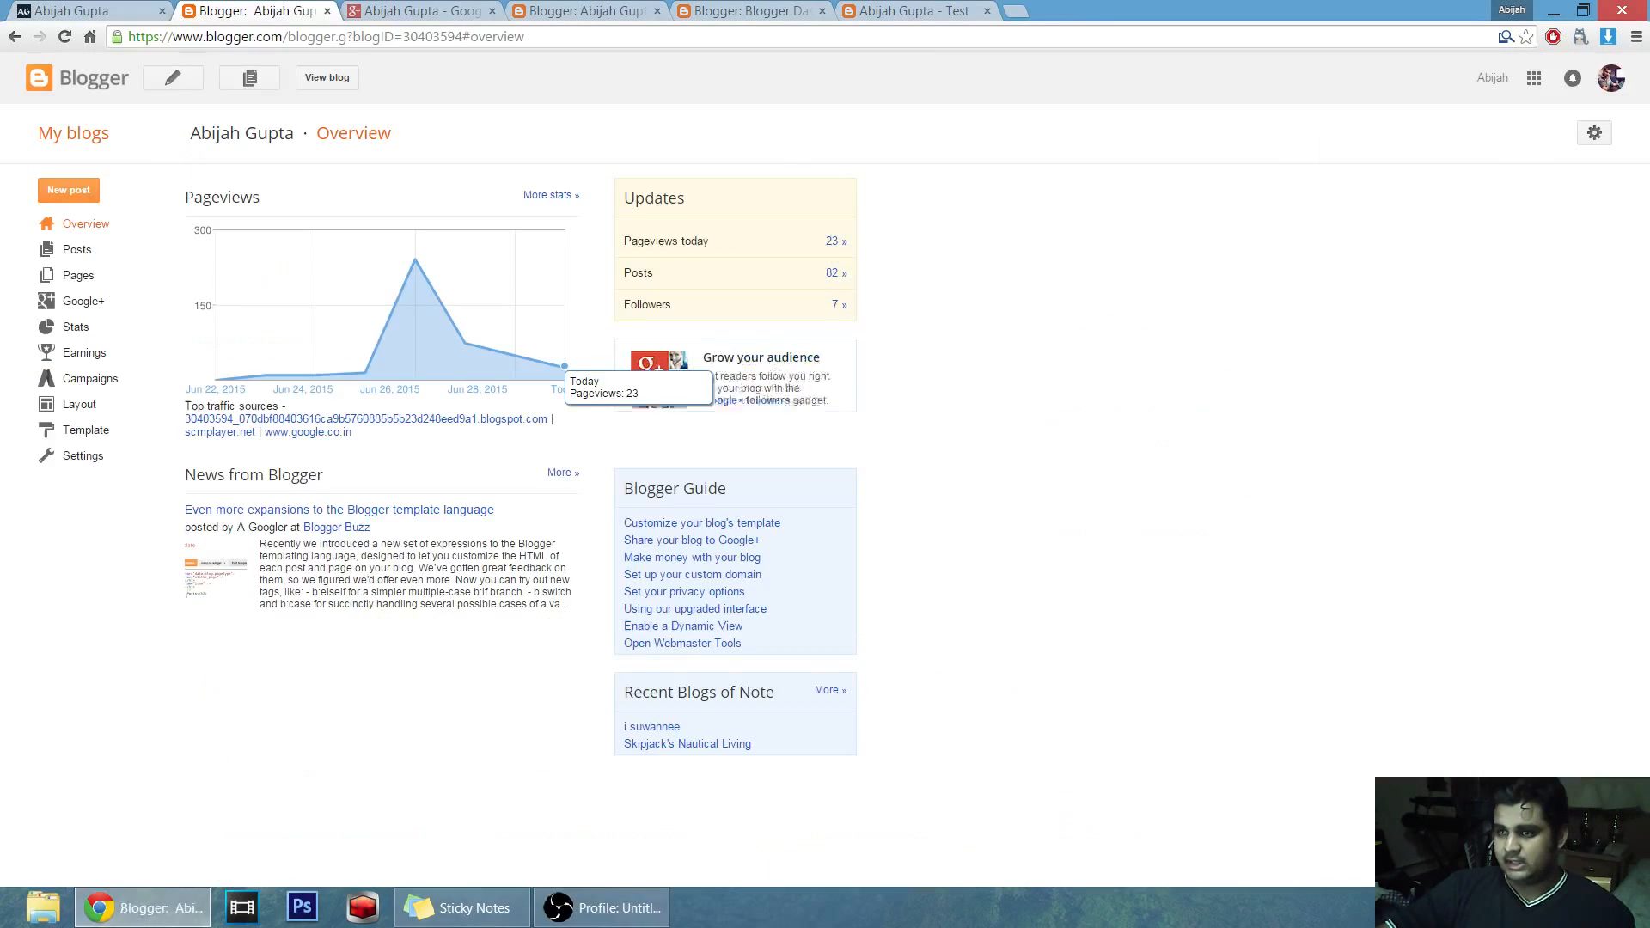
Switch from the Blogger dashboard to the live music blog and look over its home page.
left_click(258, 10)
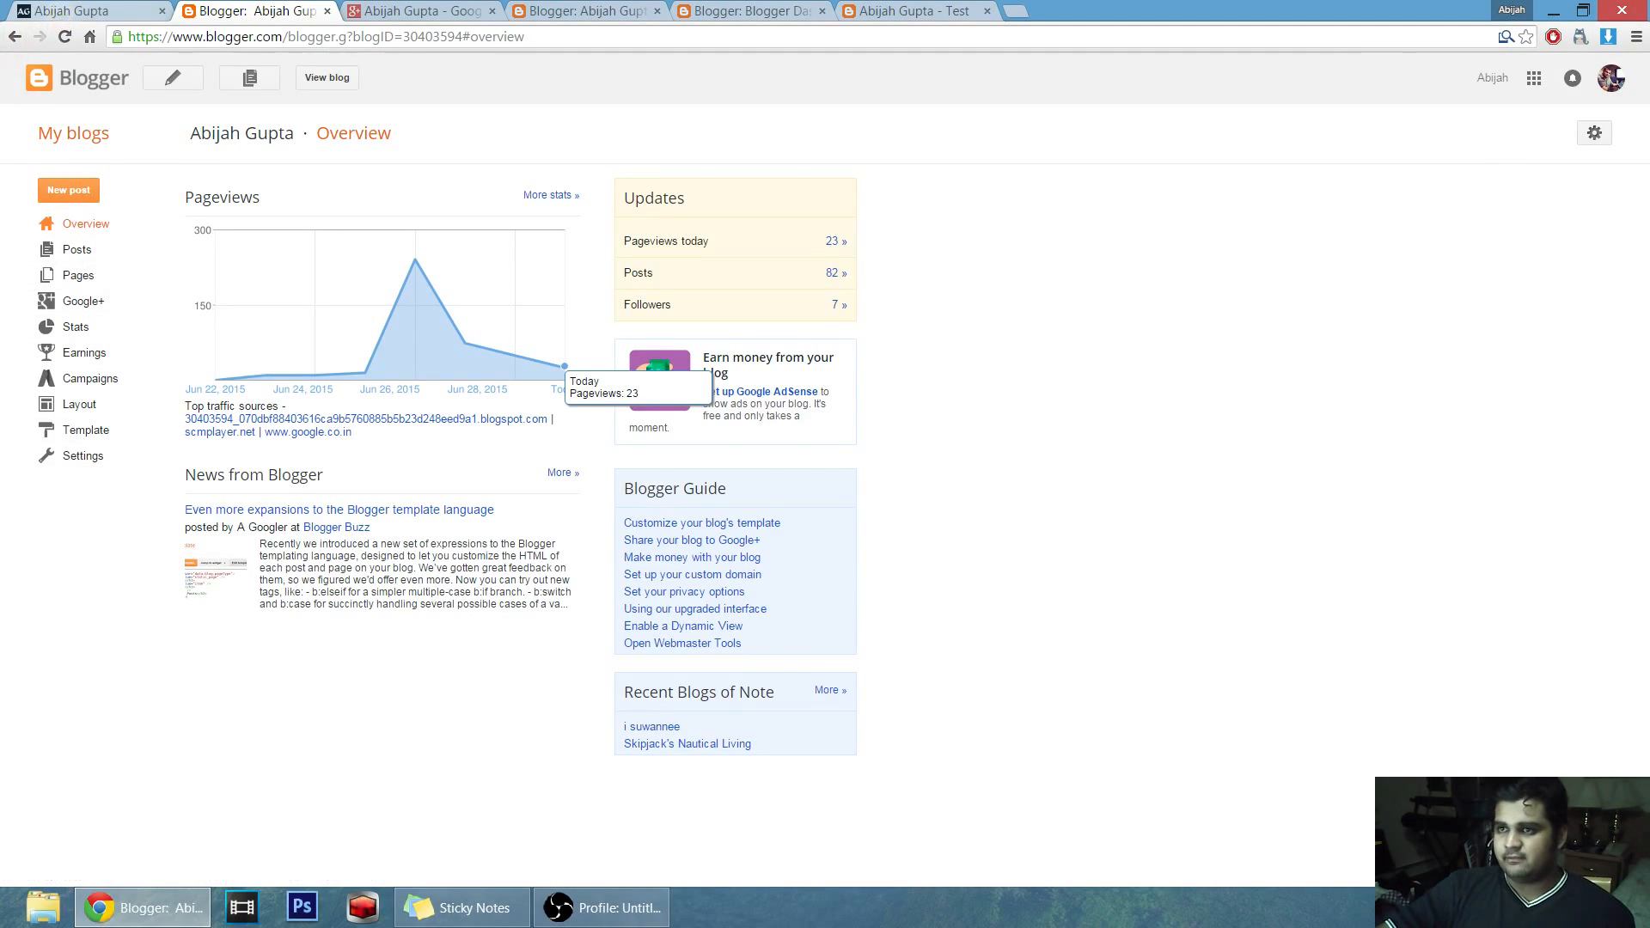
left_click(65, 11)
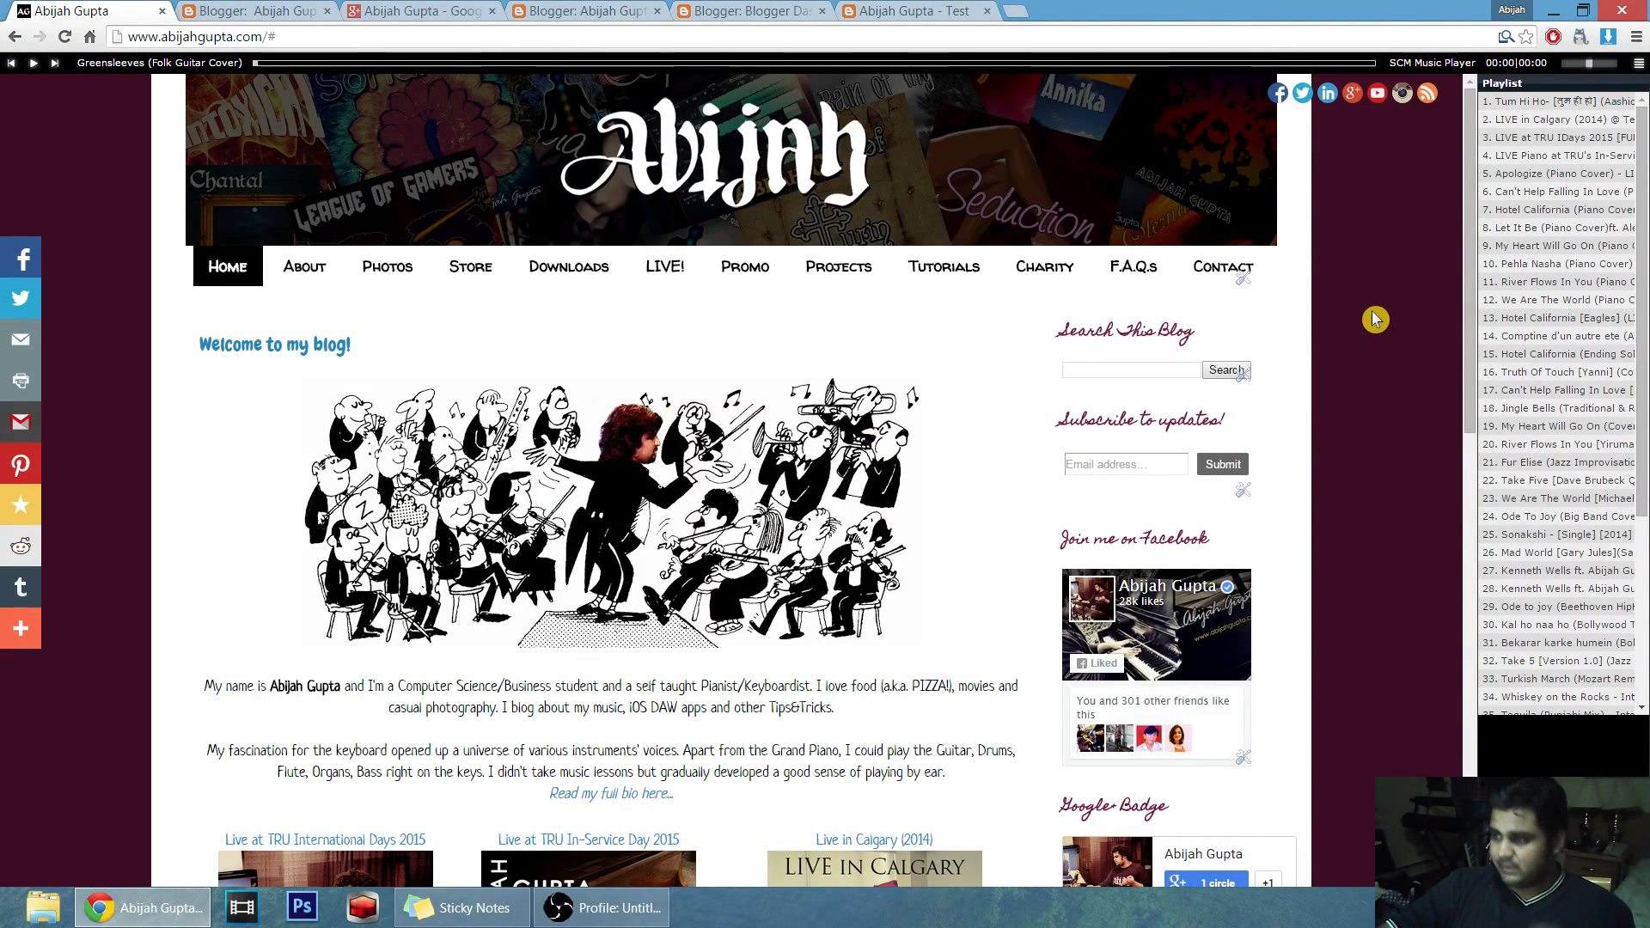
scroll(1375, 319, "down", 7)
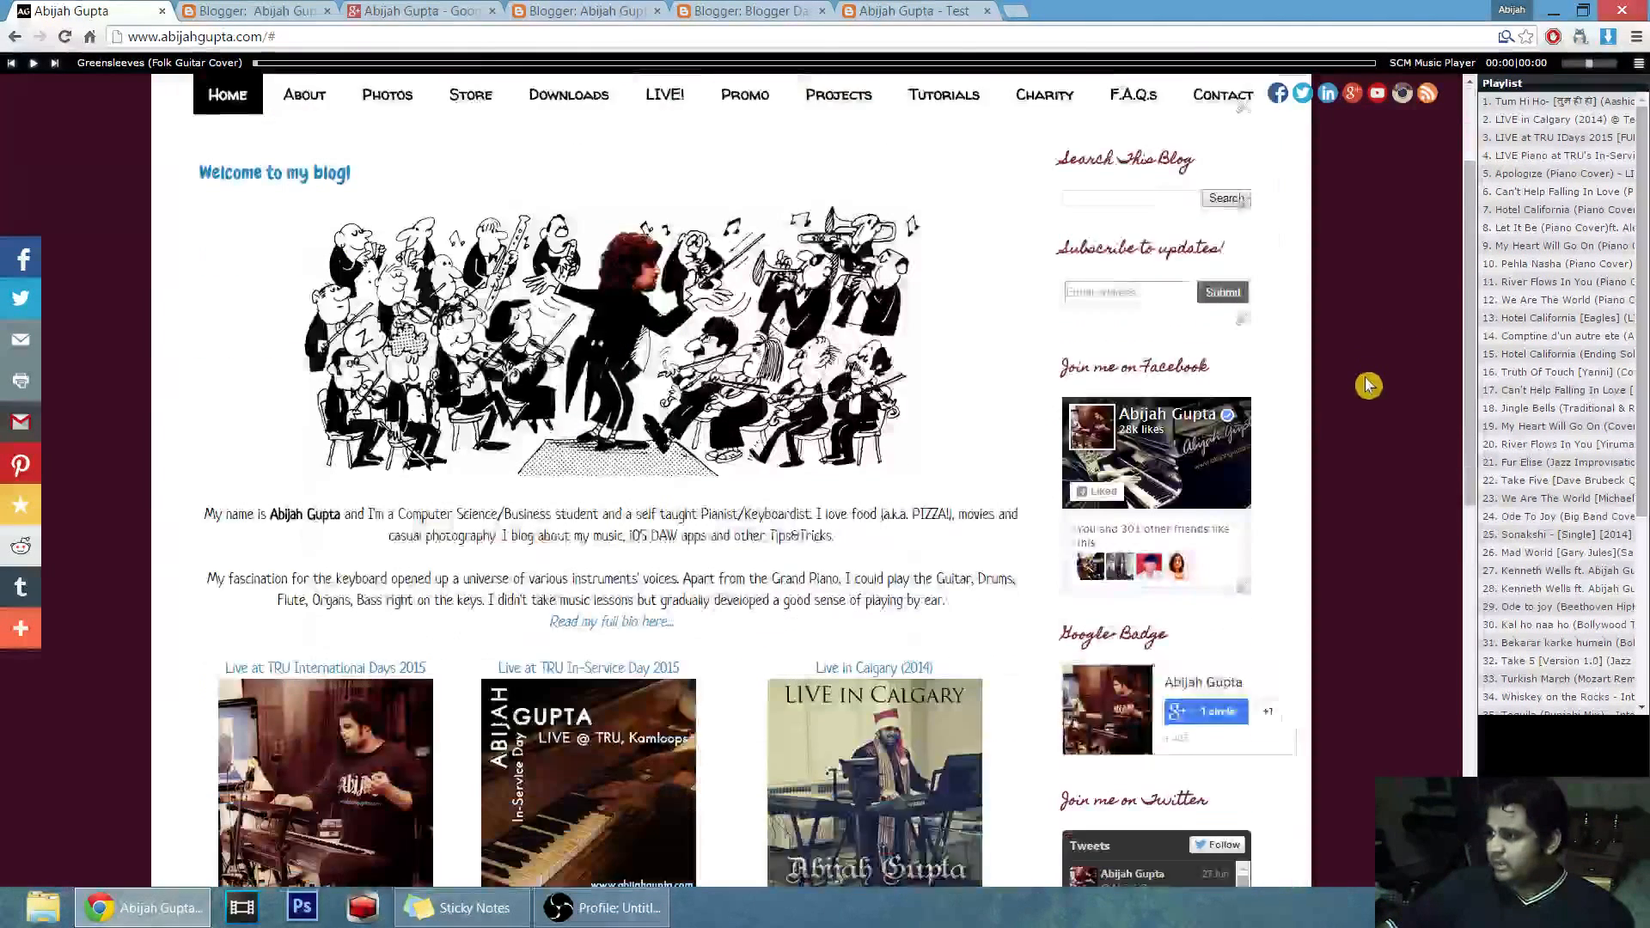
scroll(1362, 524, "up", 7)
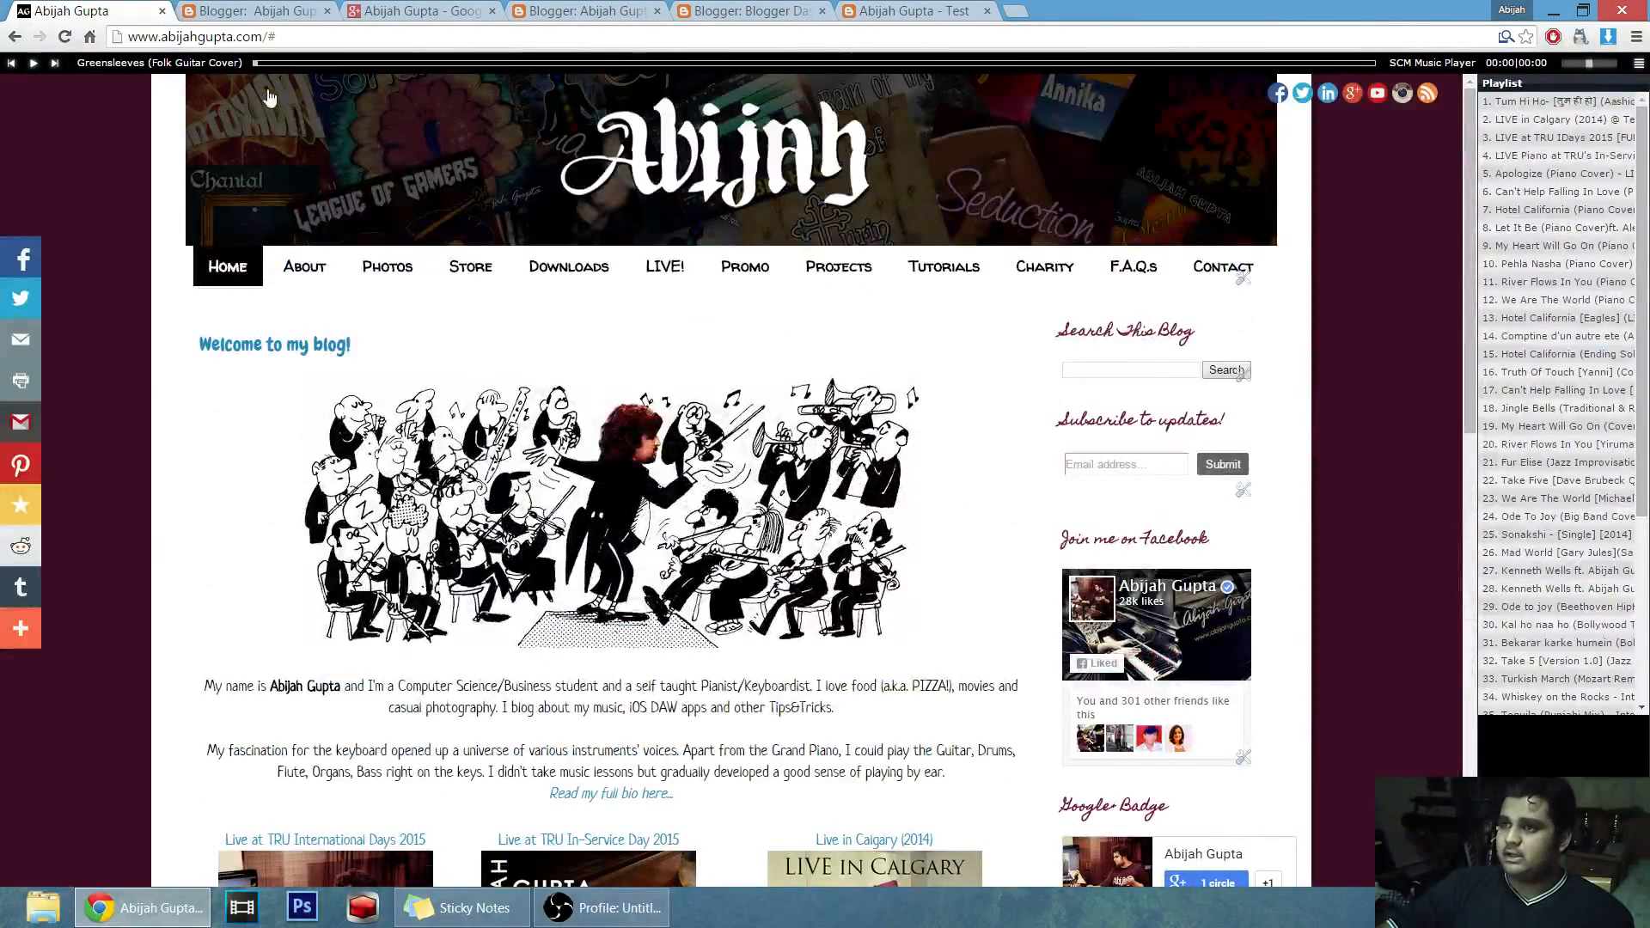
Open the blog's full post list in the Blogger dashboard and examine the posts' titles, labels, statuses and dates.
left_click(254, 11)
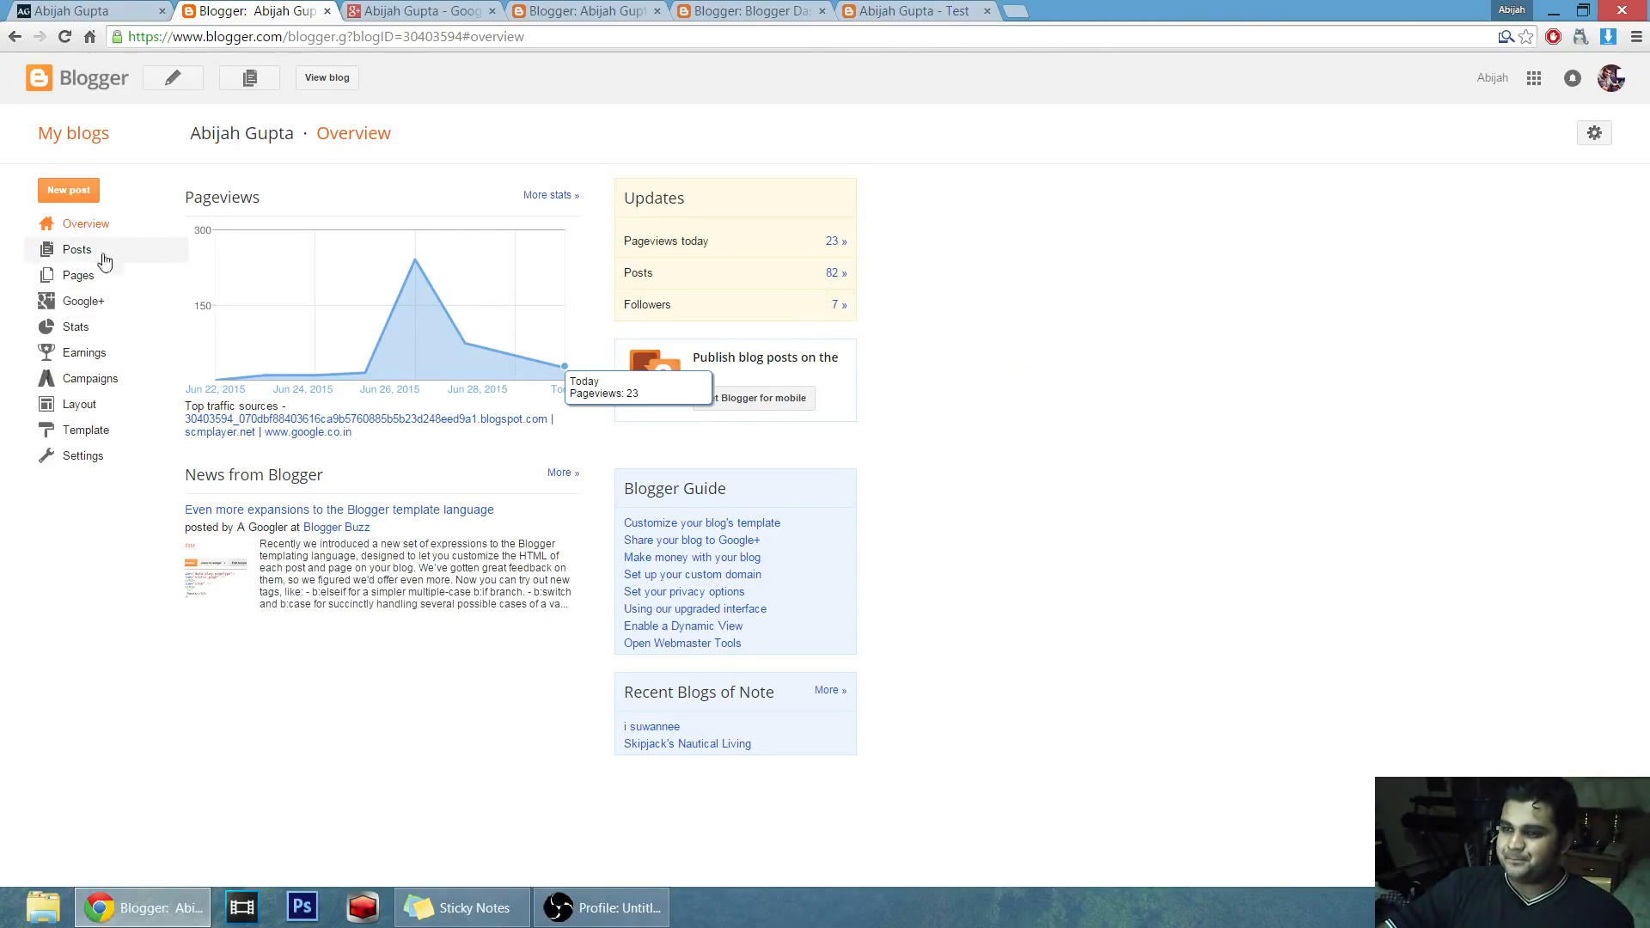
left_click(76, 249)
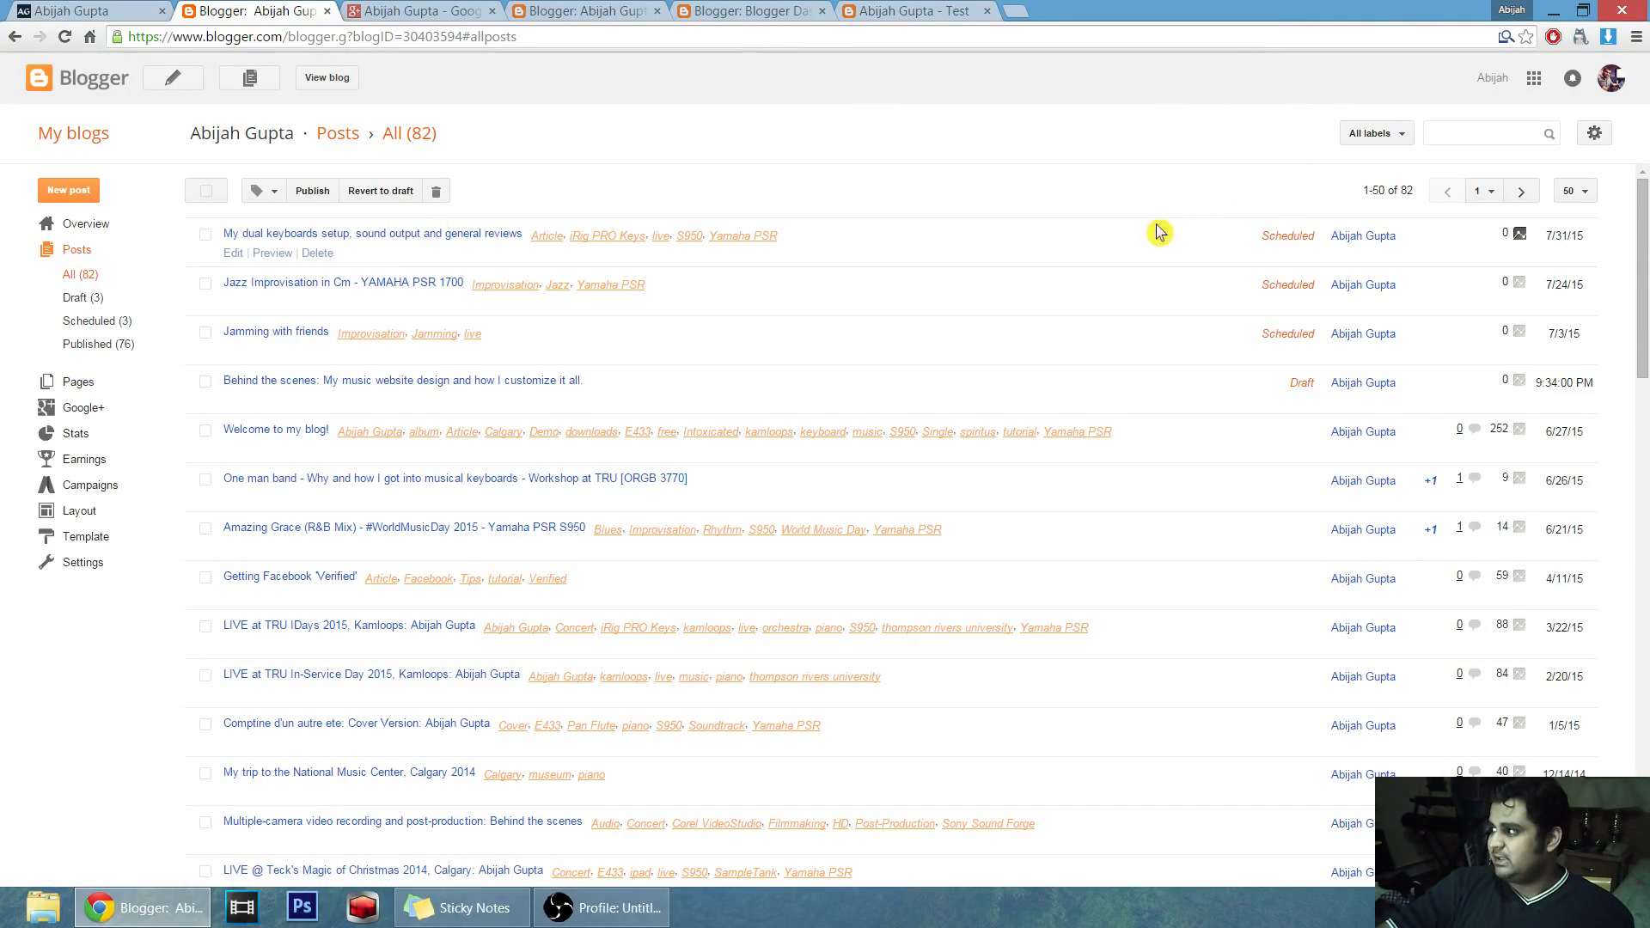
scroll(931, 260, "down", 15)
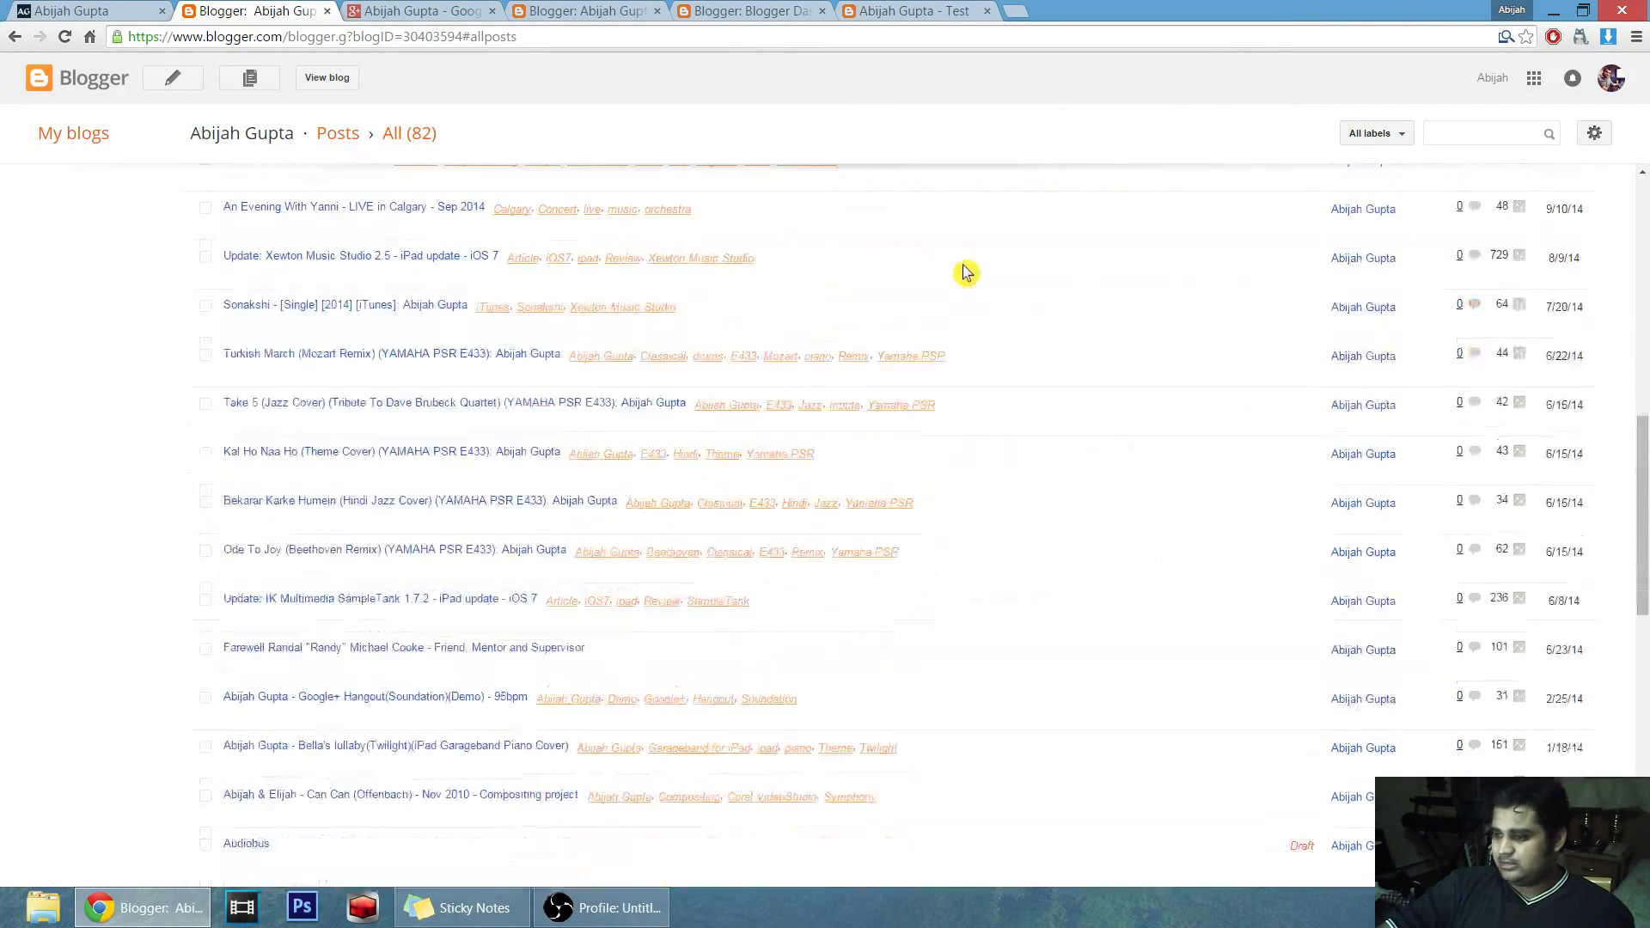
scroll(967, 272, "down", 4)
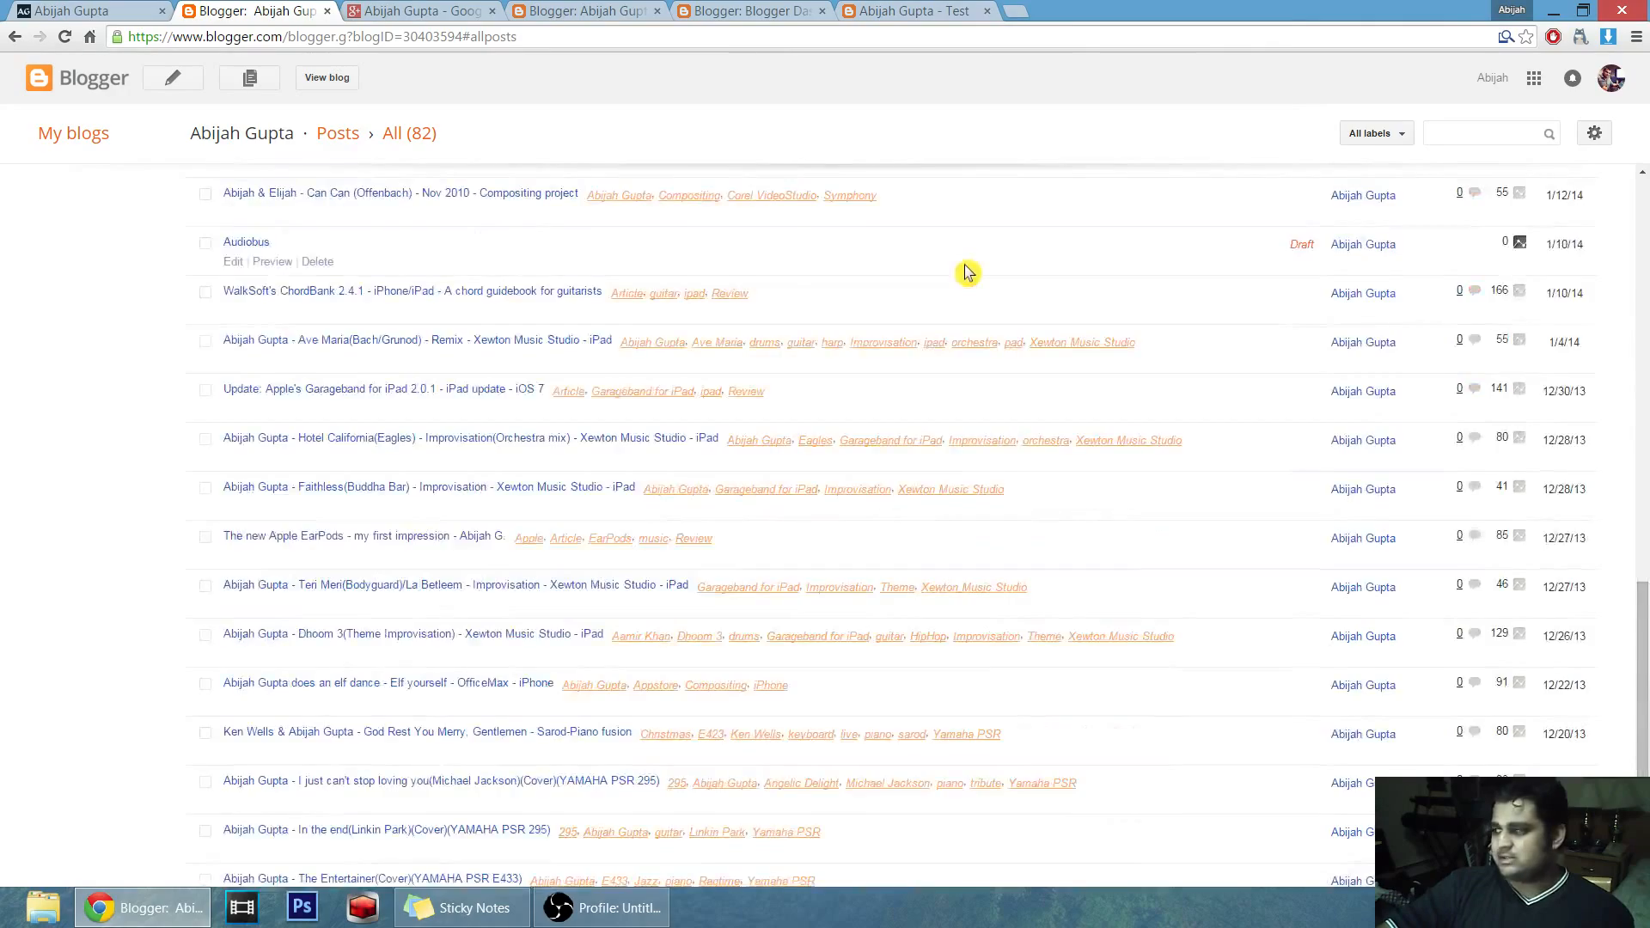
scroll(967, 272, "down", 4)
scroll(967, 272, "up", 20)
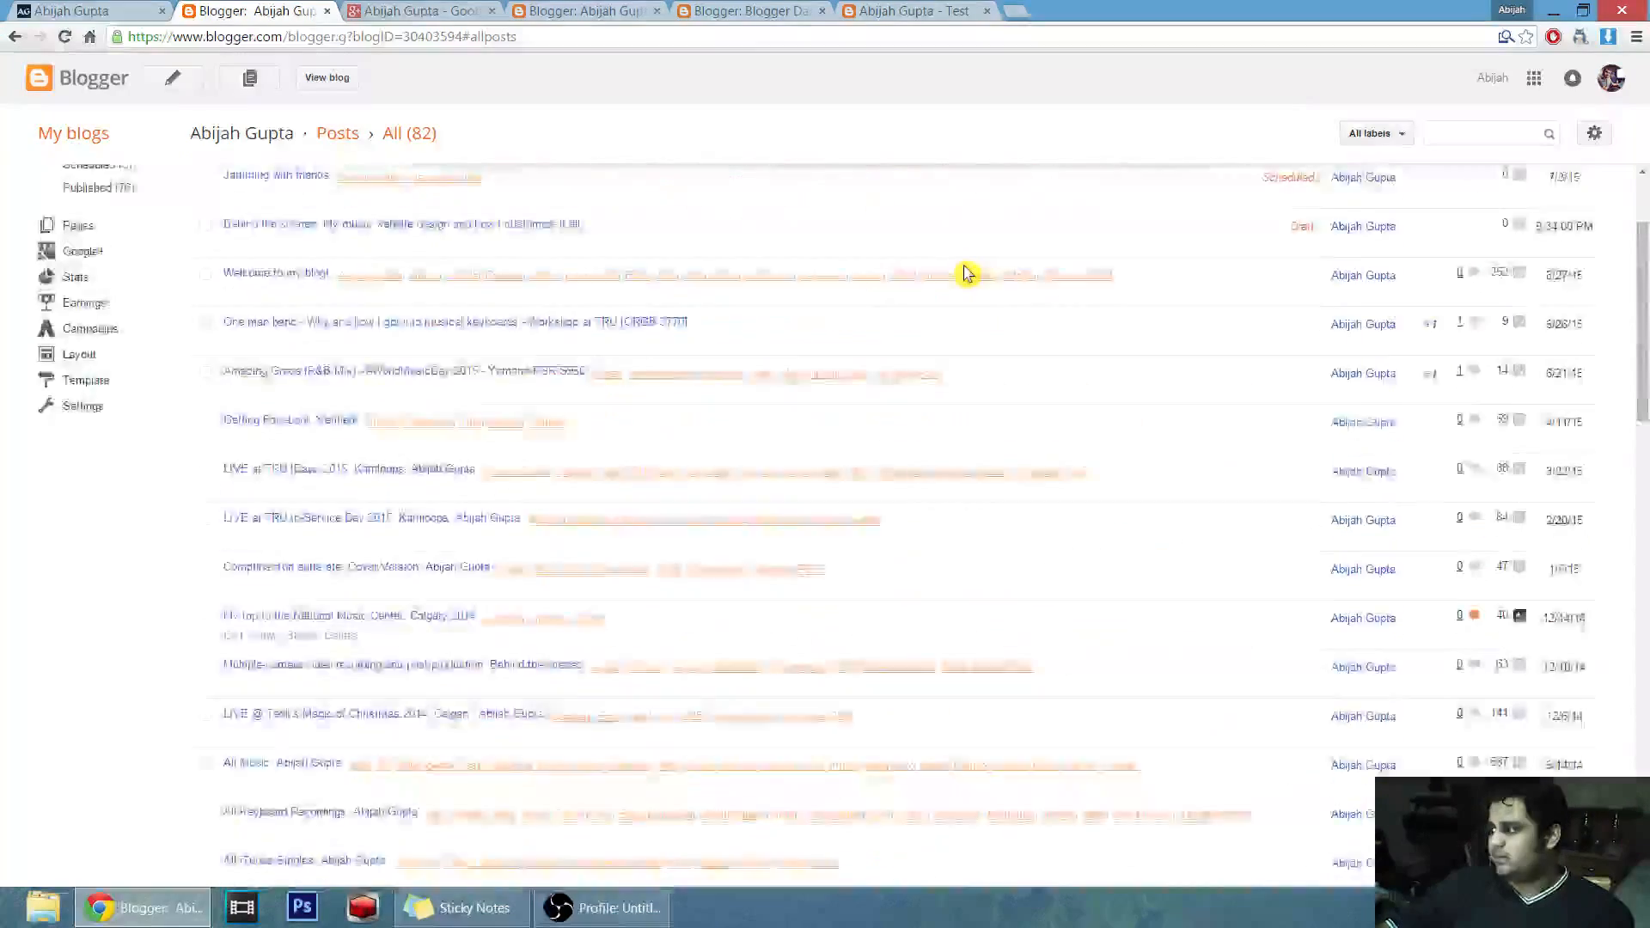
scroll(967, 272, "down", 6)
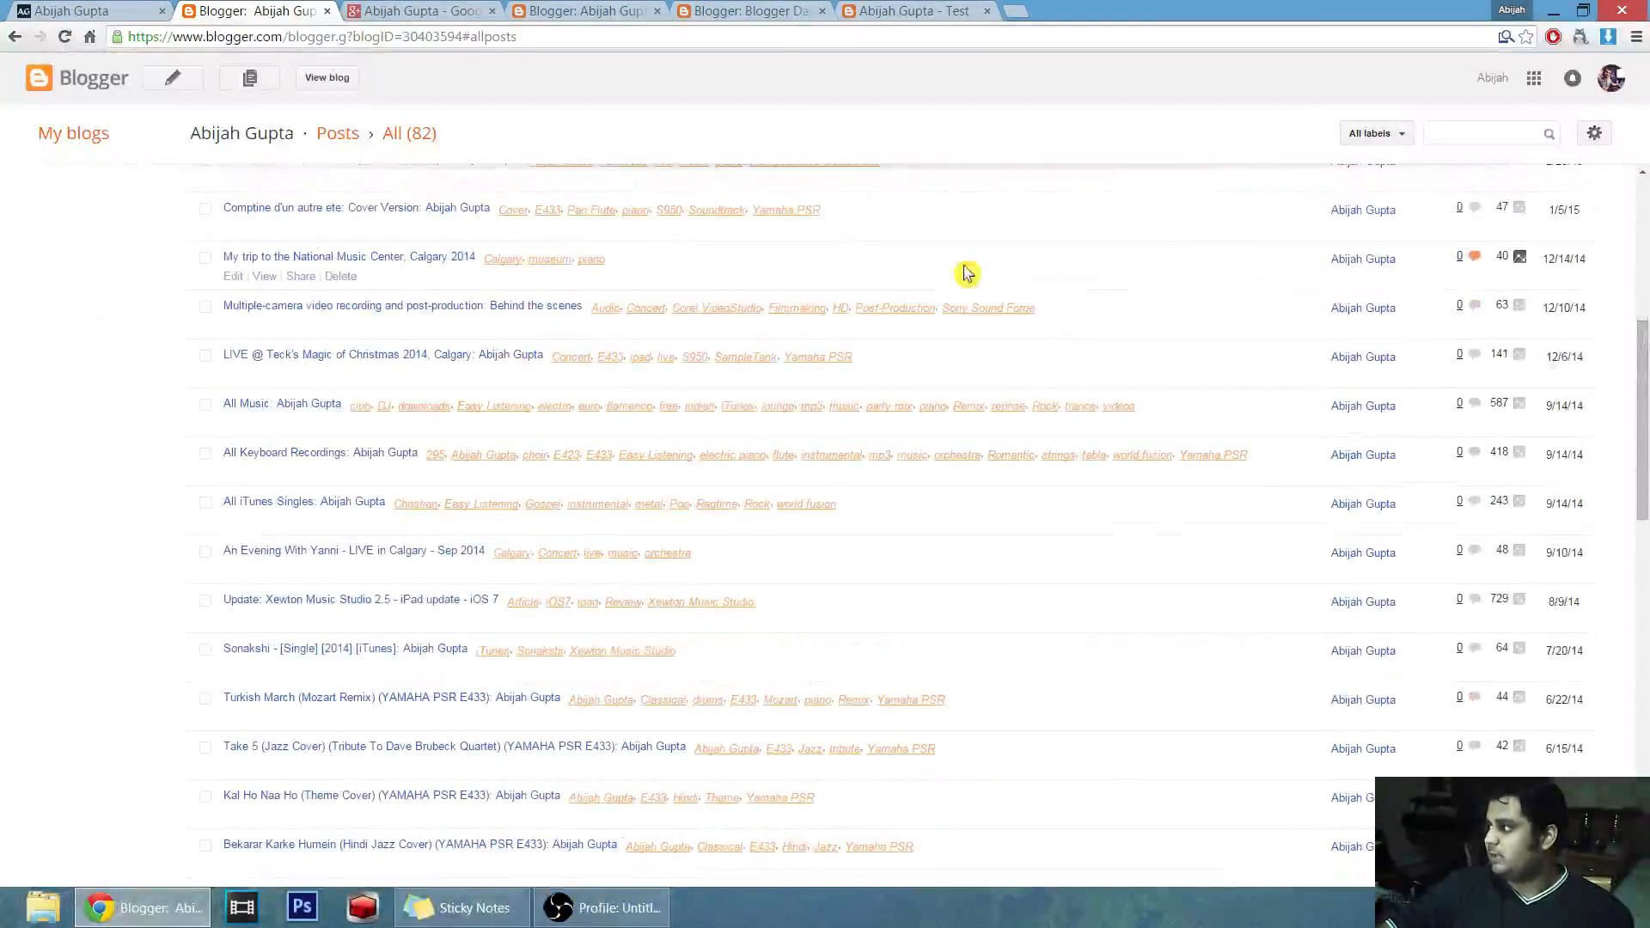
scroll(967, 272, "up", 6)
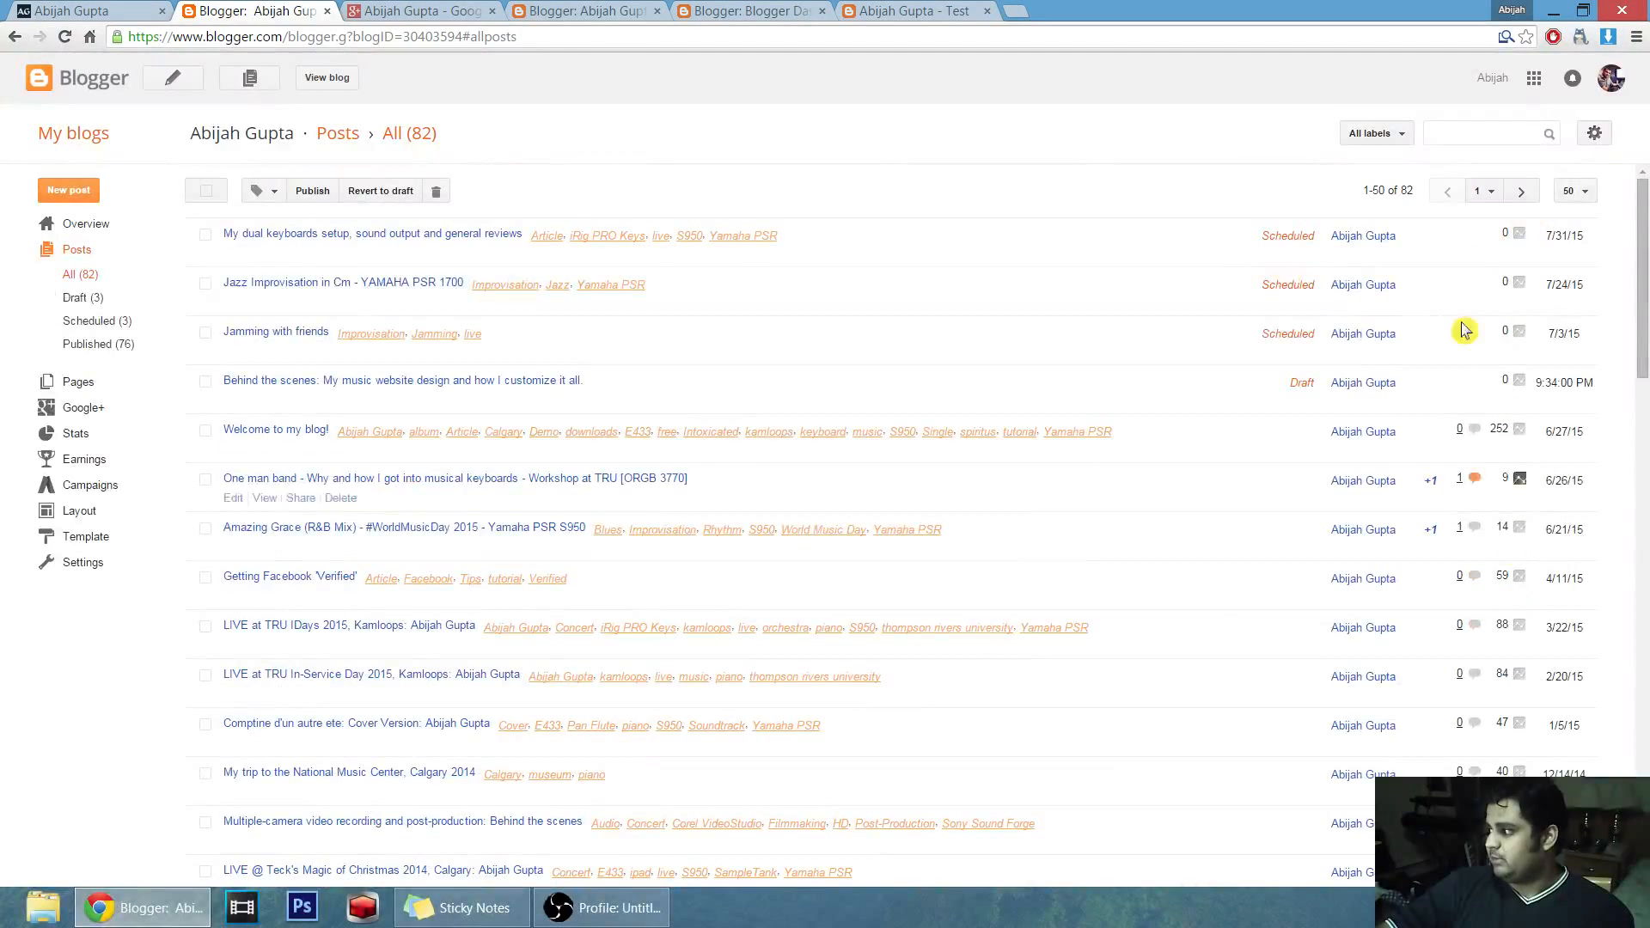
scroll(1569, 537, "down", 4)
scroll(1577, 512, "down", 2)
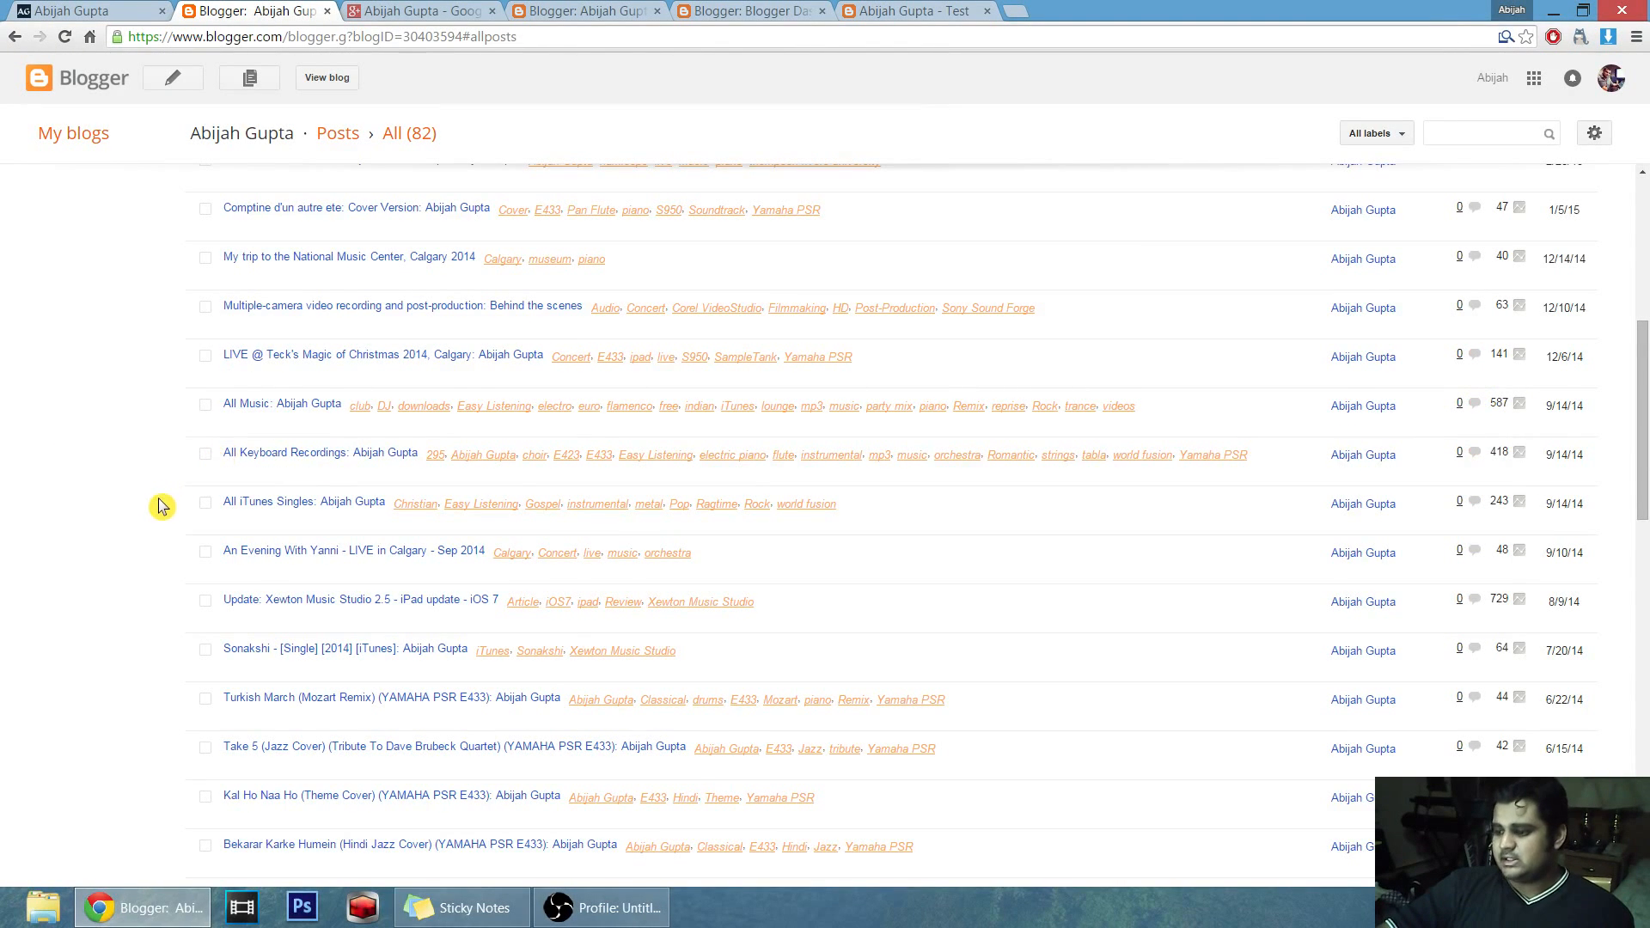
scroll(161, 506, "down", 2)
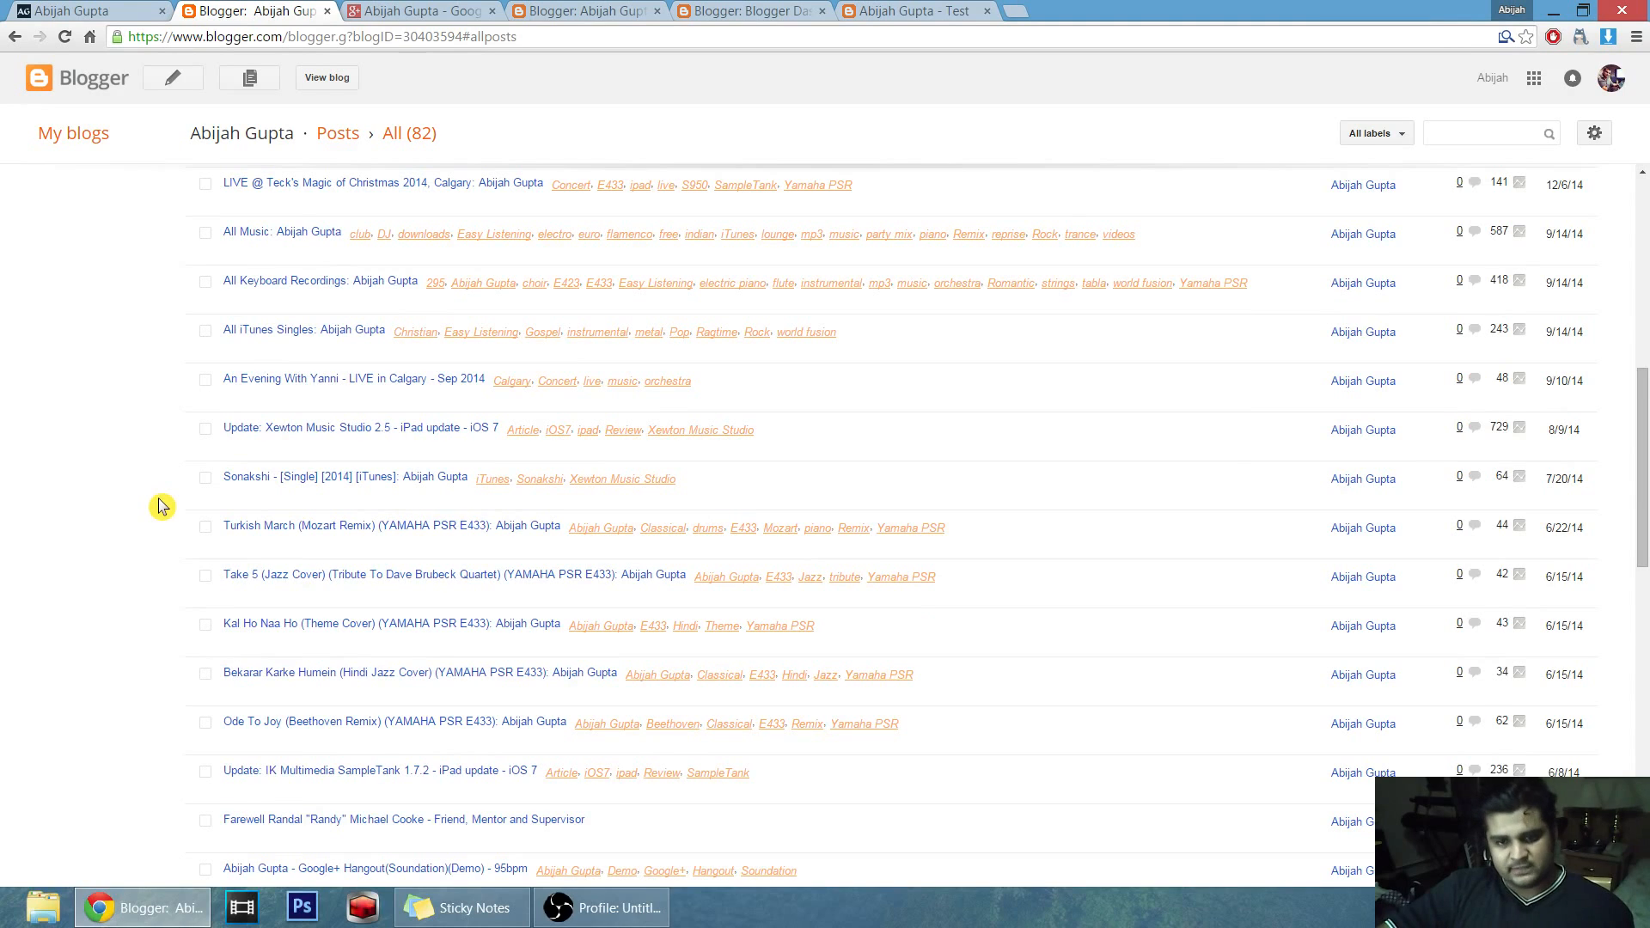
scroll(1207, 555, "down", 1)
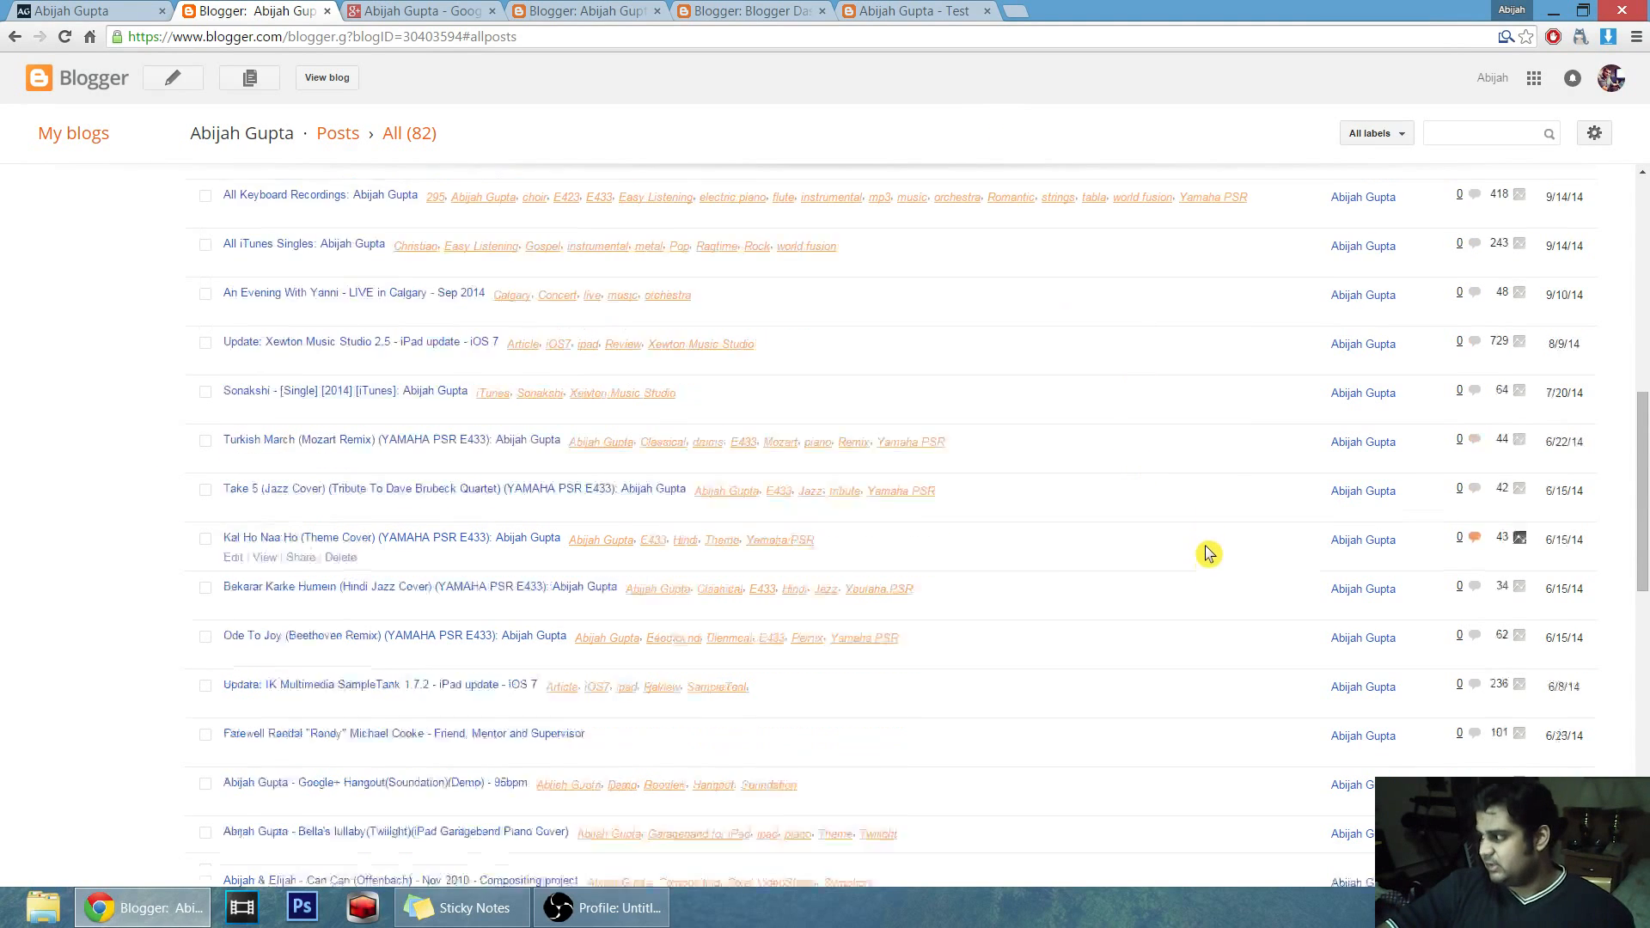
scroll(1208, 554, "down", 2)
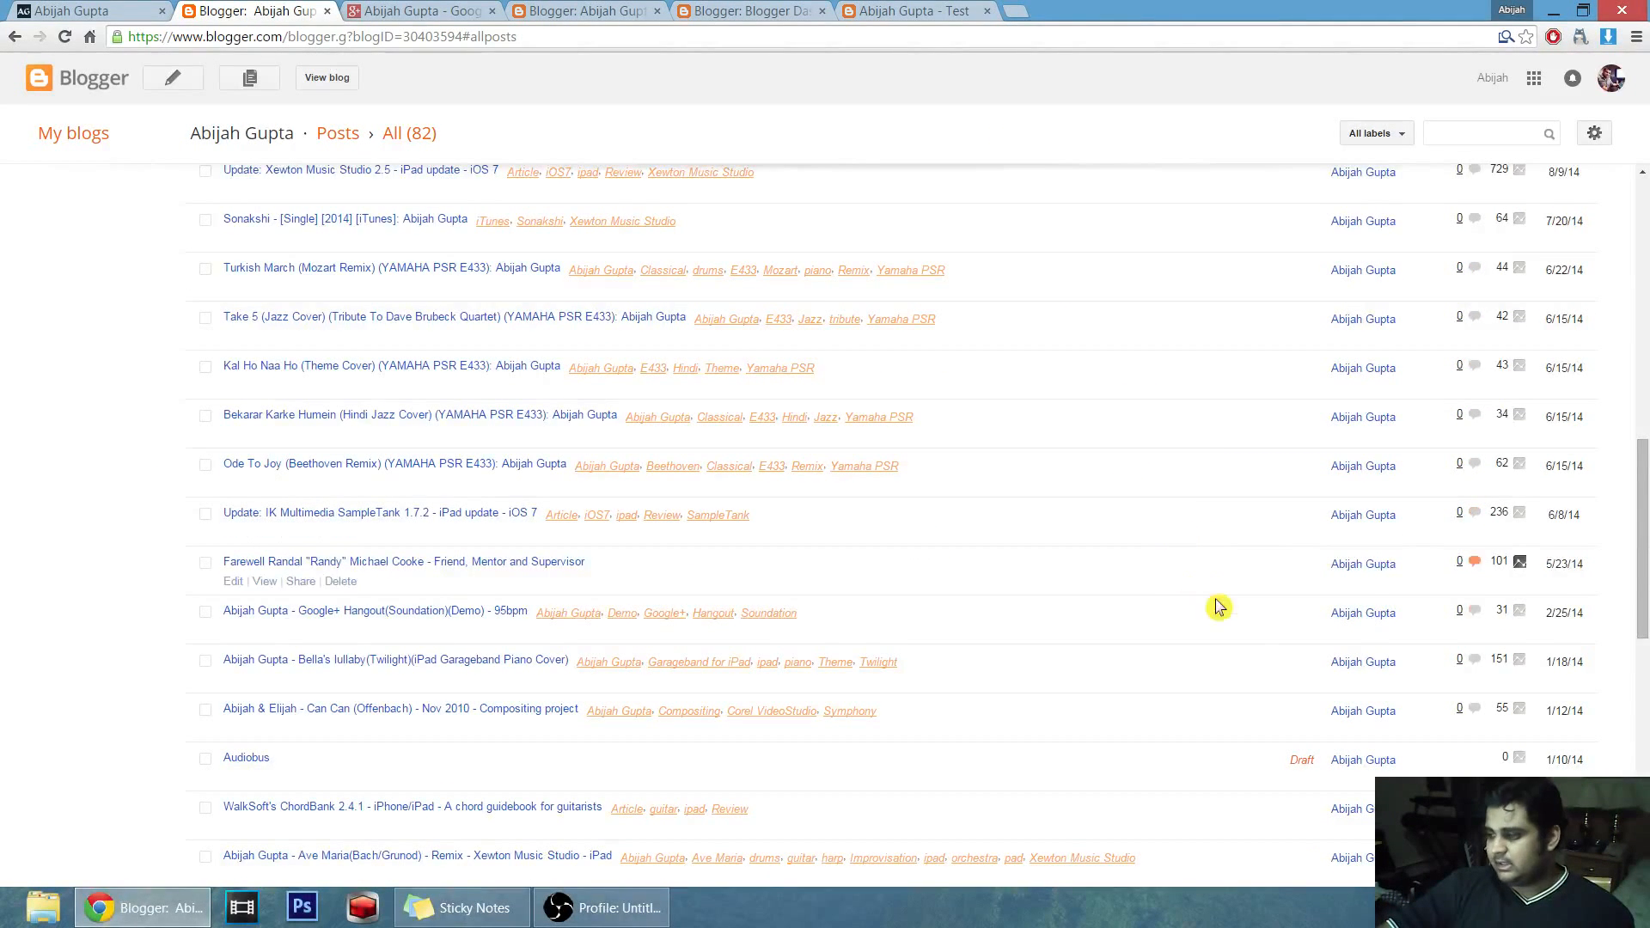
scroll(1275, 774, "up", 10)
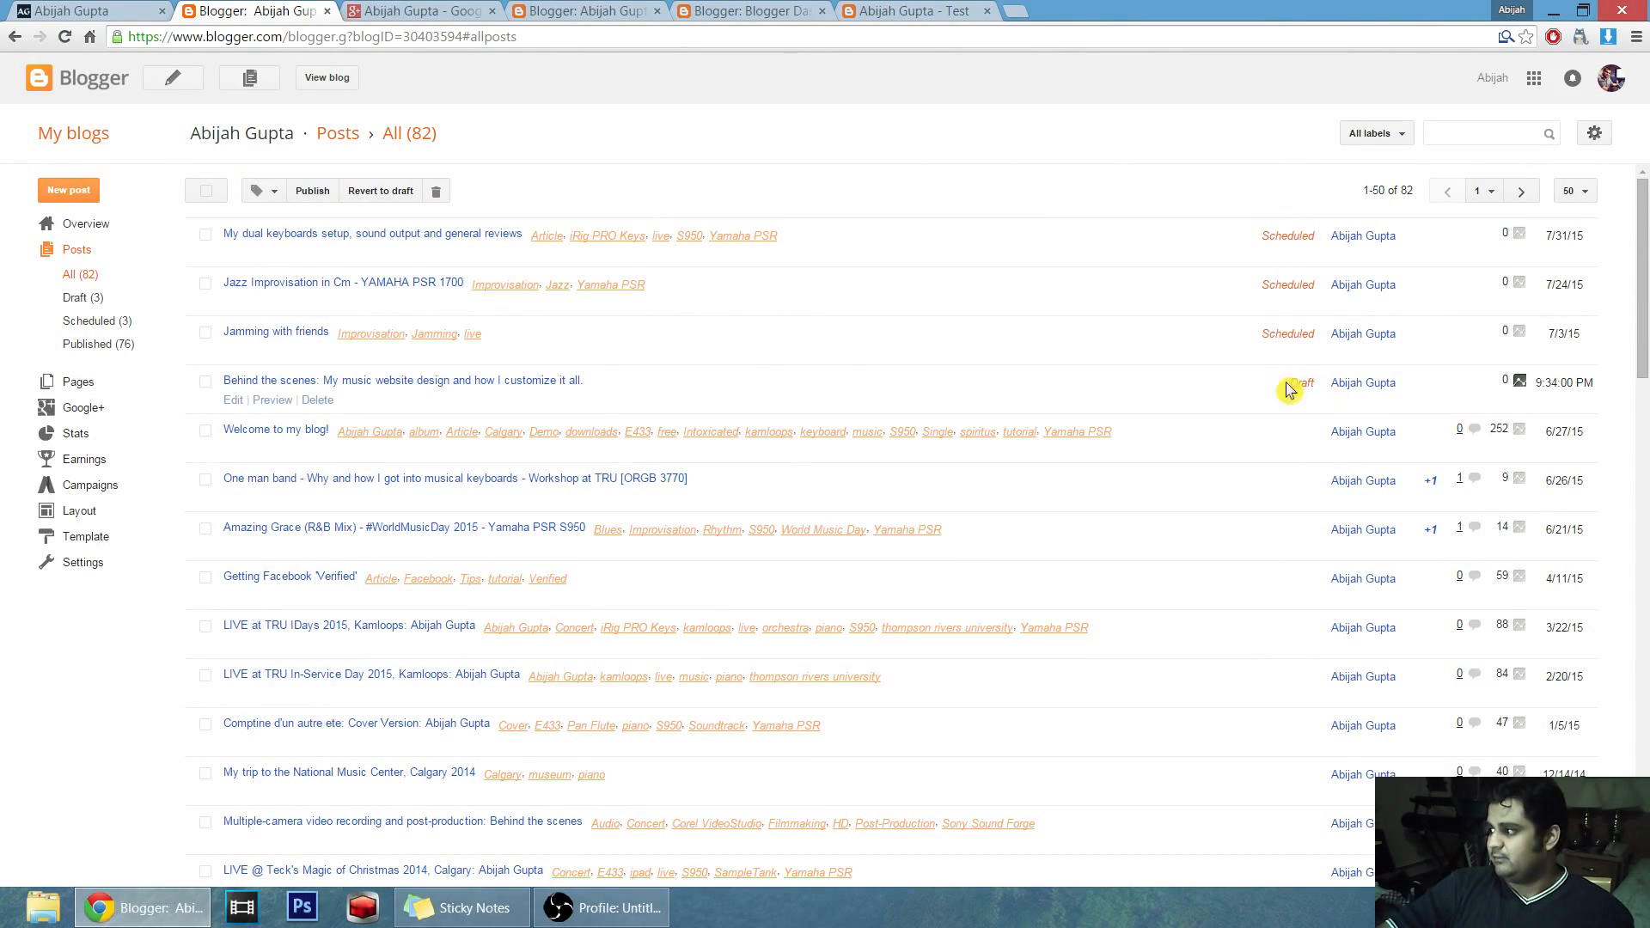
scroll(737, 420, "down", 4)
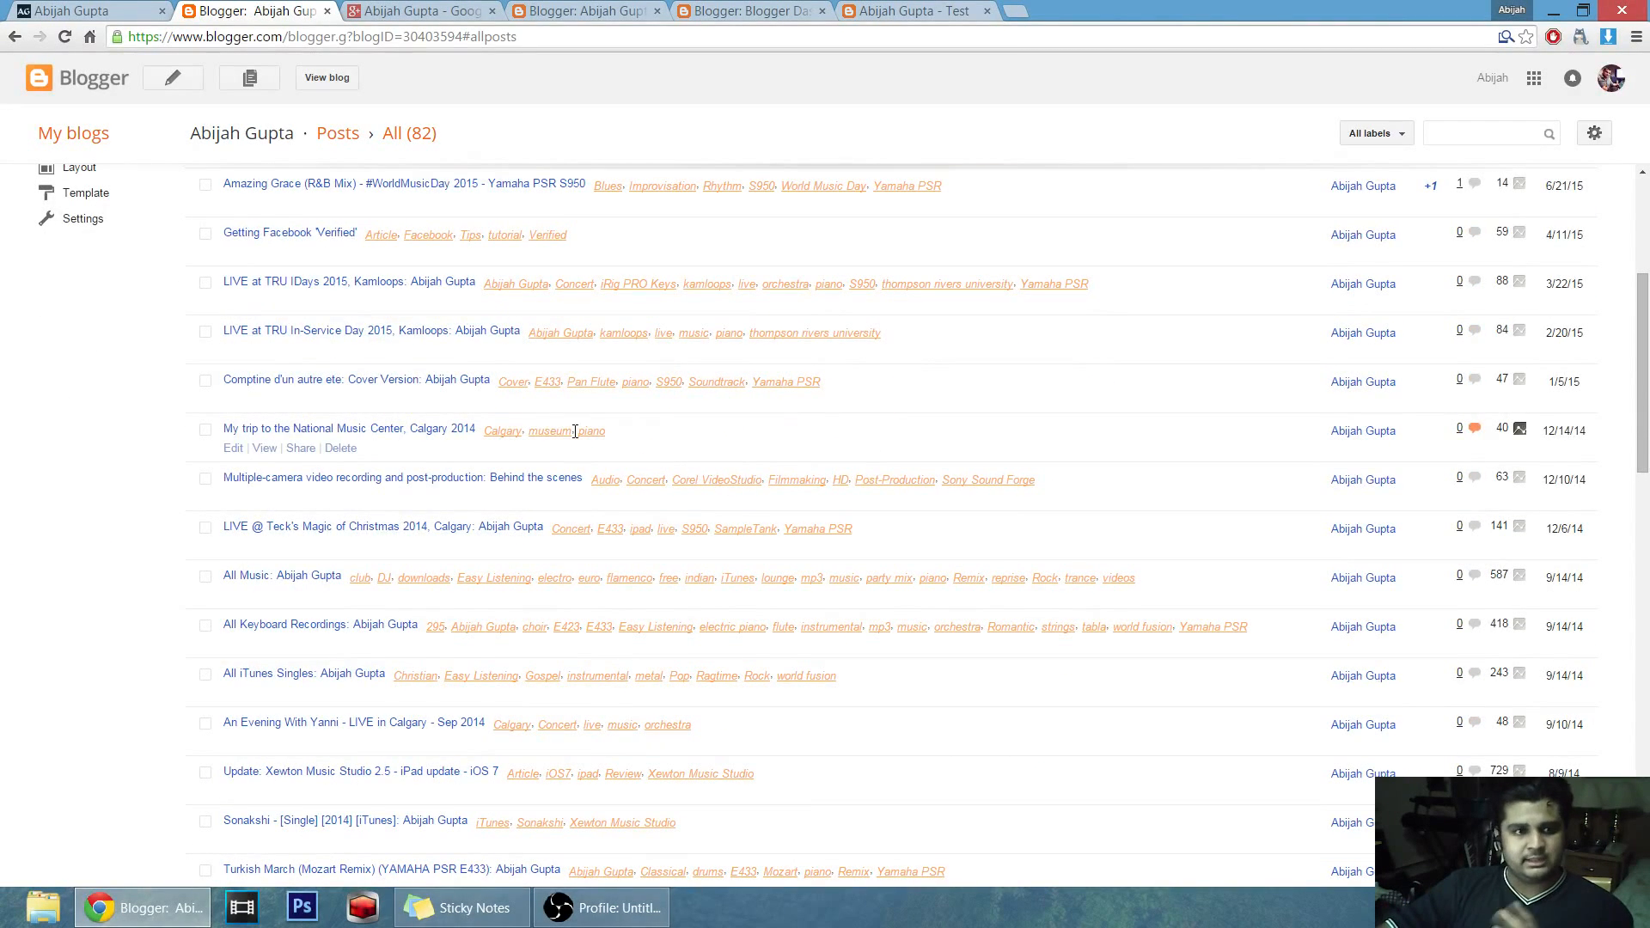
scroll(507, 359, "up", 4)
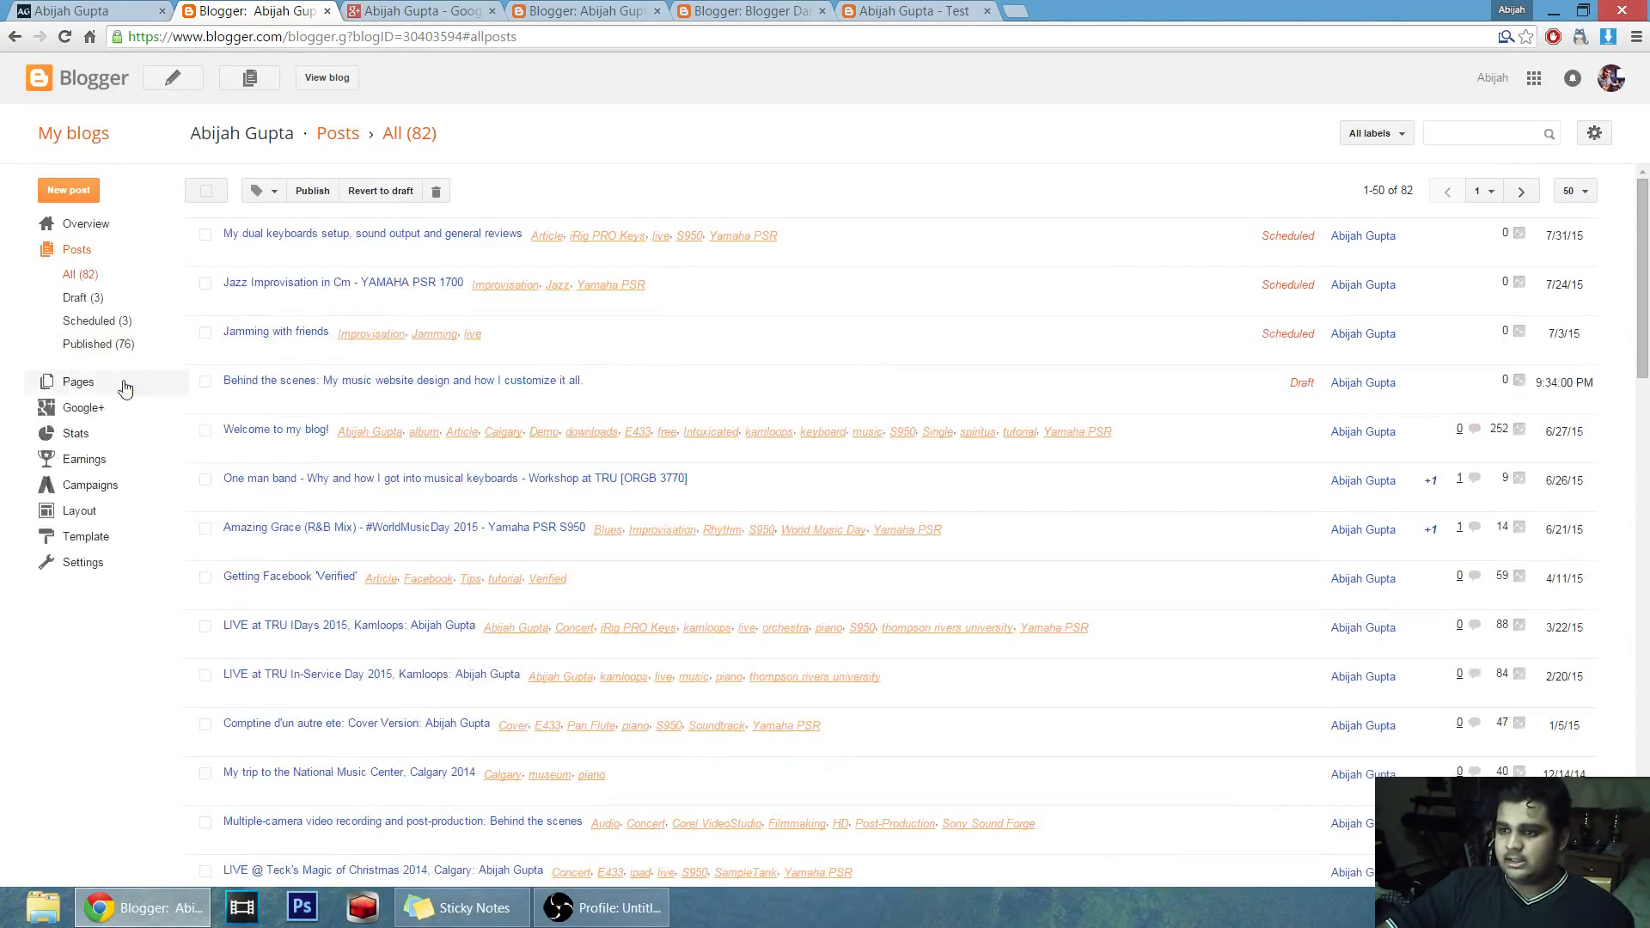
View the blog's page list in the dashboard and read through the About page on the live site.
left_click(78, 384)
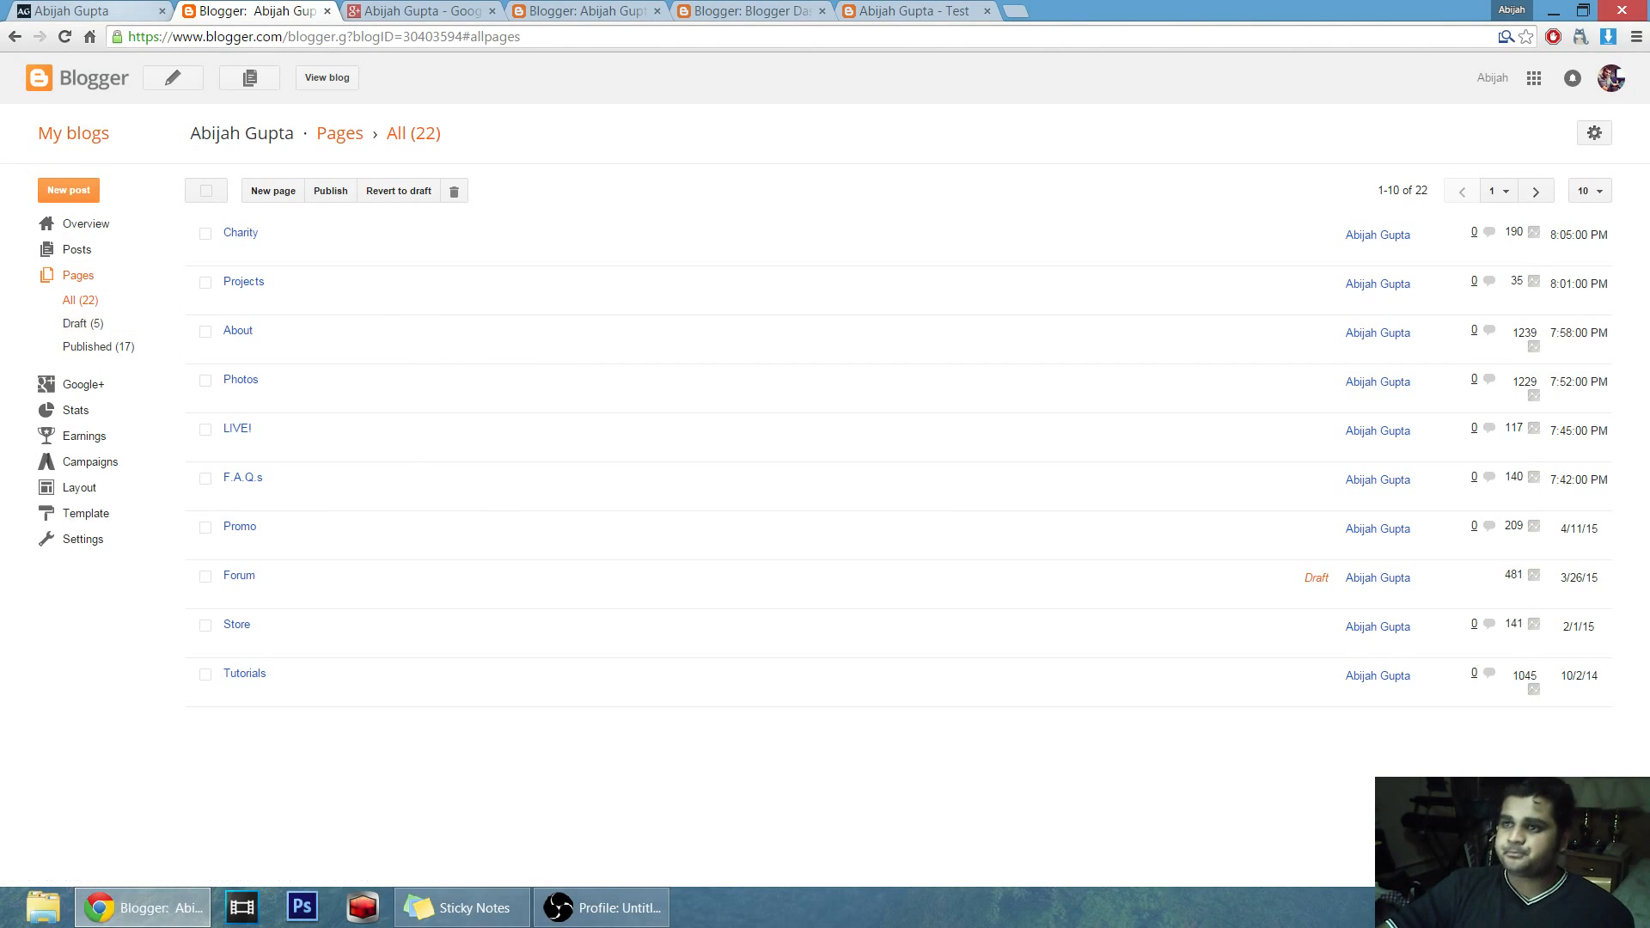
left_click(104, 12)
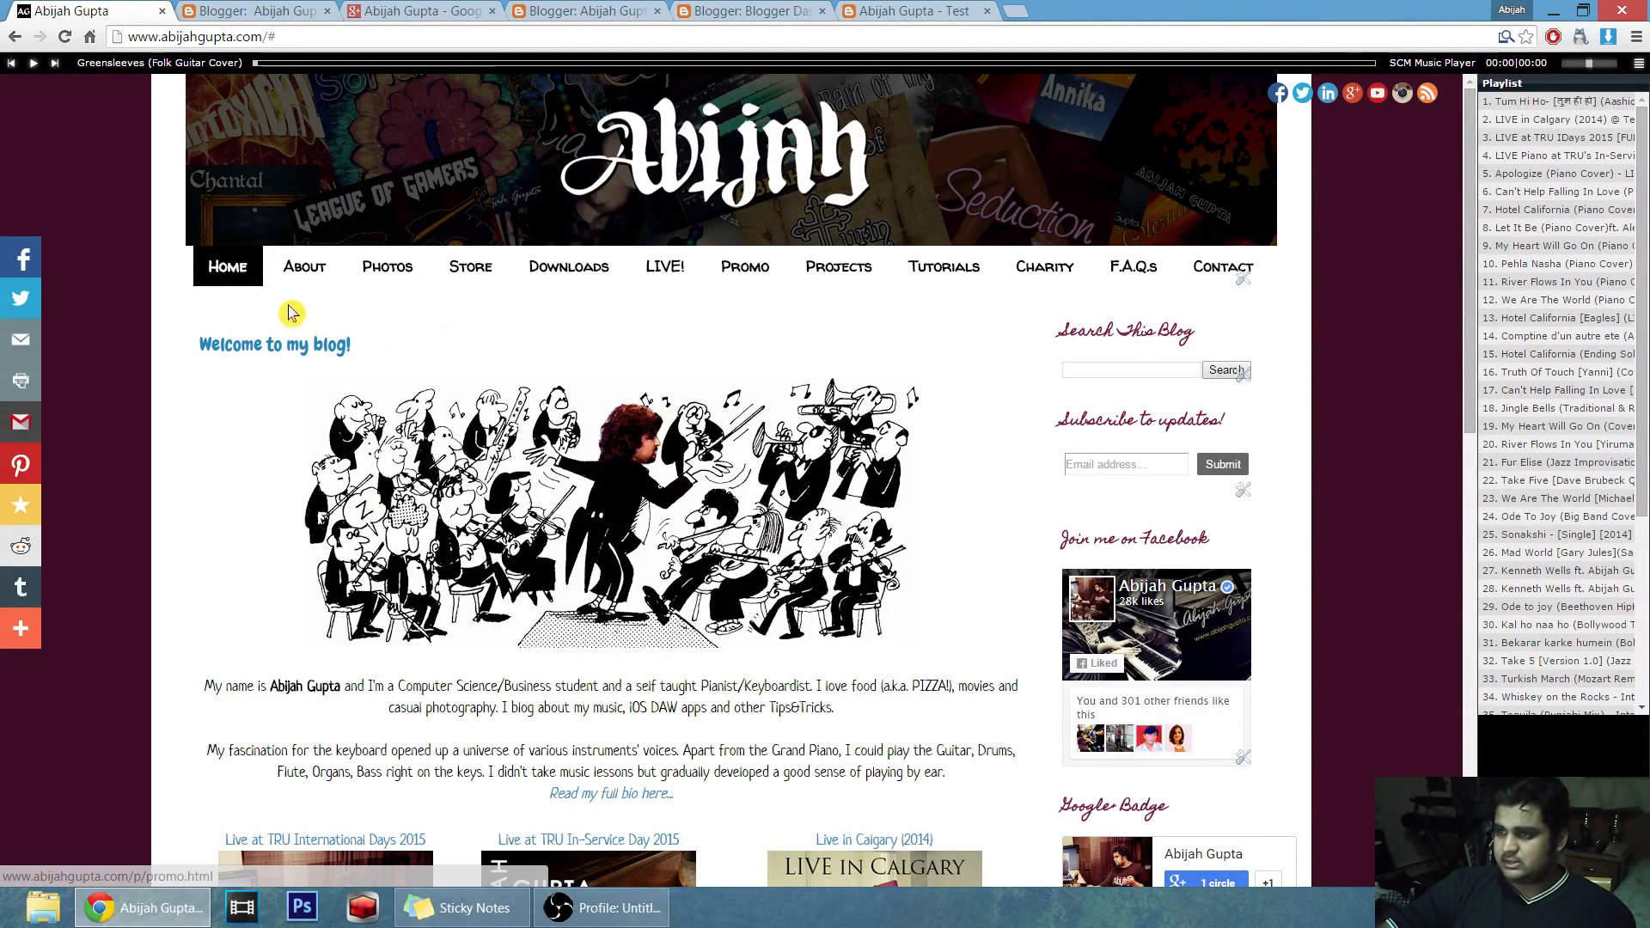
left_click(302, 271)
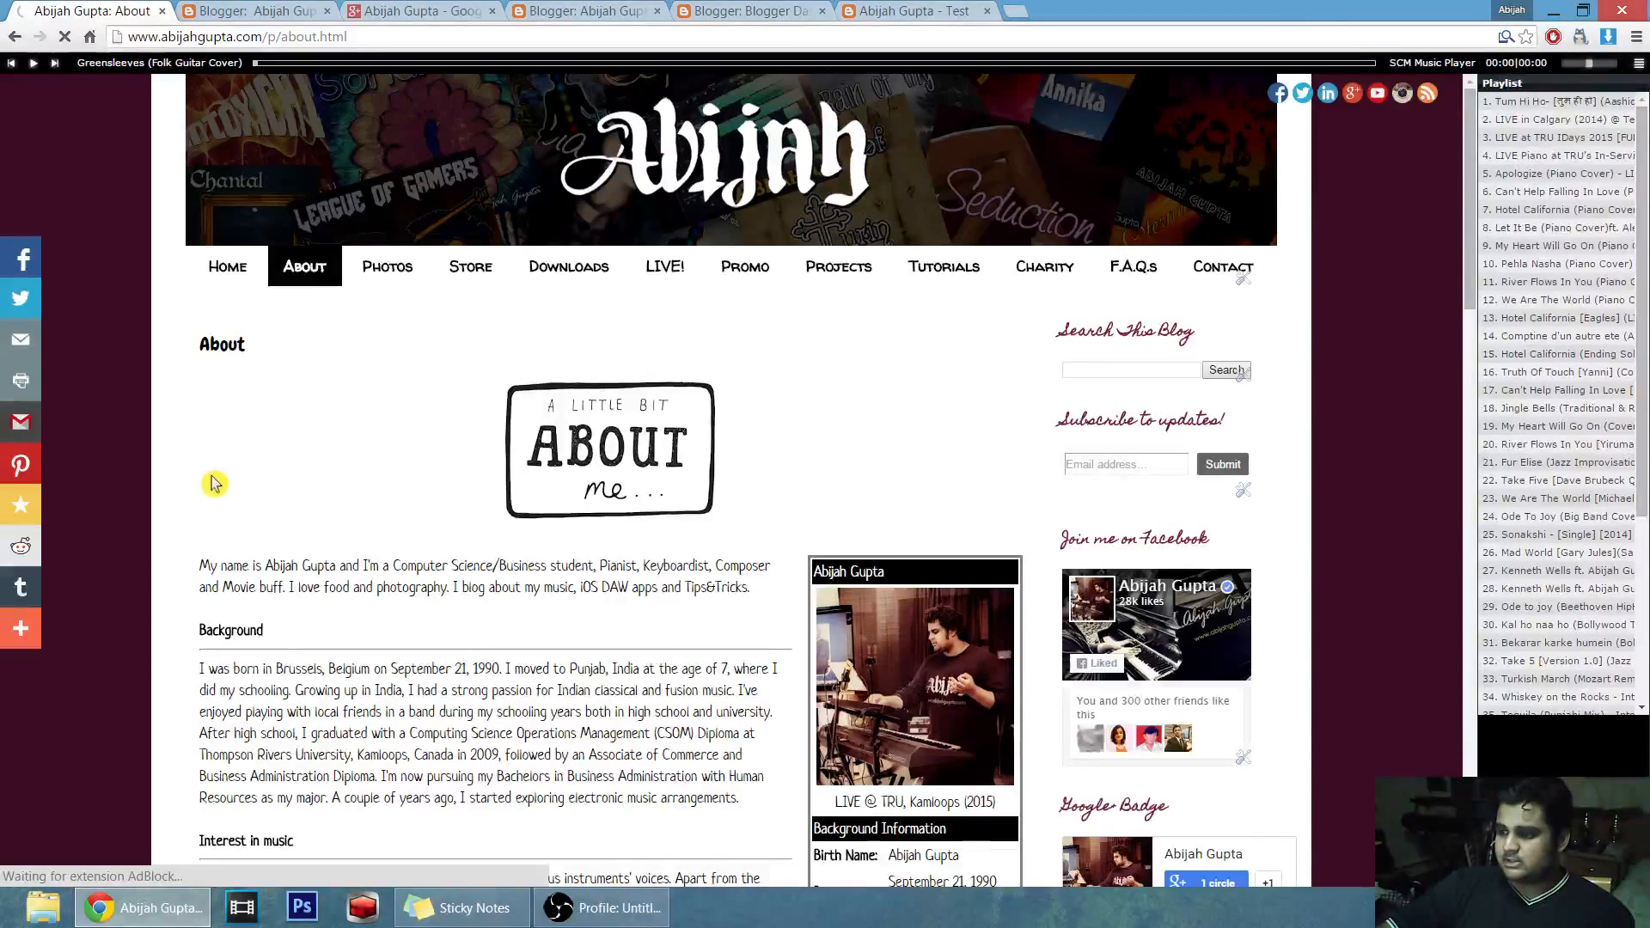
scroll(214, 472, "down", 4)
scroll(214, 484, "down", 10)
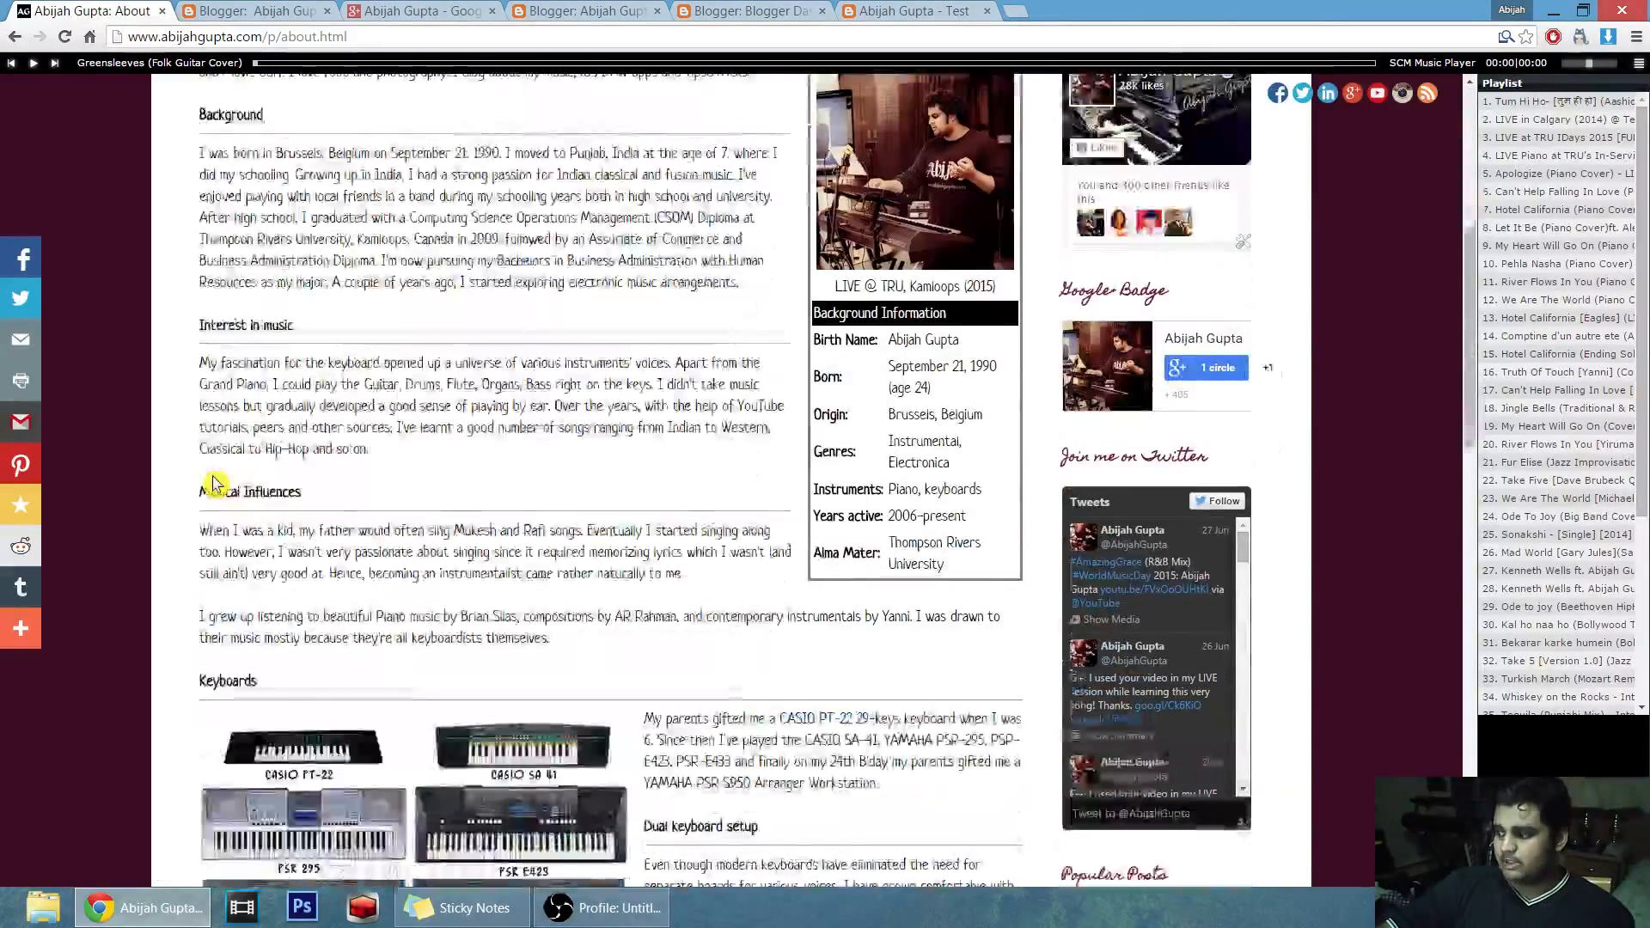
scroll(222, 475, "down", 2)
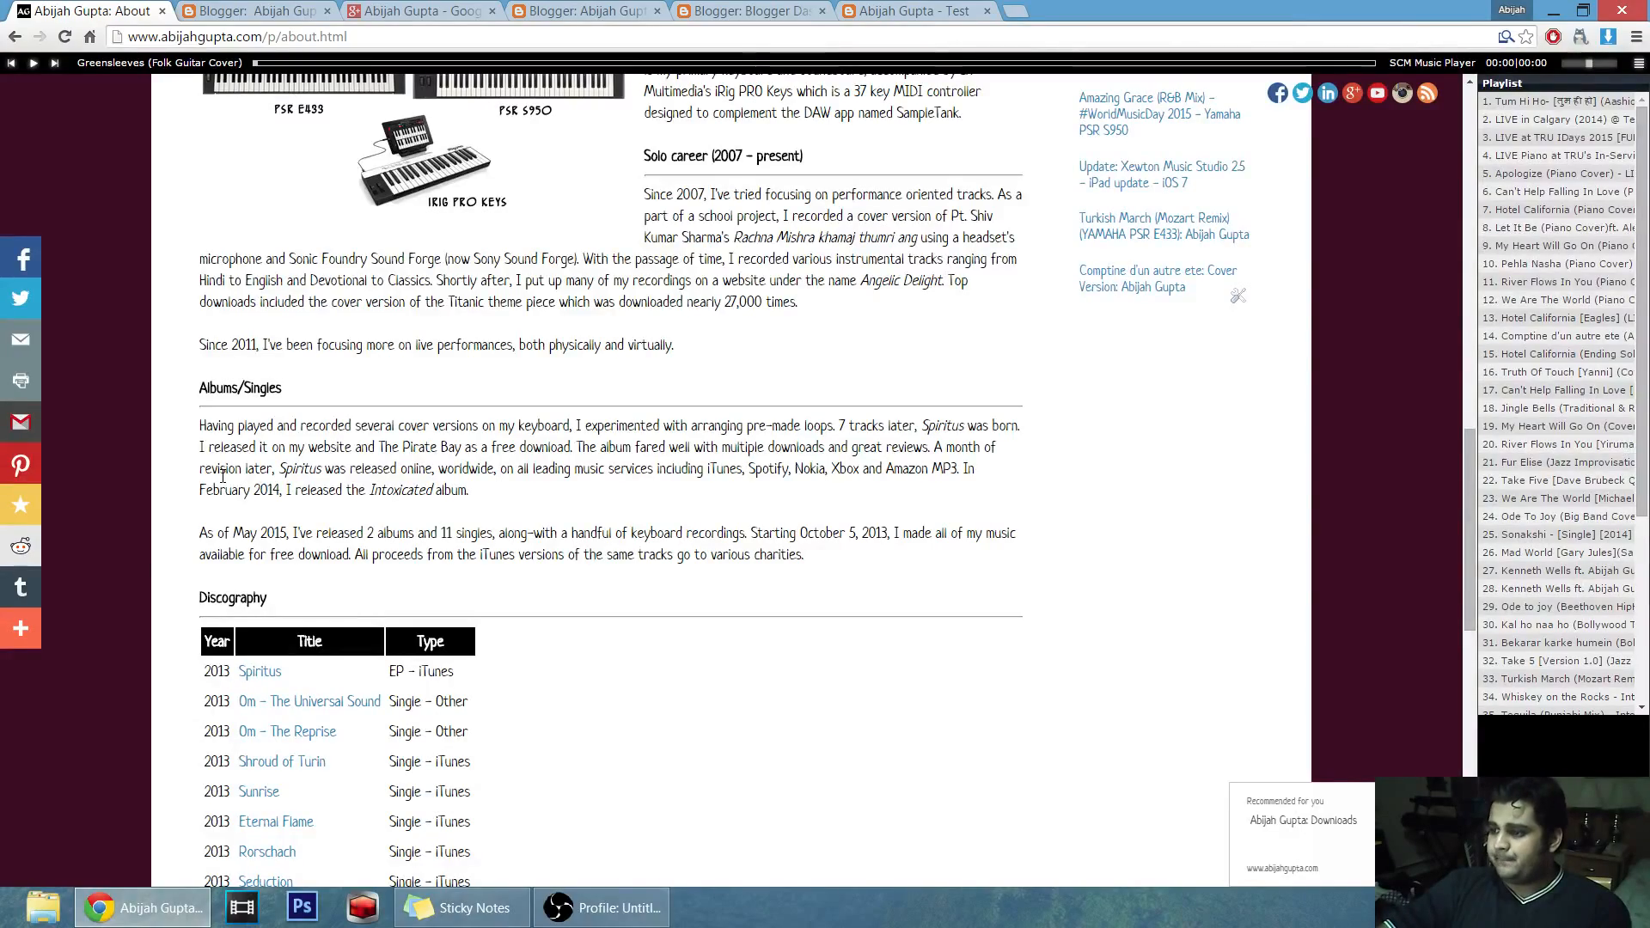
scroll(223, 476, "up", 11)
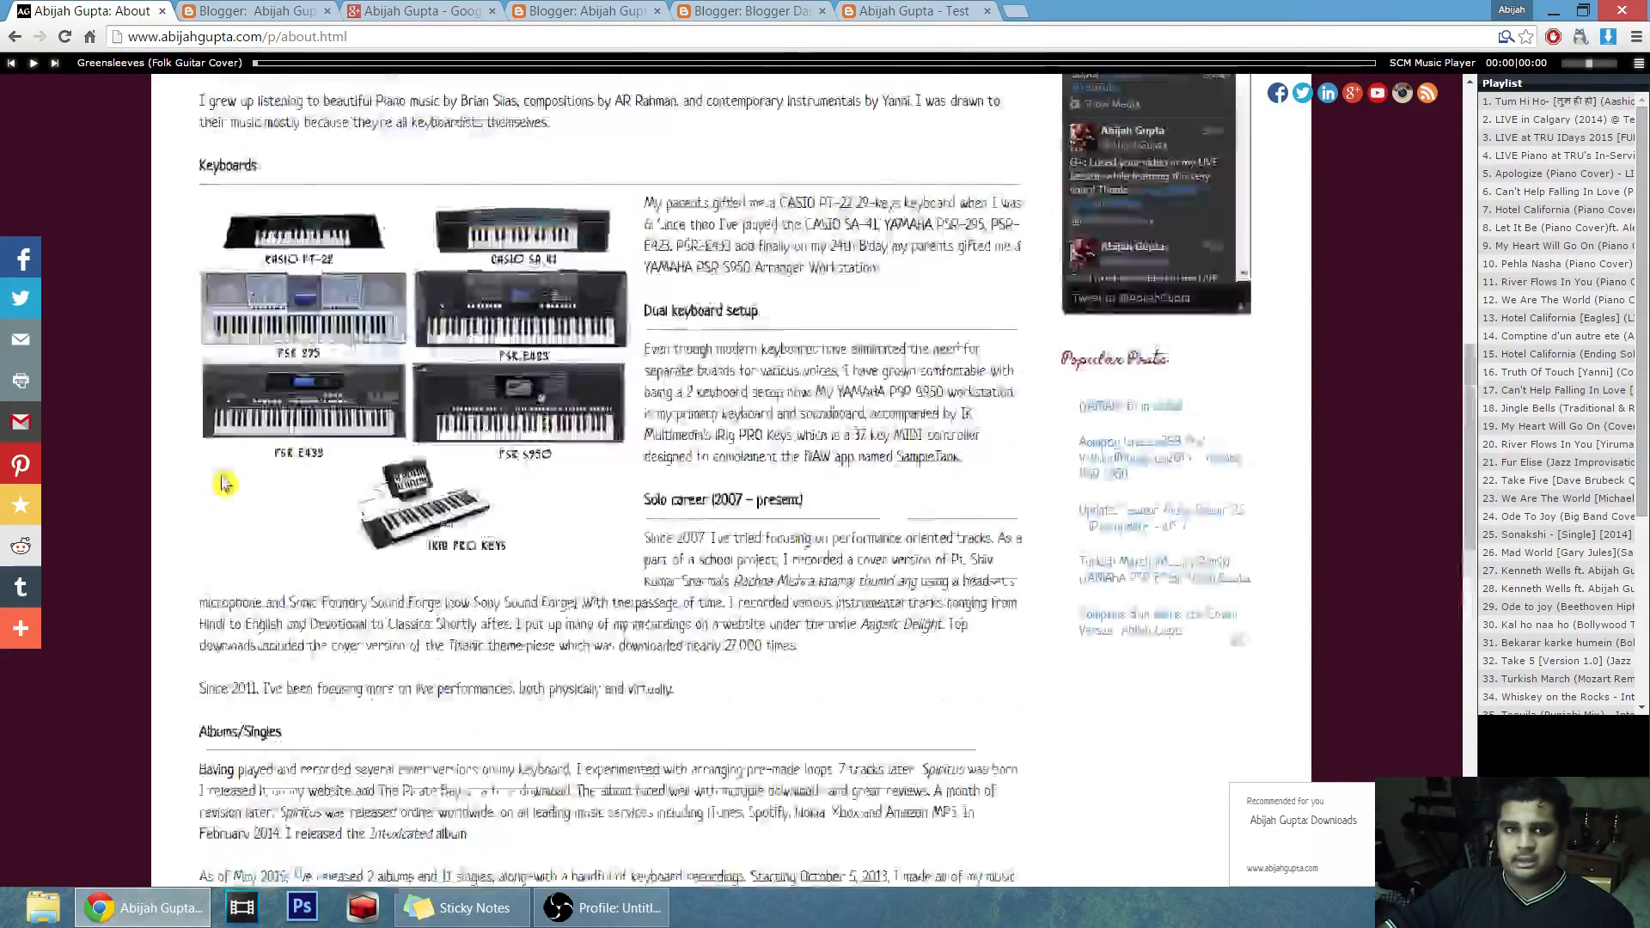
scroll(225, 475, "up", 5)
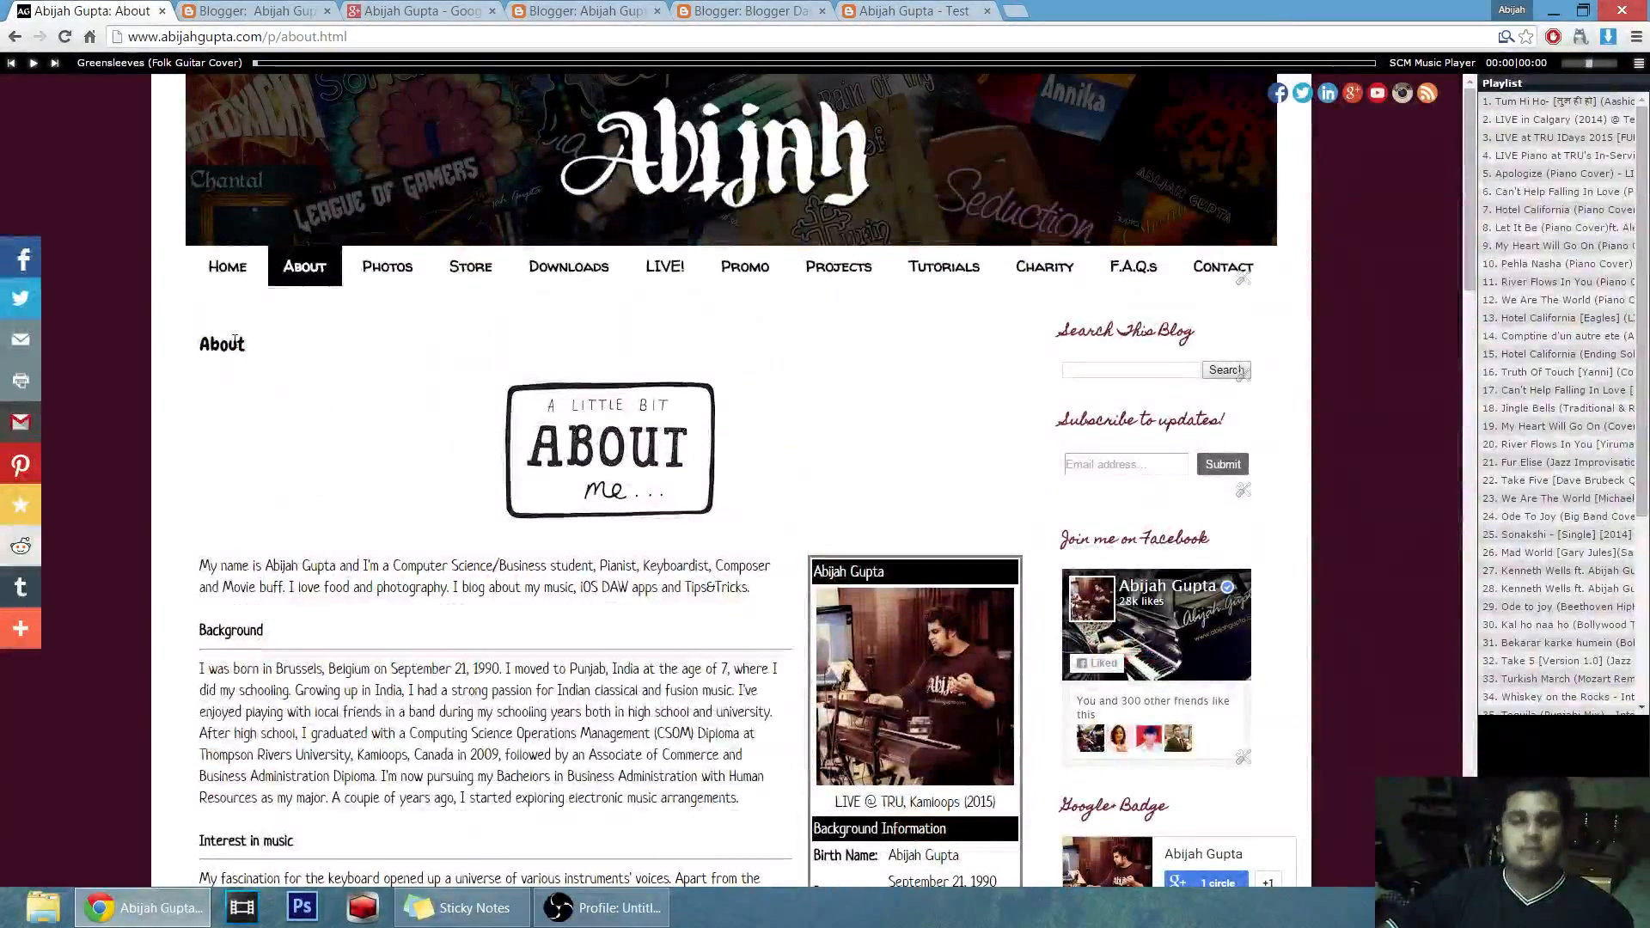
Return to the live site's home page and open the featured Live at TRU International Days 2015 post.
left_click(219, 271)
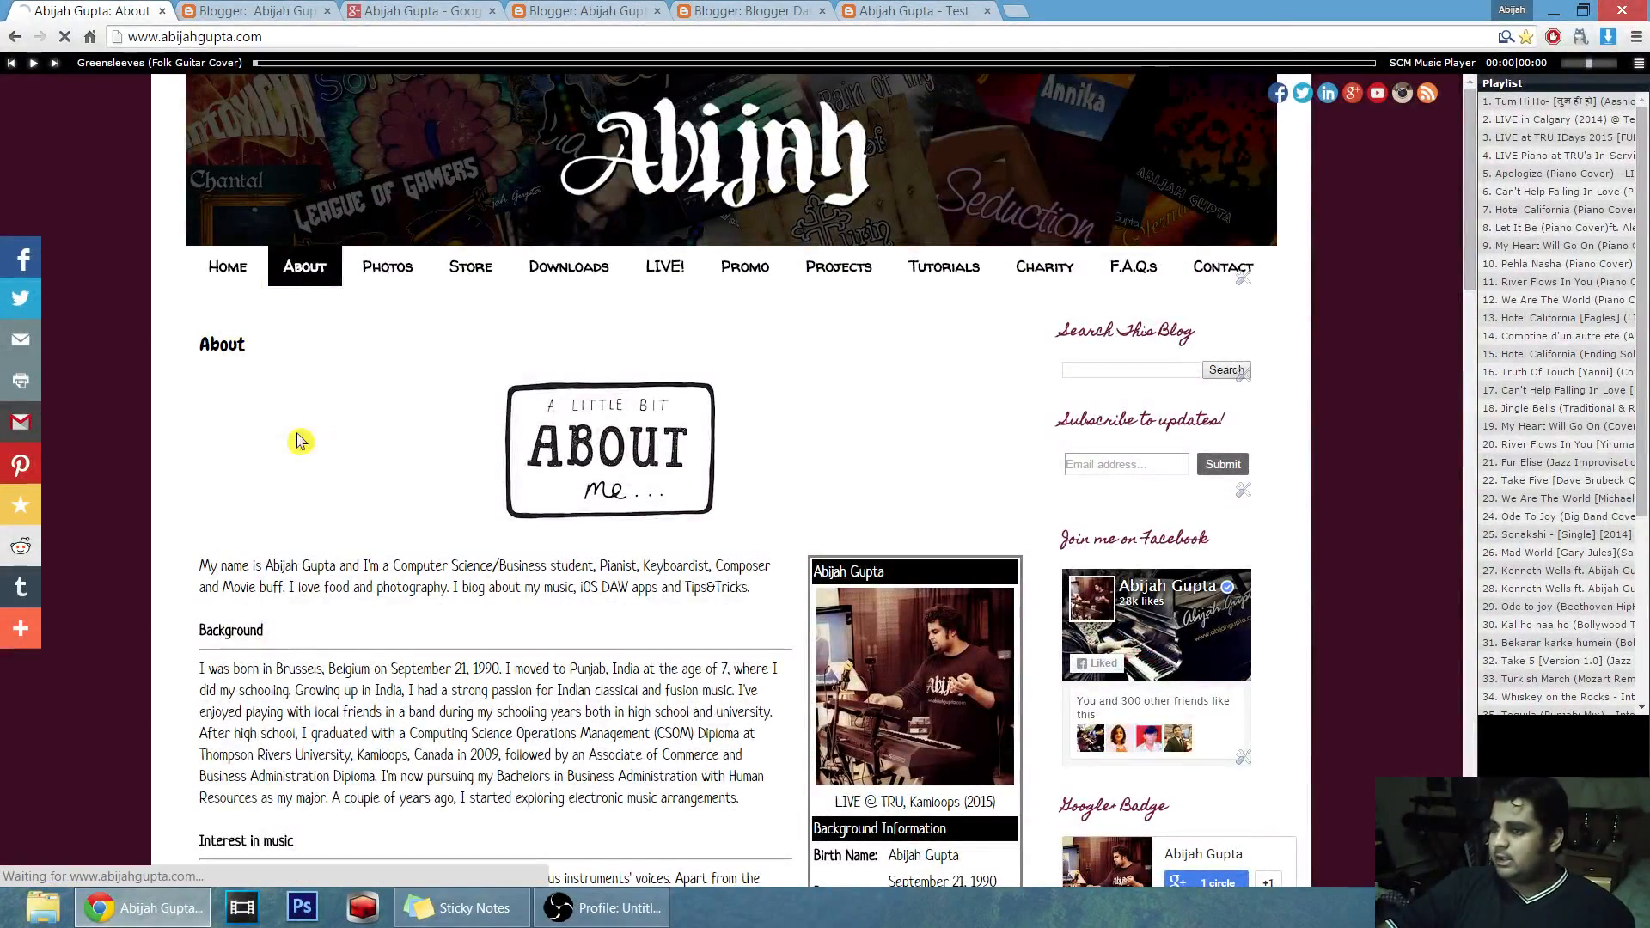
scroll(176, 537, "down", 3)
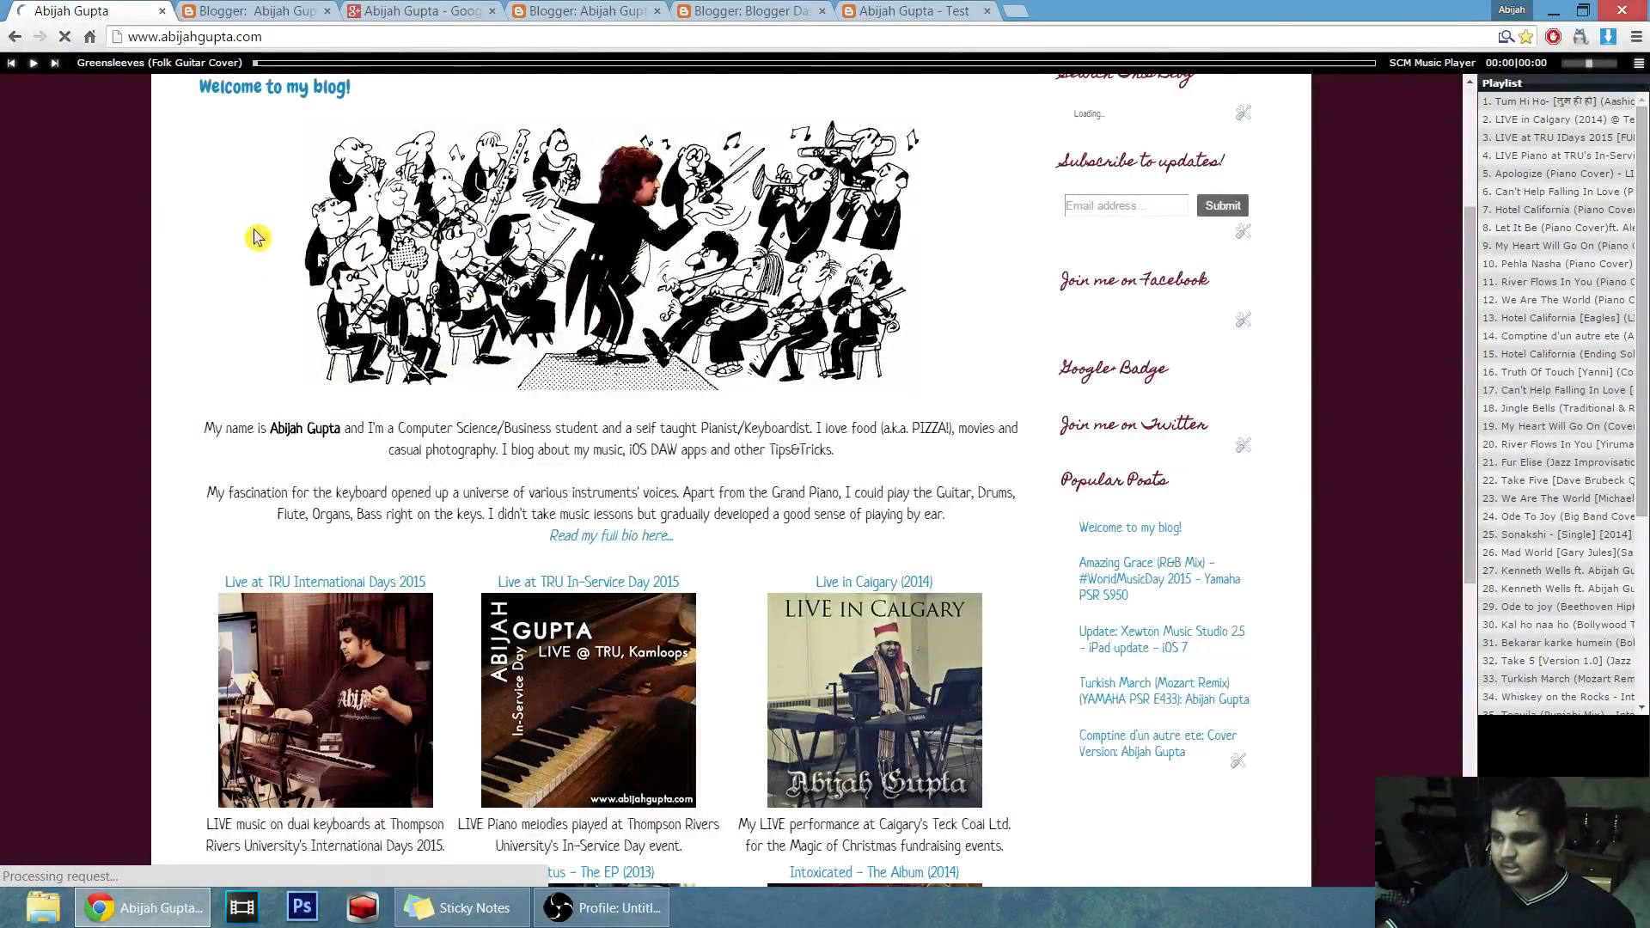
scroll(260, 230, "down", 2)
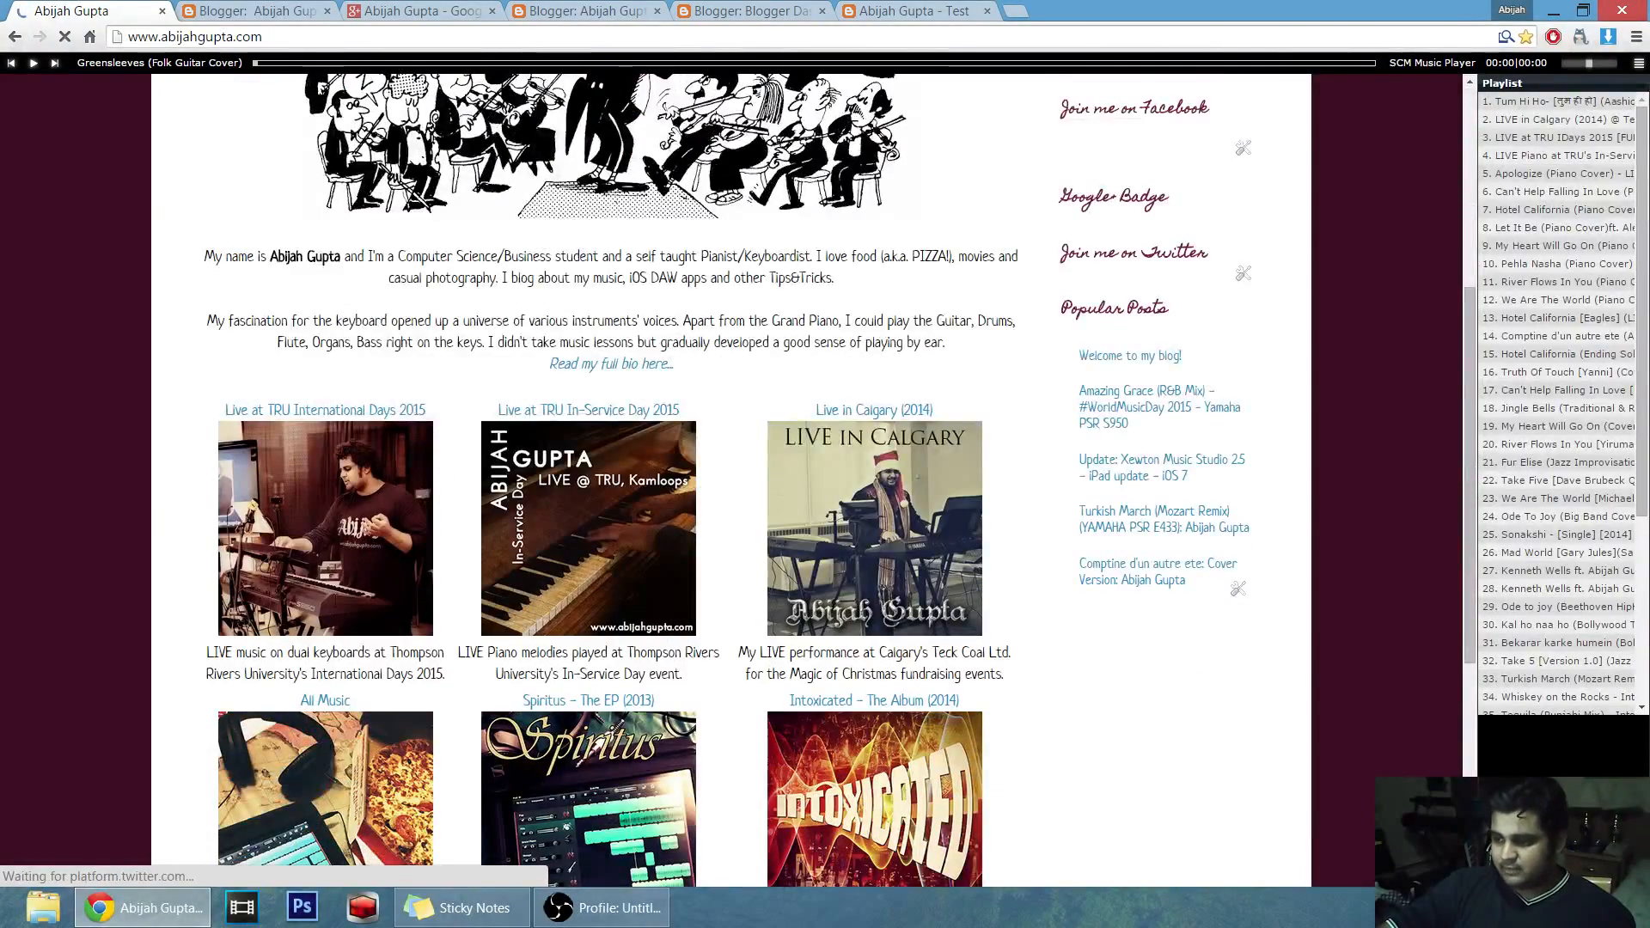
left_click(342, 571)
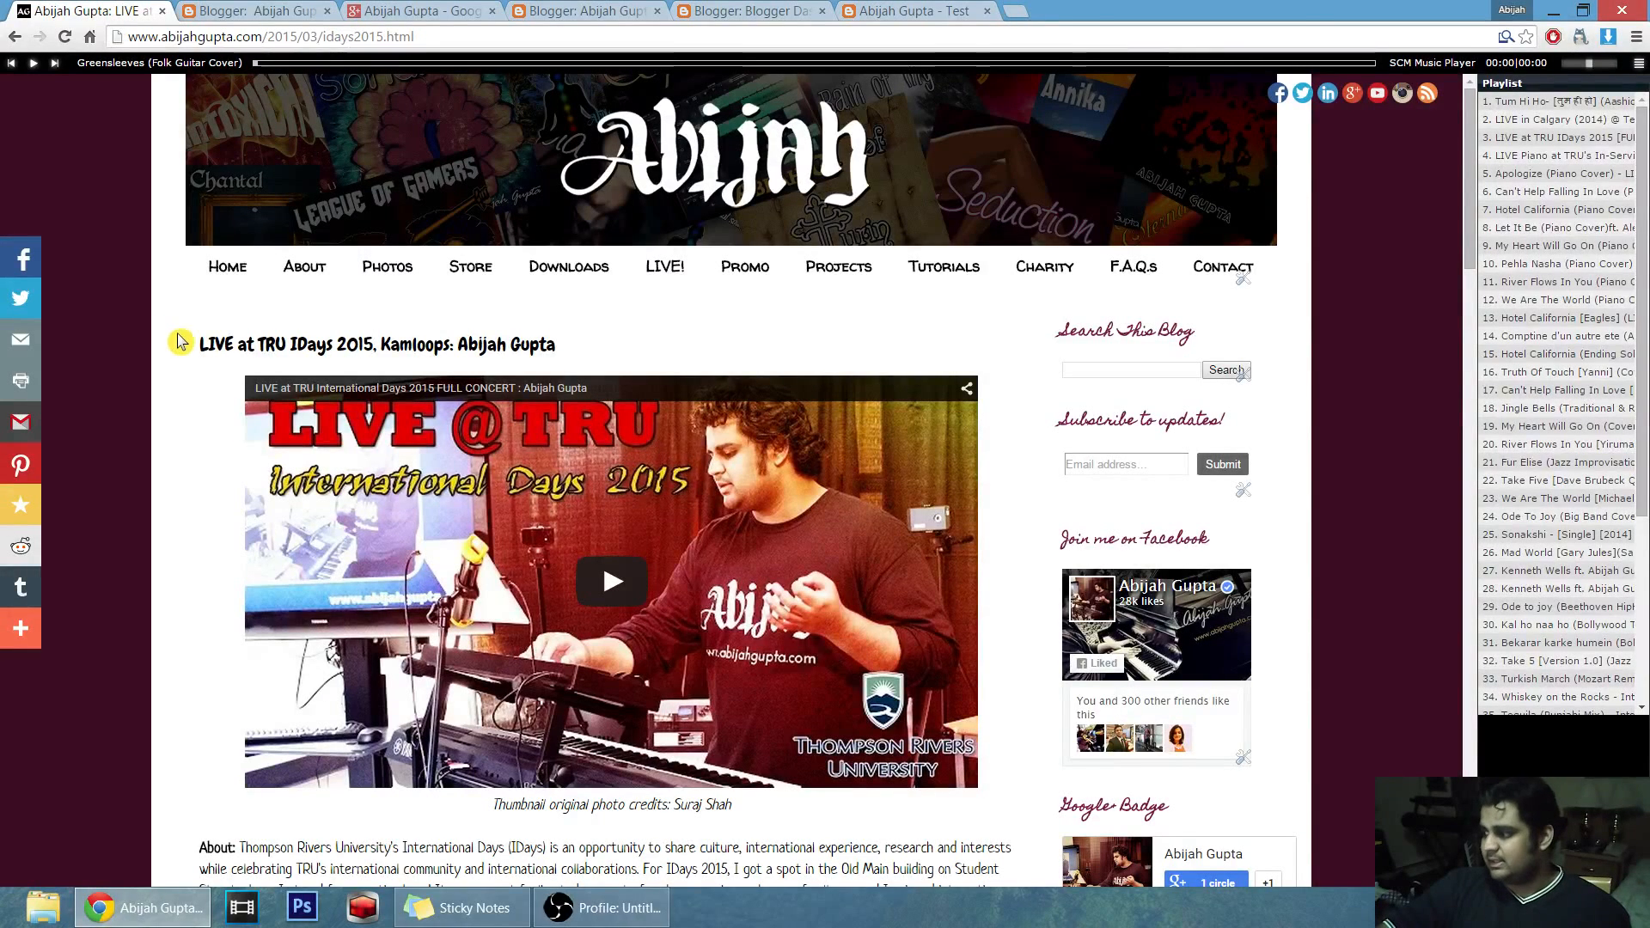
Examine the video, description and embedded tweets in the LIVE at TRU IDays 2015 post, and return to the home page.
scroll(197, 367, "down", 3)
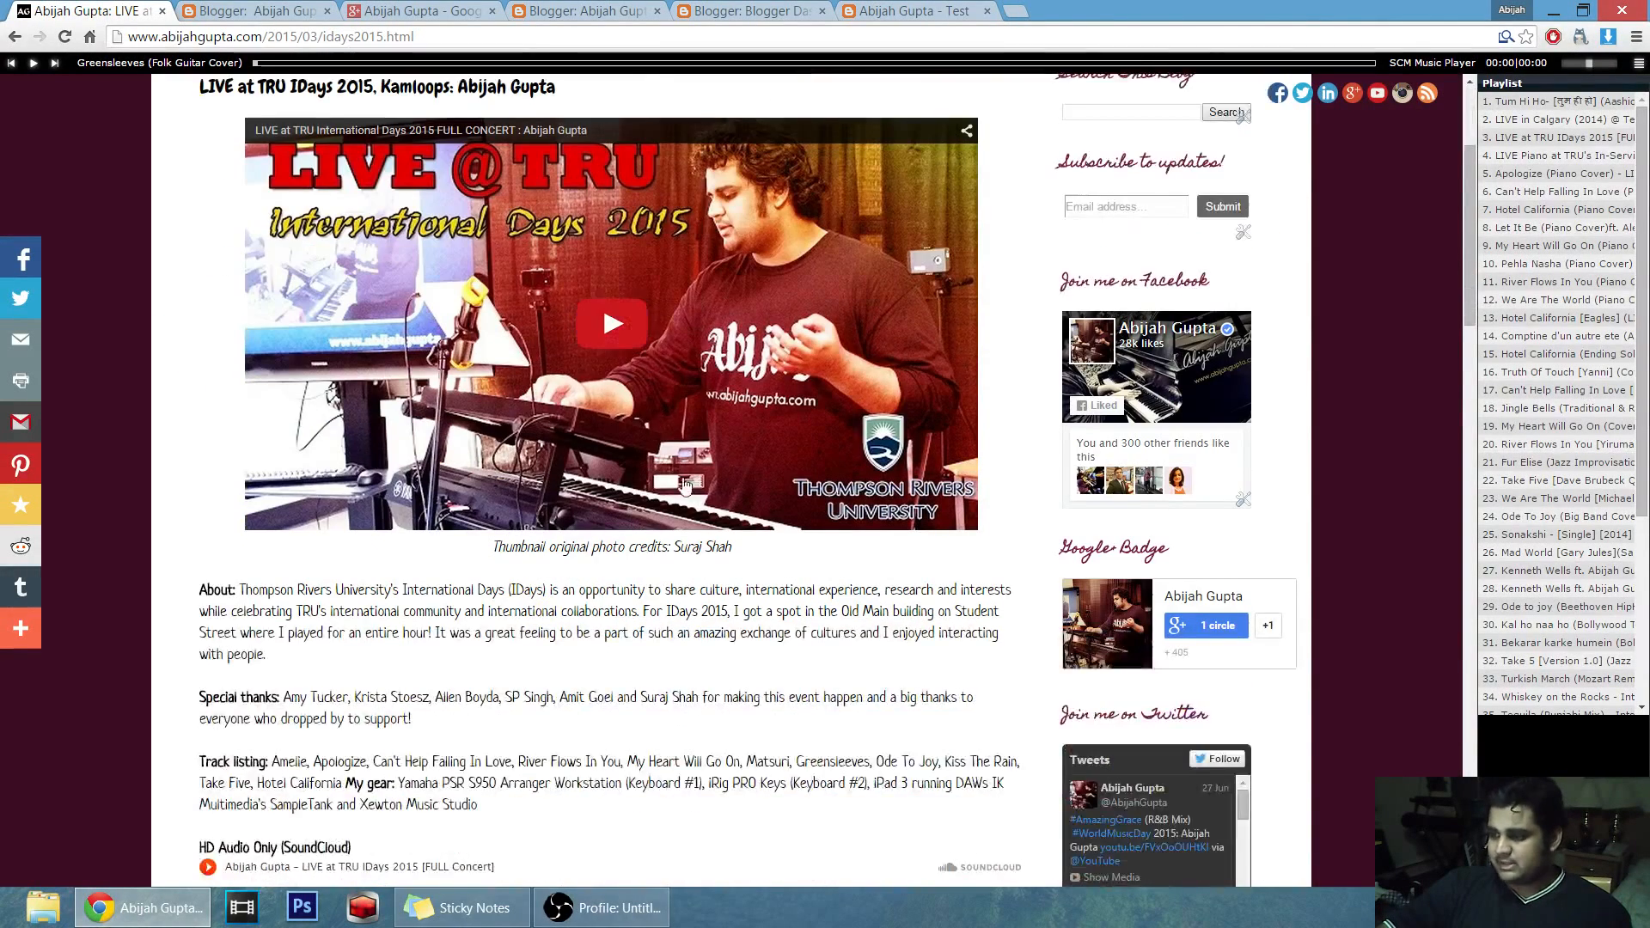
scroll(233, 447, "down", 2)
scroll(233, 447, "down", 3)
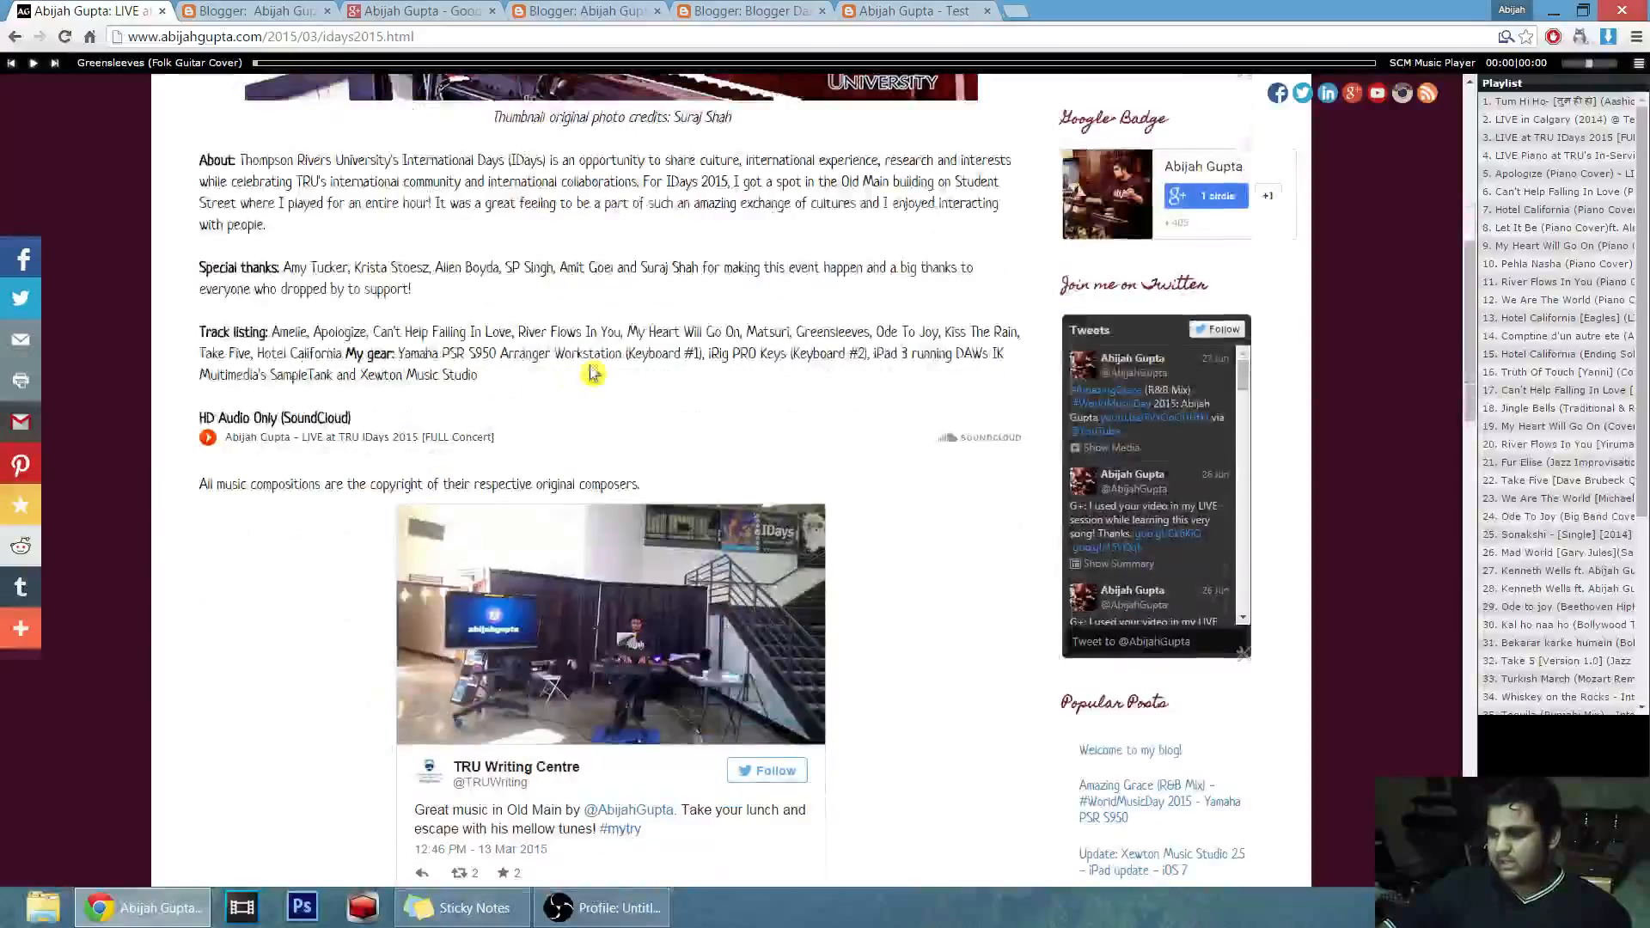
scroll(301, 398, "down", 8)
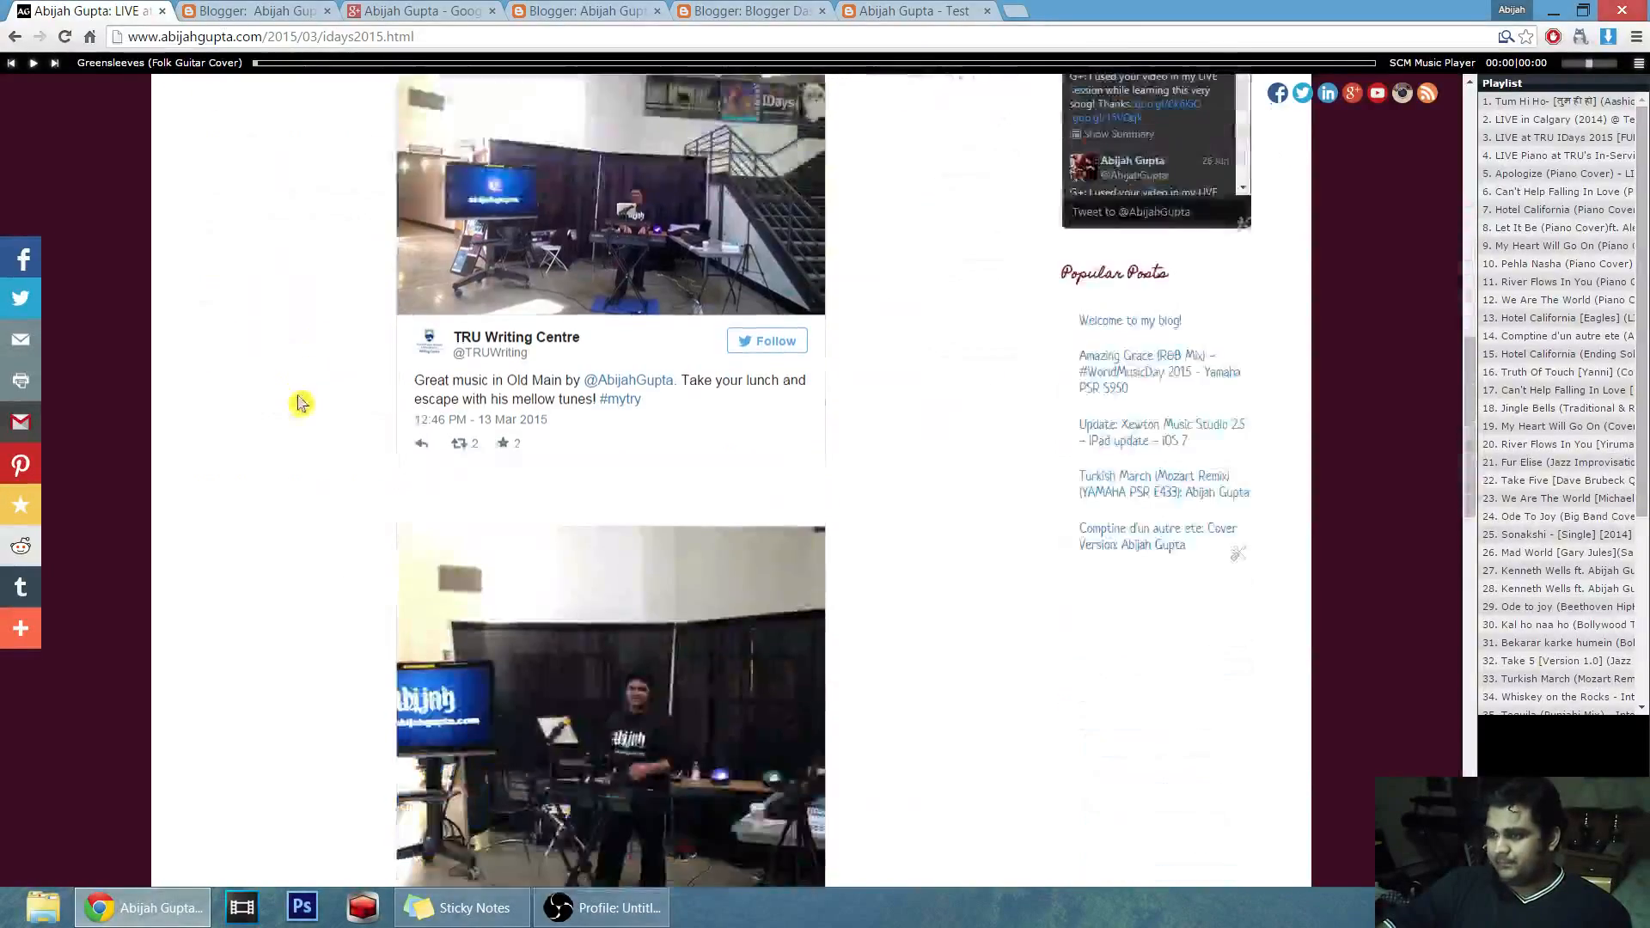
scroll(368, 590, "up", 7)
scroll(370, 589, "up", 5)
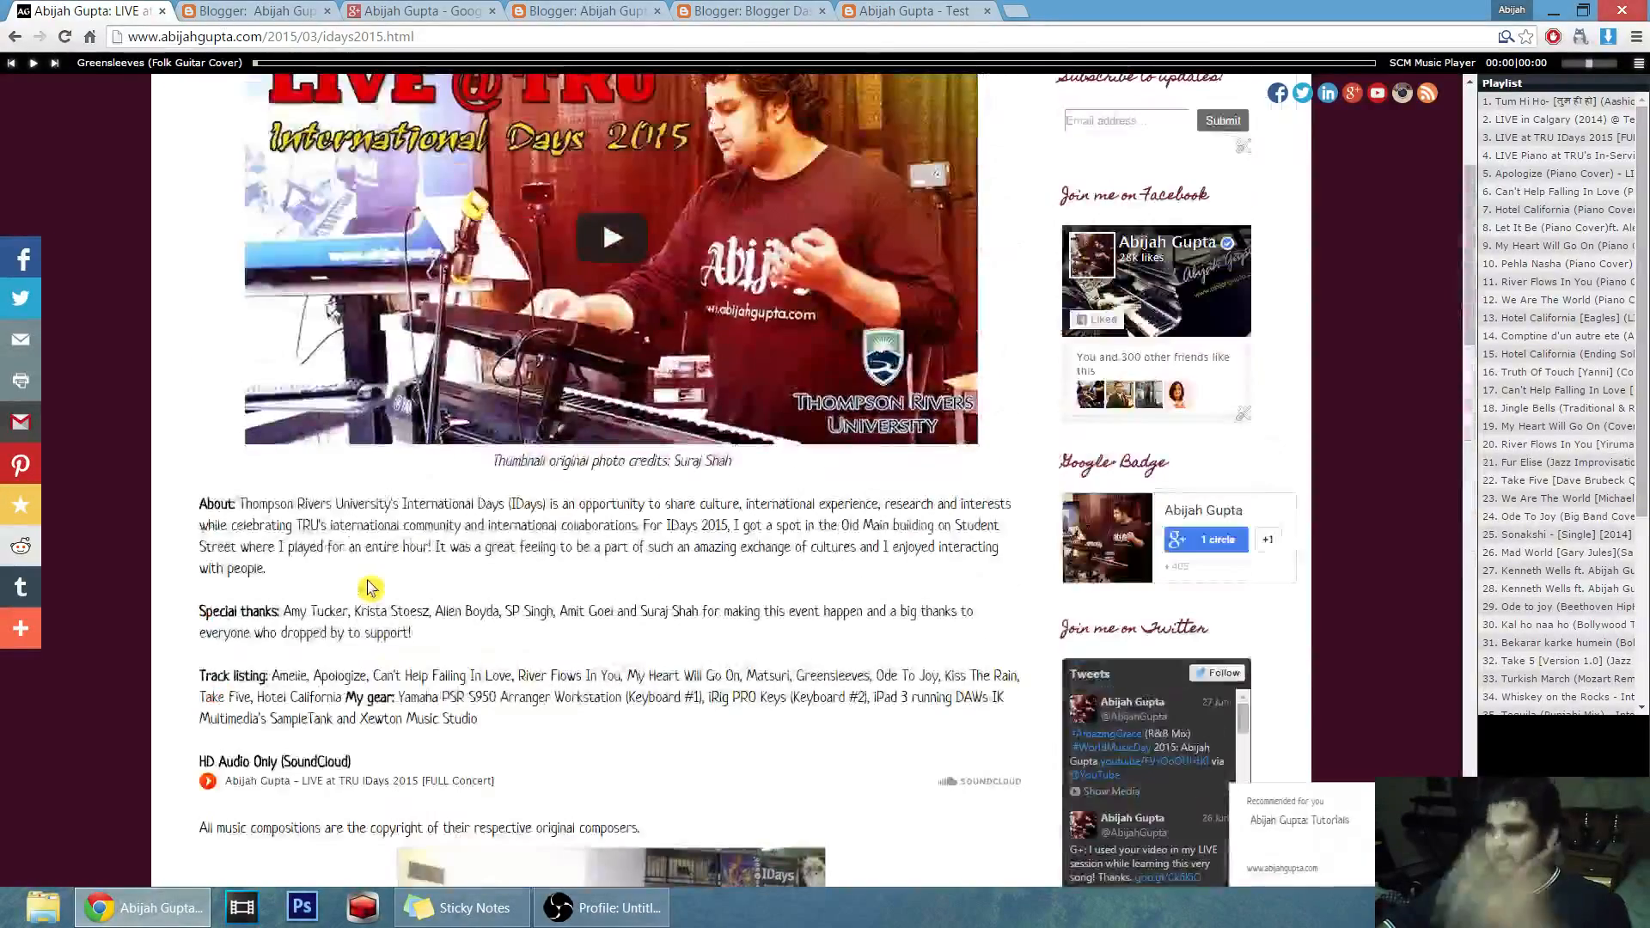
scroll(368, 589, "up", 4)
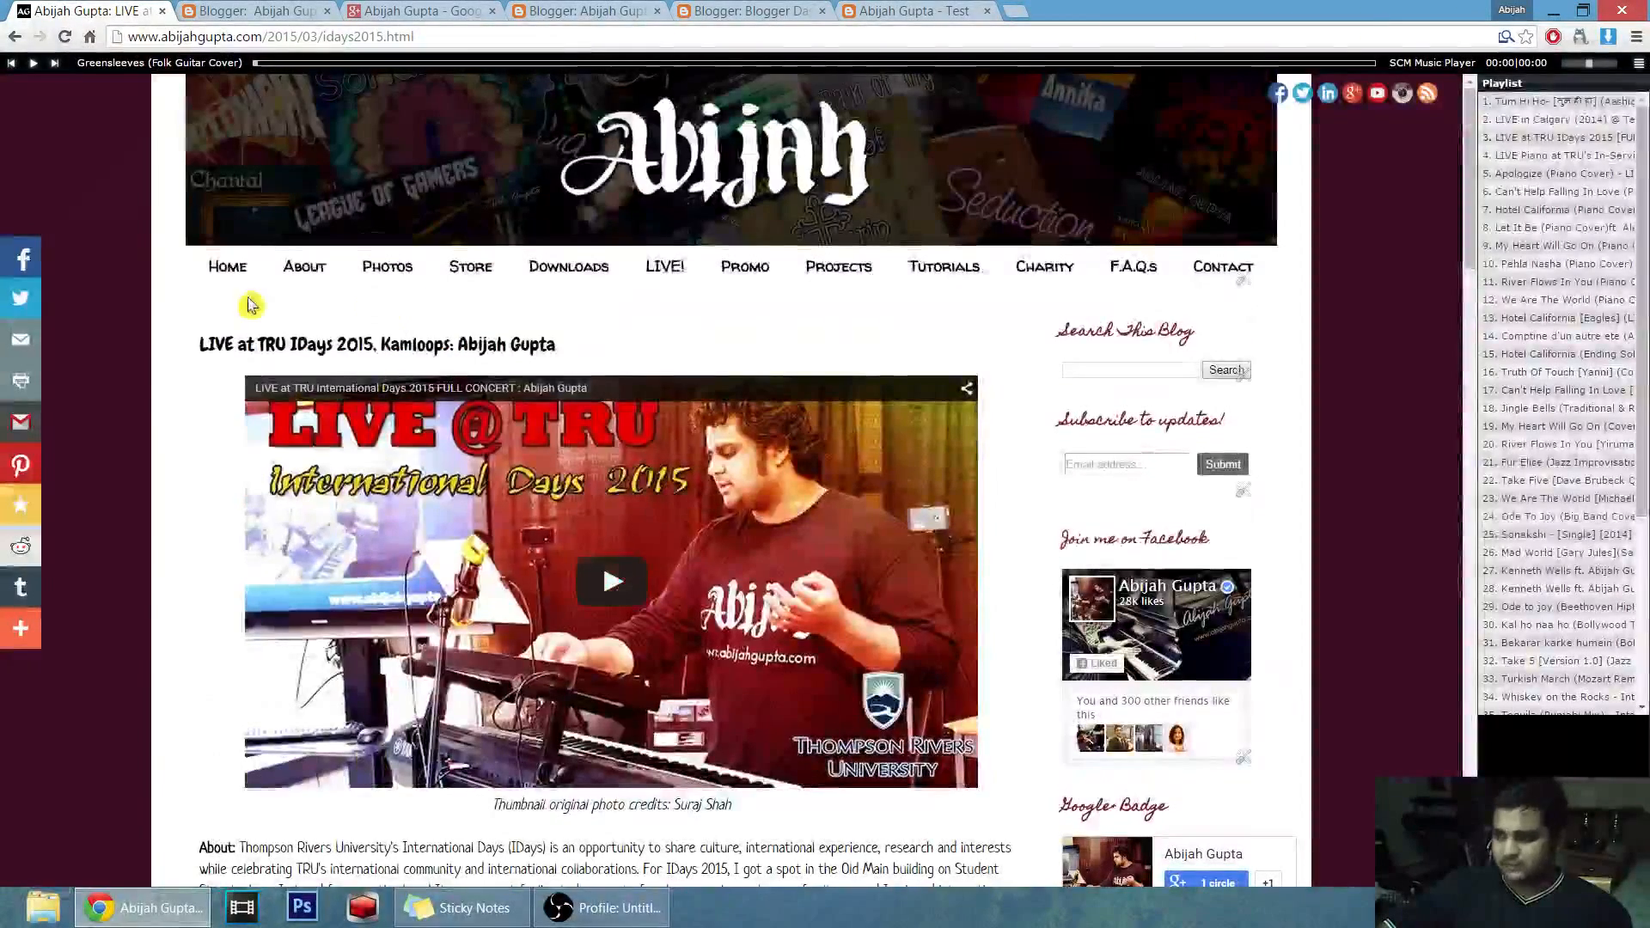
left_click(214, 272)
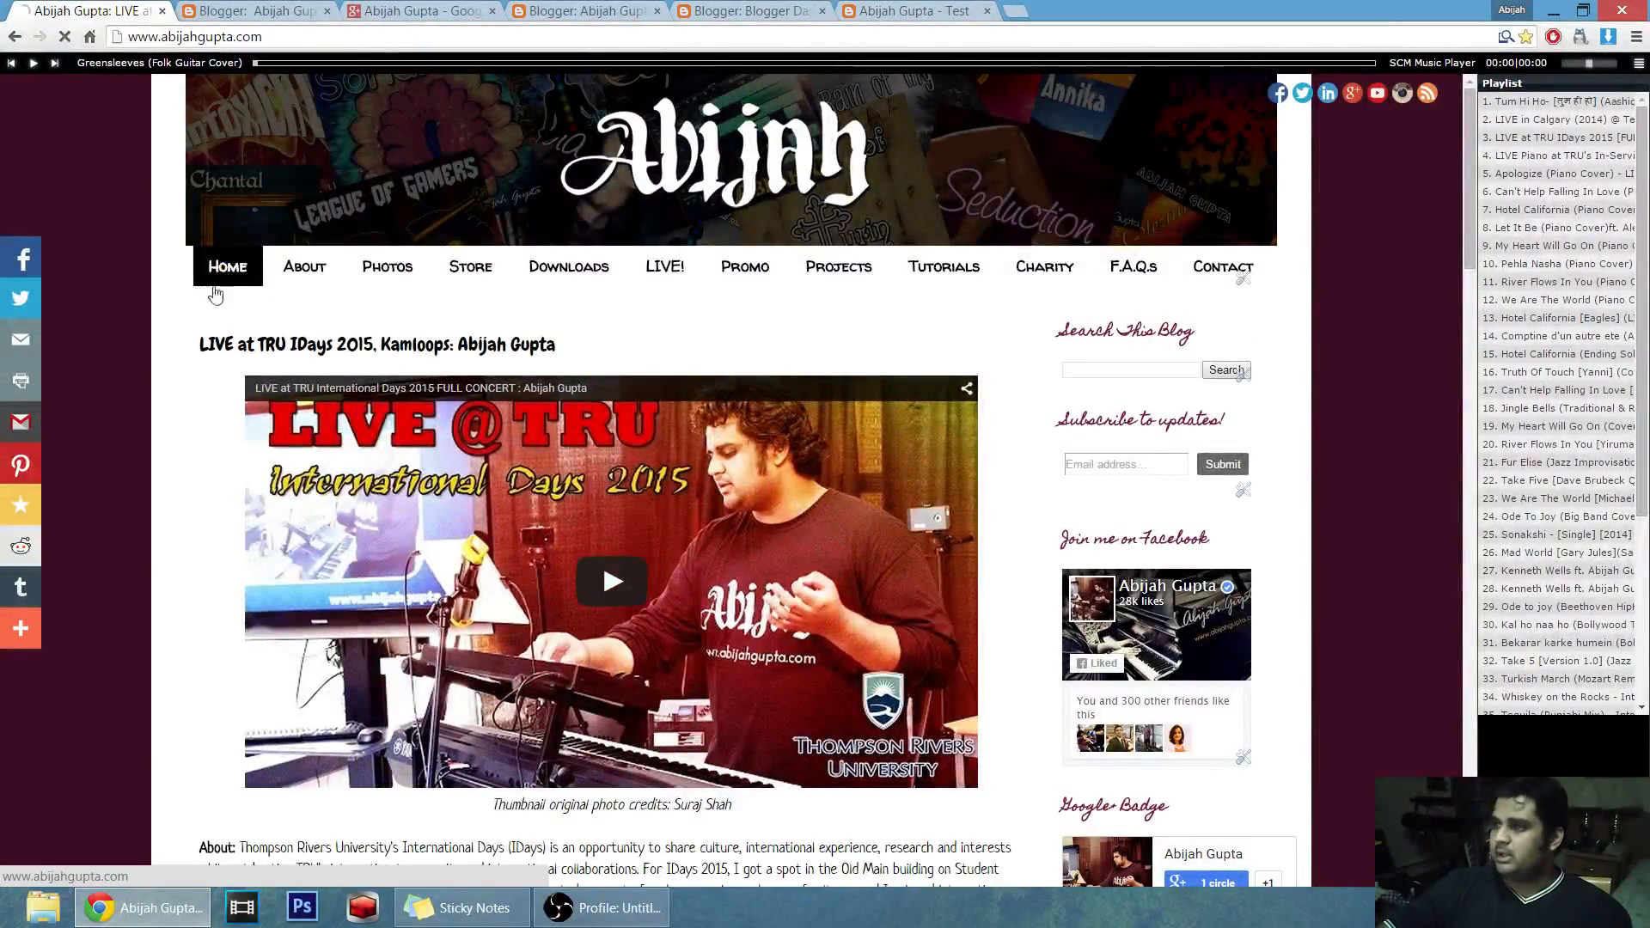
Open the blog's Google+ settings in the dashboard and look through the posts on the linked Google+ page.
left_click(258, 10)
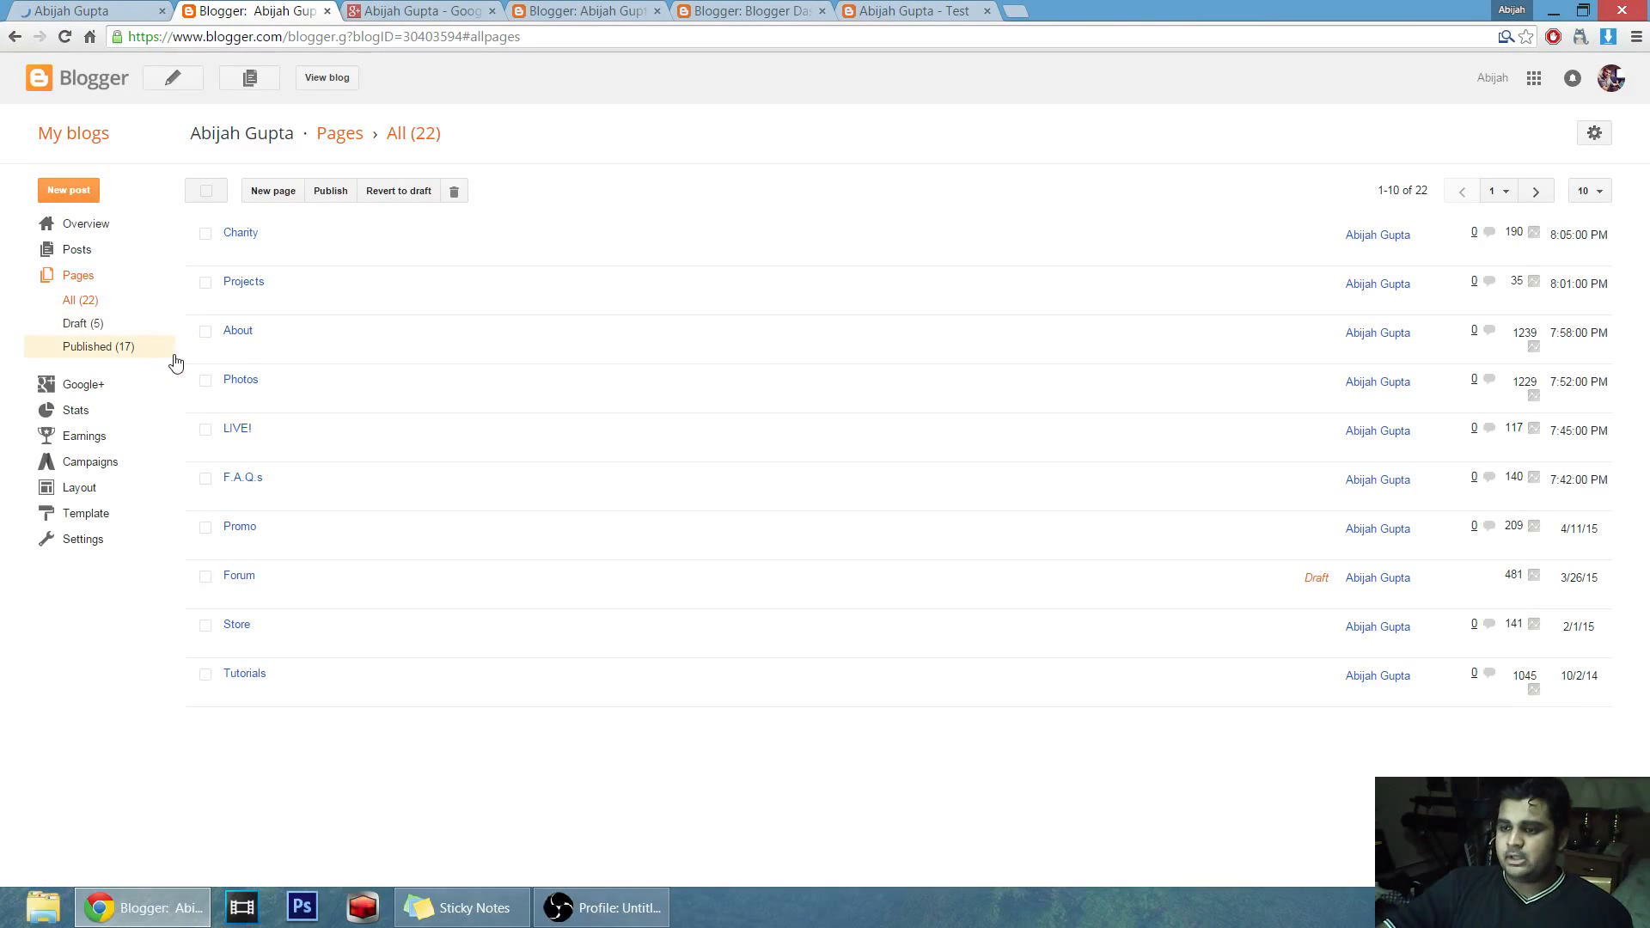
left_click(79, 391)
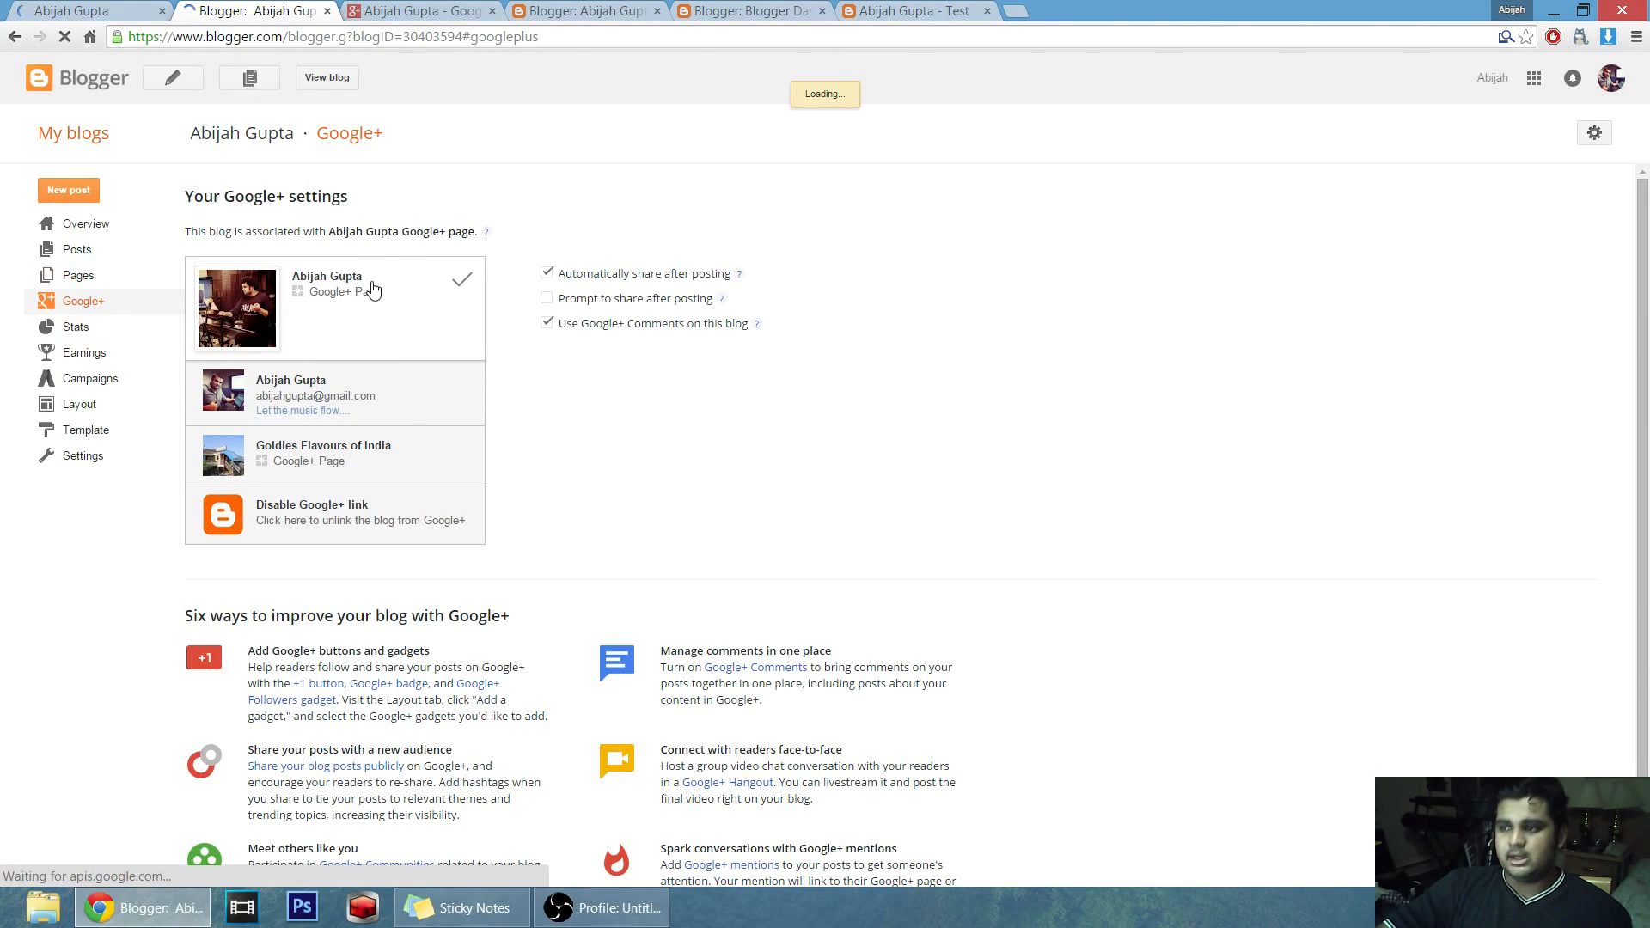
left_click(392, 11)
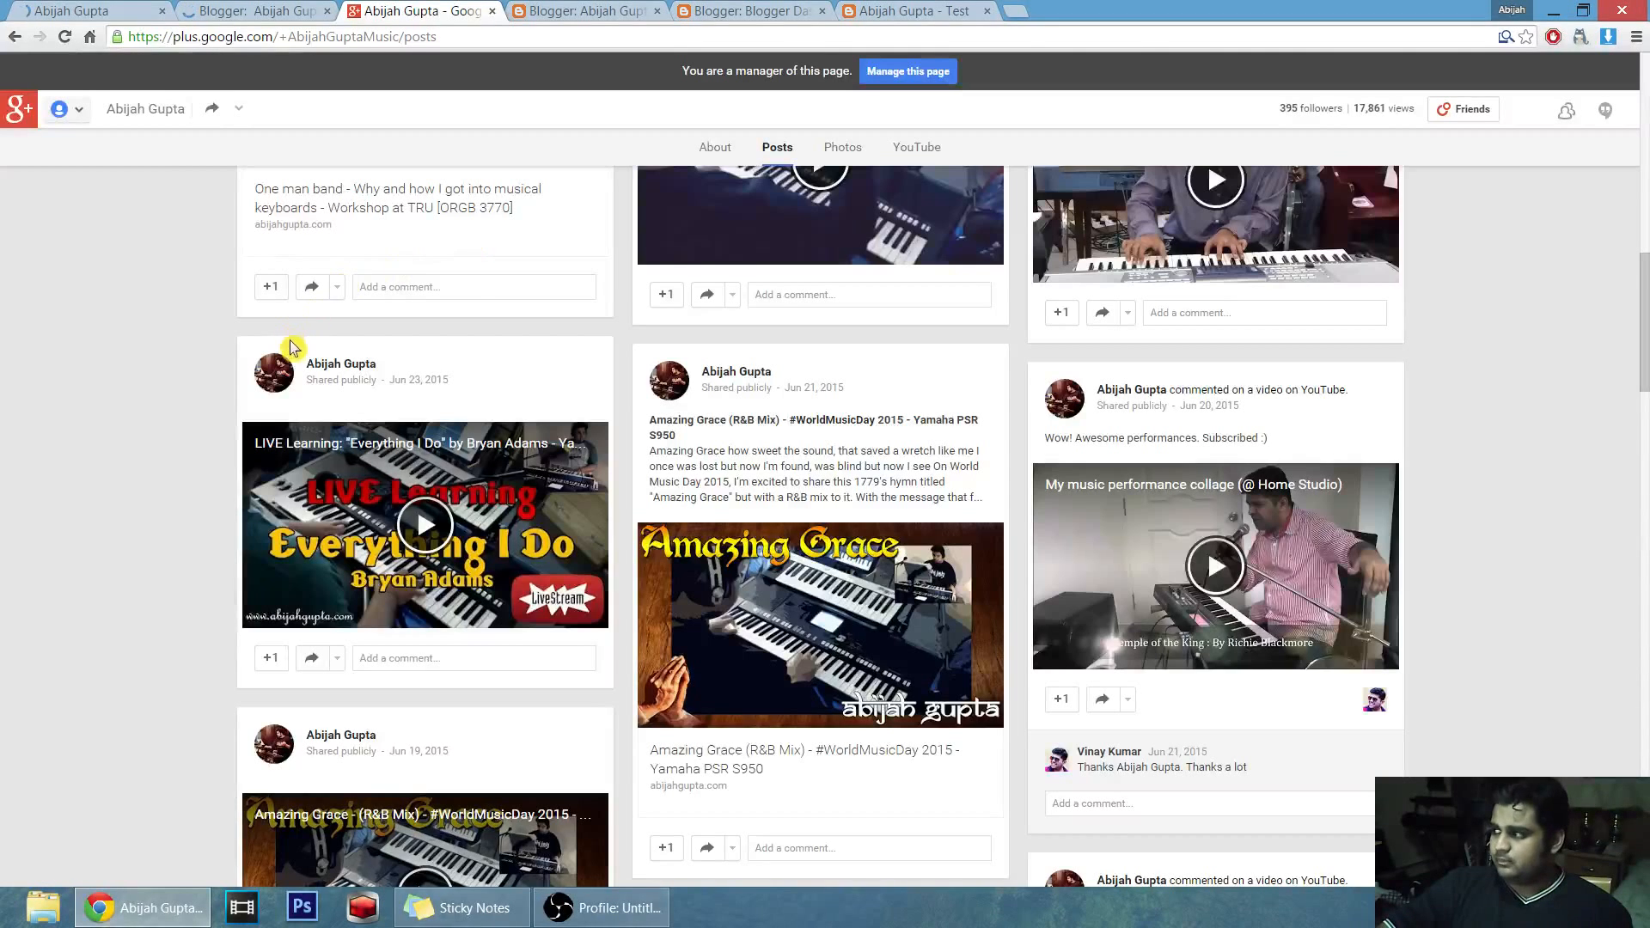
scroll(295, 369, "up", 10)
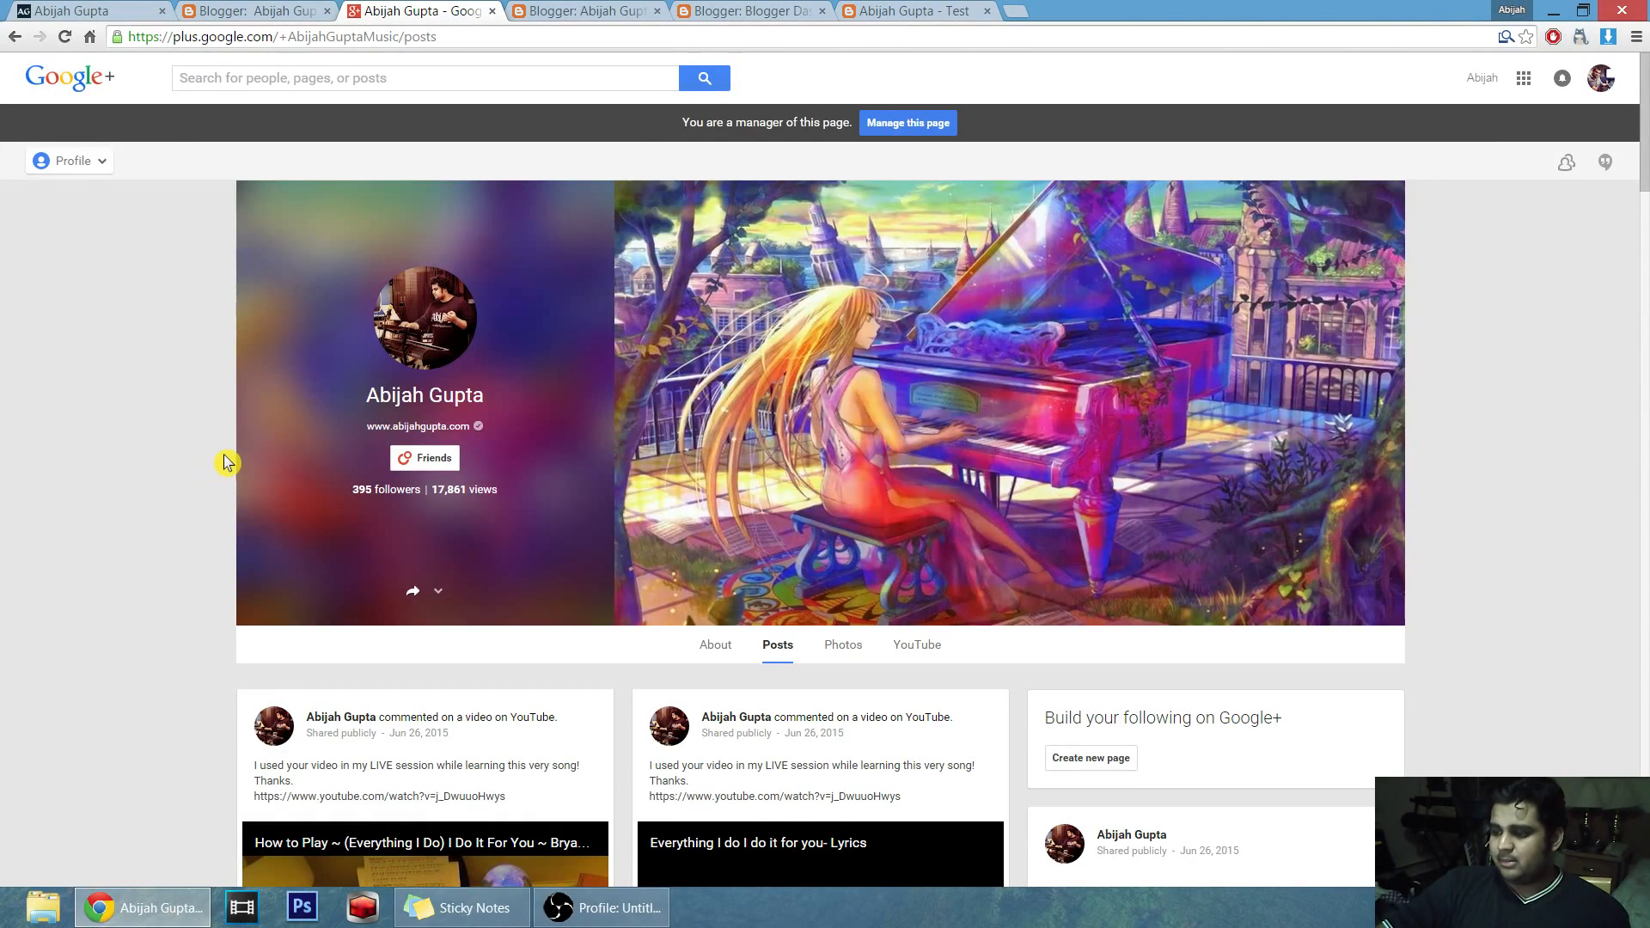
scroll(225, 463, "down", 8)
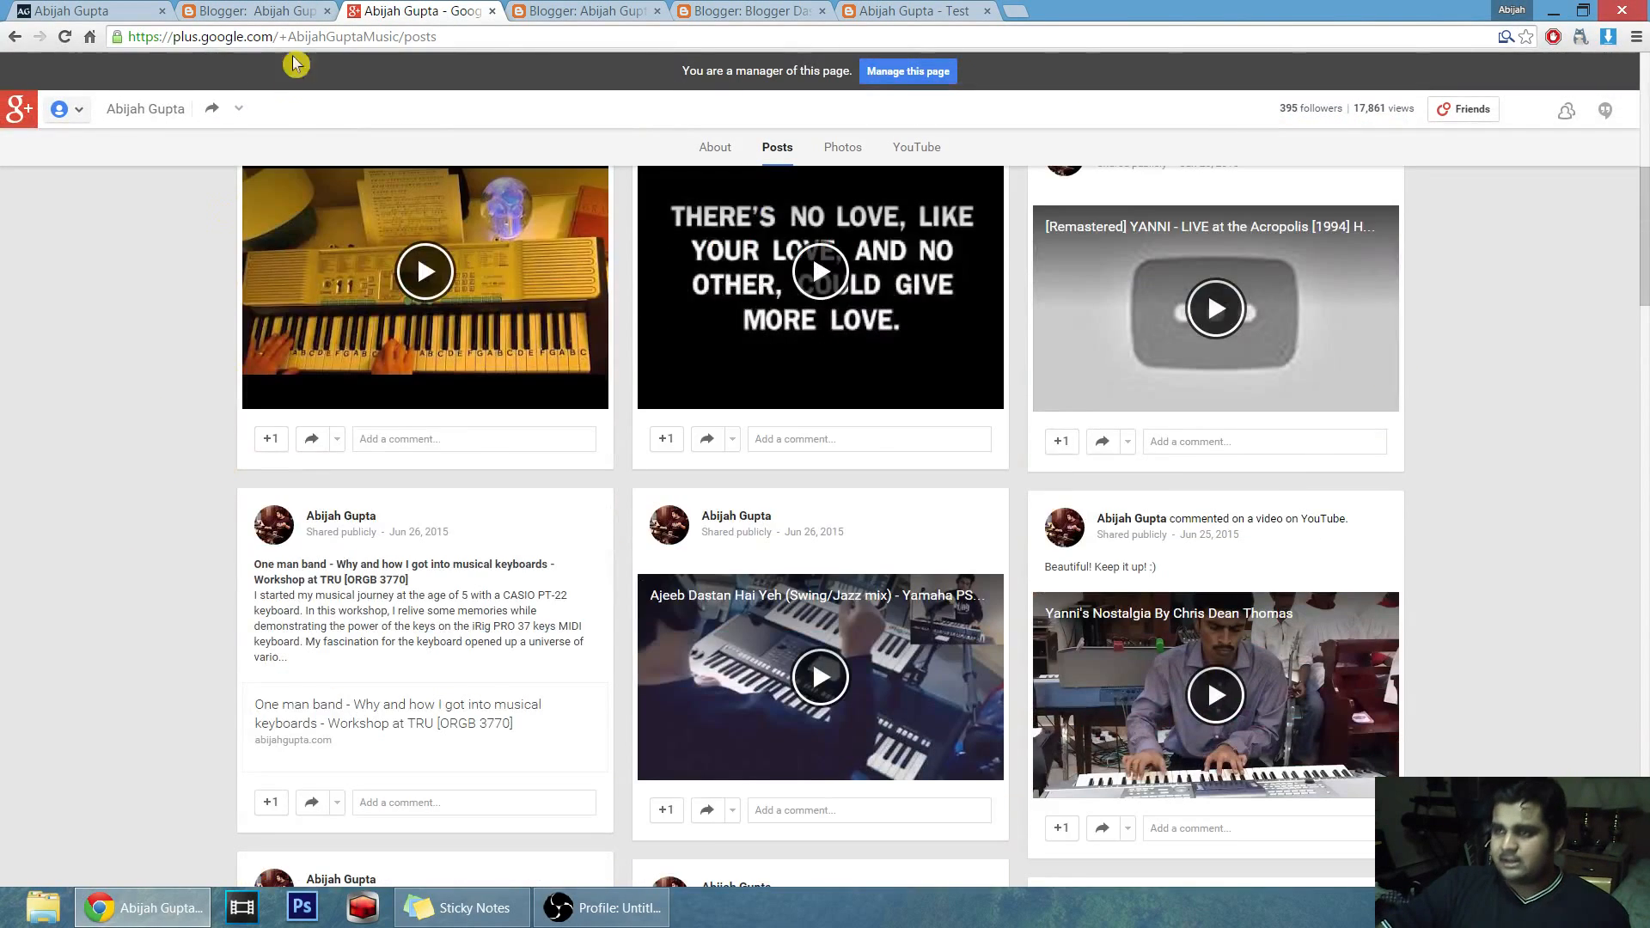
Check the live site's home page, and return to the Google+ page to view its profile header and newest posts.
key("ctrl+shift+Tab")
key("ctrl+shift+Tab")
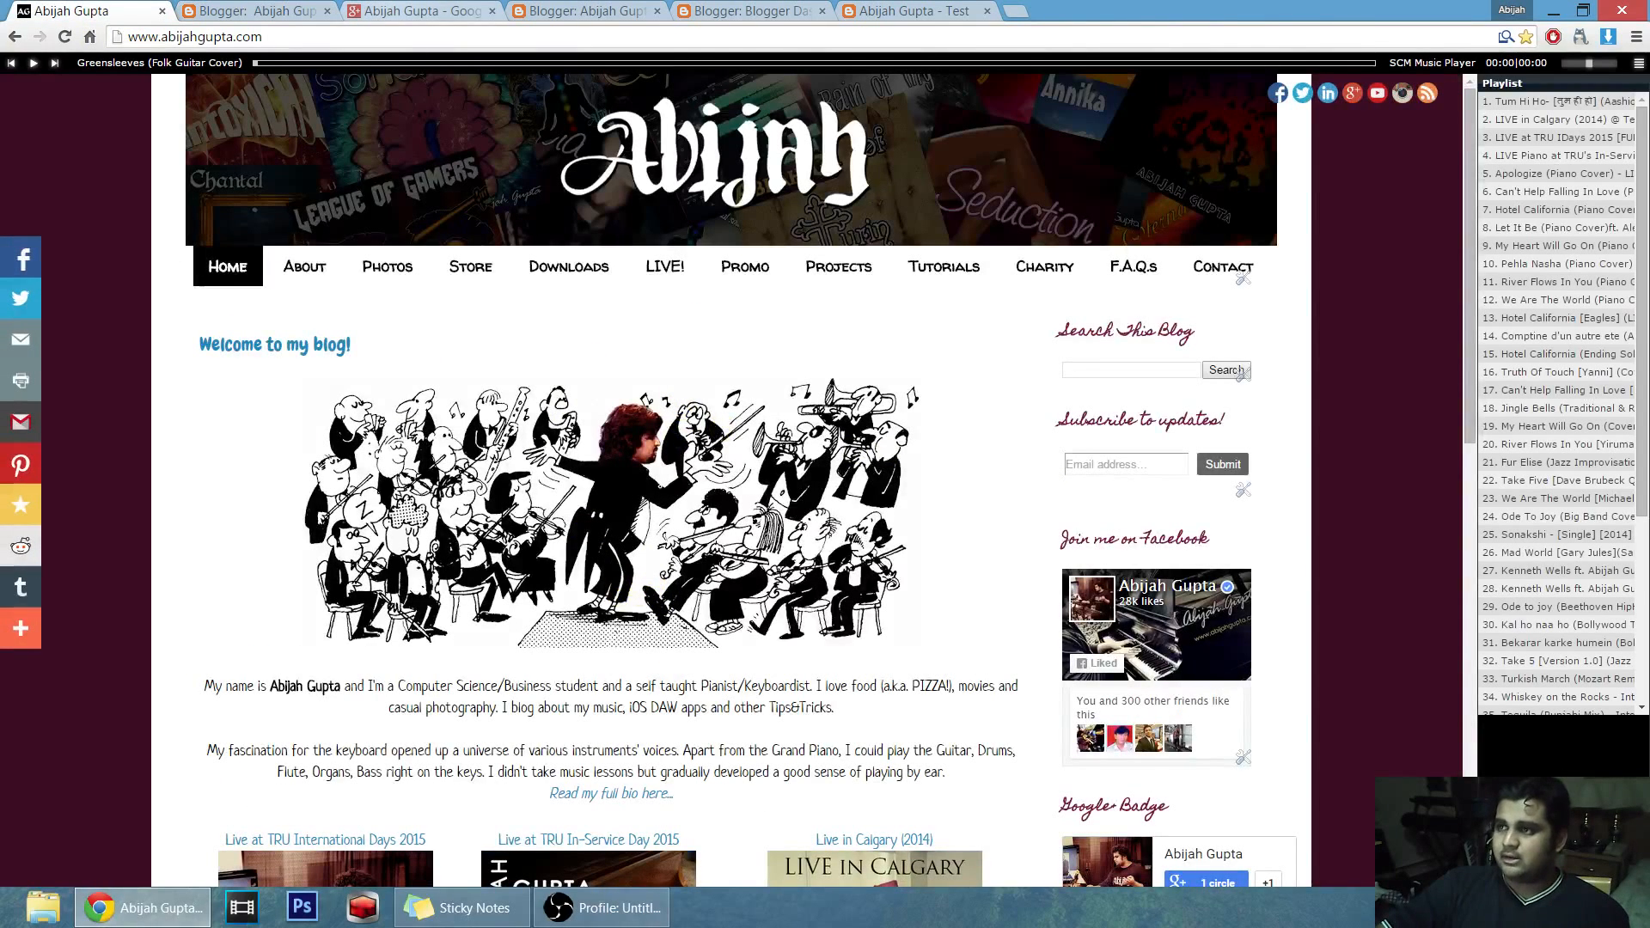
left_click(422, 12)
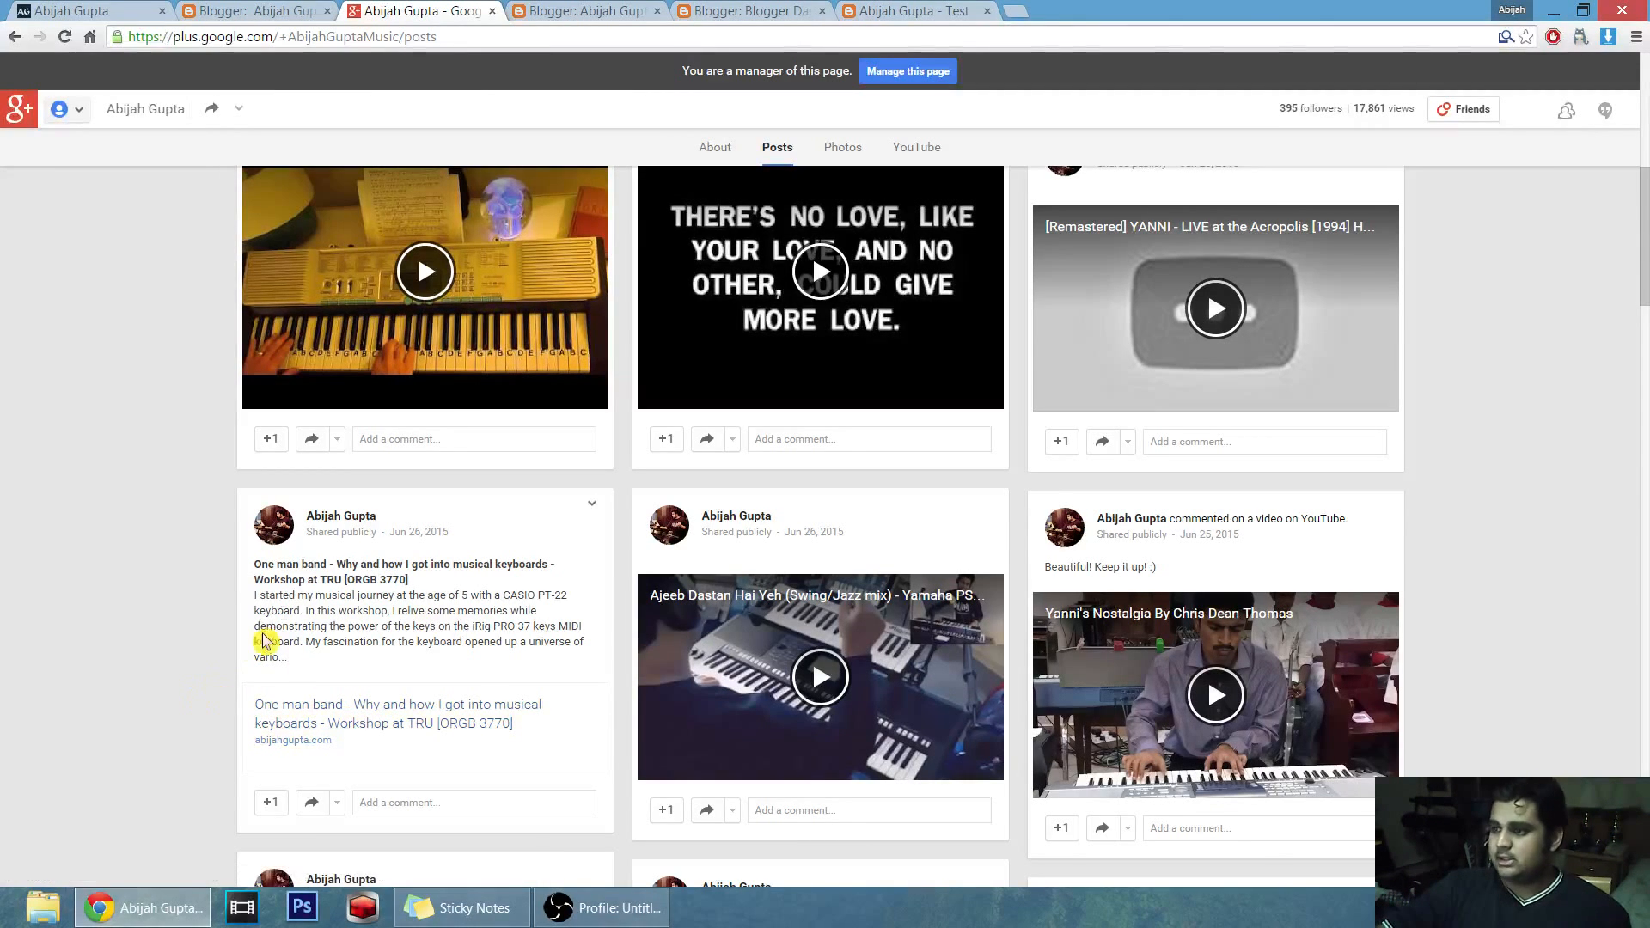
scroll(225, 652, "up", 5)
scroll(216, 654, "up", 1)
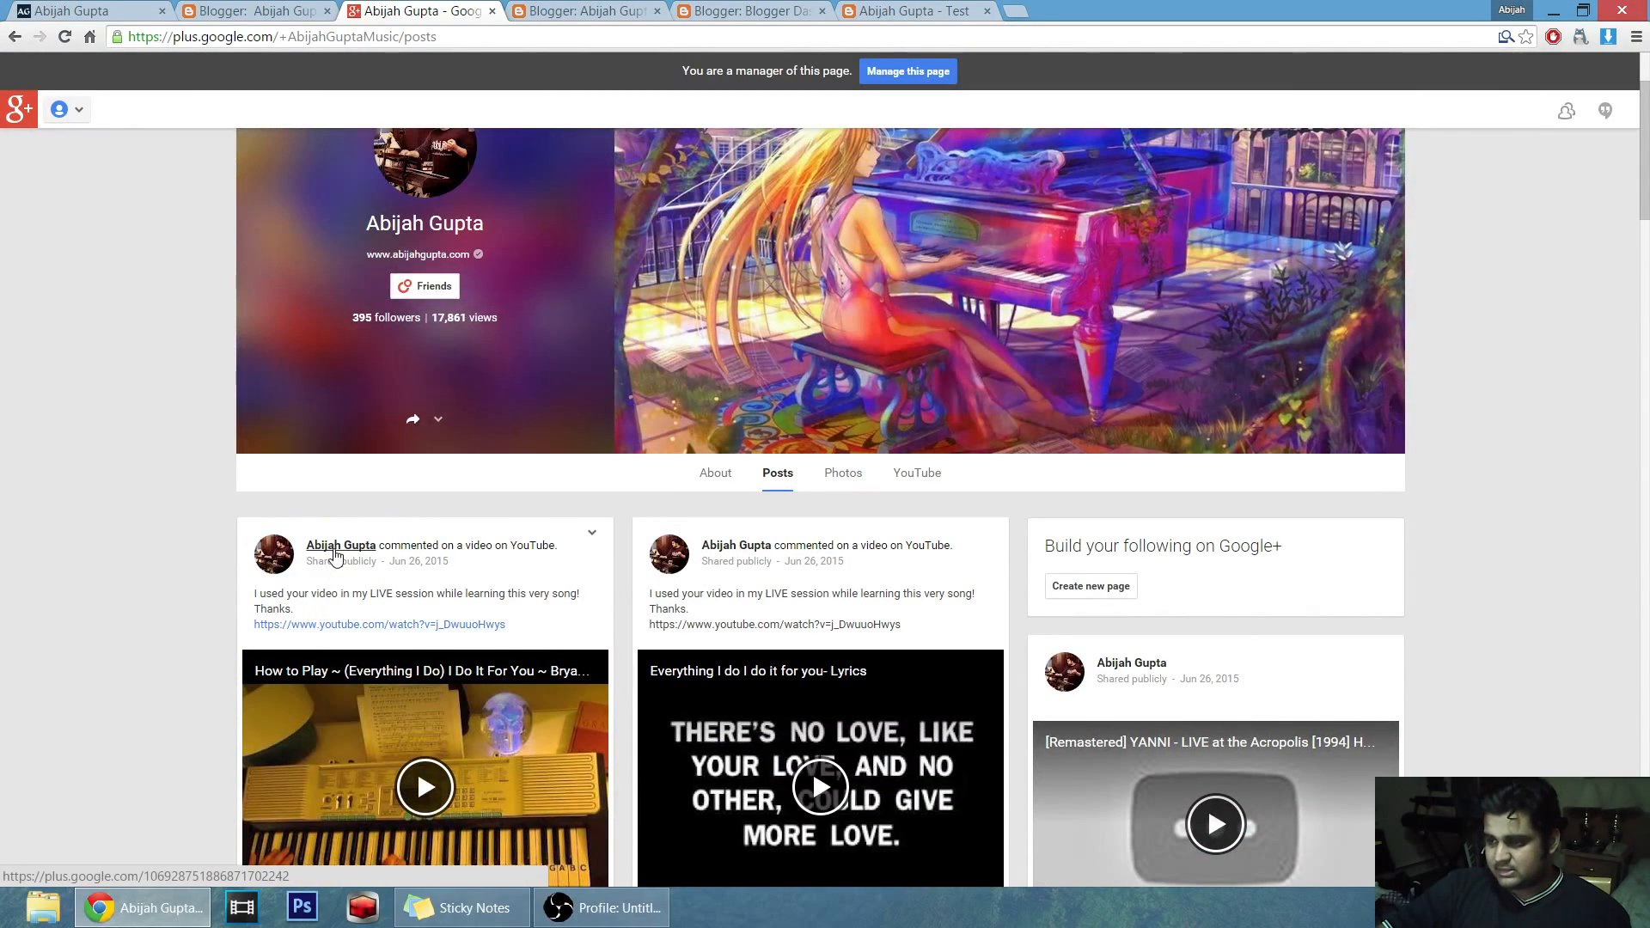
mouse_move(354, 555)
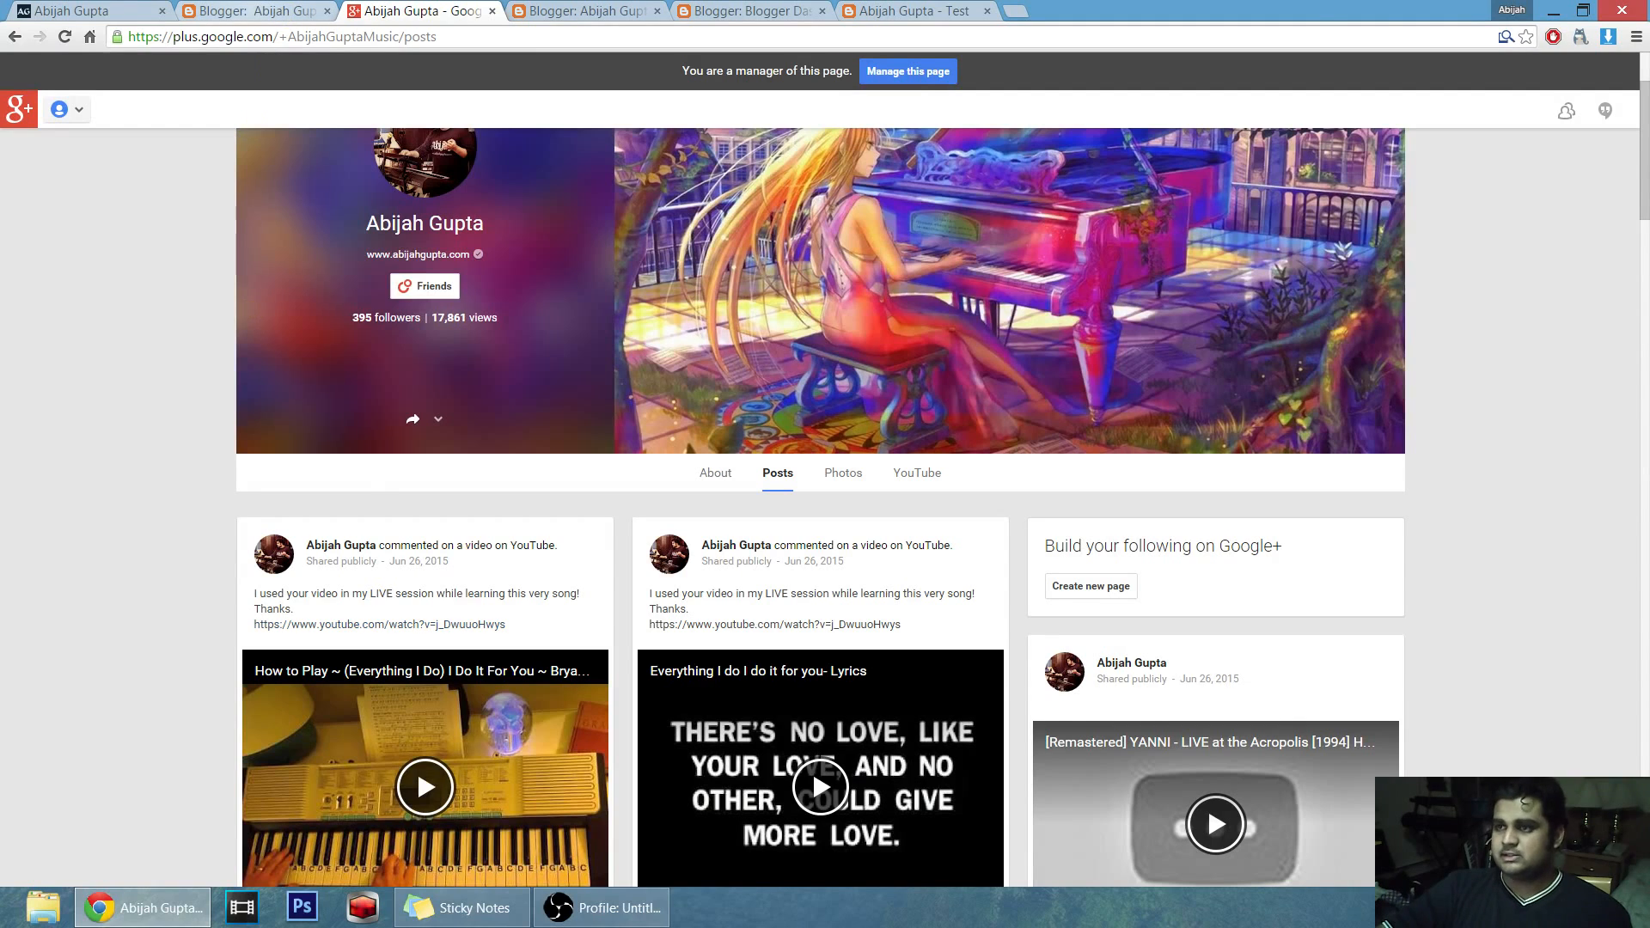
View the blog's statistics overview in the dashboard, followed by the pageview statistics for individual posts and pages.
left_click(254, 10)
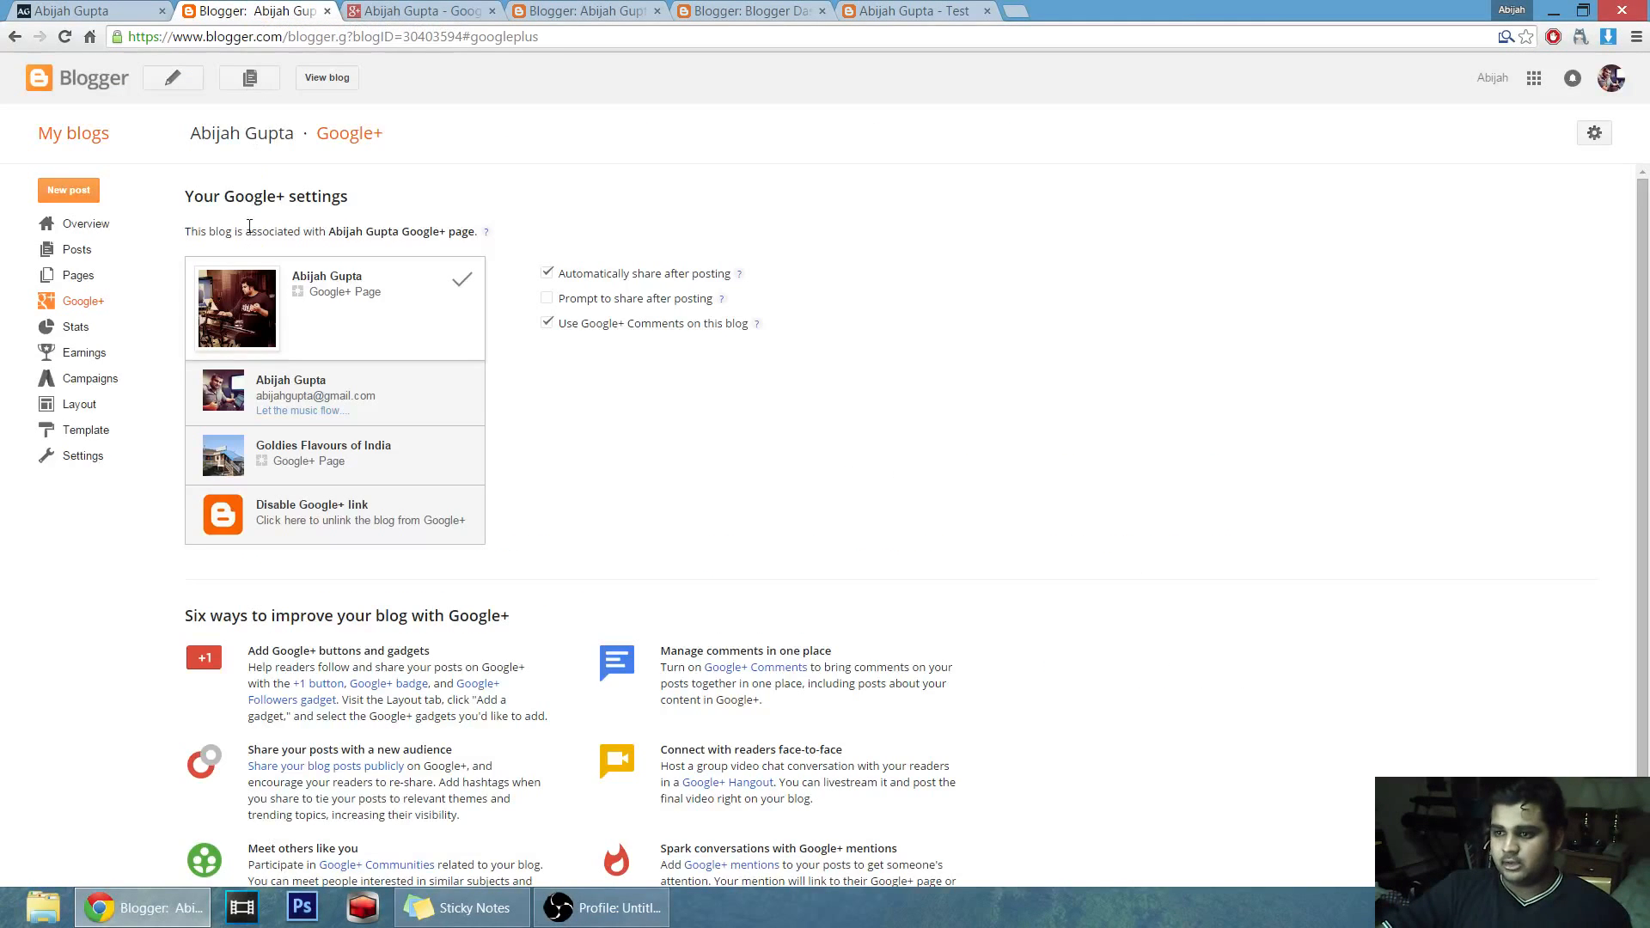
left_click(84, 330)
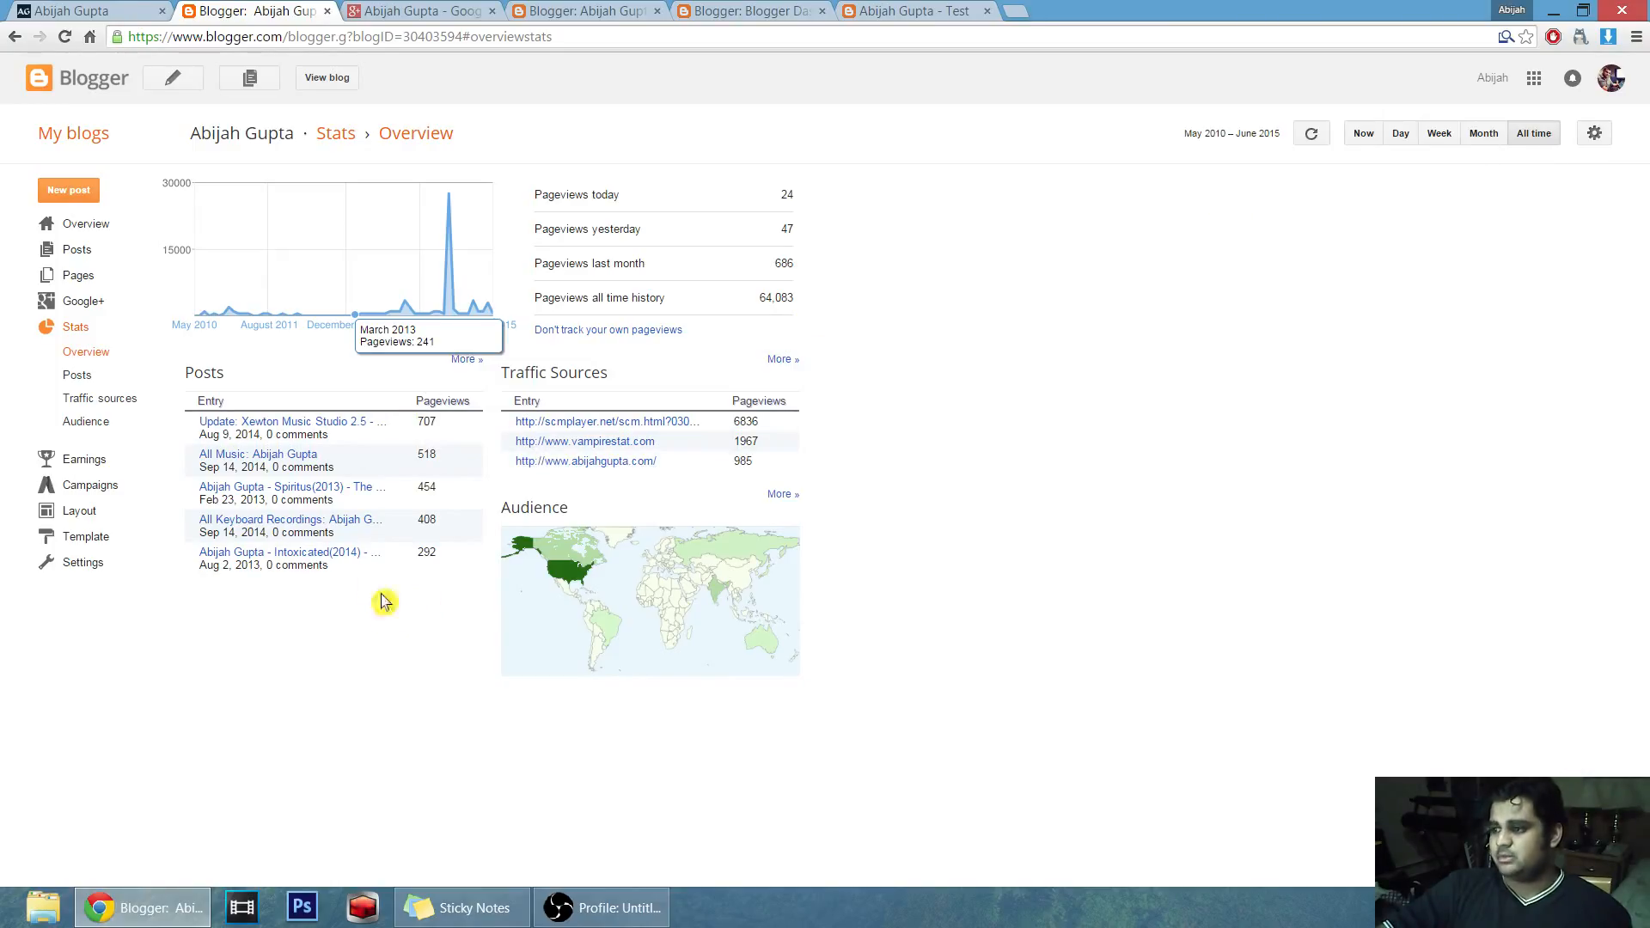
left_click(77, 375)
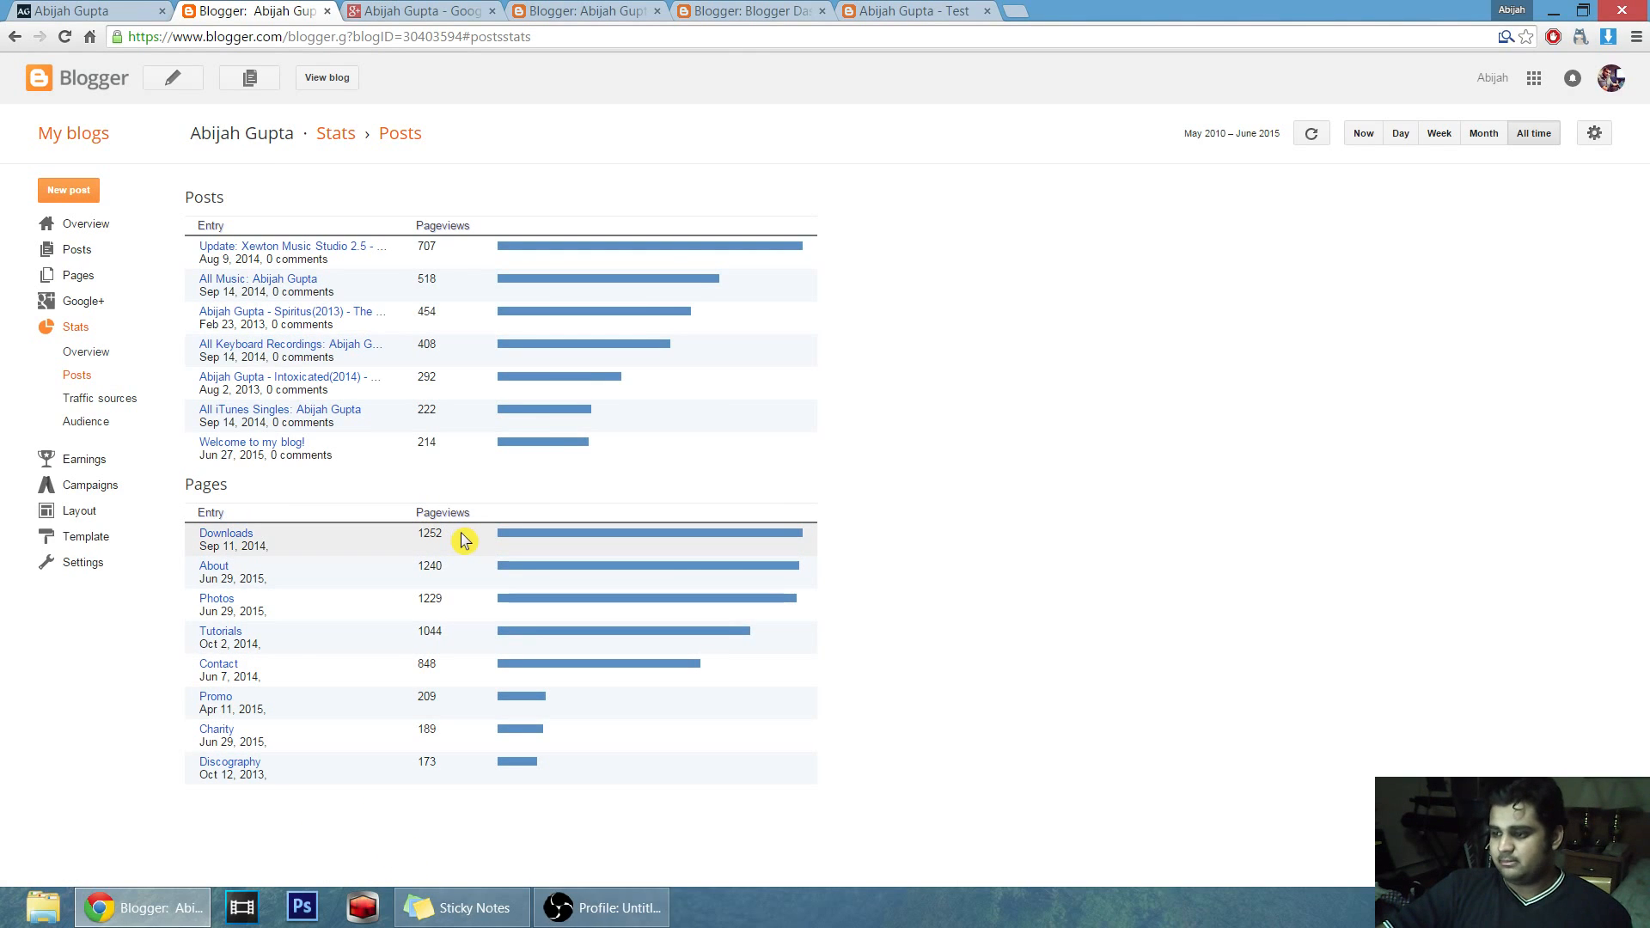
Open the Downloads page from the page statistics and browse its linked Dropbox music folder, dismissing the sign-up prompt.
middle_click(236, 537)
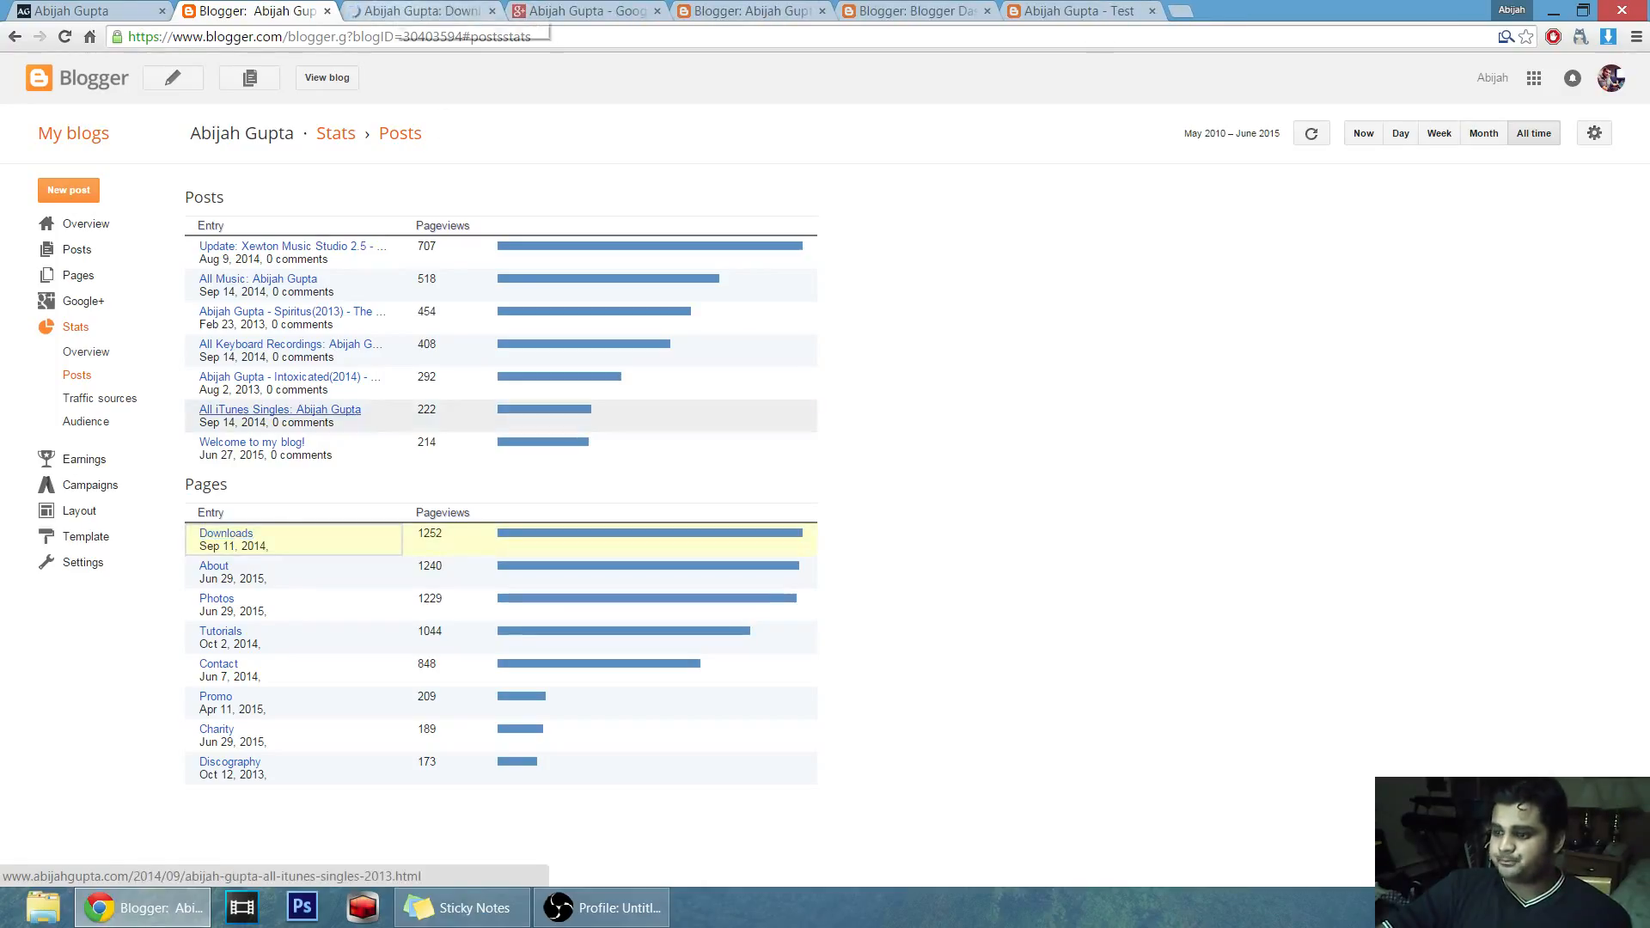
left_click(421, 10)
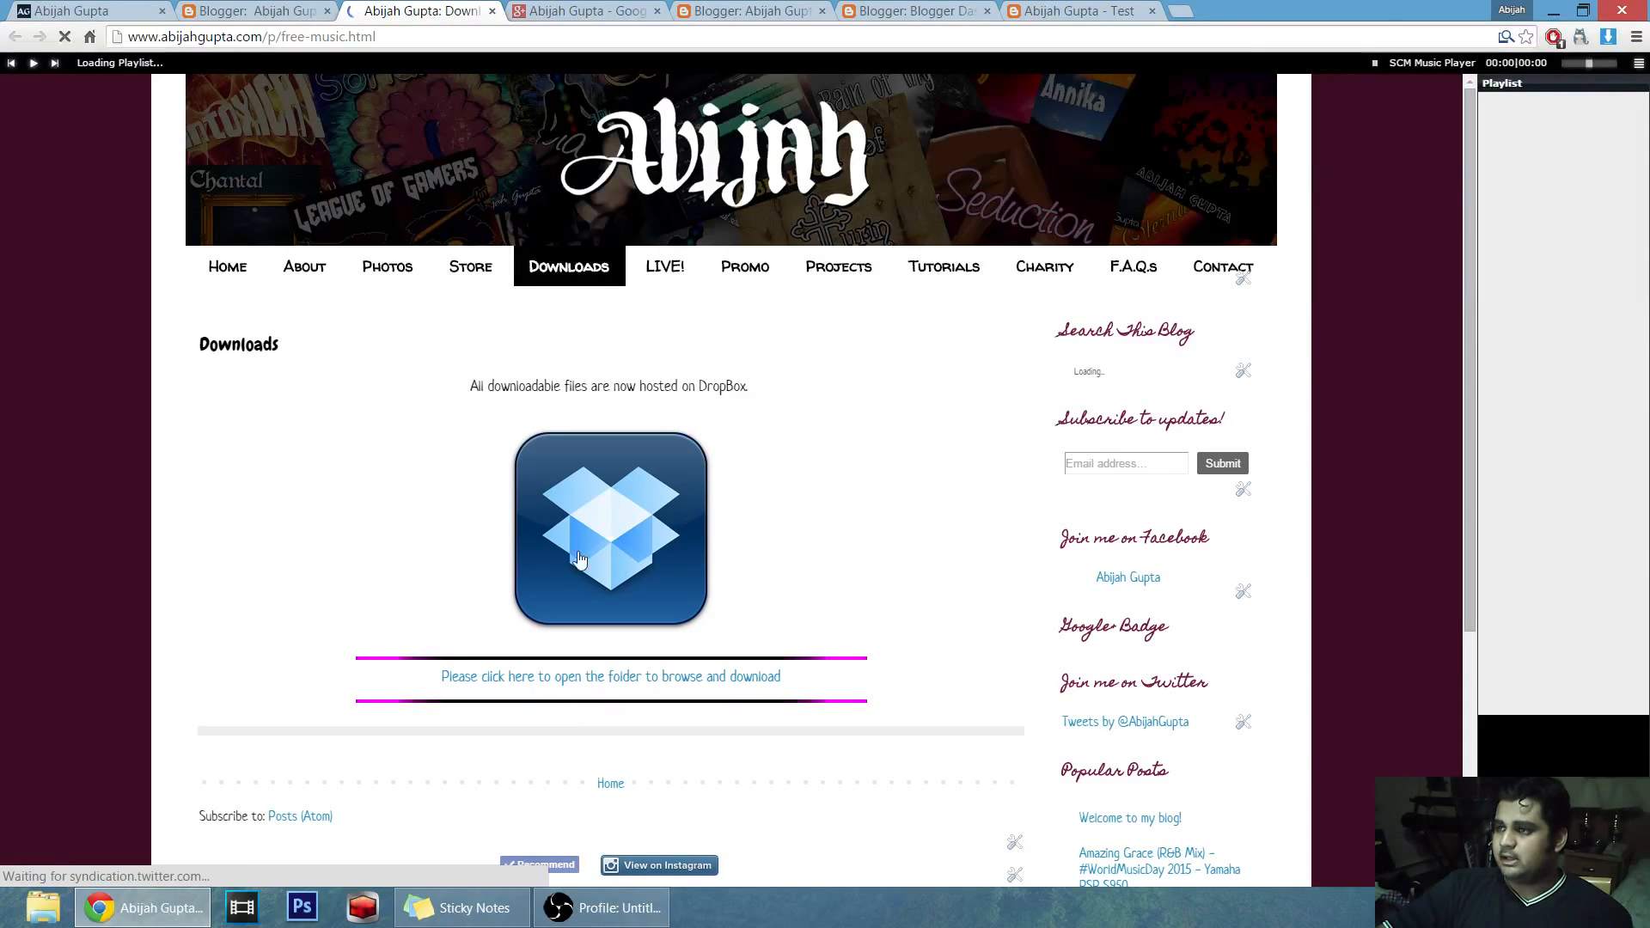
left_click(578, 559)
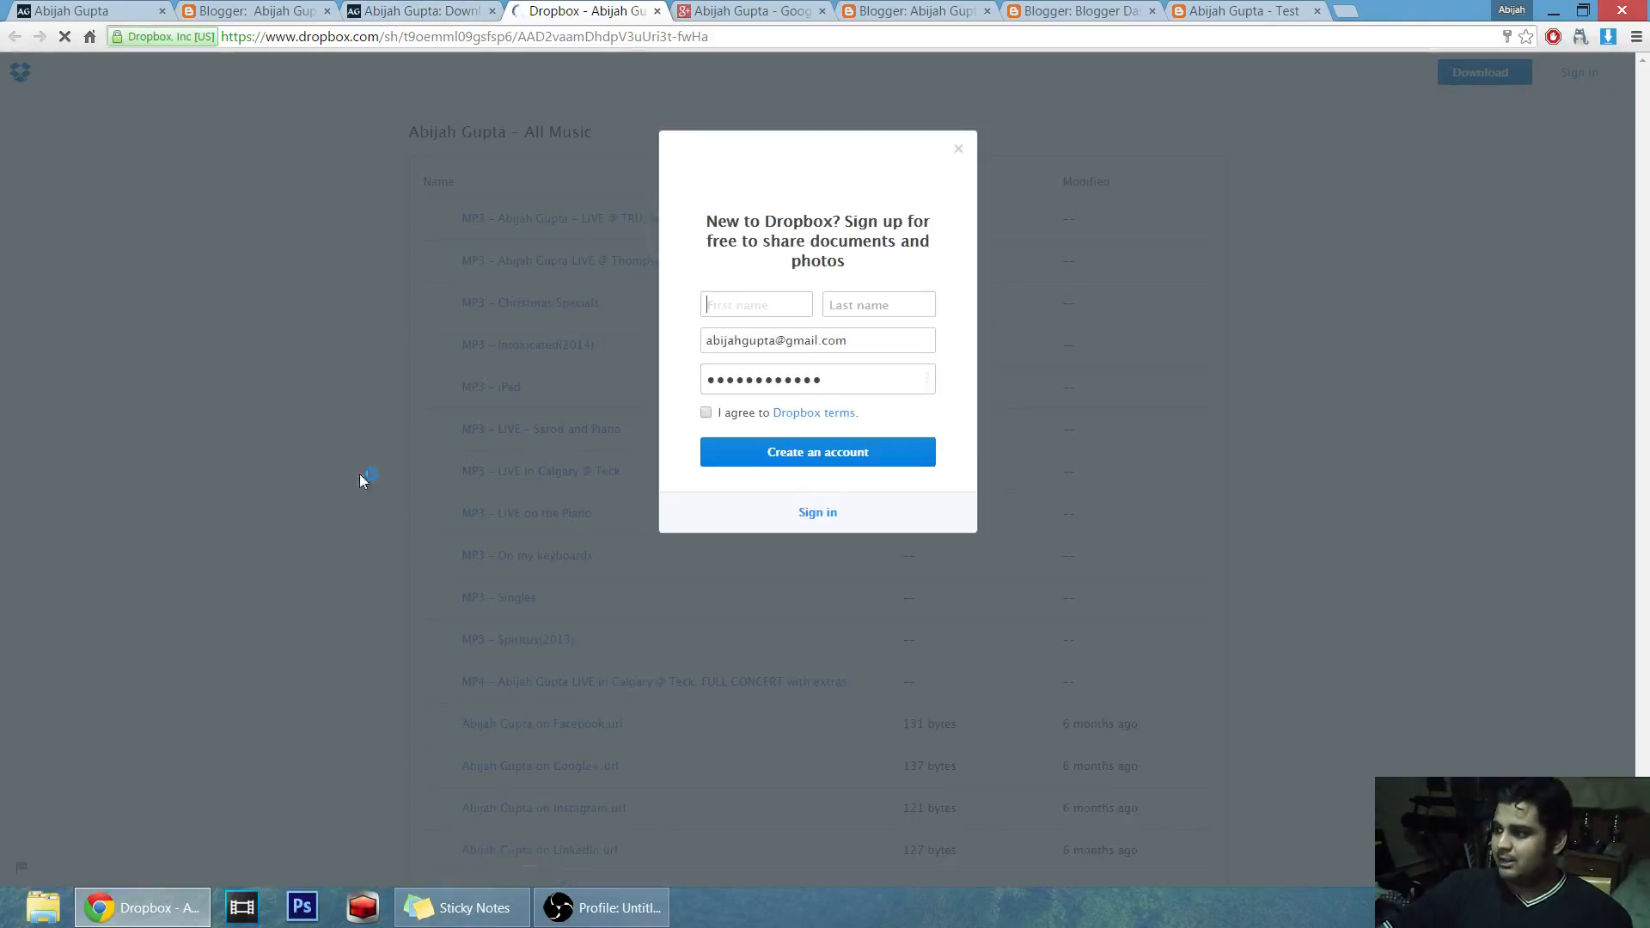
left_click(957, 151)
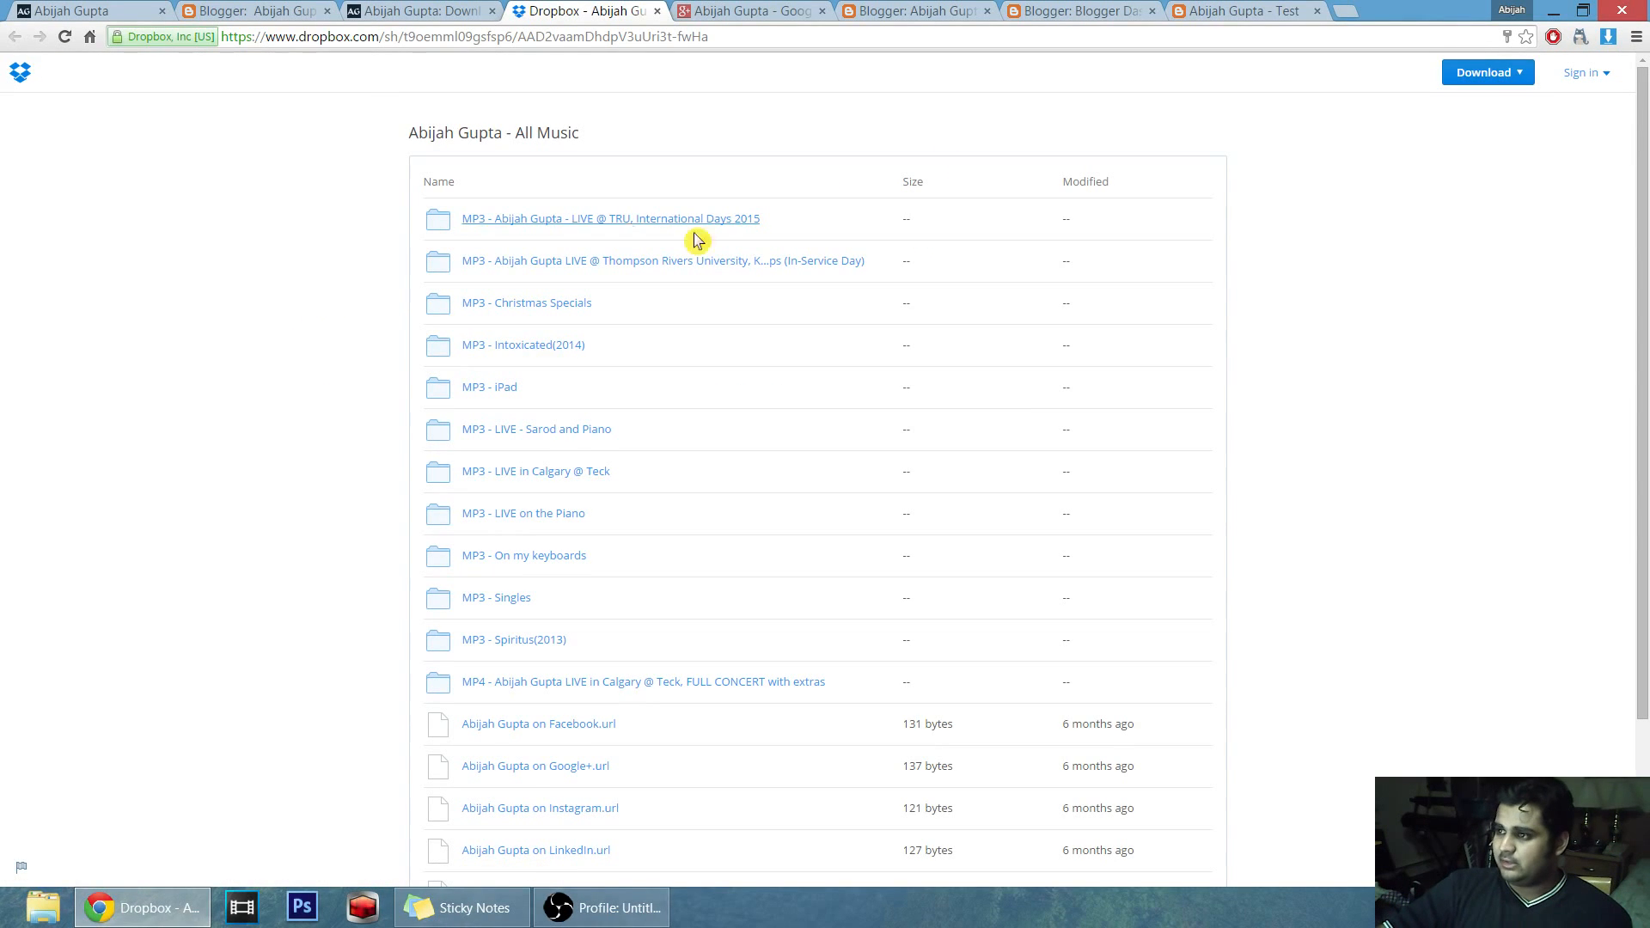
scroll(355, 289, "down", 3)
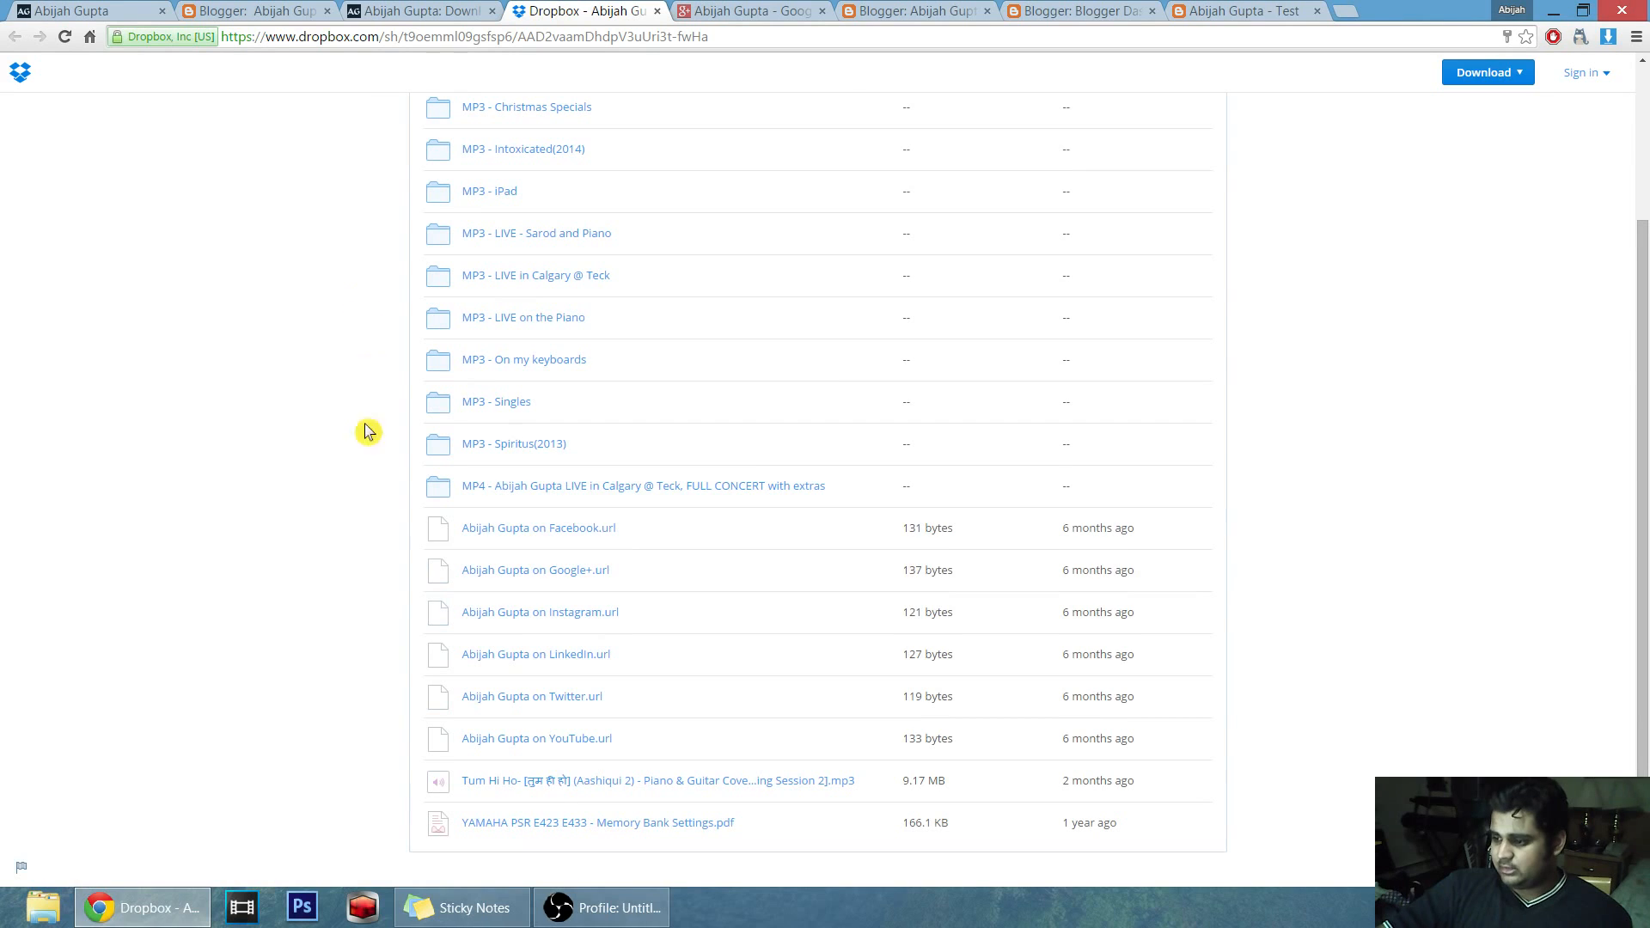
scroll(388, 617, "up", 3)
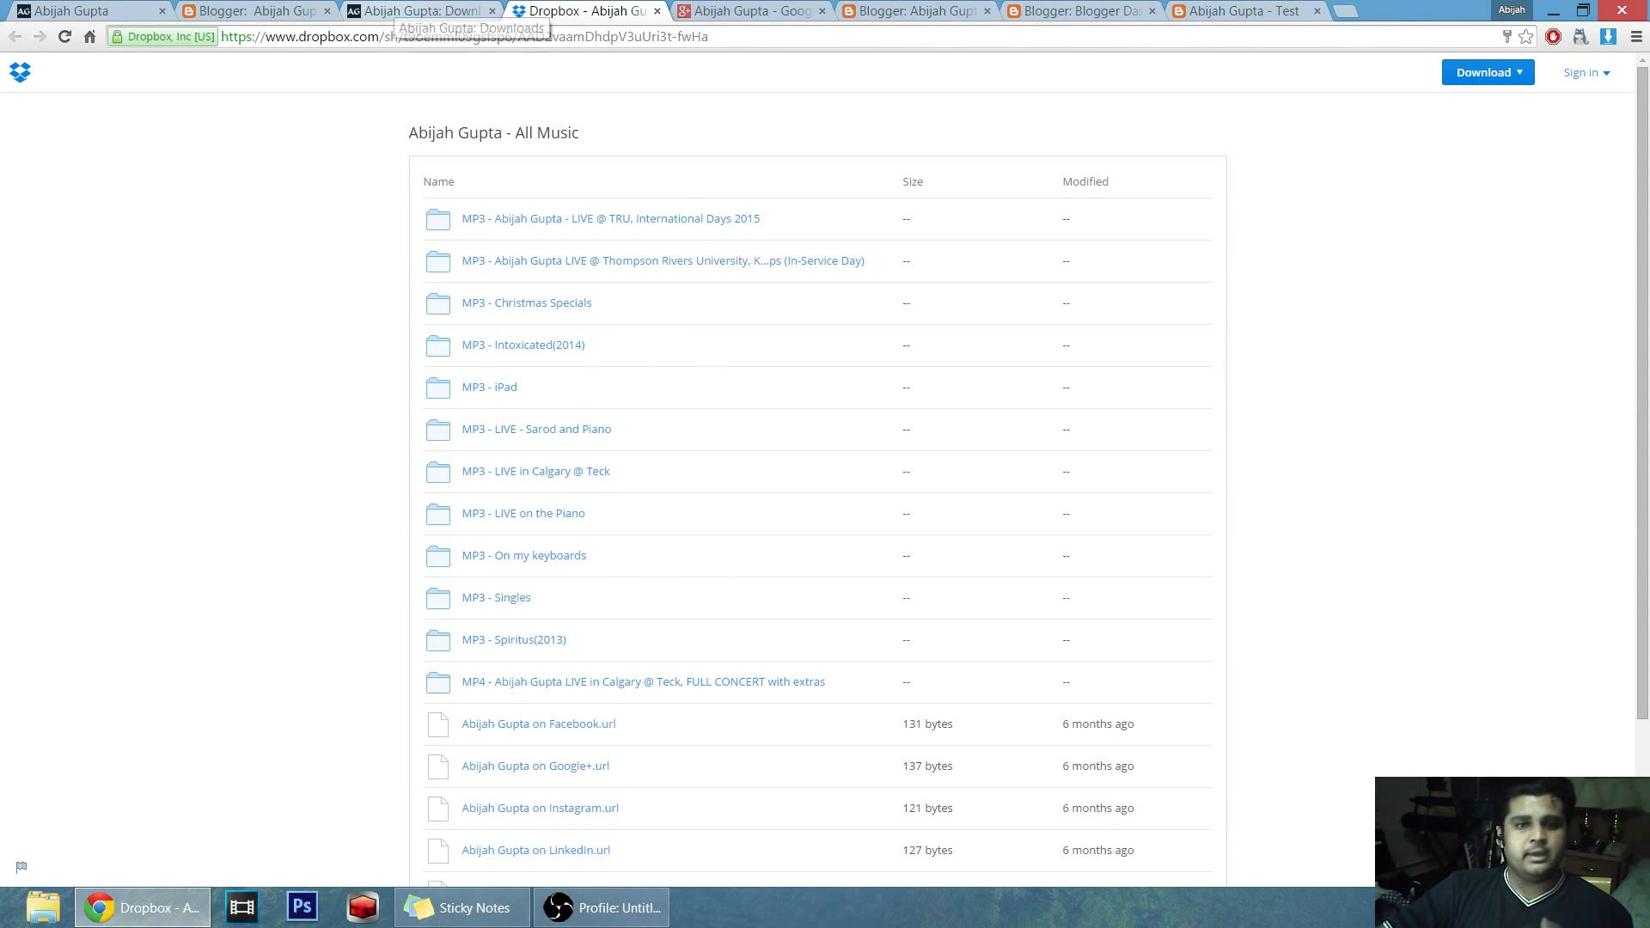
Return to the blog's statistics in the dashboard and view its traffic sources.
left_click(413, 10)
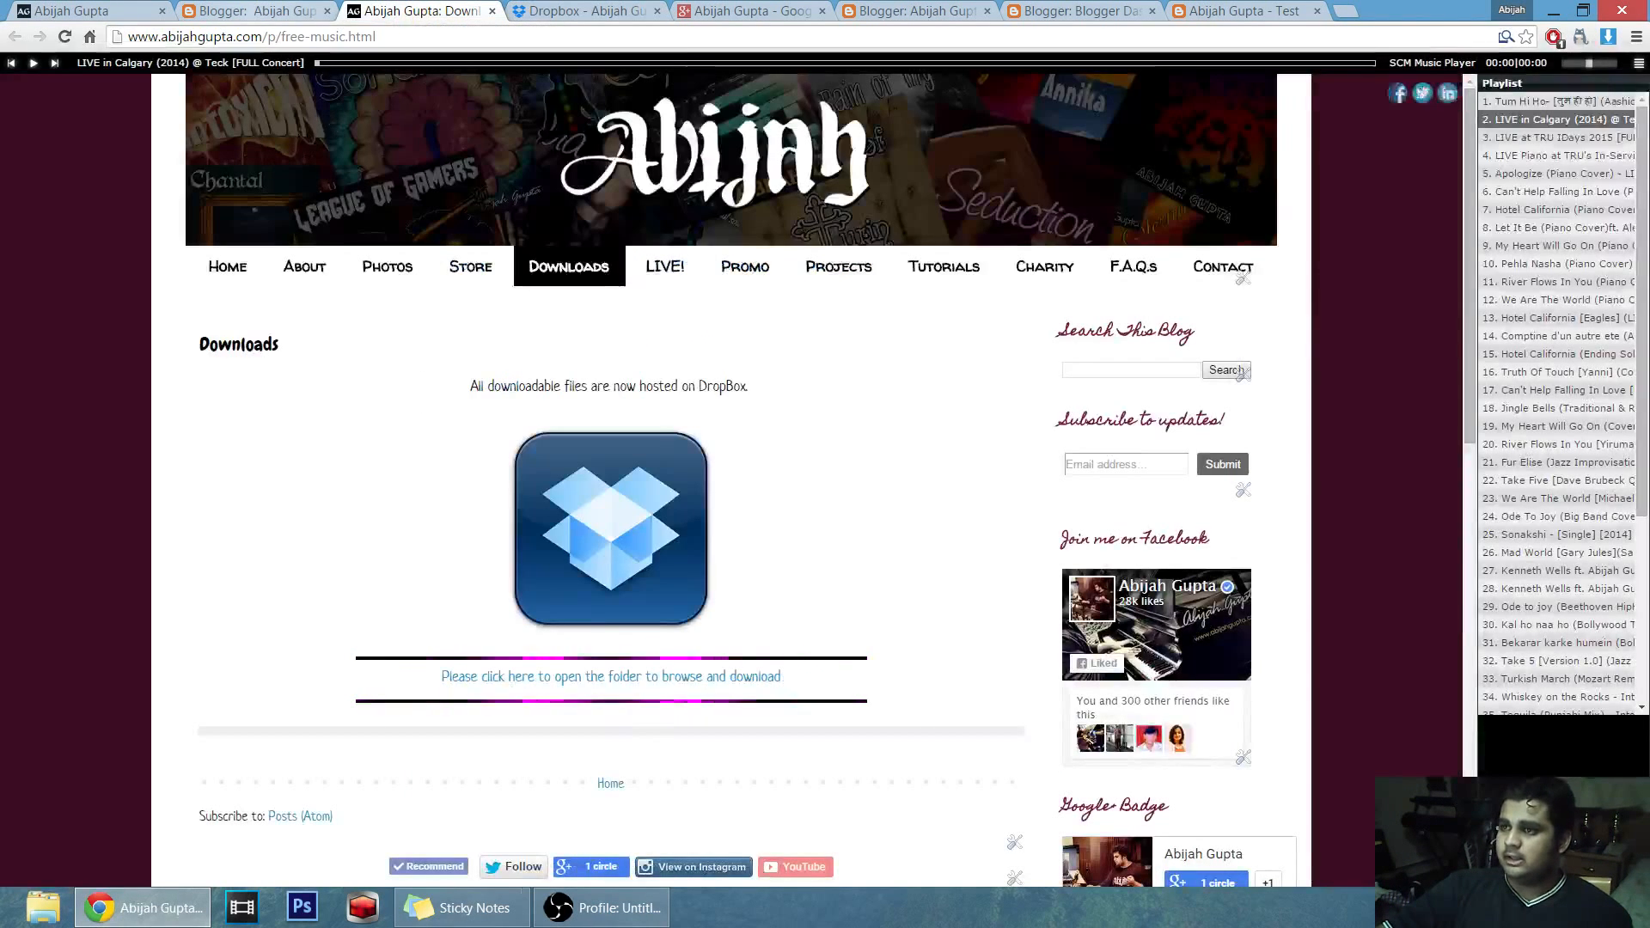
left_click(258, 10)
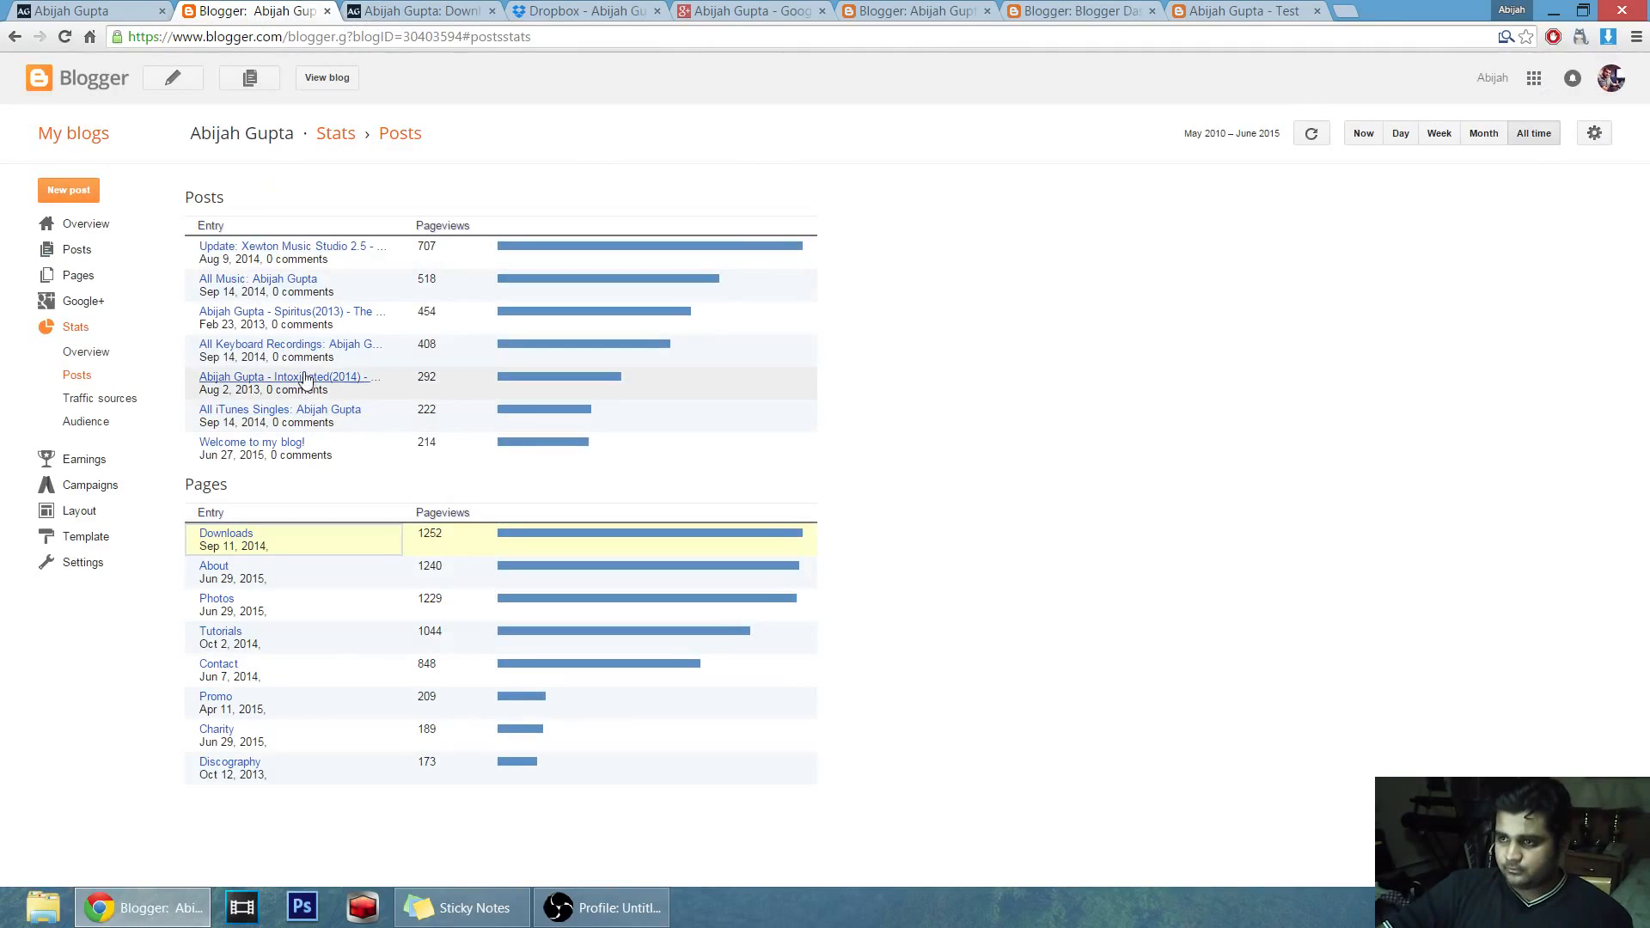
left_click(99, 399)
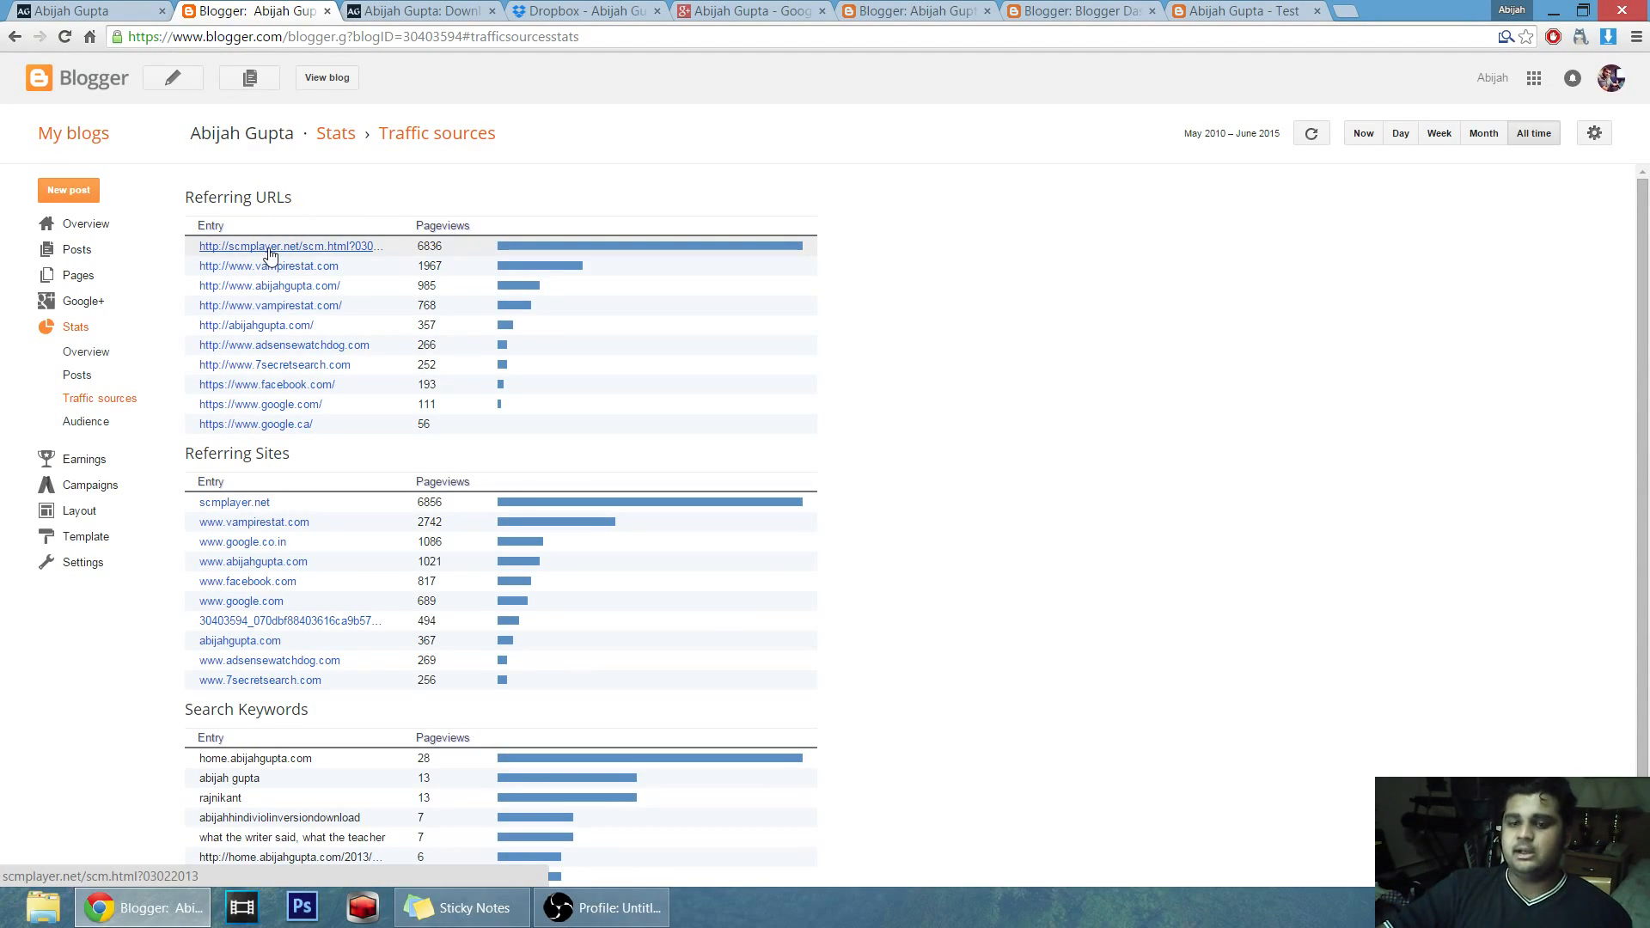
Examine the SCM Music Player playlist and the featured posts on the live site's home page.
left_click(95, 11)
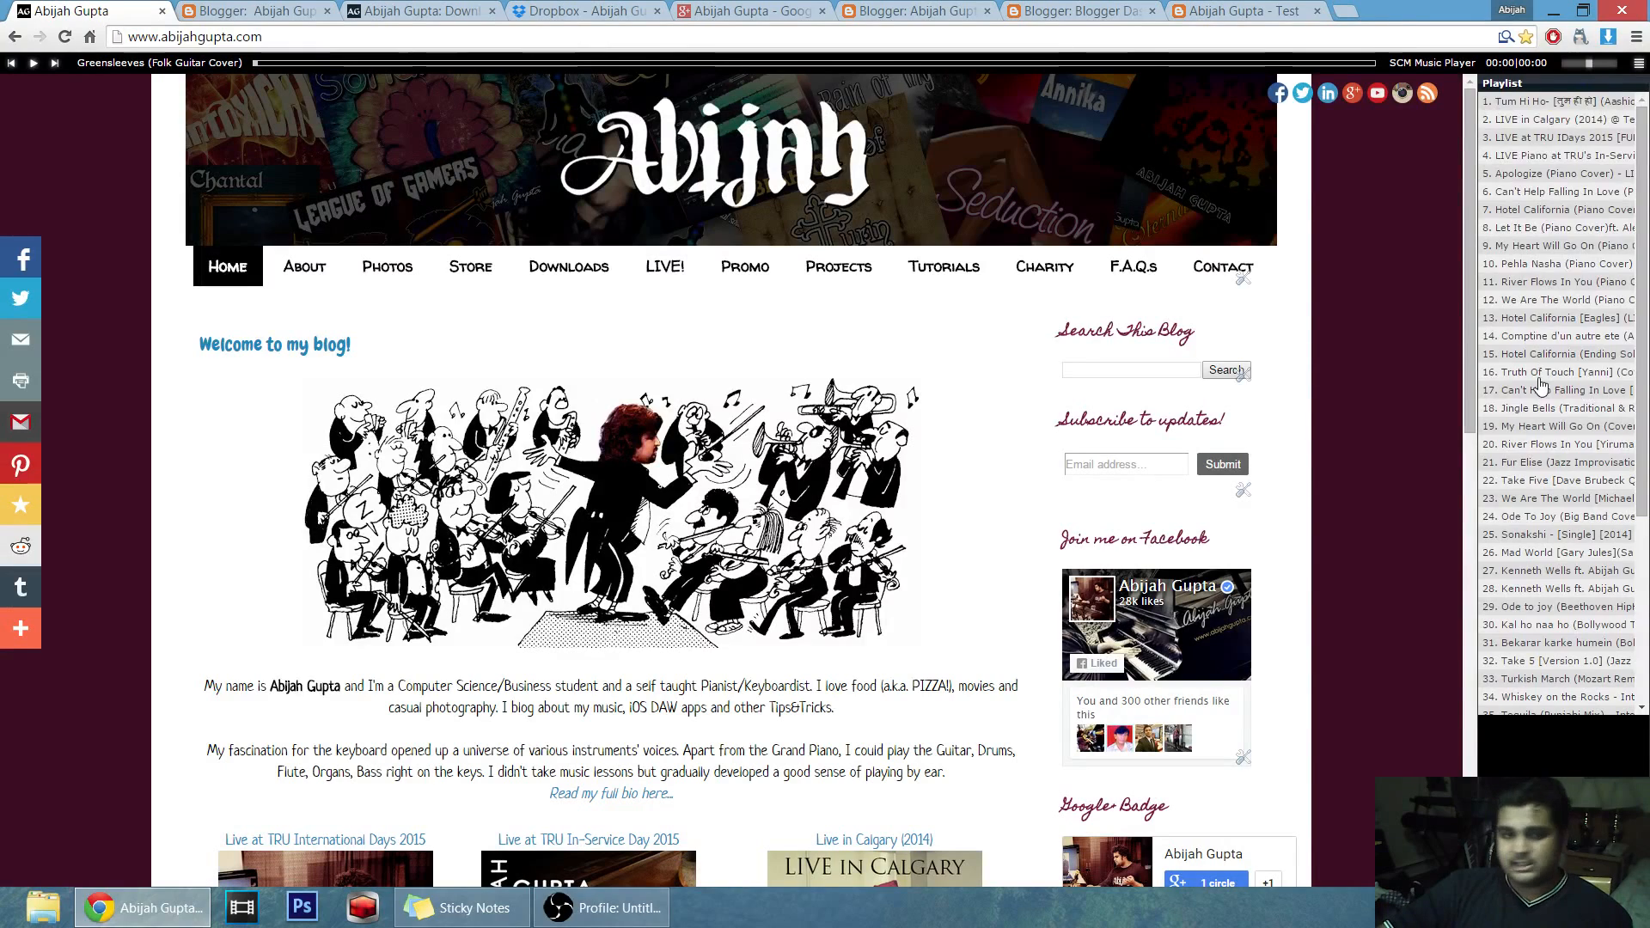
scroll(1539, 384, "down", 4)
scroll(1607, 453, "up", 4)
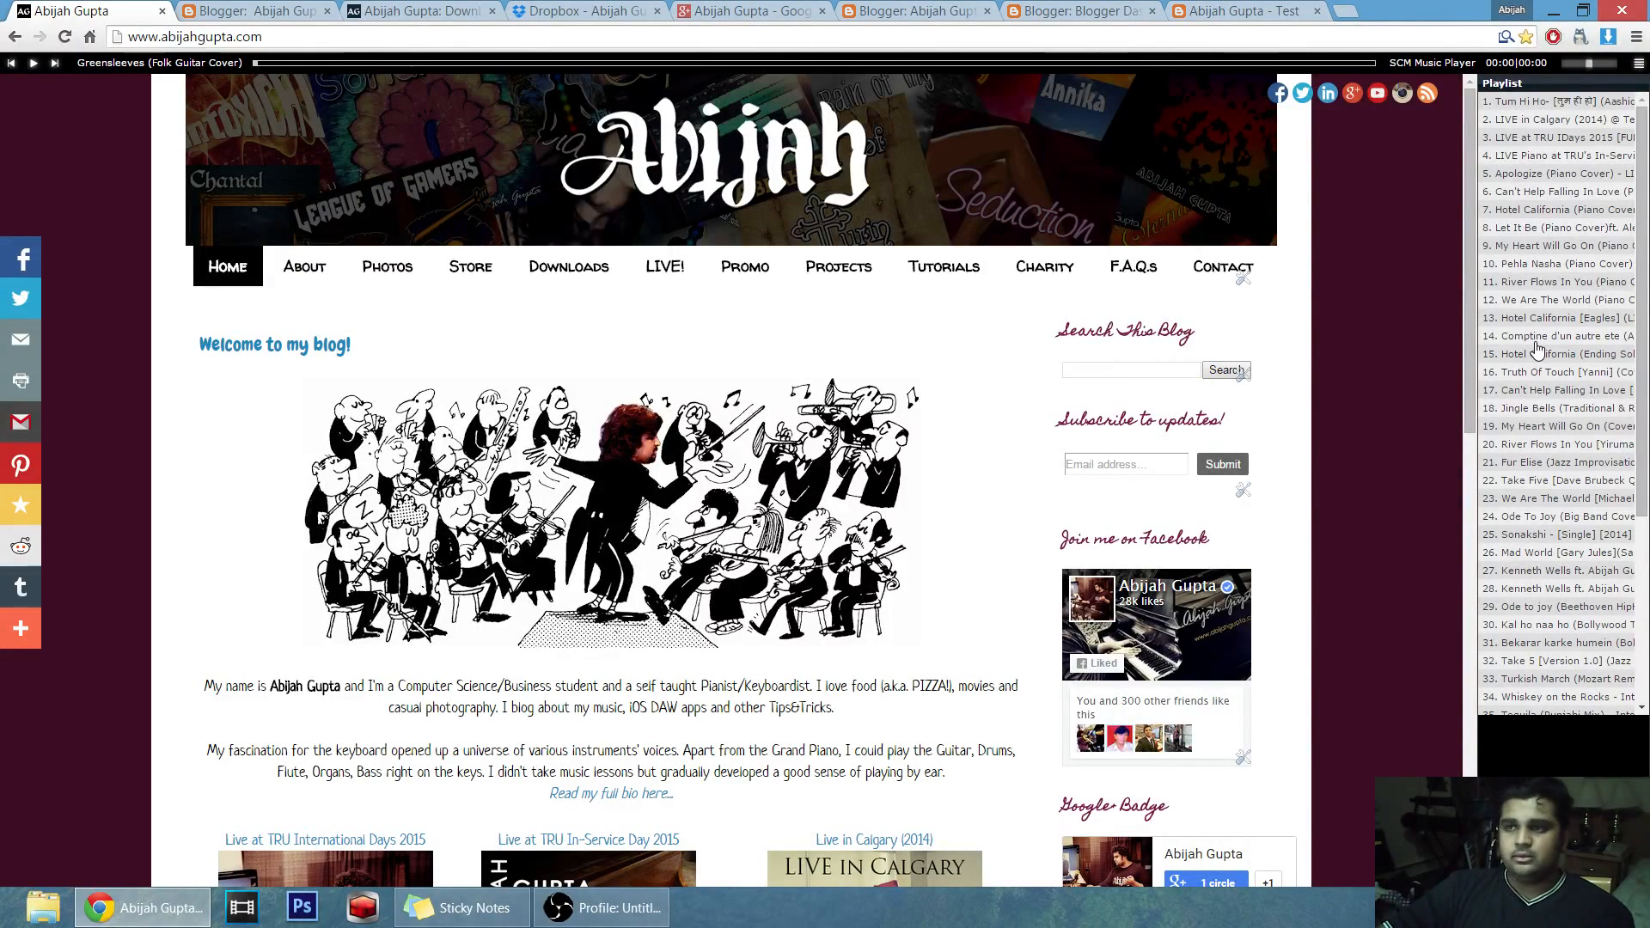
left_click(1408, 344)
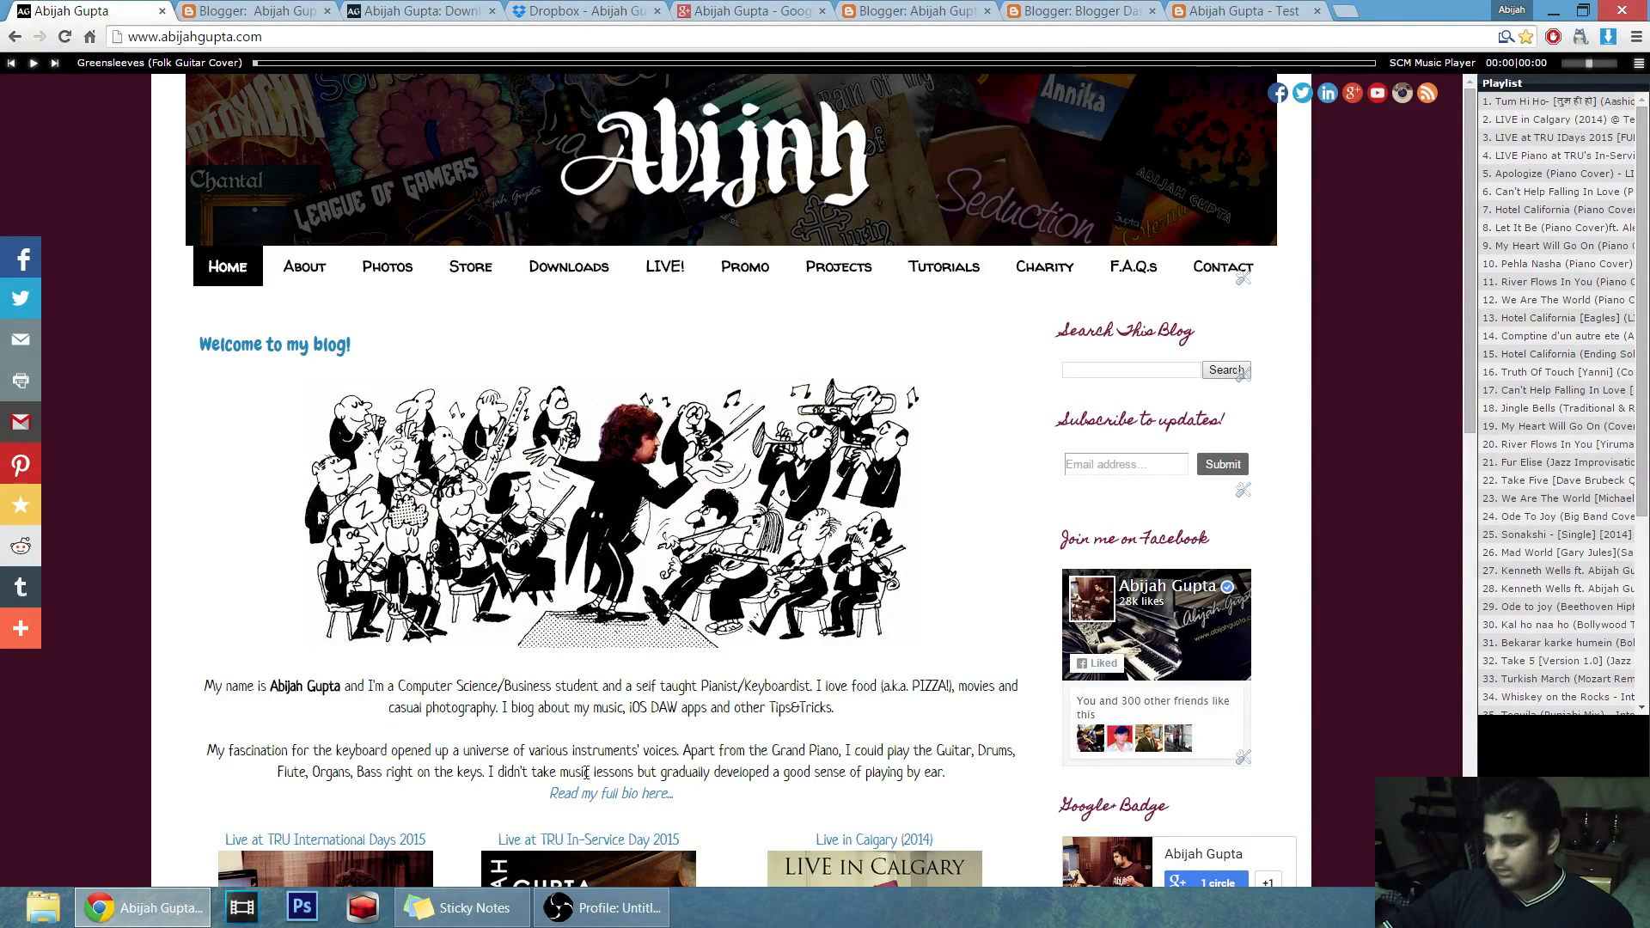
scroll(877, 425, "down", 5)
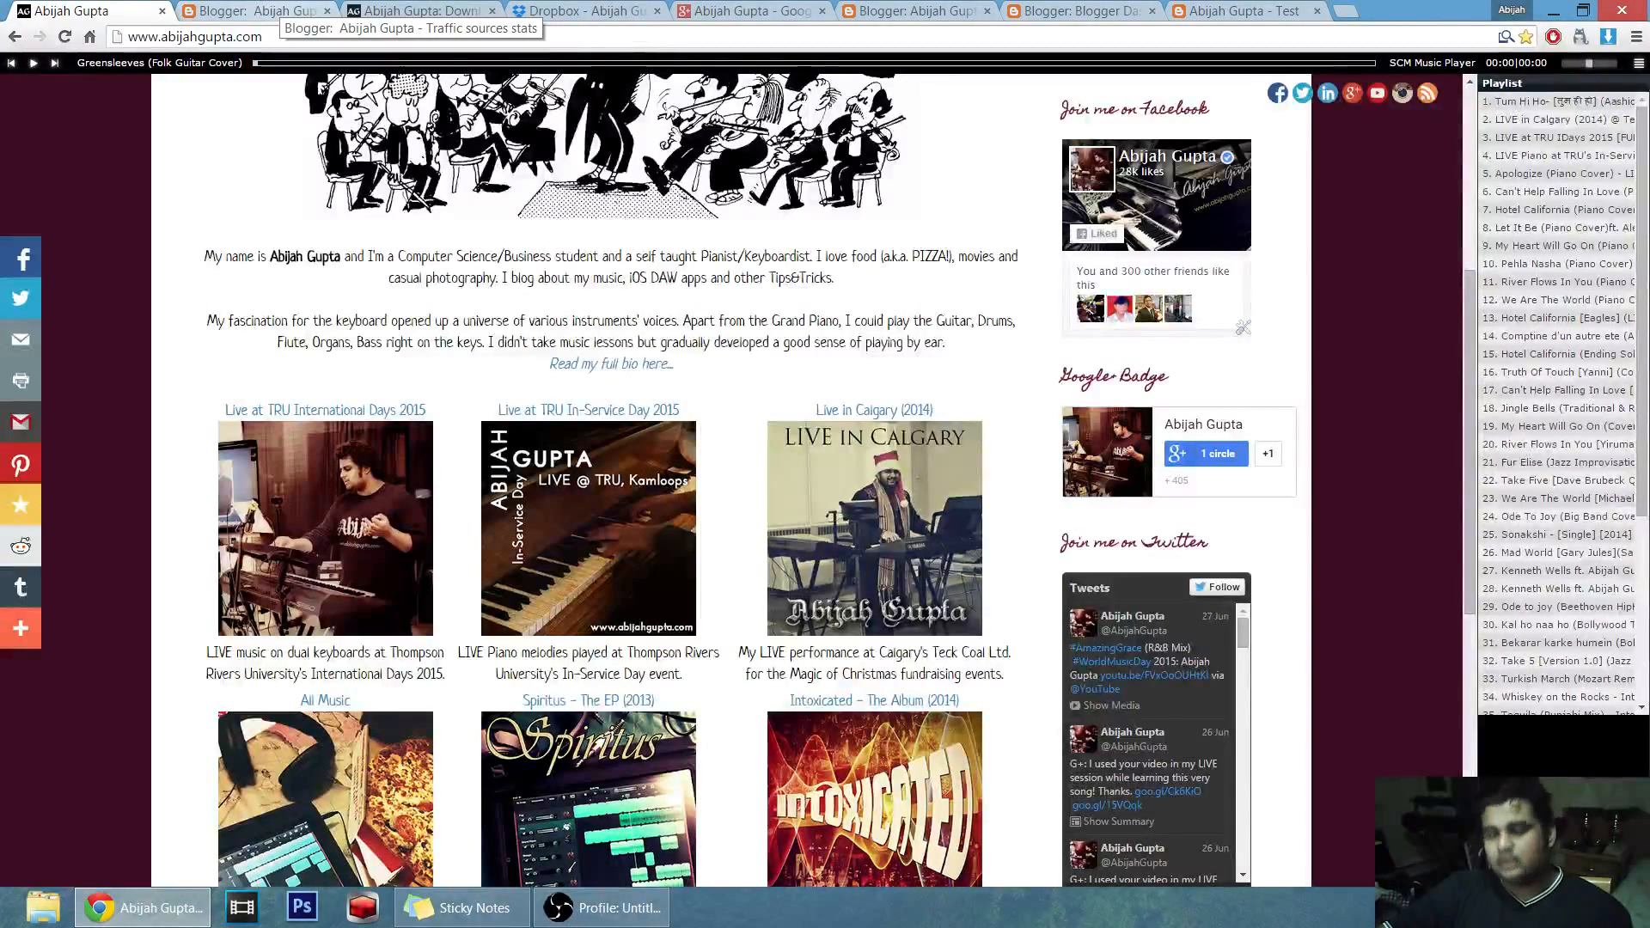
View the blog's audience statistics in the dashboard, and open the blog's gadget layout.
left_click(277, 12)
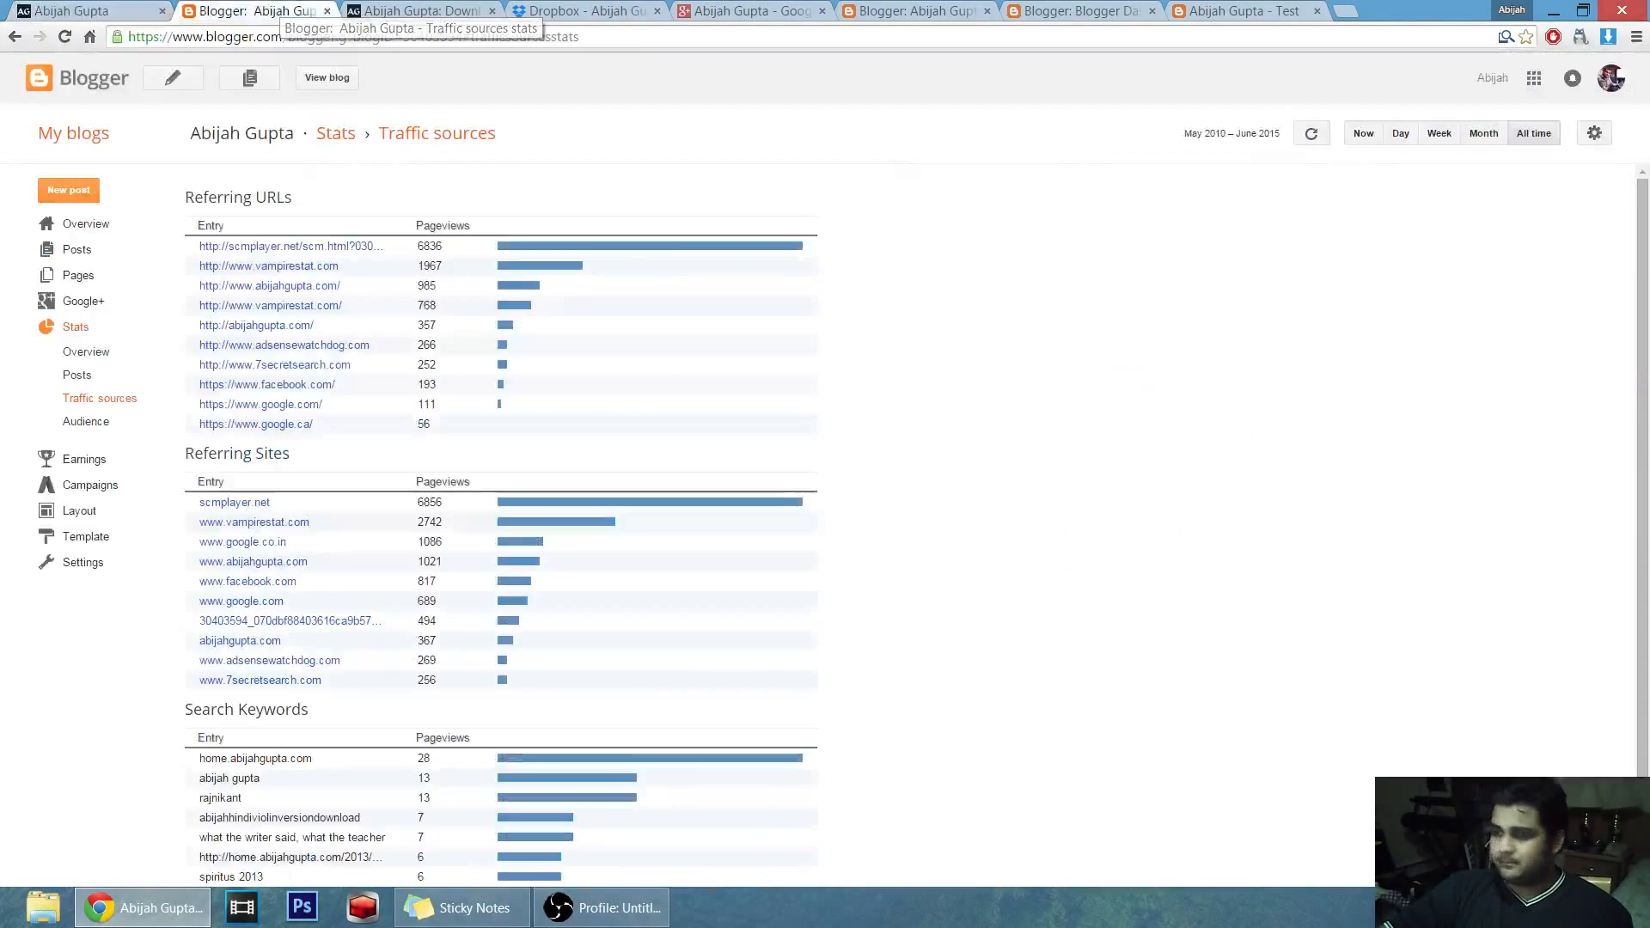
left_click(86, 422)
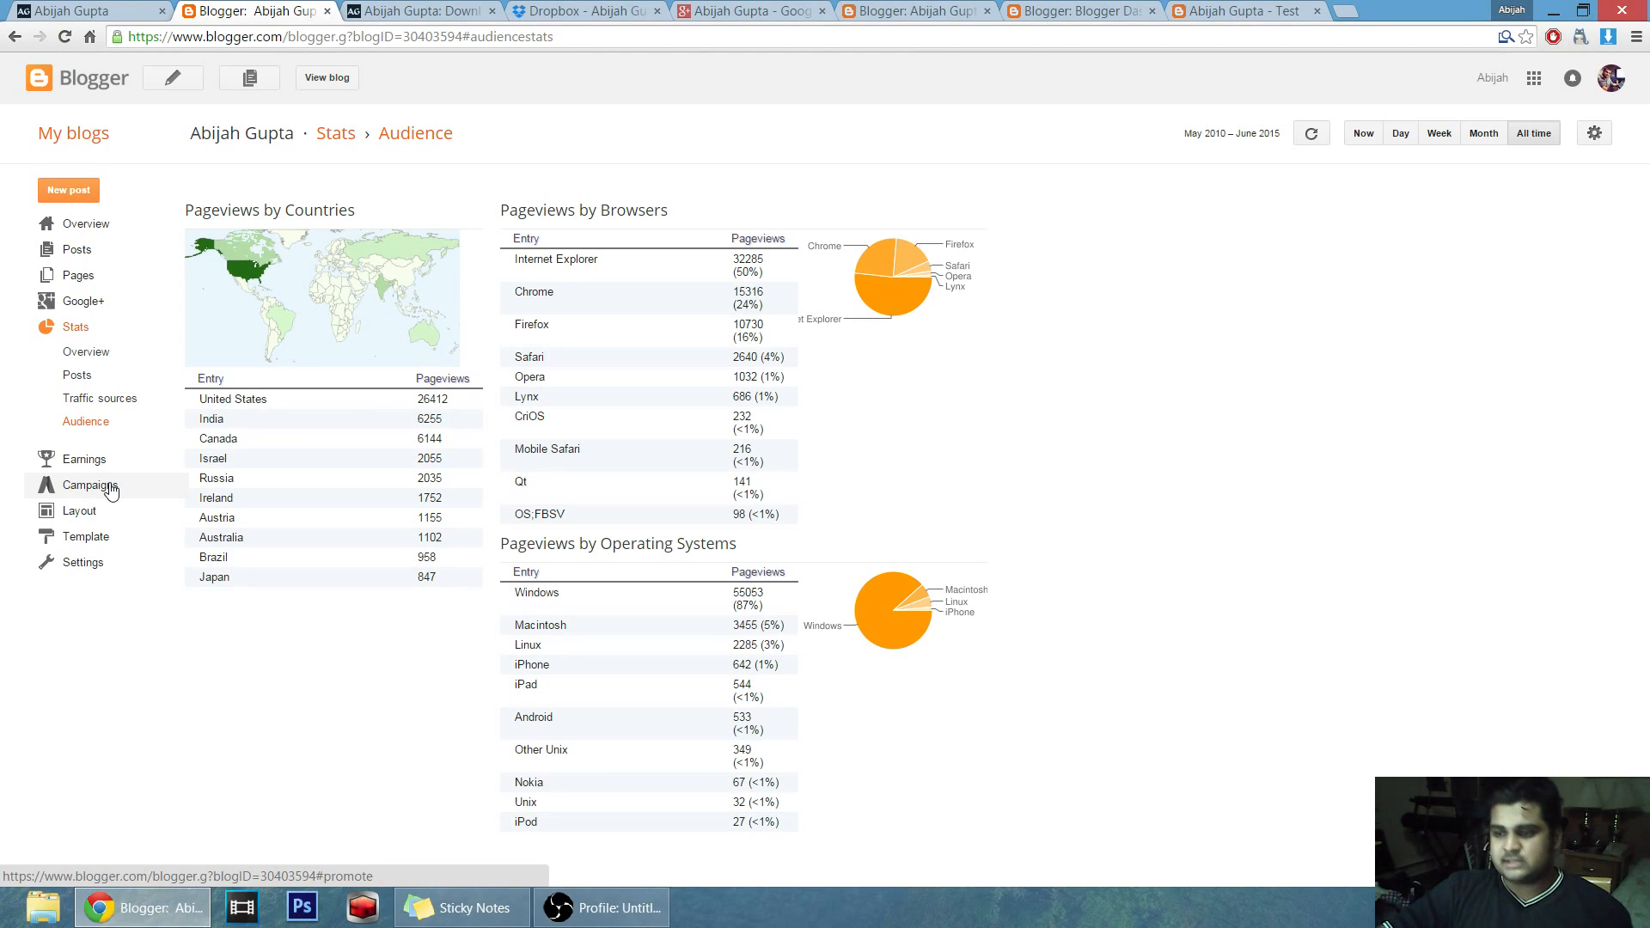
left_click(81, 513)
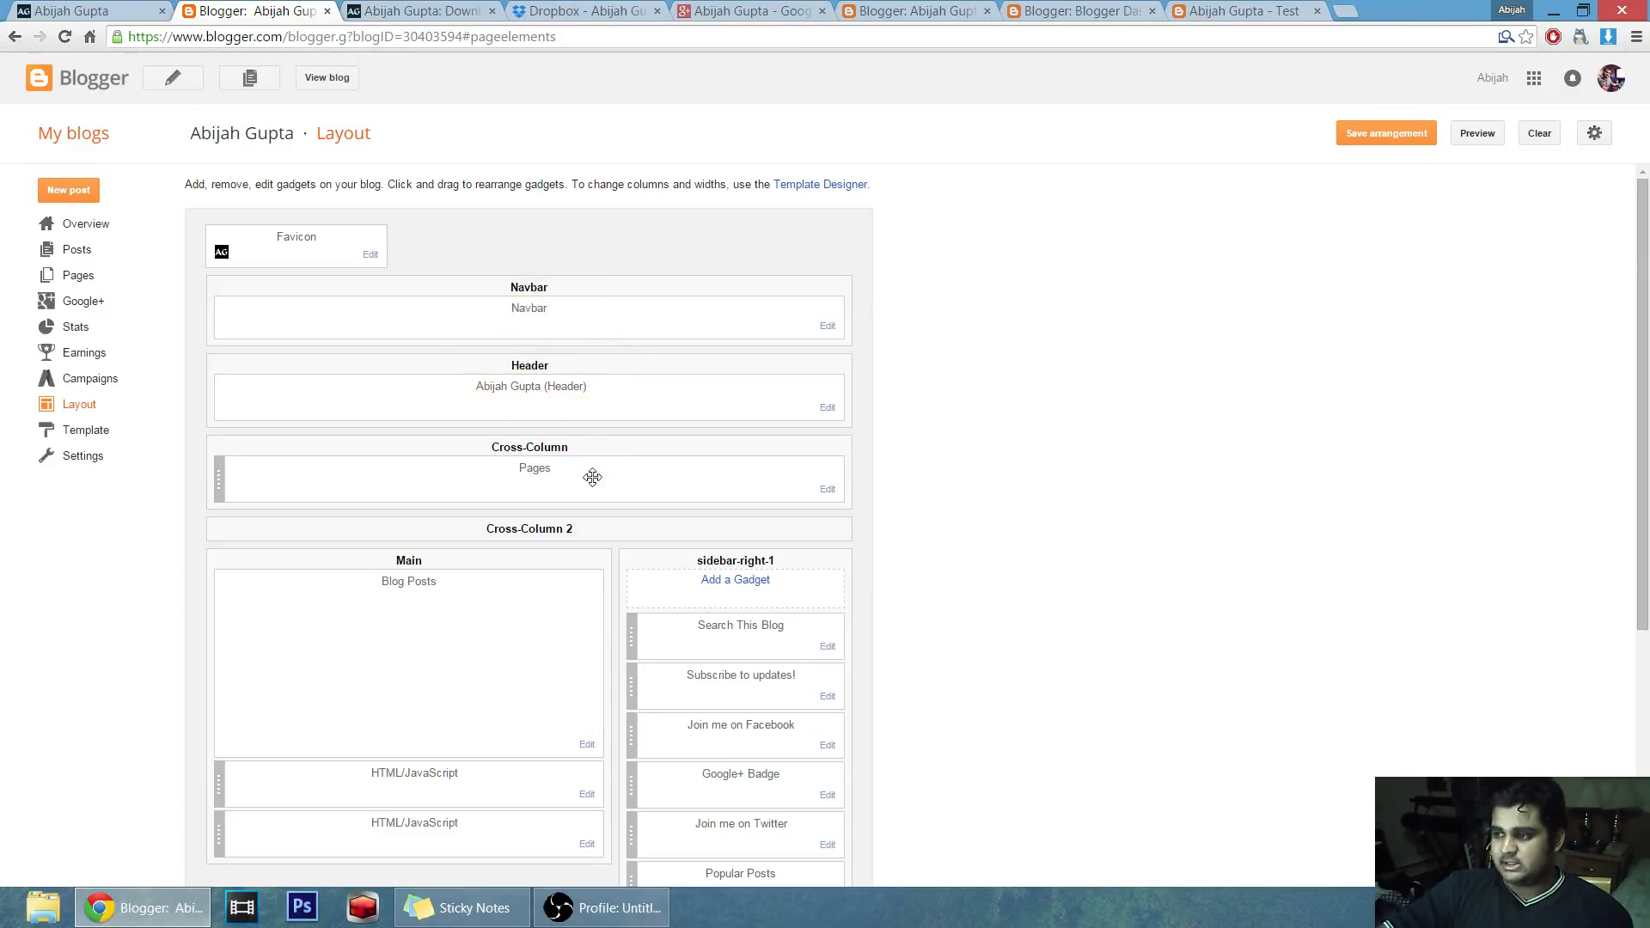
Compare the layout's header and Pages gadget with the banner and page navigation on the live home page.
left_click(86, 11)
scroll(430, 318, "up", 5)
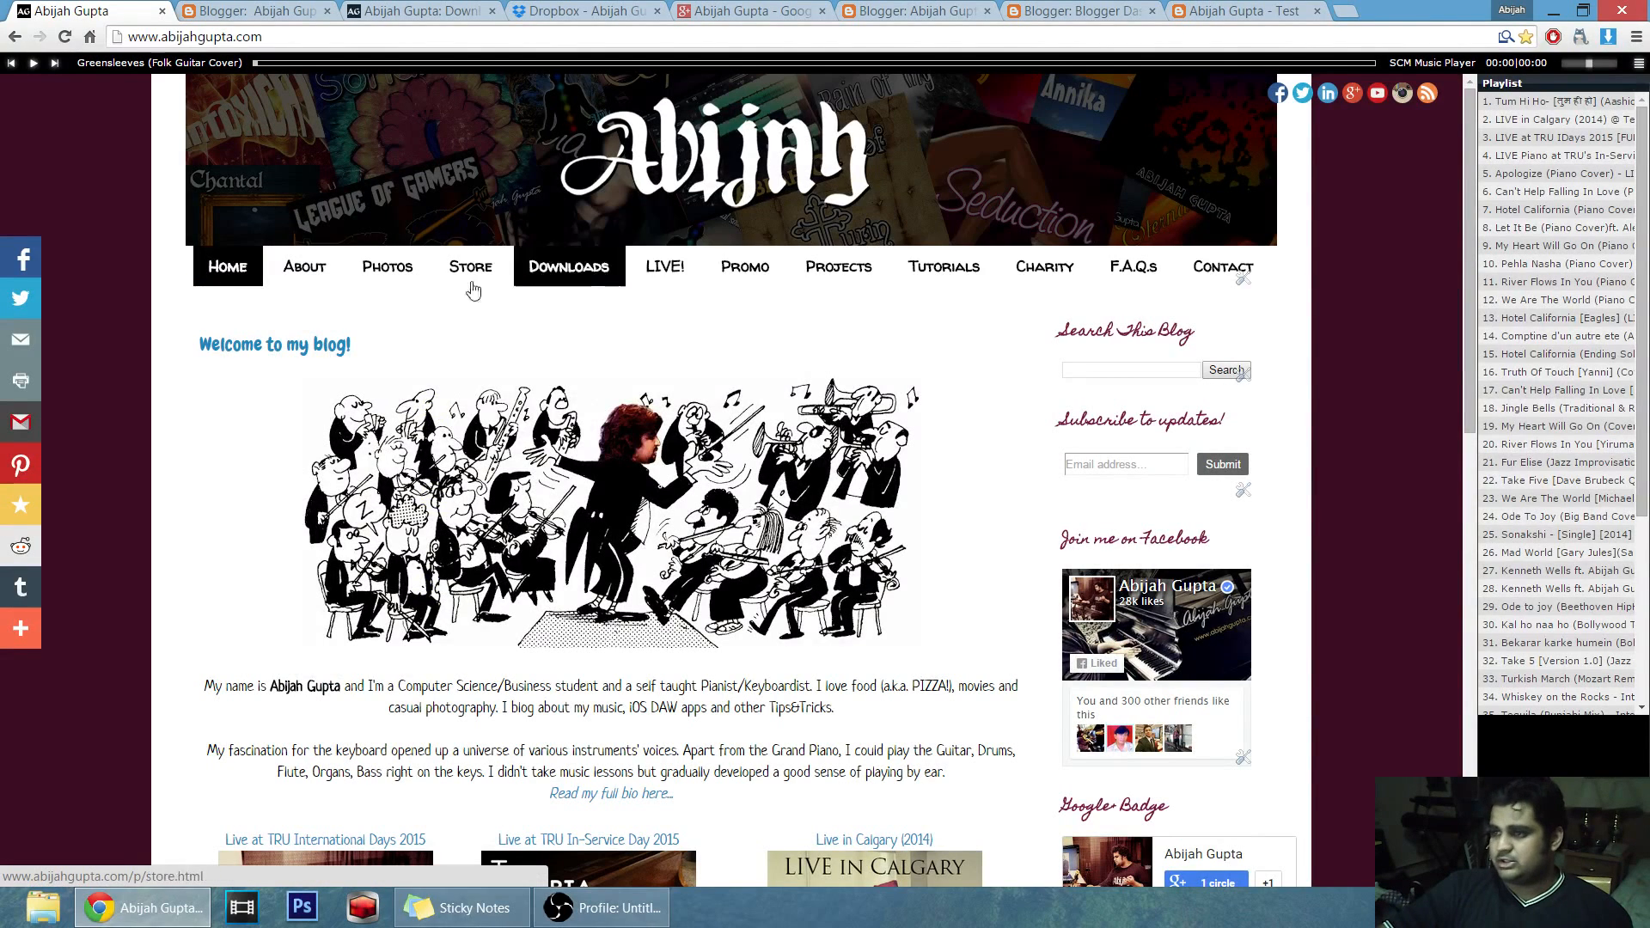
key("ctrl+Tab")
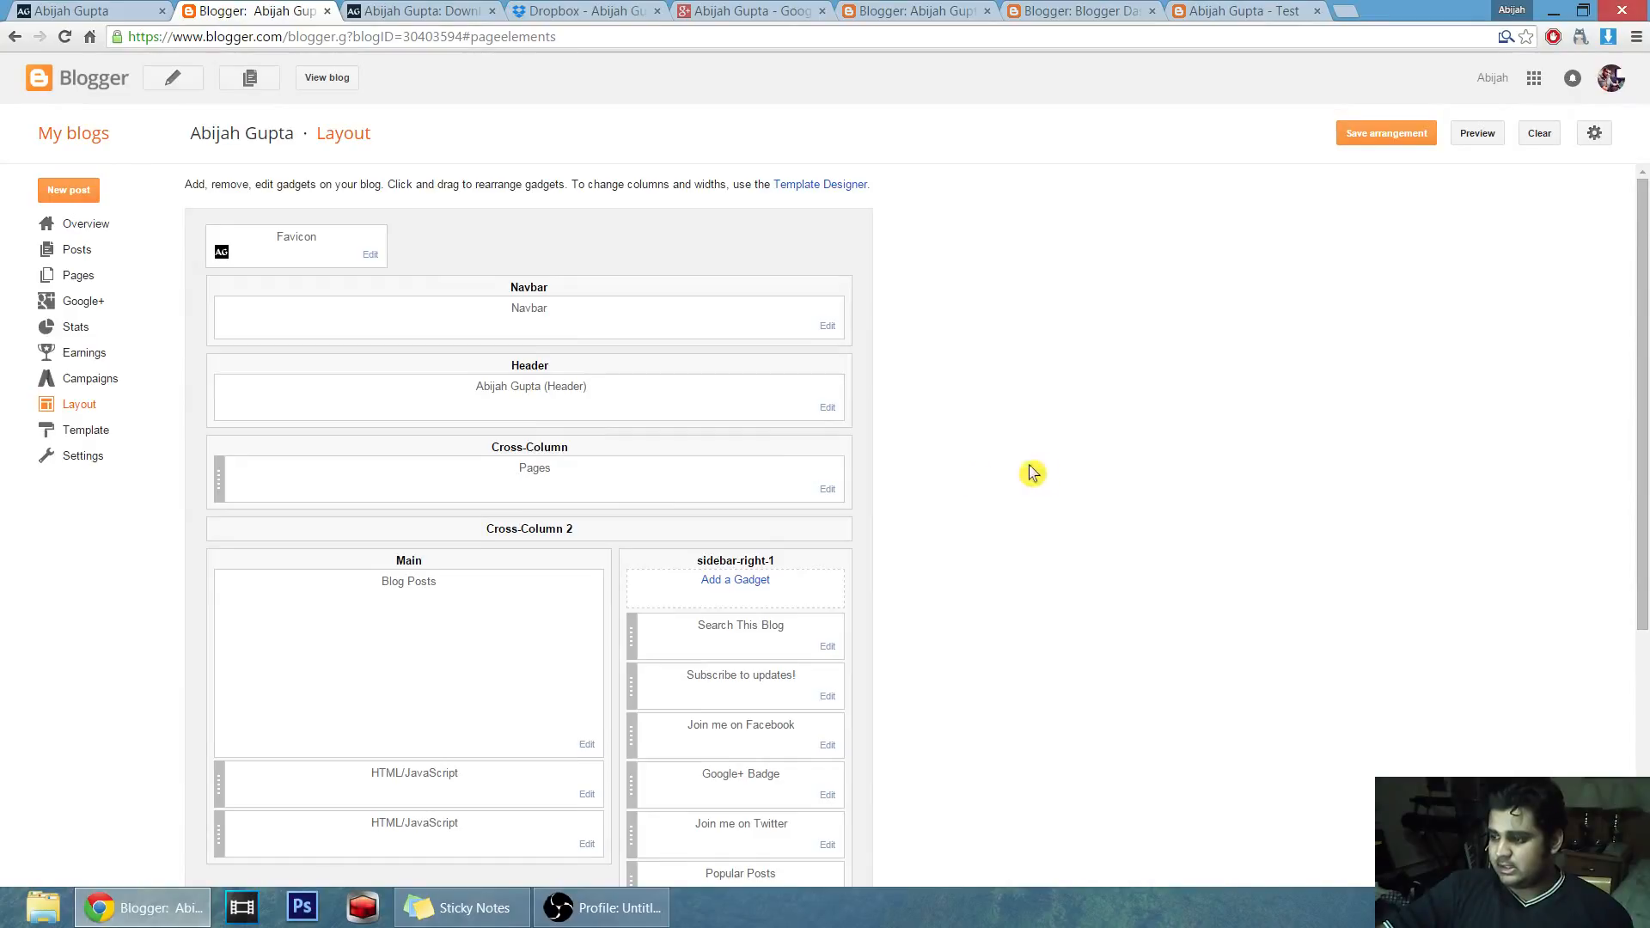
Compare the layout's Blog Posts section and right sidebar gadgets with the matching areas of the live home page.
scroll(1036, 471, "down", 3)
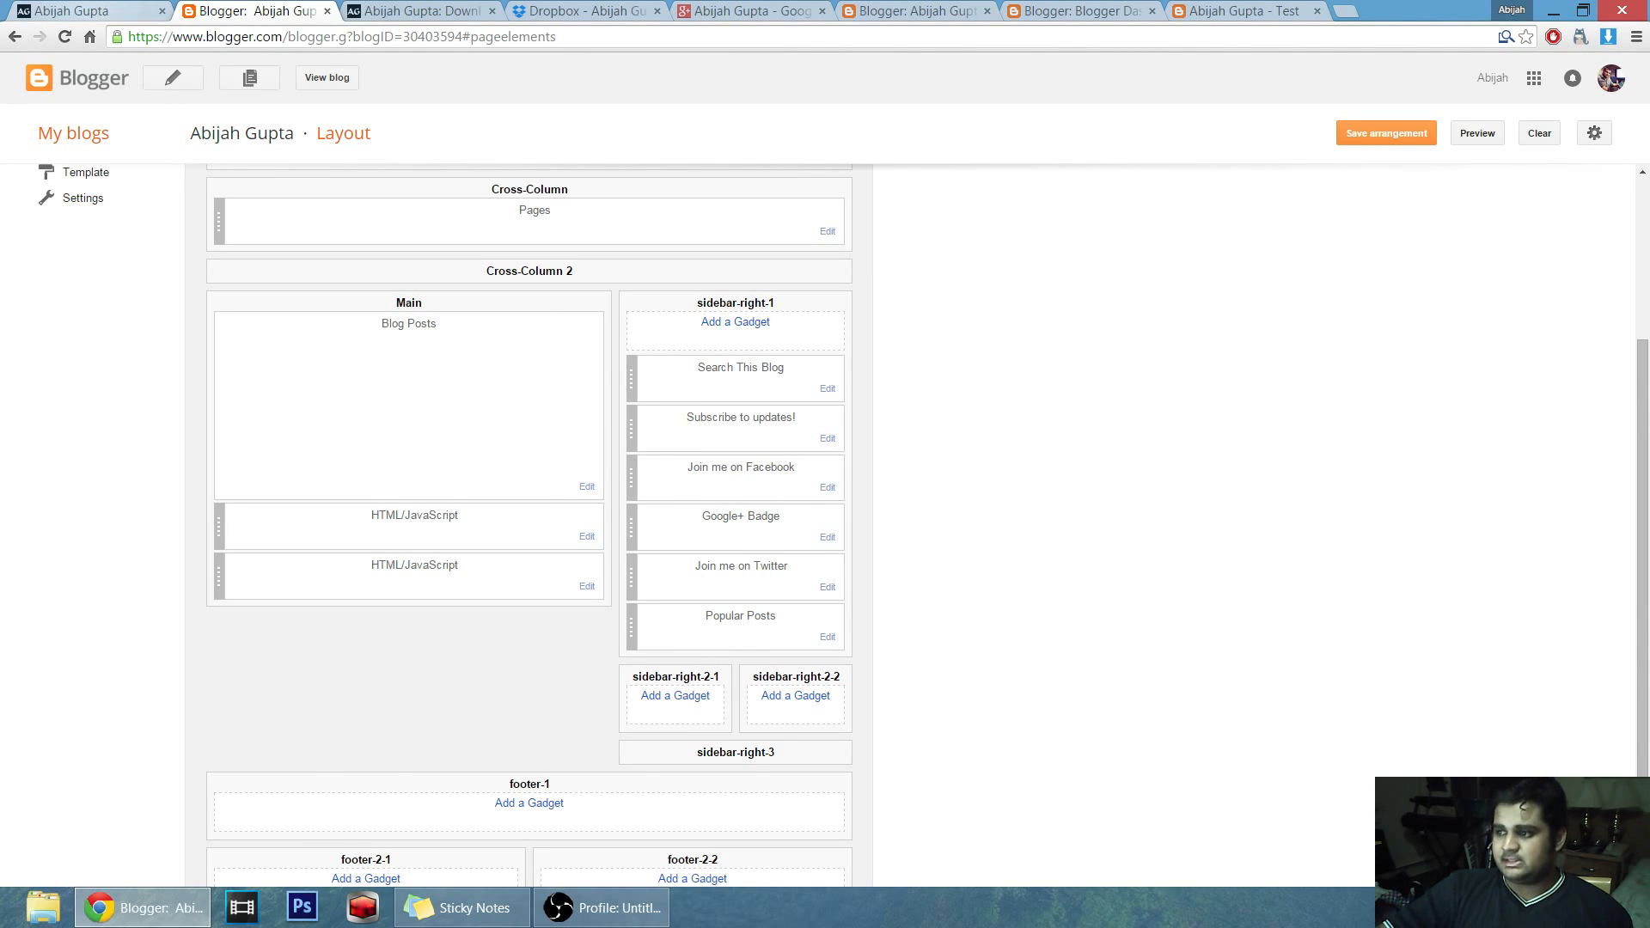
left_click(86, 10)
scroll(627, 344, "down", 2)
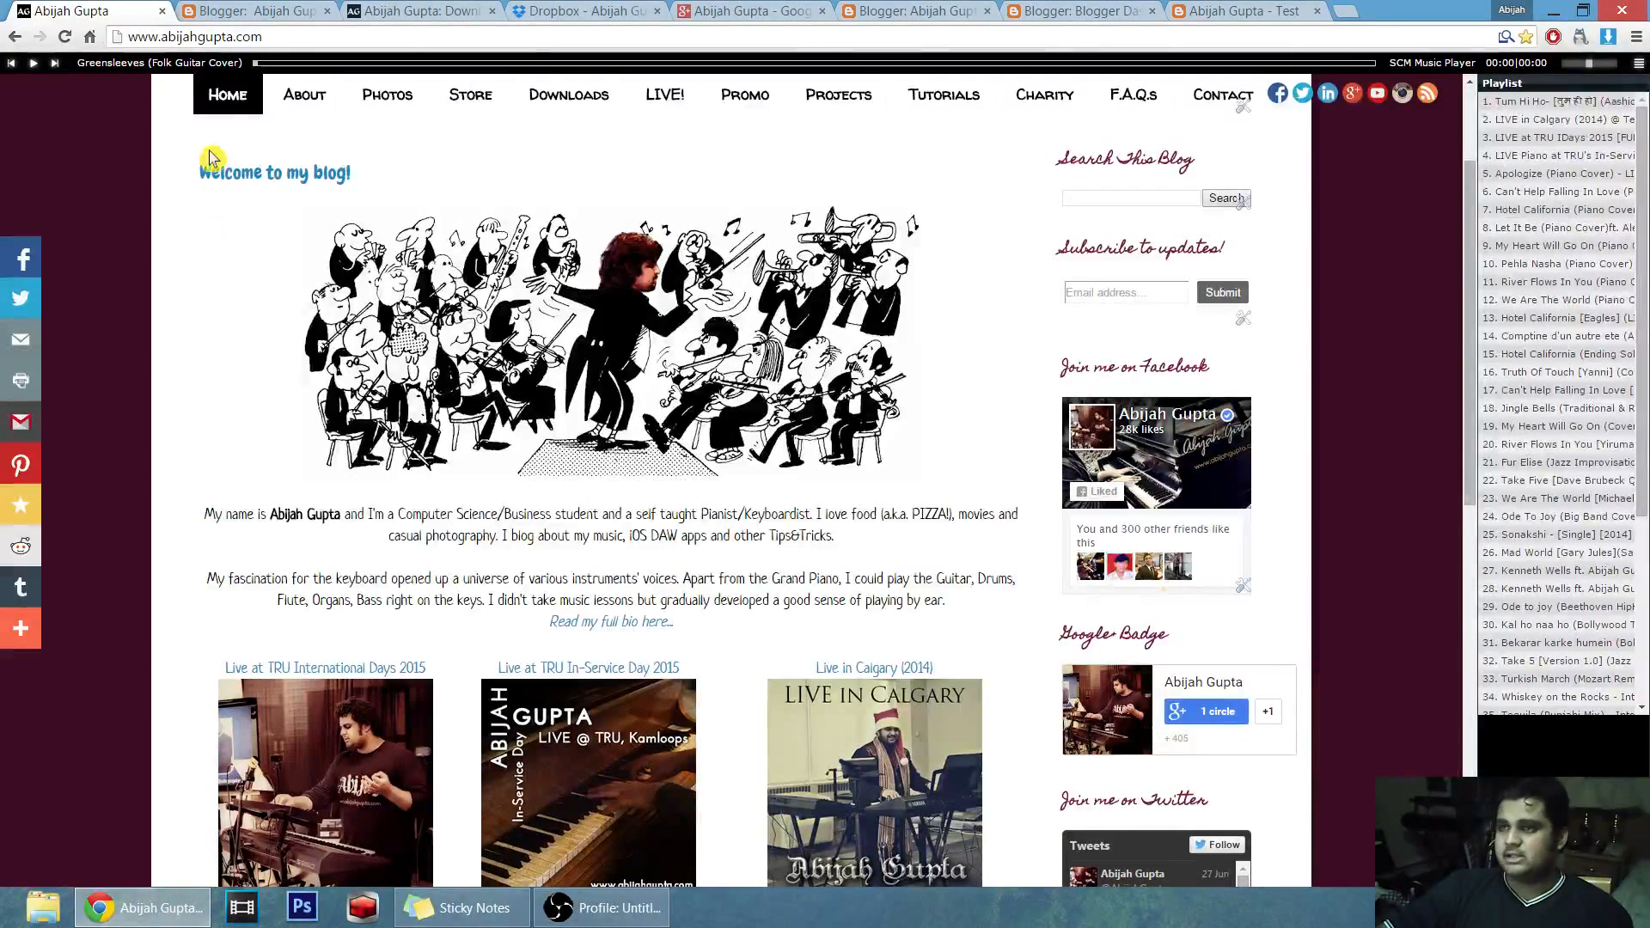
left_click(258, 11)
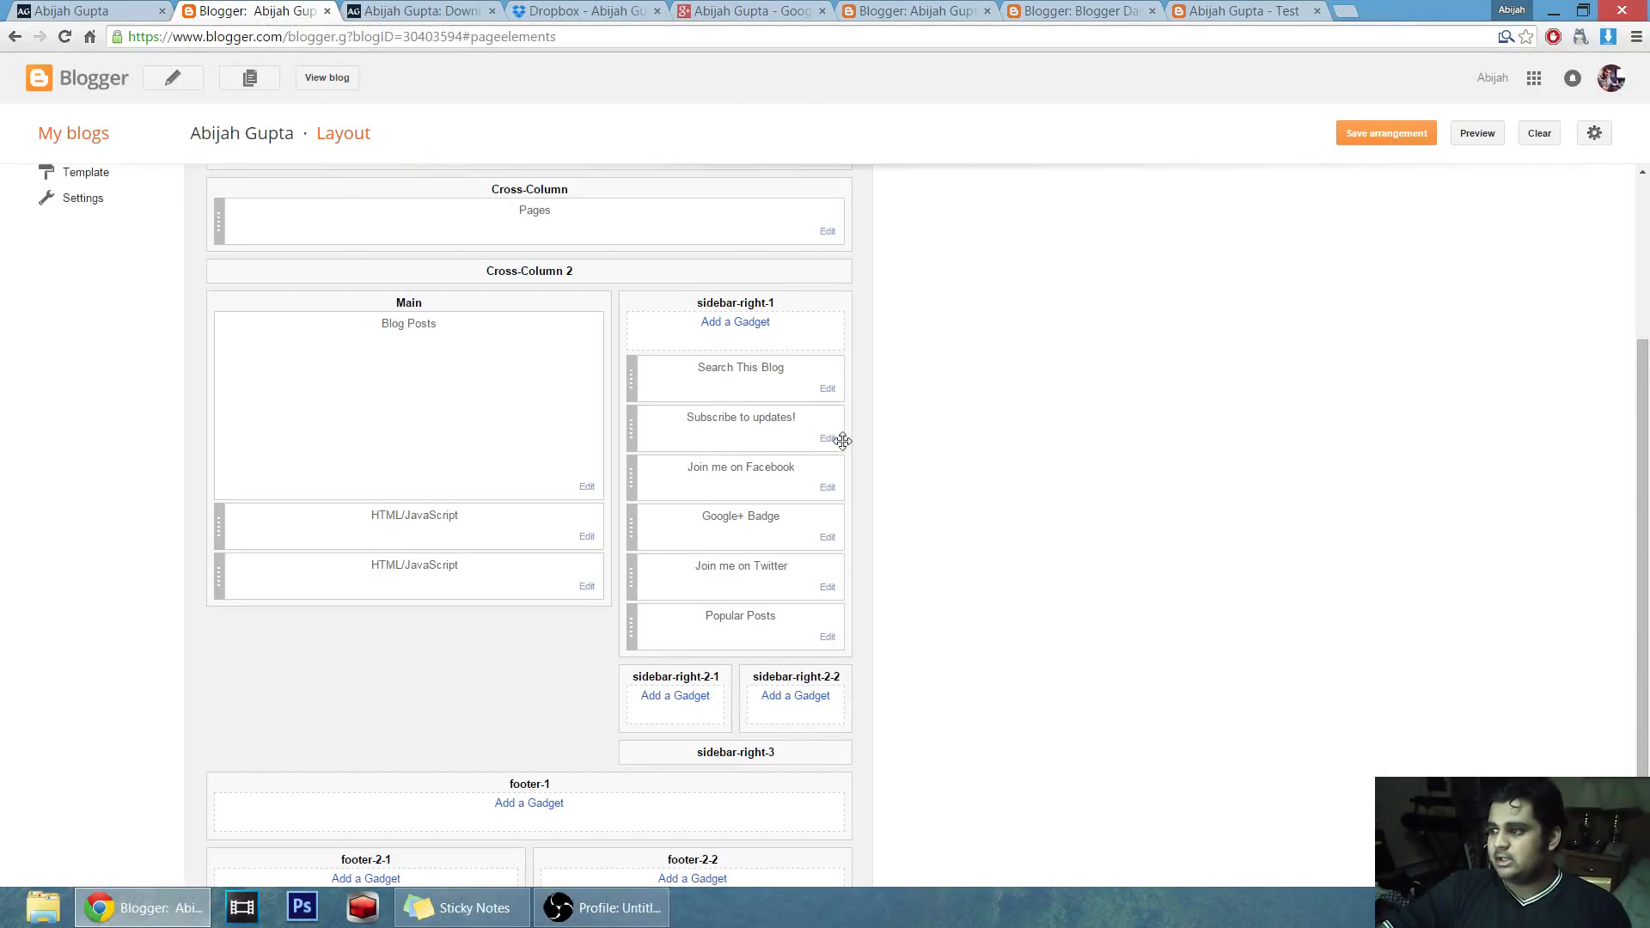
left_click(121, 12)
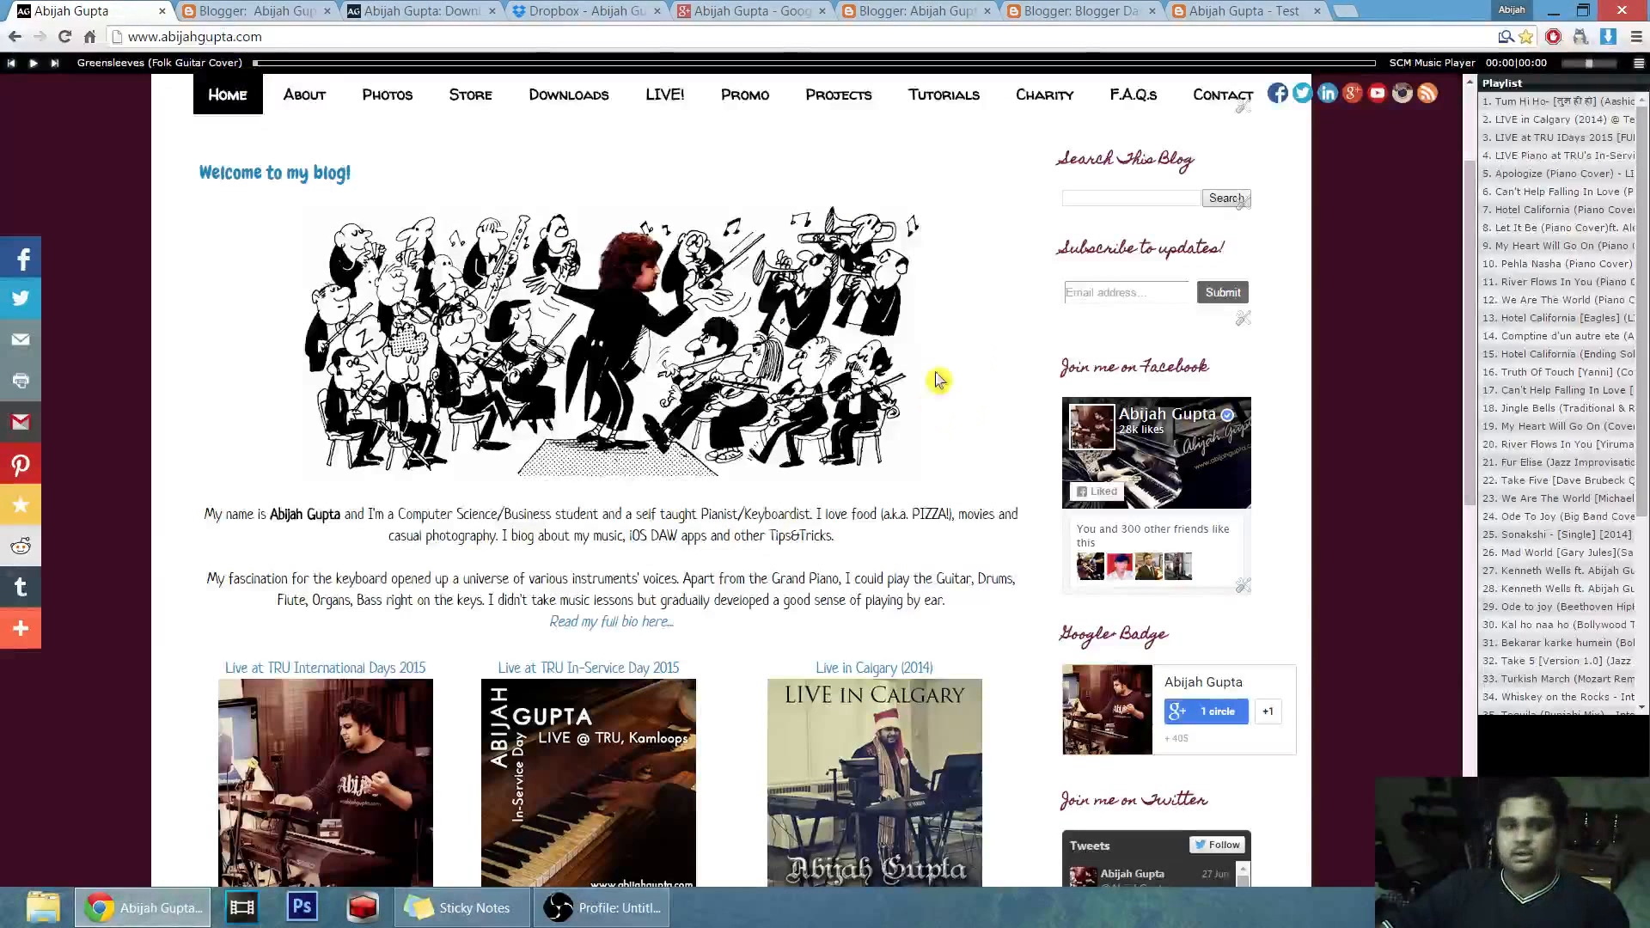
key("ctrl+Tab")
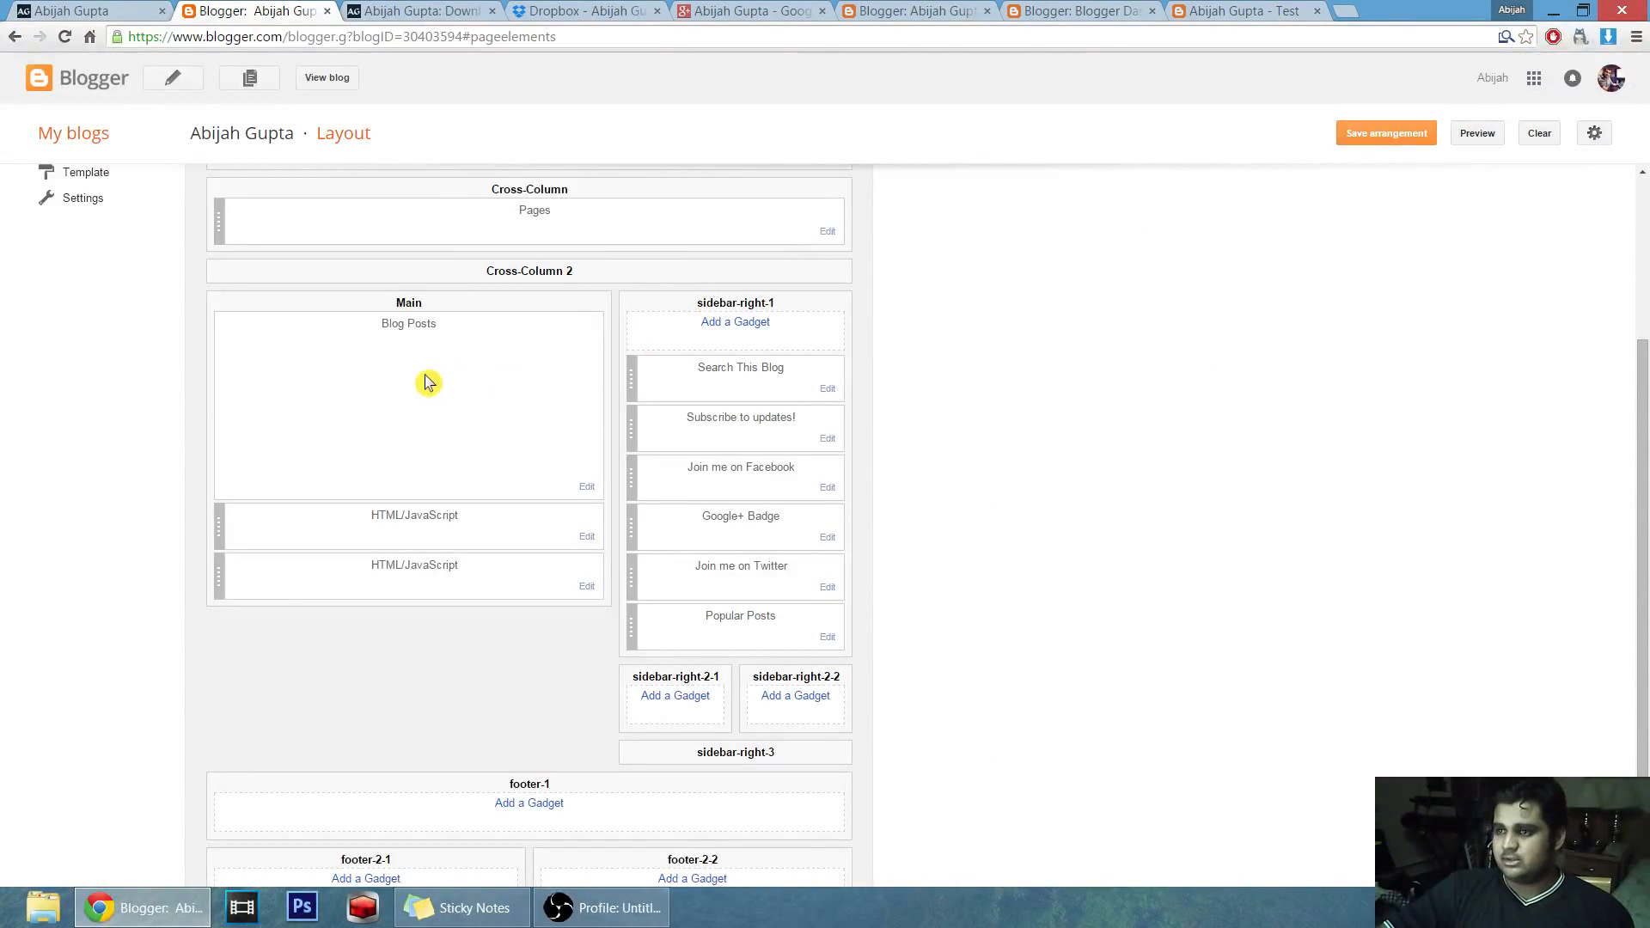
Review the layout's header, main and sidebar sections, and open the blog's template settings.
scroll(221, 361, "up", 2)
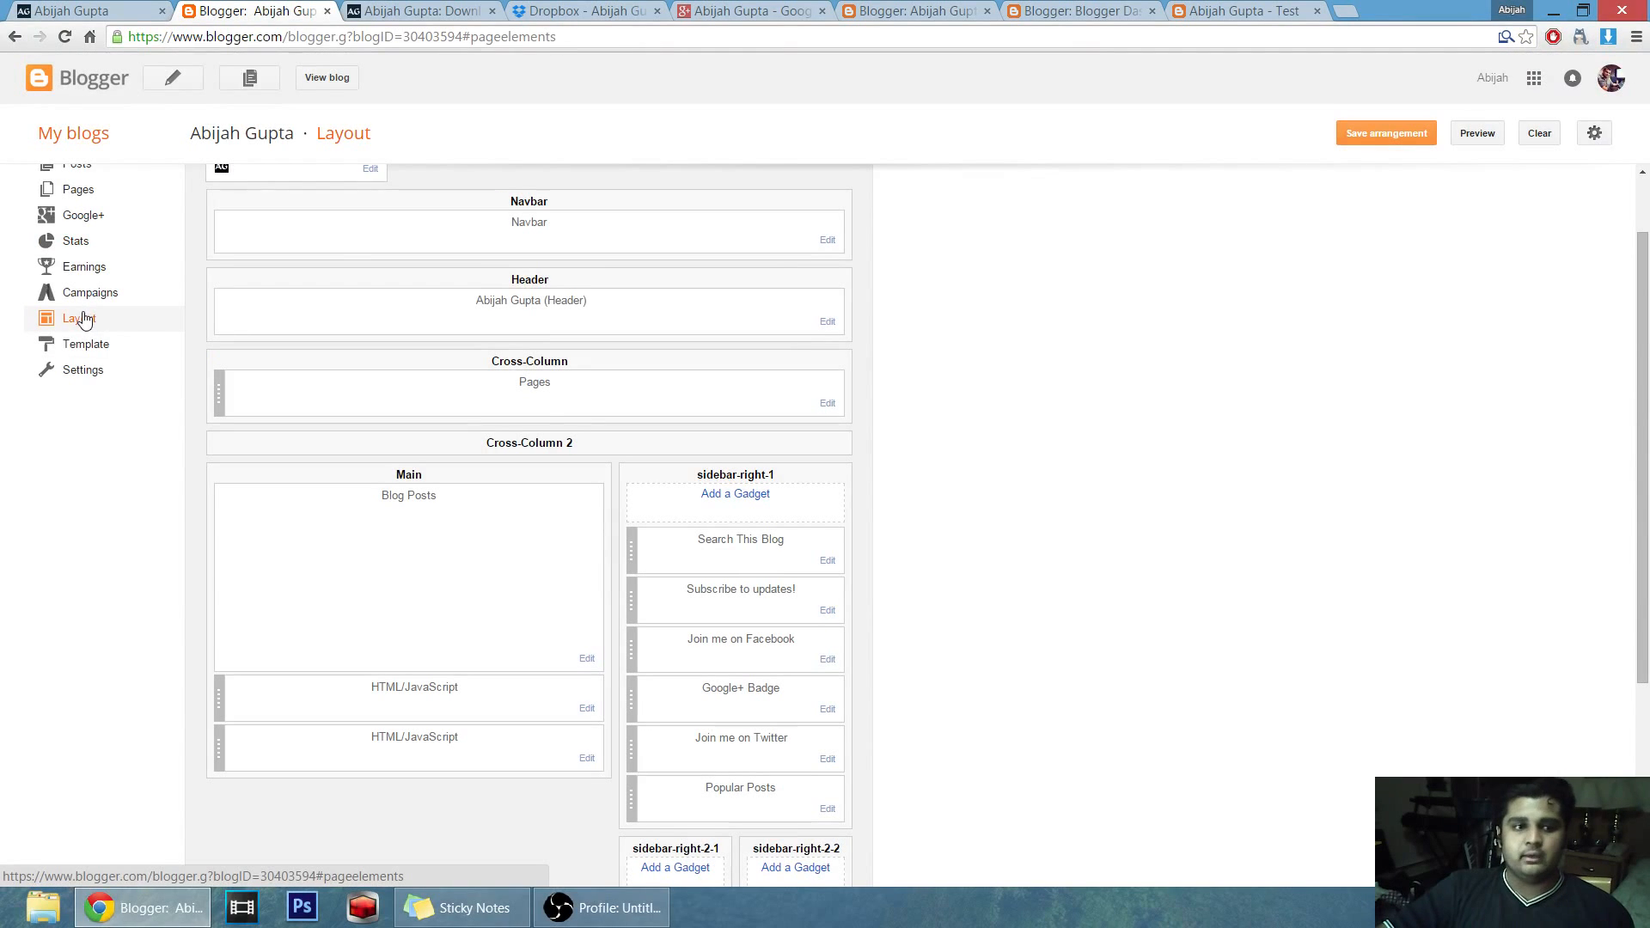
scroll(508, 504, "down", 2)
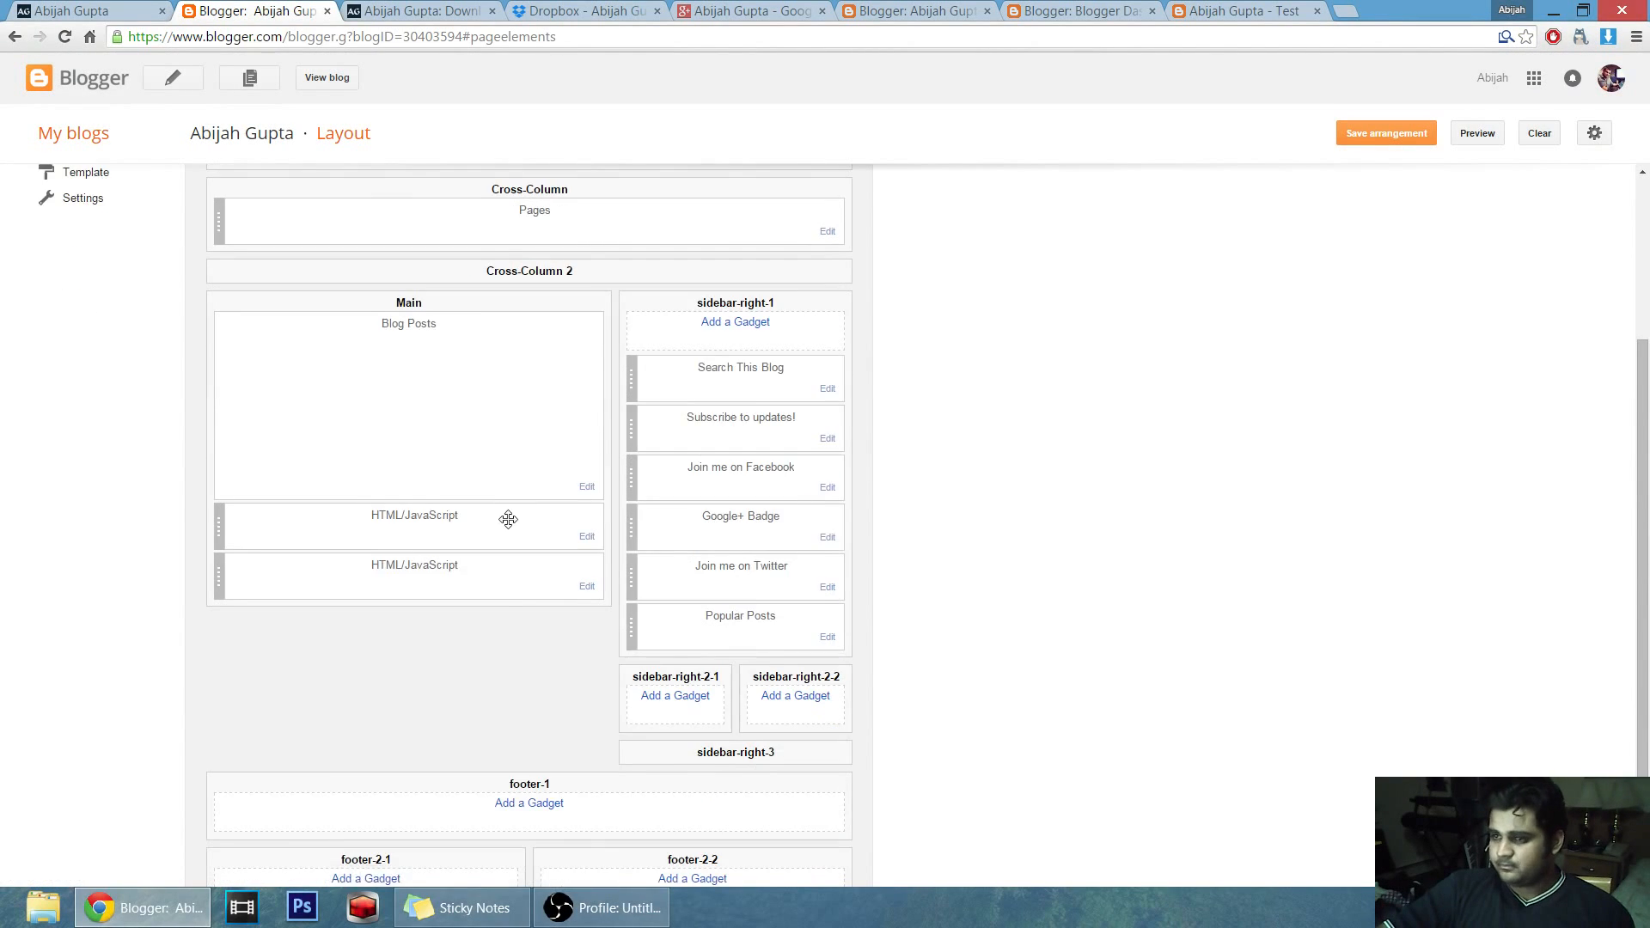
scroll(490, 508, "up", 3)
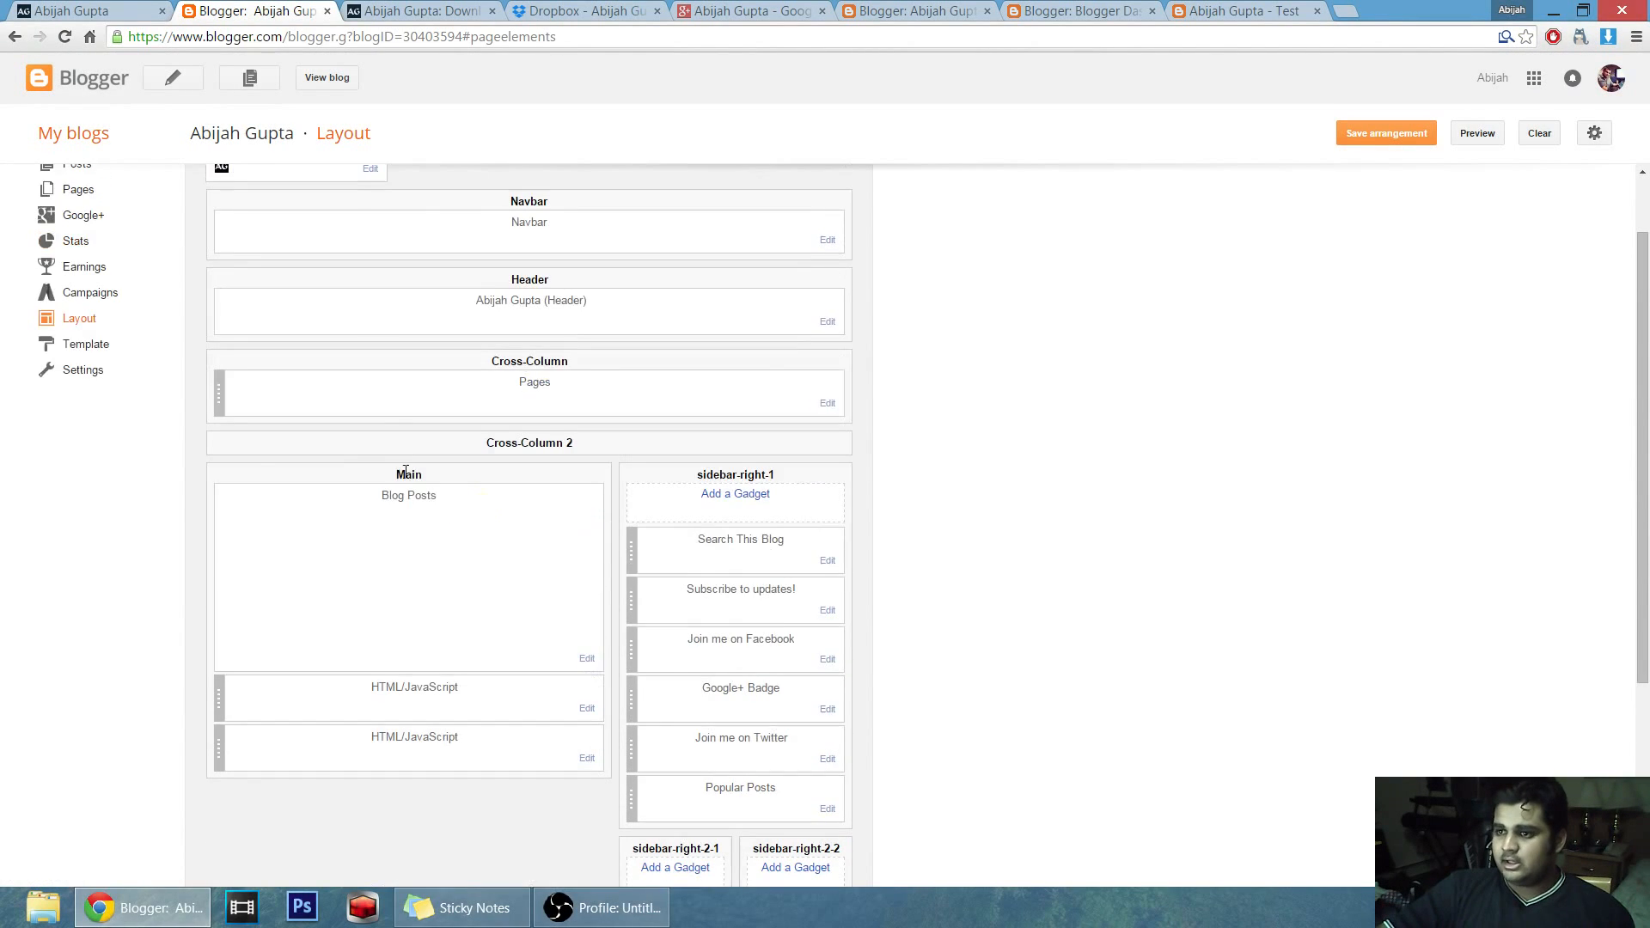
left_click(101, 346)
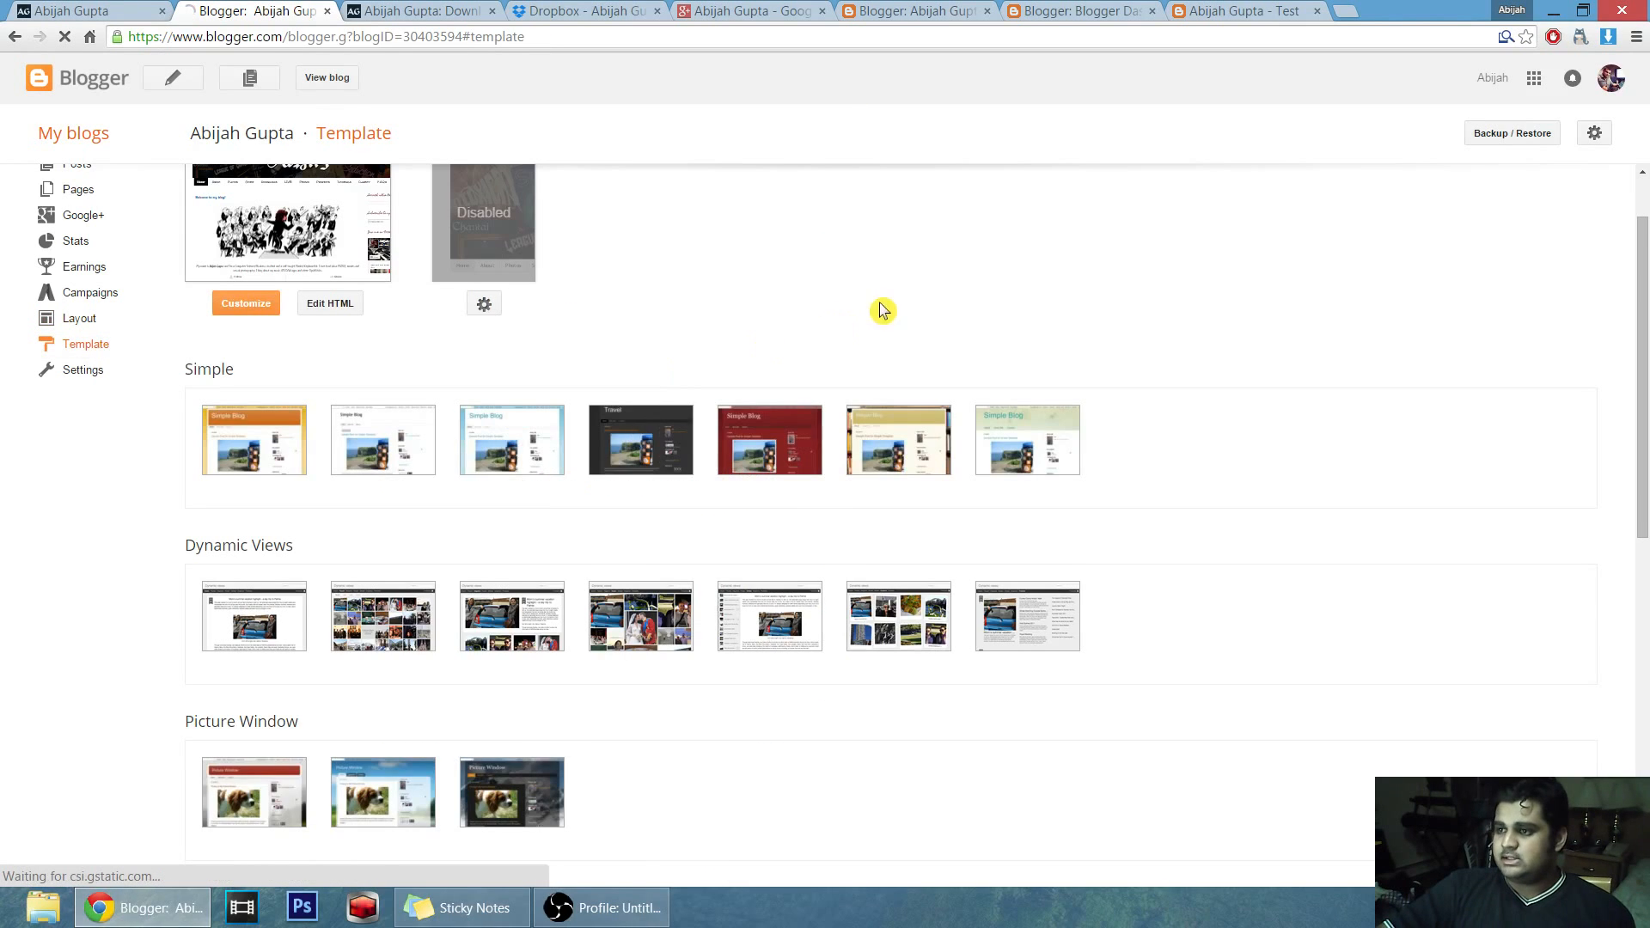
Examine the Simple, Dynamic Views, Picture Window and Awesome Inc. template groups alongside the blog's live template.
scroll(1287, 388, "down", 2)
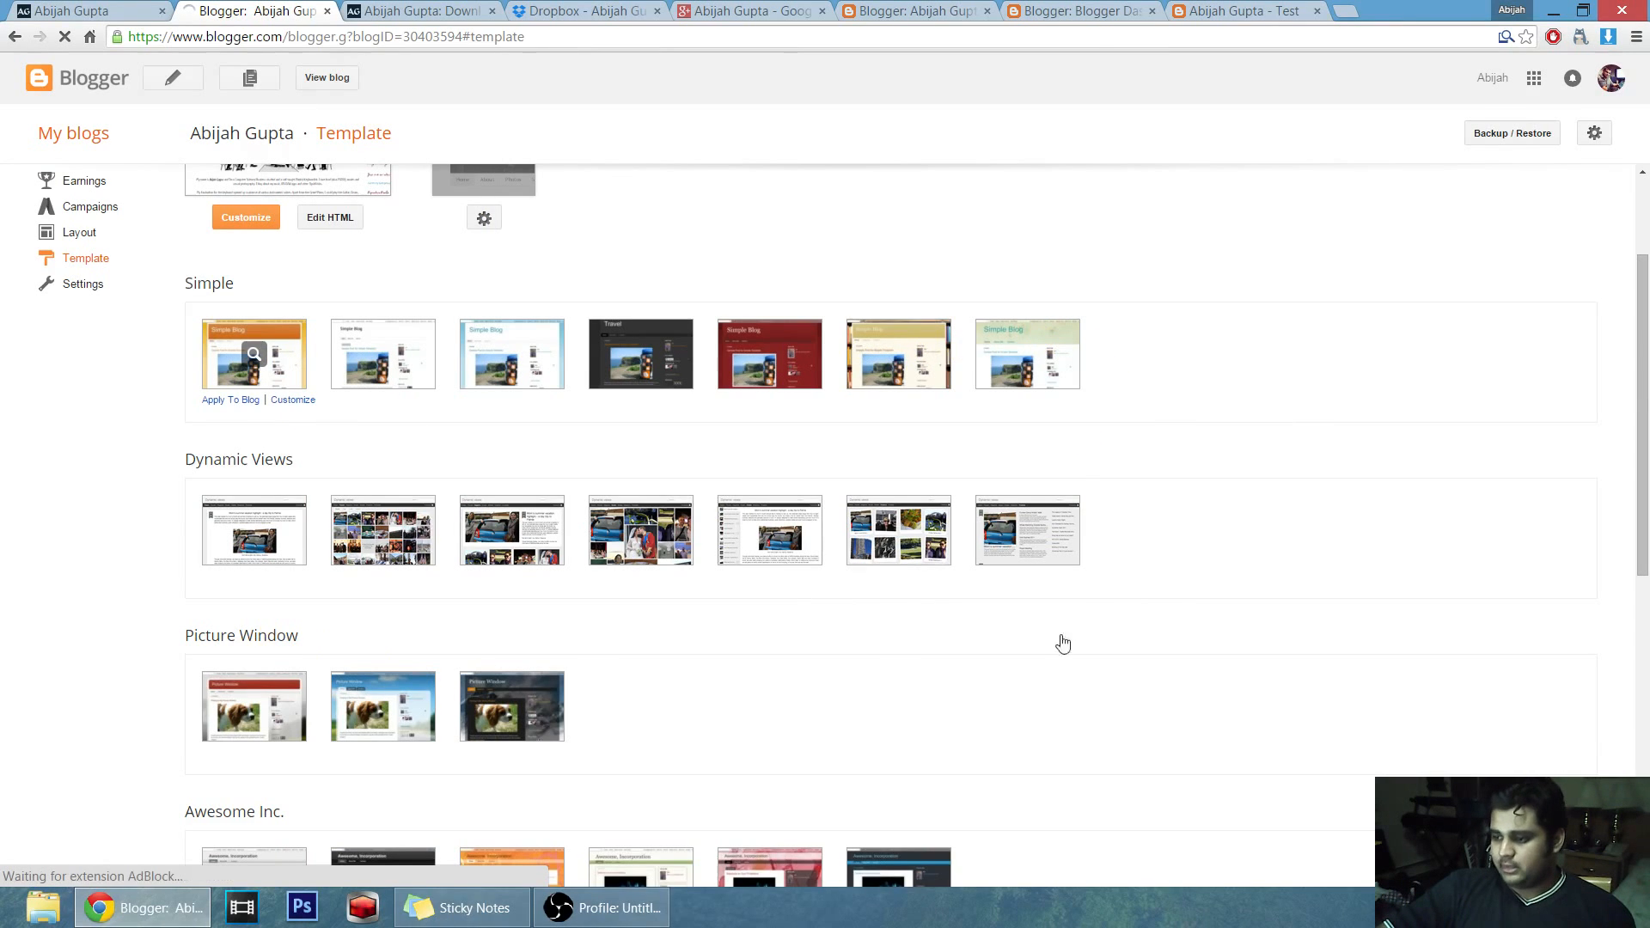
scroll(1112, 516, "down", 2)
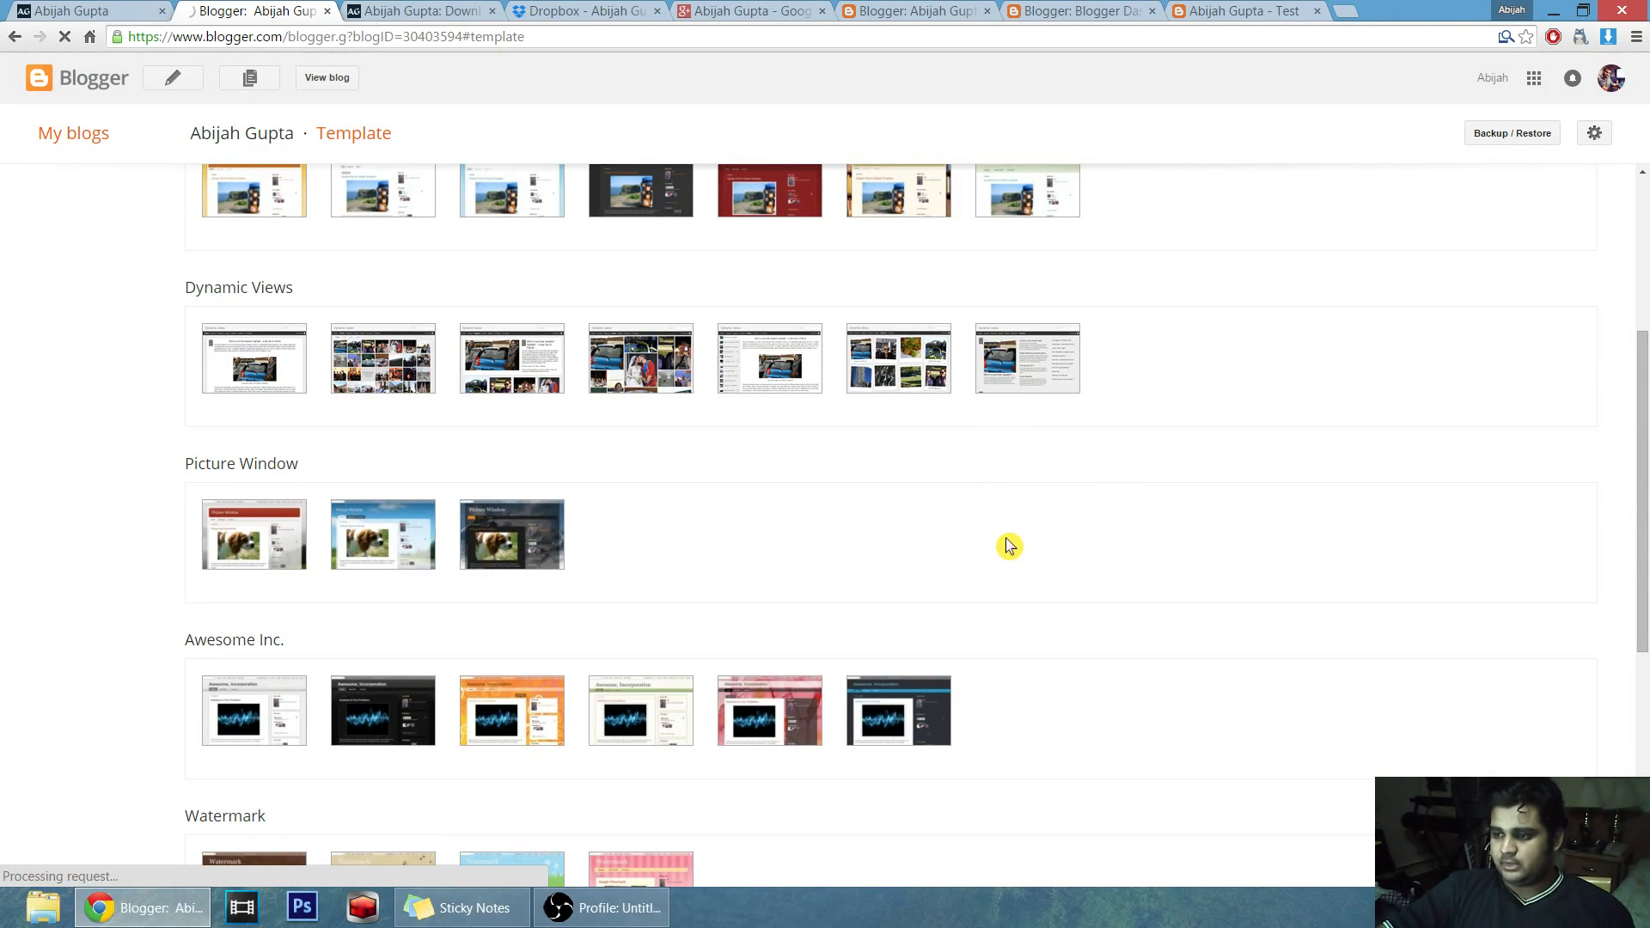
scroll(846, 549, "up", 4)
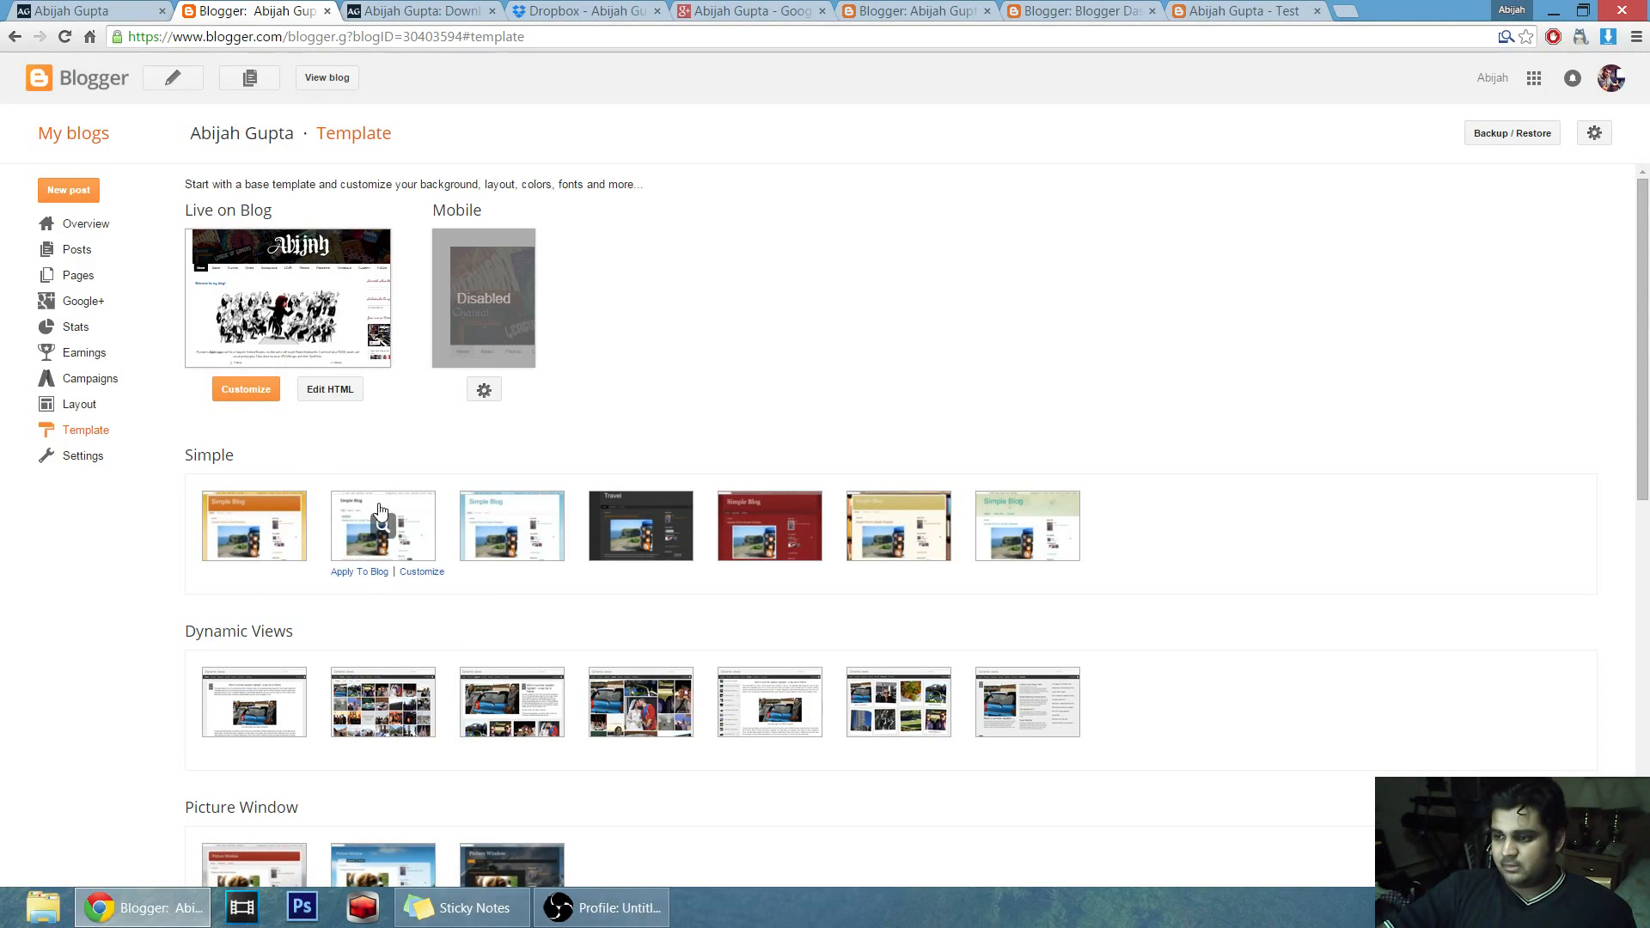
left_click_drag(176, 455, 254, 458)
left_click(295, 475)
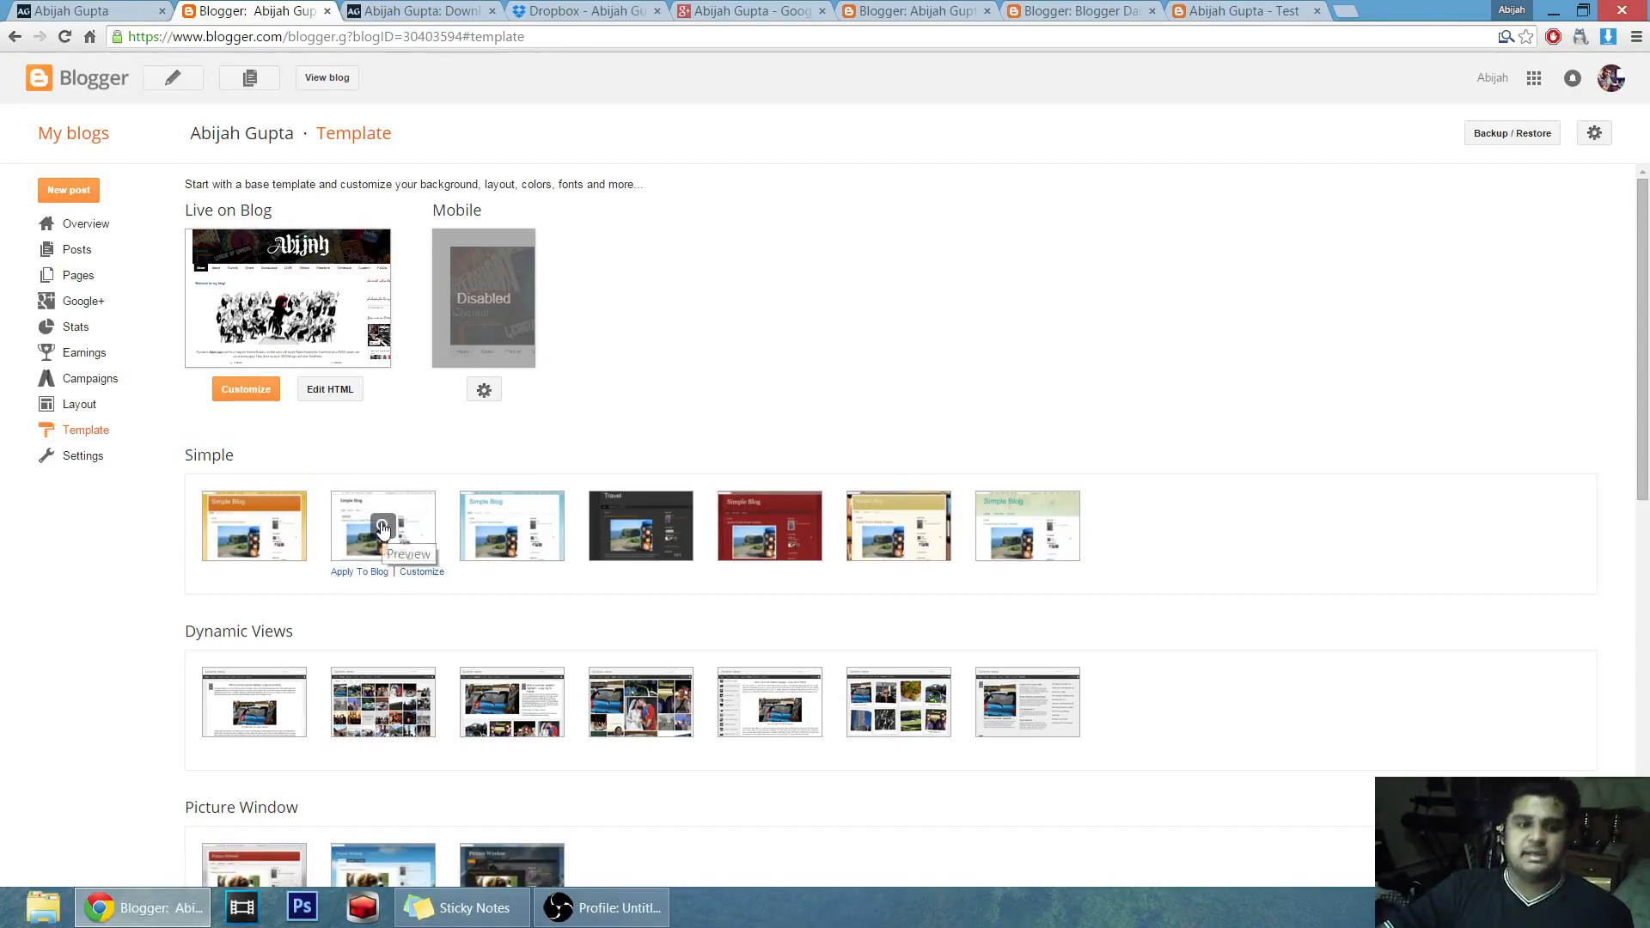
scroll(1231, 368, "down", 2)
scroll(1231, 368, "down", 1)
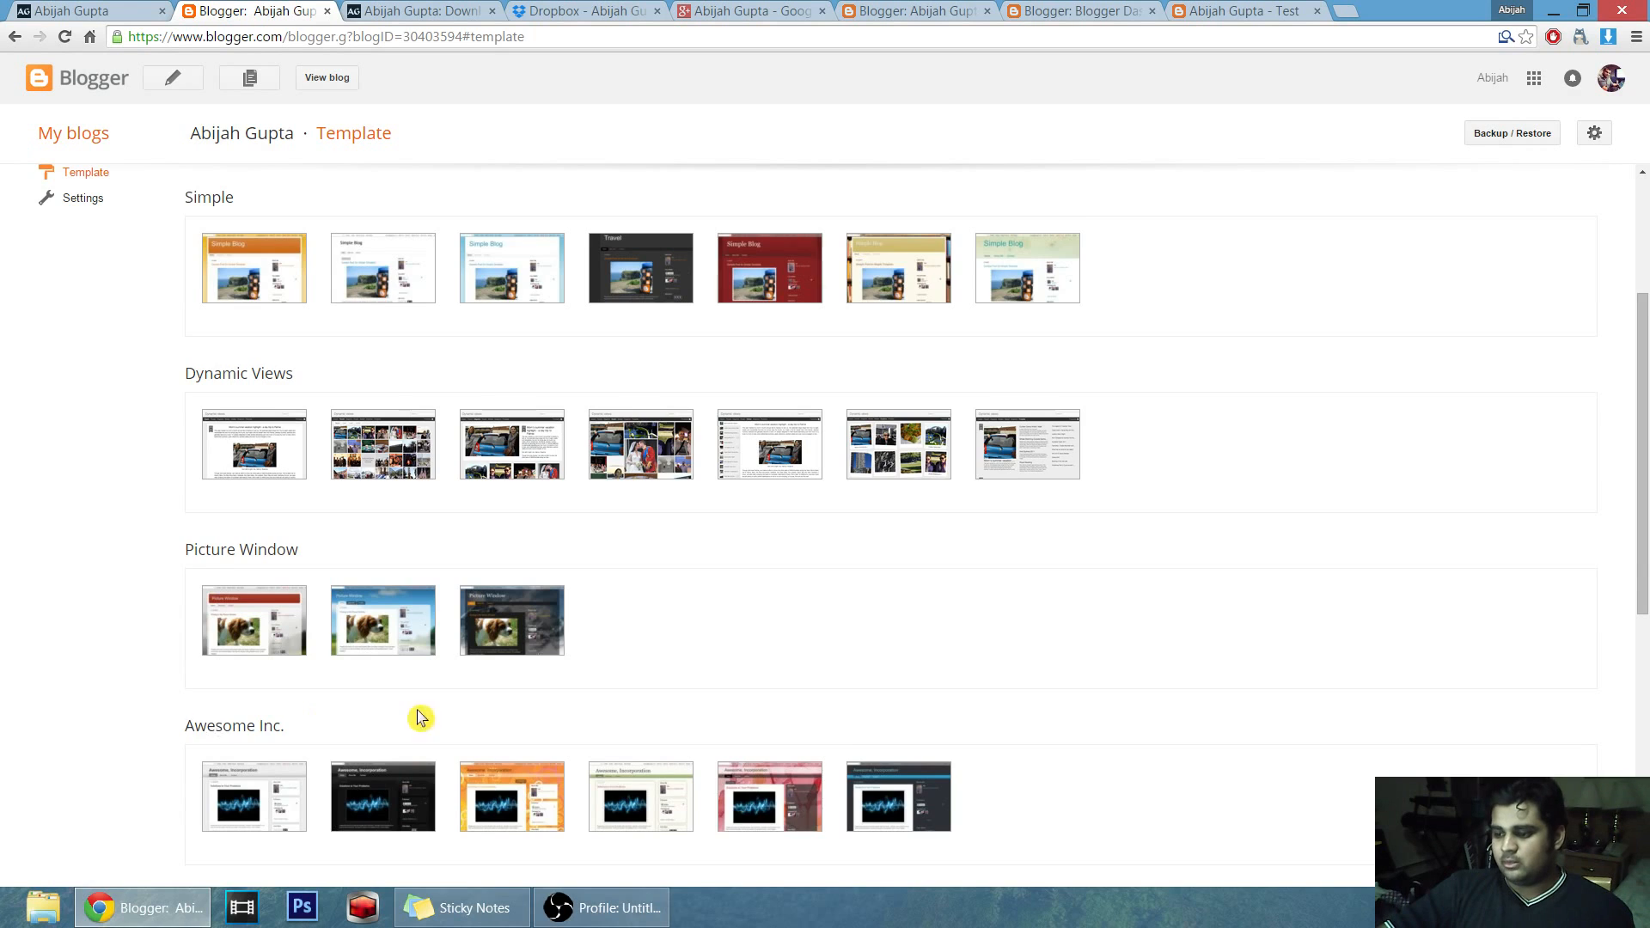
scroll(421, 719, "down", 3)
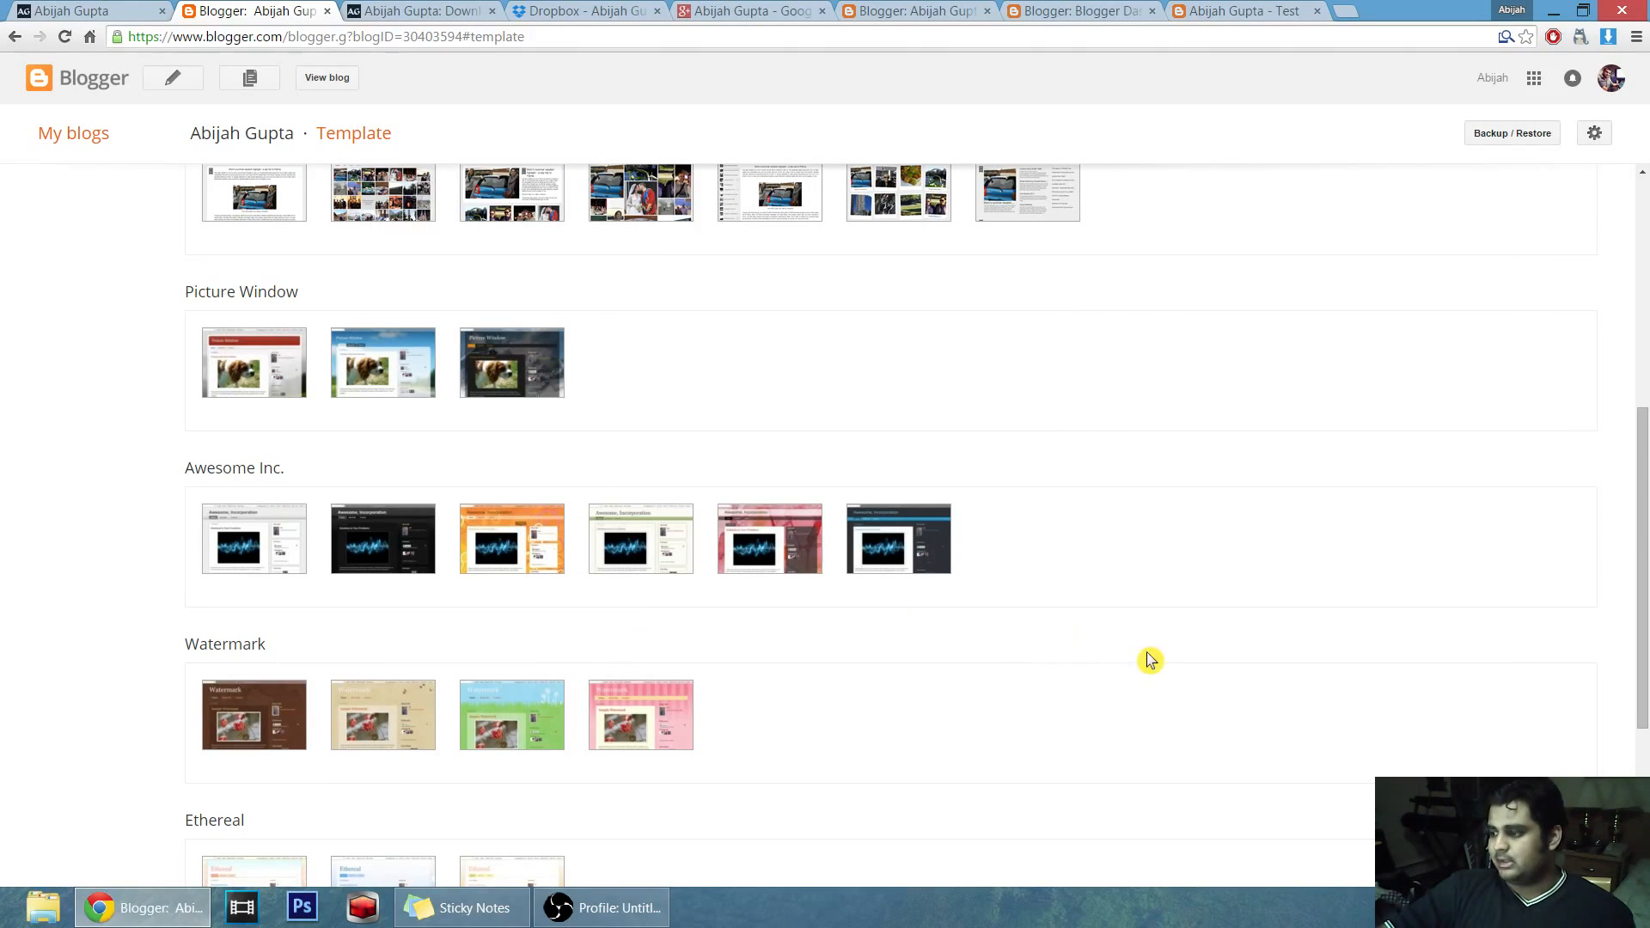
scroll(1044, 675, "up", 5)
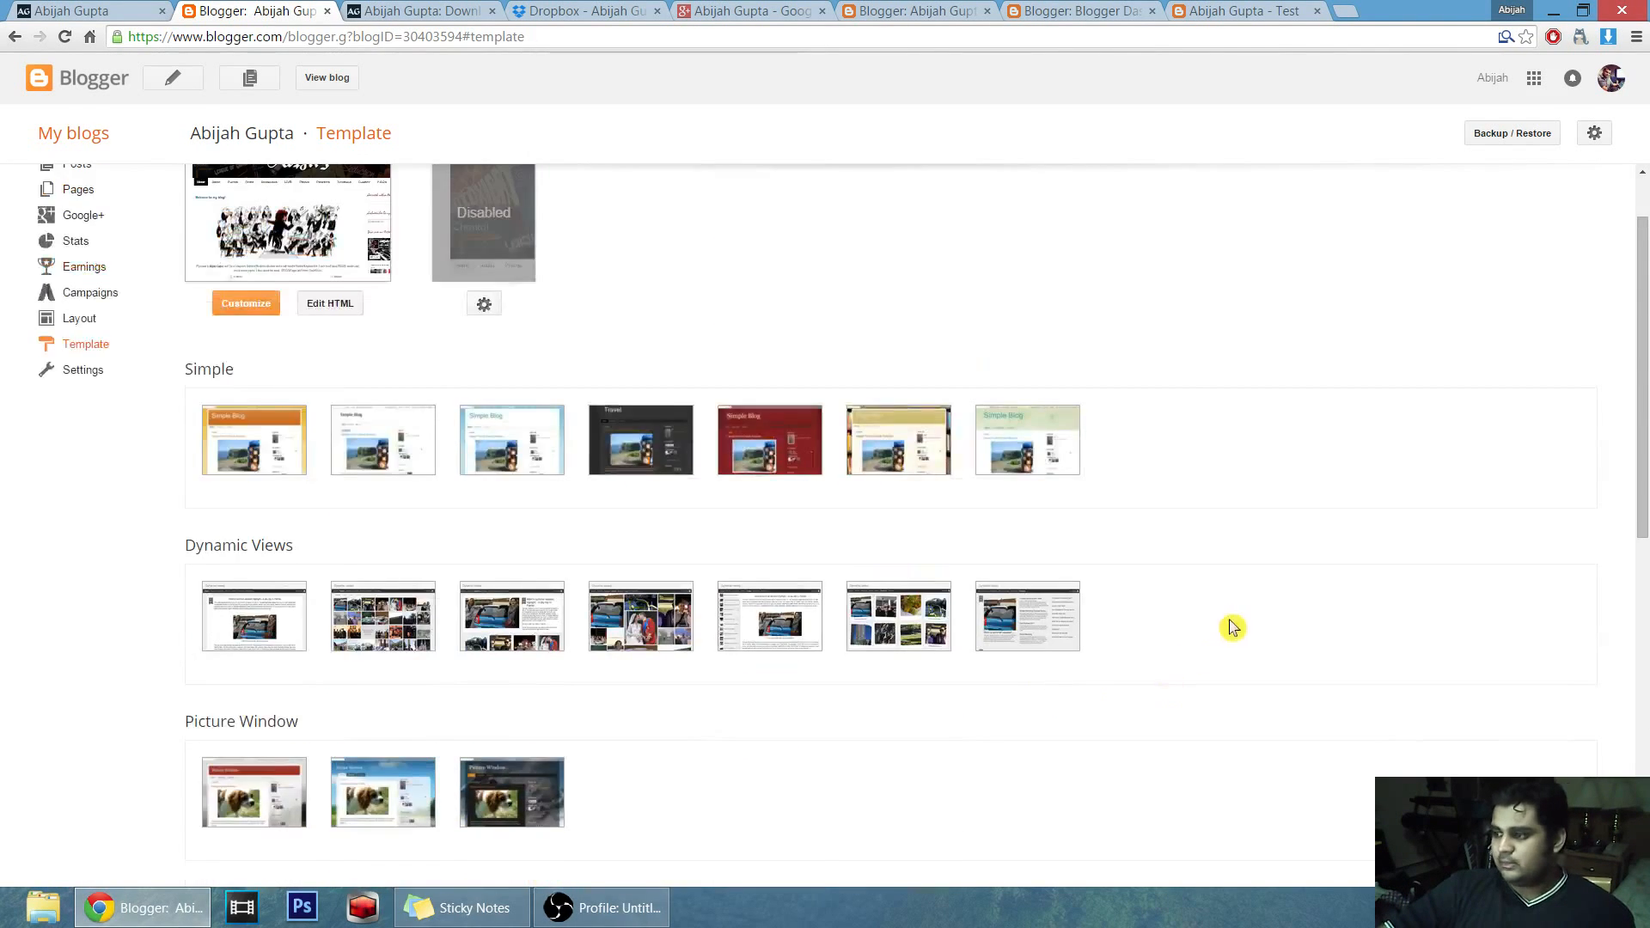
scroll(1233, 629, "up", 1)
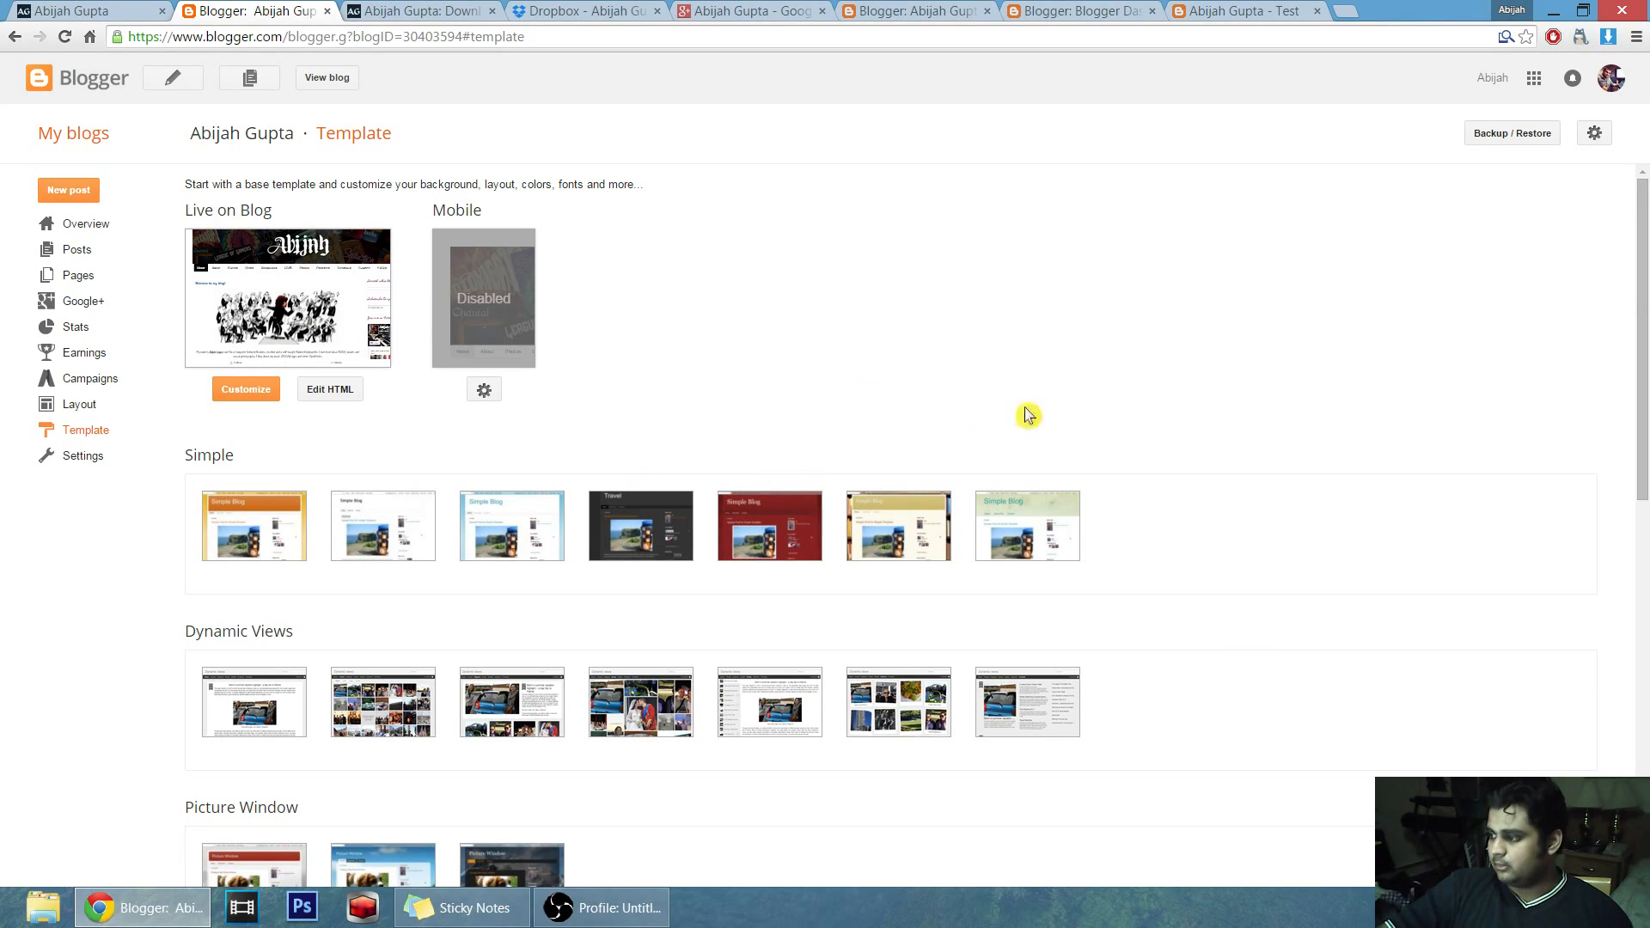
Look through the remaining template groups, including Watermark, Ethereal and Travel, and return to the live template preview.
scroll(1031, 416, "down", 4)
scroll(1064, 541, "down", 1)
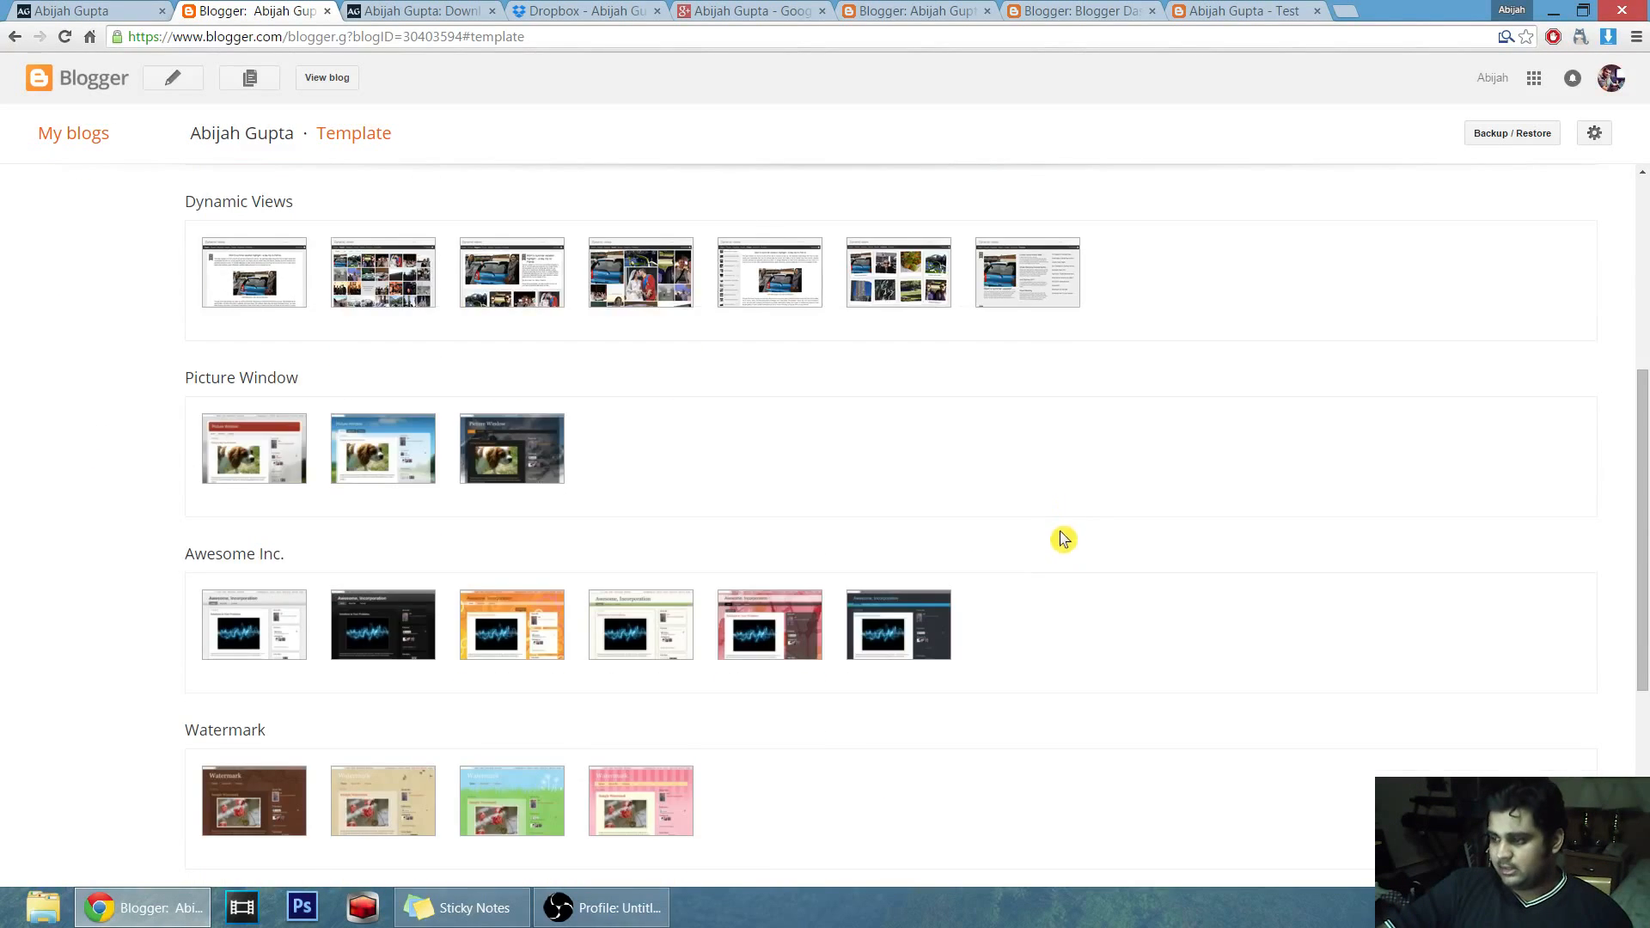
scroll(1126, 576, "up", 3)
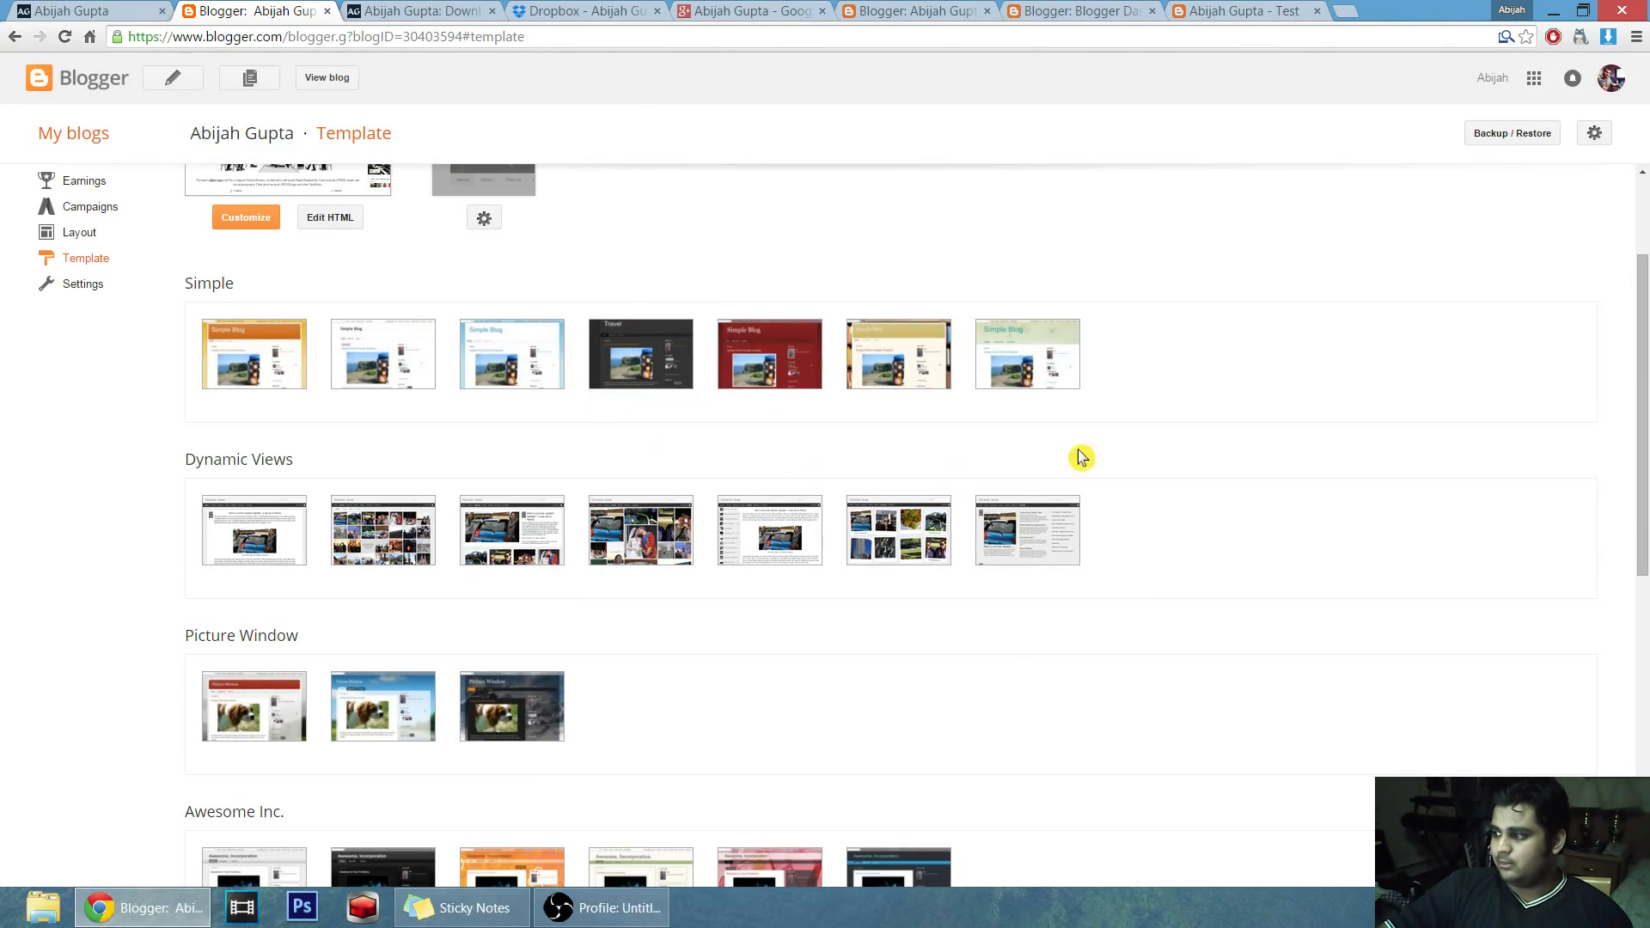
scroll(1272, 457, "down", 4)
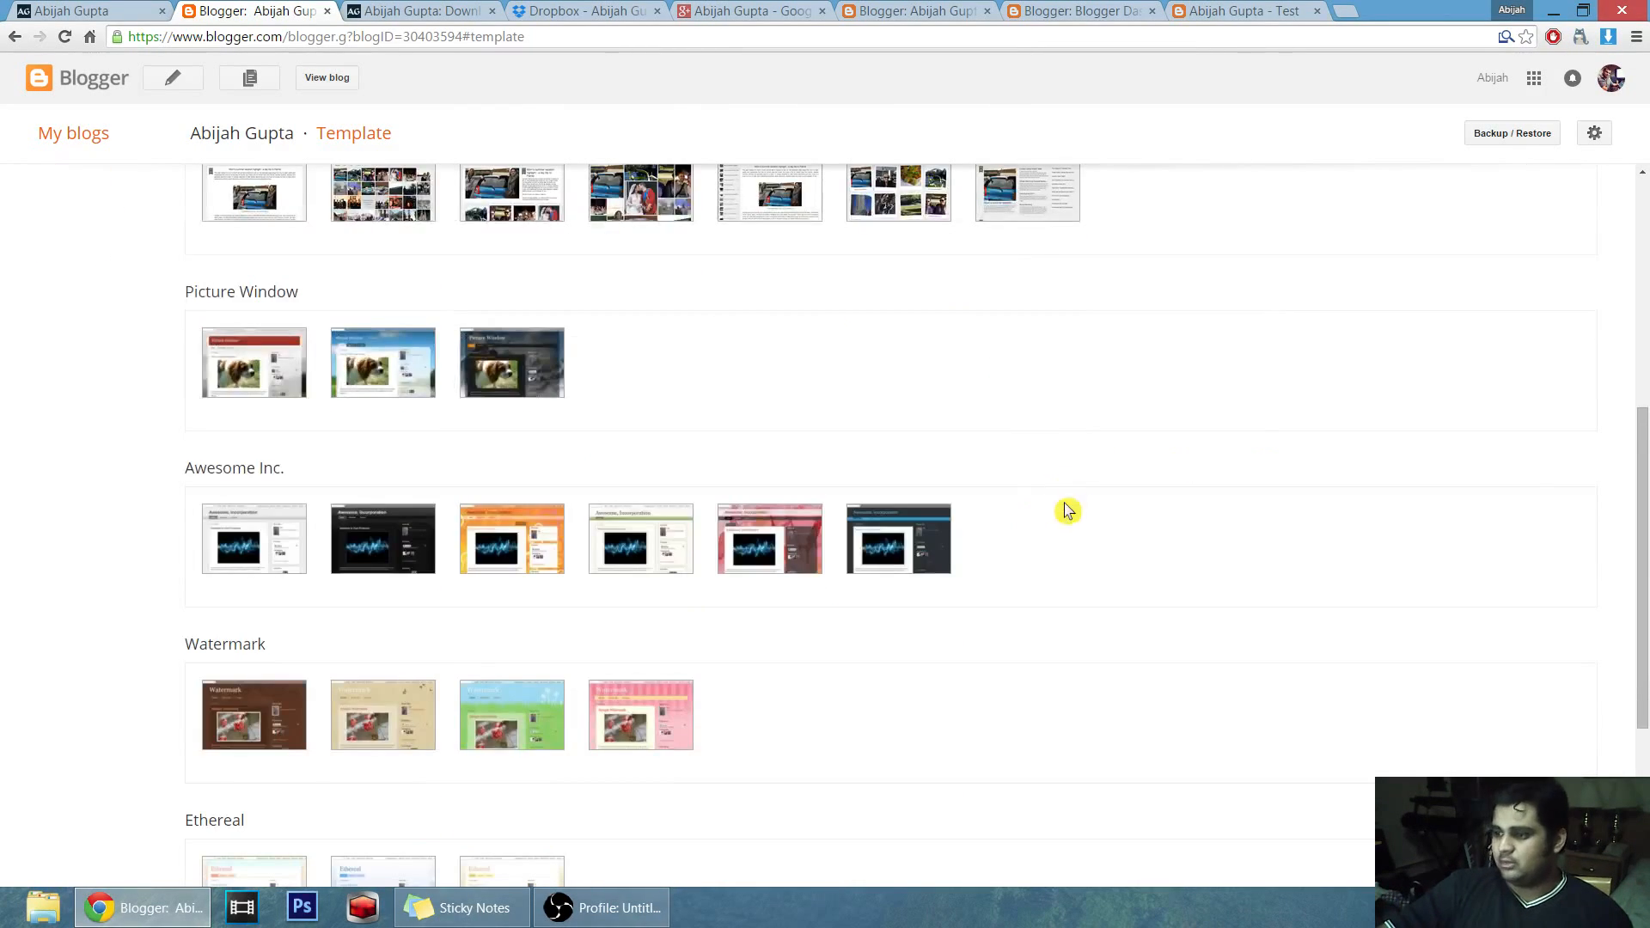
scroll(1075, 524, "down", 2)
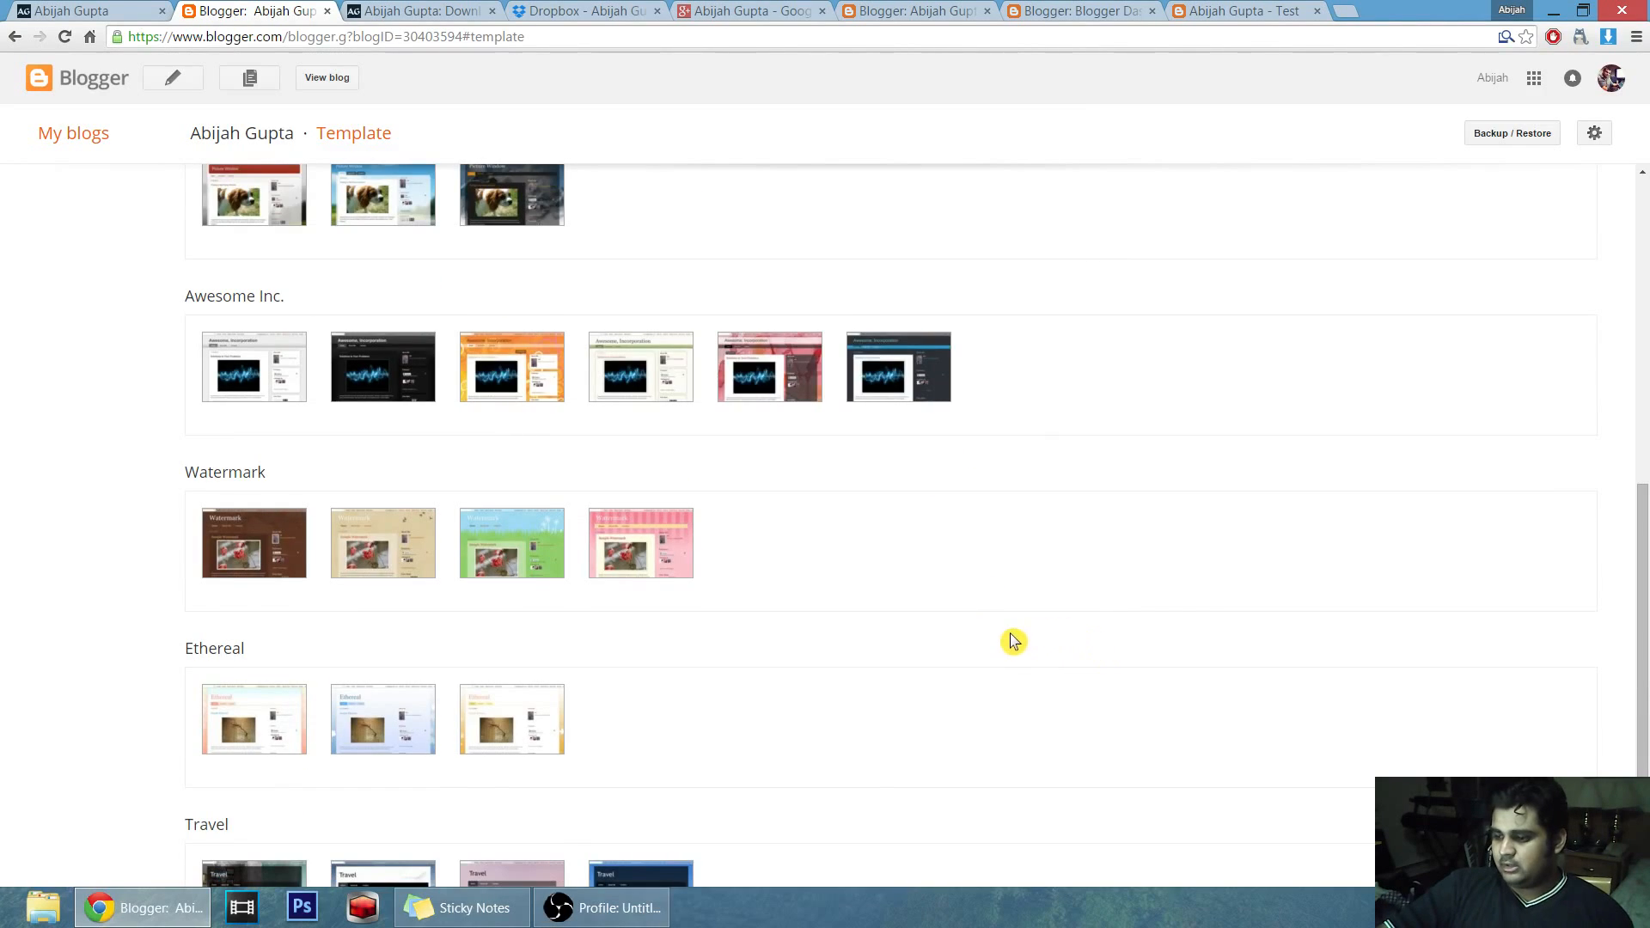
scroll(1019, 649, "down", 2)
scroll(1002, 576, "up", 3)
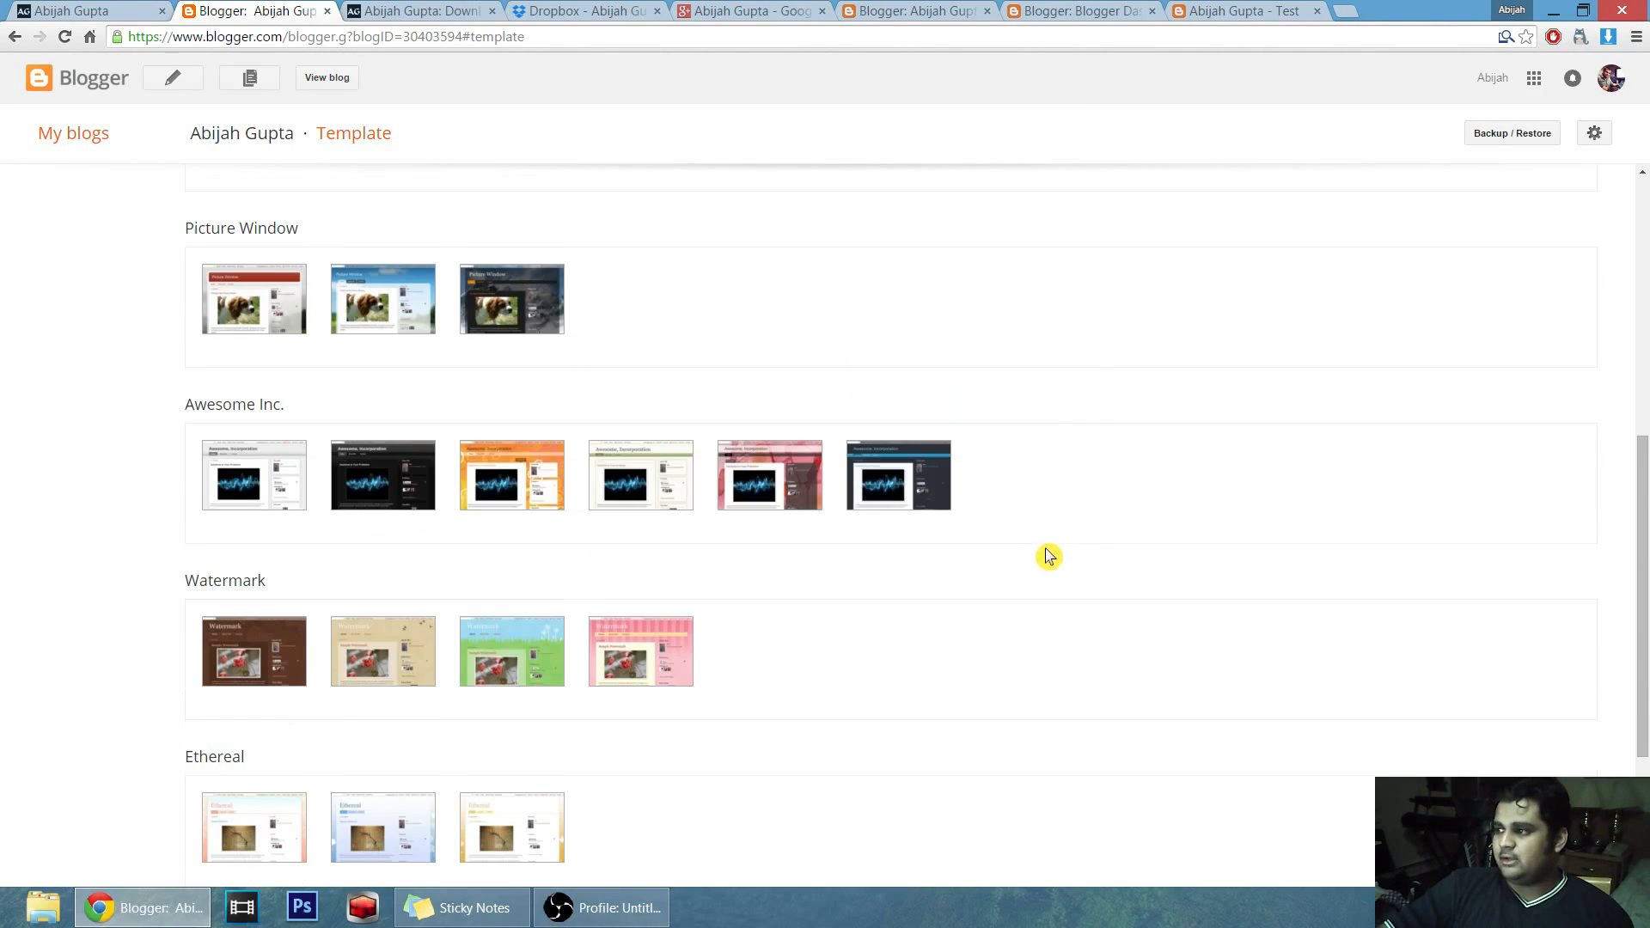
scroll(1066, 560, "up", 7)
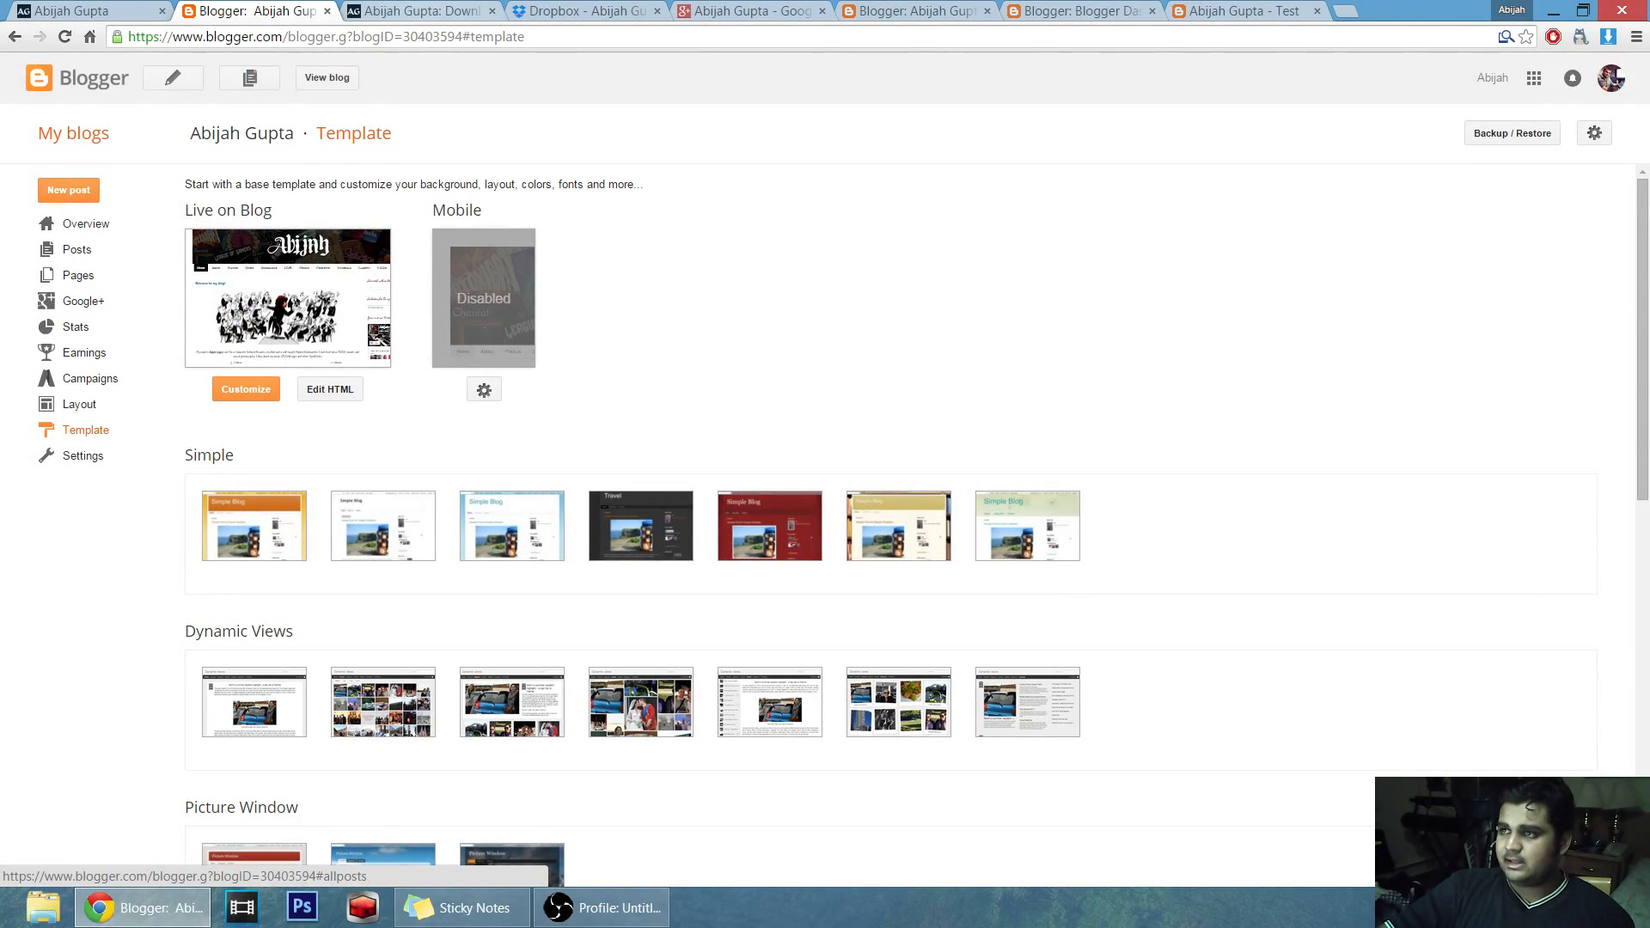
View the test blog's settings, including the Other section, and return to the test blog's overview.
left_click(916, 11)
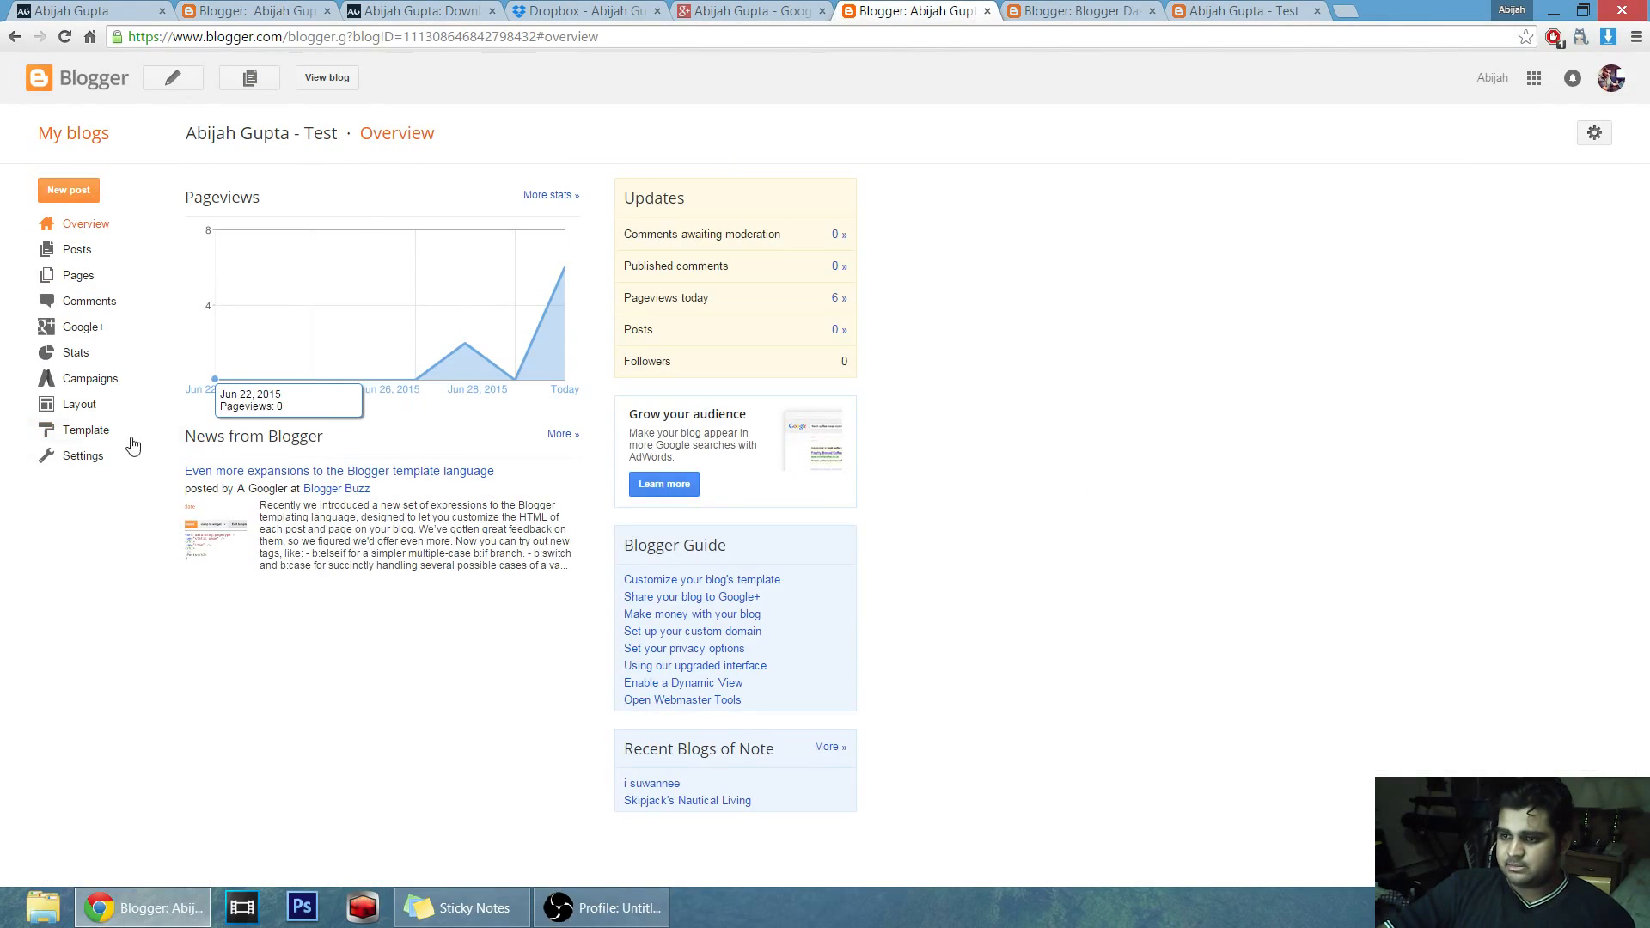
left_click(76, 457)
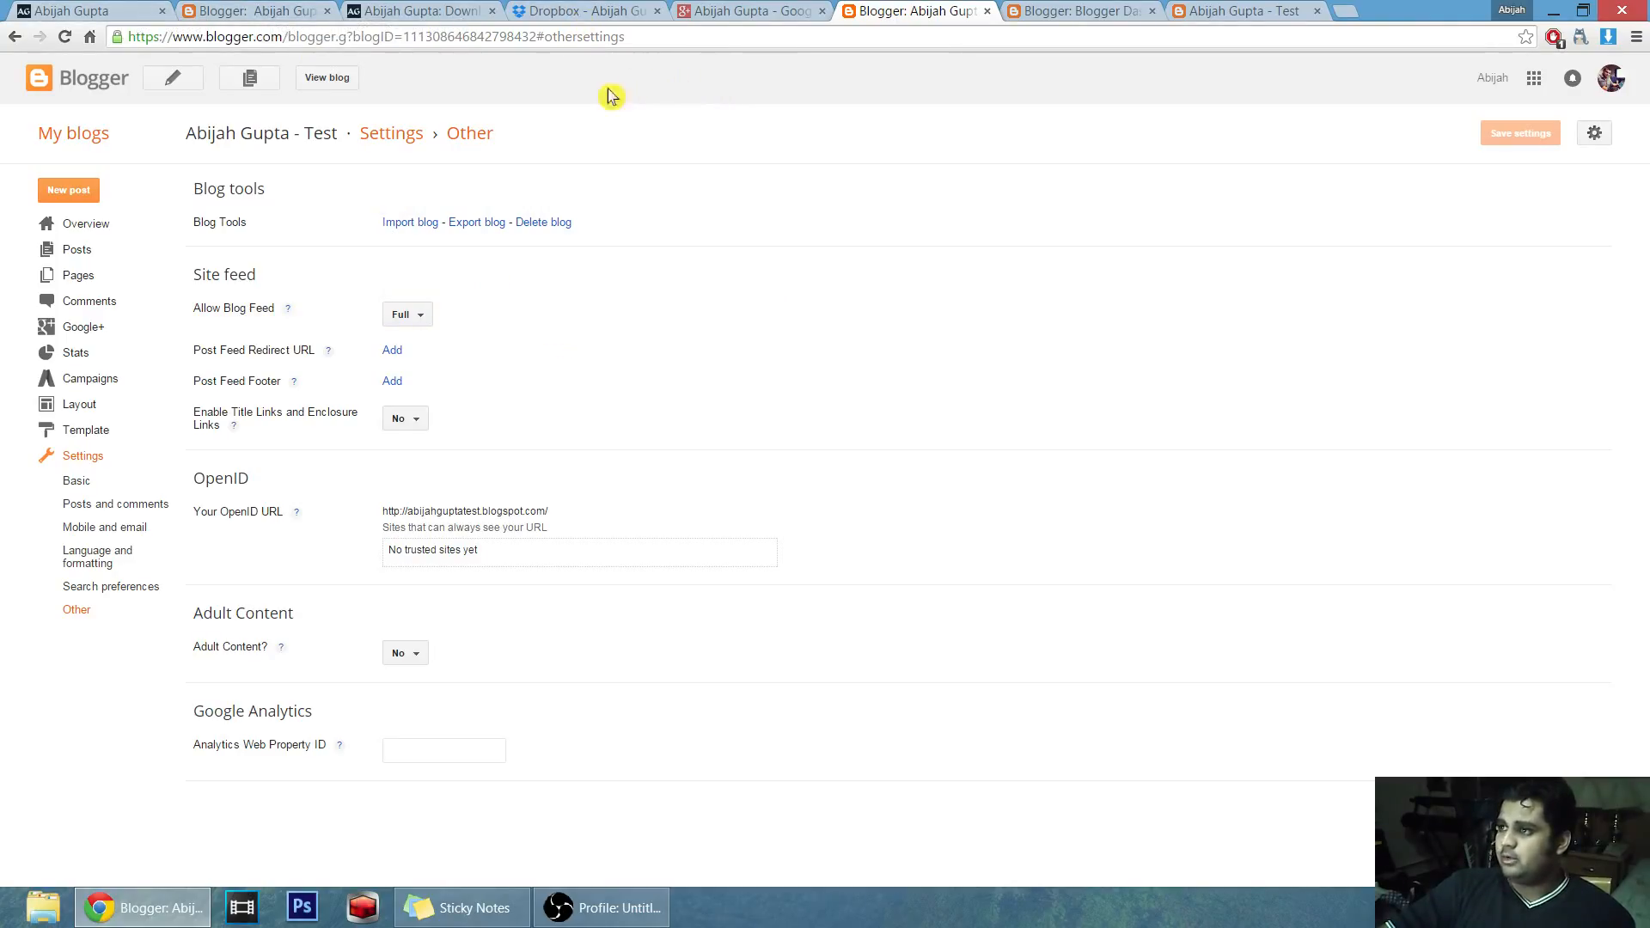
left_click(1079, 10)
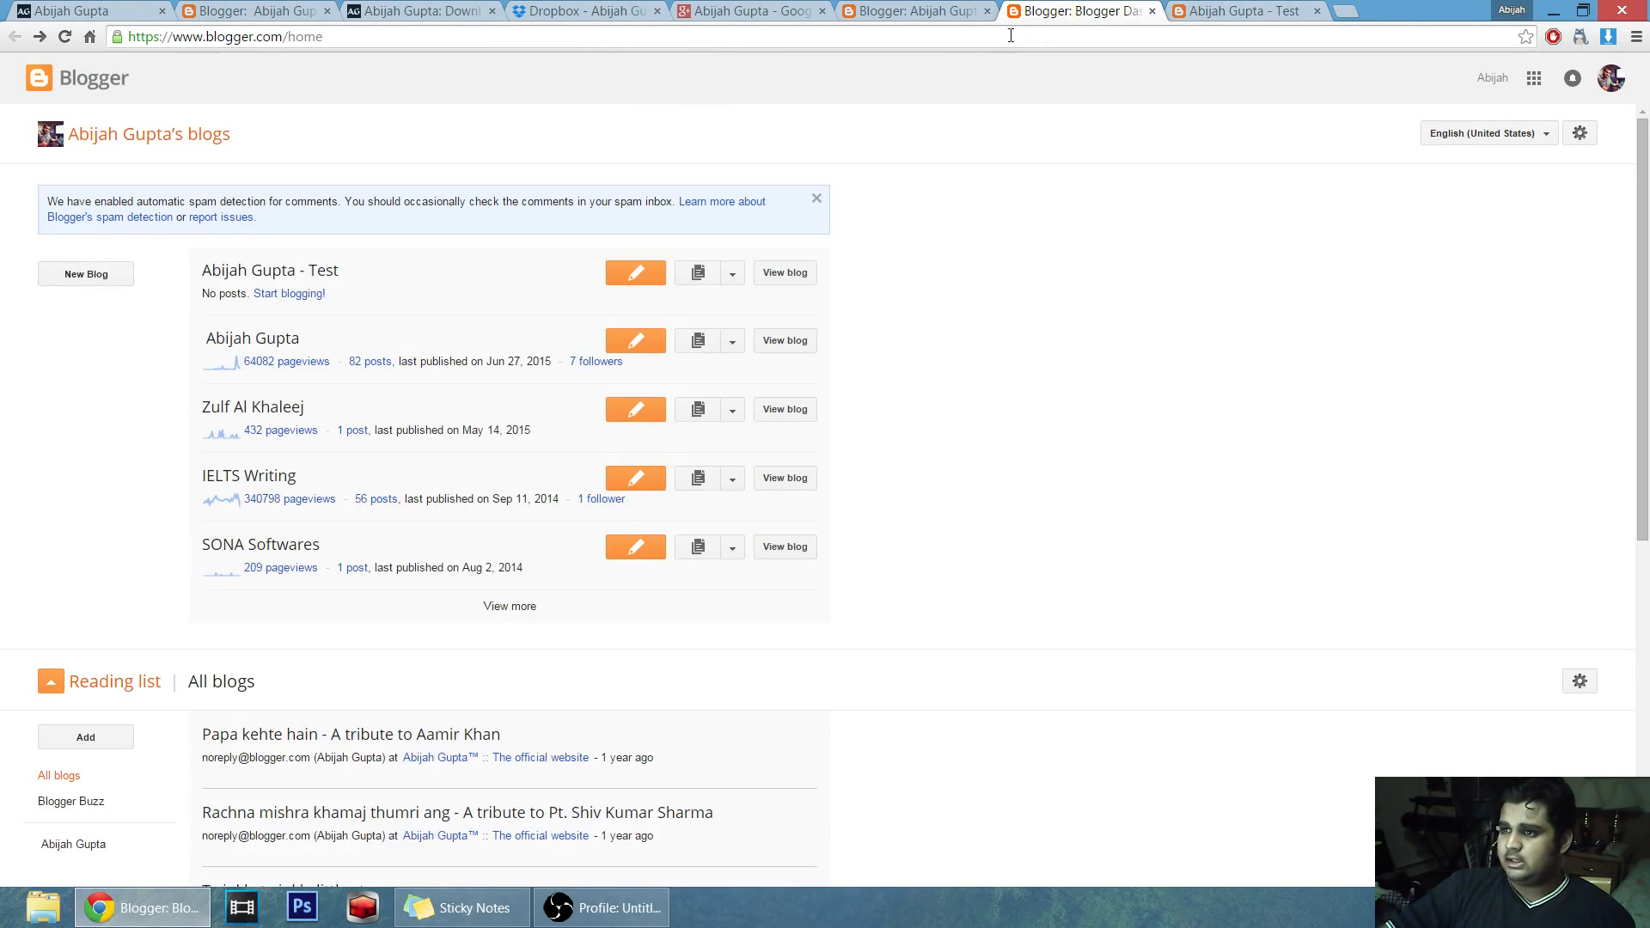
left_click(915, 10)
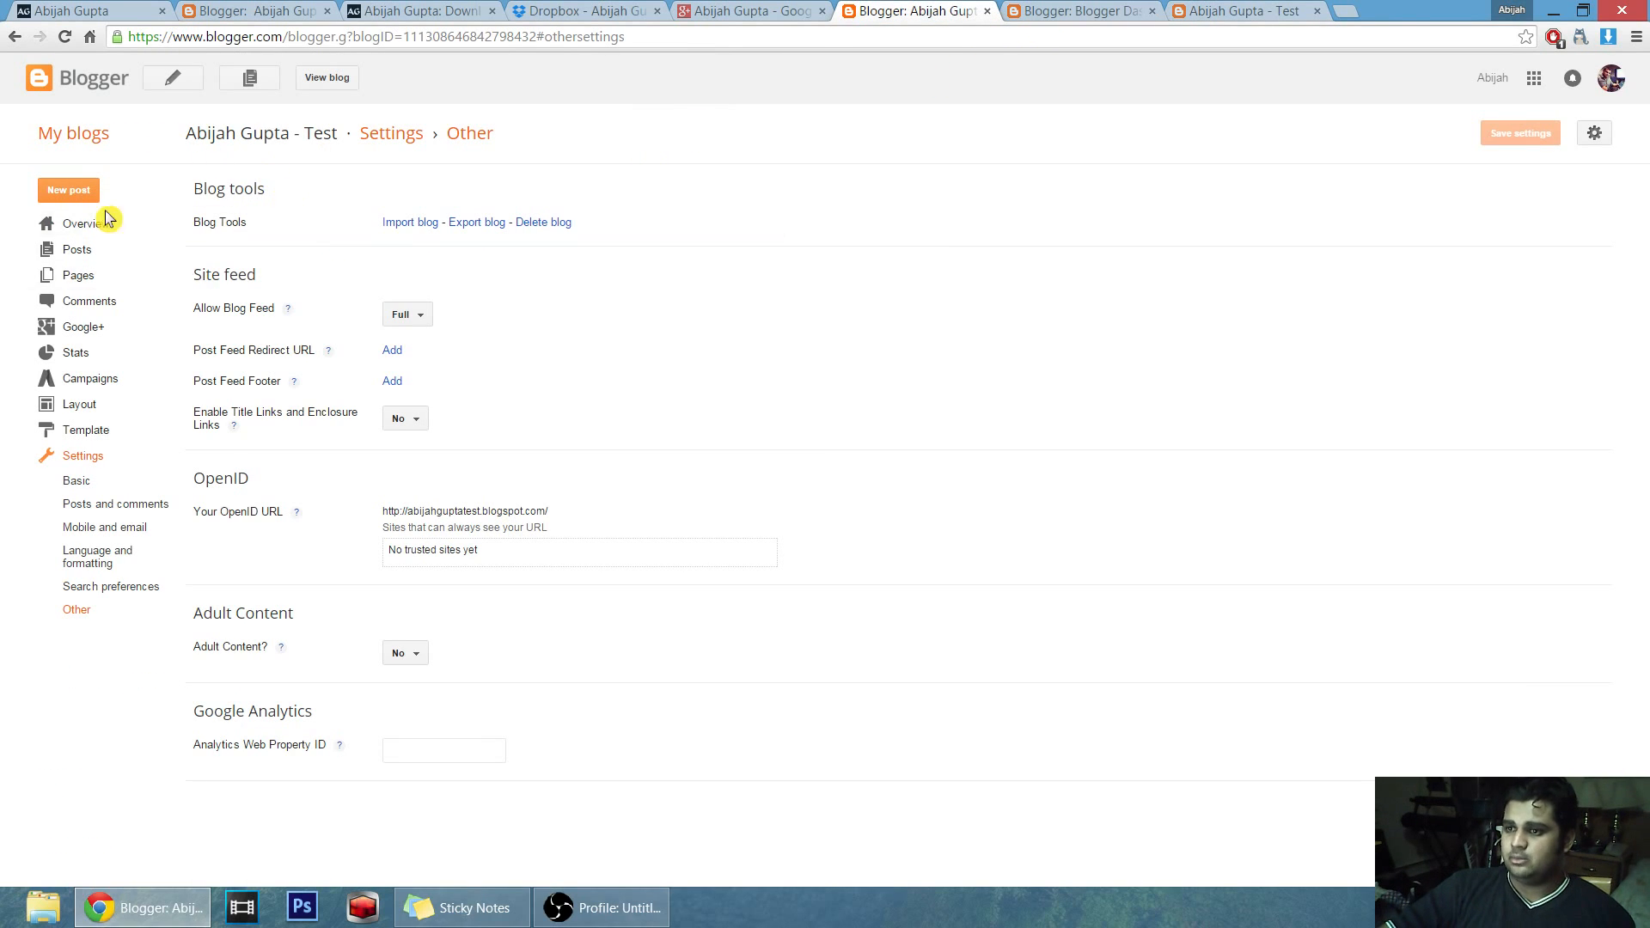
left_click(73, 228)
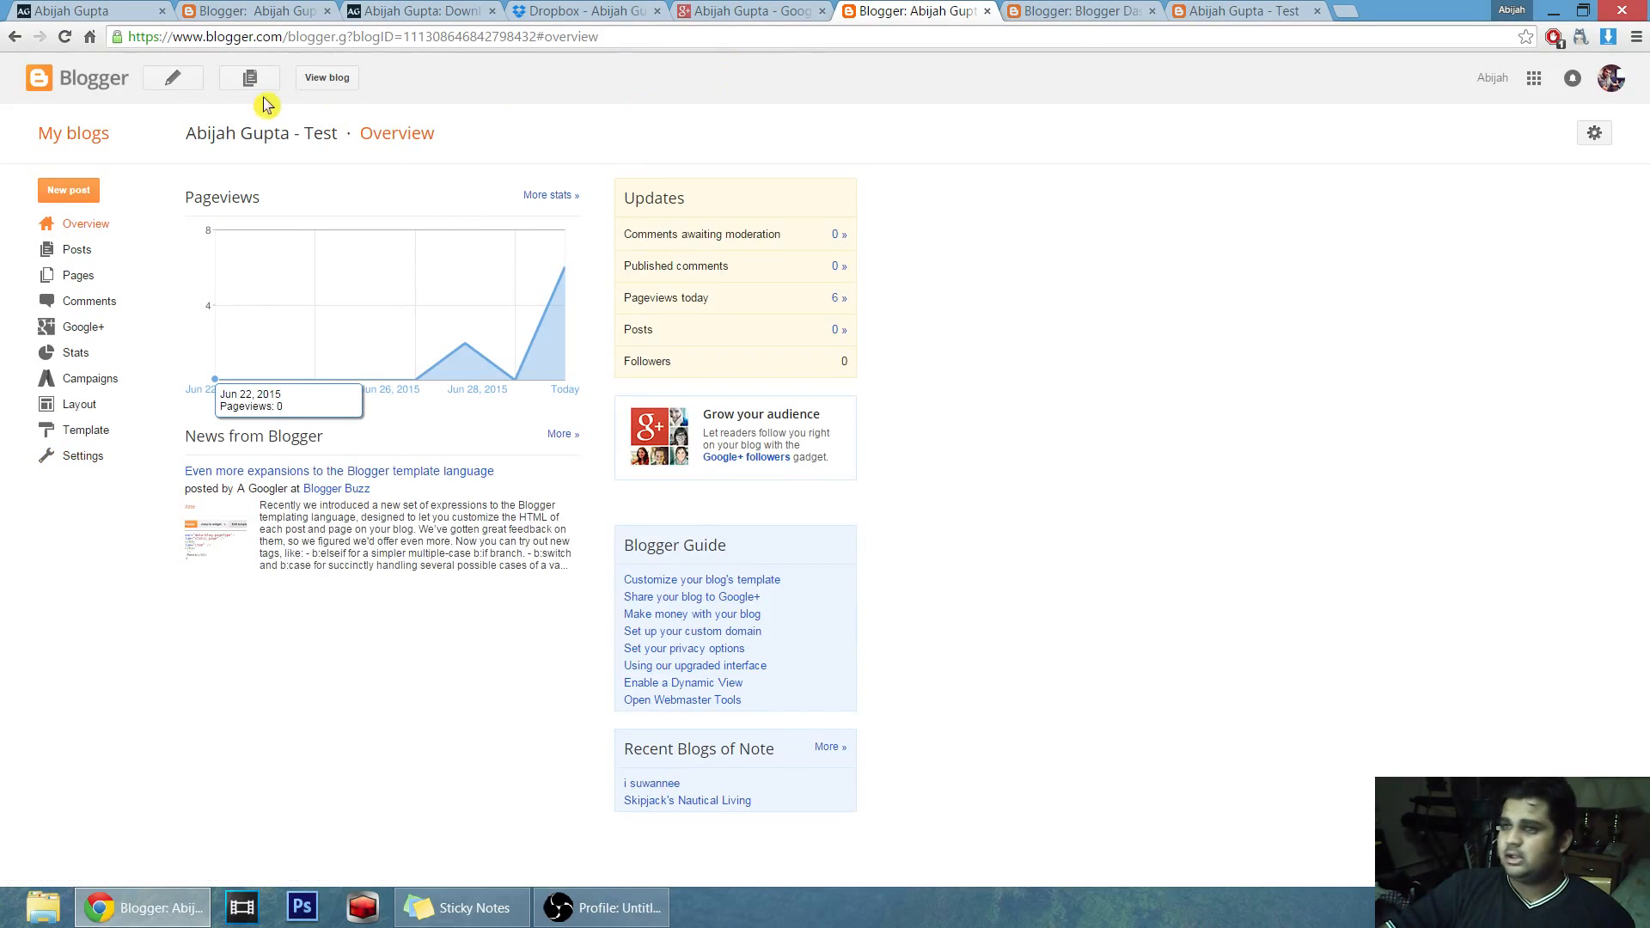
Close the main blog's dashboard, the live Downloads page, the Dropbox music folder and the Google+ page.
left_click(258, 10)
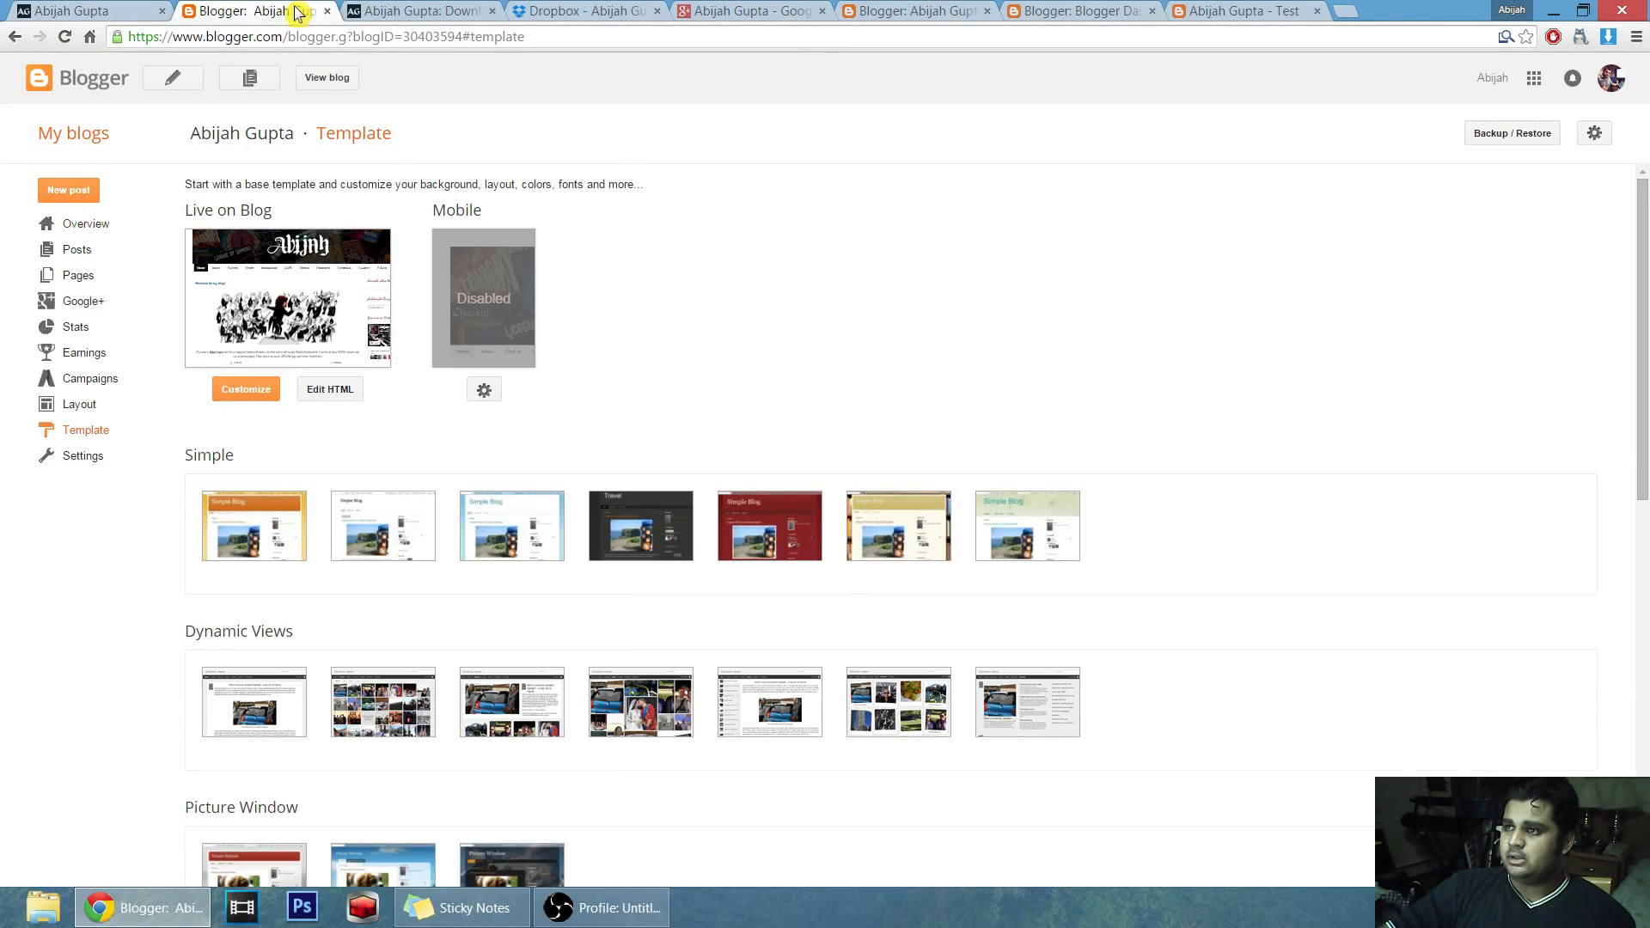
left_click(328, 12)
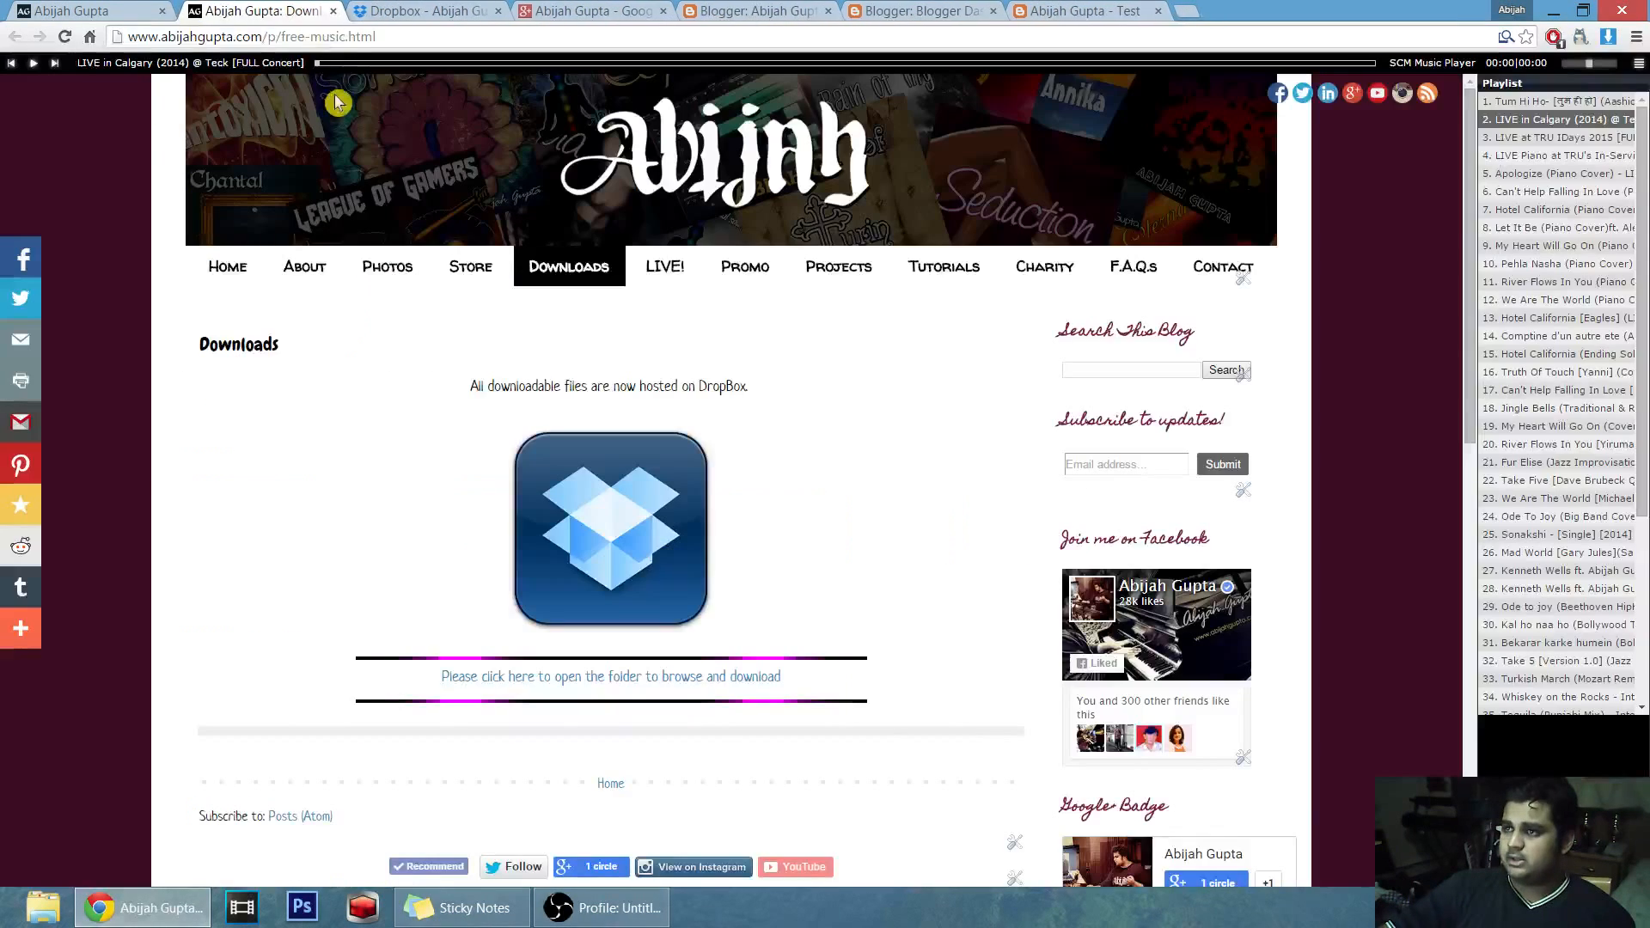
left_click(328, 11)
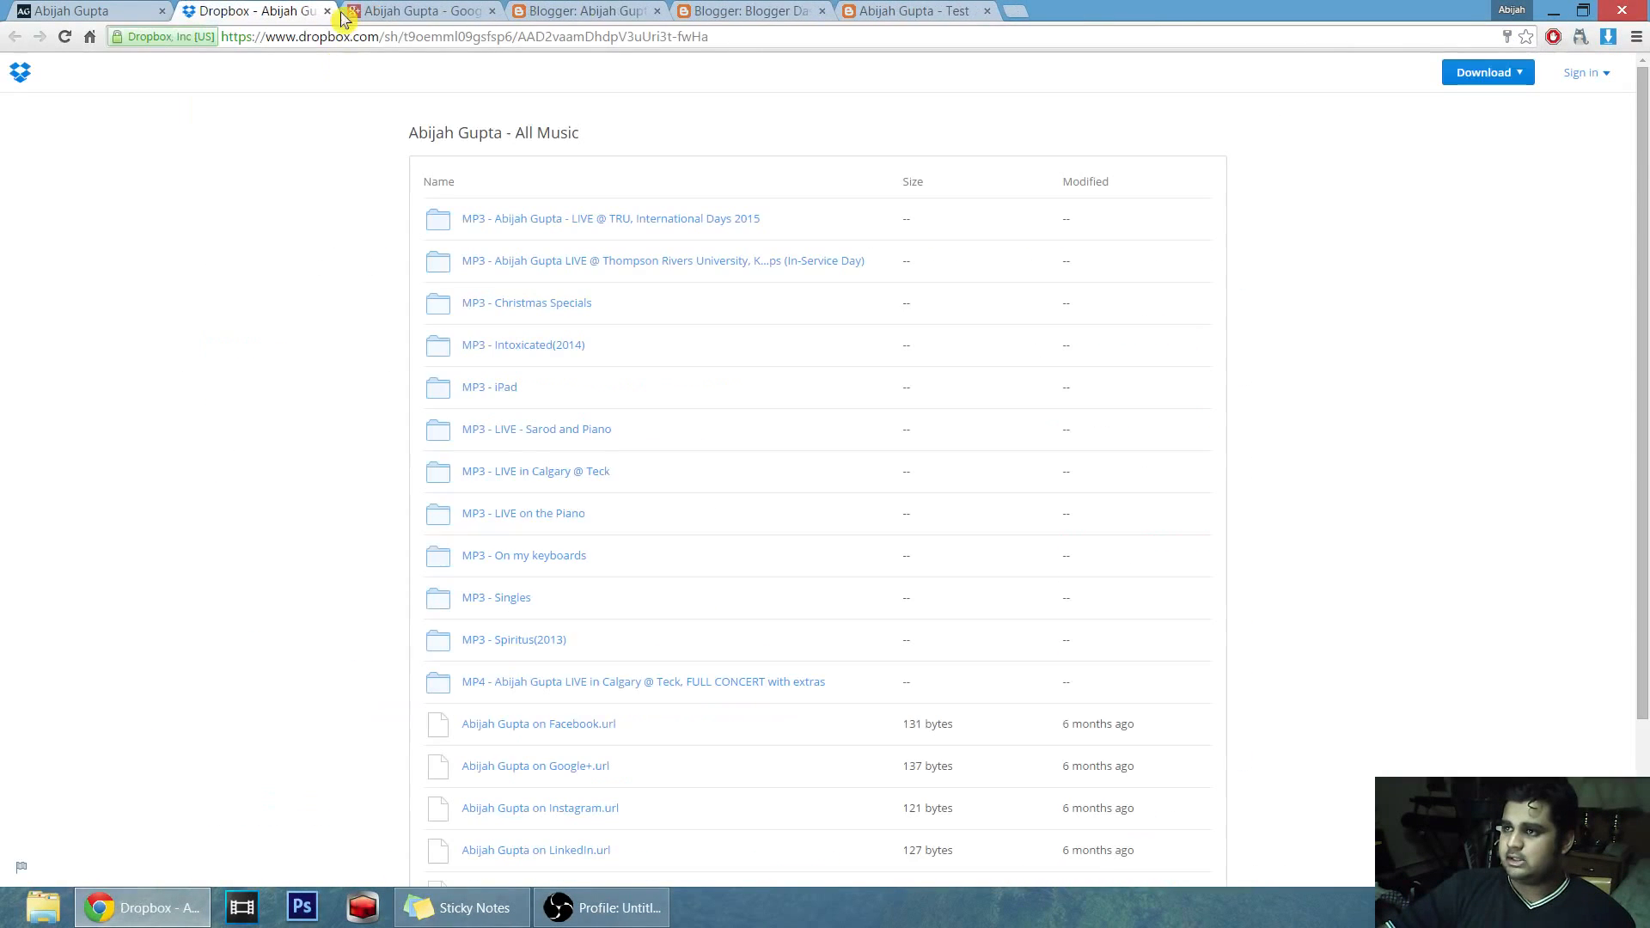
left_click(328, 12)
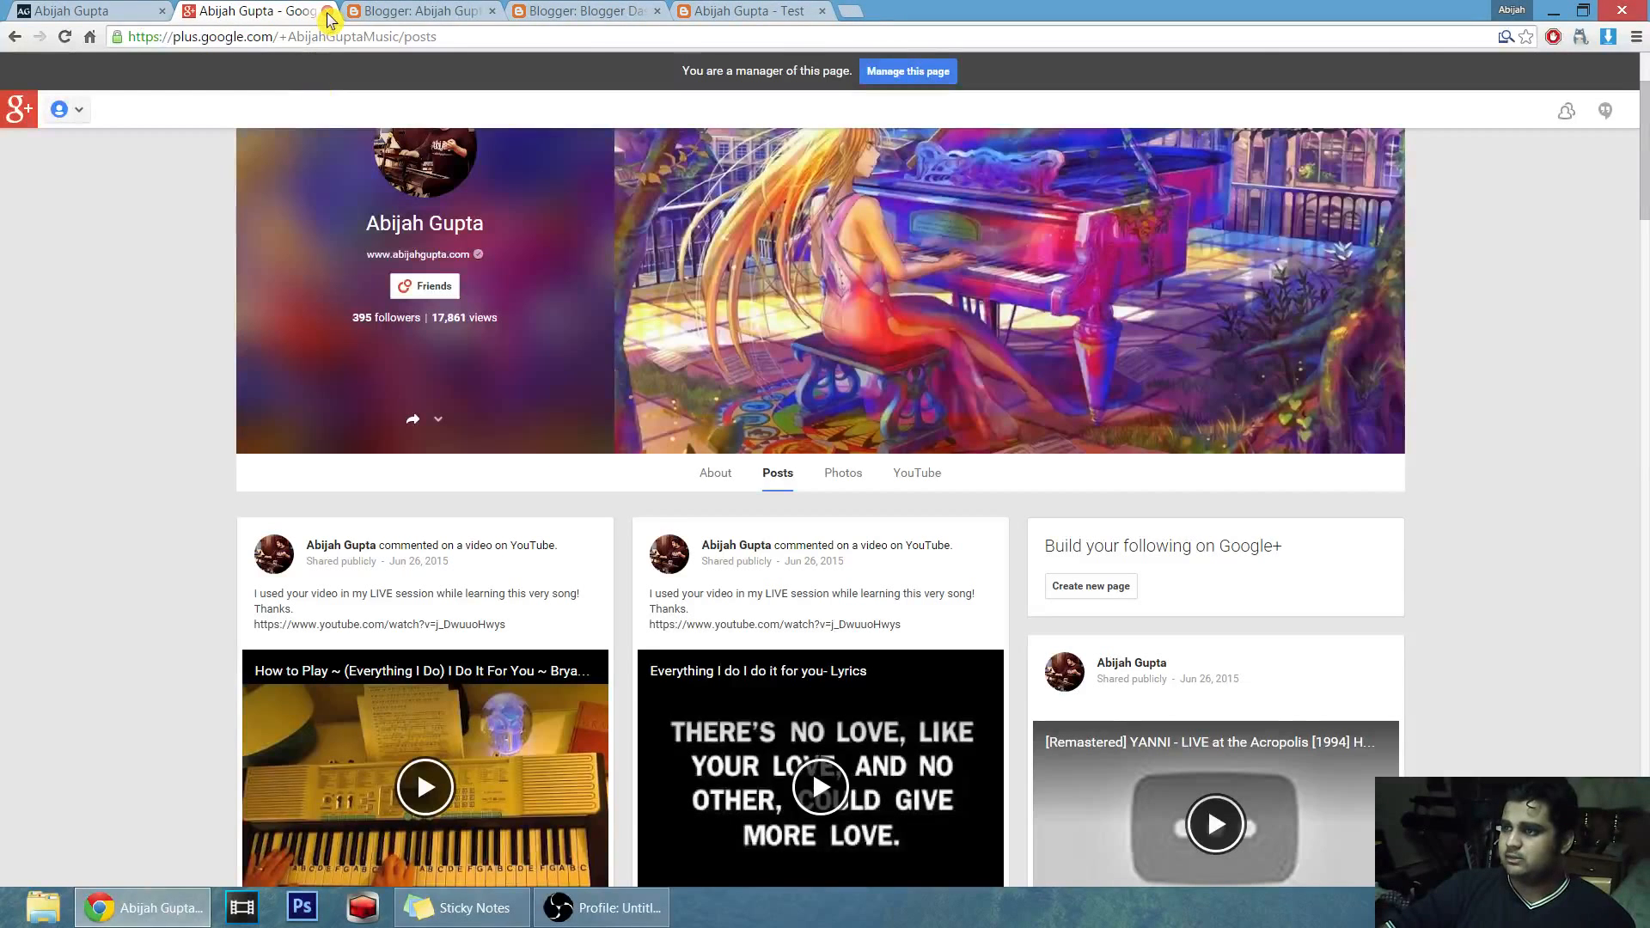
left_click(327, 11)
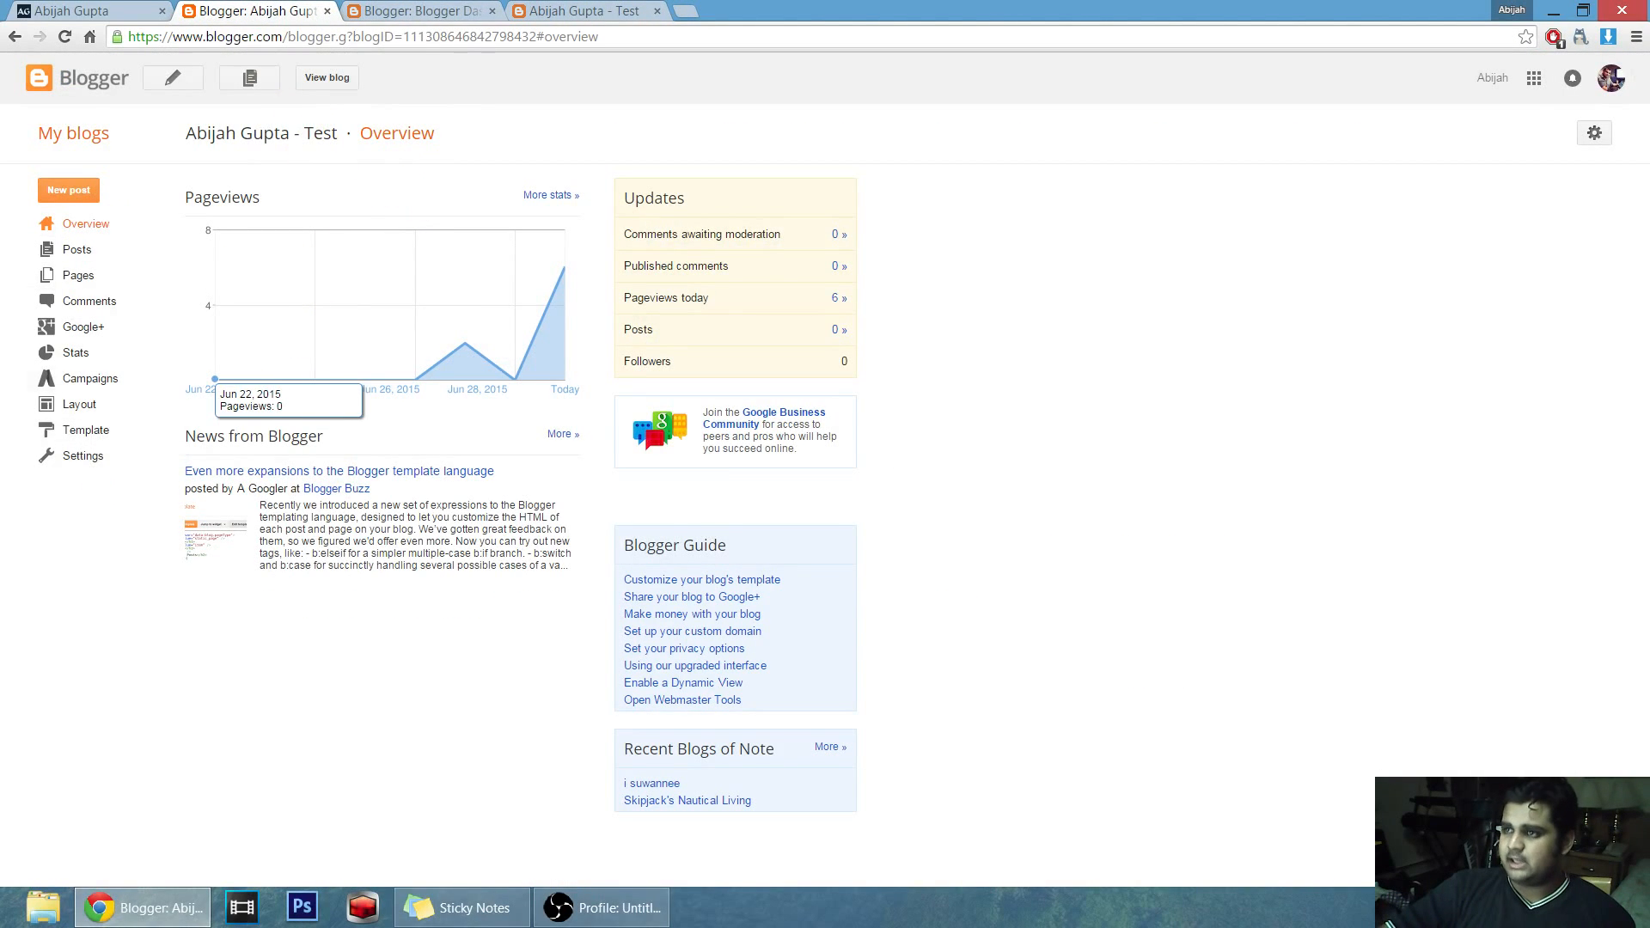
View the live test blog, and return to the list of blogs.
key("ctrl+Tab")
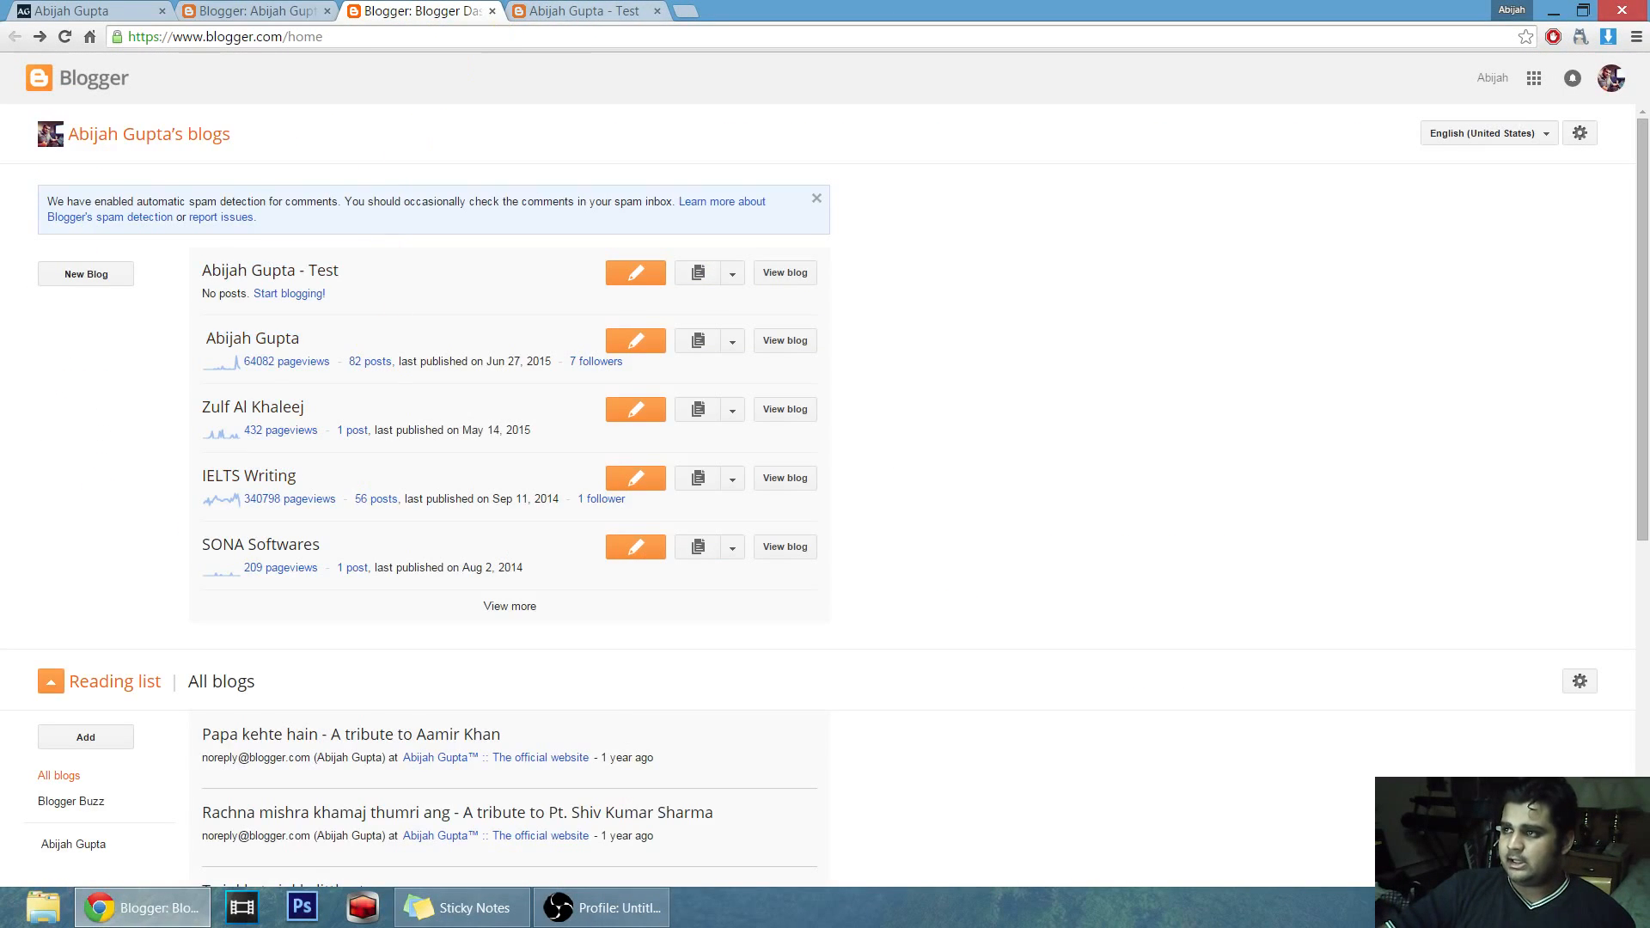
key("ctrl+Tab")
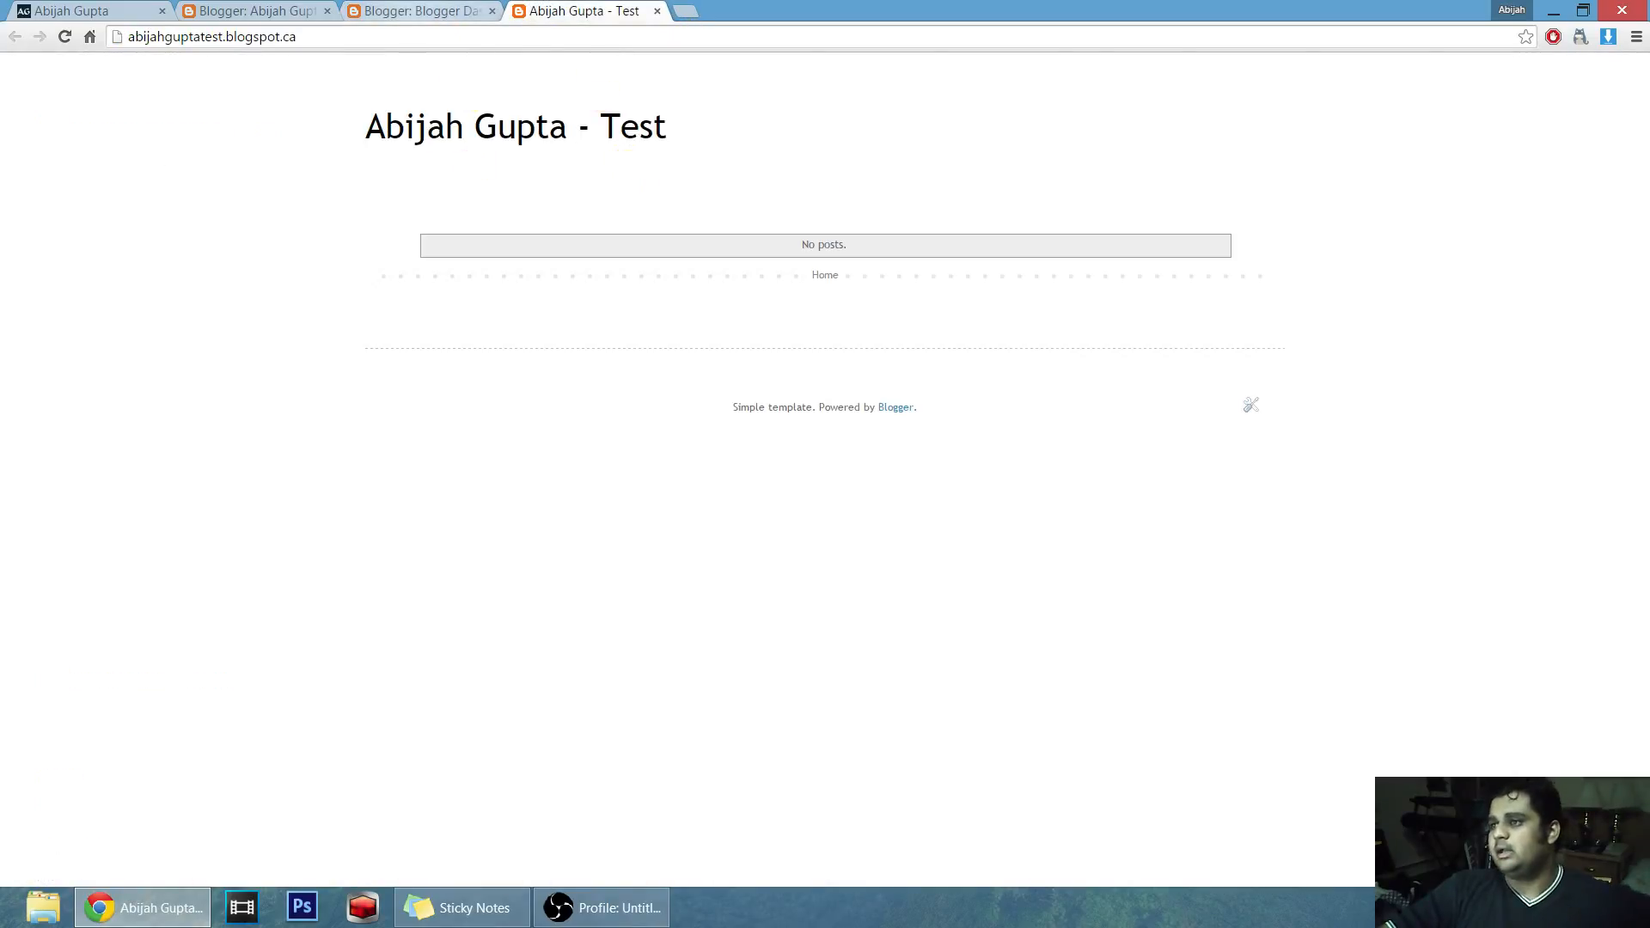
left_click(430, 10)
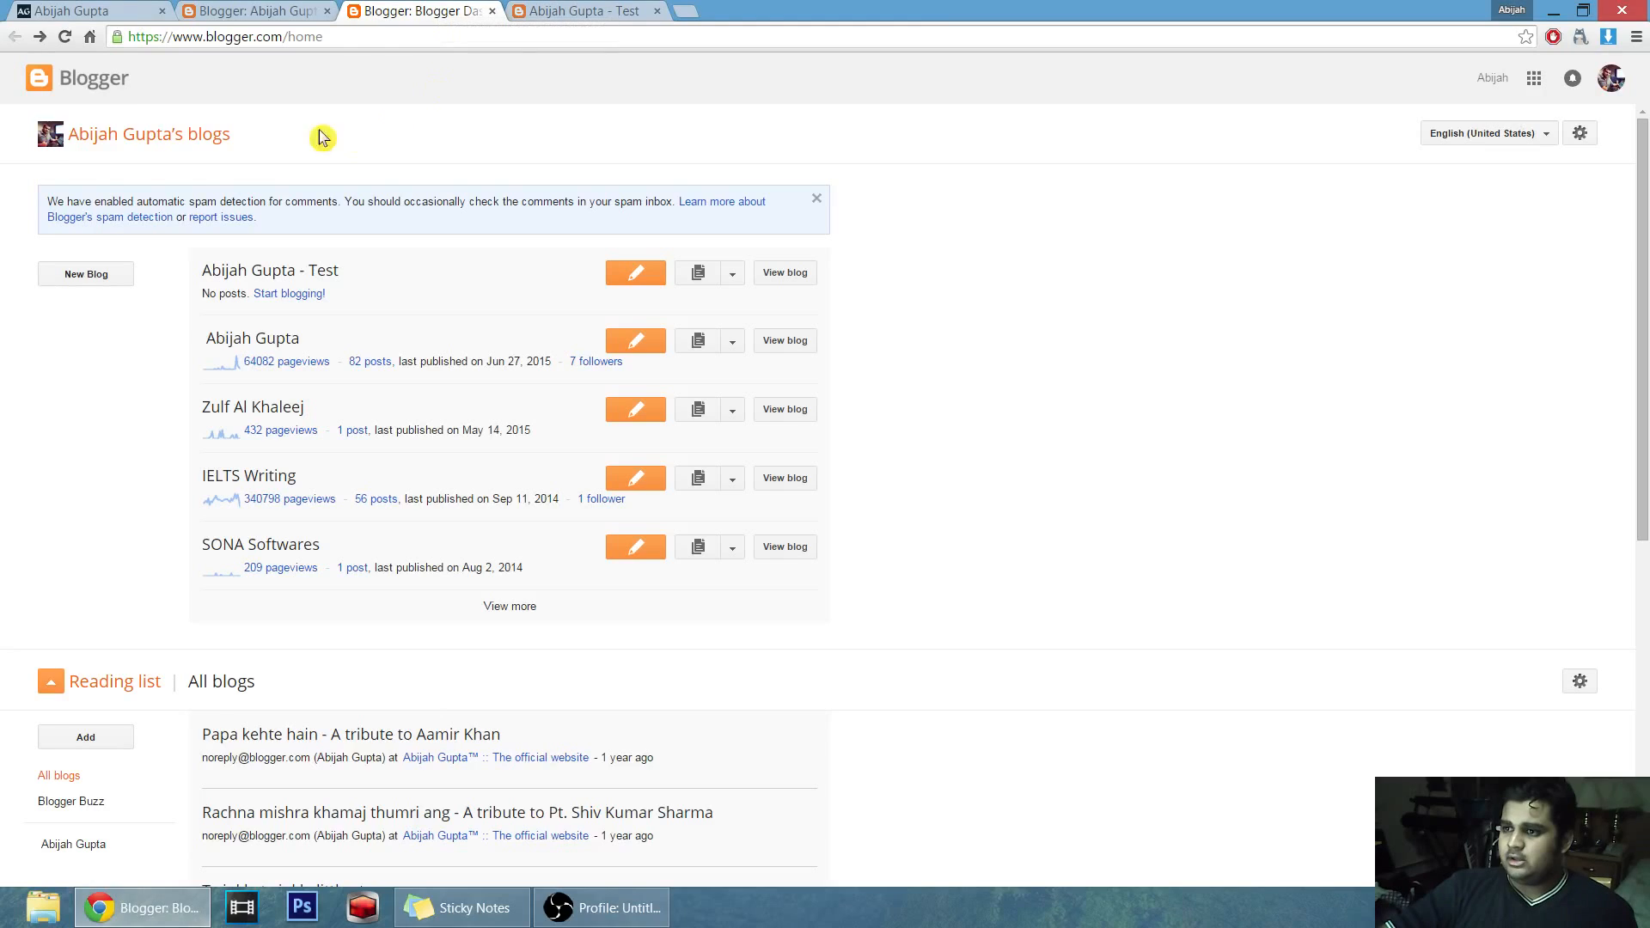
Start creating a new blog from the refreshed blog list and try the owner's full name as its blogspot.com address.
left_click(86, 71)
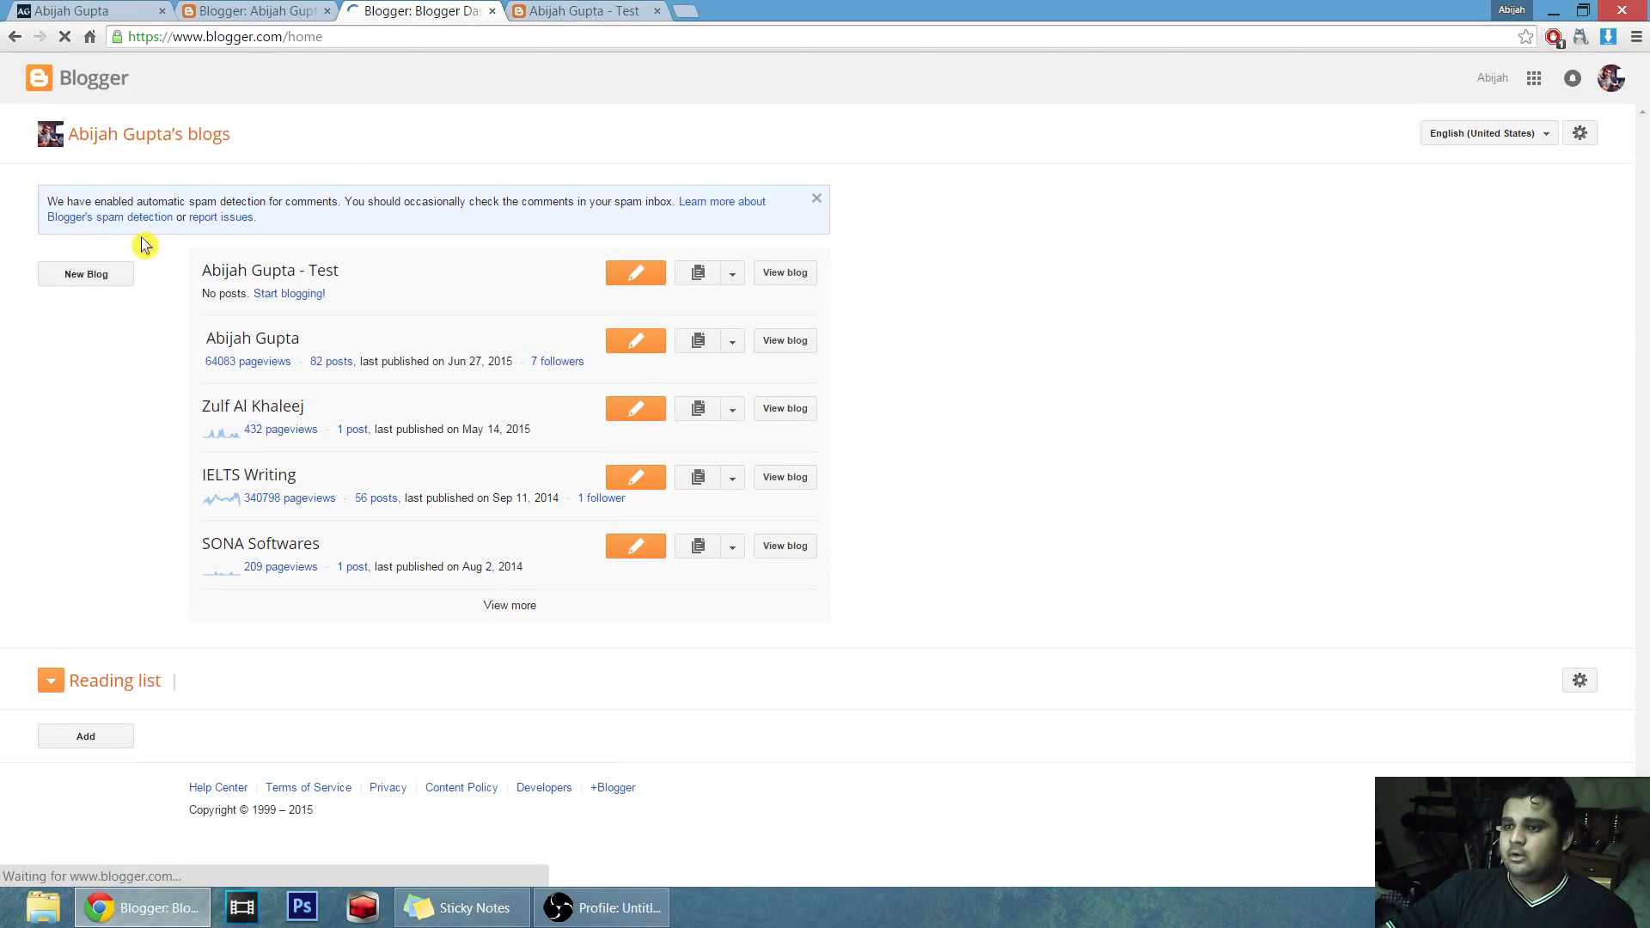
left_click(82, 279)
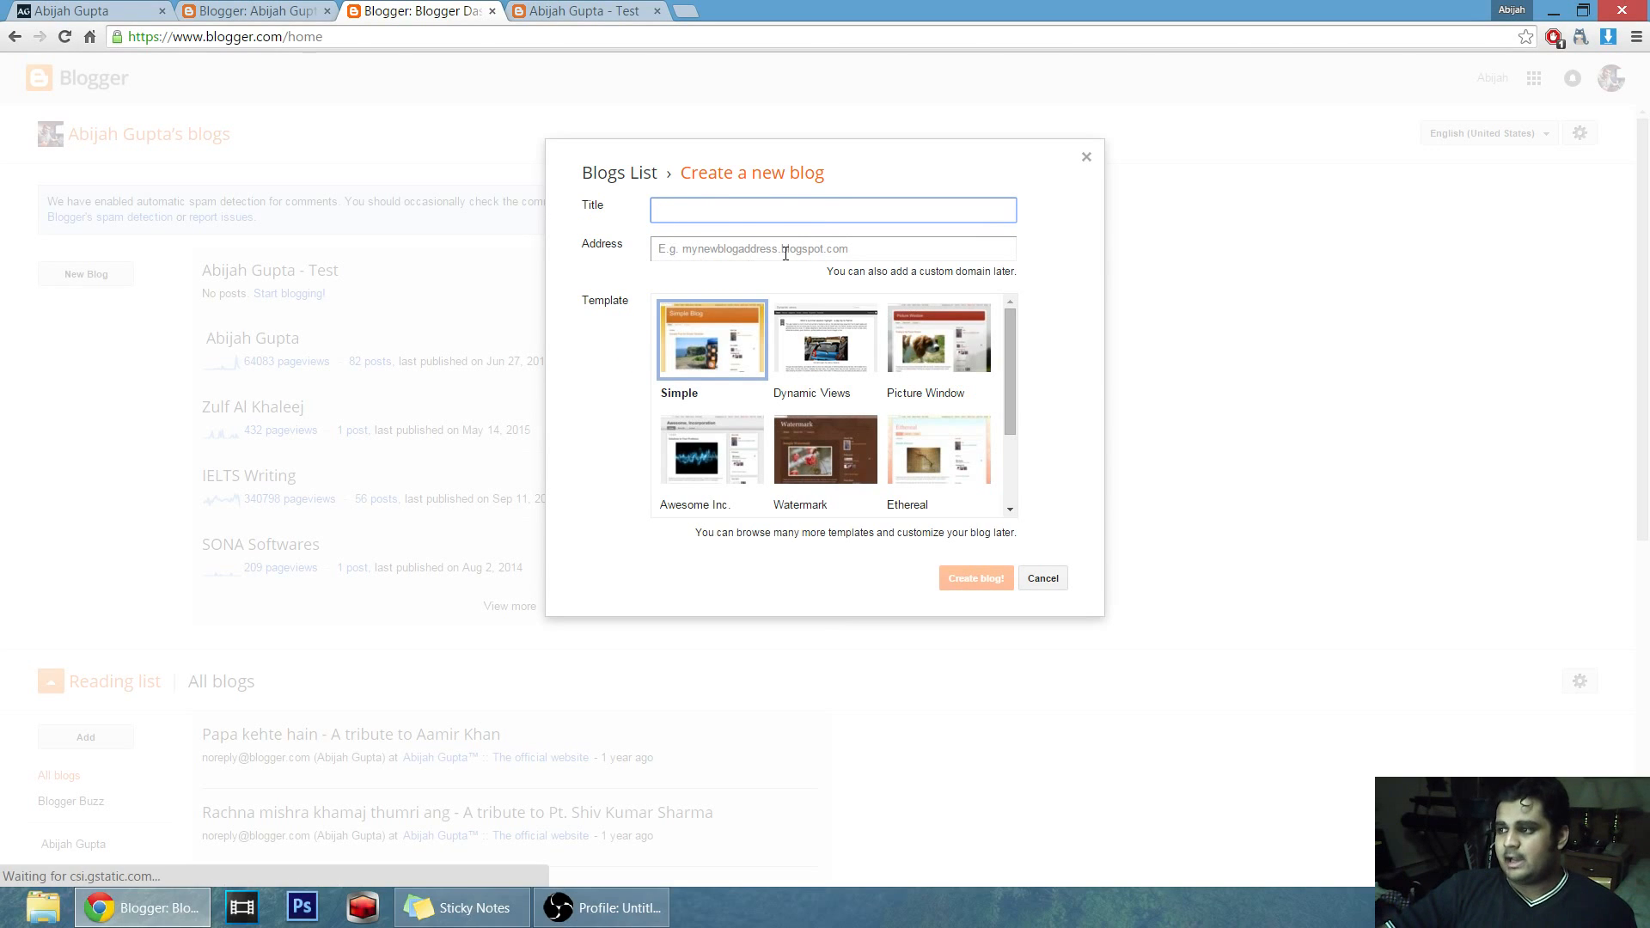
left_click(702, 251)
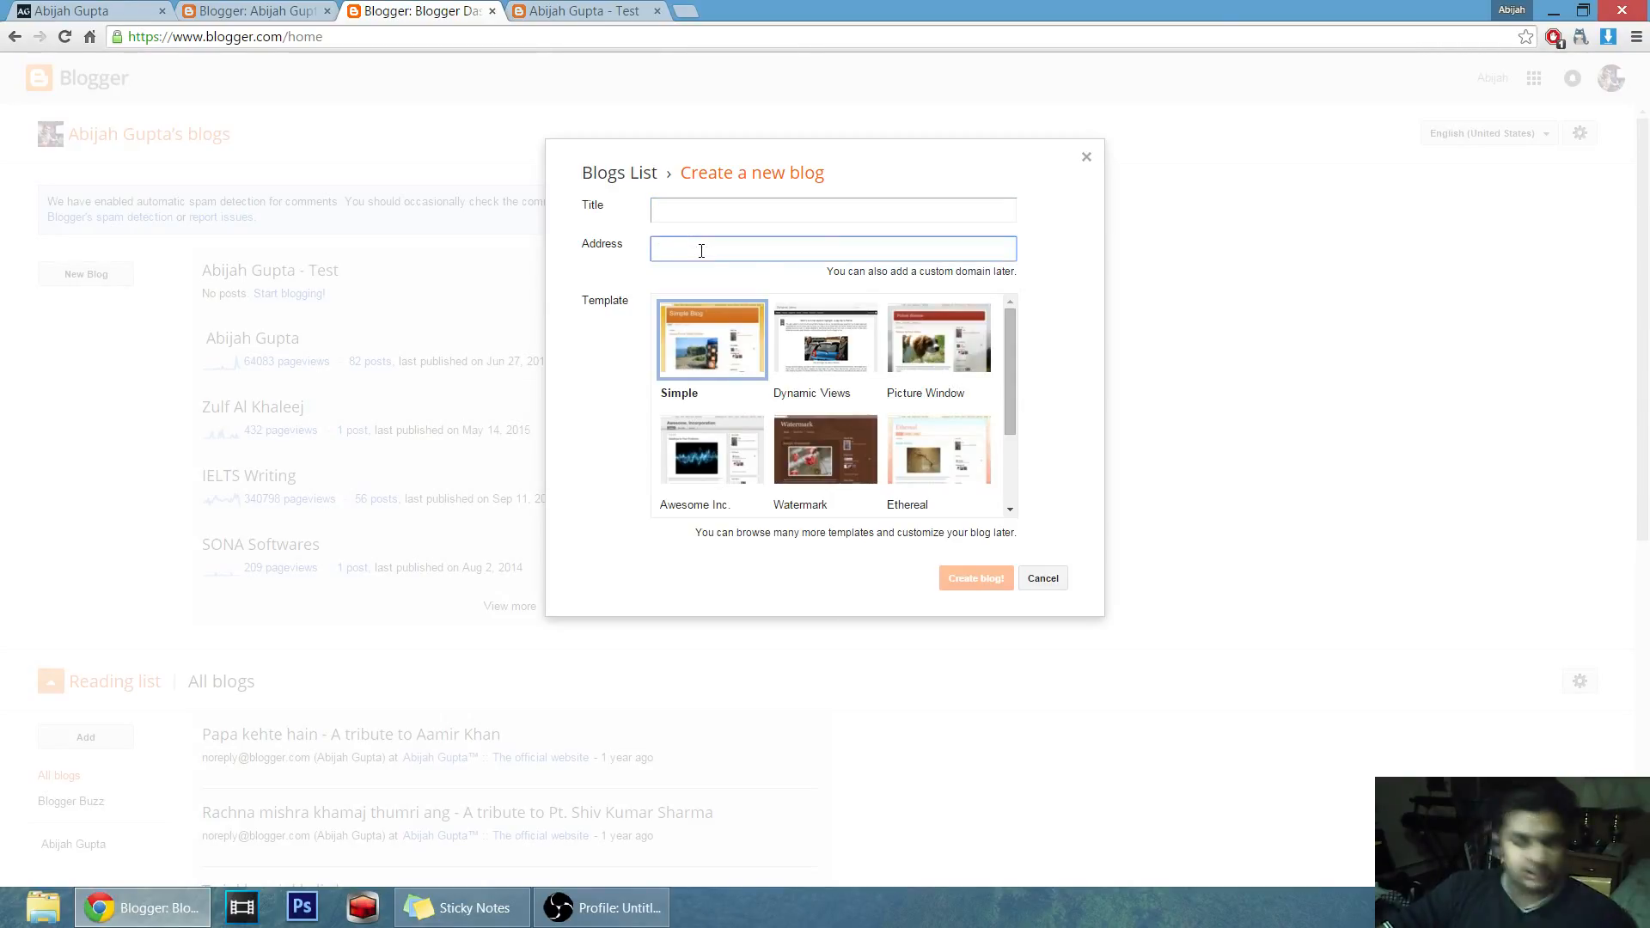
type("abijah")
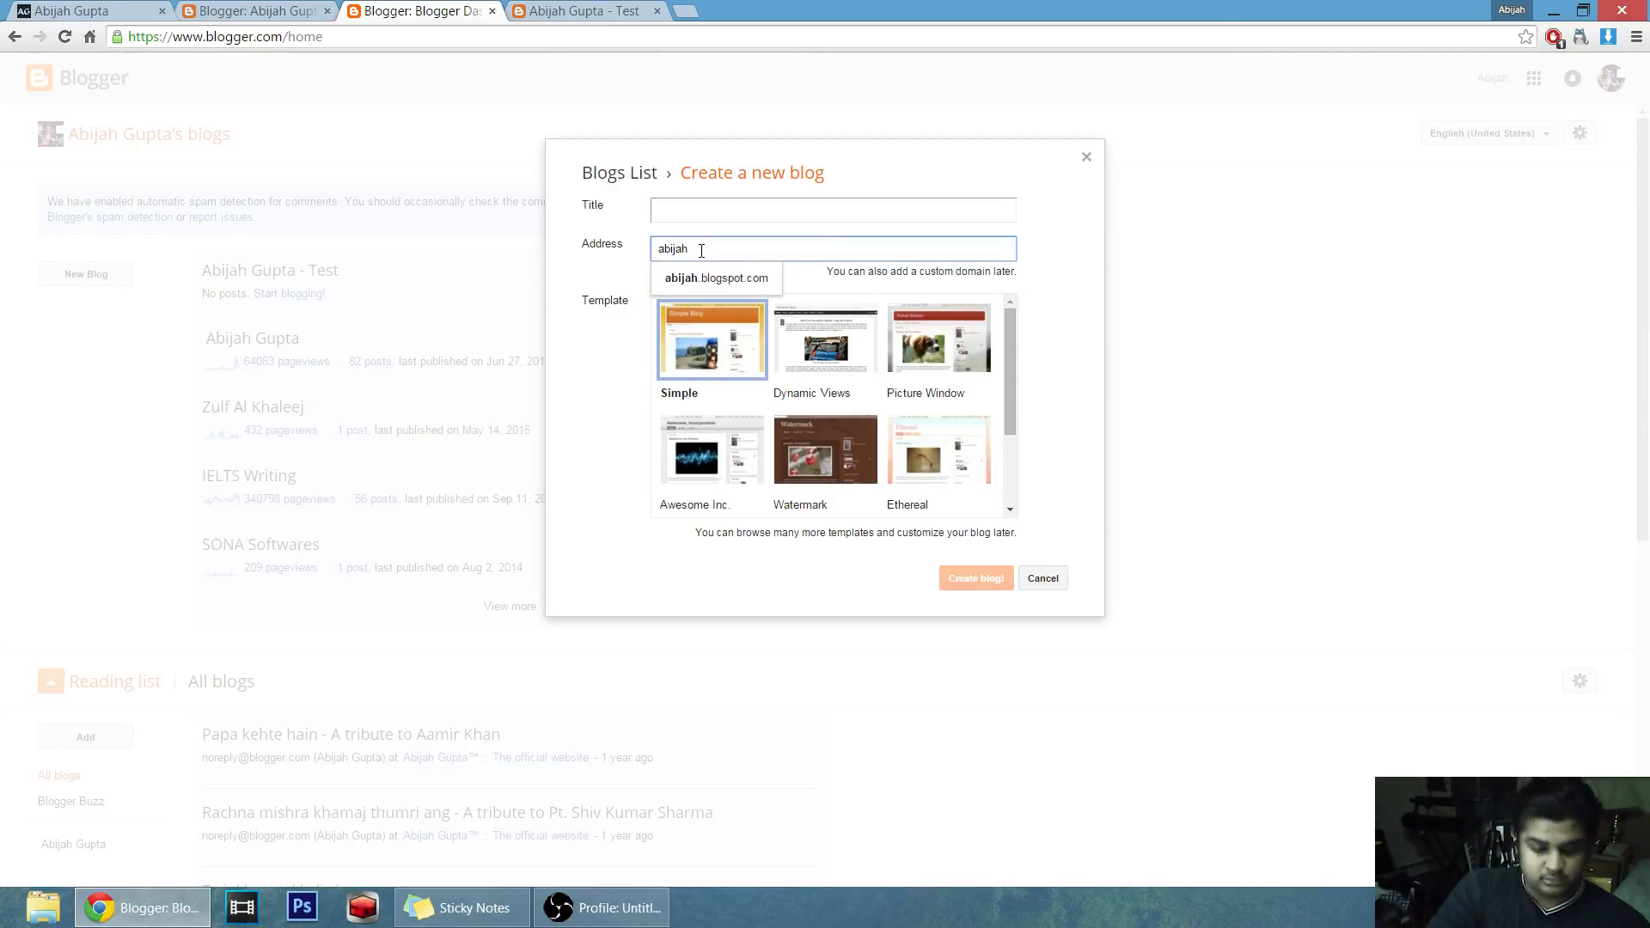
type("gupta")
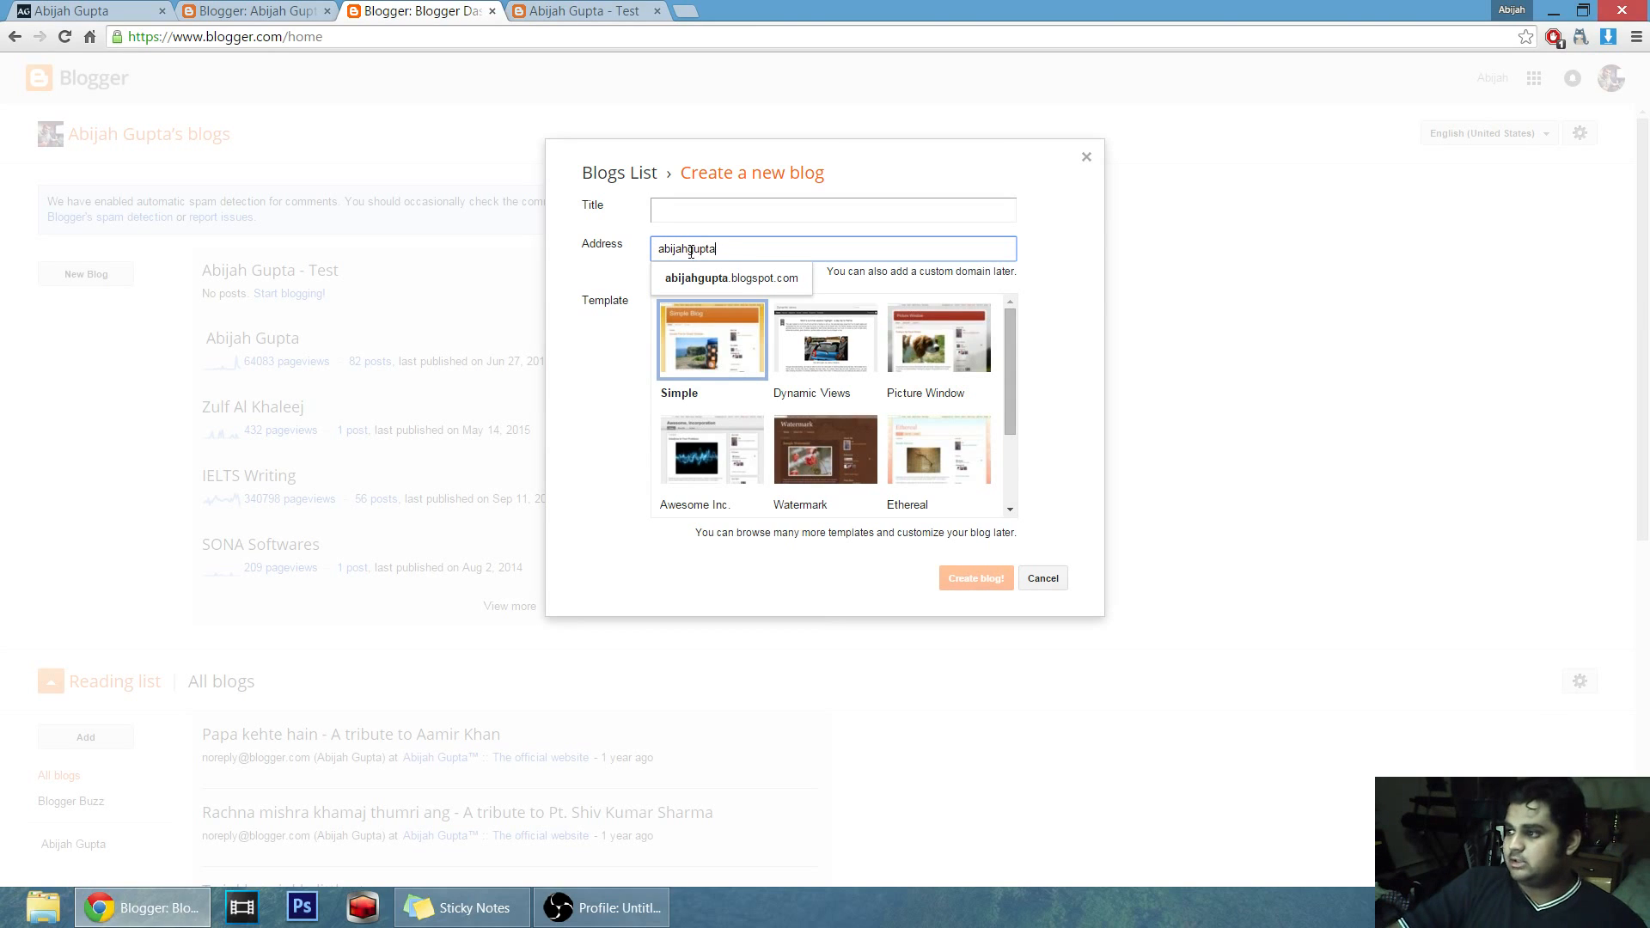
left_click(741, 280)
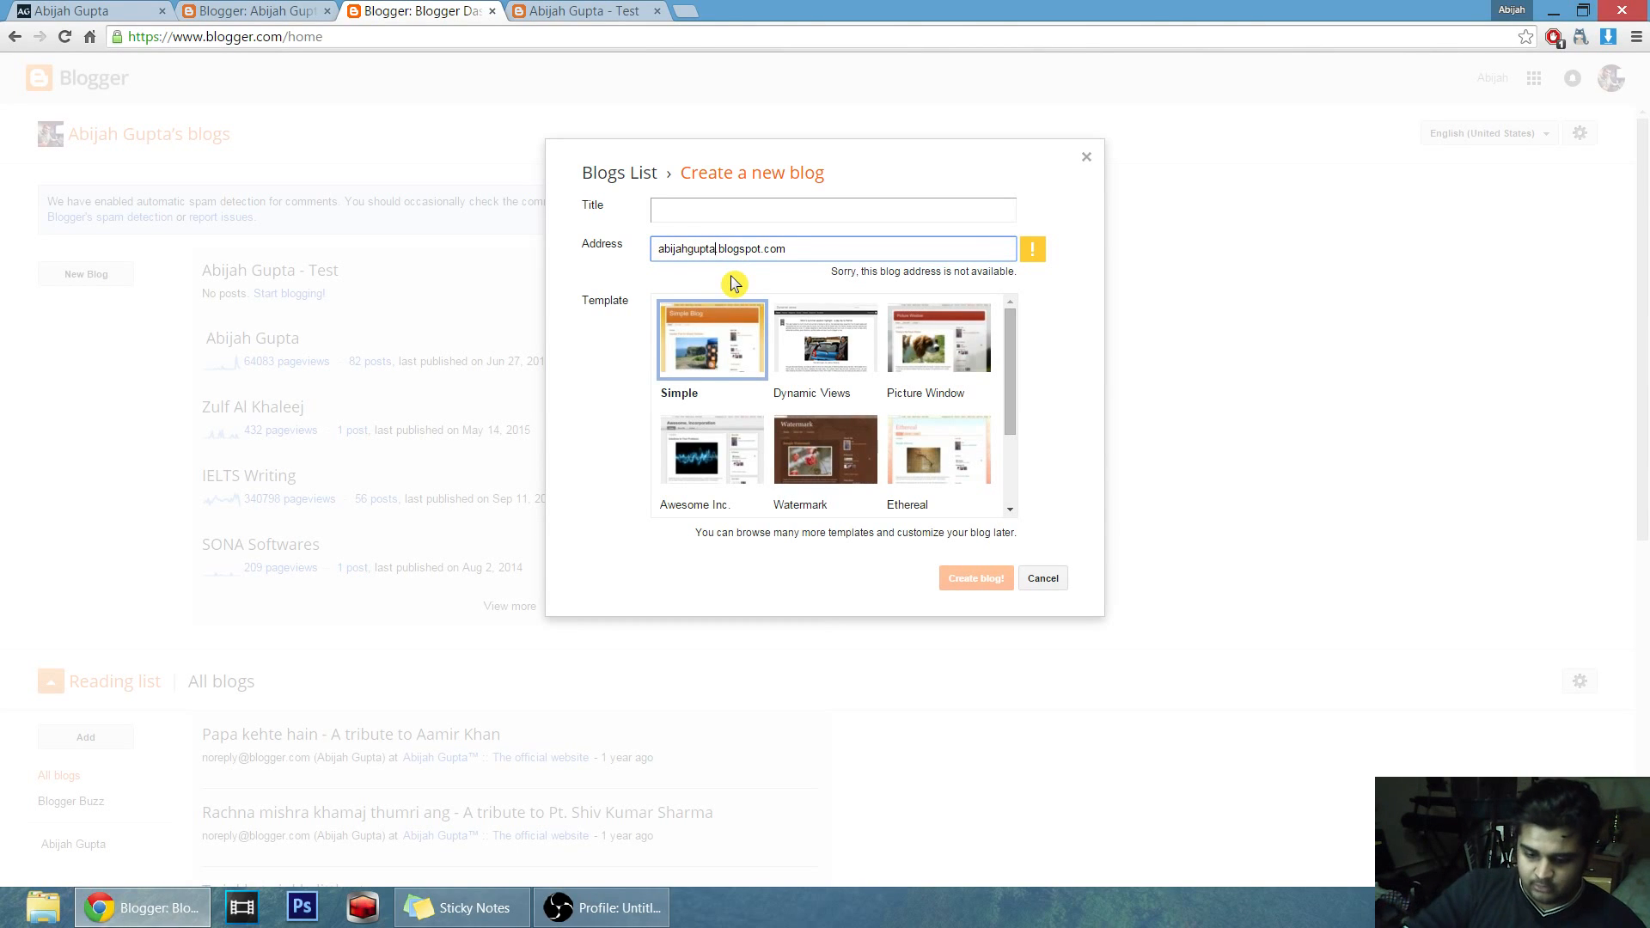
Try the new blog's address with 456789 appended to the owner's name, and cancel the blog creation.
type("456789")
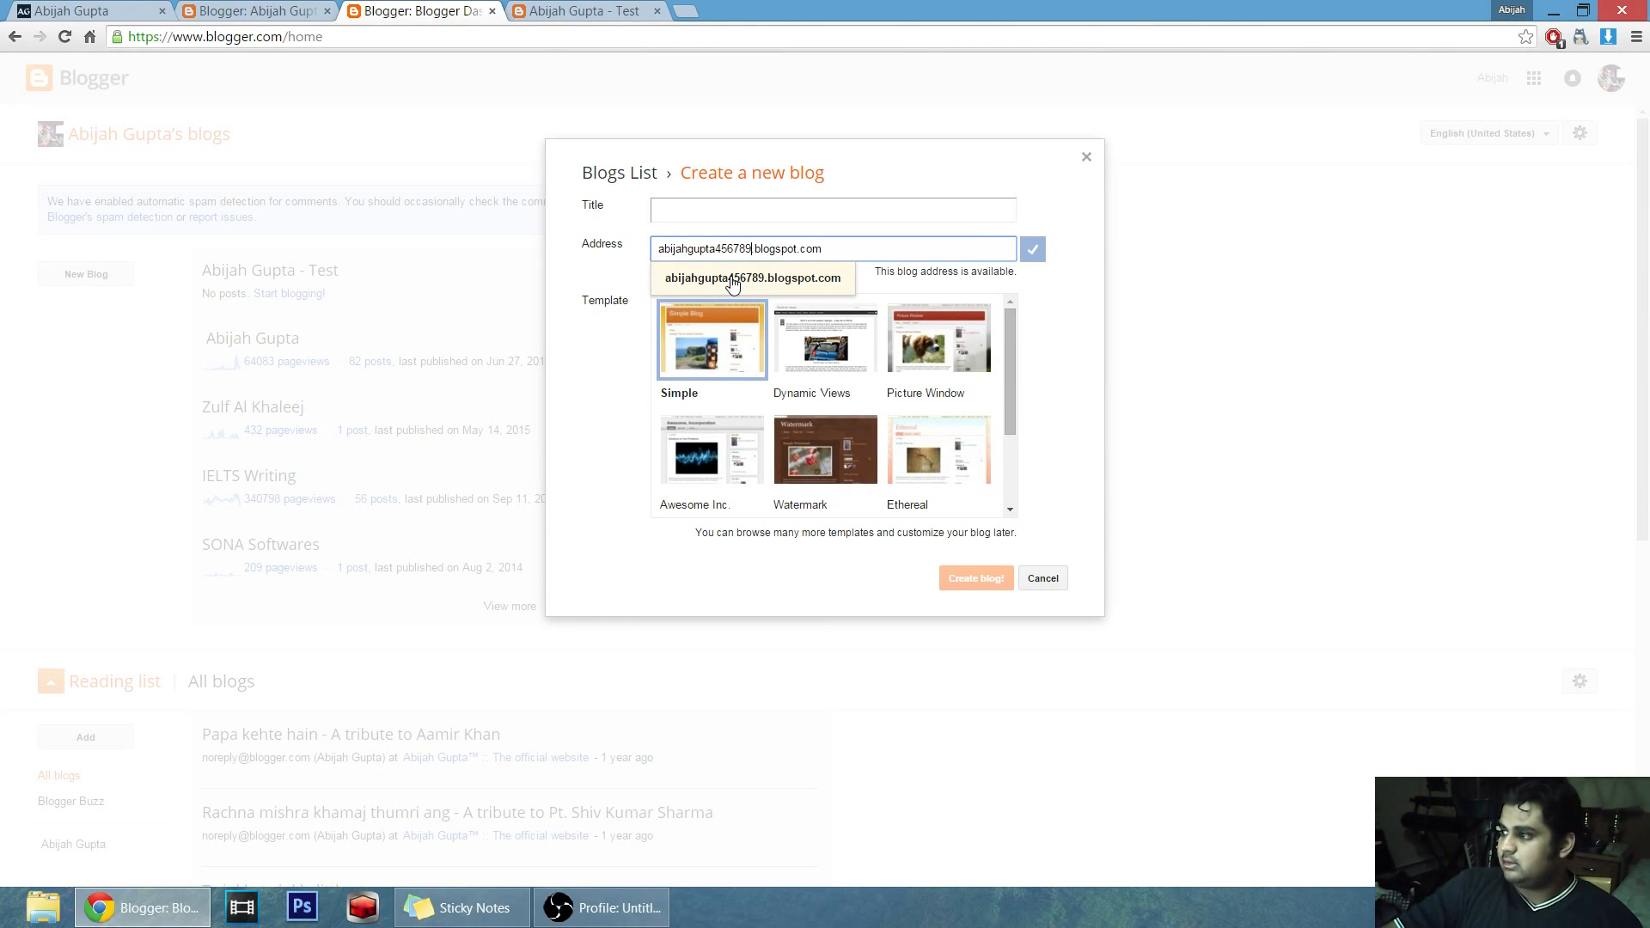
left_click(732, 279)
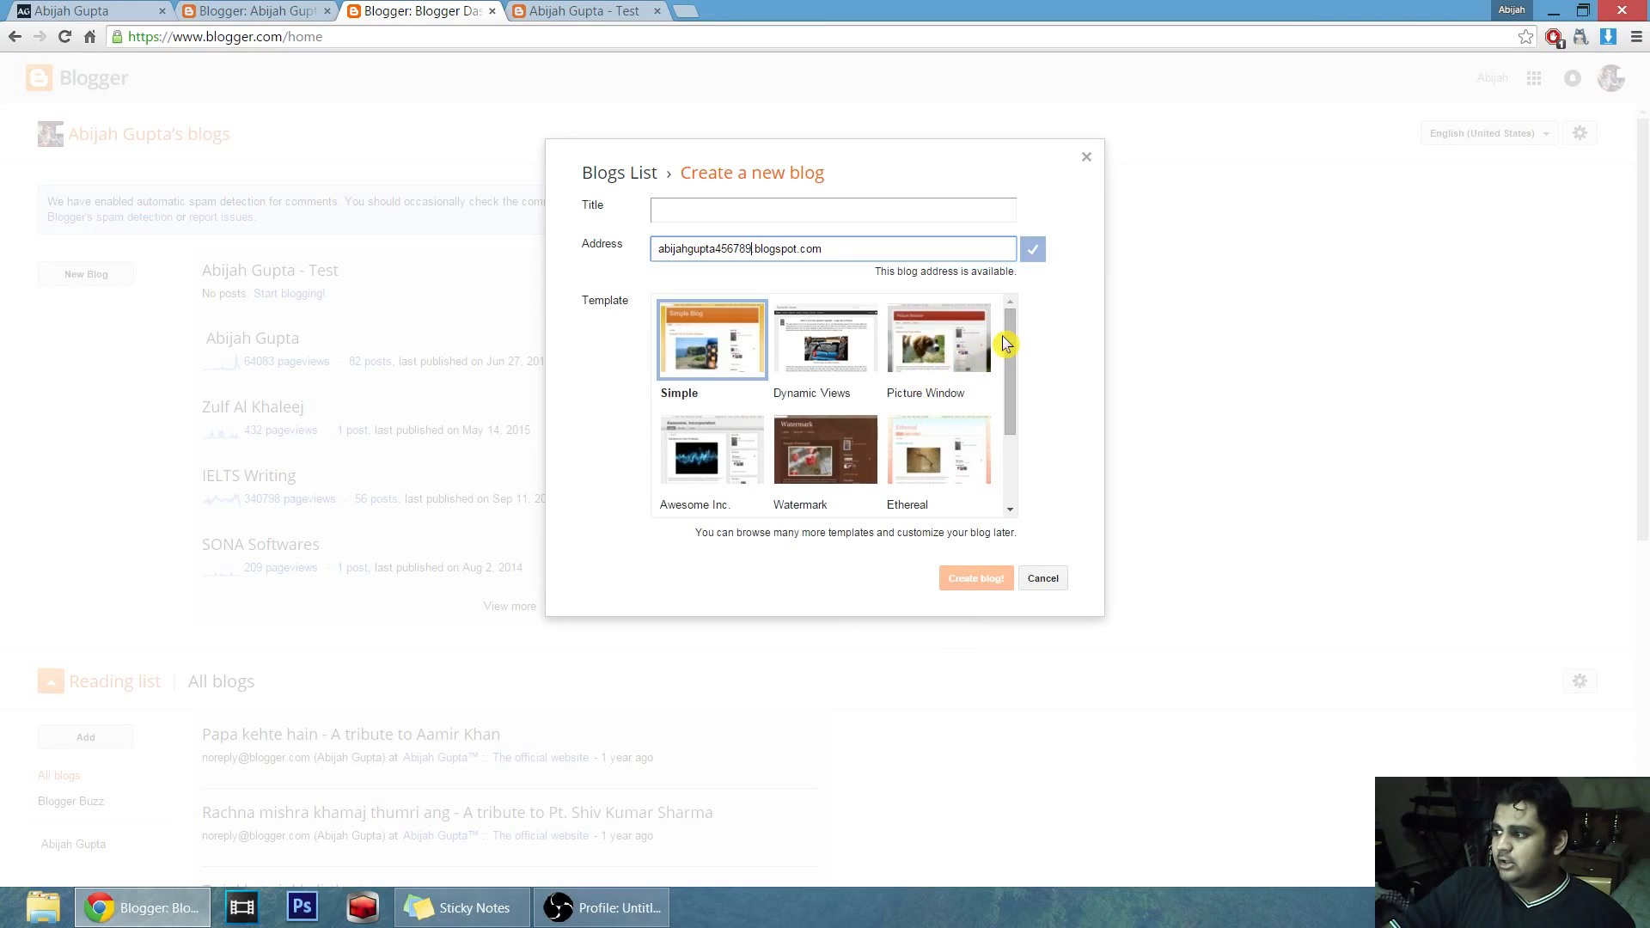
mouse_move(1014, 339)
left_mouse_down()
mouse_move(1013, 435)
mouse_move(1021, 321)
left_mouse_up()
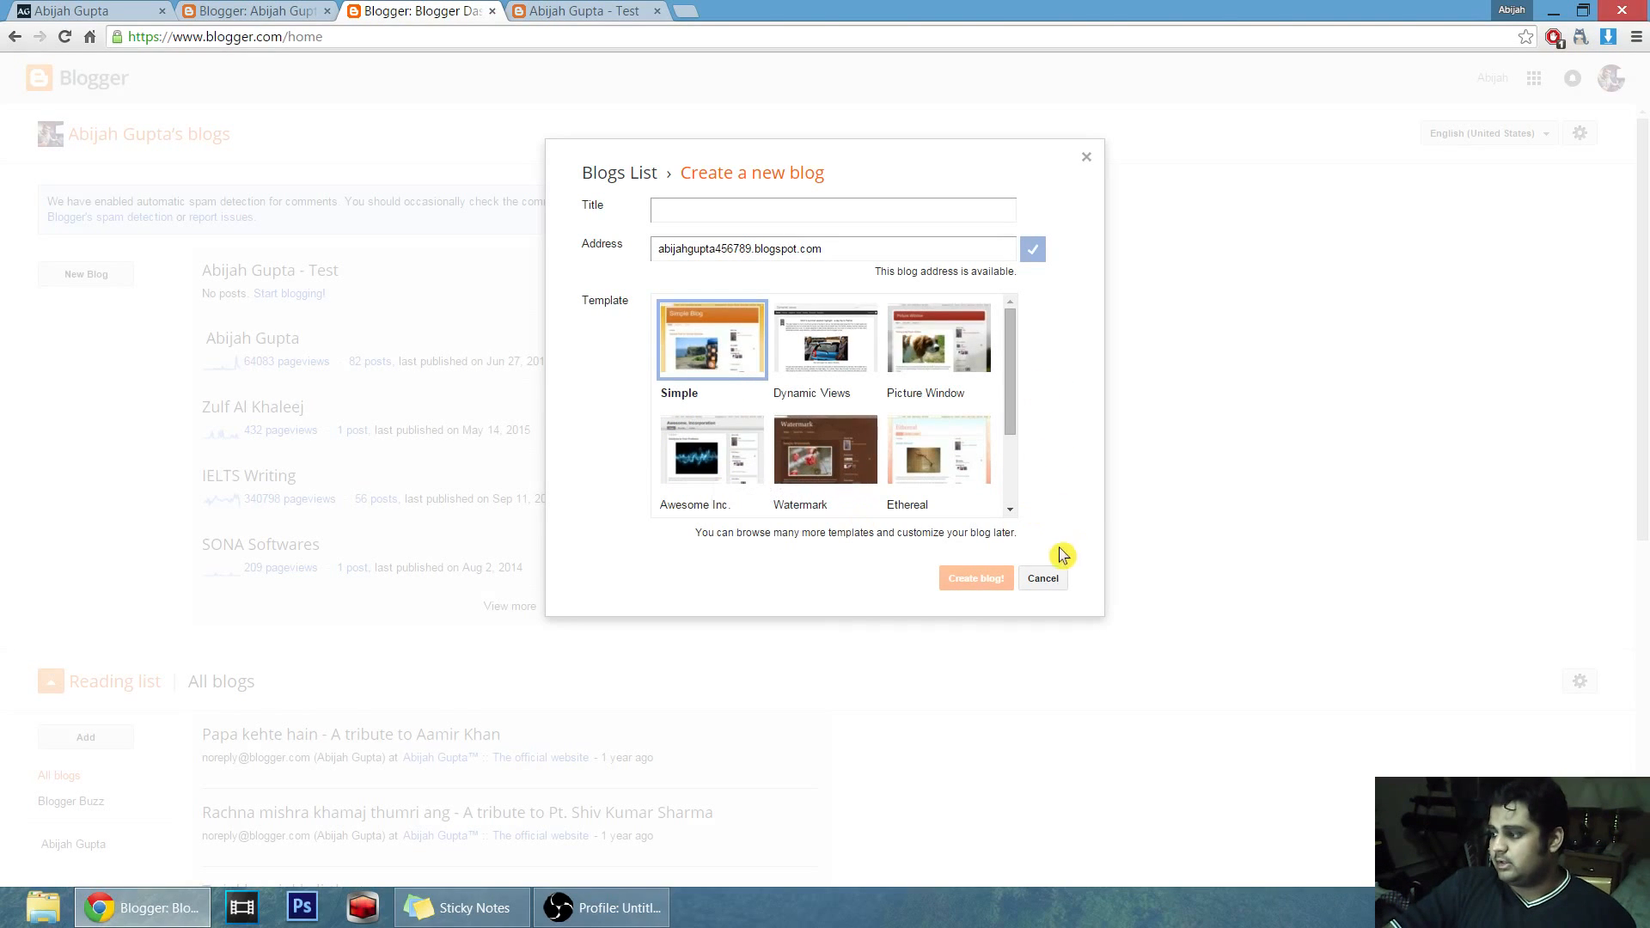
left_click(1056, 585)
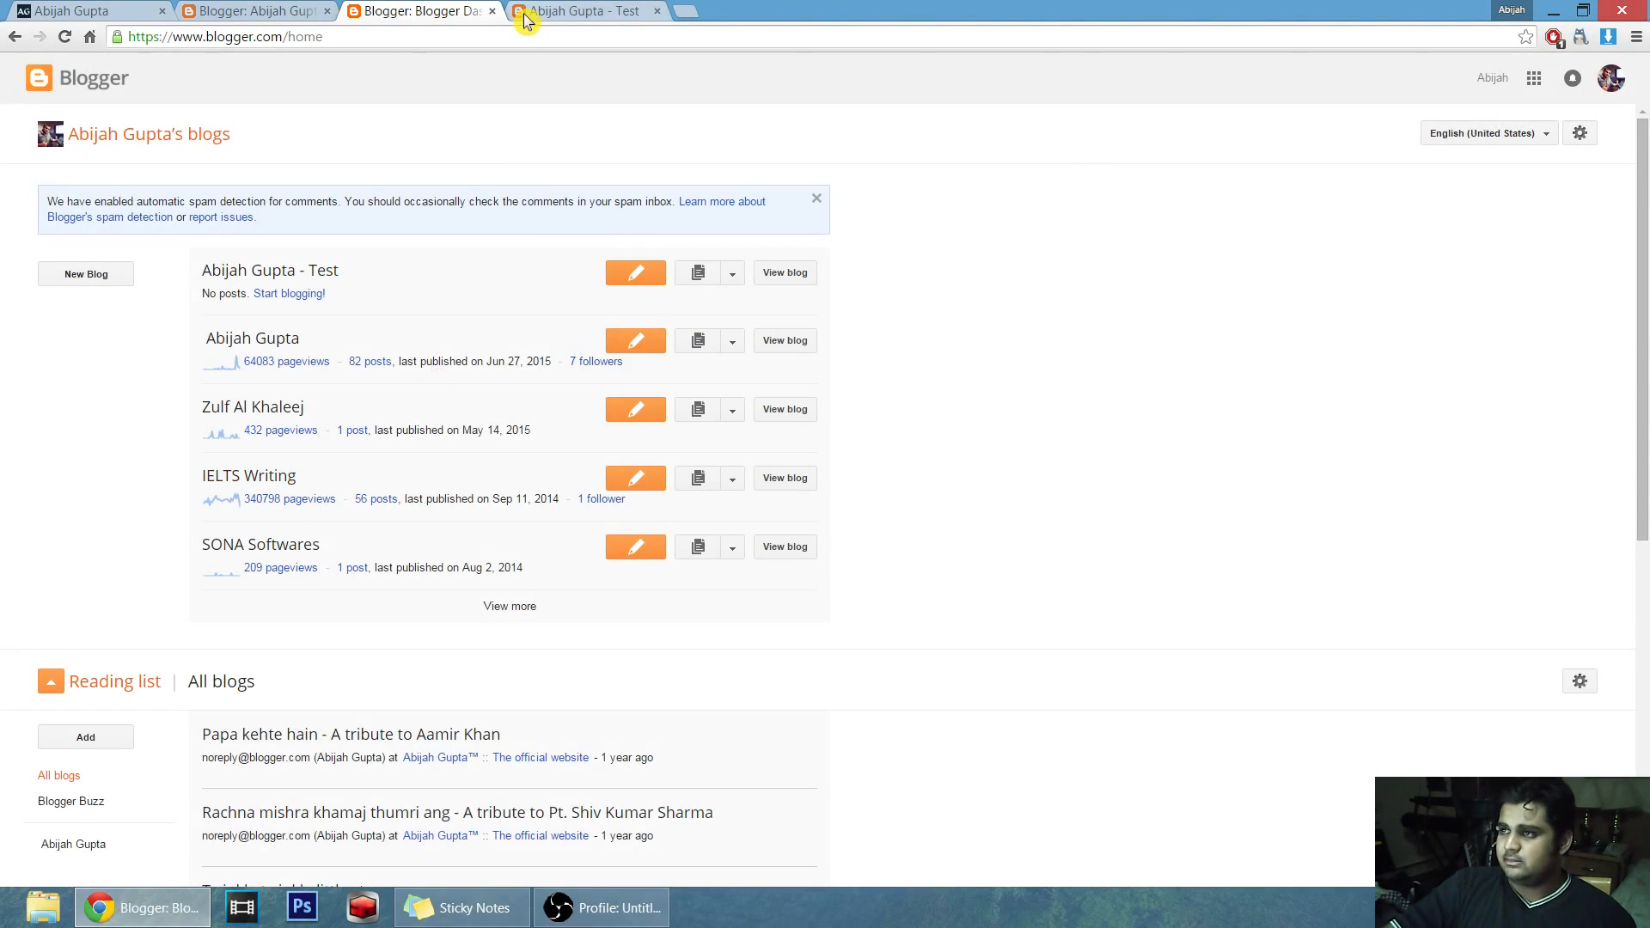
Close the blog list and view the live test blog, highlighting its title.
left_click(491, 11)
left_click(258, 11)
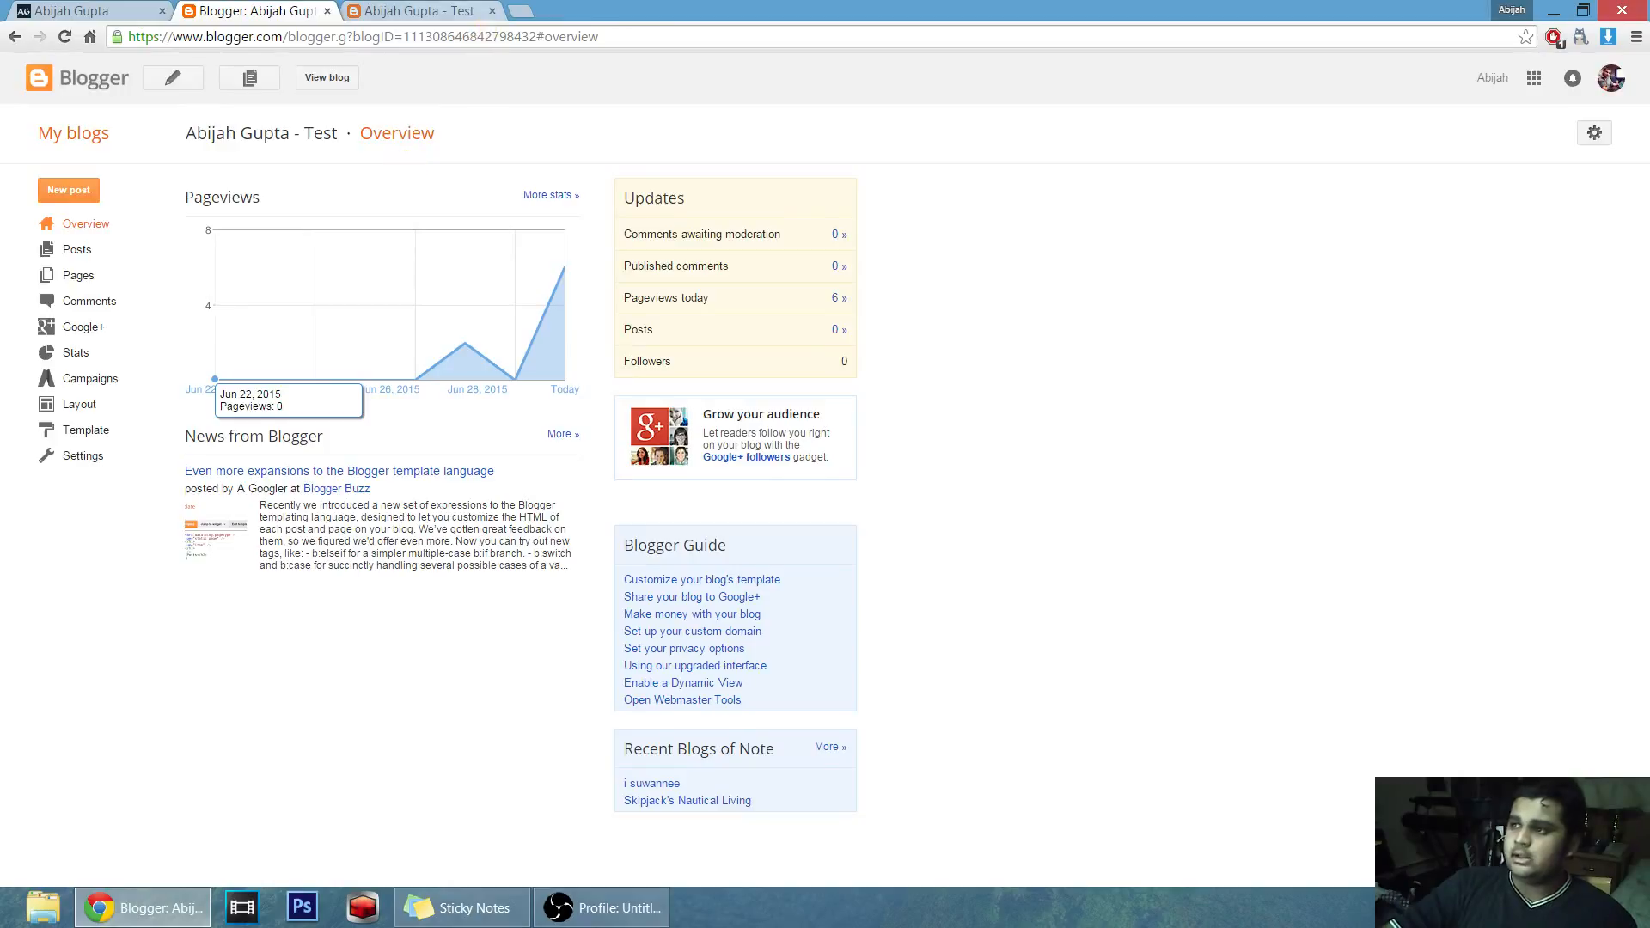
left_click(438, 12)
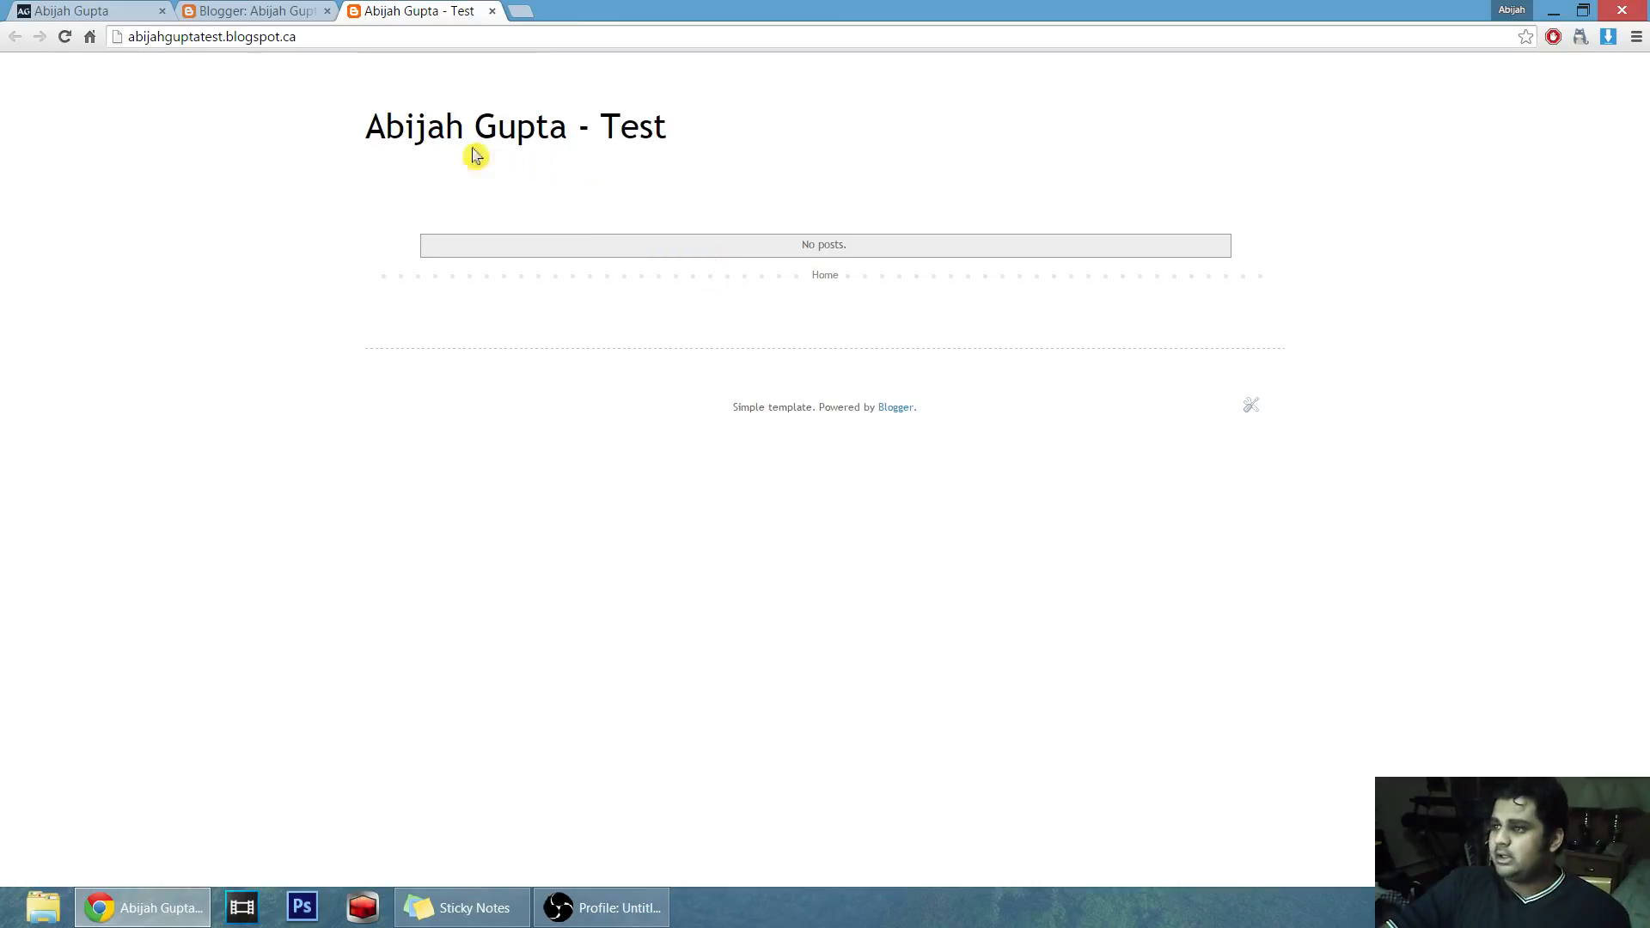
left_click_drag(384, 120, 672, 121)
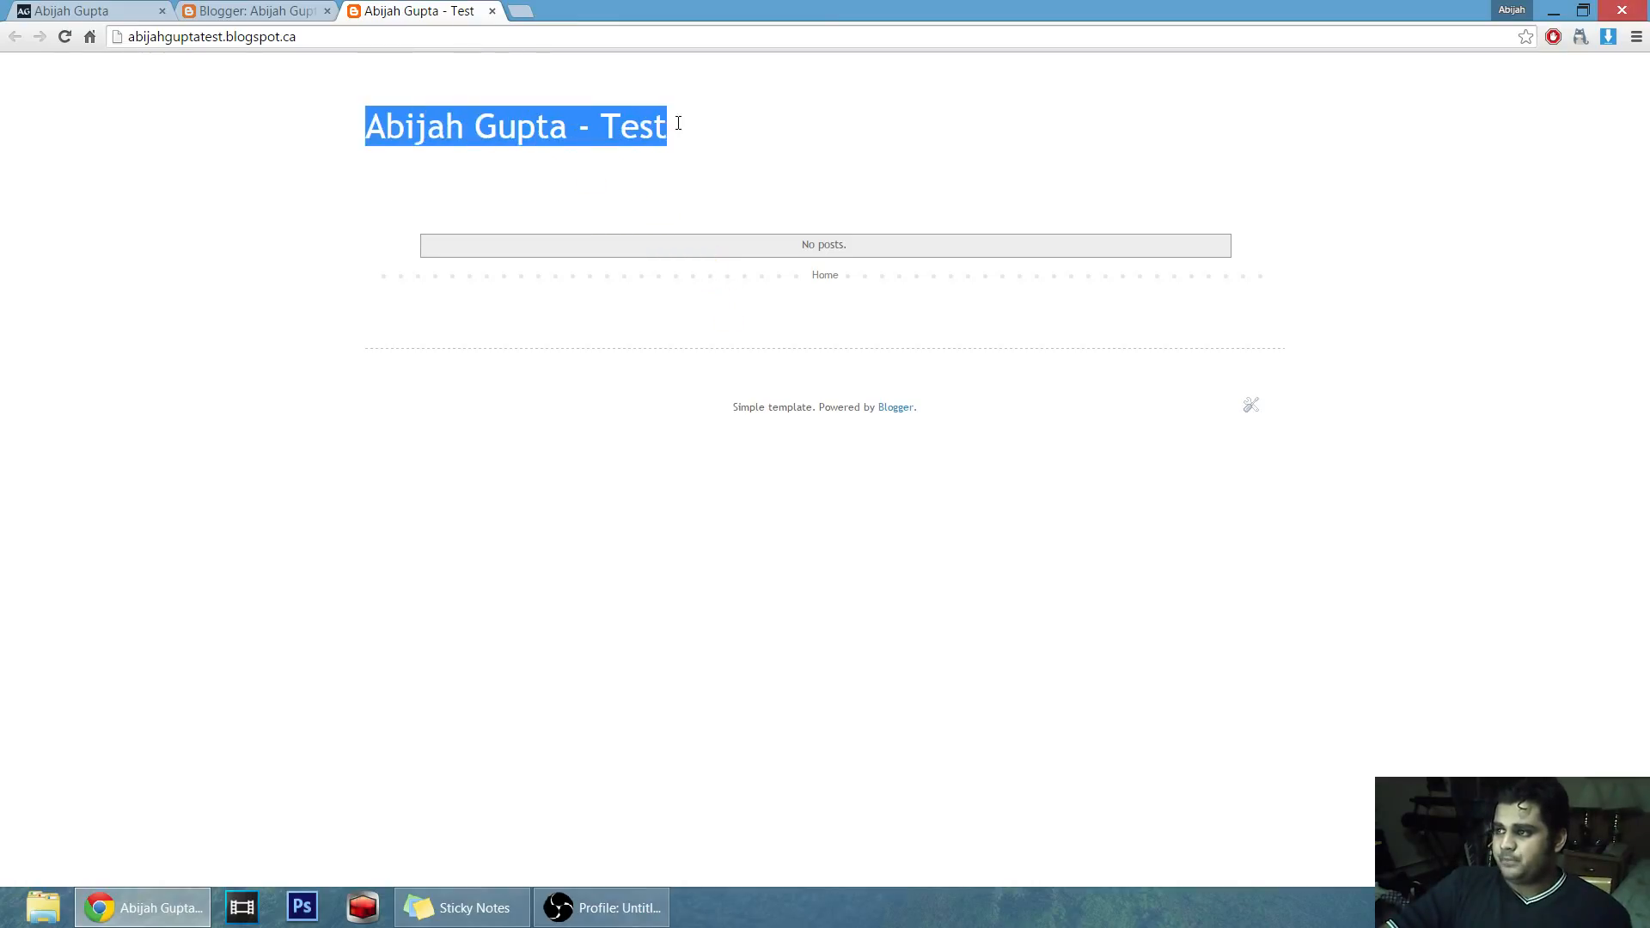
left_click(622, 222)
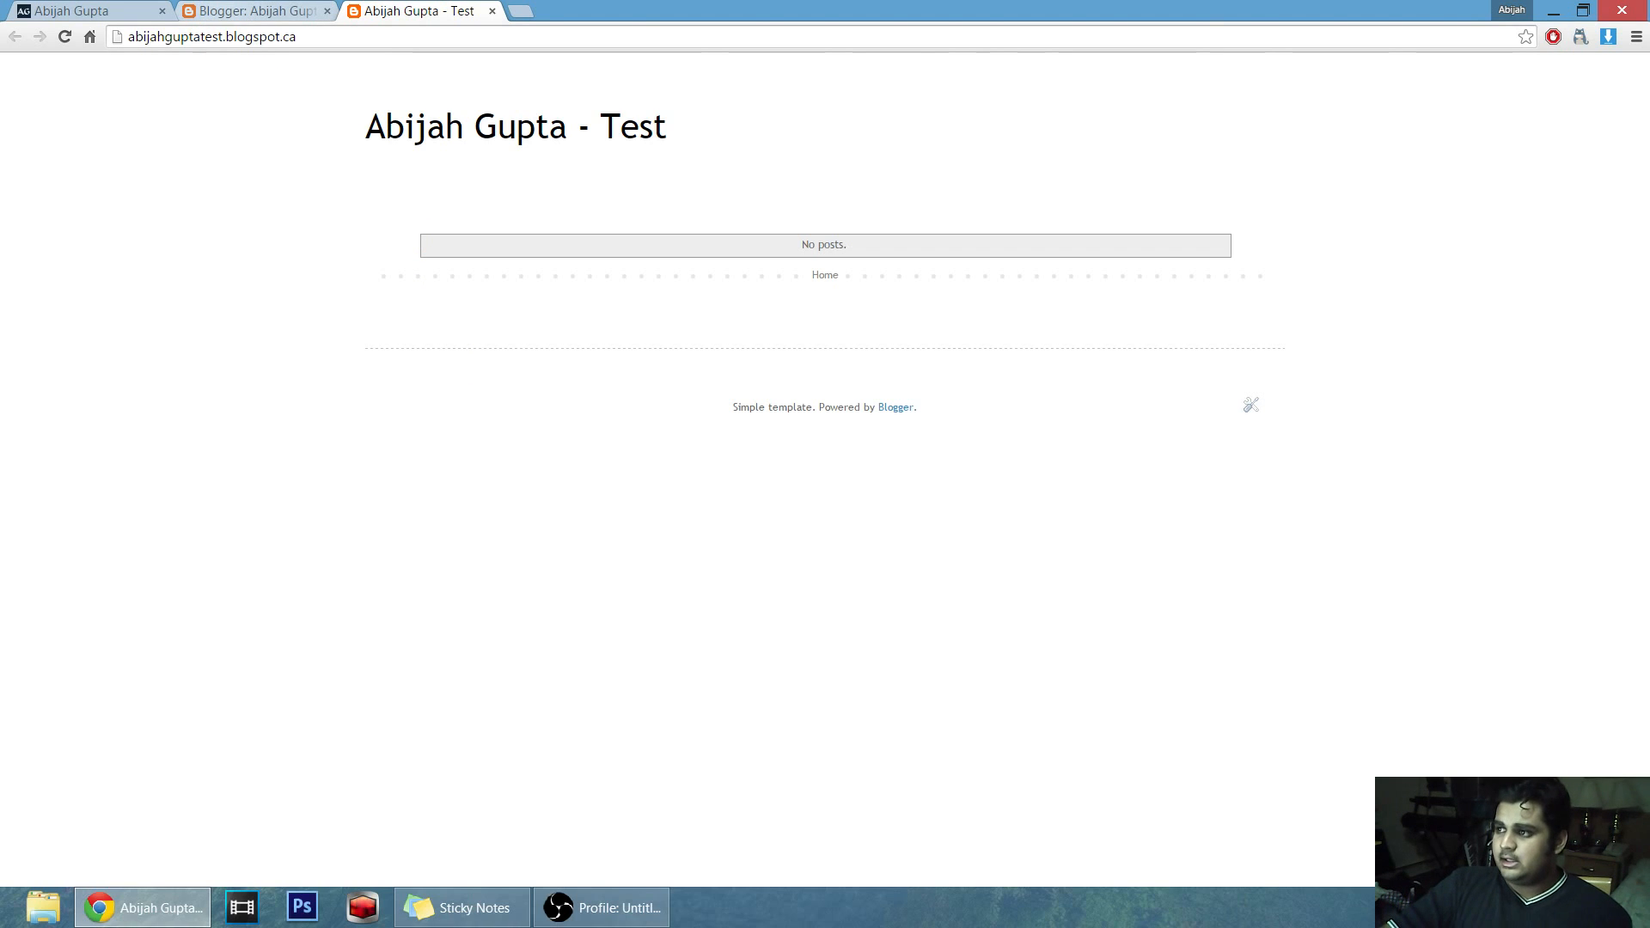
Examine the test blog's layout sections, from the Favicon, Navbar and Header down to the footer gadgets.
key("ctrl+shift+Tab")
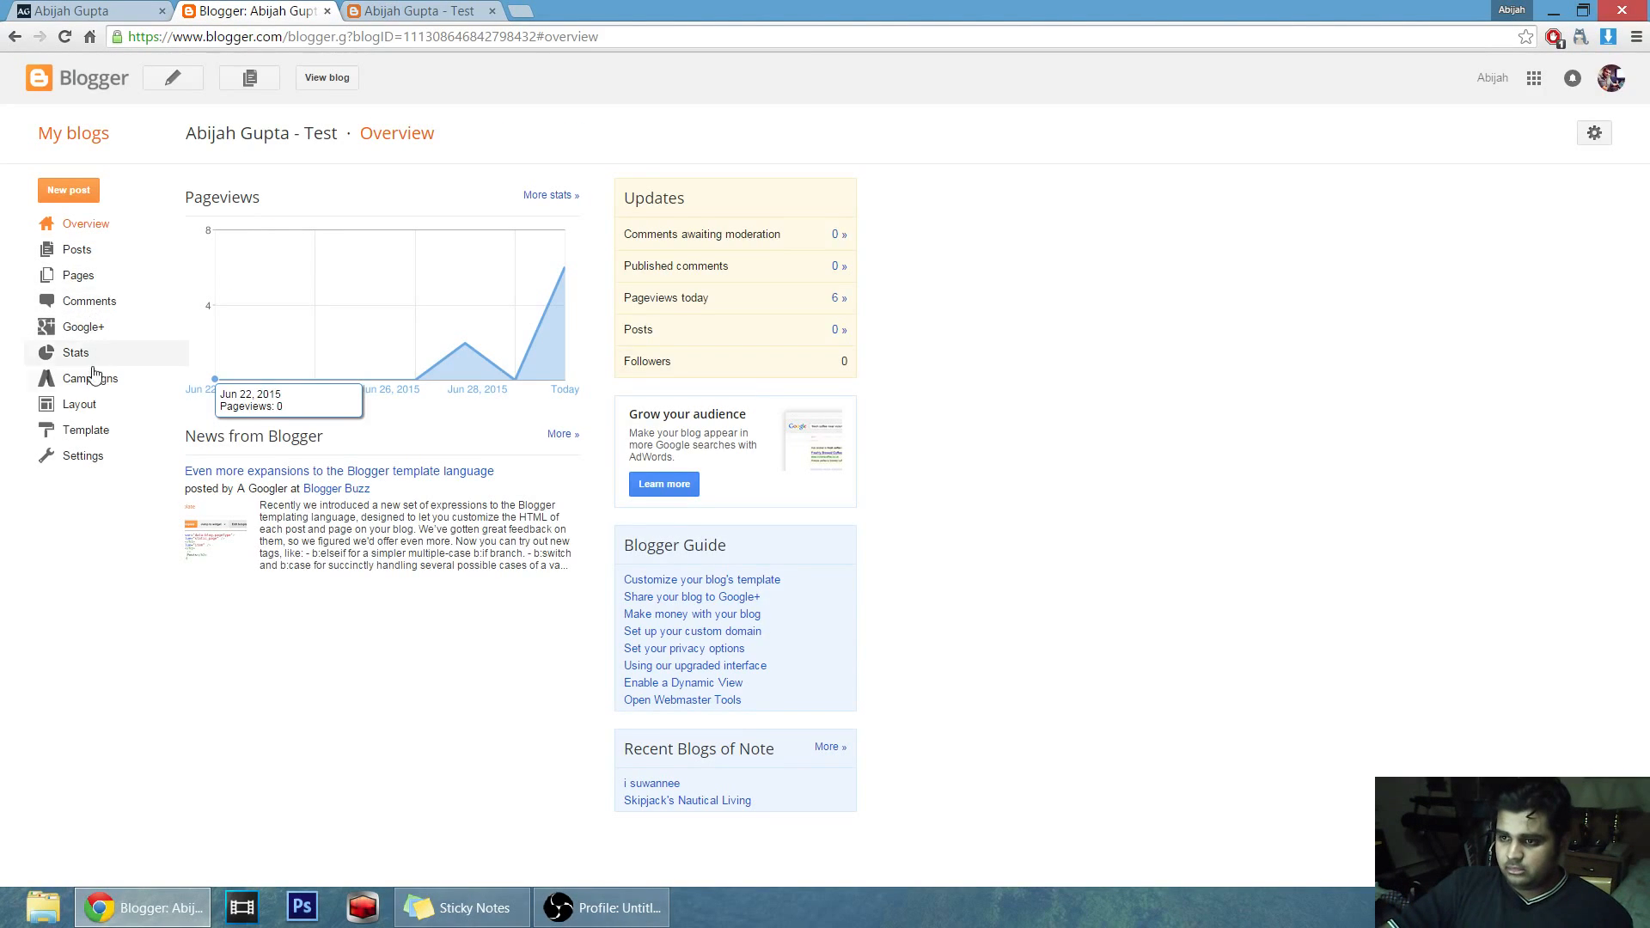
left_click(88, 409)
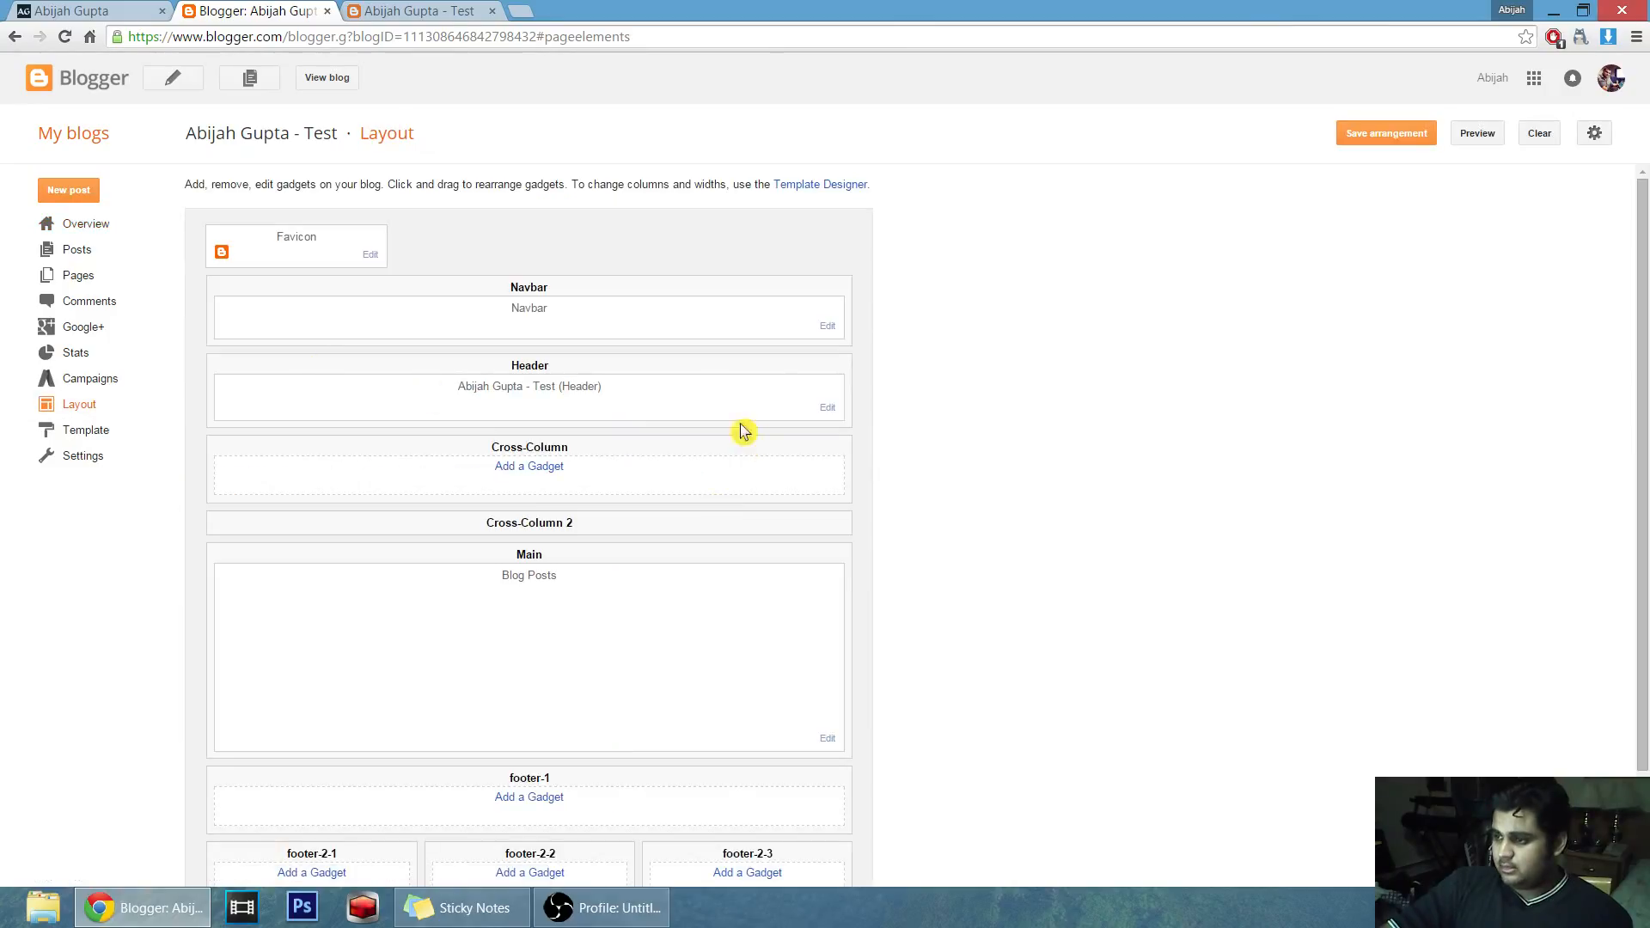
scroll(882, 344, "down", 3)
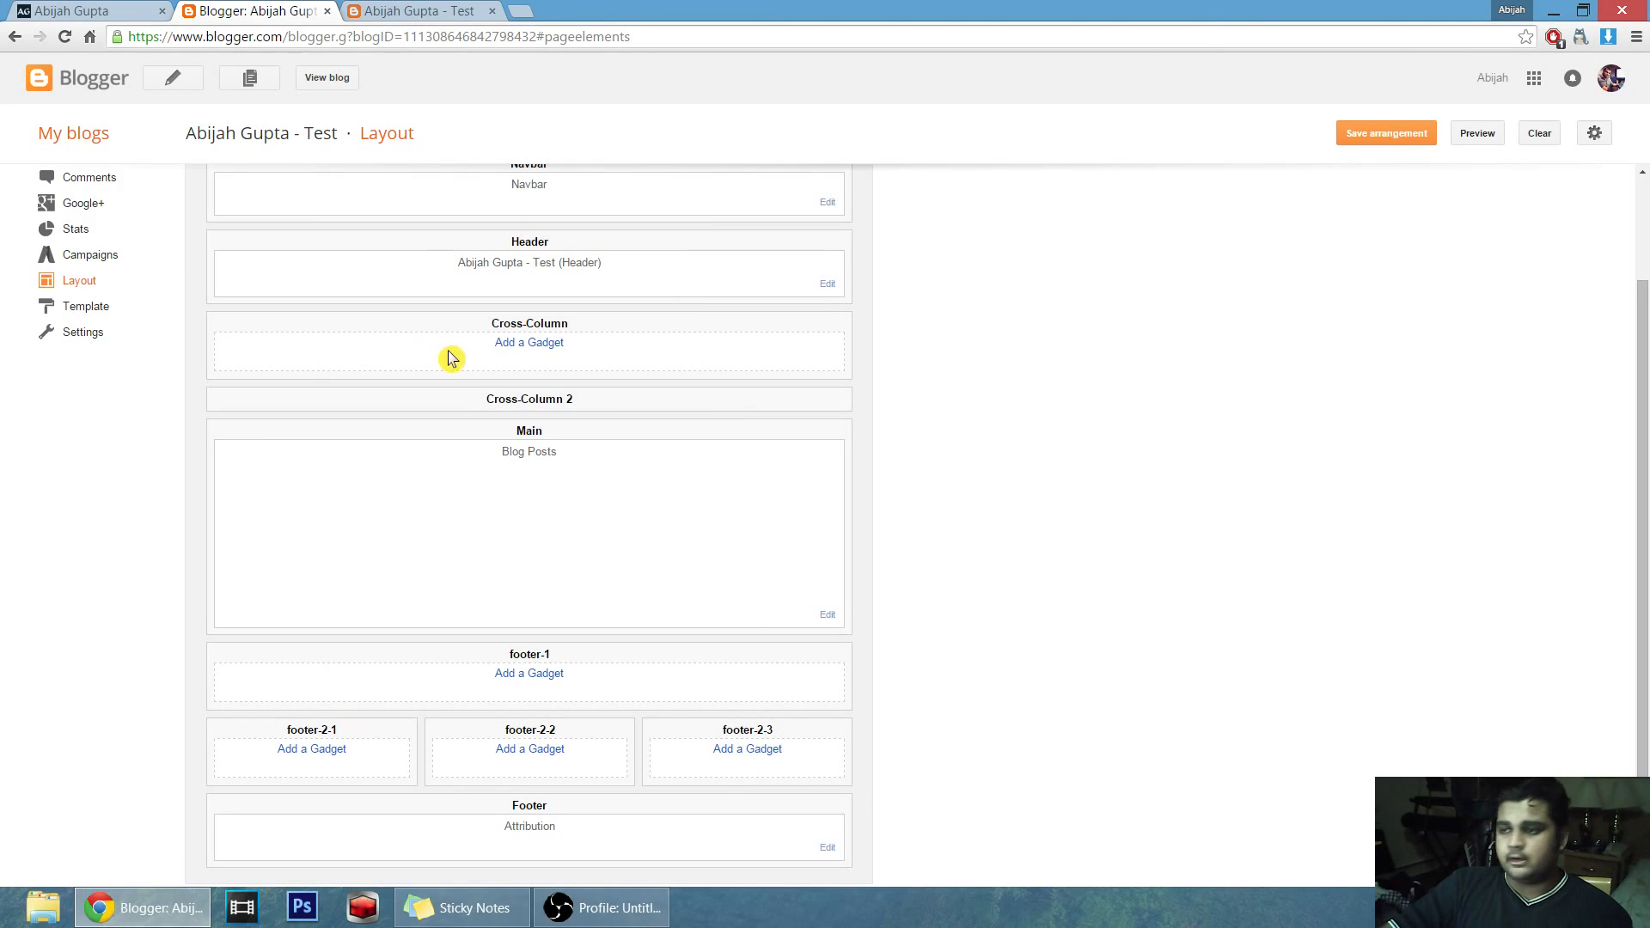
scroll(795, 428, "up", 3)
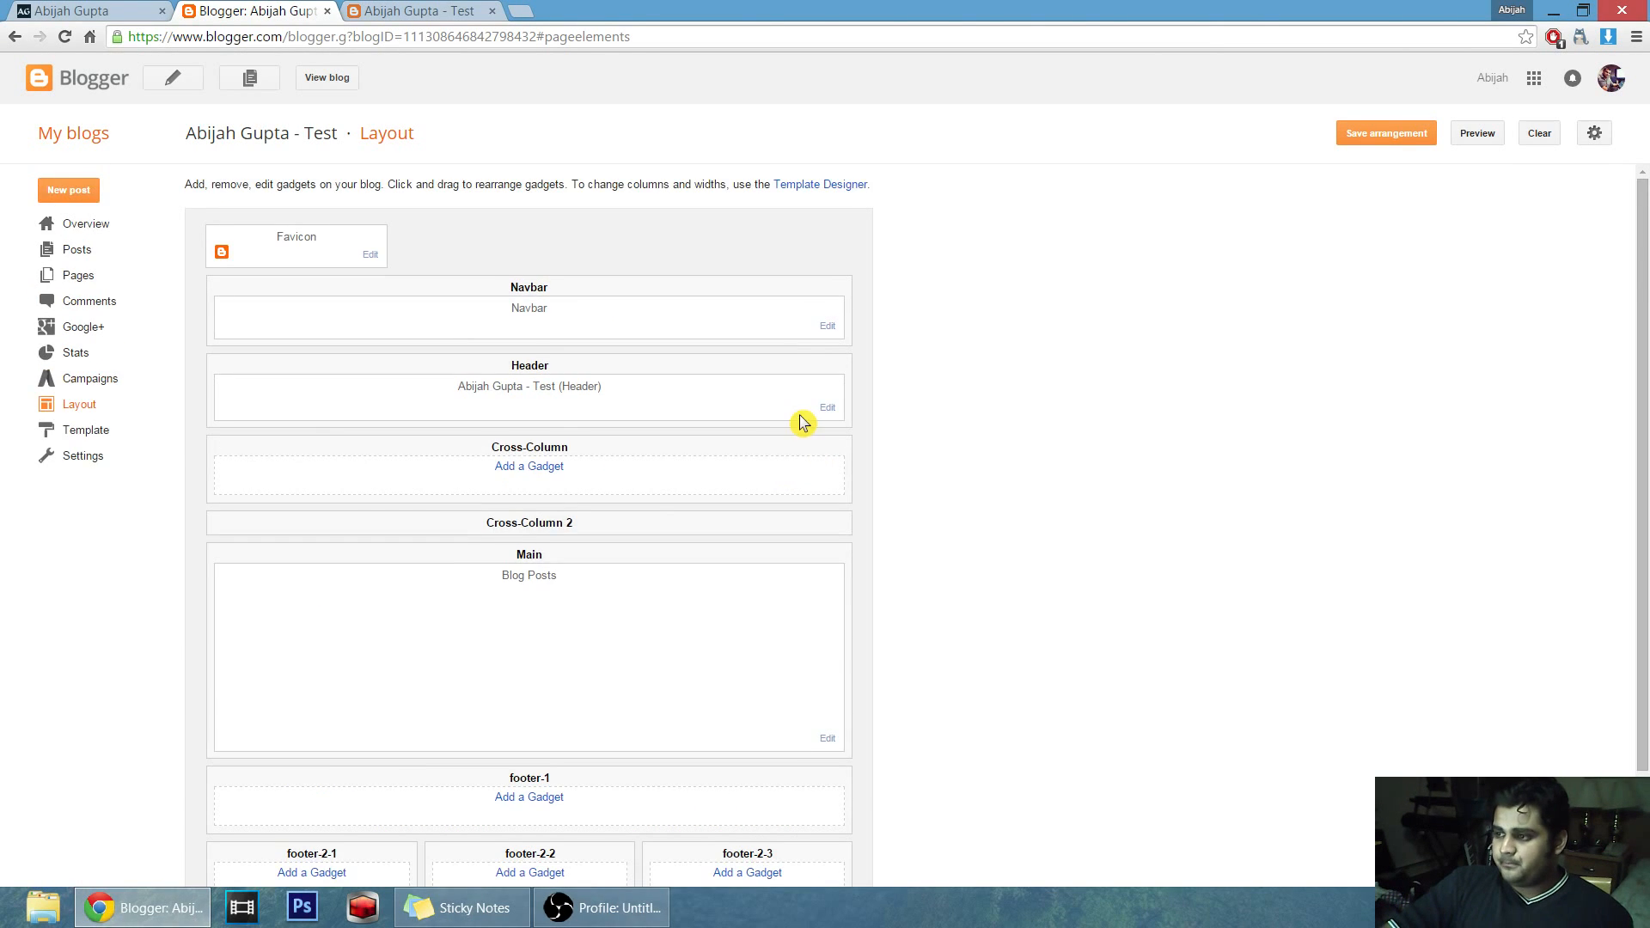
scroll(829, 464, "down", 3)
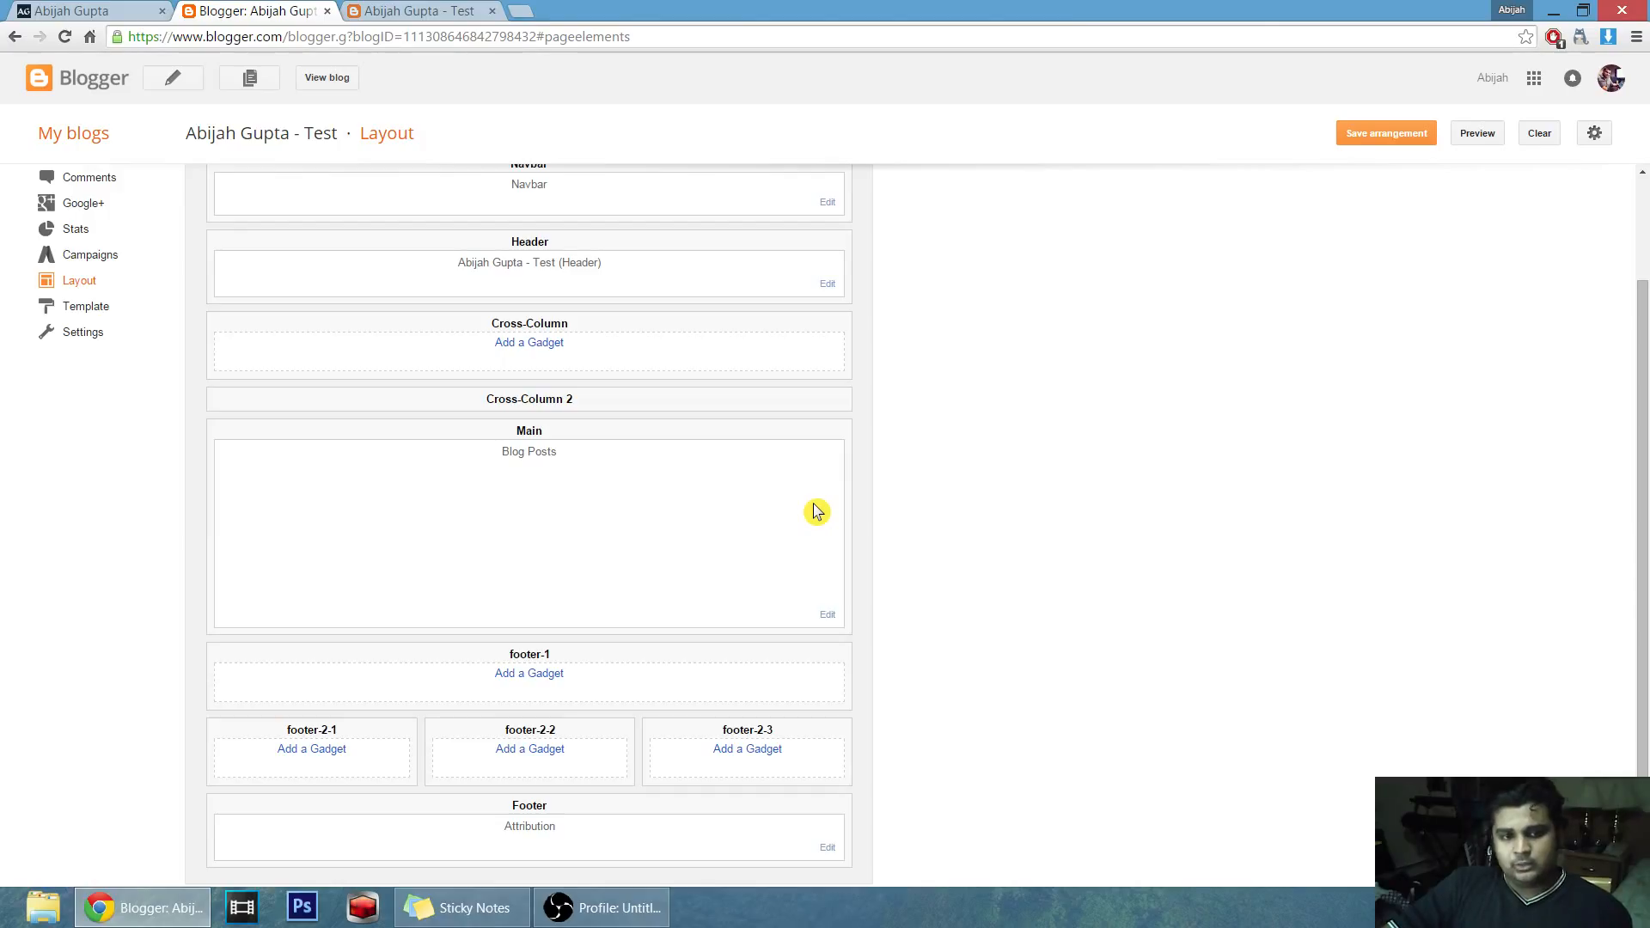
scroll(815, 513, "up", 3)
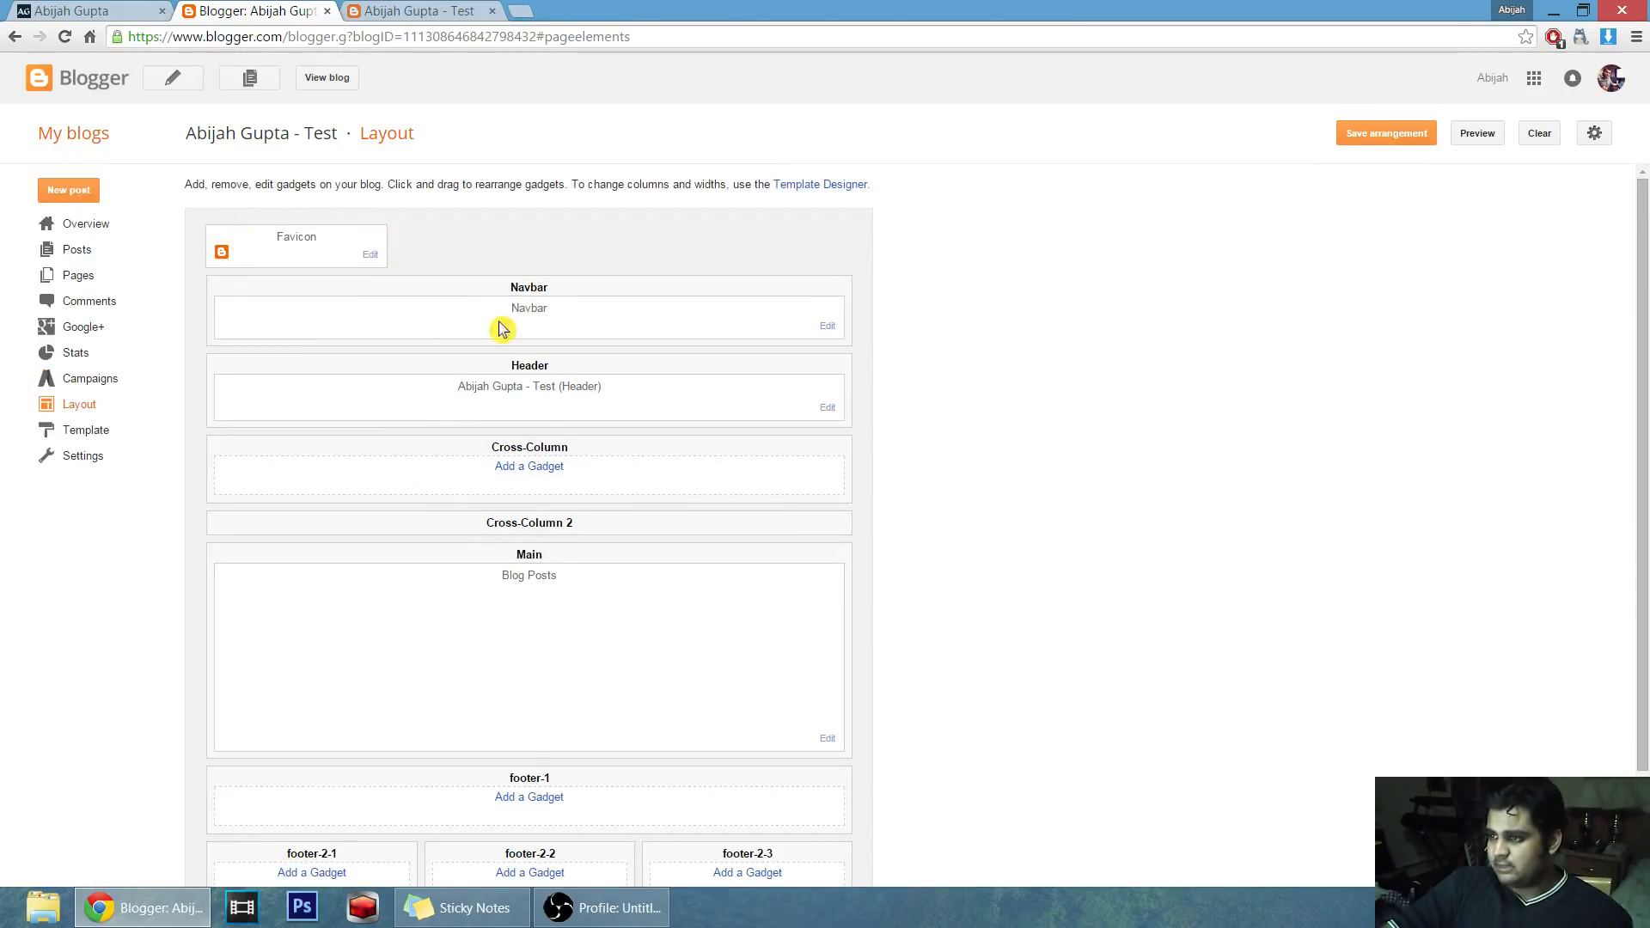
scroll(626, 704, "down", 3)
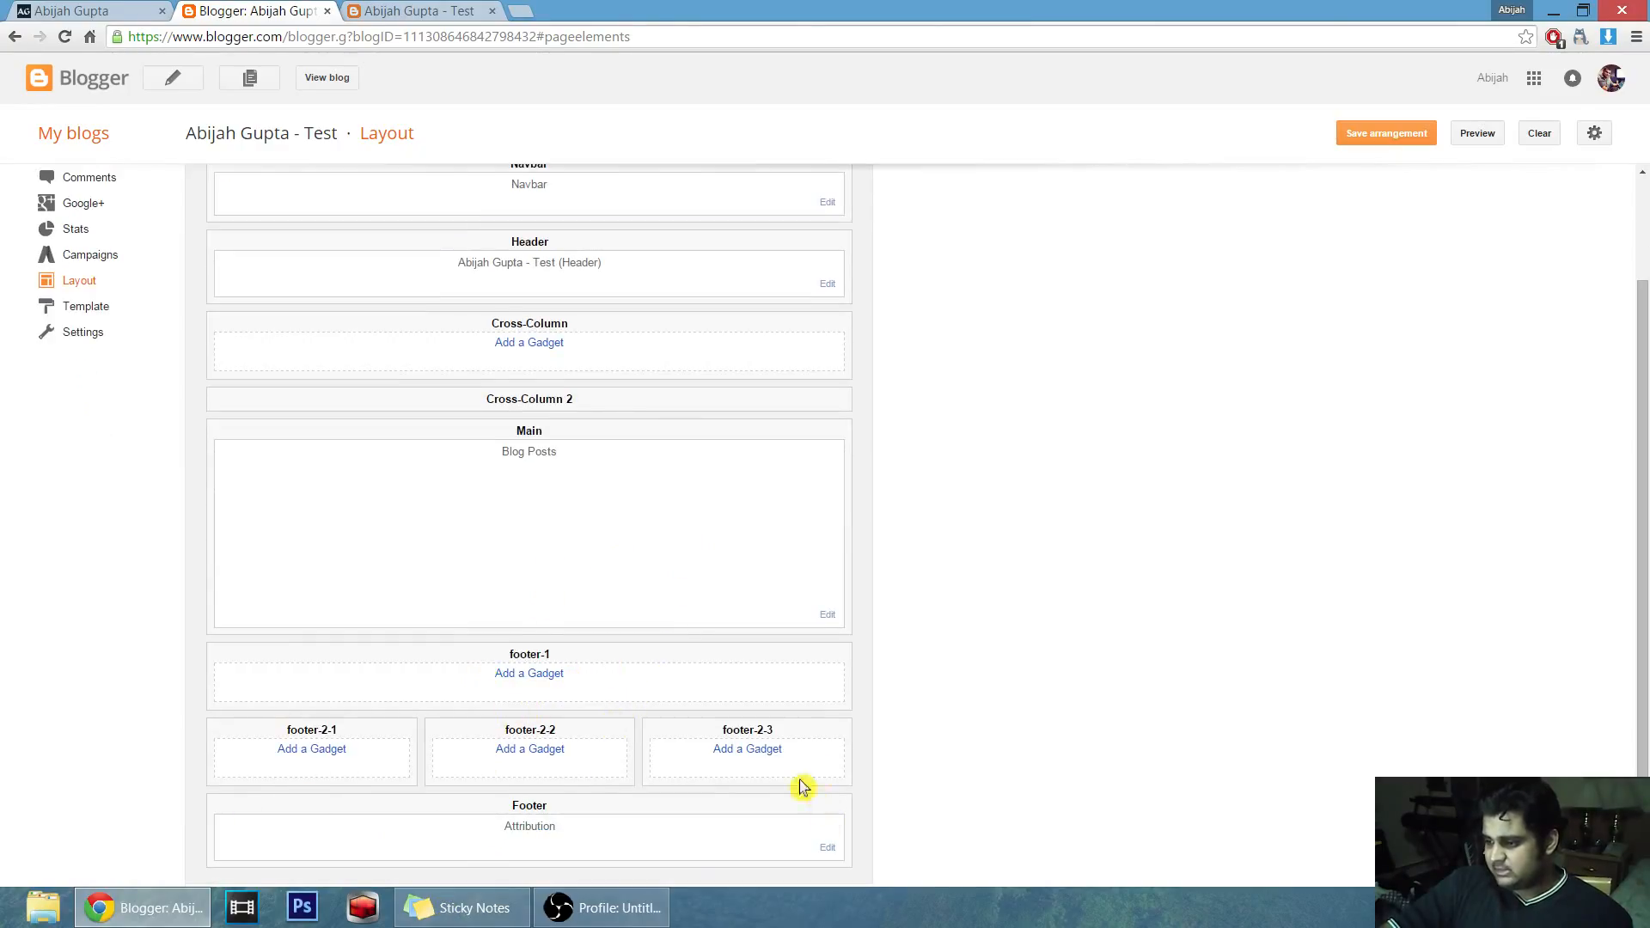
scroll(945, 442, "up", 3)
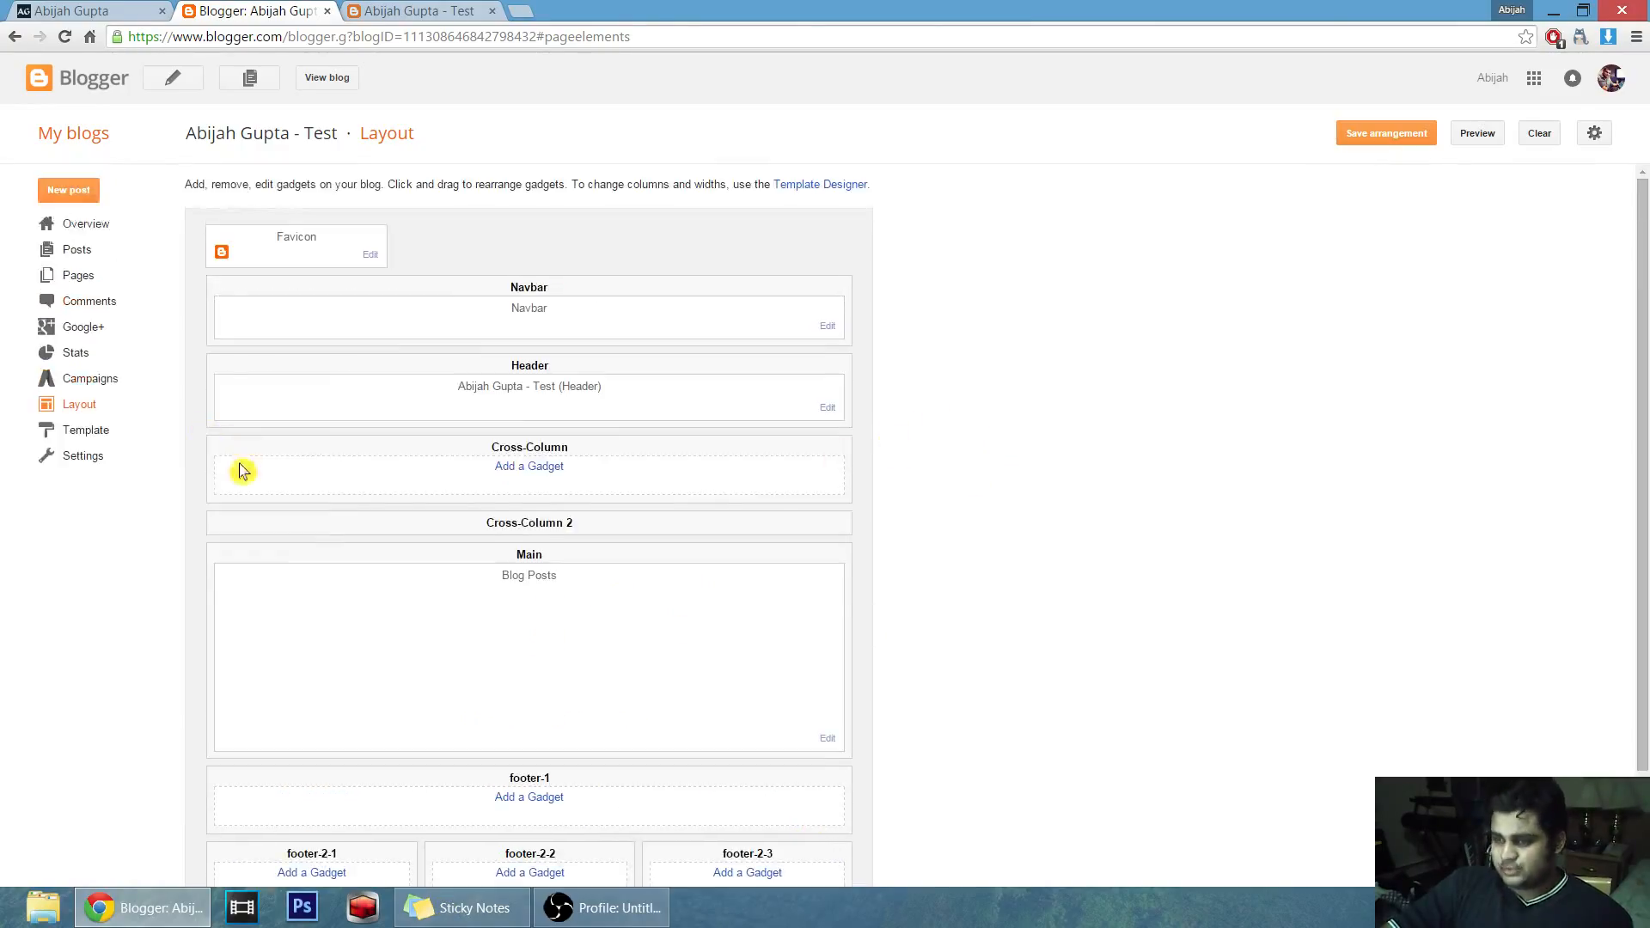
View the test blog's template options and compare the live personal music website with the live test blog.
left_click(84, 436)
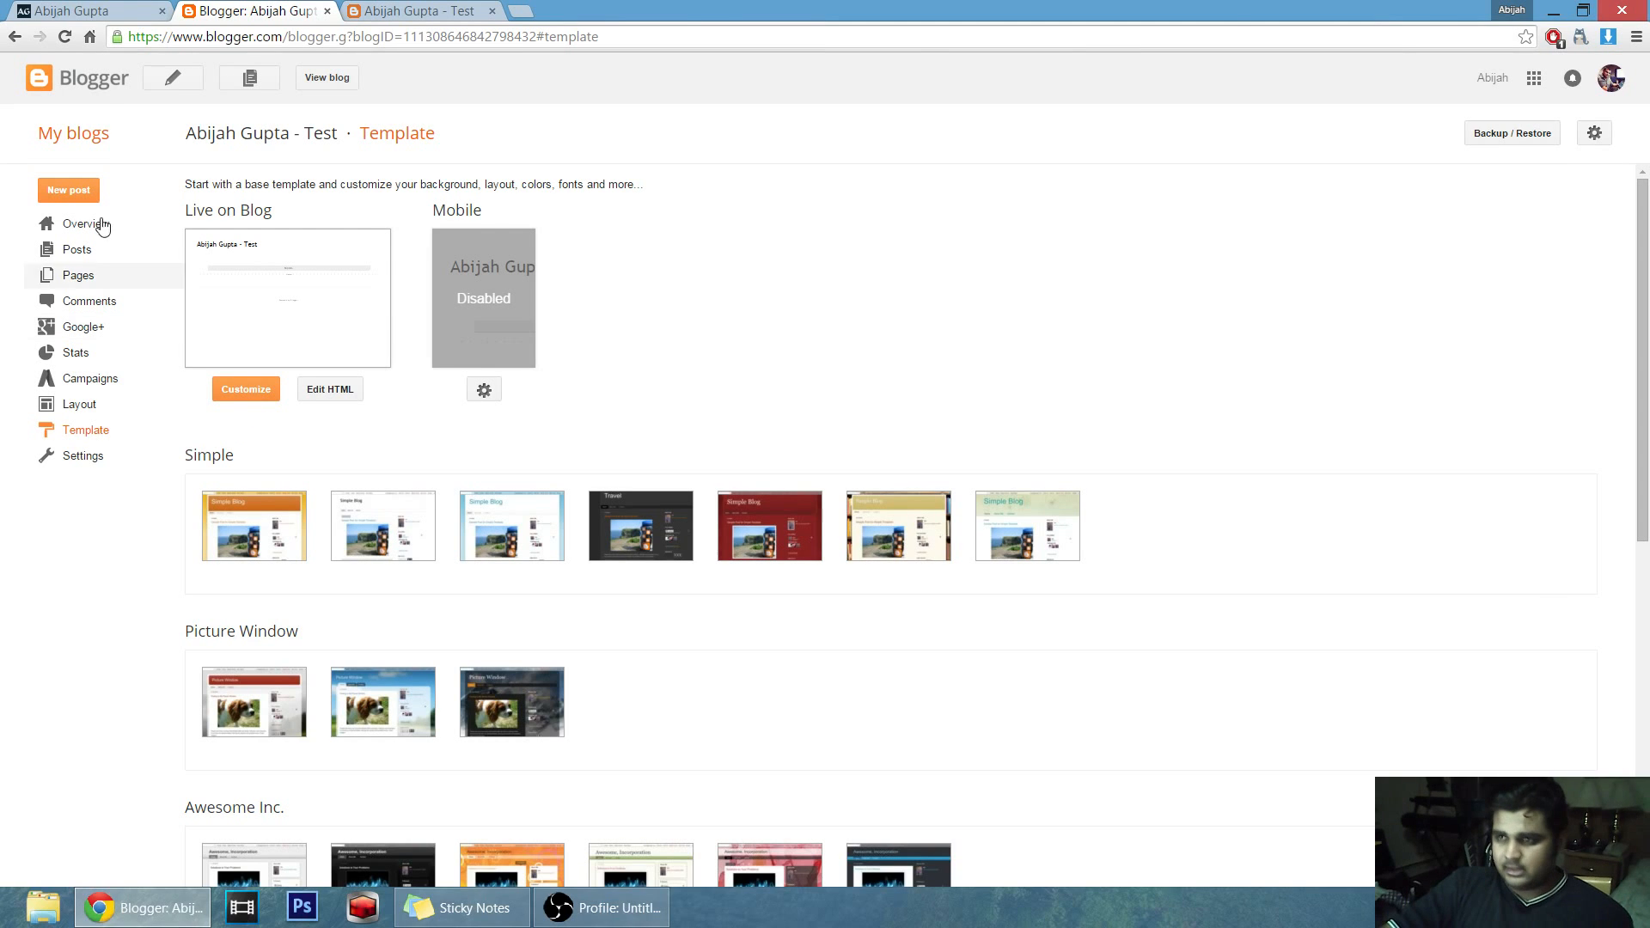
left_click(73, 10)
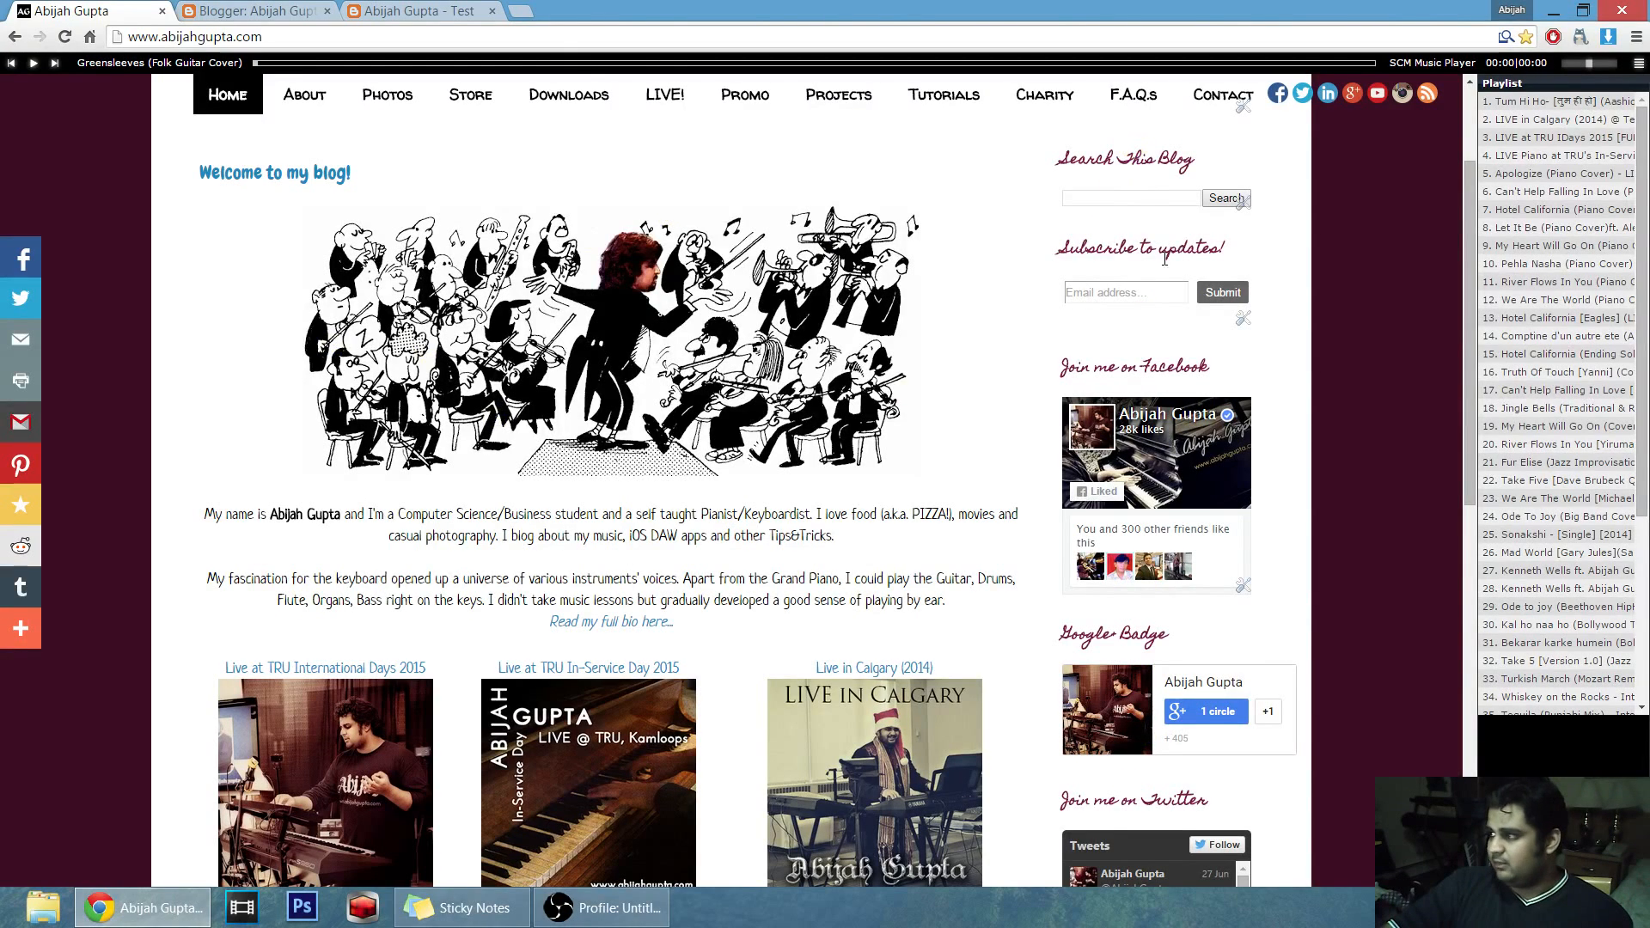
left_click(412, 10)
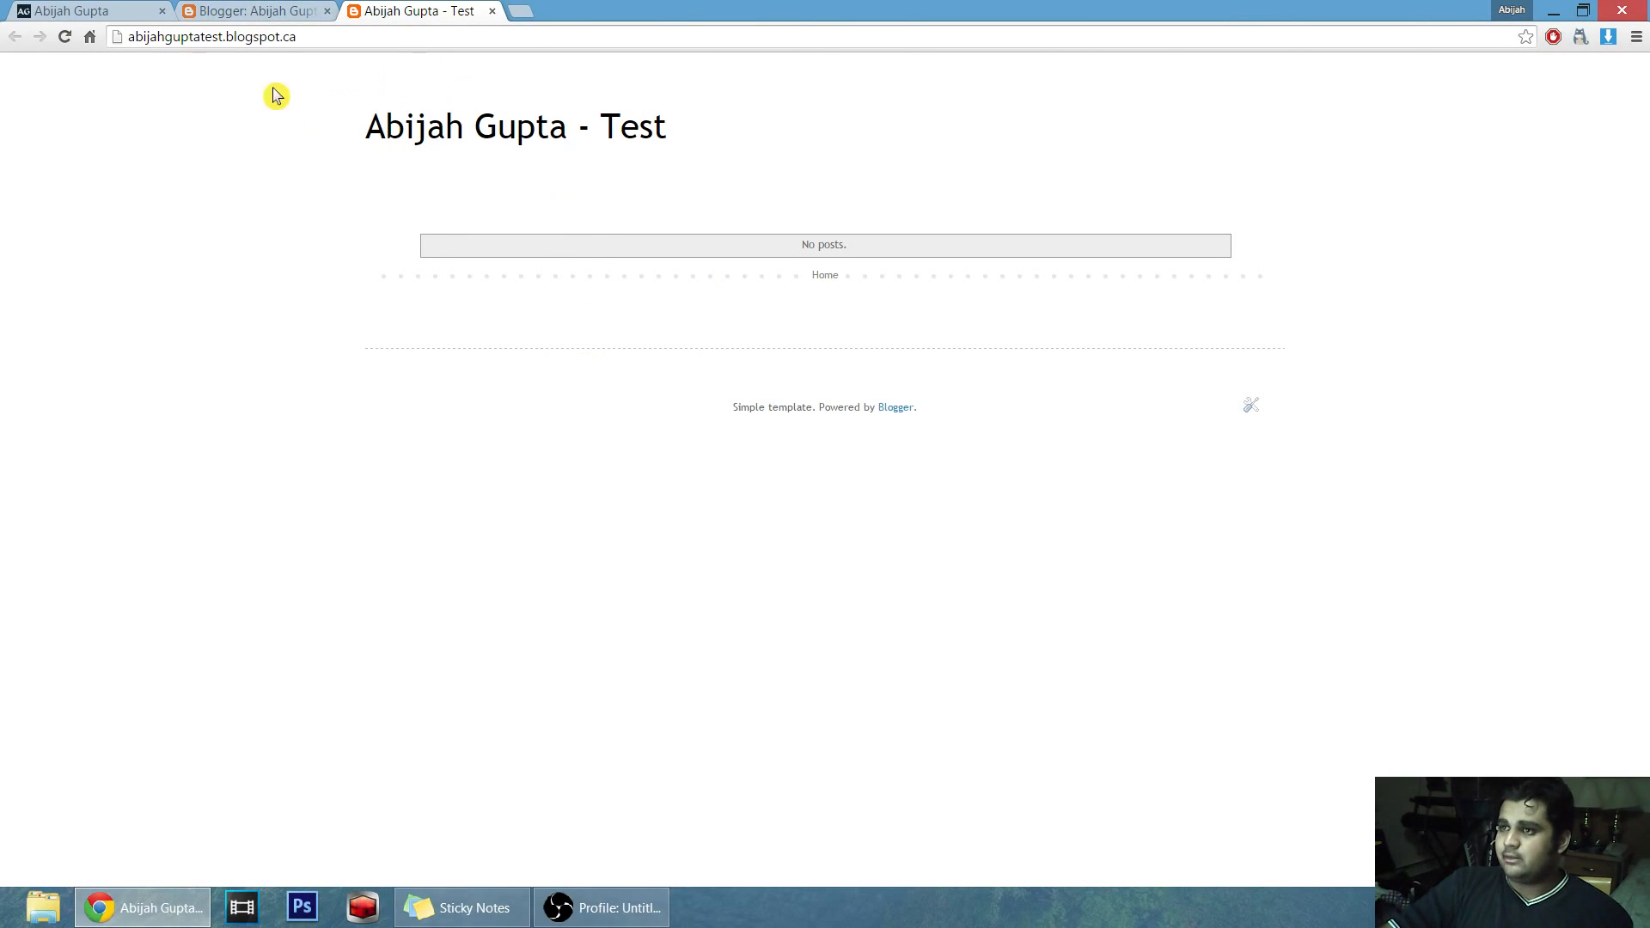
left_click(254, 10)
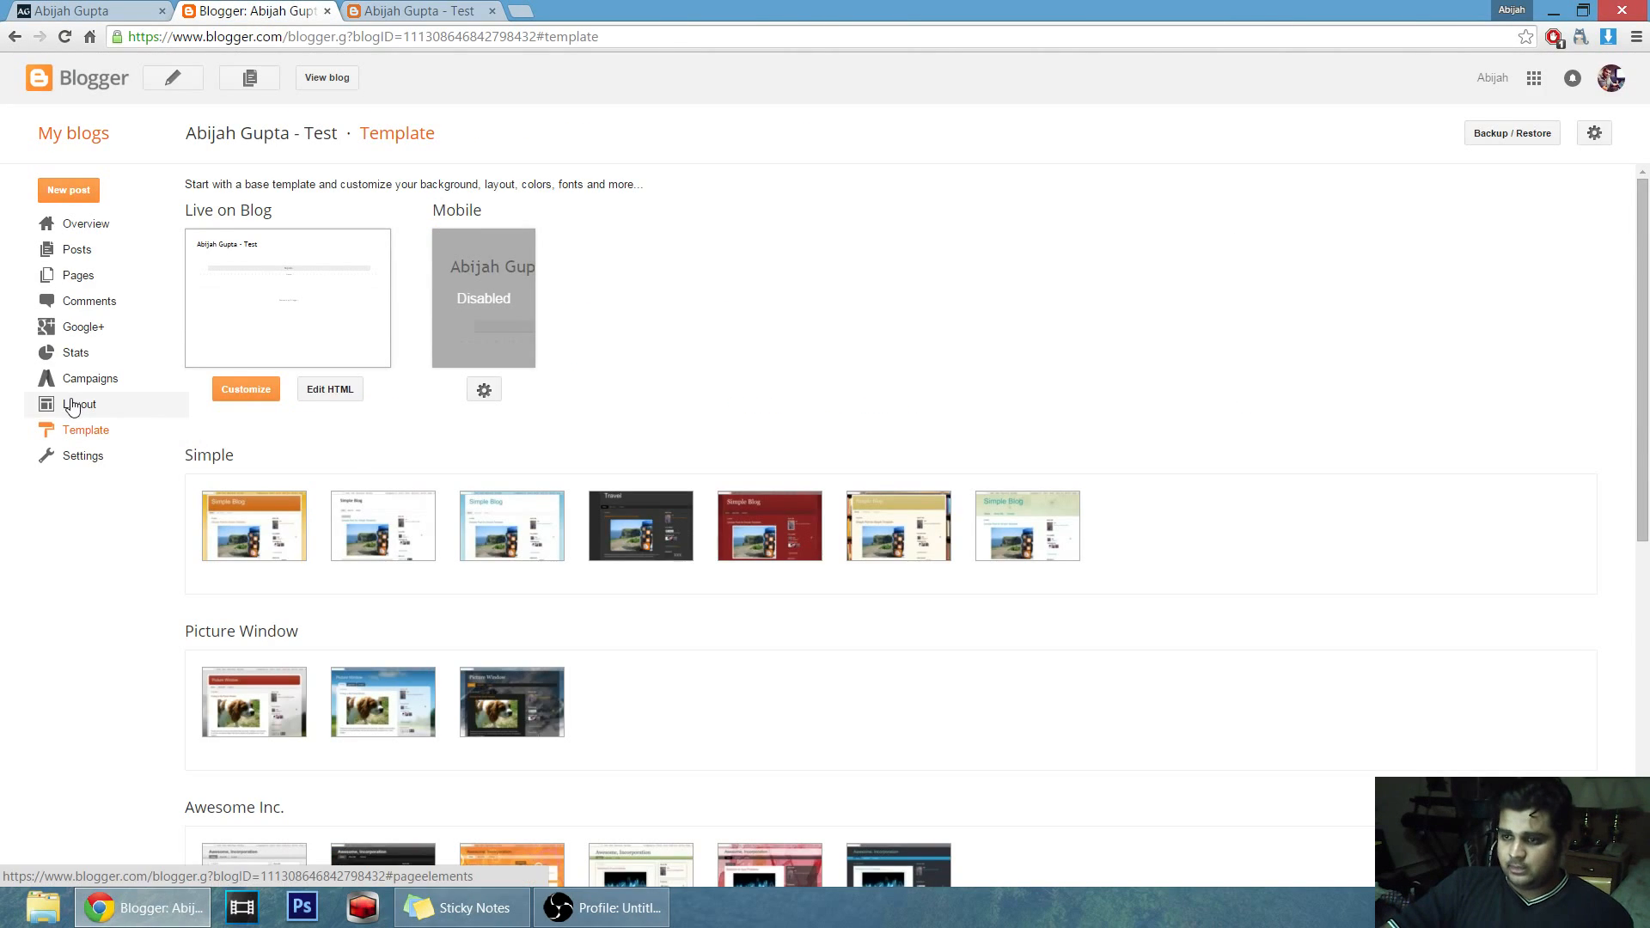
Save the test blog's Navbar configuration in its layout with the Off option, and view the live test blog.
left_click(73, 406)
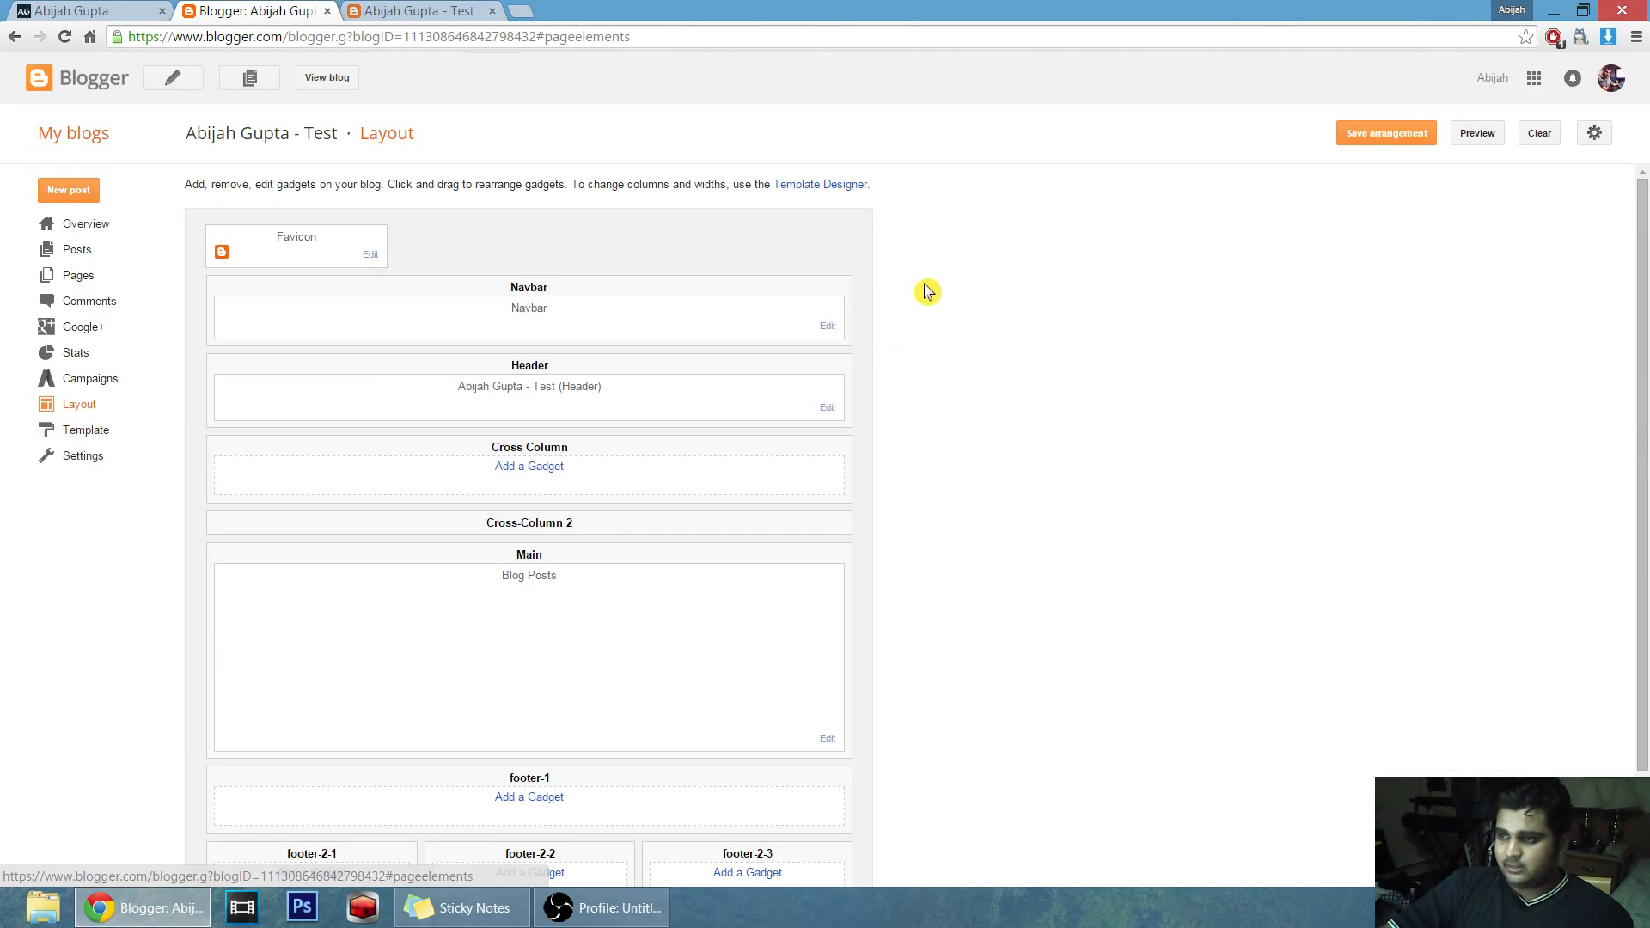
left_click(829, 336)
left_click_drag(261, 35, 666, 82)
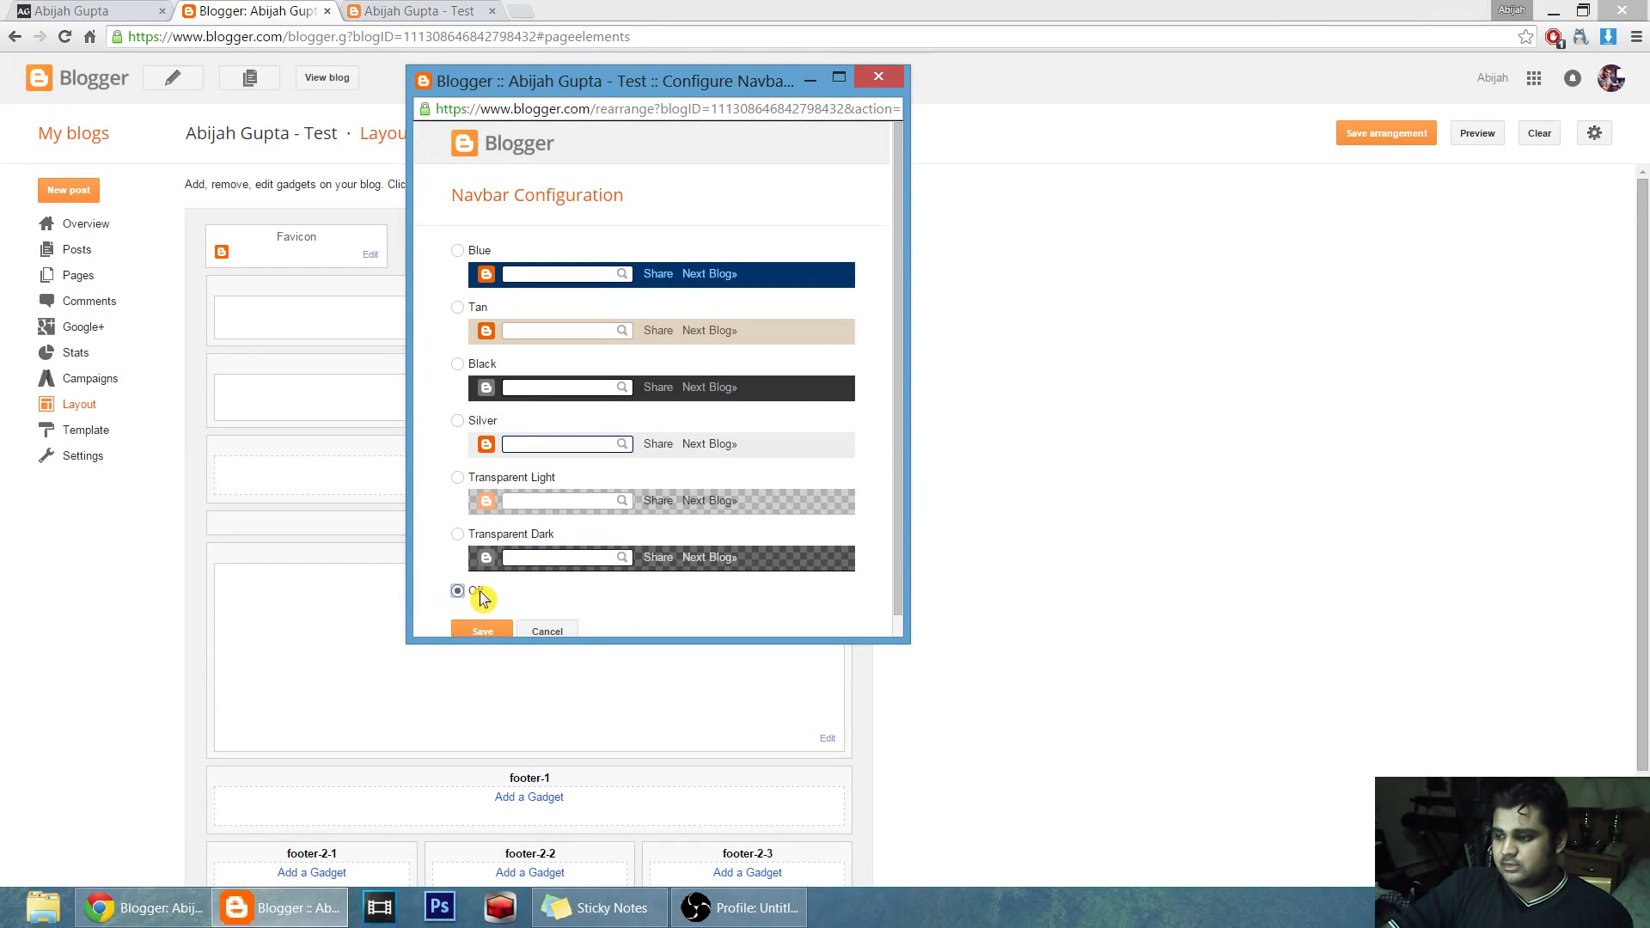
scroll(640, 602, "down", 1)
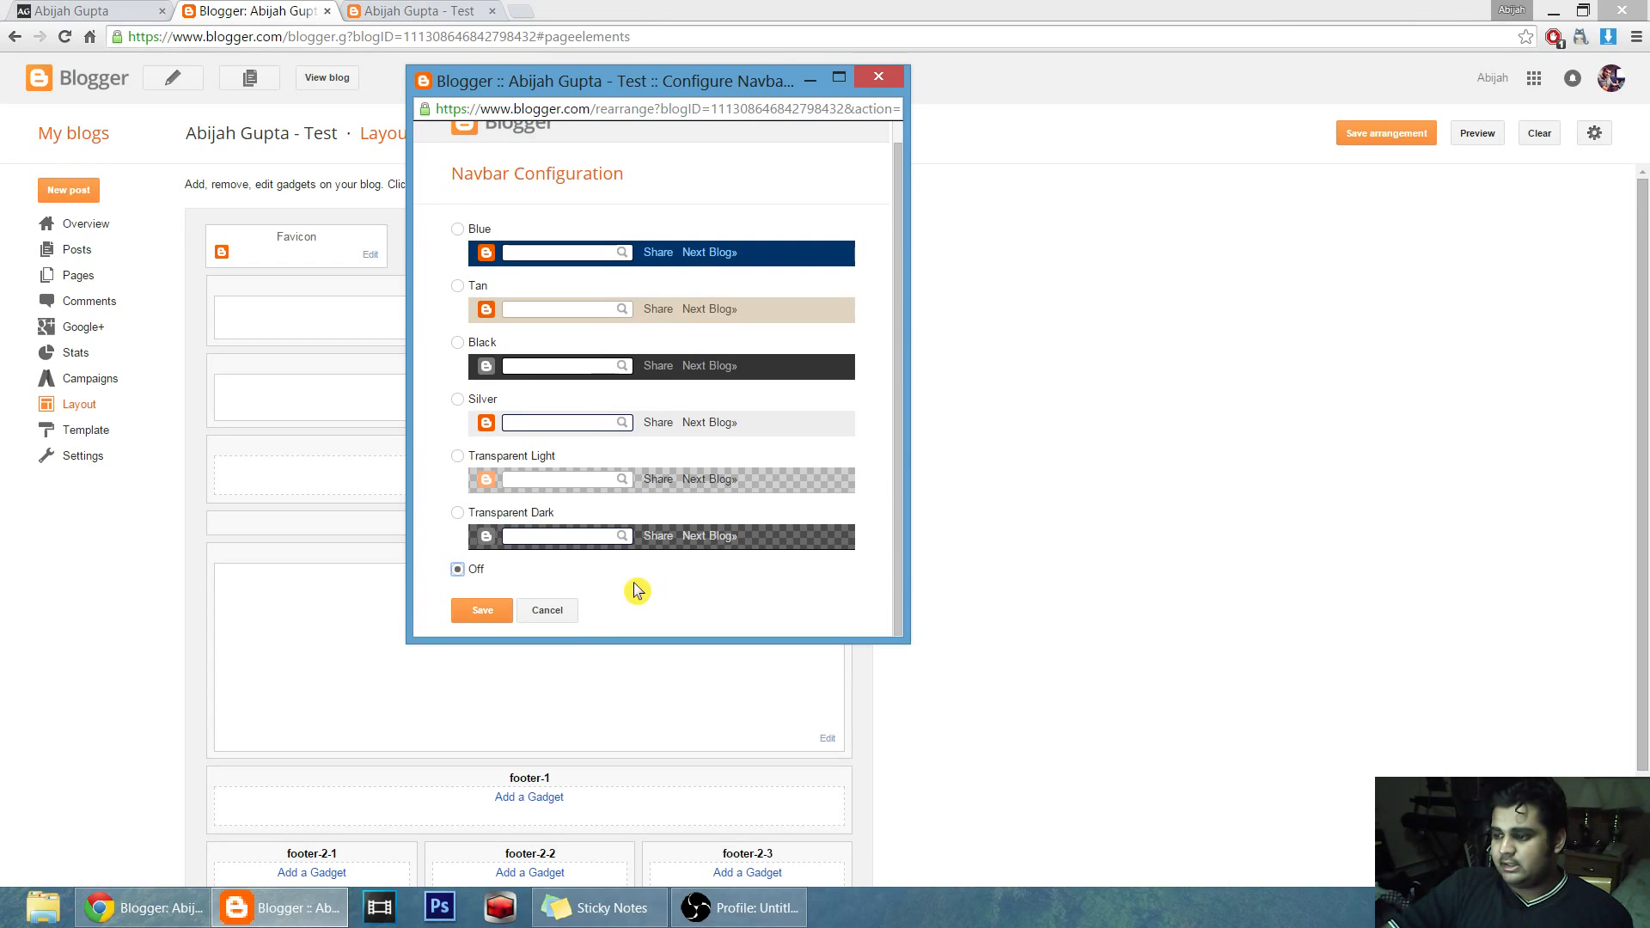
left_click(479, 610)
left_click(394, 11)
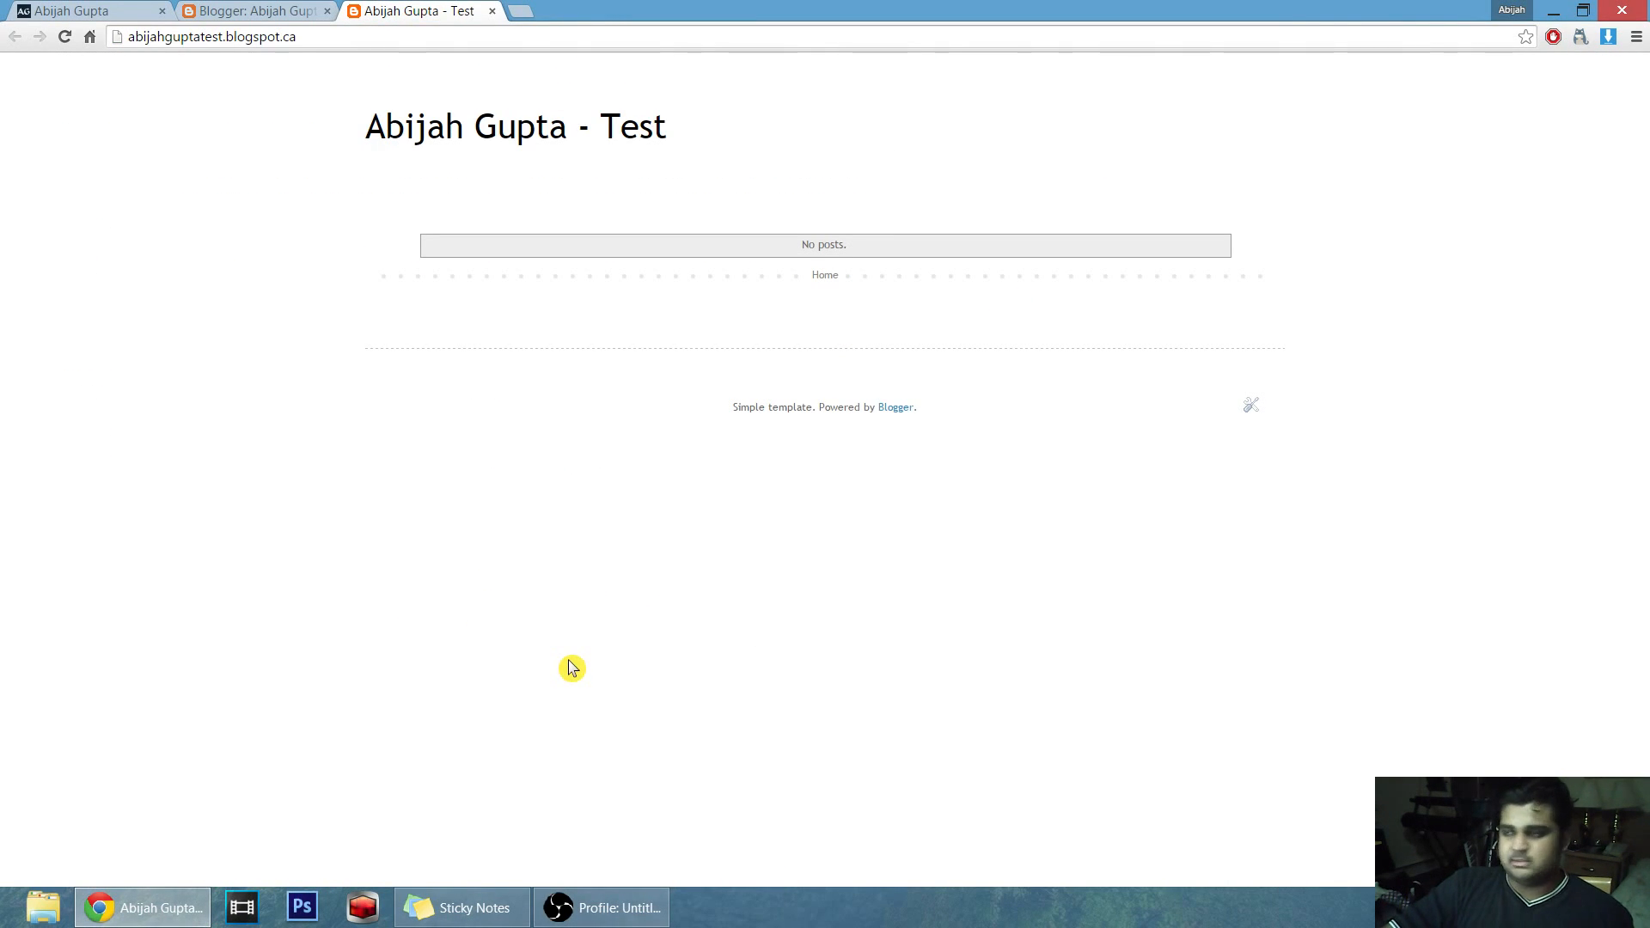
Open the Header configuration in the test blog's layout and compare it with the header of the live music website.
left_click(272, 12)
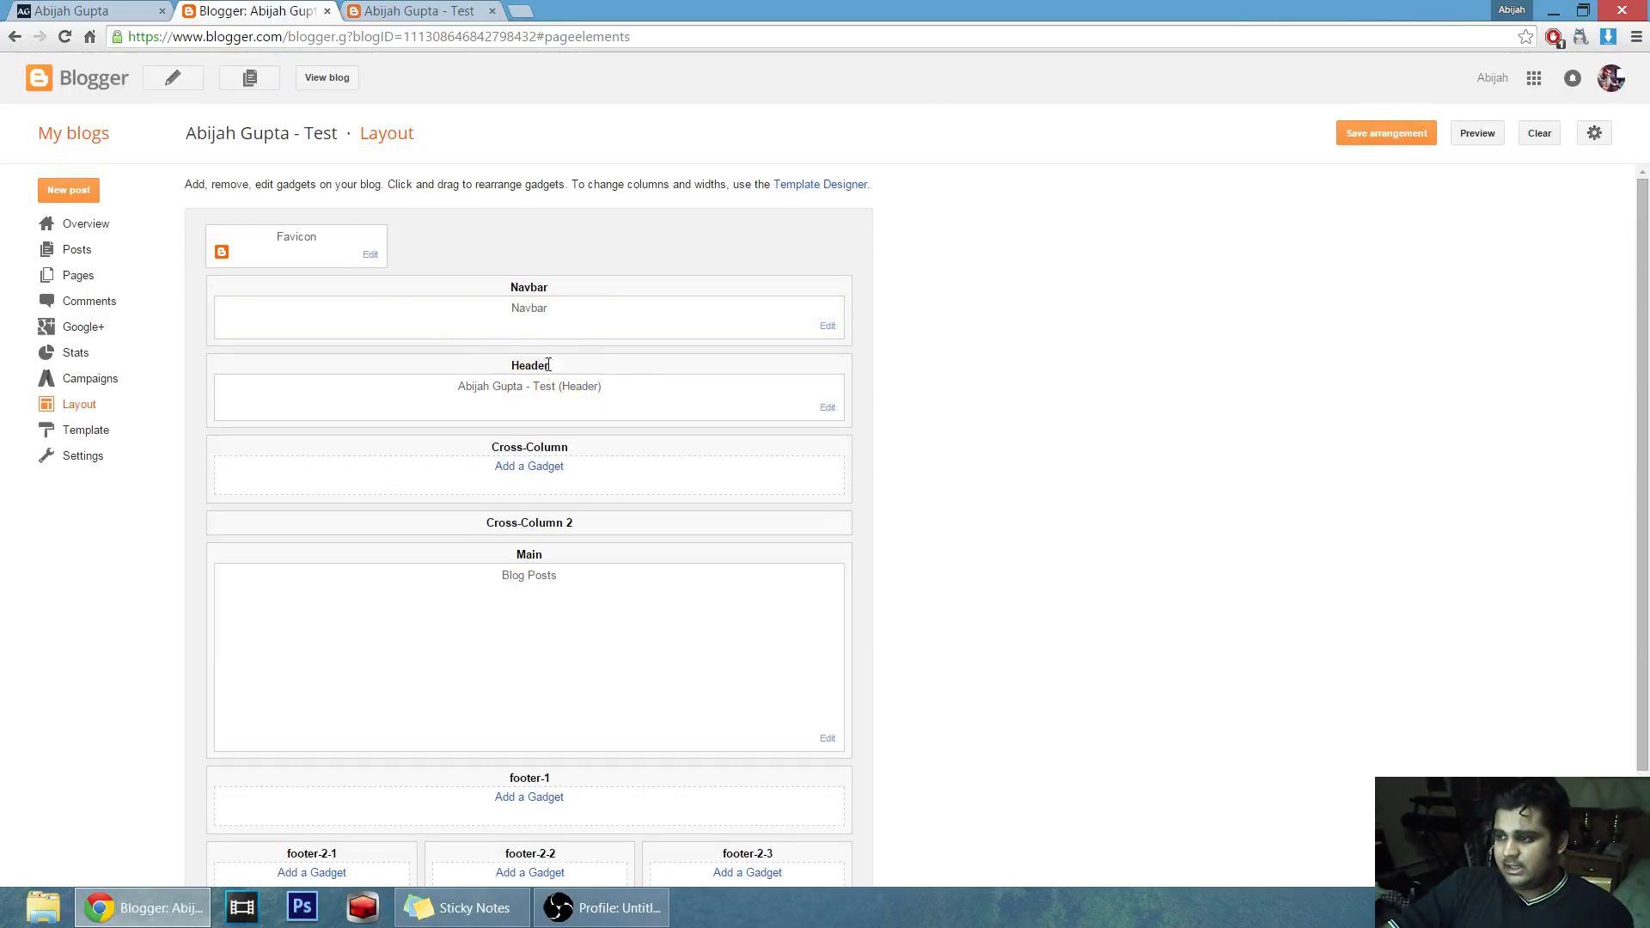
left_click(827, 407)
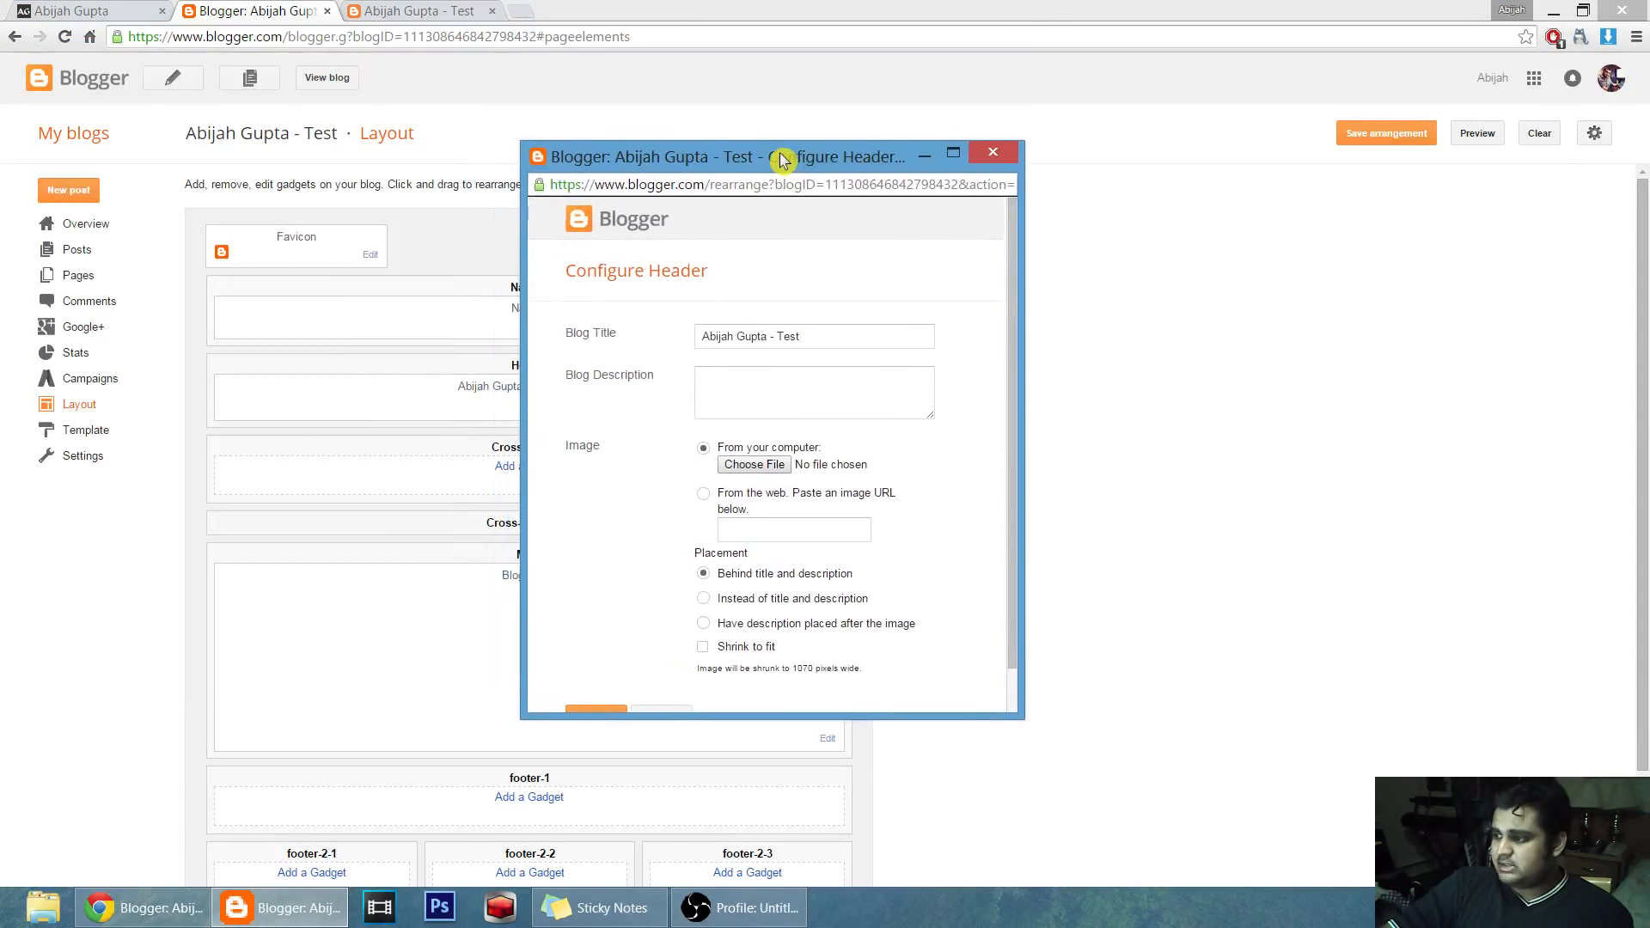
left_click(111, 12)
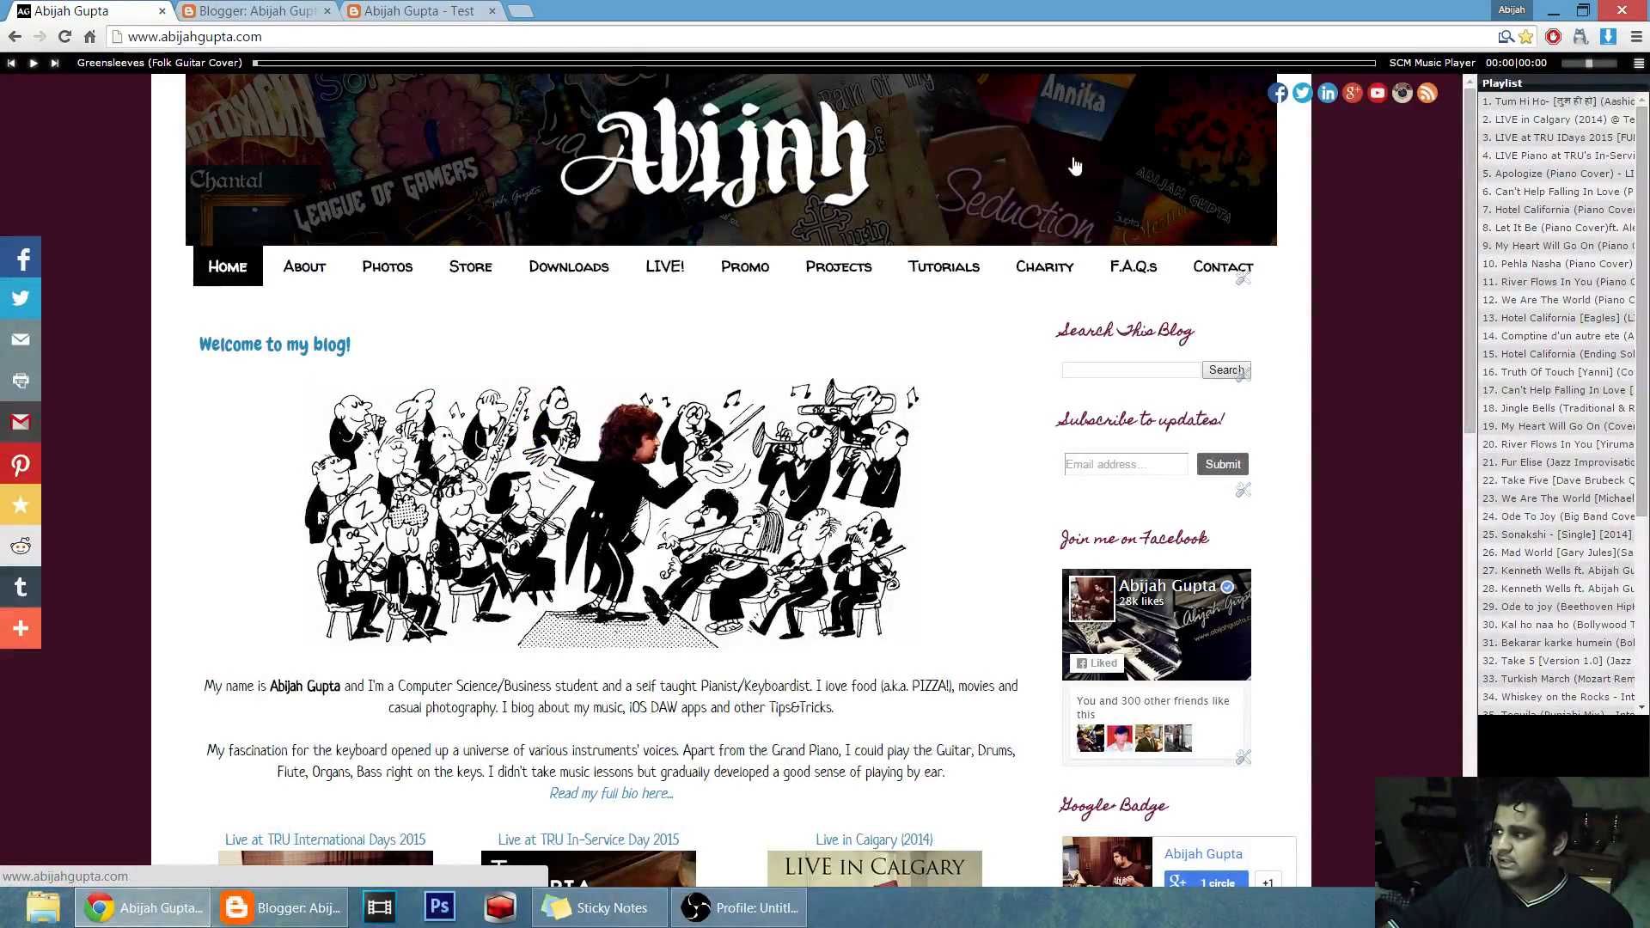
left_click(254, 11)
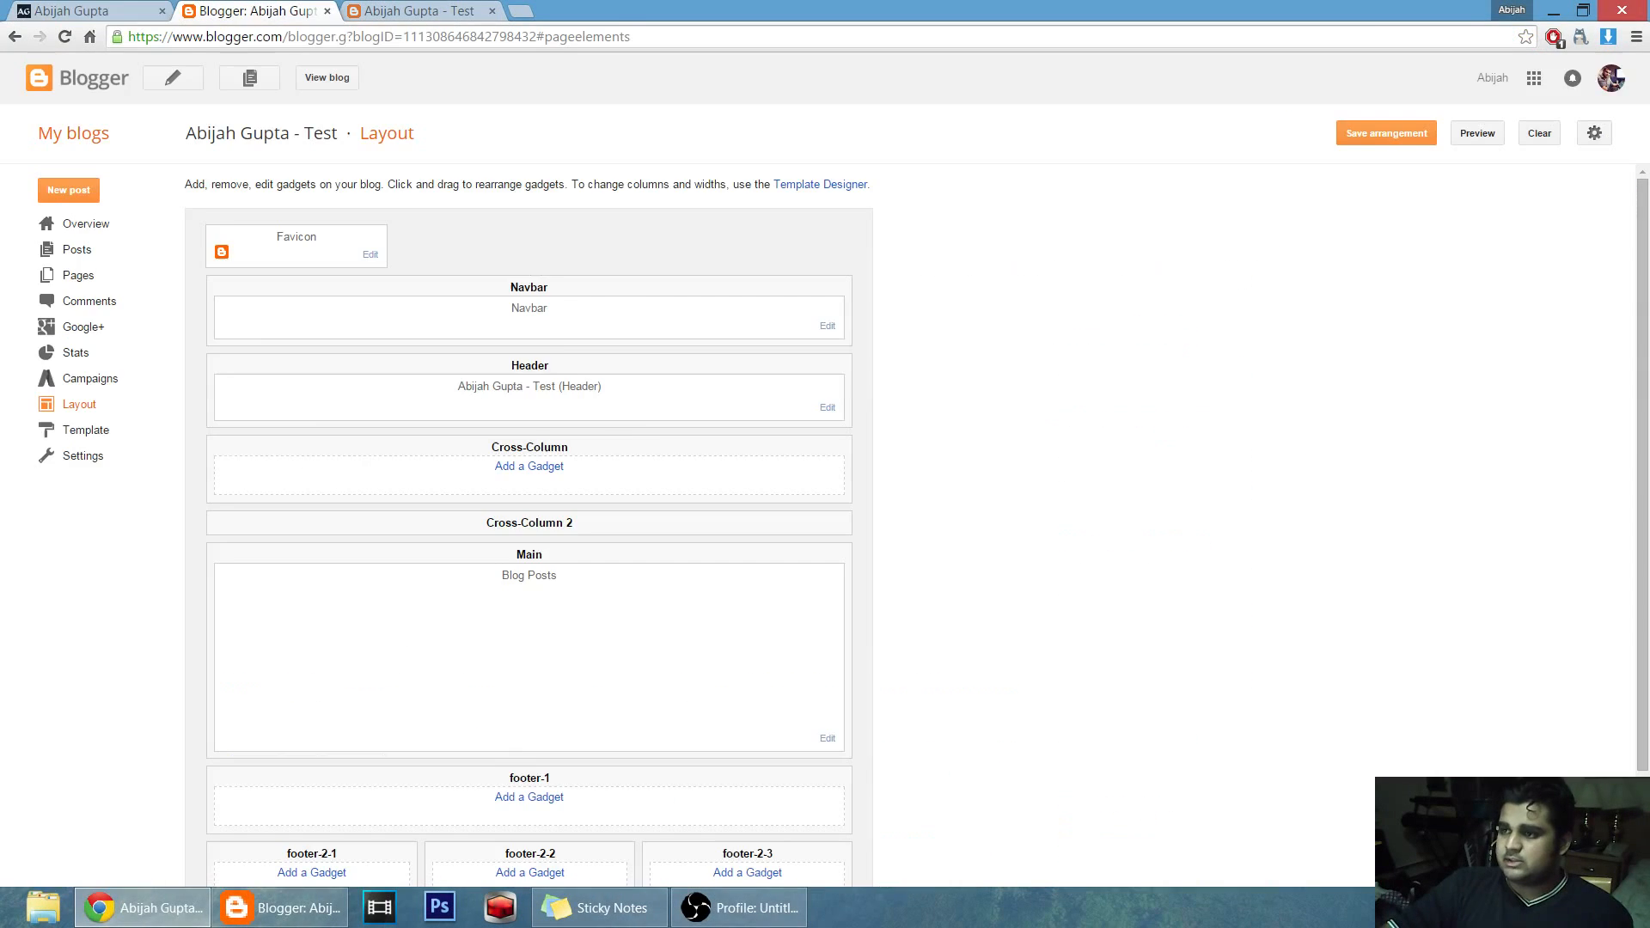
left_click(296, 909)
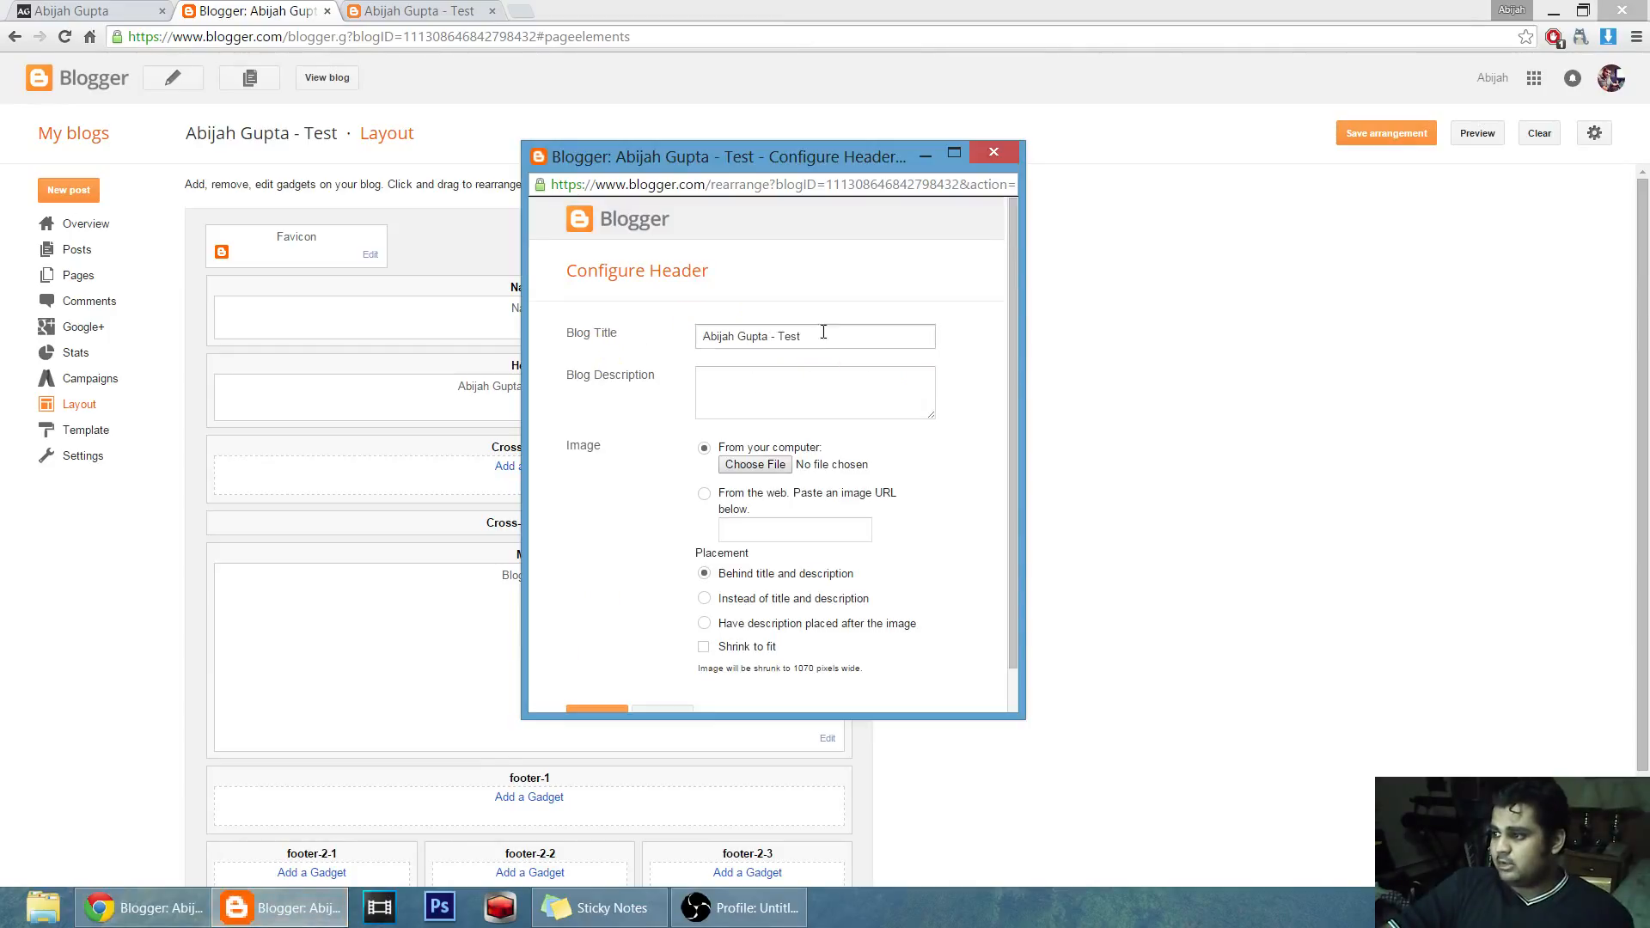
Enlarge the Configure Header window and review its title, description, image source and placement options.
left_click(697, 385)
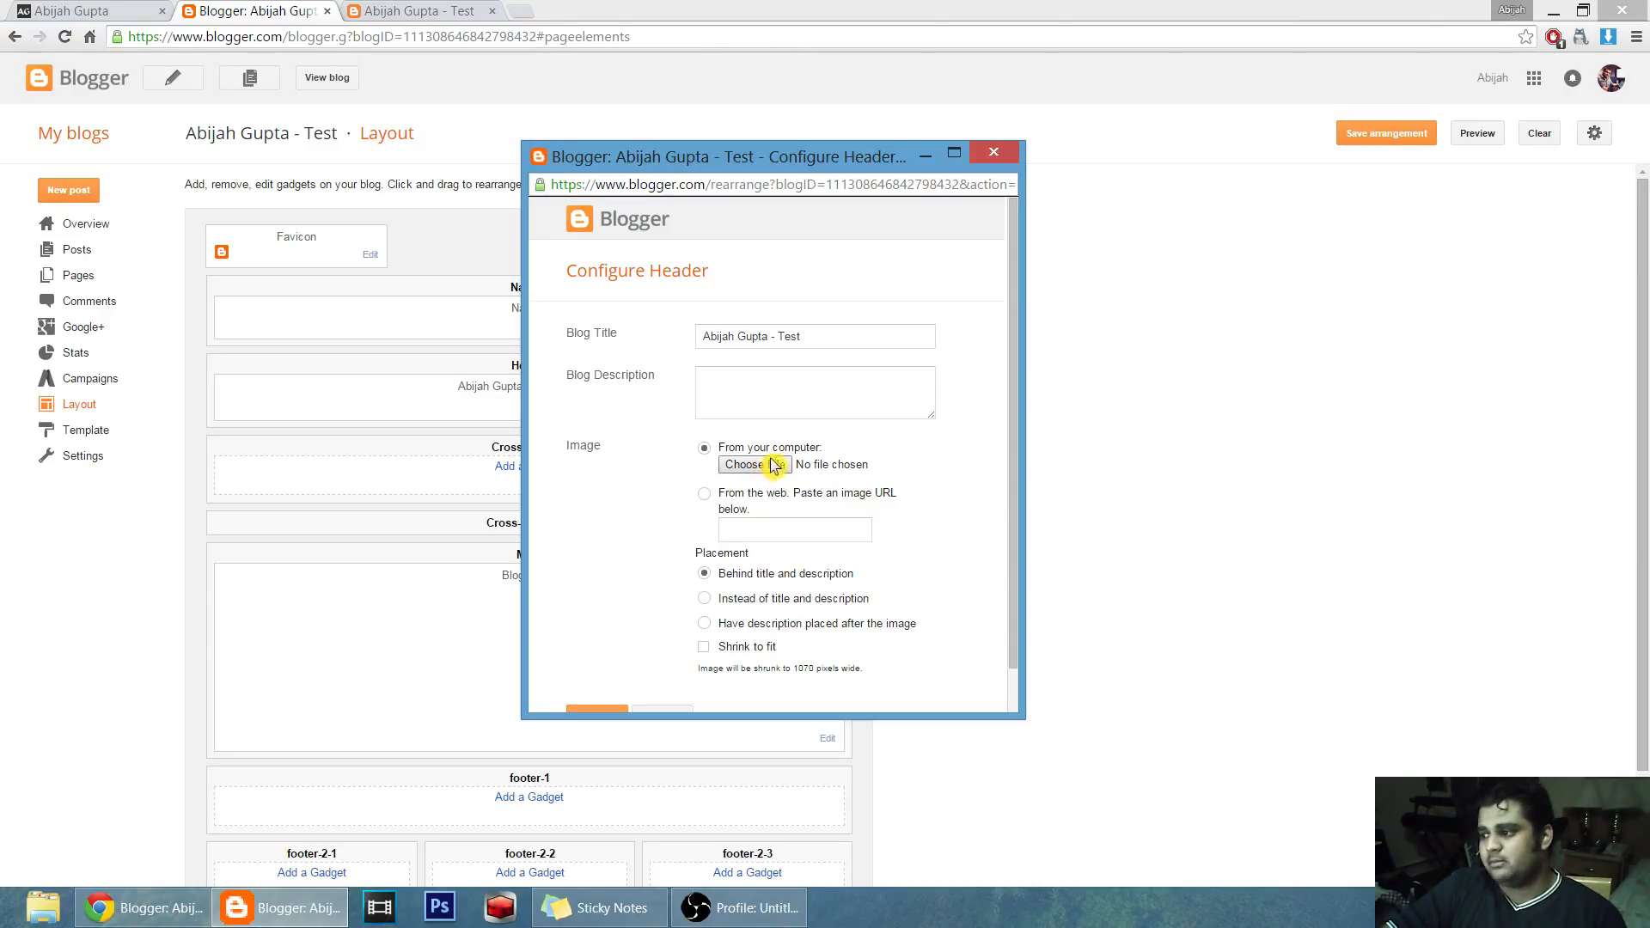
scroll(645, 575, "down", 1)
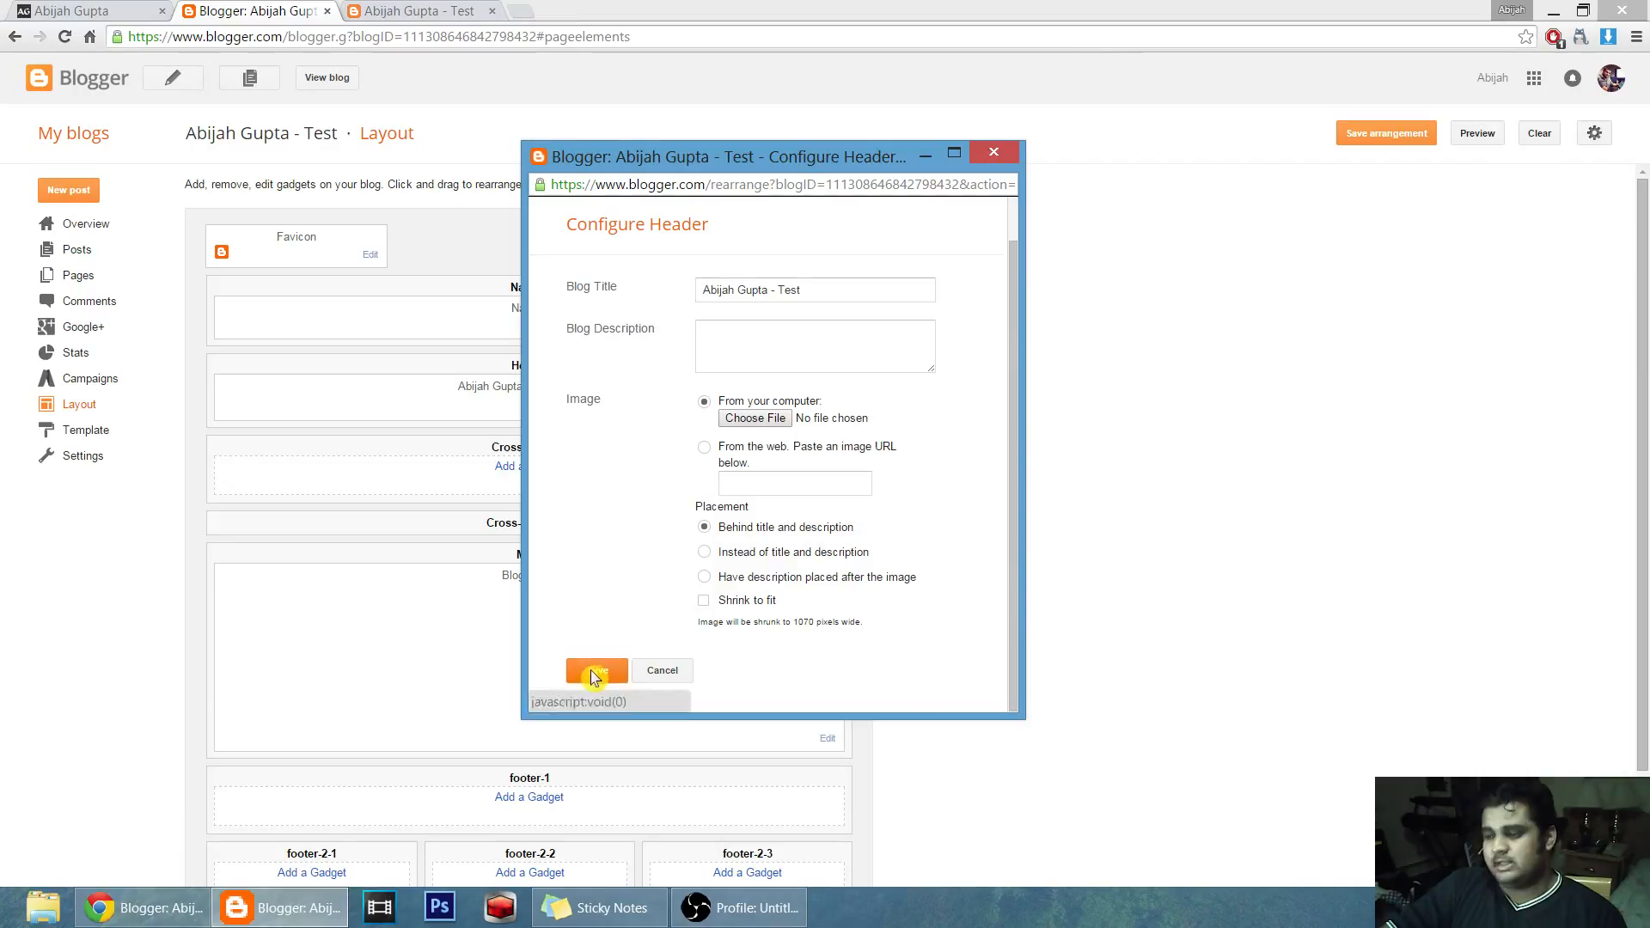
left_click_drag(909, 715, 897, 849)
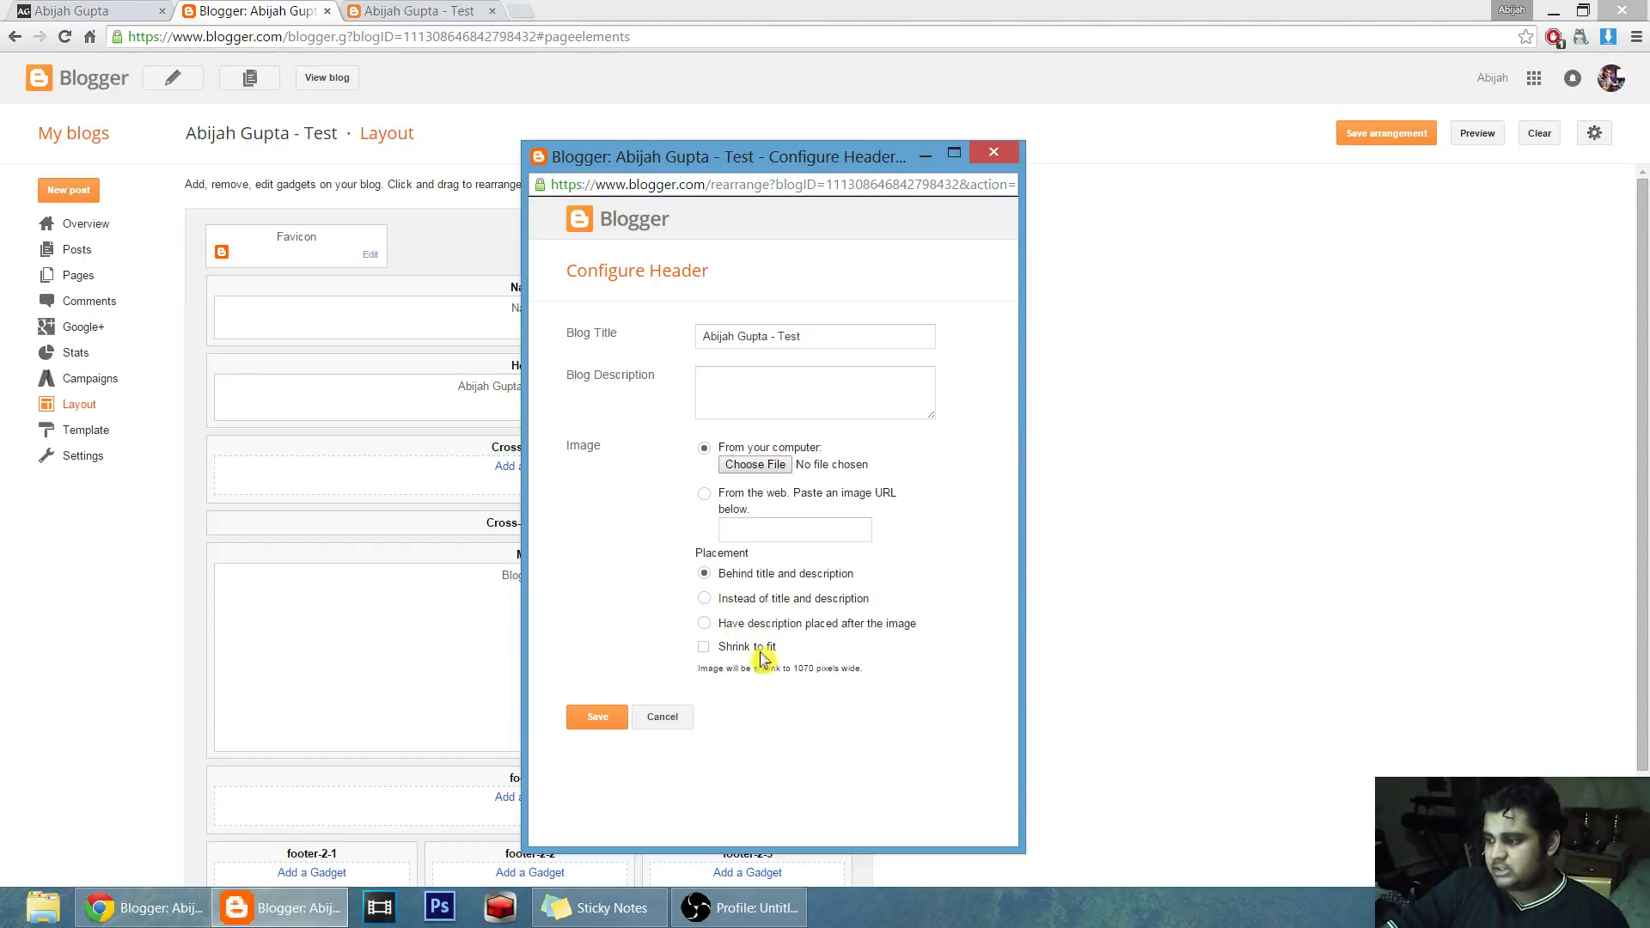
left_click(813, 695)
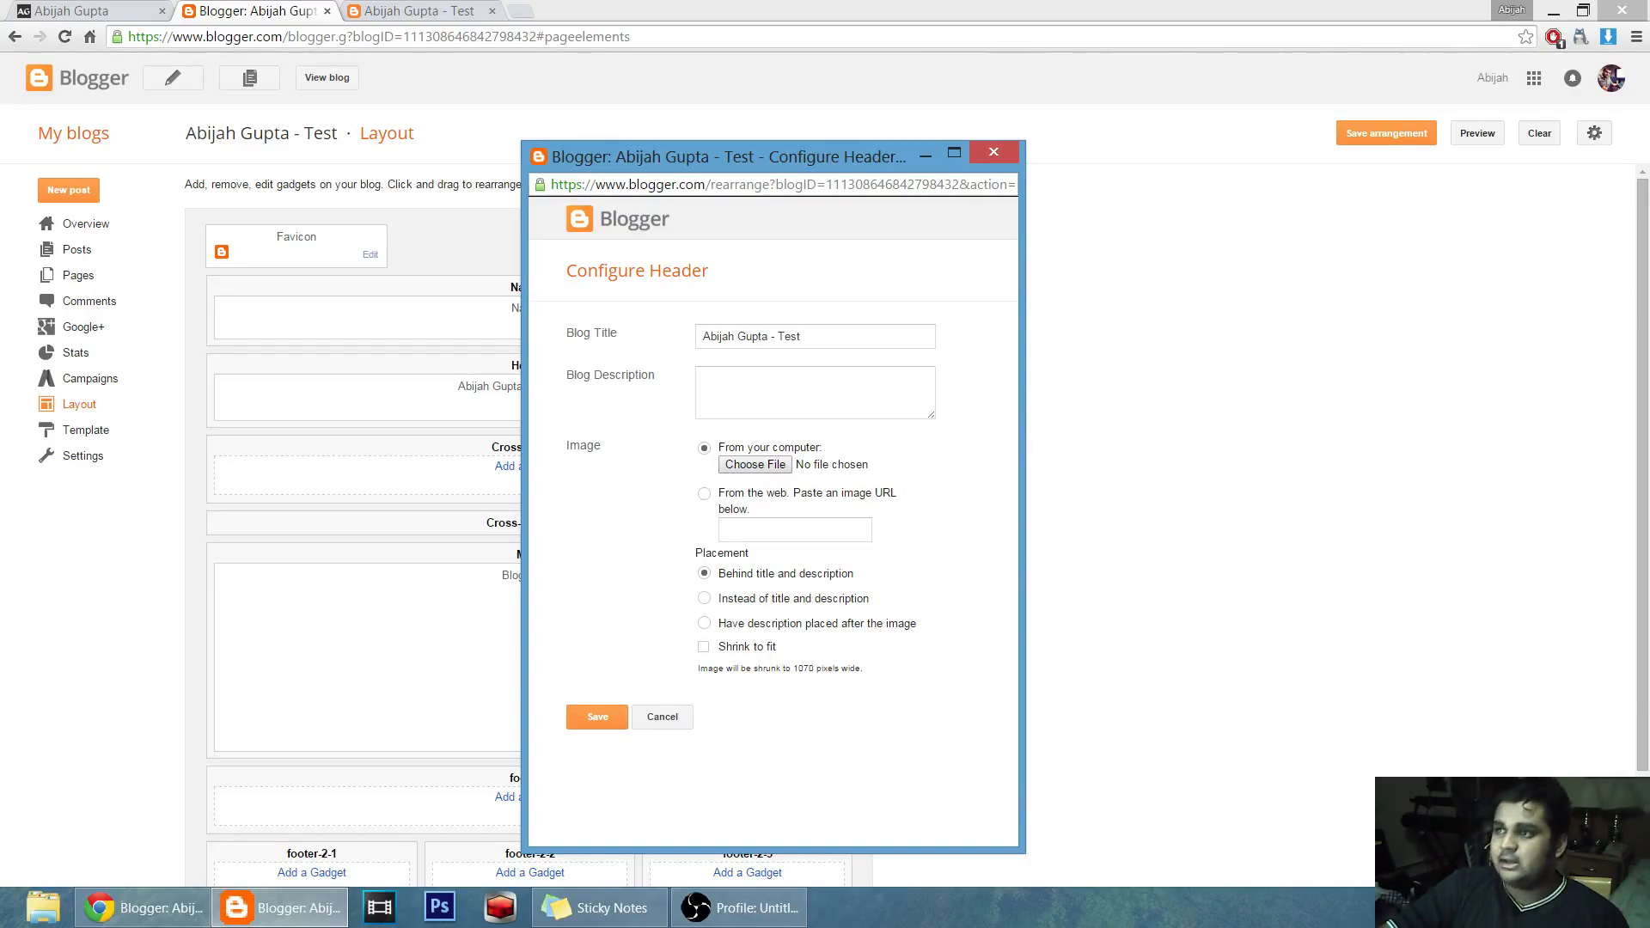
Compare the live test blog with the live music website's header, and return to the Configure Header window.
left_click(397, 11)
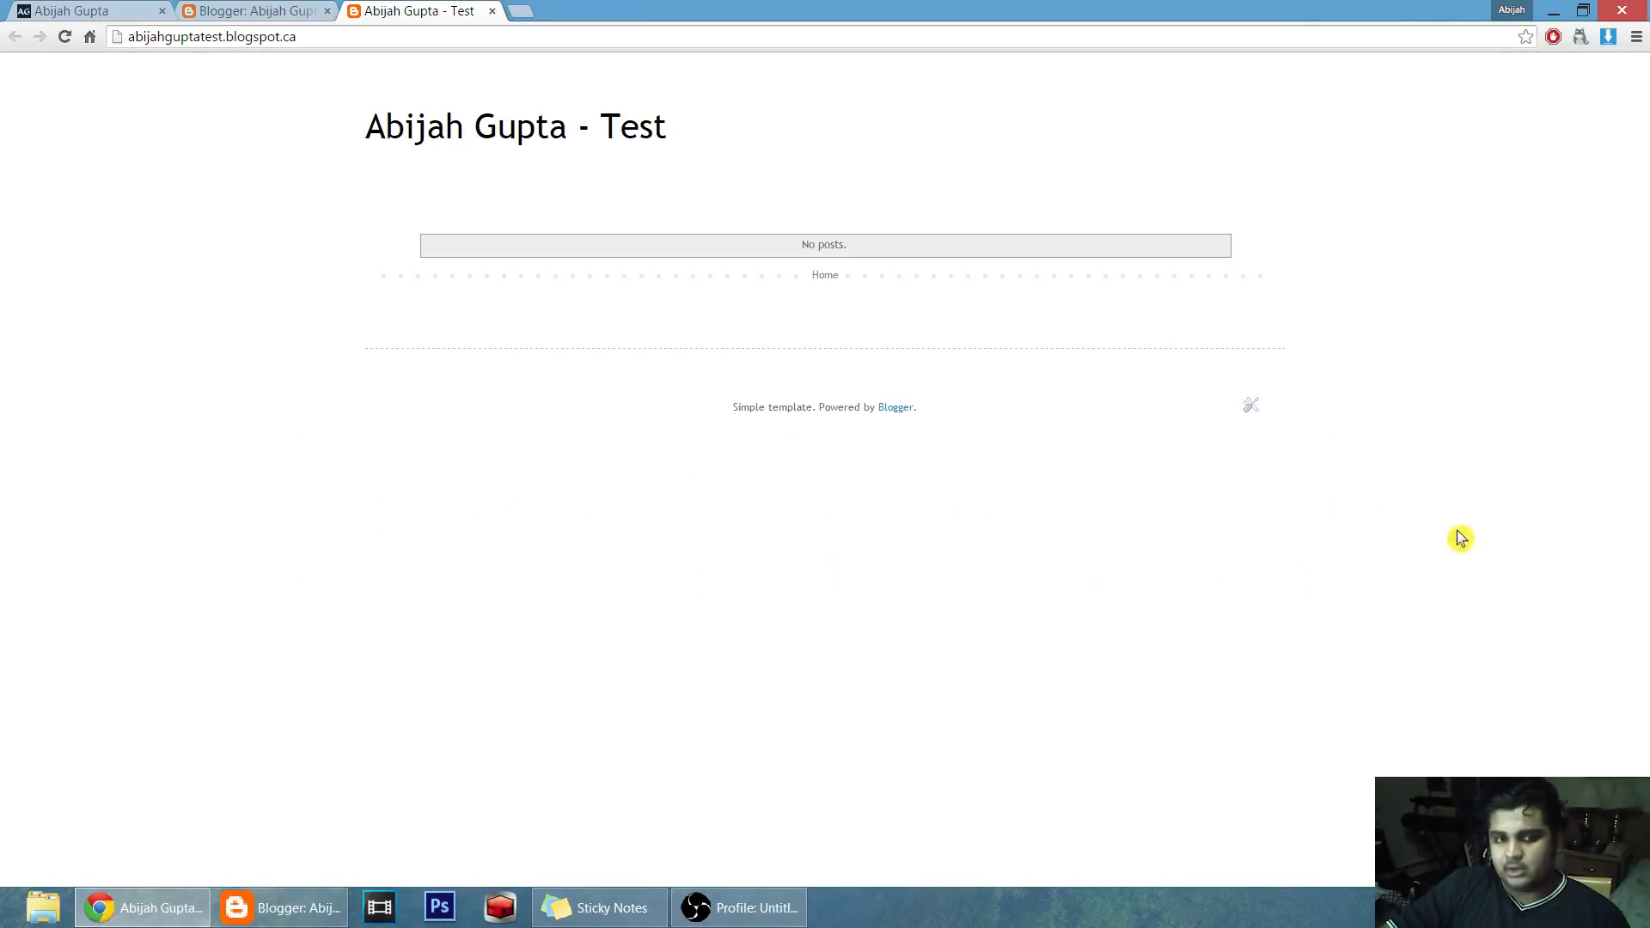
left_click(73, 11)
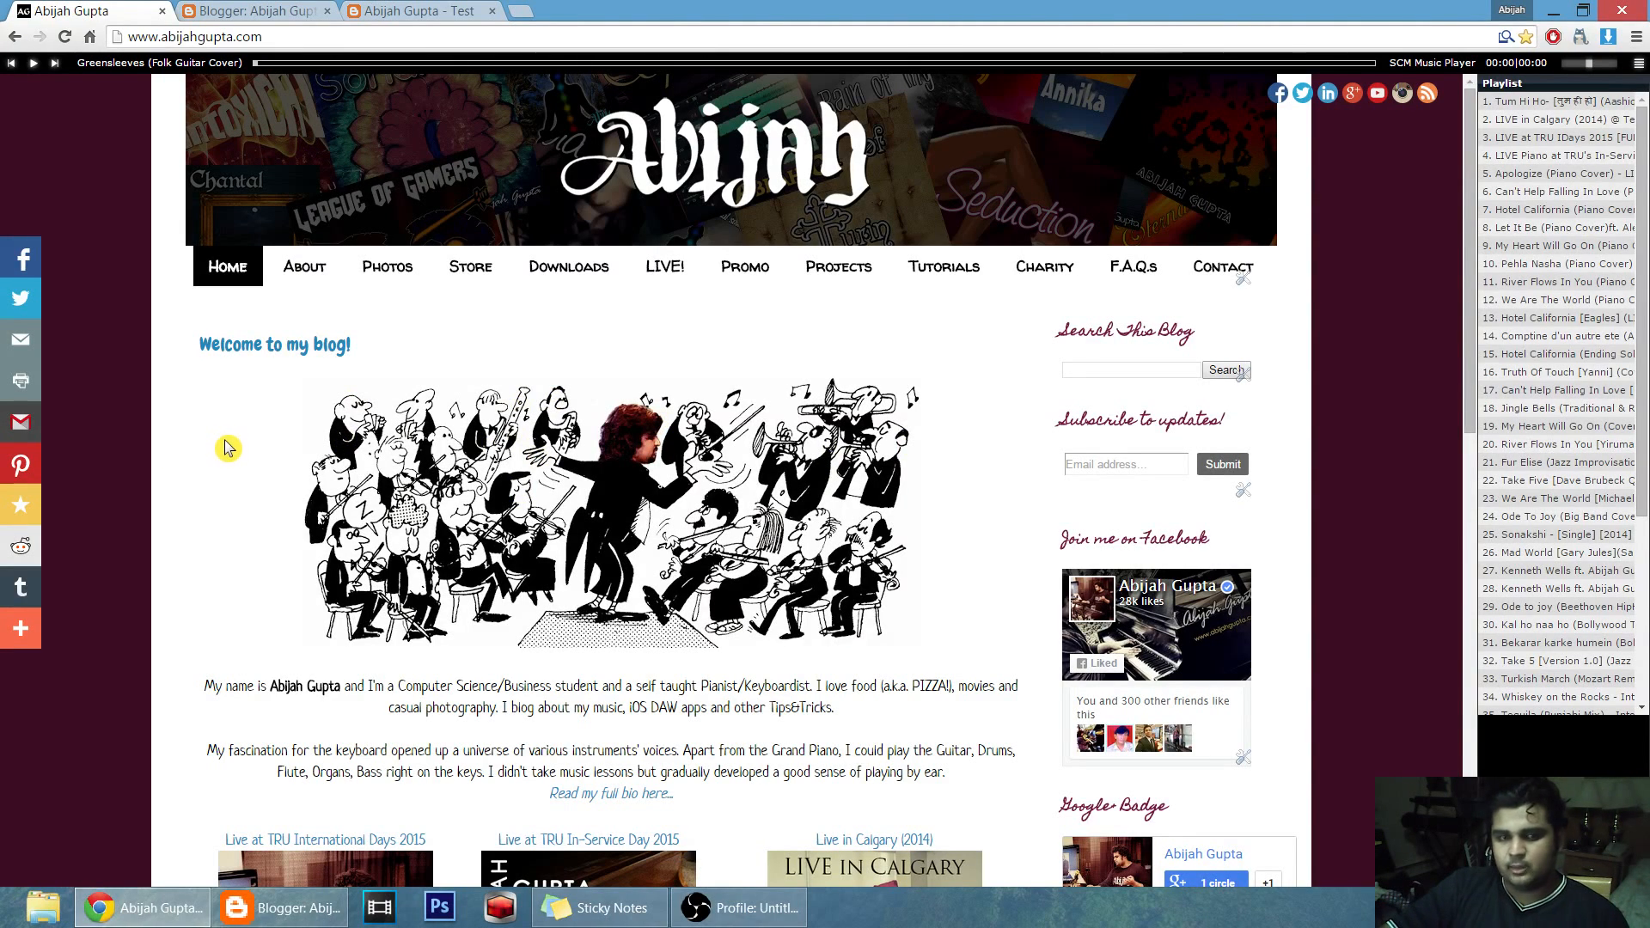
left_click(419, 11)
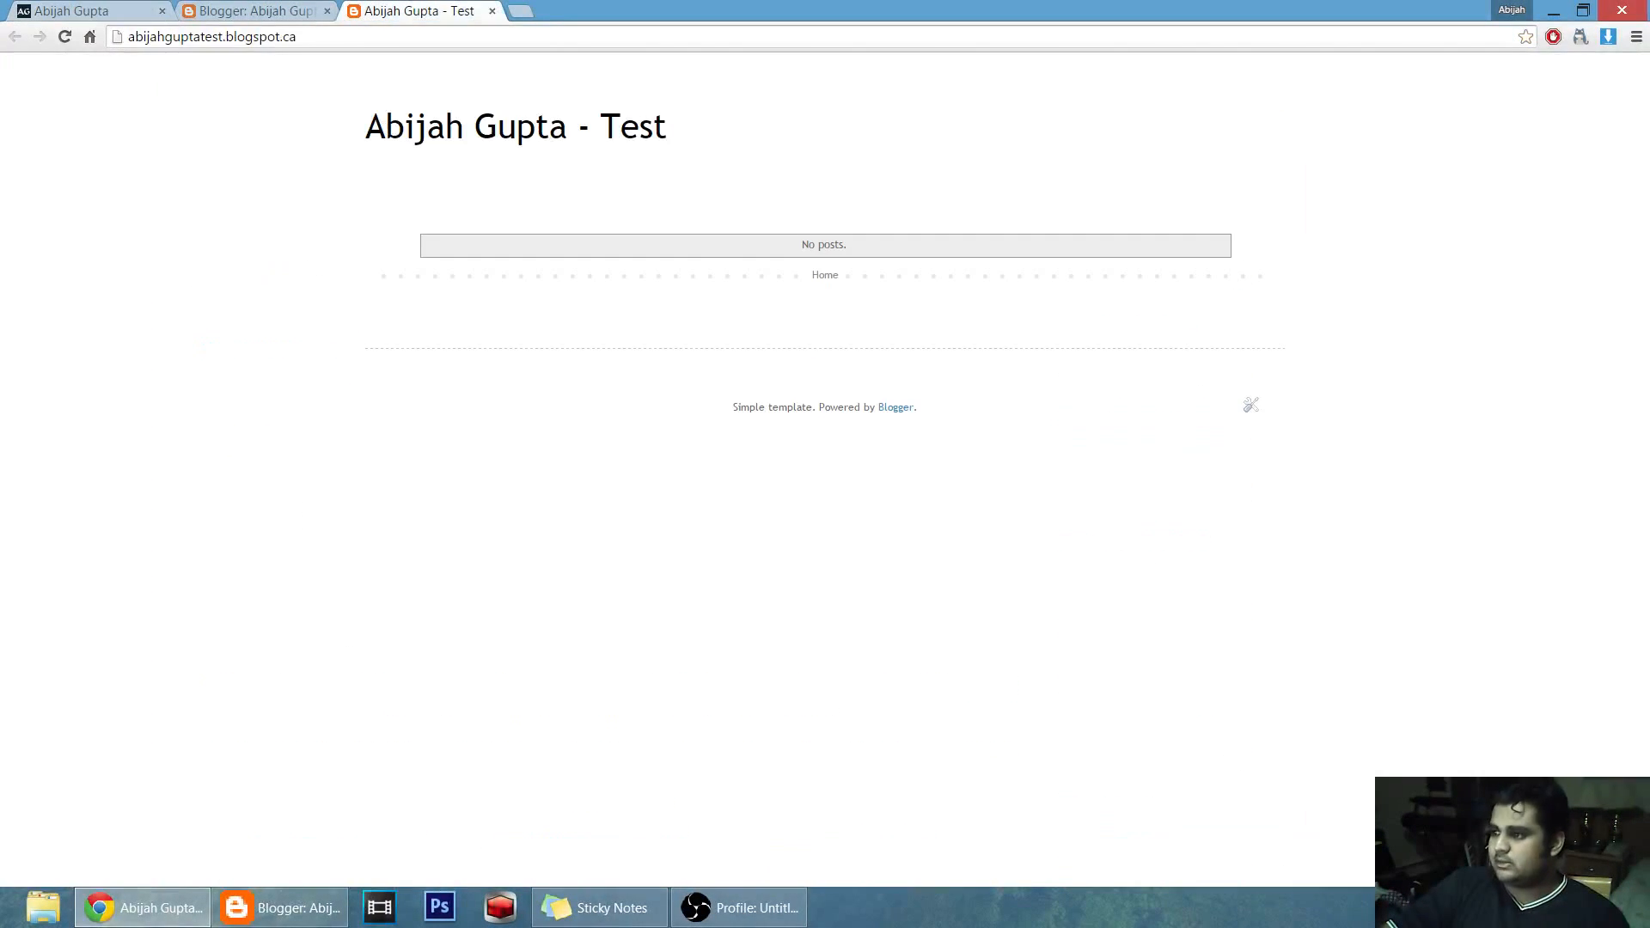
left_click(258, 12)
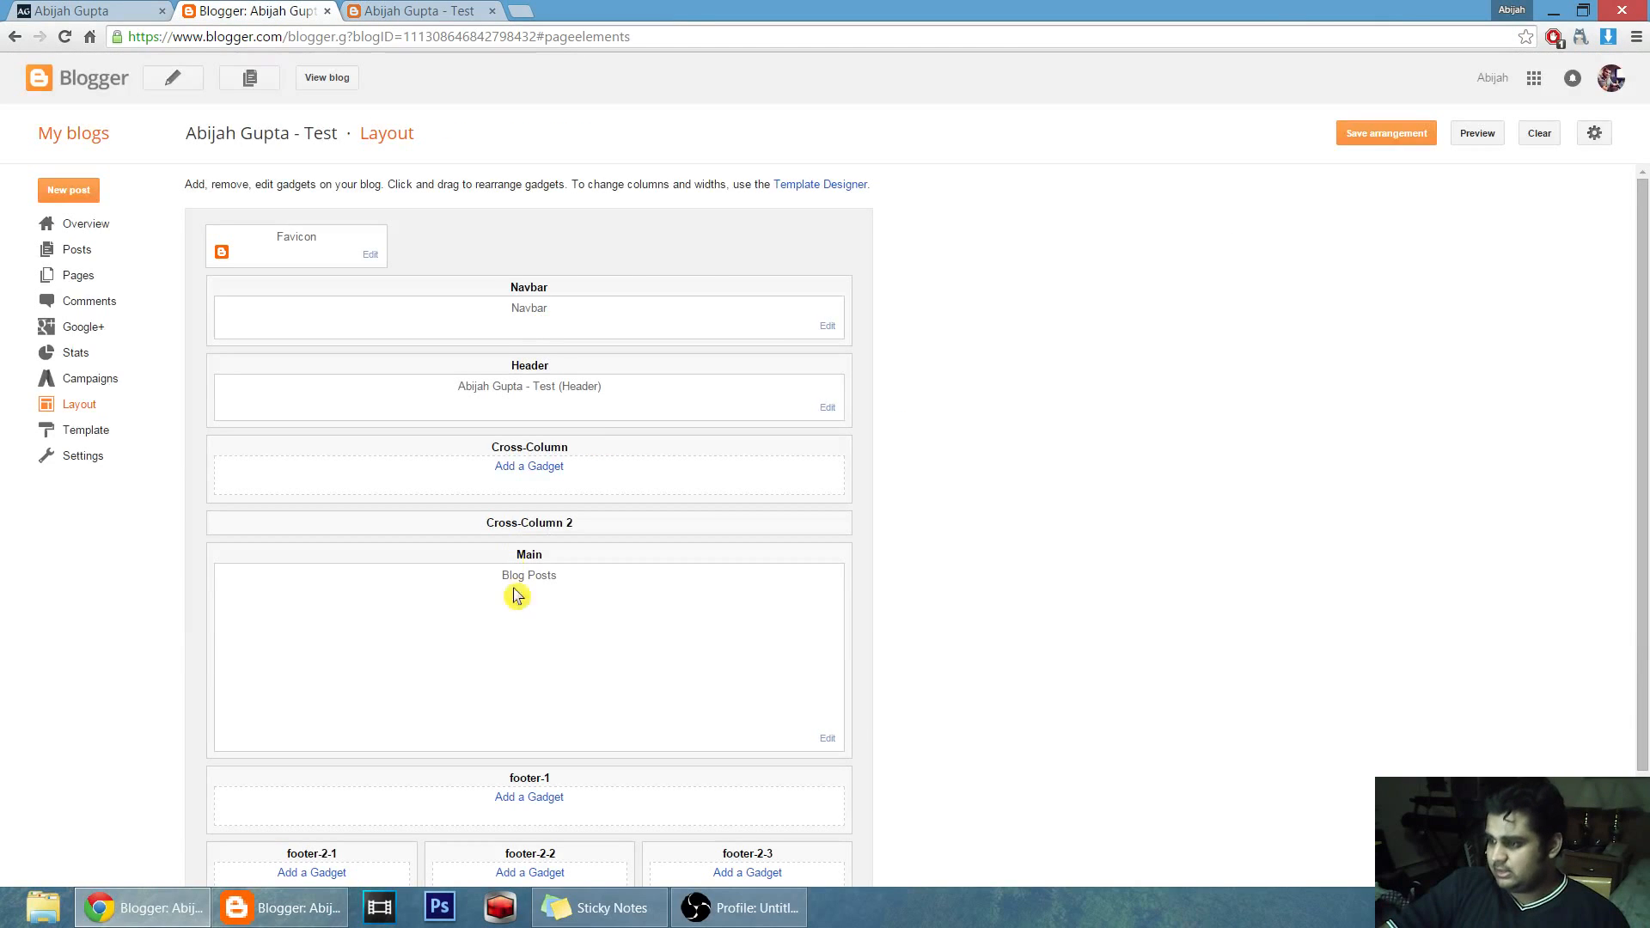
left_click(325, 912)
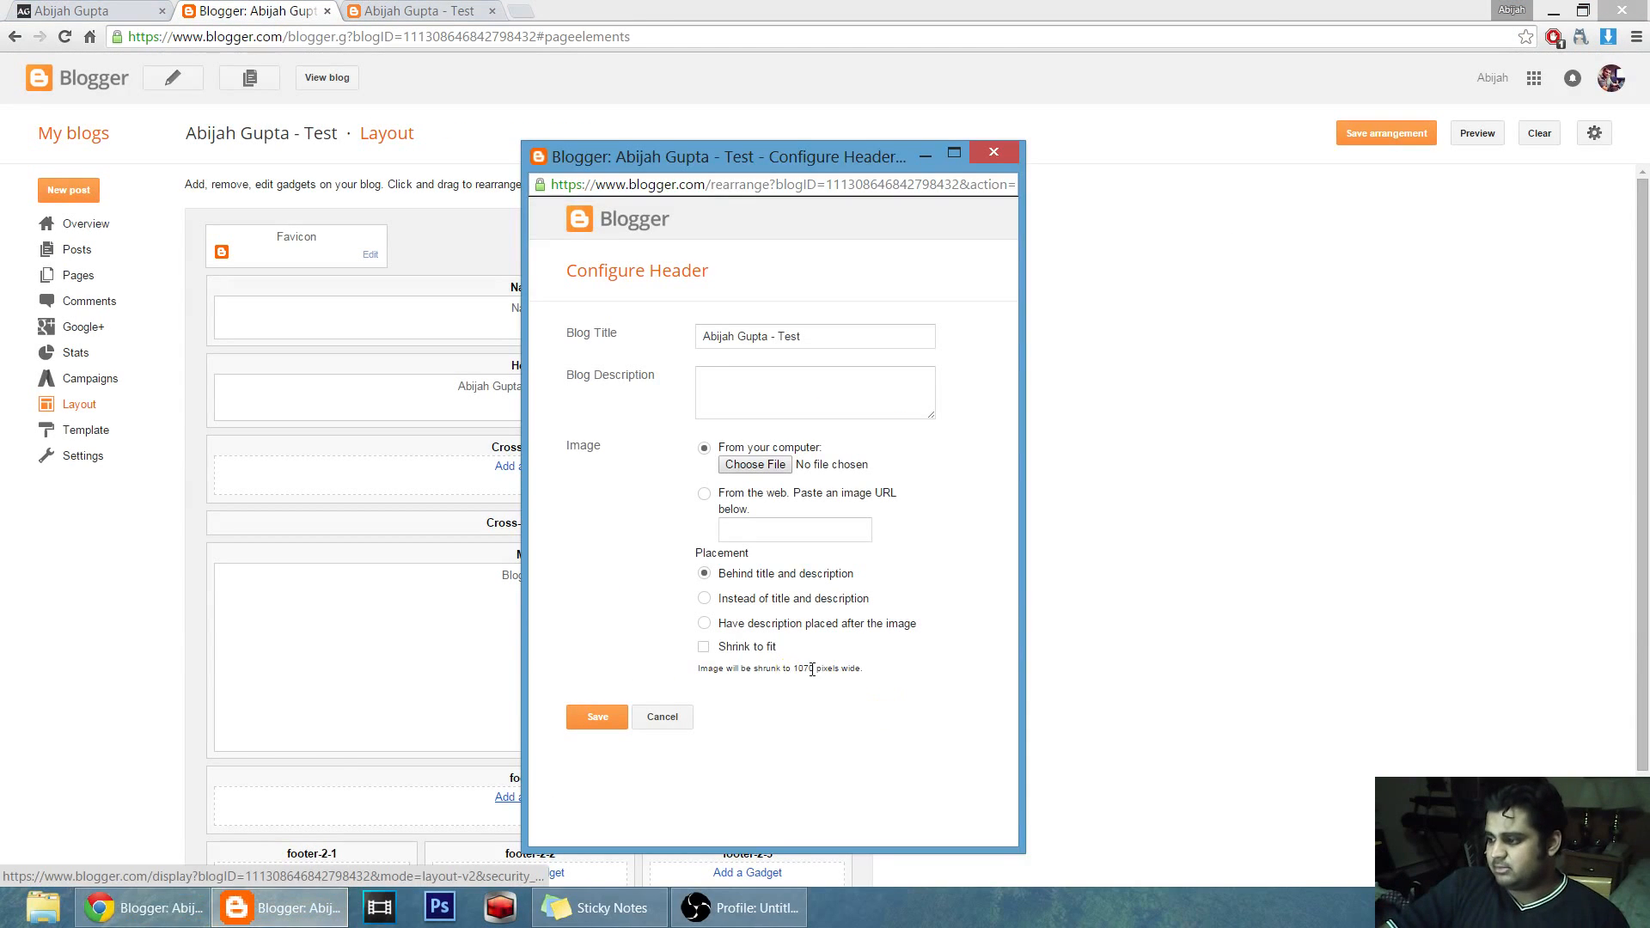
left_click(90, 11)
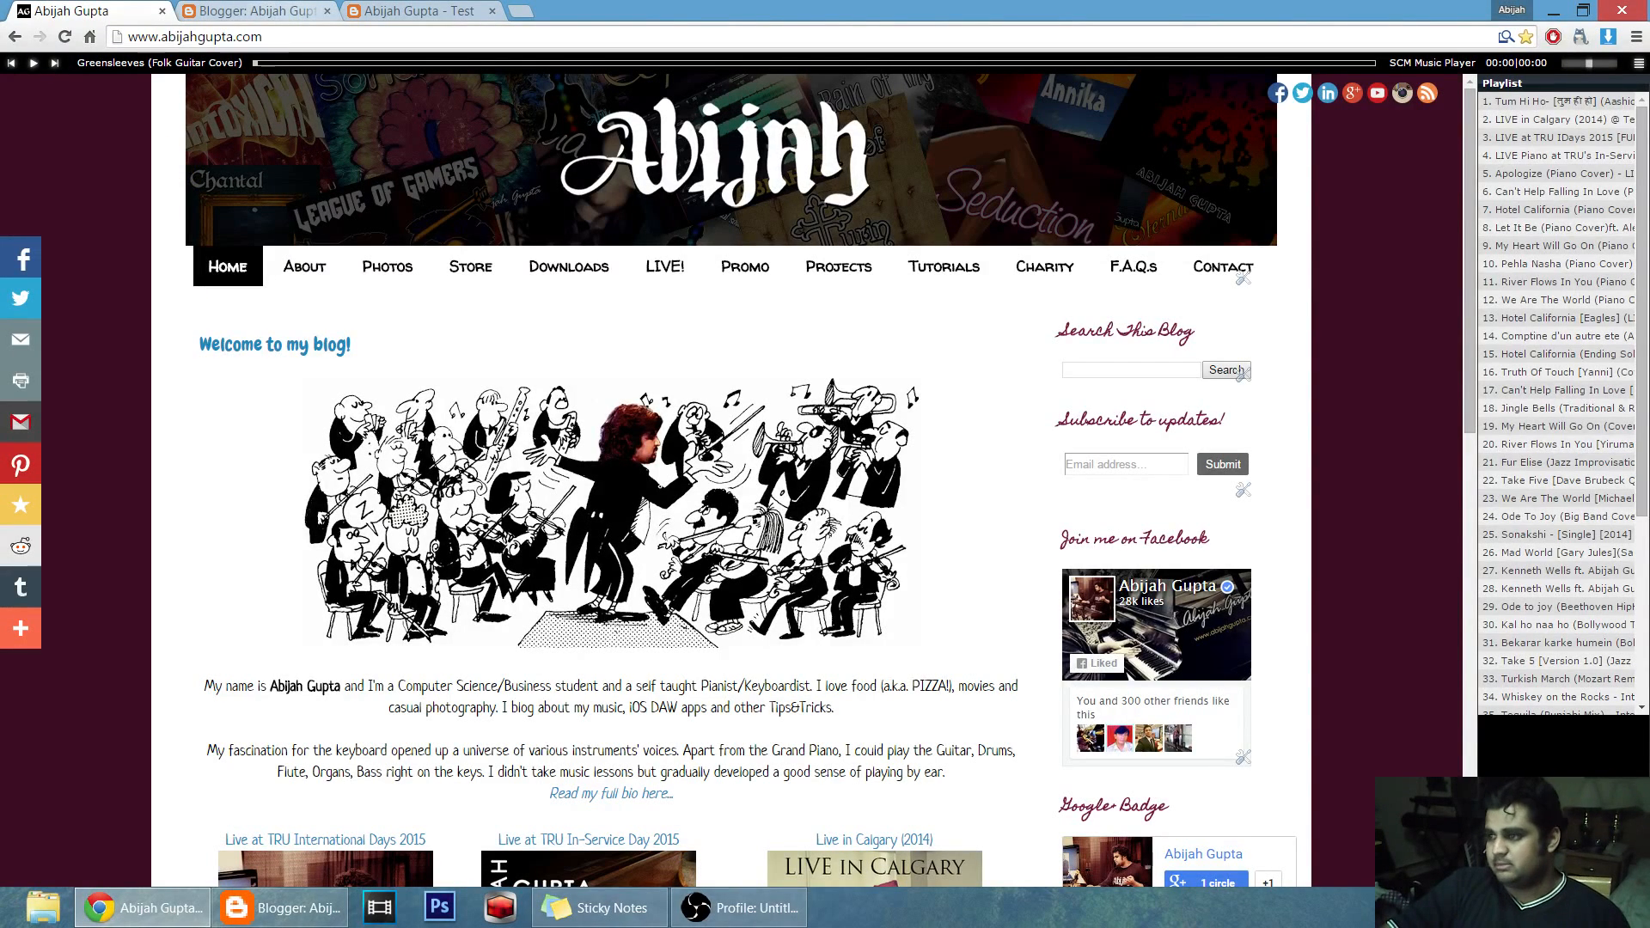
key("ctrl+Tab")
key("ctrl+Tab")
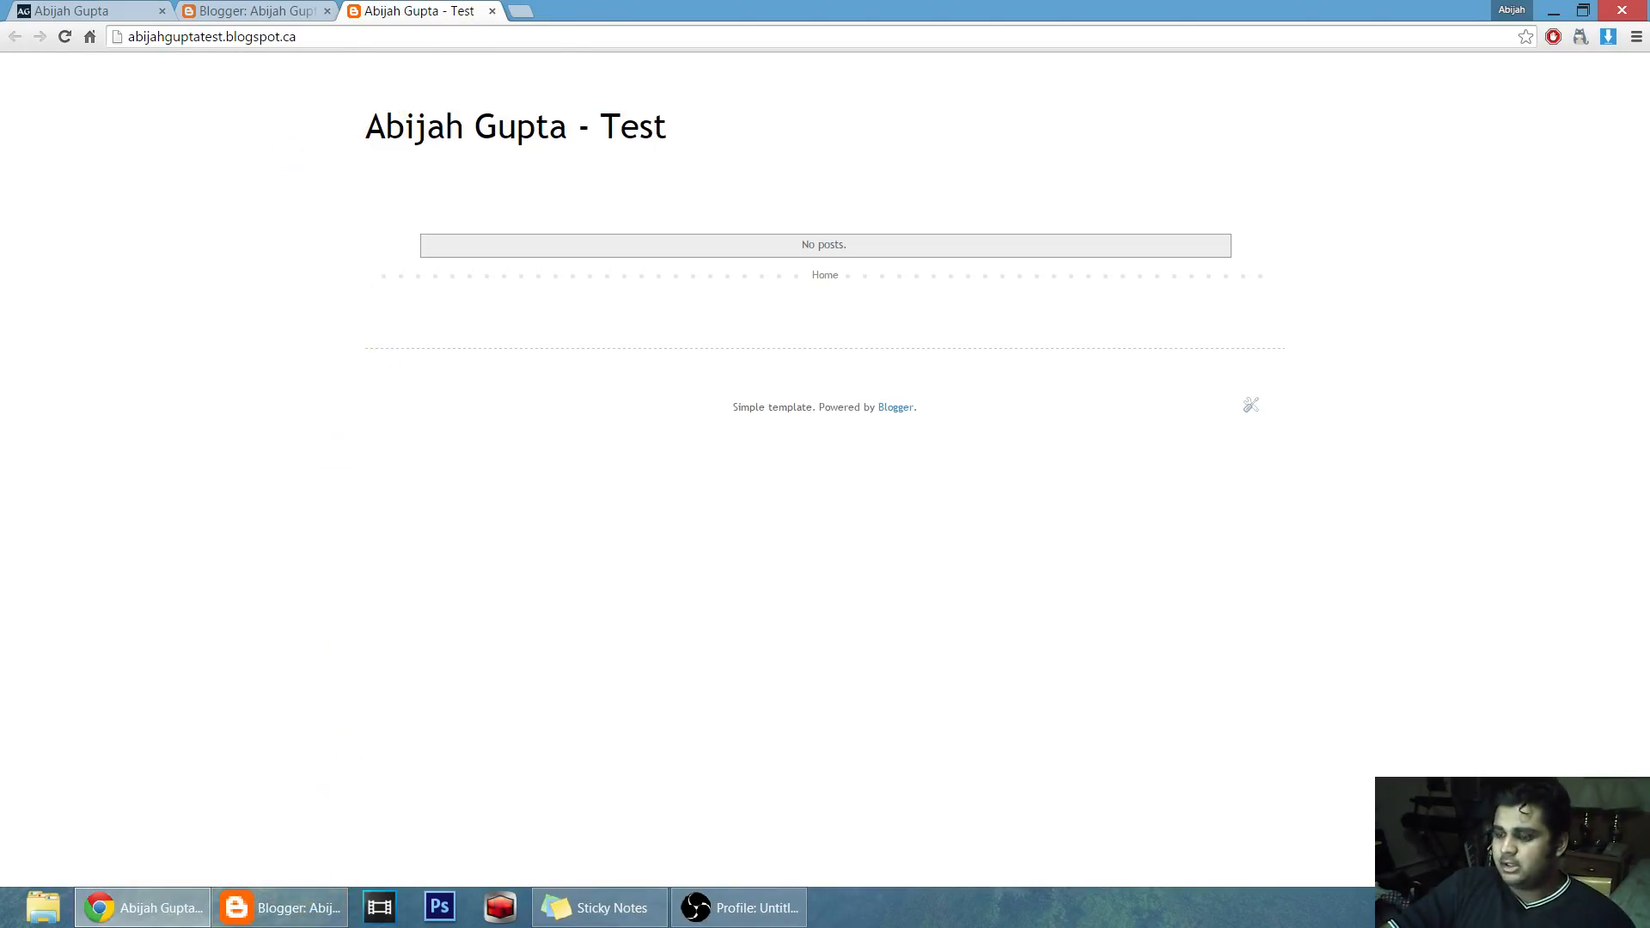
key("ctrl+shift+Tab")
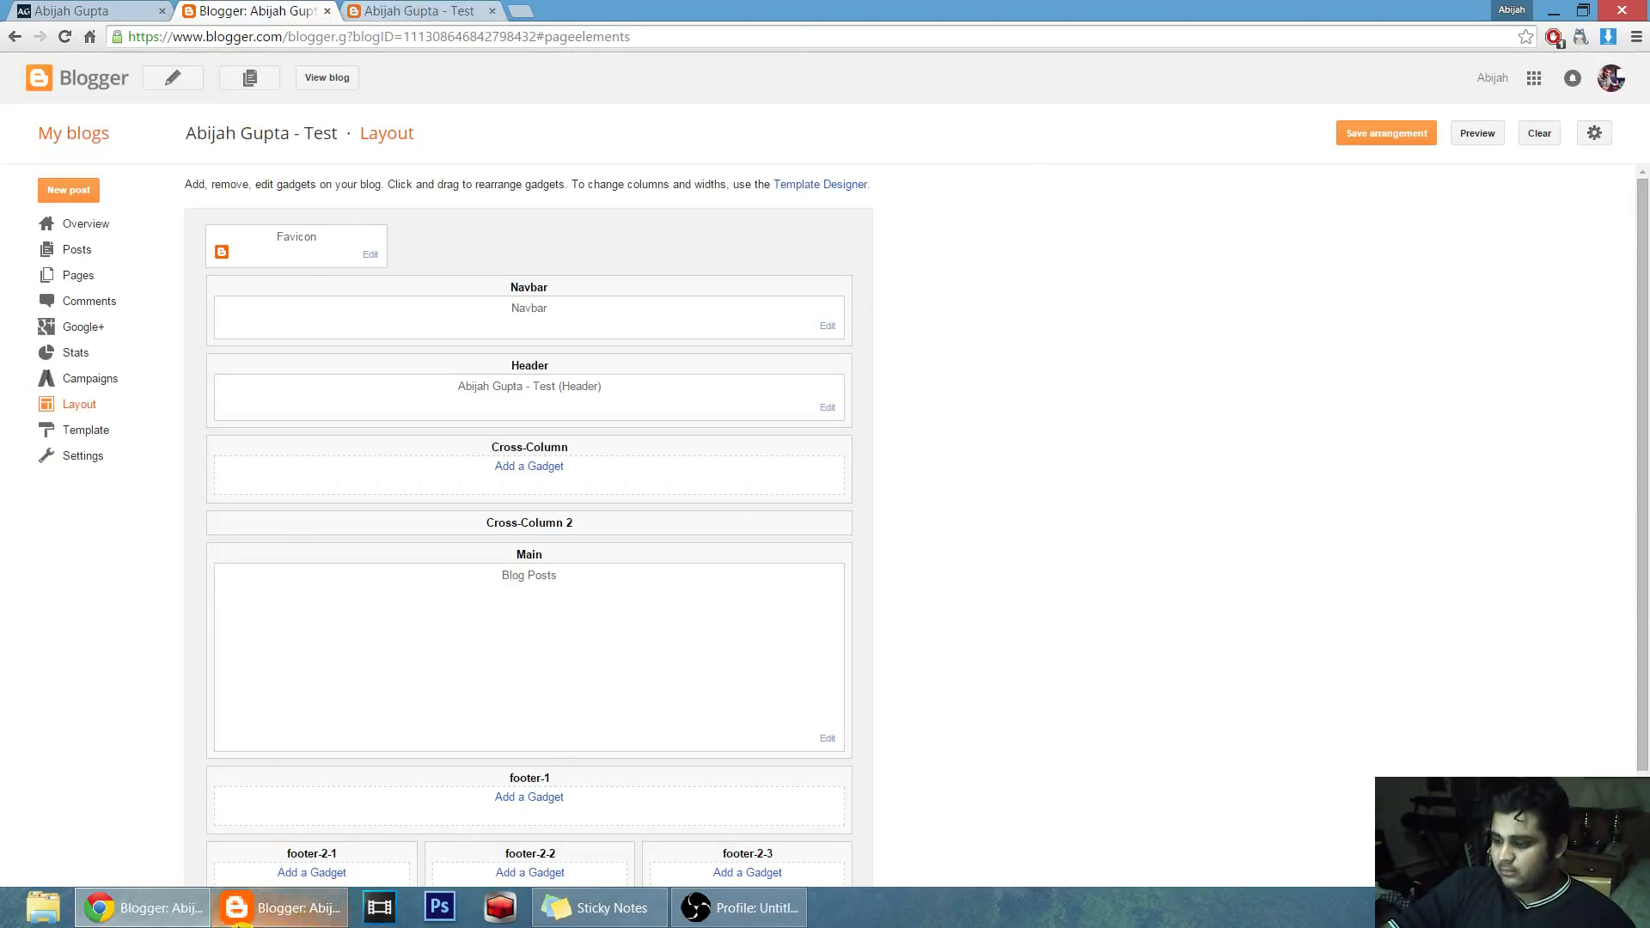
left_click(275, 917)
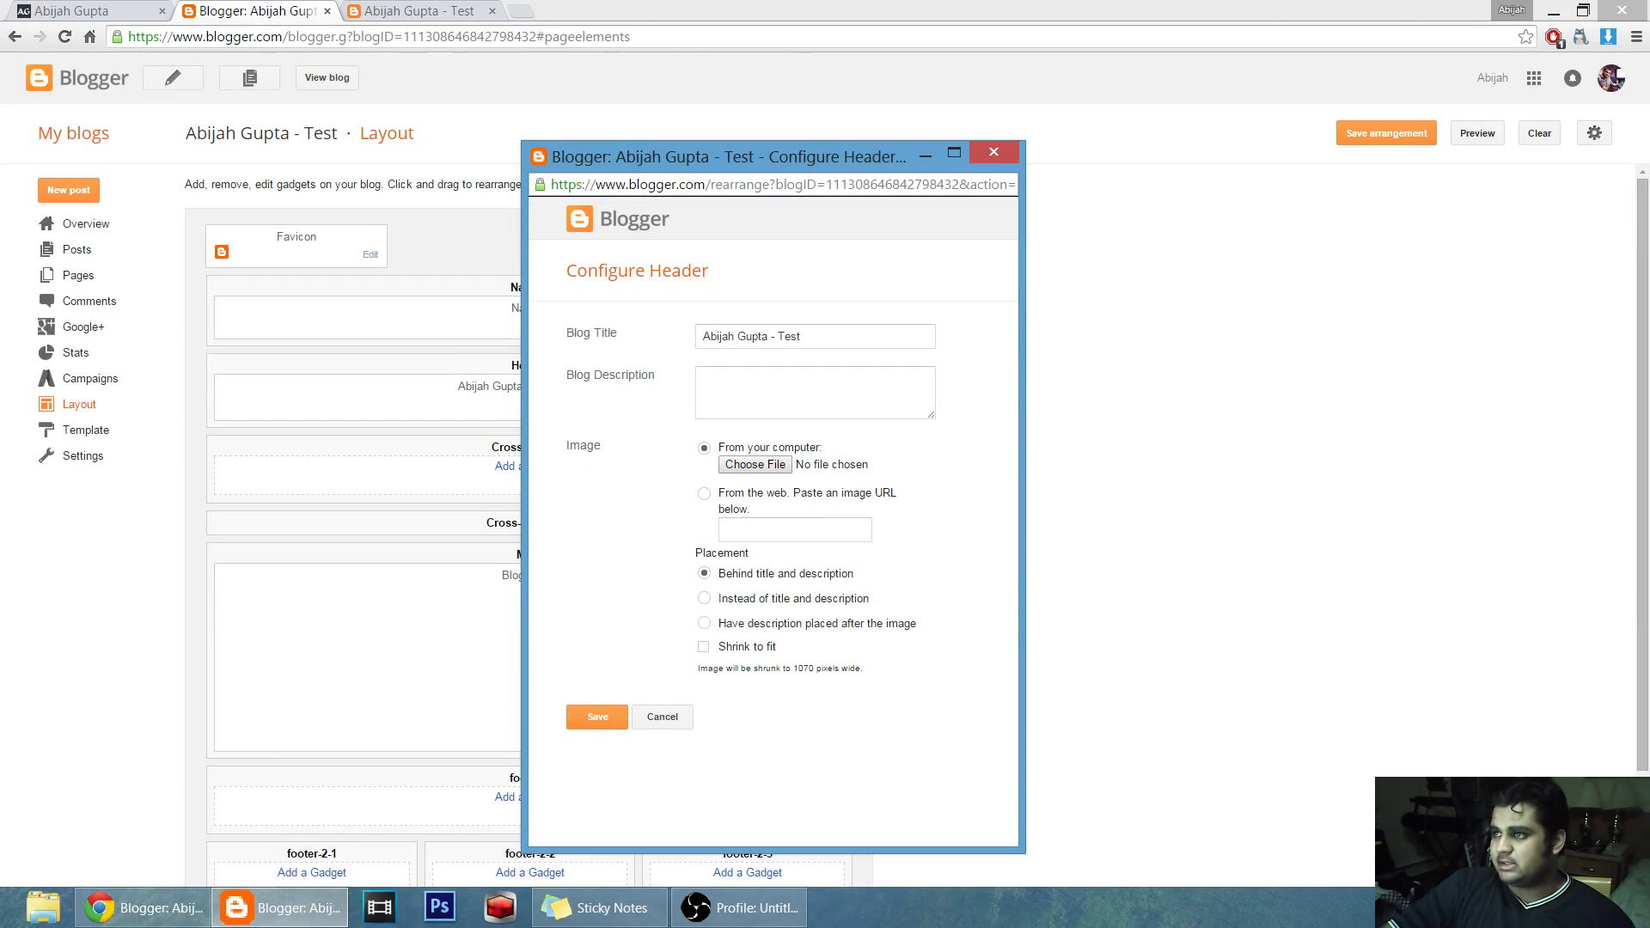
Open the Google home page in a new browser tab.
left_click(520, 16)
left_click(520, 15)
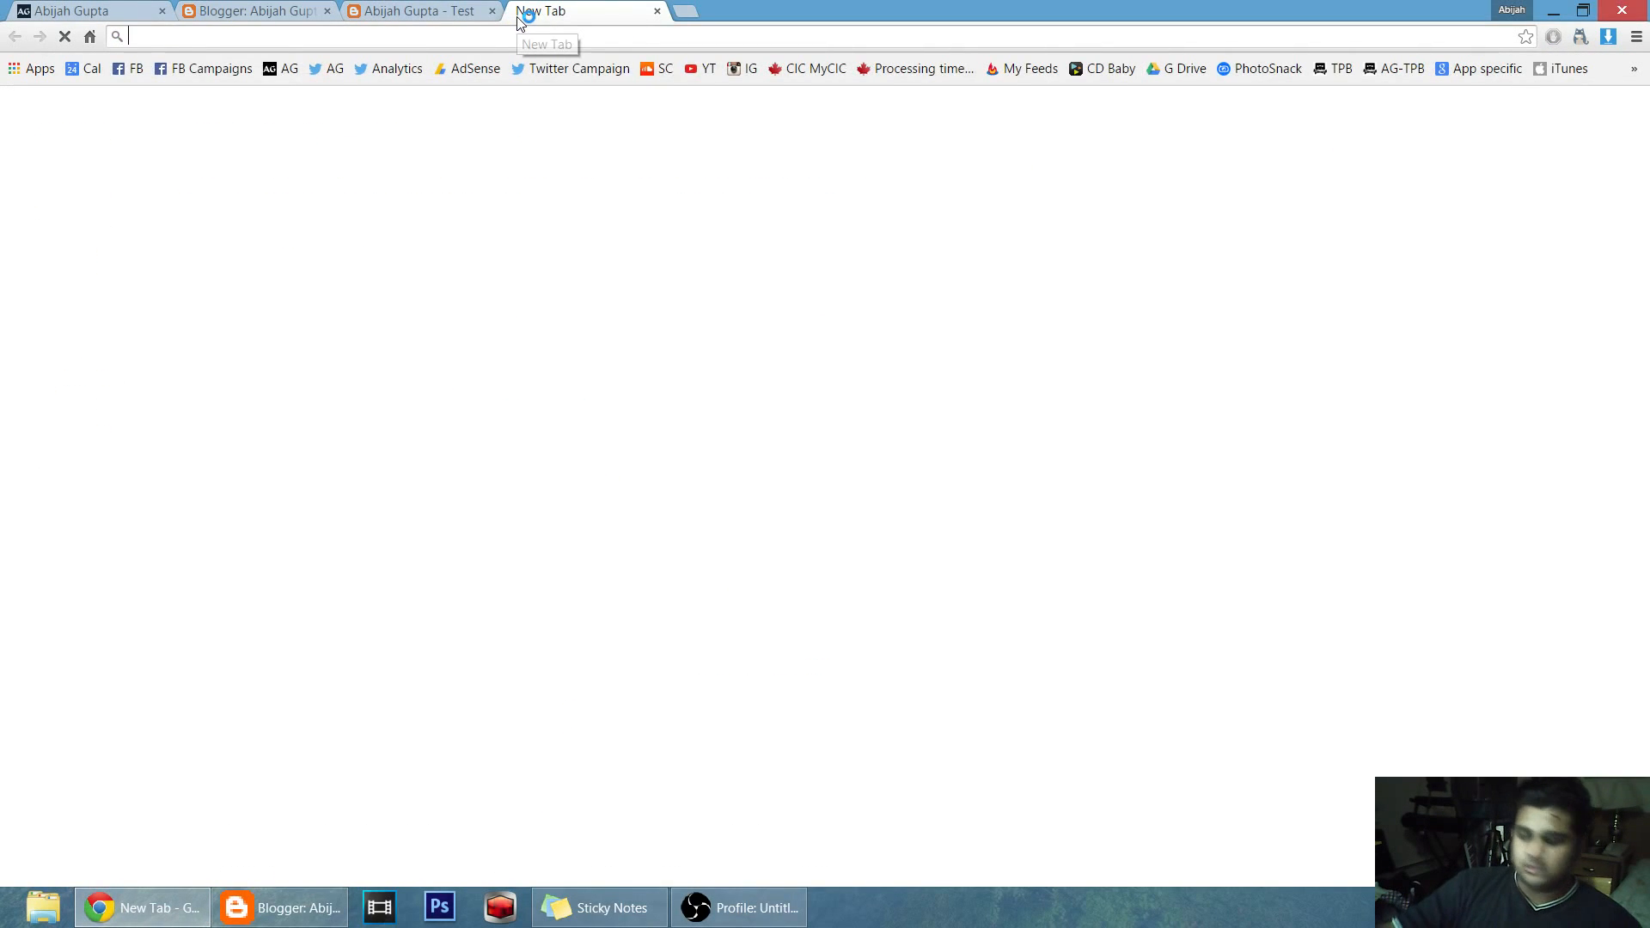
type("googl")
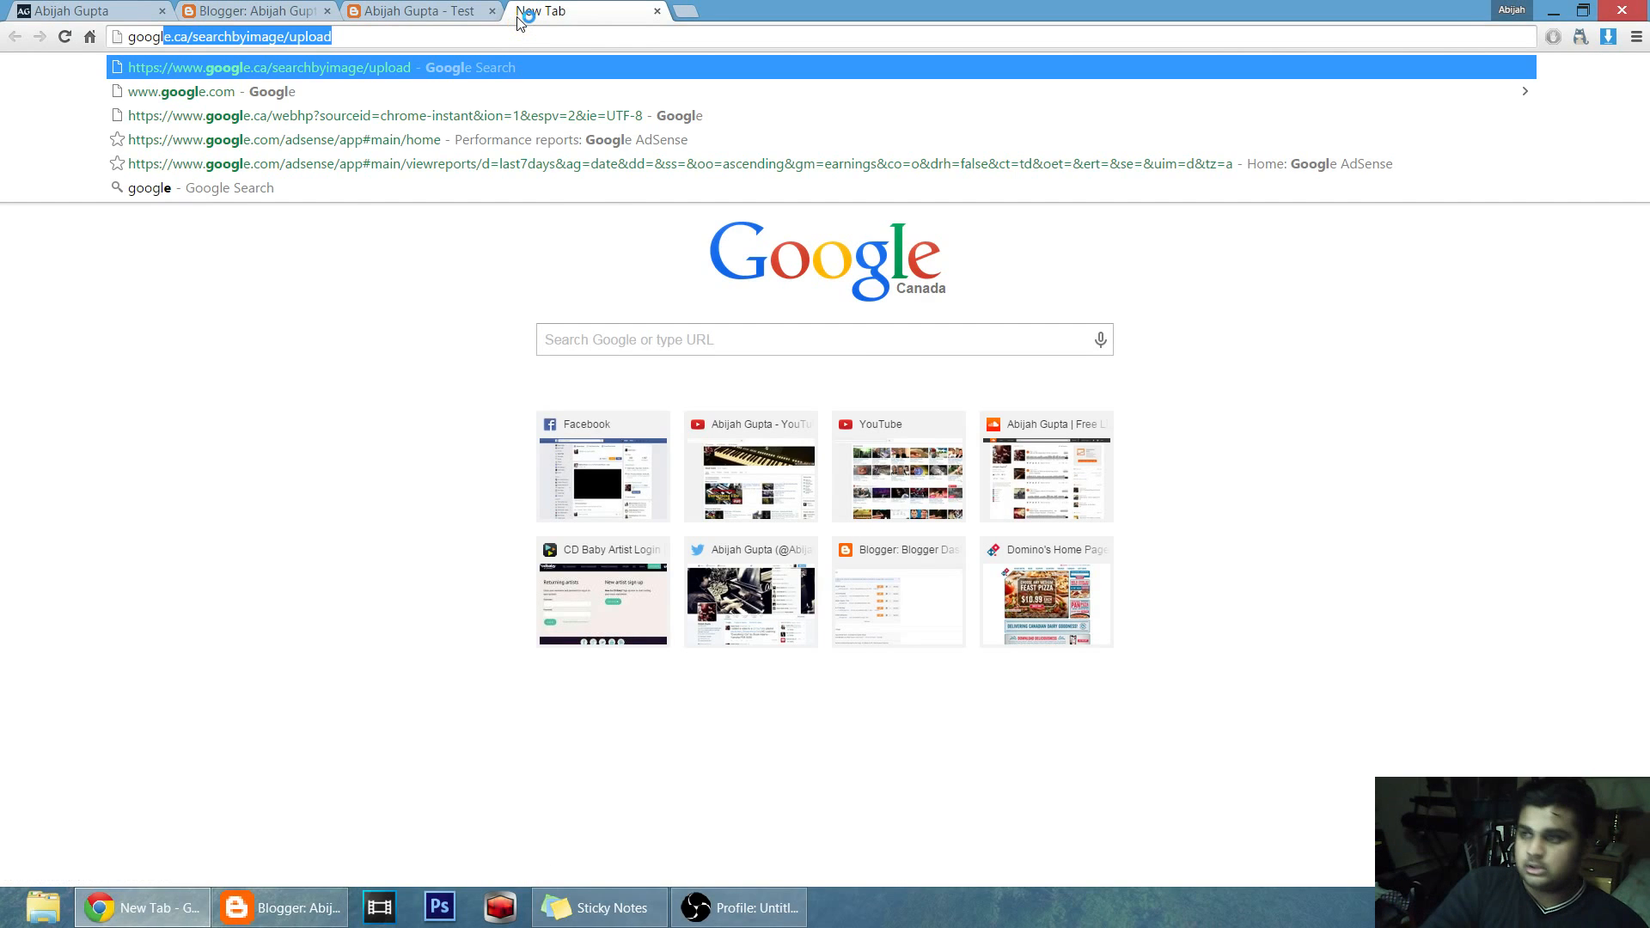
type("le")
key("BackSpace")
key("BackSpace")
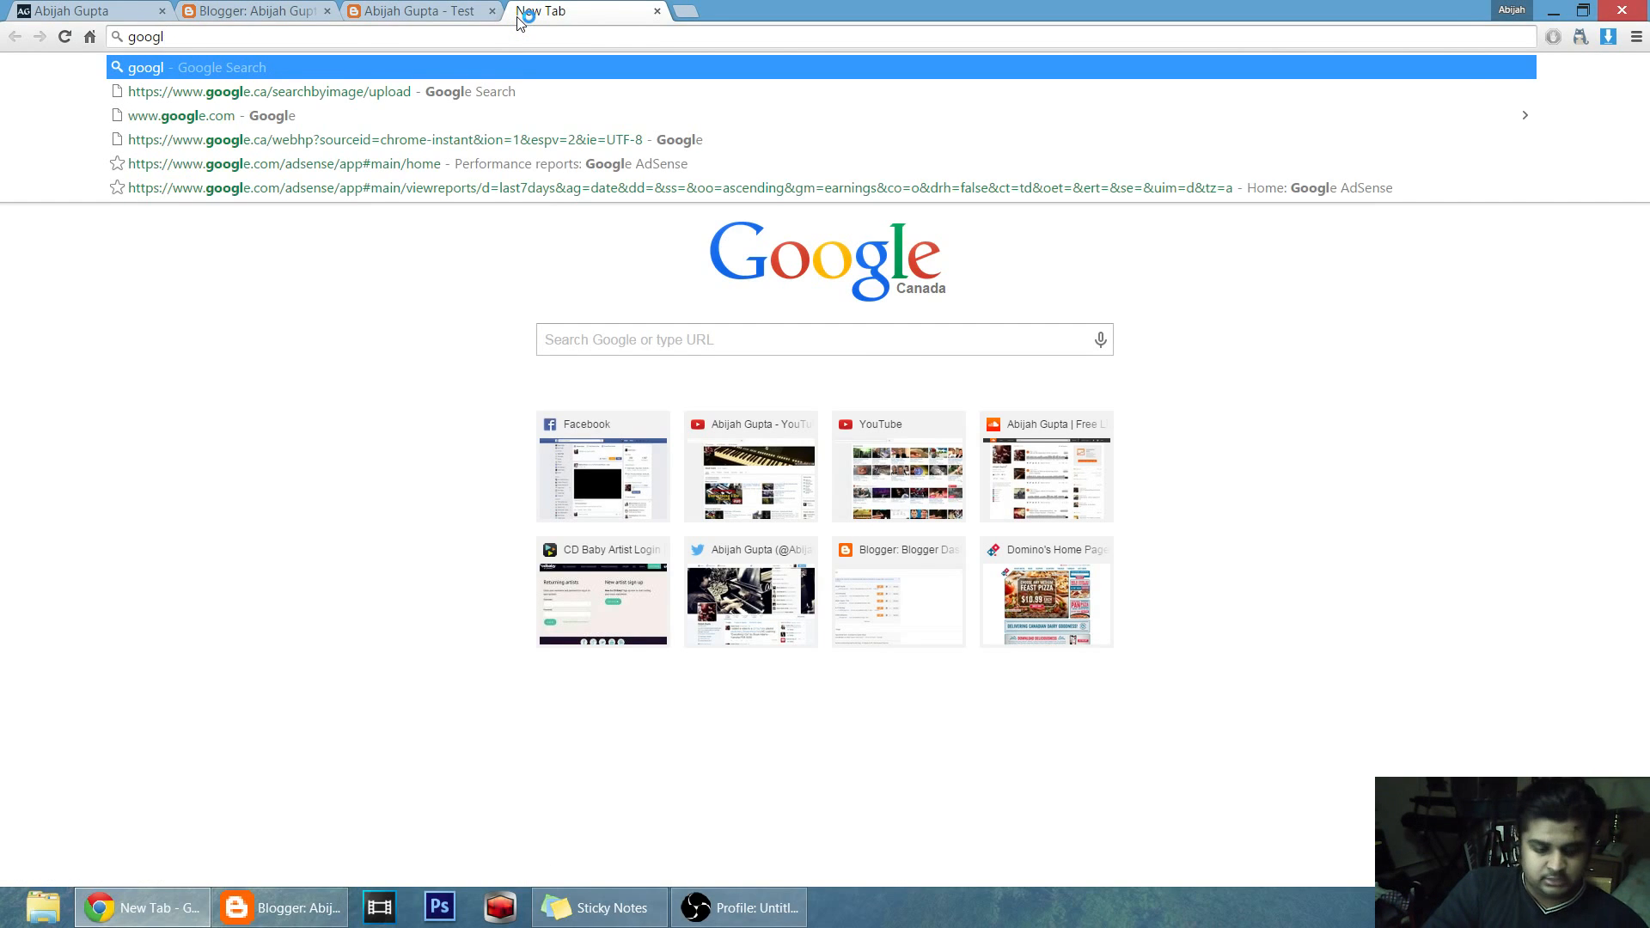
type("e")
key("ctrl+Return")
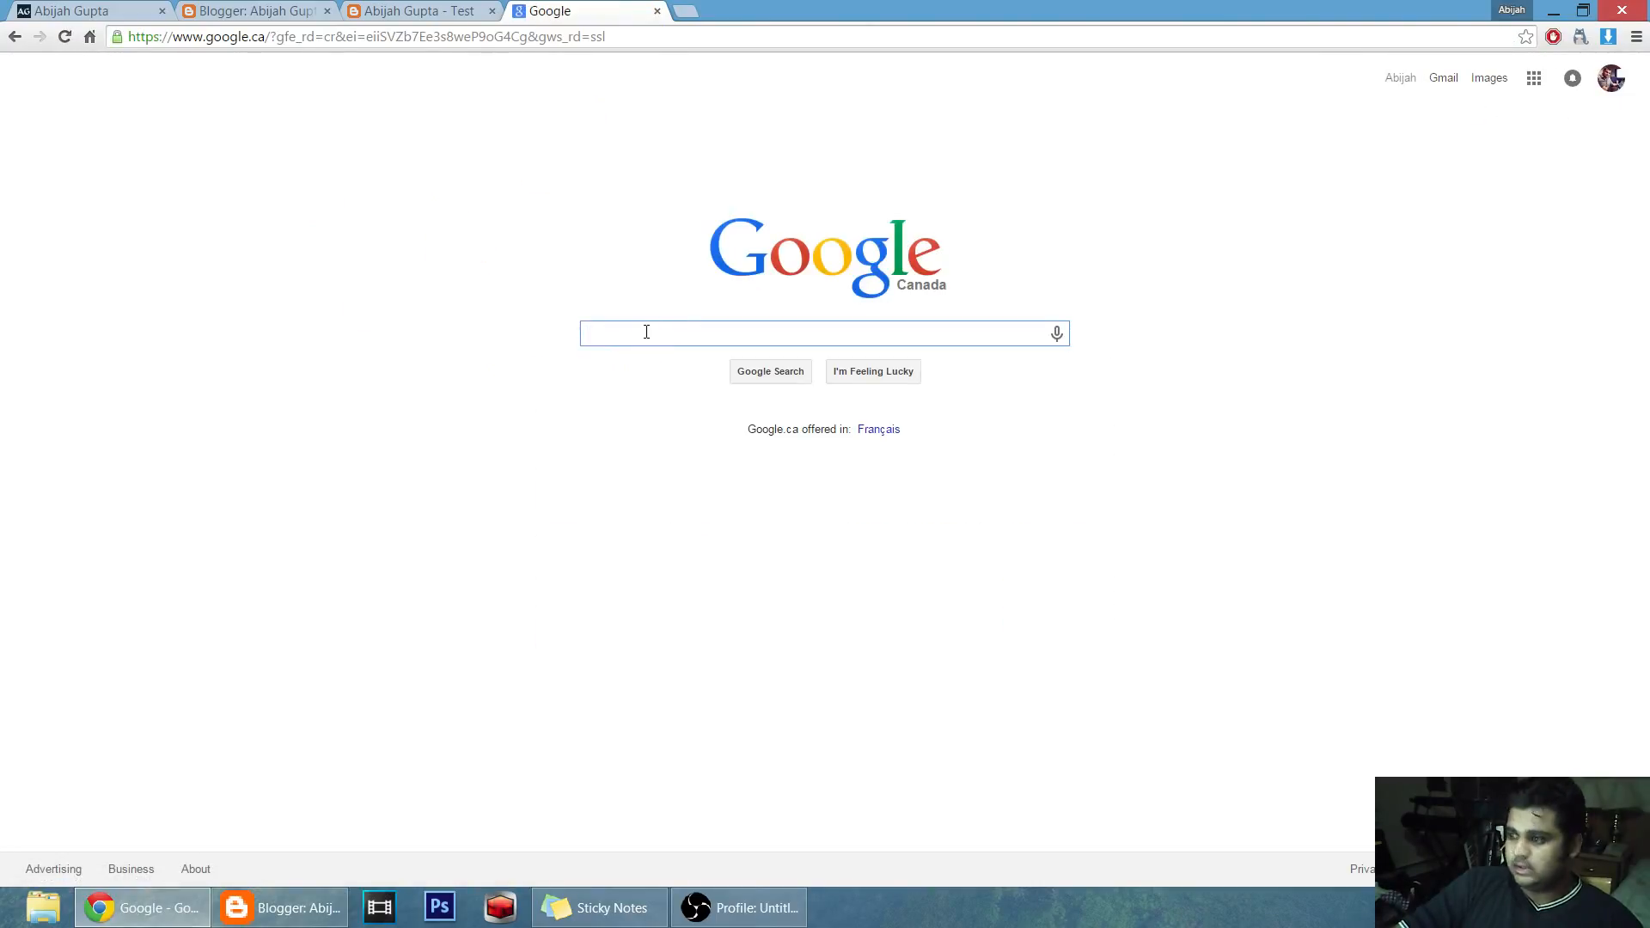
Search Google for "music header" and show the image results.
type("music gh")
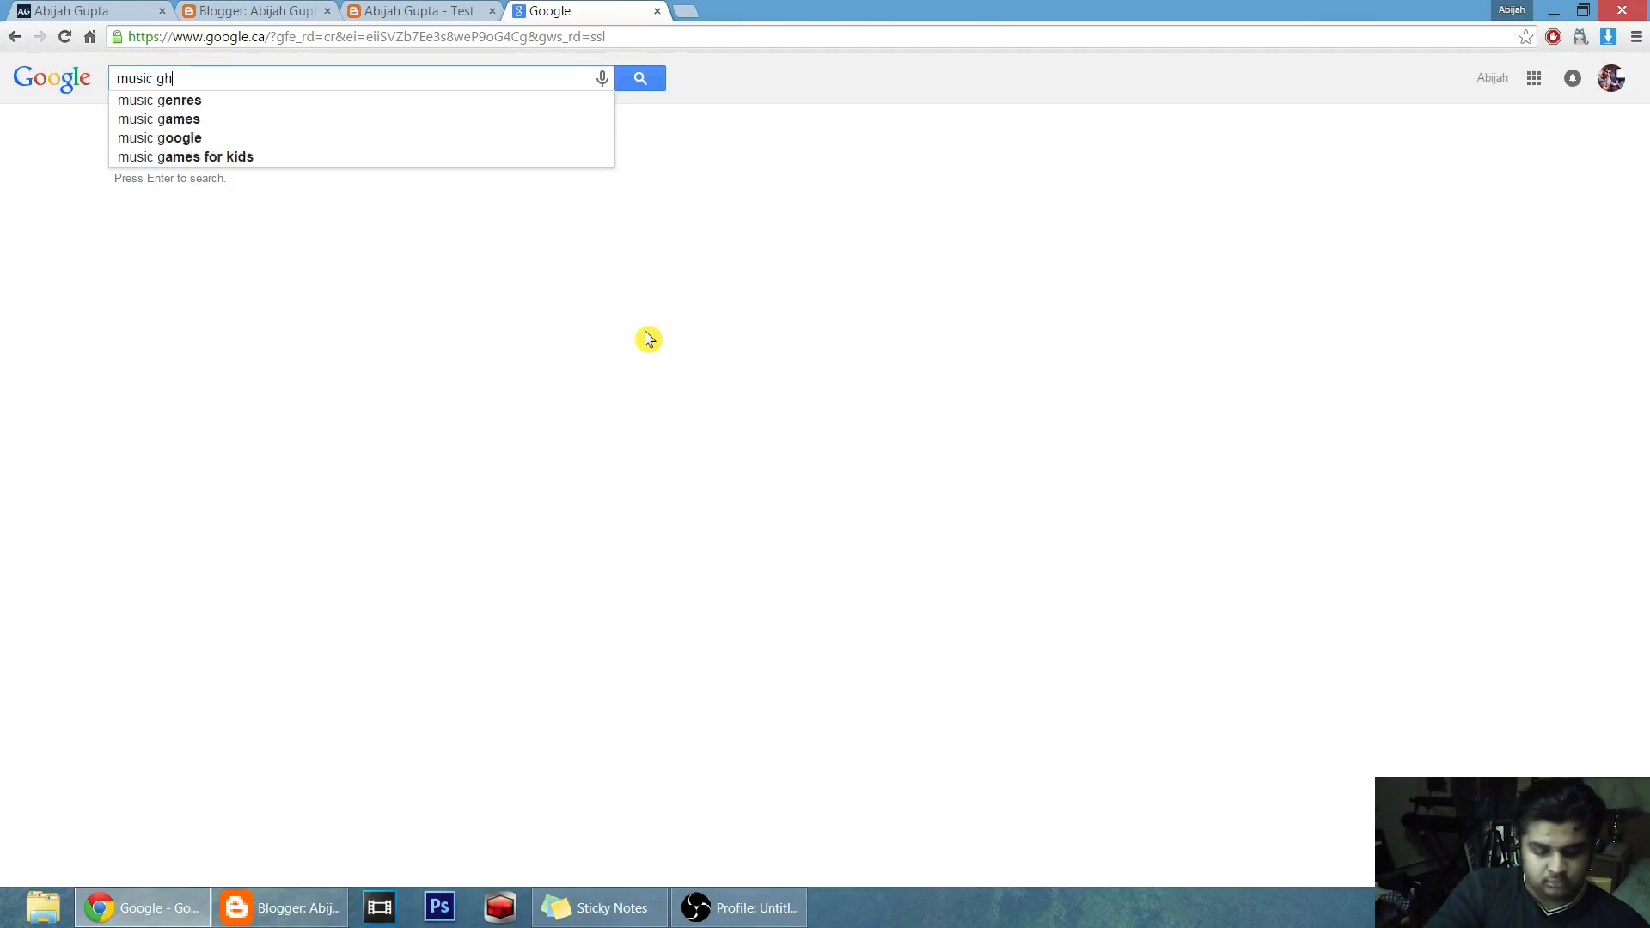
key("BackSpace")
key("BackSpace")
type("header")
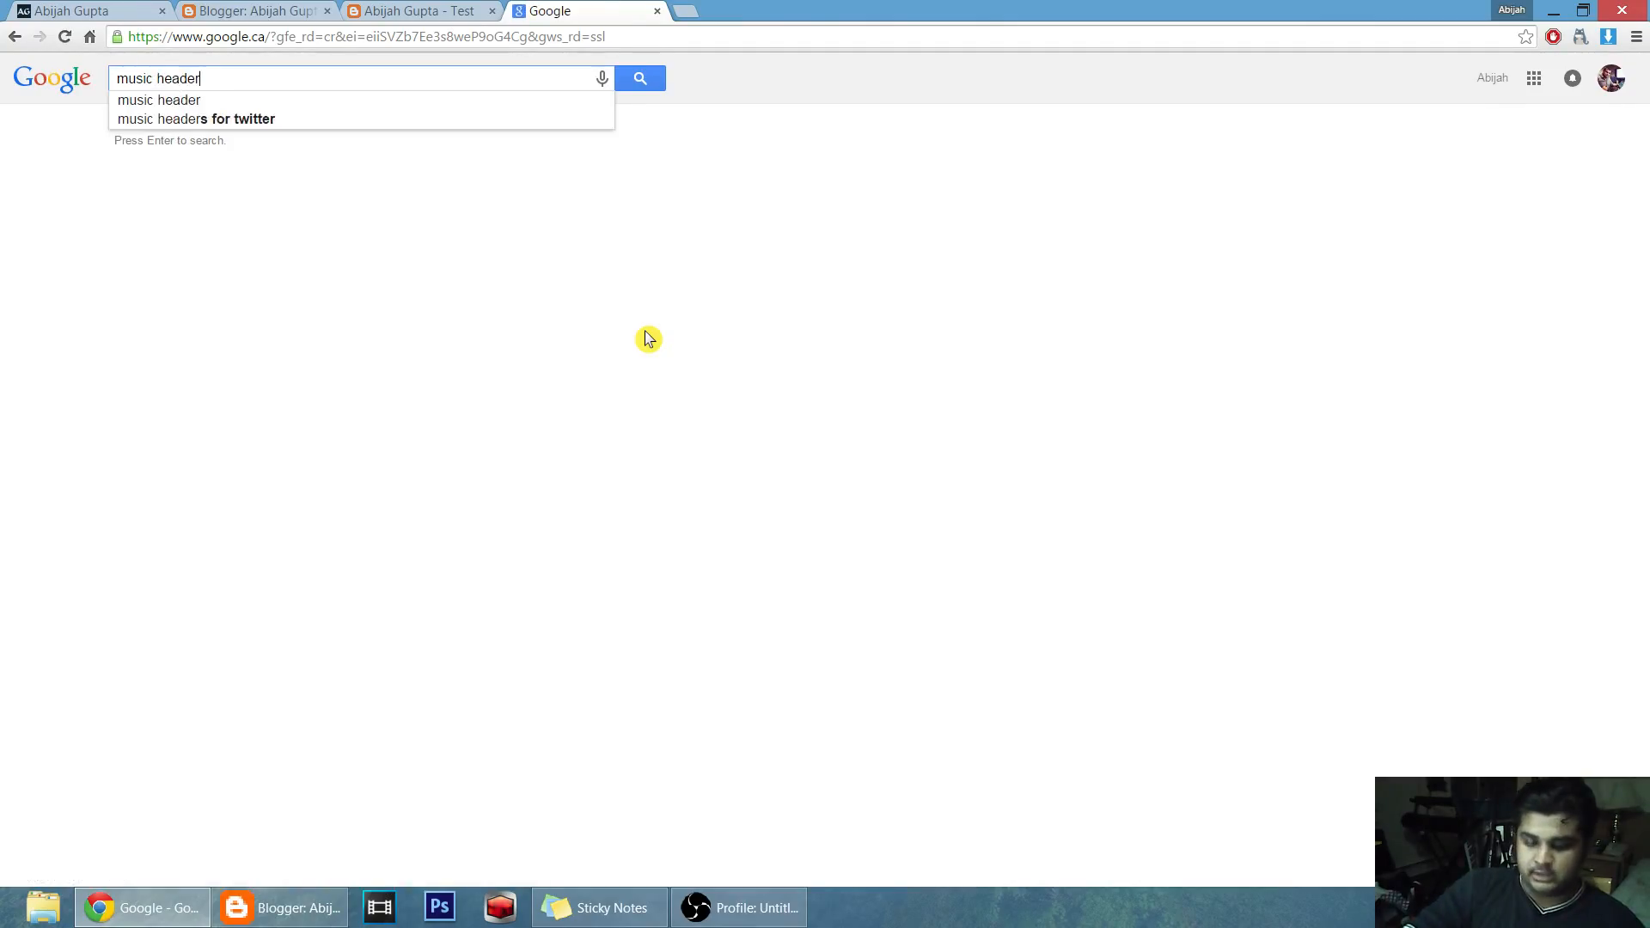
key("Return")
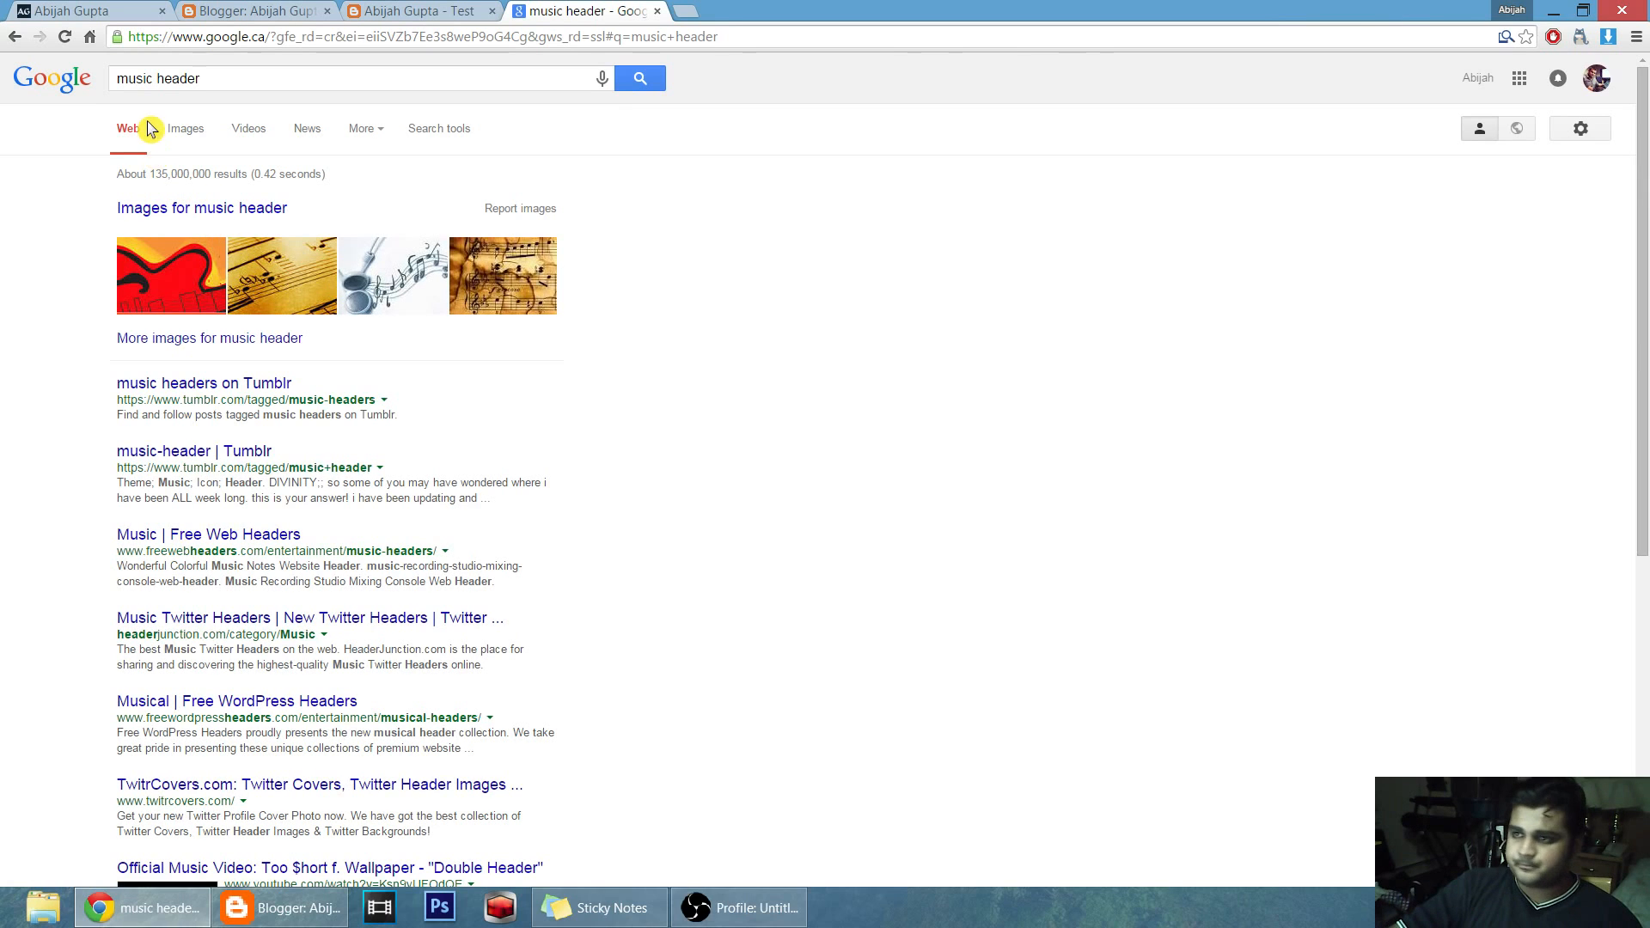
left_click(186, 129)
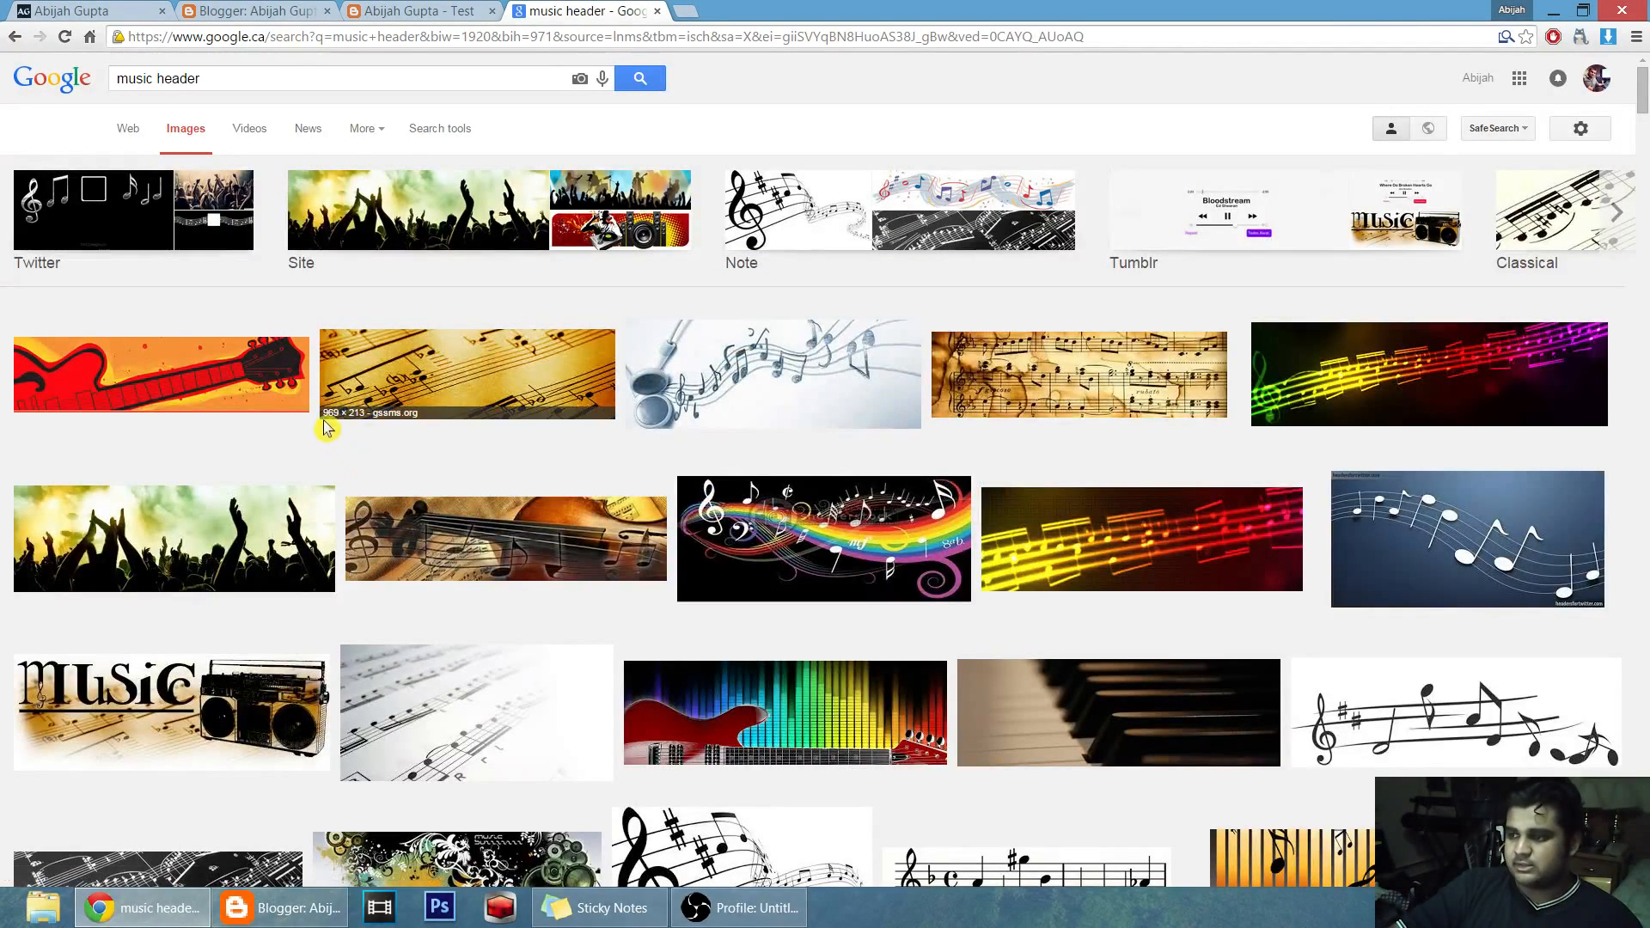
Browse the image results and preview the dark blue mixer and keyboard header from Big Era Music.
scroll(393, 460, "down", 1)
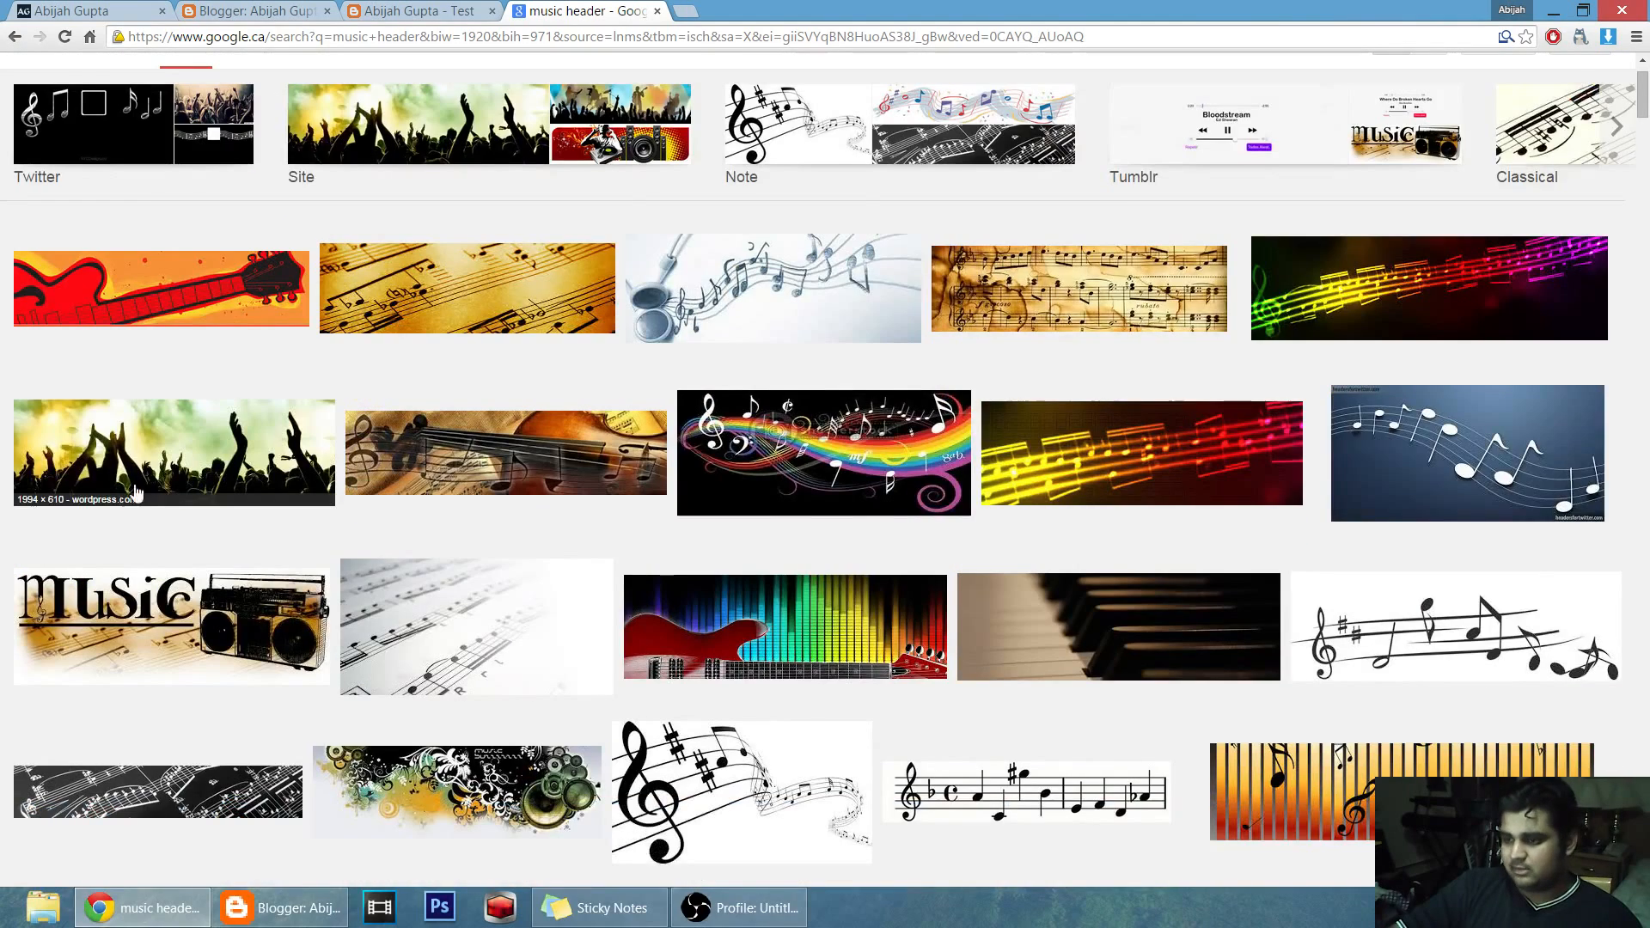
scroll(292, 518, "down", 1)
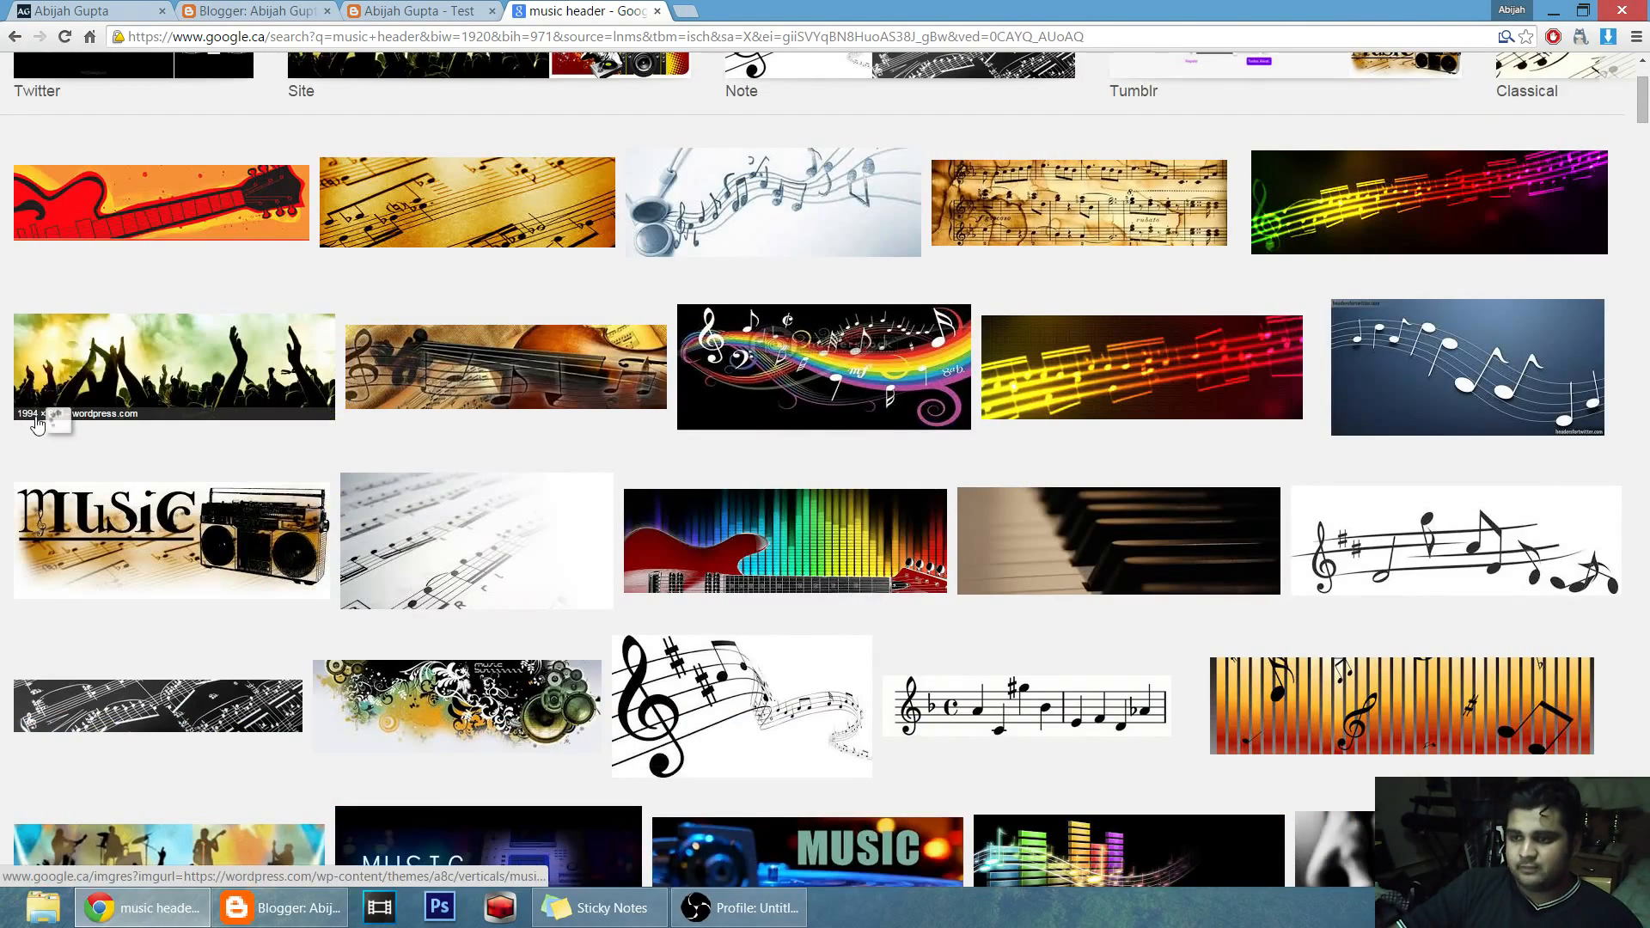
scroll(296, 498, "down", 1)
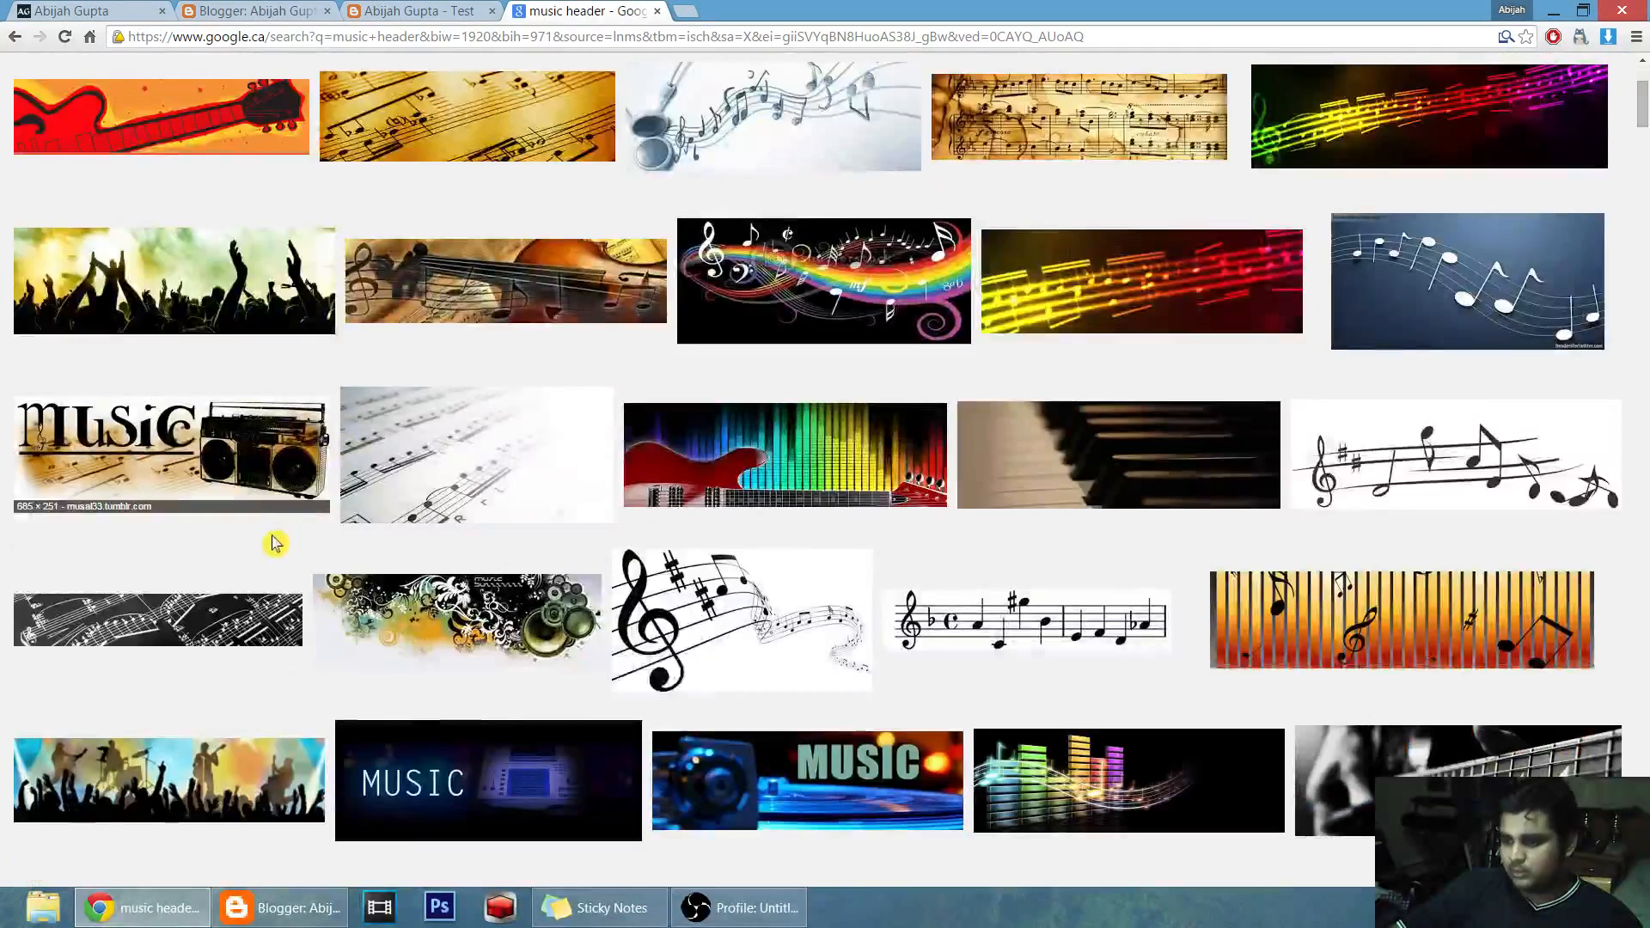
scroll(267, 498, "down", 3)
scroll(258, 457, "down", 3)
mouse_move(228, 468)
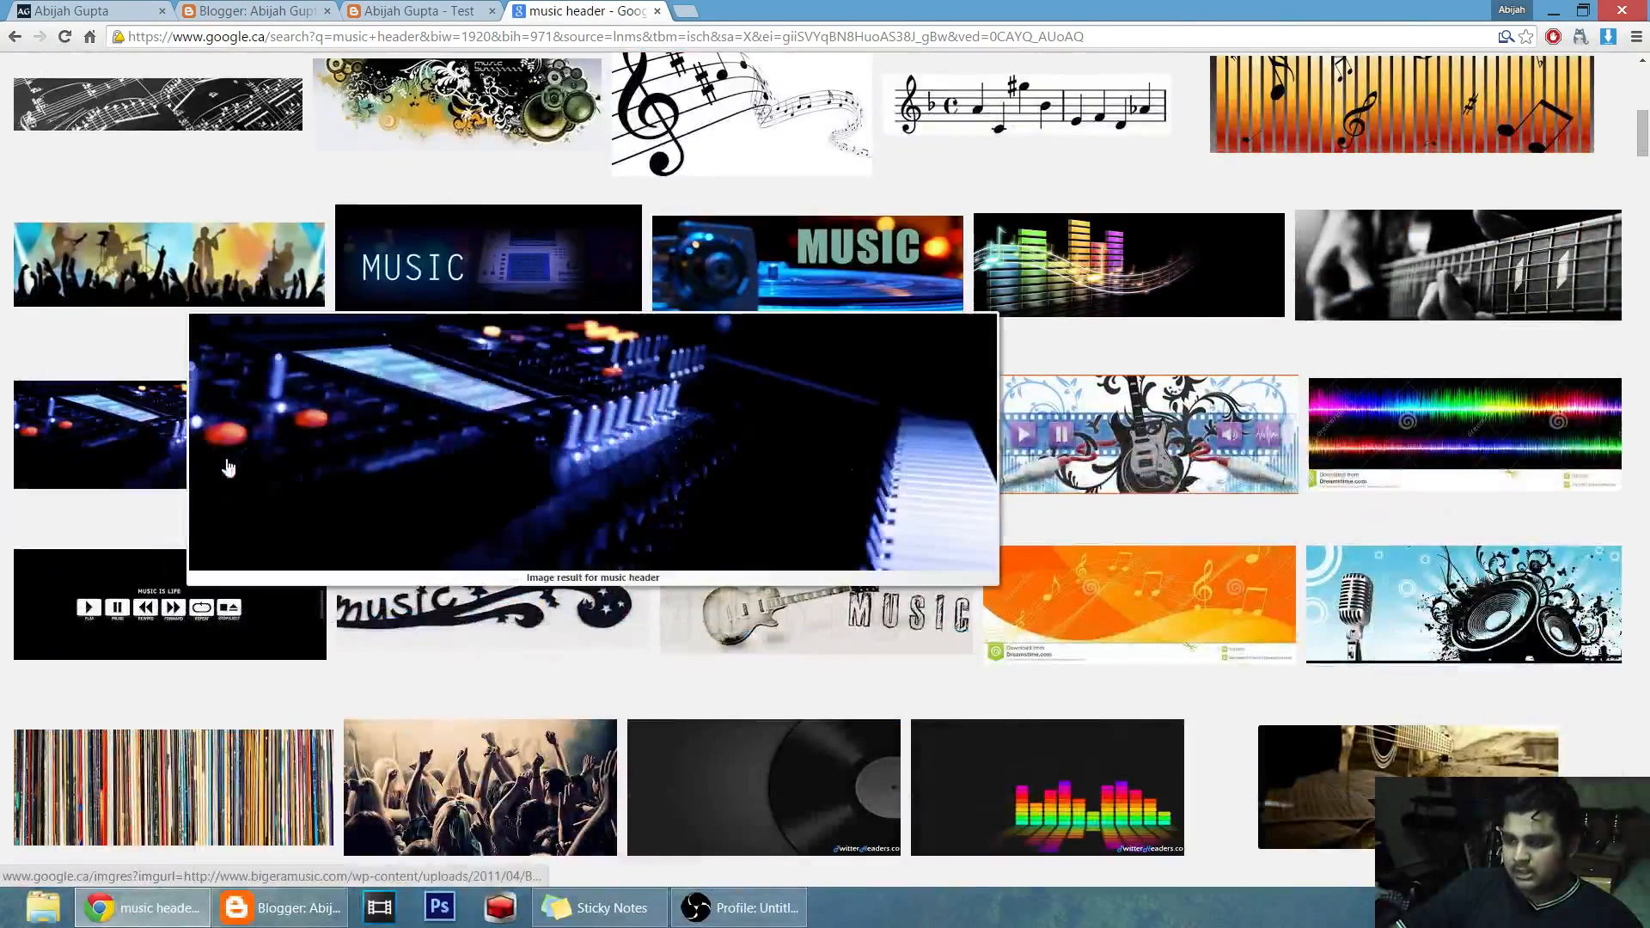
left_click(117, 454)
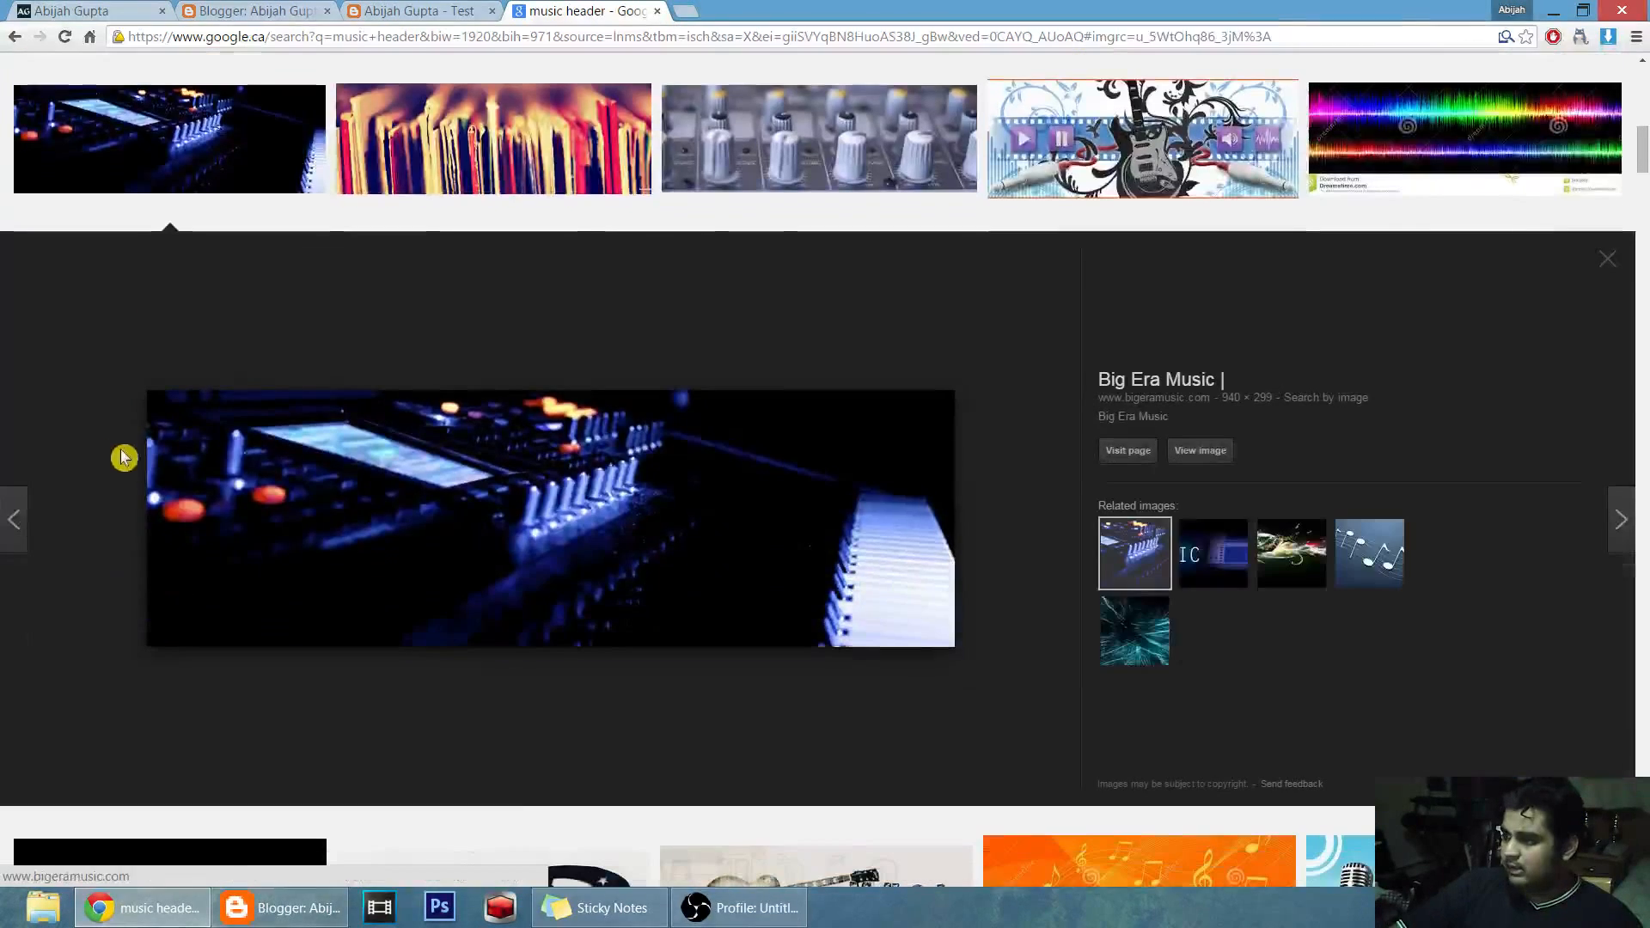
Open the Big Era Music header image at full size and copy its web address.
left_click(1204, 453)
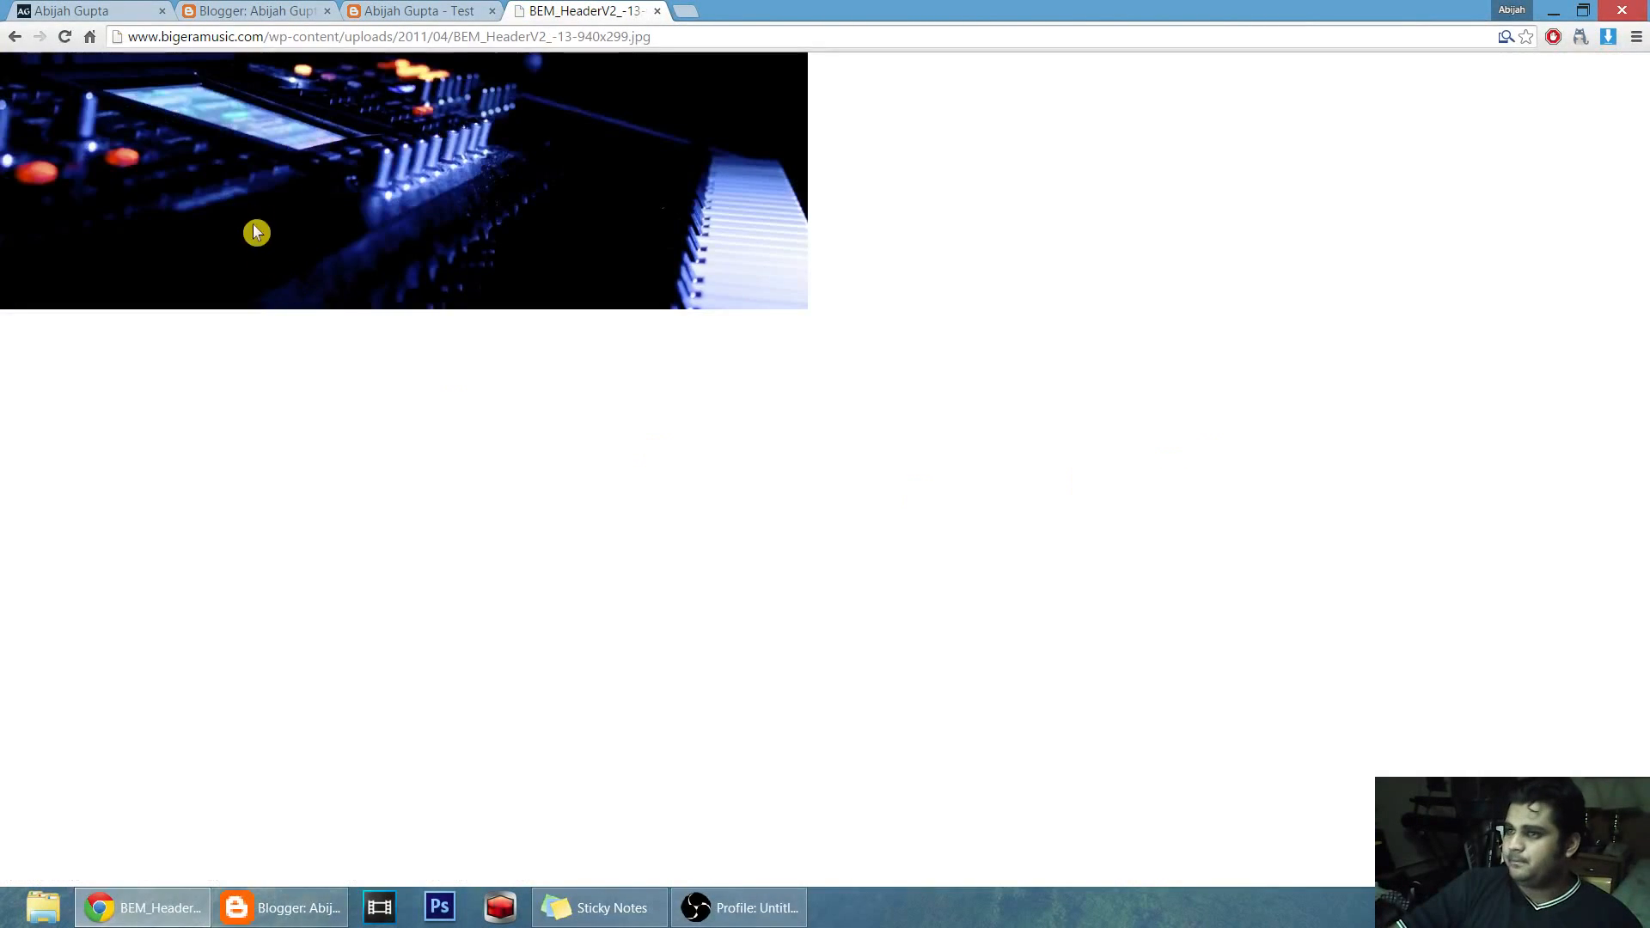
key("alt+Left")
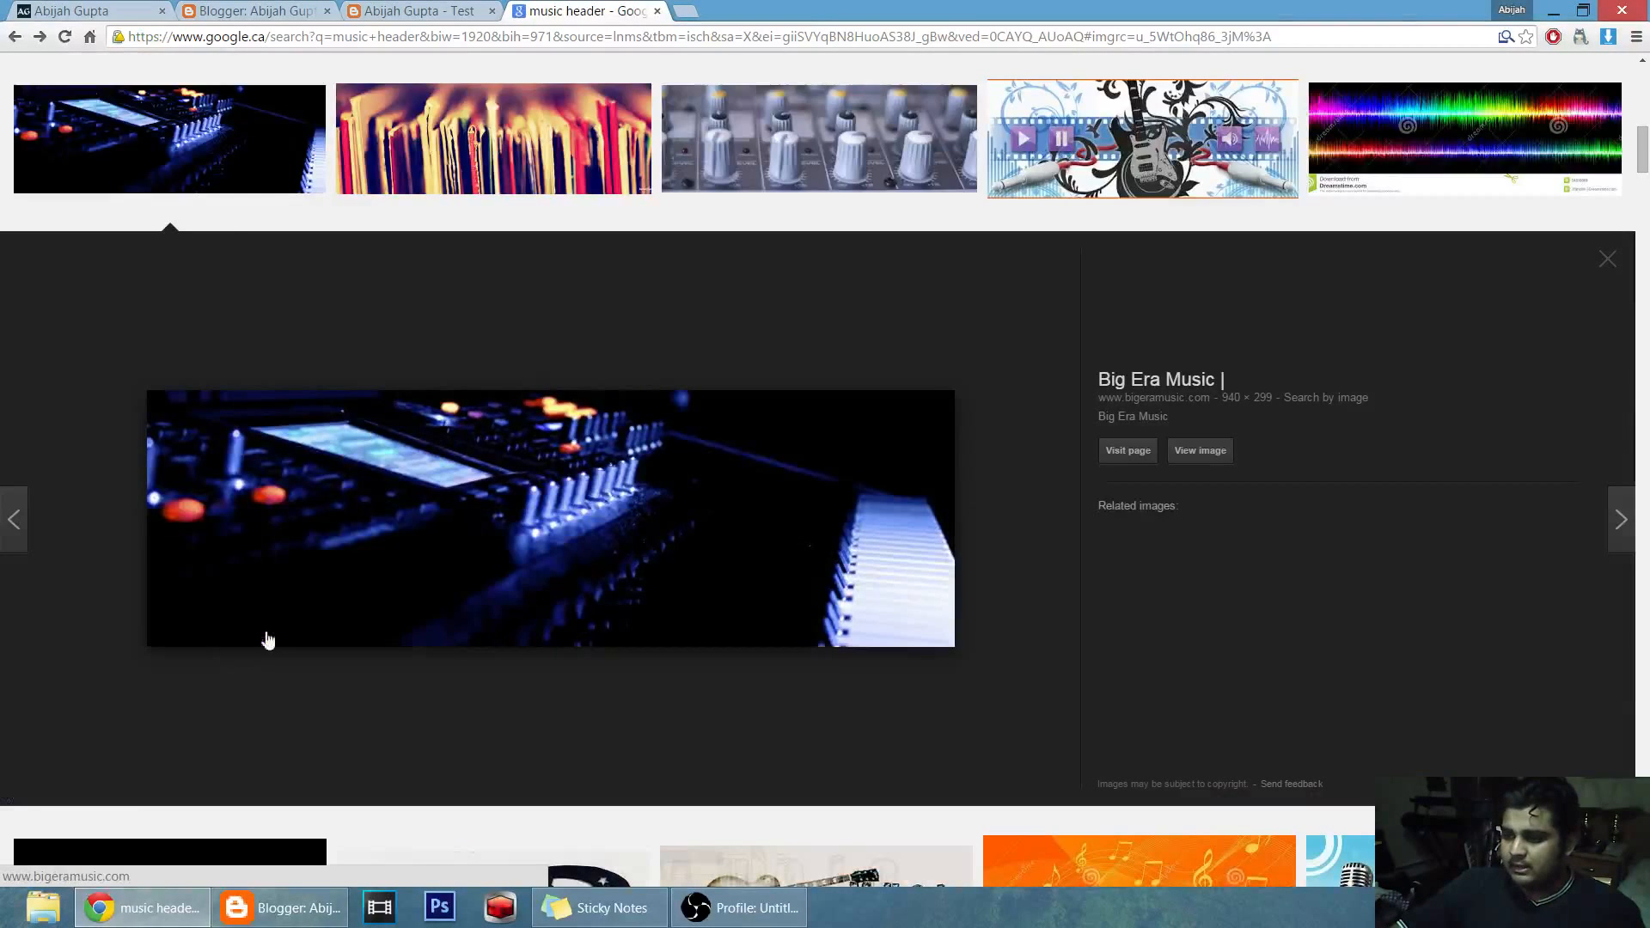
left_click(1206, 453)
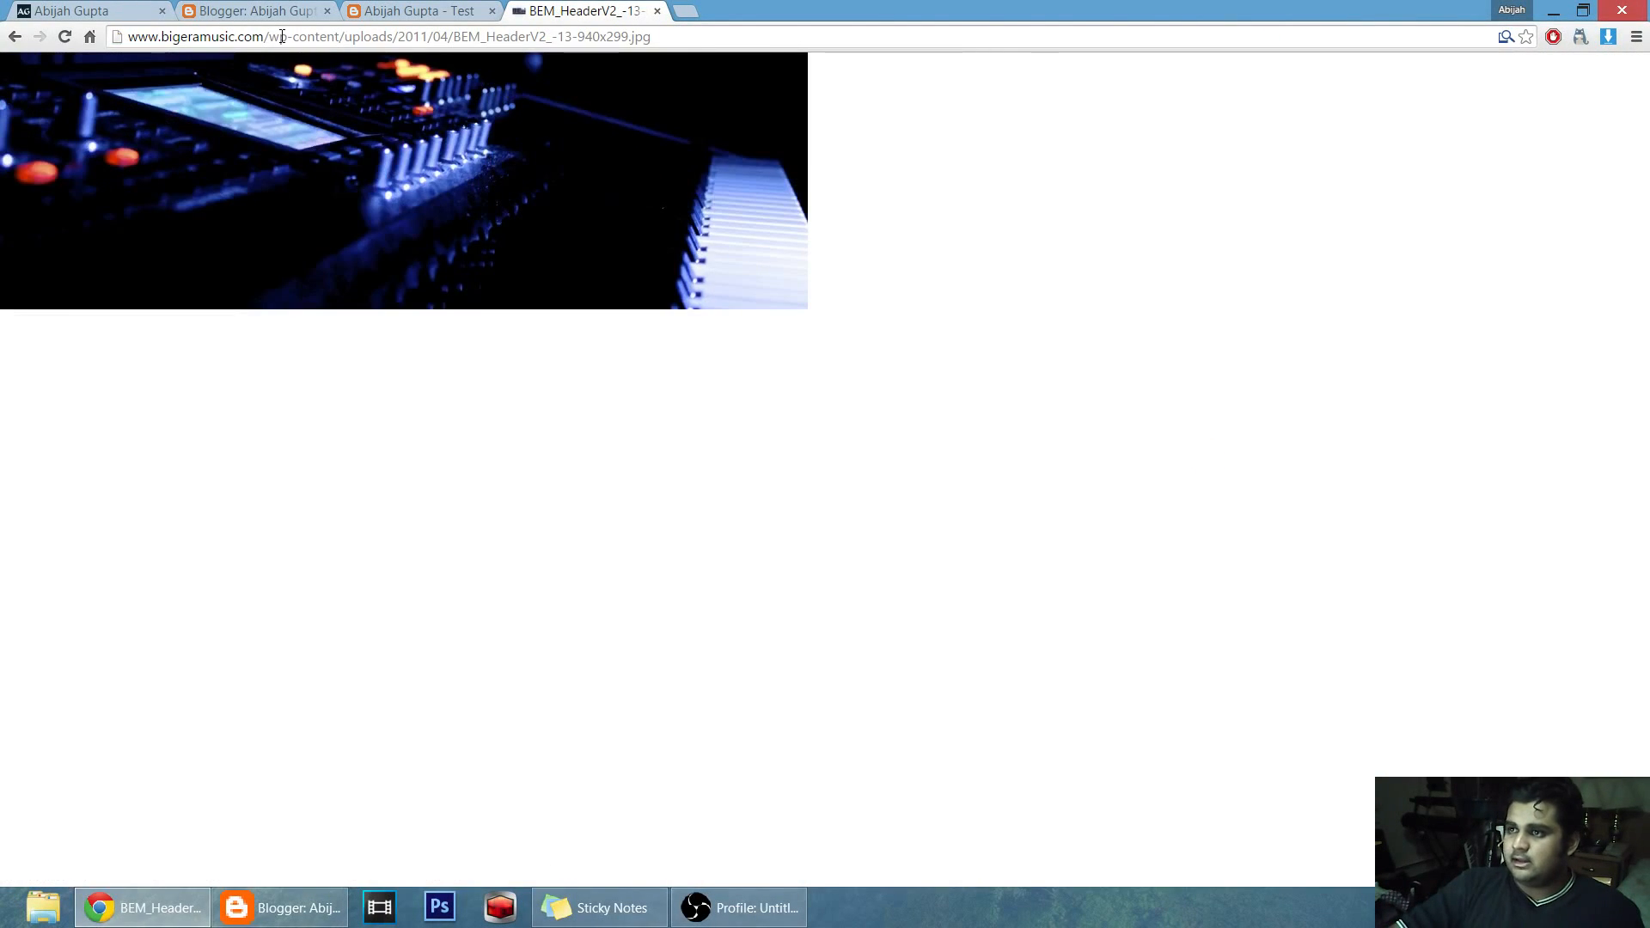
left_click(580, 36)
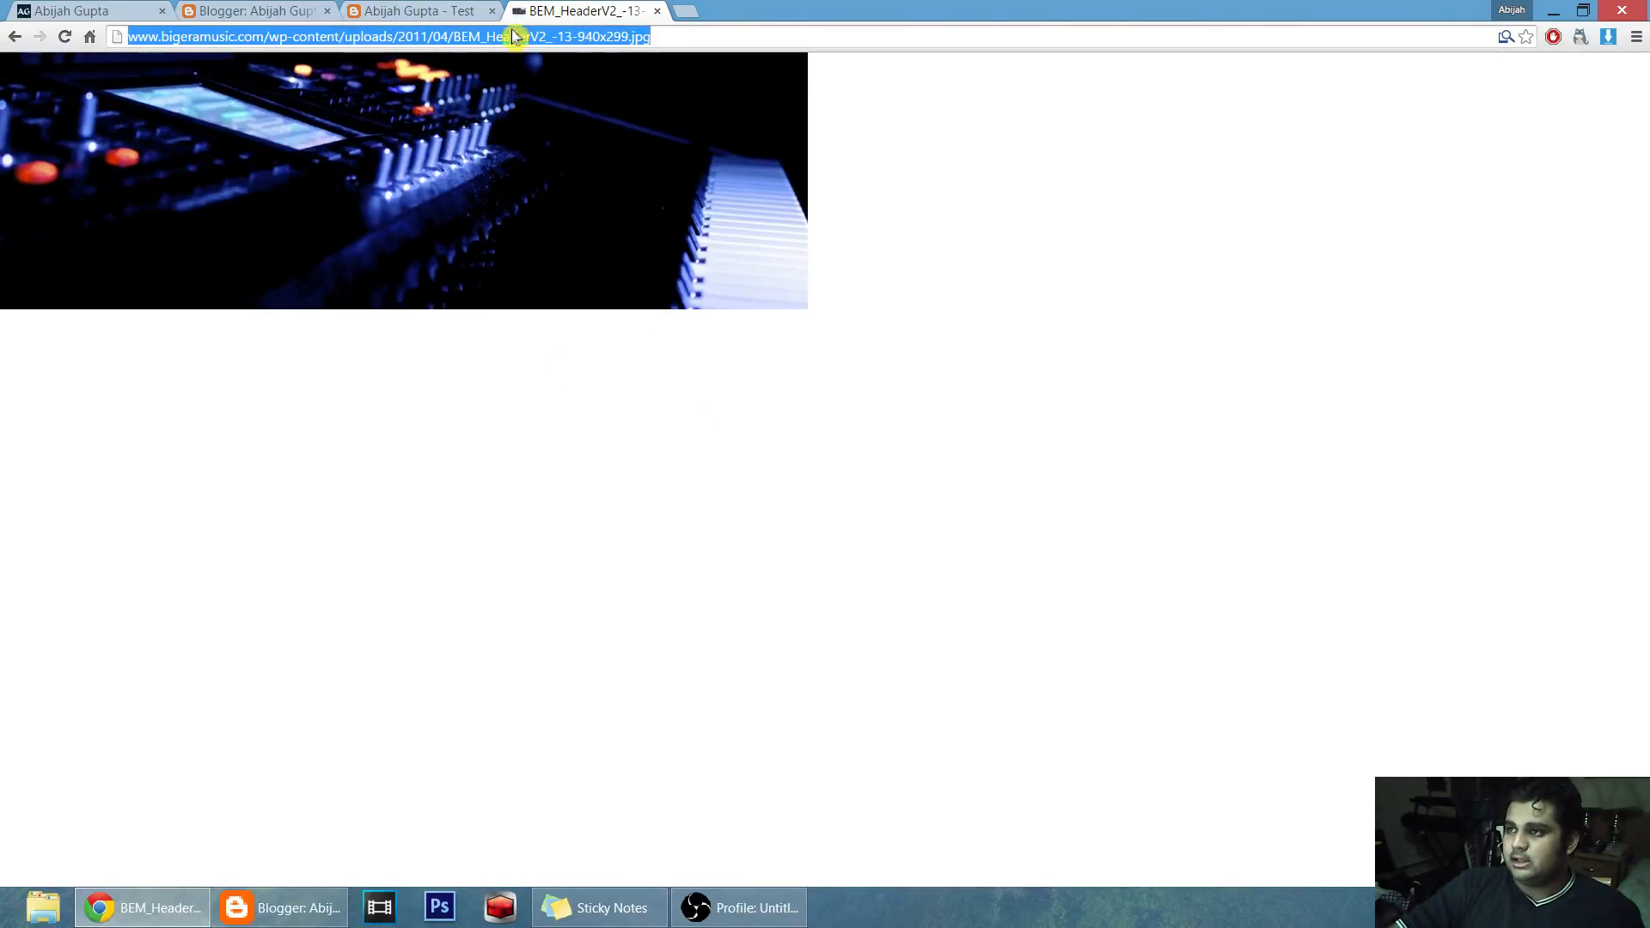
right_click(604, 36)
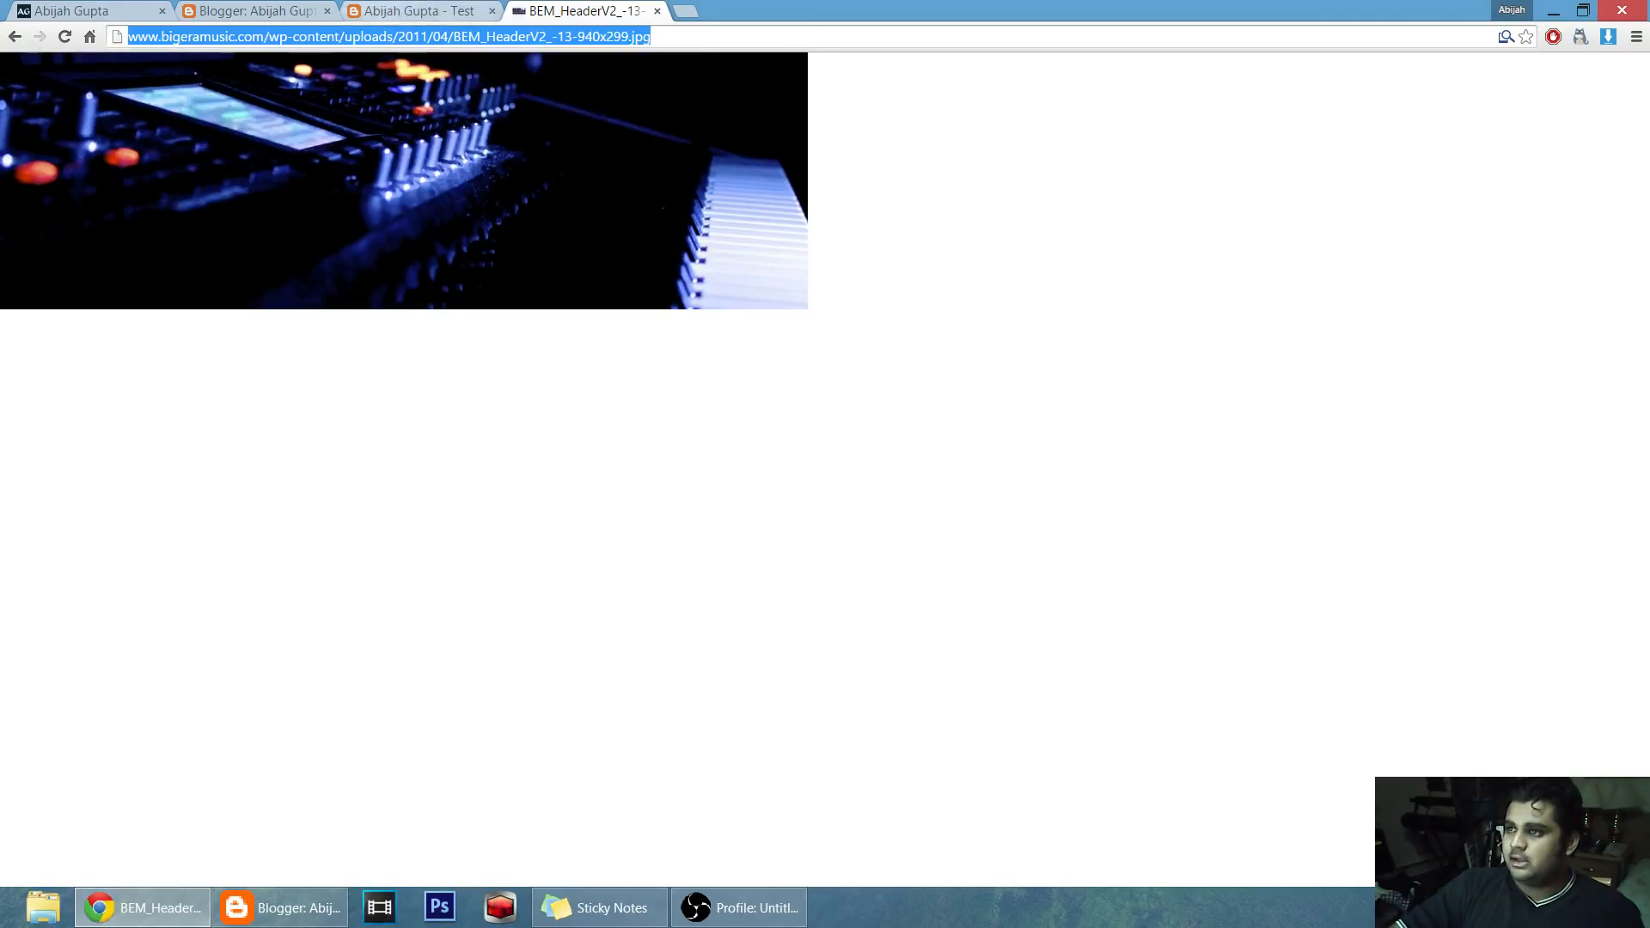
Set the test blog's header image from the copied BEM_HeaderV2_-13-940x299.jpg URL, placed instead of title and description, and save.
left_click(391, 11)
left_click(257, 12)
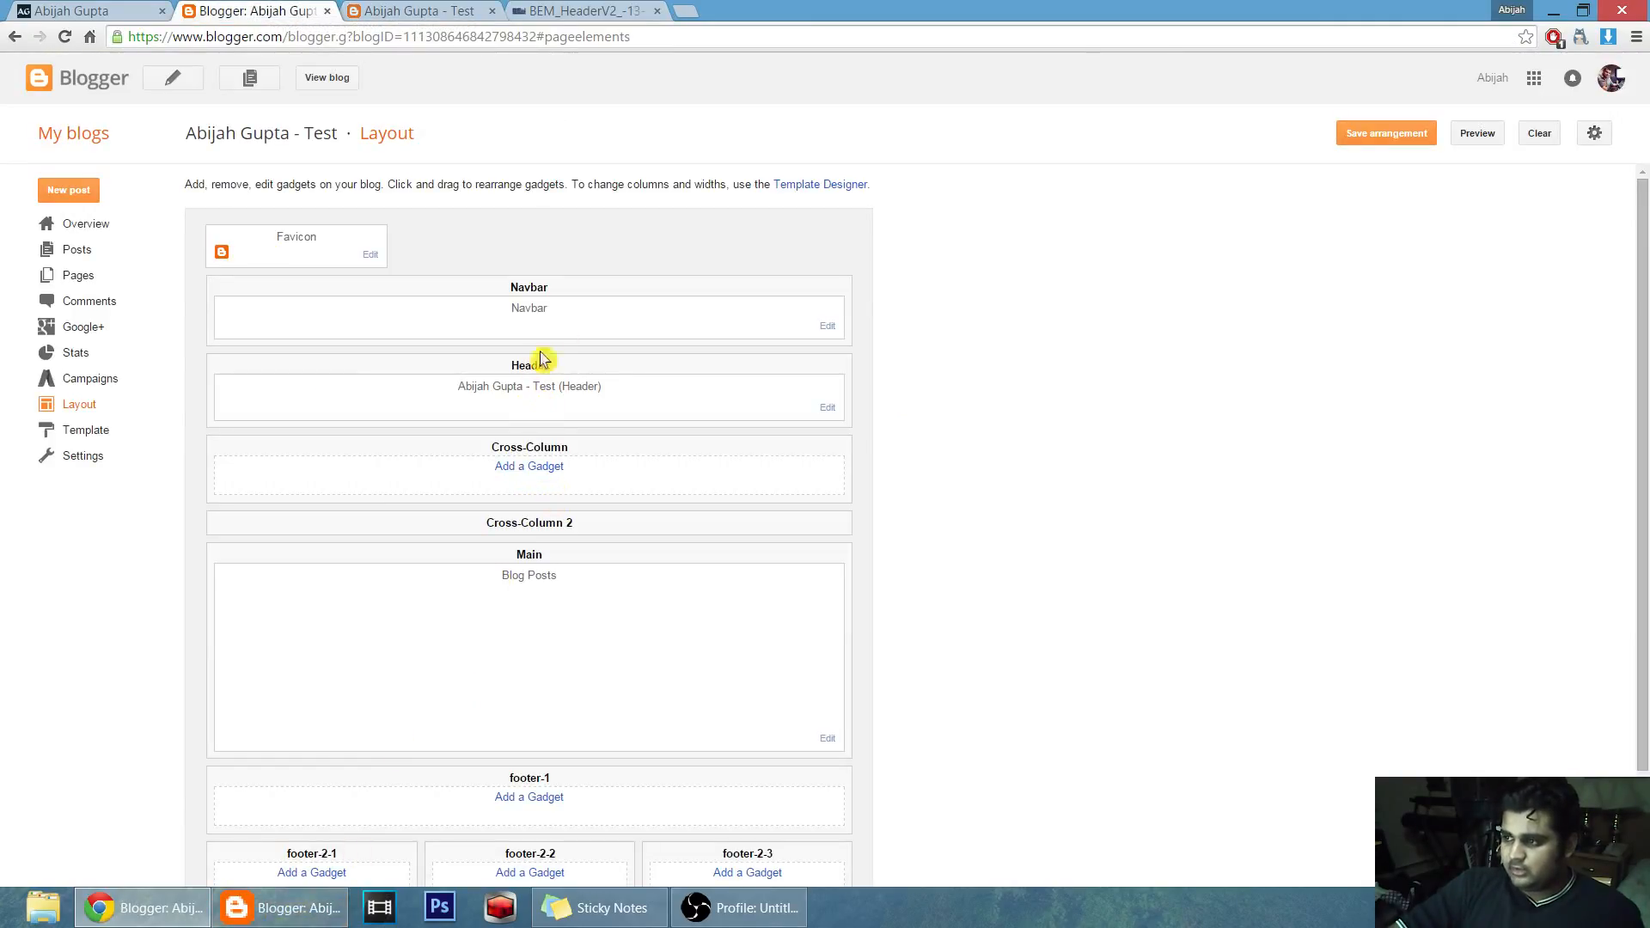
left_click(831, 409)
left_click(778, 533)
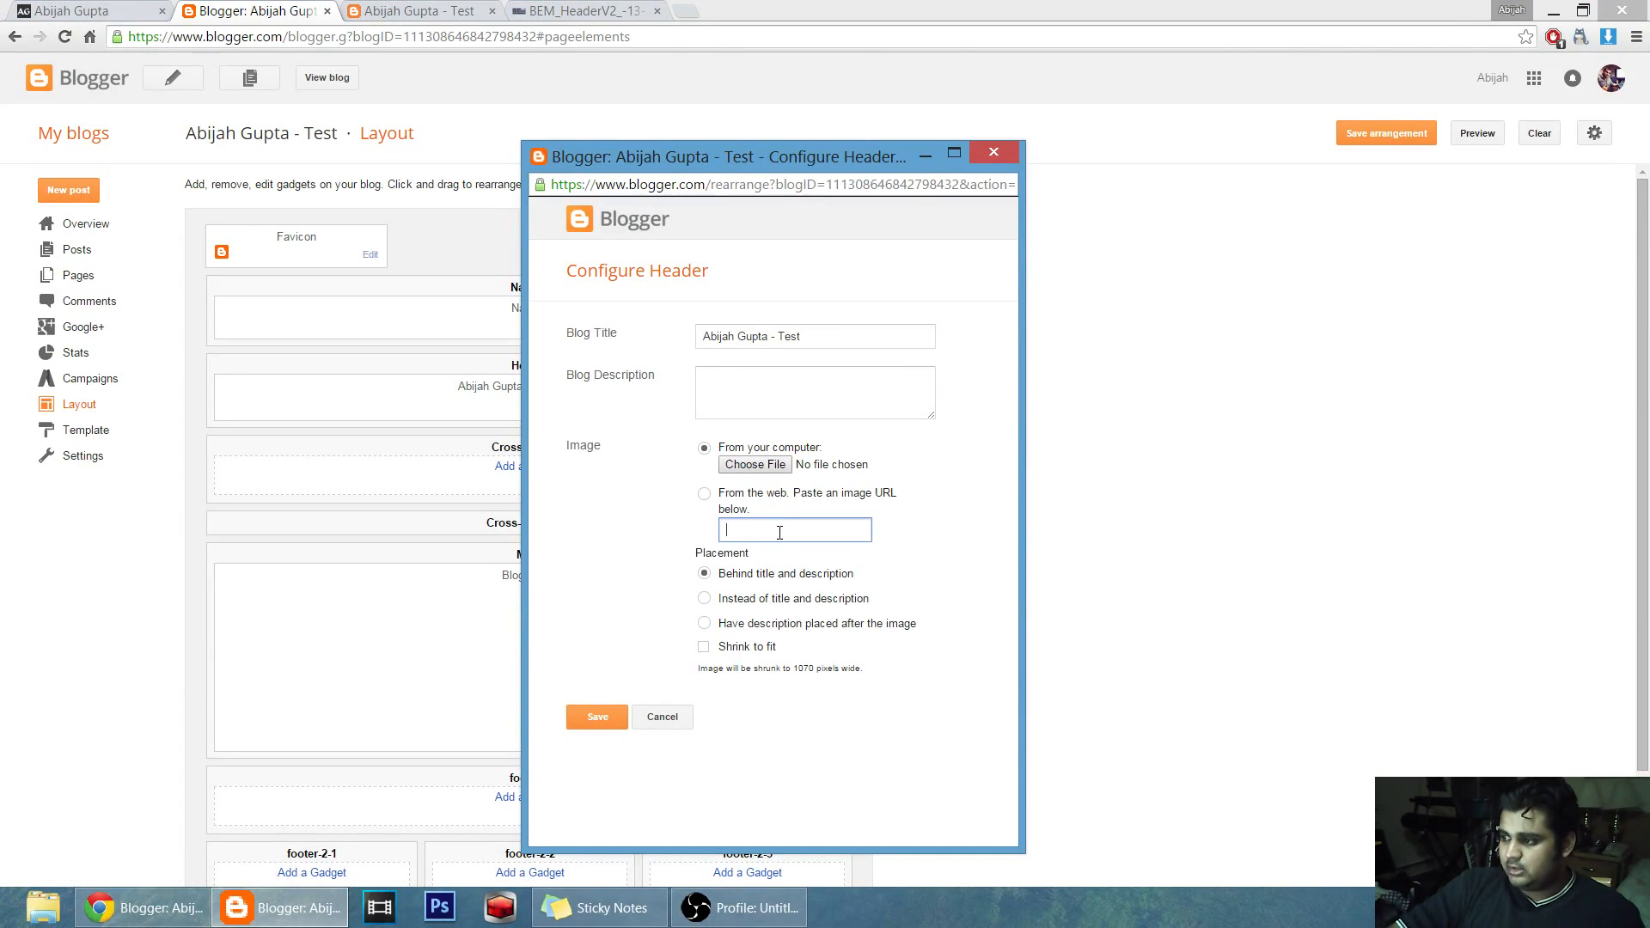
left_click(776, 501)
left_click(763, 532)
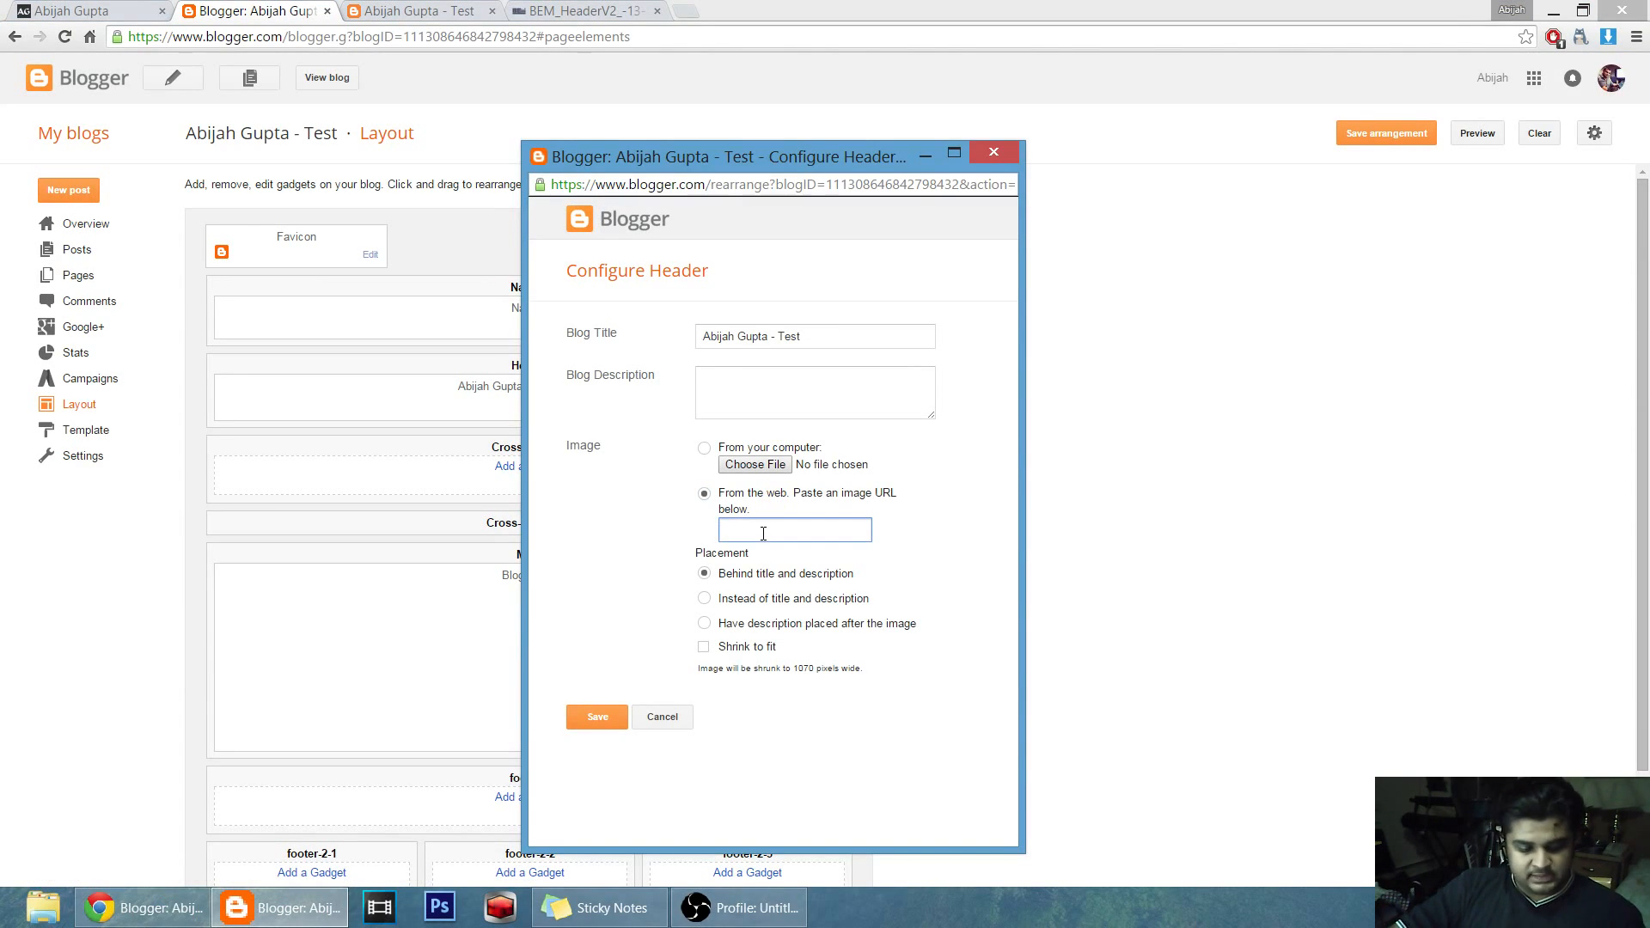
key("ctrl+v")
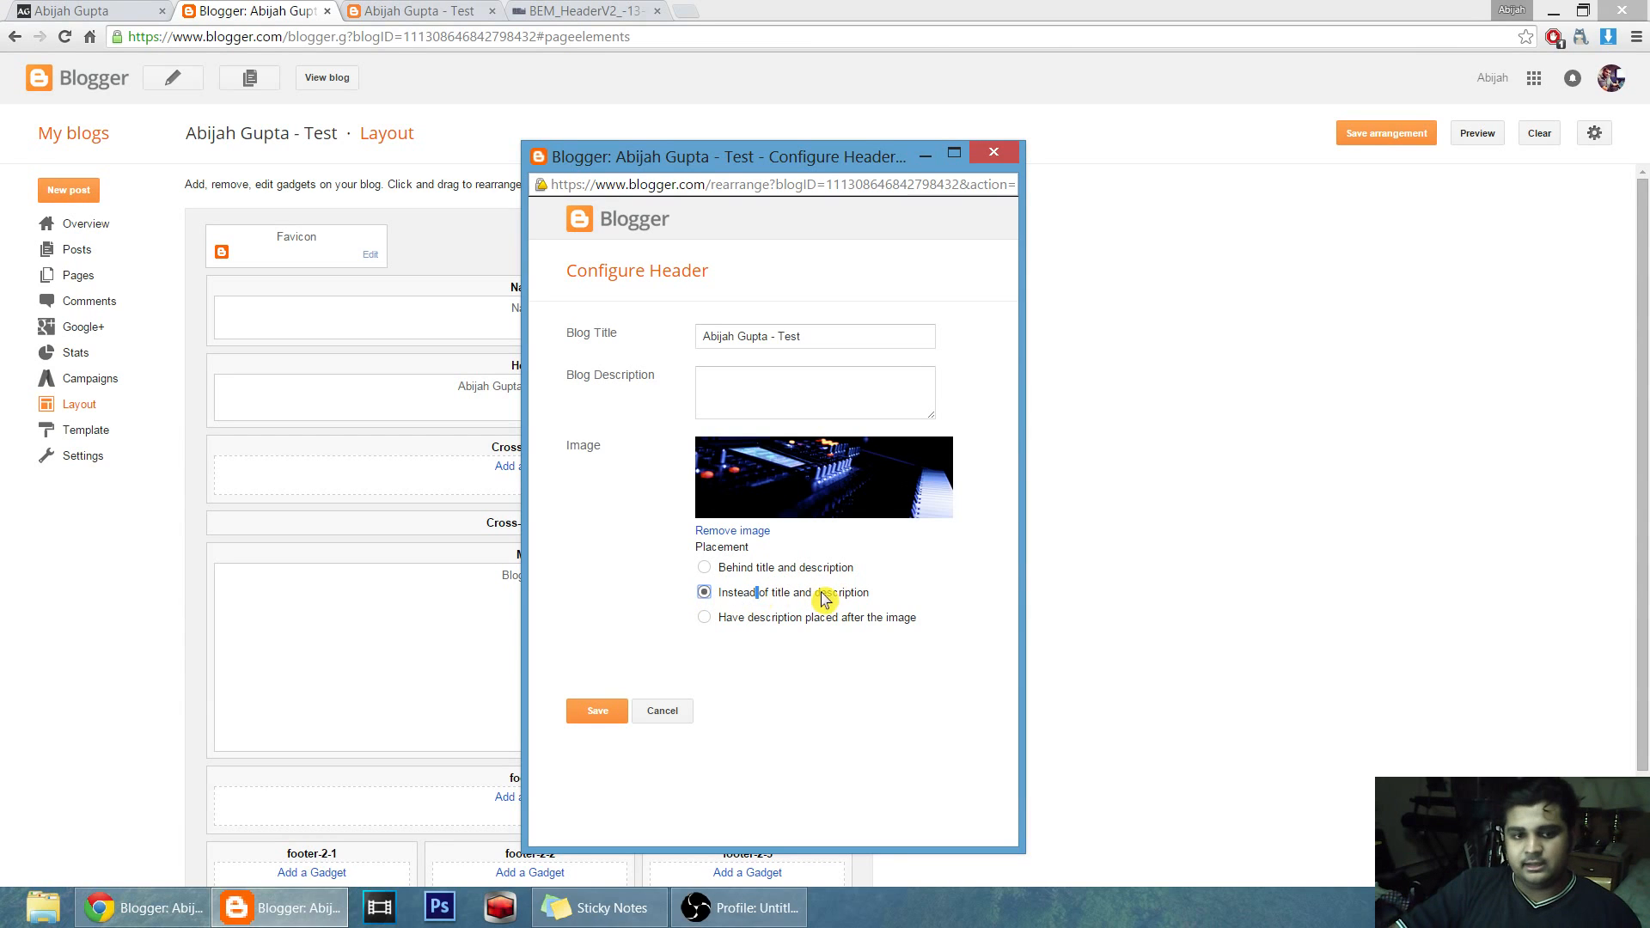
left_click(605, 701)
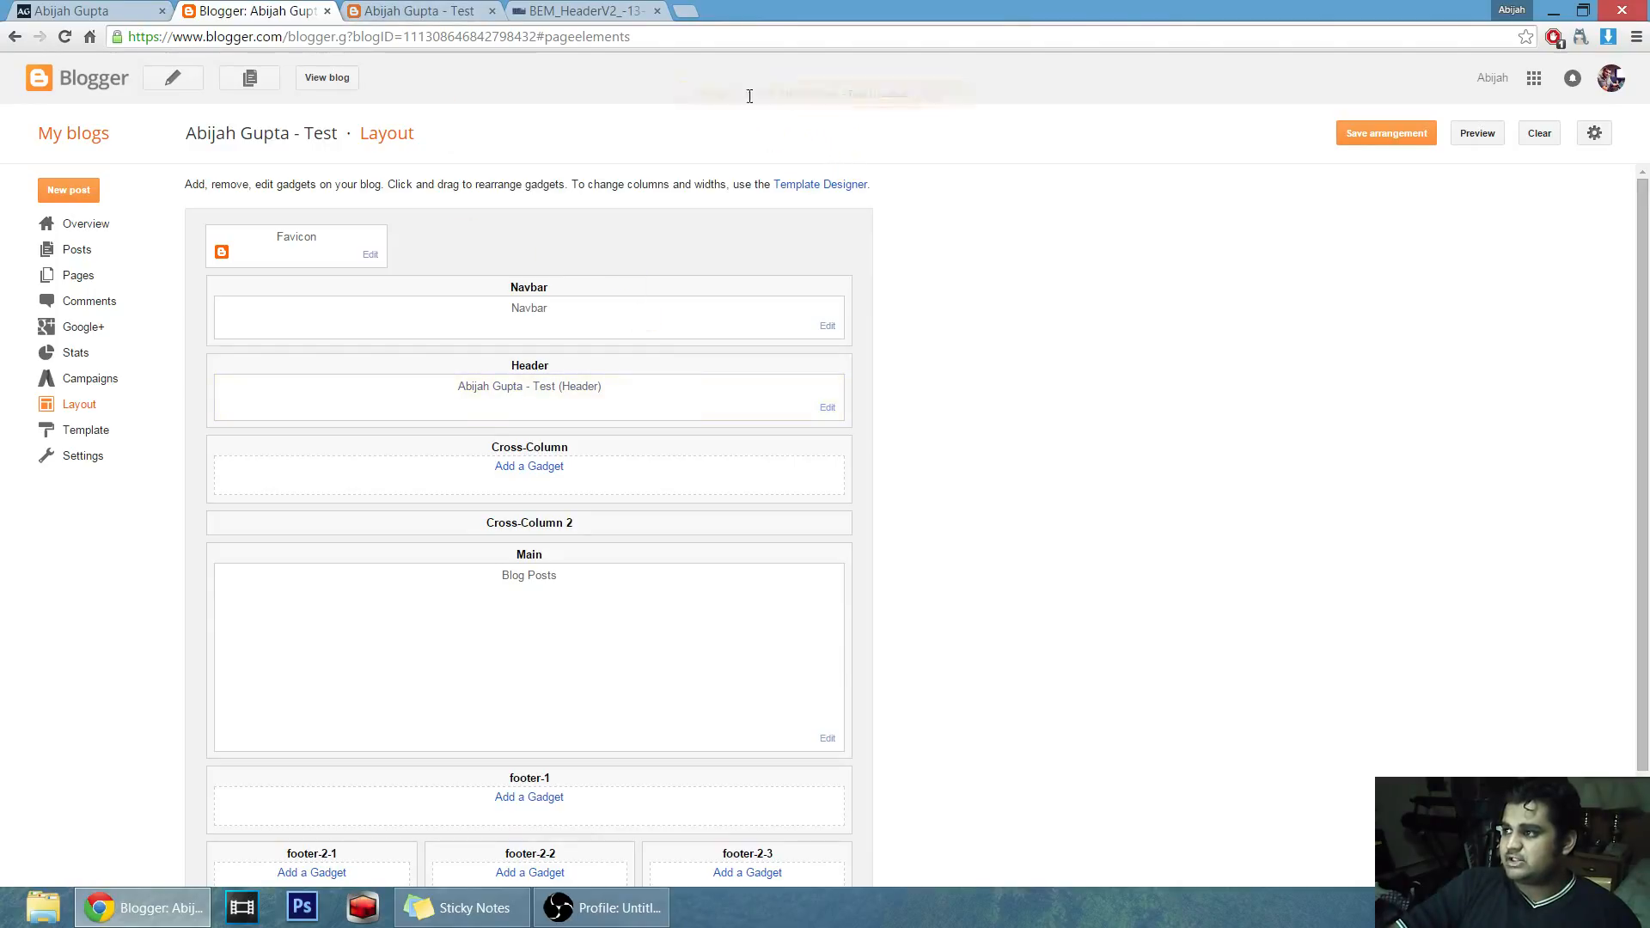
Save the layout arrangement and compare the reloaded live test blog's header with the source image.
left_click(1385, 135)
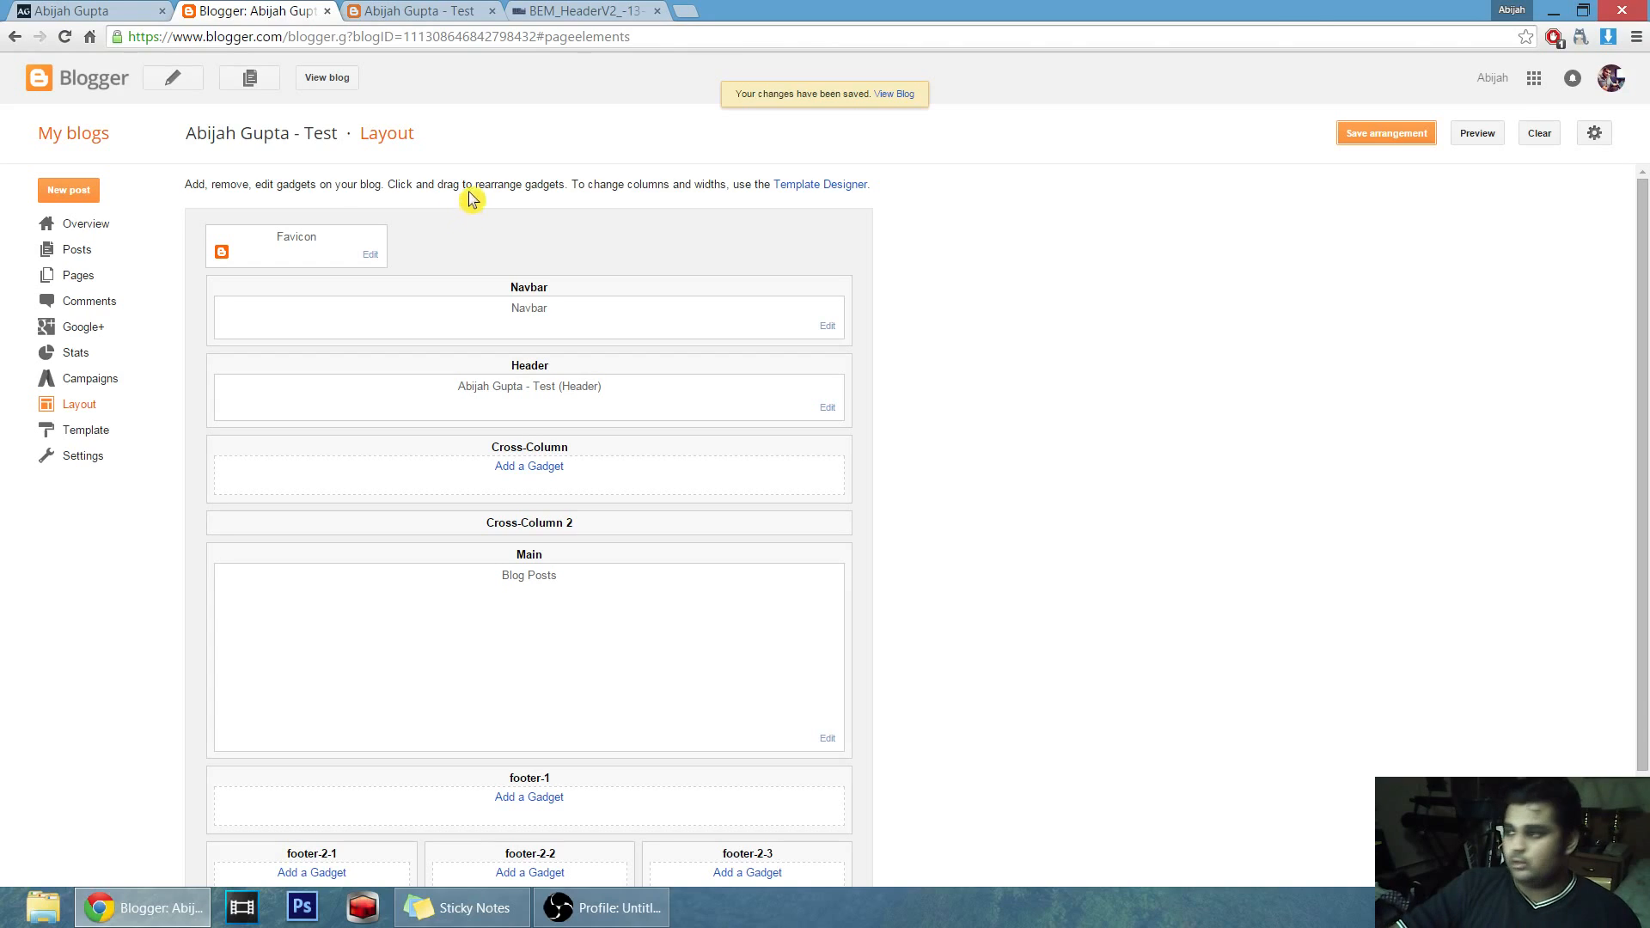
left_click(425, 11)
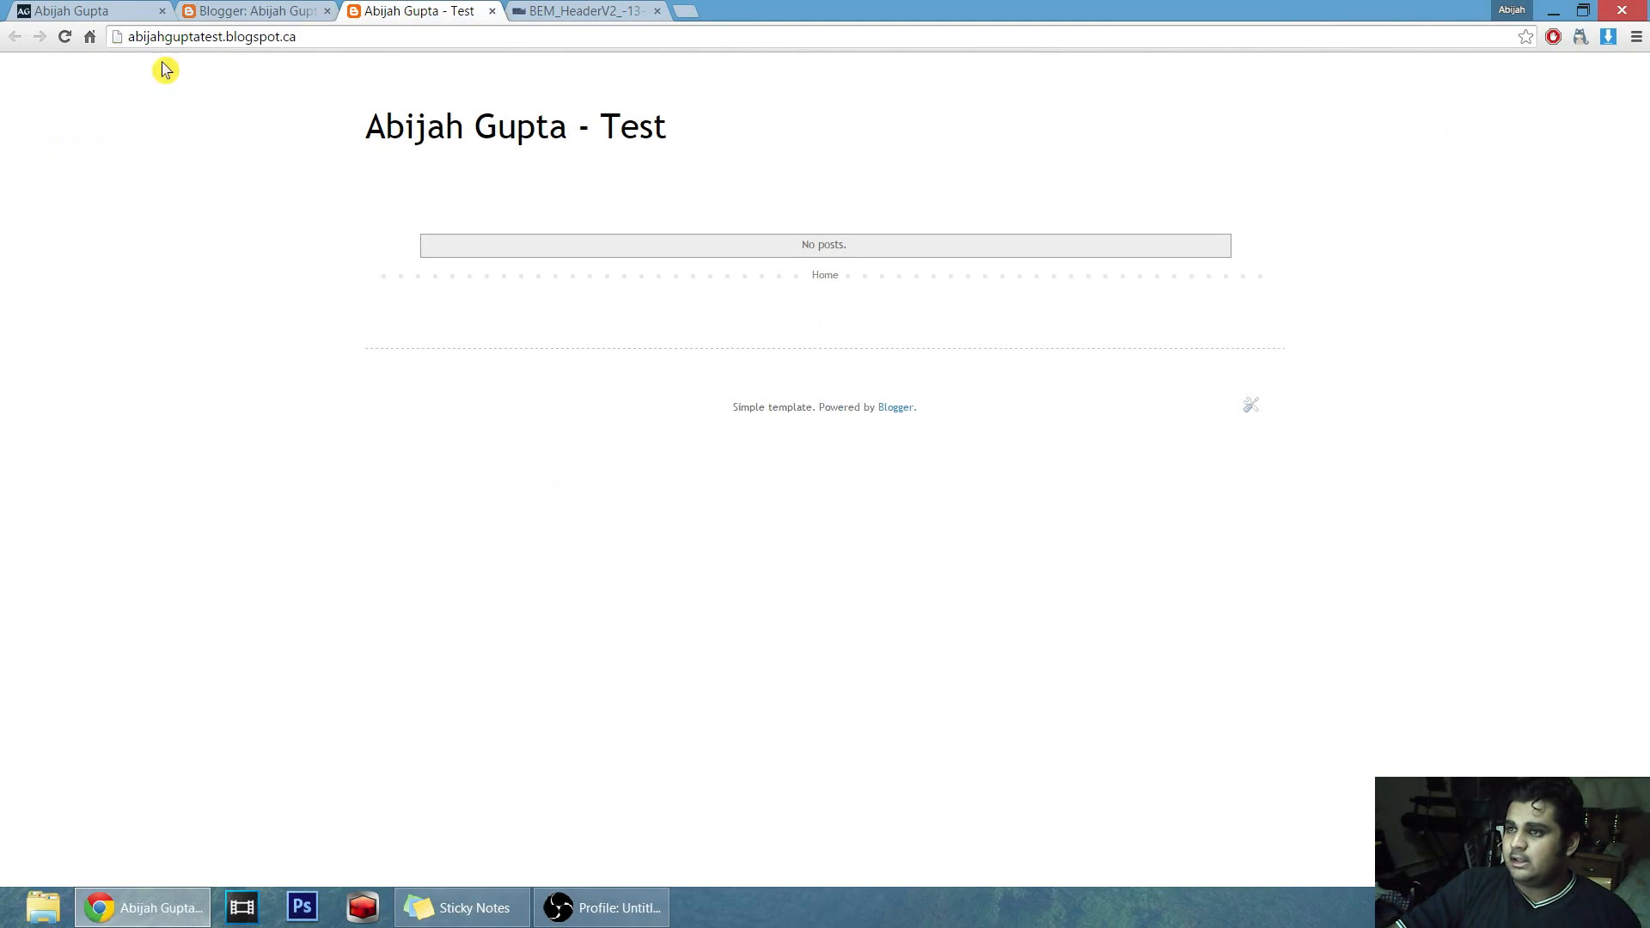
left_click(65, 40)
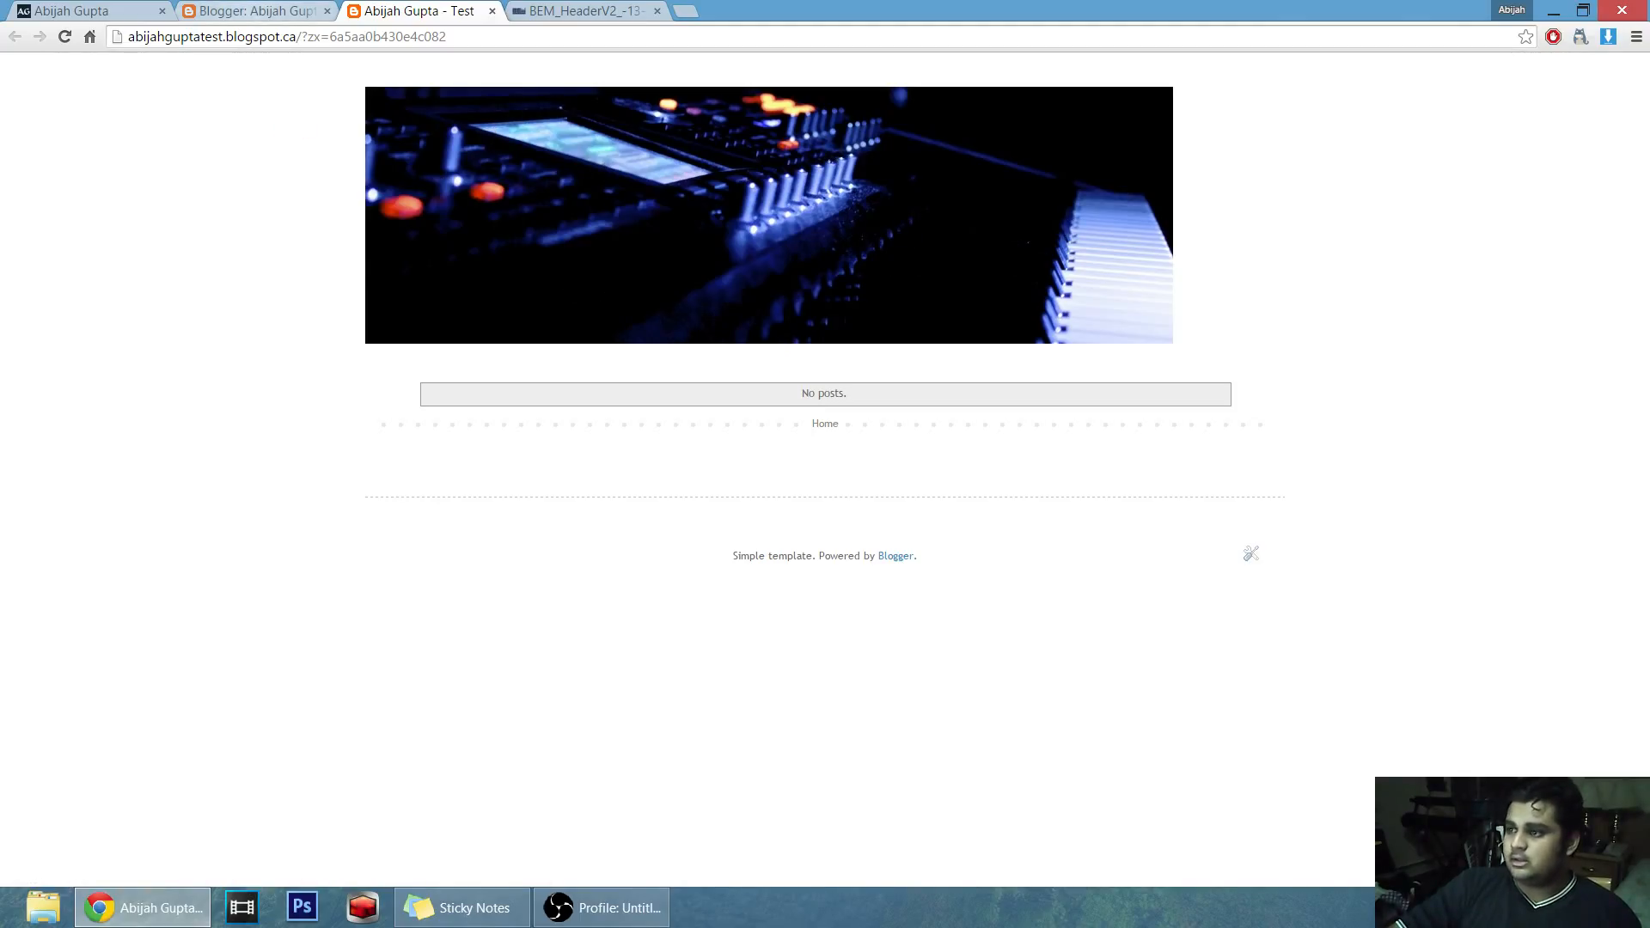
left_click(249, 10)
left_click(545, 15)
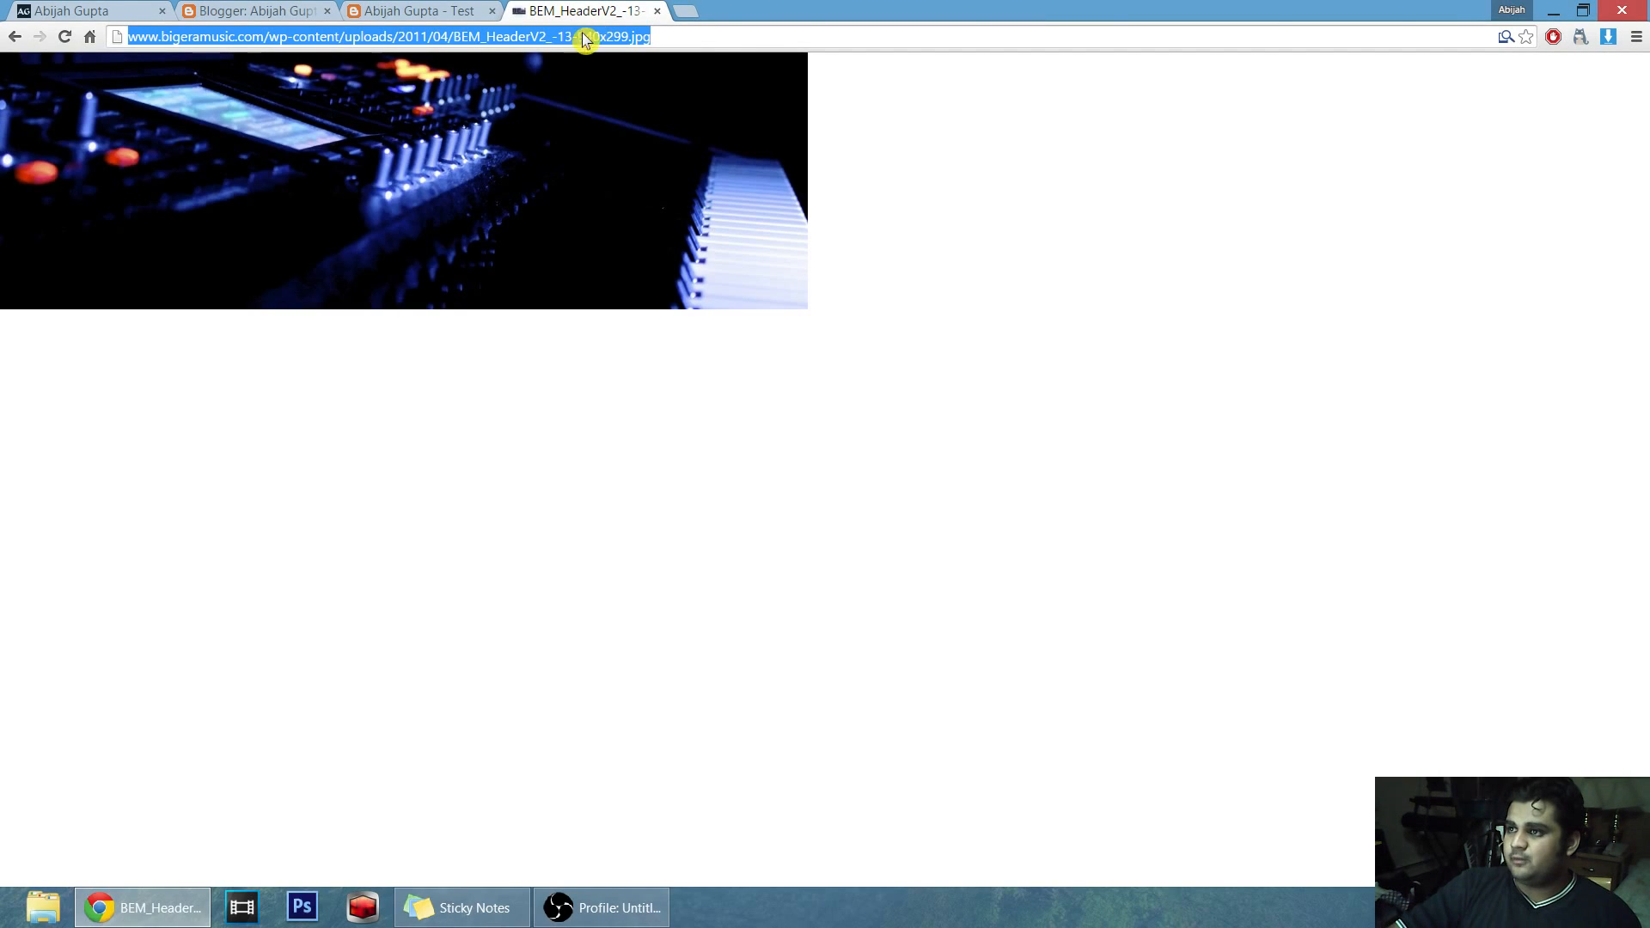
left_click(430, 12)
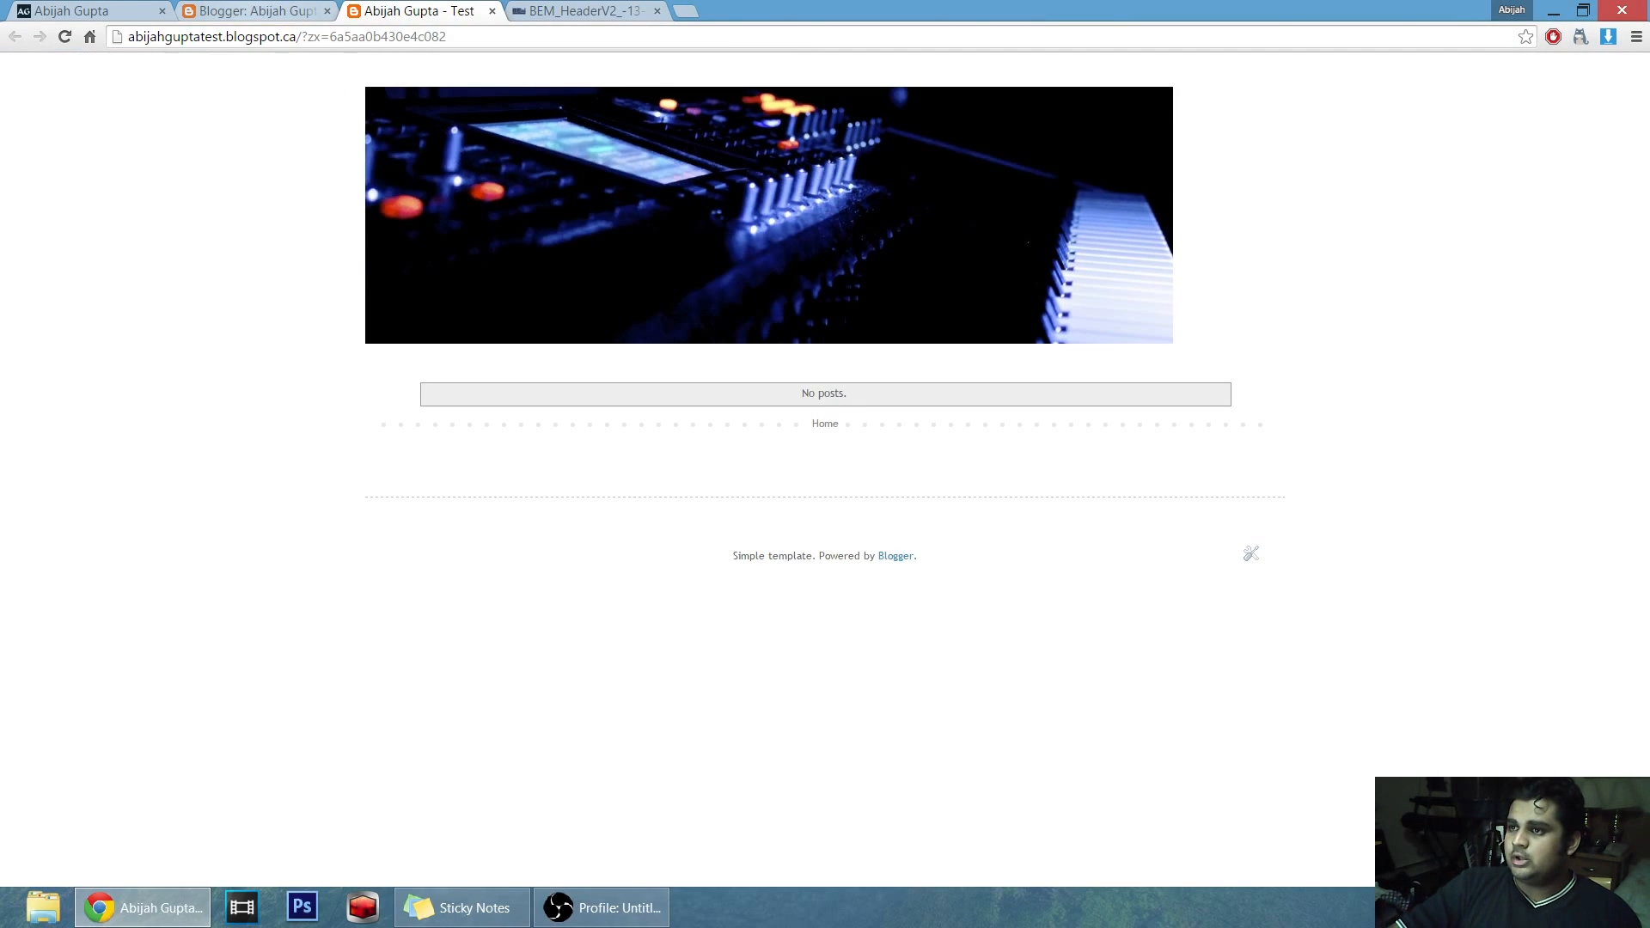
Open the test blog's template customization at the width settings and check the source header image's size.
left_click(254, 12)
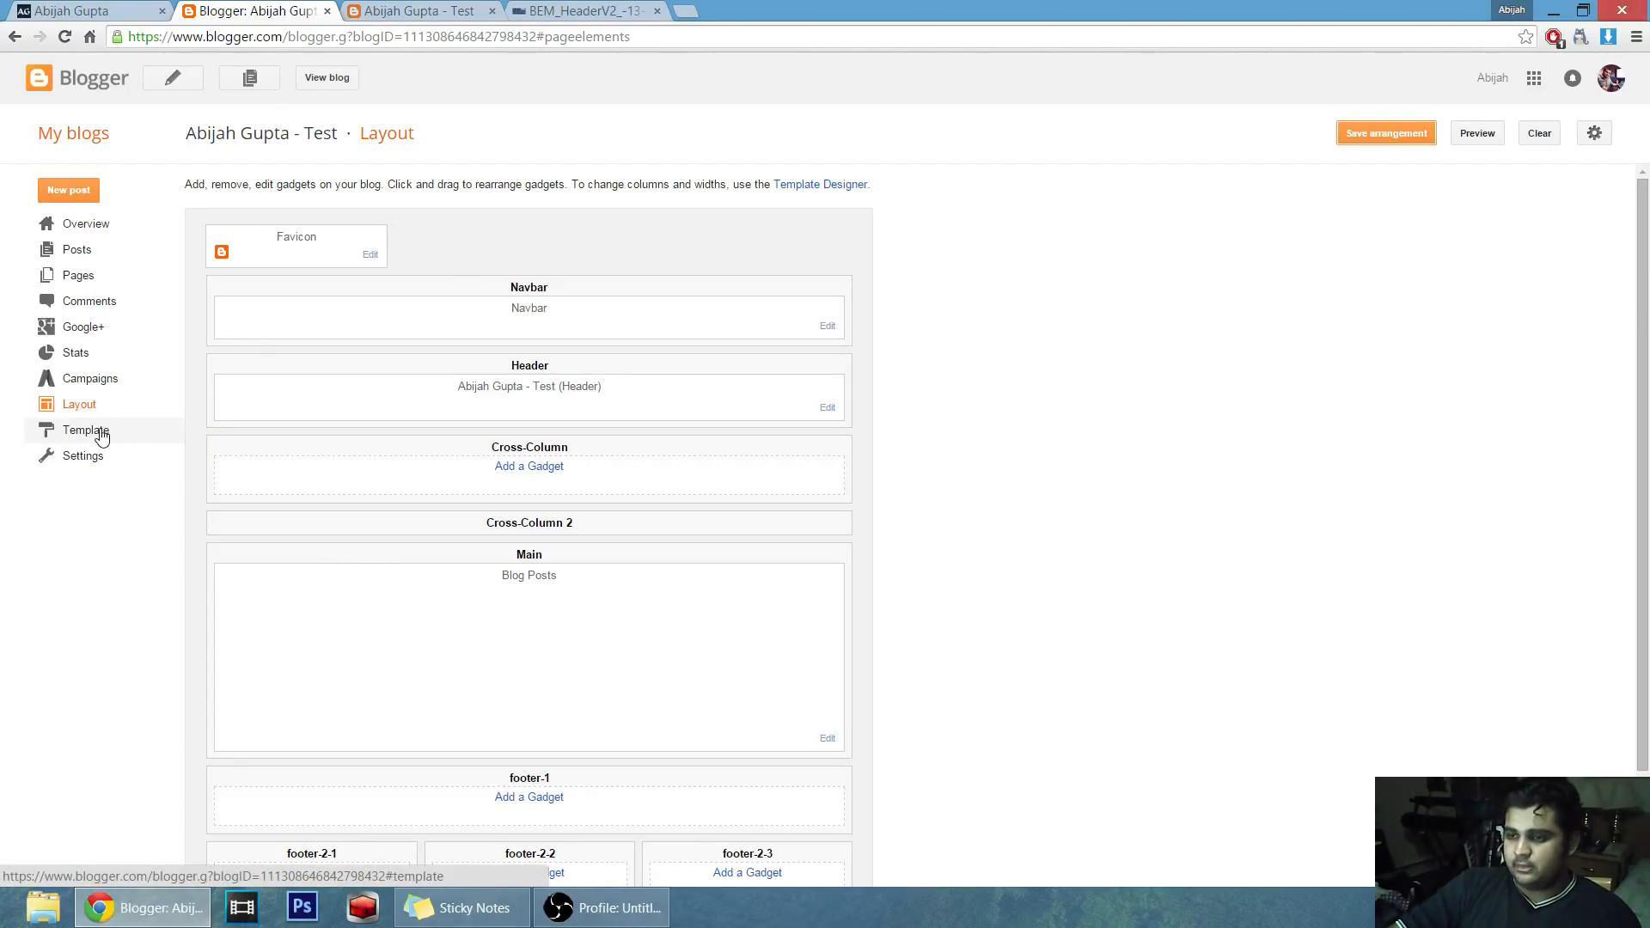
left_click(101, 434)
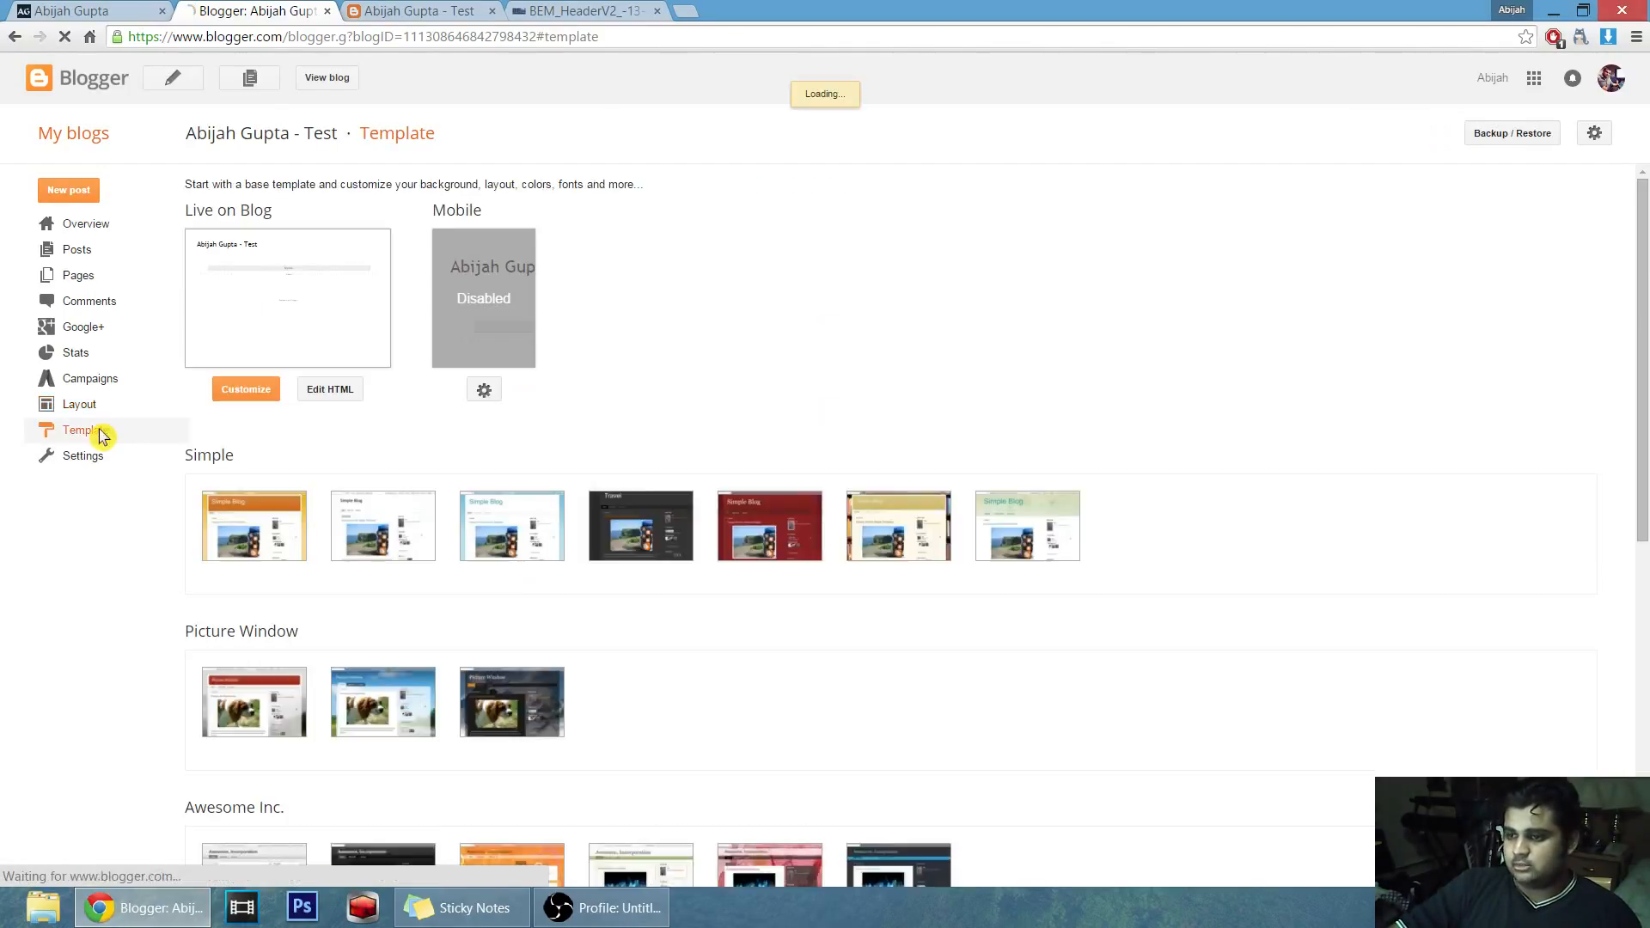
left_click(261, 398)
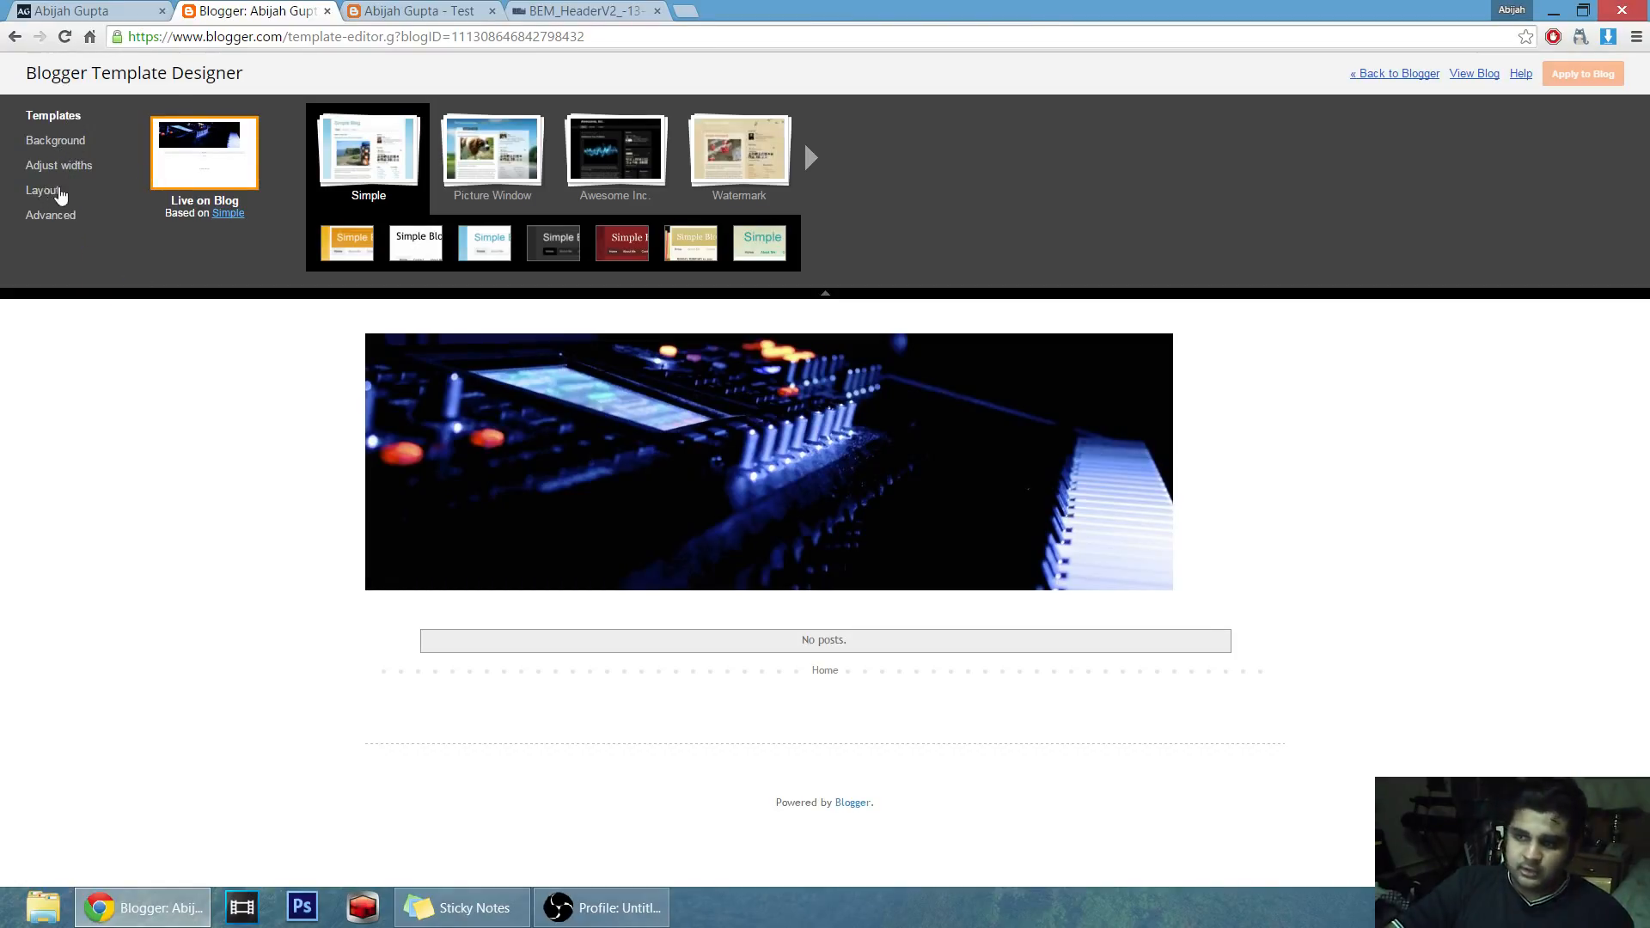
left_click(60, 193)
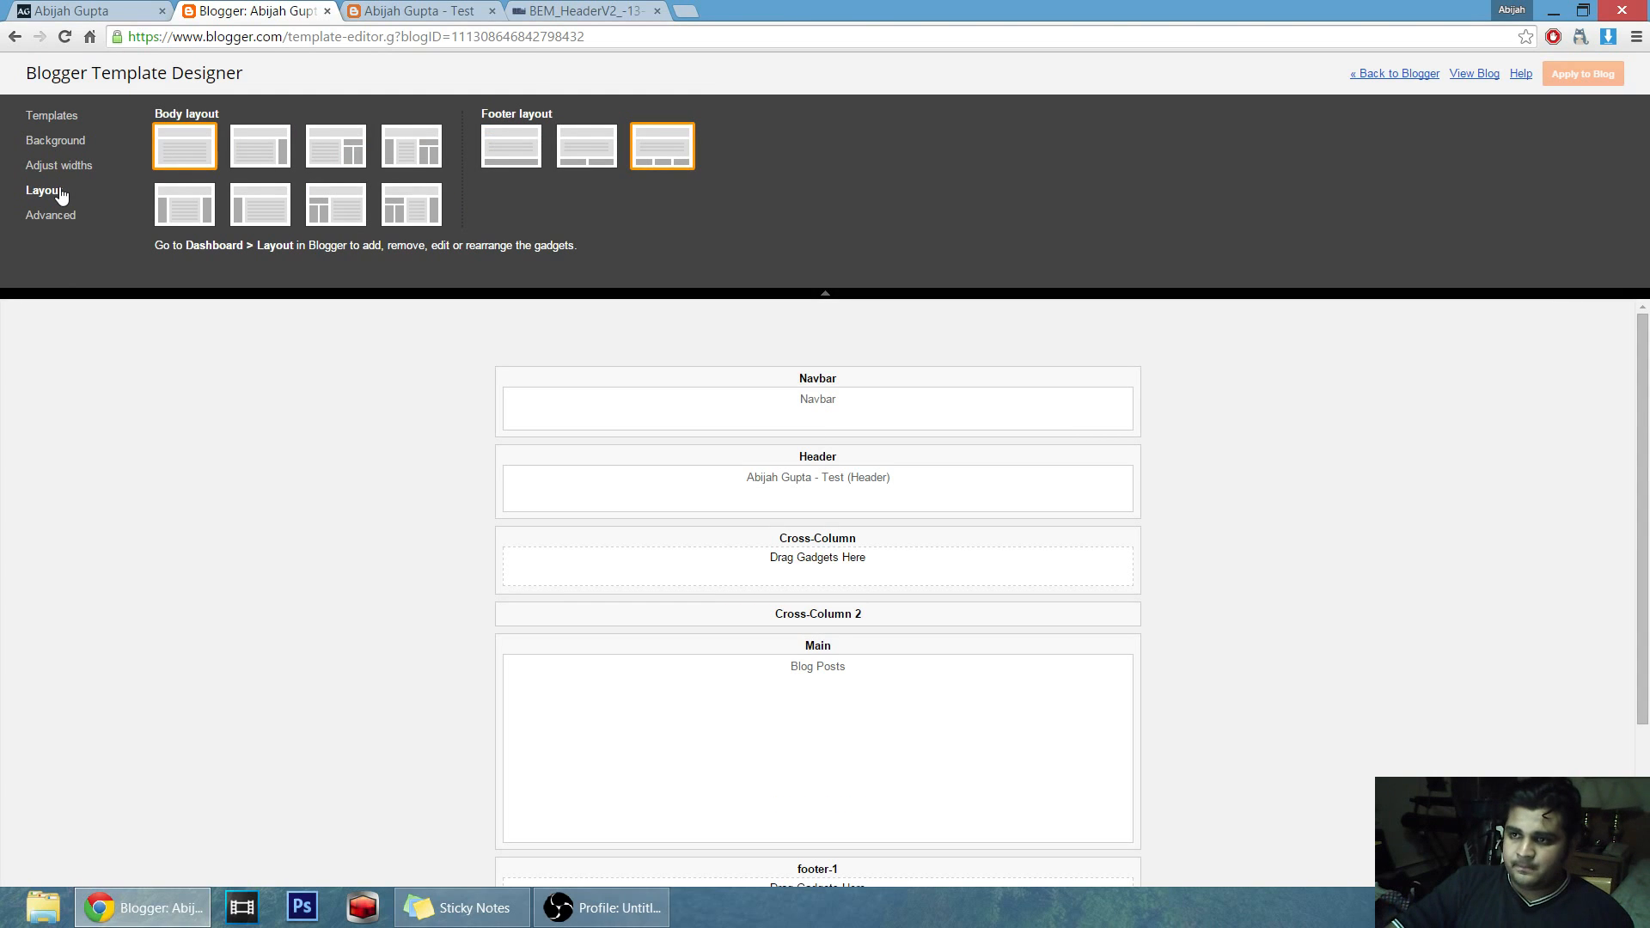
left_click(74, 172)
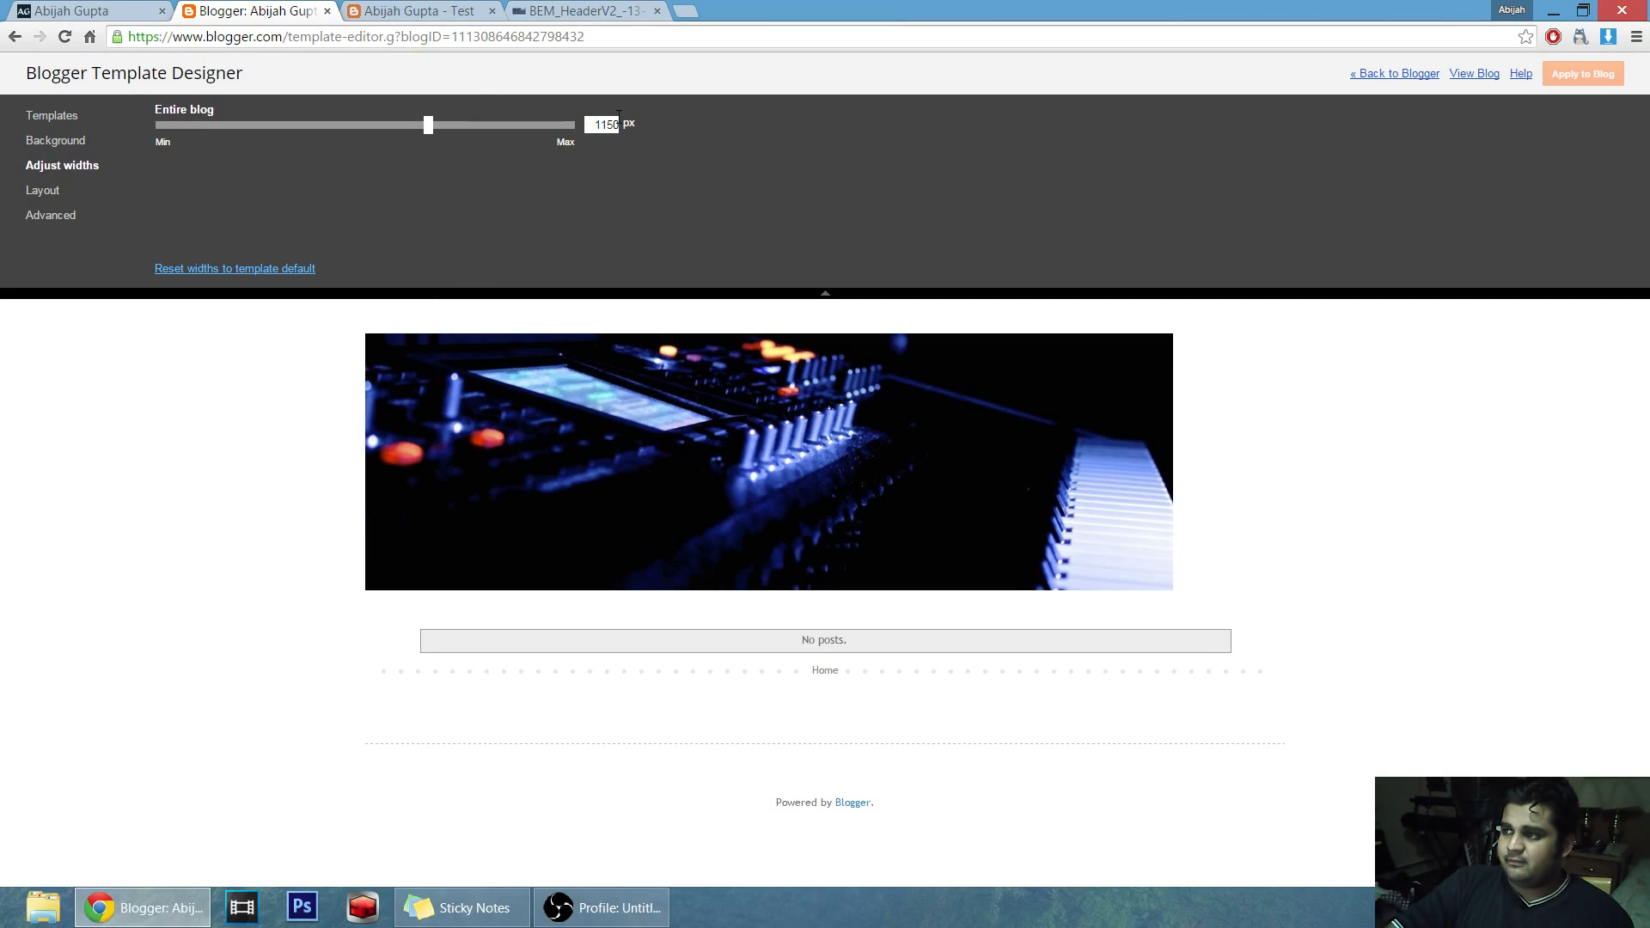
left_click(584, 10)
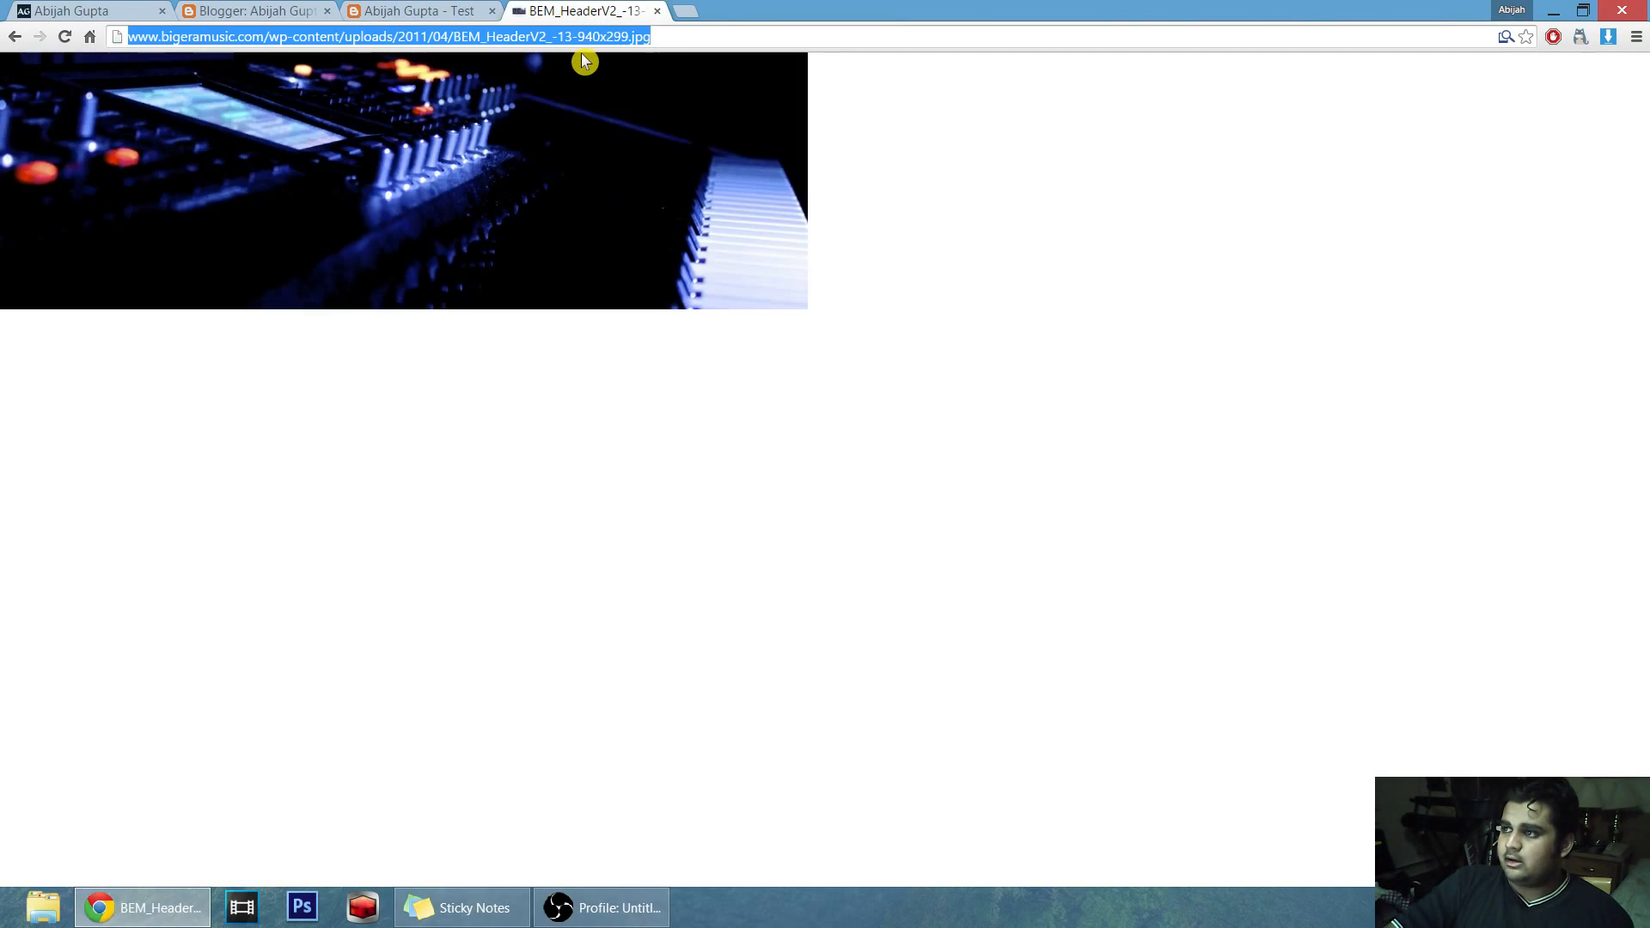
key("ctrl+2")
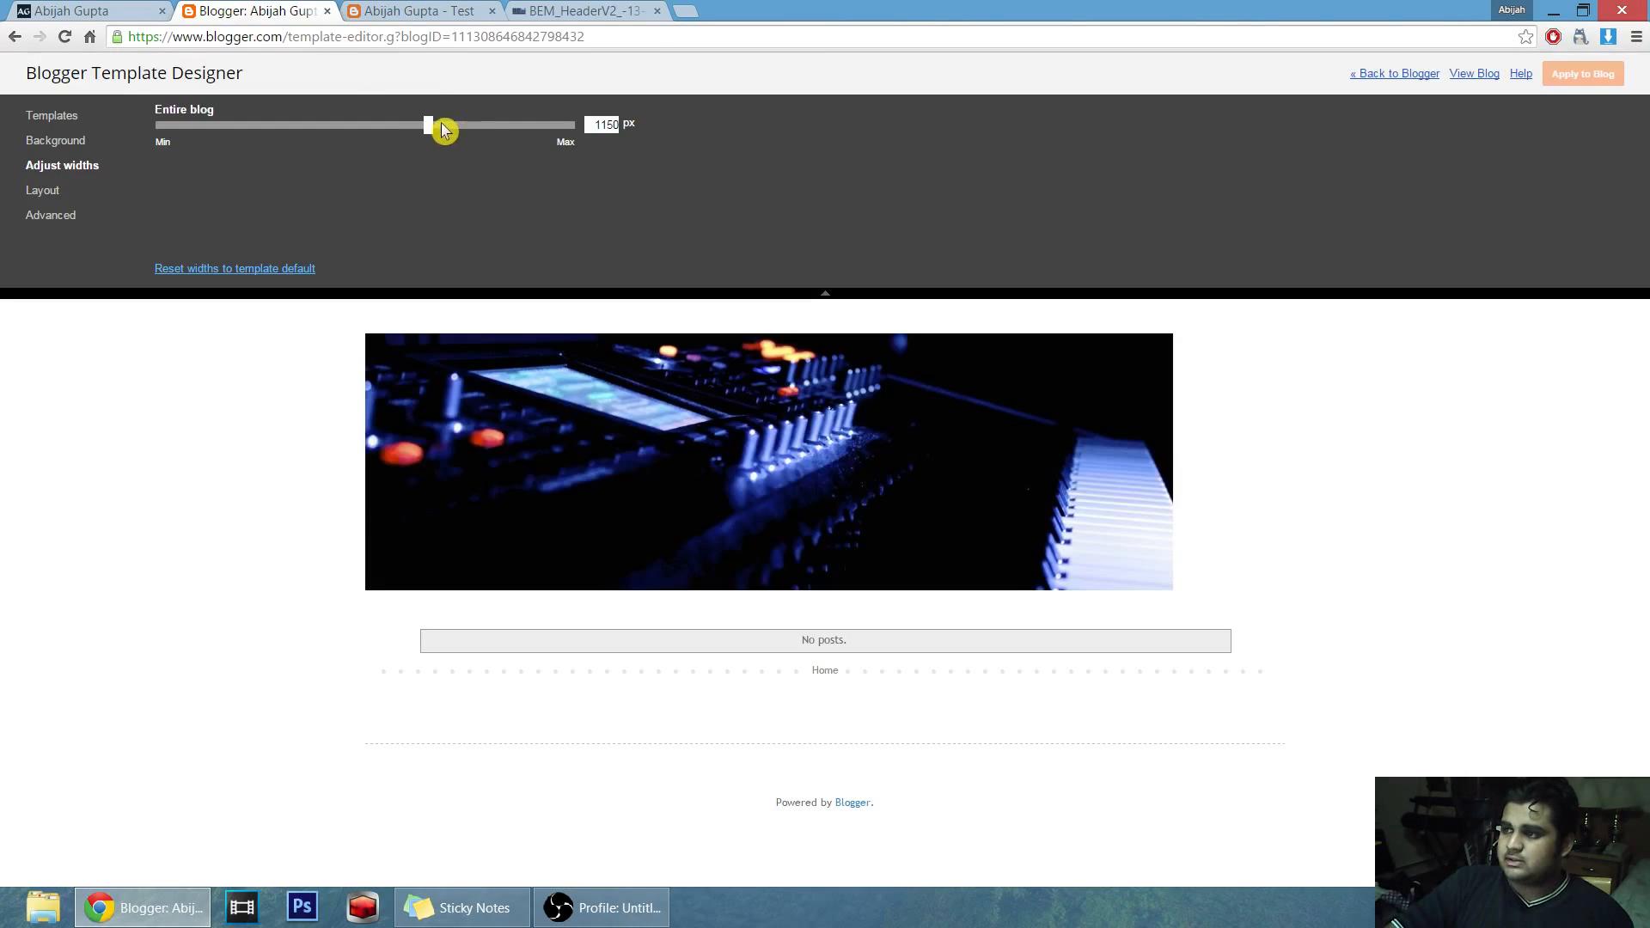
Try narrower and wider widths for the entire blog against the header image, and set the width to 1030 px.
left_click_drag(440, 127, 350, 128)
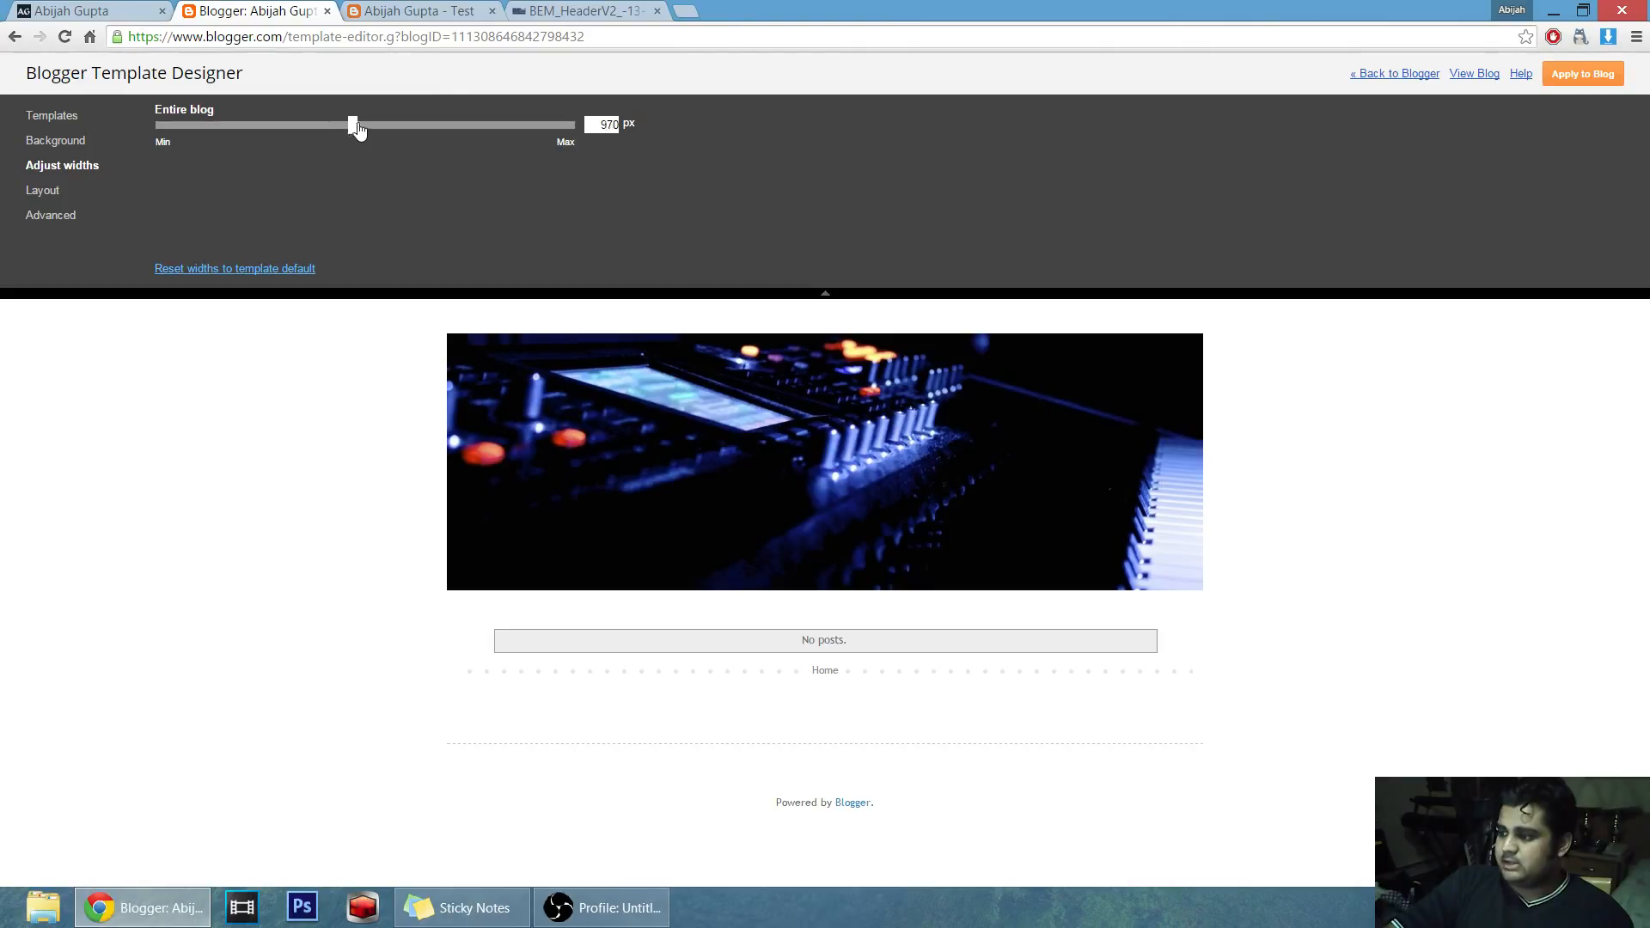
left_click_drag(359, 129, 376, 128)
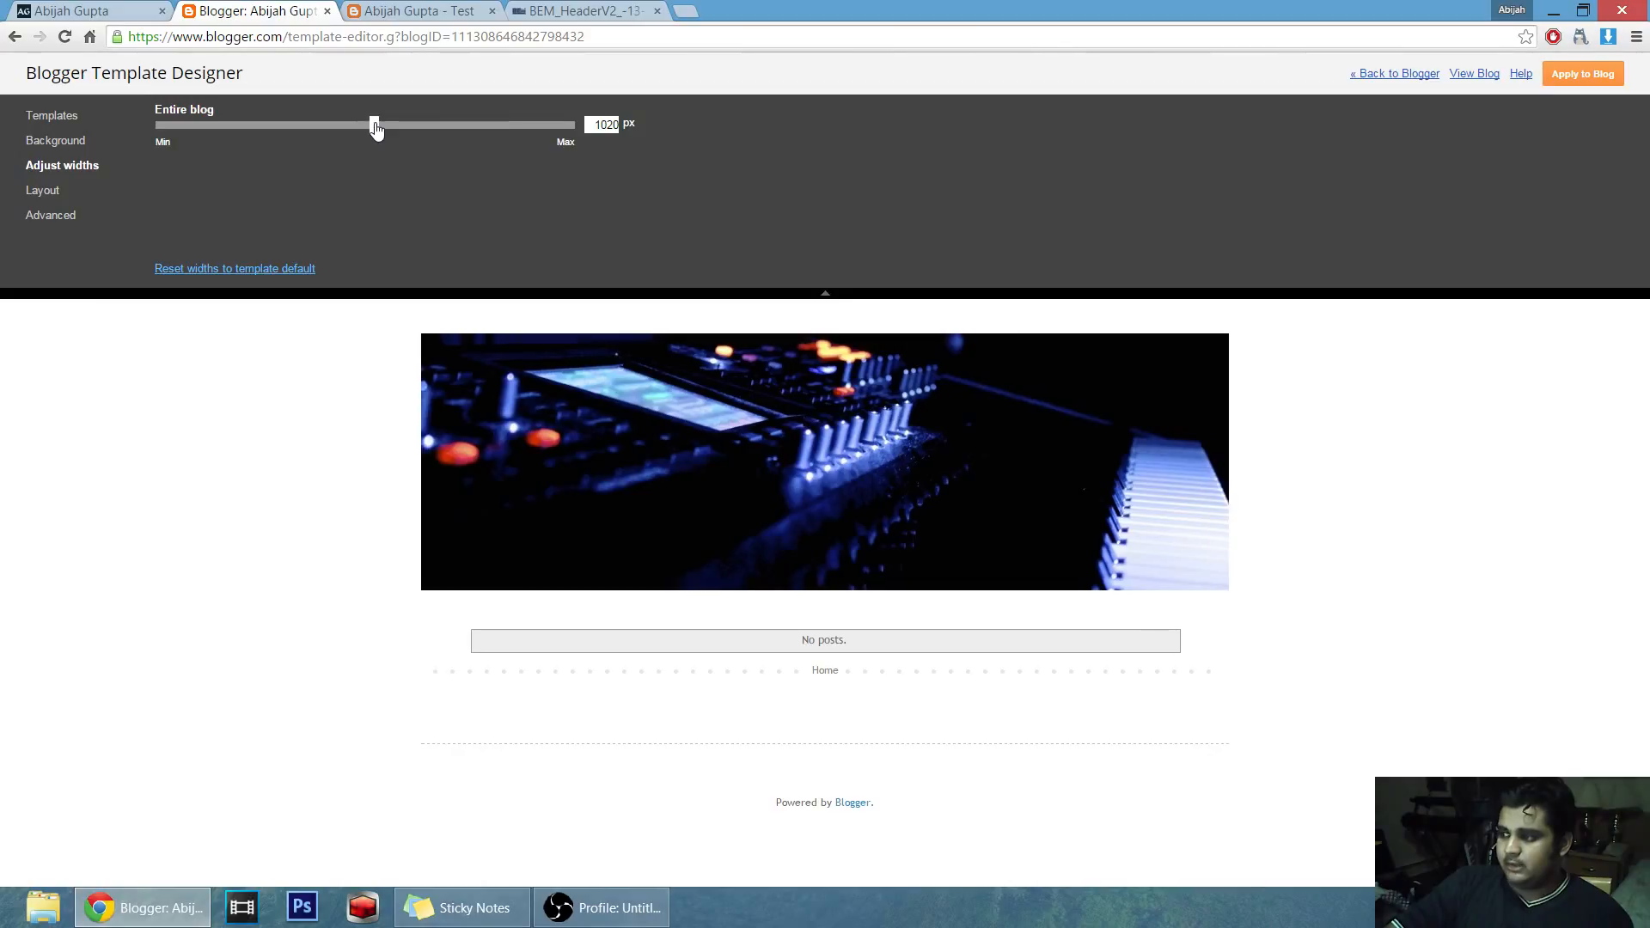
left_click(487, 129)
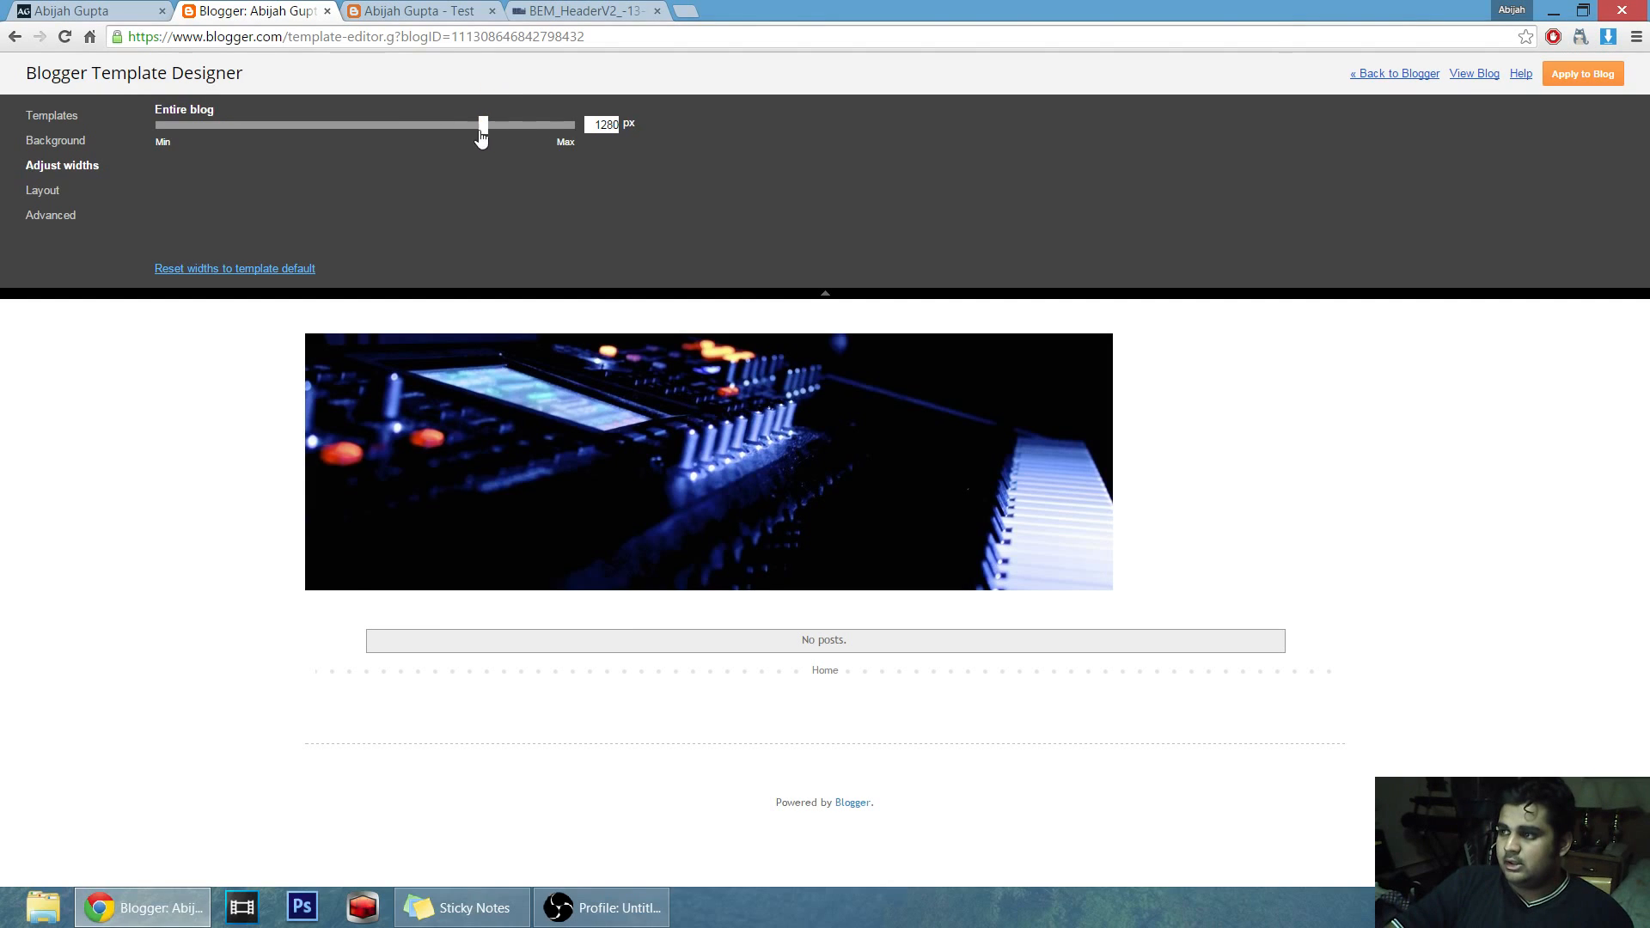
left_click_drag(484, 130, 334, 139)
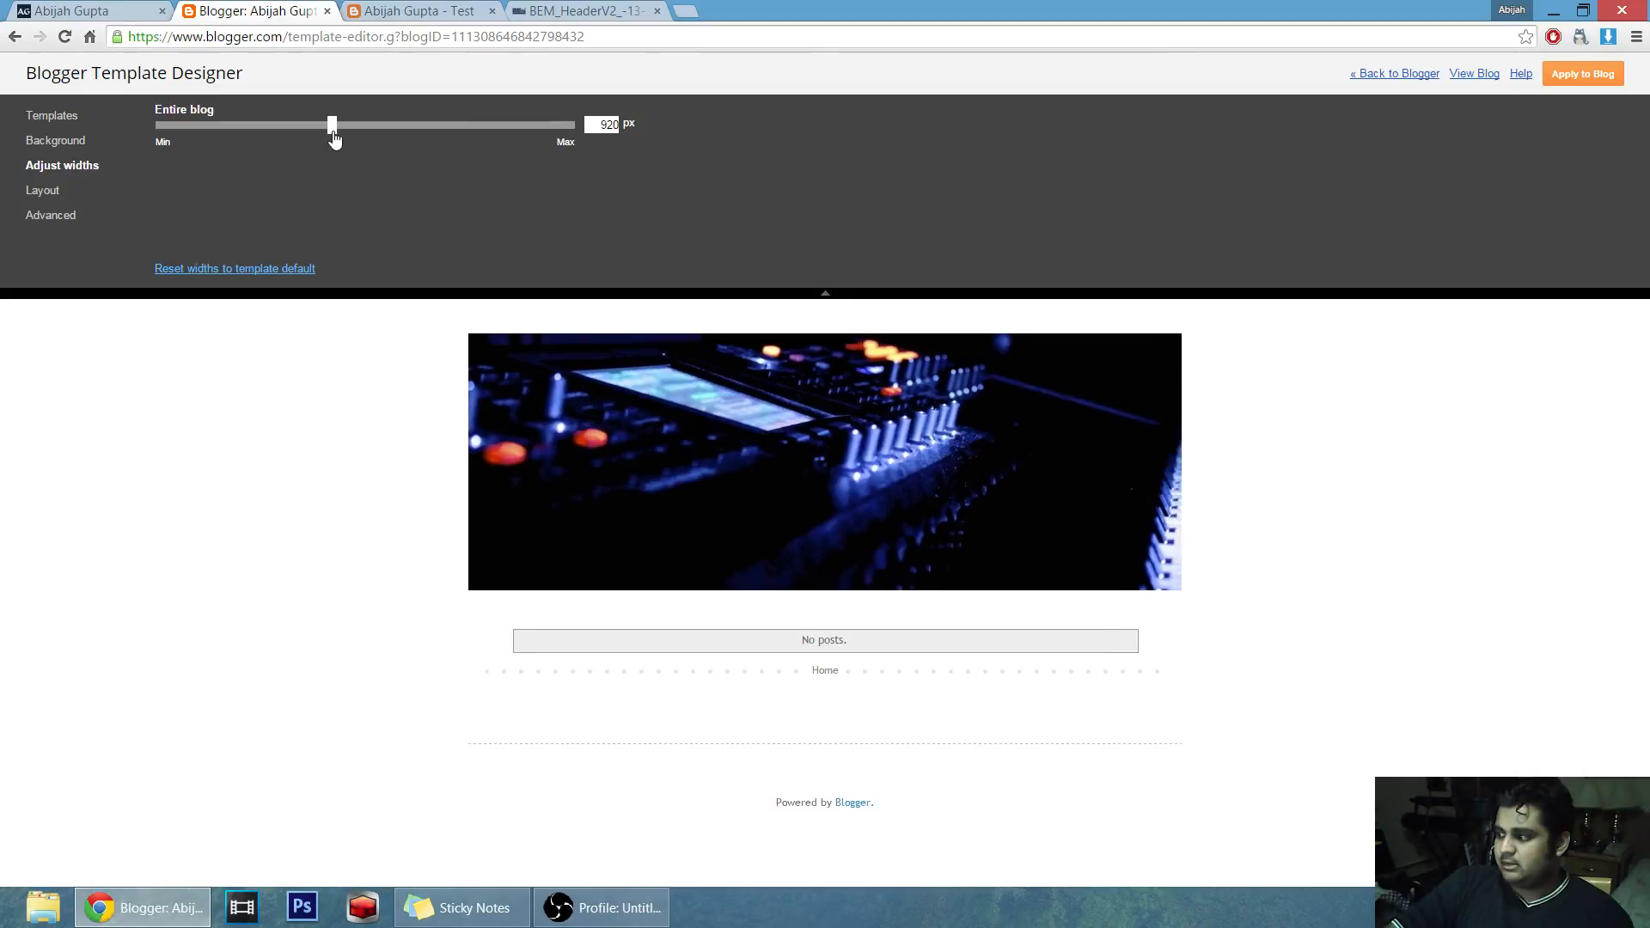
left_click_drag(340, 137, 384, 146)
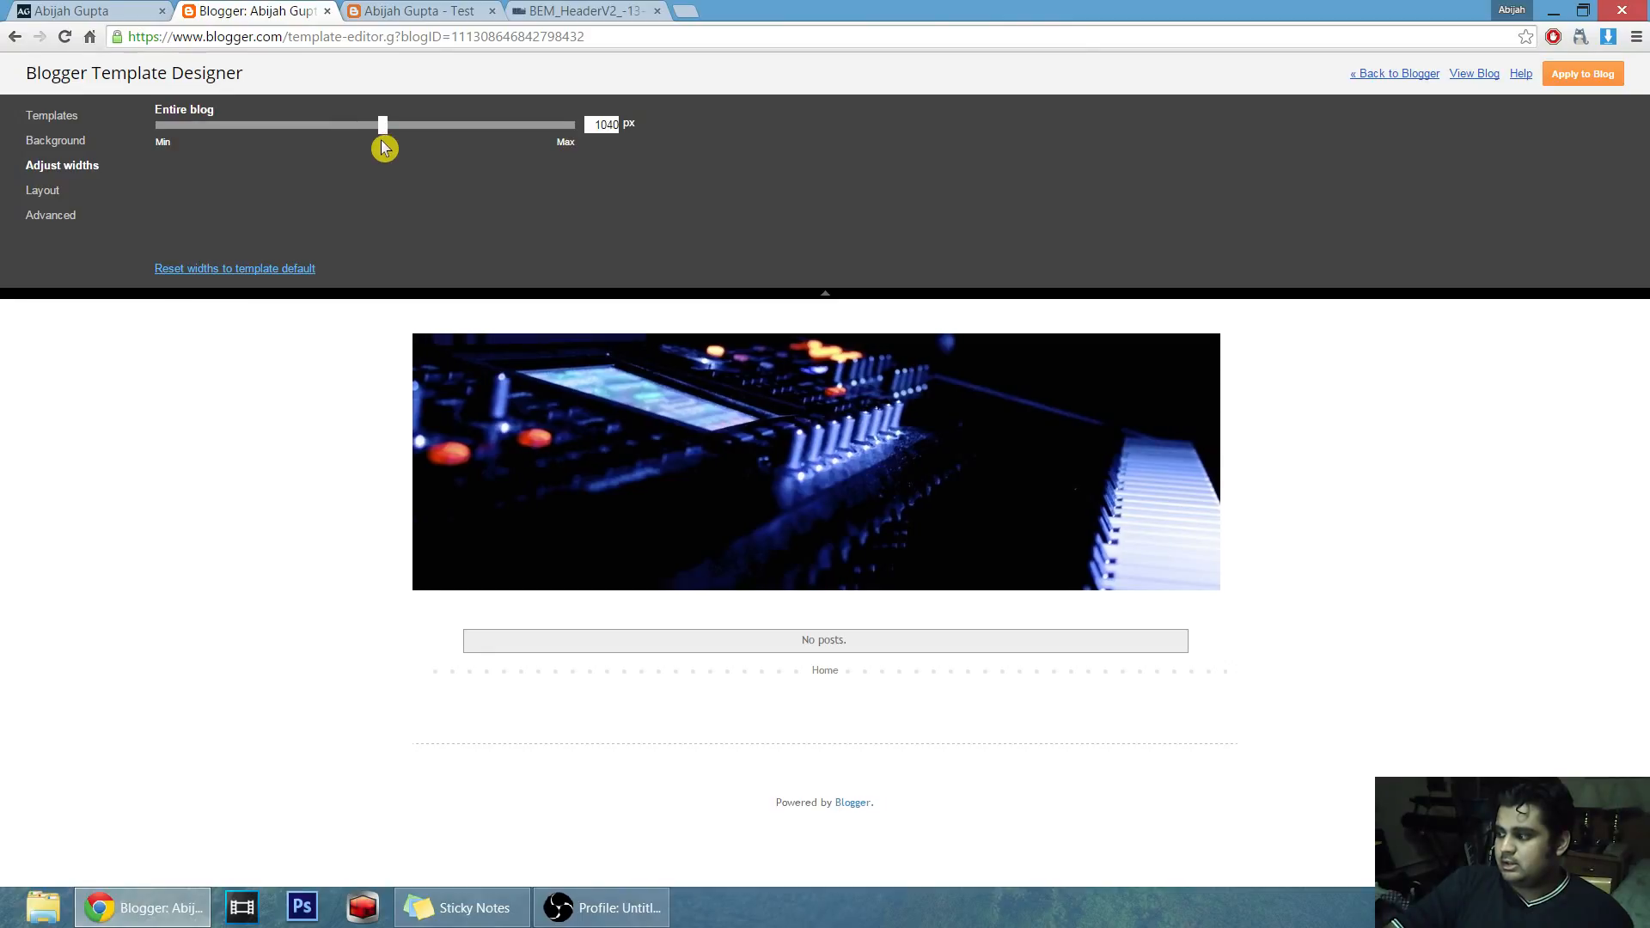
key("Left")
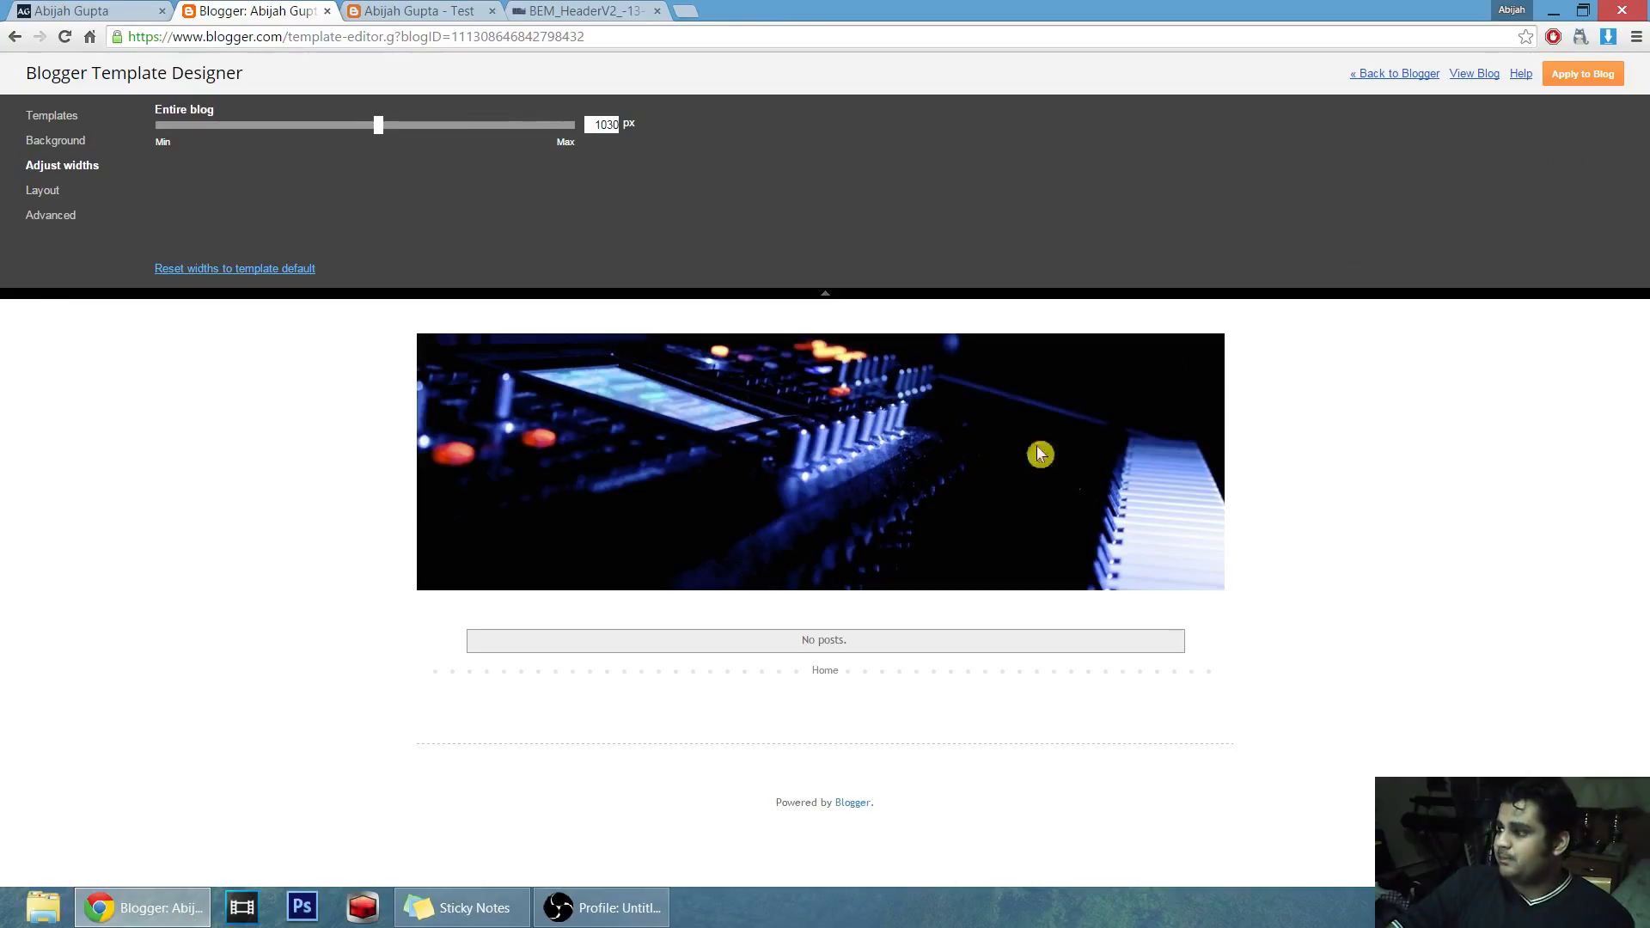
Apply the new width to the blog and reload the live test blog to check it.
left_click(1566, 78)
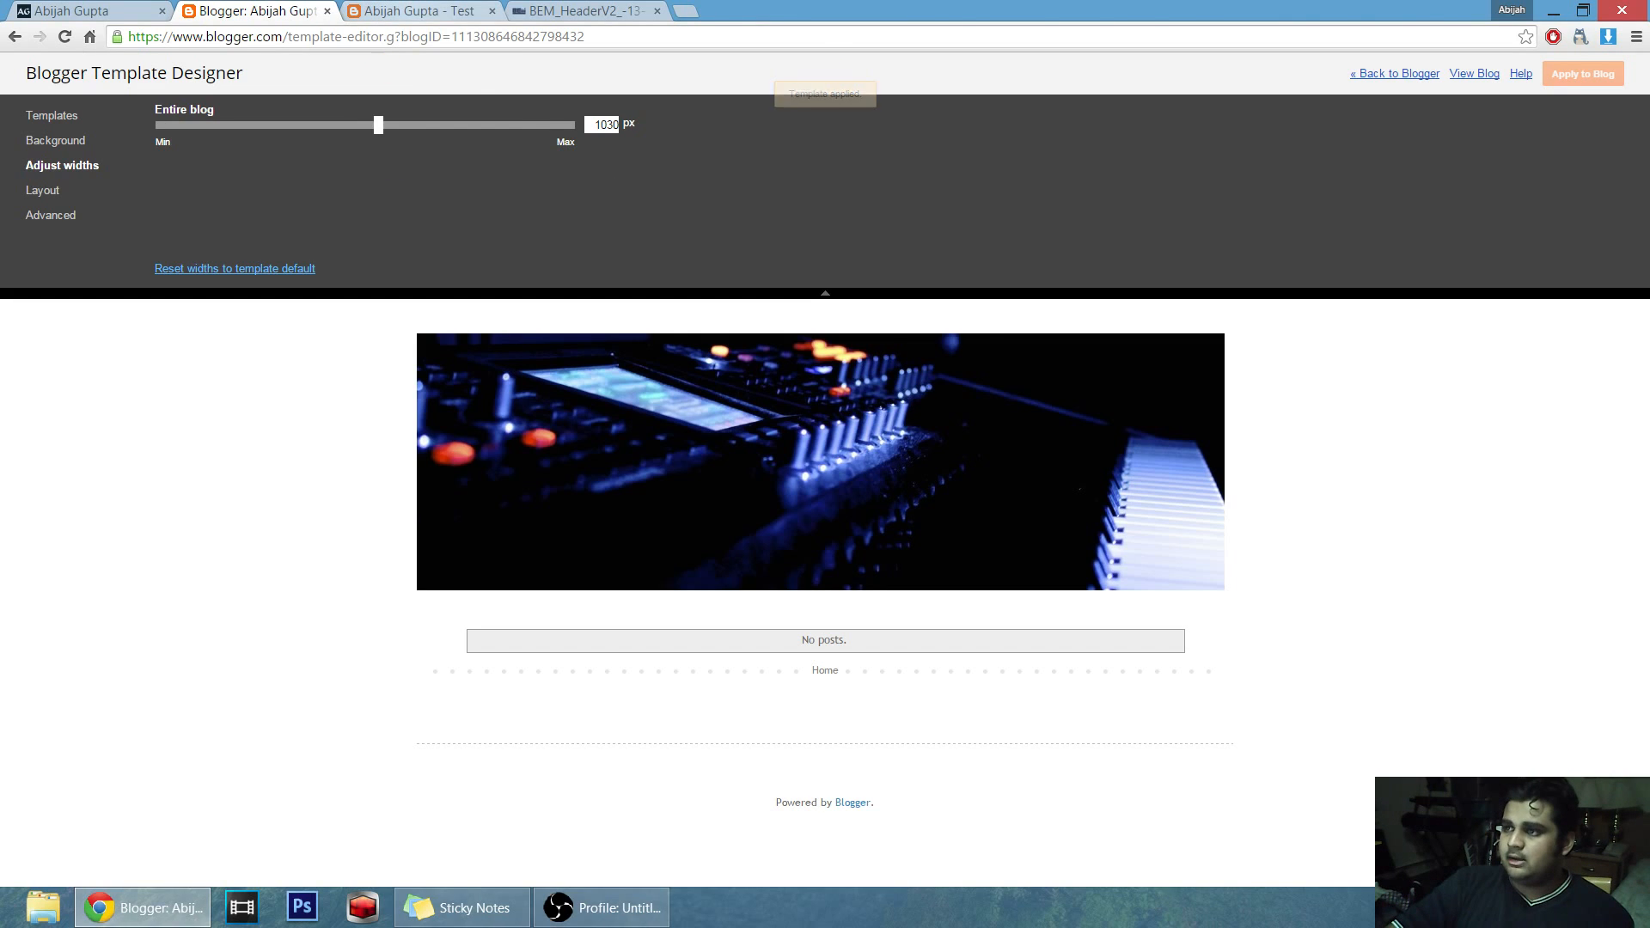
left_click(413, 10)
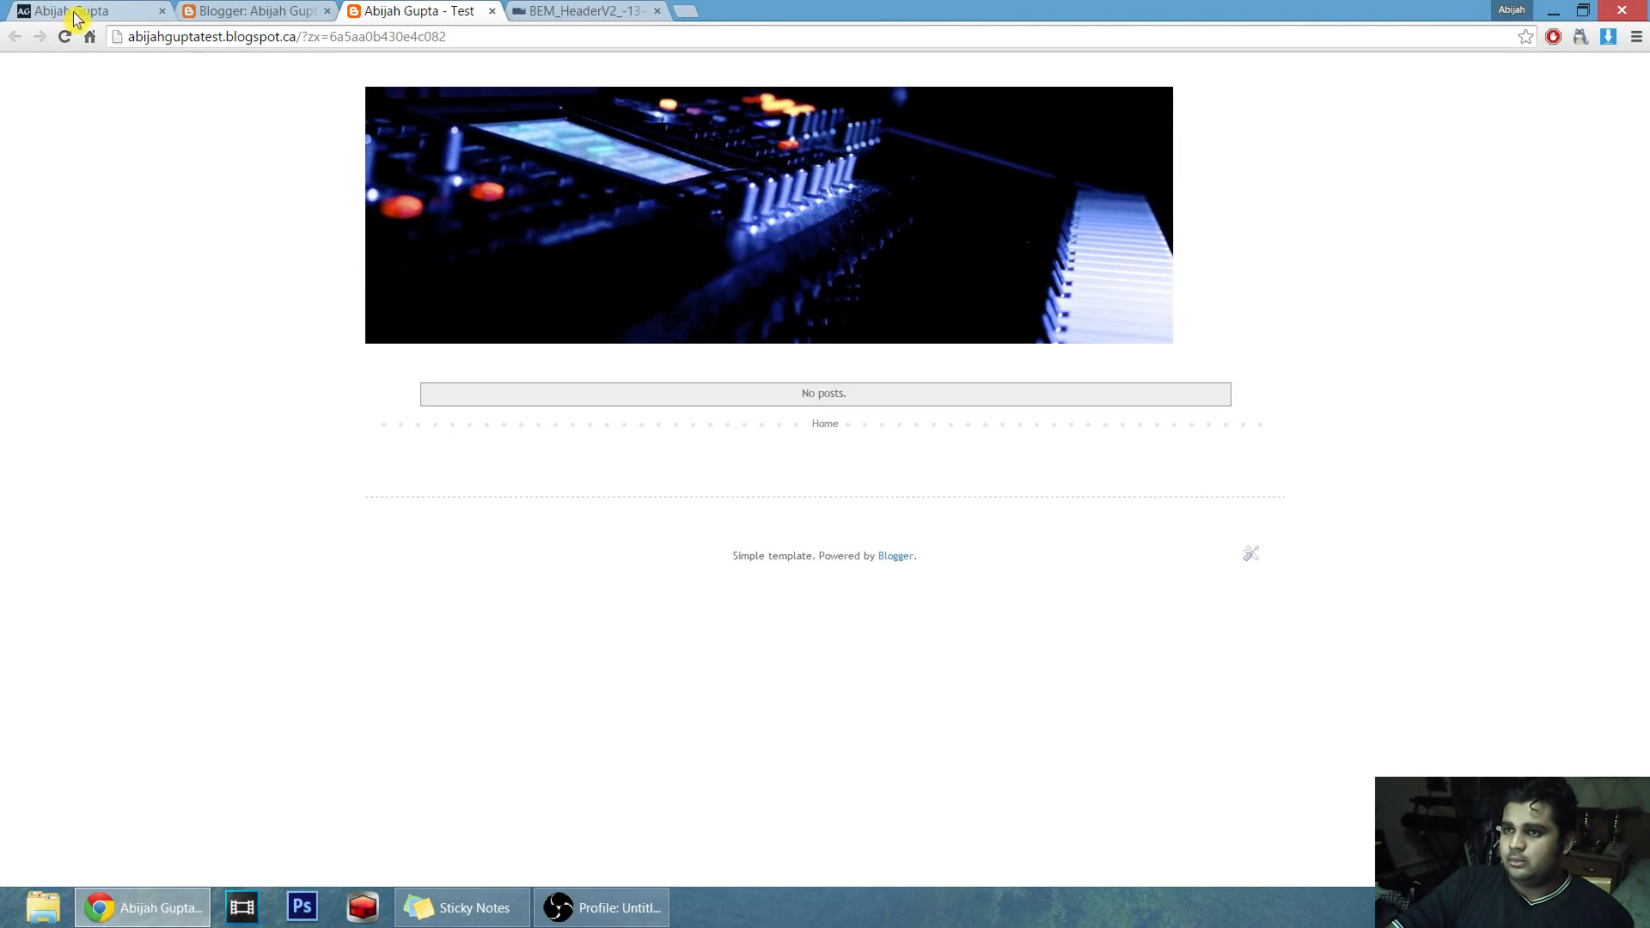
left_click(65, 36)
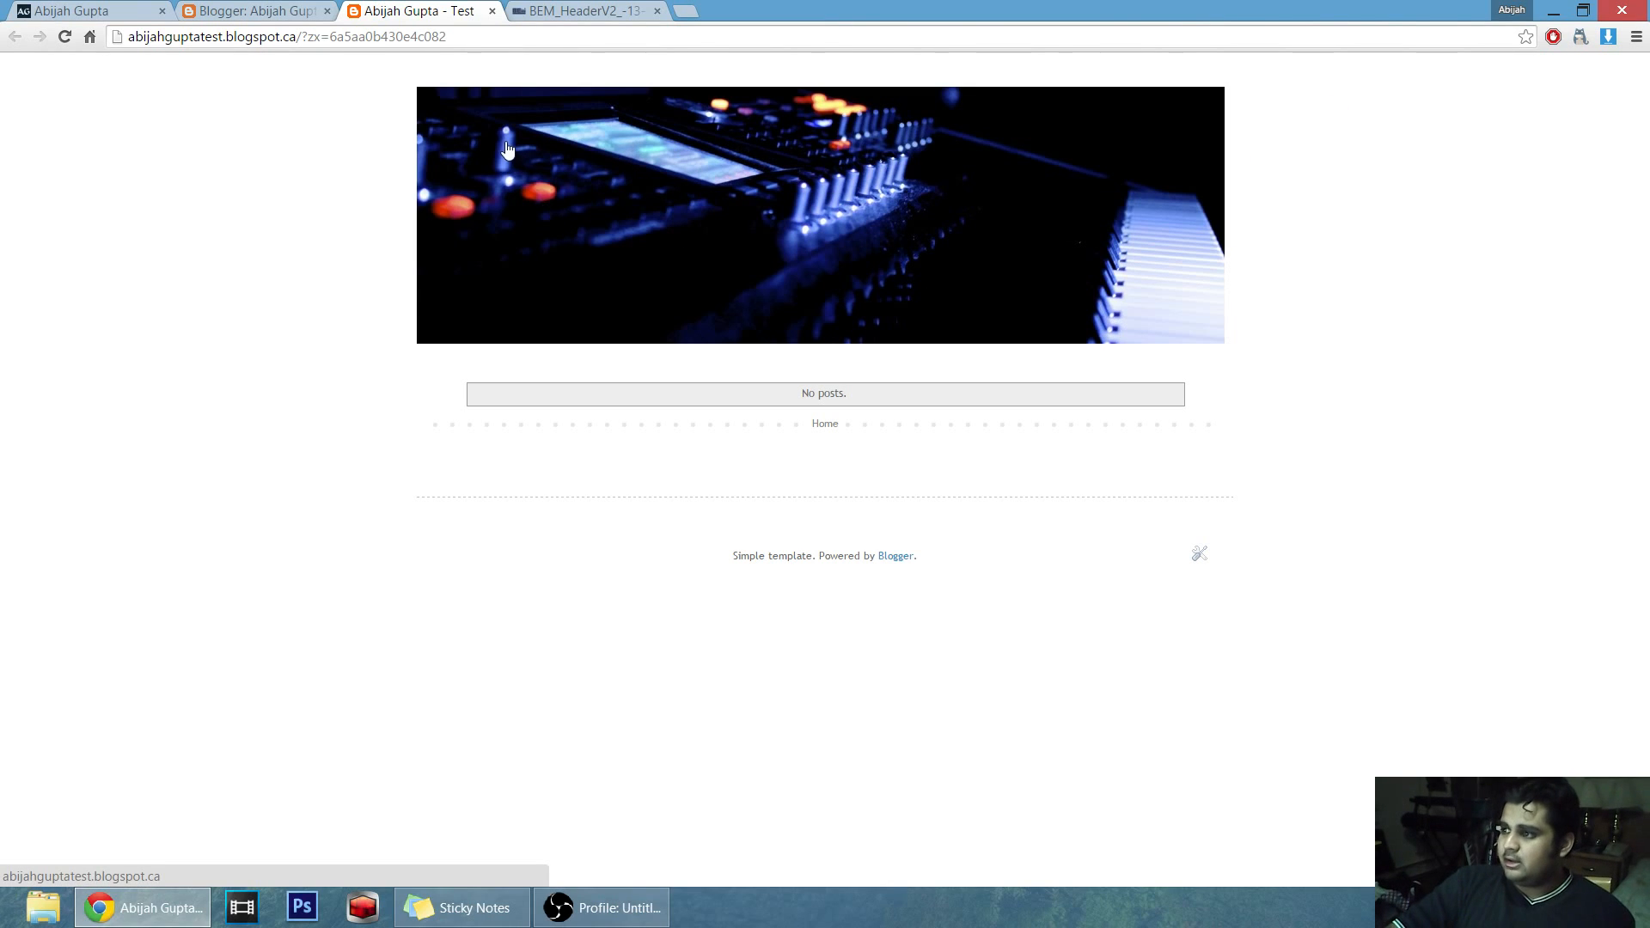
Return to the Template Designer and examine the three-column footer layout and its place in the page structure.
left_click(245, 11)
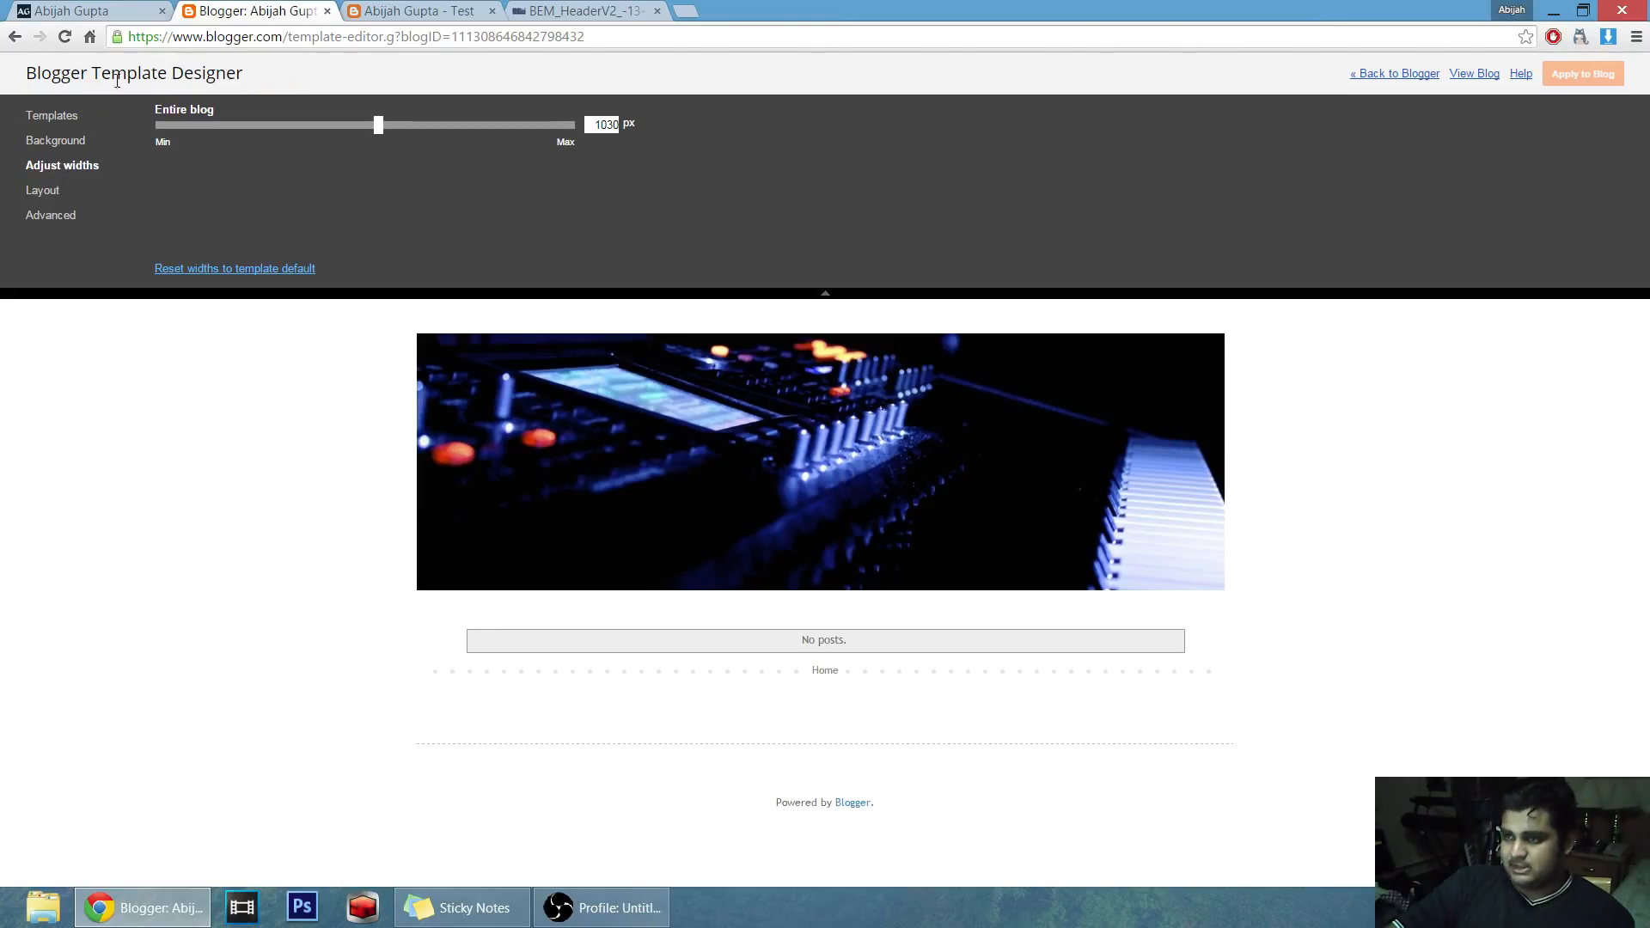
left_click(52, 196)
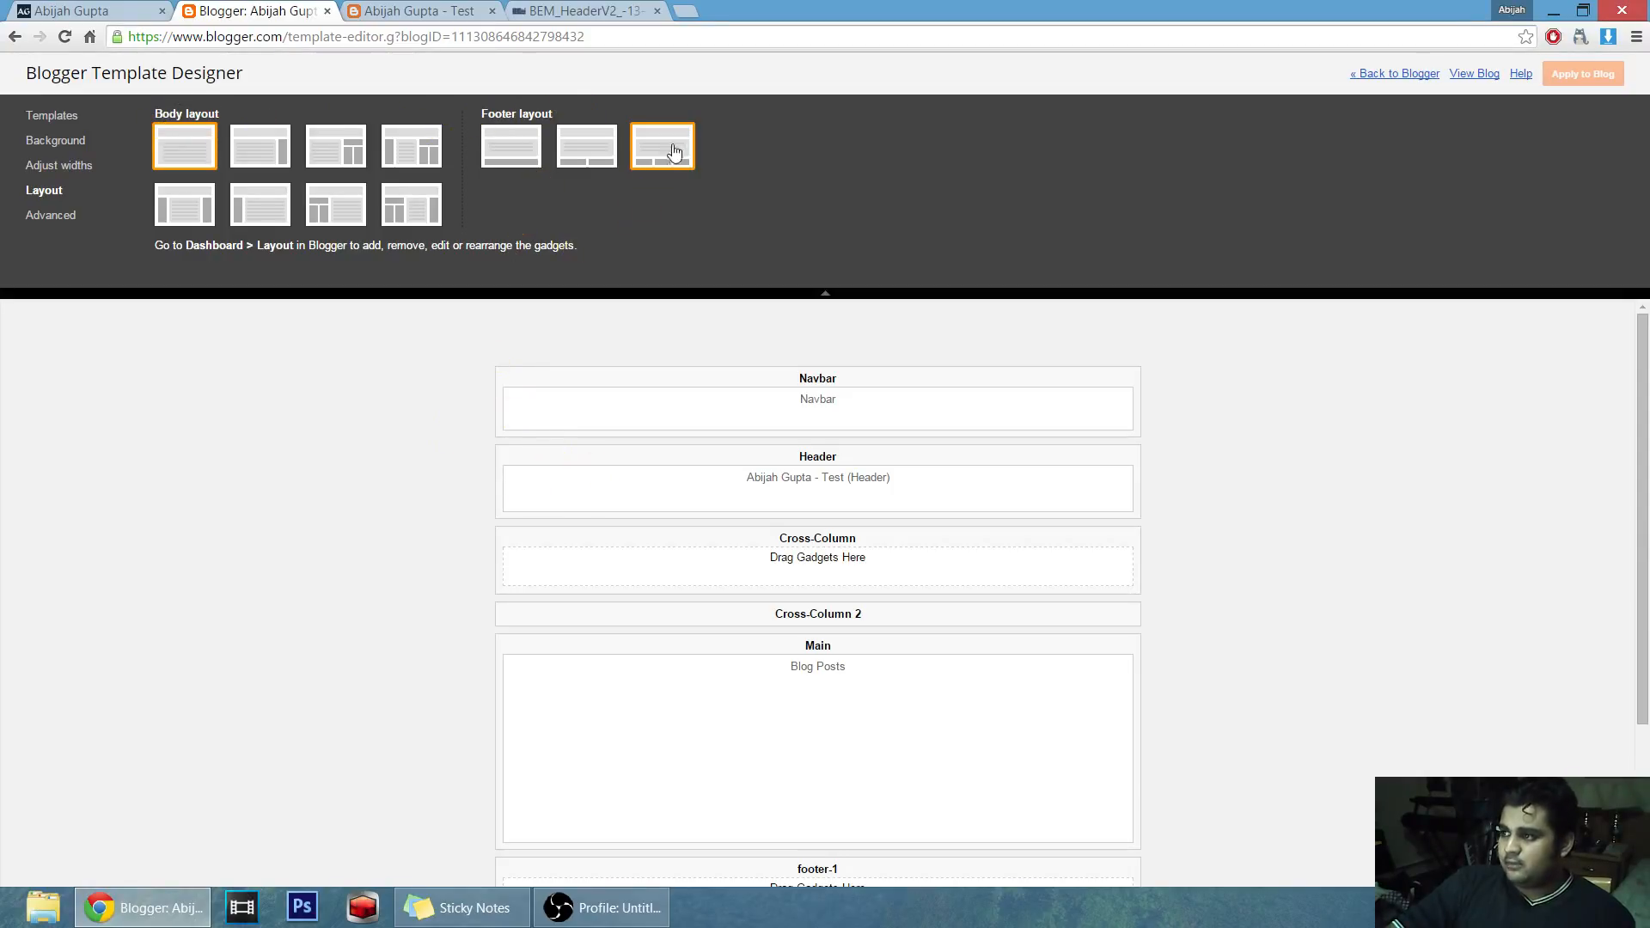
left_click(658, 176)
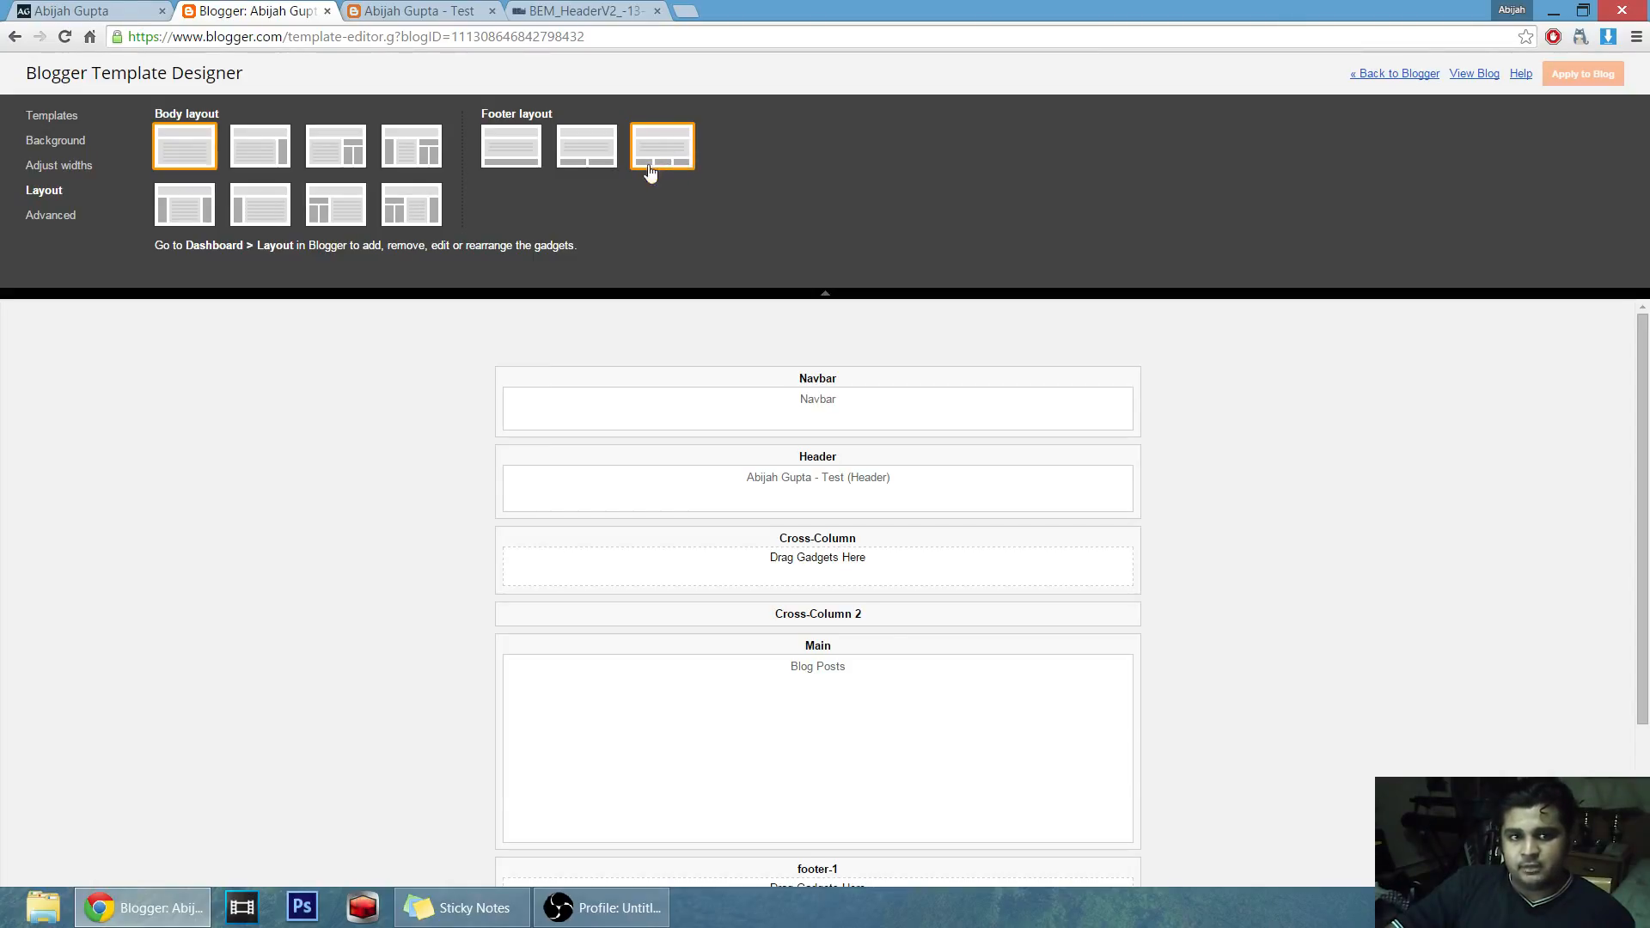
scroll(884, 627, "down", 3)
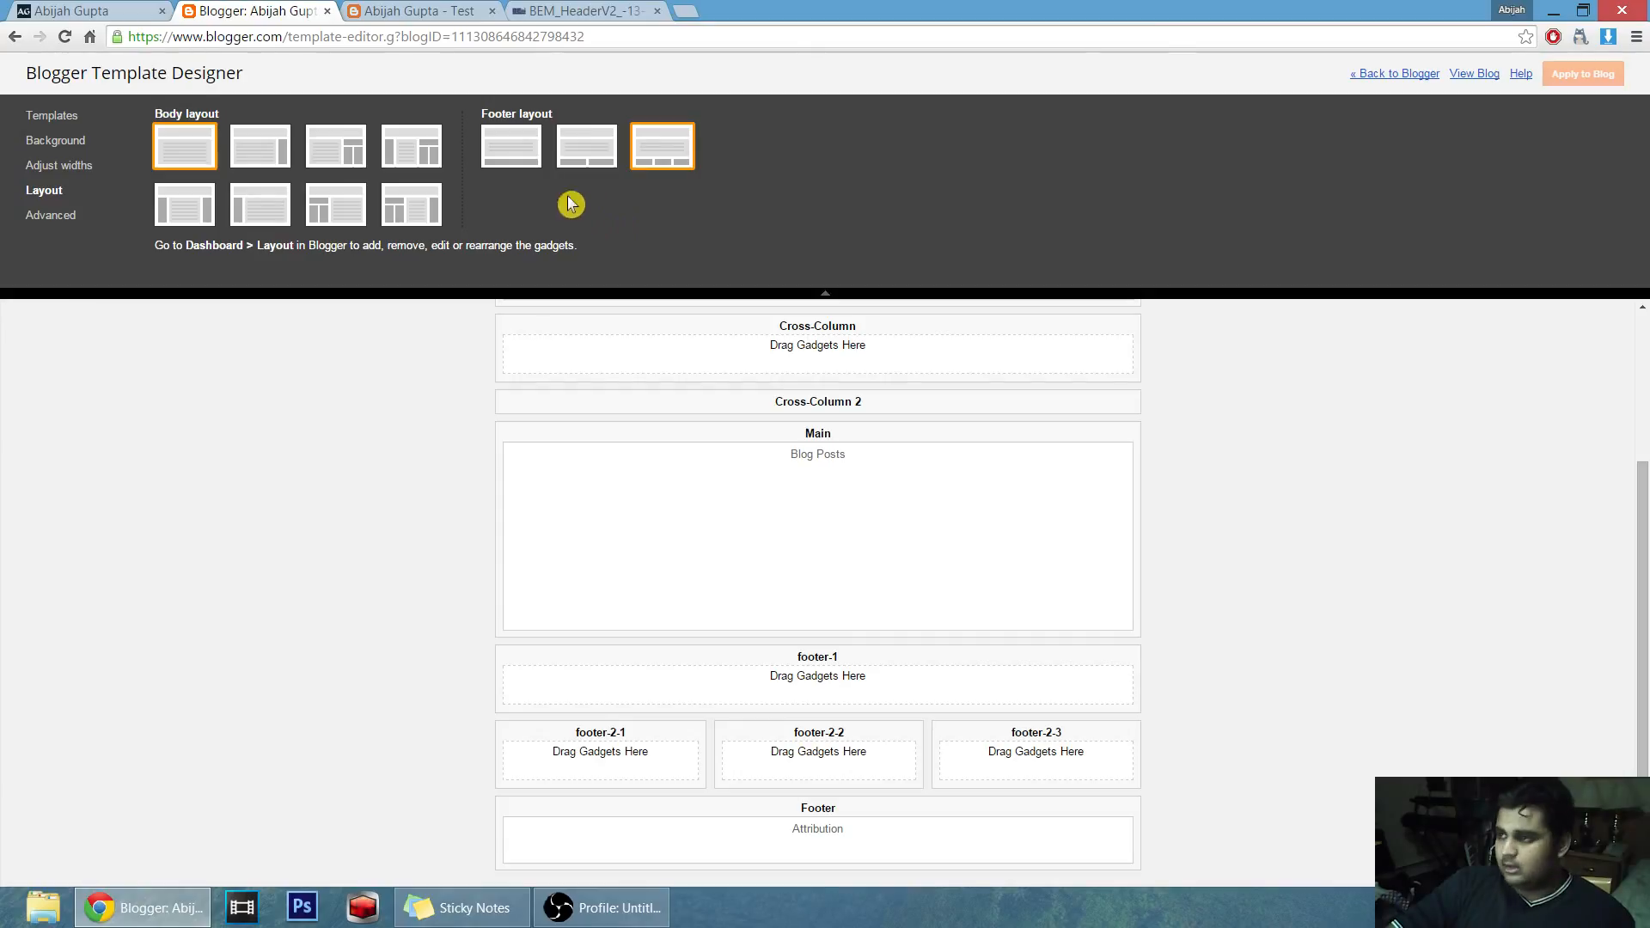
Try the one-column and two-column footer layouts, then set the one-column footer and review the resulting page structure.
left_click(512, 152)
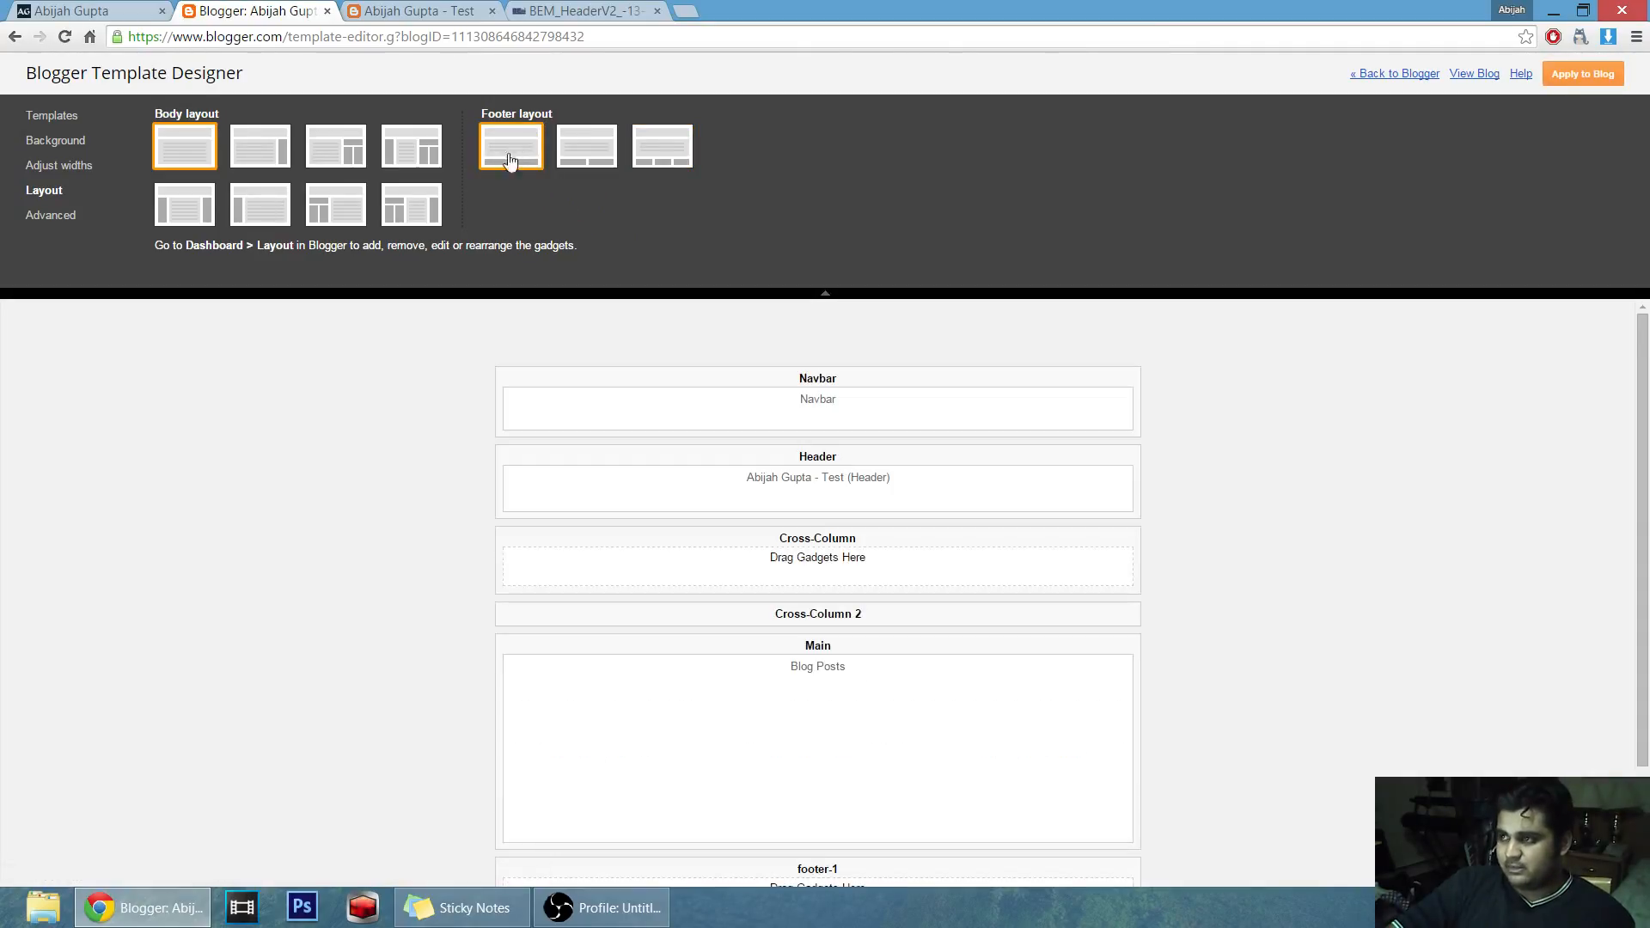
scroll(589, 777, "down", 2)
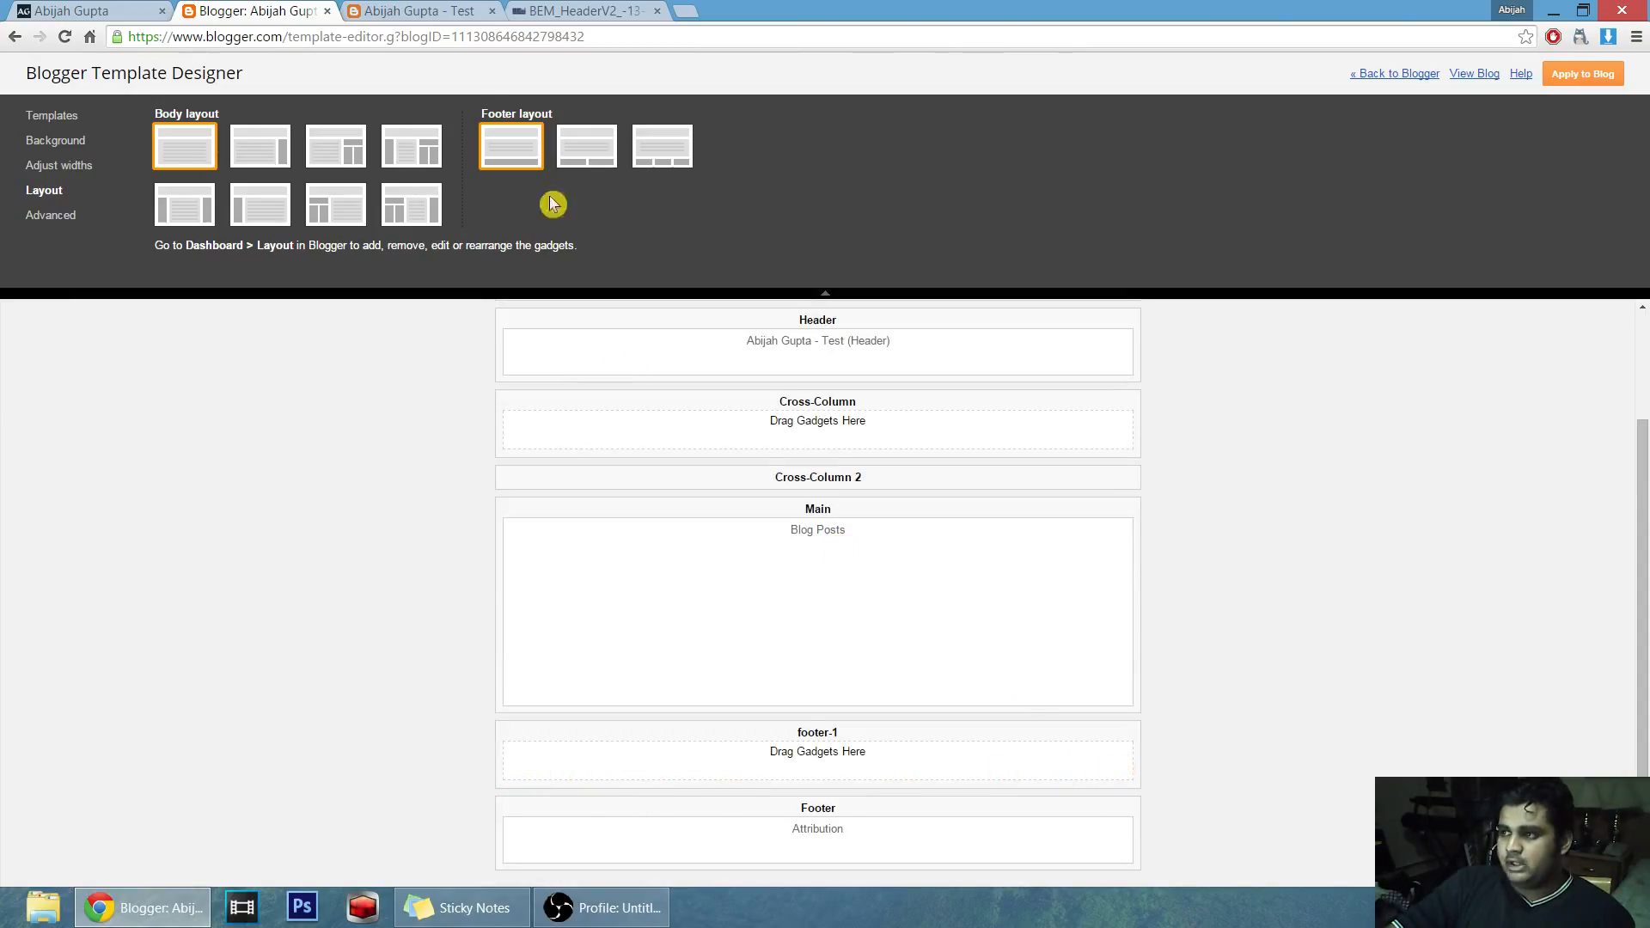
left_click(607, 152)
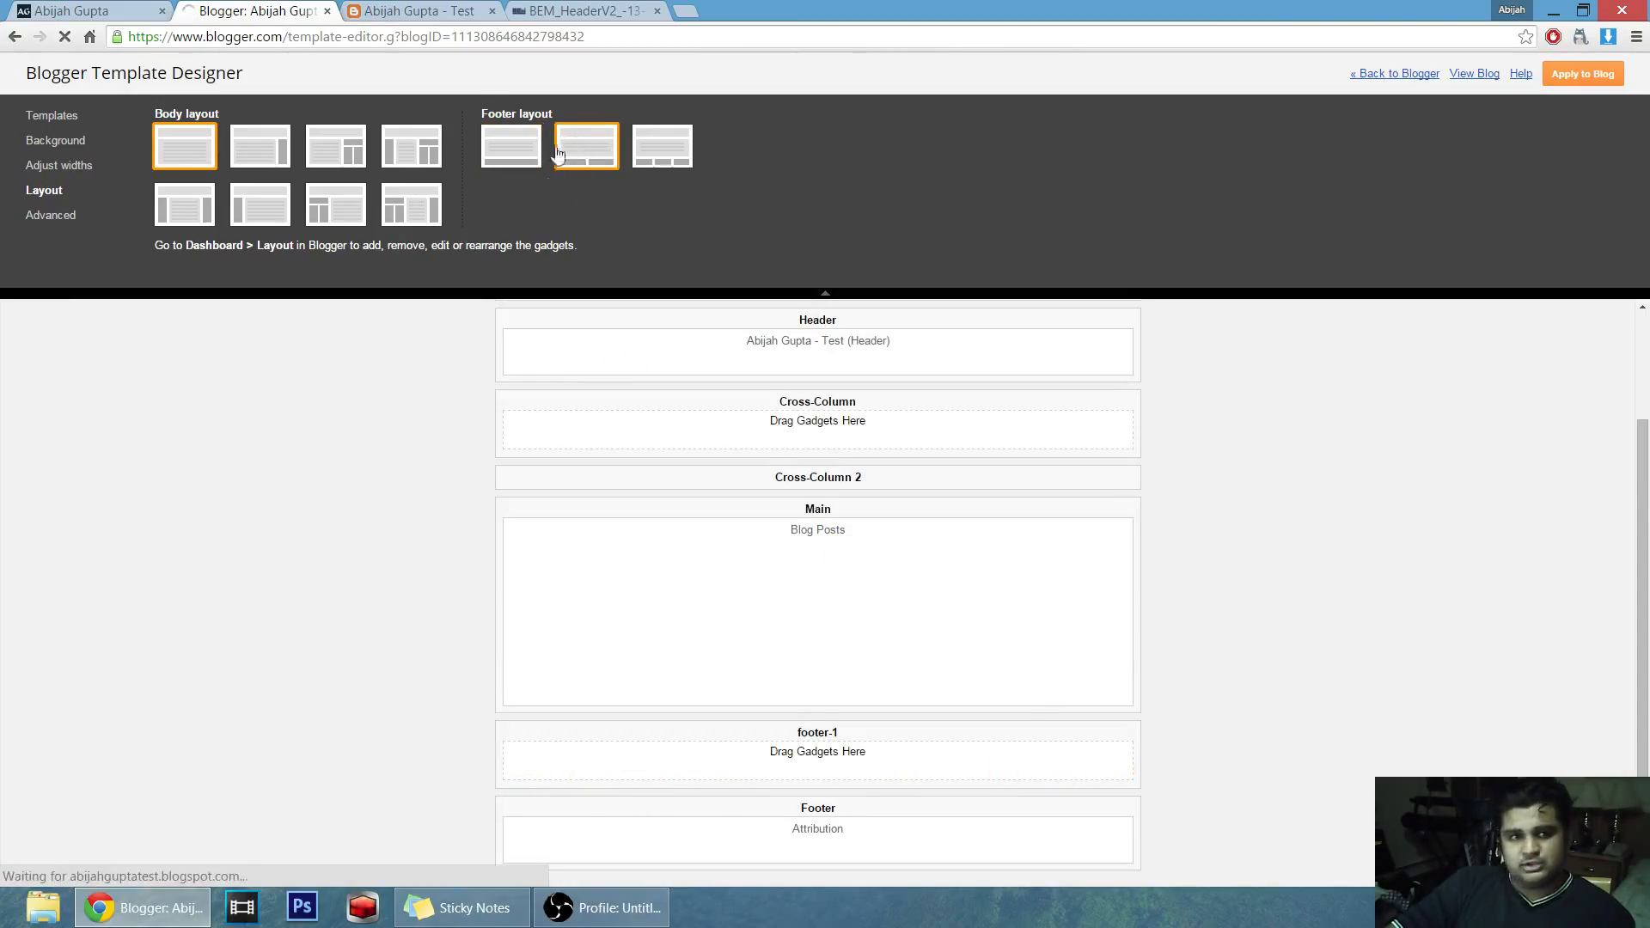
scroll(579, 585, "down", 3)
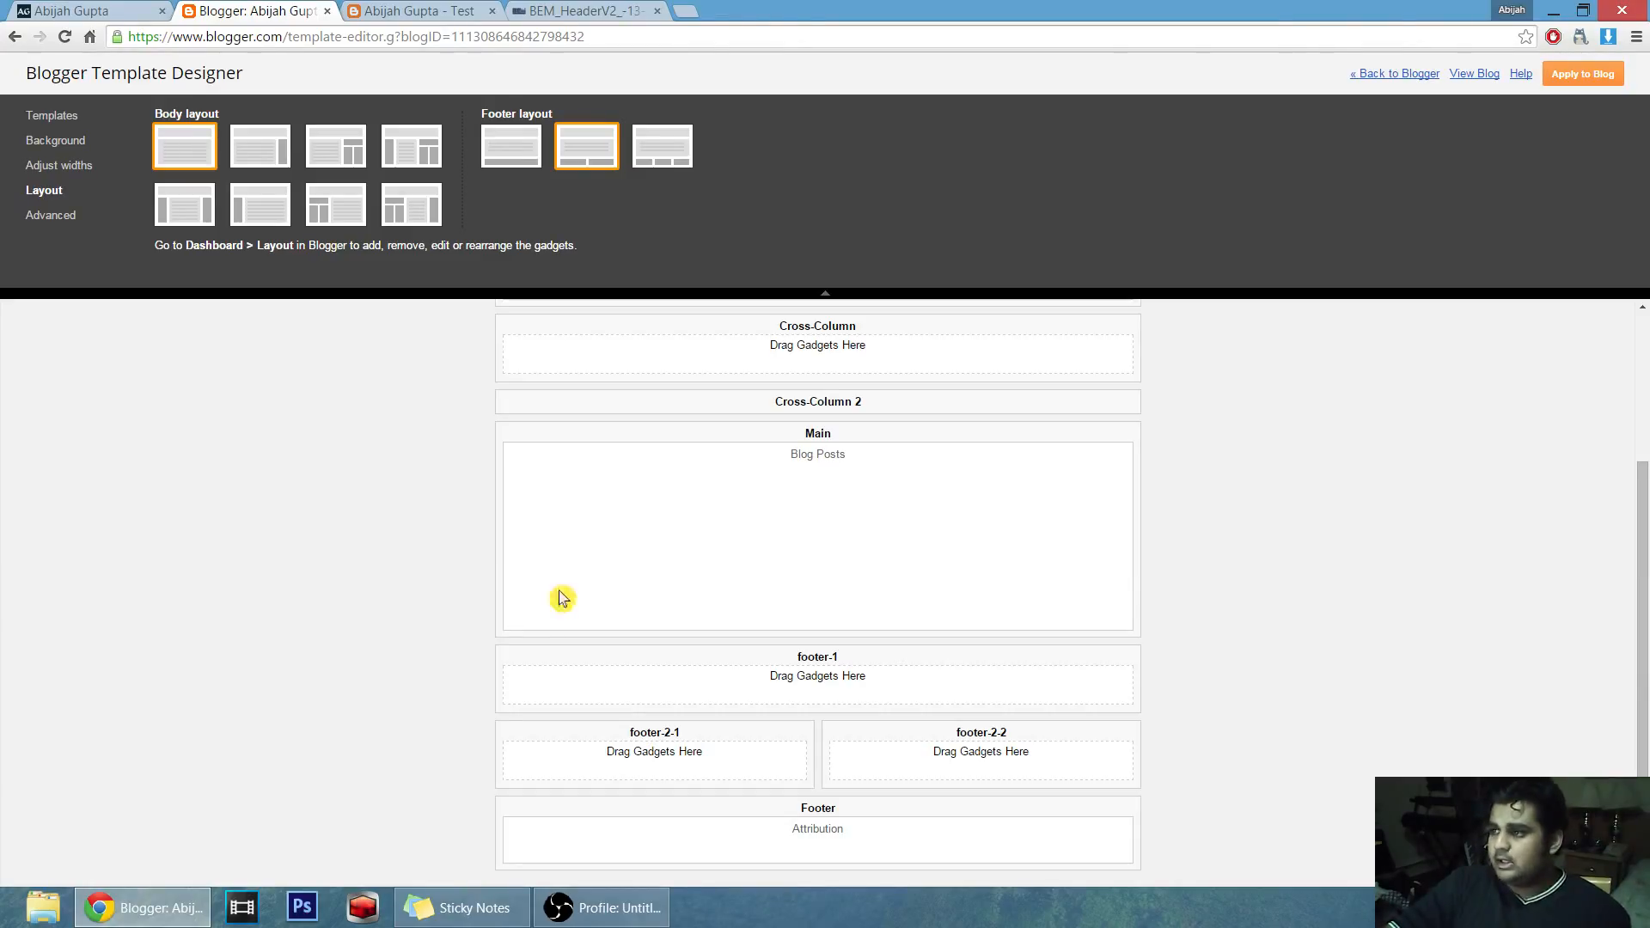
left_click(508, 148)
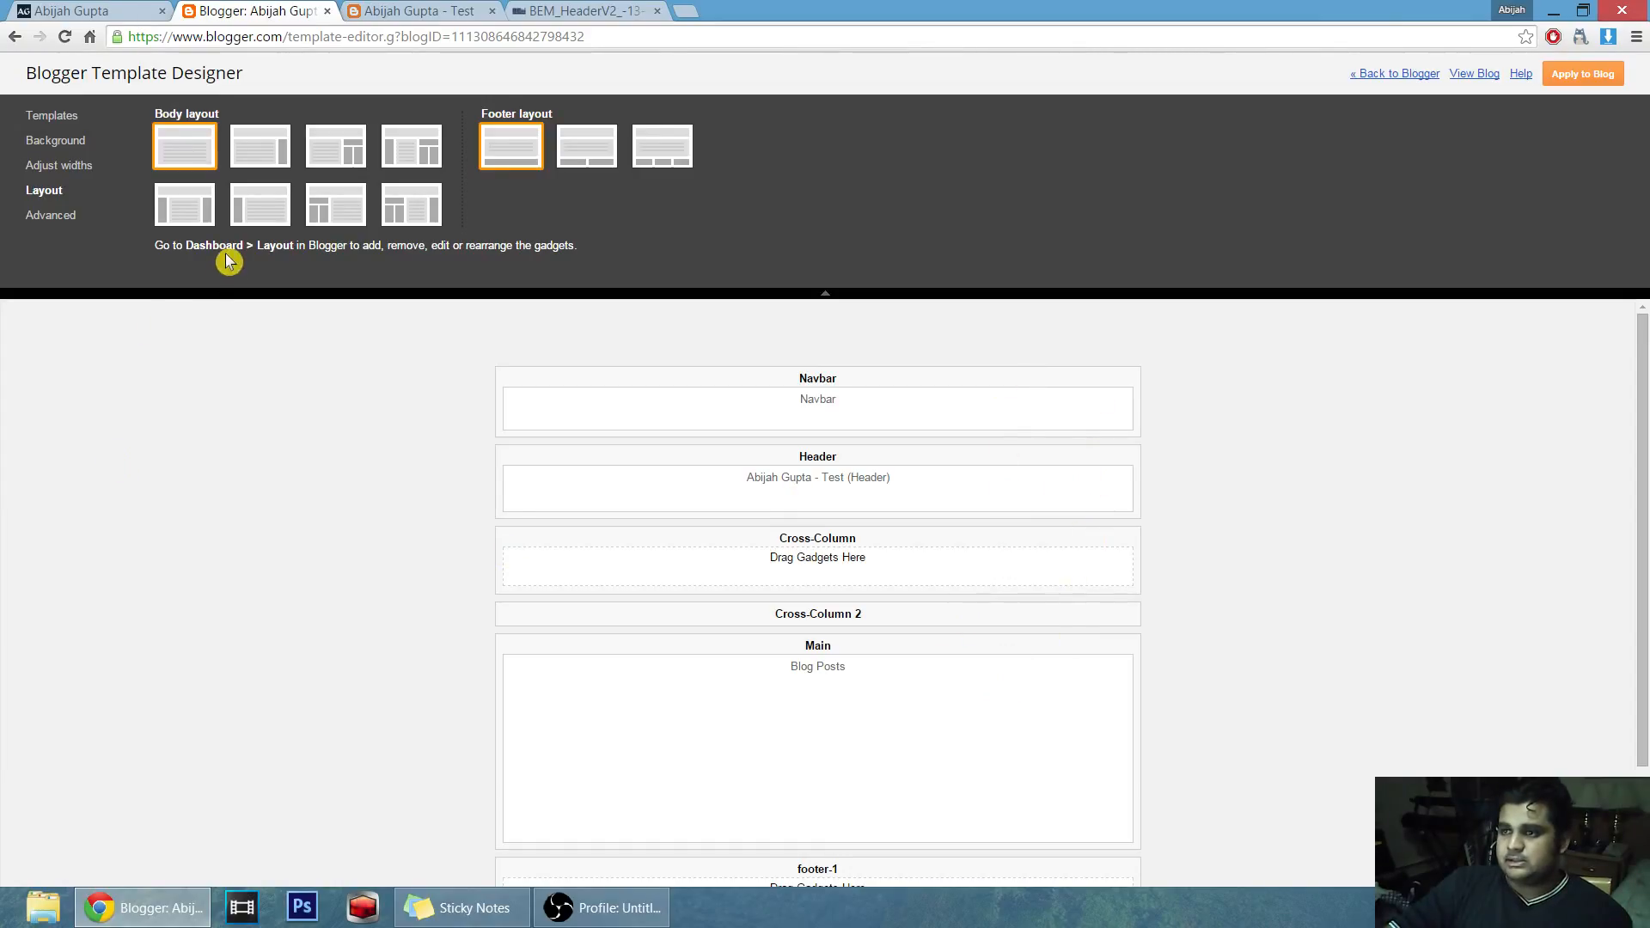
scroll(540, 640, "down", 2)
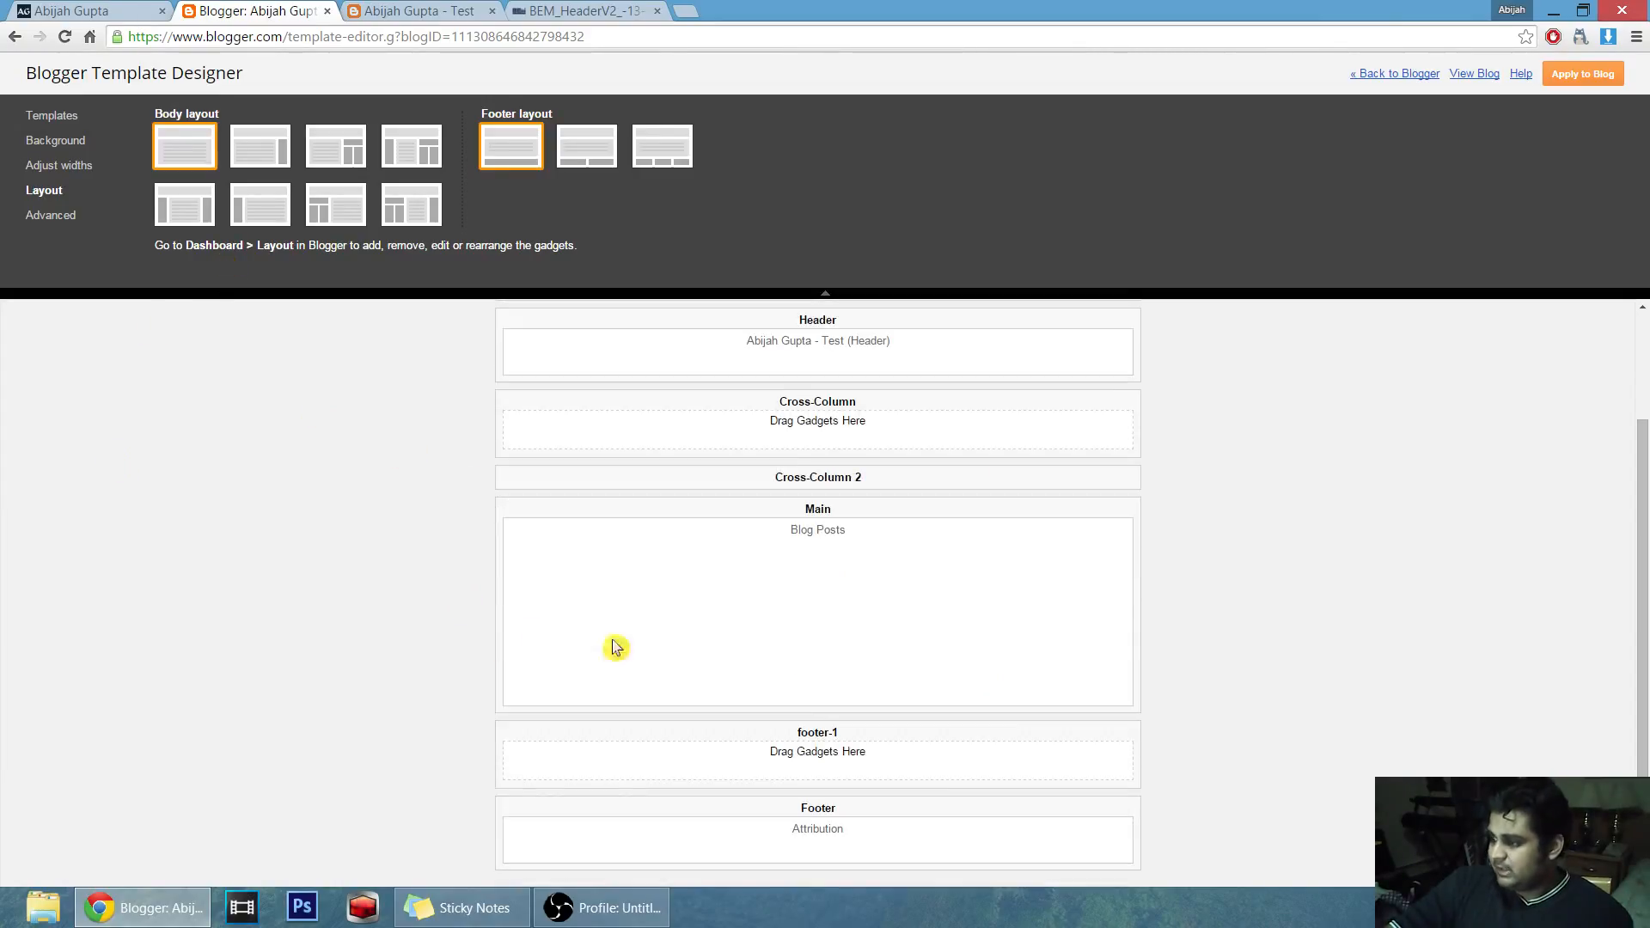
scroll(939, 673, "up", 2)
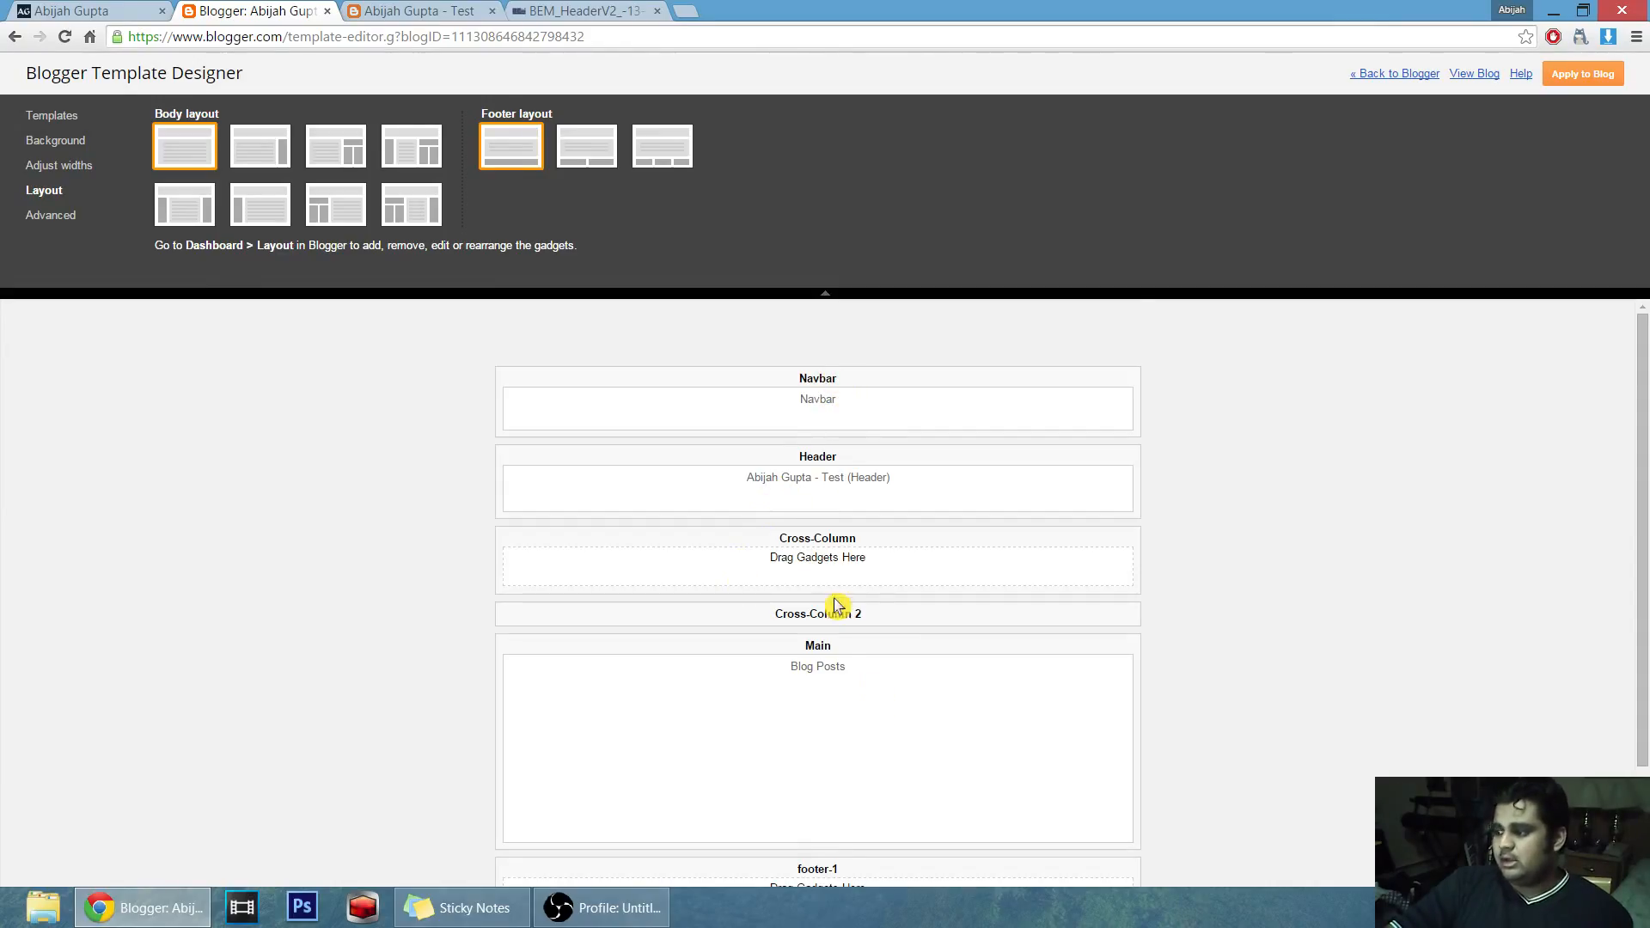
scroll(846, 554, "down", 2)
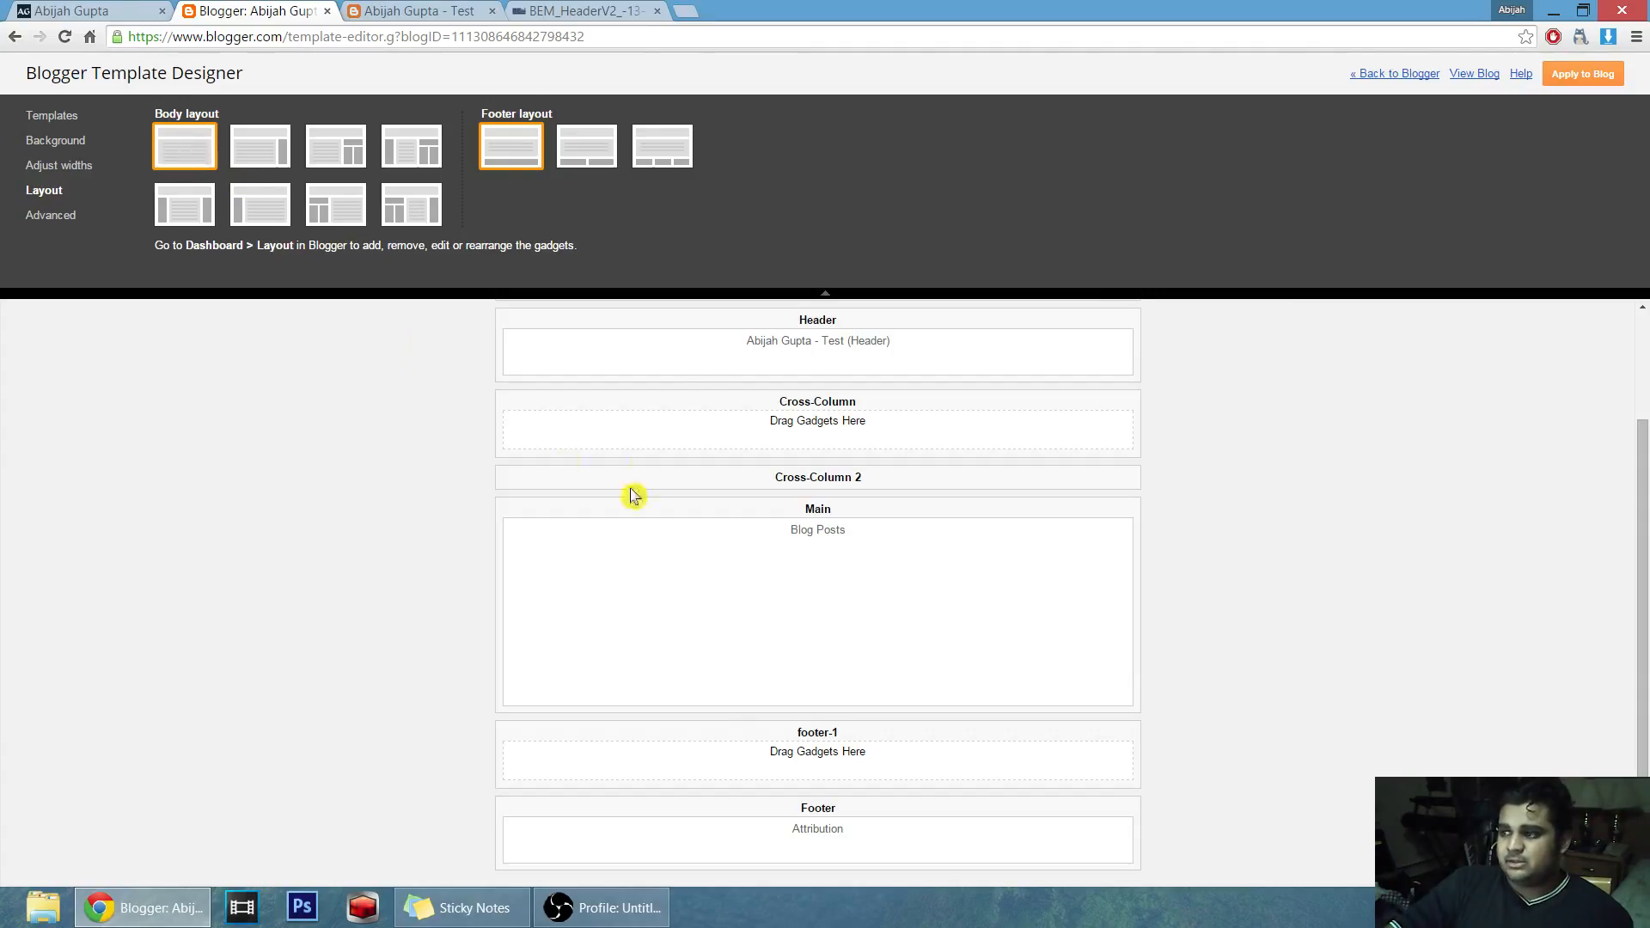
Choose the body layout with a single right sidebar and compare it with the sidebar on the personal music website.
left_click(267, 164)
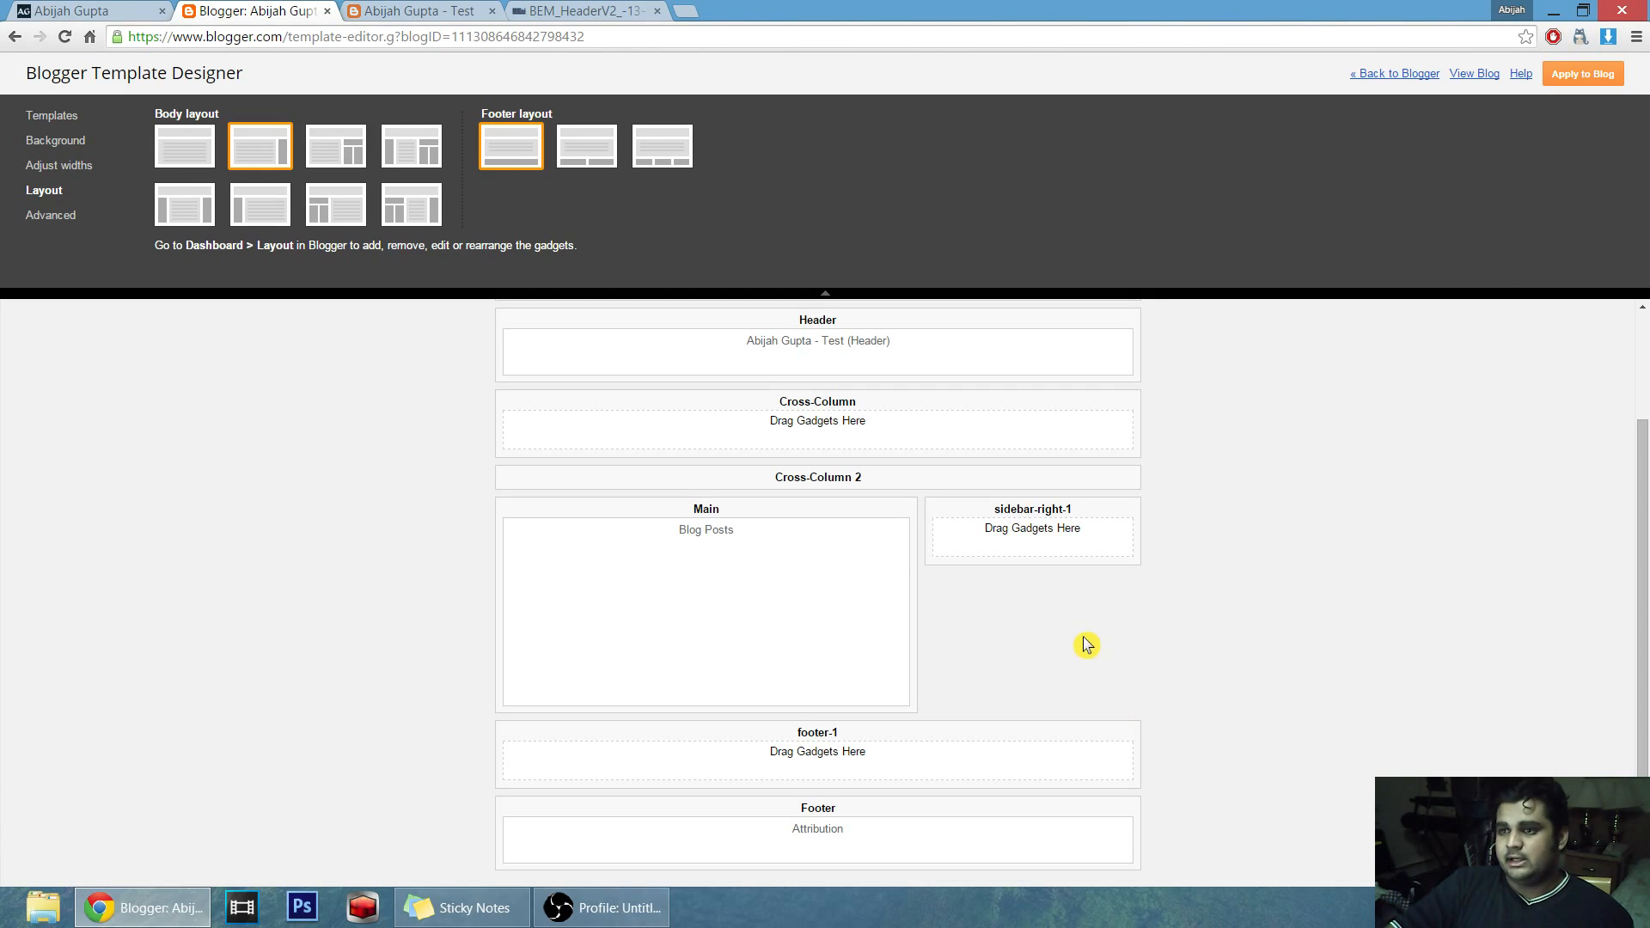
left_click(88, 12)
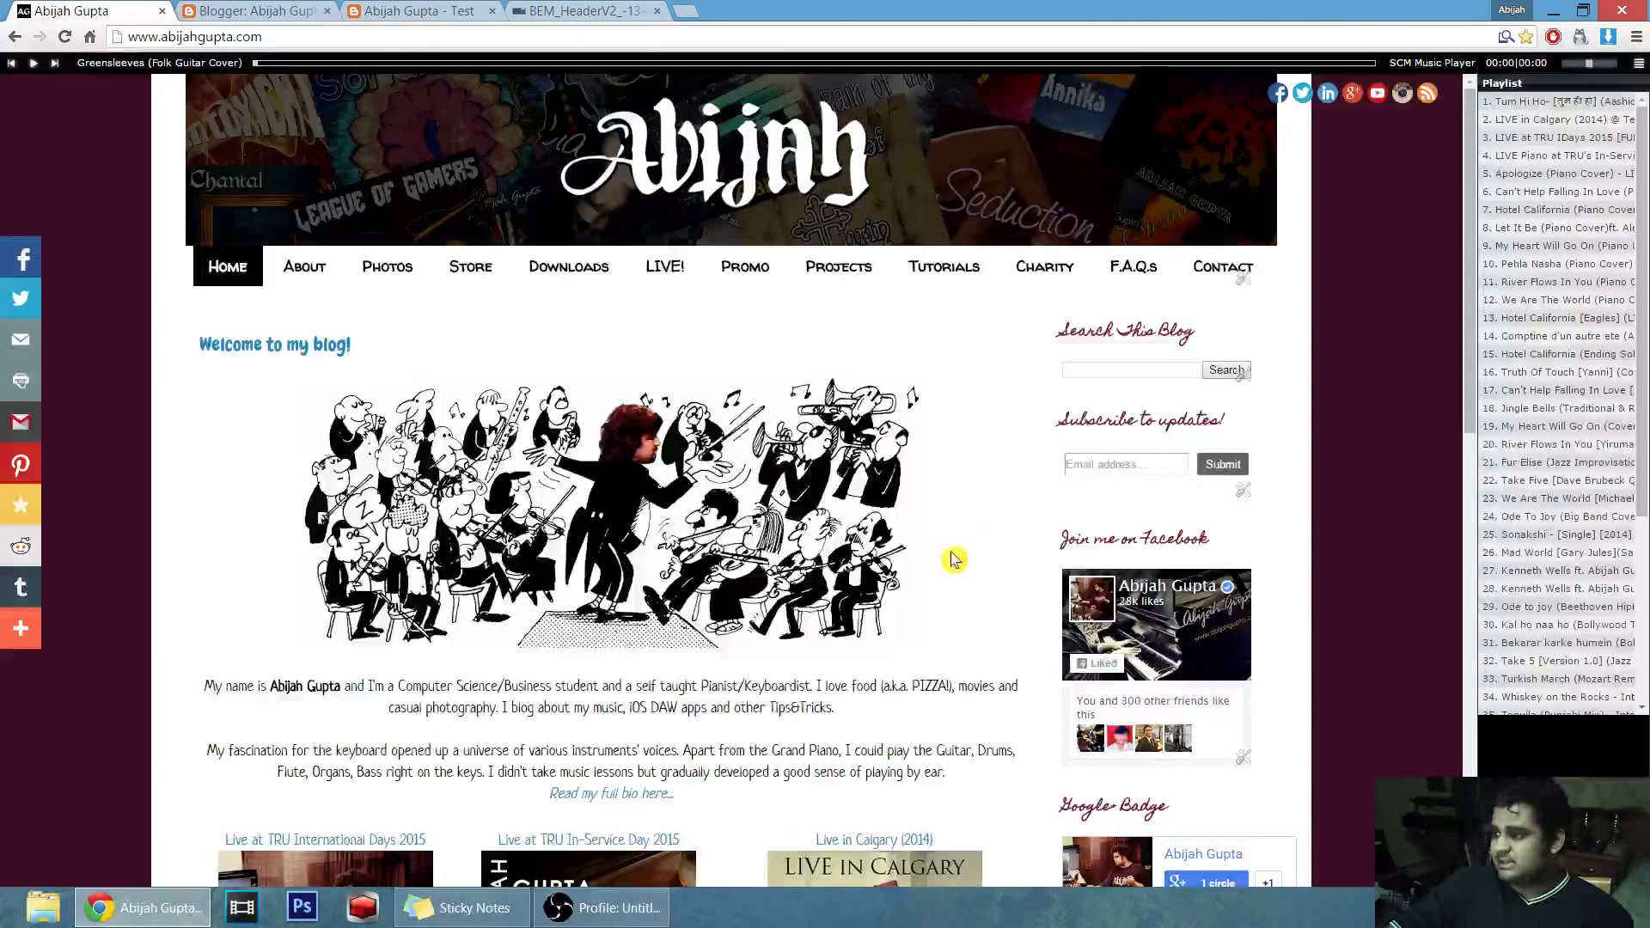
scroll(679, 413, "down", 2)
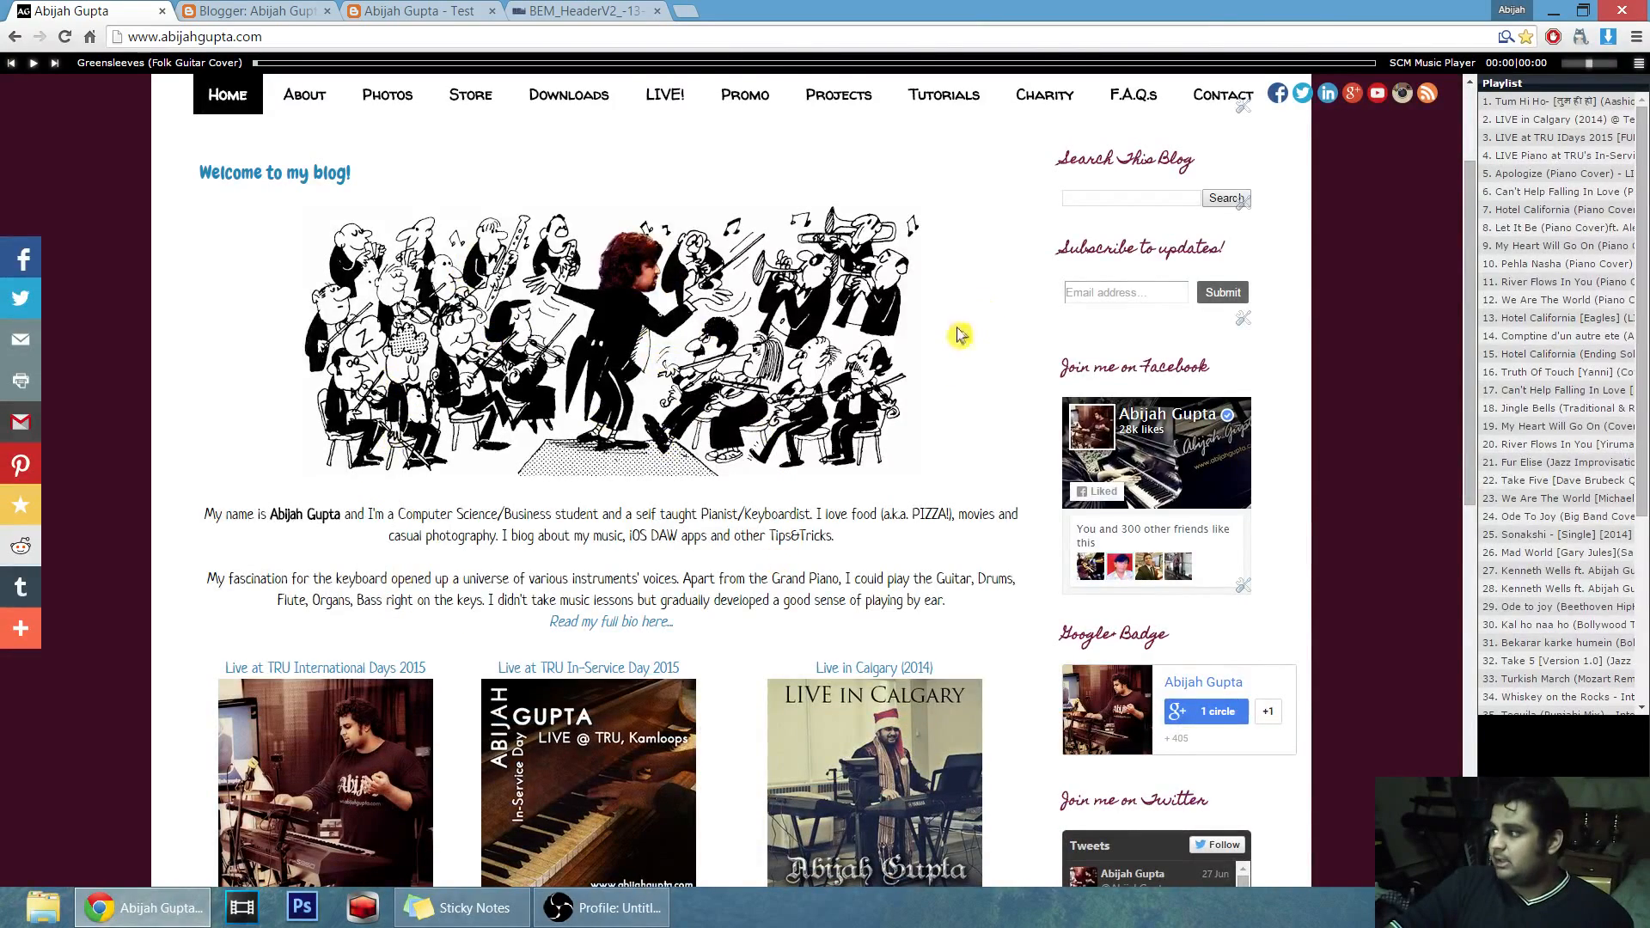
scroll(960, 335, "up", 1)
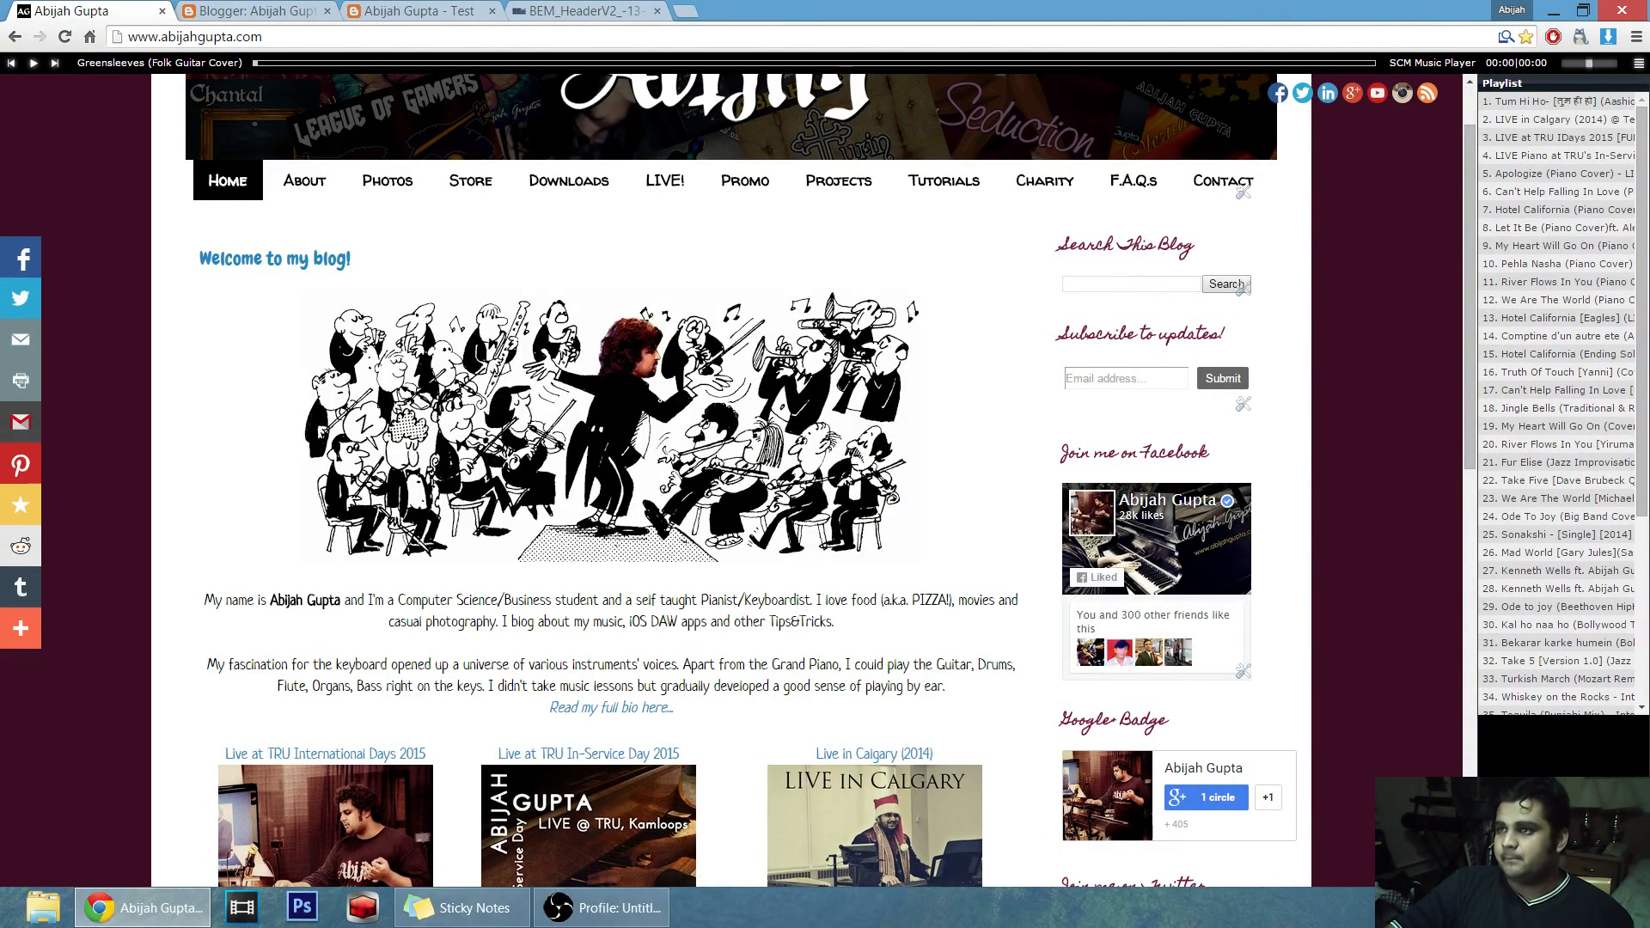
key("ctrl+Tab")
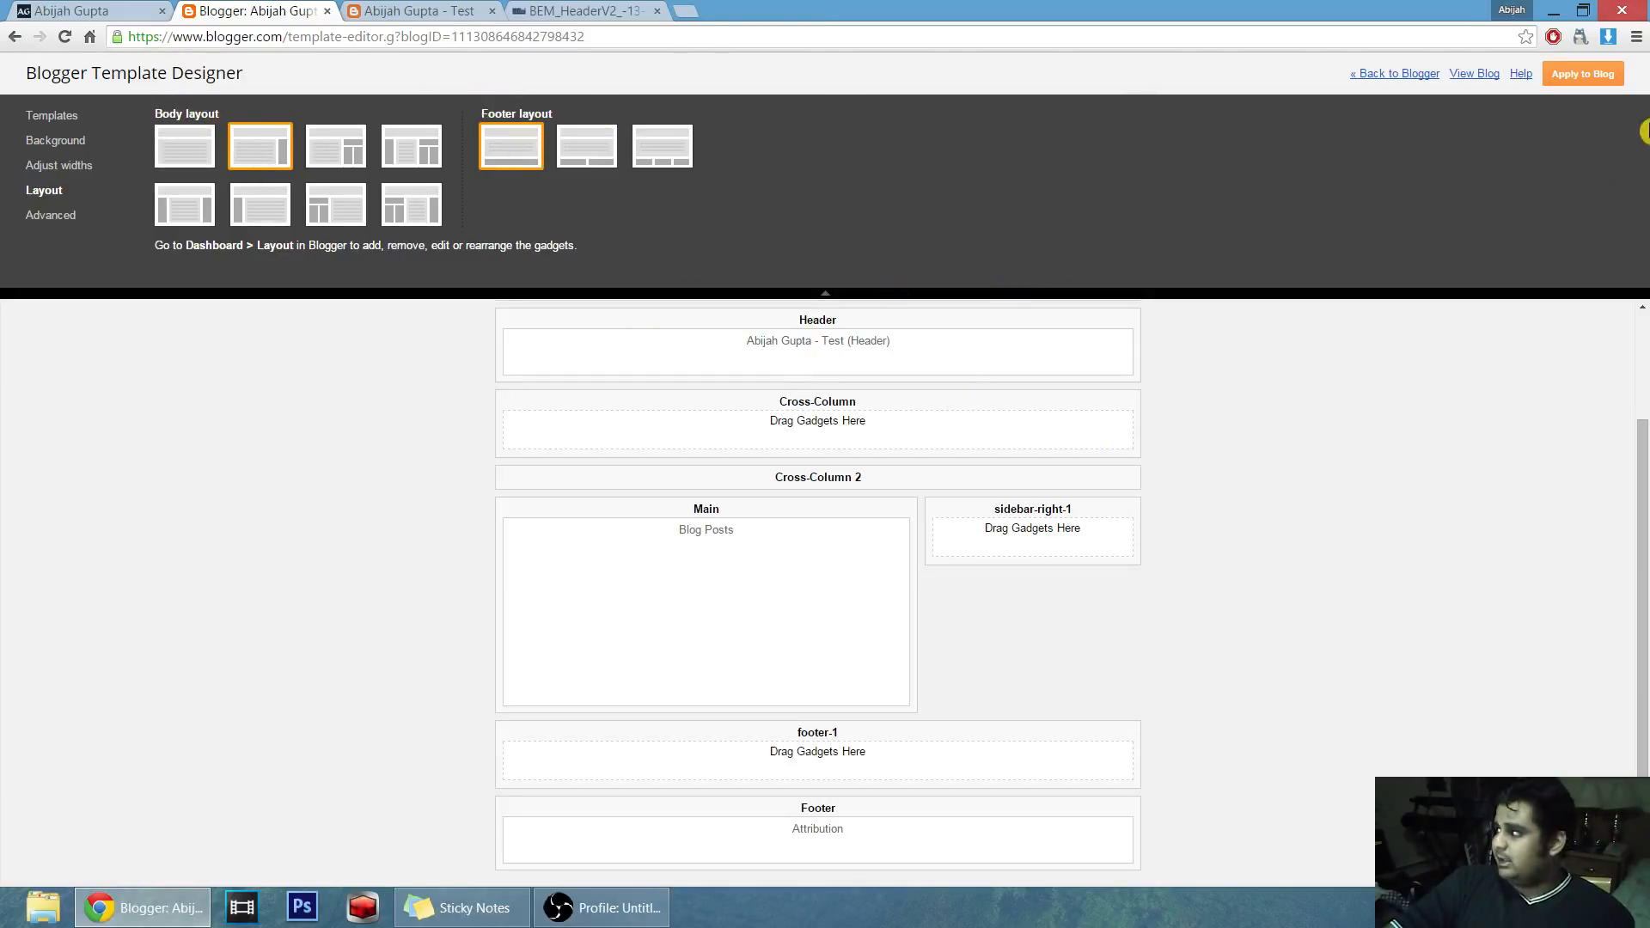
Apply the new layout to the blog and reload the live test blog to check it.
left_click(1581, 76)
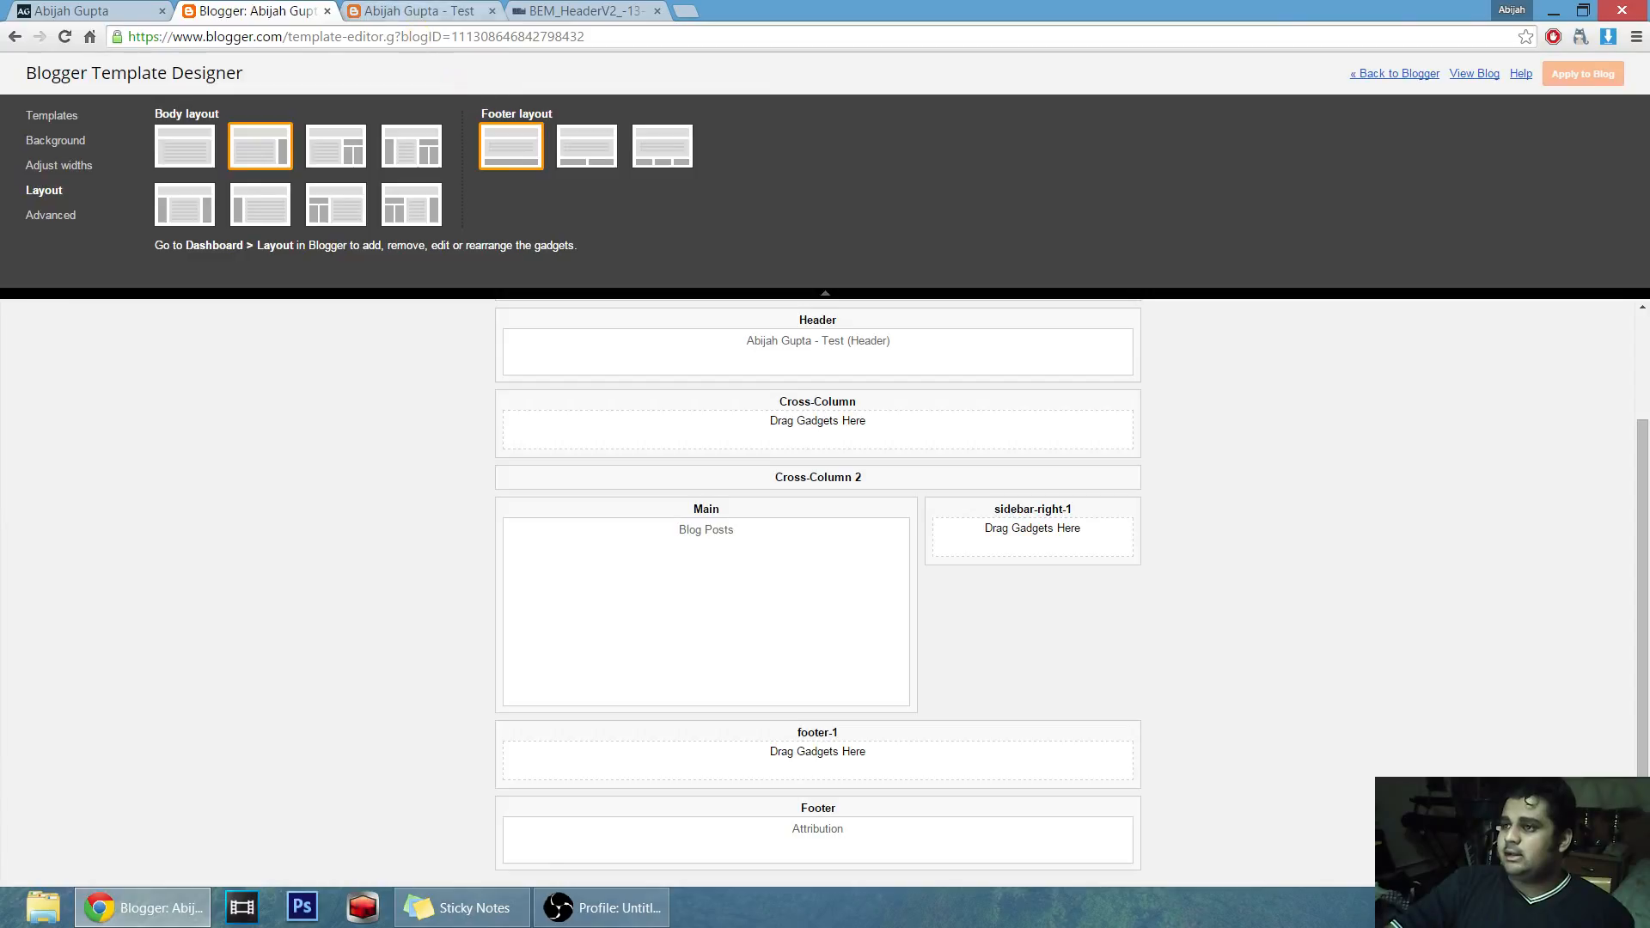
left_click(408, 11)
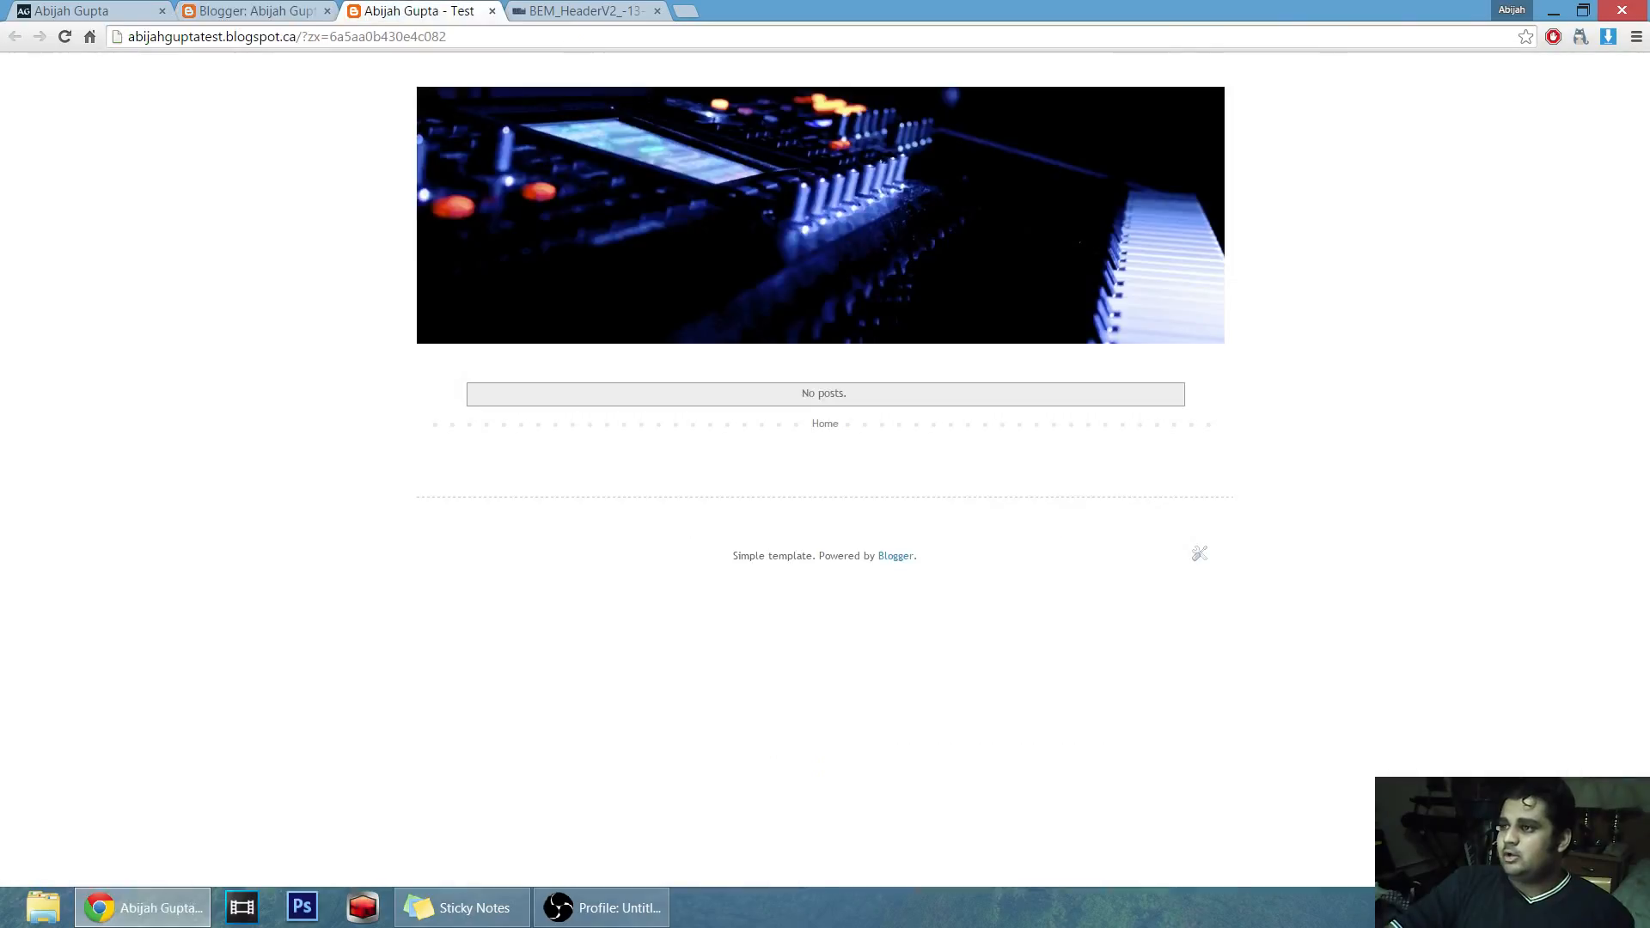
left_click(64, 37)
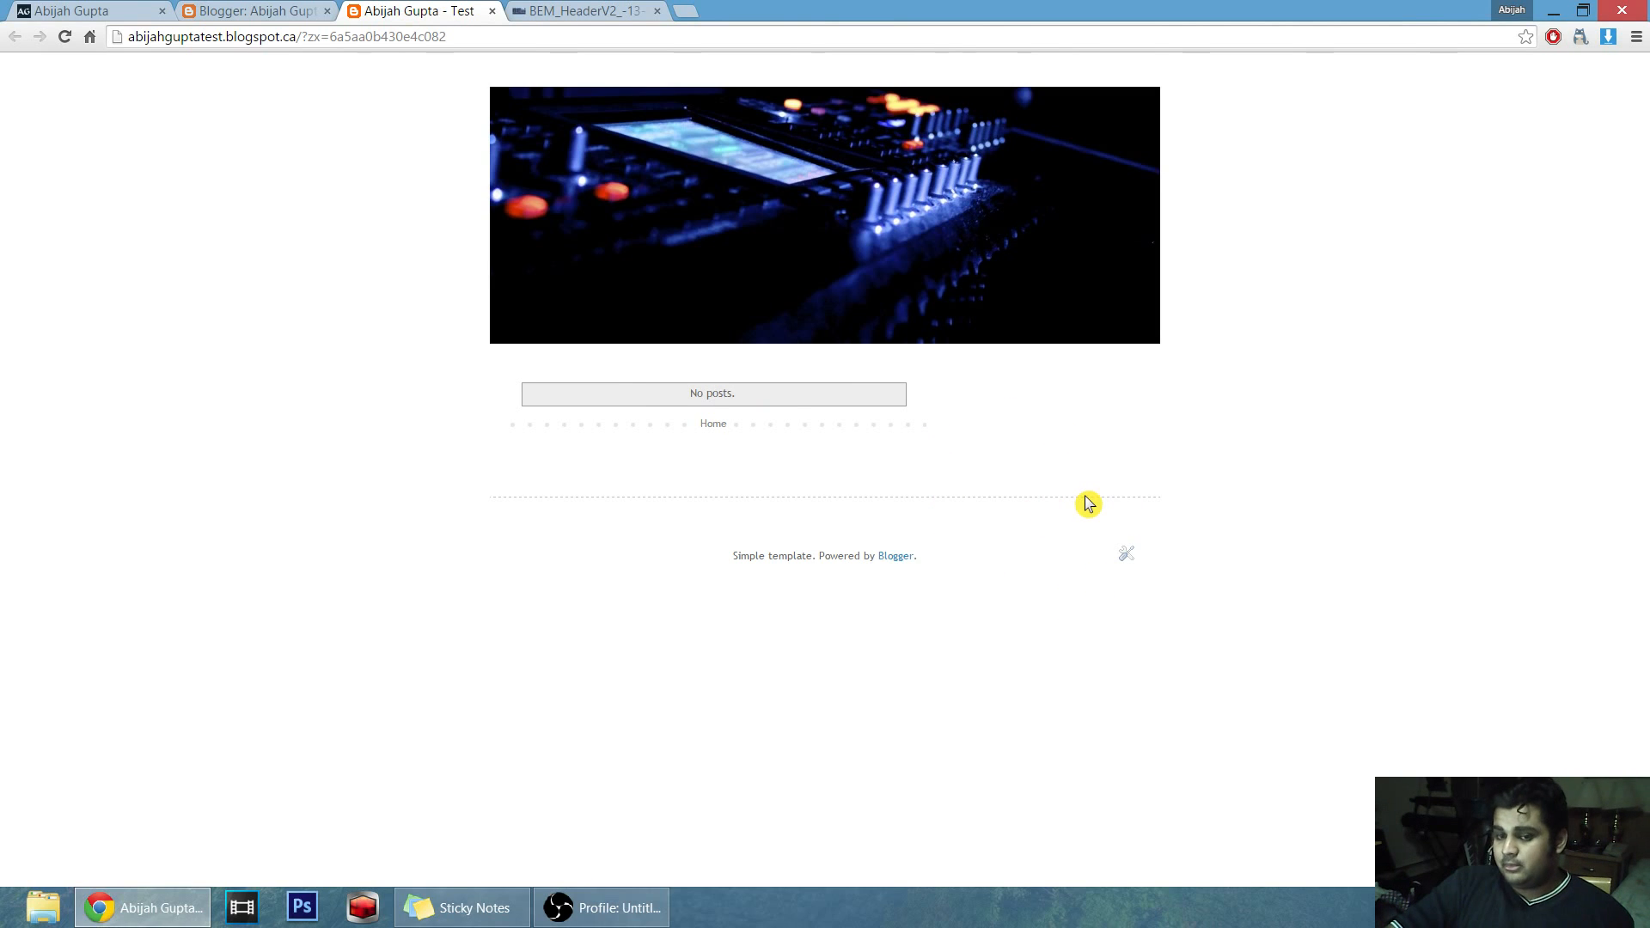
Return to the Template Designer and examine the list of advanced style settings, from Page Text to Add CSS.
left_click(239, 11)
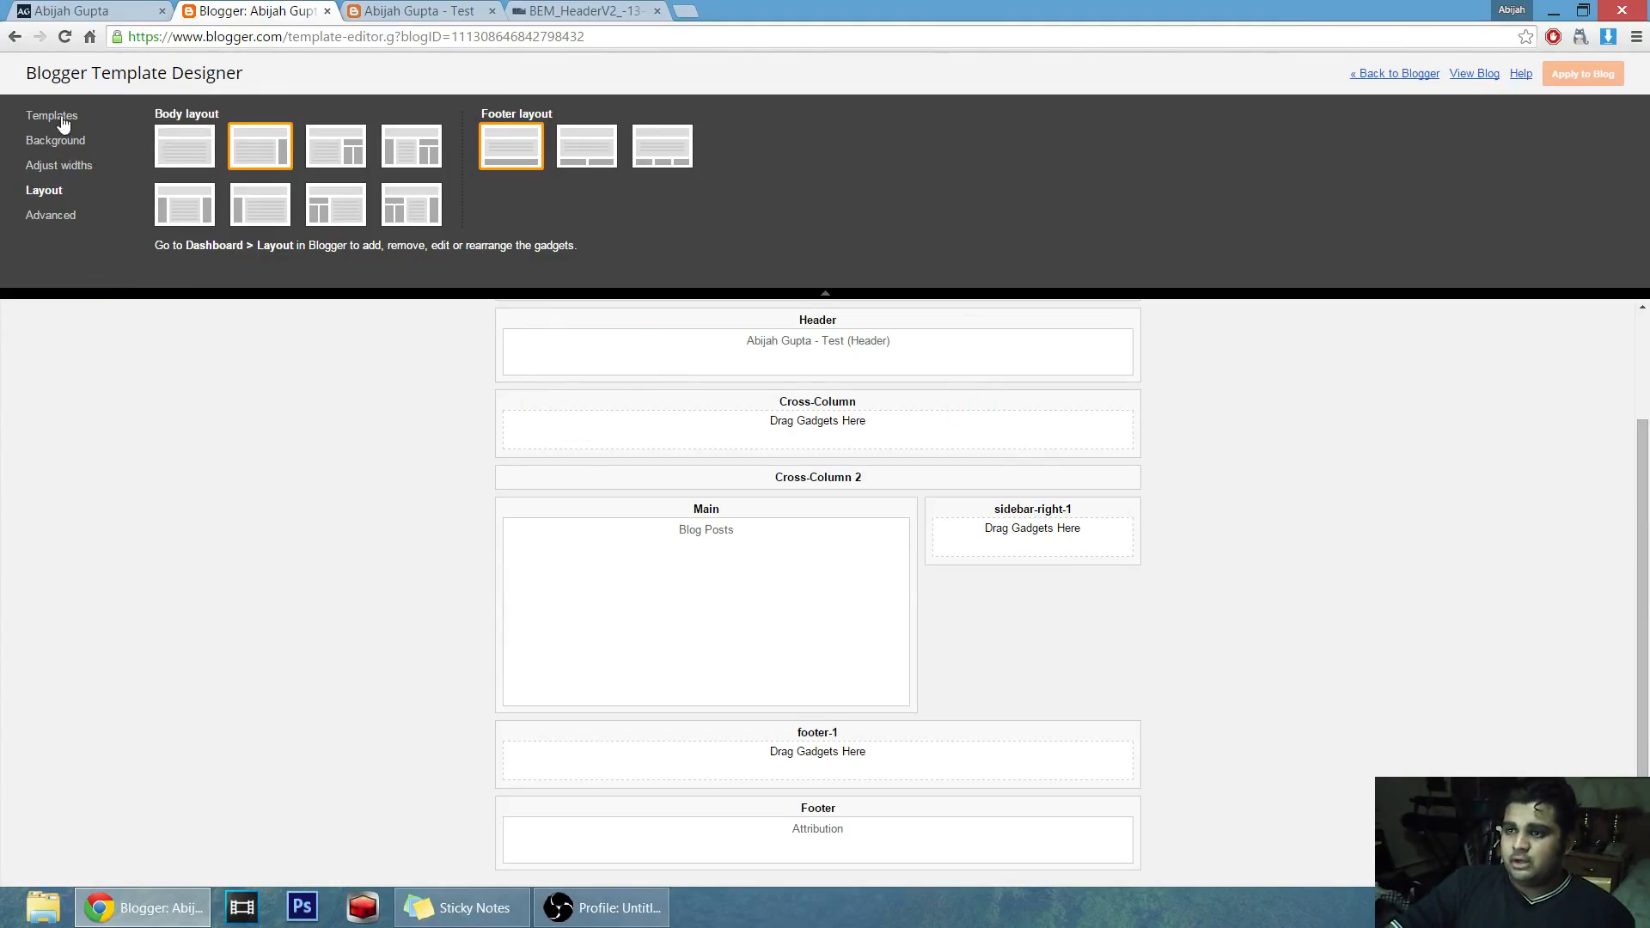
left_click(52, 217)
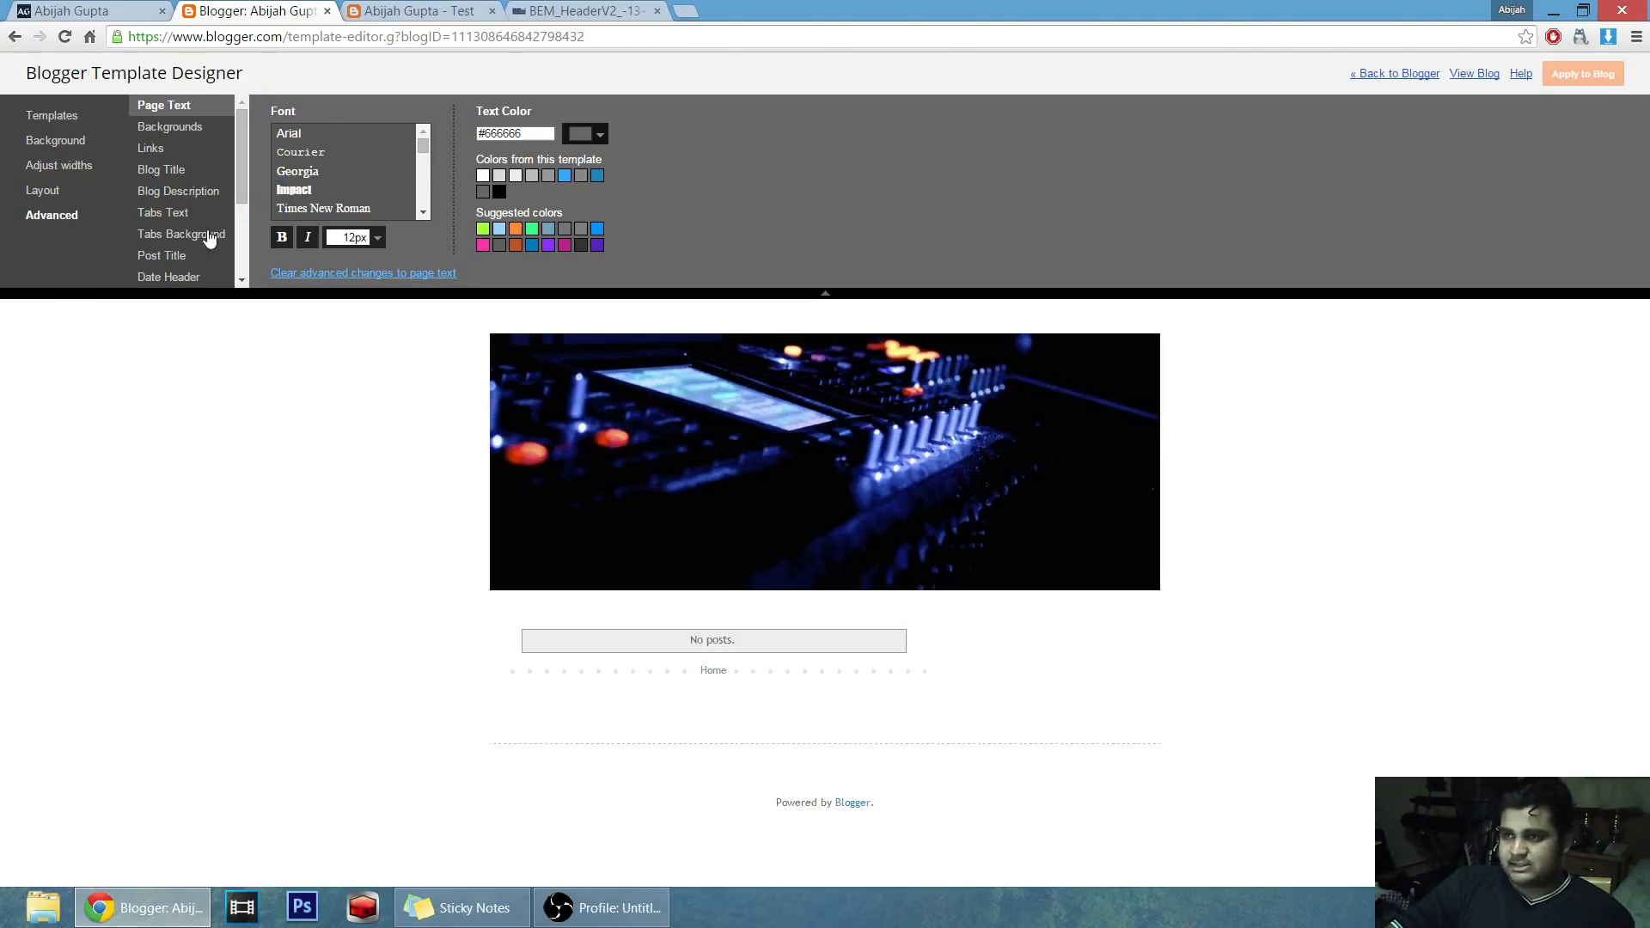
scroll(236, 174, "down", 3)
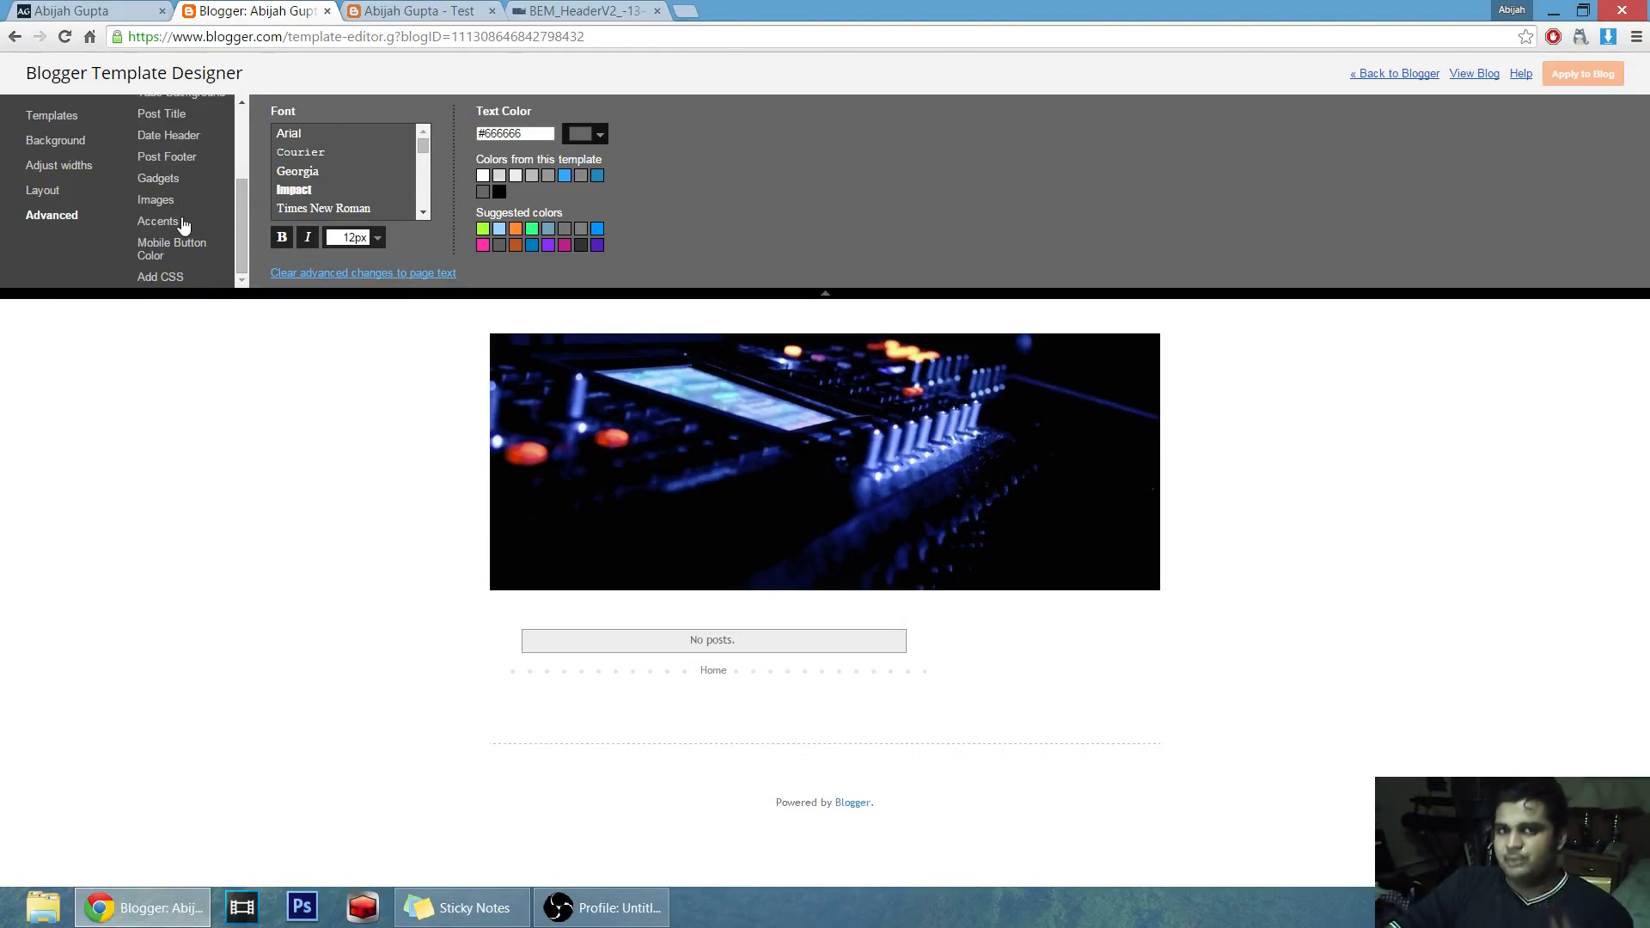
scroll(210, 233, "up", 5)
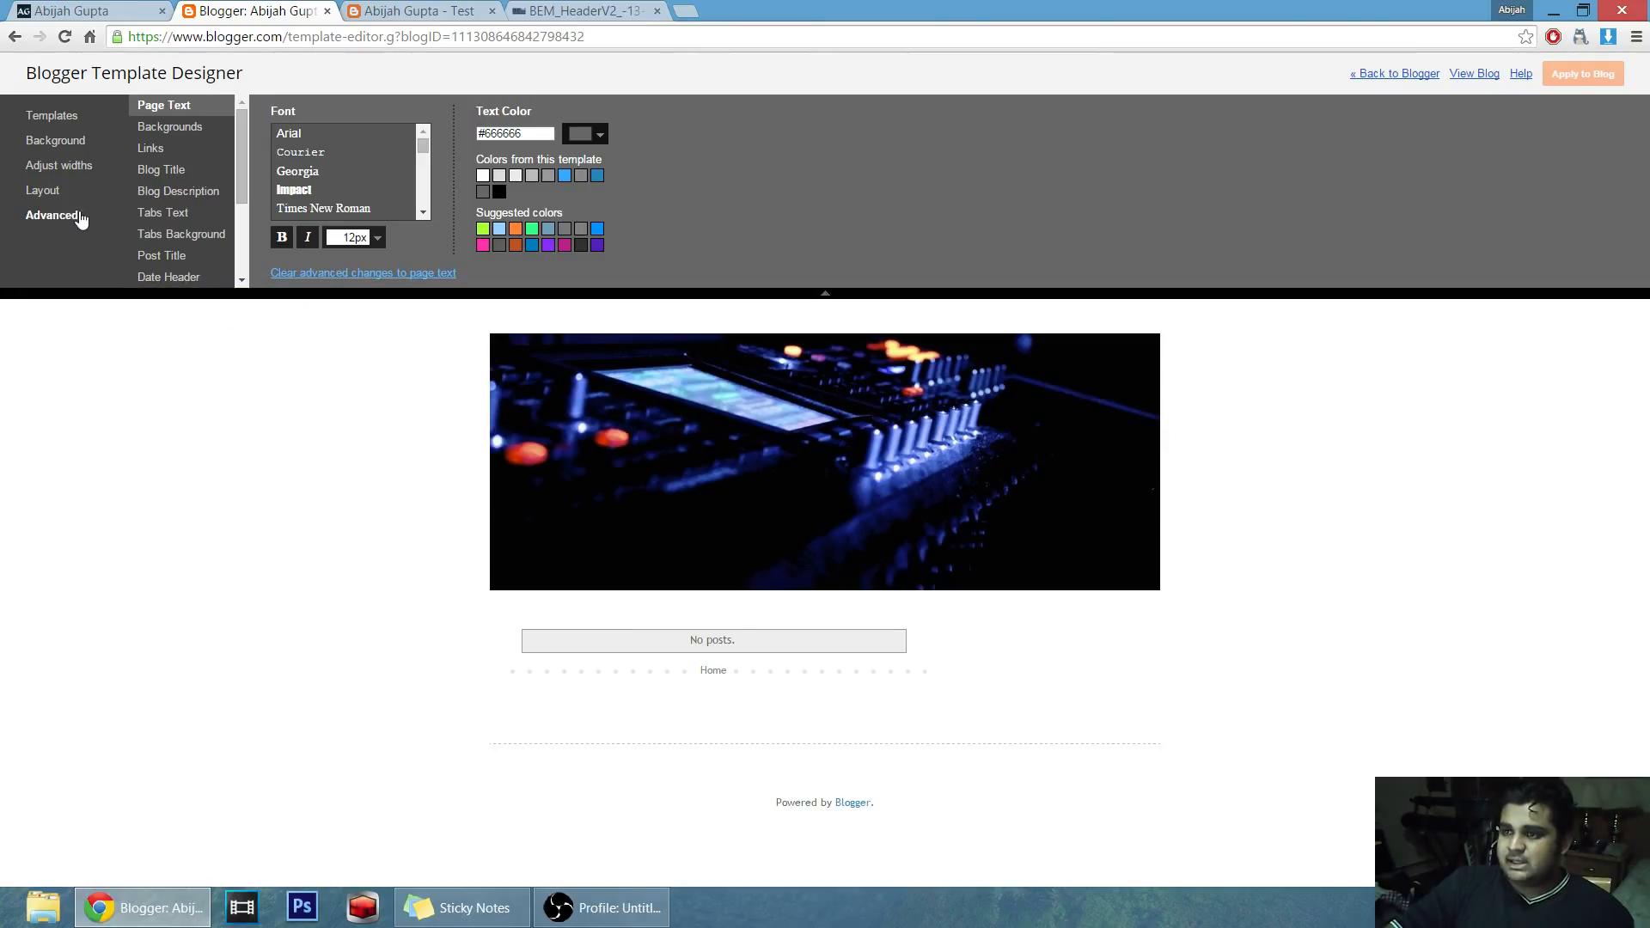
Open the background image selection and look over its upload option, the Abstract images and the available categories.
left_click(55, 143)
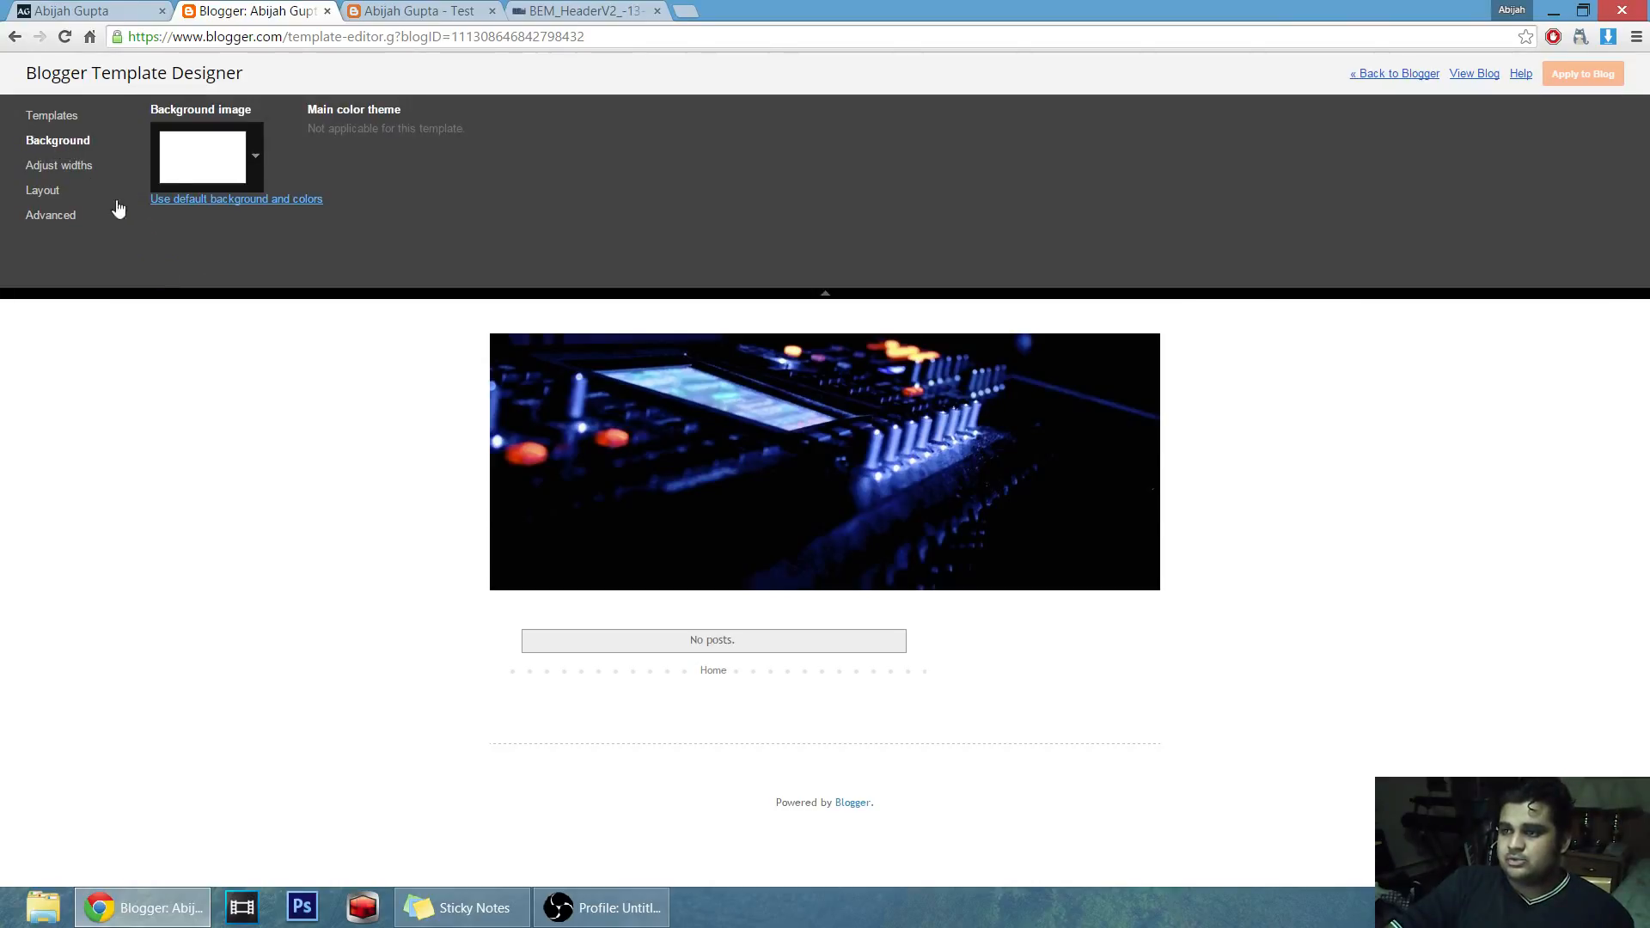
left_click(256, 159)
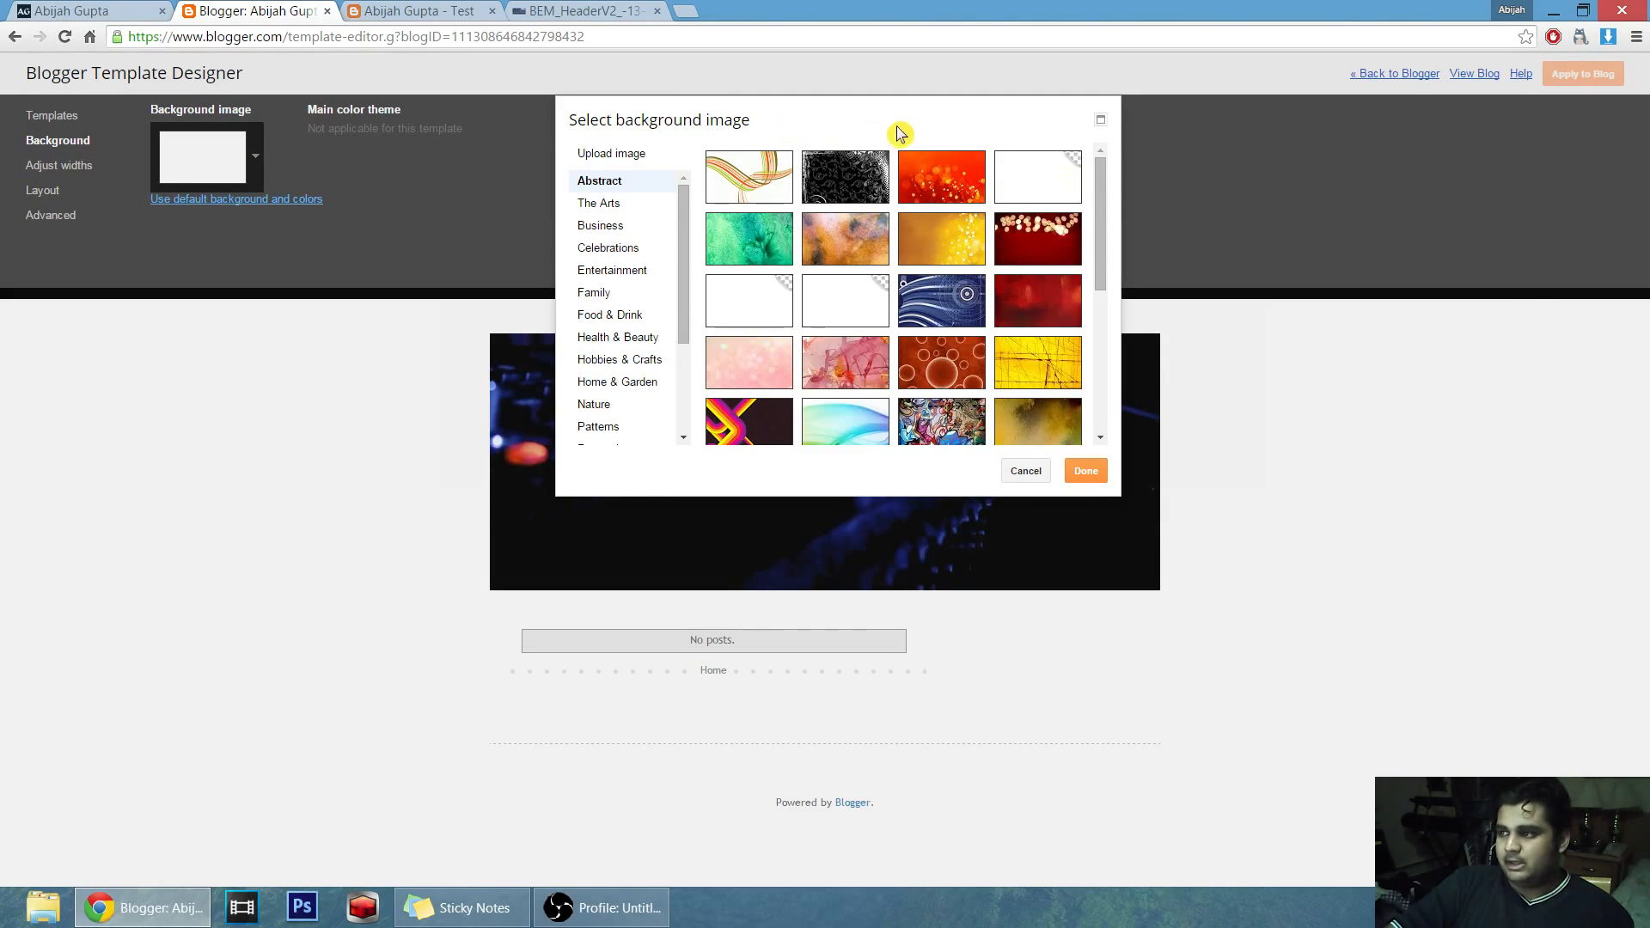
left_click(603, 162)
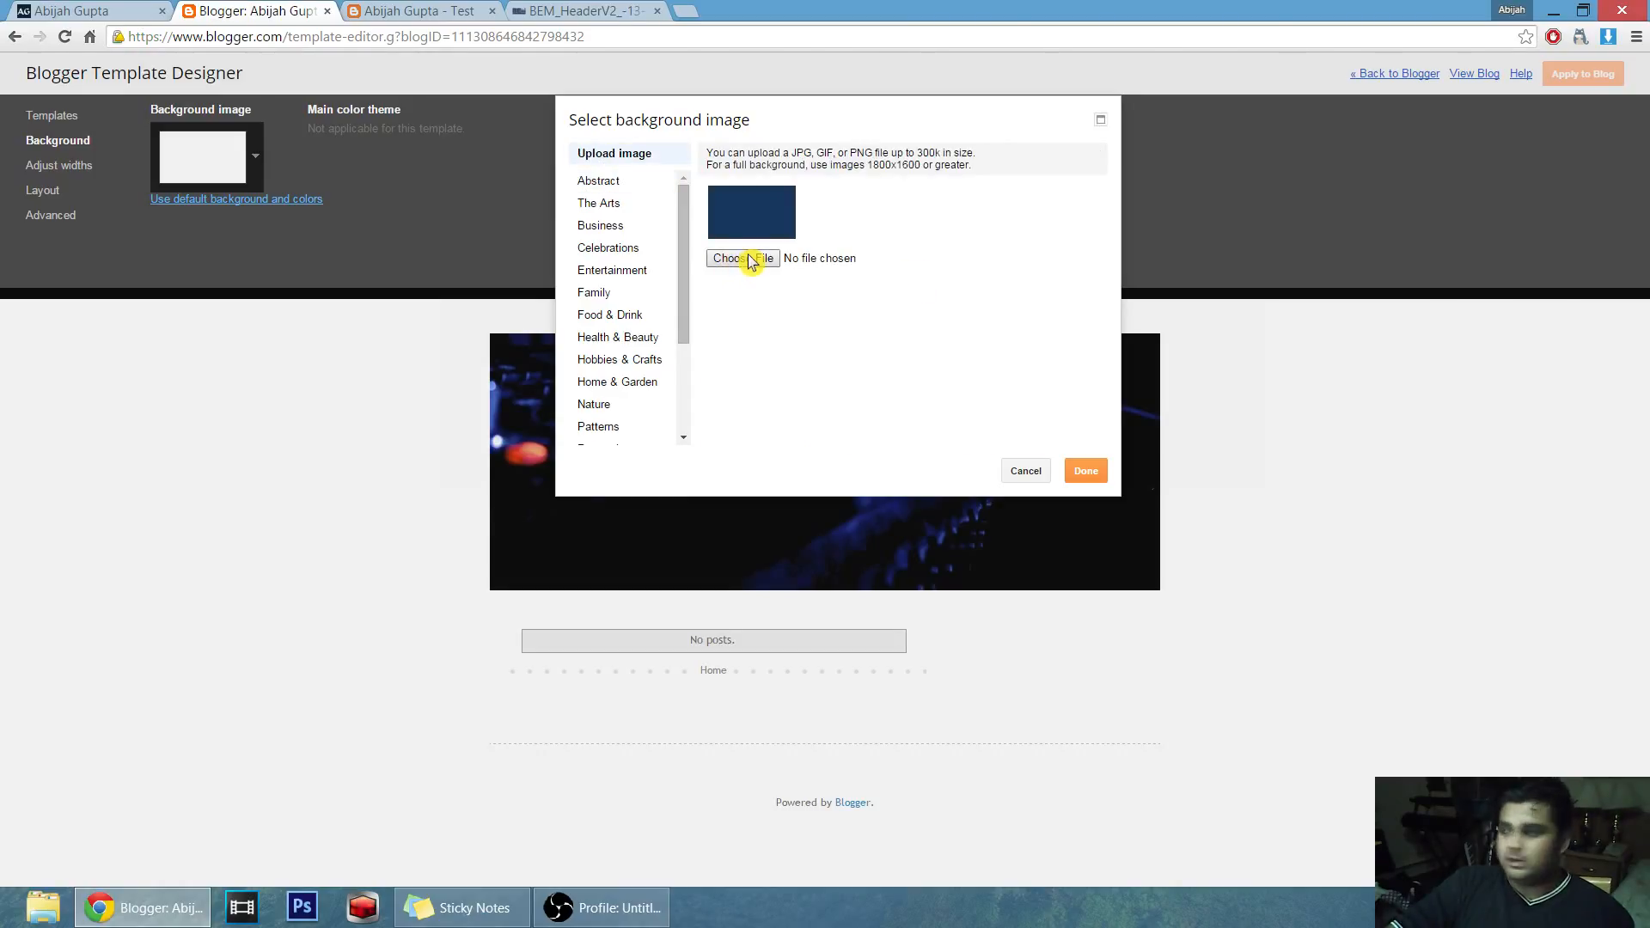
left_click(598, 184)
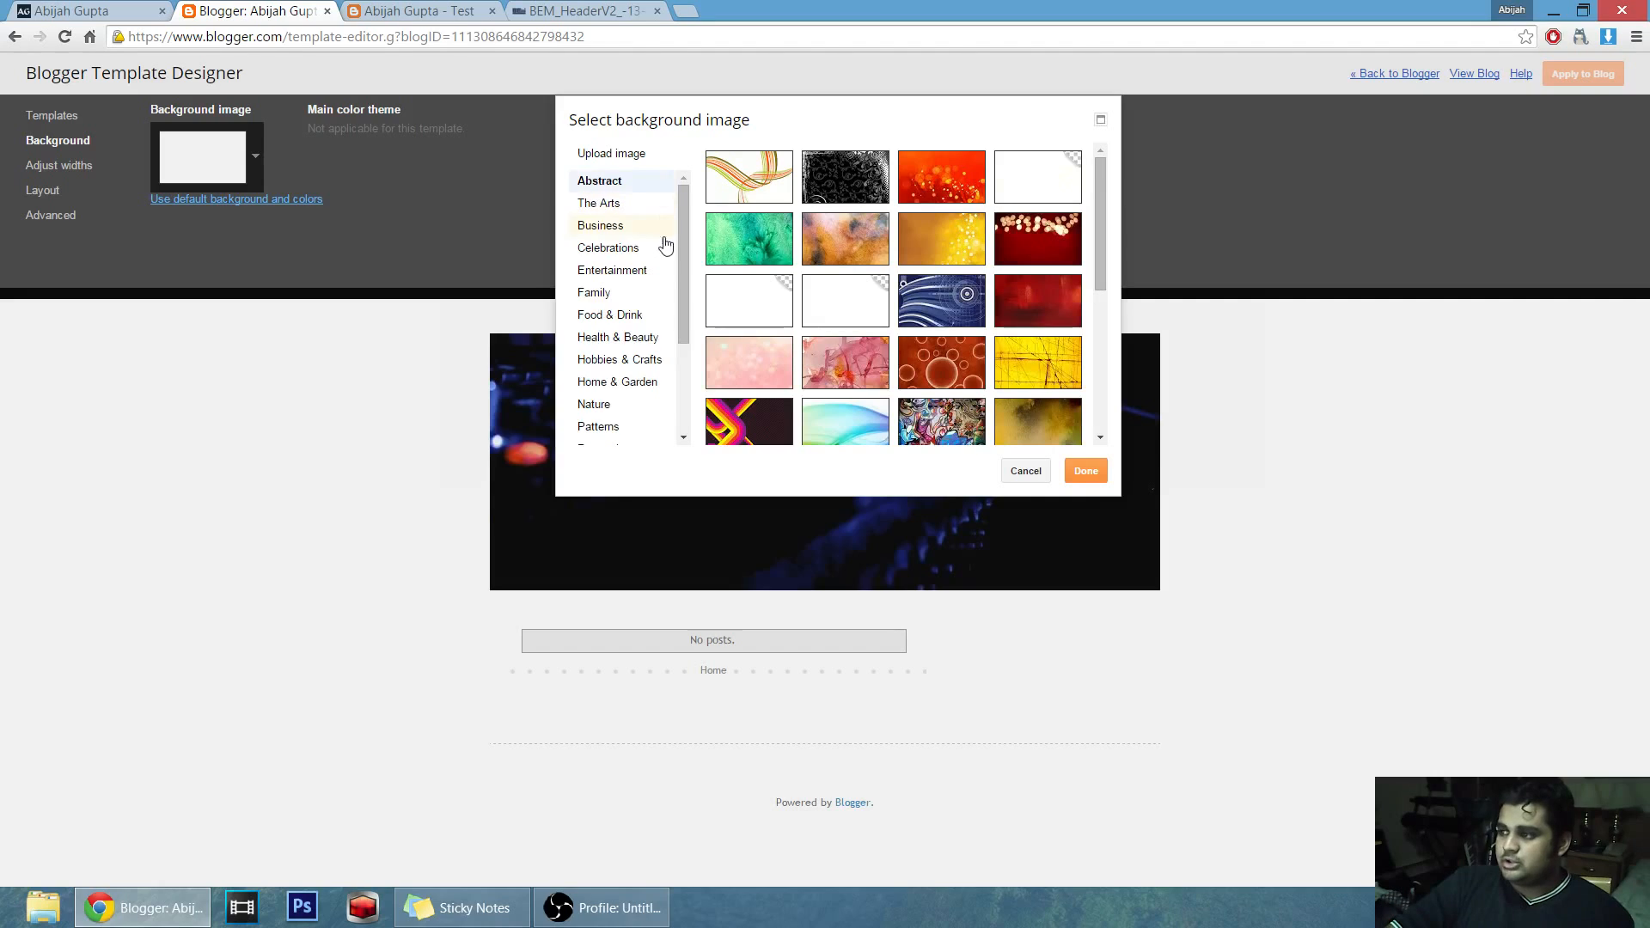
scroll(669, 253, "down", 3)
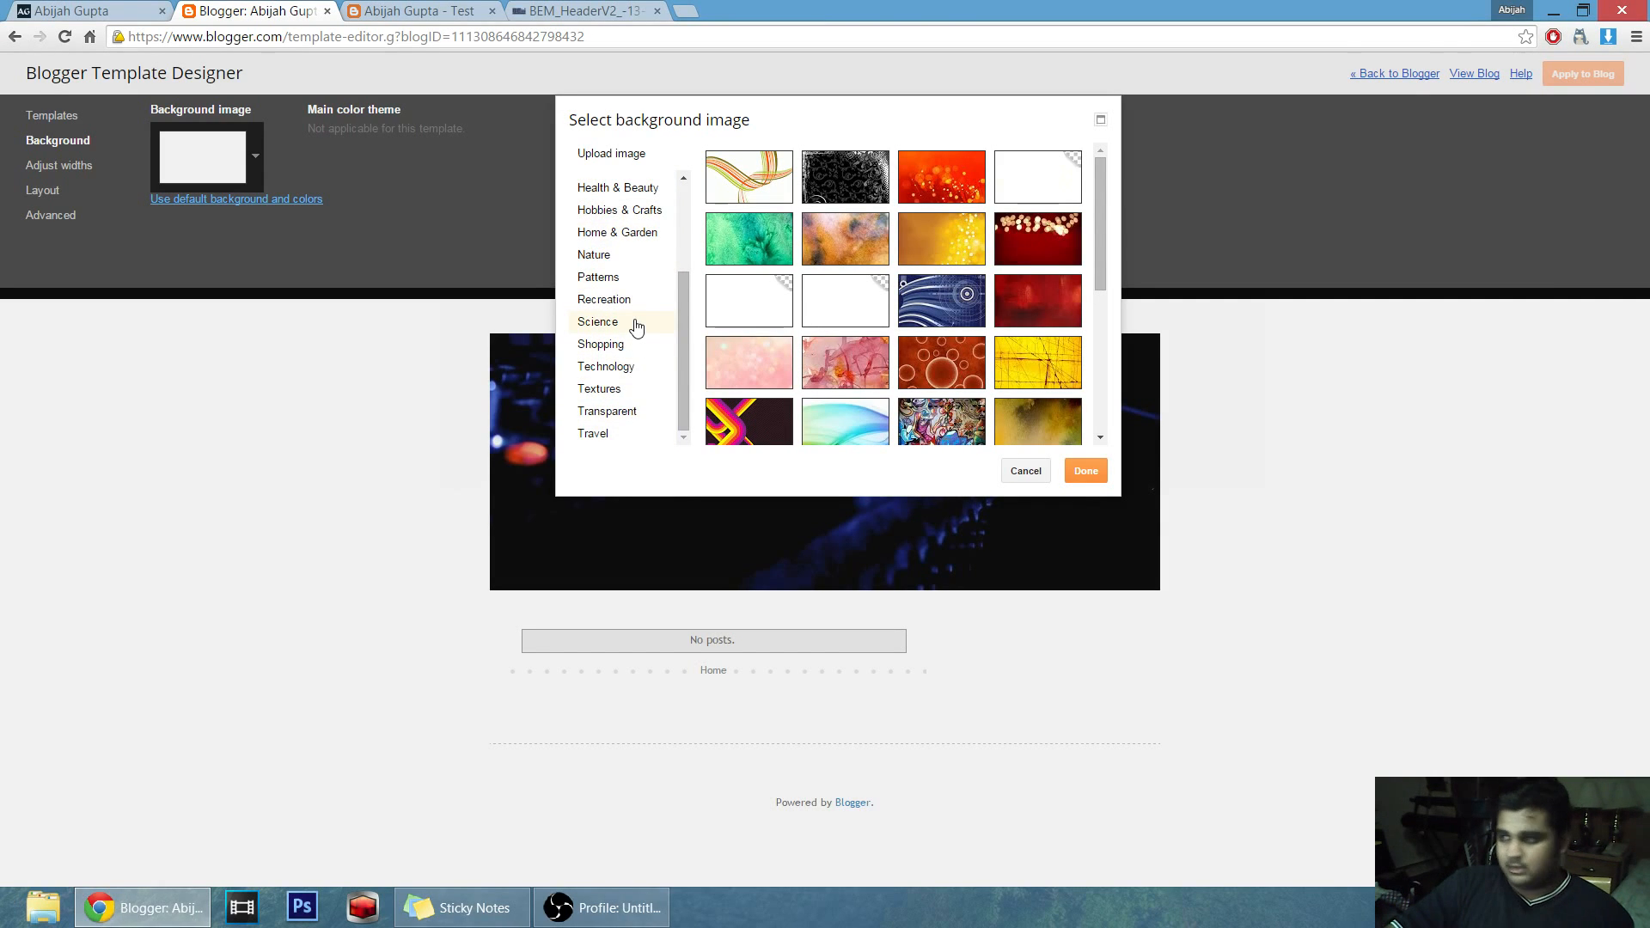
scroll(636, 326, "up", 3)
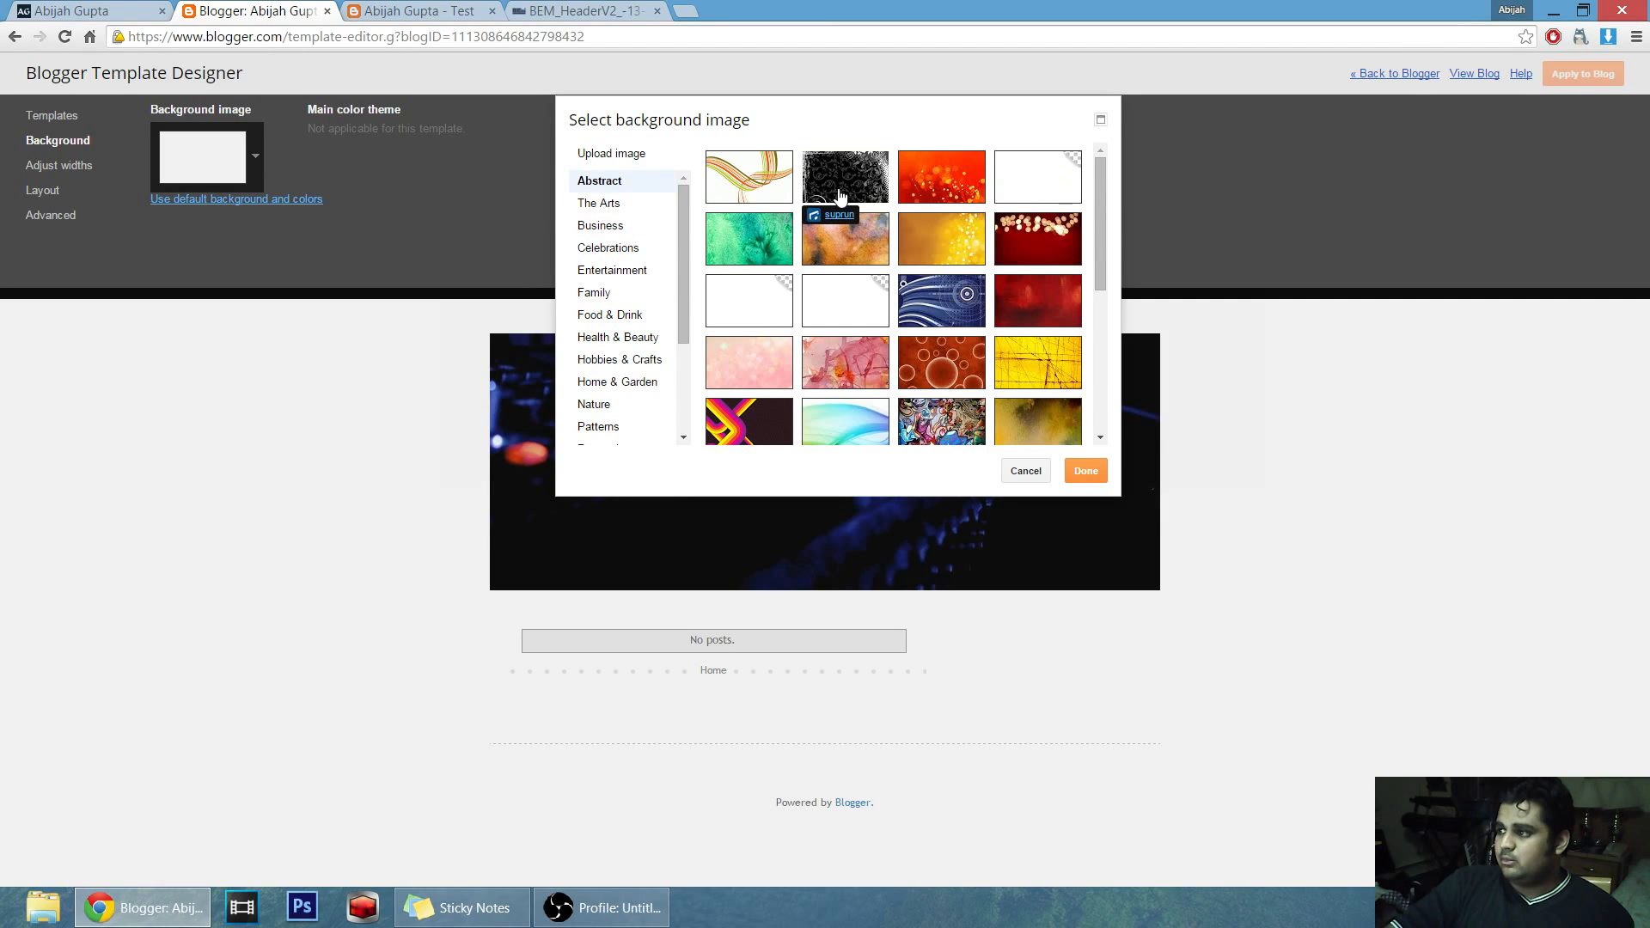
Try the graffiti, school-doodle, bookshelf and lined-paper images from The Arts category as the blog background.
left_click(602, 201)
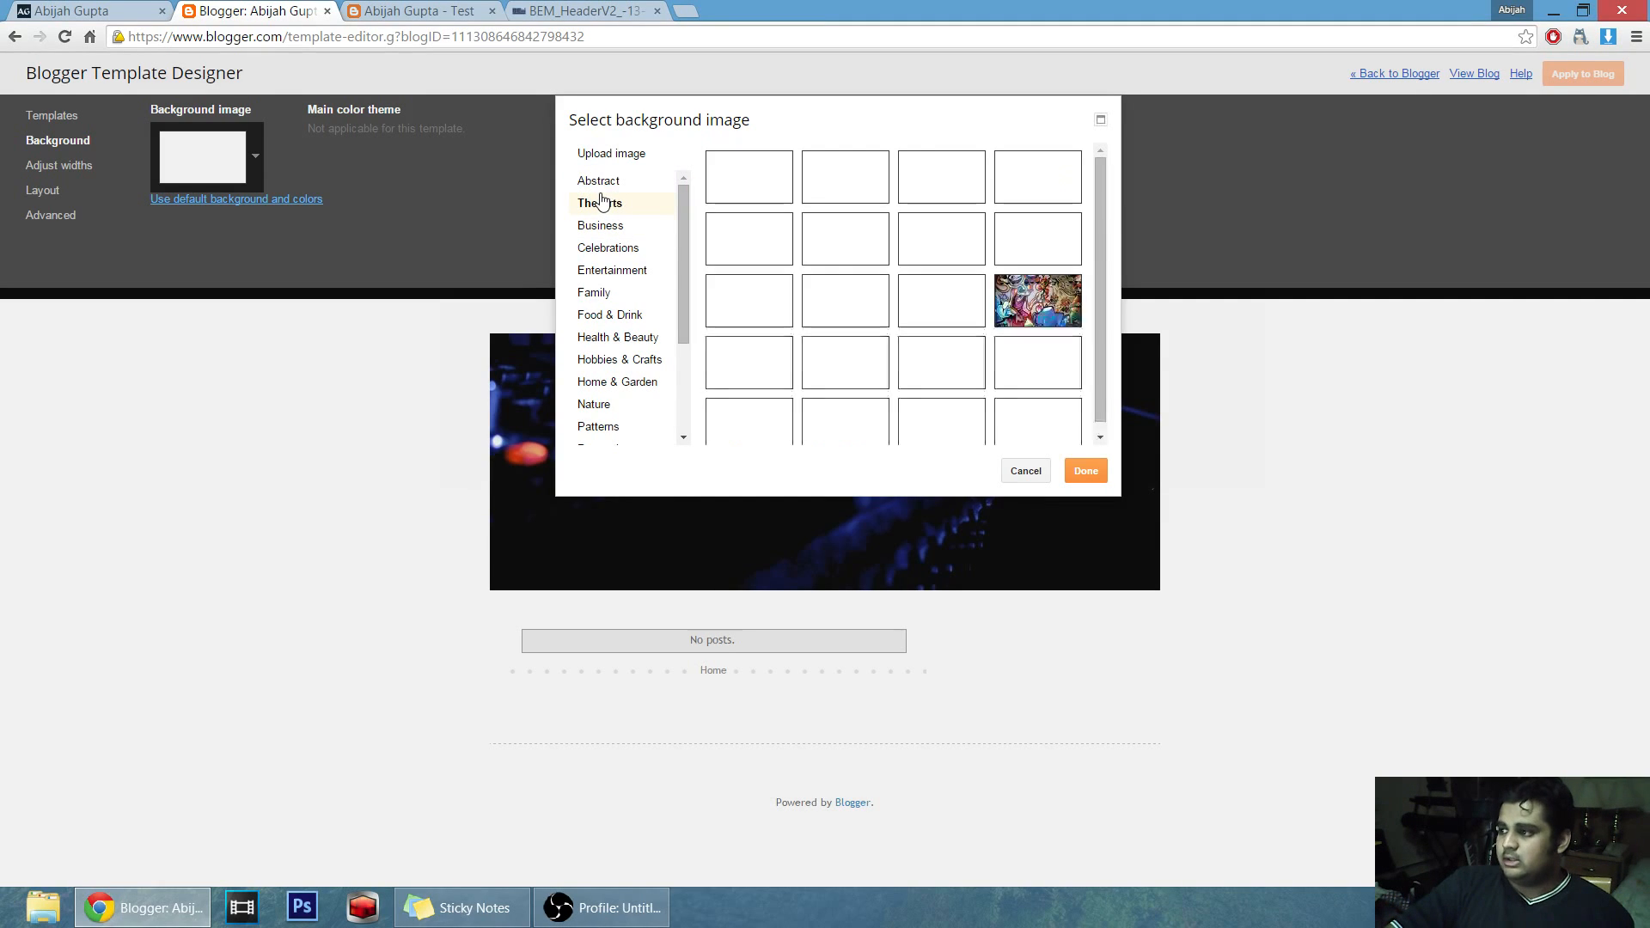
left_click(1040, 302)
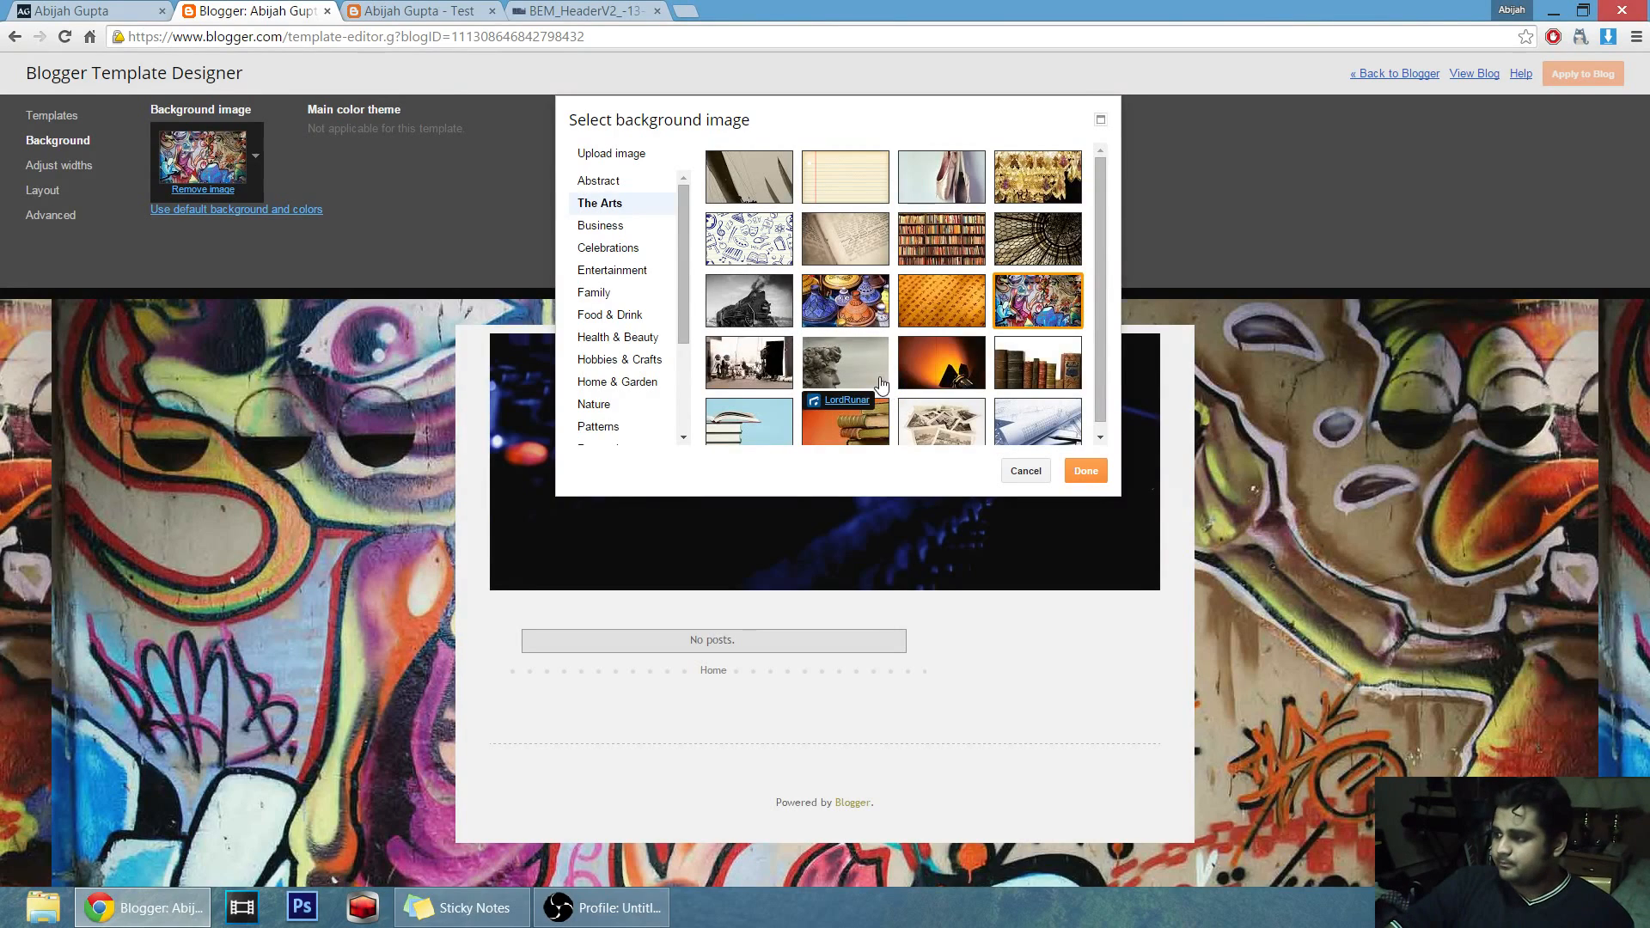
left_click(724, 242)
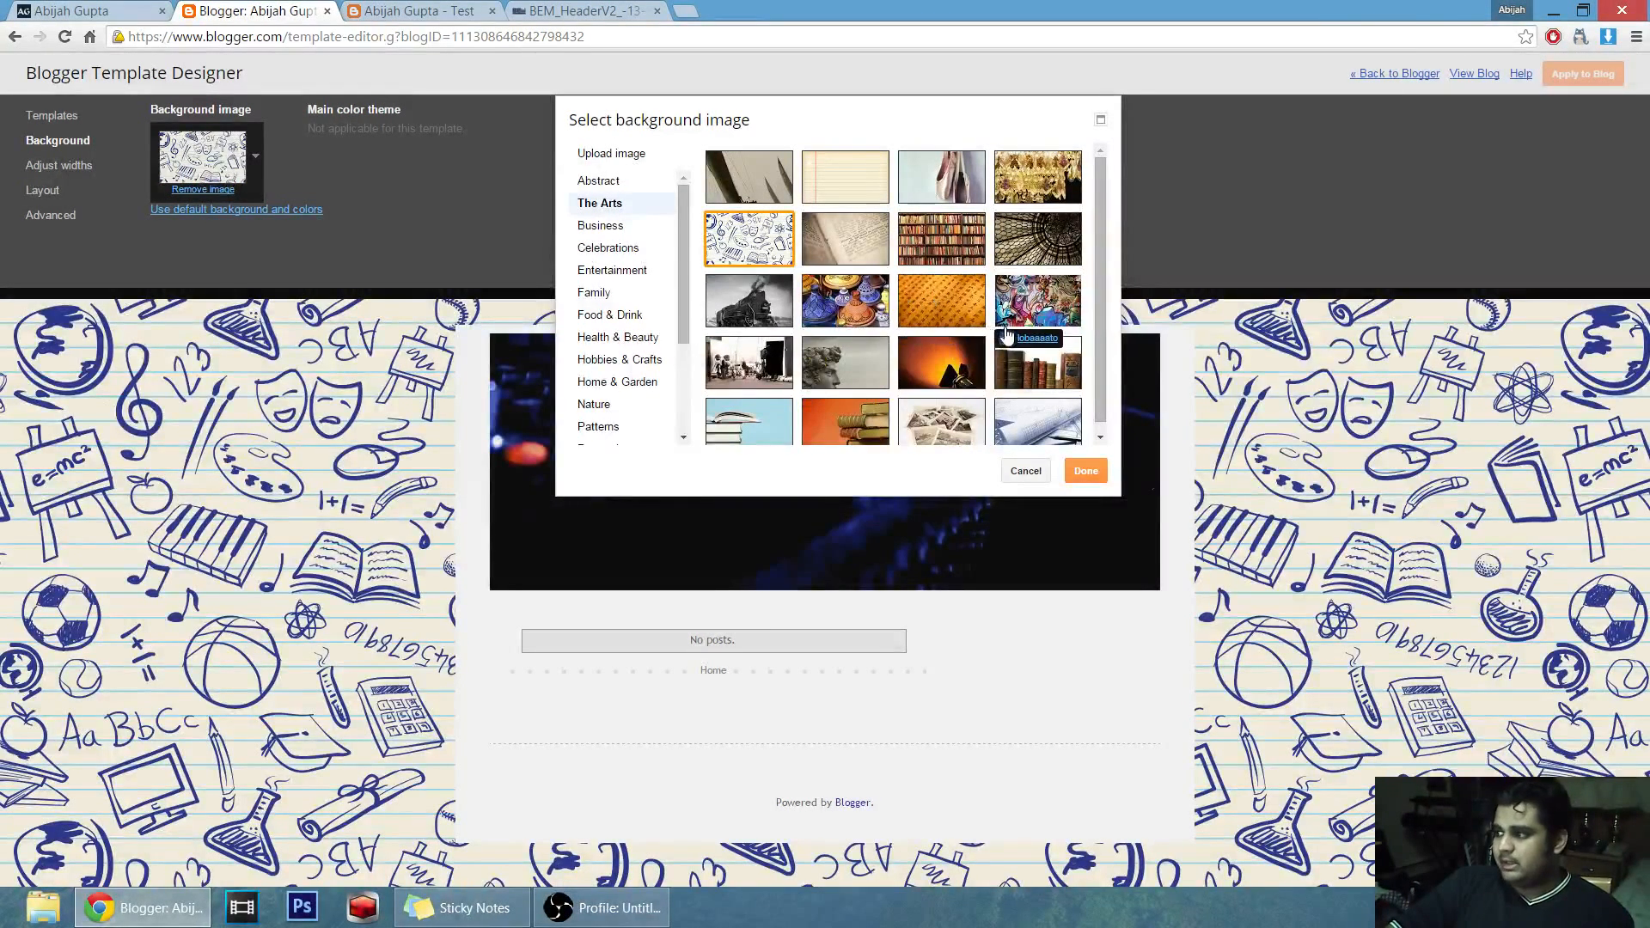
scroll(997, 336, "down", 1)
scroll(920, 344, "up", 1)
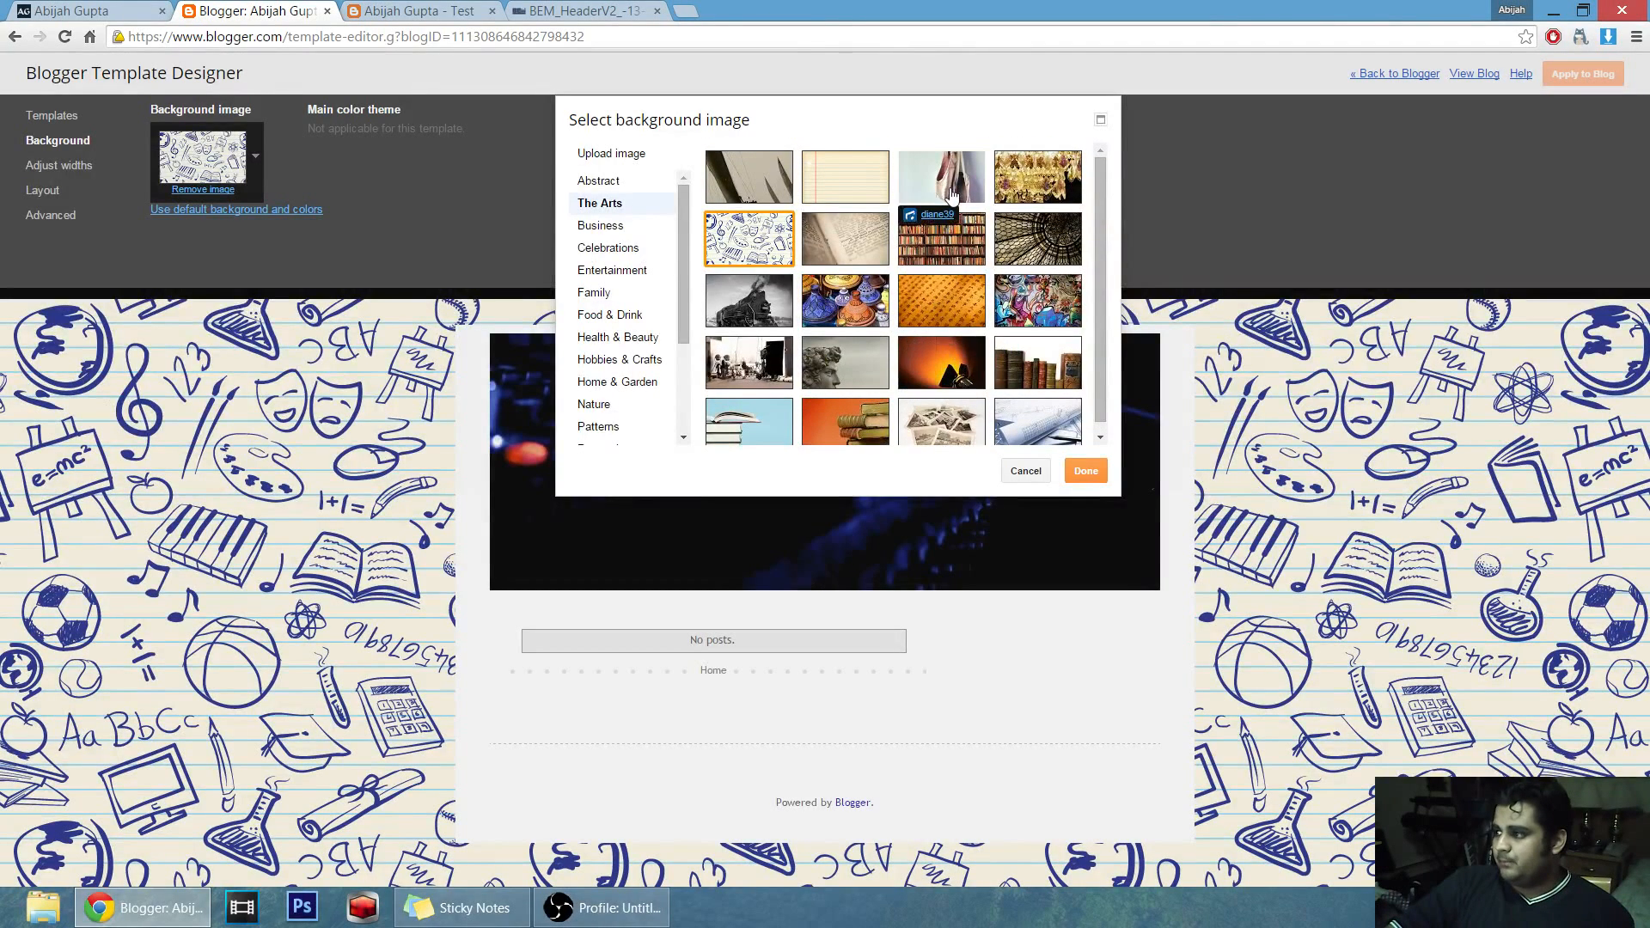
left_click(967, 249)
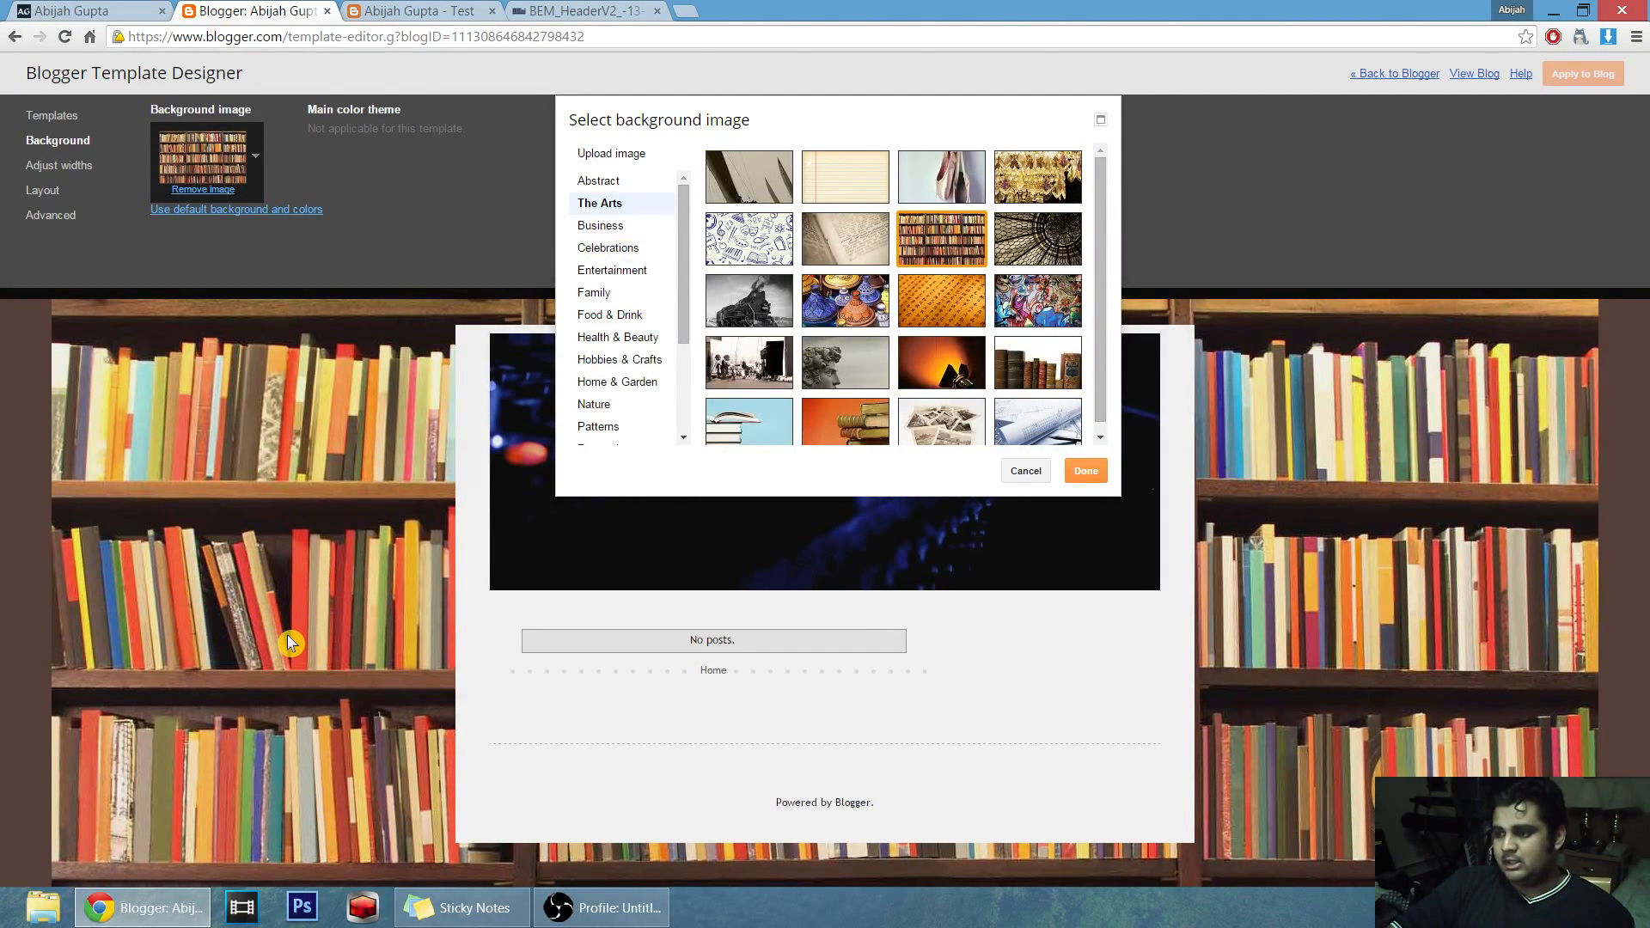
left_click(1020, 303)
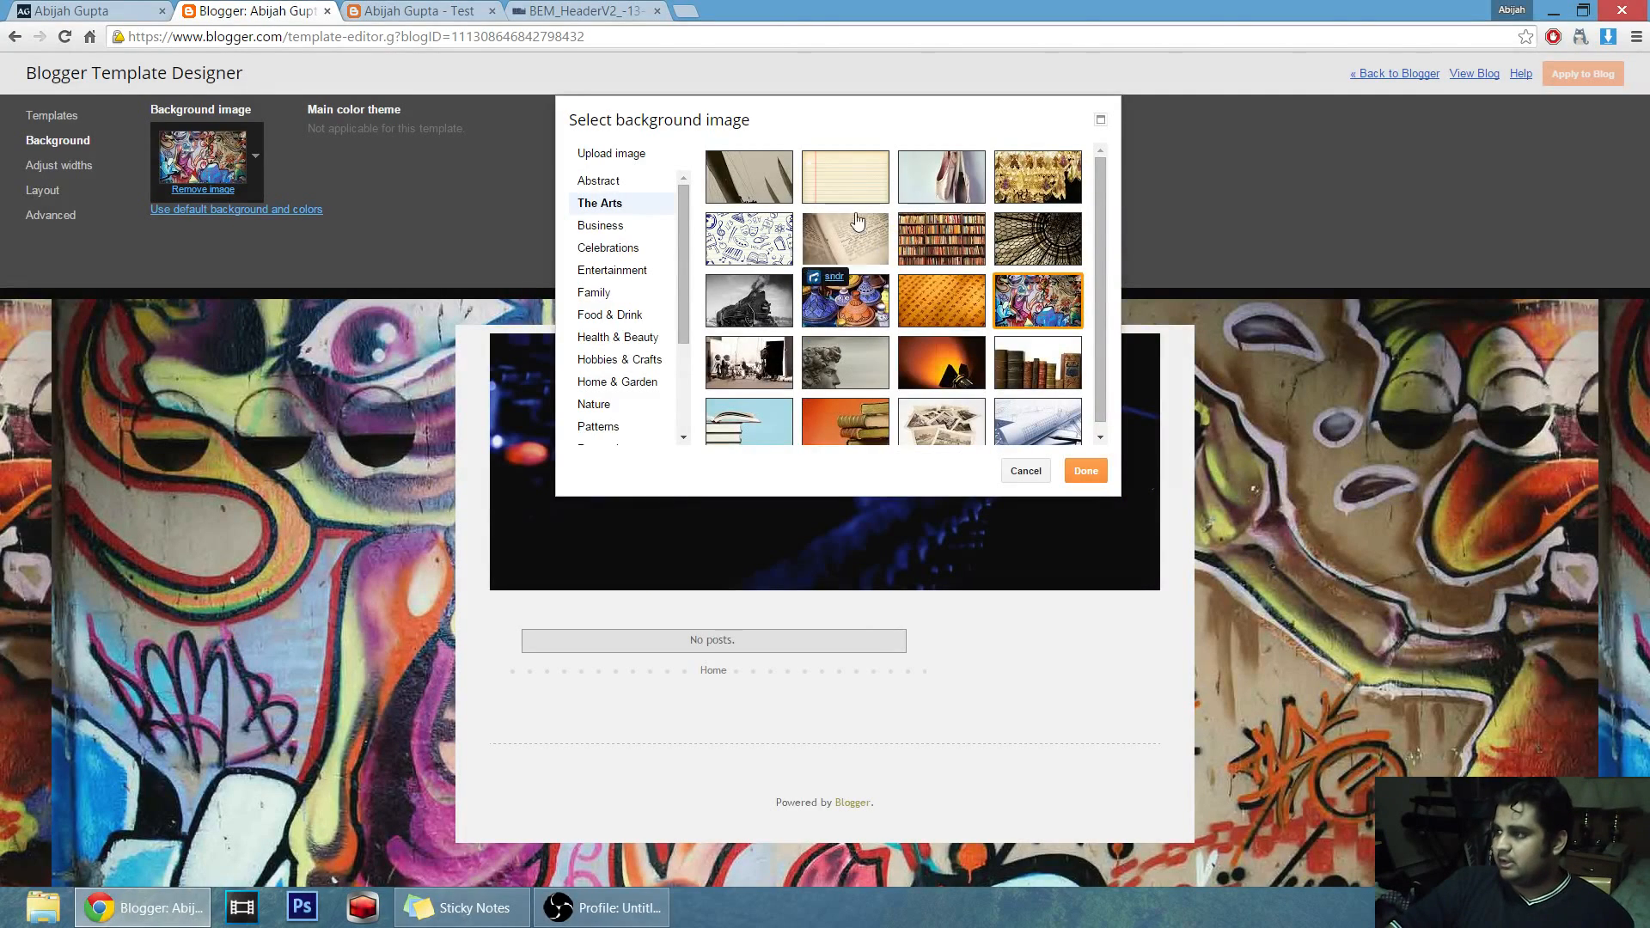
left_click(823, 178)
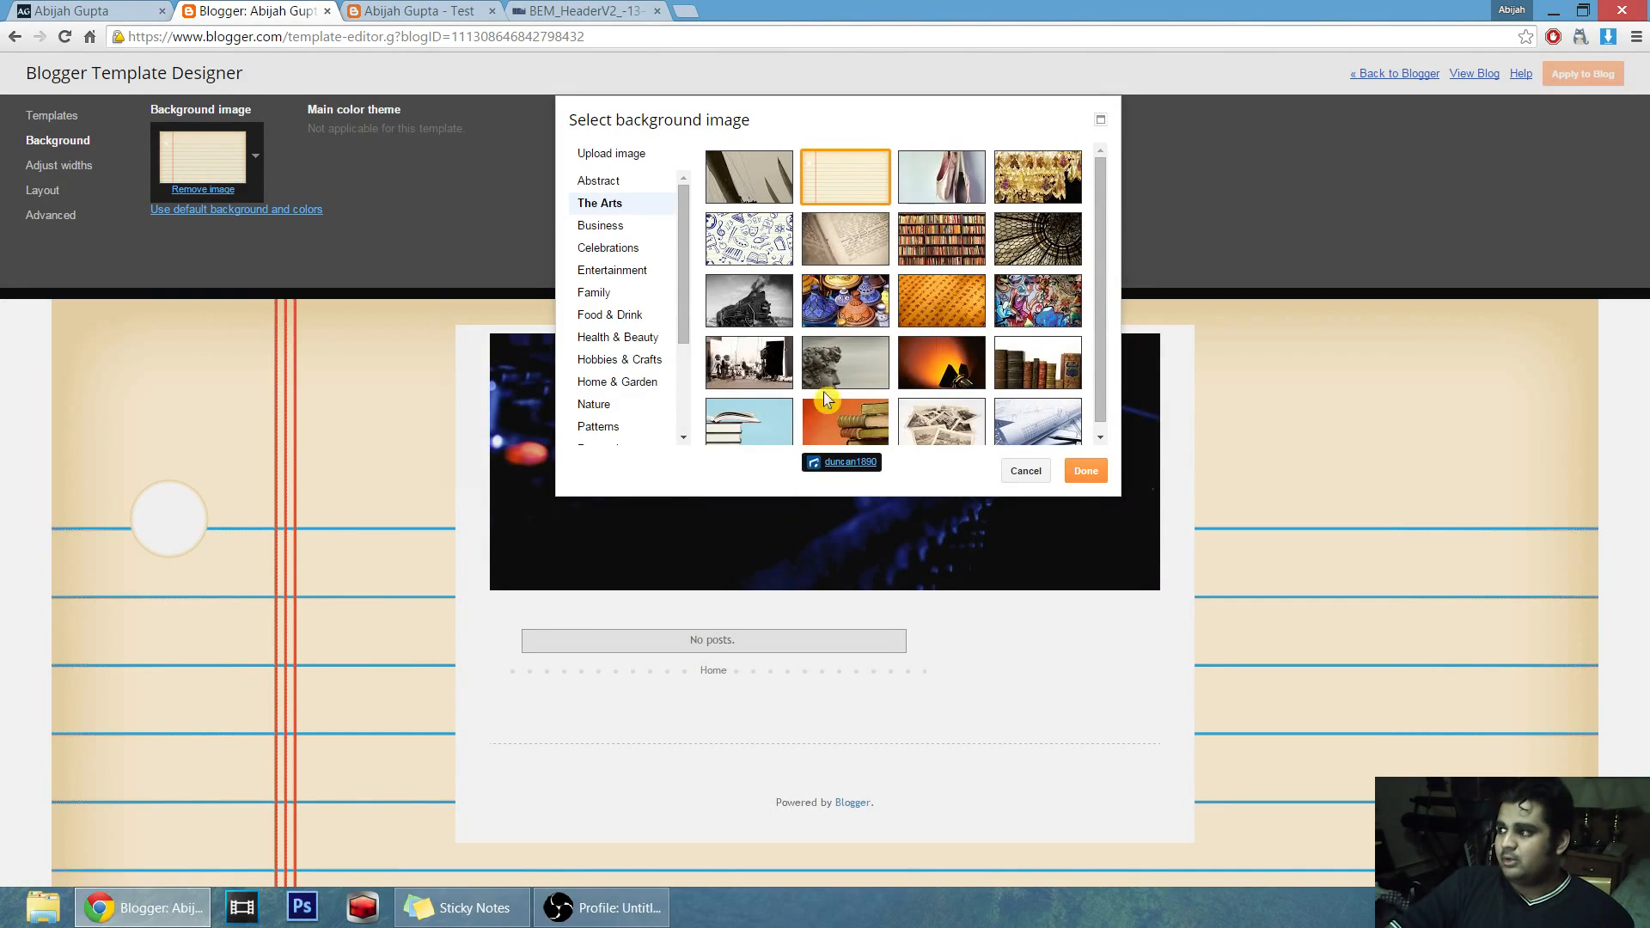
Try the red curtain, concert crowd and stage-light images from the Entertainment category as the blog background.
left_click(617, 270)
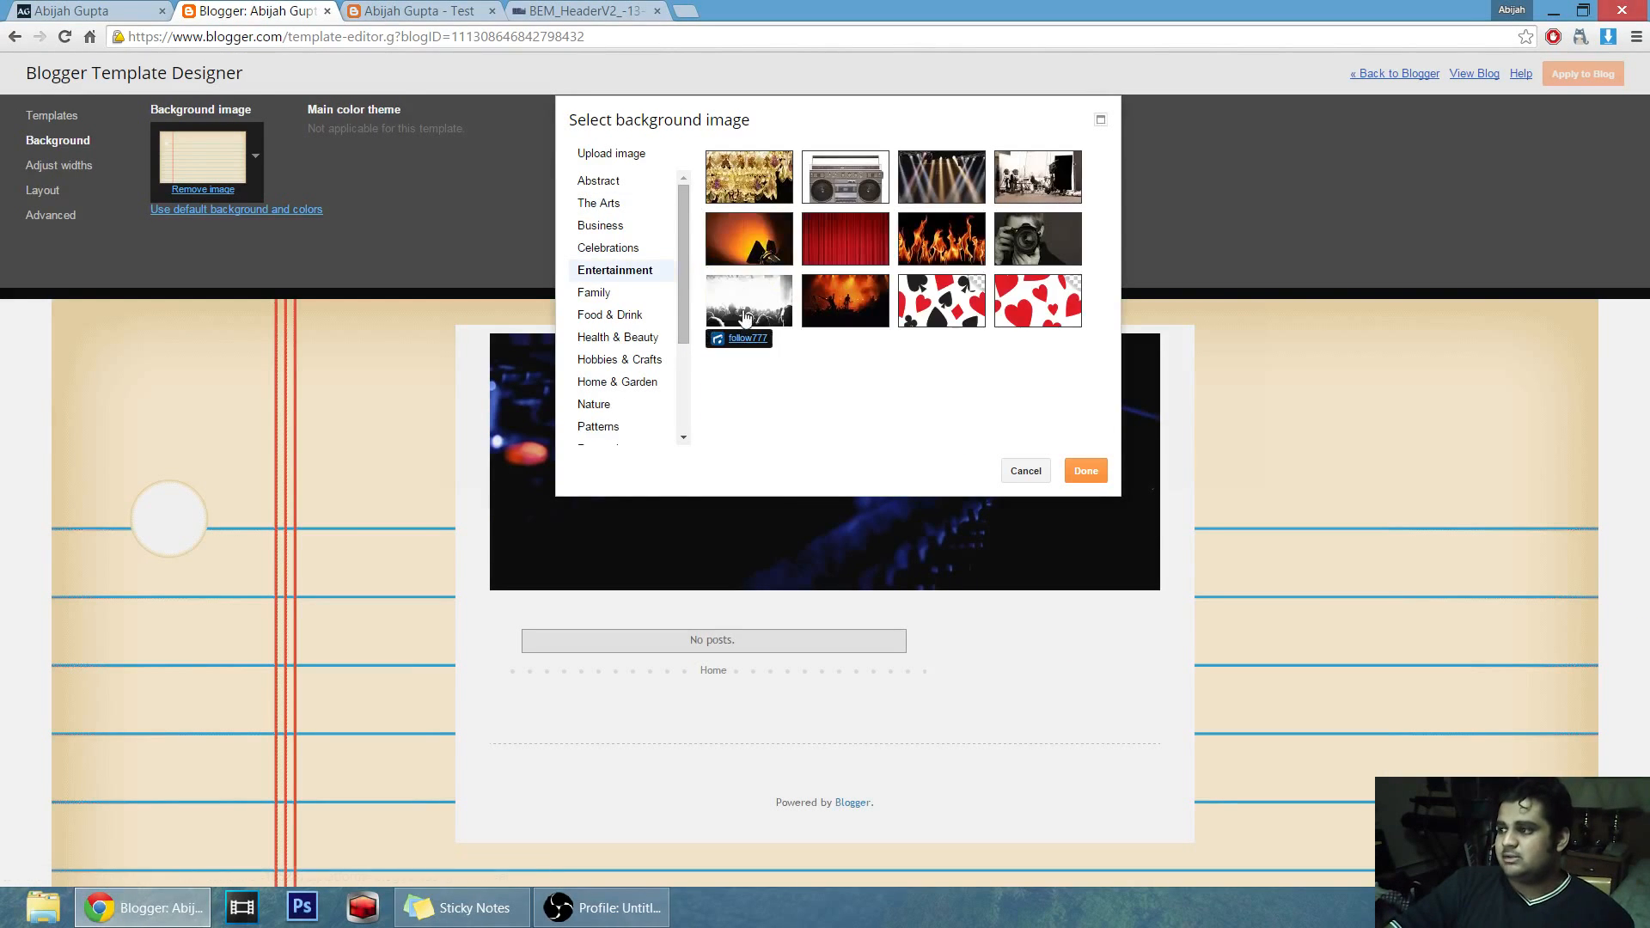
left_click(847, 241)
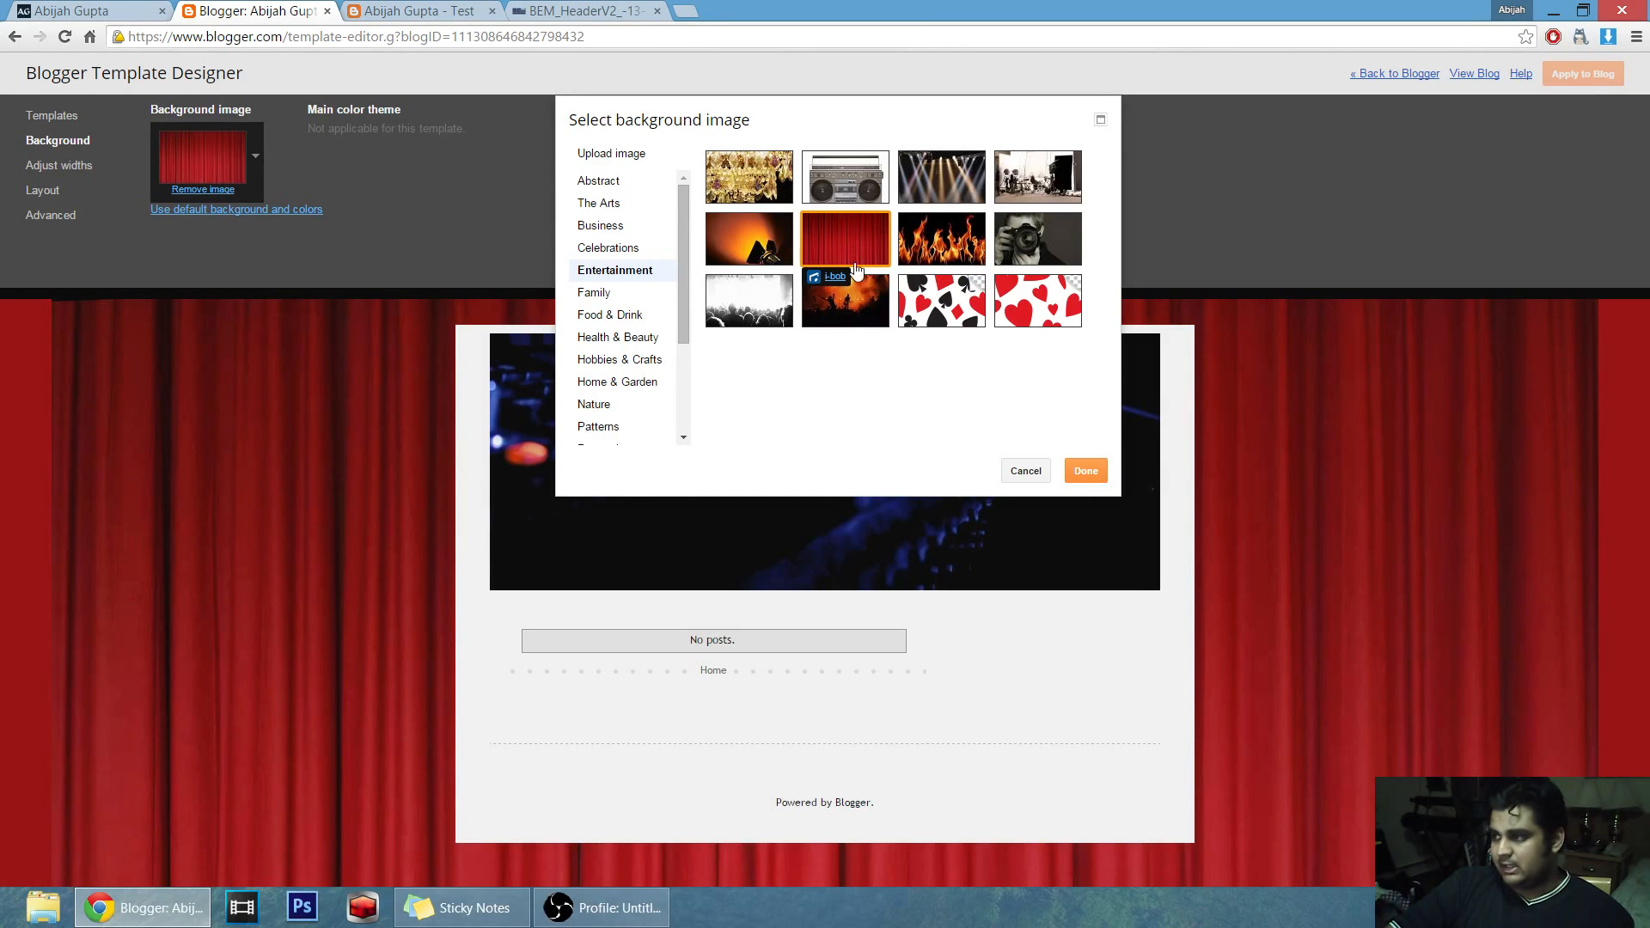
left_click(751, 296)
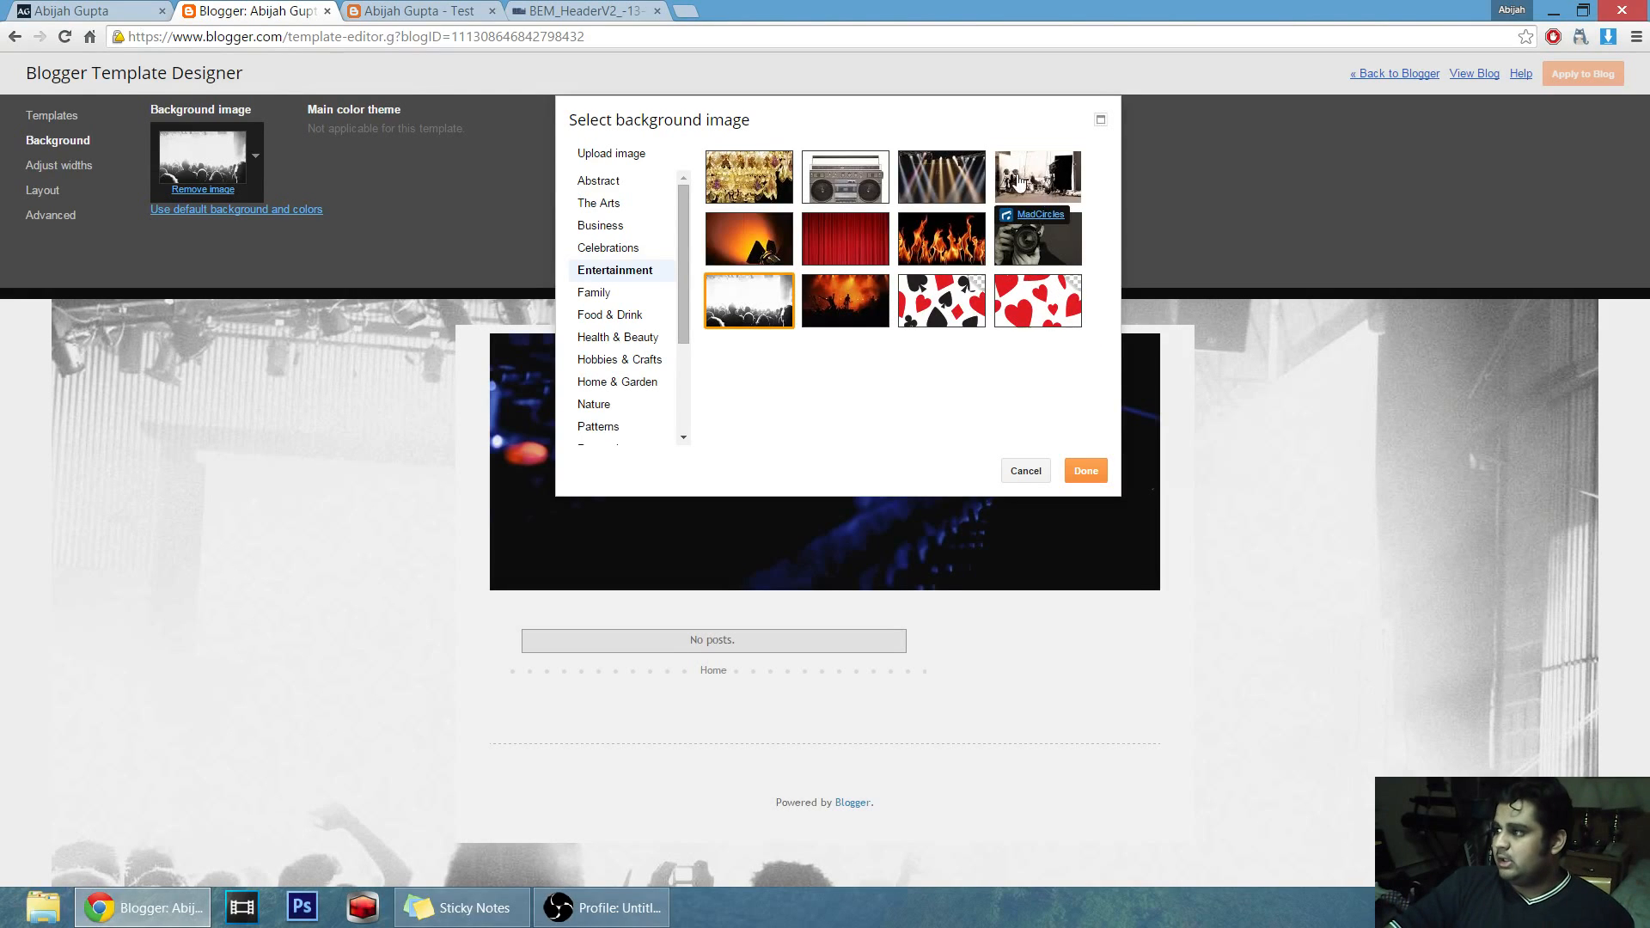
left_click(924, 174)
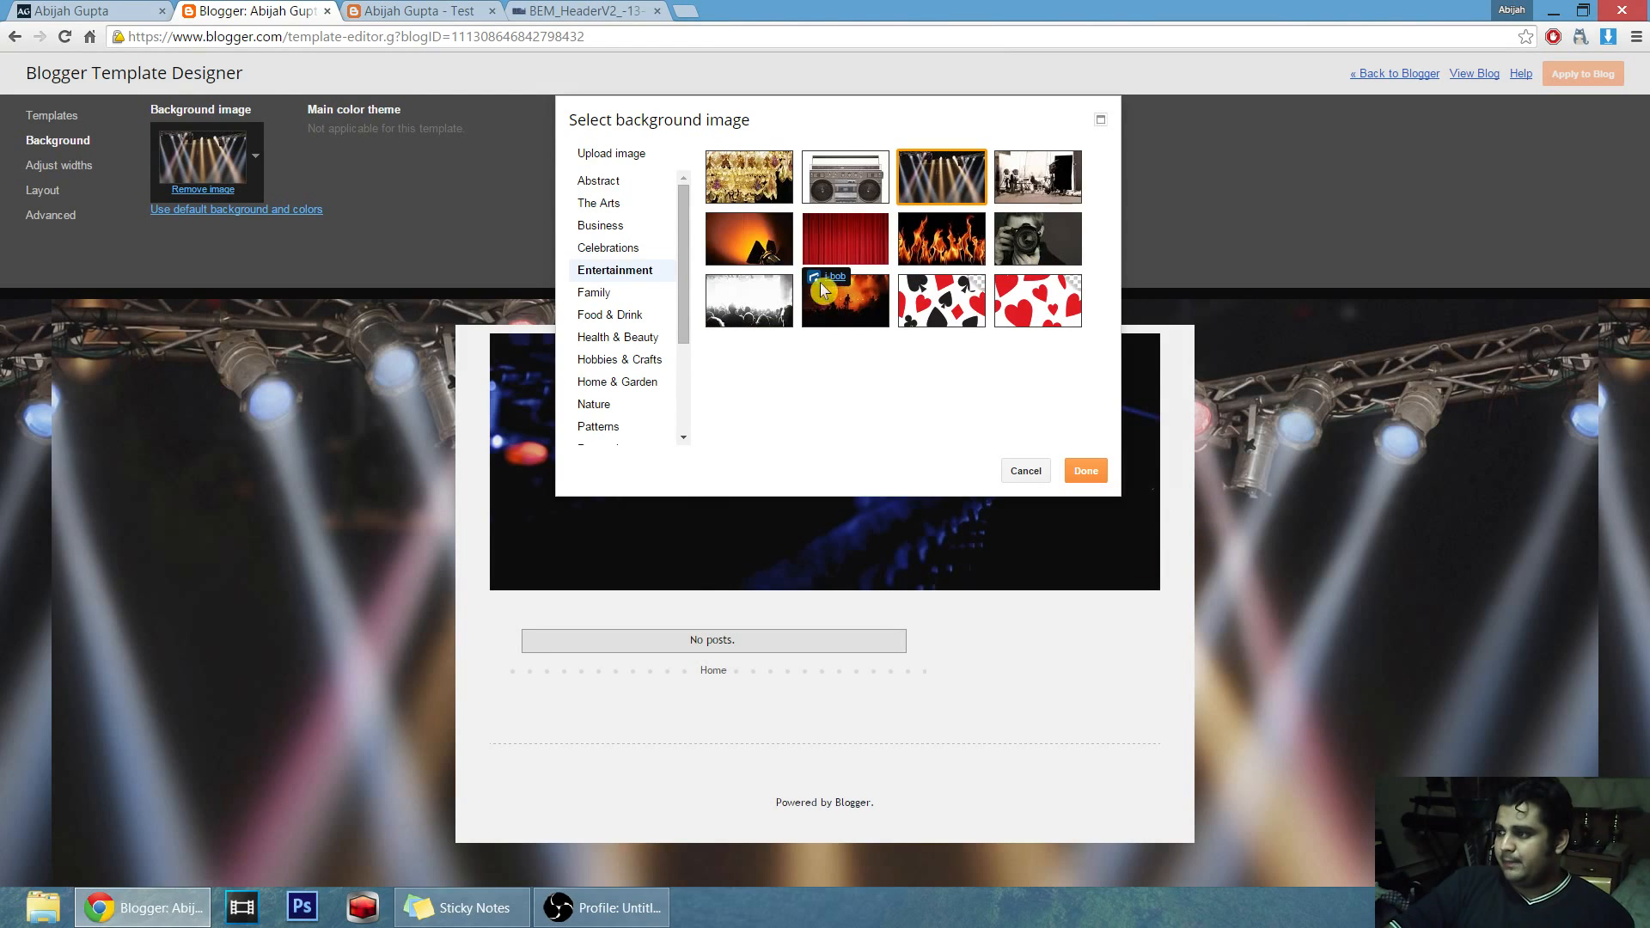
Set the blue glowing sound-wave image from the Technology category as the blog background.
left_click(611, 297)
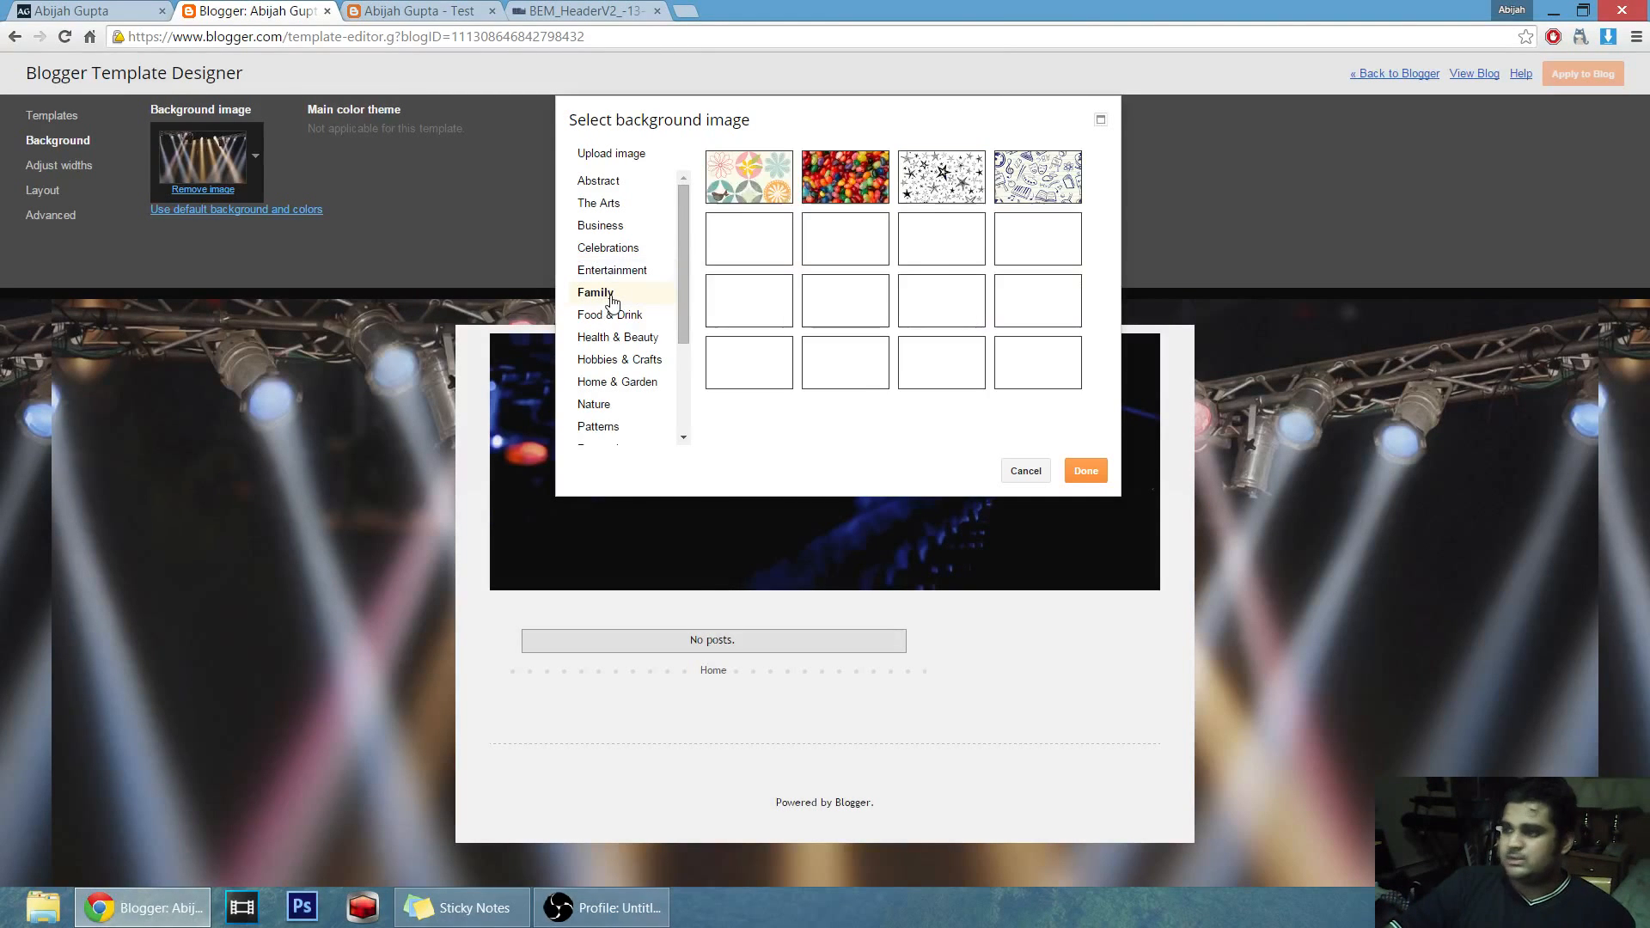
scroll(605, 356, "down", 3)
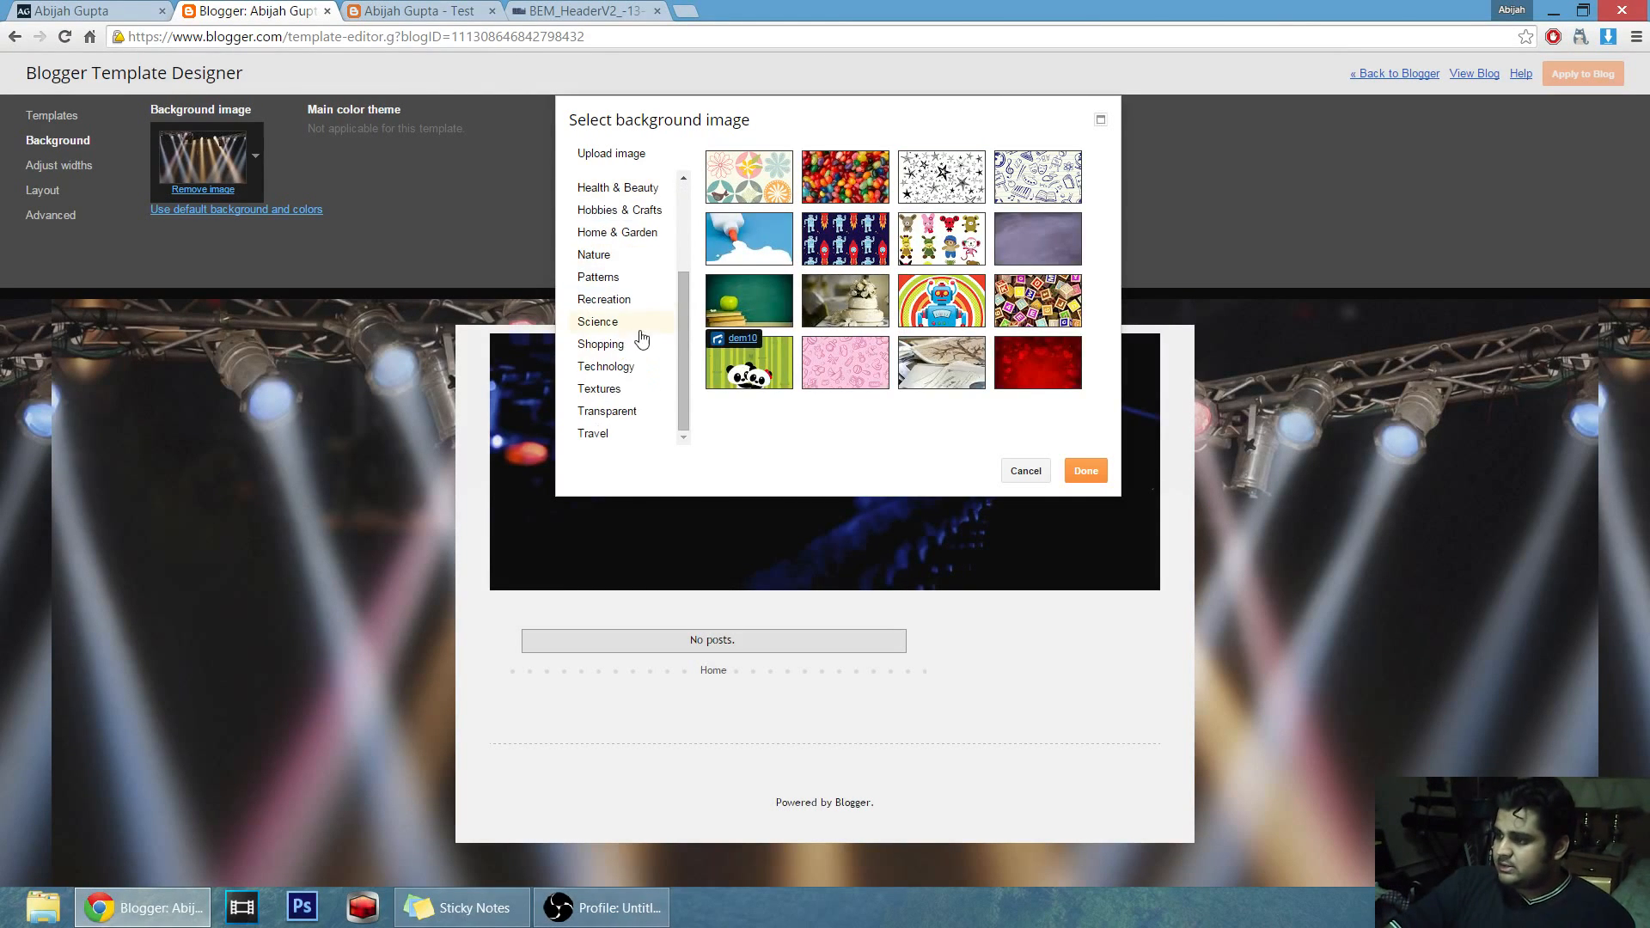
left_click(625, 368)
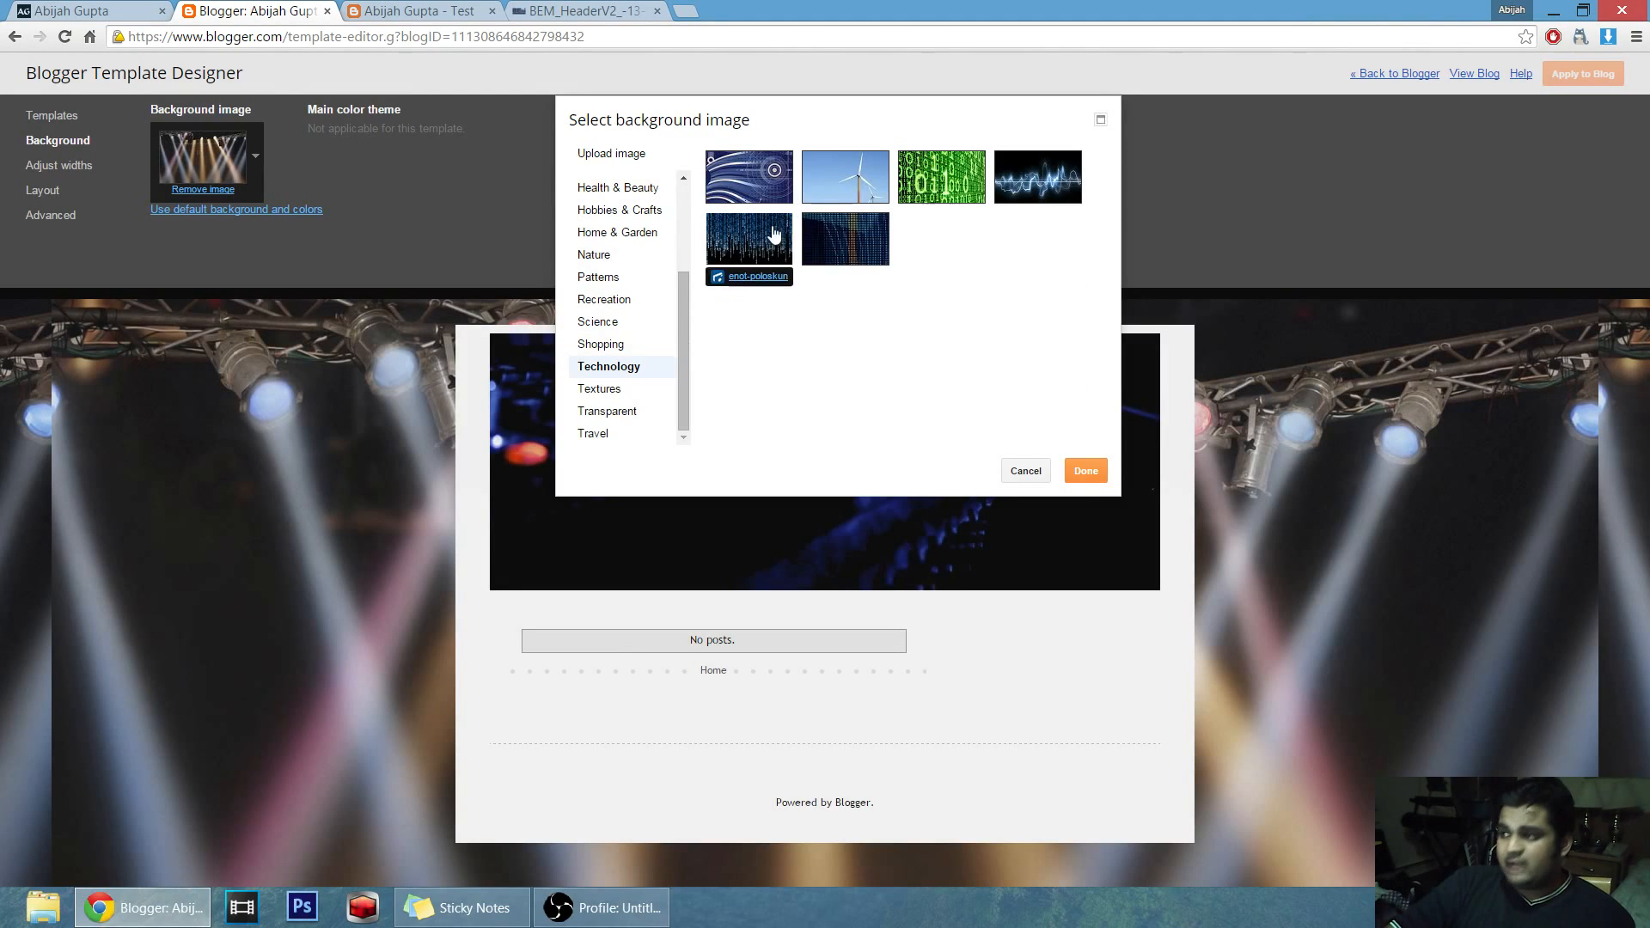
left_click(1035, 177)
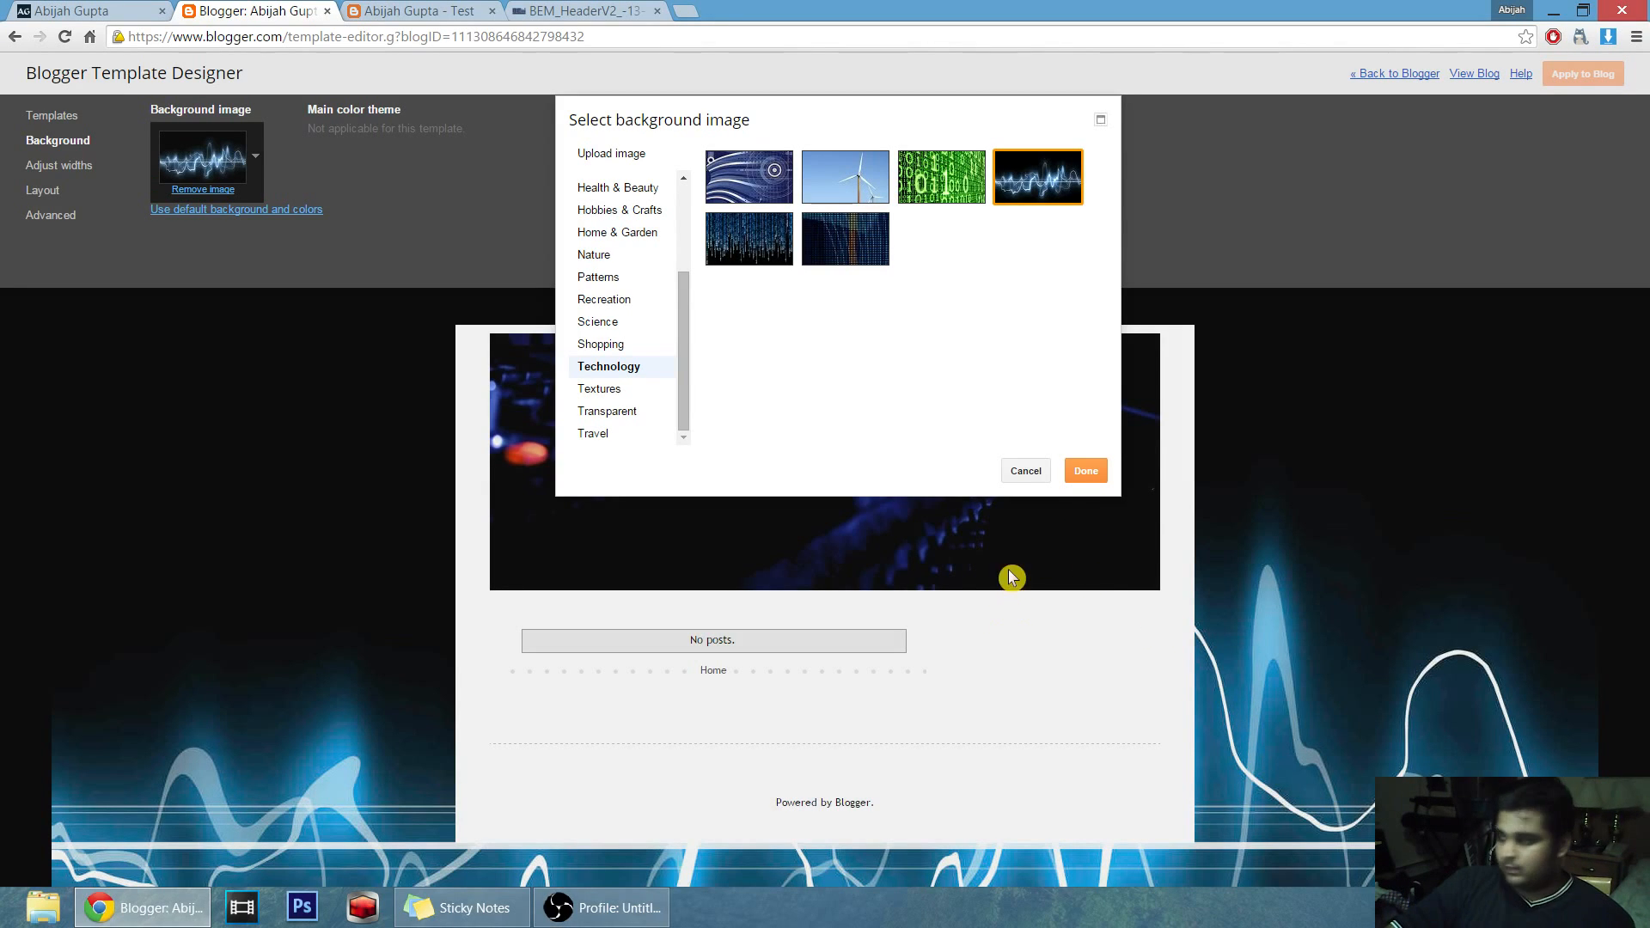
left_click(1086, 471)
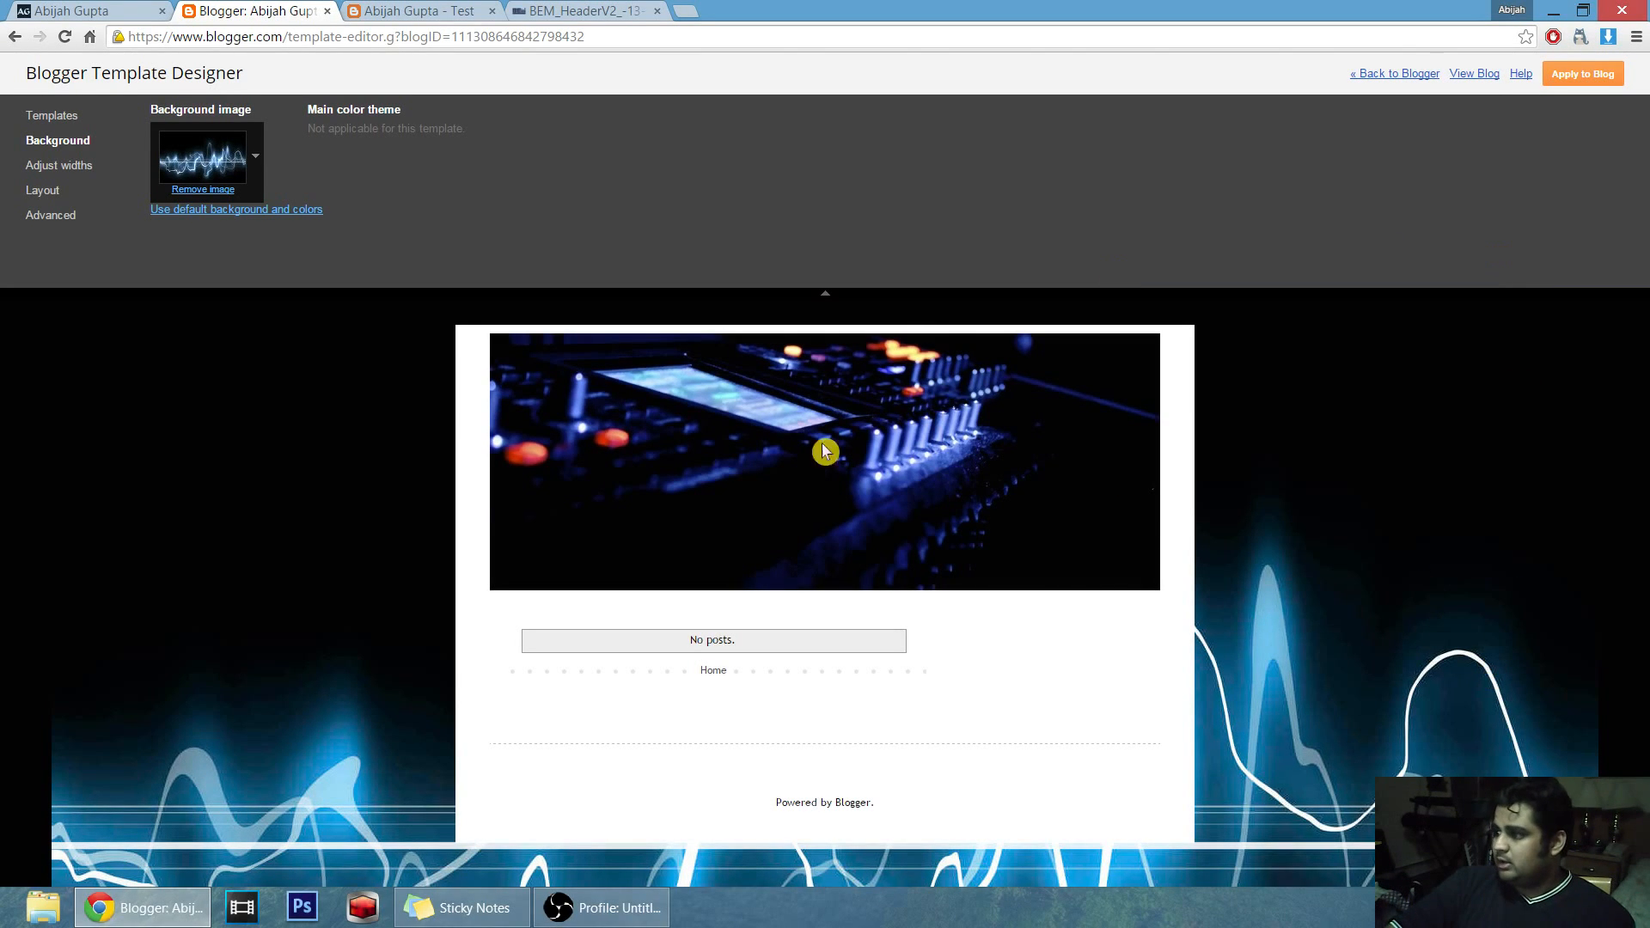
Apply the new background to the blog and reload the live test blog to check it.
left_click(1584, 75)
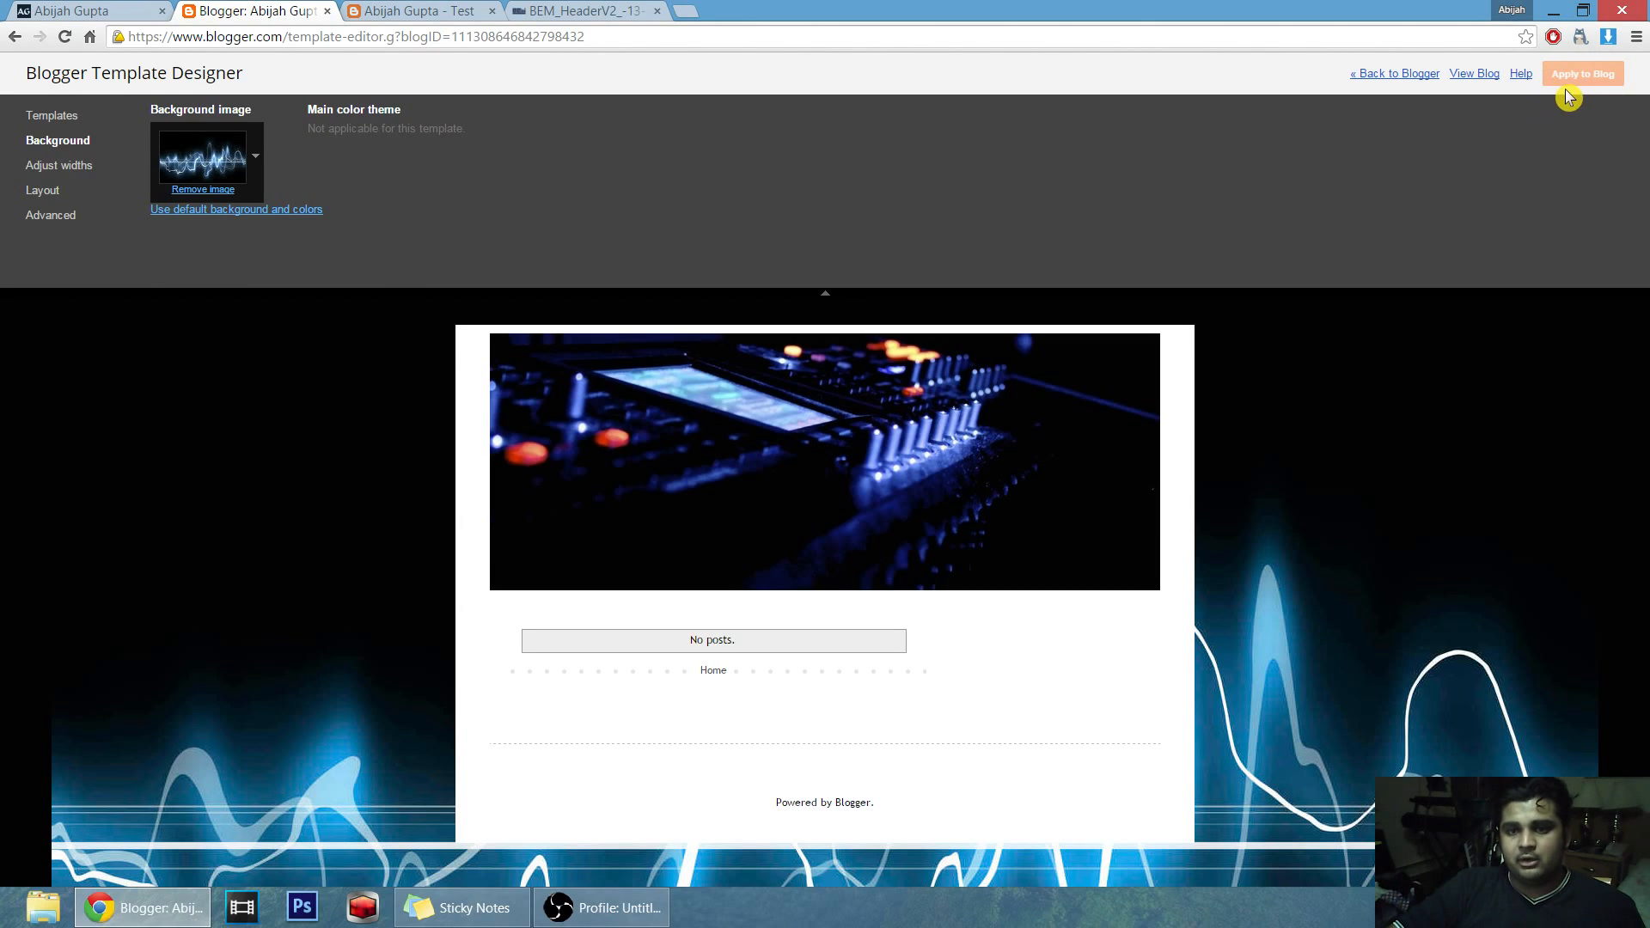
left_click(424, 10)
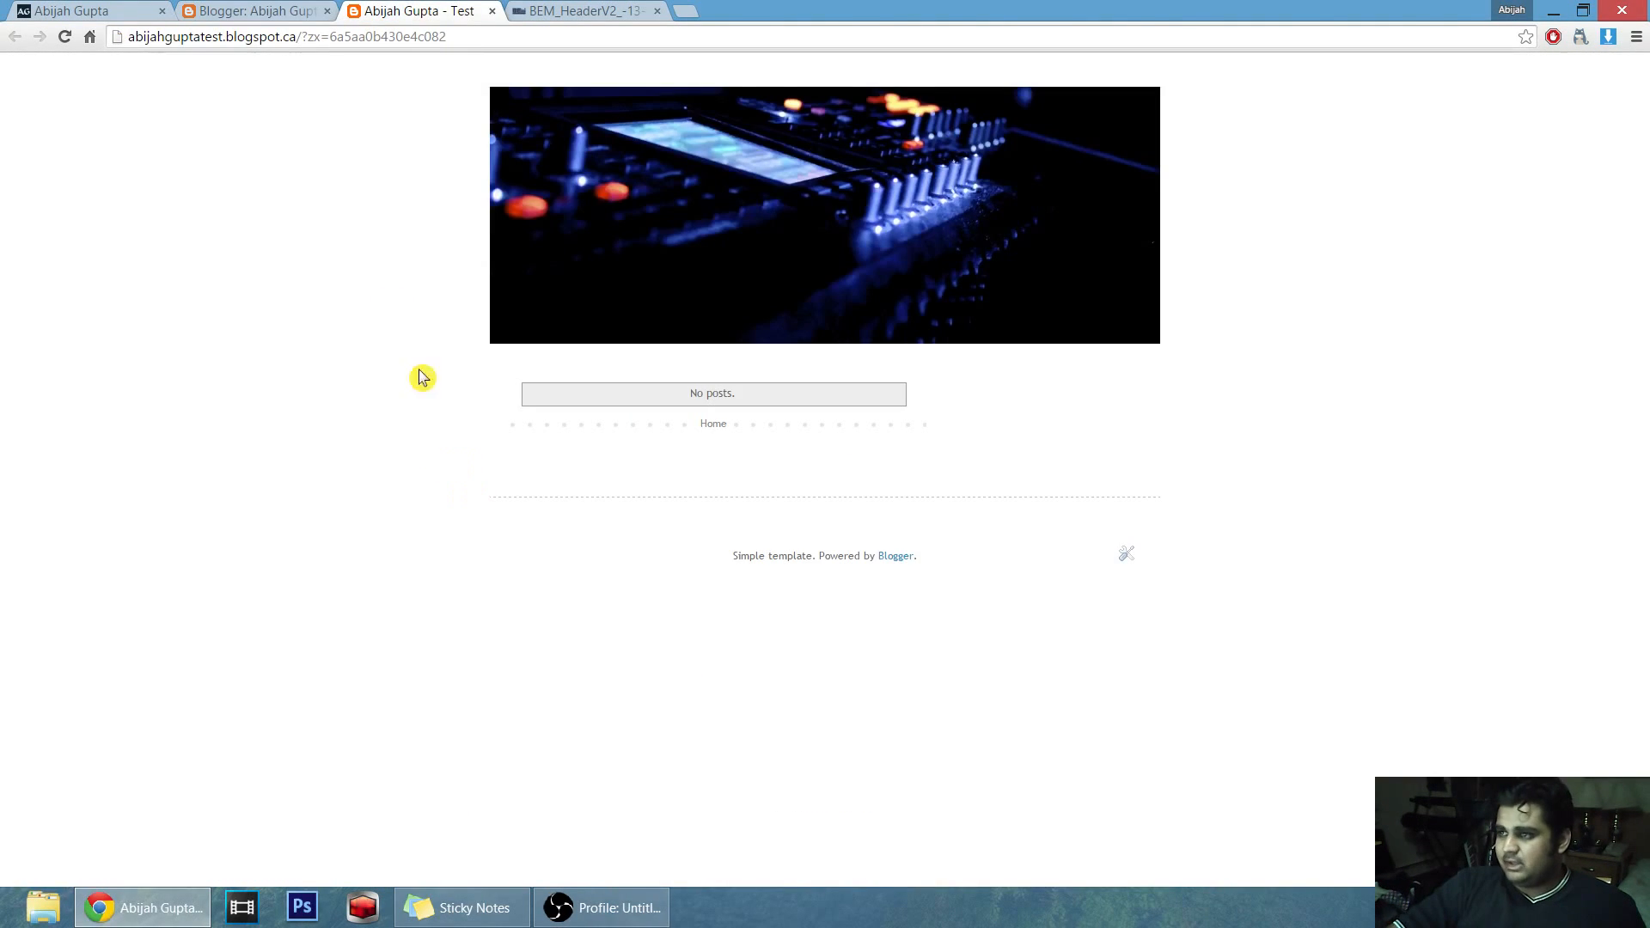
left_click(64, 37)
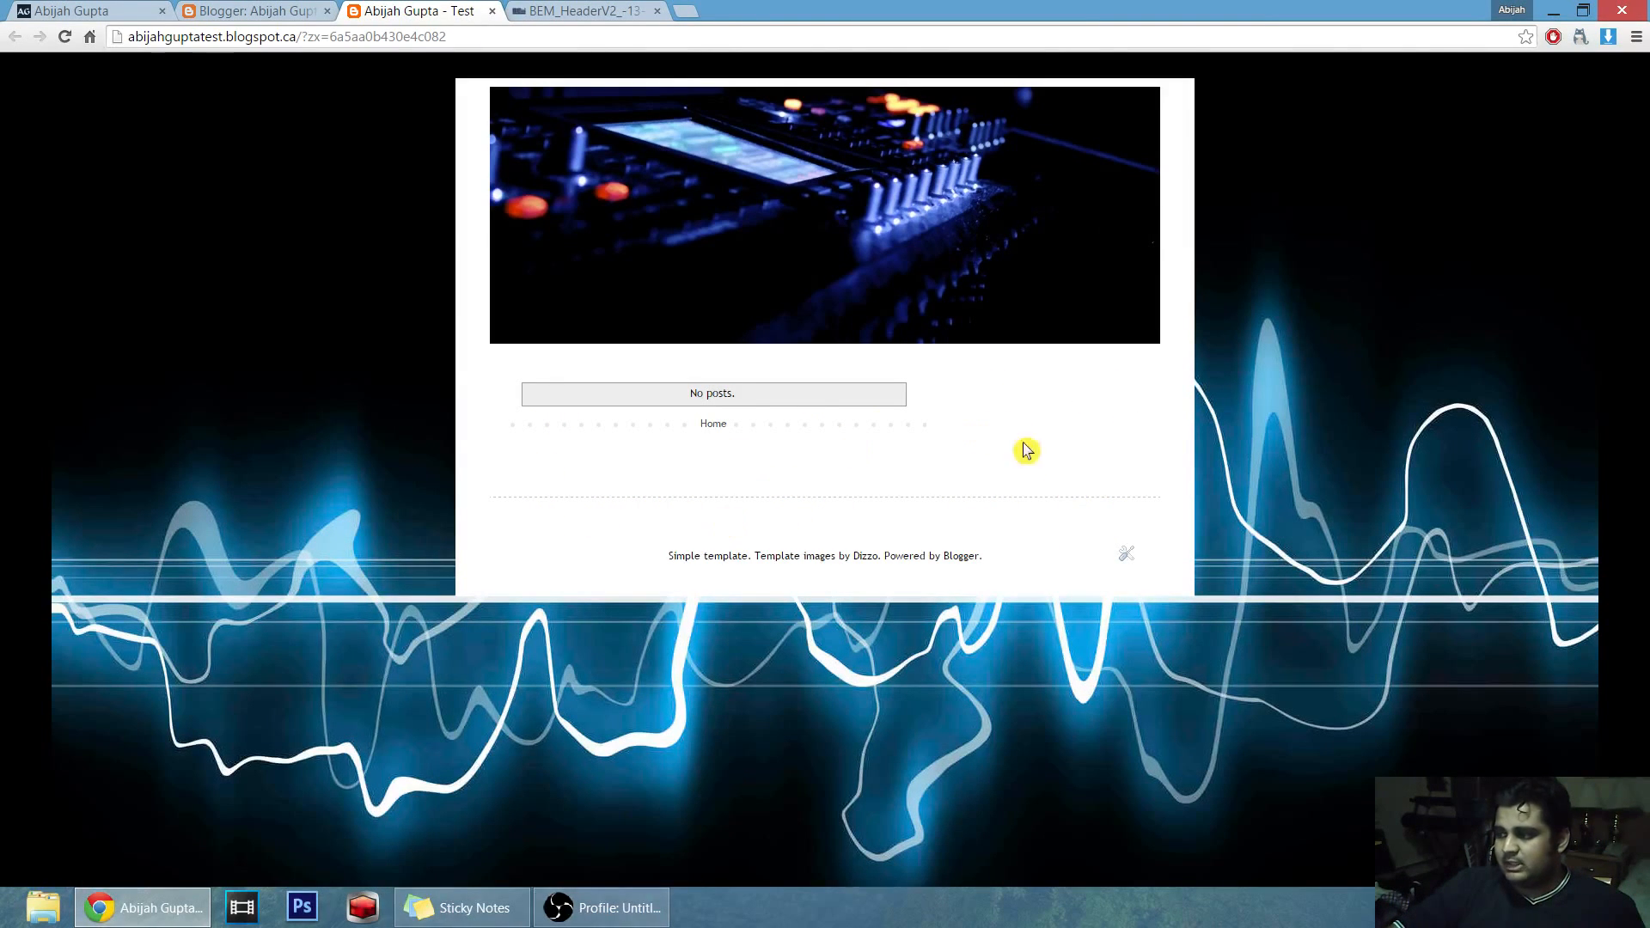
Leave the Template Designer, go to the blog's Layout page and start adding a gadget to the sidebar-right-1 section.
left_click(242, 11)
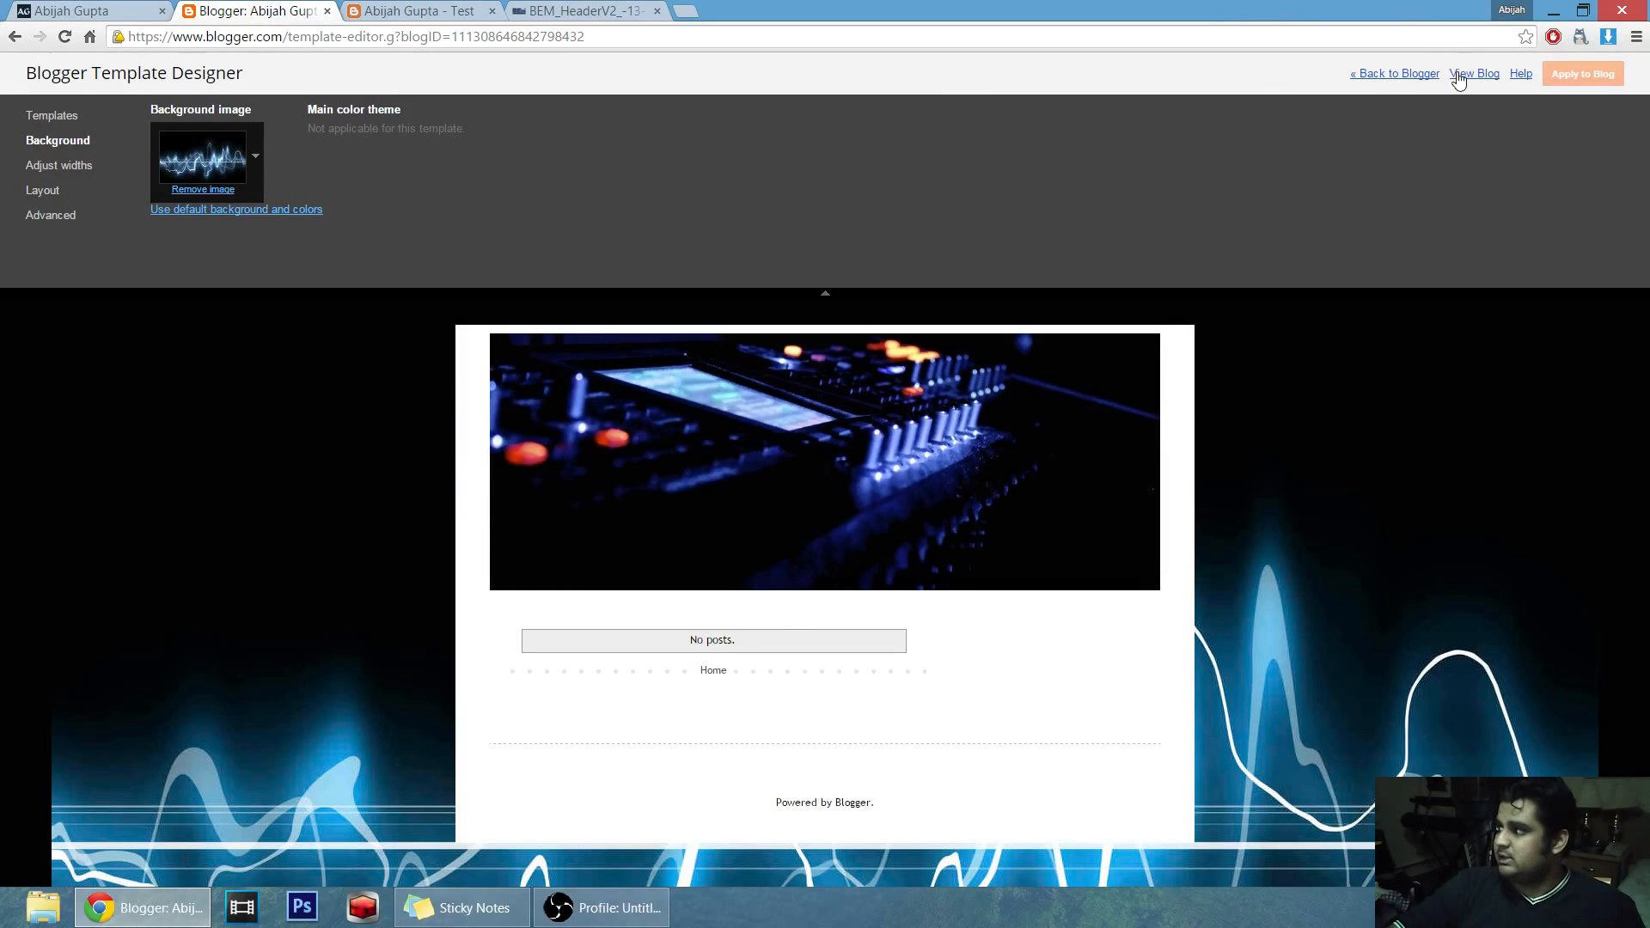
left_click(1385, 80)
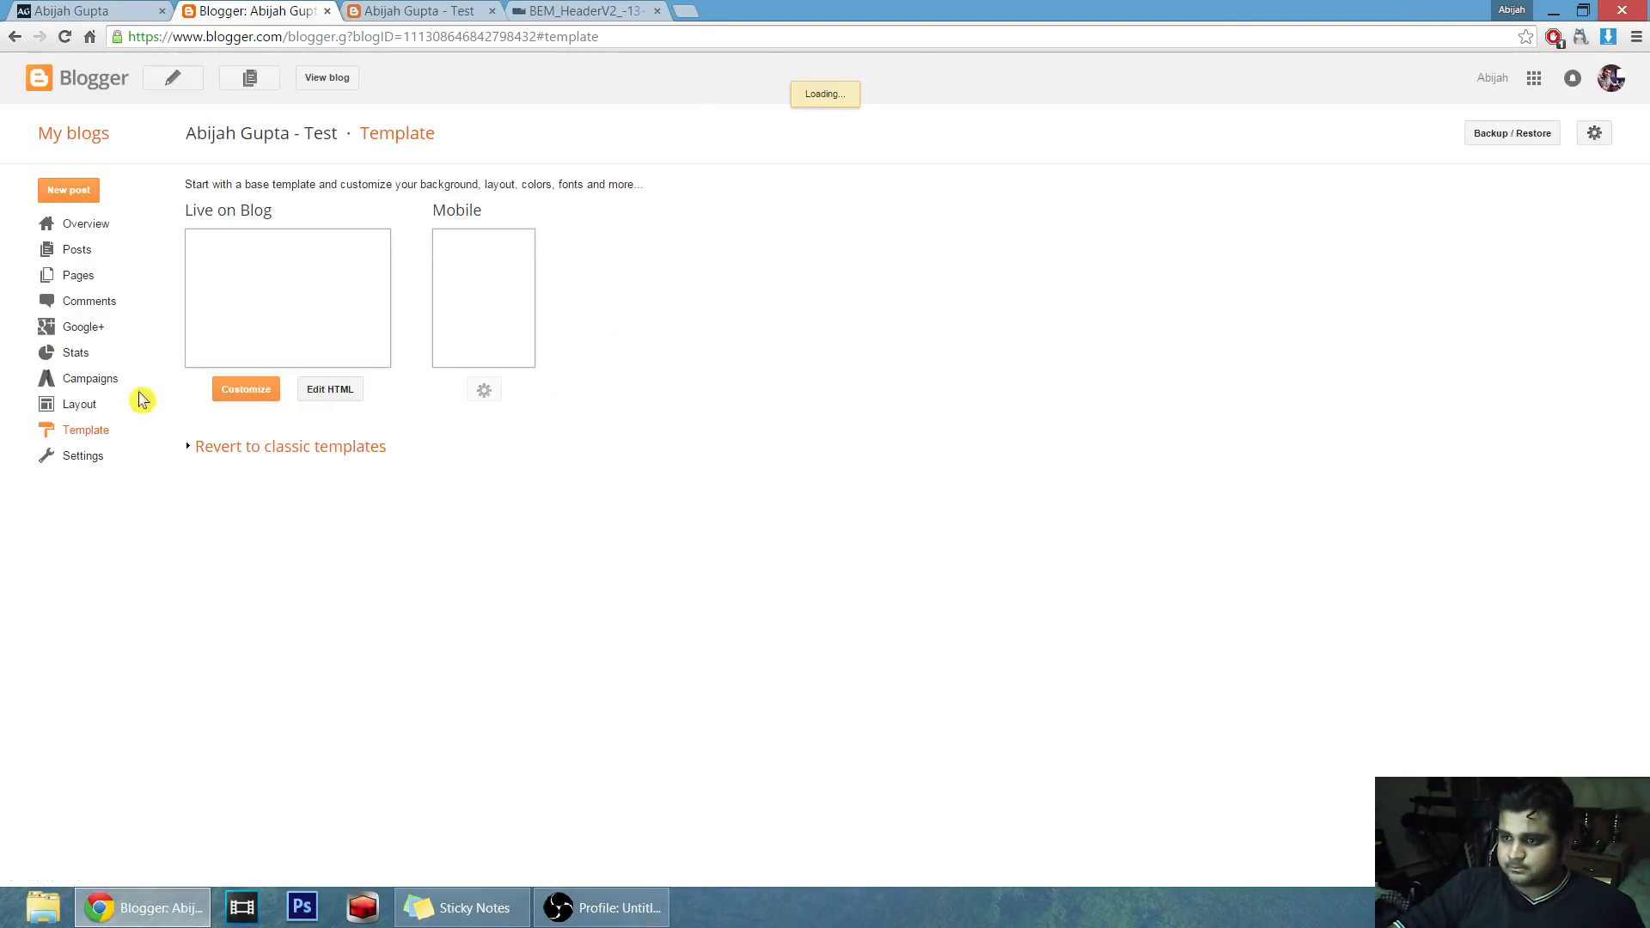
left_click(80, 406)
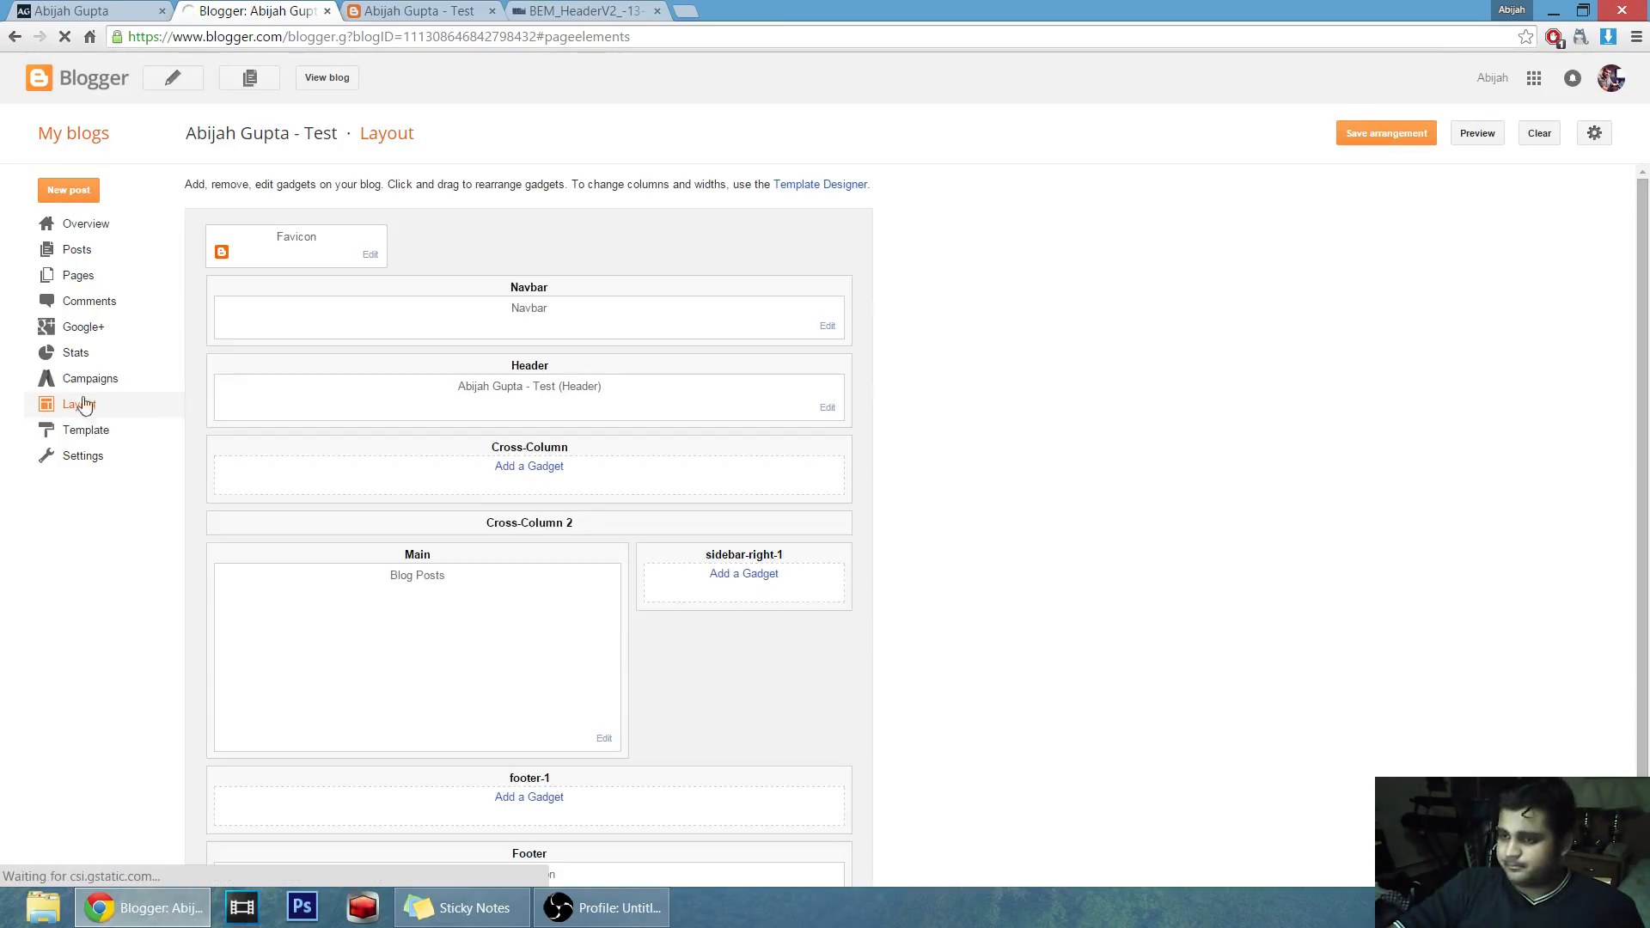
left_click(729, 577)
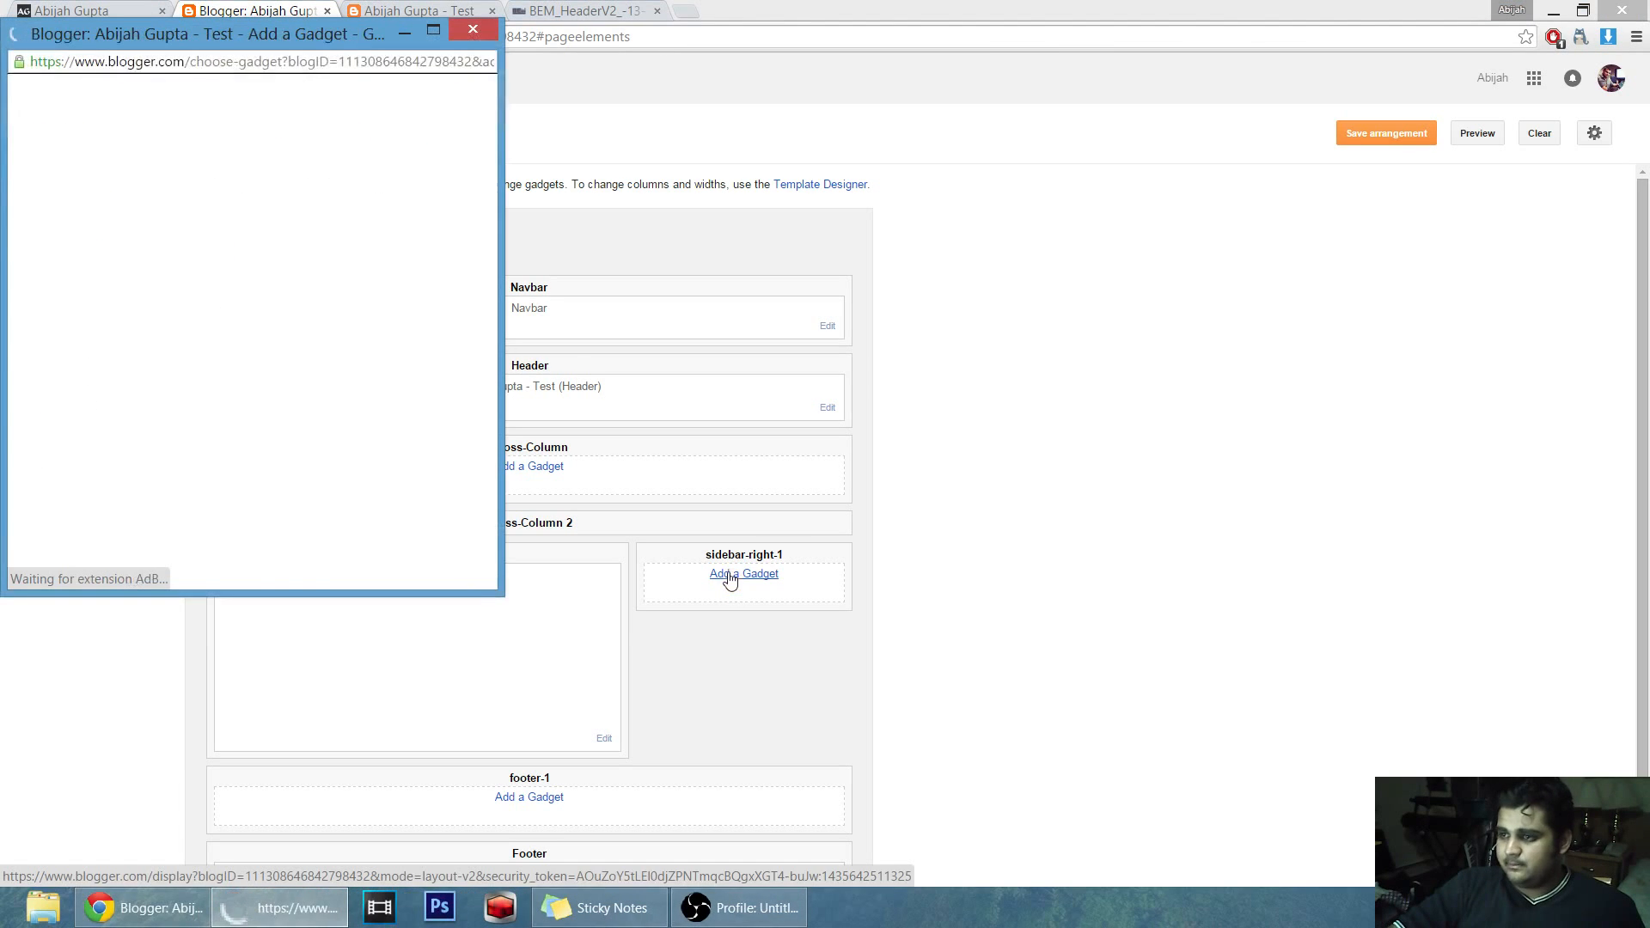
Make the Add a Gadget window taller and move it over the middle of the layout page.
left_click(380, 602)
left_click(339, 917)
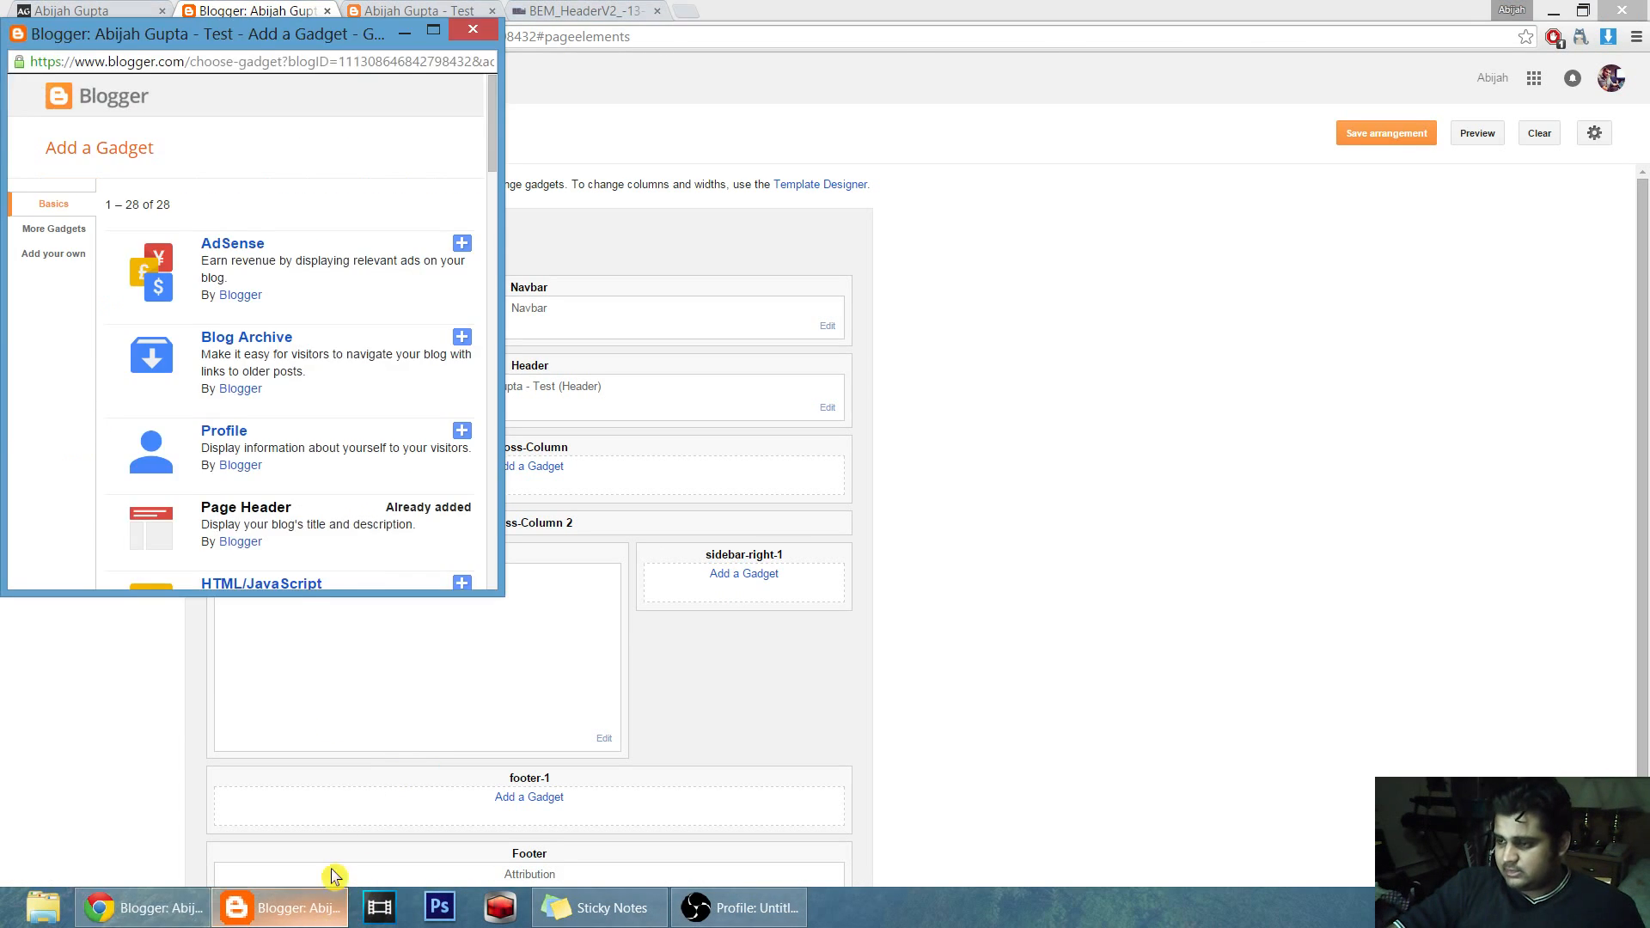
left_click_drag(361, 591, 361, 799)
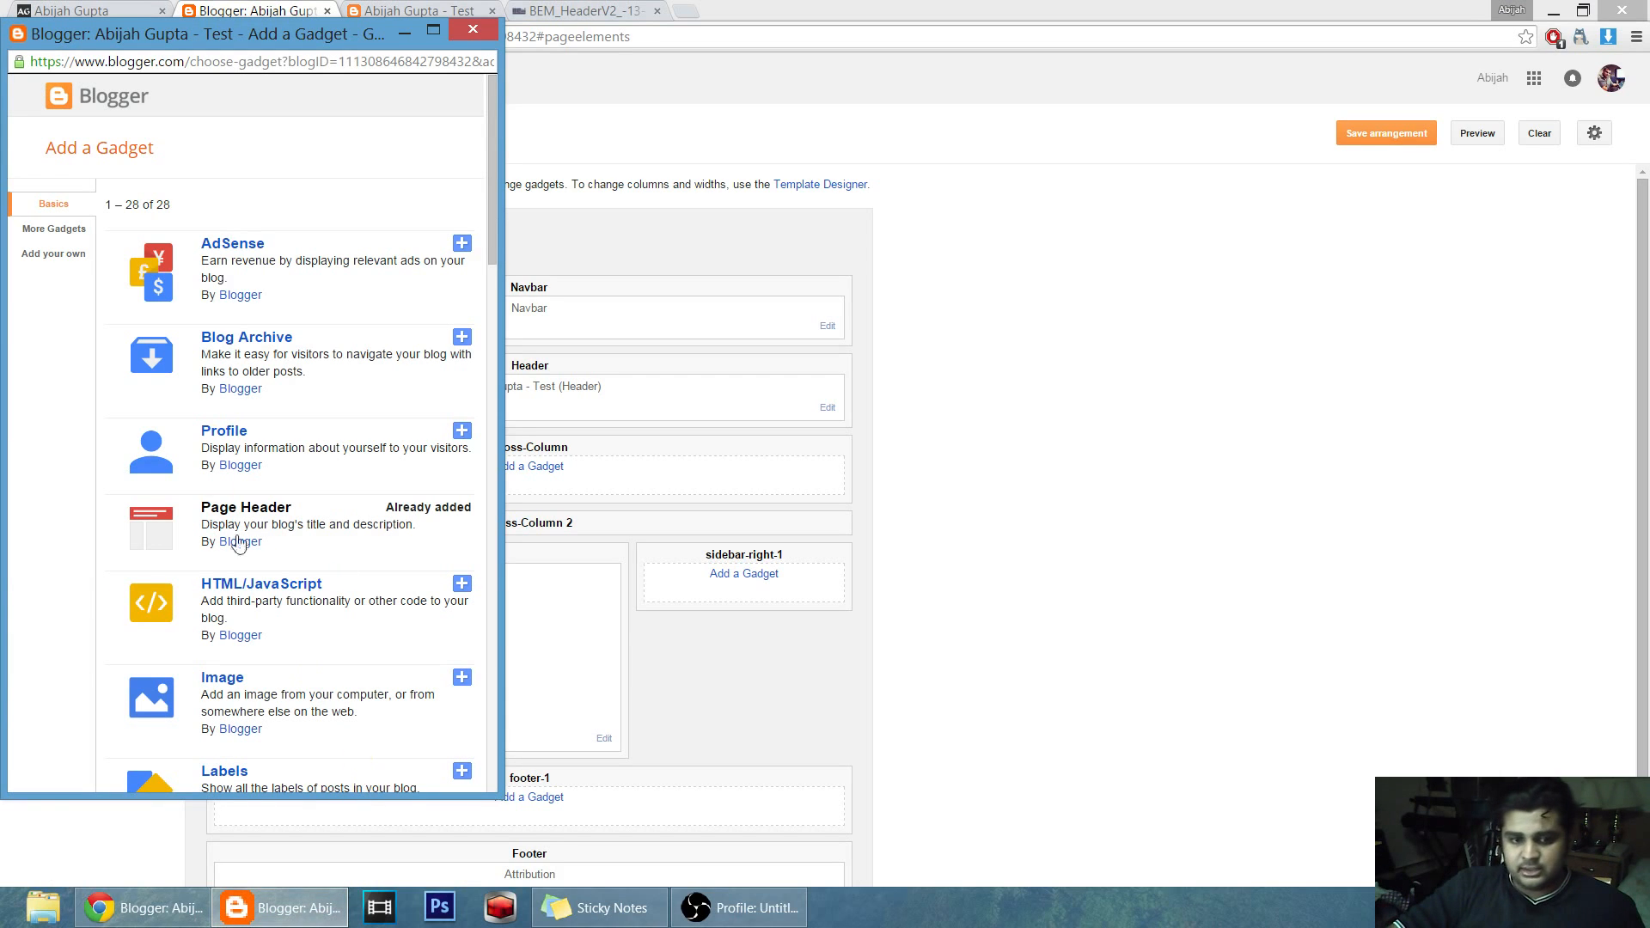
left_click_drag(249, 35, 500, 28)
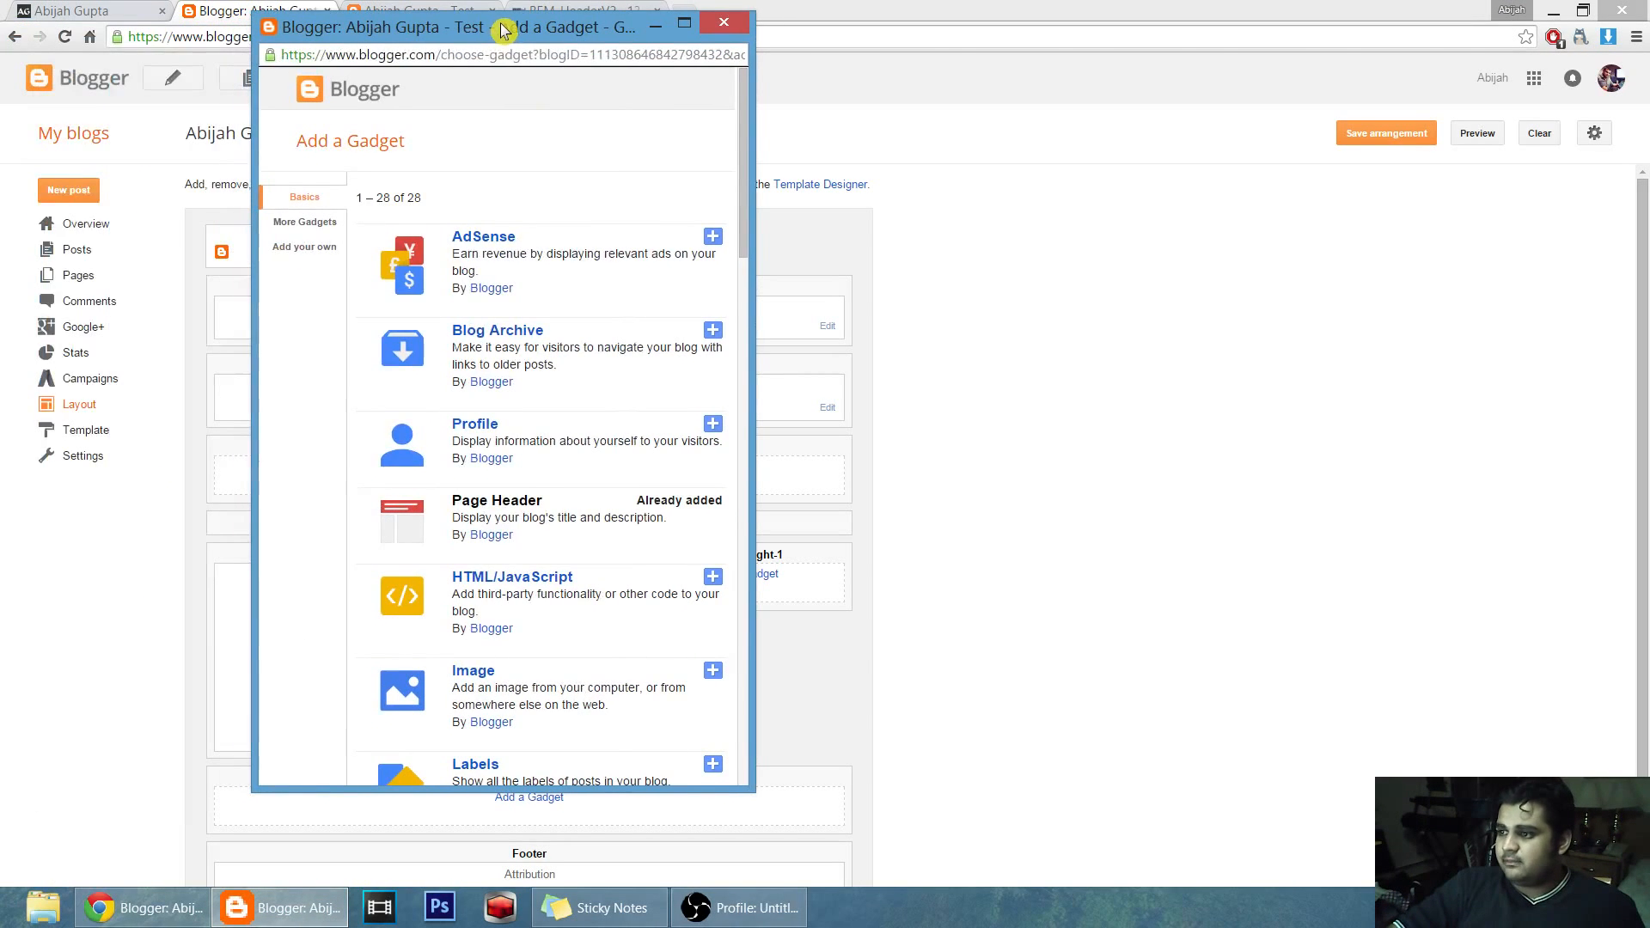
Examine the basic gadgets on offer and compare them with the sidebar gadgets on the finished music website.
mouse_move(744, 120)
left_mouse_down()
mouse_move(741, 258)
mouse_move(742, 134)
left_mouse_up()
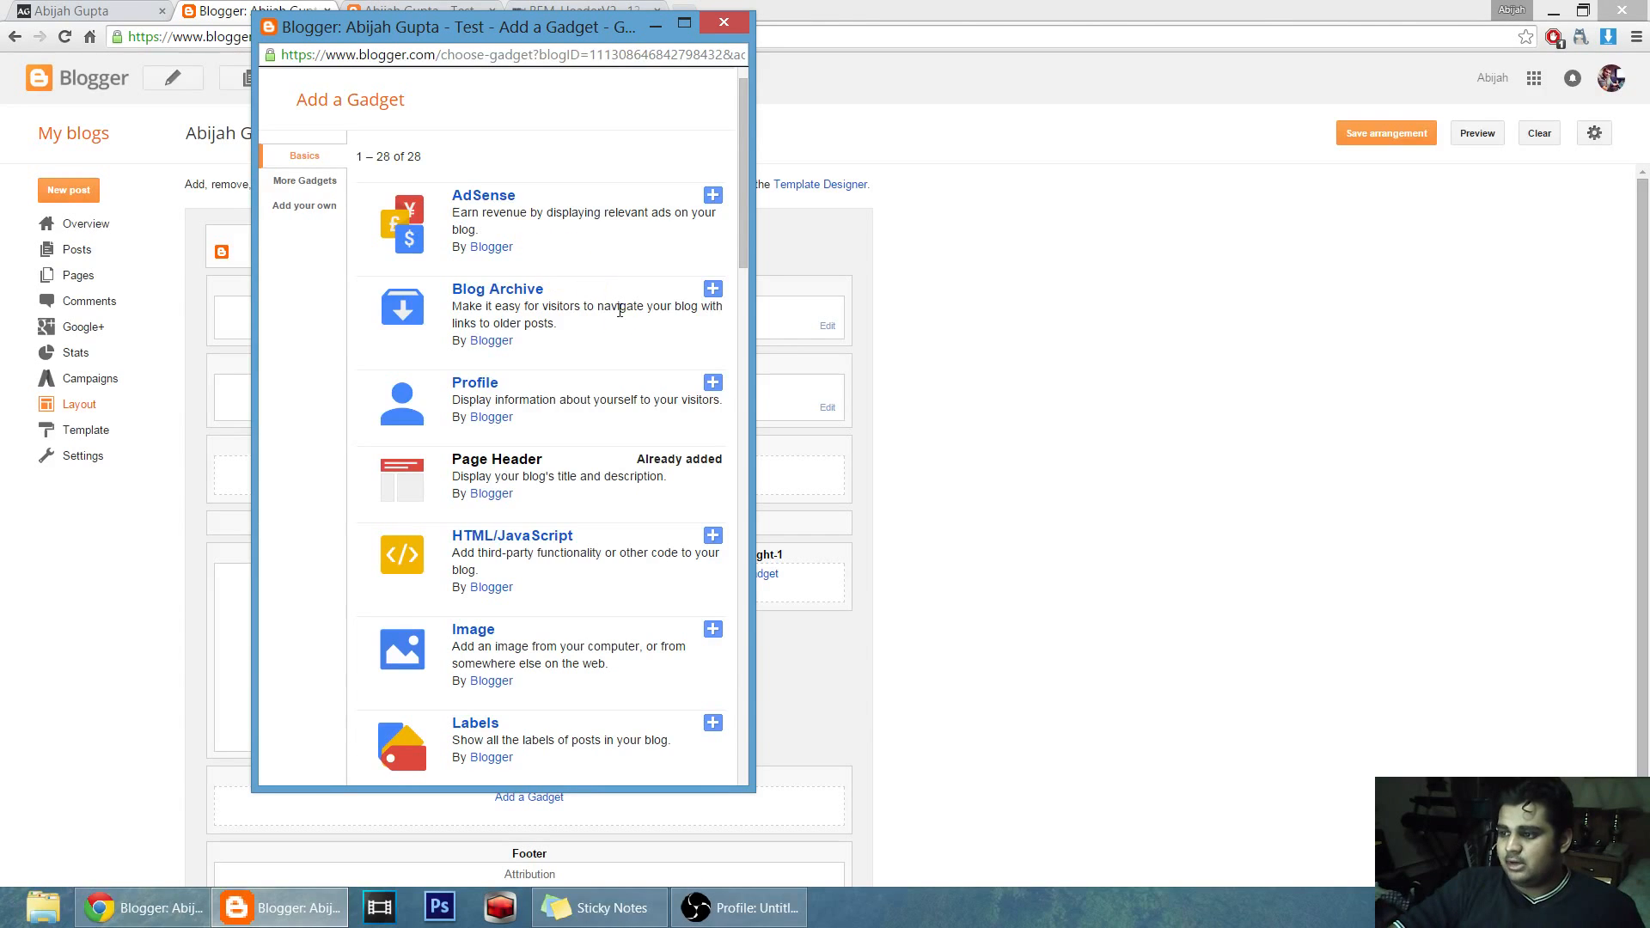
scroll(600, 322, "down", 2)
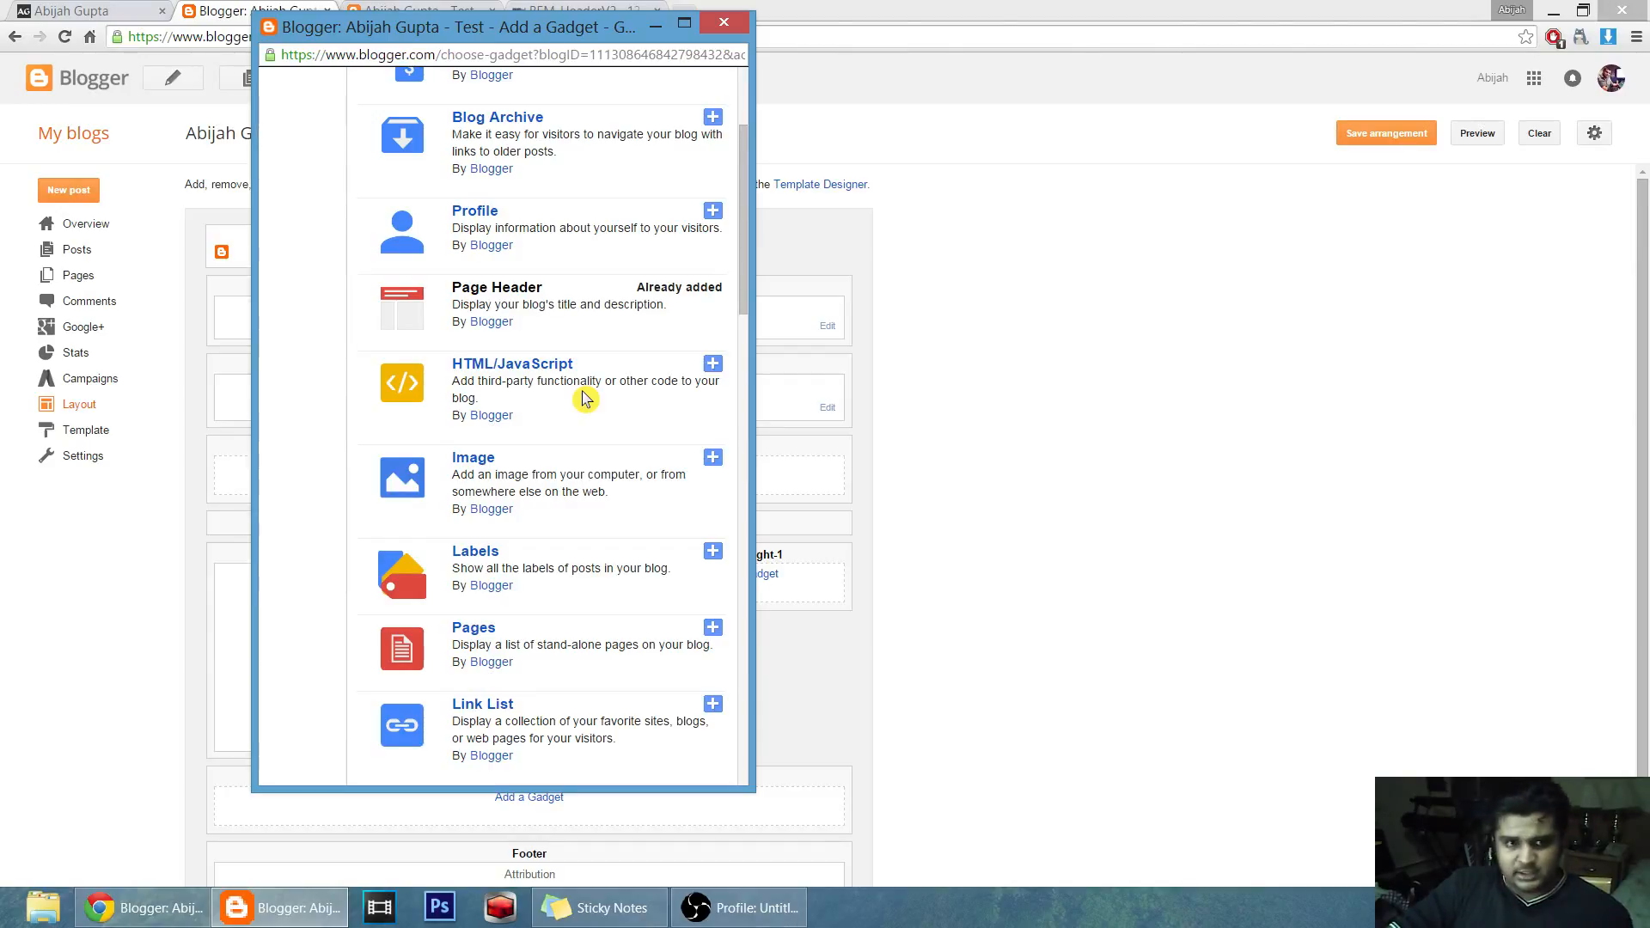
left_click(112, 12)
scroll(1243, 528, "down", 2)
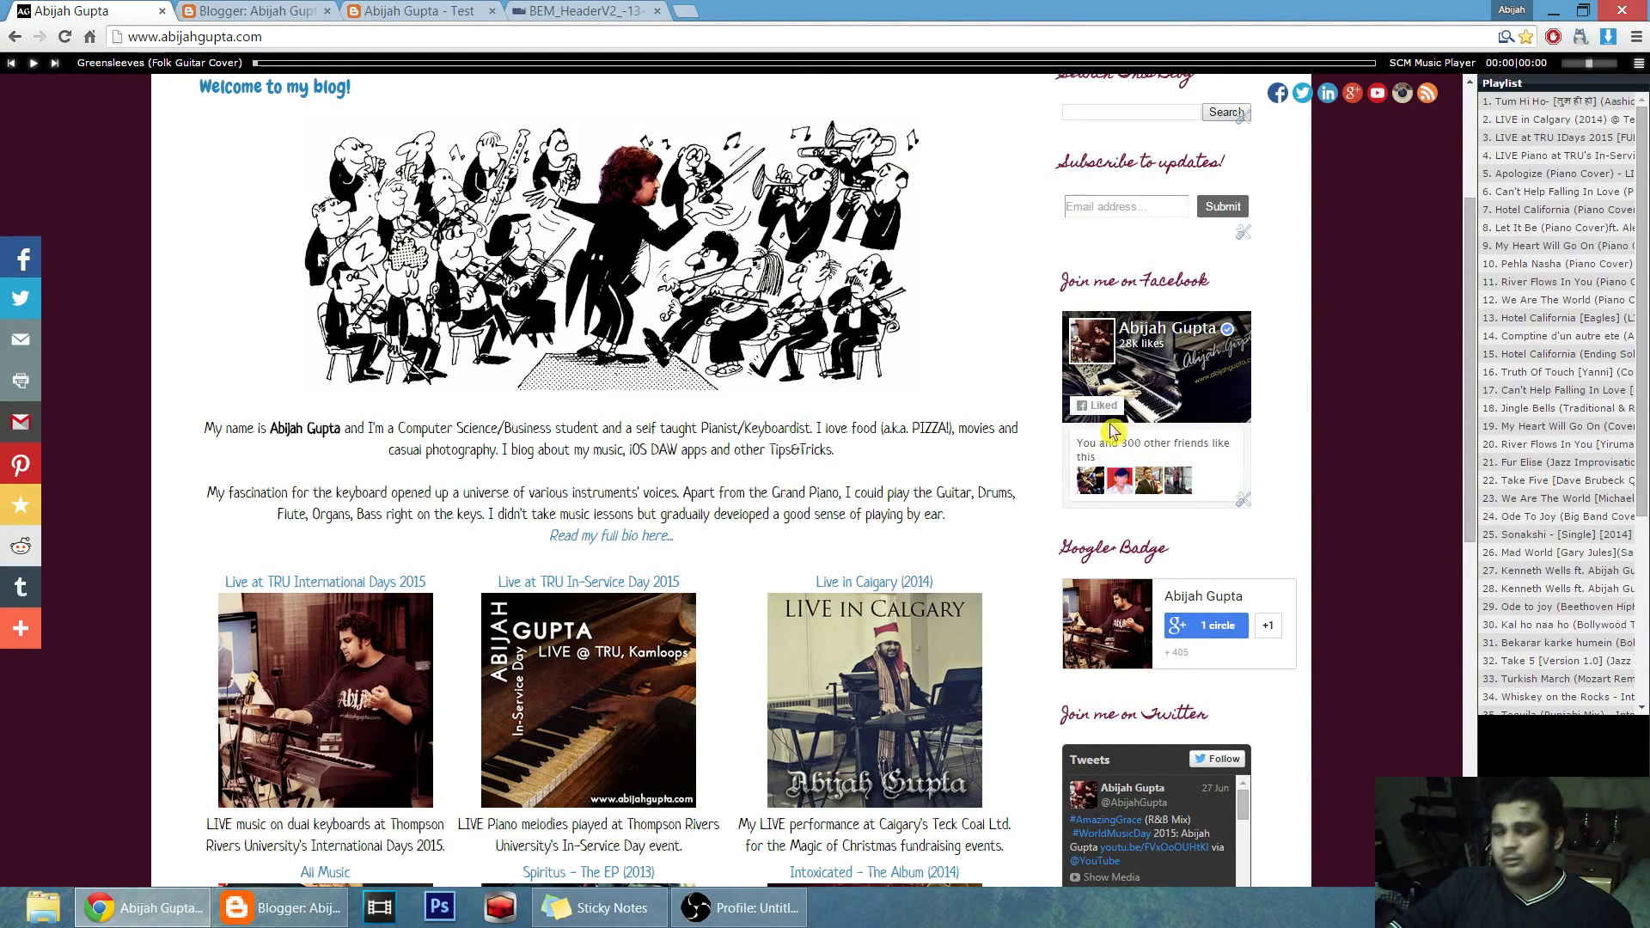
left_click(299, 902)
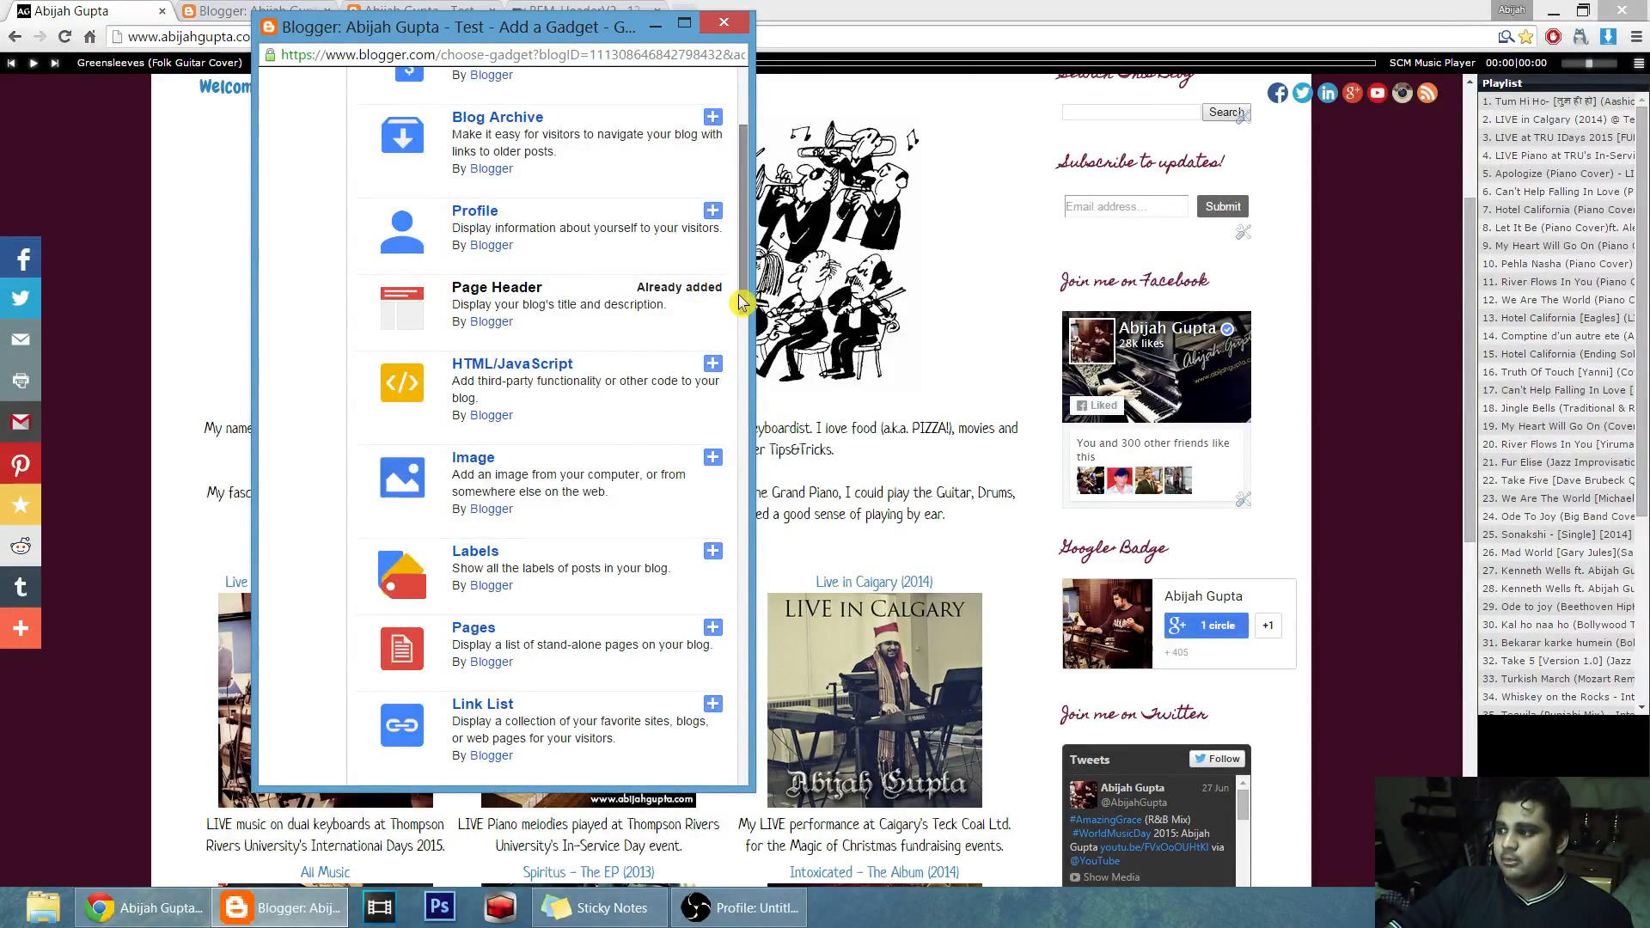
Find the Follow by Email gadget, open its configuration and view it in front of the live test blog.
left_click_drag(740, 308, 729, 538)
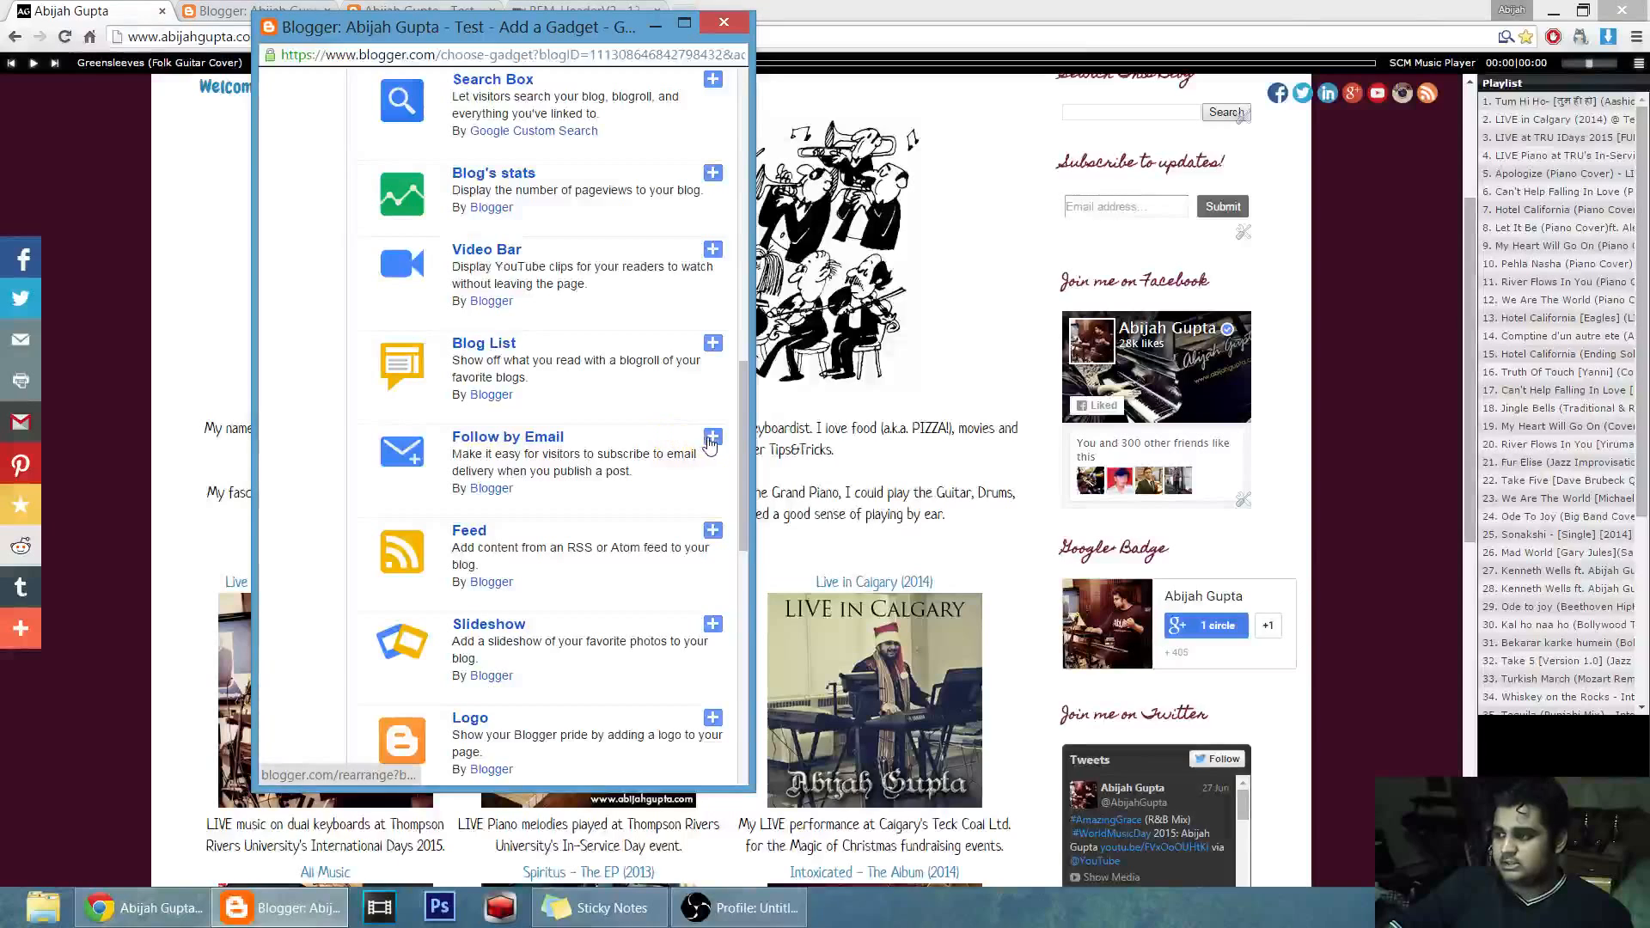
left_click(712, 438)
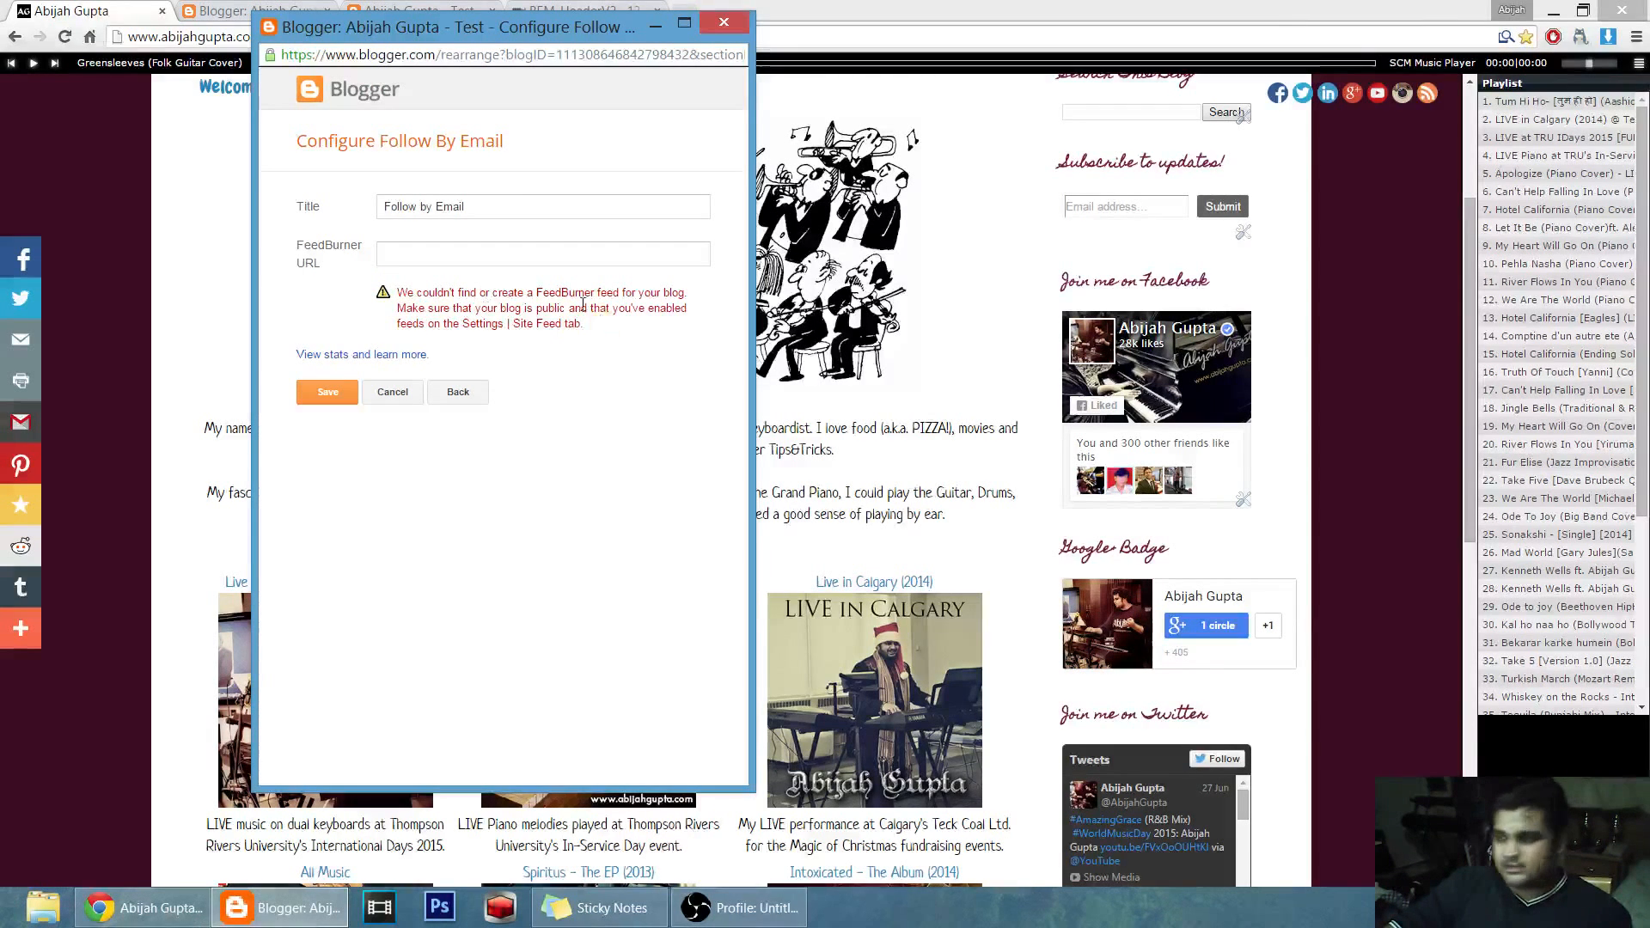
left_click_drag(491, 32, 511, 100)
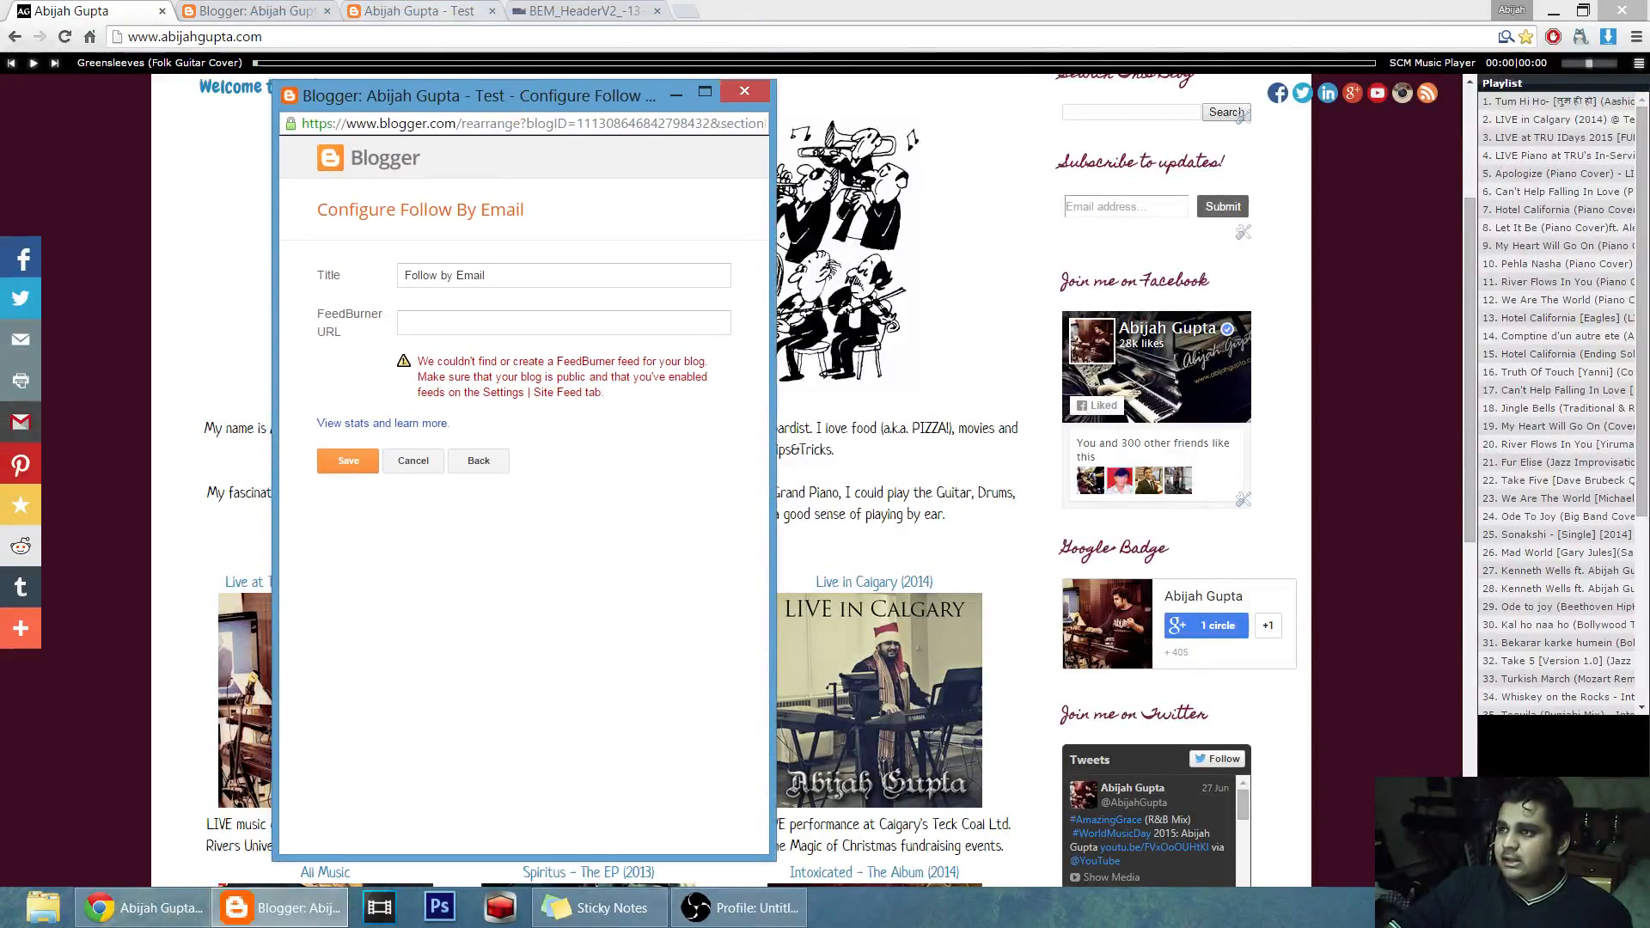
left_click(404, 10)
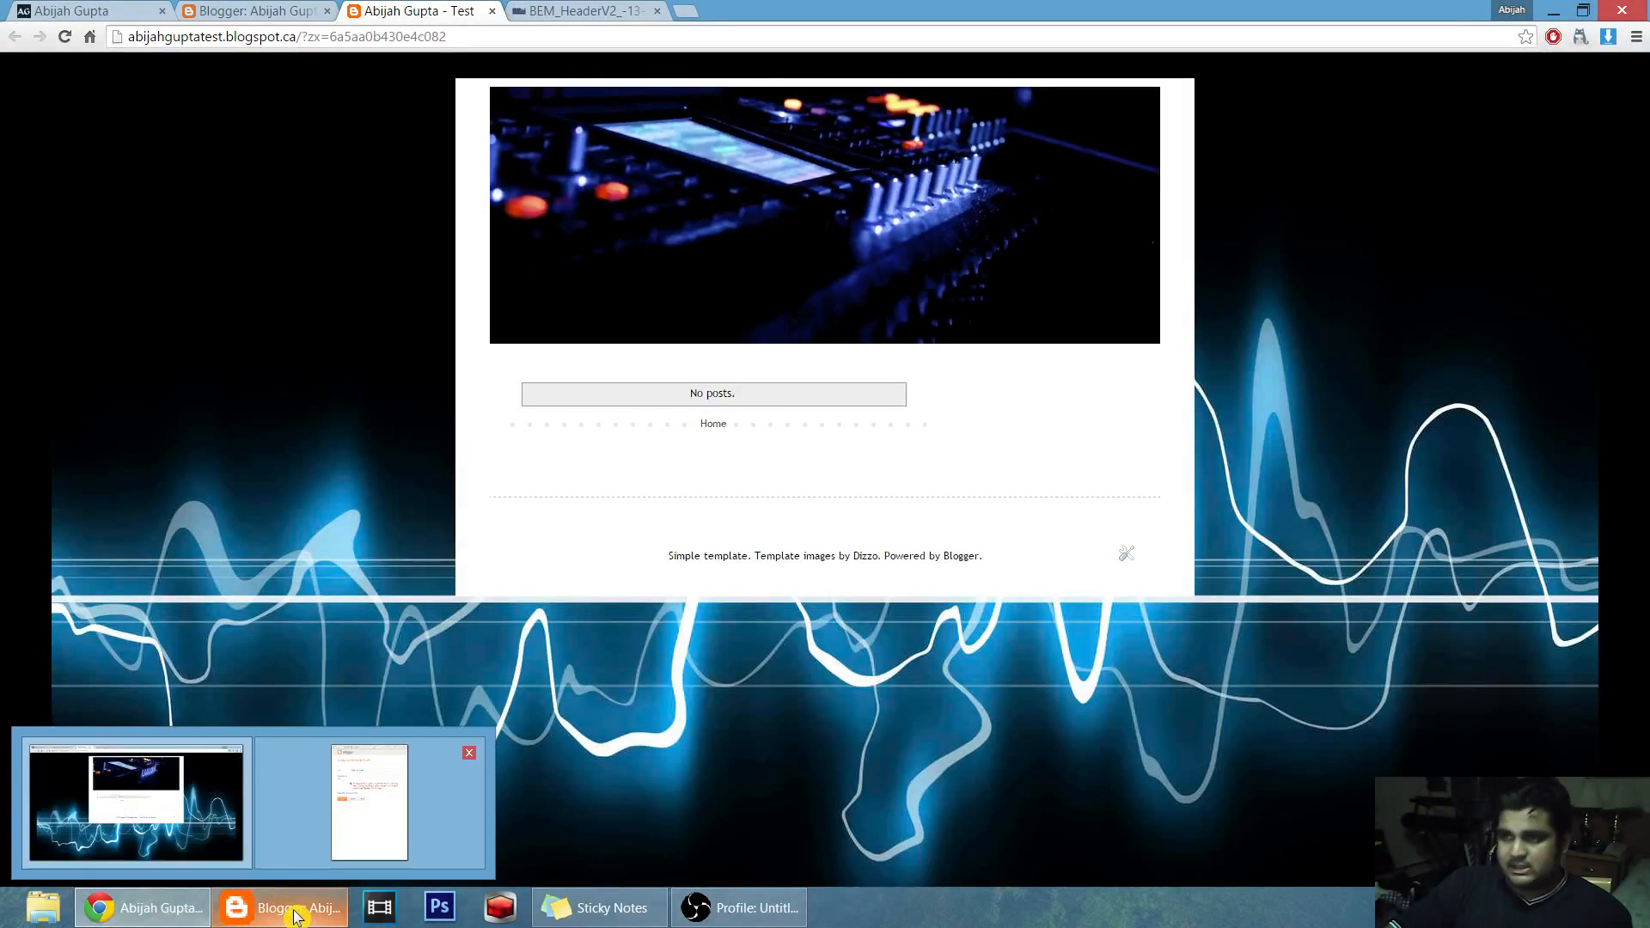
left_click(294, 916)
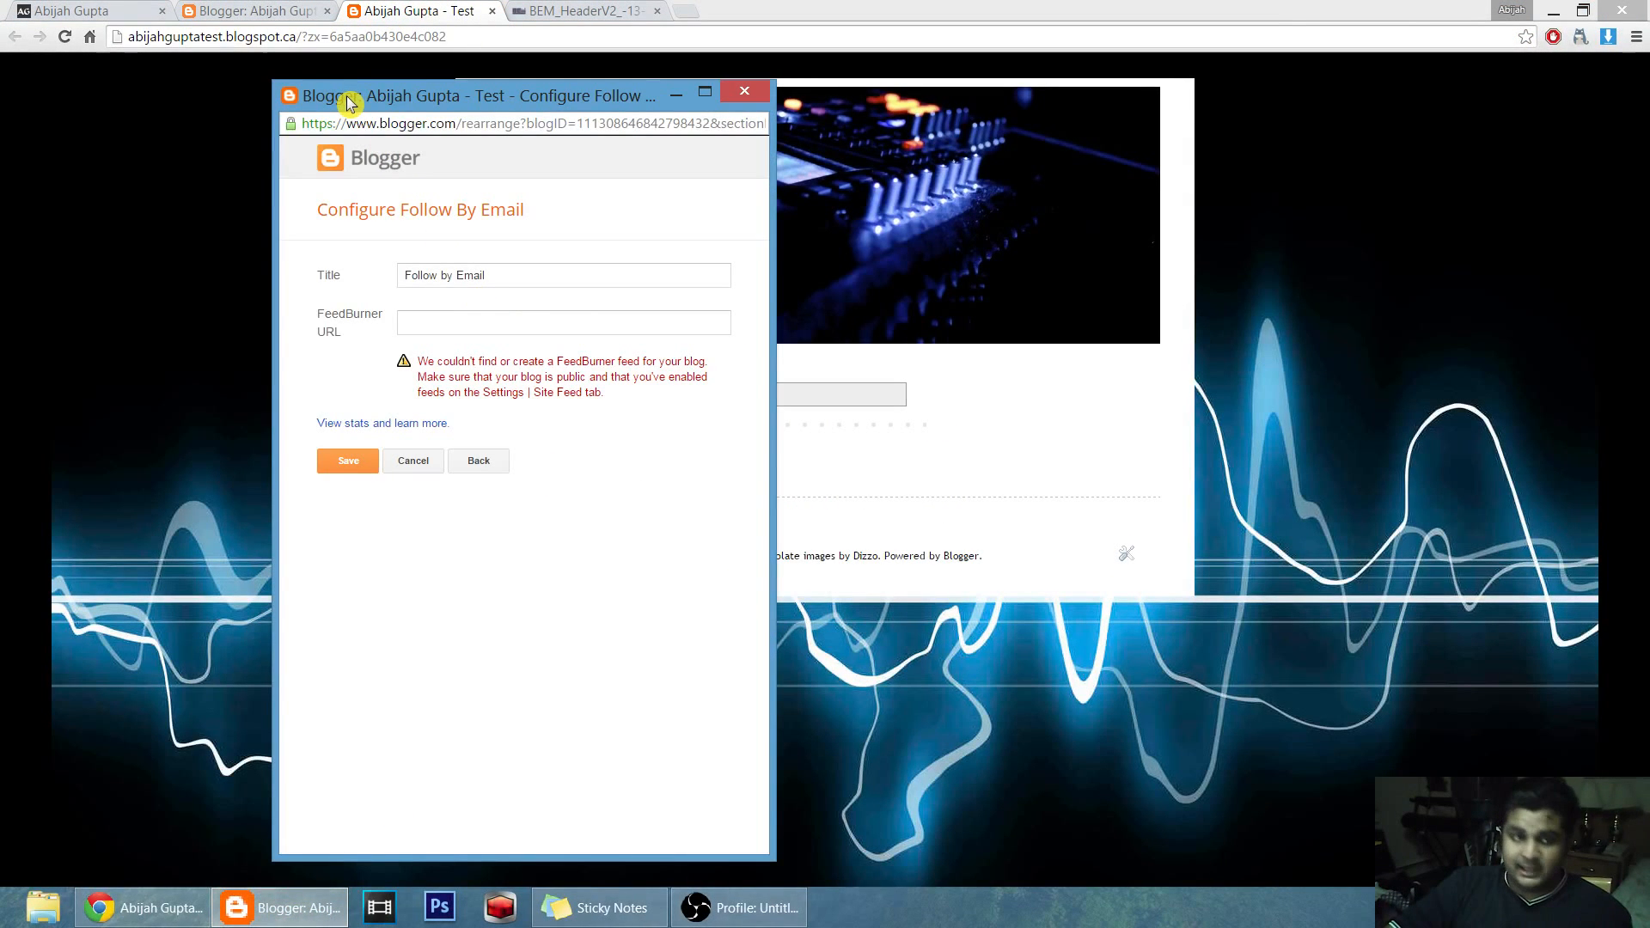
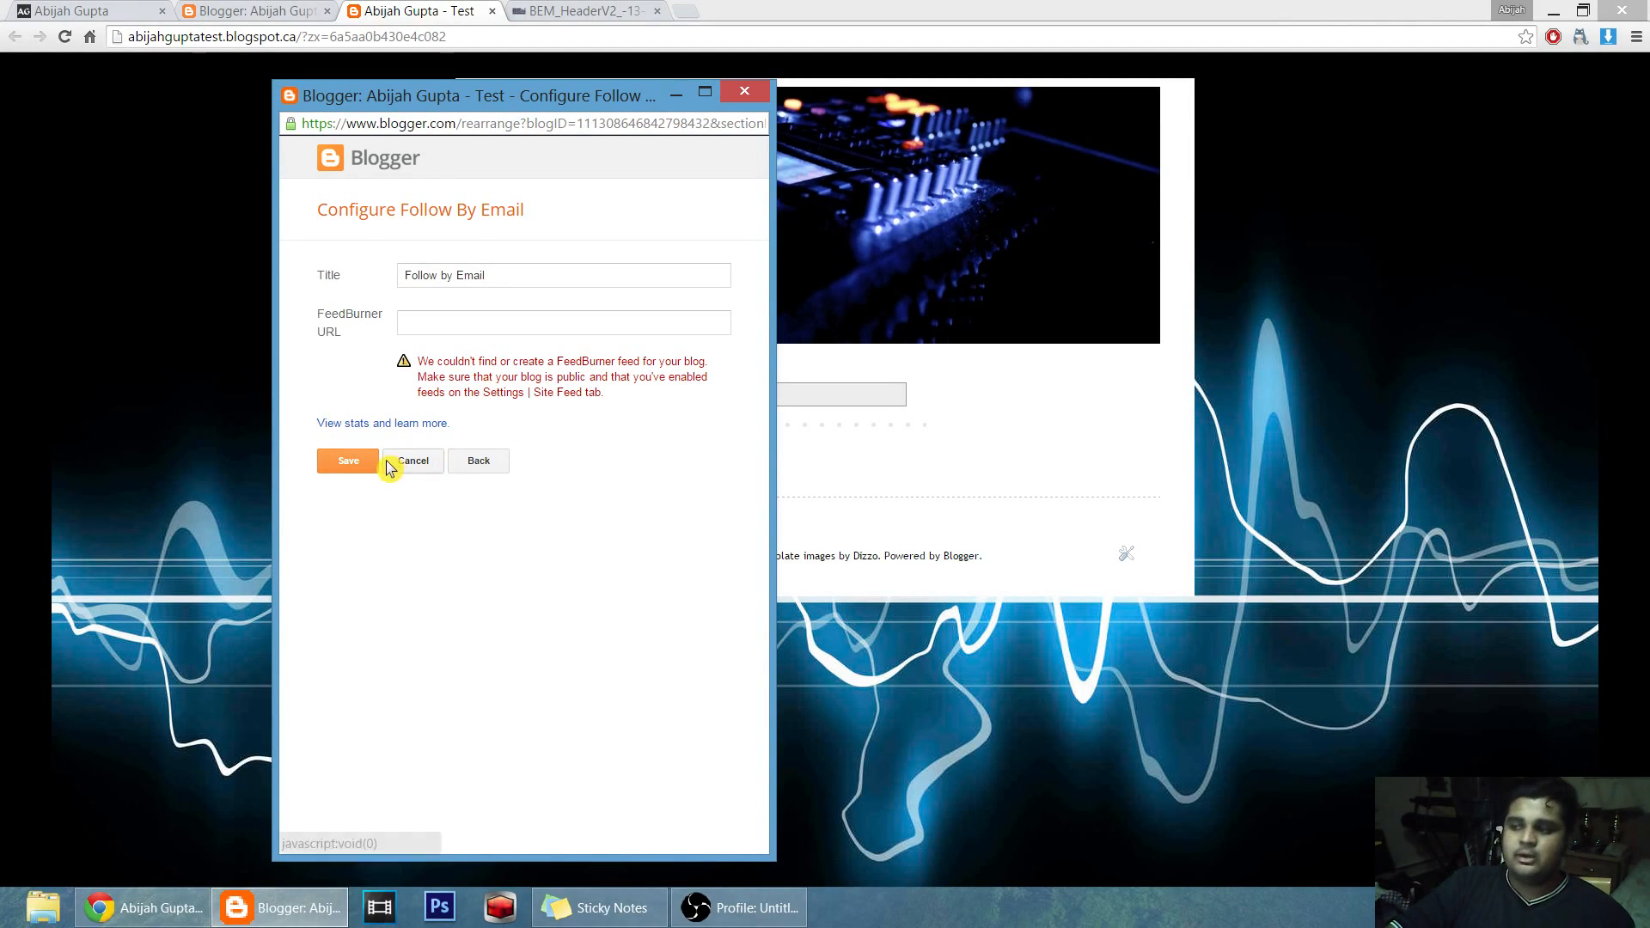
Return to the gadget list and reopen the Follow by Email configuration to show how it is added and saved.
left_click(472, 470)
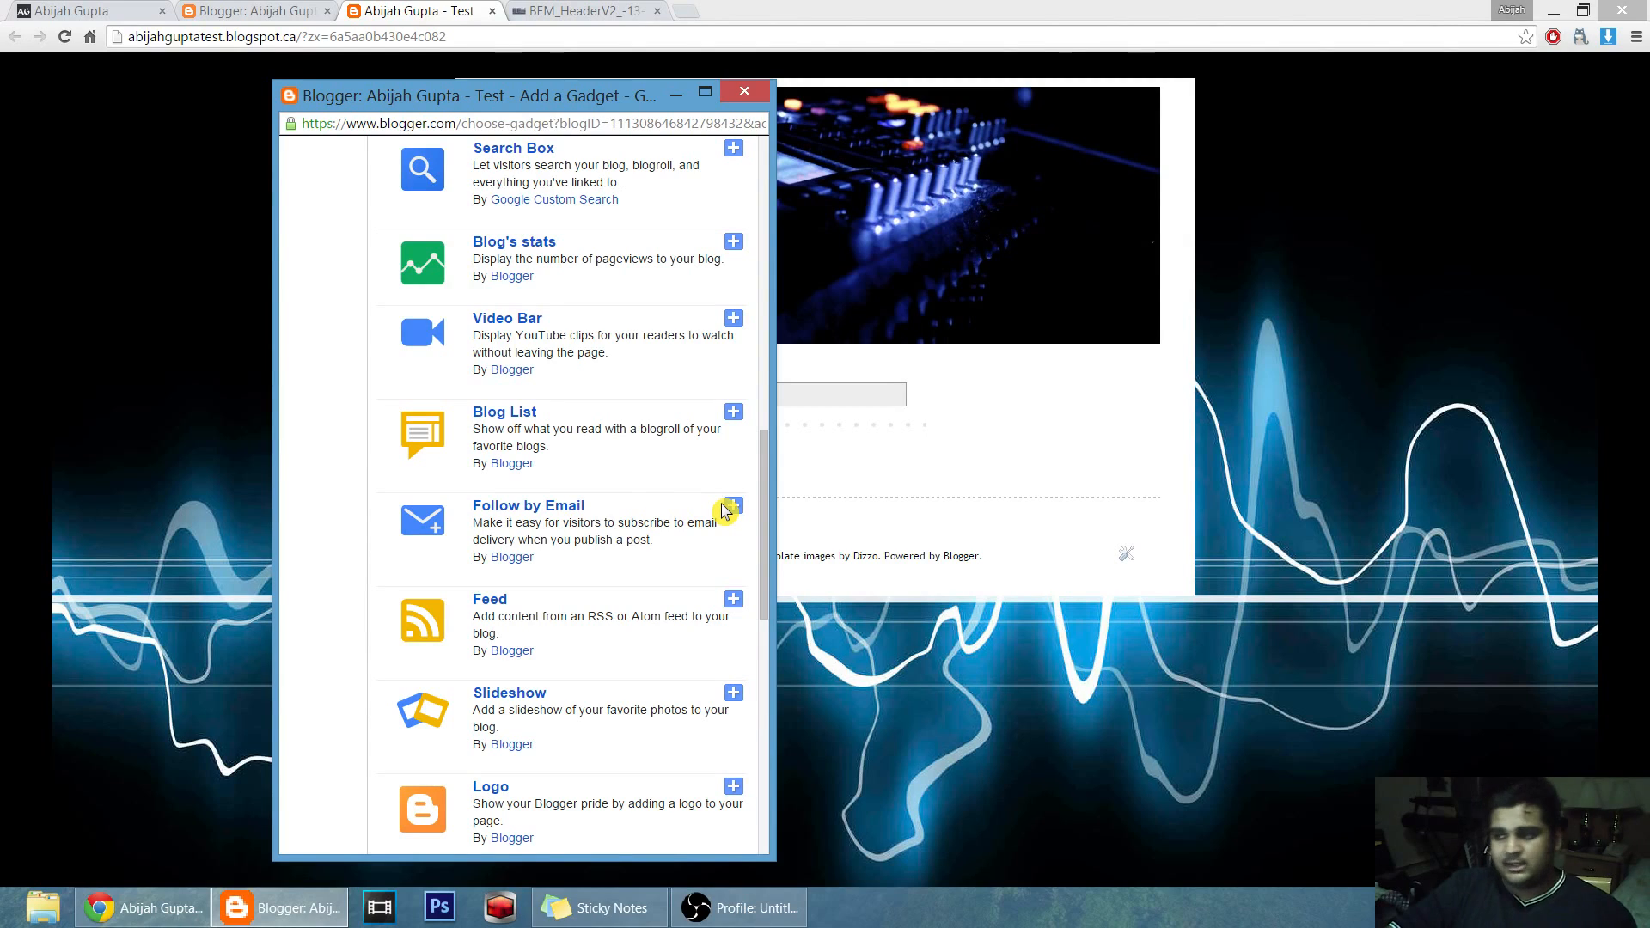
left_click(732, 506)
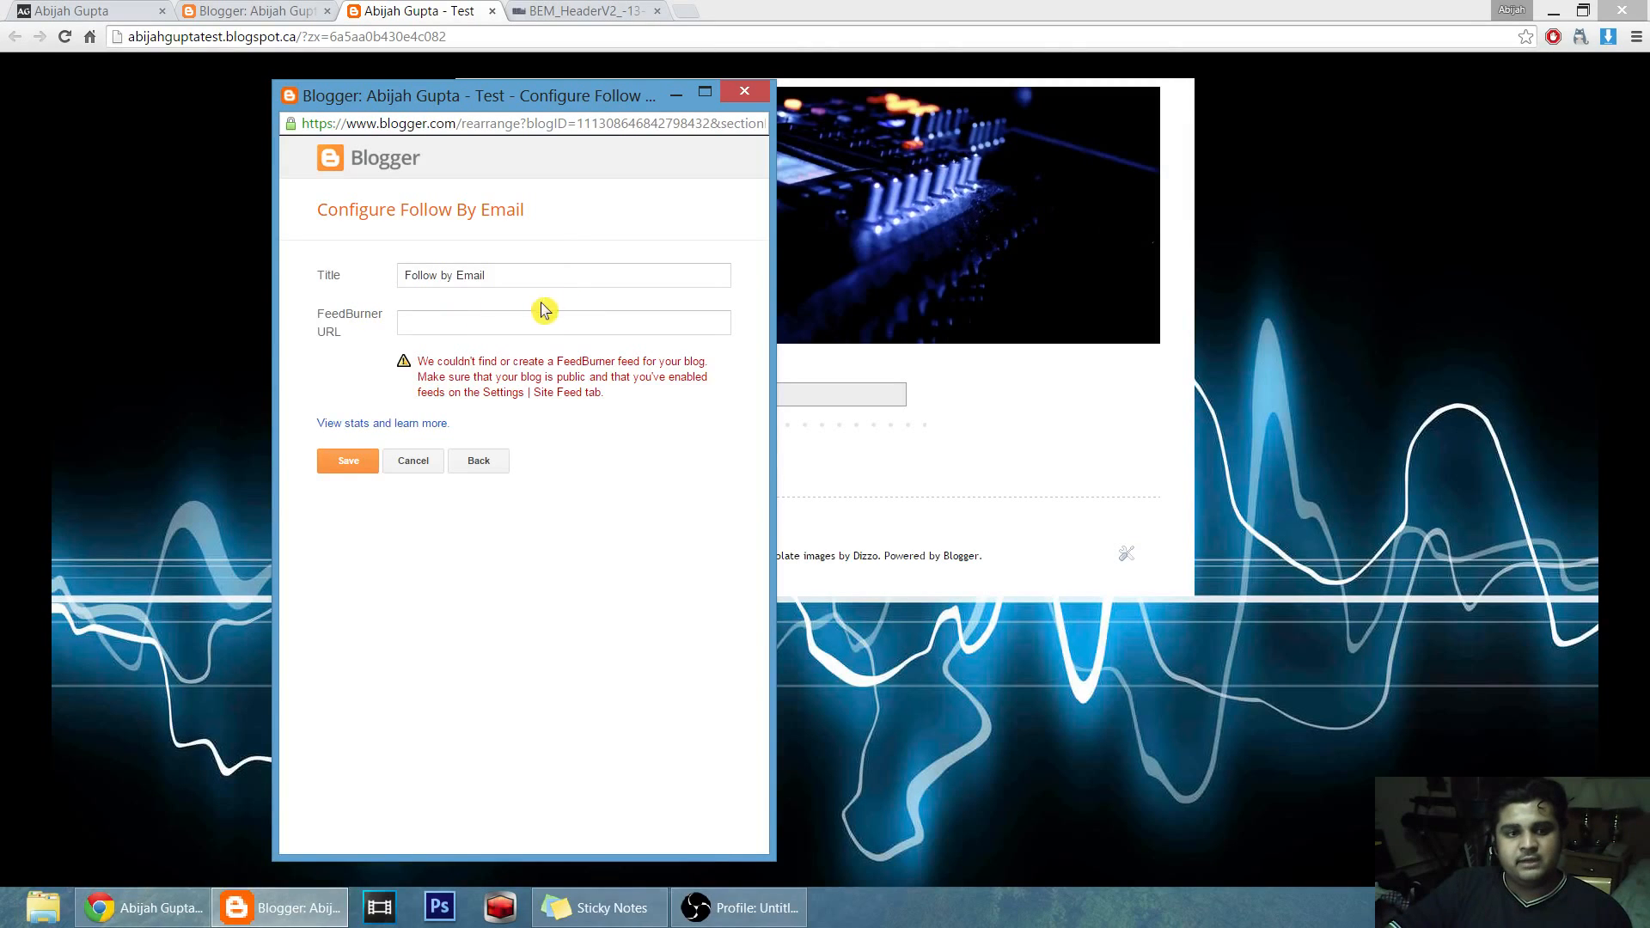
left_click(349, 465)
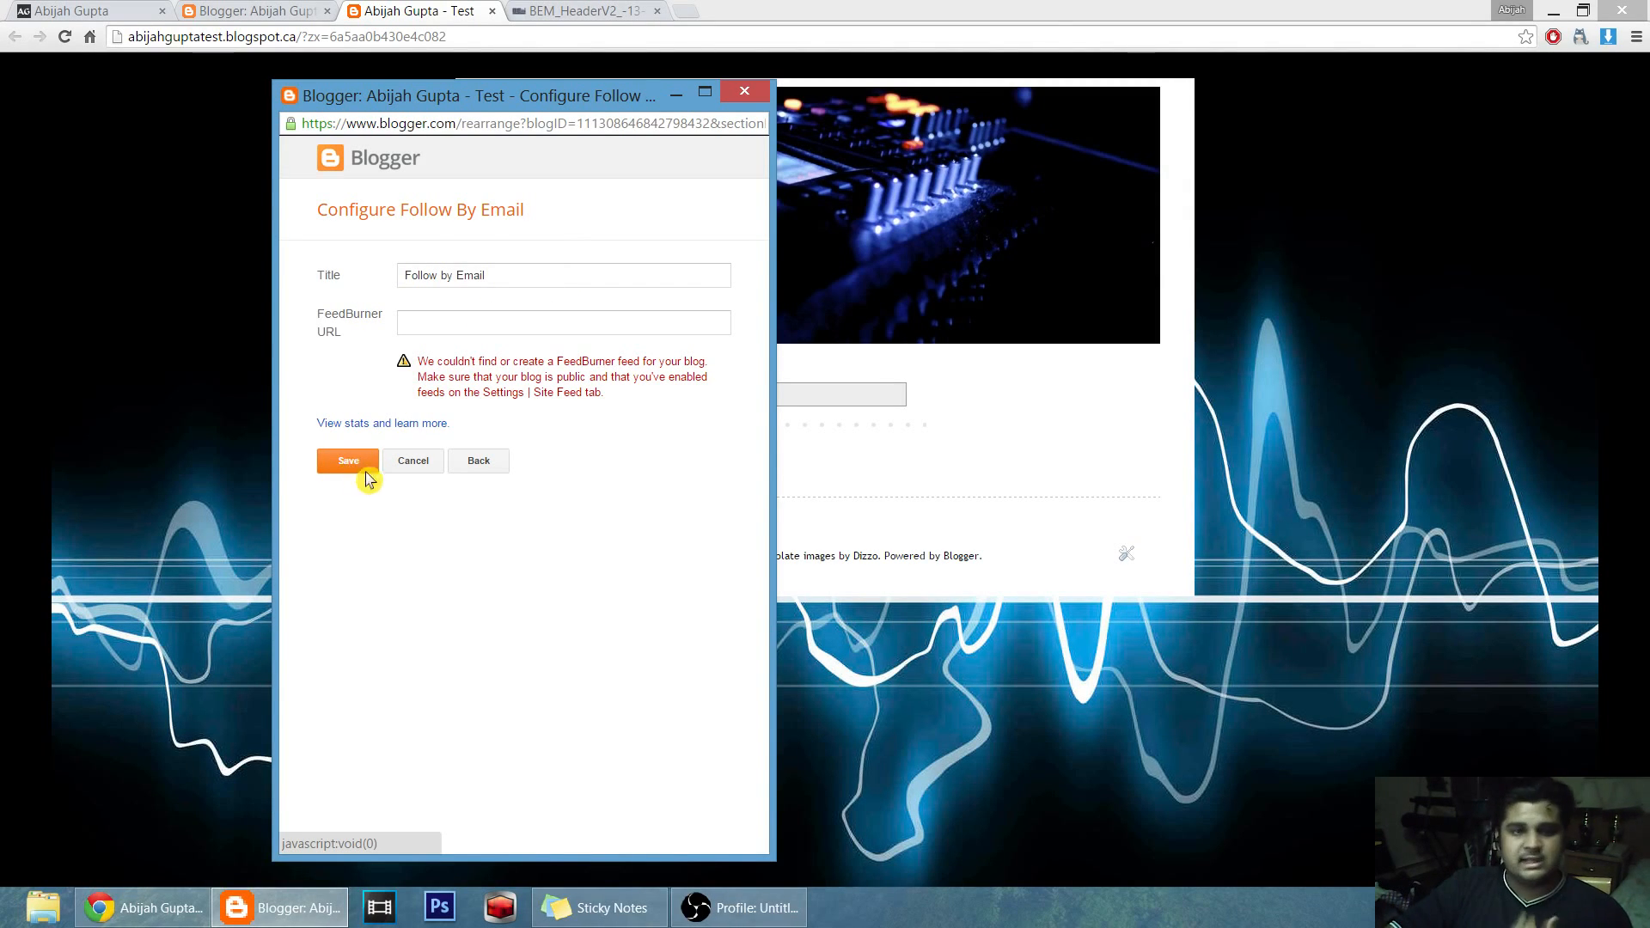
Leave the Follow by Email configuration, find the Google+ Badge in the gadget list and open its configuration.
left_click(478, 464)
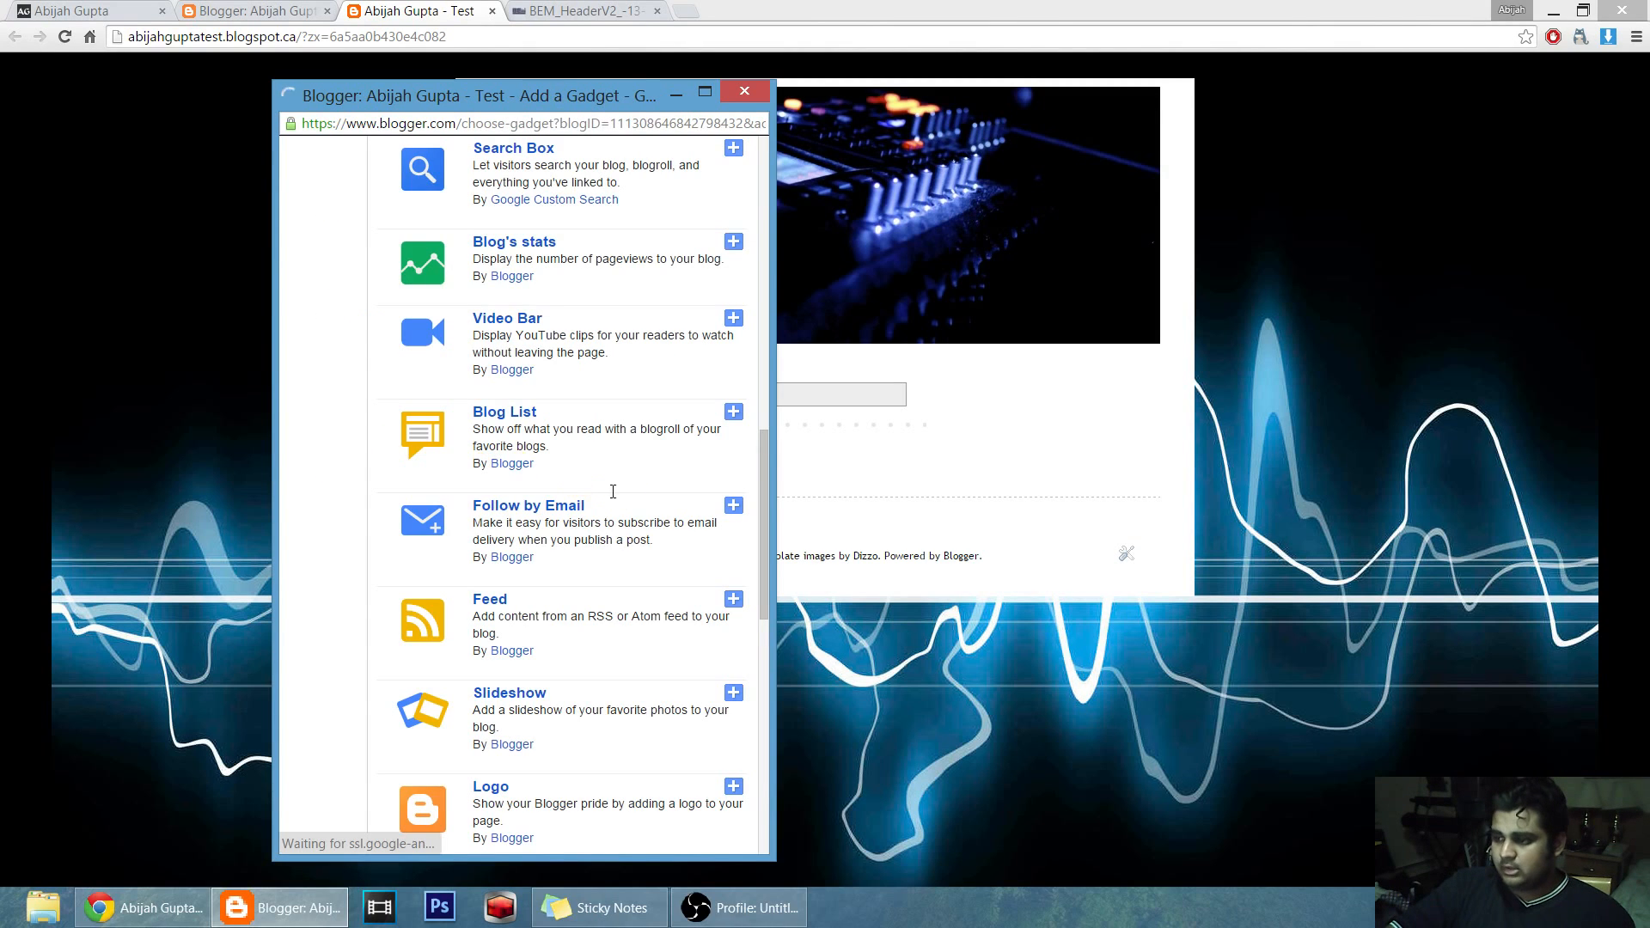
scroll(688, 467, "down", 2)
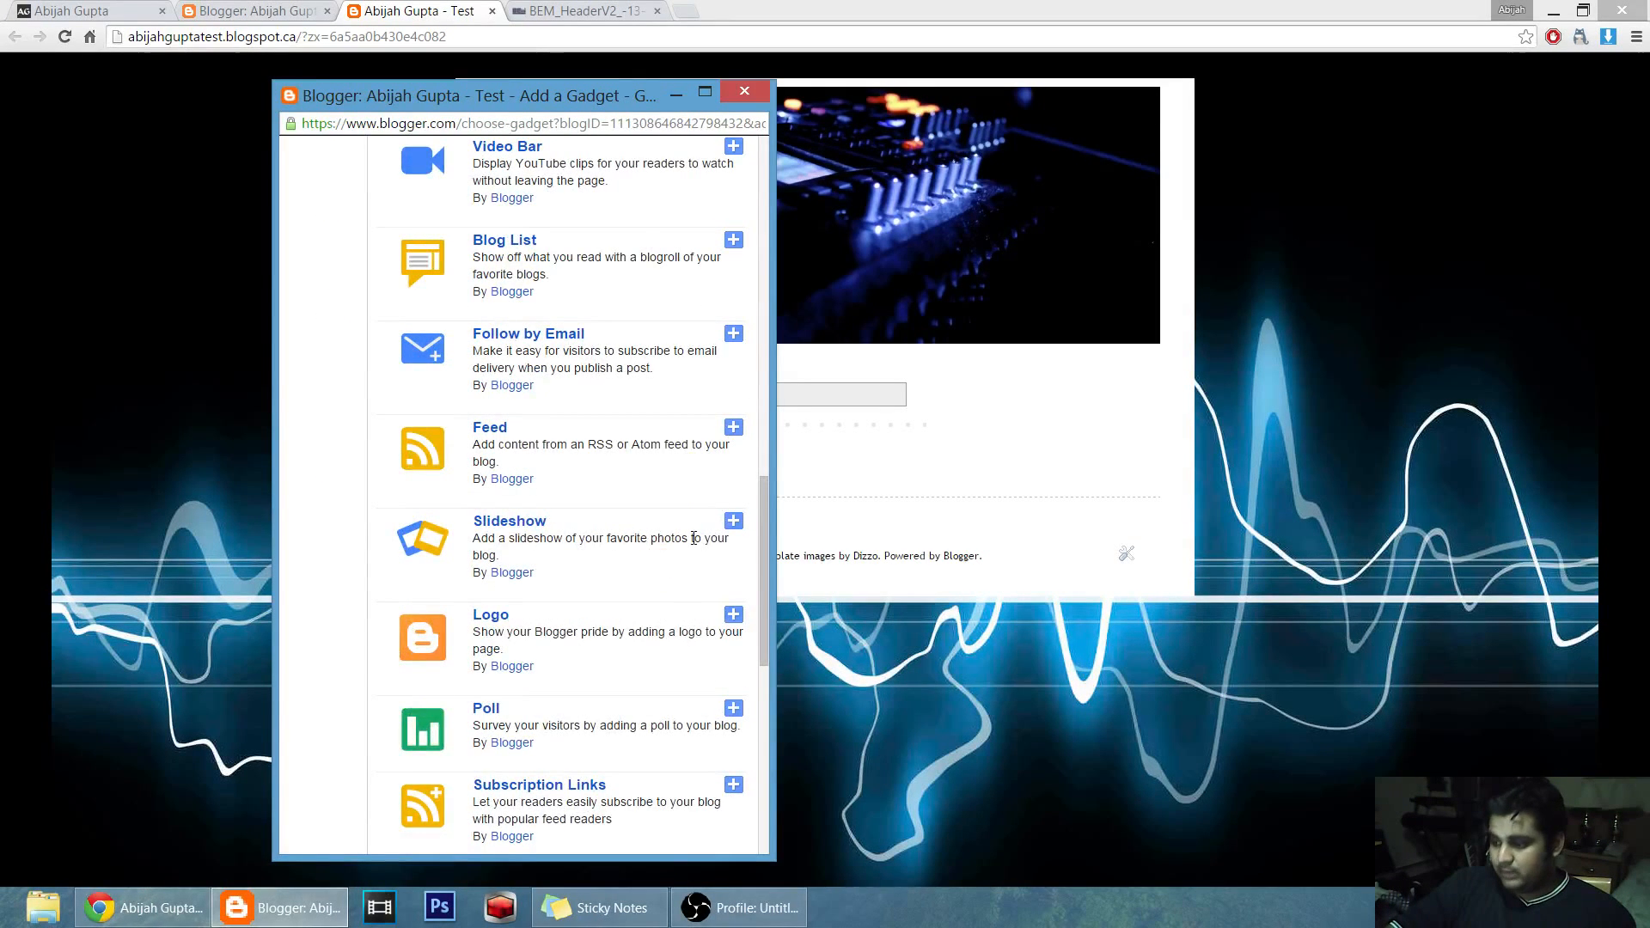
scroll(694, 538, "down", 3)
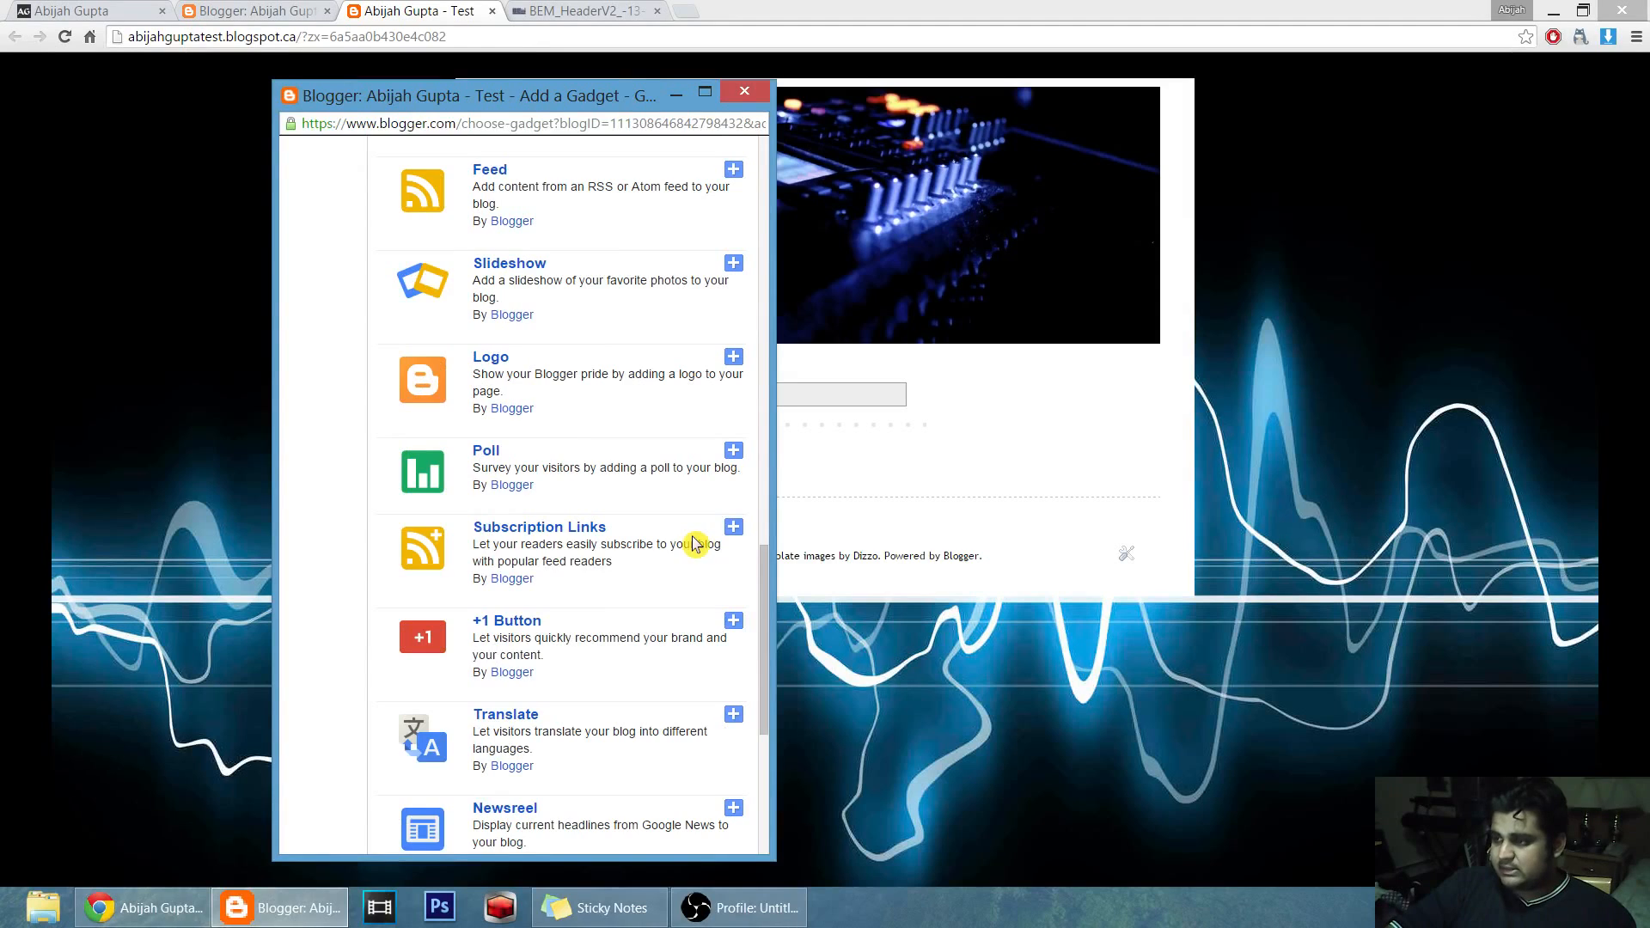
scroll(693, 543, "up", 15)
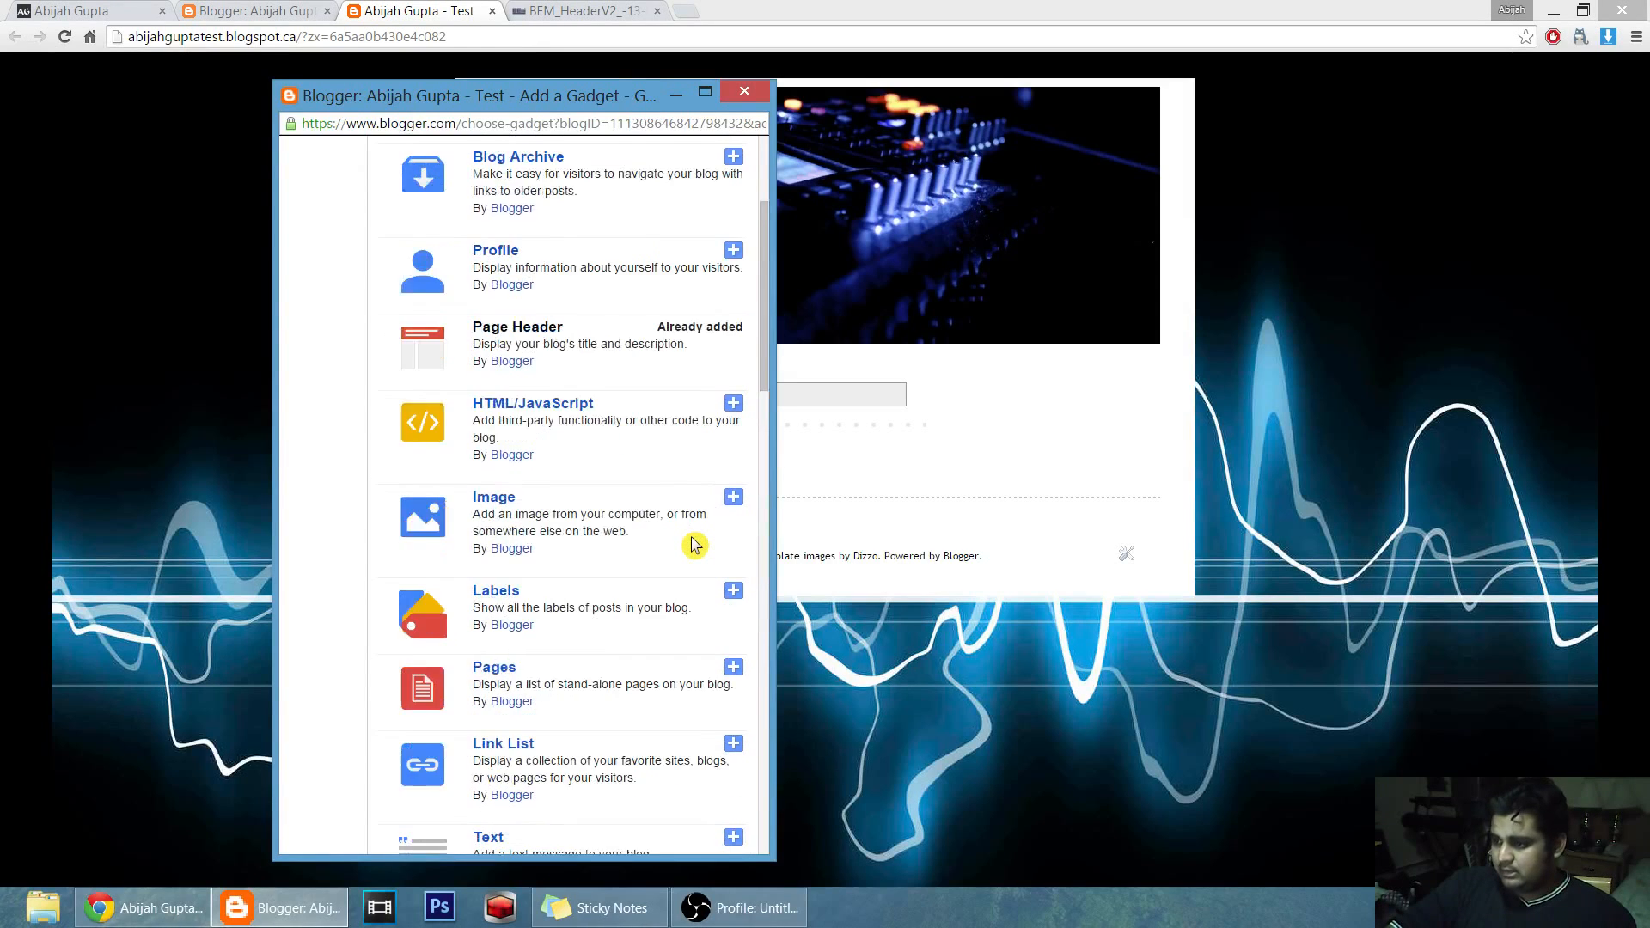
scroll(694, 543, "up", 4)
scroll(683, 482, "down", 3)
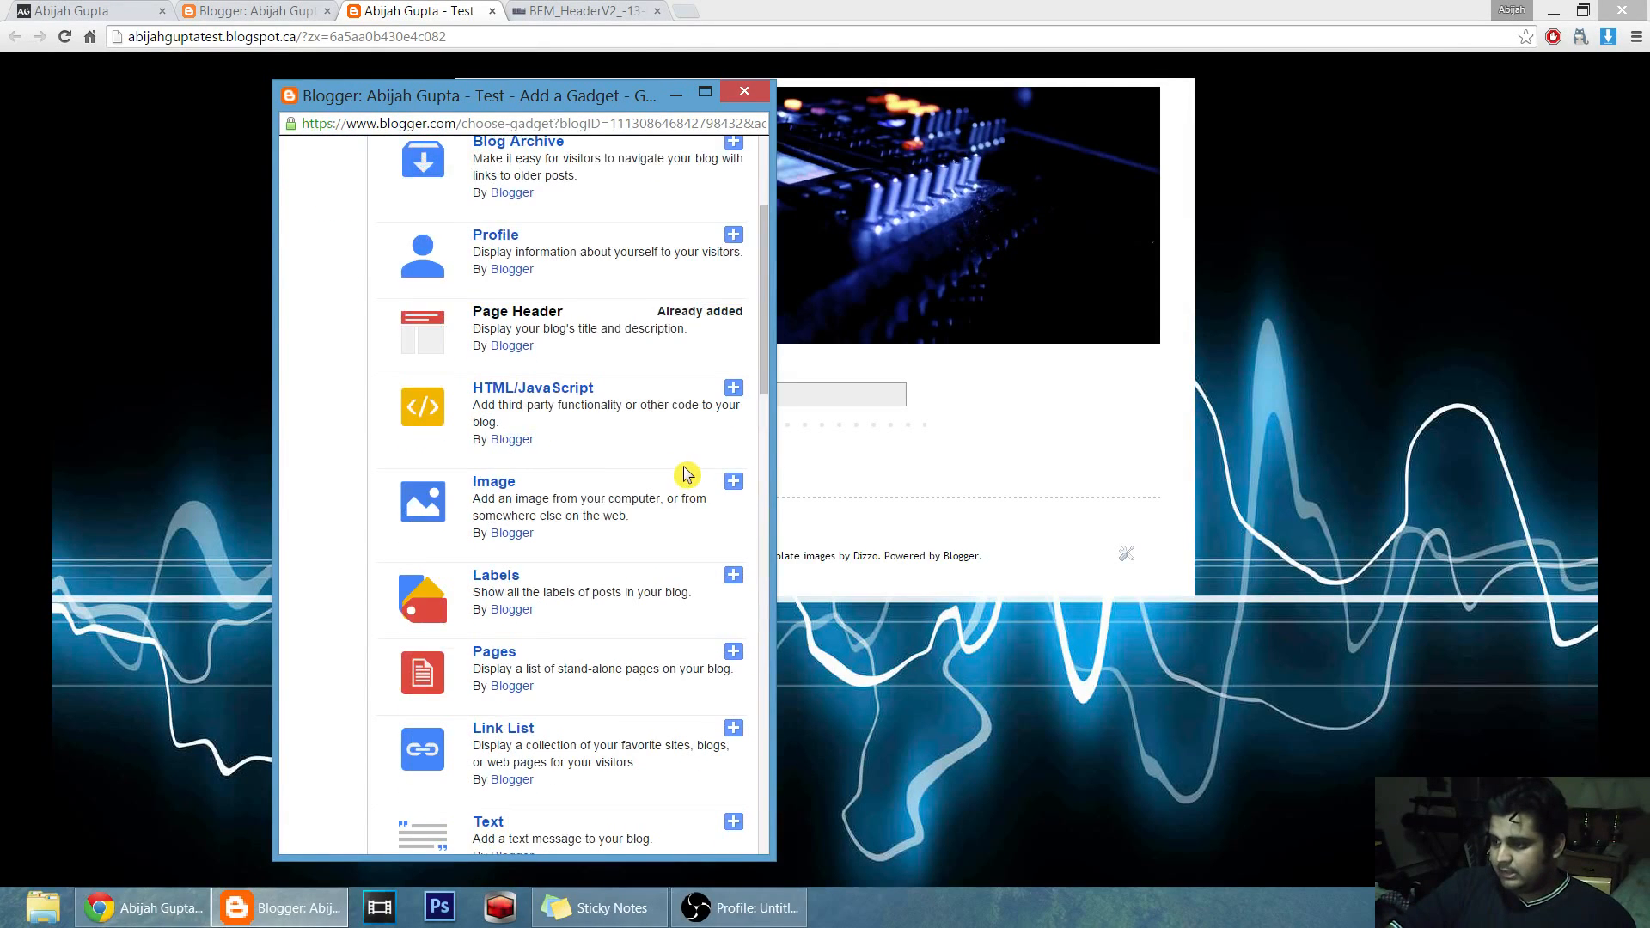
scroll(694, 514, "down", 2)
scroll(698, 520, "down", 10)
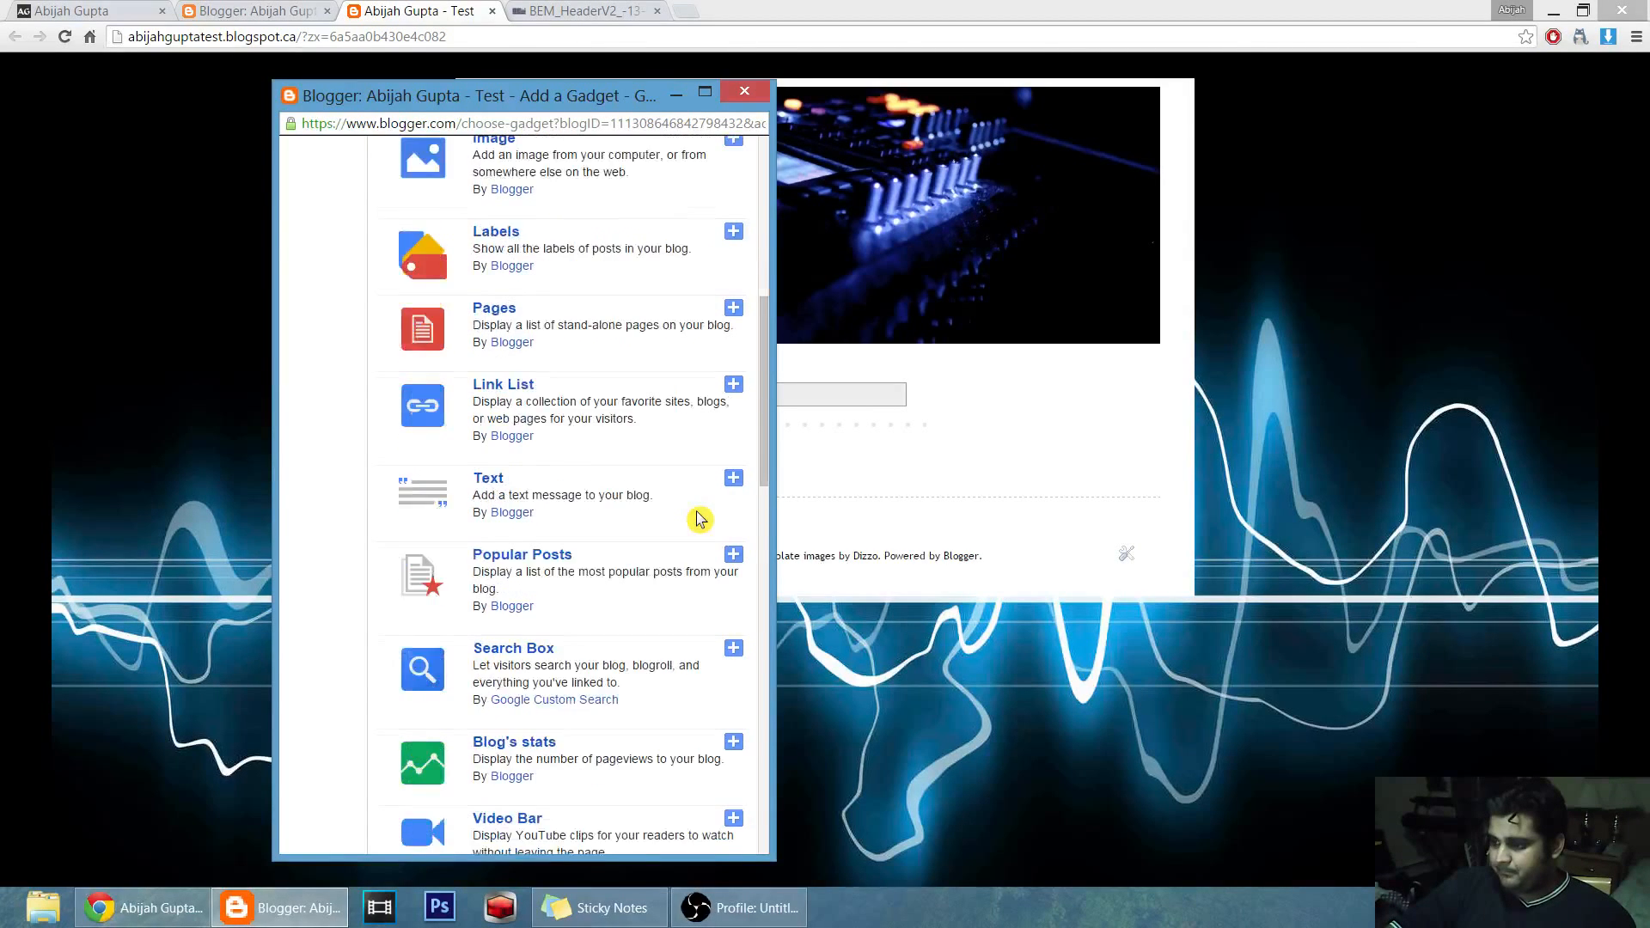
scroll(698, 519, "down", 8)
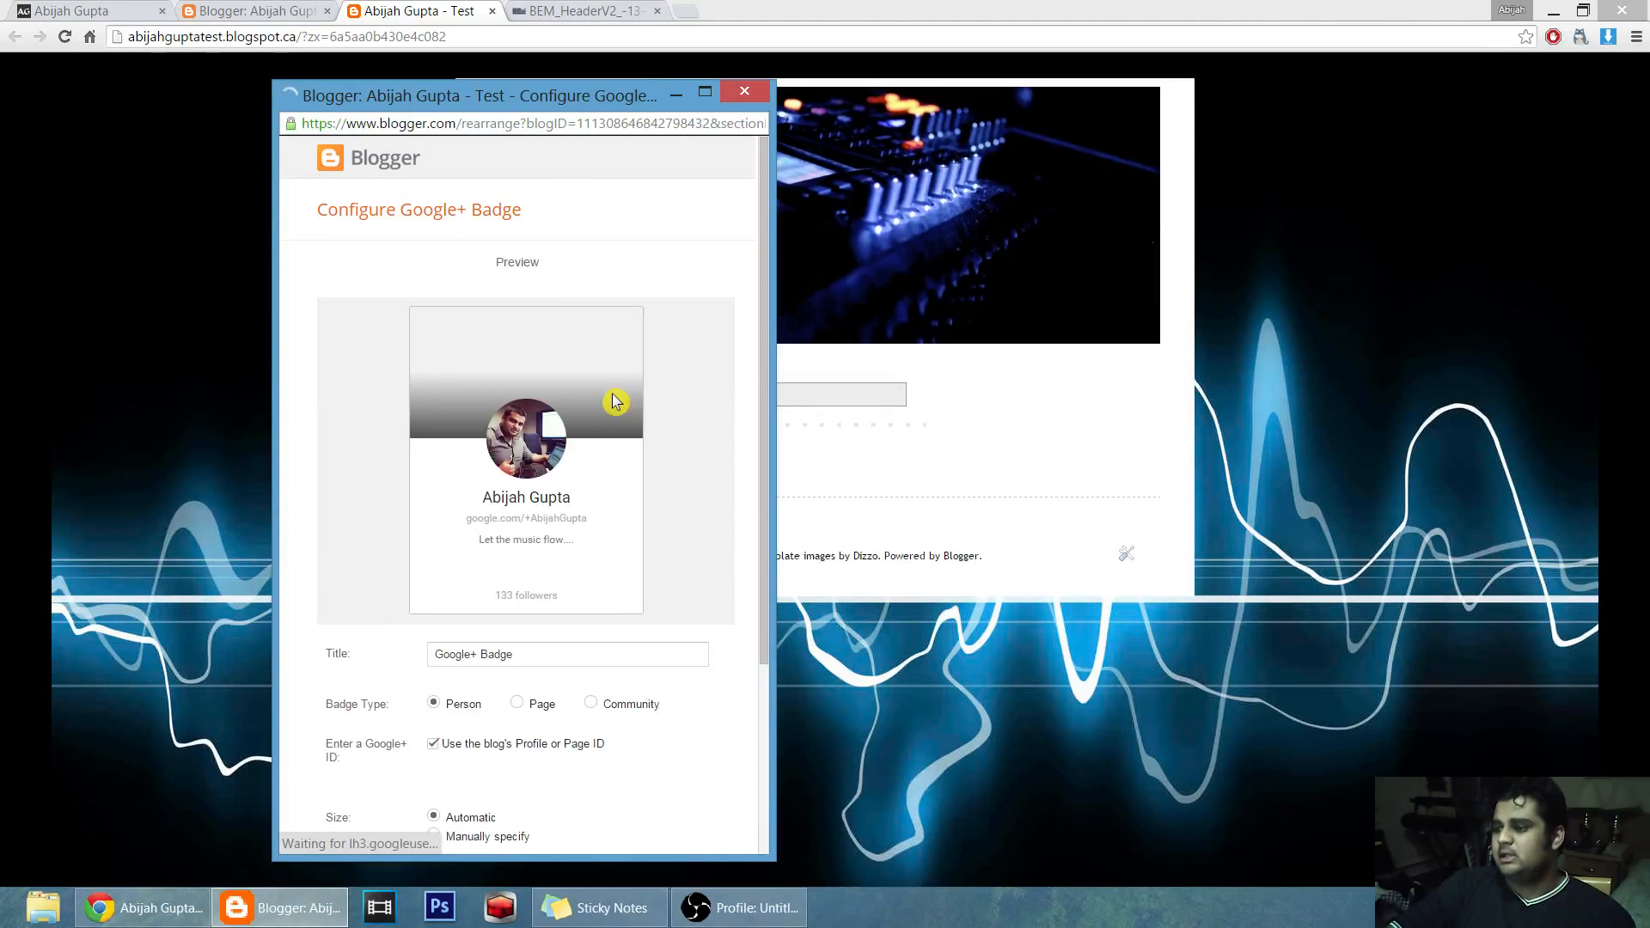
Try the Page badge type for the Google+ Badge and switch it back to Person.
scroll(701, 461, "down", 2)
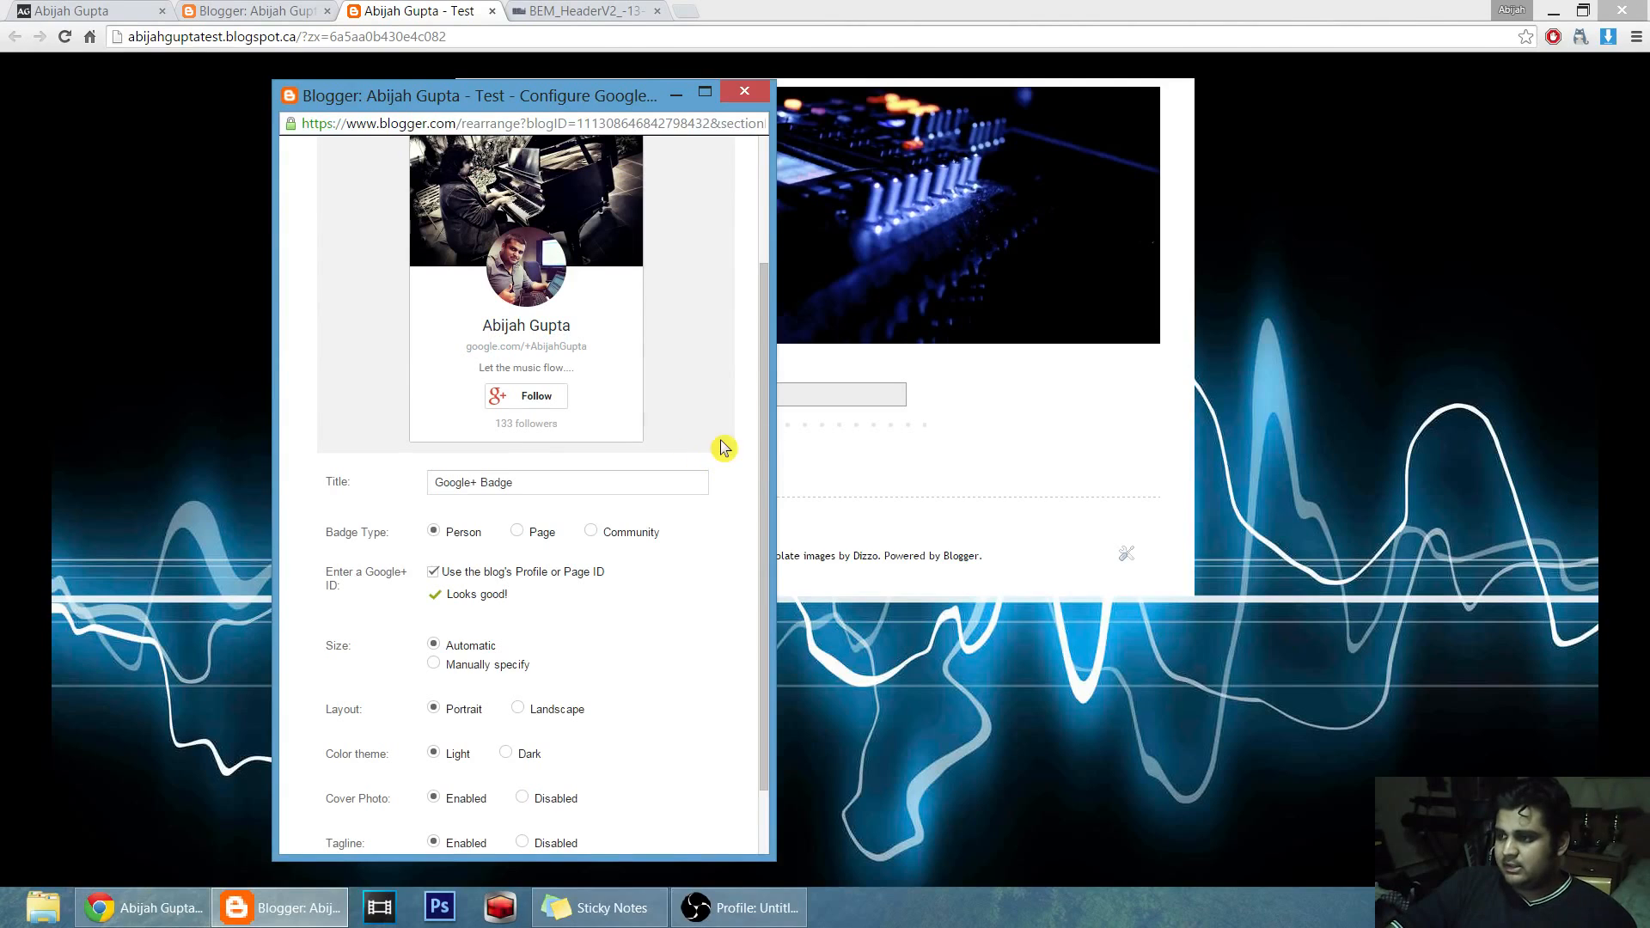
scroll(404, 543, "down", 1)
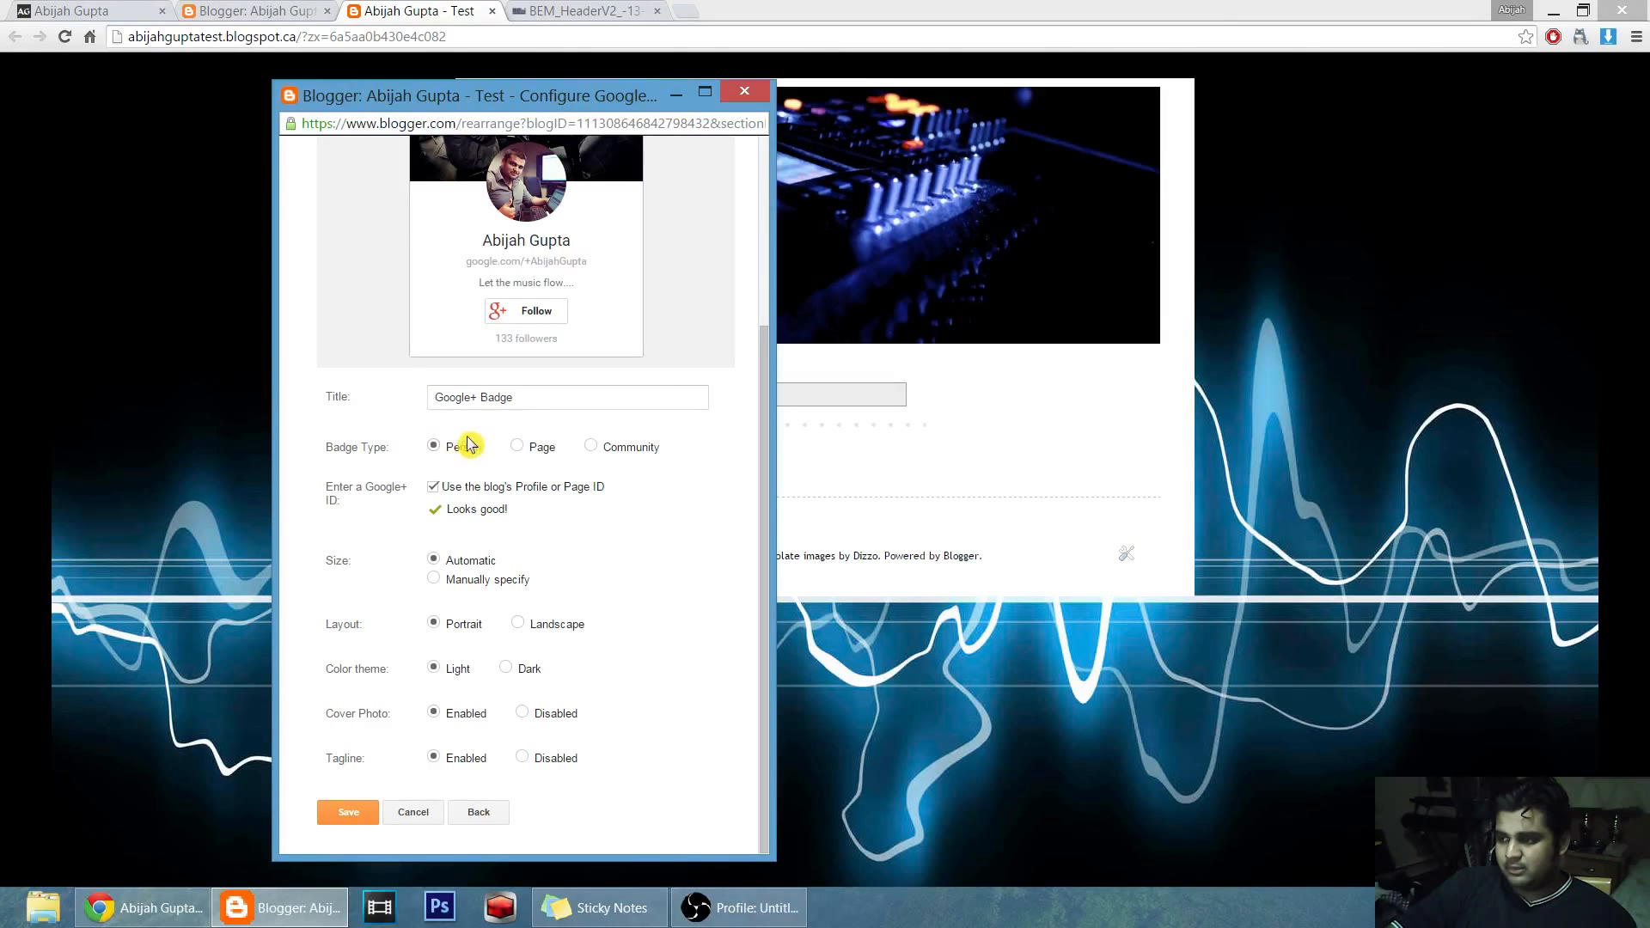
left_click(517, 446)
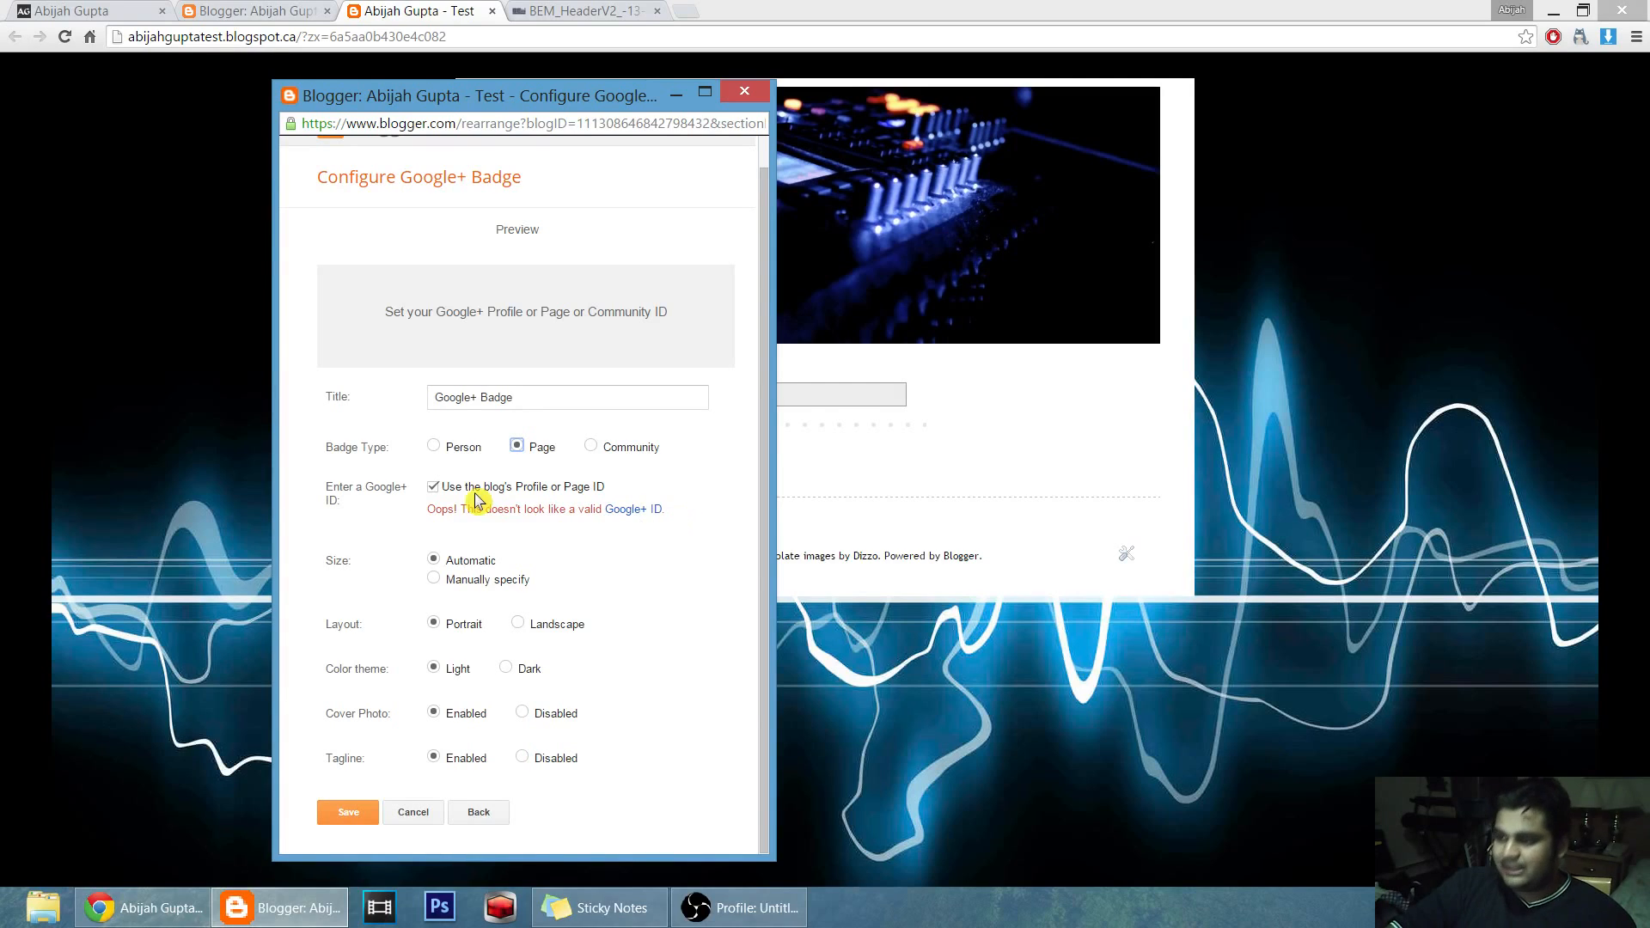
left_click(434, 447)
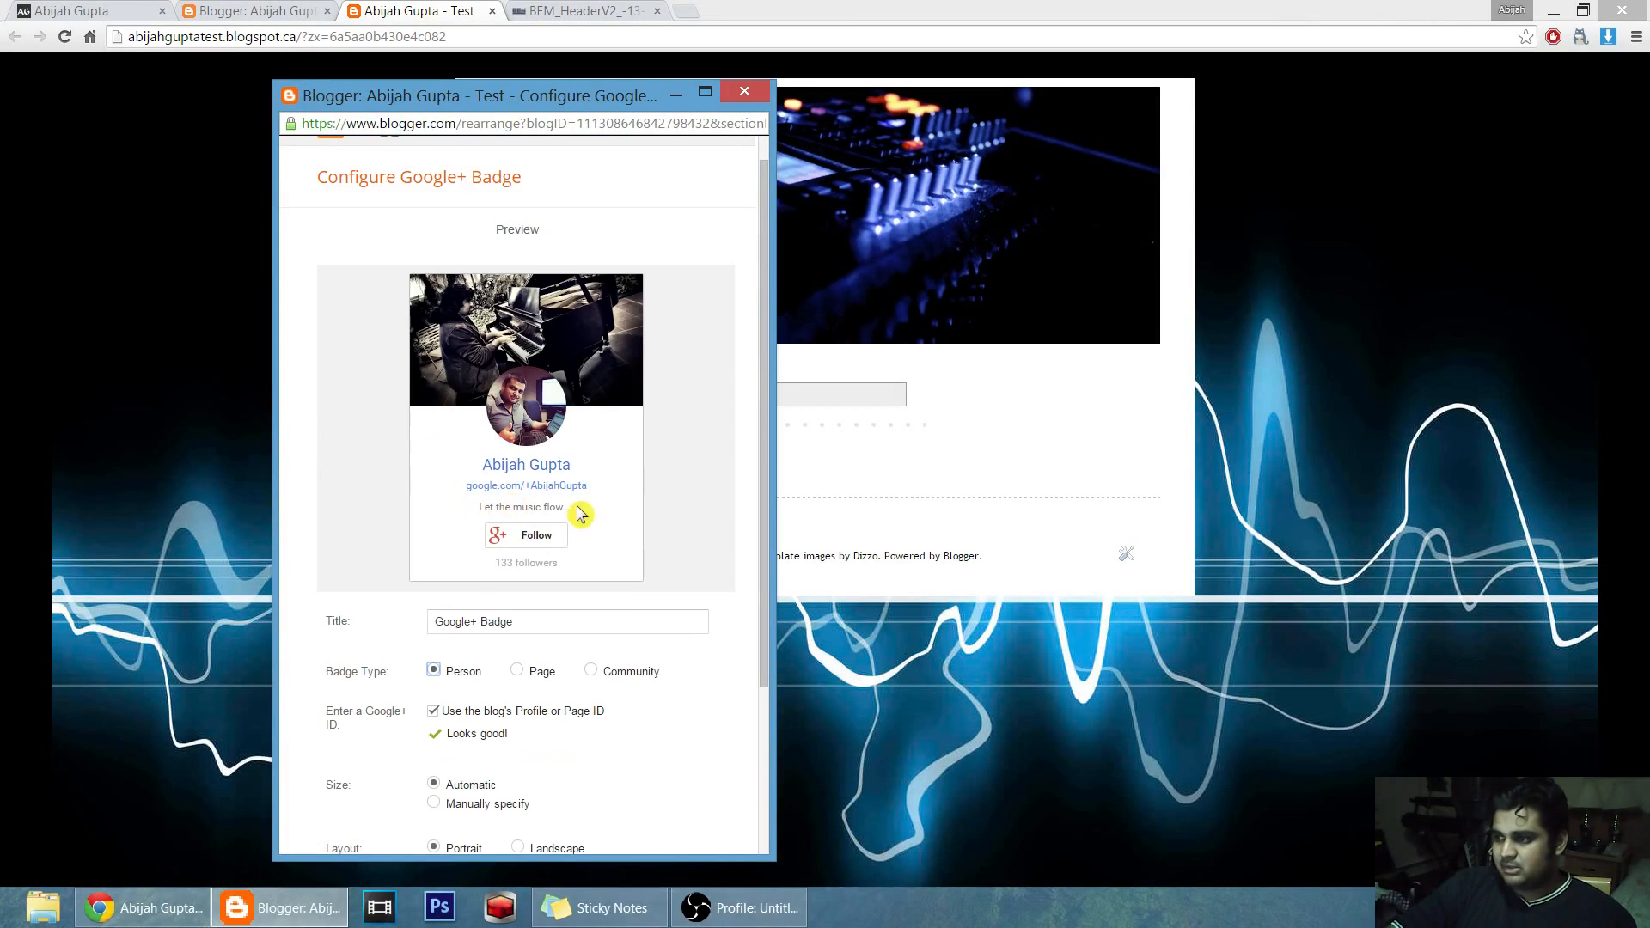
Review the badge's size, layout, color theme, cover photo and tagline options against its preview, and save the Google+ Badge with the default settings.
scroll(739, 537, "down", 2)
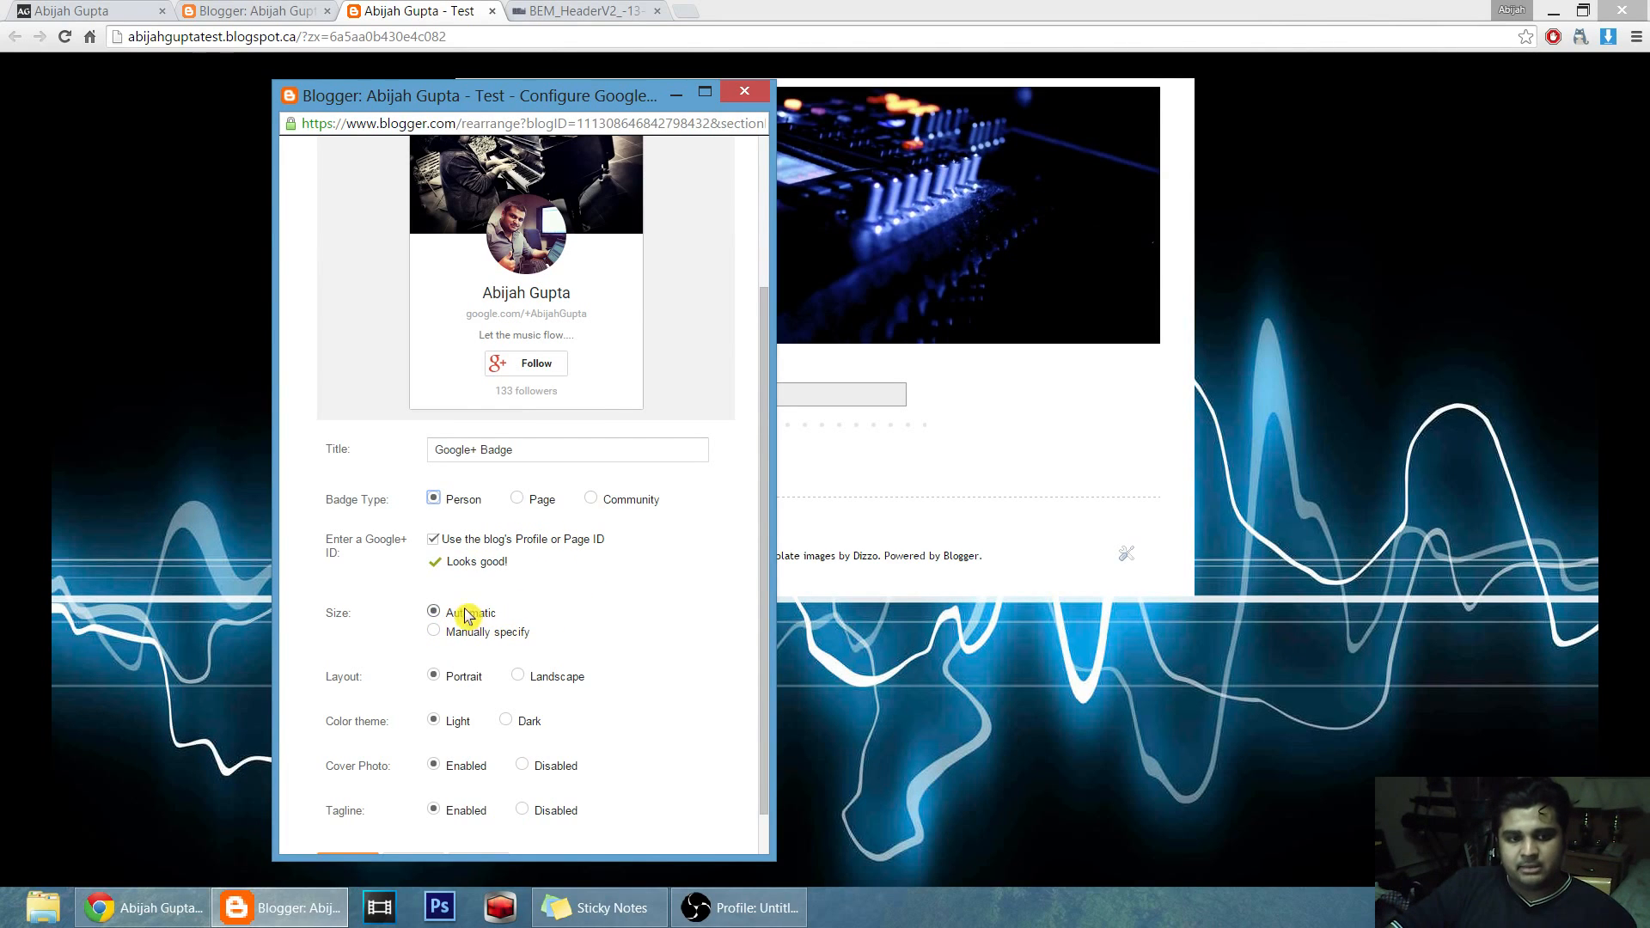
scroll(662, 636, "down", 1)
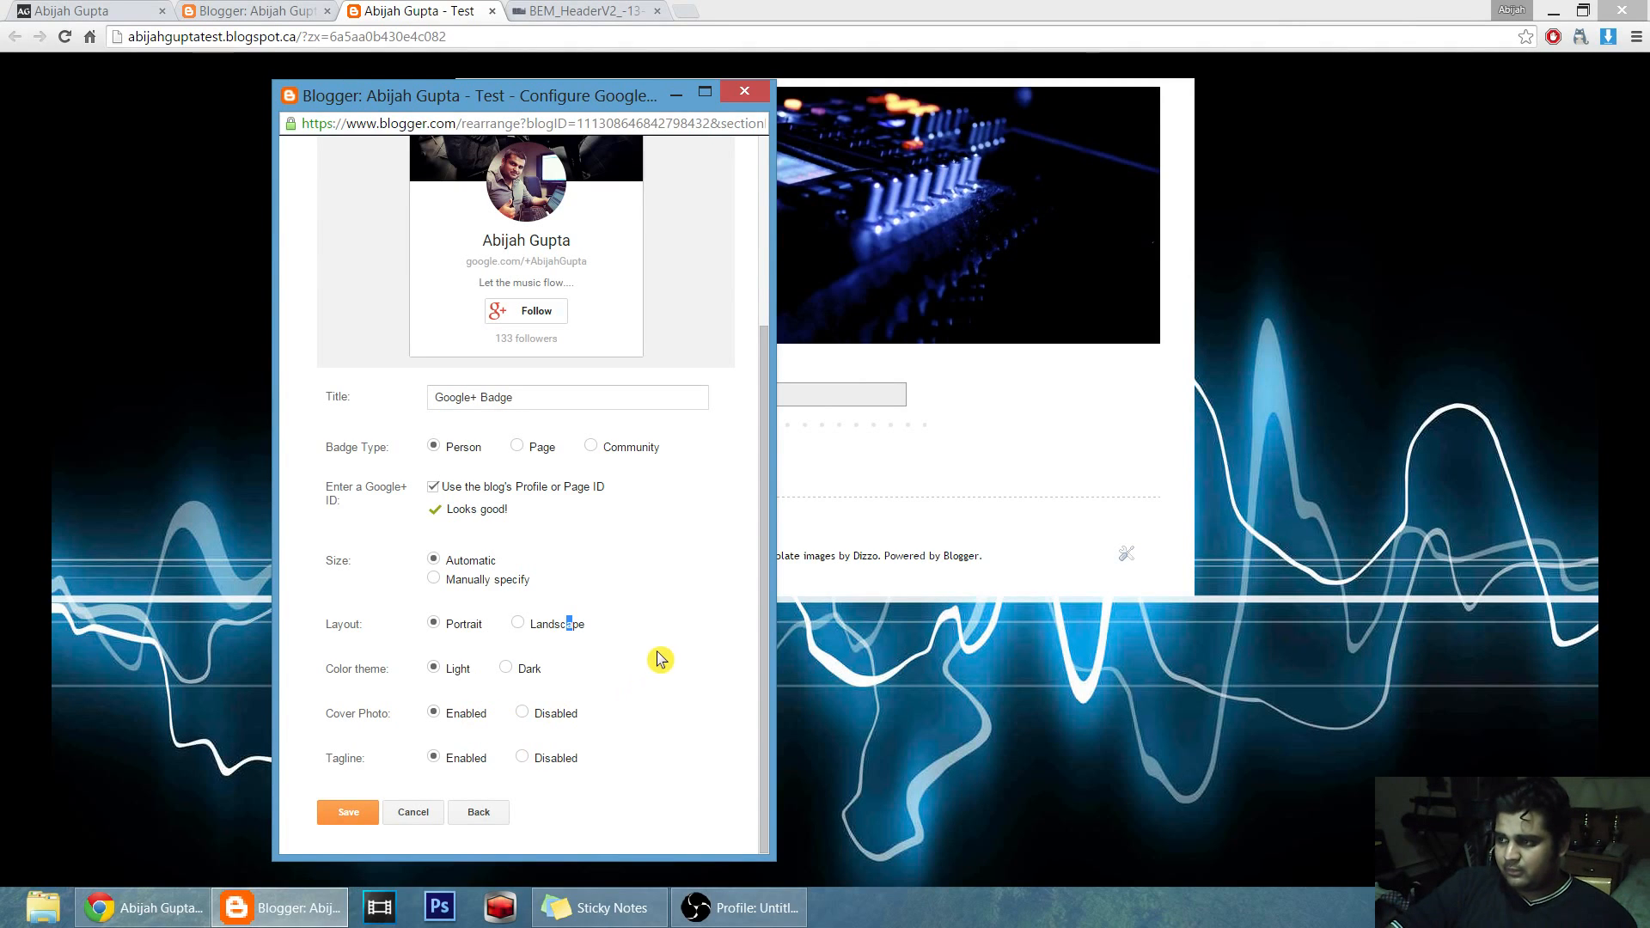
scroll(677, 644, "up", 2)
scroll(677, 644, "up", 1)
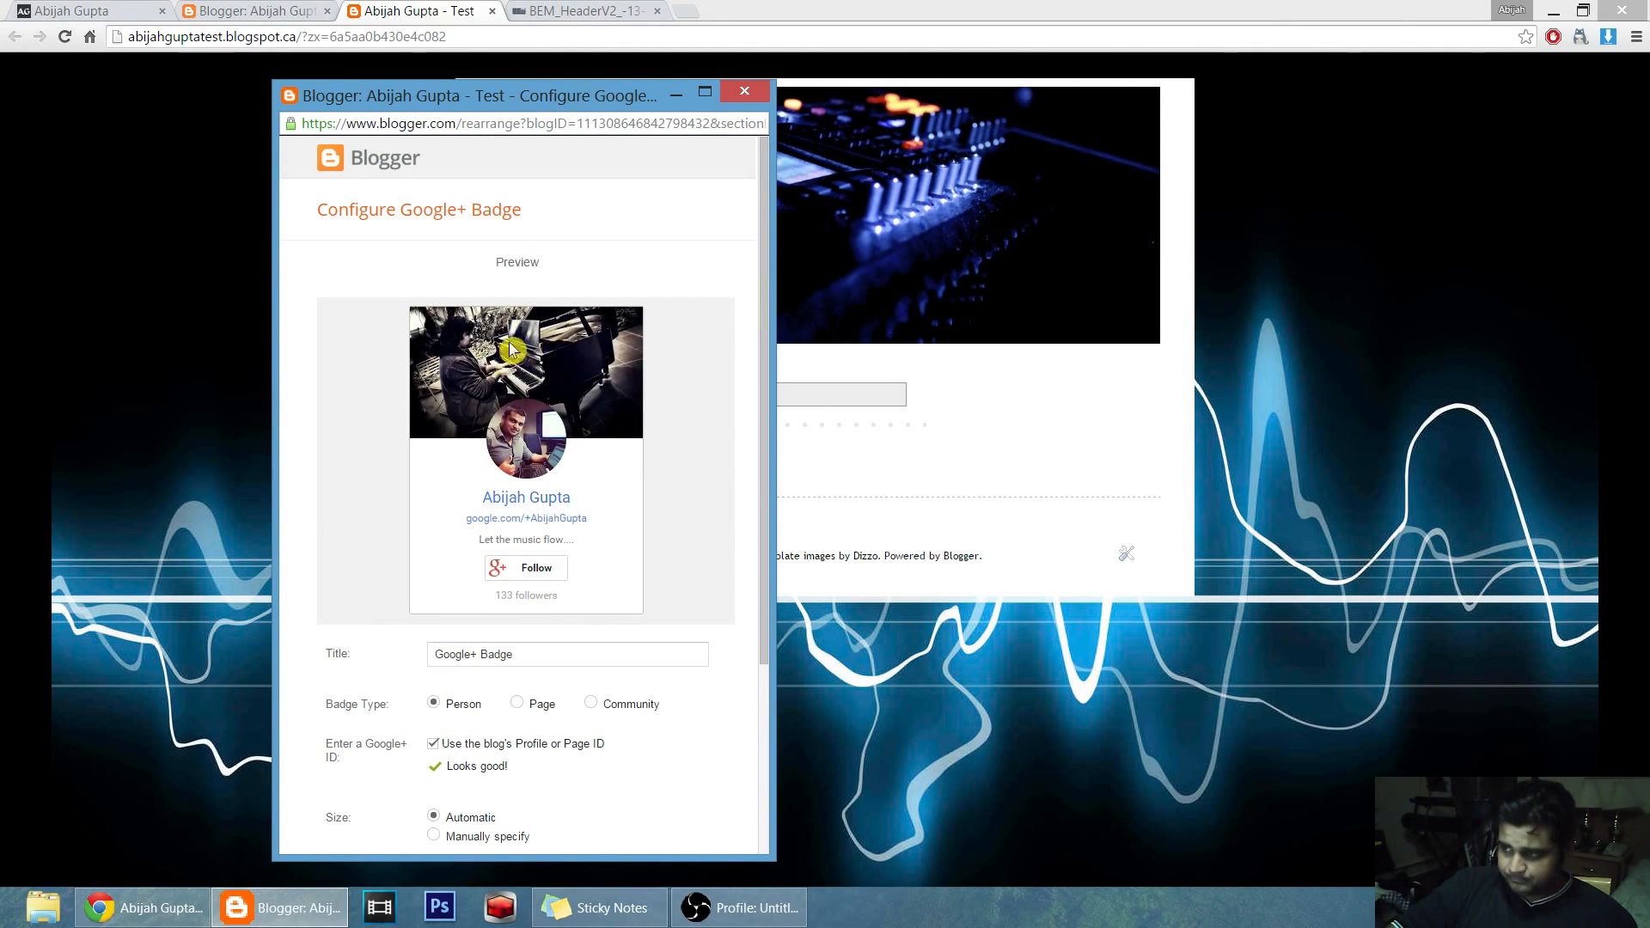
scroll(740, 651, "down", 3)
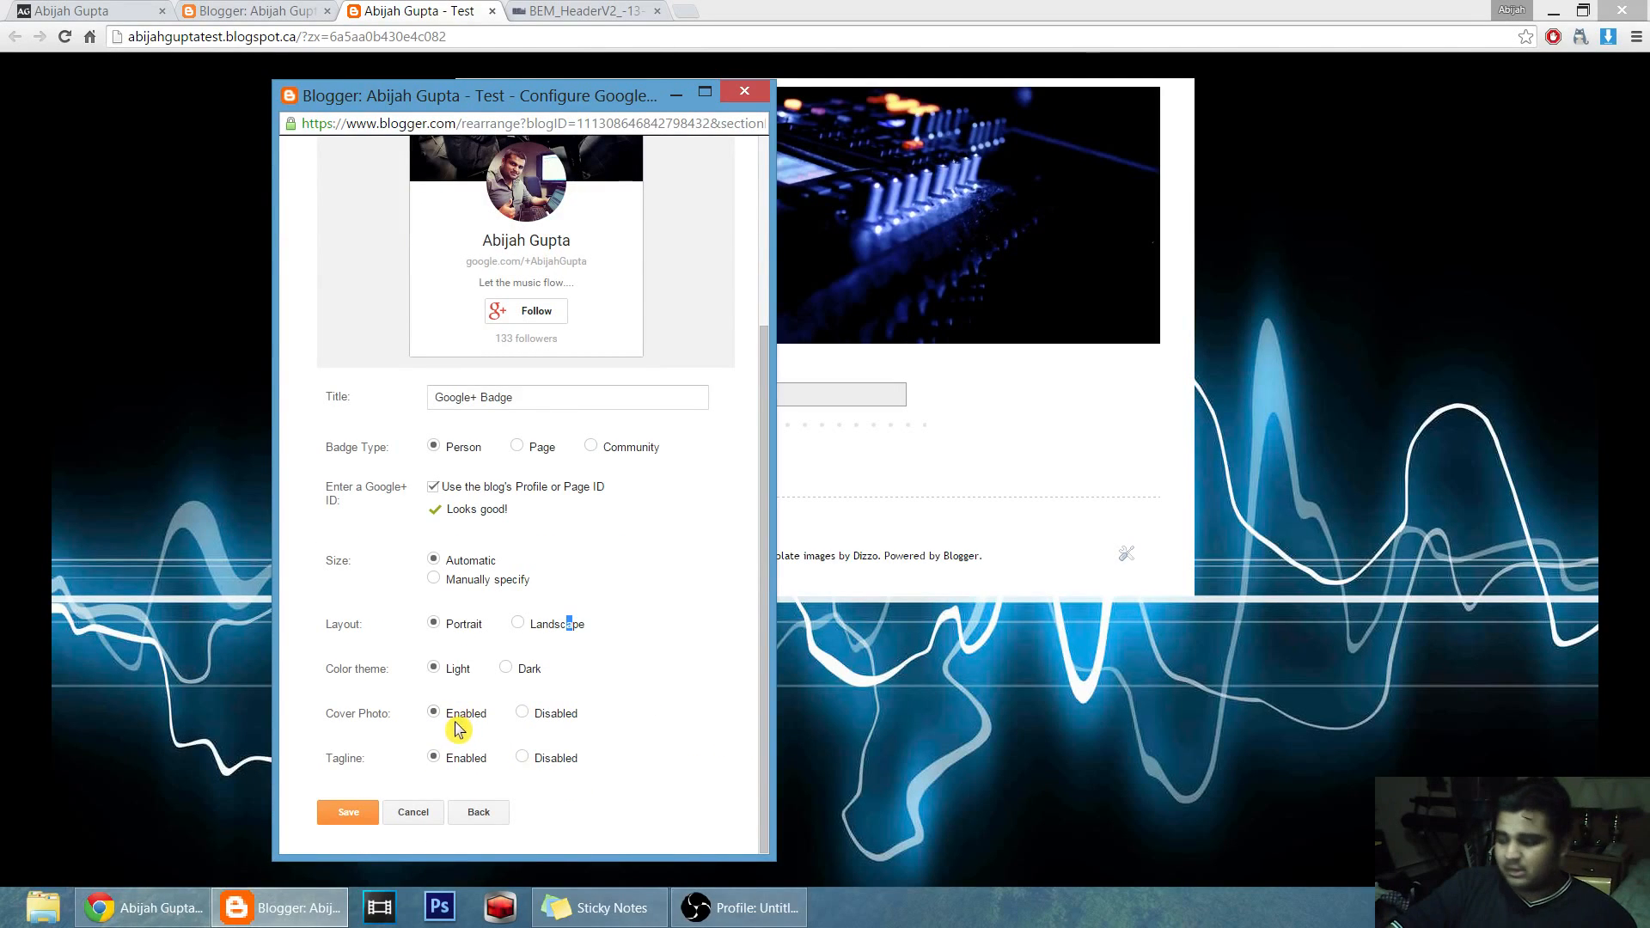
left_click(339, 821)
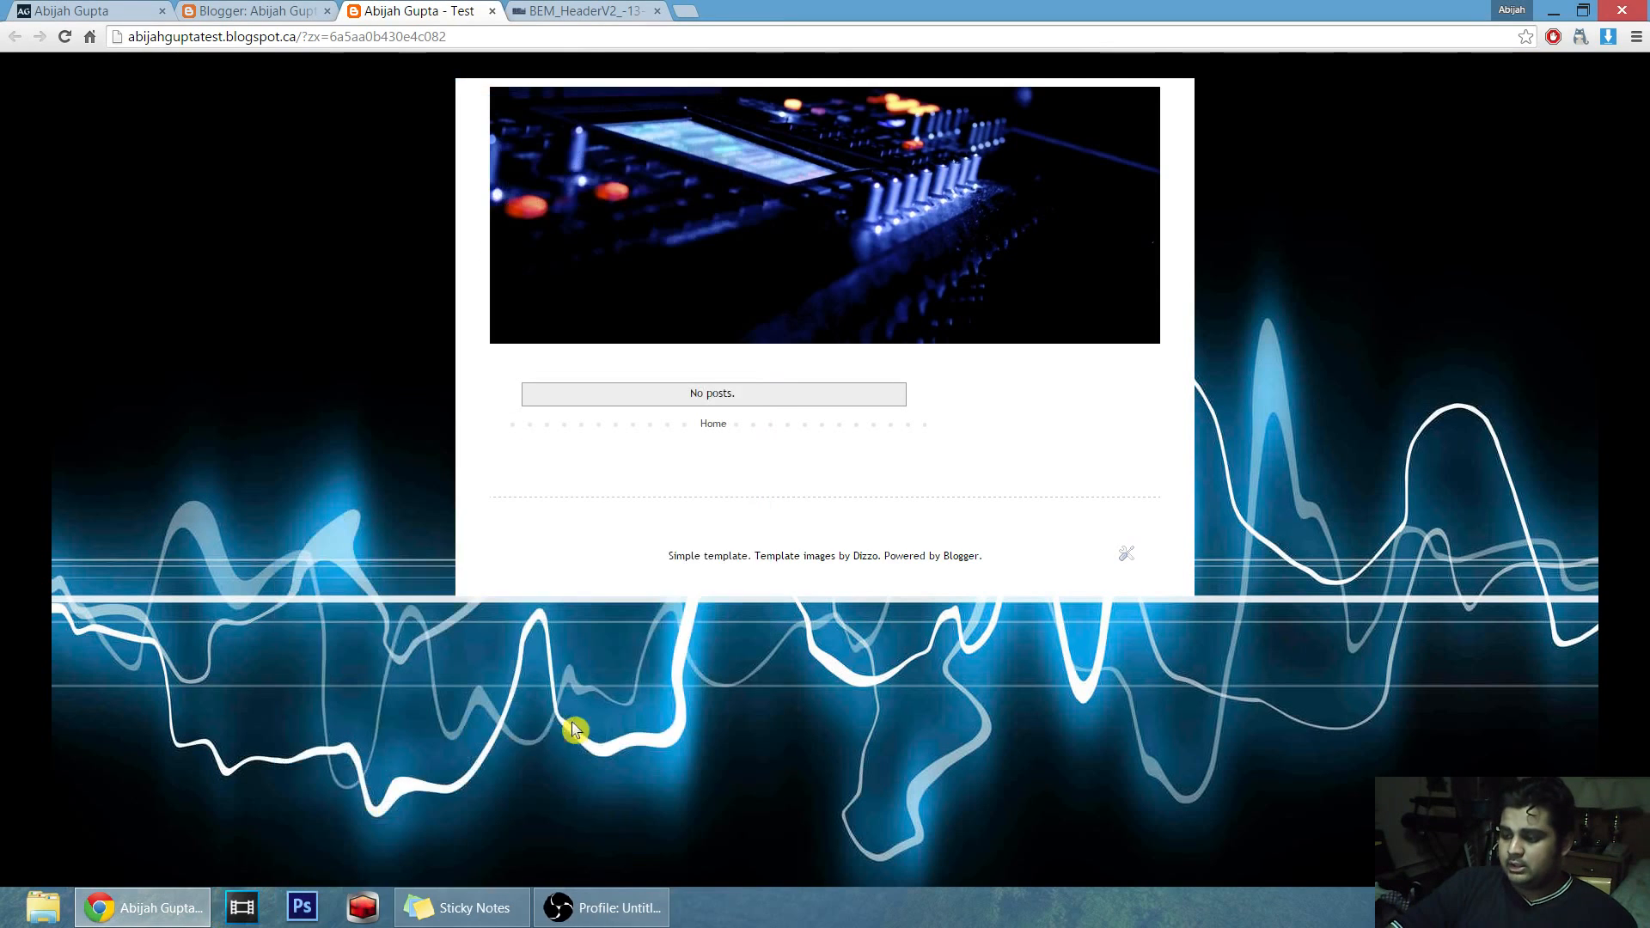
Check the Google+ Badge in the blog layout and reload the live test blog to view it in the sidebar.
left_click(256, 11)
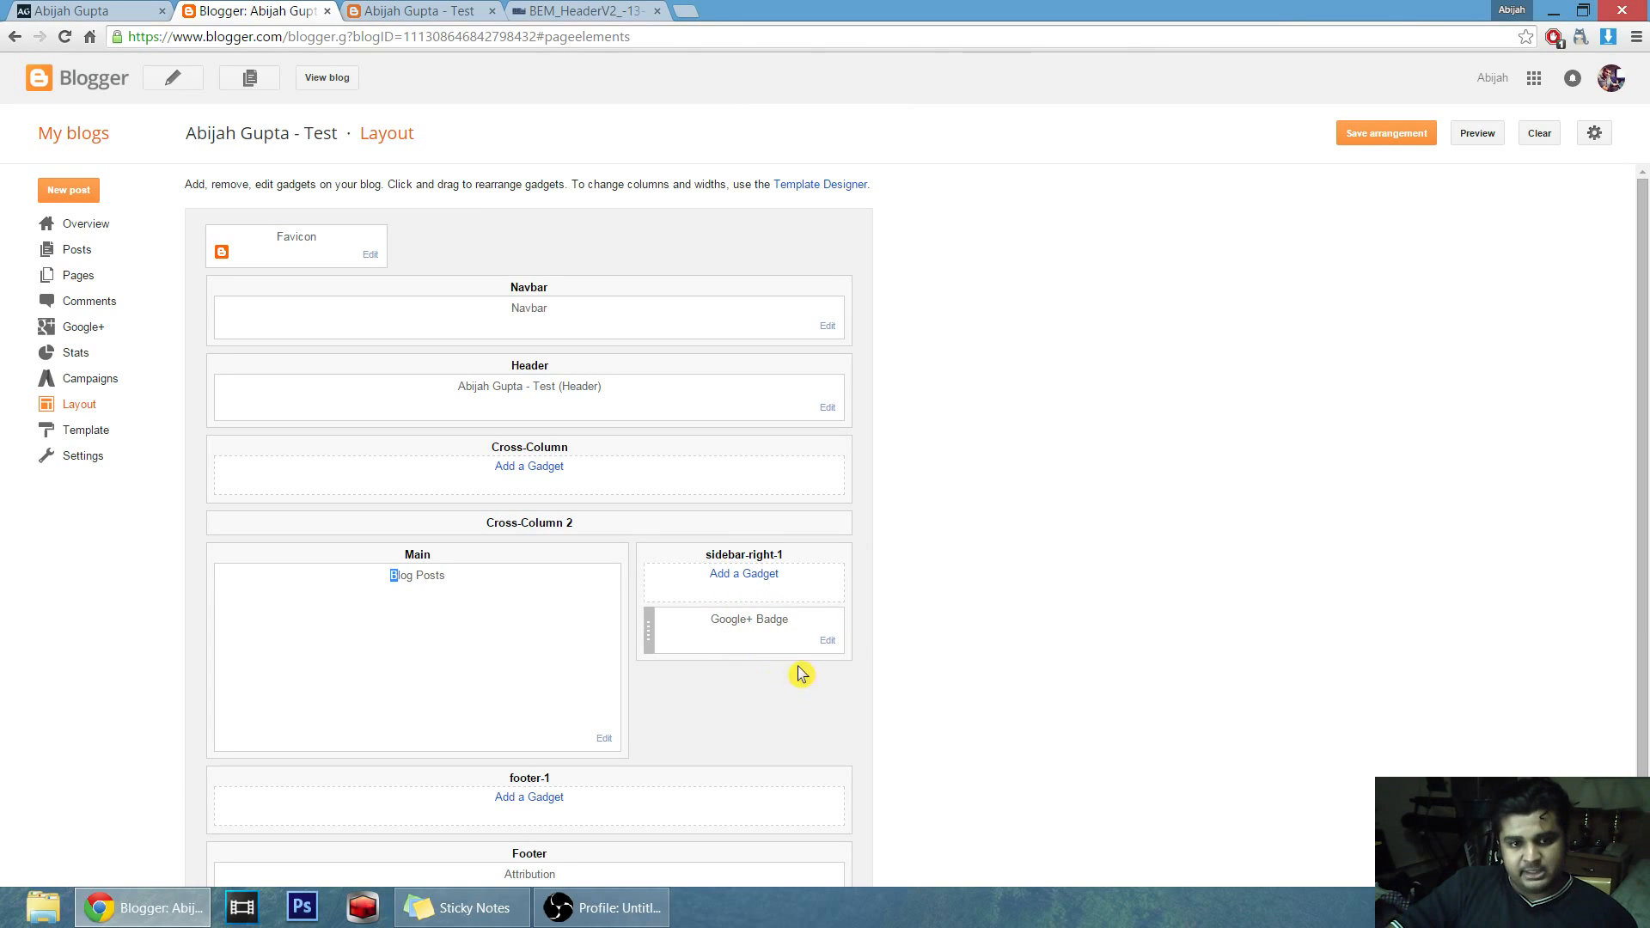
key("ctrl+Tab")
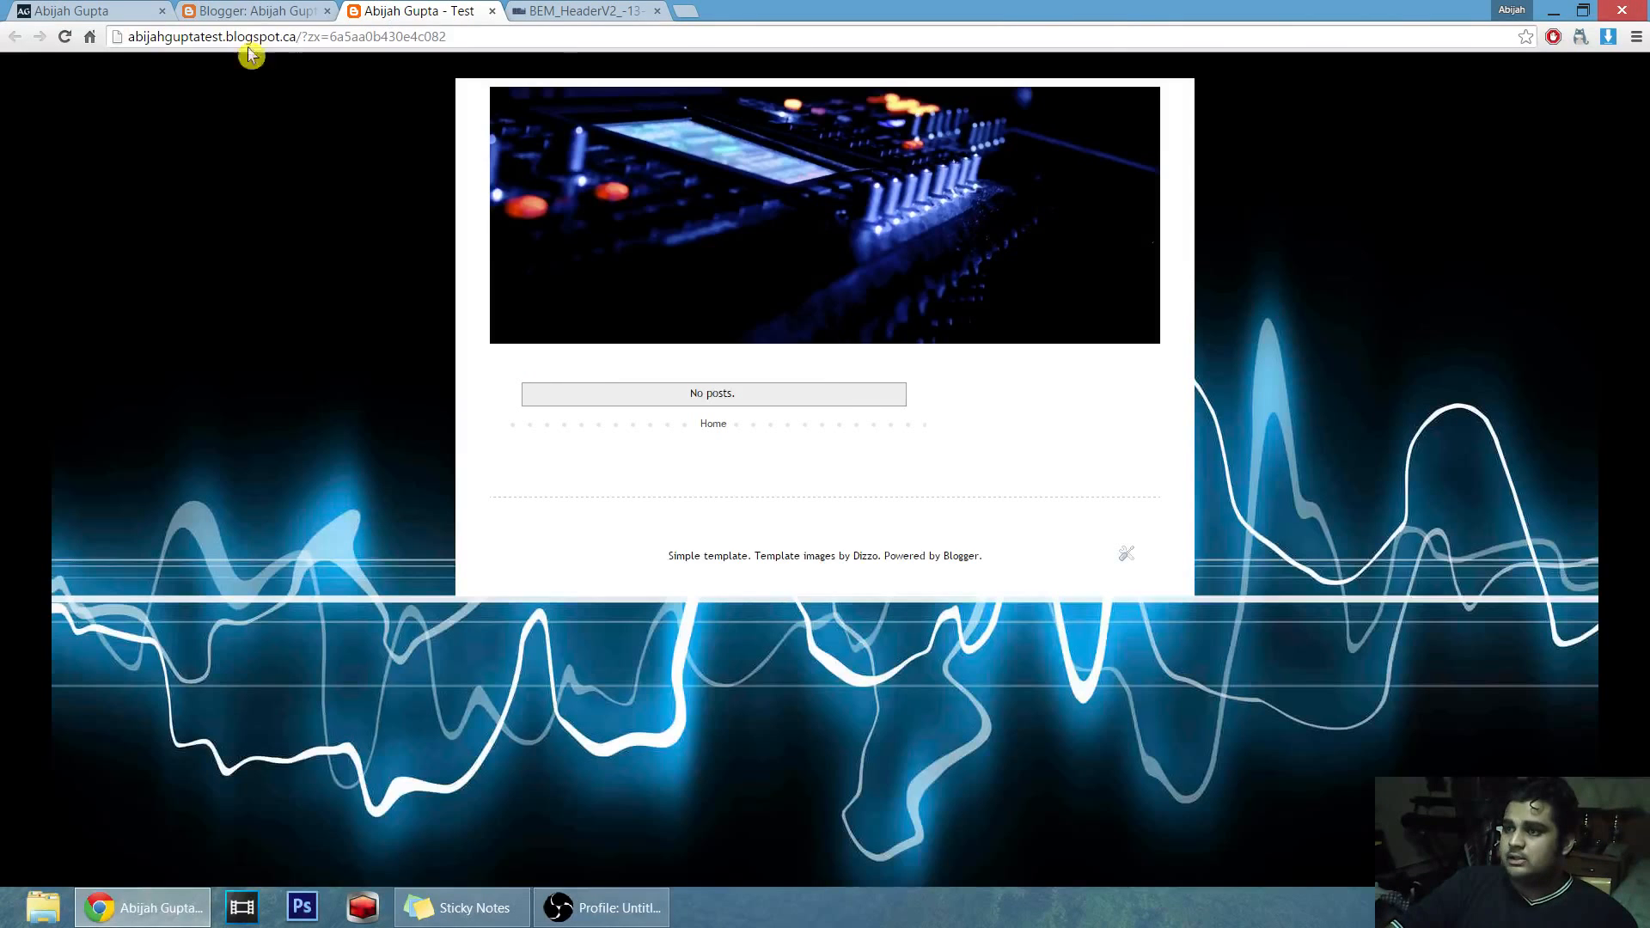
left_click(65, 38)
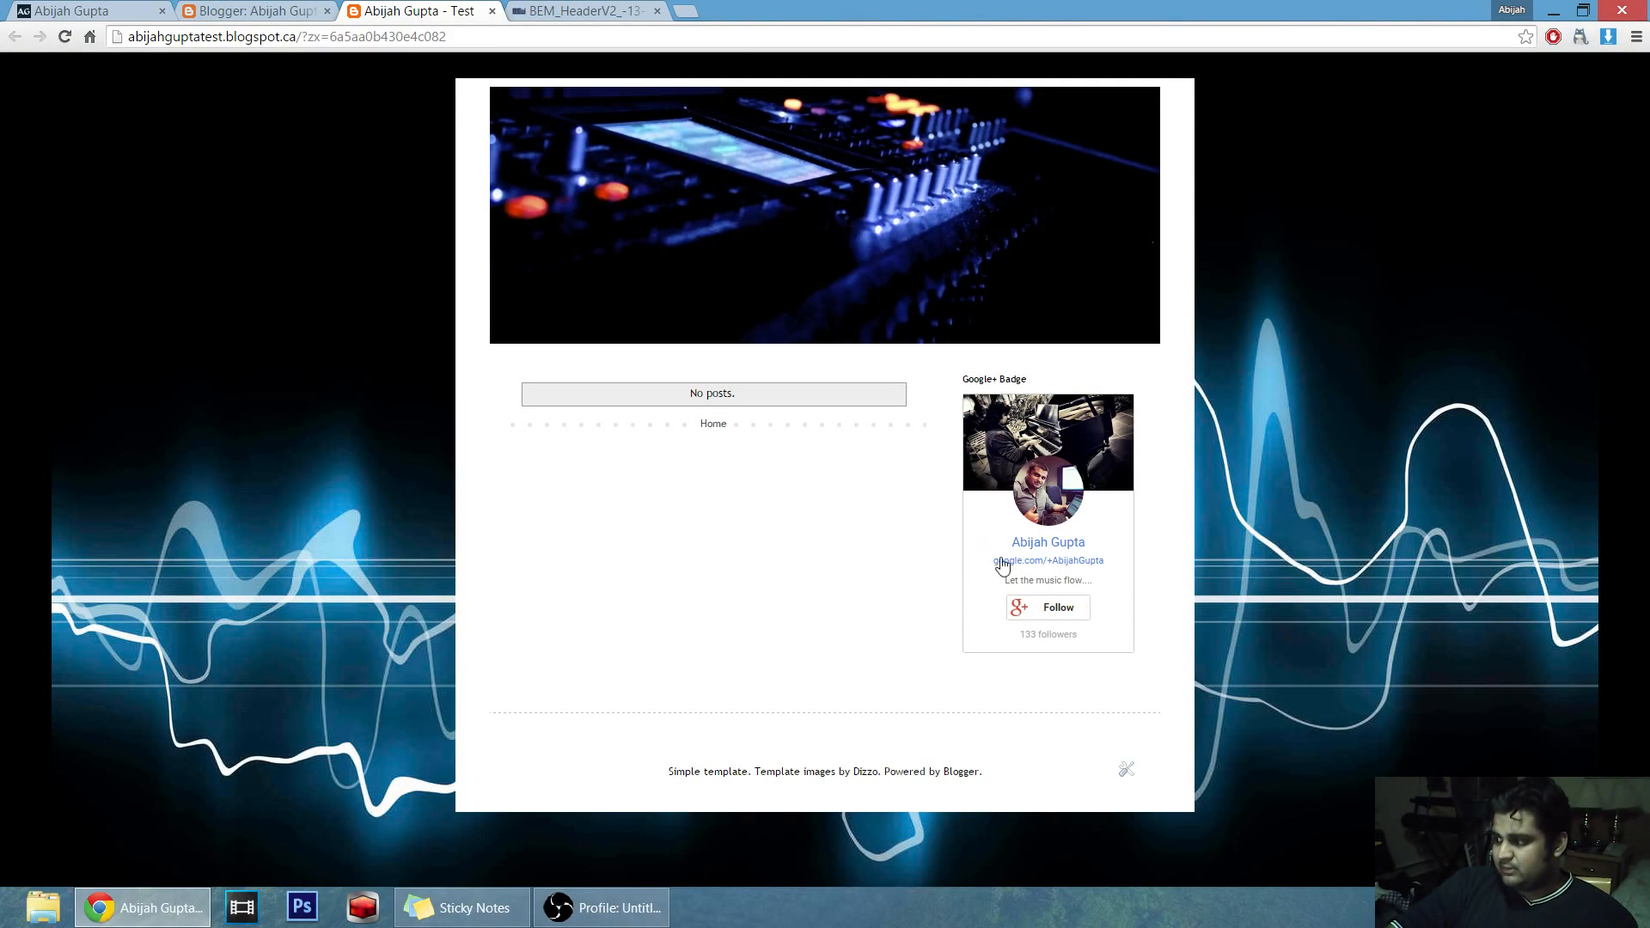
Compare the Google+ badge on the finished music website with the one on the test blog.
left_click(133, 11)
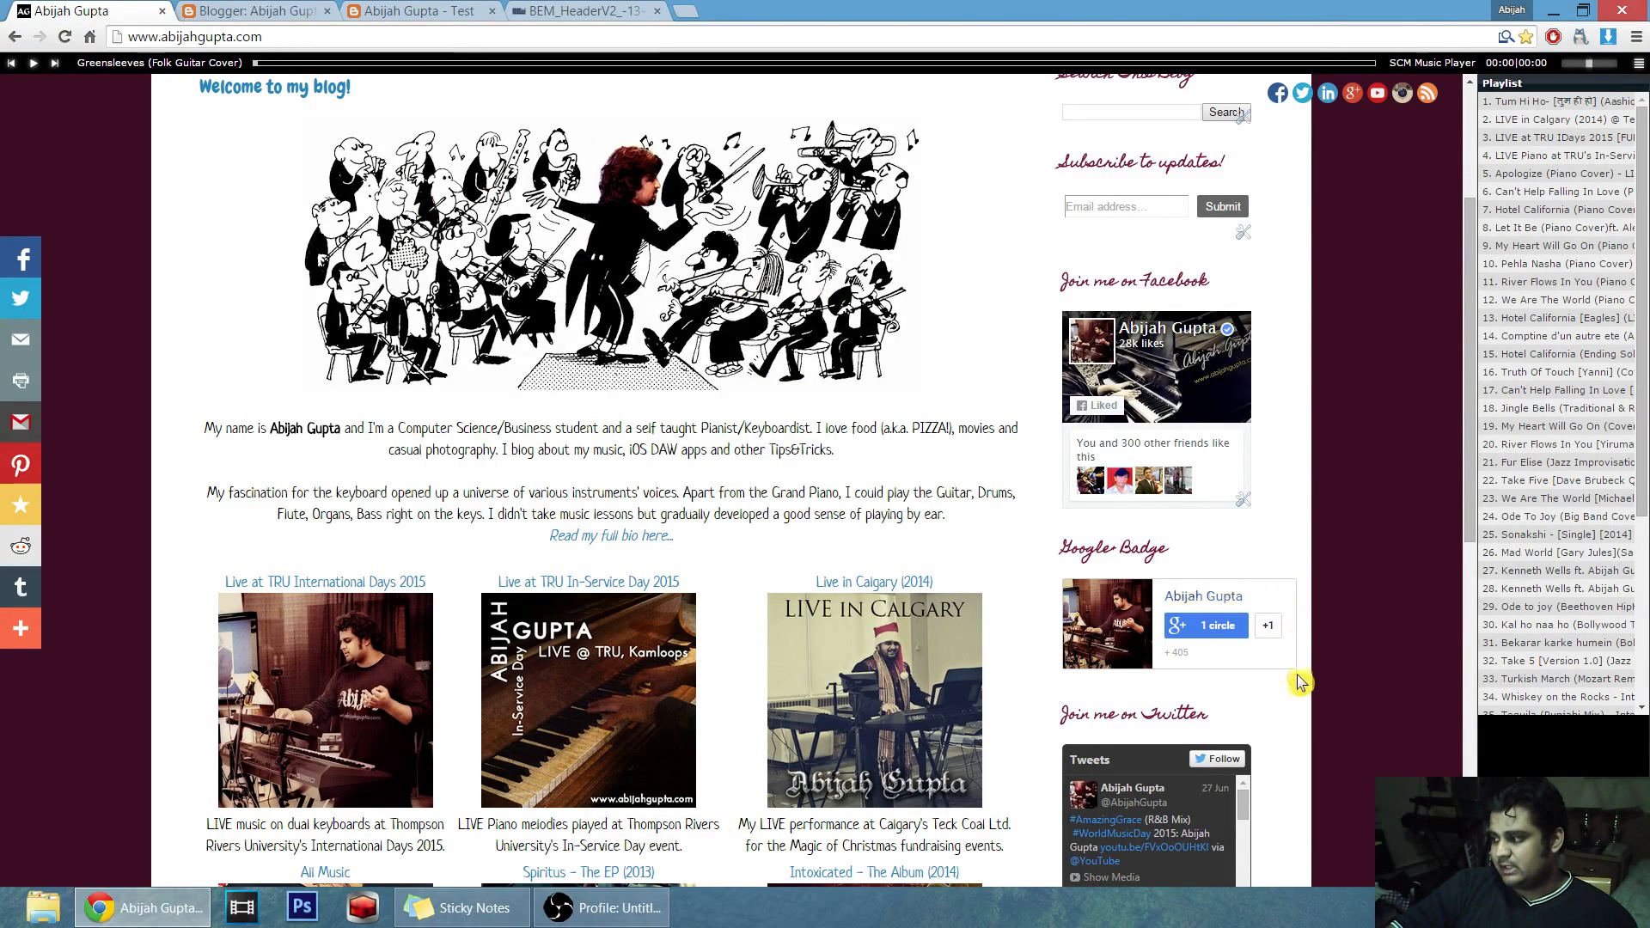
key("ctrl+Tab")
key("ctrl+Tab")
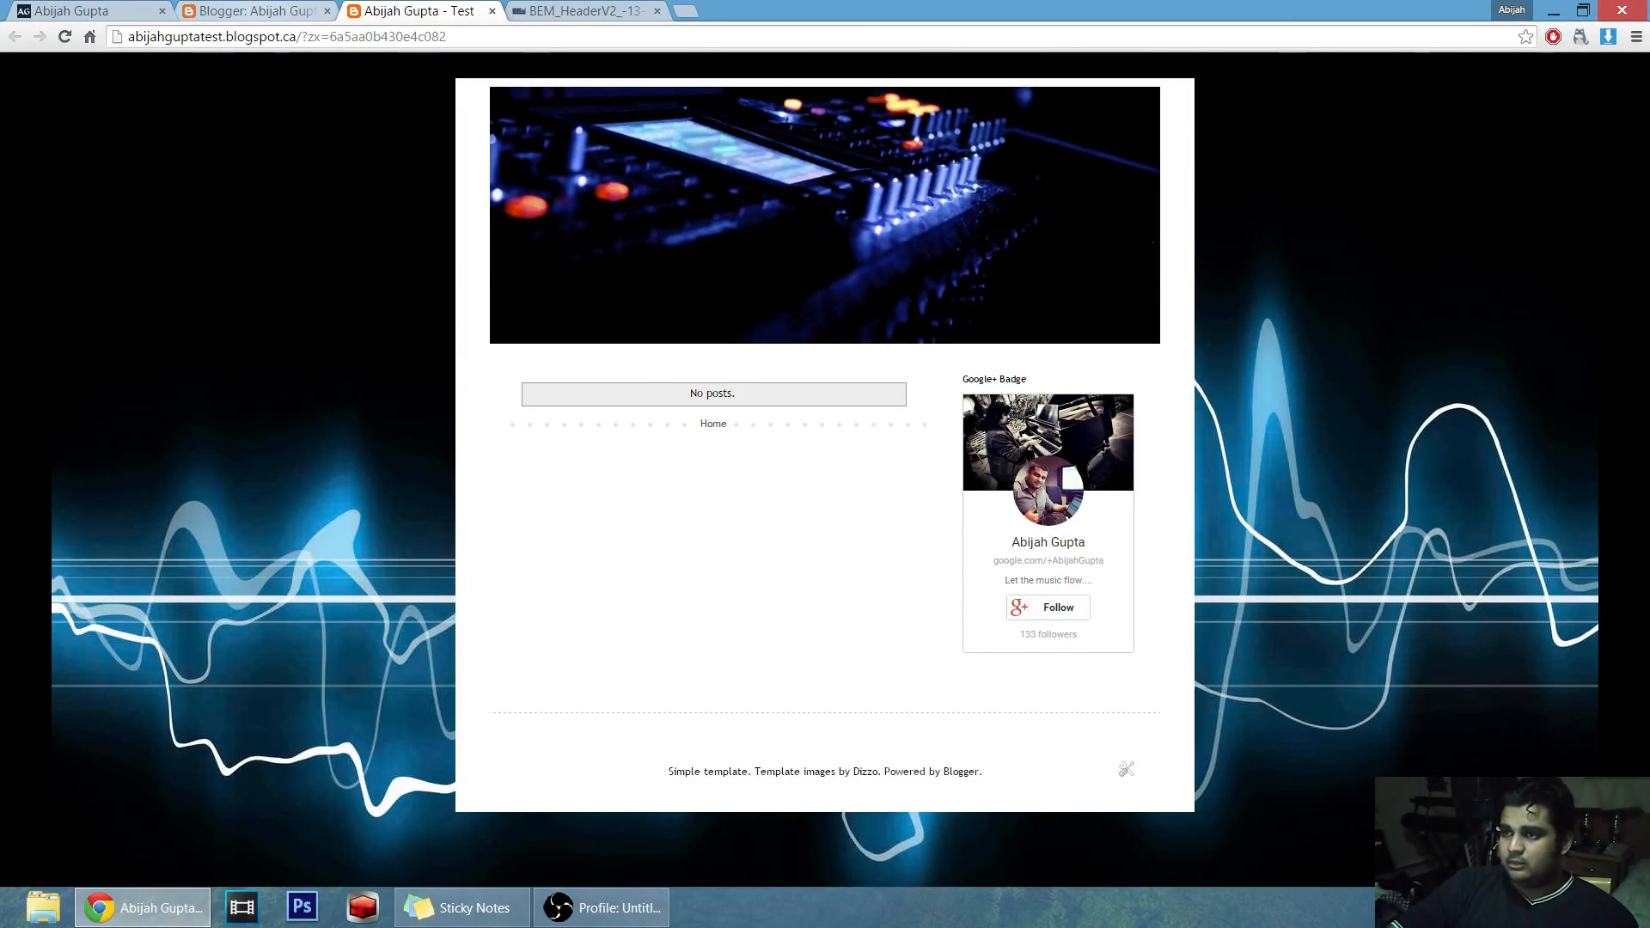
Copy the full HTML/JavaScript code of the finished website's Join me on Twitter gadget and close its configuration.
left_click(100, 13)
scroll(1139, 543, "down", 3)
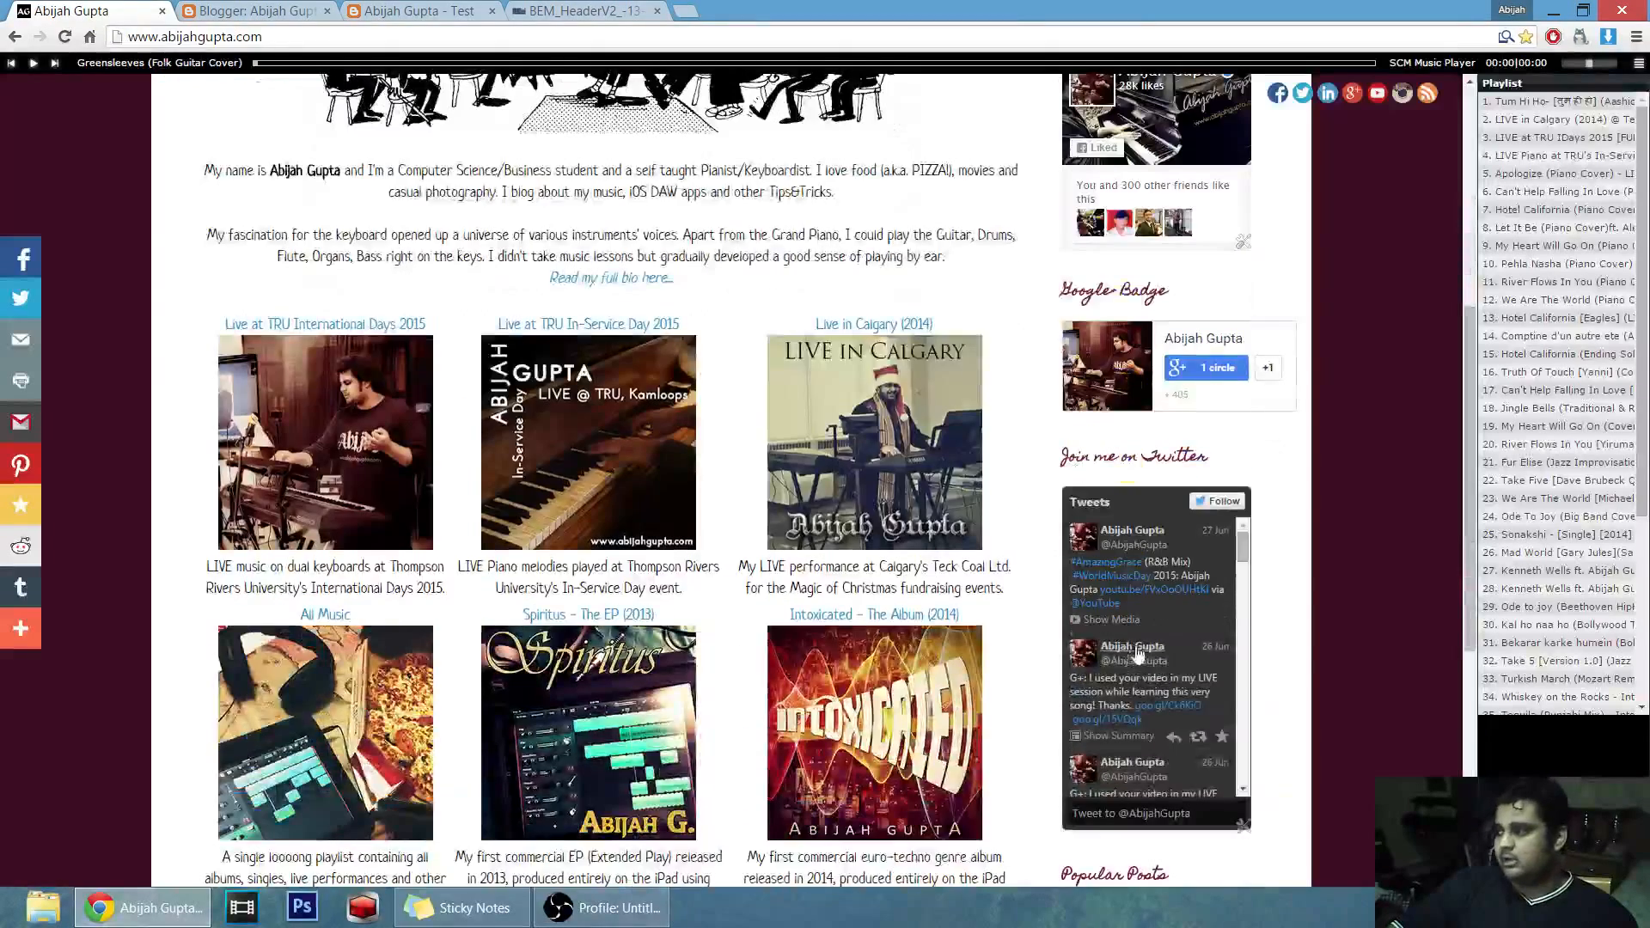
scroll(1356, 622, "down", 2)
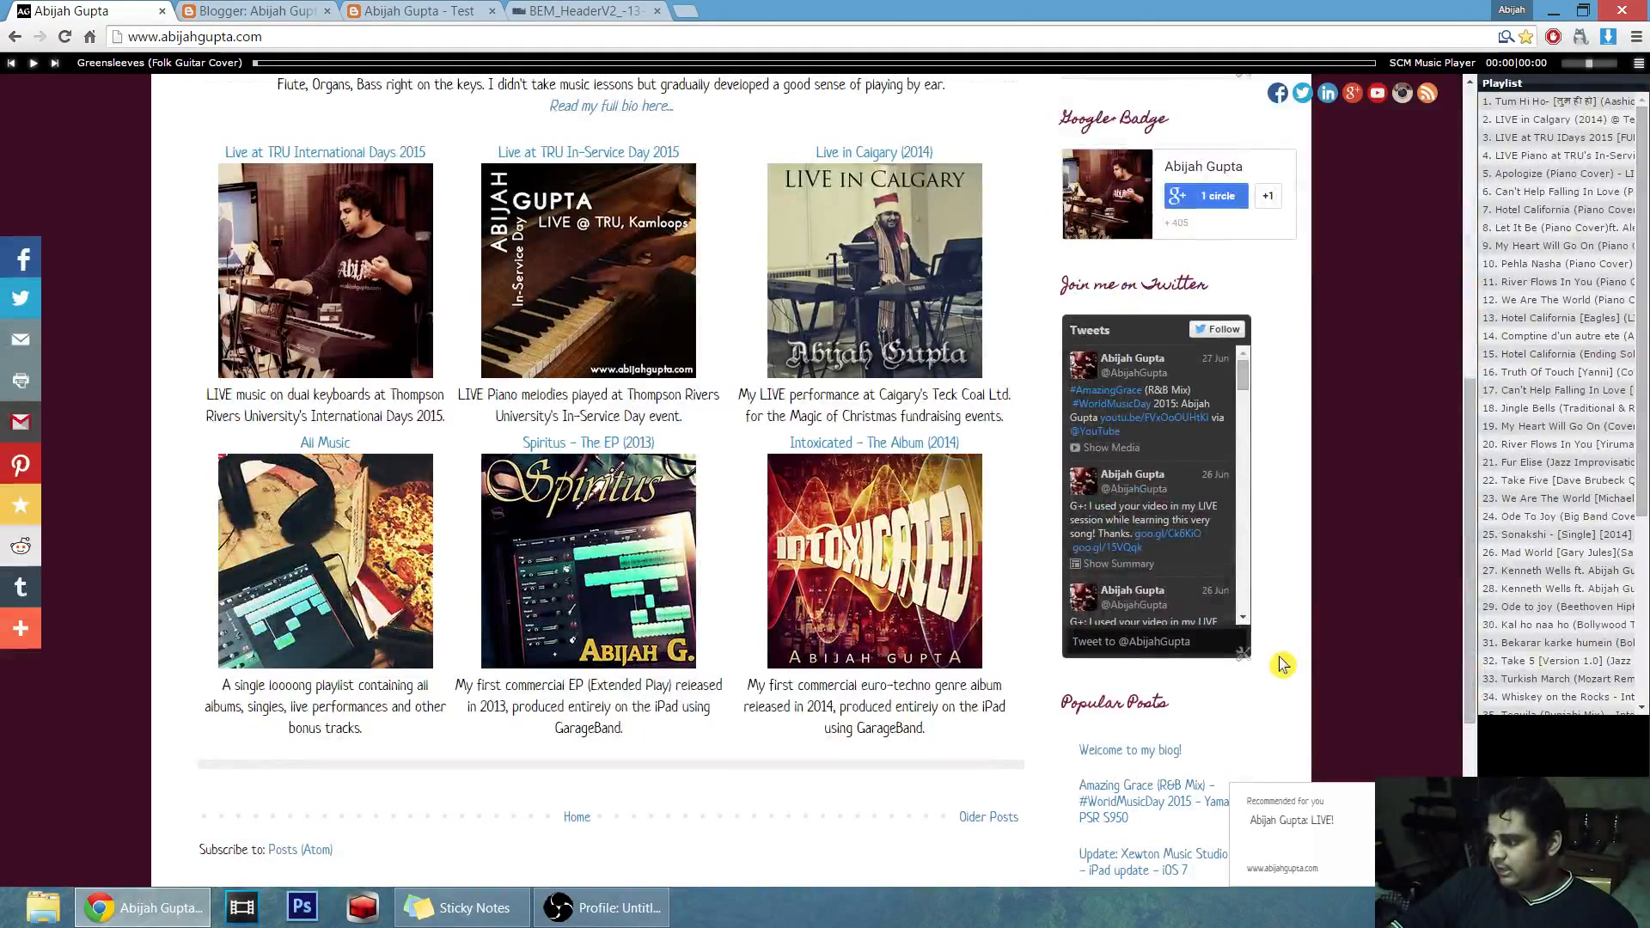
left_click(1244, 655)
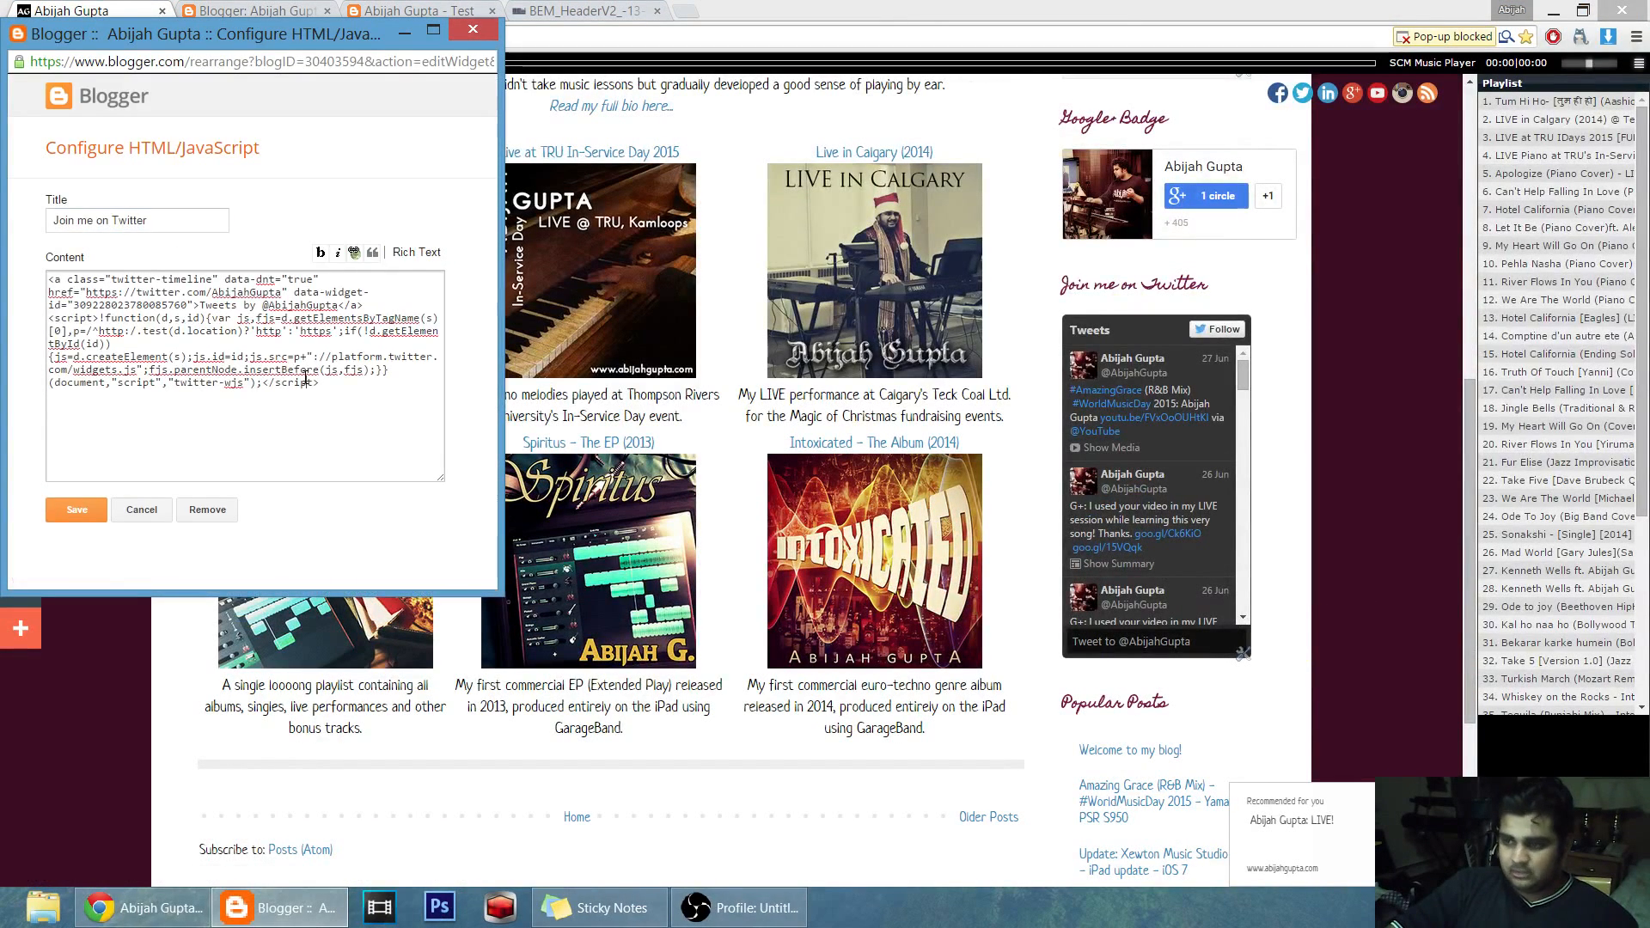
key("ctrl+a")
key("ctrl+c")
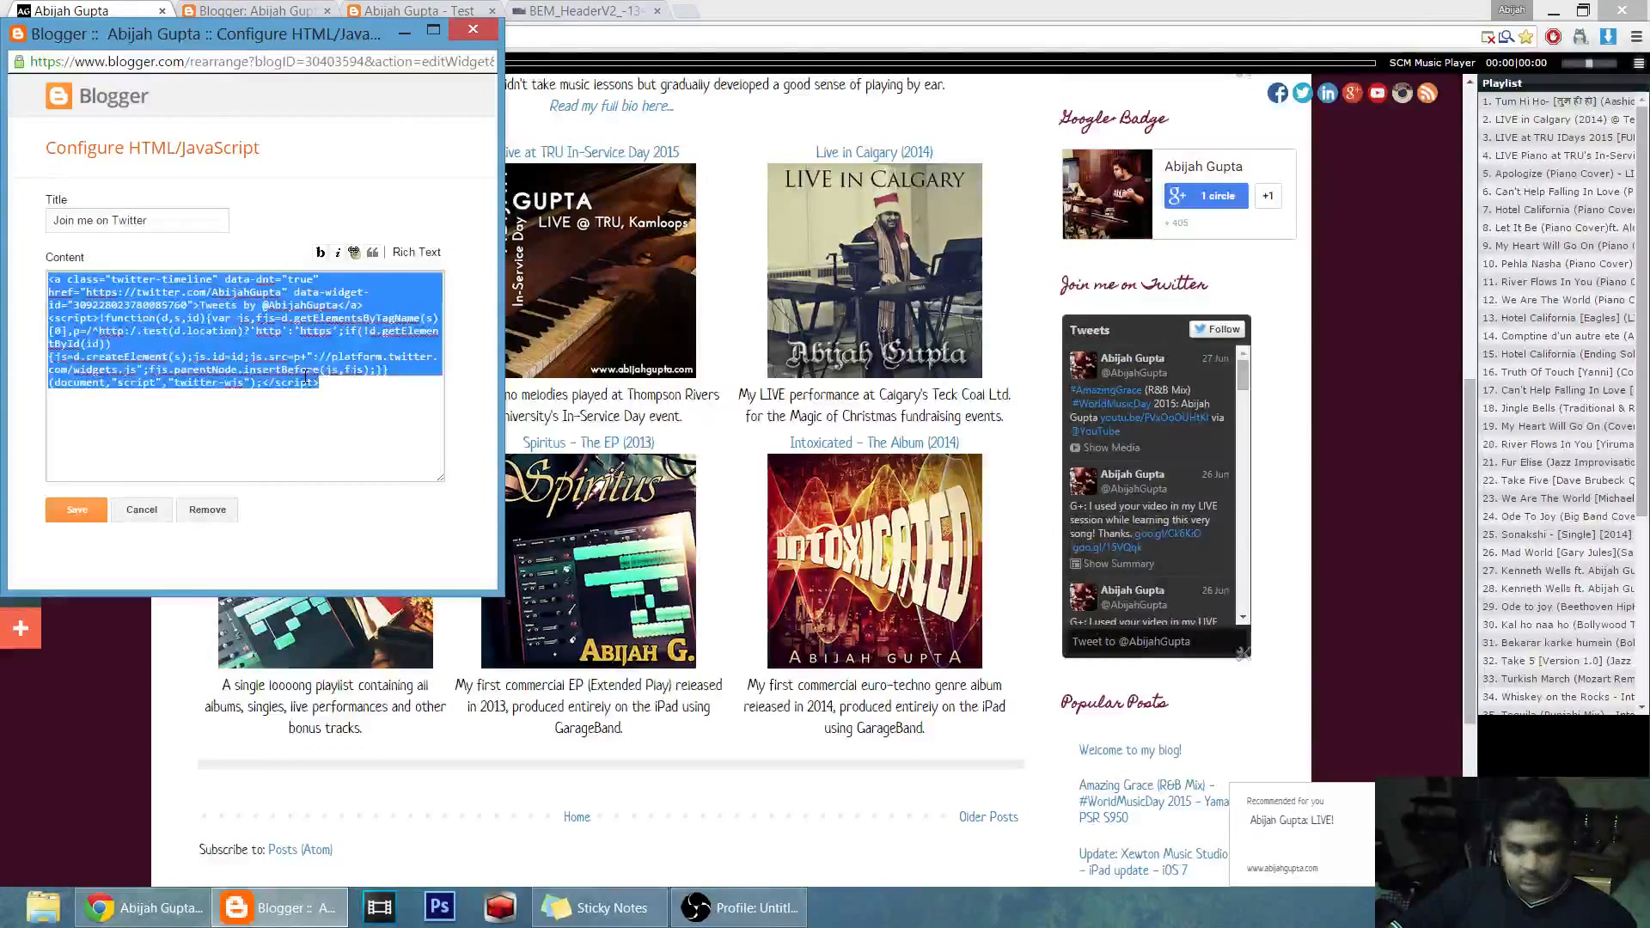
left_click(473, 30)
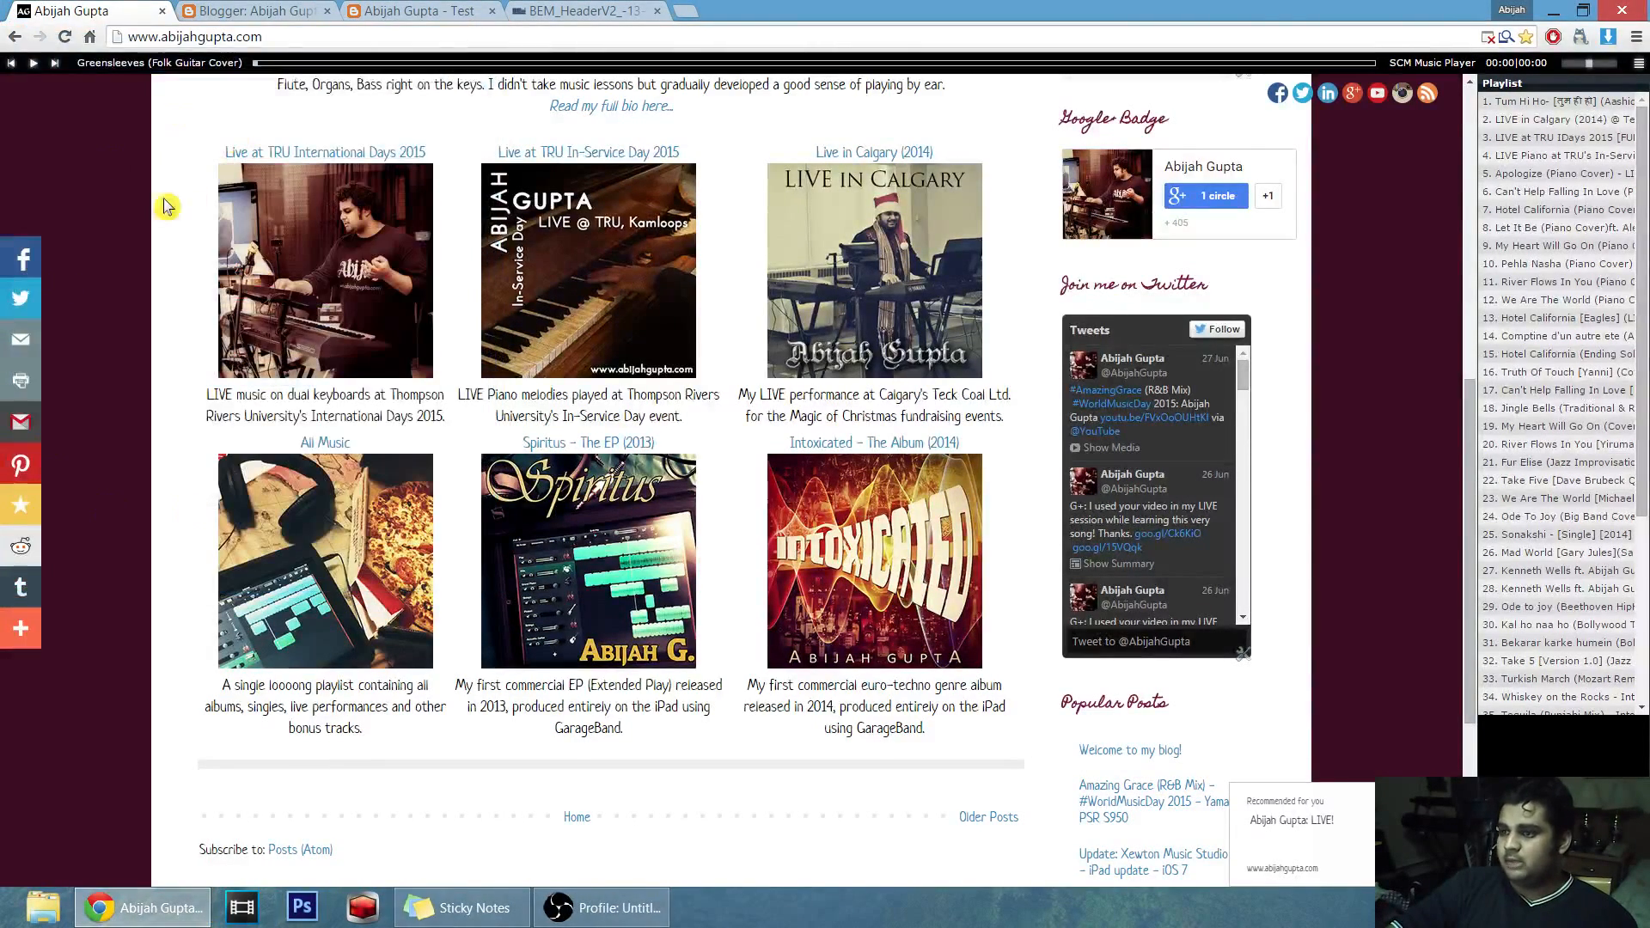
Start a new HTML/JavaScript gadget in the sidebar-right-1 section of the test blog's layout.
left_click(385, 11)
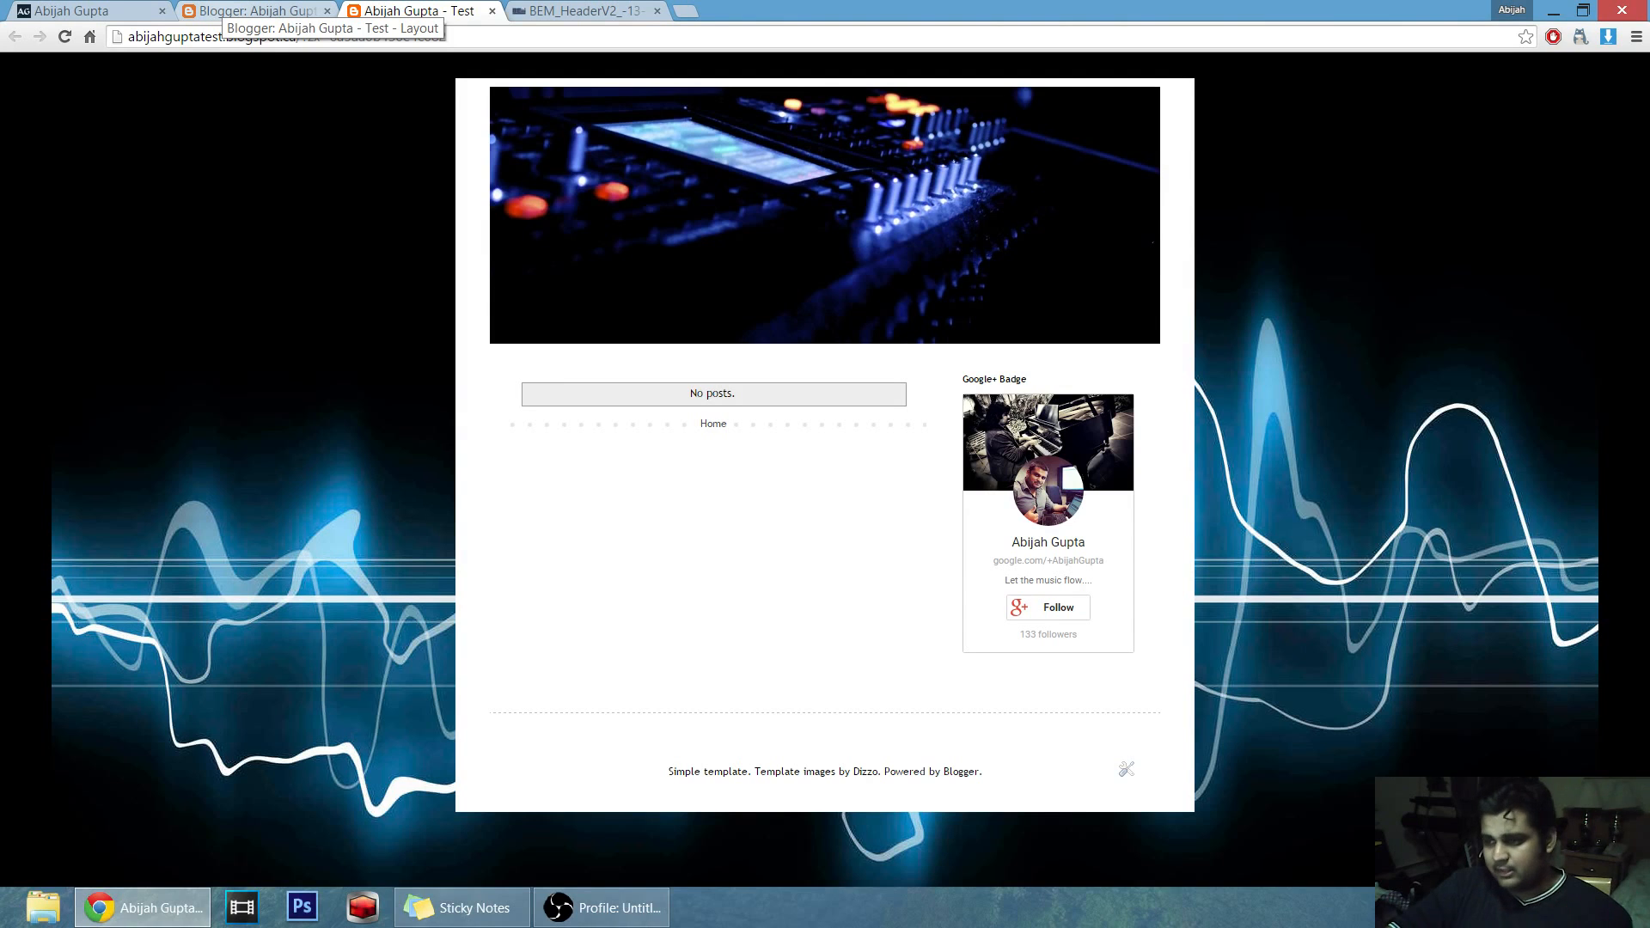
left_click(249, 11)
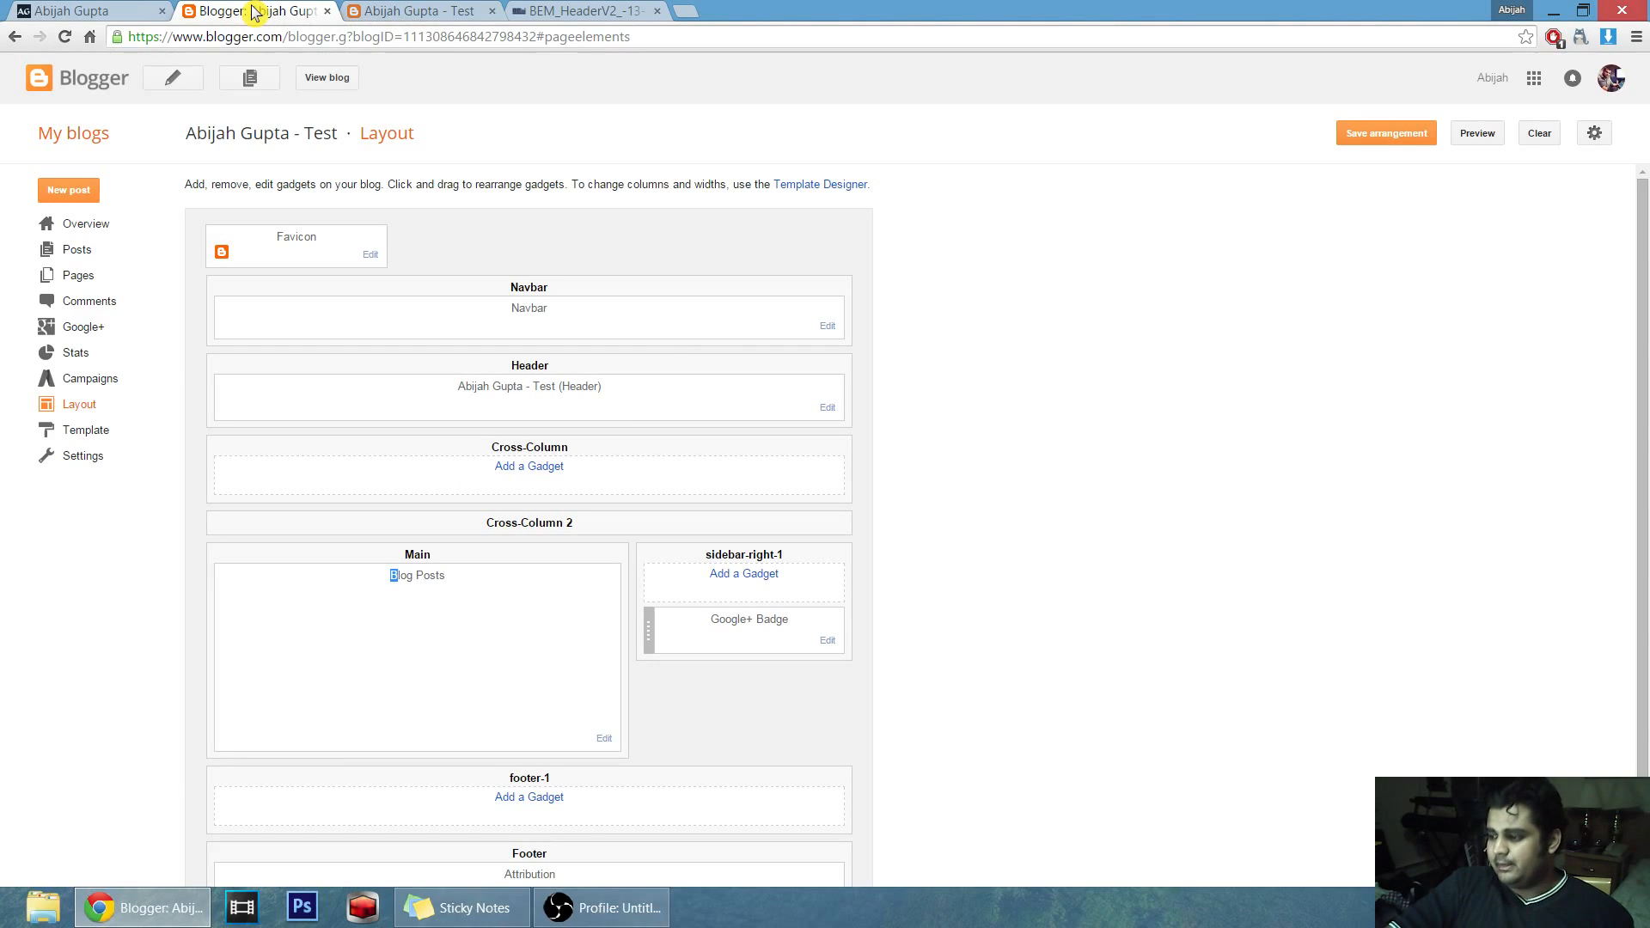
left_click(727, 582)
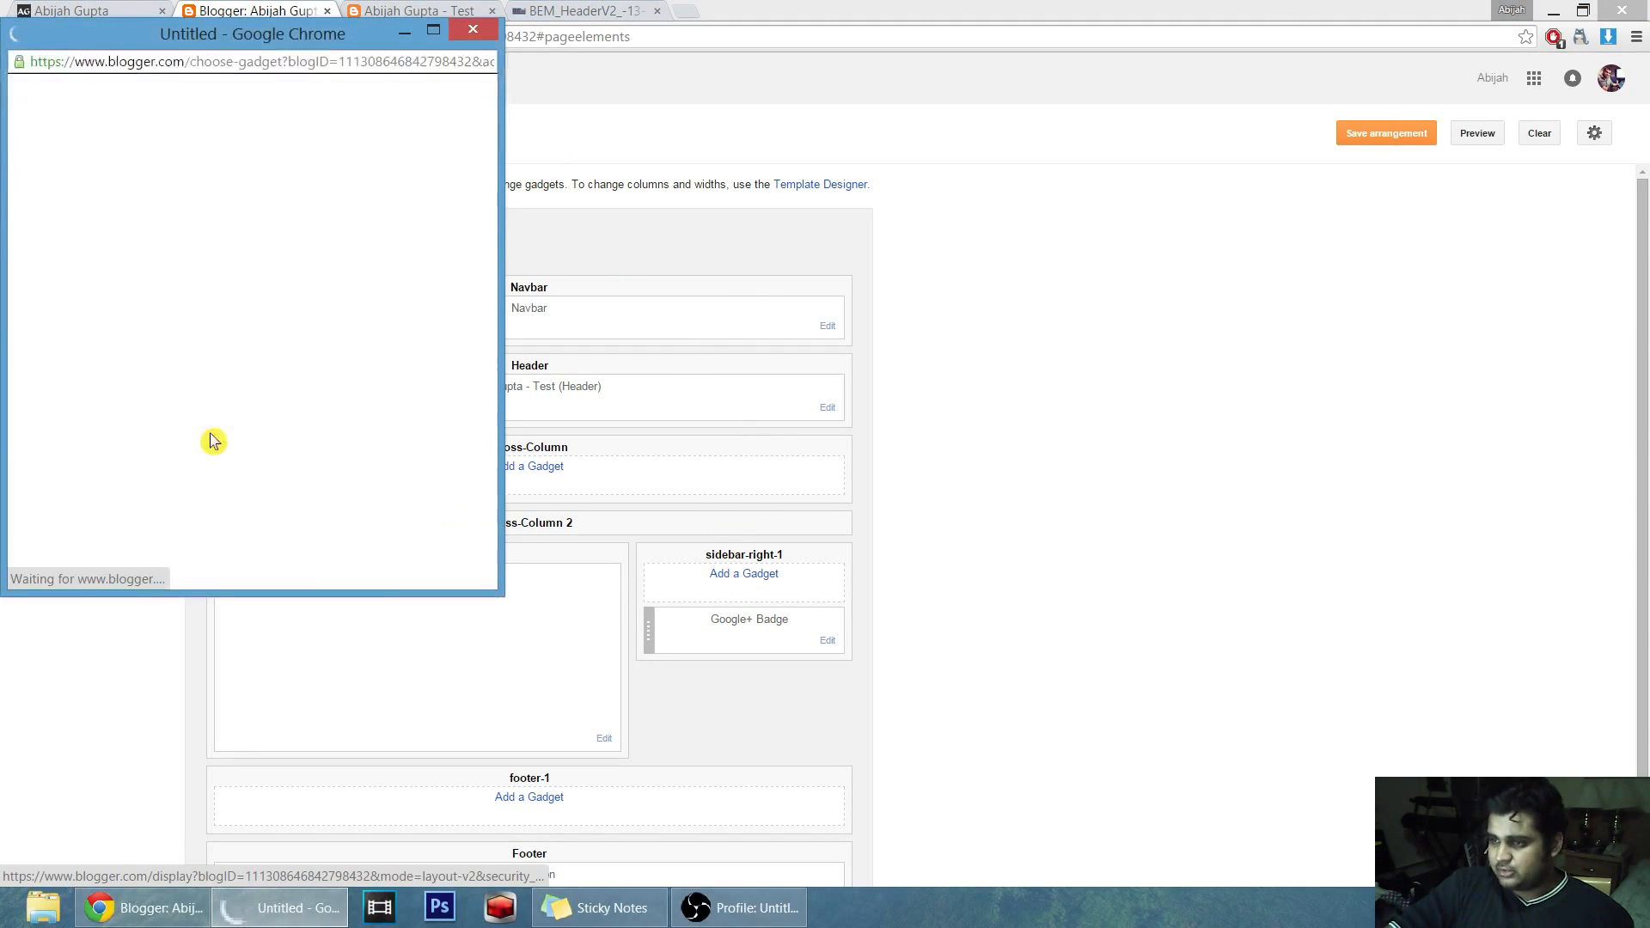
scroll(318, 384, "down", 2)
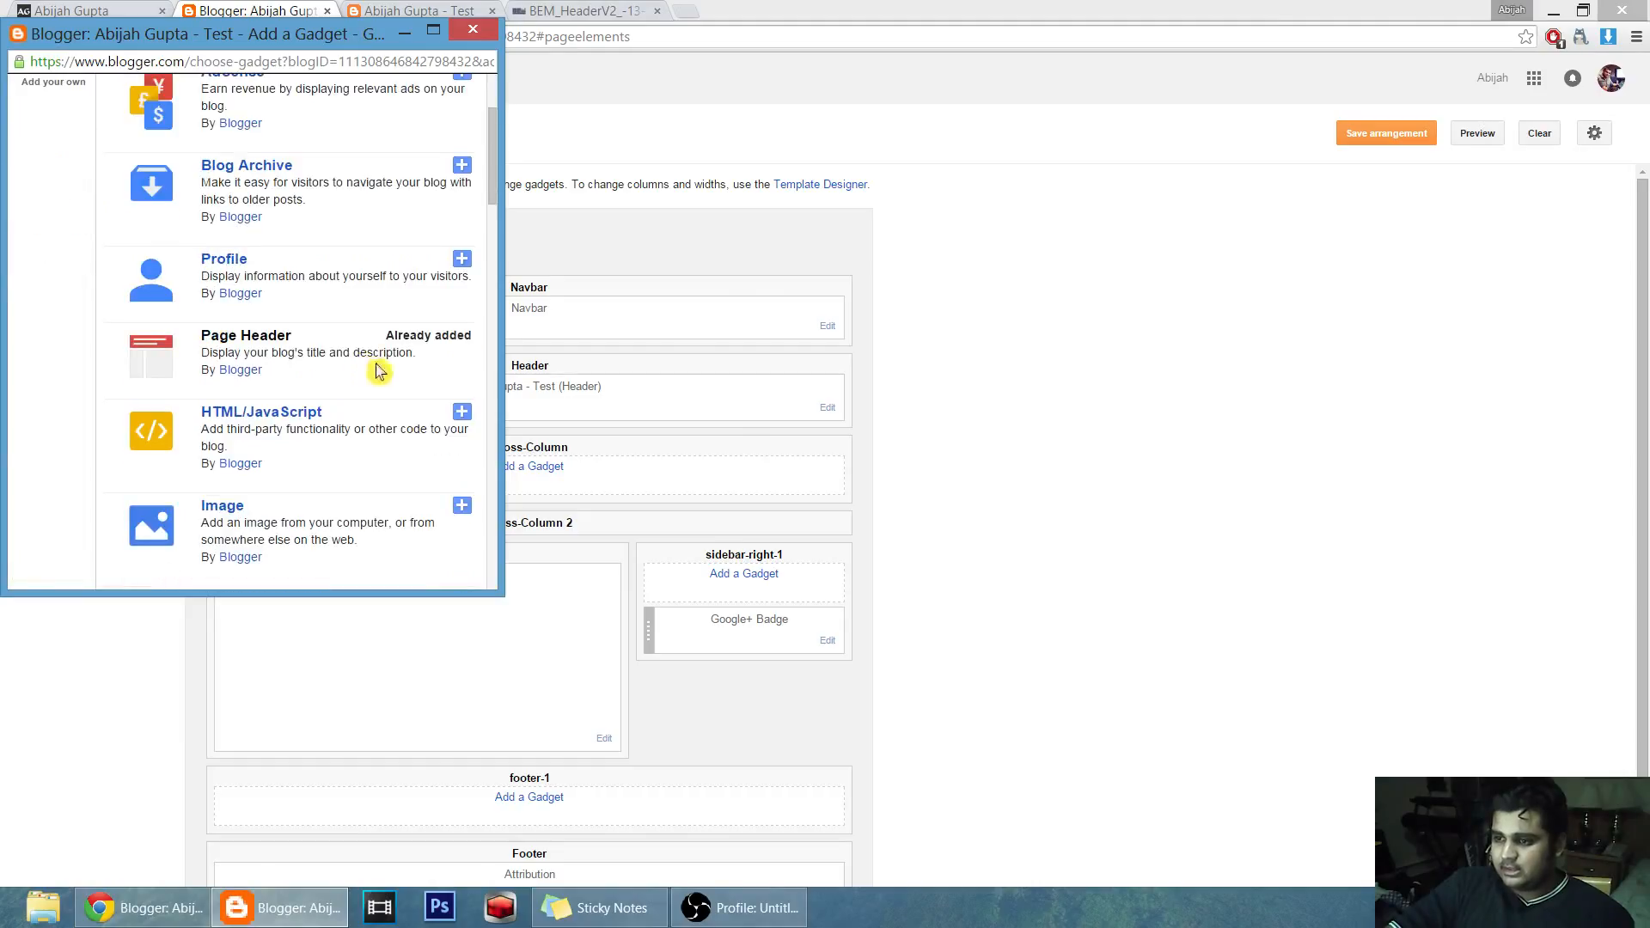
left_click(462, 416)
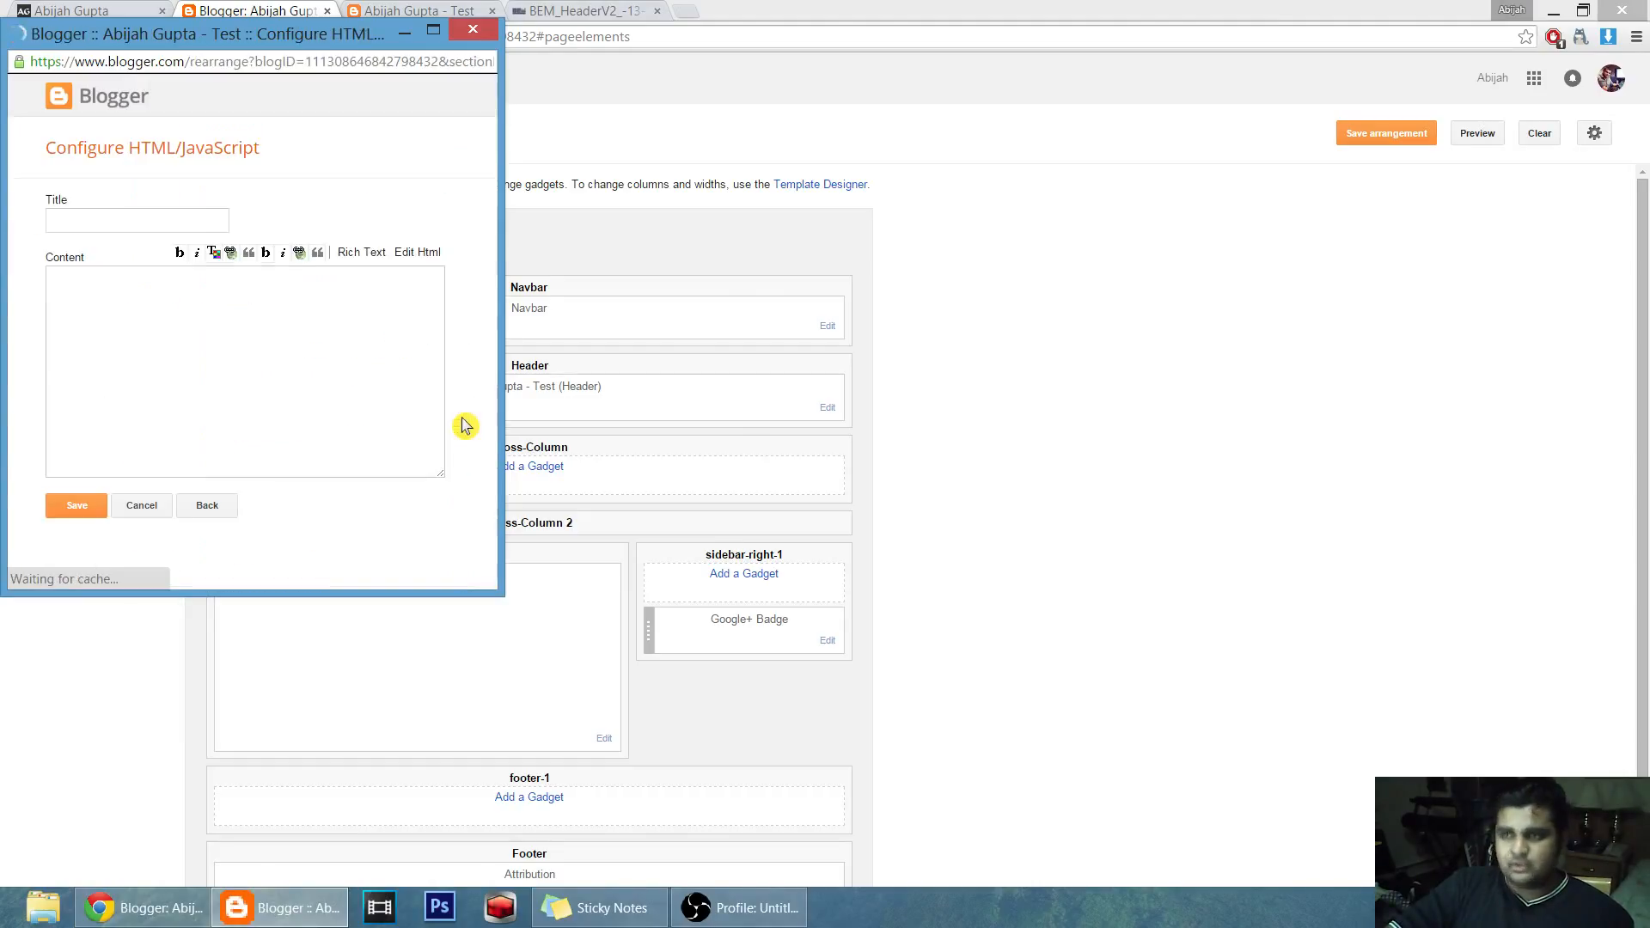
Paste the copied Twitter timeline code into the HTML/JavaScript gadget, title it "Twitter", and save the gadget and the layout arrangement.
left_click(276, 352)
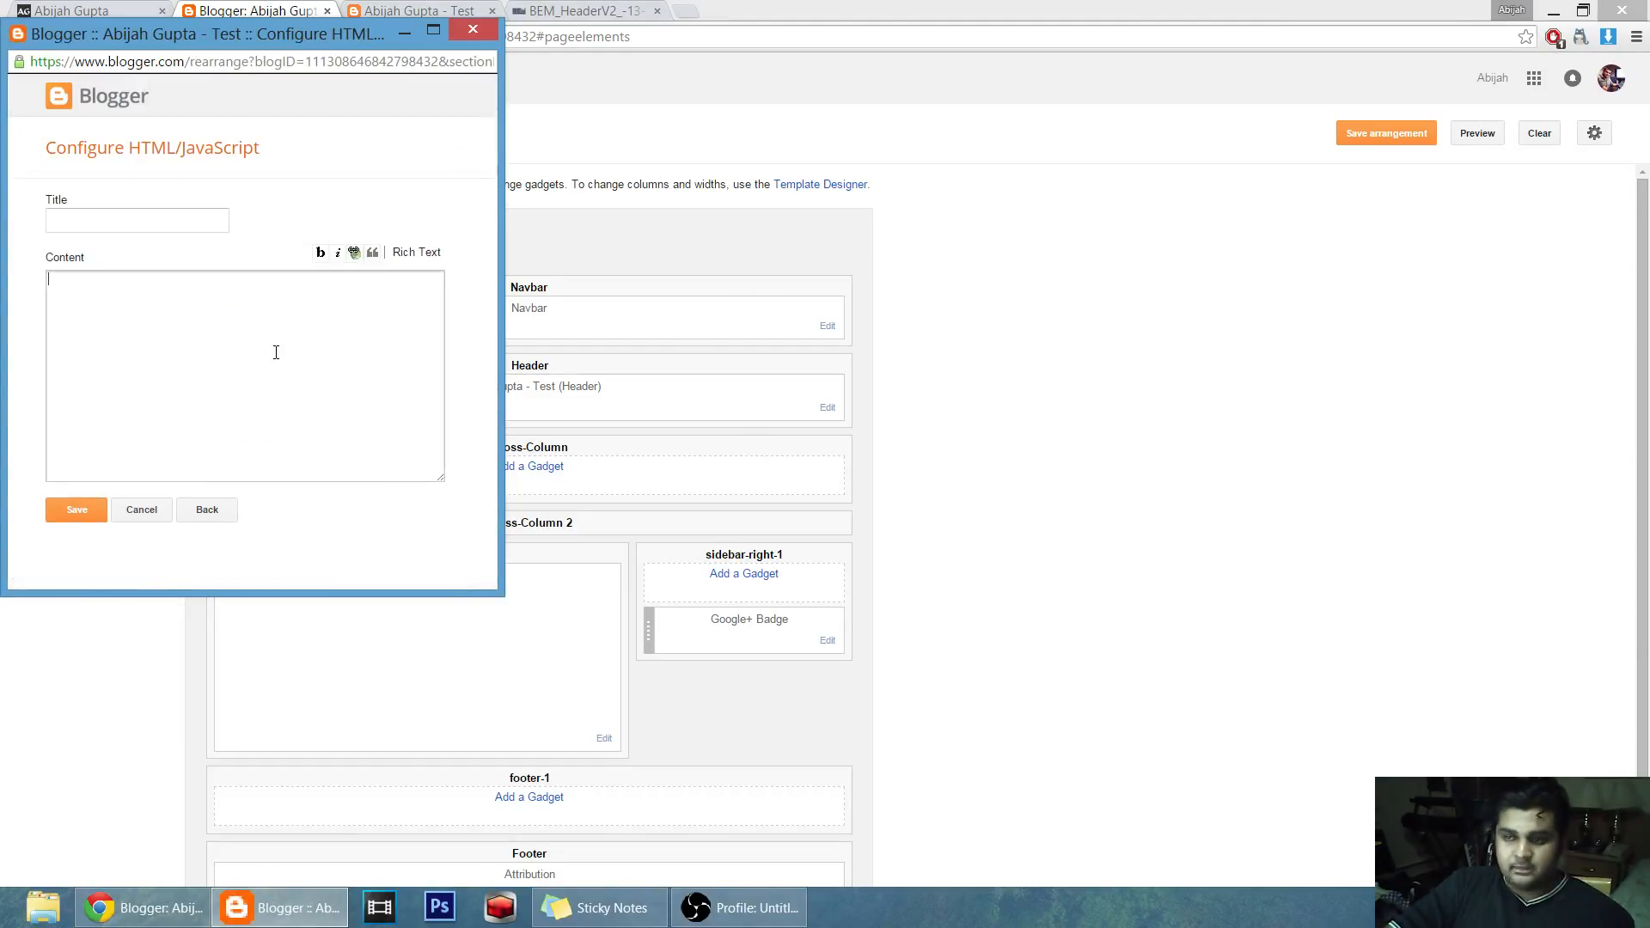
key("ctrl+v")
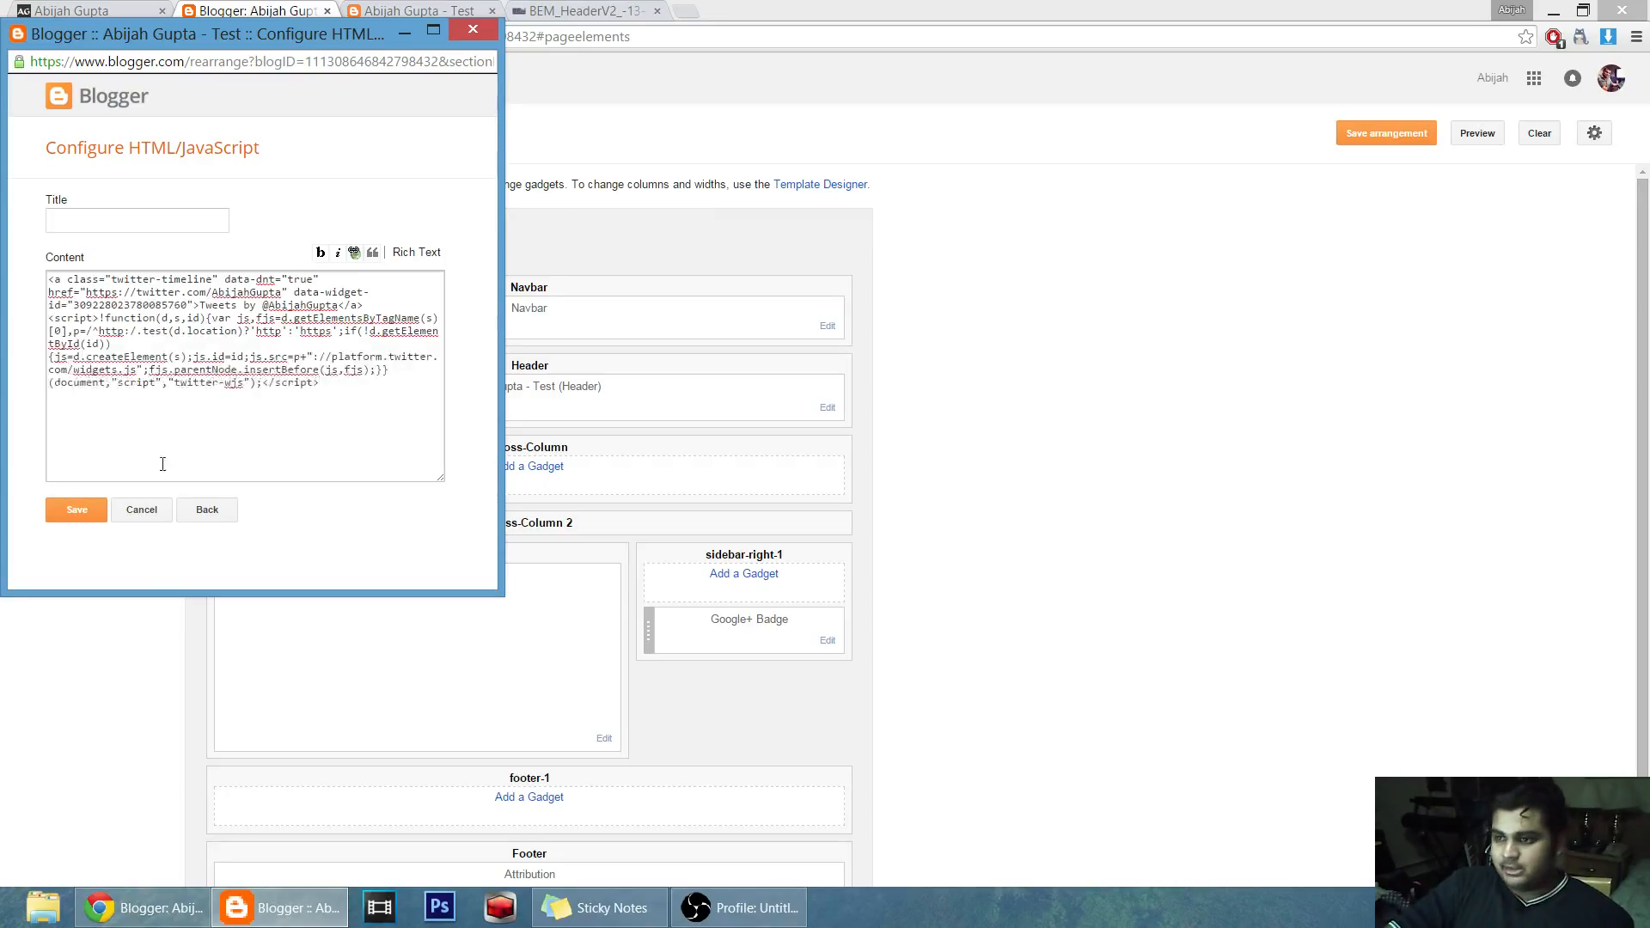
left_click(77, 512)
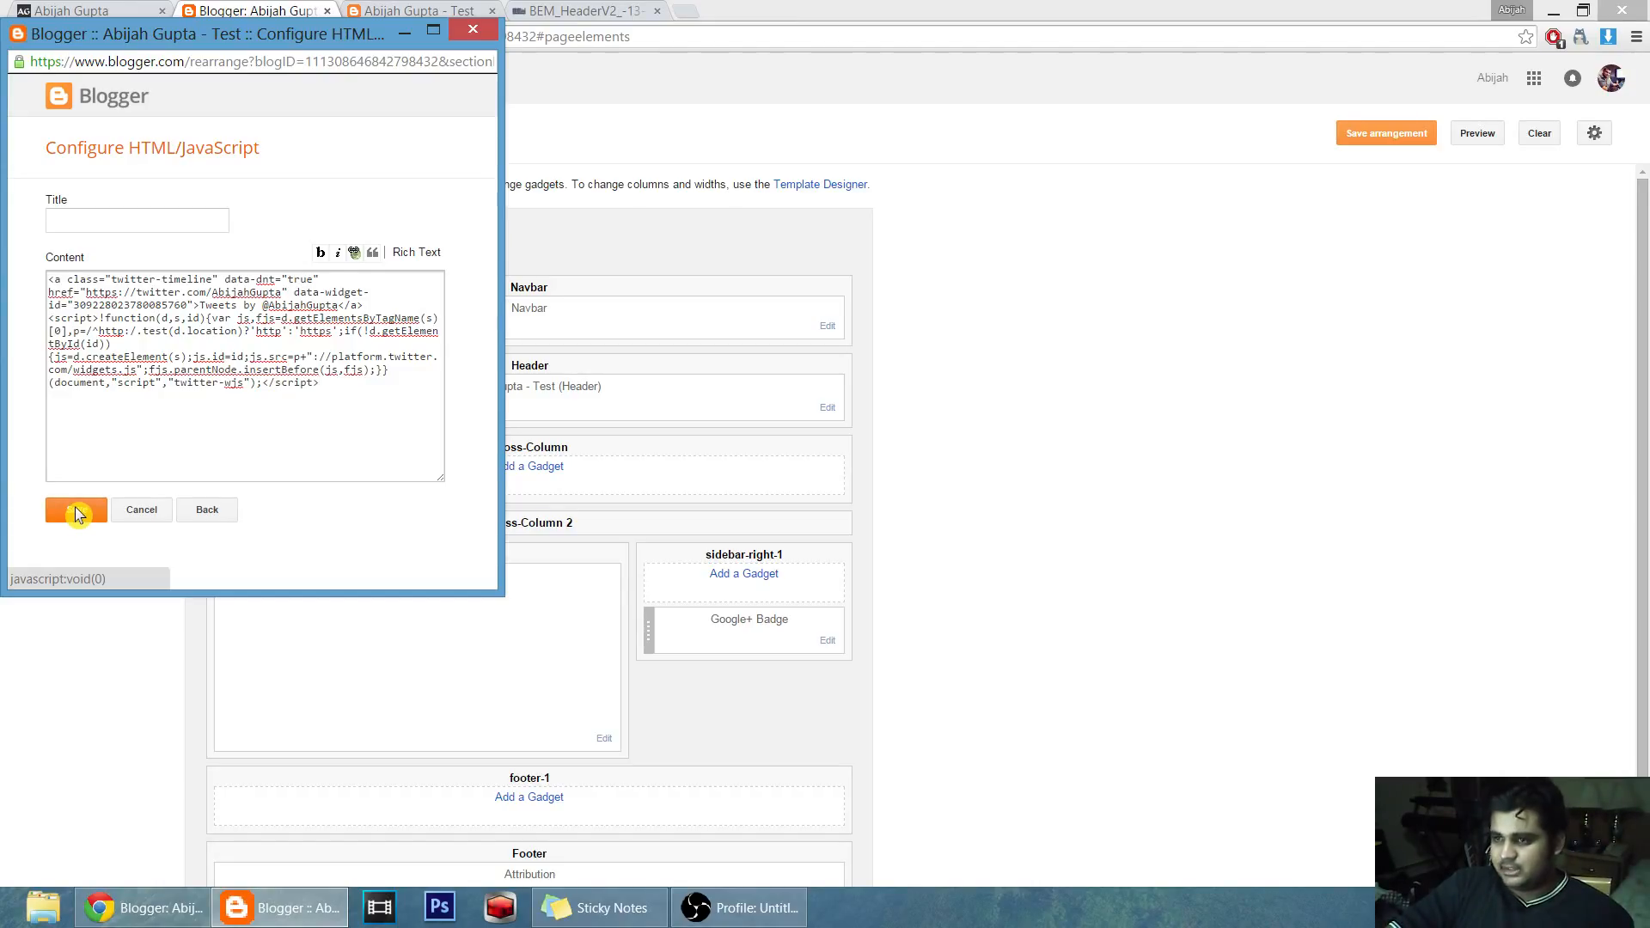
left_click(100, 222)
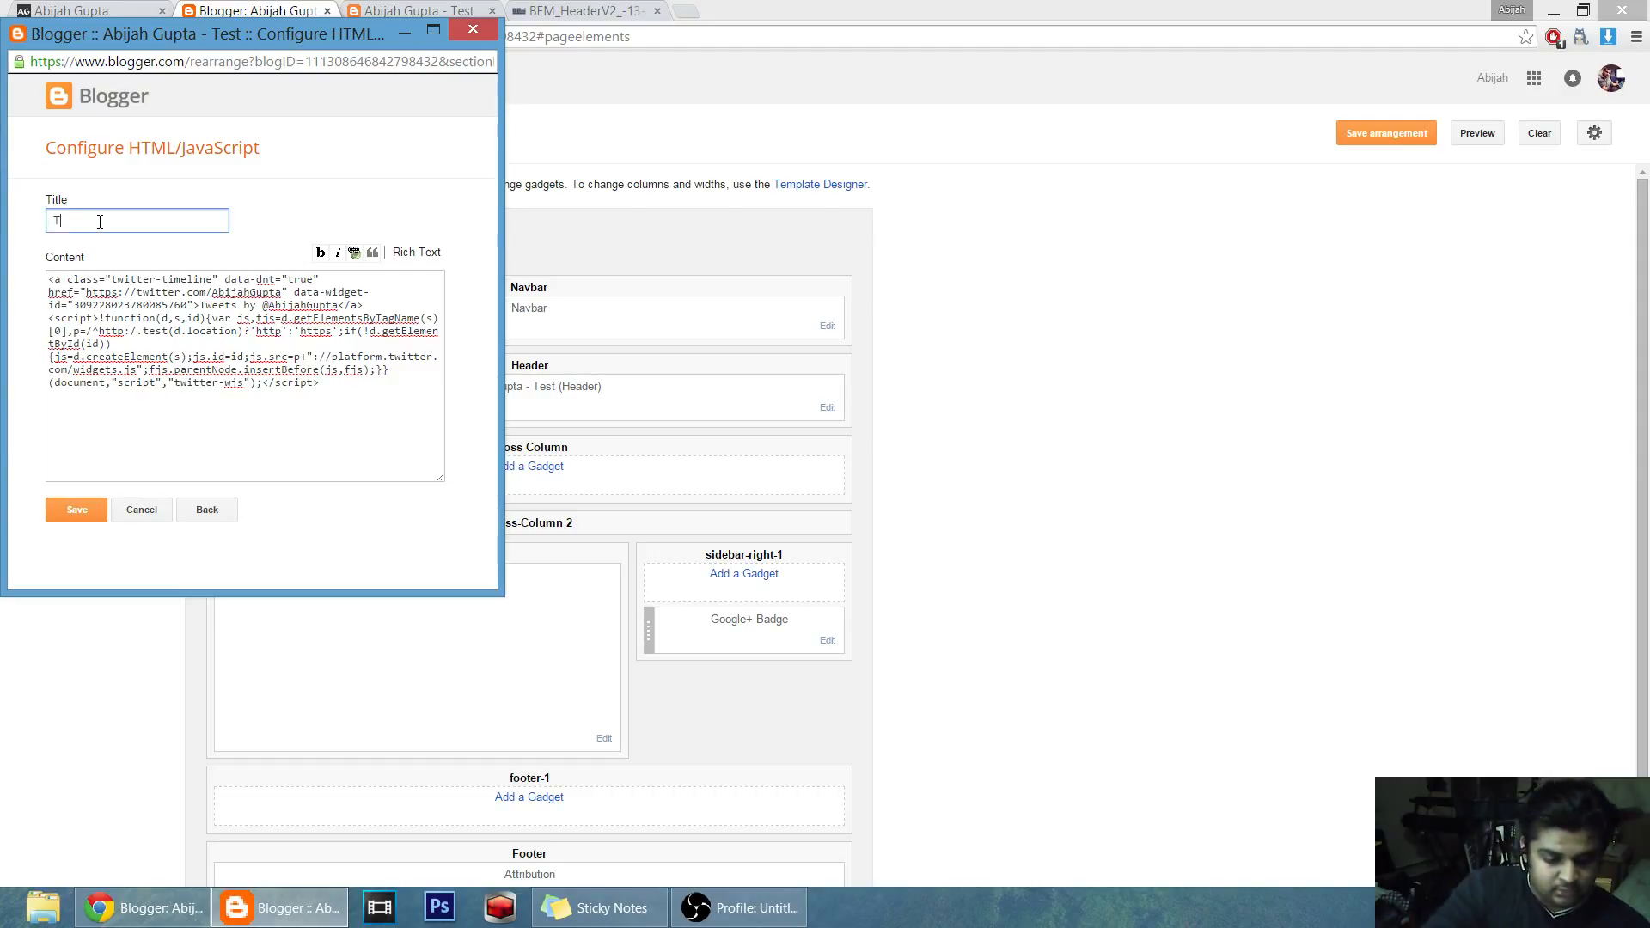
type("Twitter")
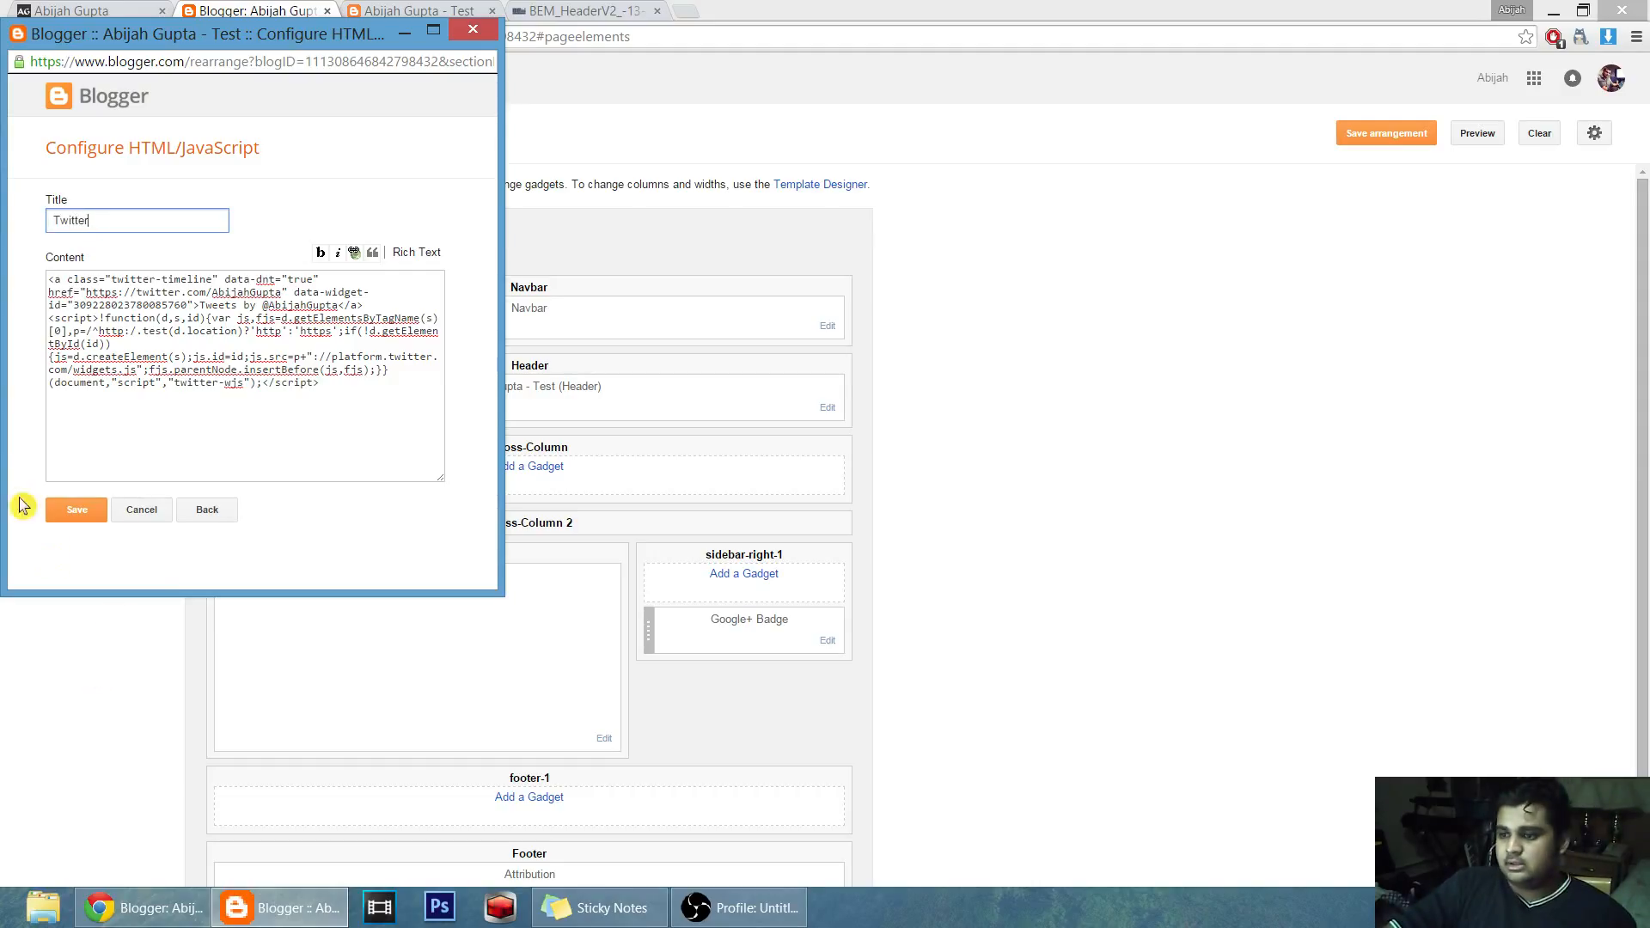
left_click(71, 510)
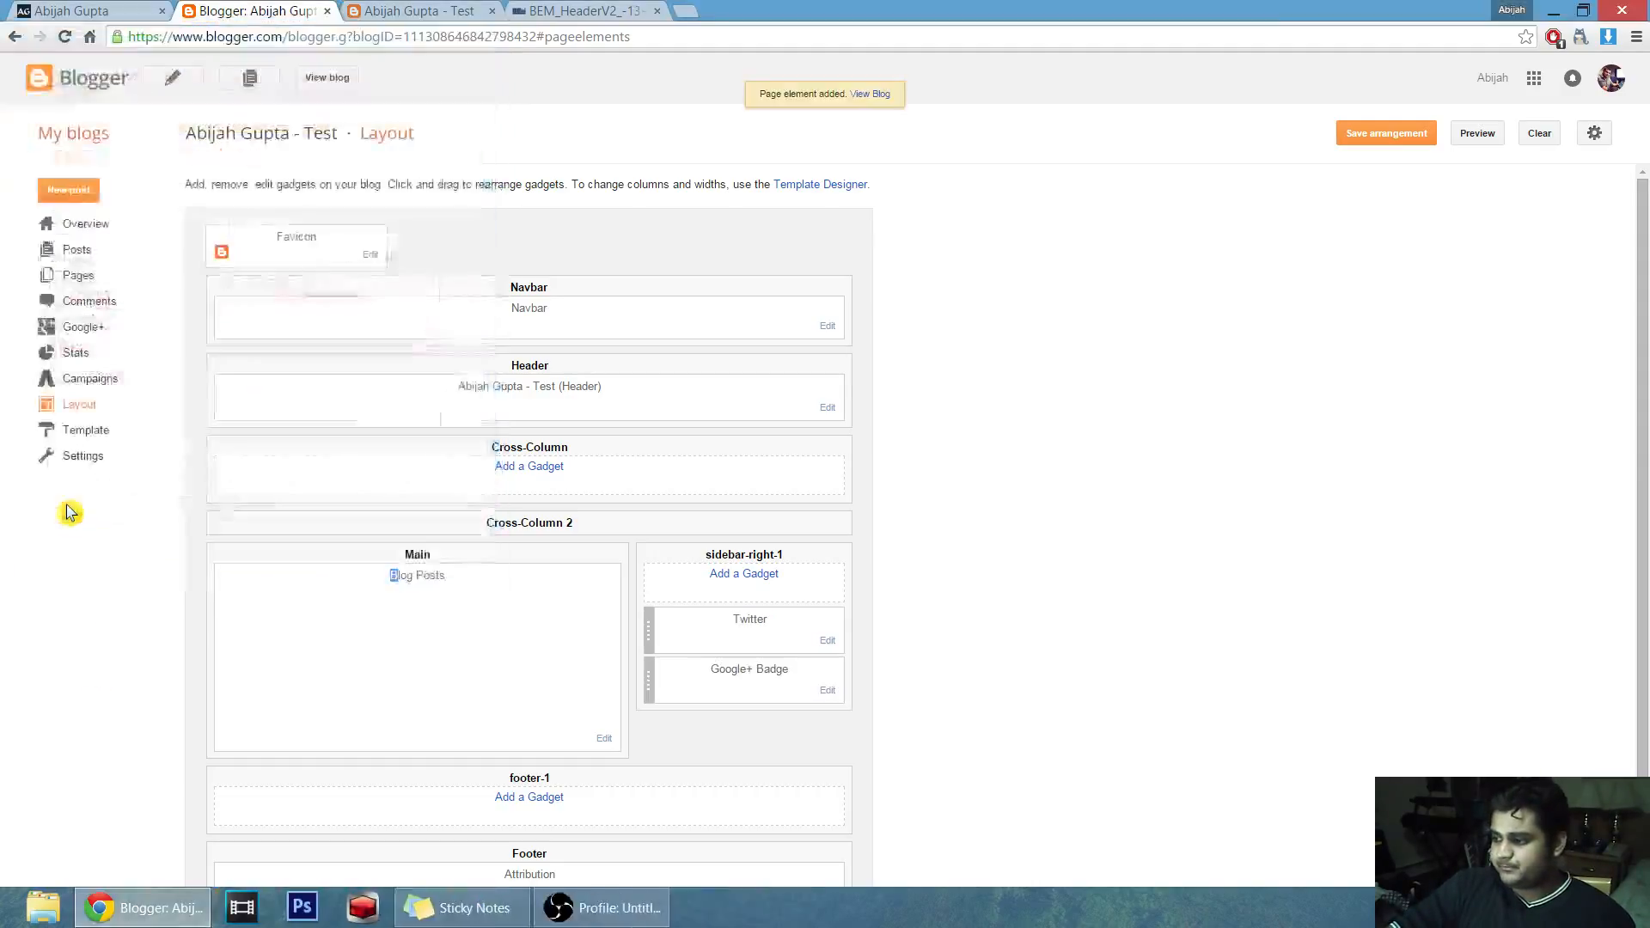
left_click(1359, 136)
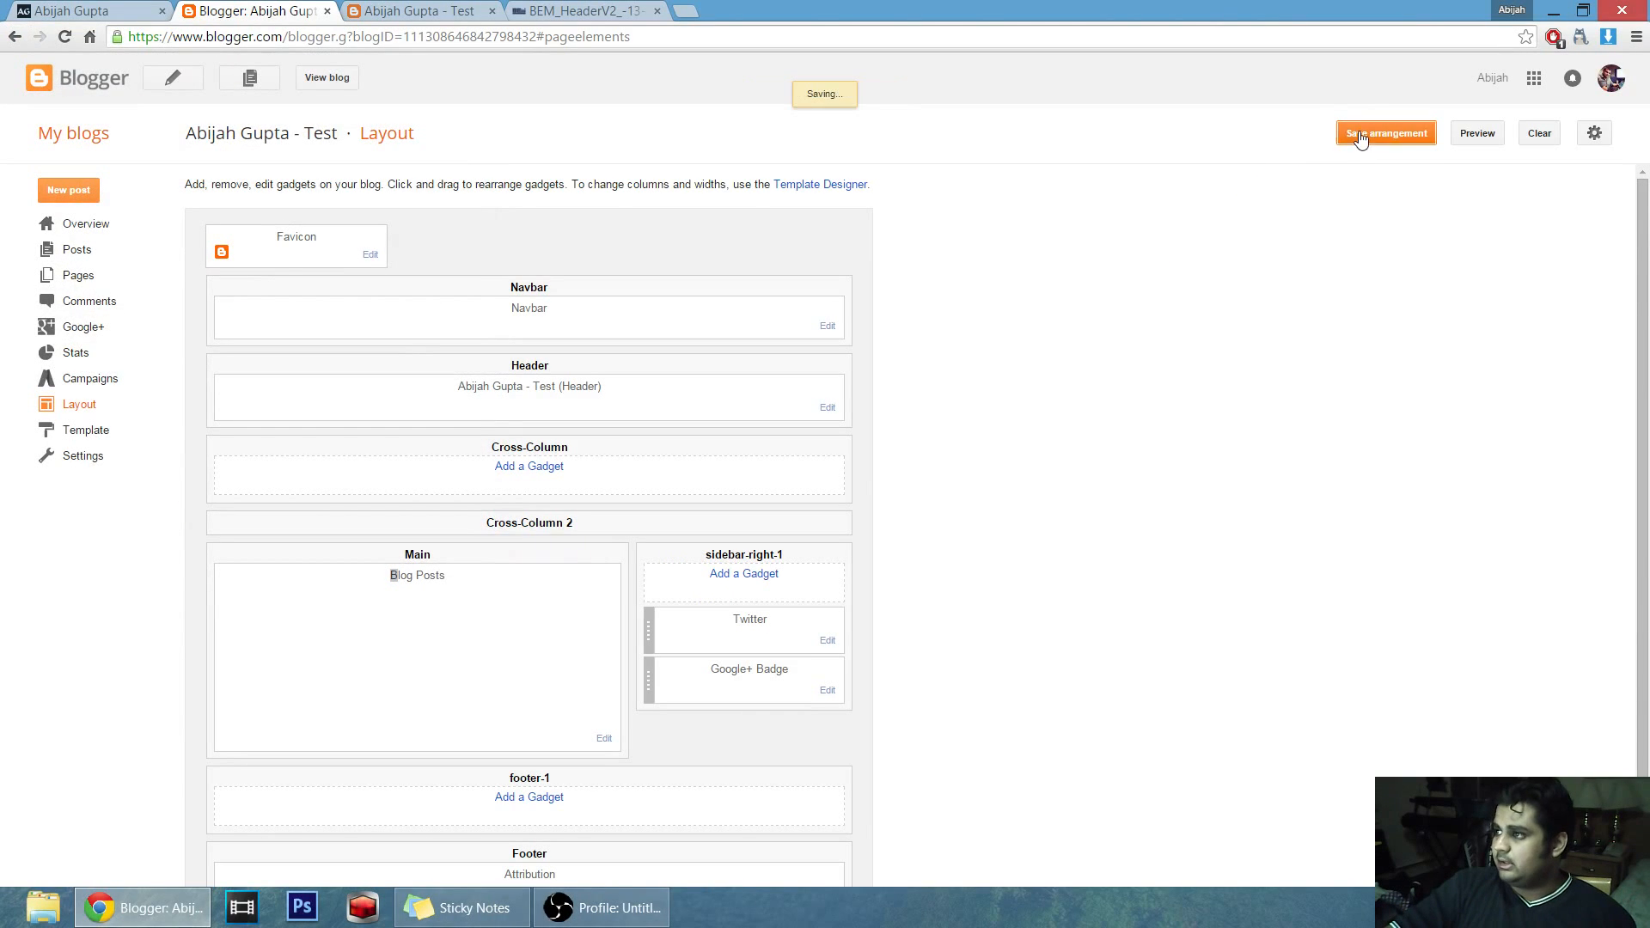
Reload the live test blog and look over the Twitter timeline and Google+ badge in its sidebar.
left_click(419, 11)
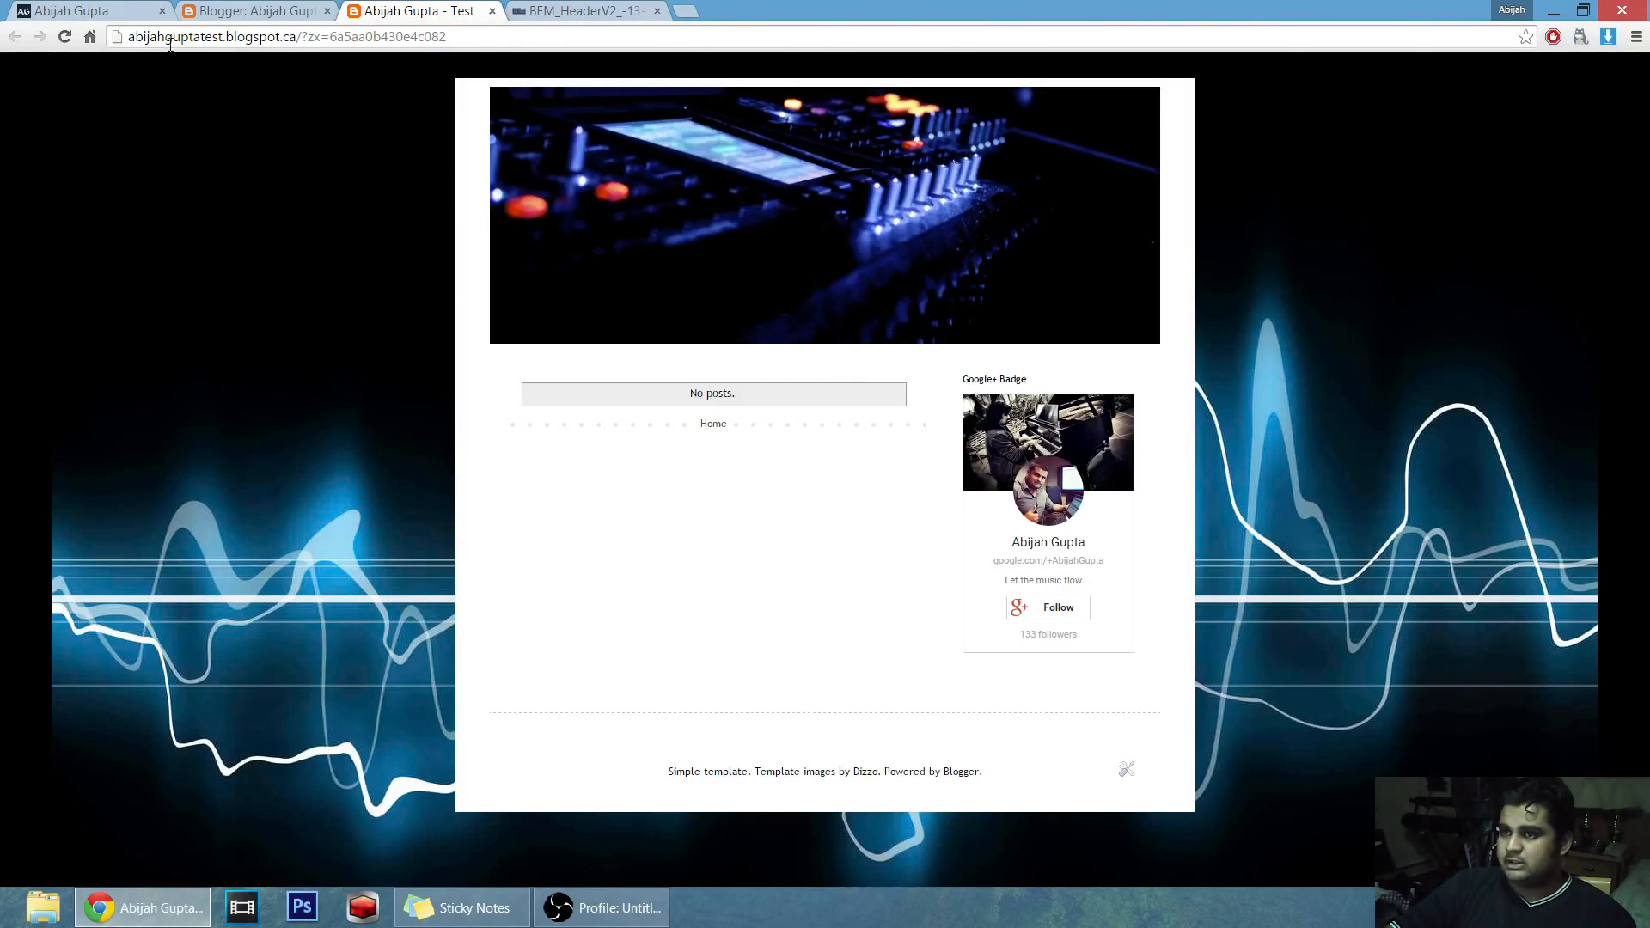
left_click(65, 36)
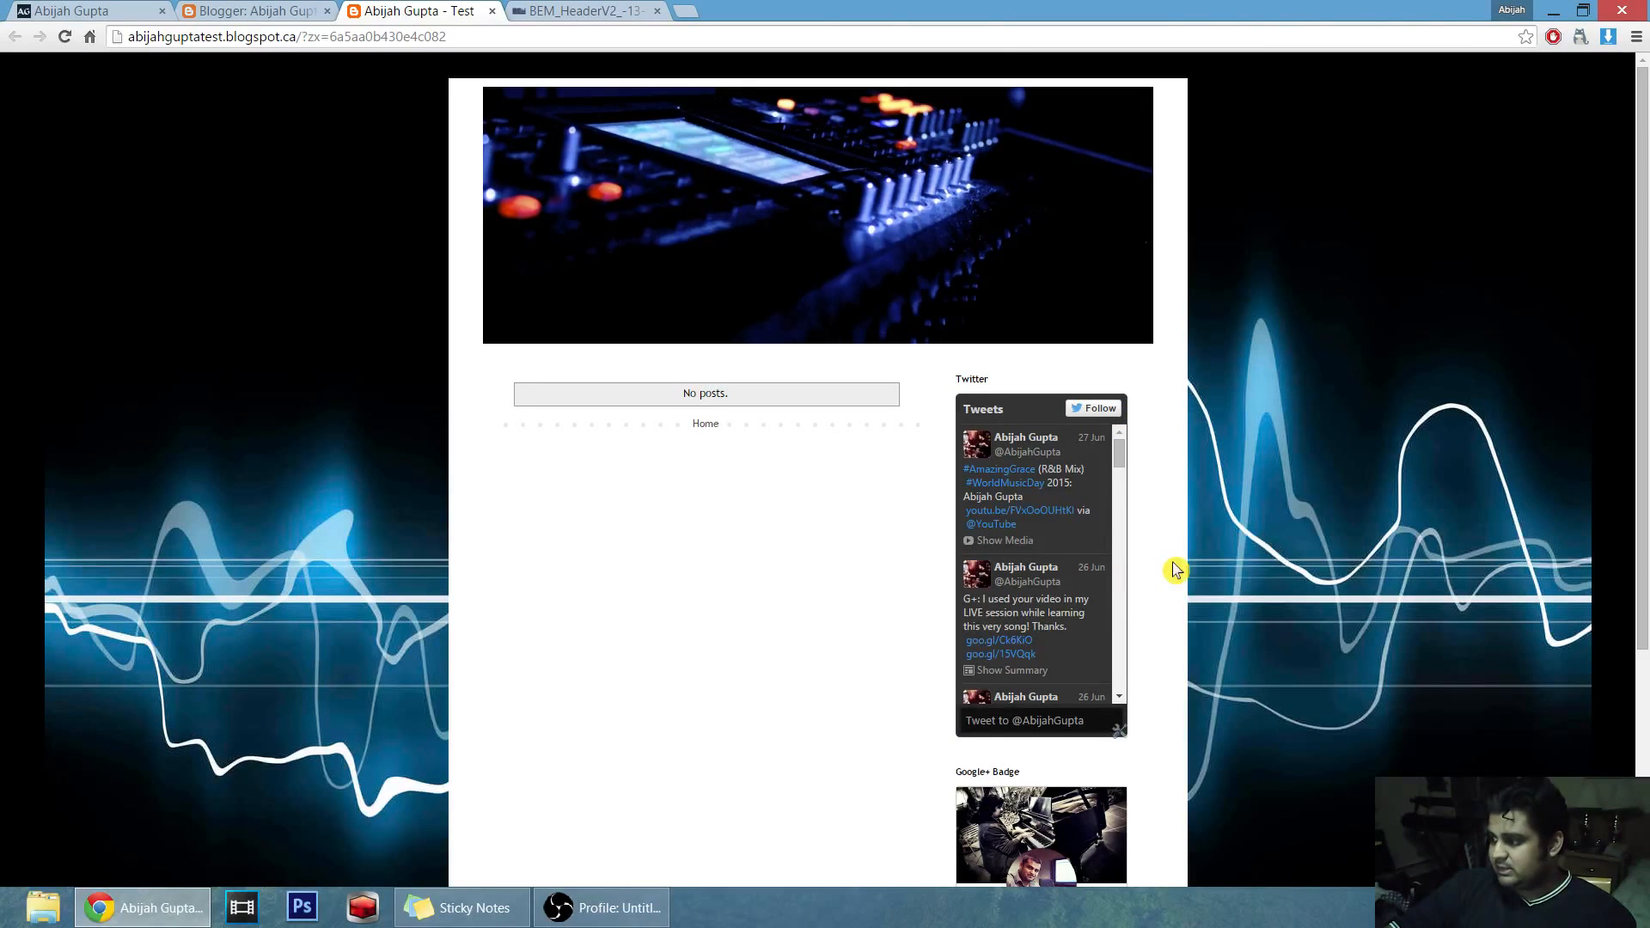
scroll(1232, 494, "down", 3)
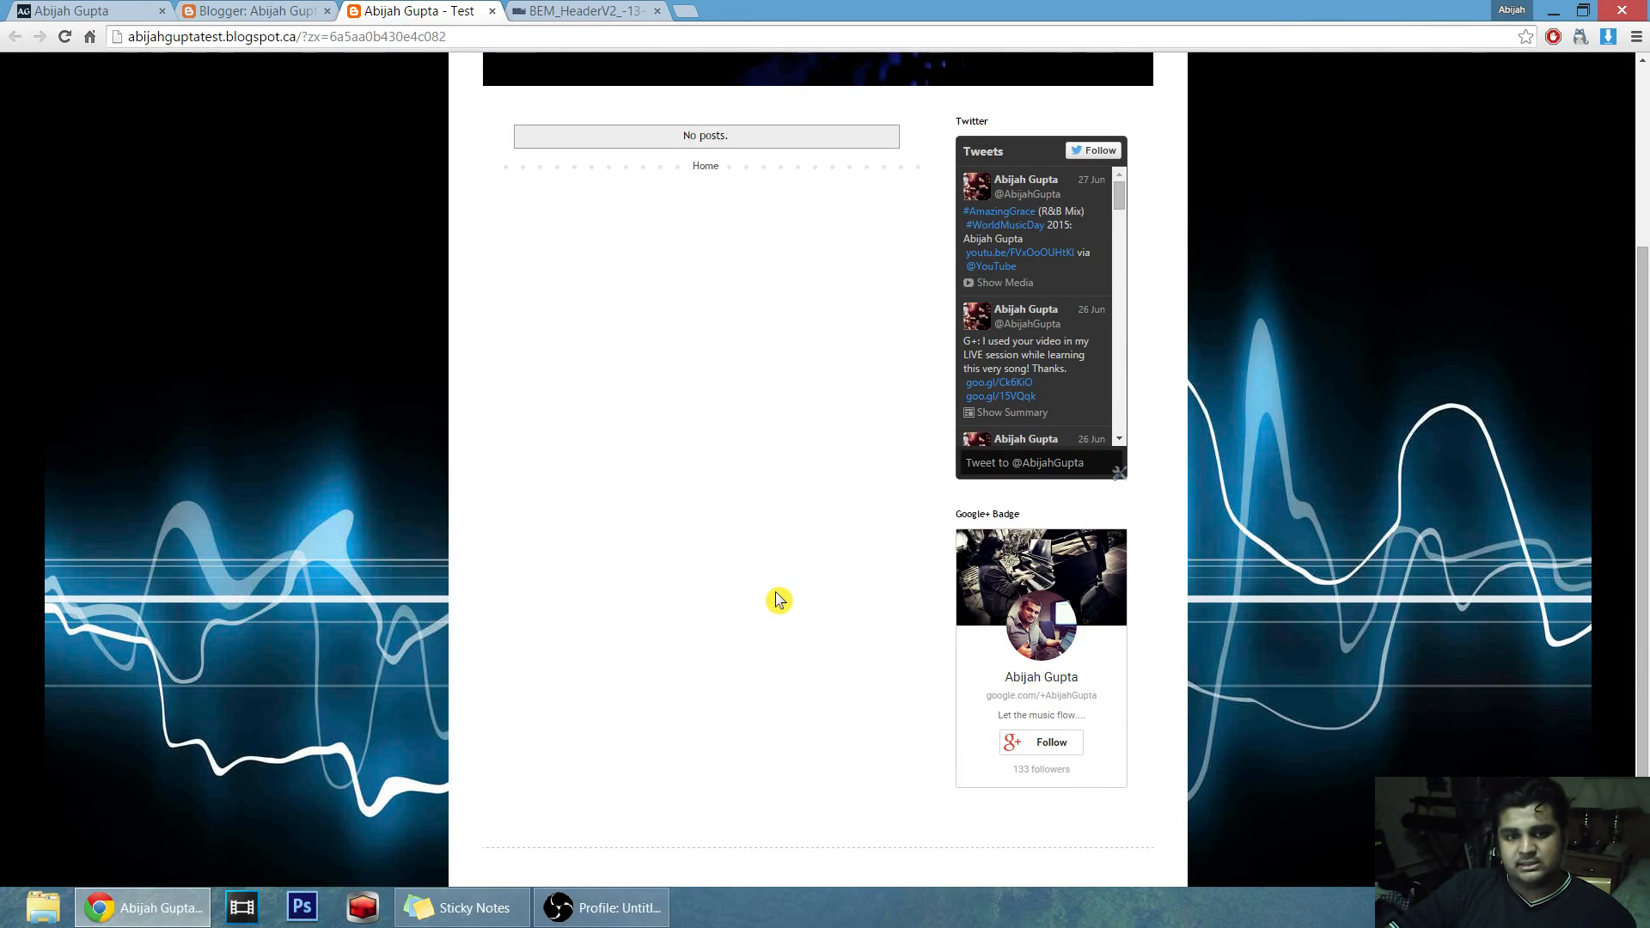
scroll(782, 601, "up", 3)
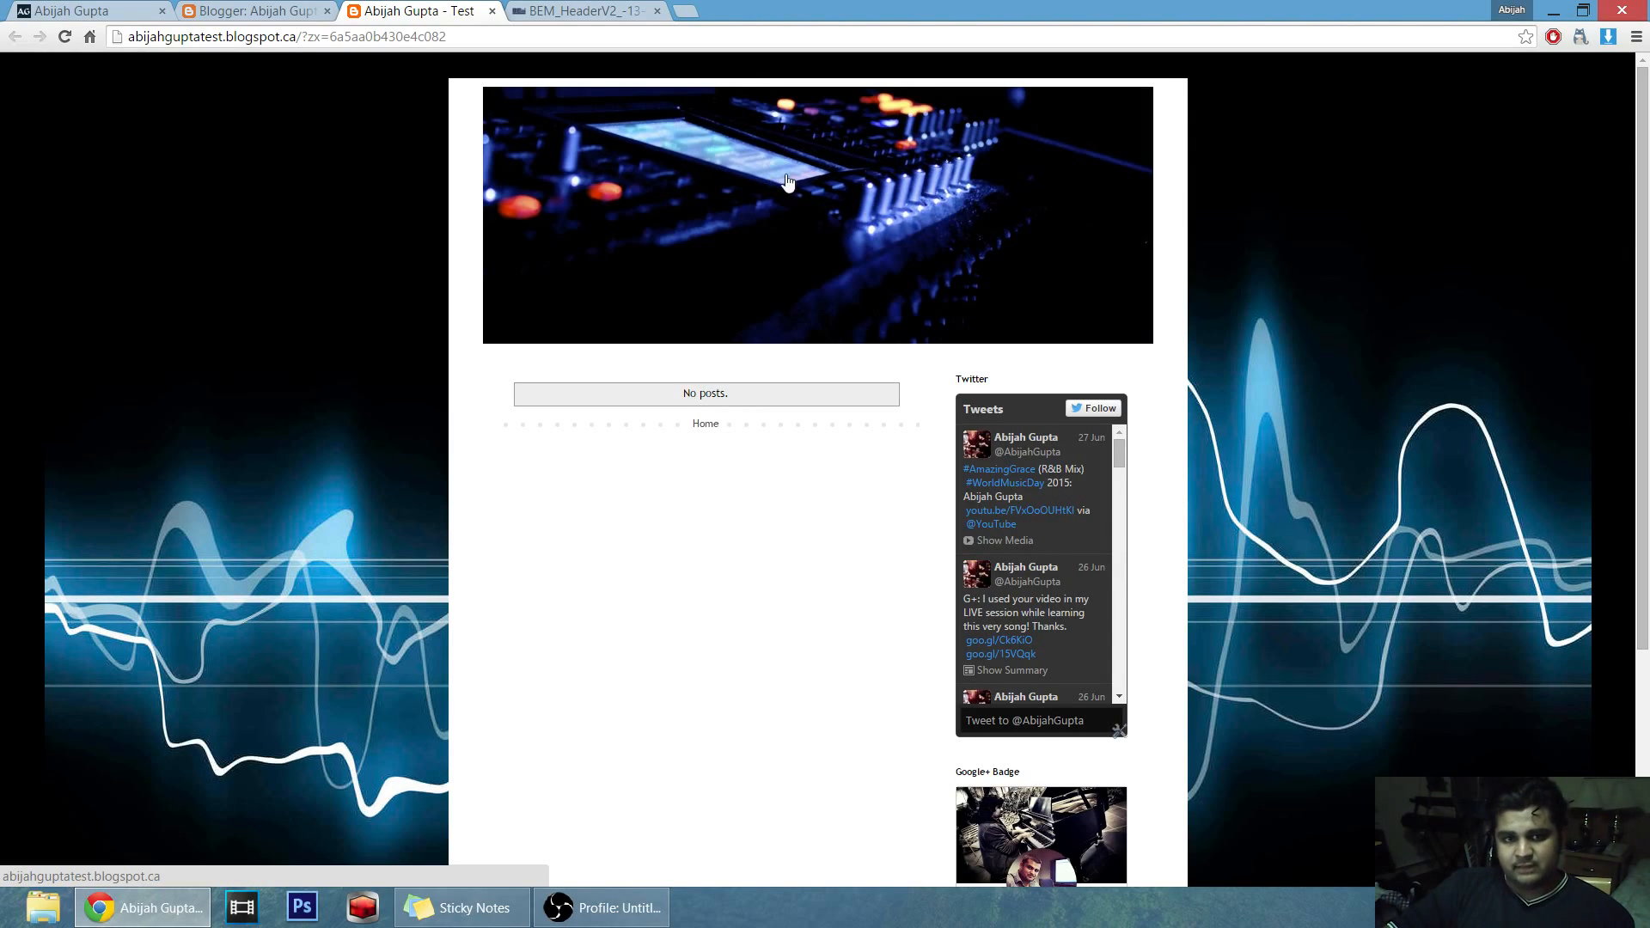
scroll(1169, 375, "down", 2)
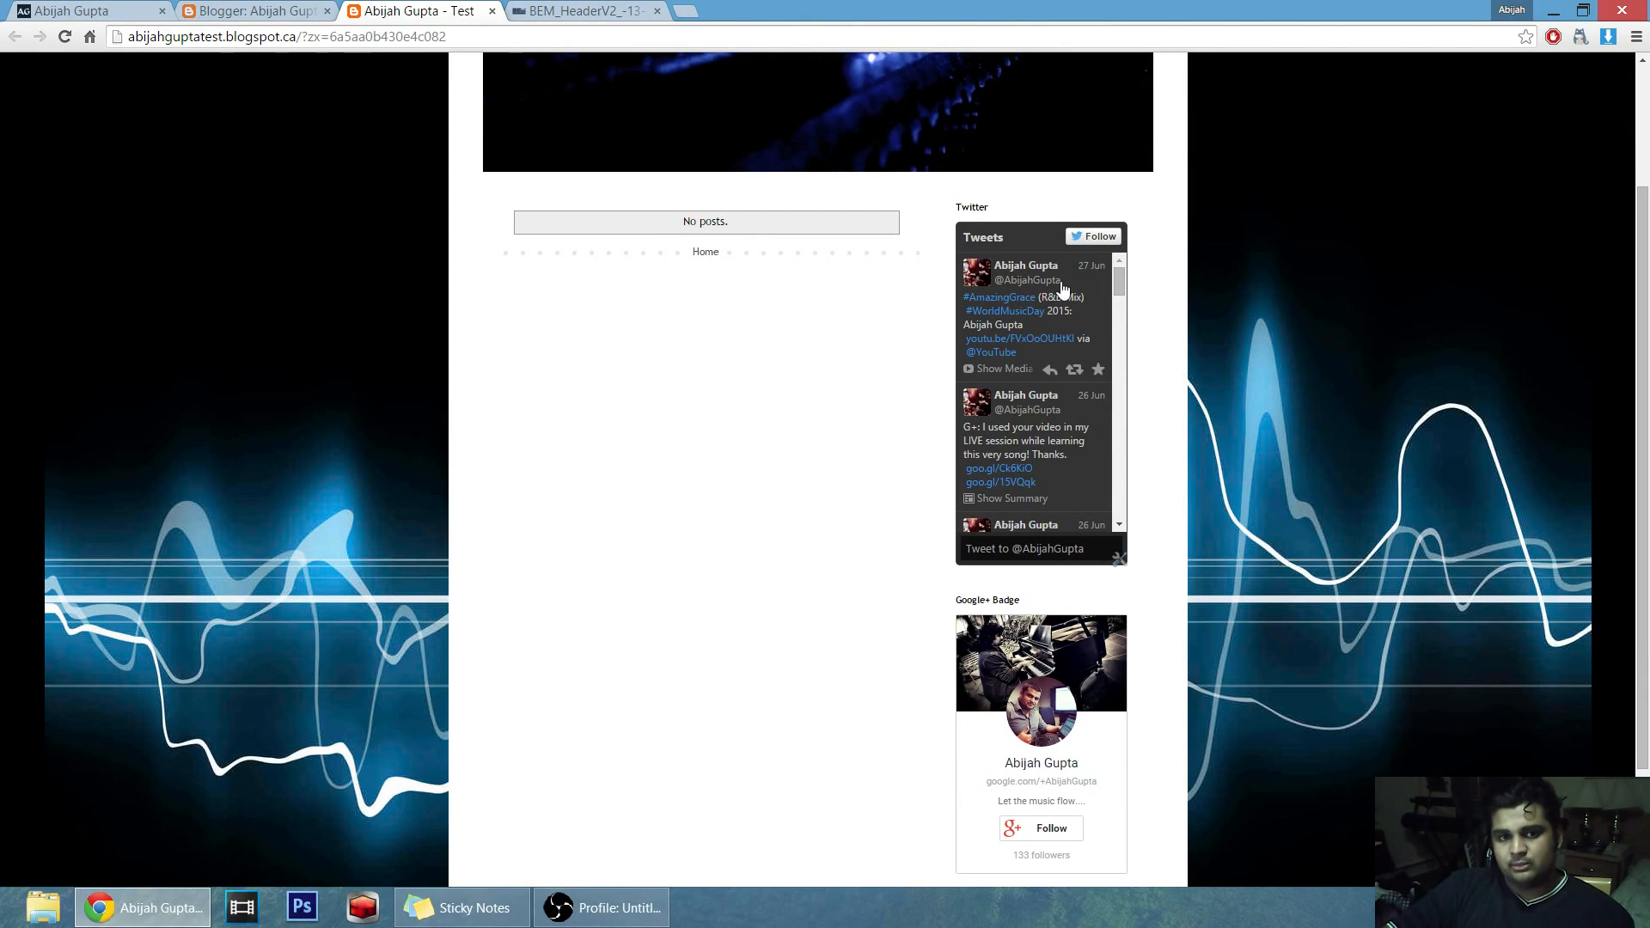
scroll(1152, 564, "down", 2)
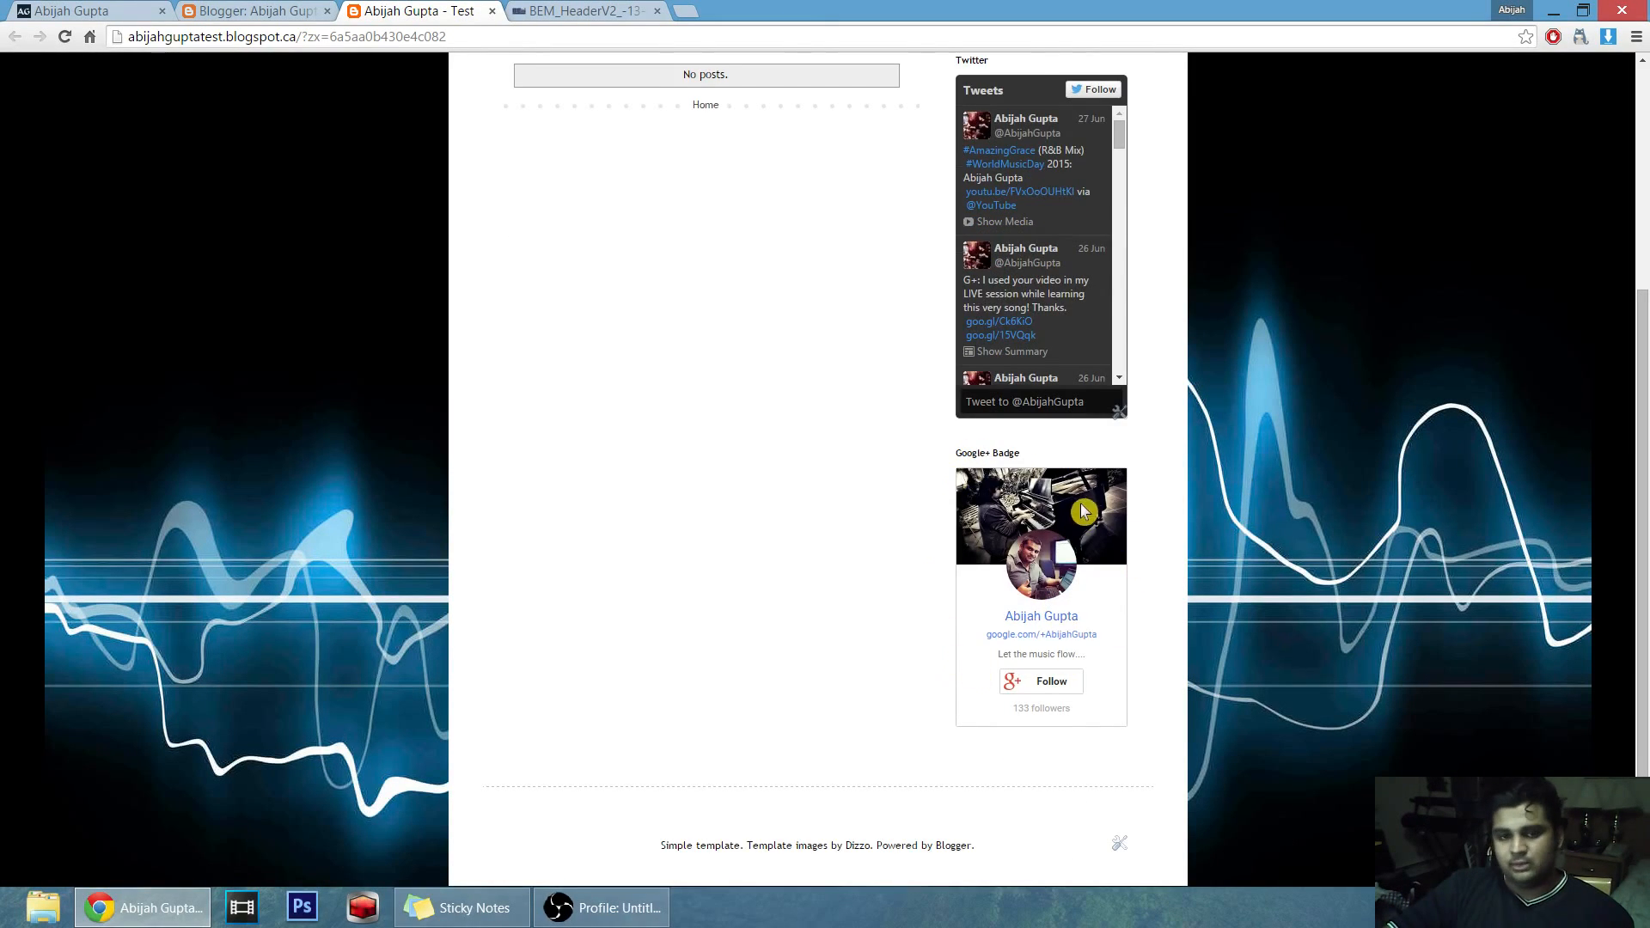
scroll(721, 559, "up", 4)
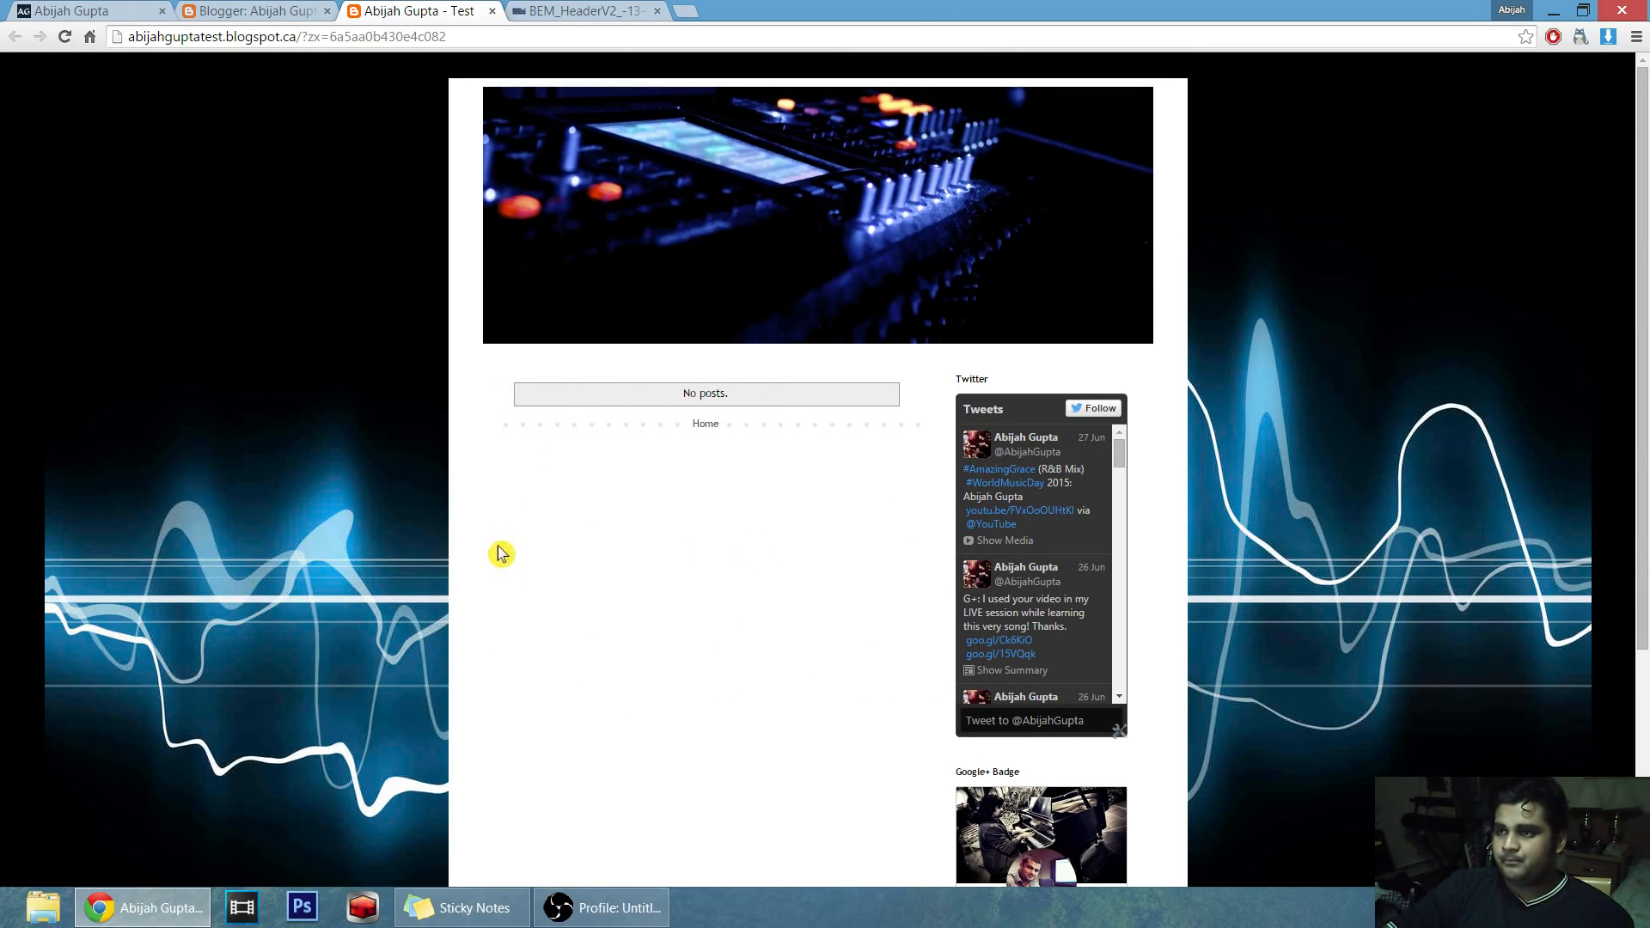
Create a new post from the test blog's posts list and title it "Introduction".
key("ctrl+shift+Tab")
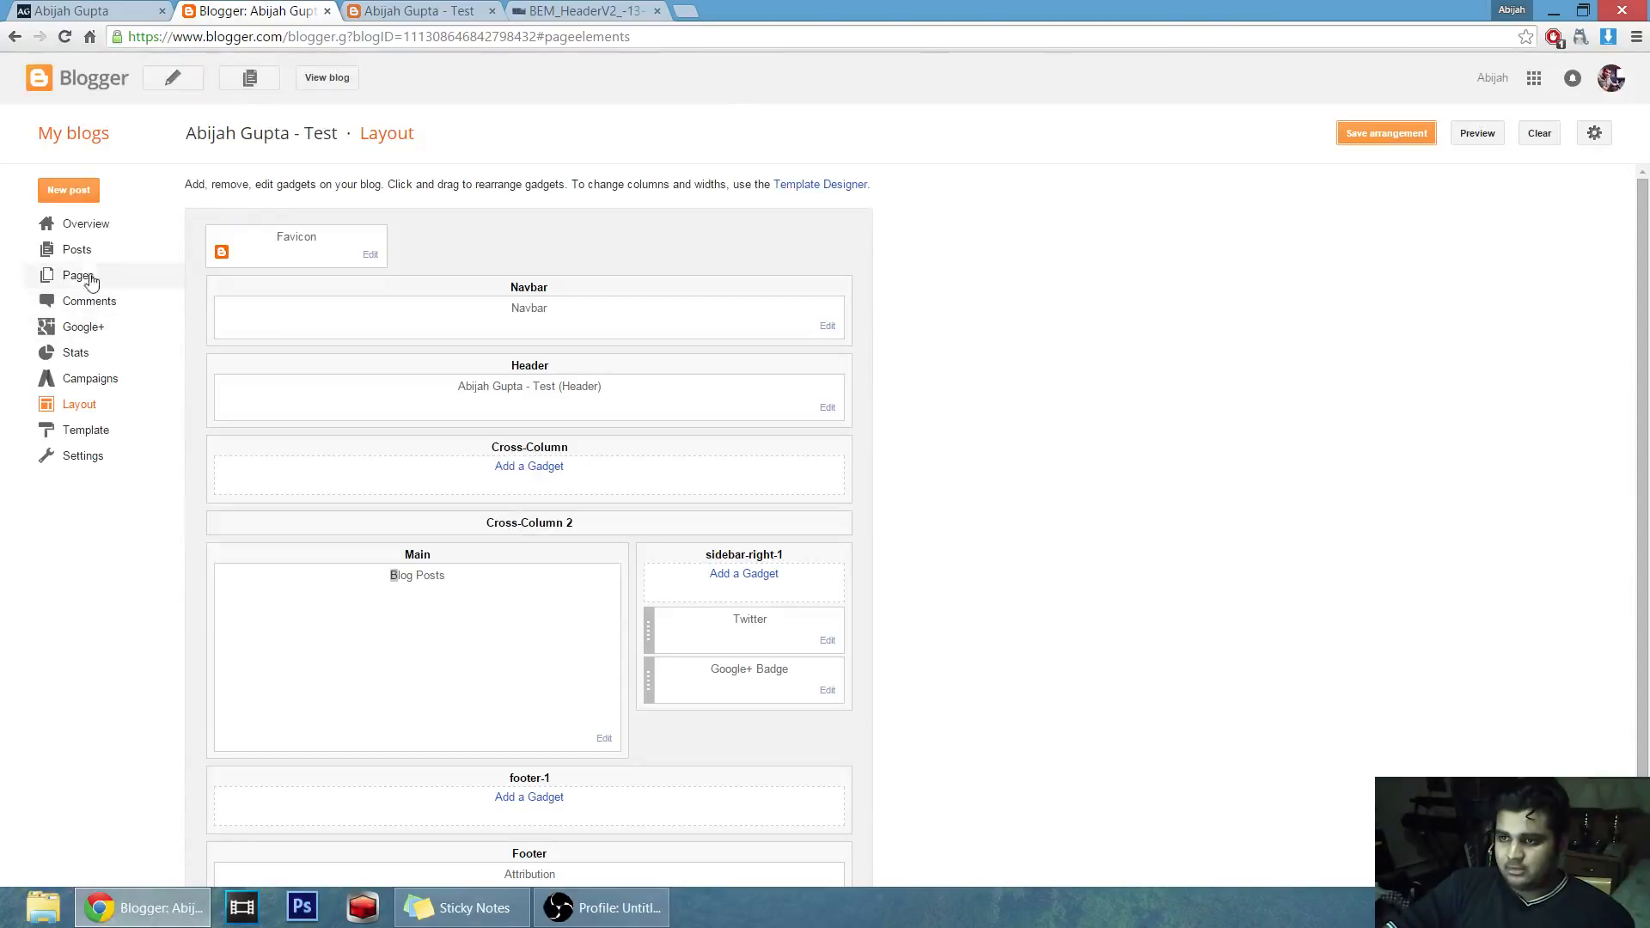
left_click(83, 251)
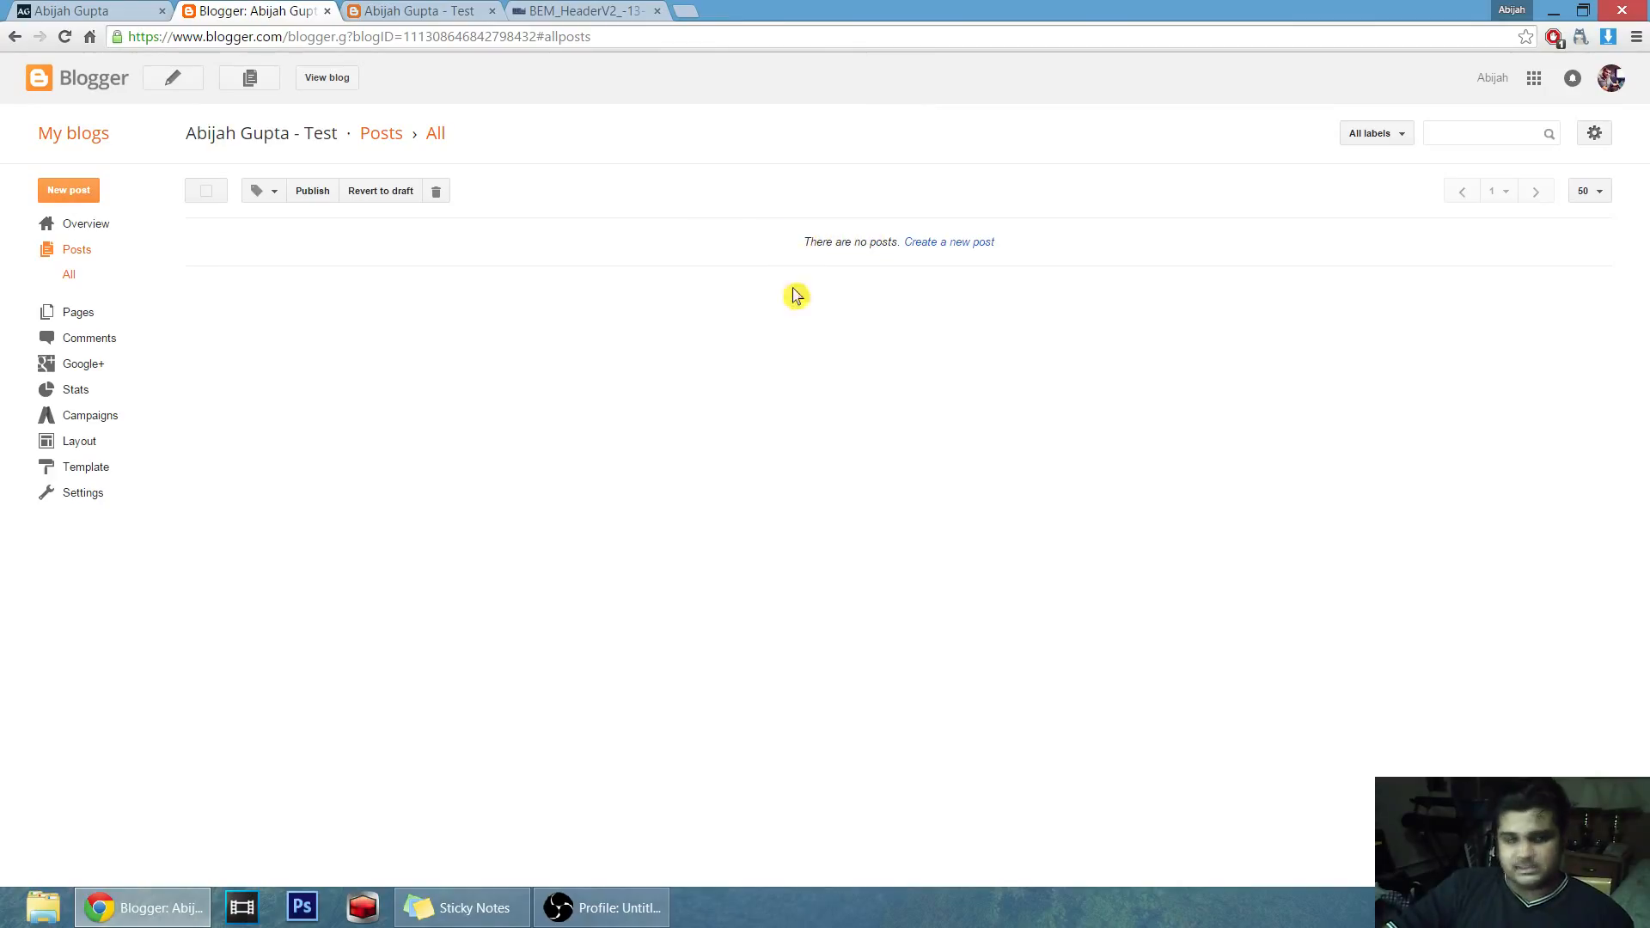
left_click(965, 245)
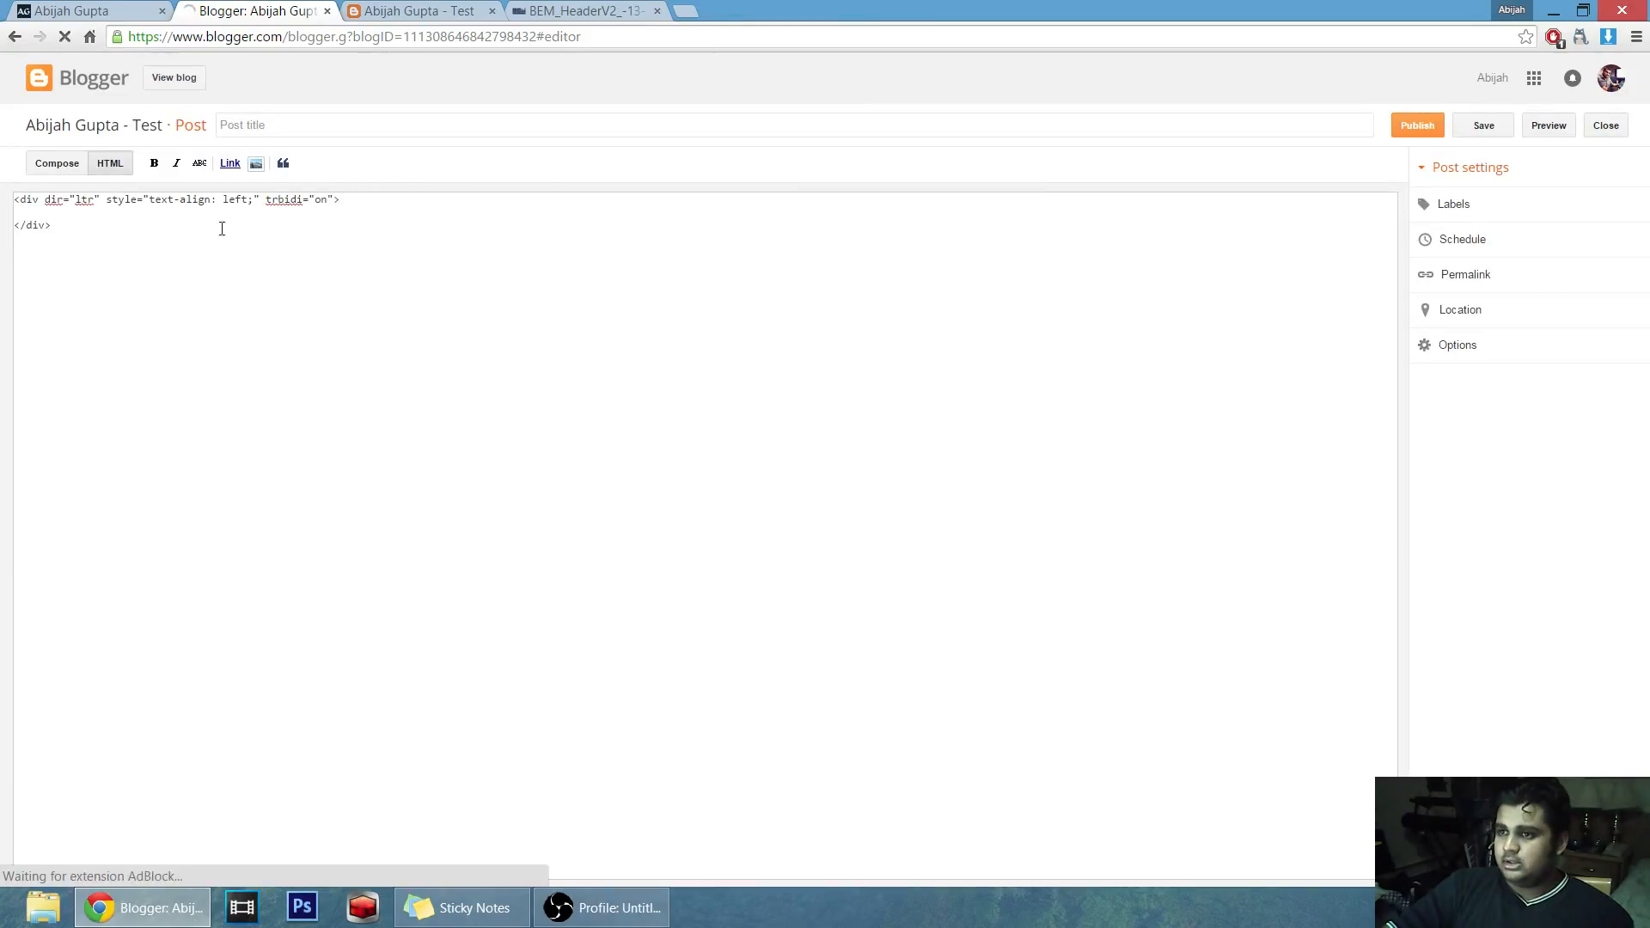
left_click(295, 127)
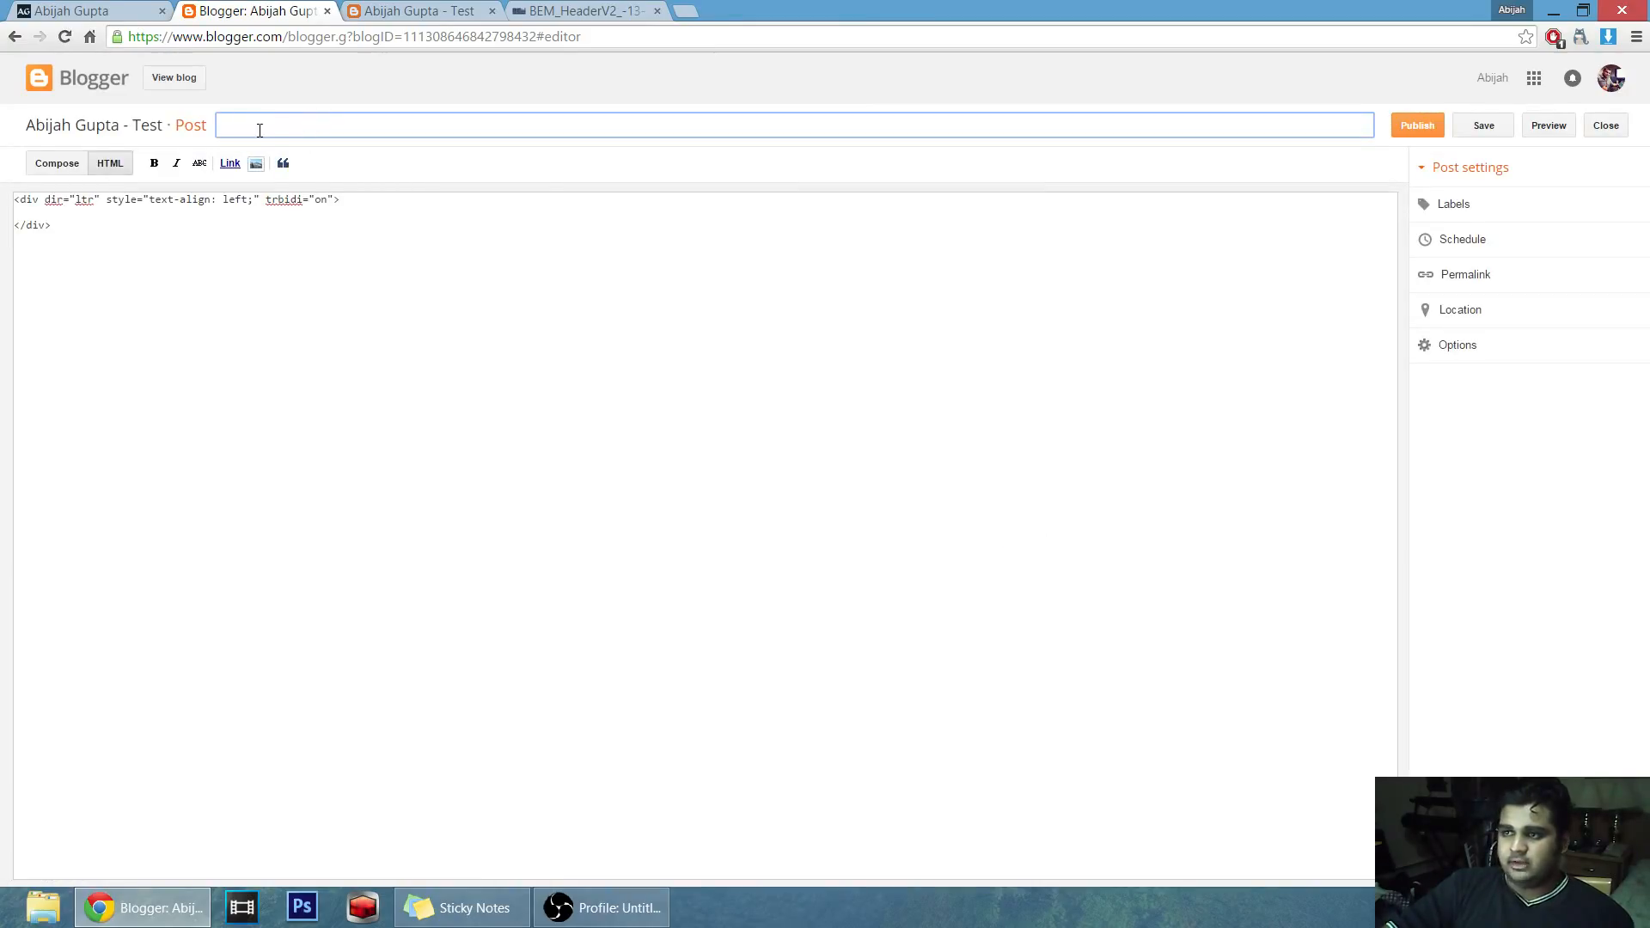
type("I")
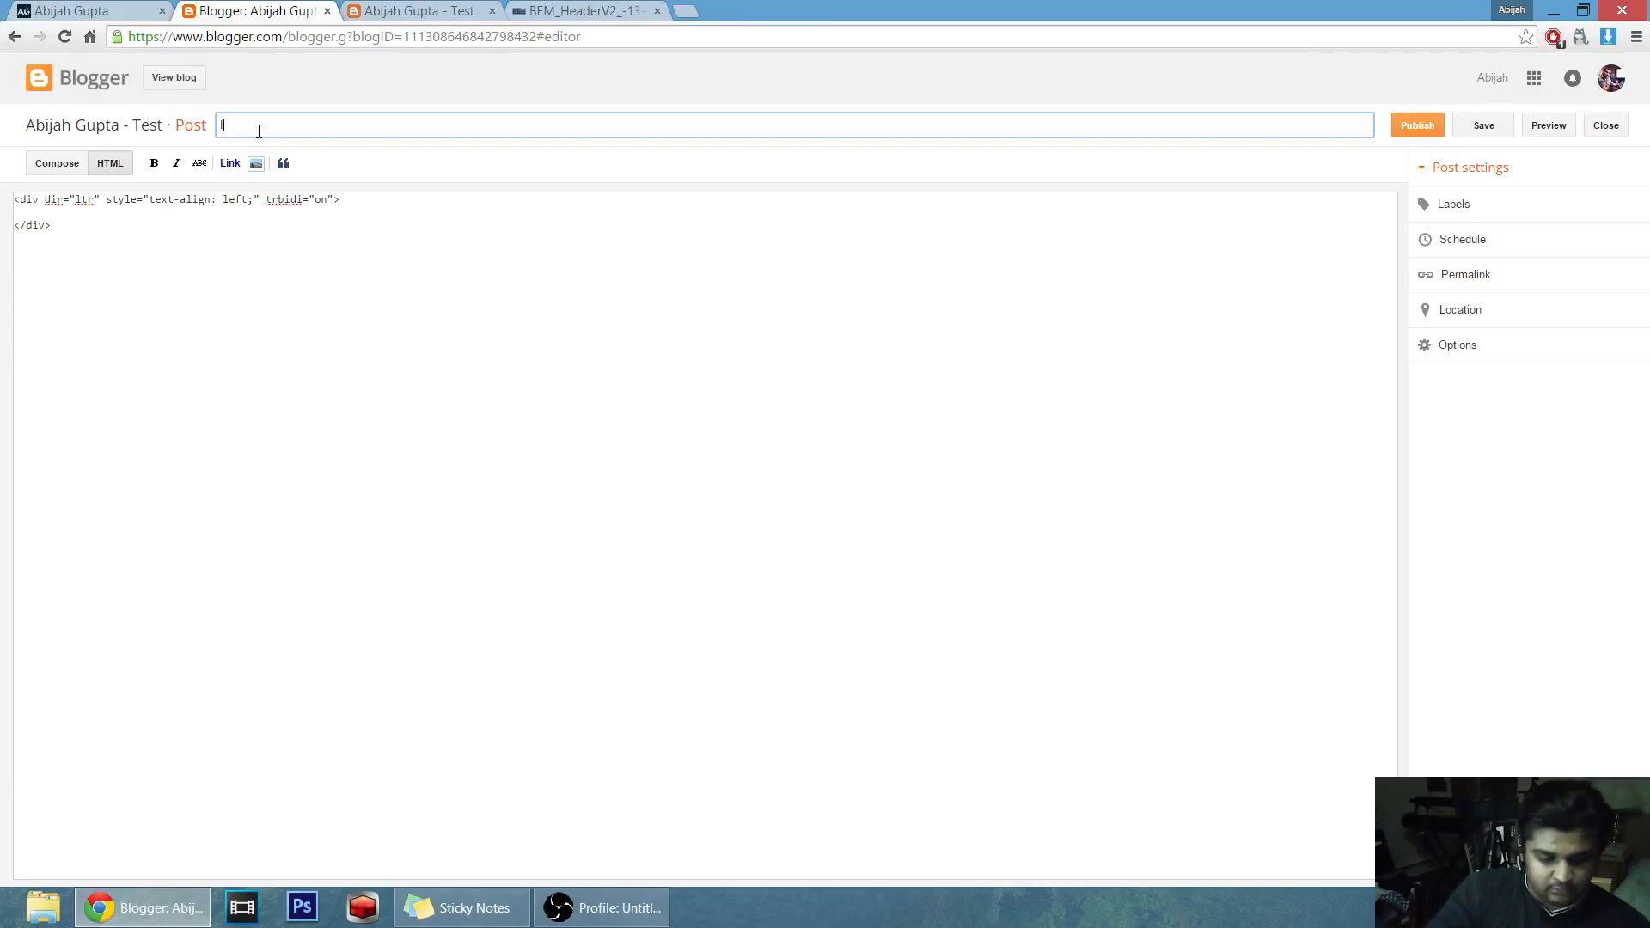
type("ntroduction")
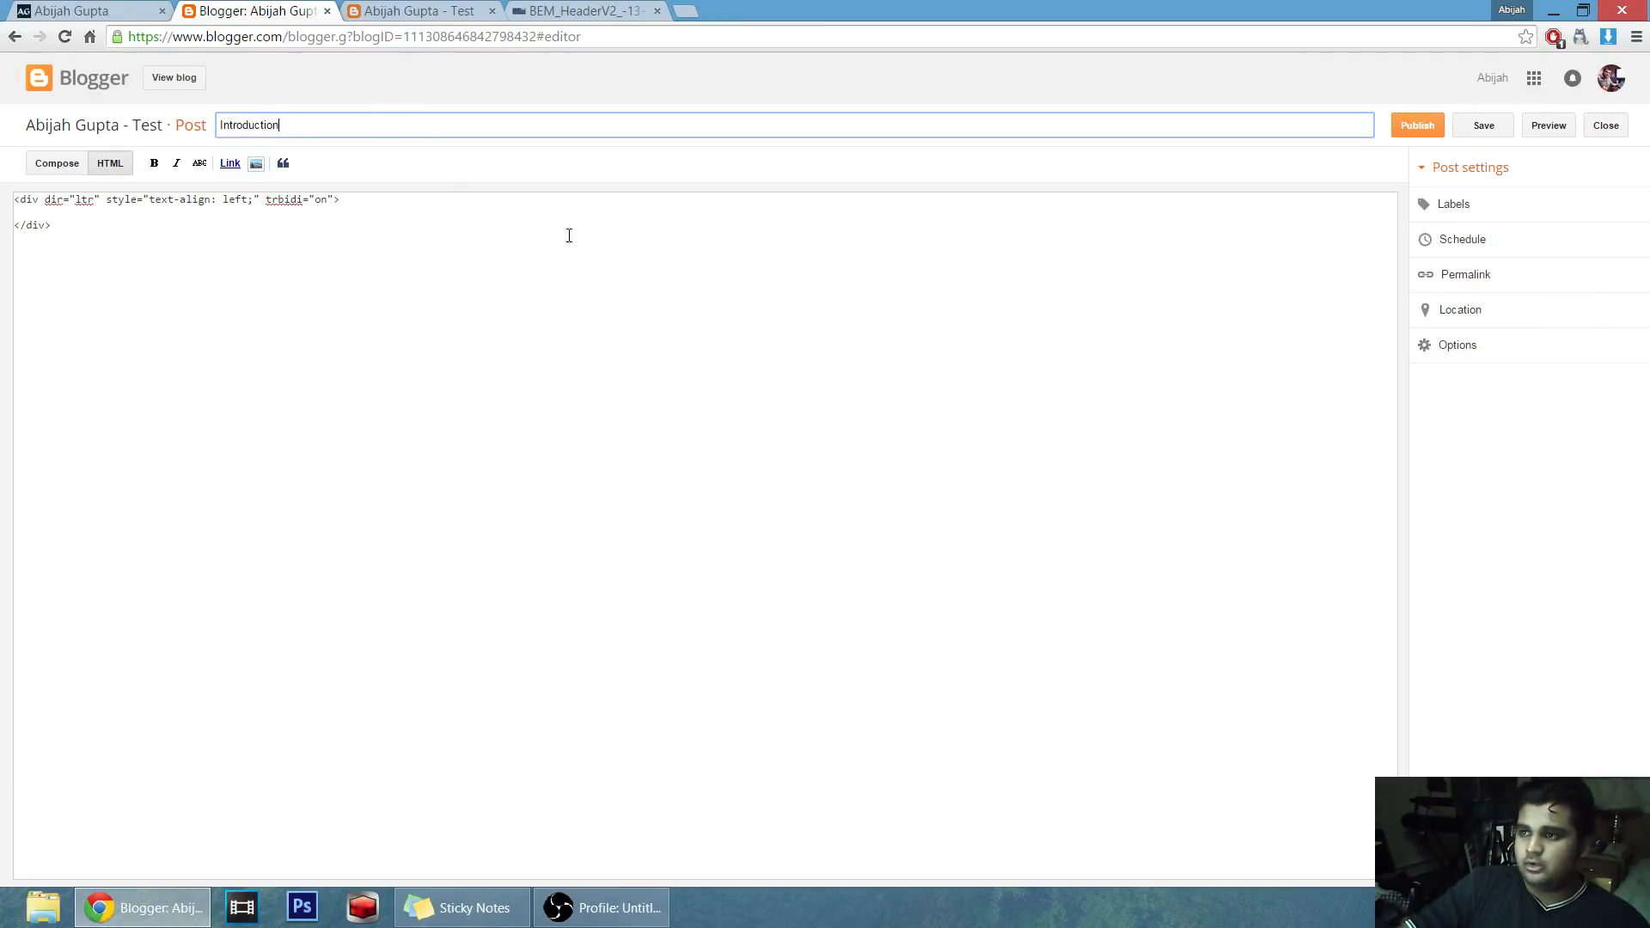
Replace the post title with "Welcome to my blog!".
key("ctrl+a")
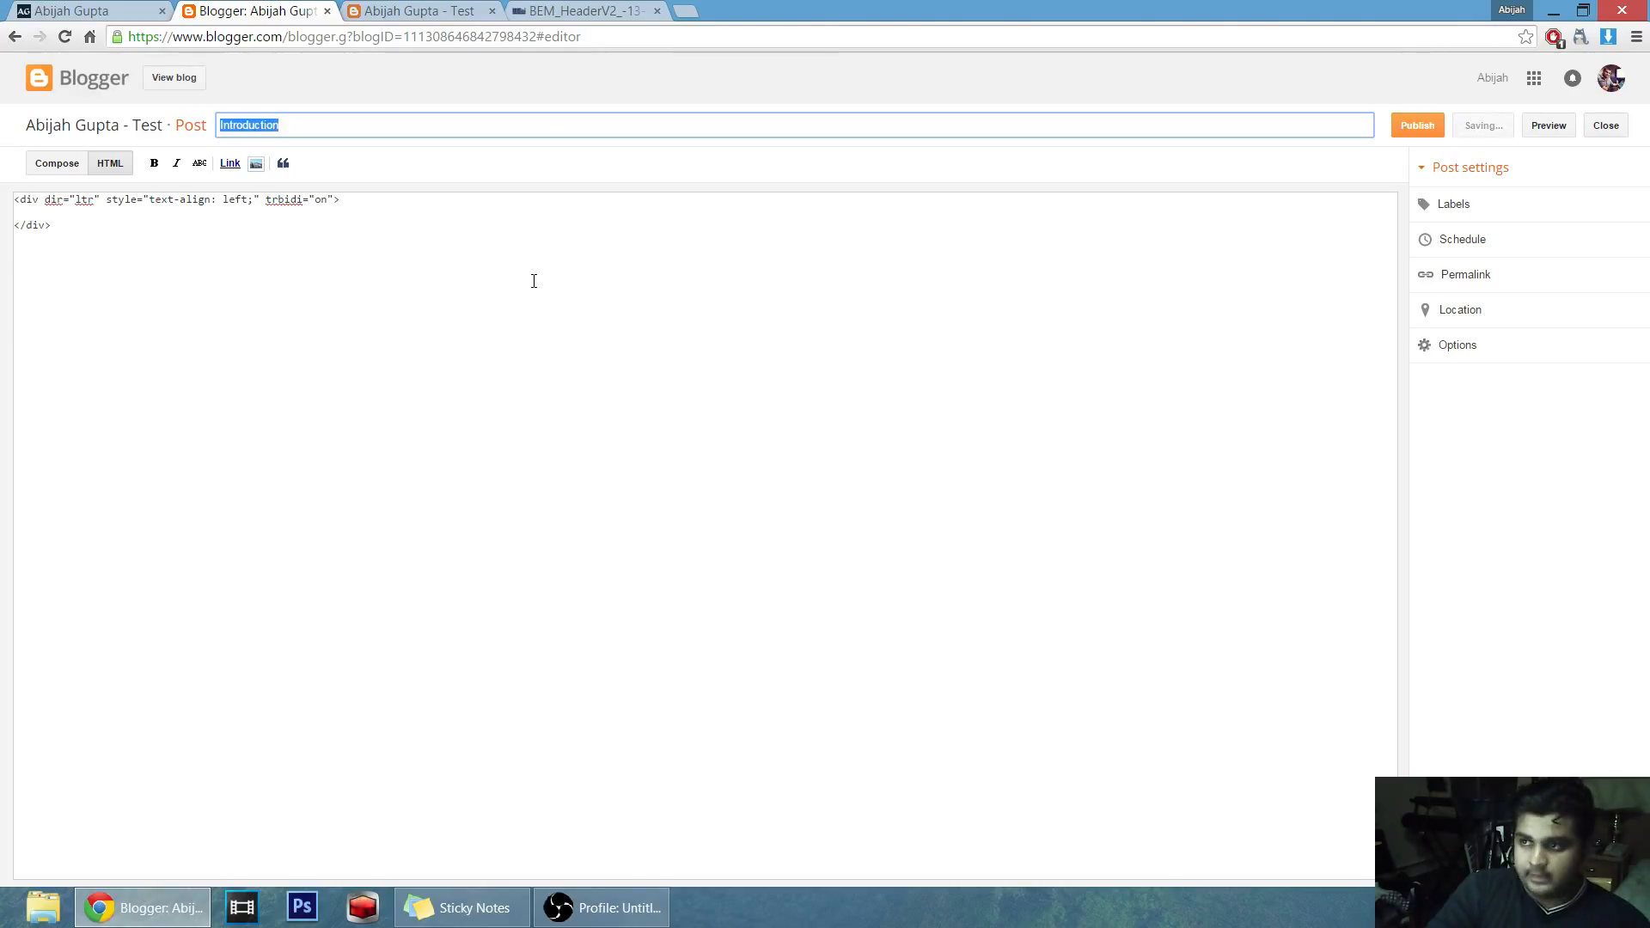
type("Welcom")
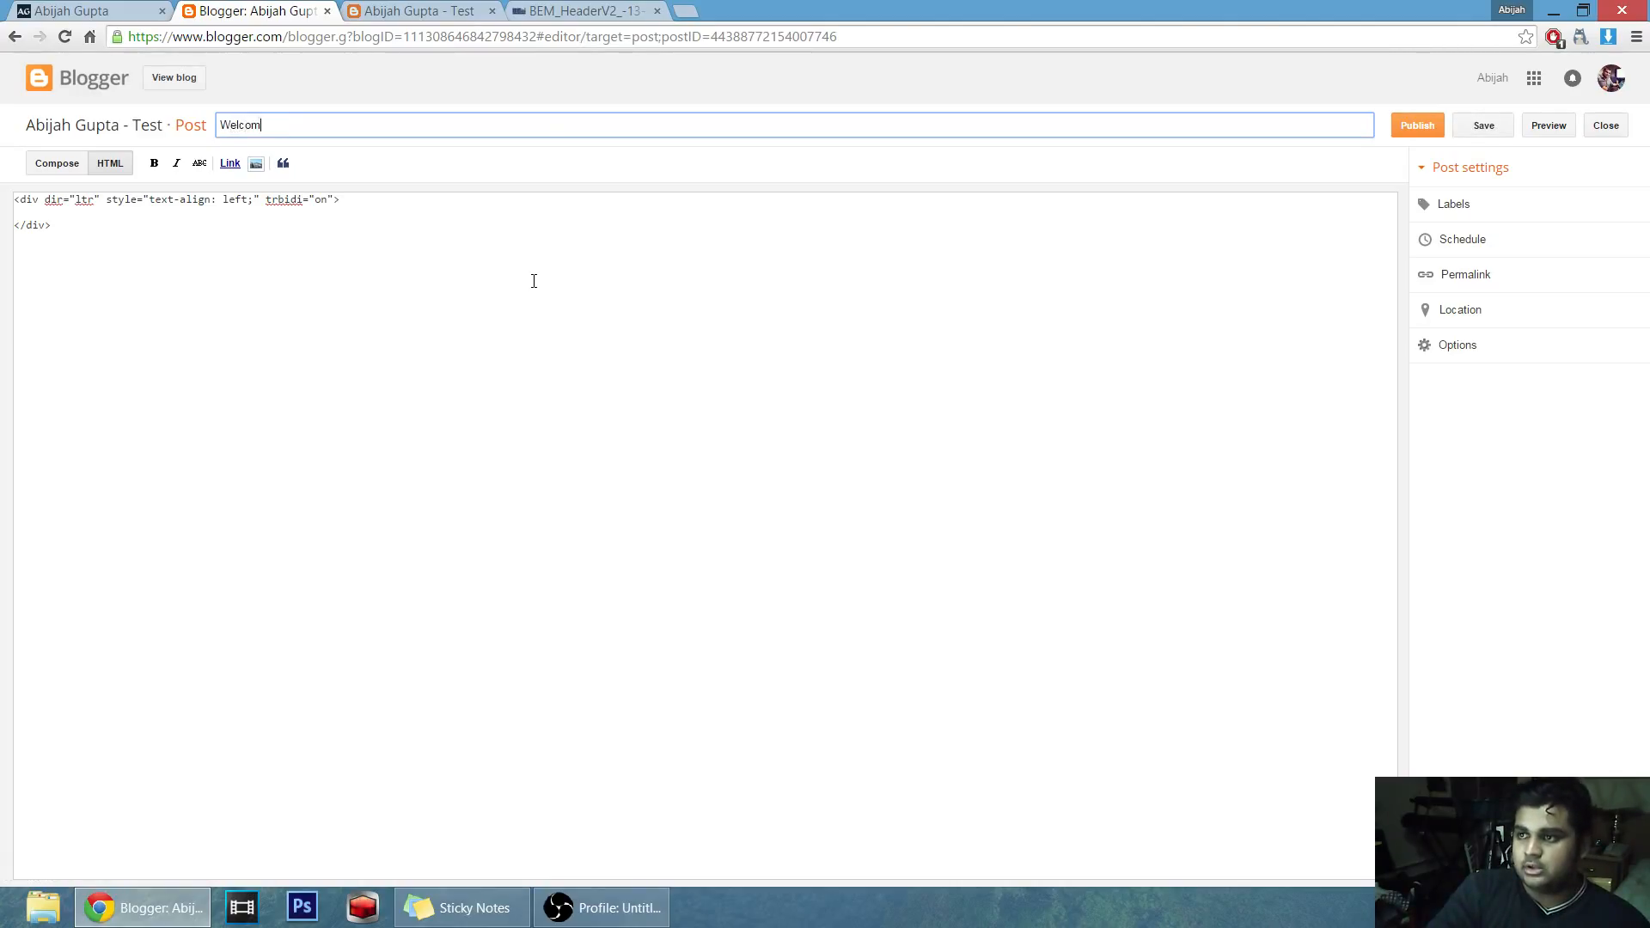
type("e to my blog!")
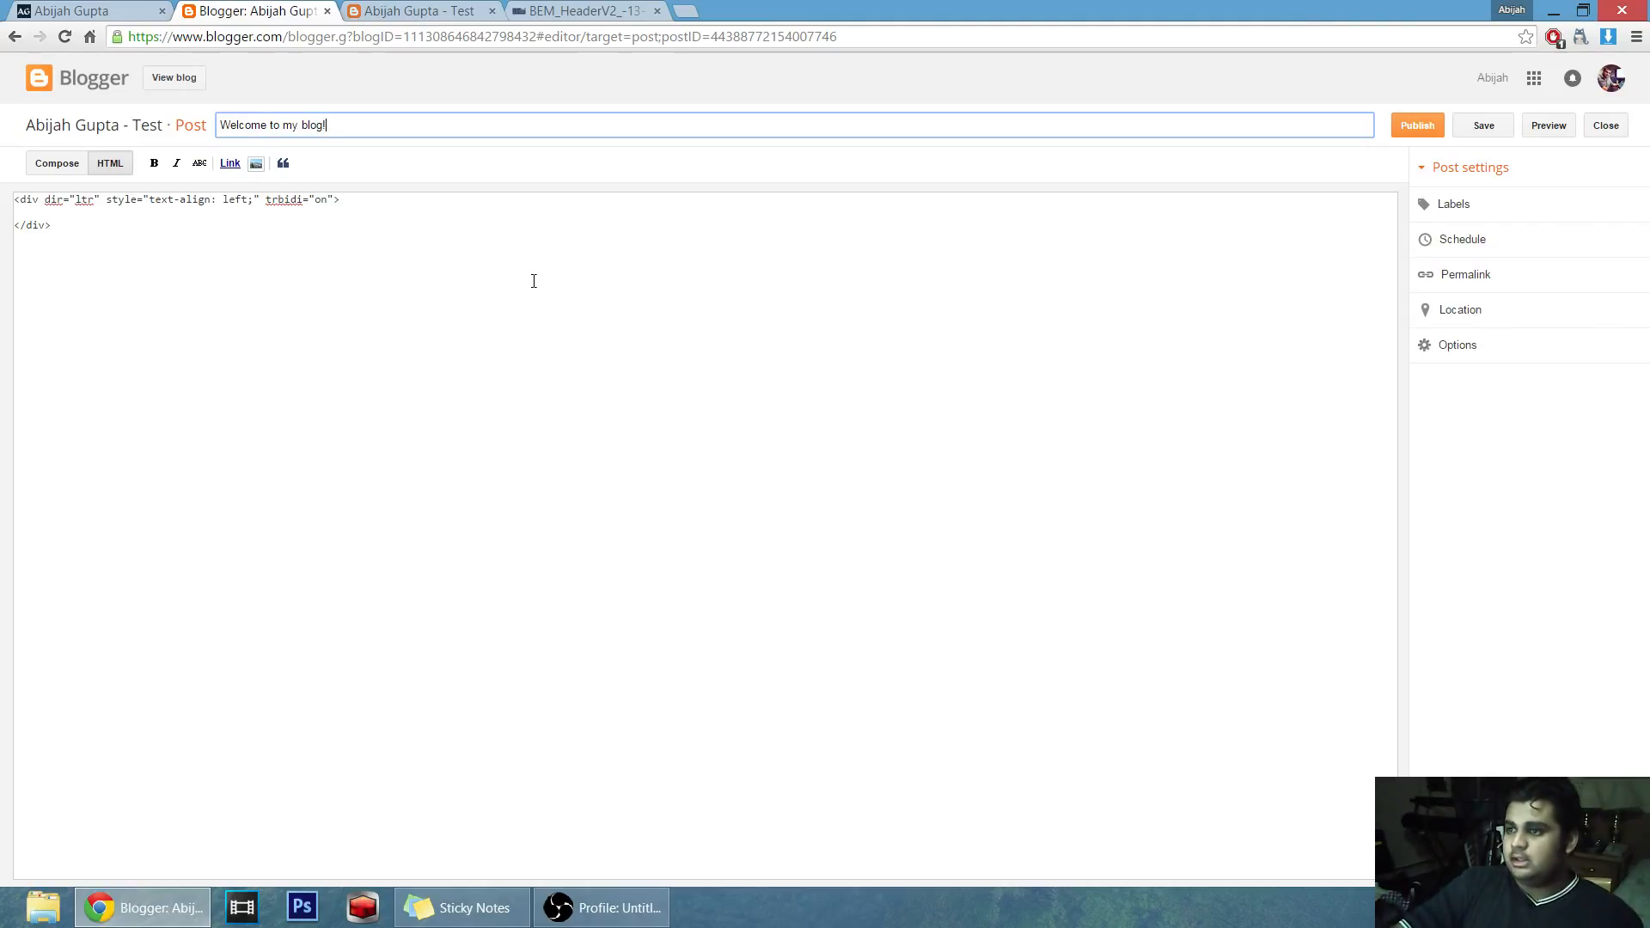
left_click(333, 213)
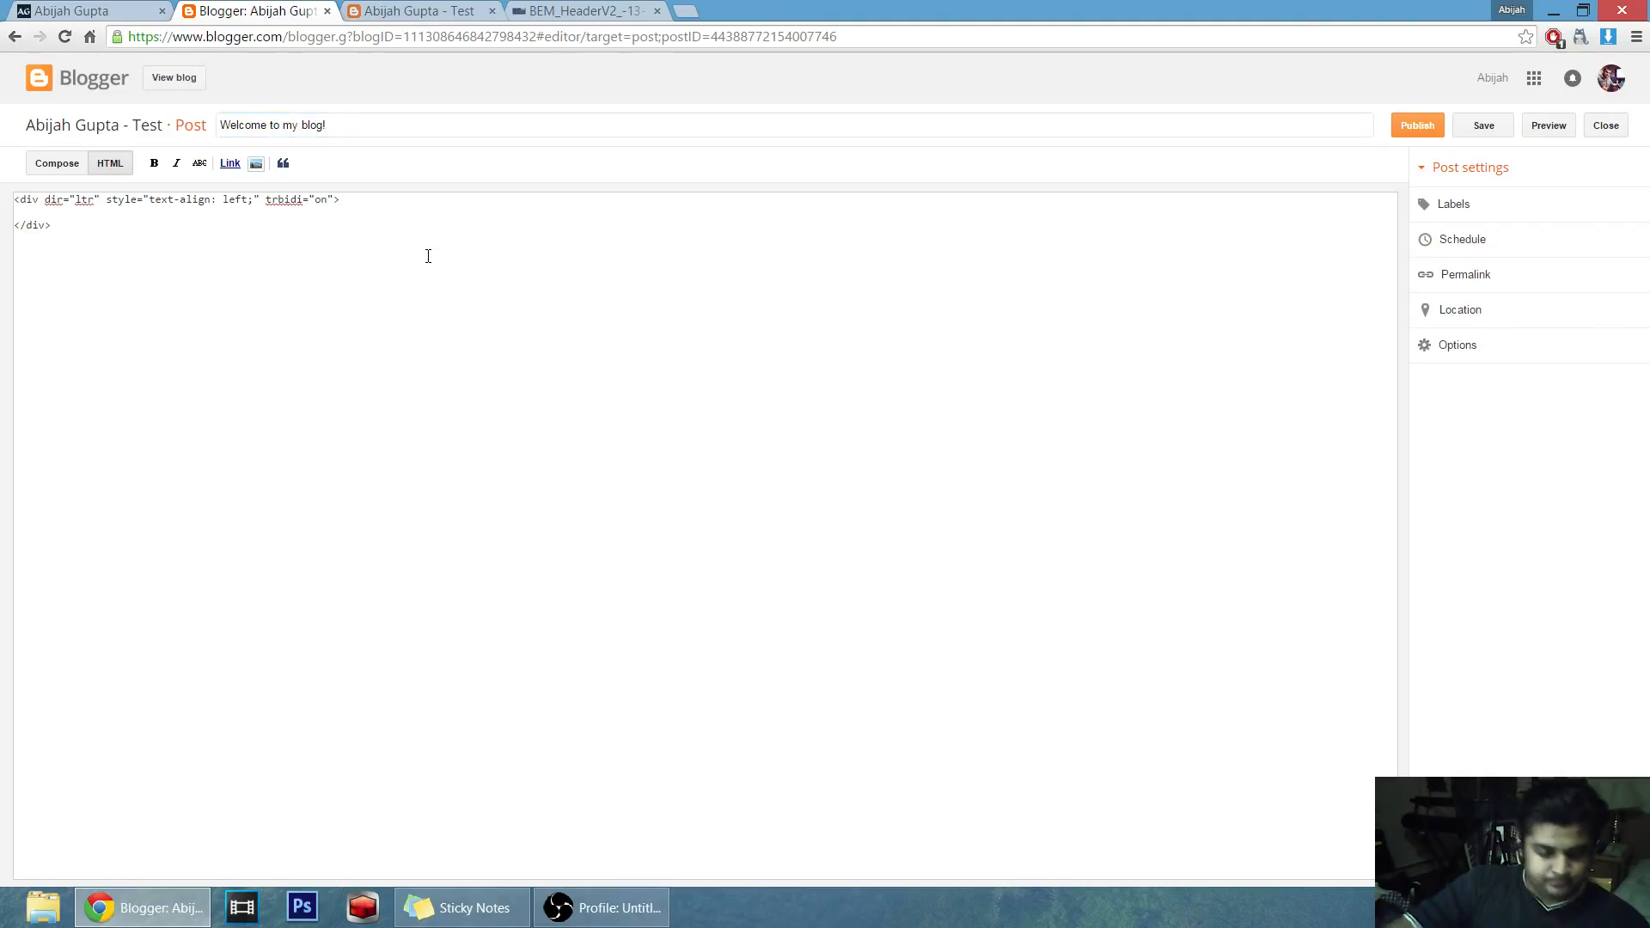
type("'")
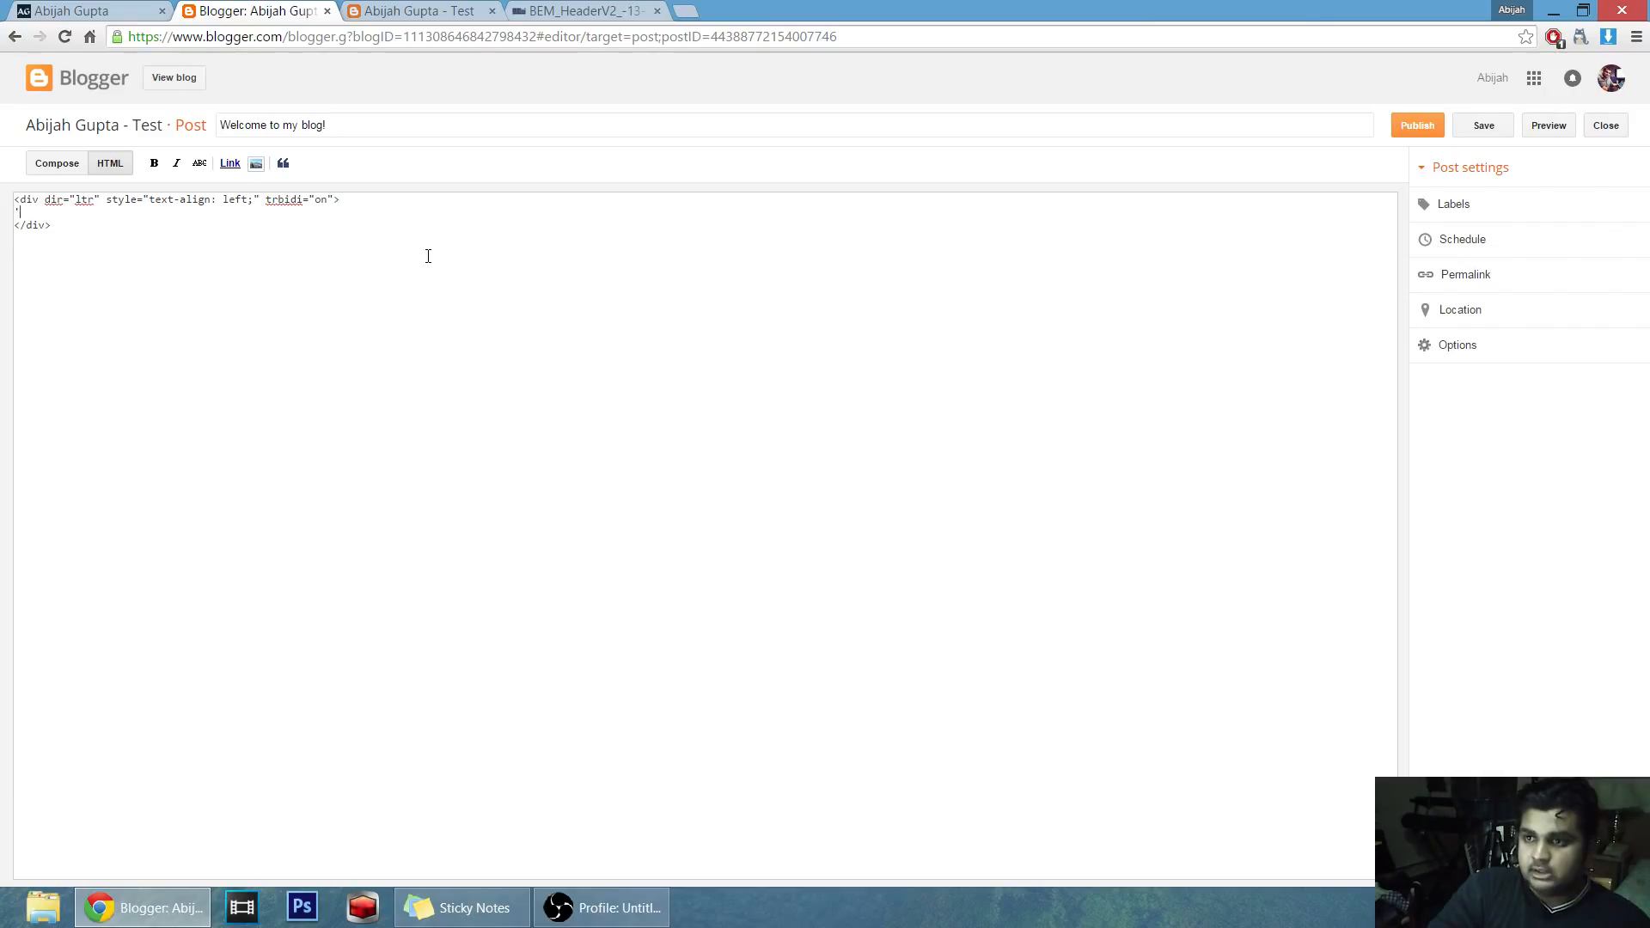
type("'")
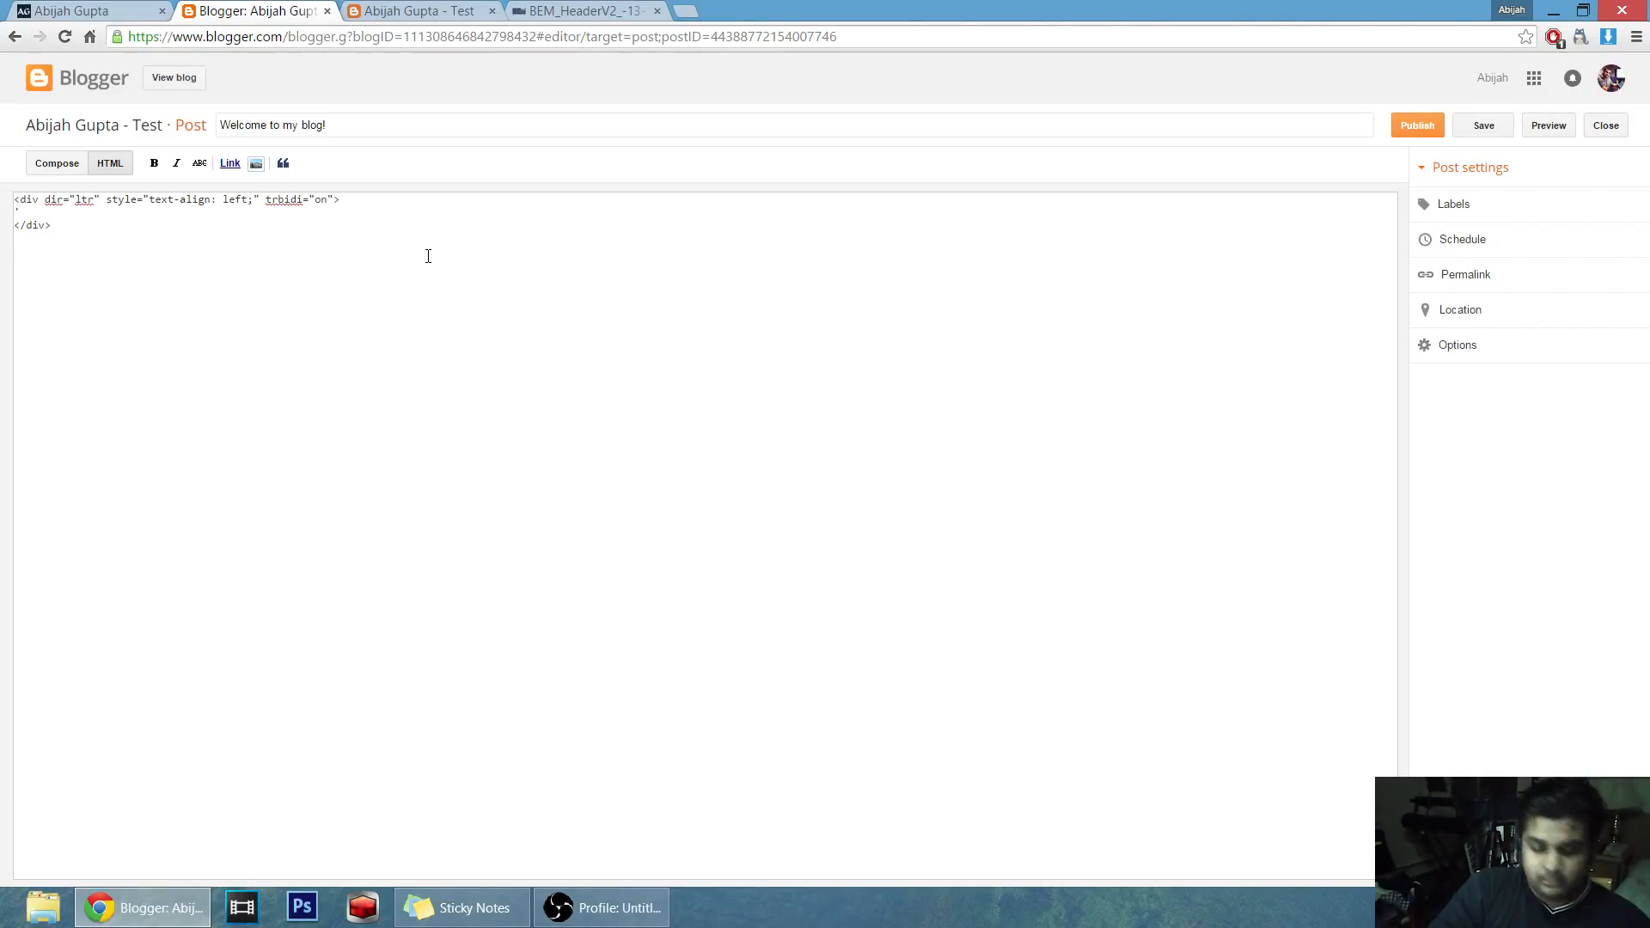
key("BackSpace")
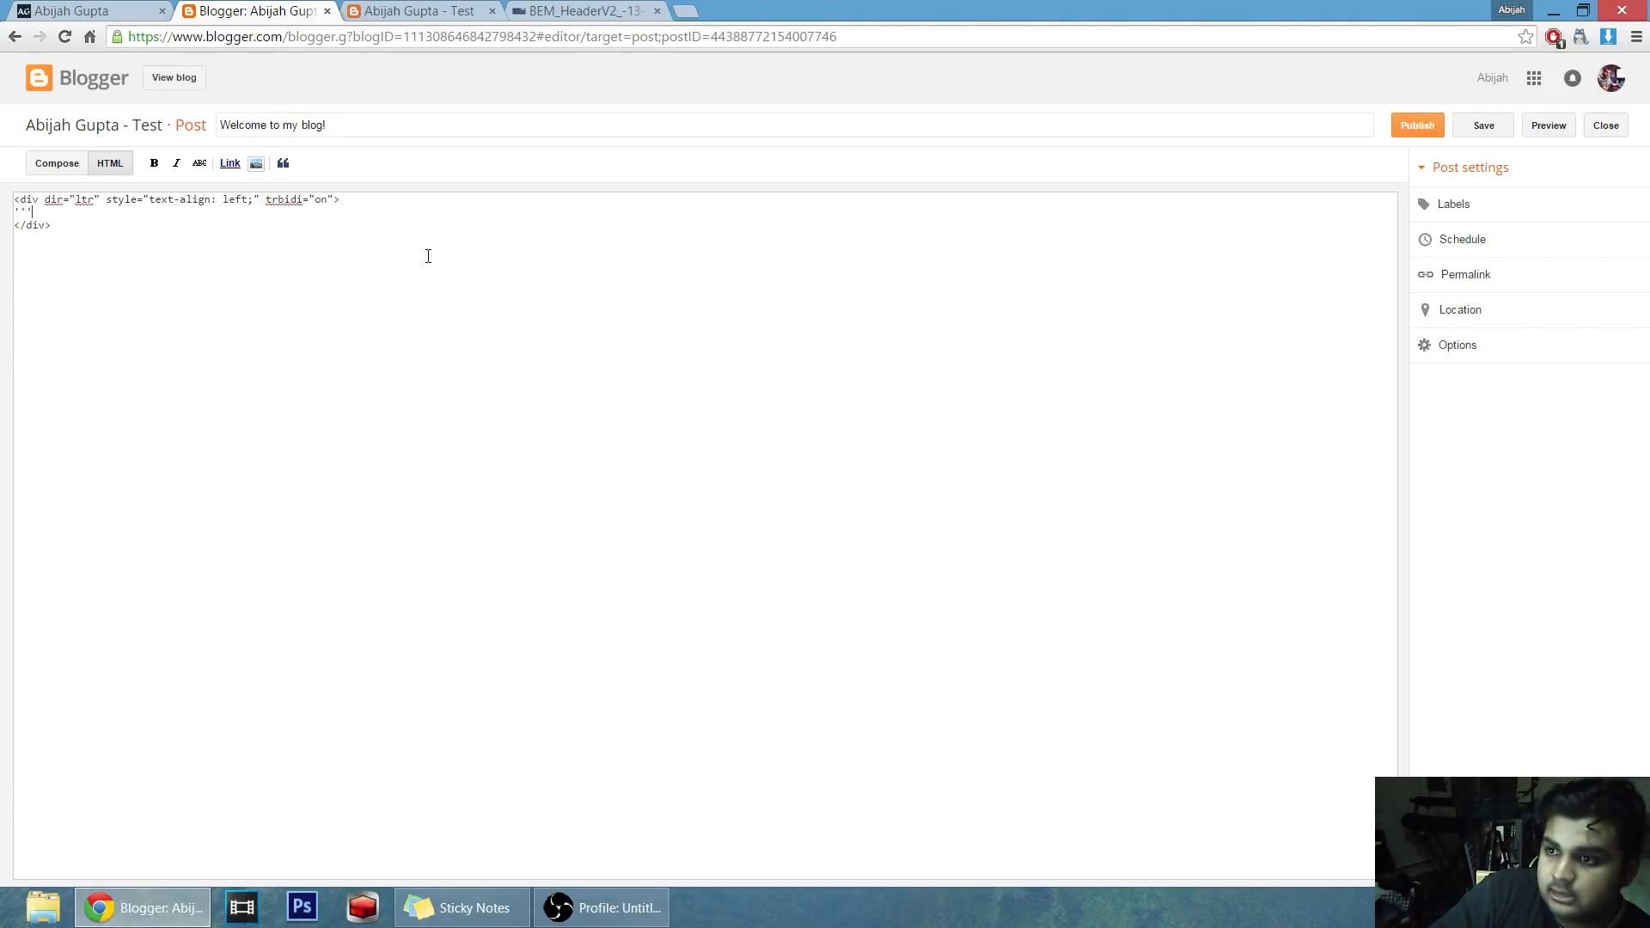
key("BackSpace")
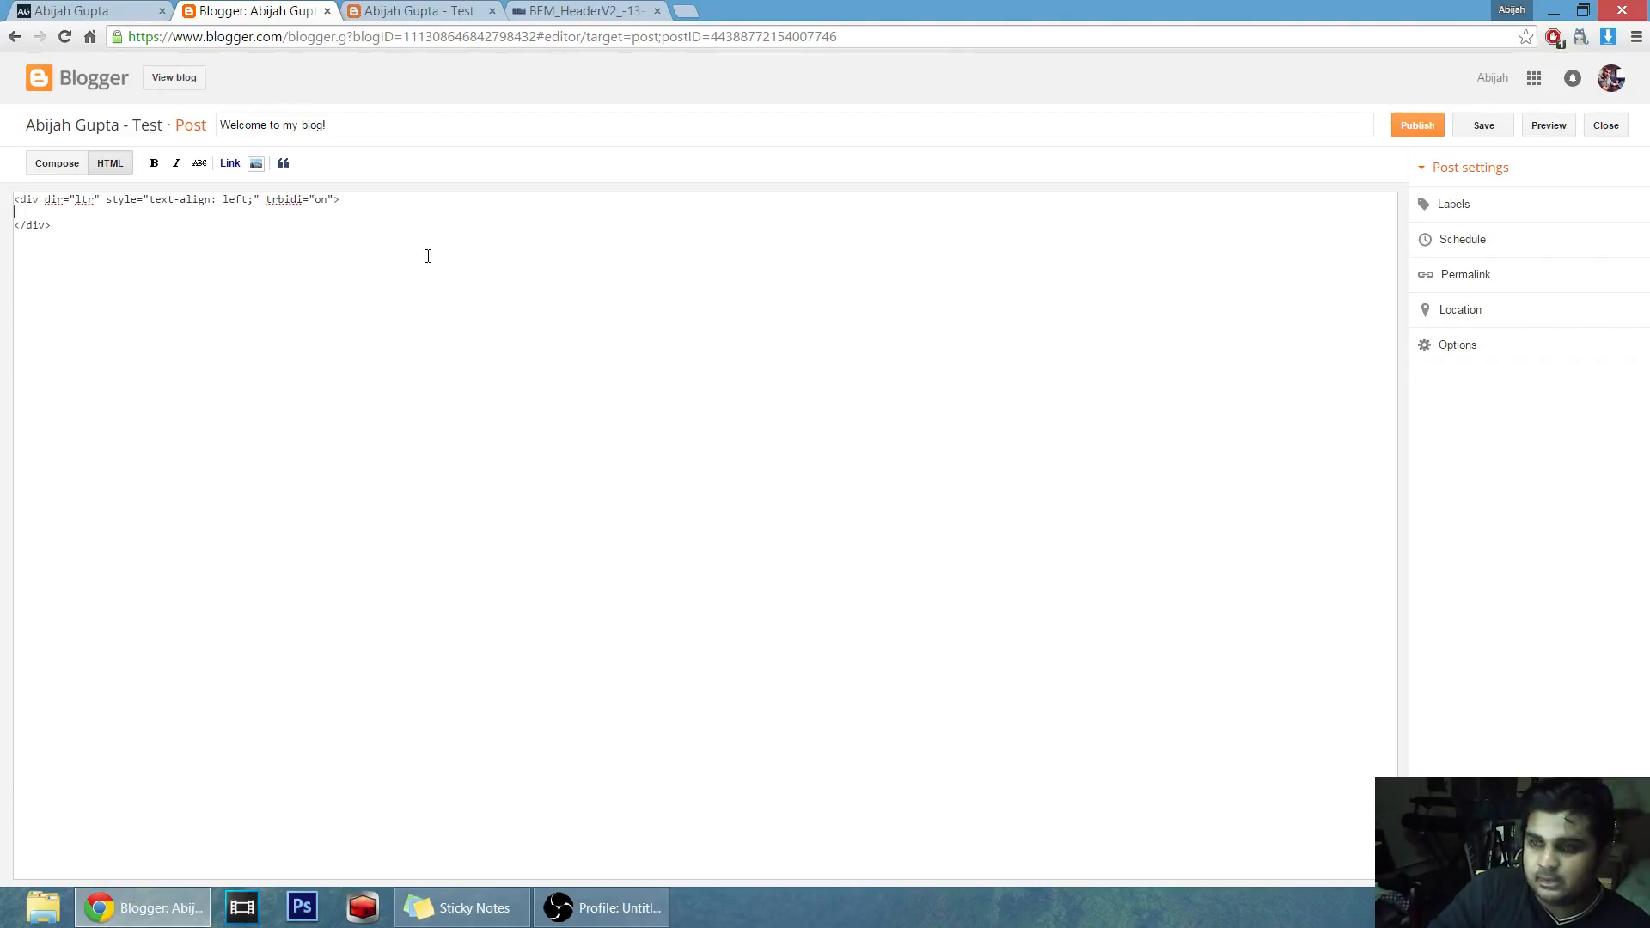
key("BackSpace")
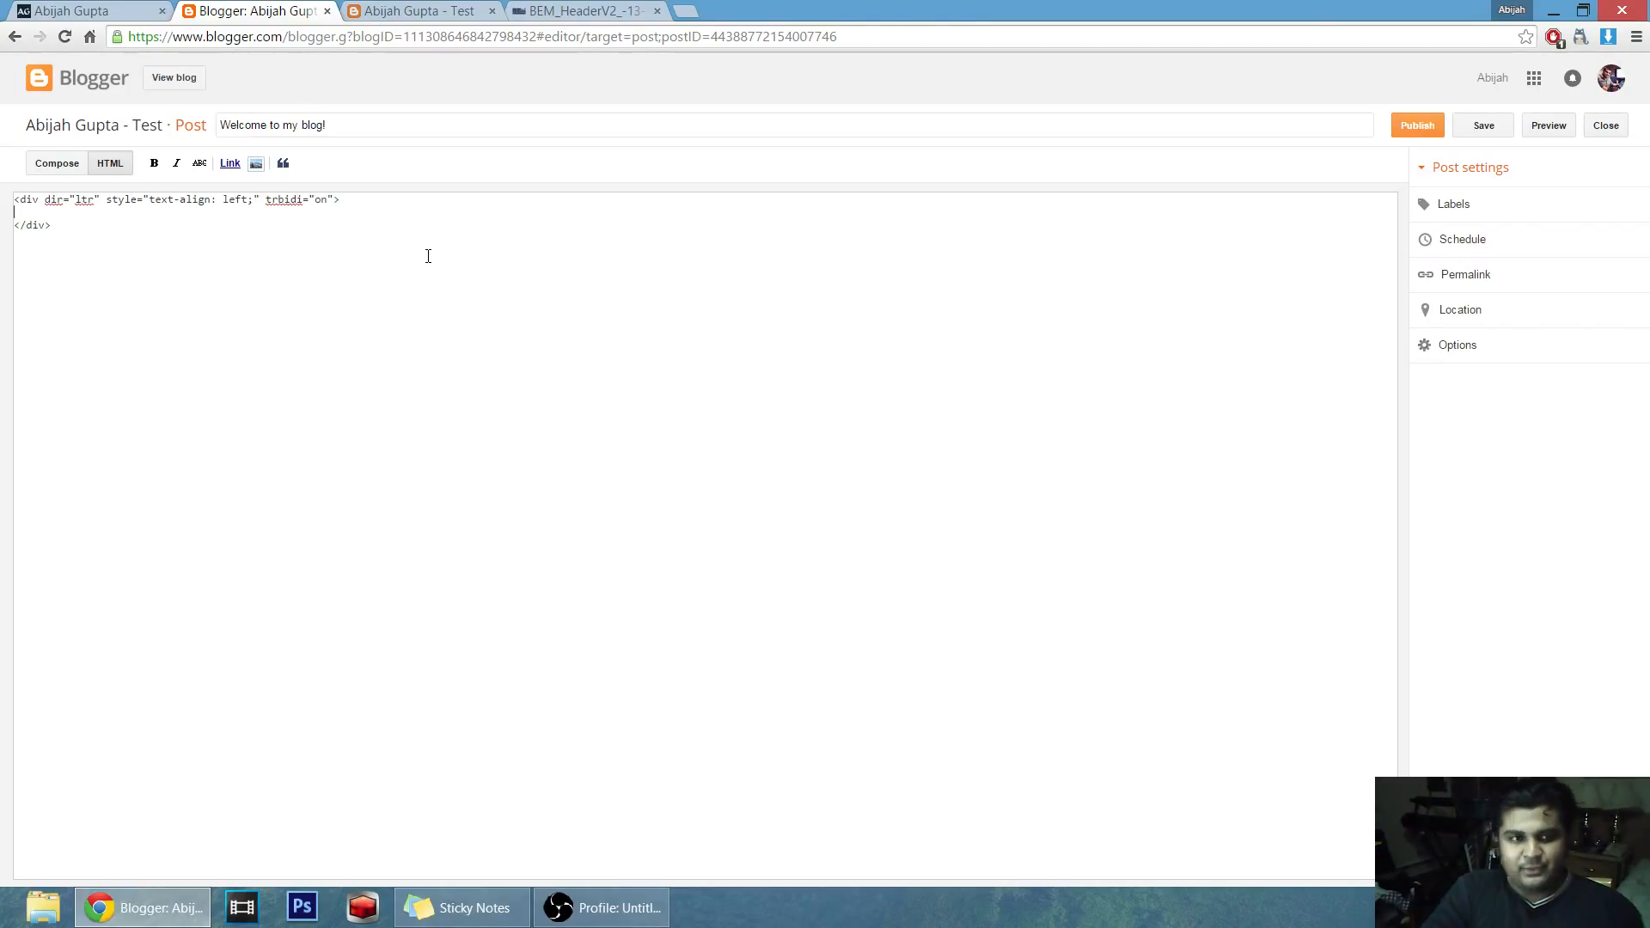
type(";;")
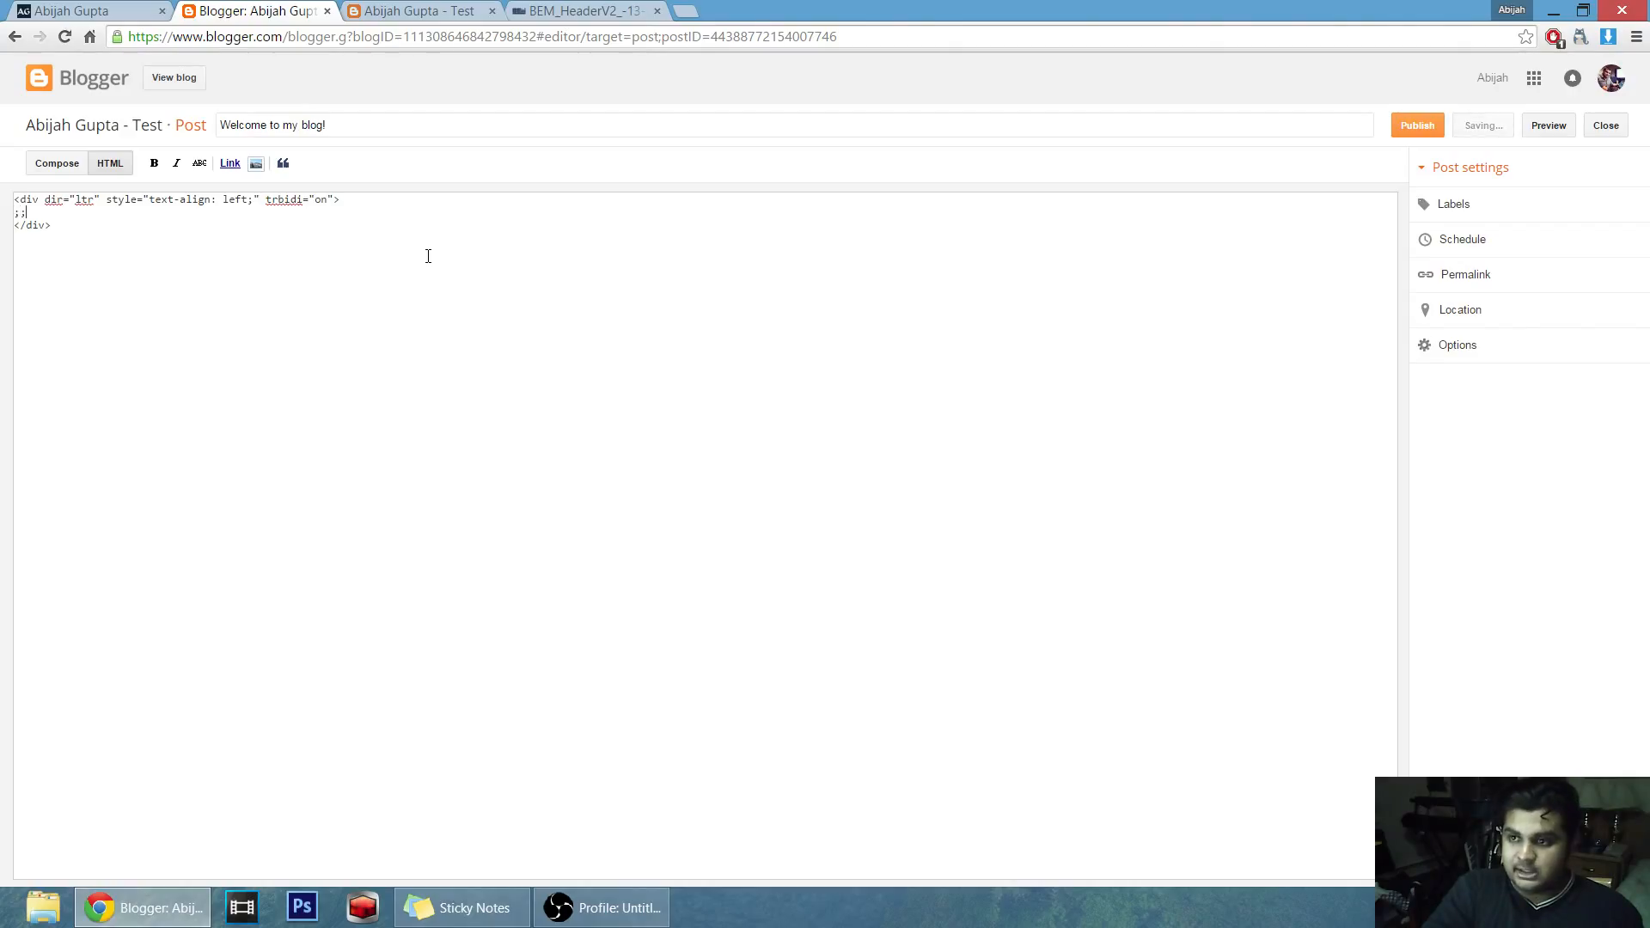
key("BackSpace")
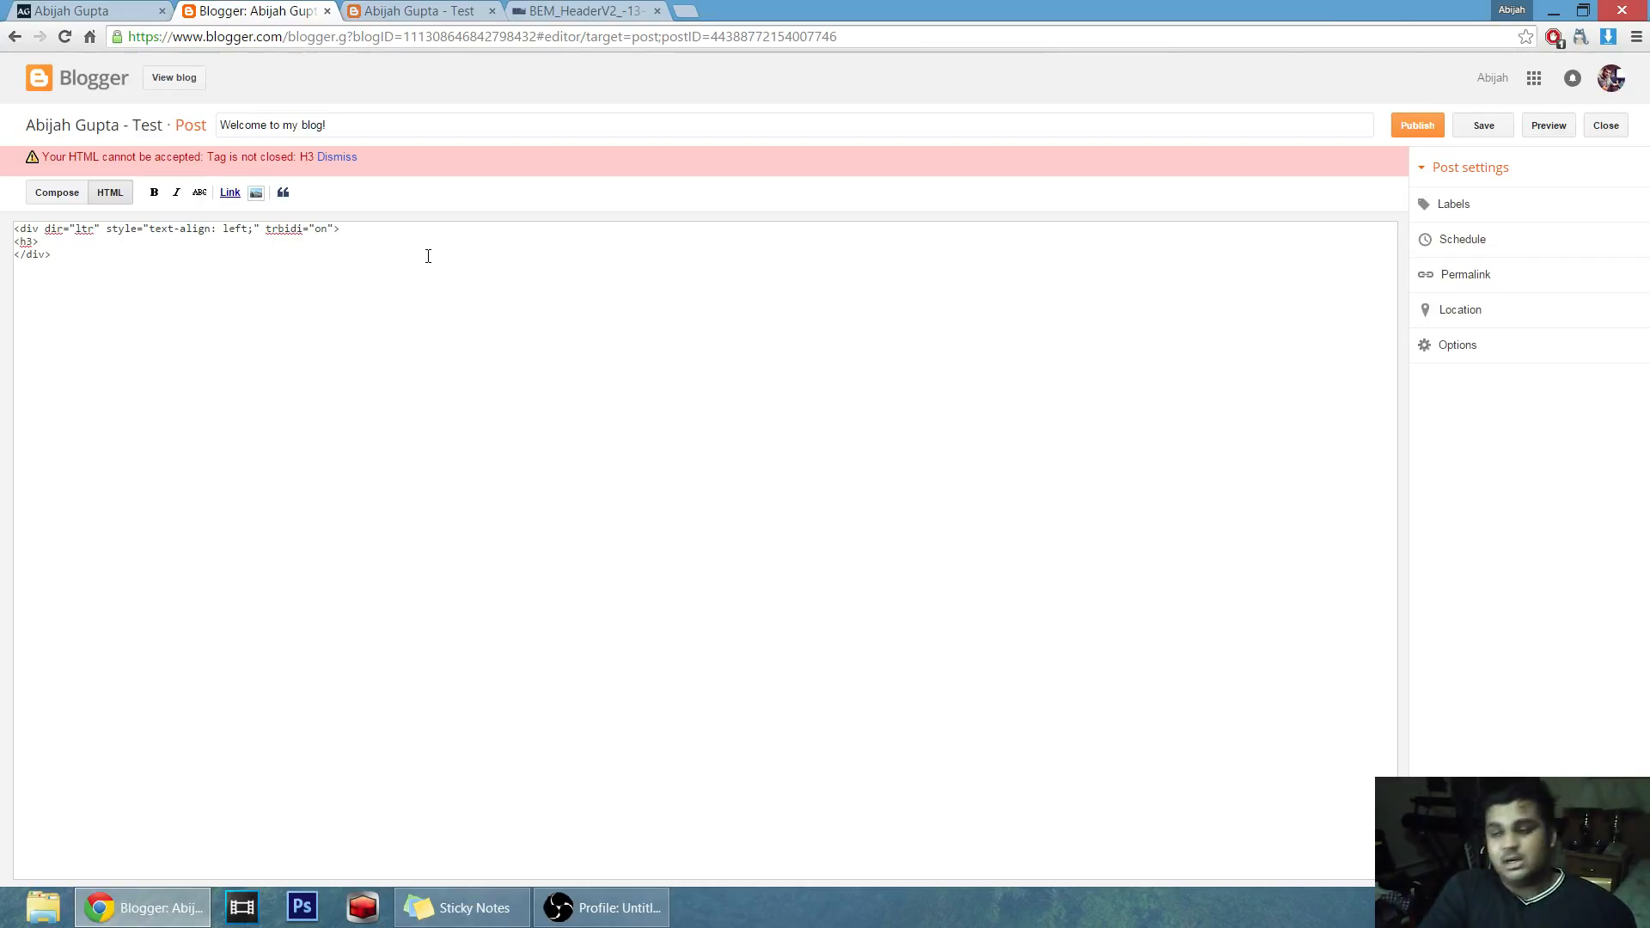
Enter the heading text "Hello World!" after the opening h3 tag in the post's HTML.
left_click(39, 241)
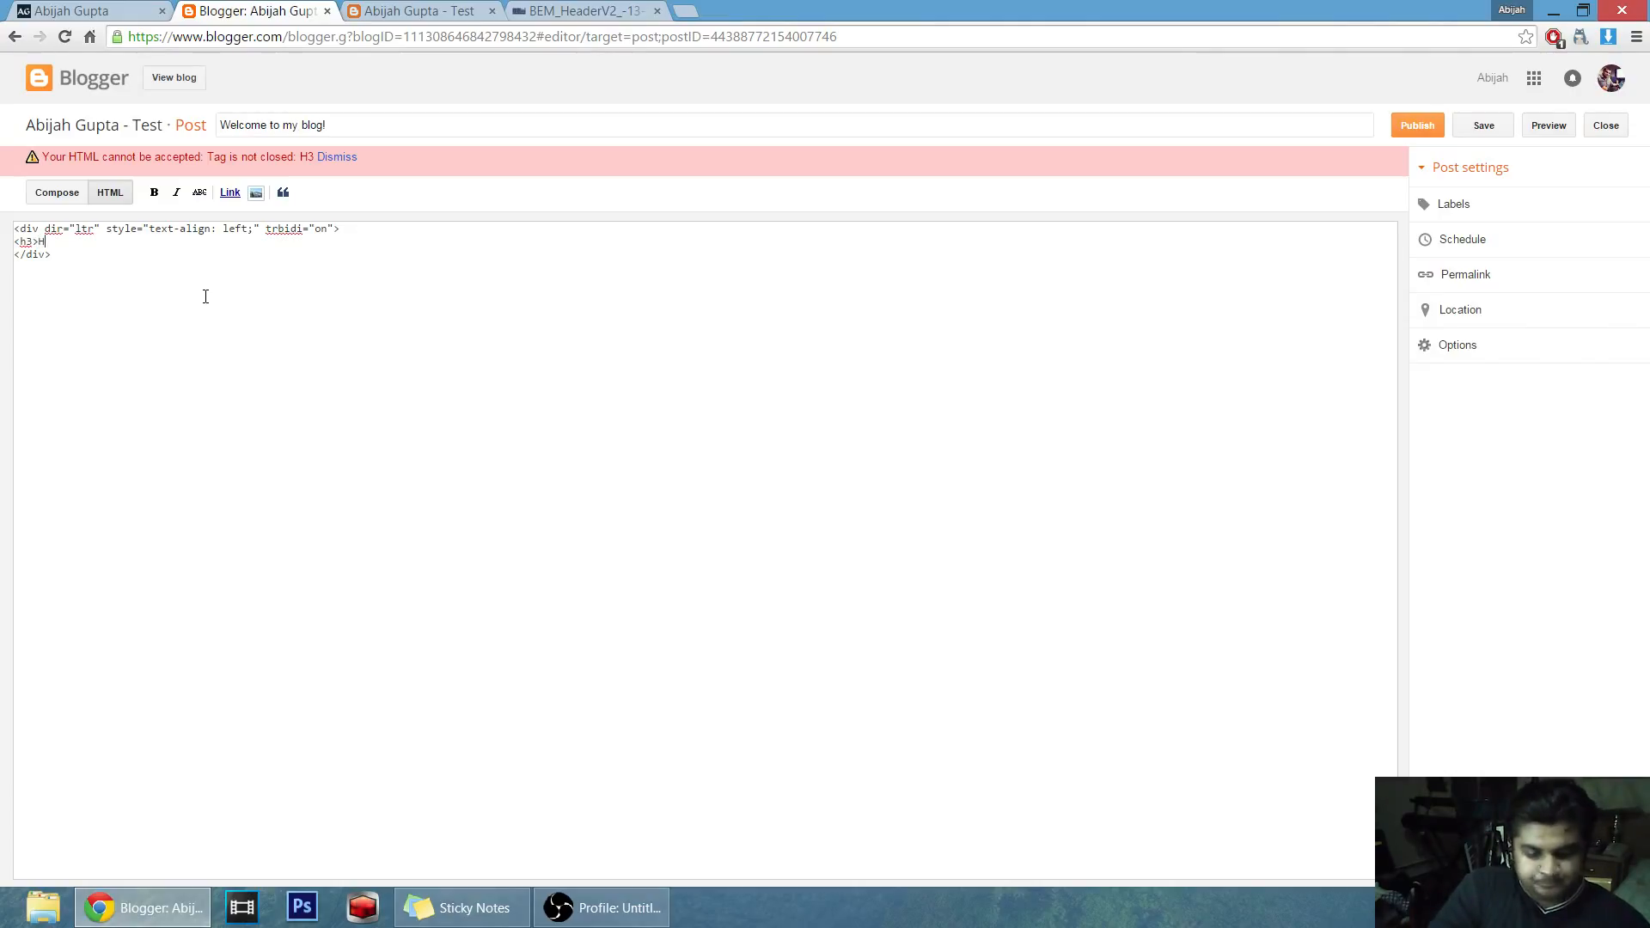
type("ello Worl")
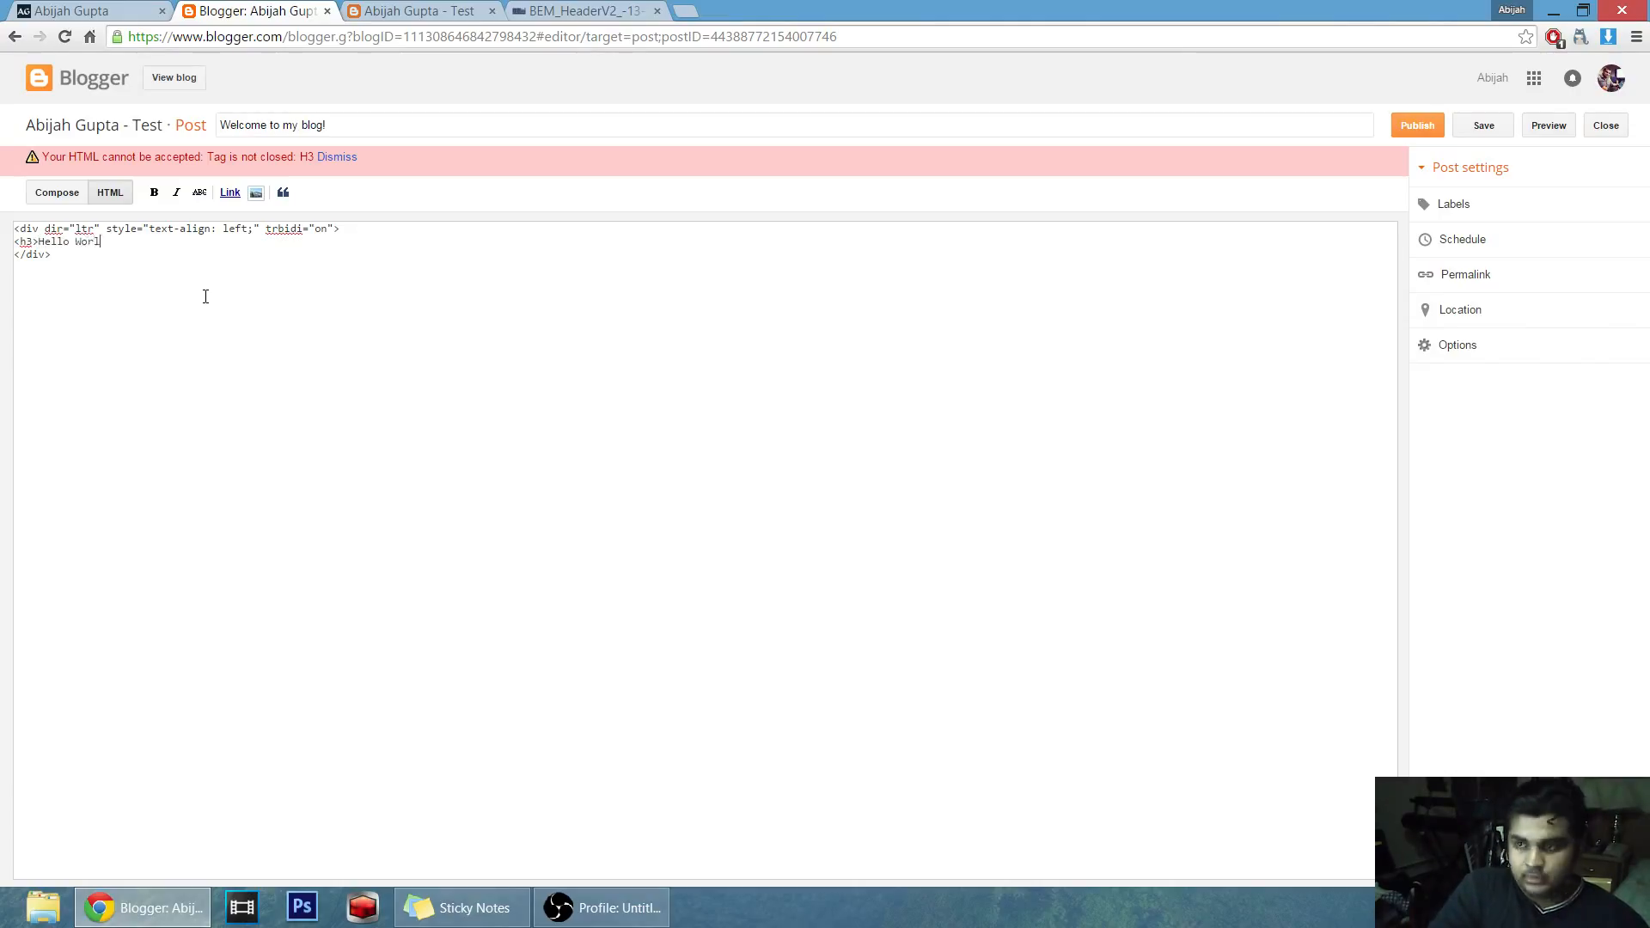
type("d!")
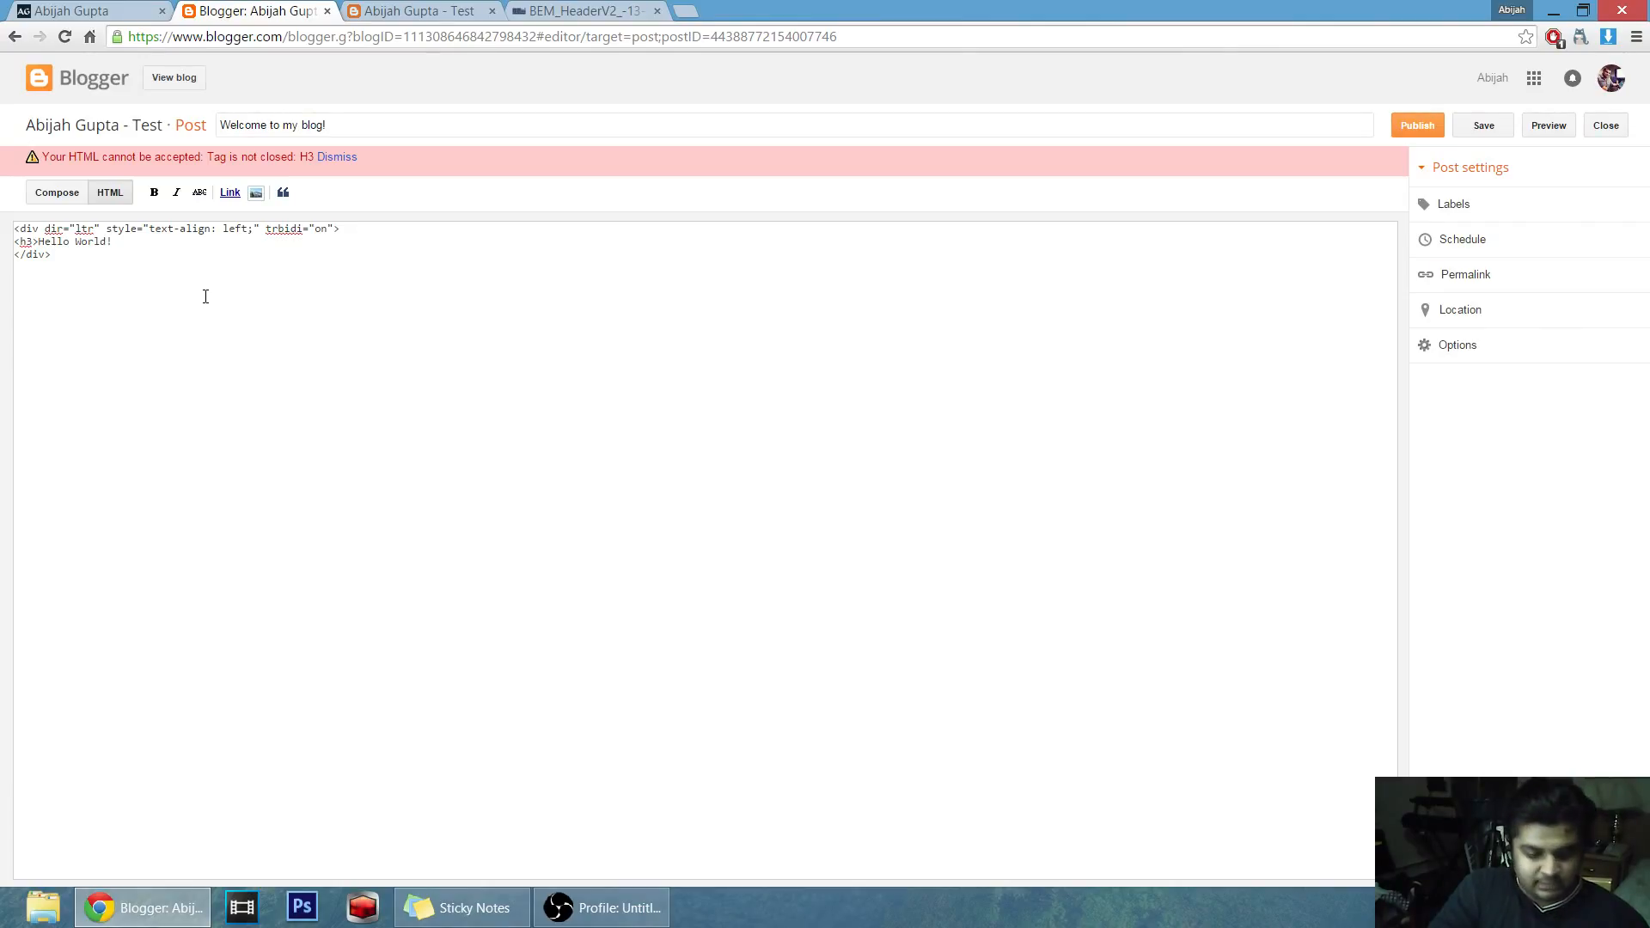
Close the "Hello World!" heading with a </h3> tag in the HTML source and preview the post.
type("</h3")
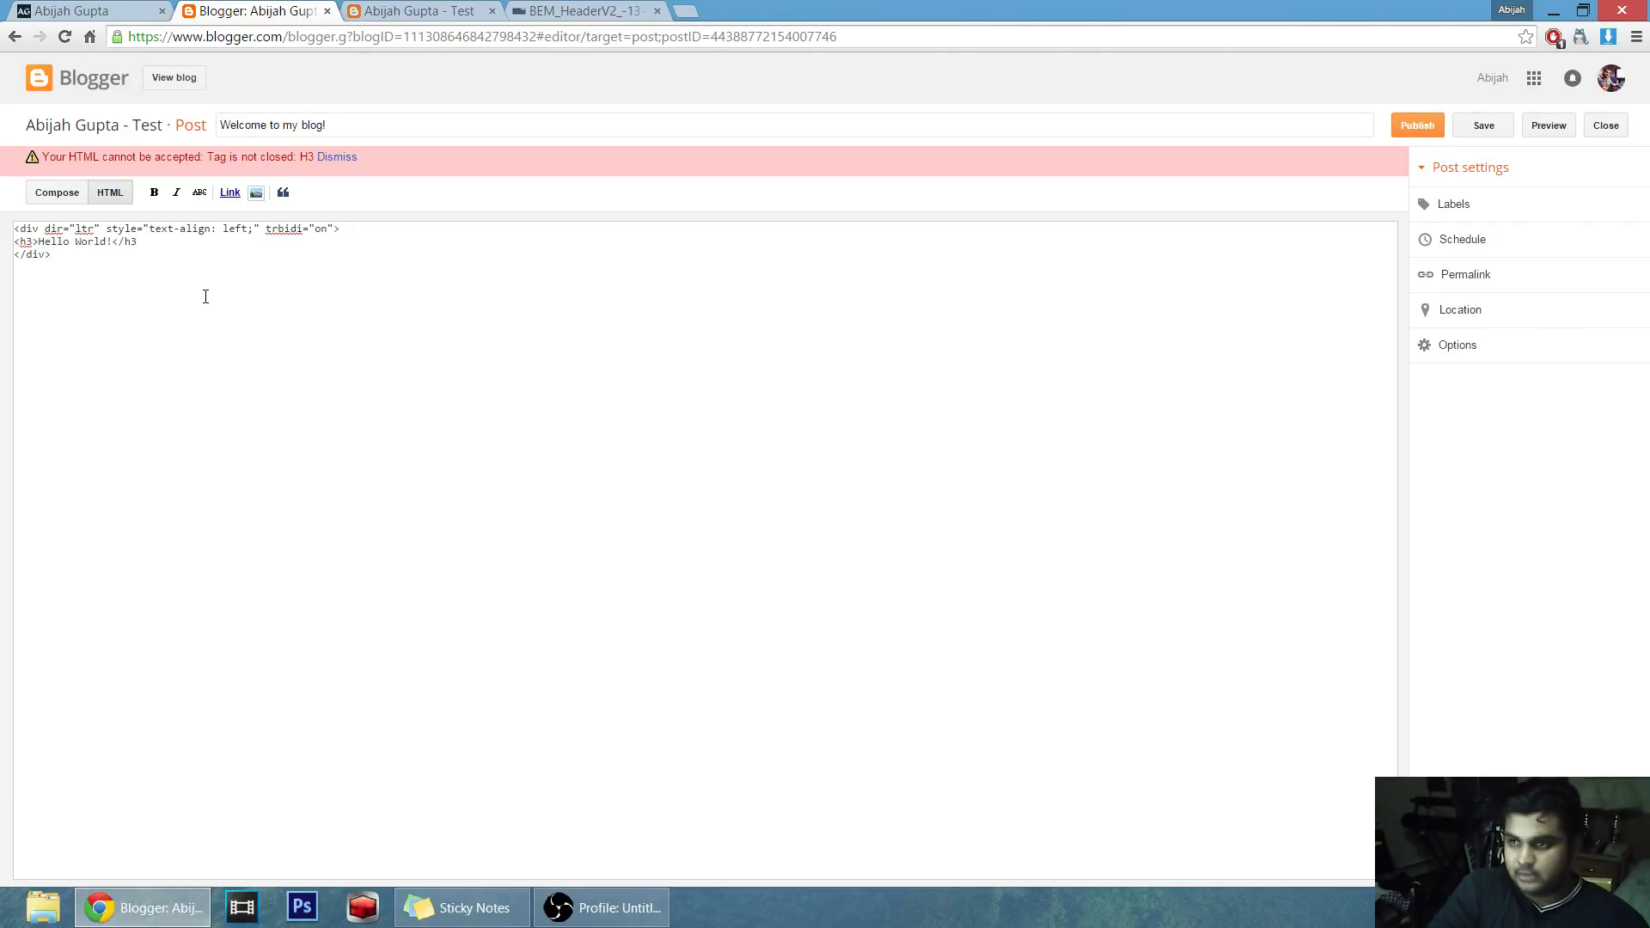
type(">")
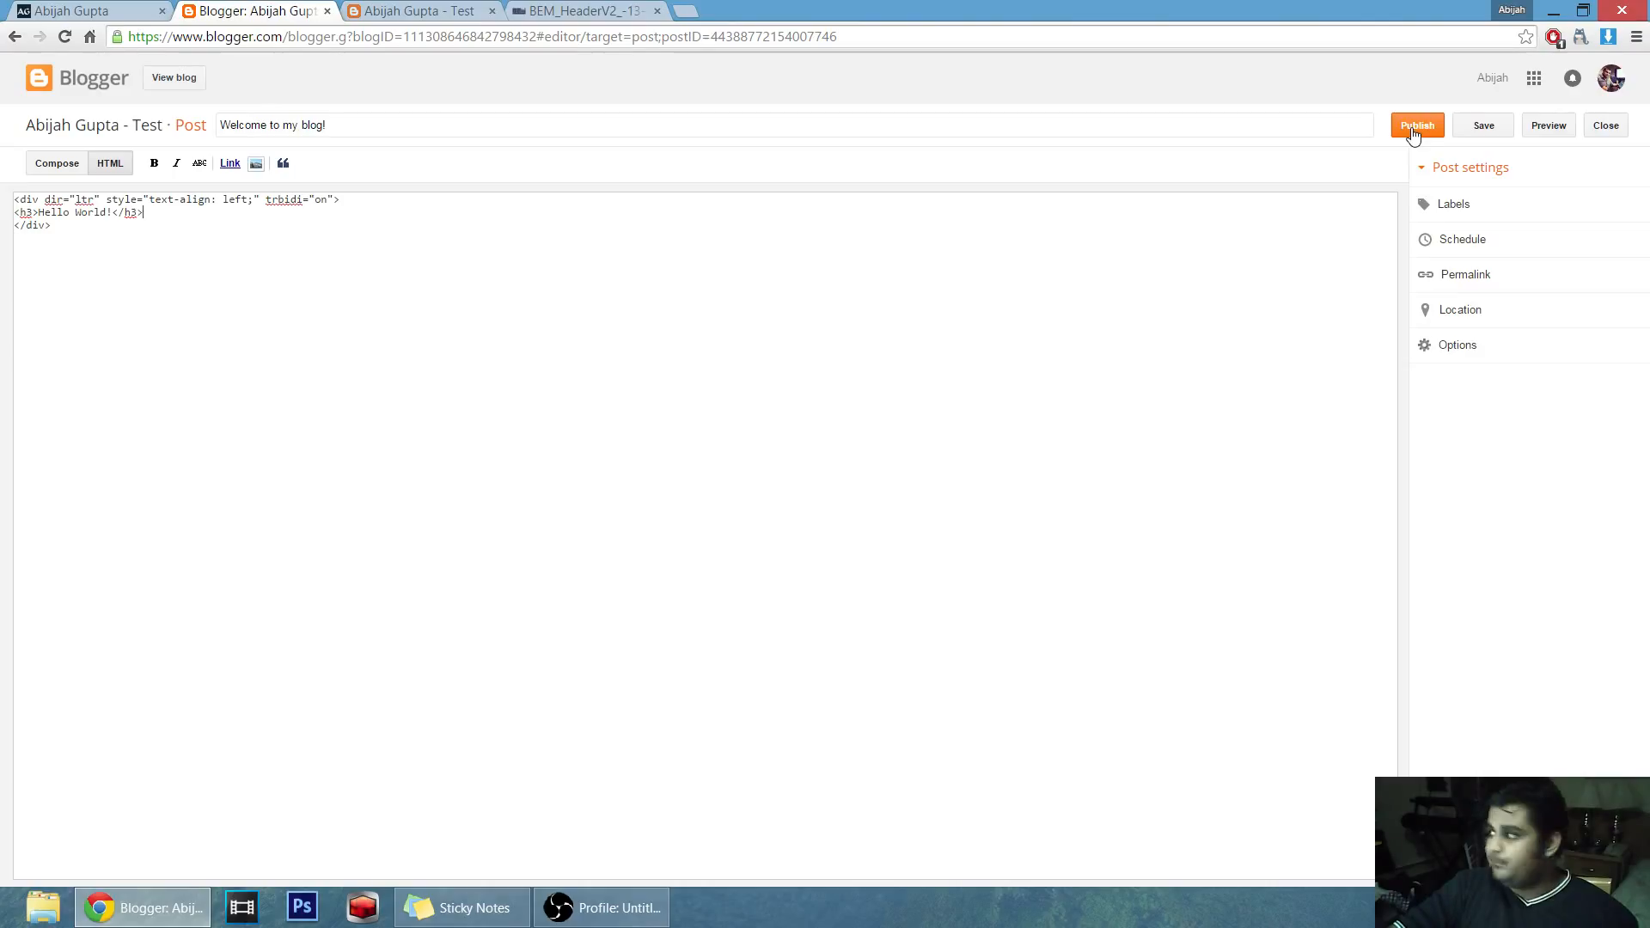
left_click(1548, 125)
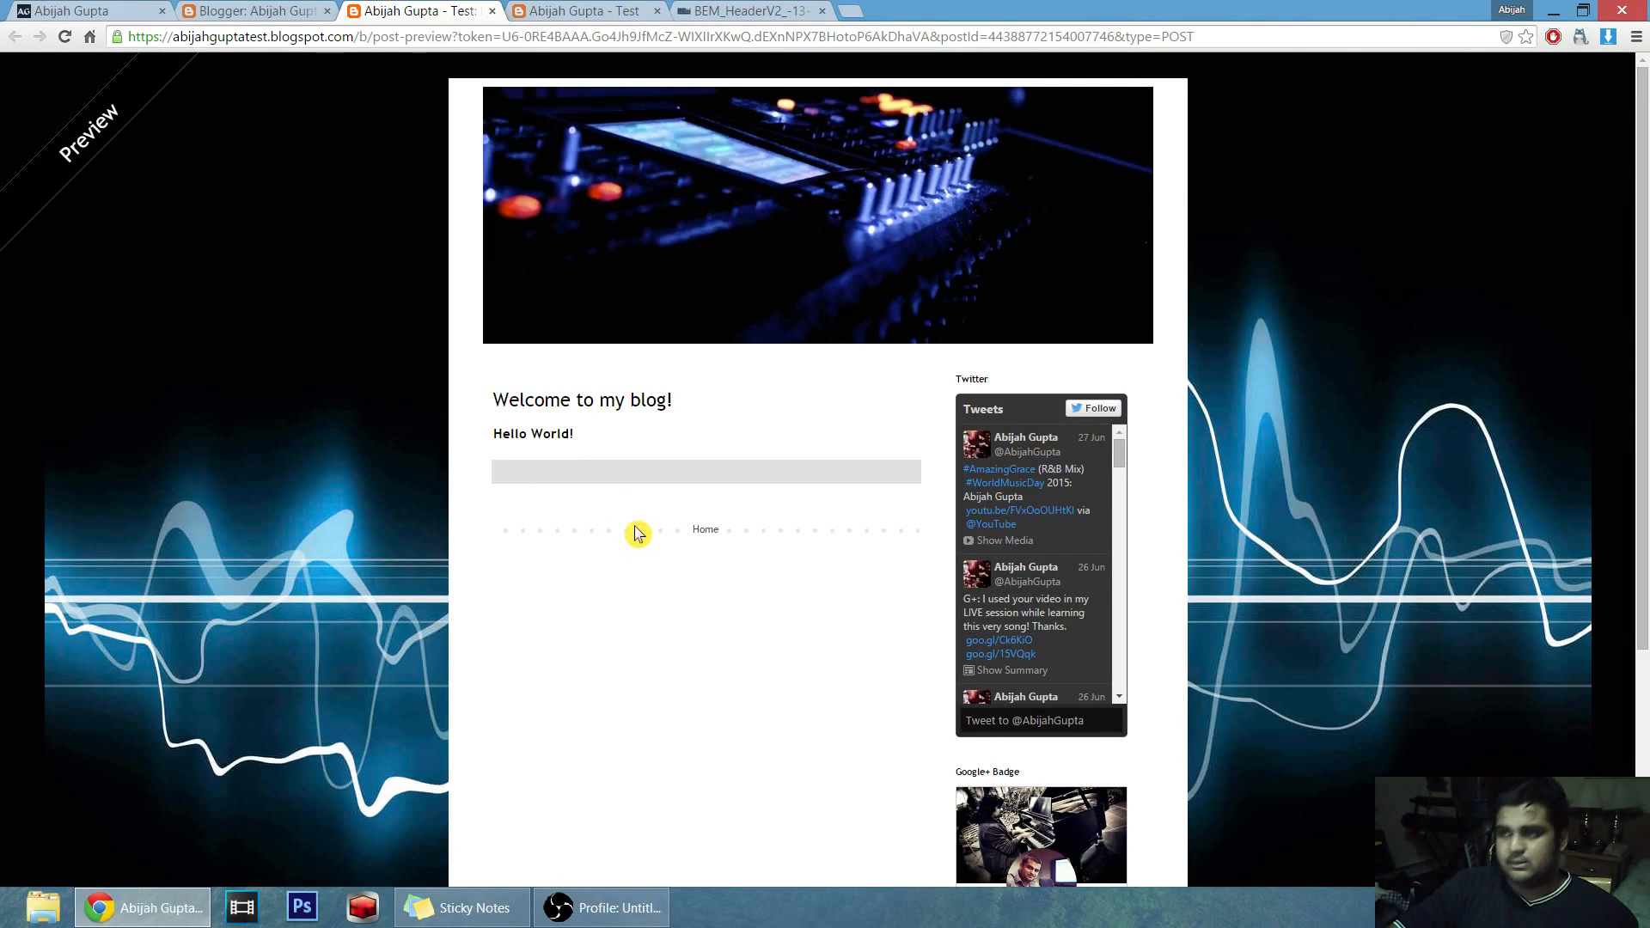
left_click(249, 10)
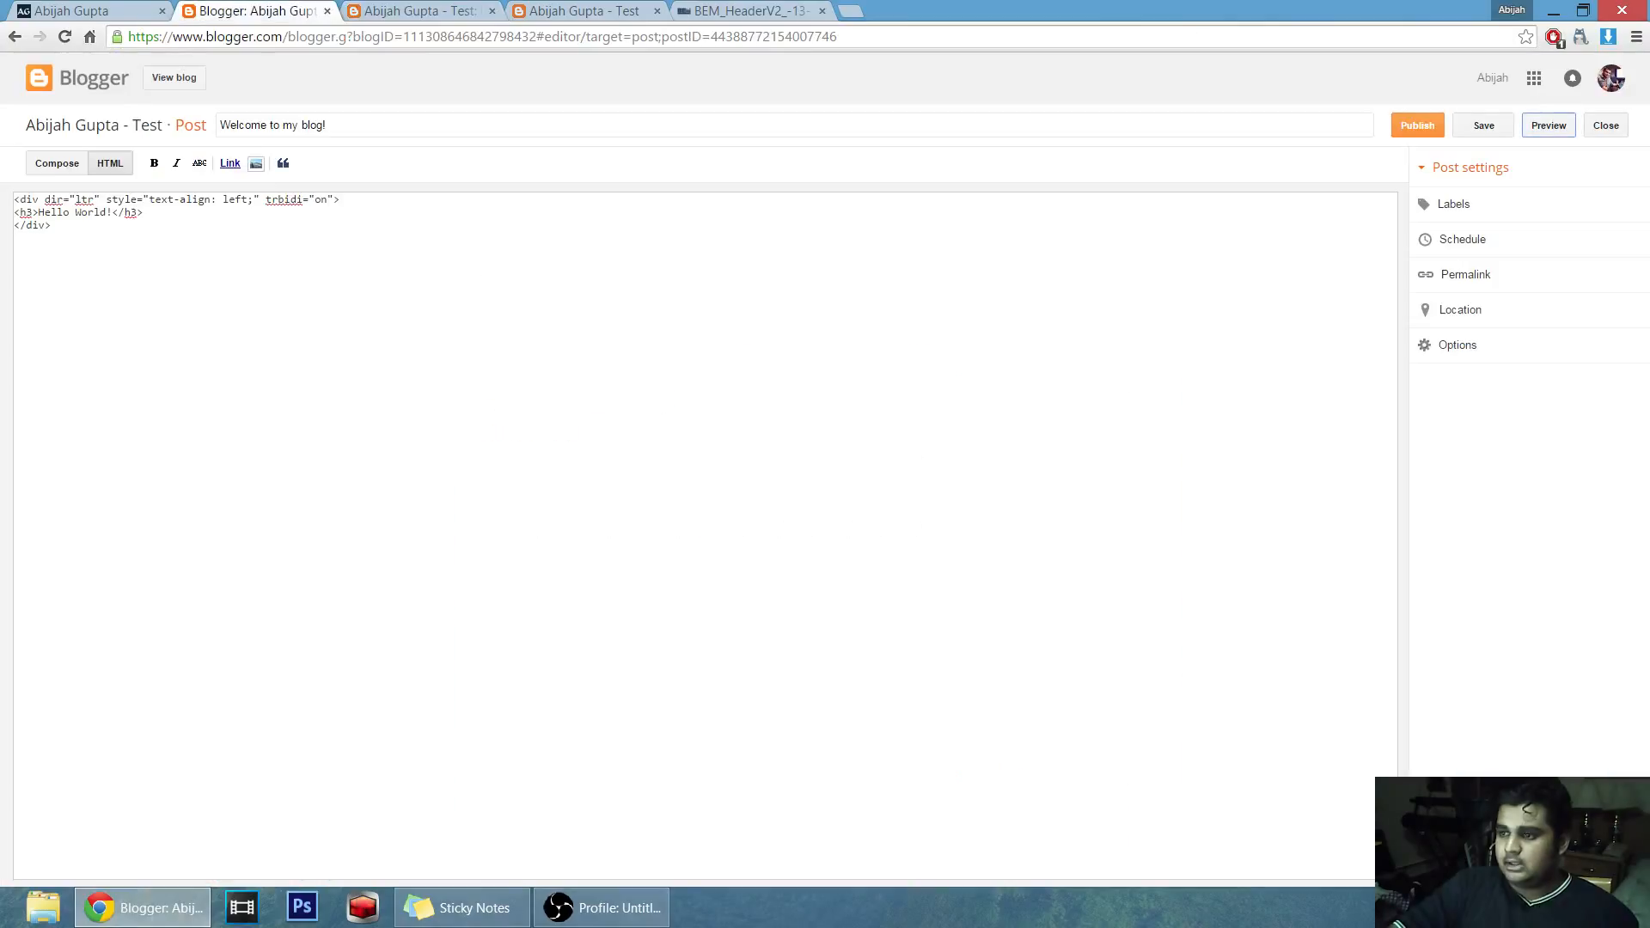
Add the lines "Test text 1" and "test text 2" below the "Hello World!" heading in the visual editor.
left_click(171, 219)
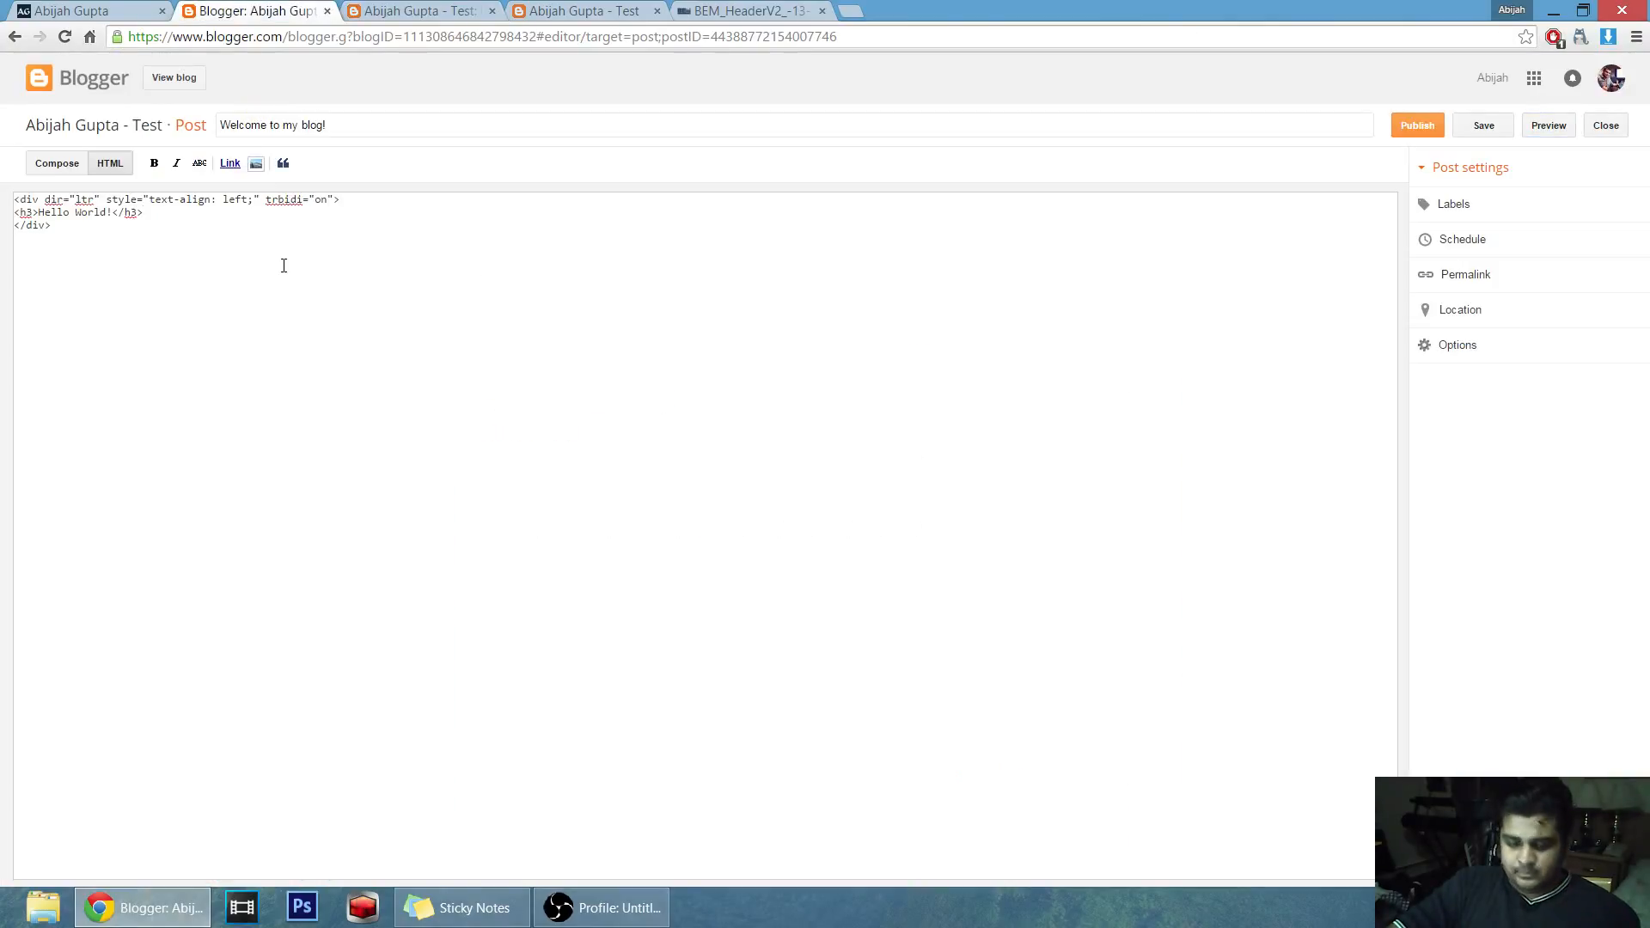
key("Return")
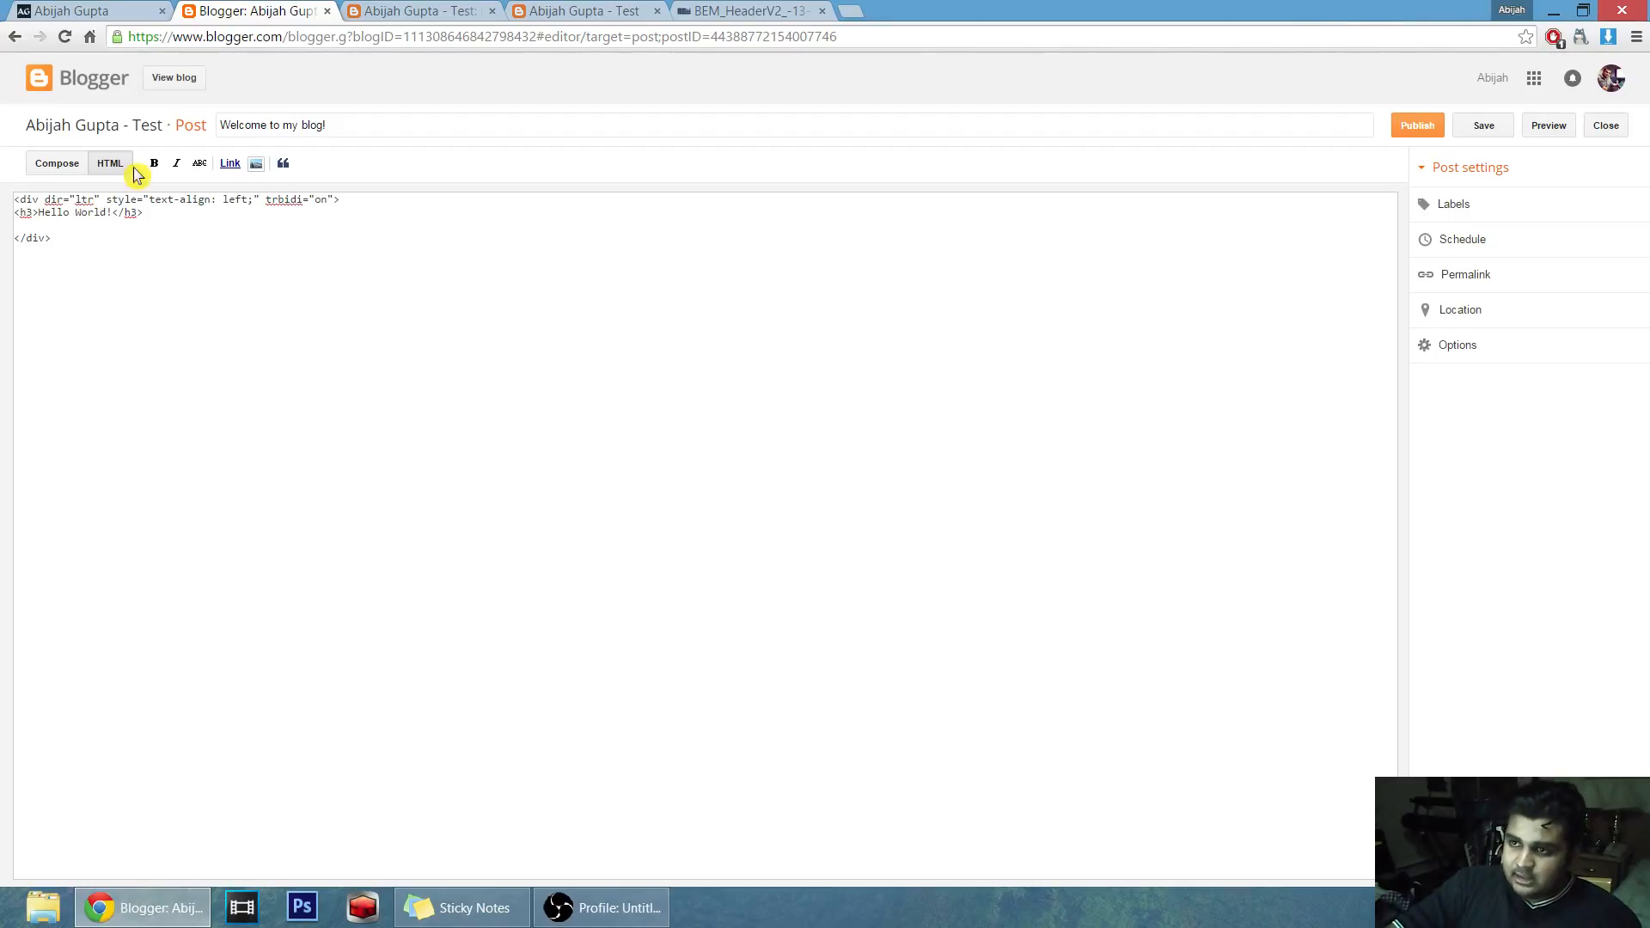
left_click(57, 167)
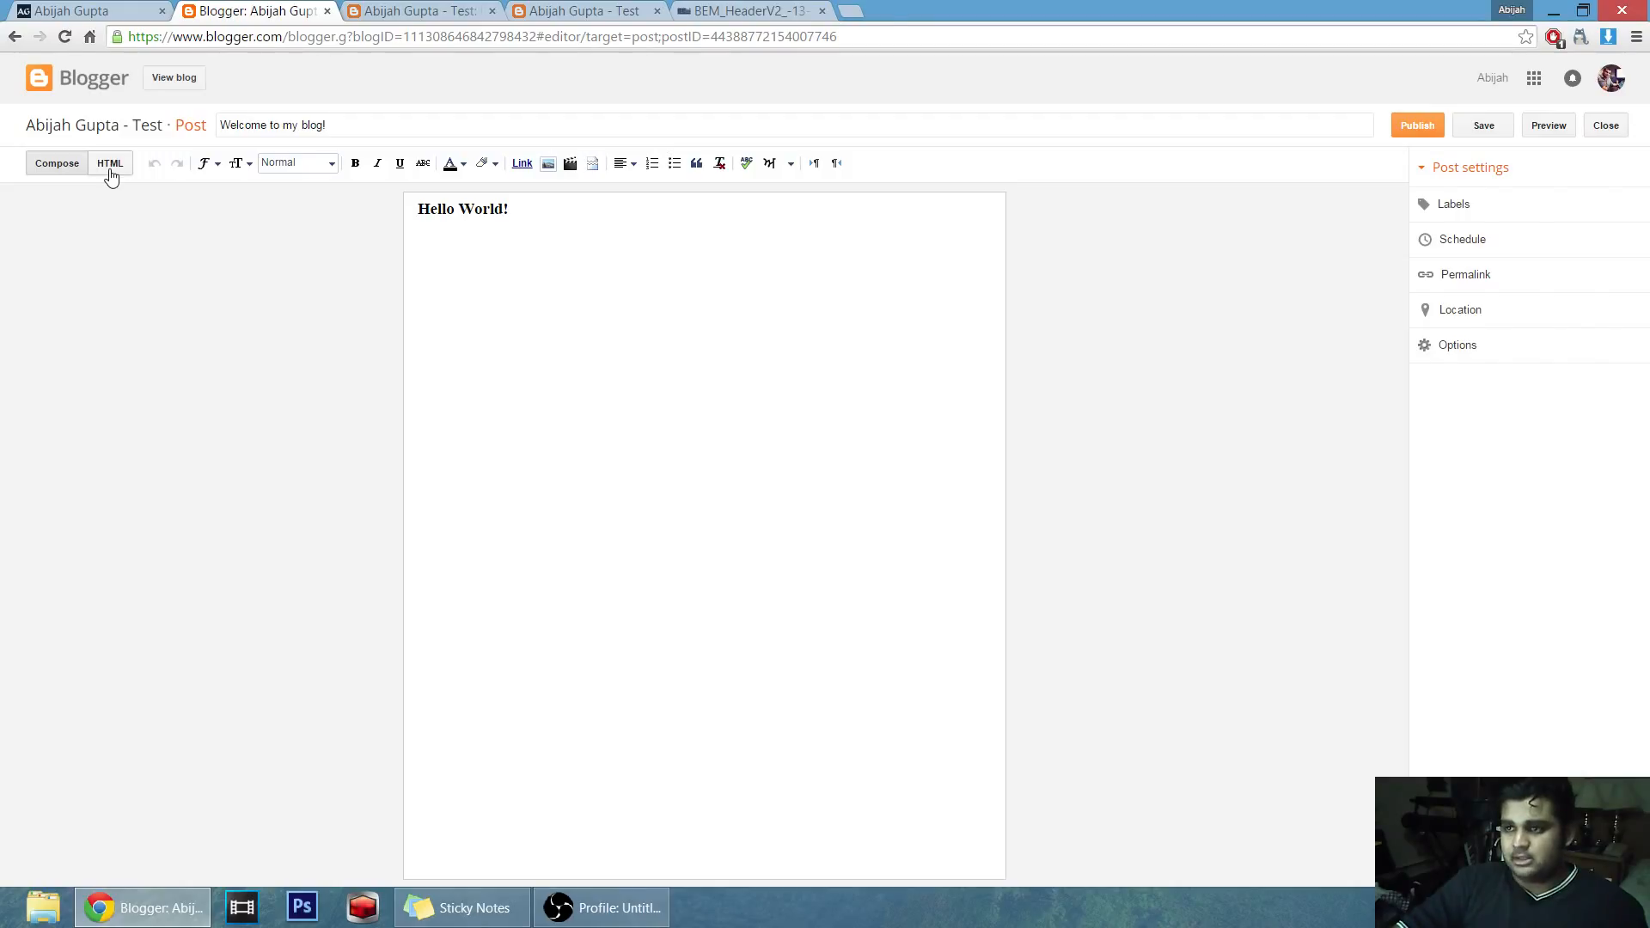
left_click(608, 221)
key("Return")
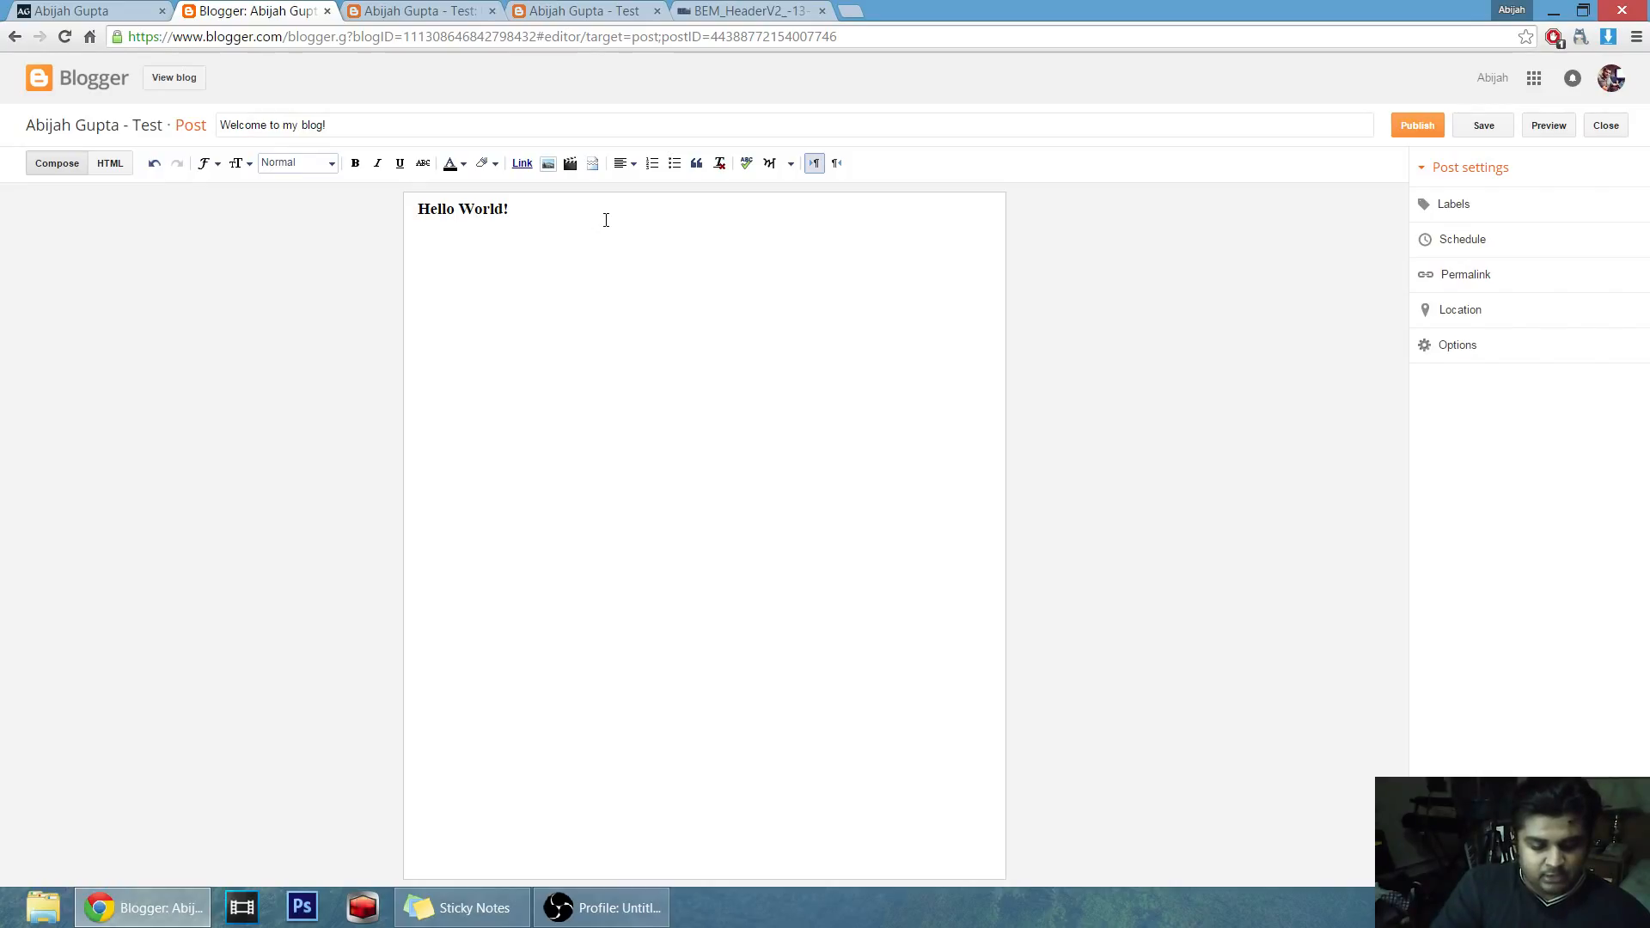
type("Test")
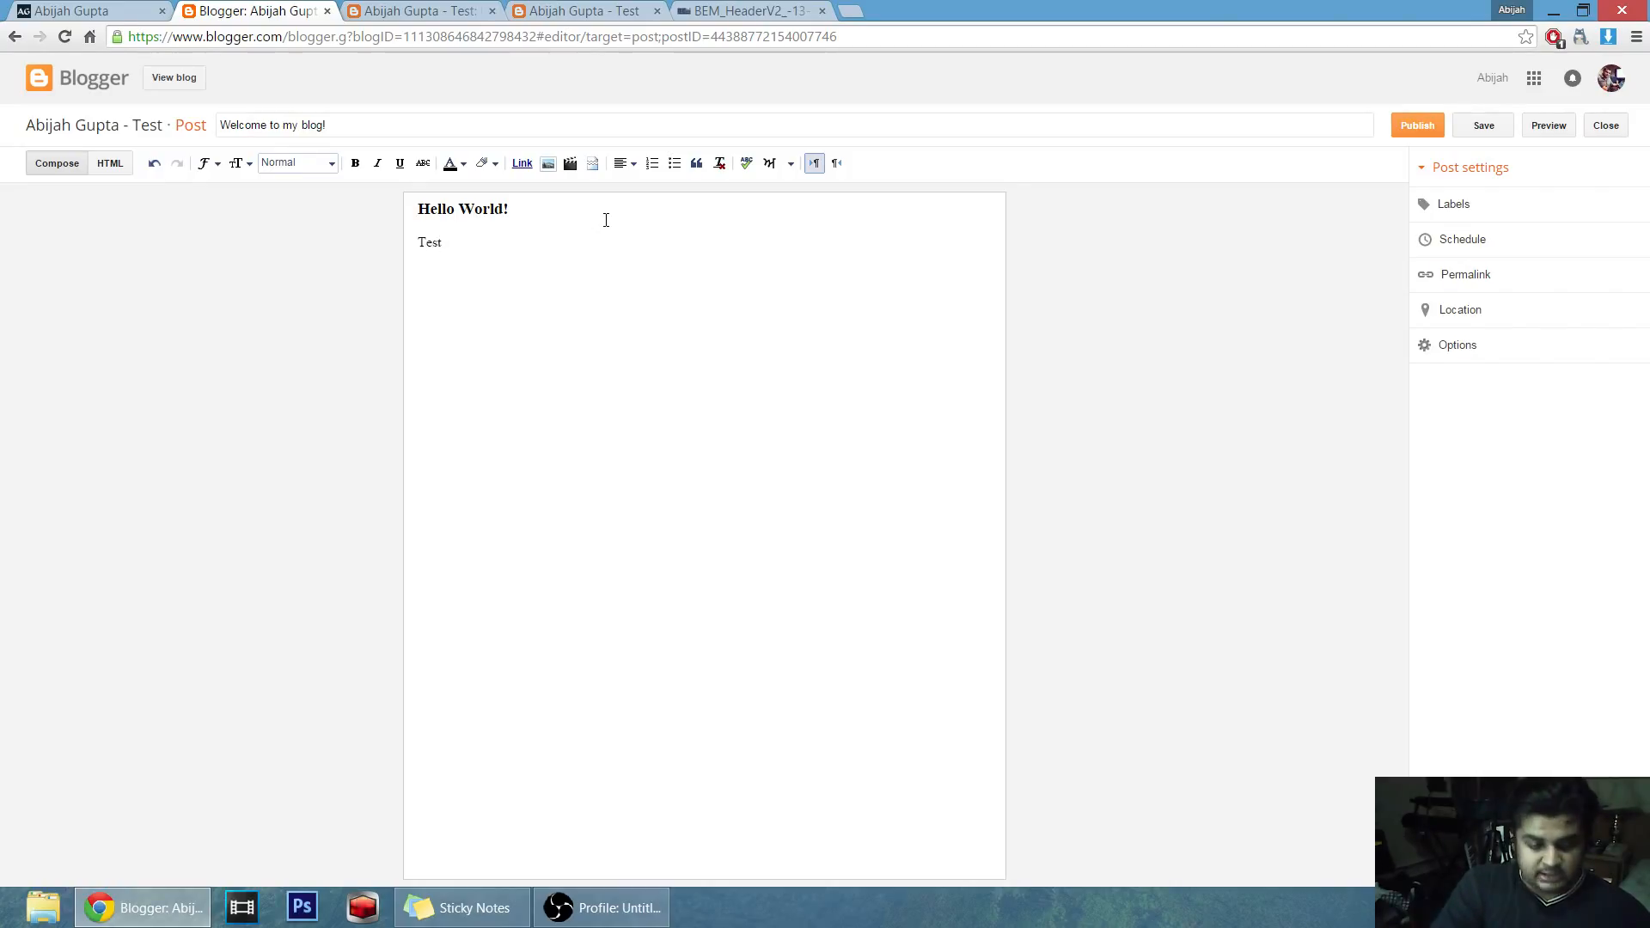
type(" text 1 ")
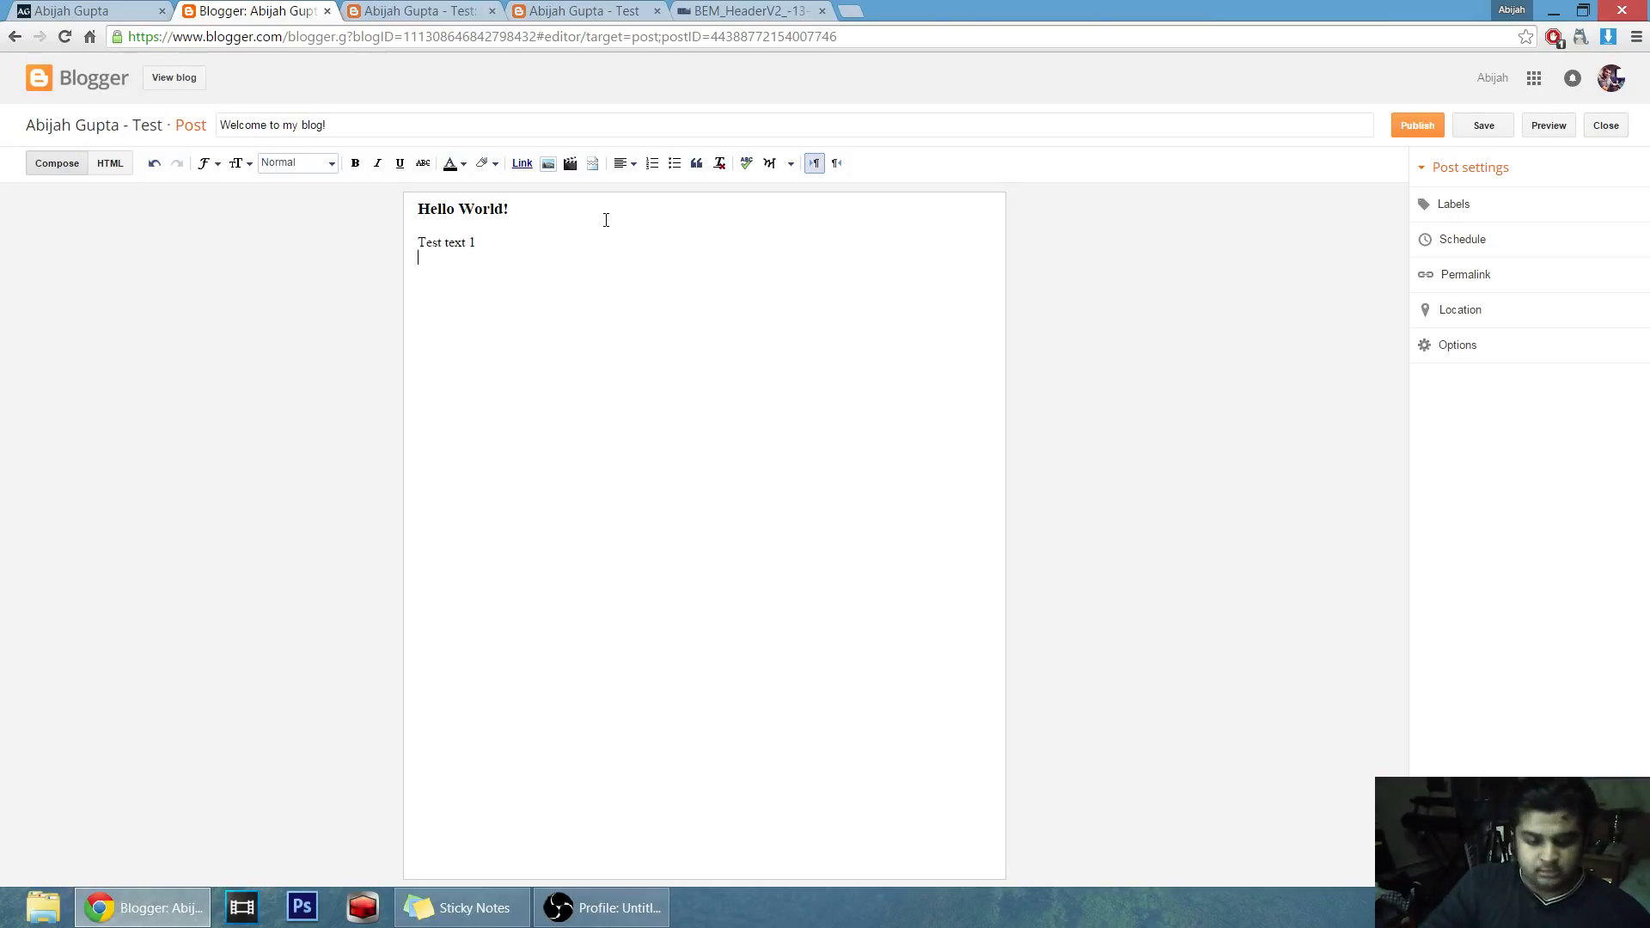
type("test tex")
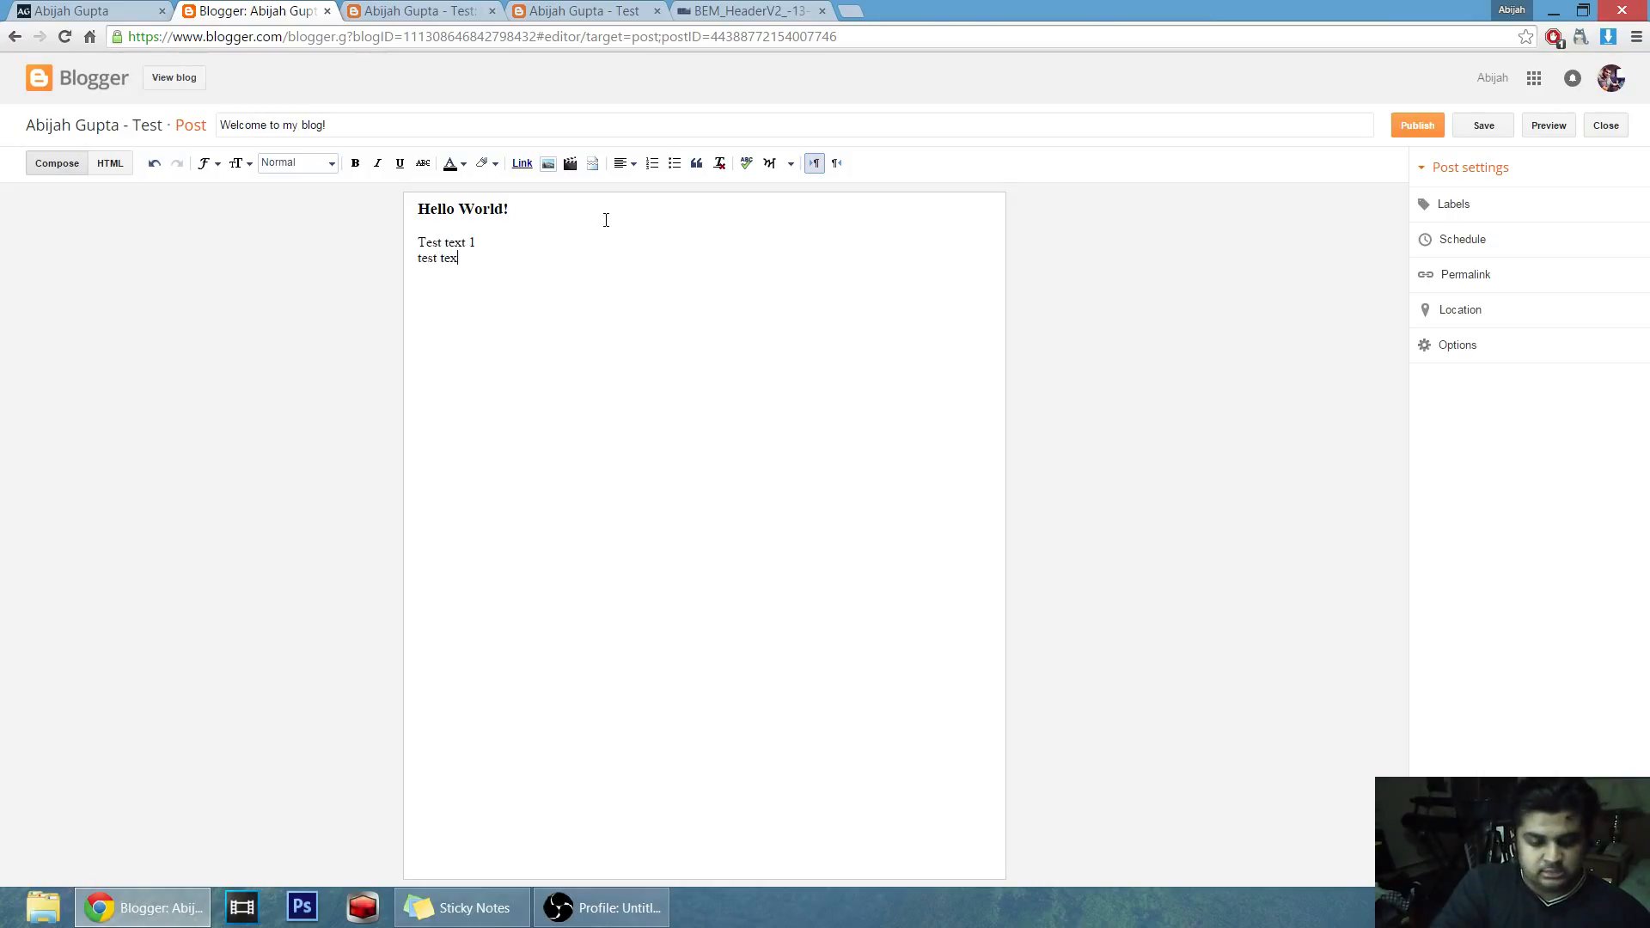
type("t 2")
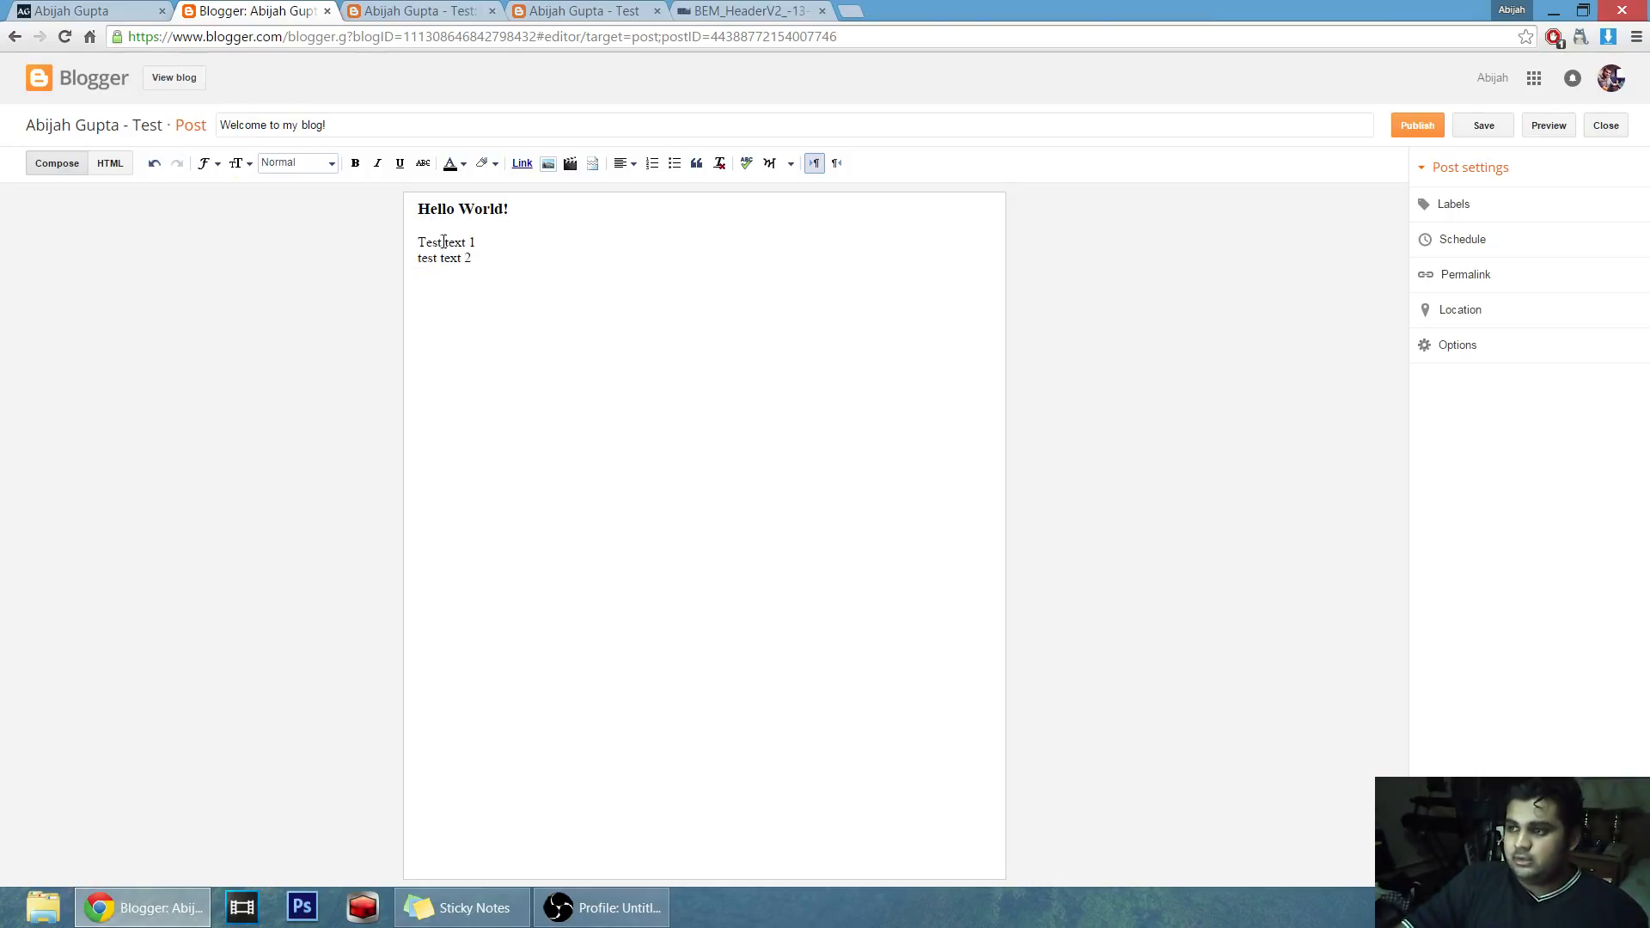
Make both test text lines bold in the visual editor and check their HTML source.
left_click(105, 165)
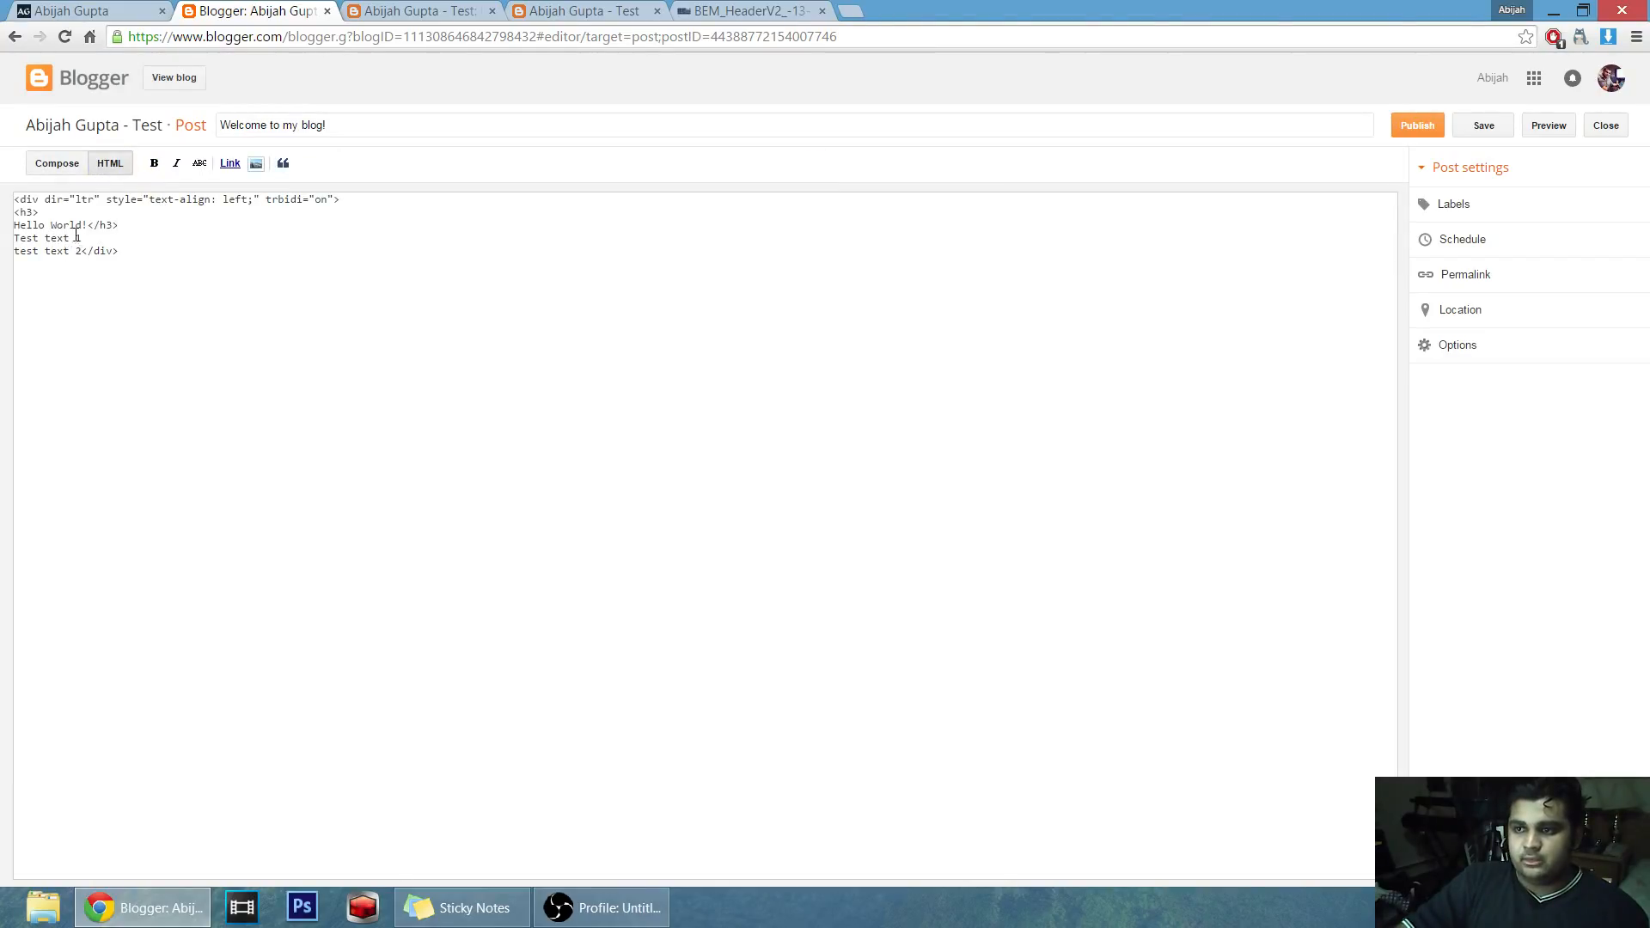
left_click(57, 163)
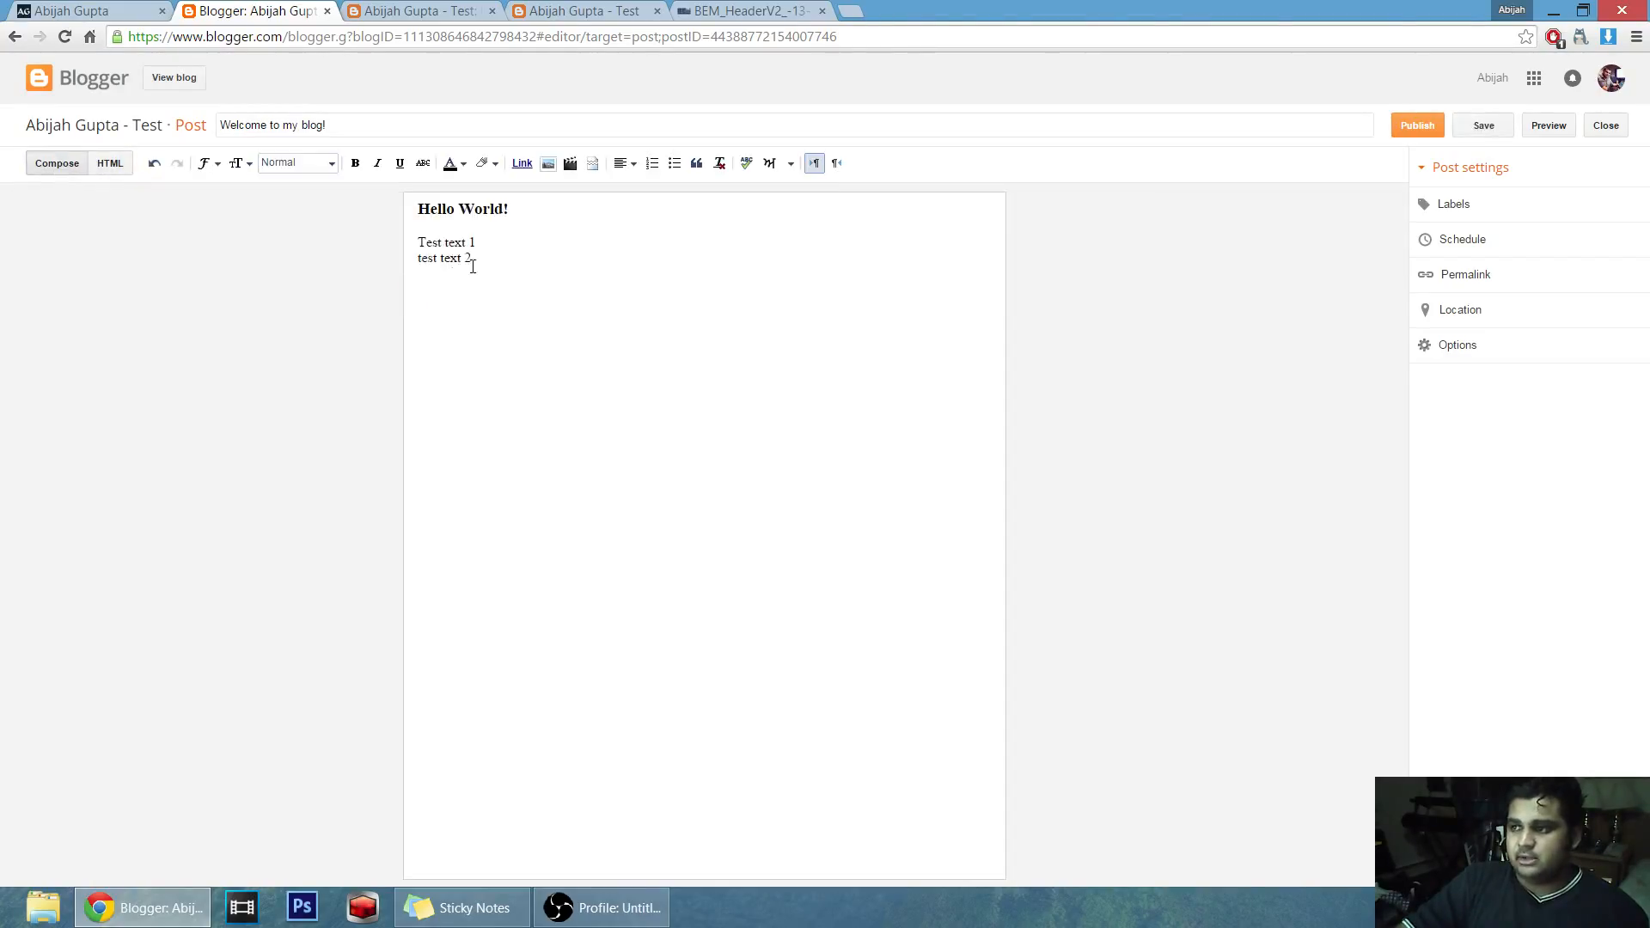
left_click_drag(473, 266, 416, 247)
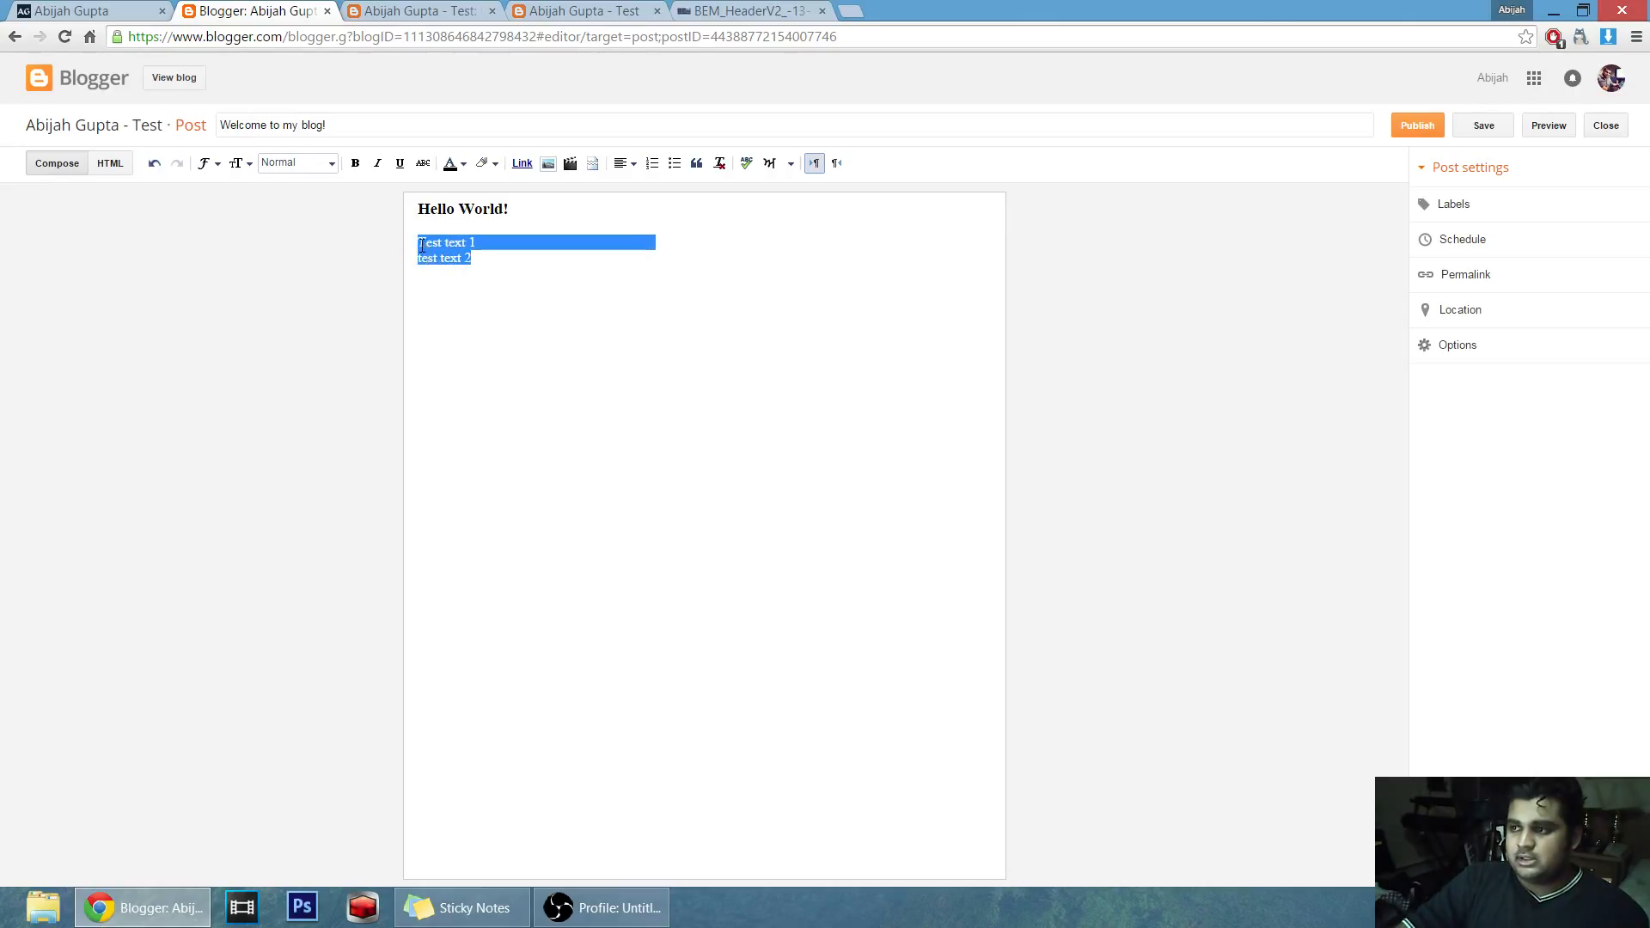
left_click(355, 163)
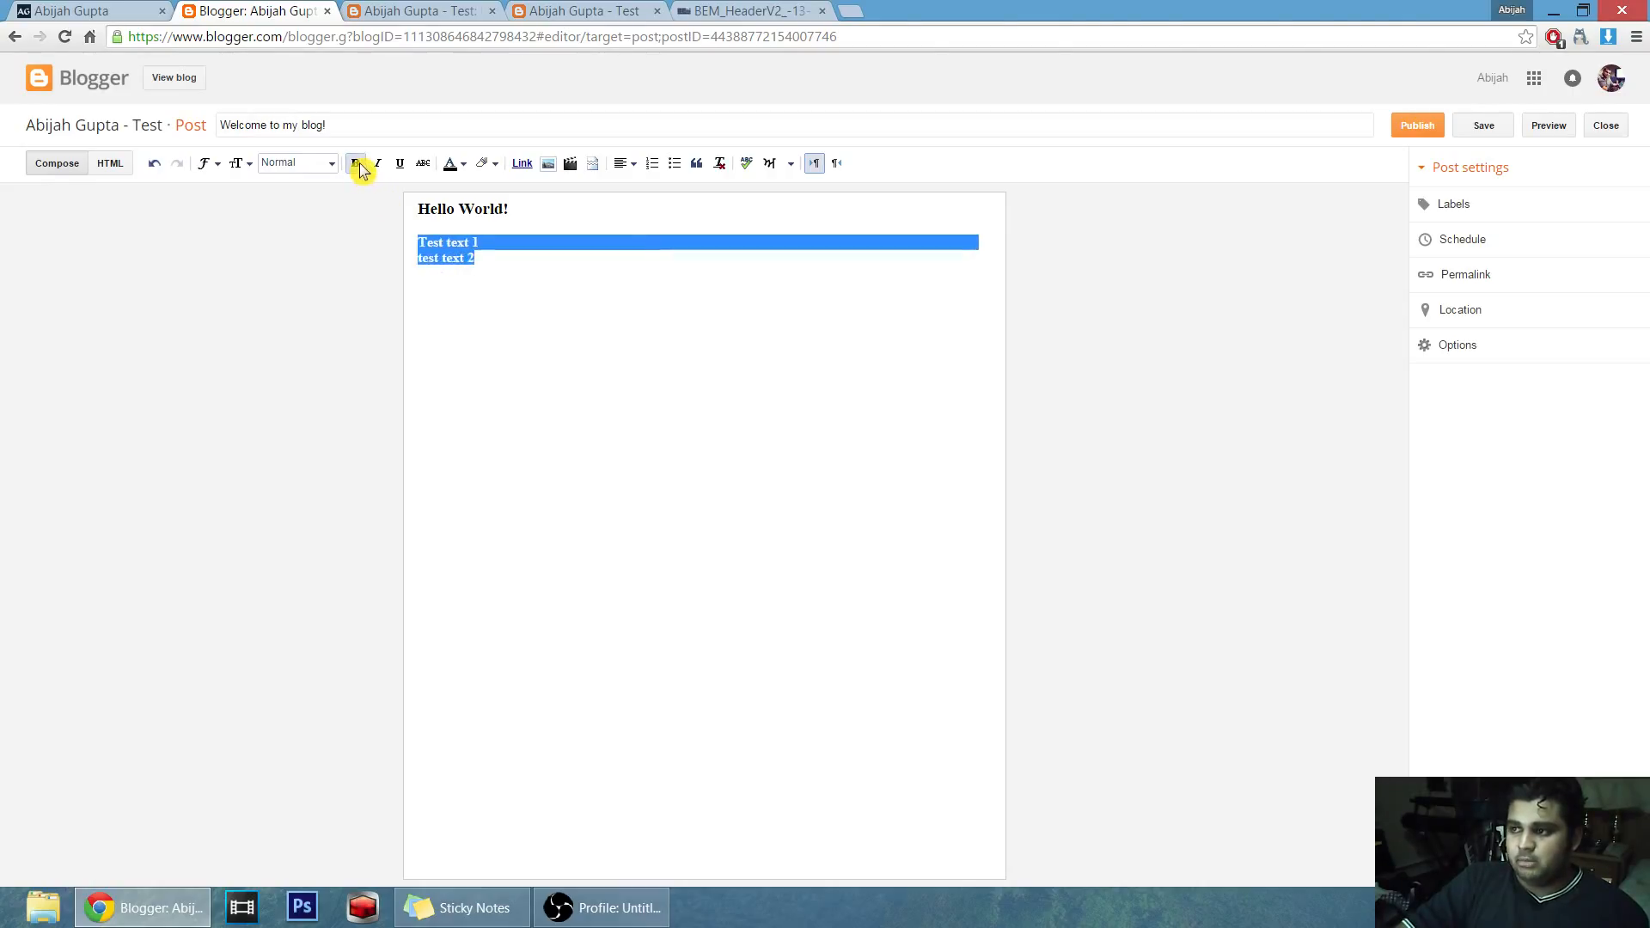
left_click(500, 297)
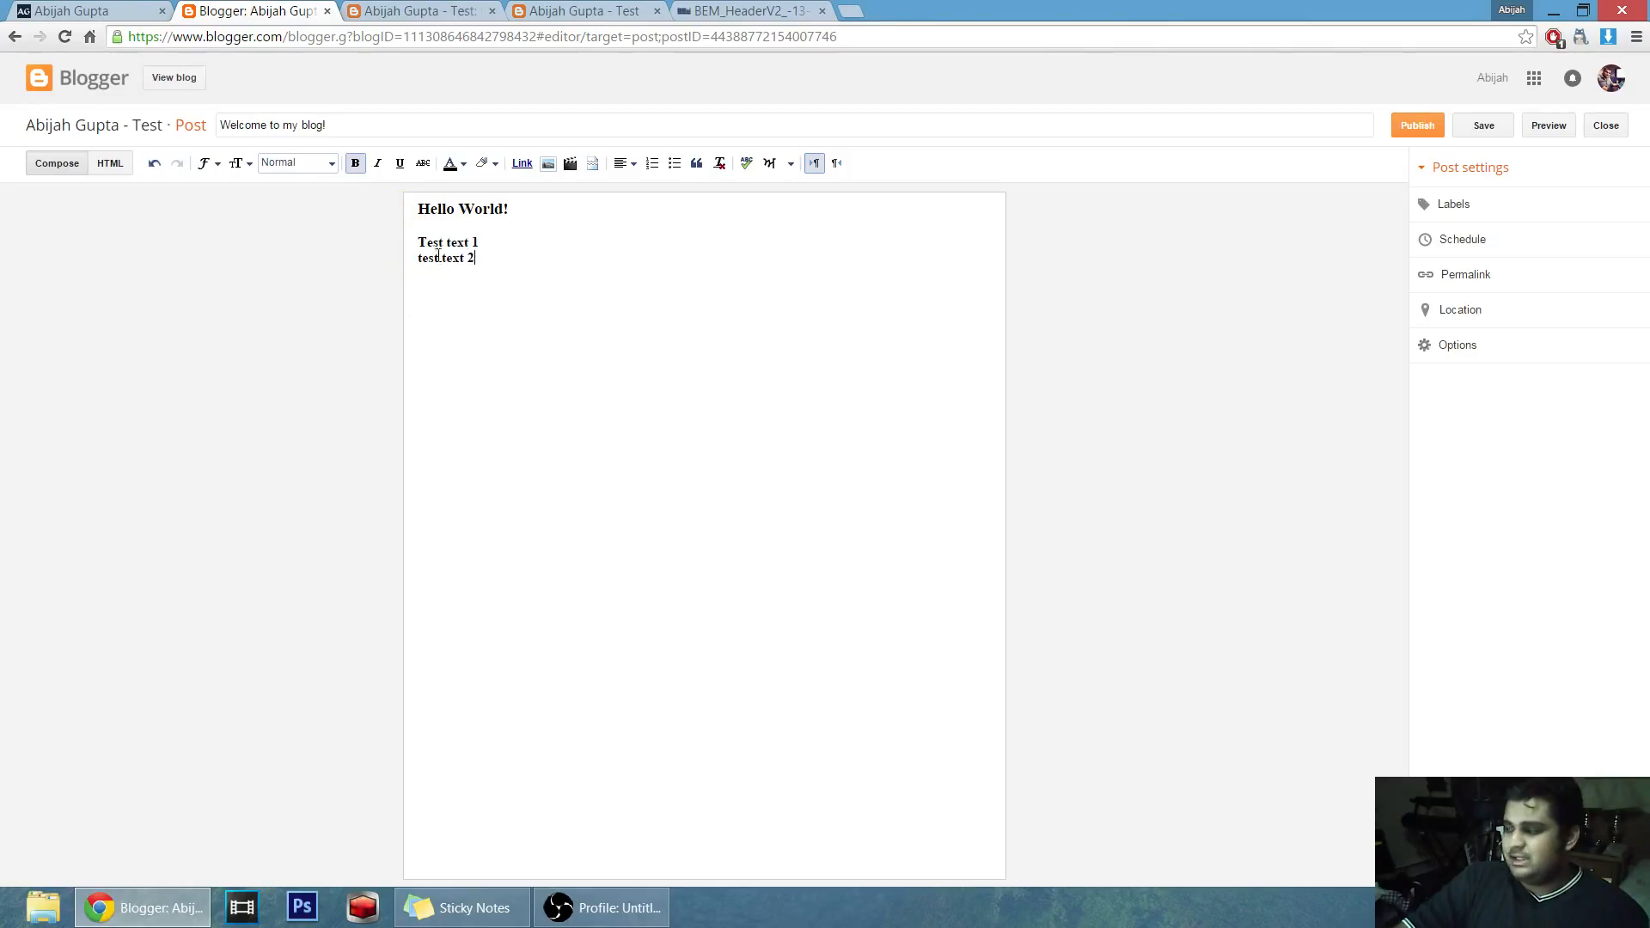
left_click(110, 163)
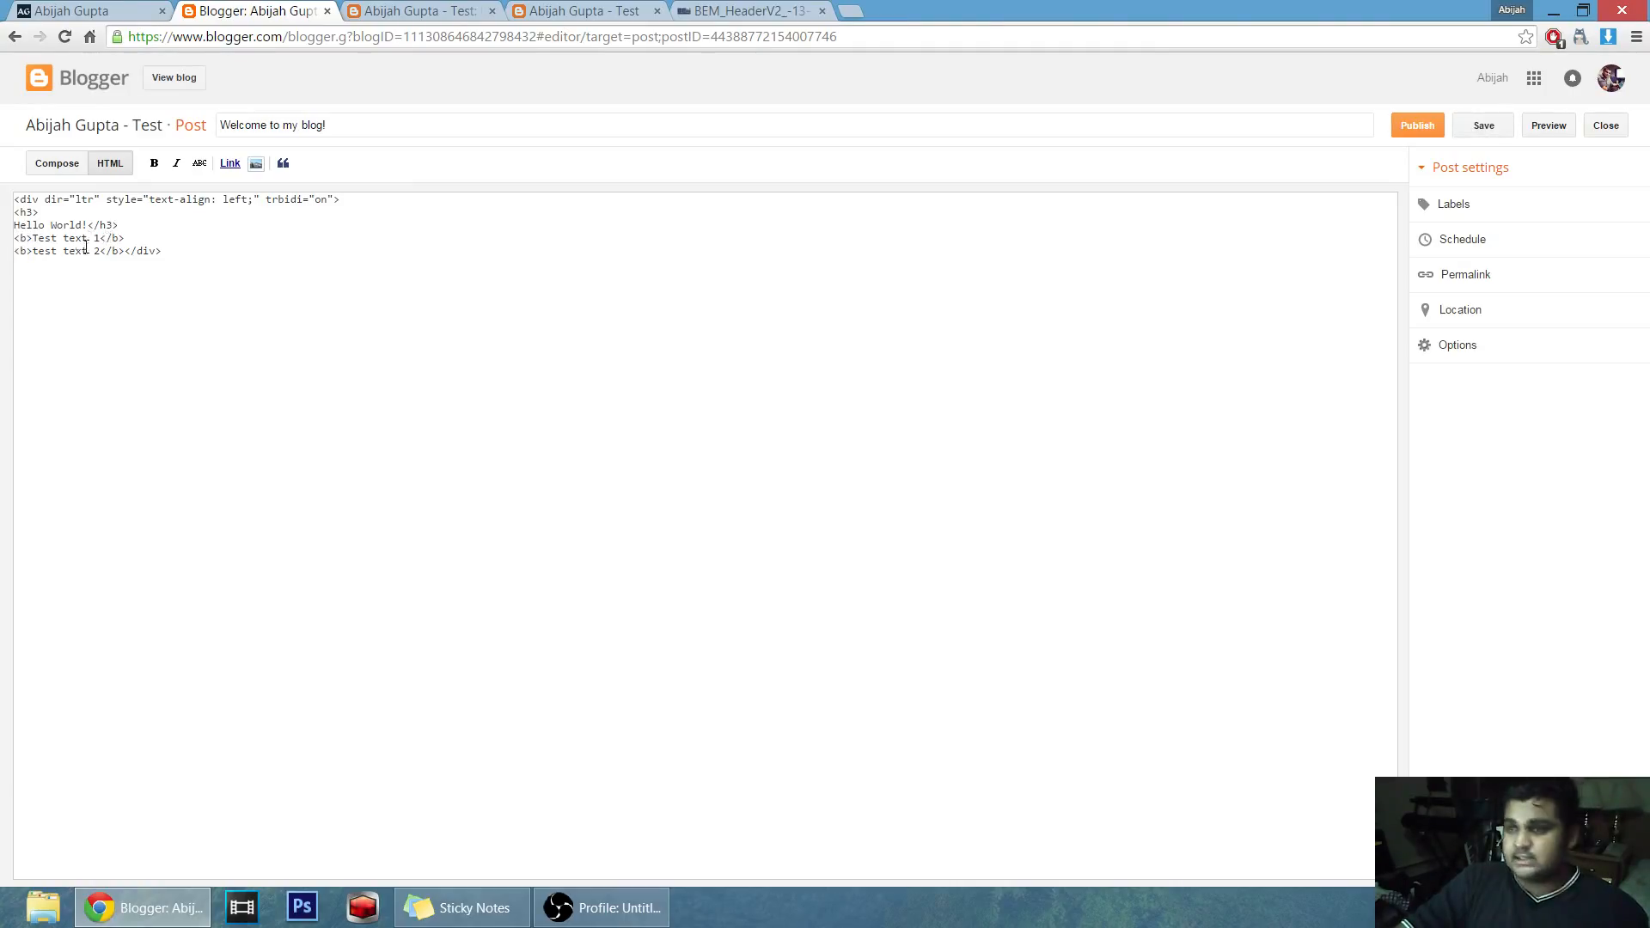
left_click(66, 171)
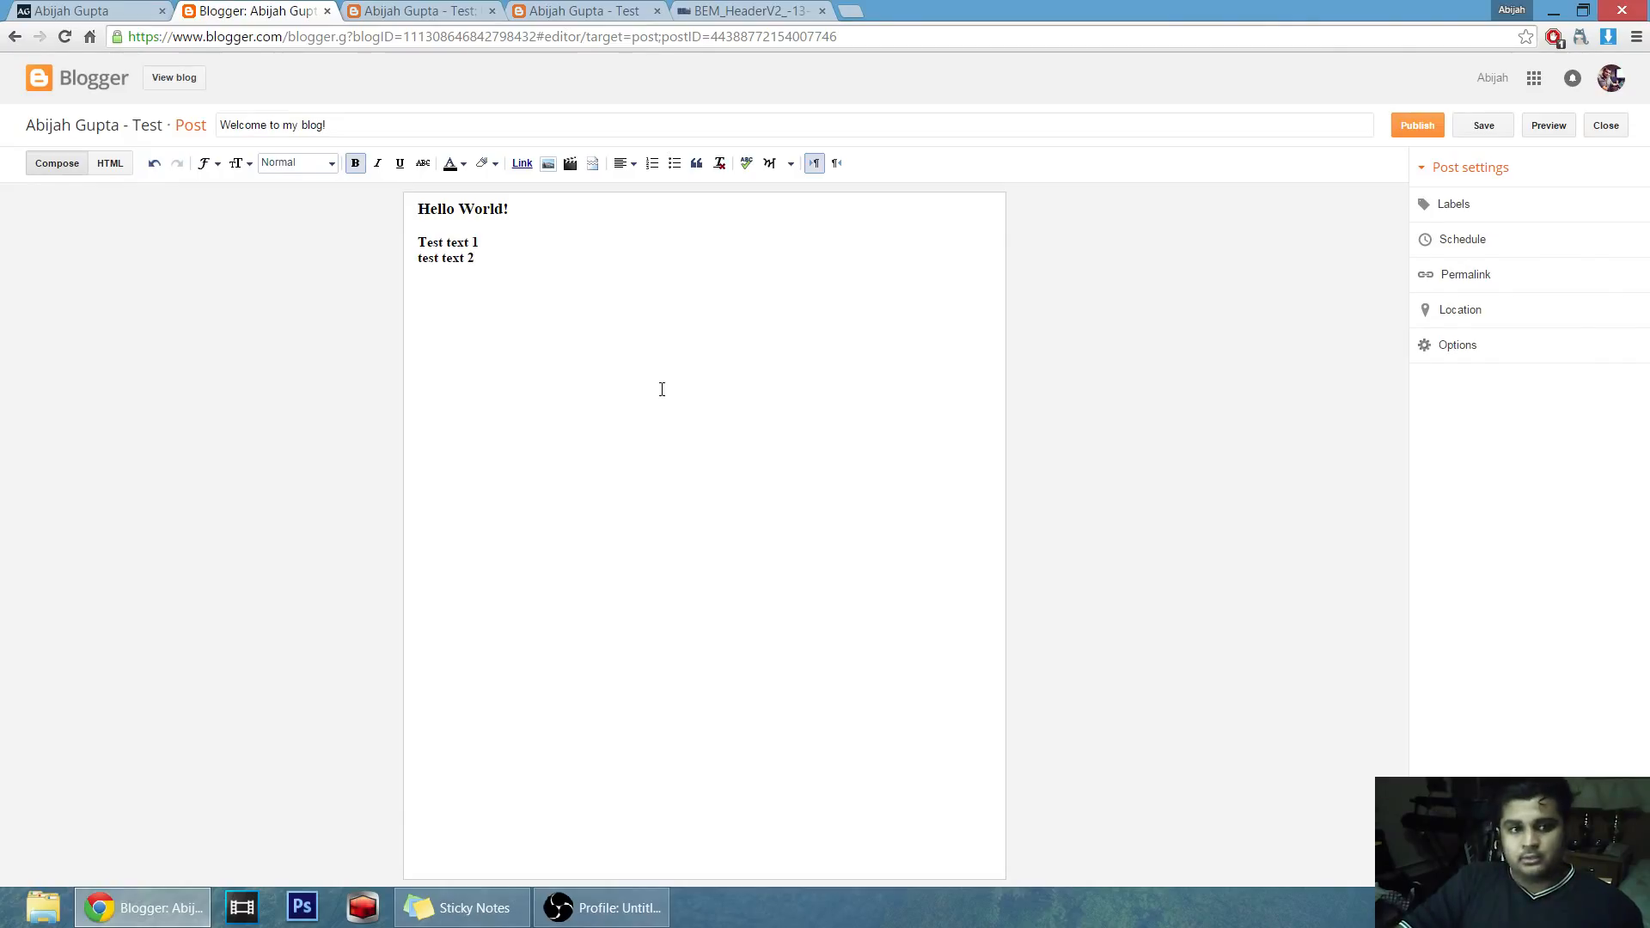
In the HTML source, put the h3 heading on one line and wrap "Test text 1" in <i> and </i> tags, checking it in the visual editor.
left_click(110, 165)
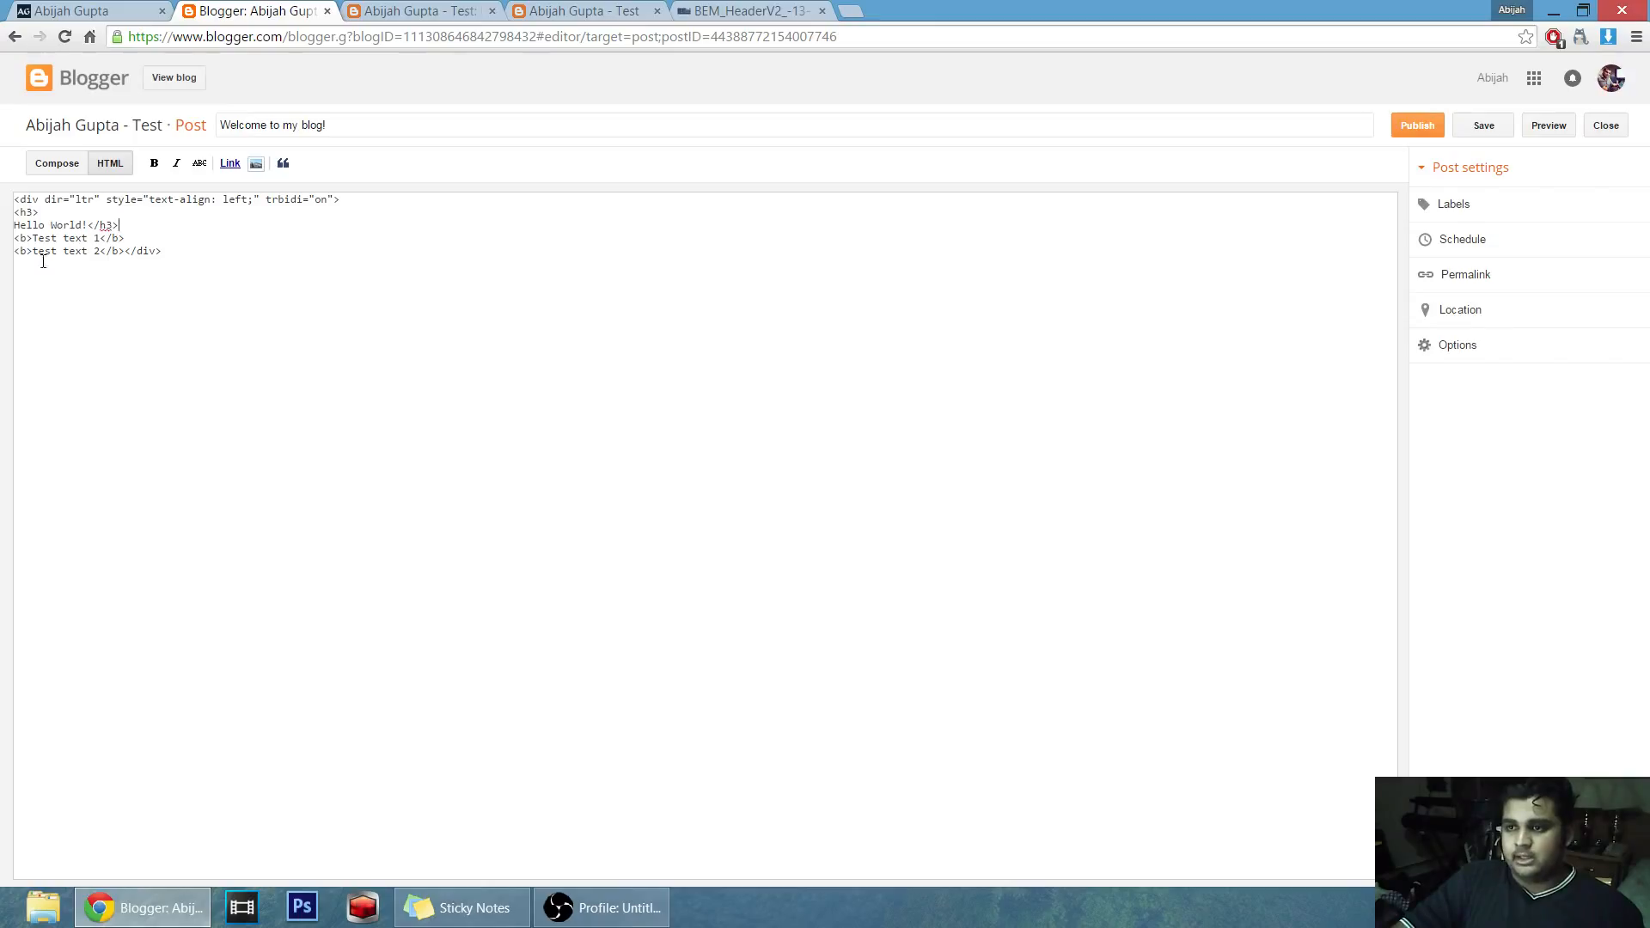
left_click(46, 211)
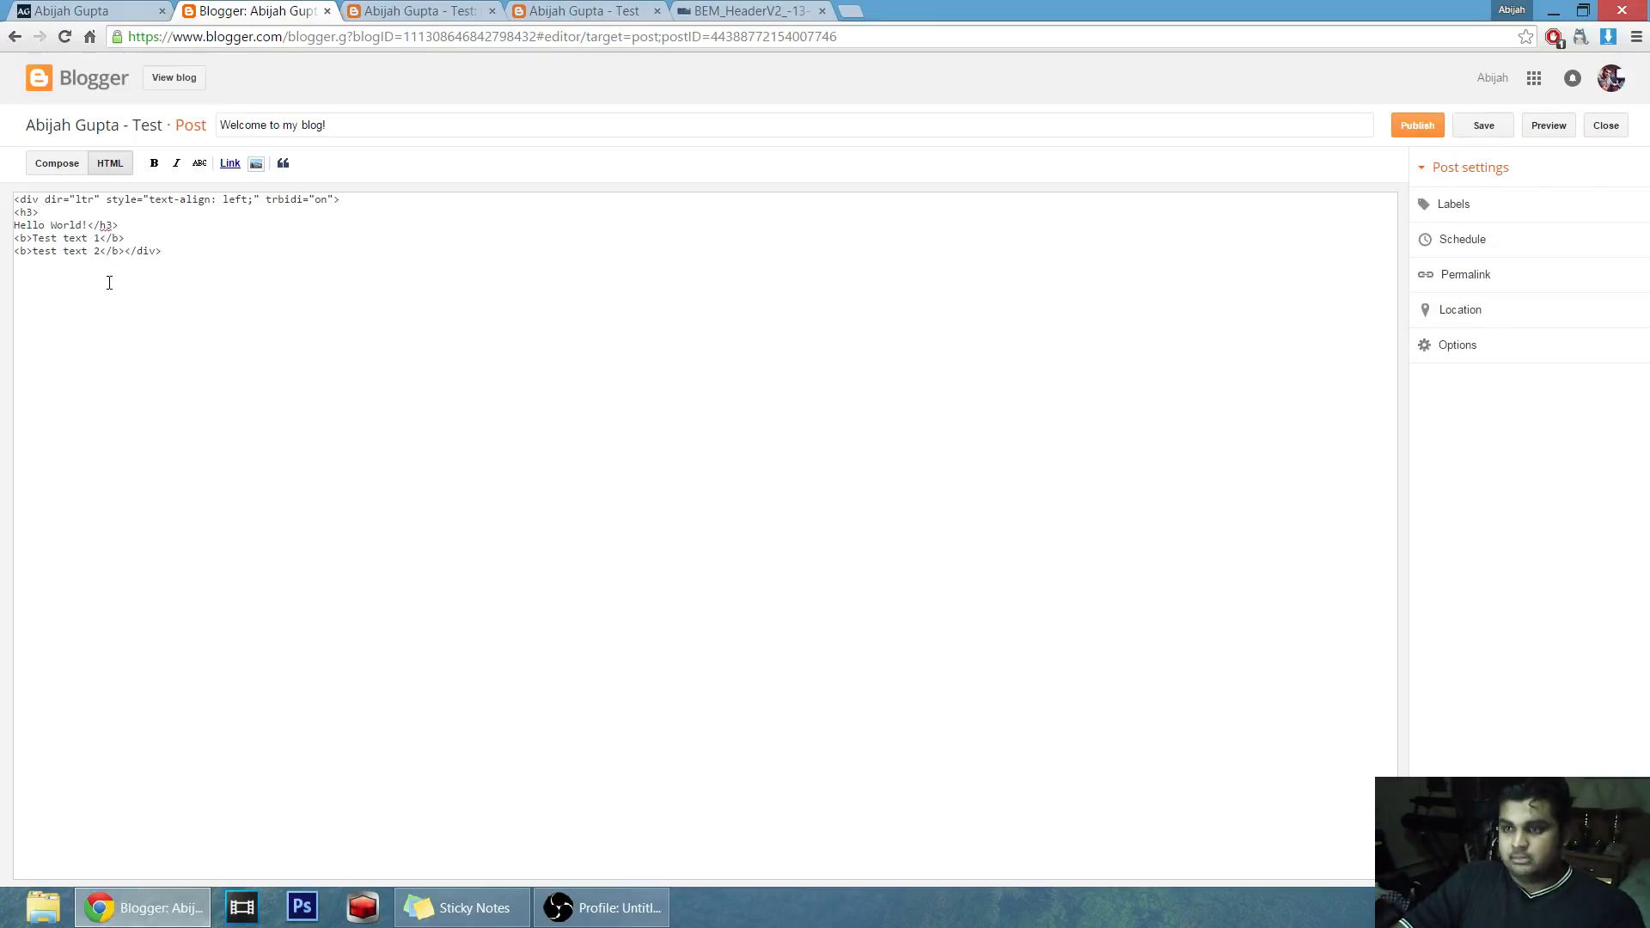
key("Delete")
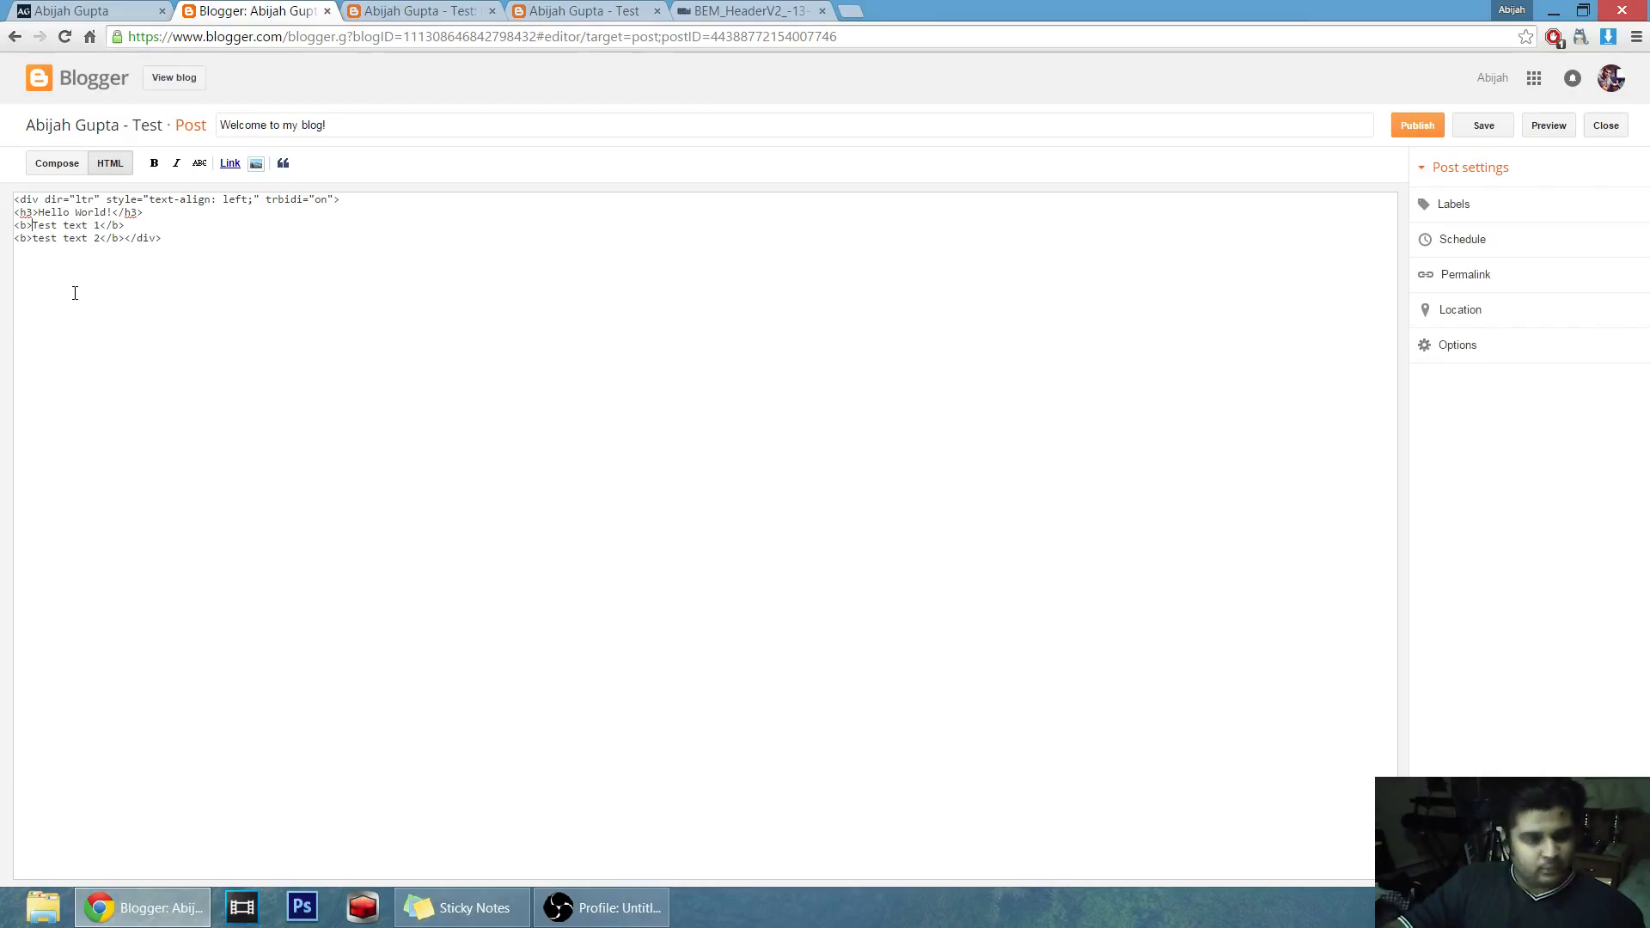
type("<i>")
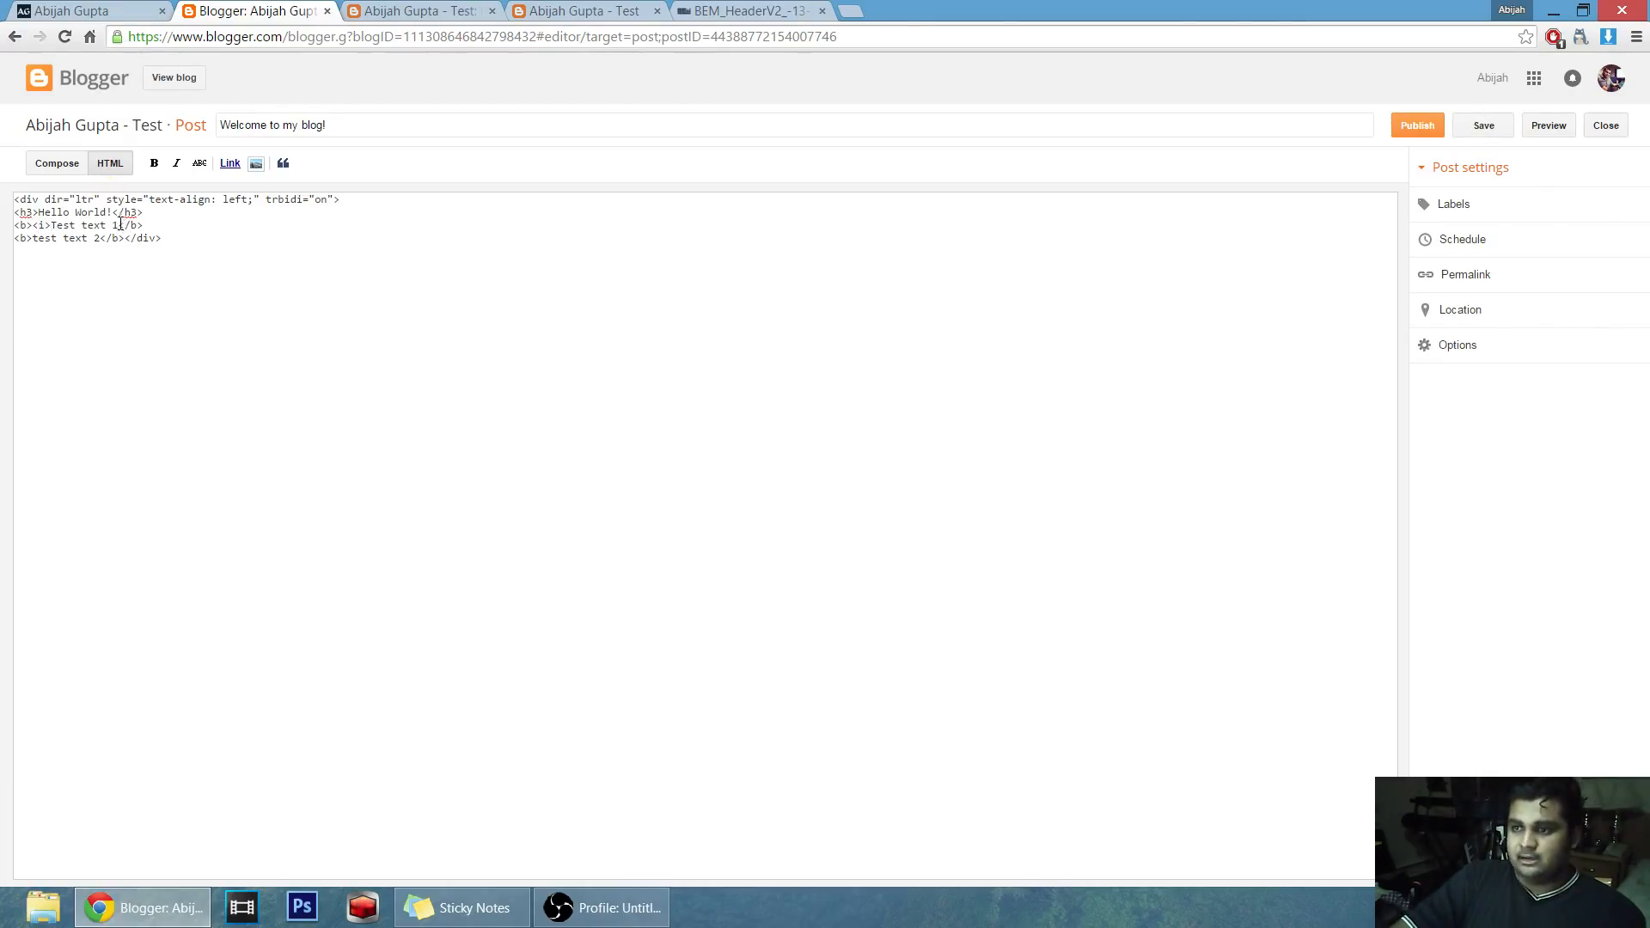
type("</i")
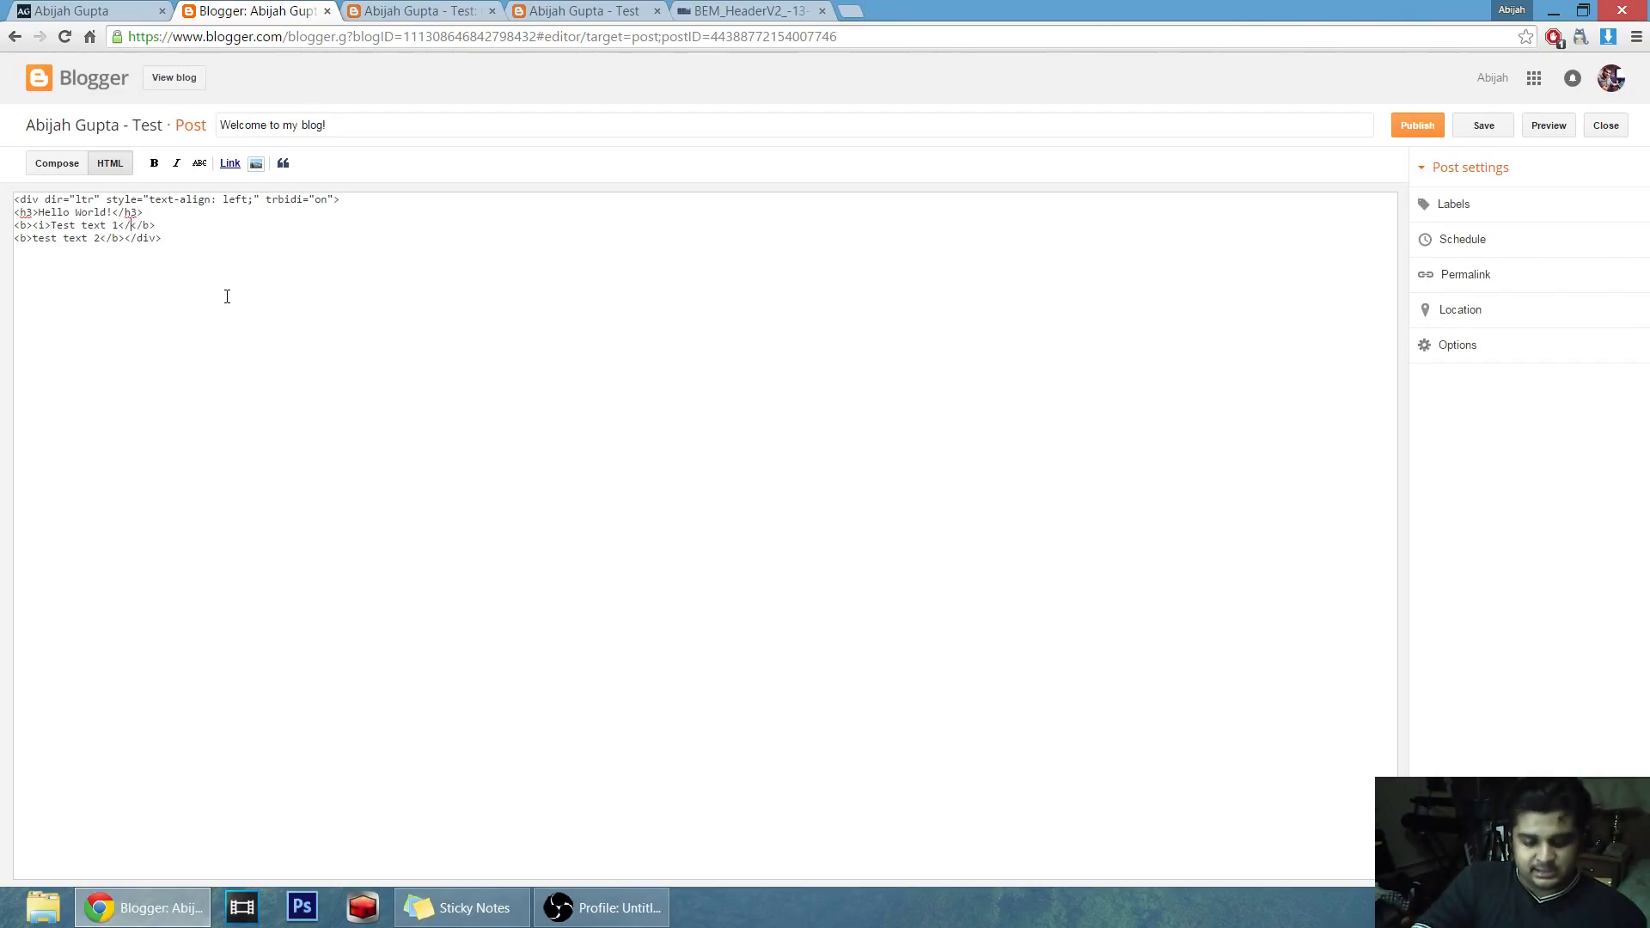
type(">")
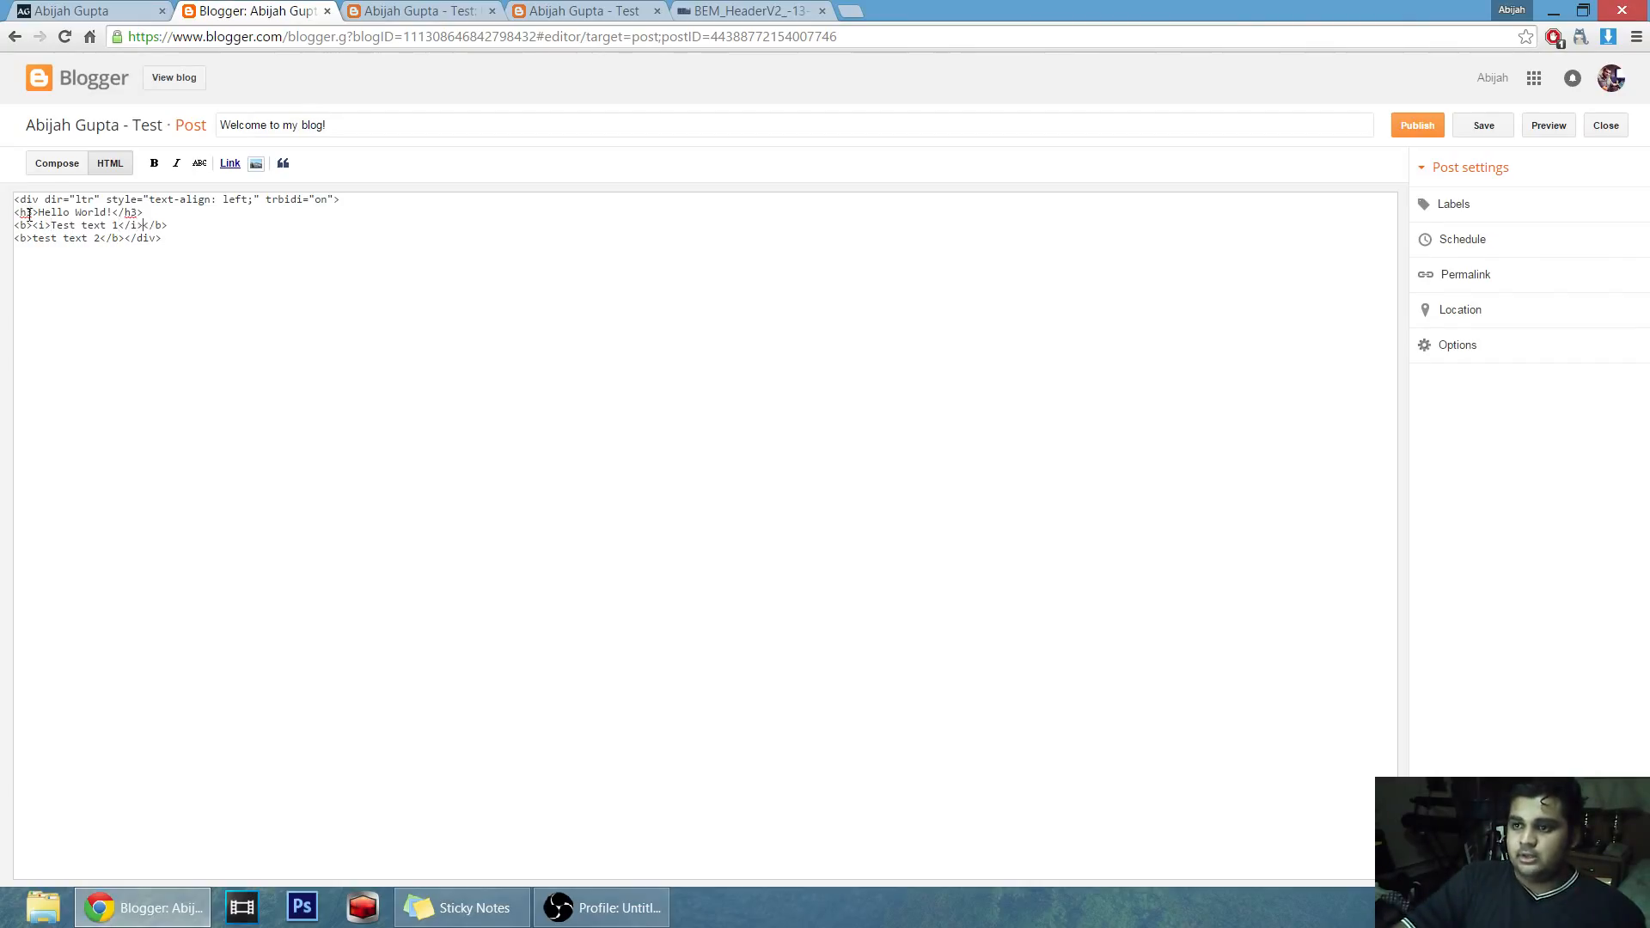
left_click(48, 165)
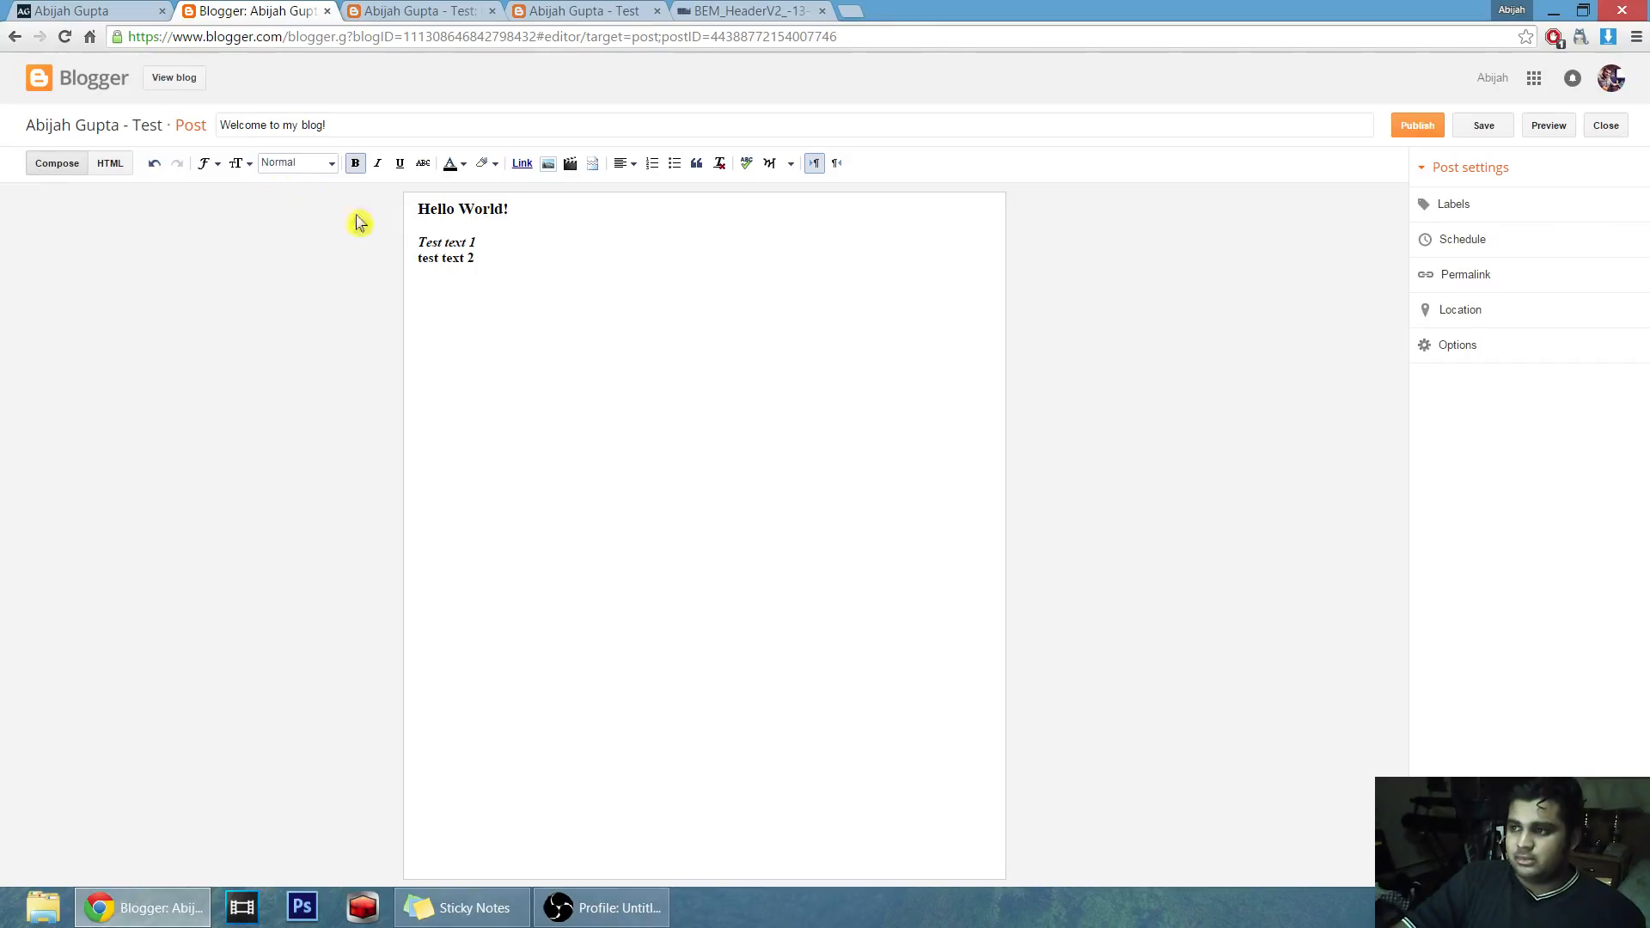
left_click(433, 244)
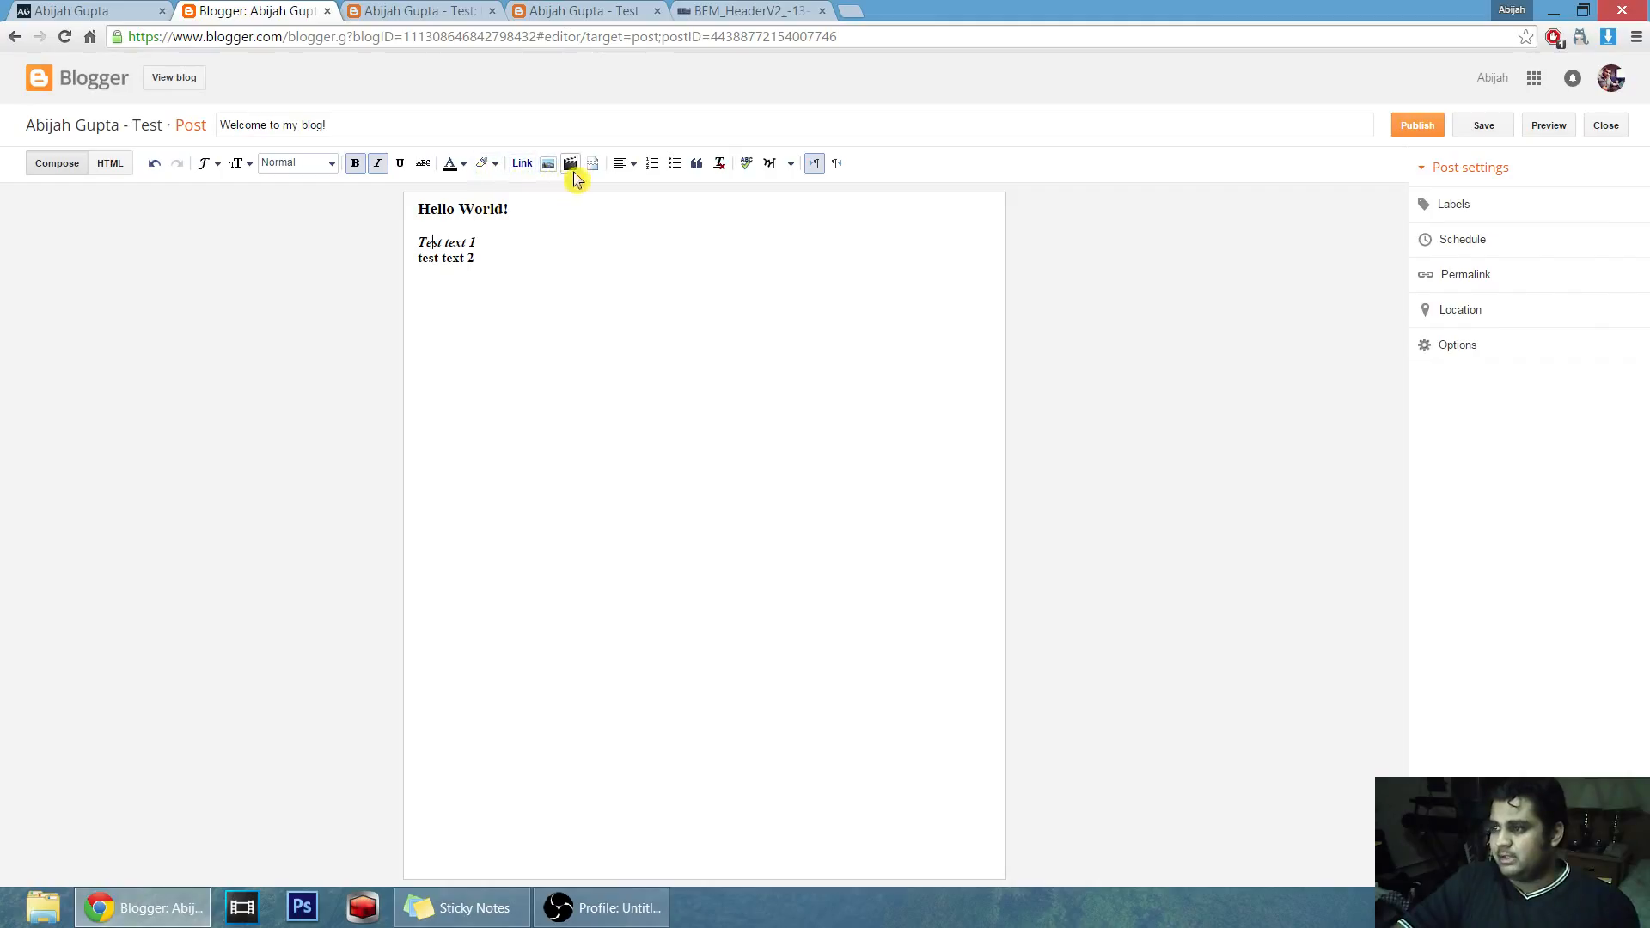
Add two line breaks after "test text 2" in the visual editor.
left_click(130, 166)
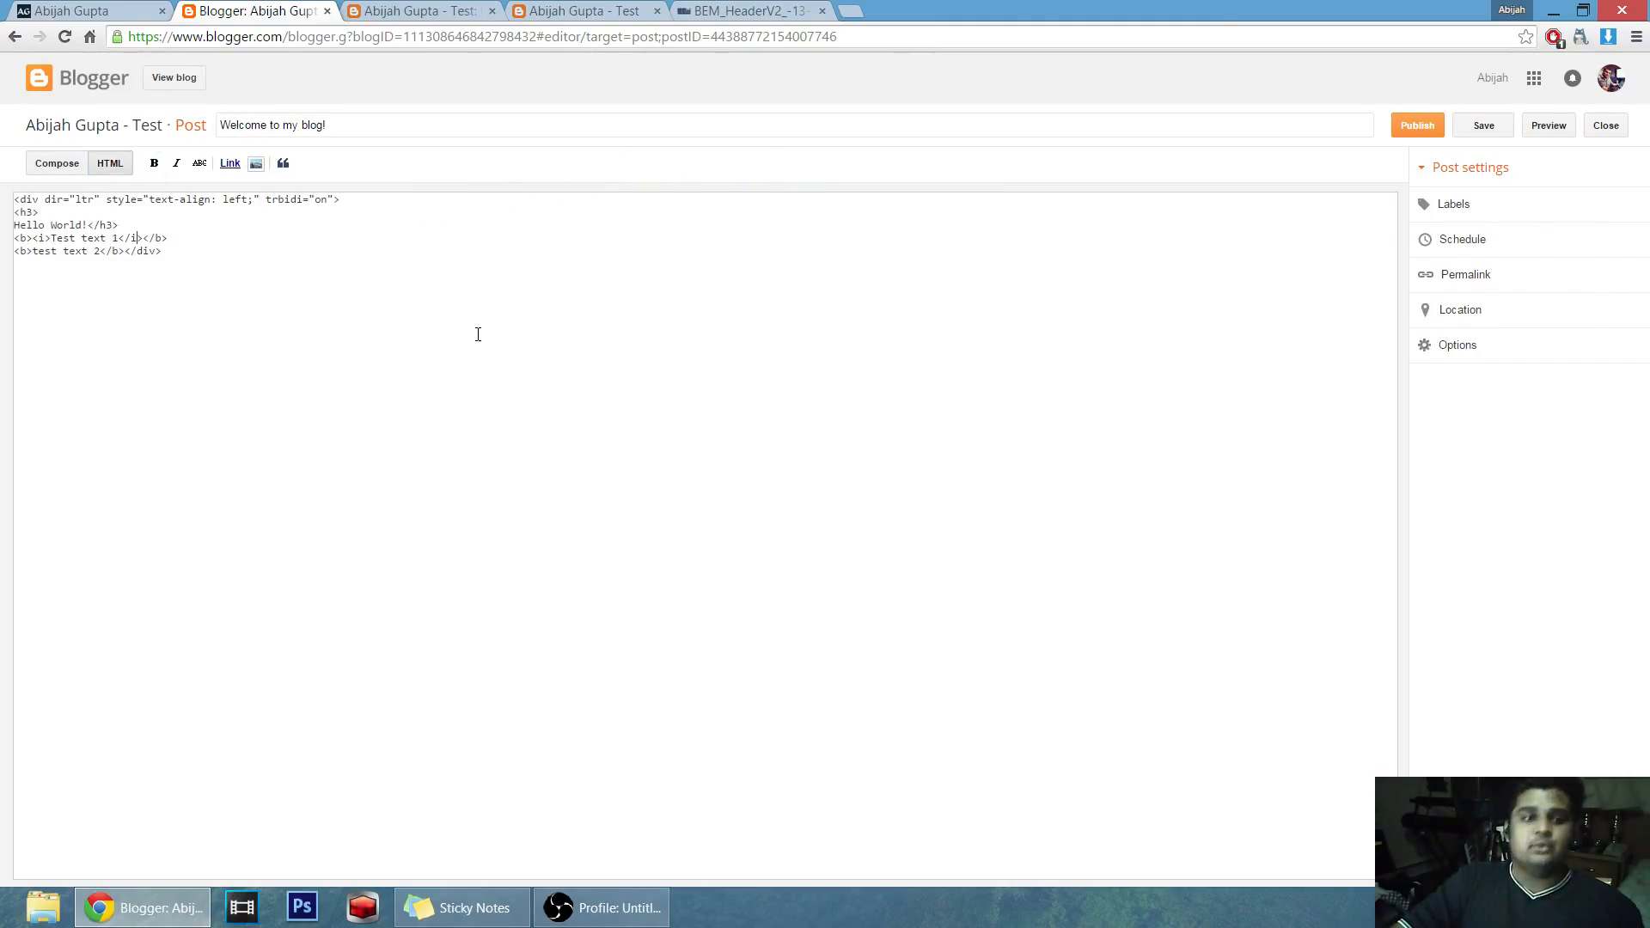
left_click(73, 166)
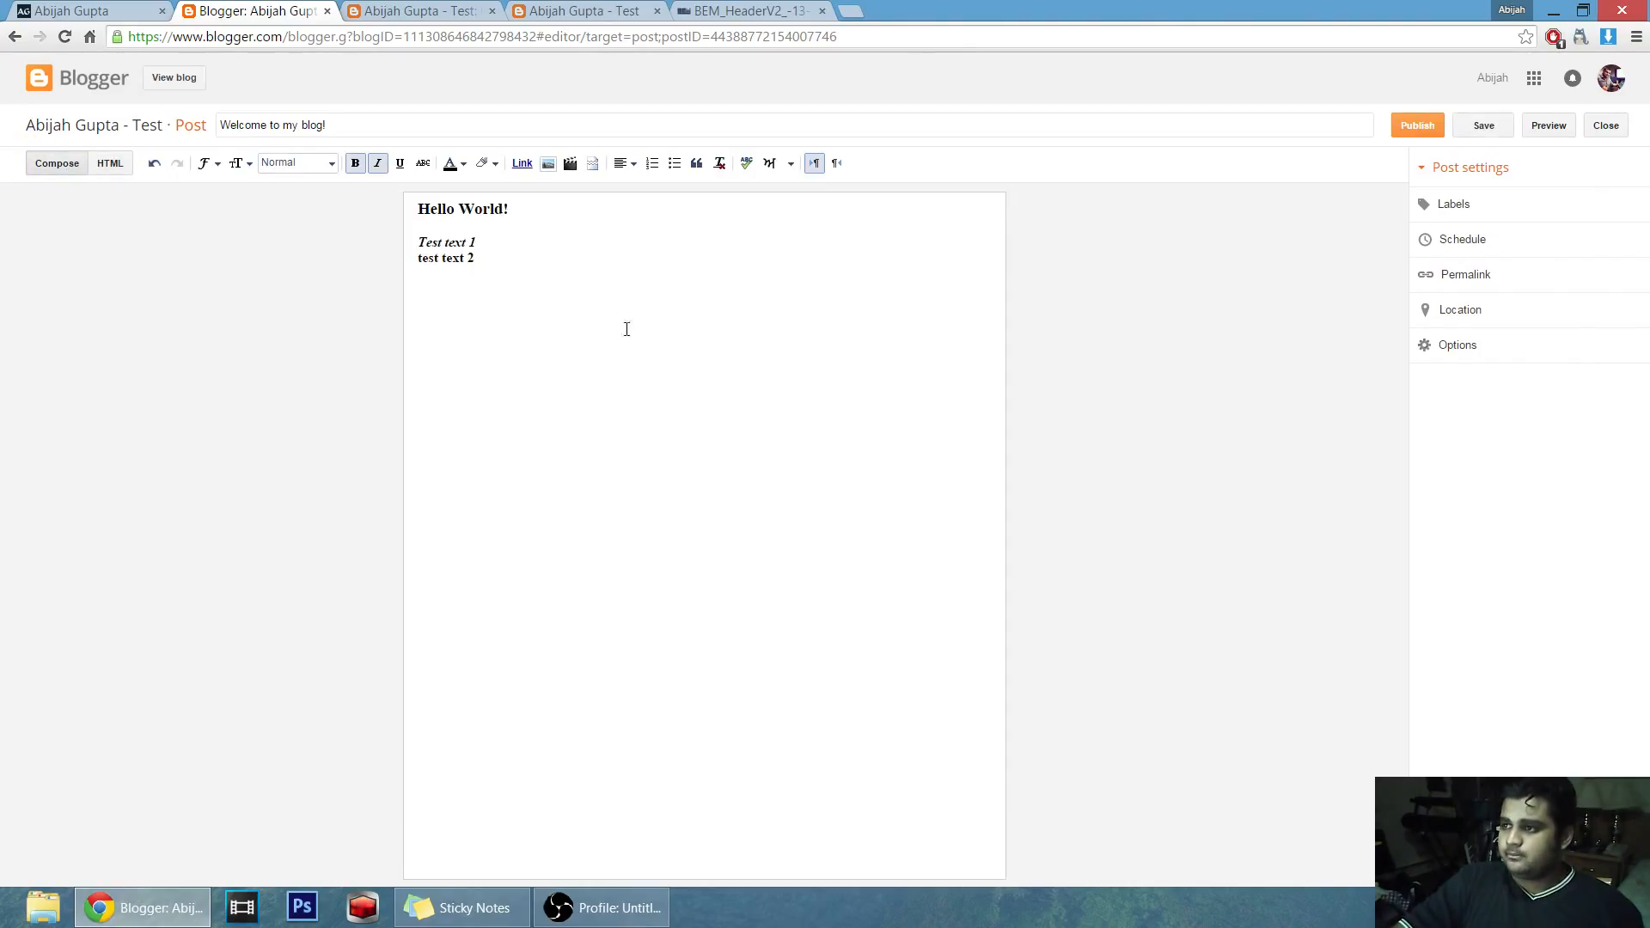
left_click(630, 312)
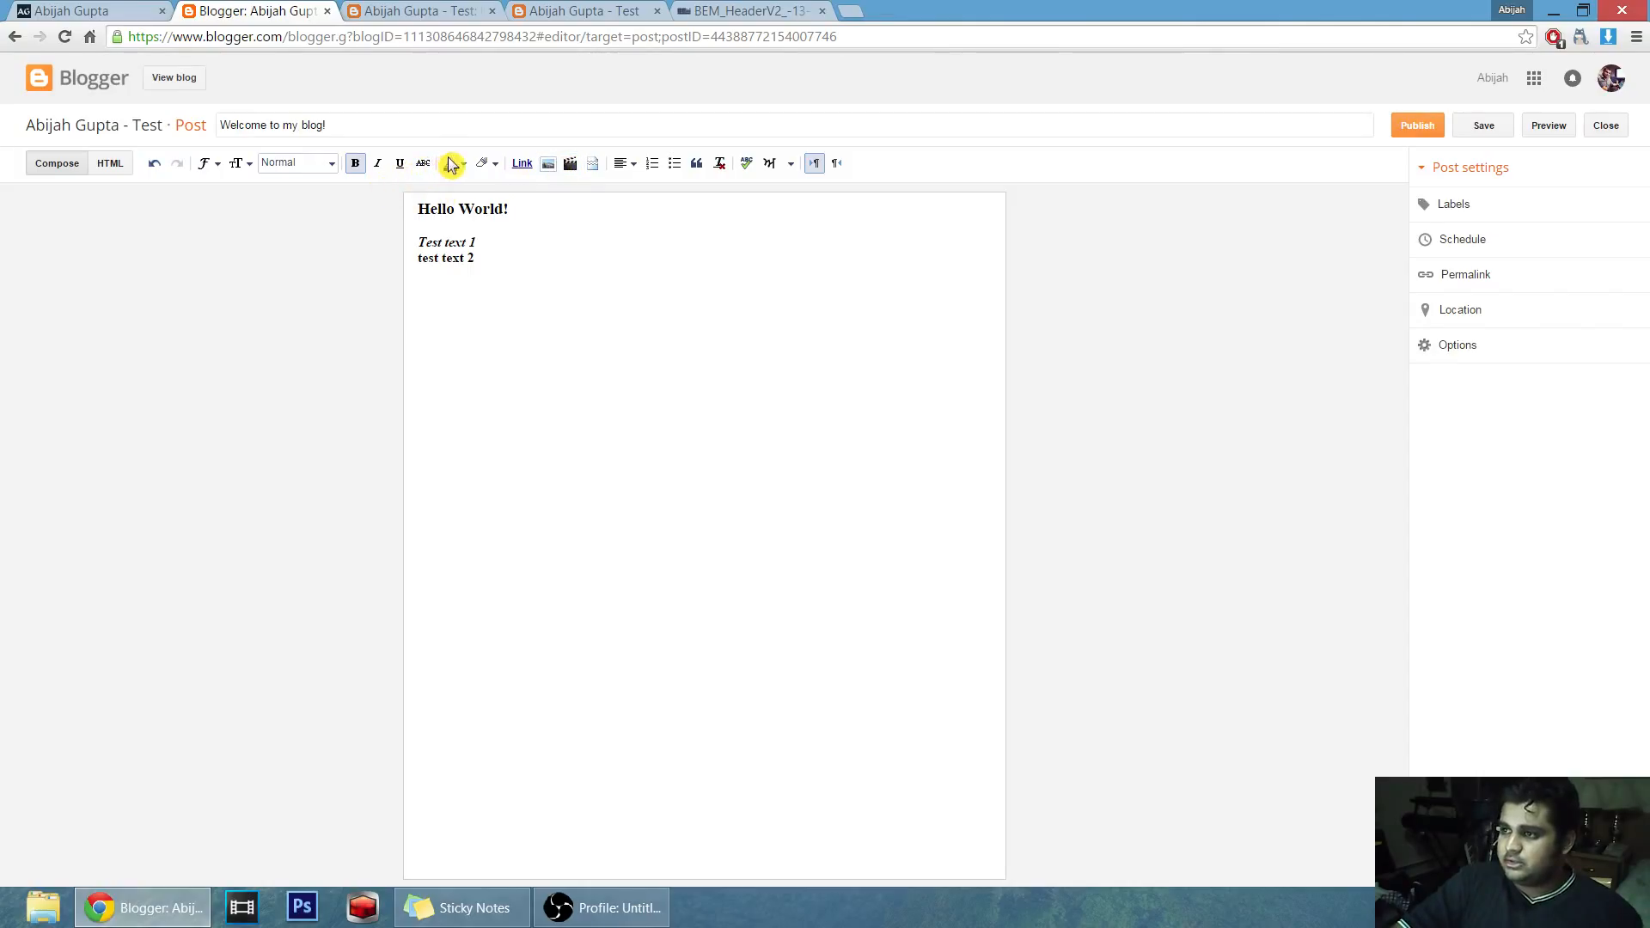
key("Return")
key("Return")
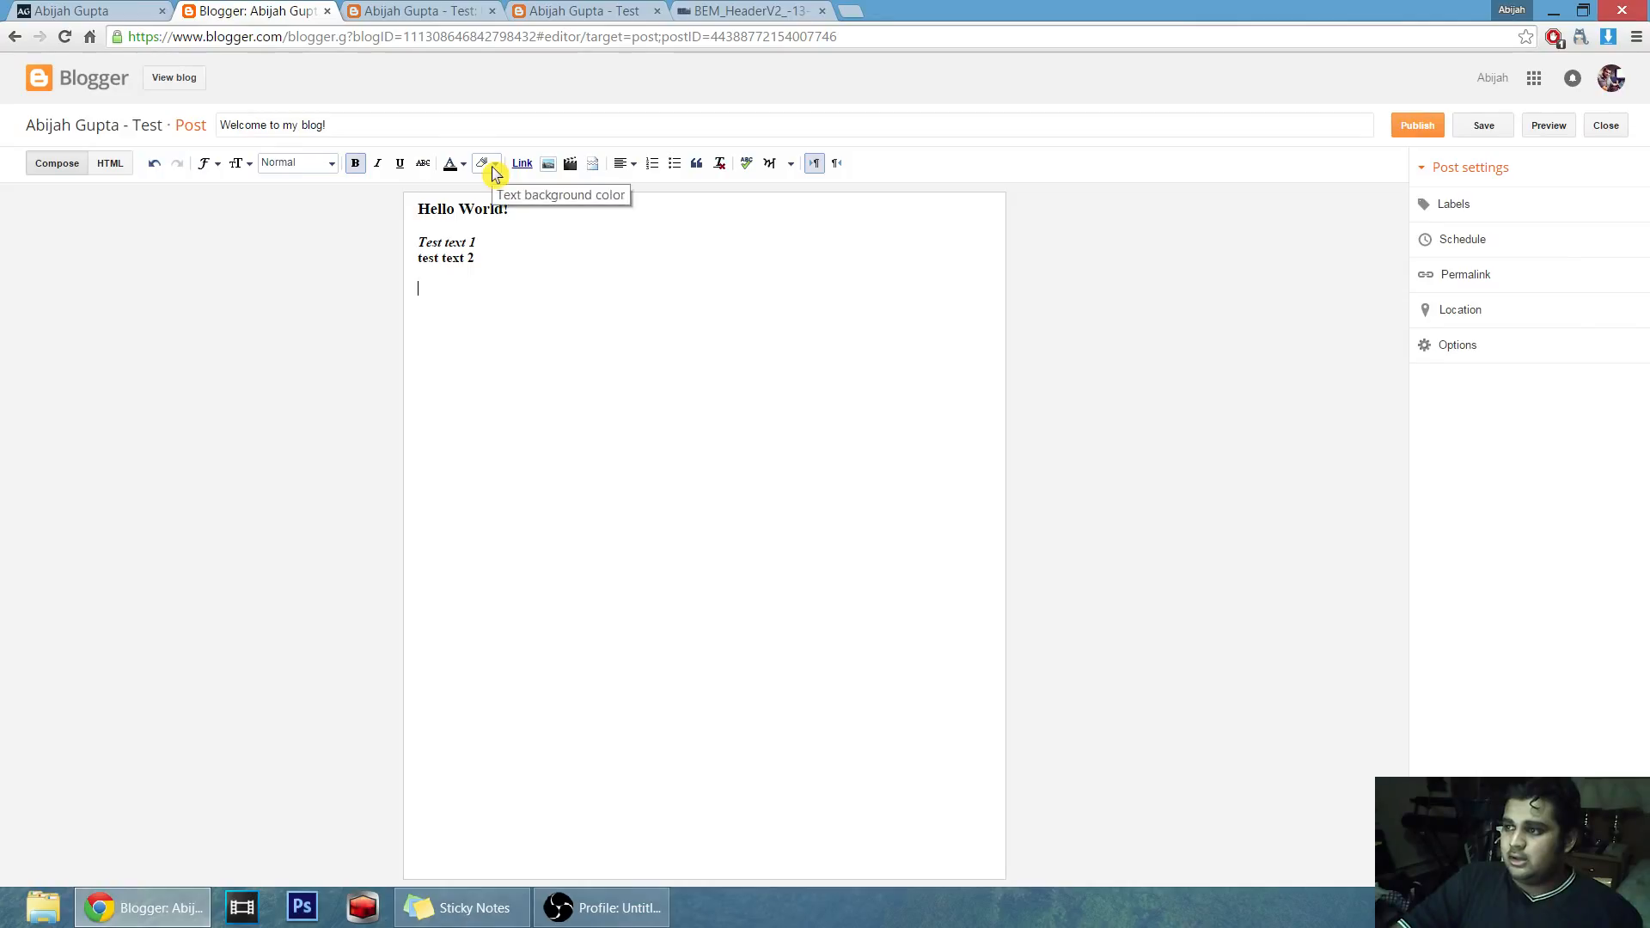
Give both test text lines a yellow background color and view the HTML source.
left_click_drag(477, 258, 415, 249)
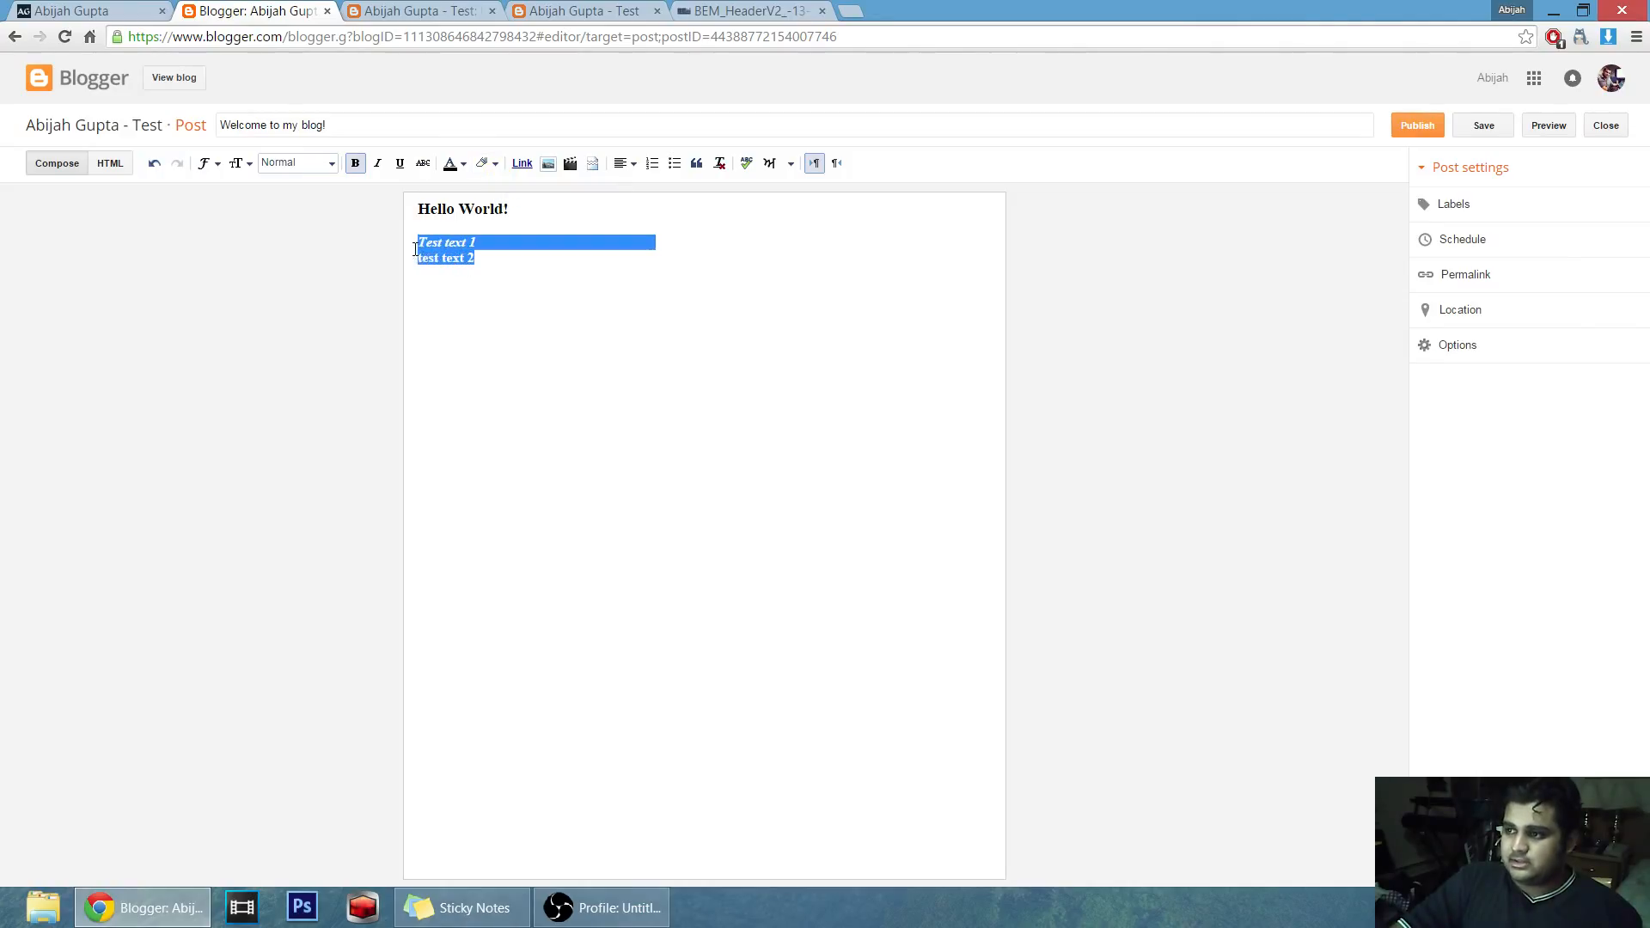
left_click(482, 163)
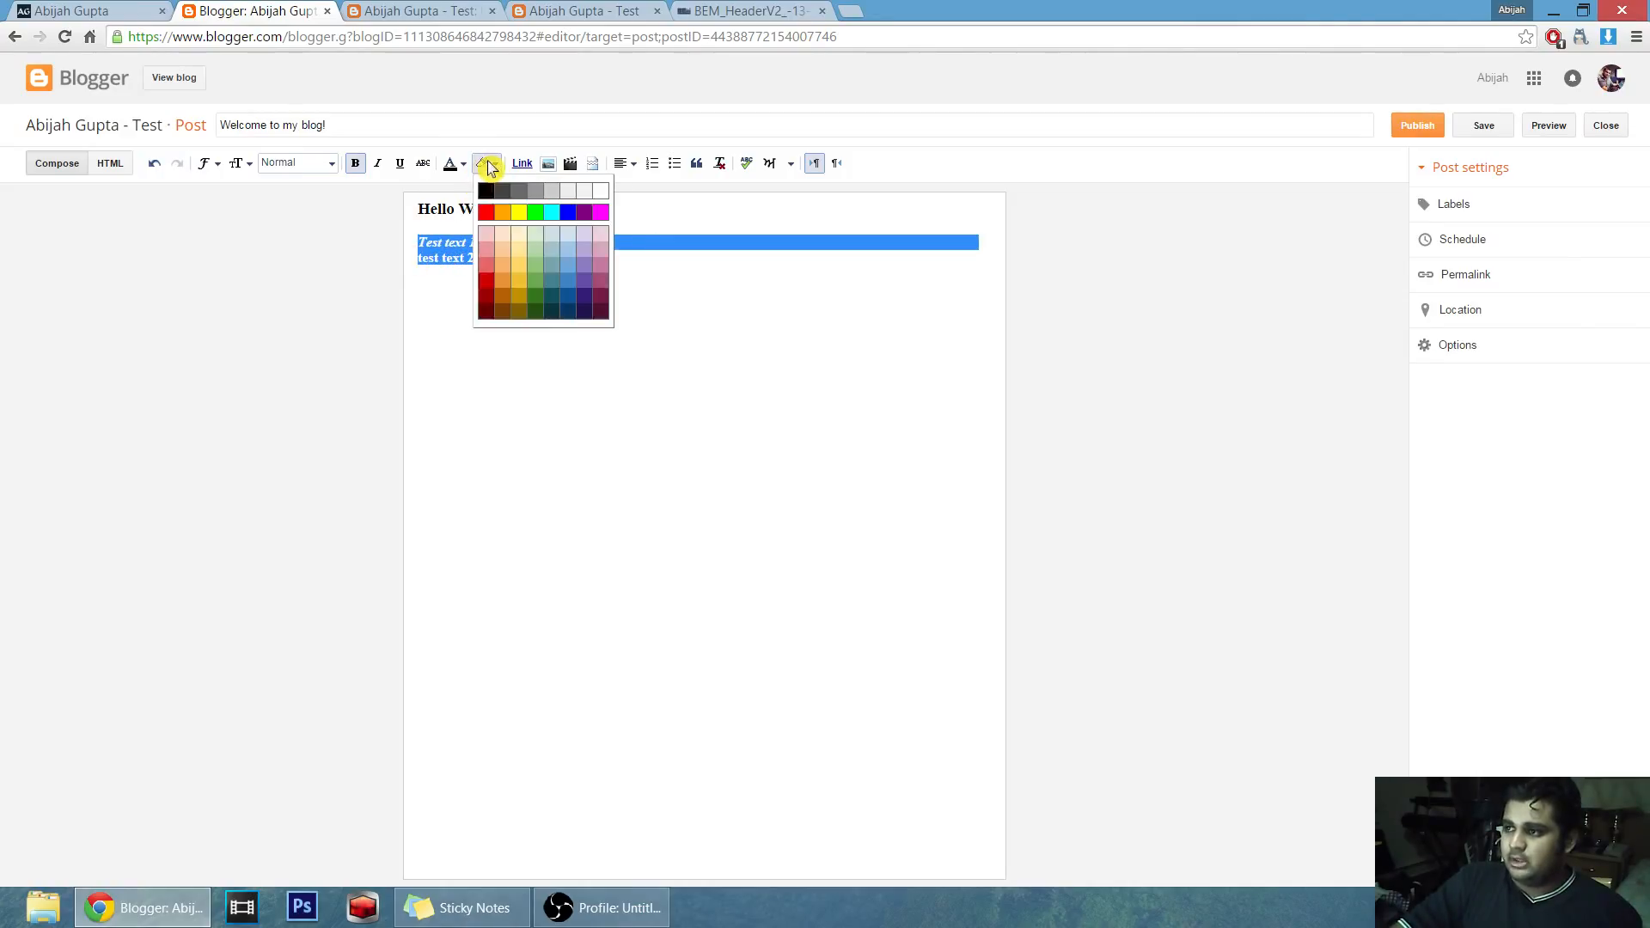
left_click(516, 214)
left_click(418, 280)
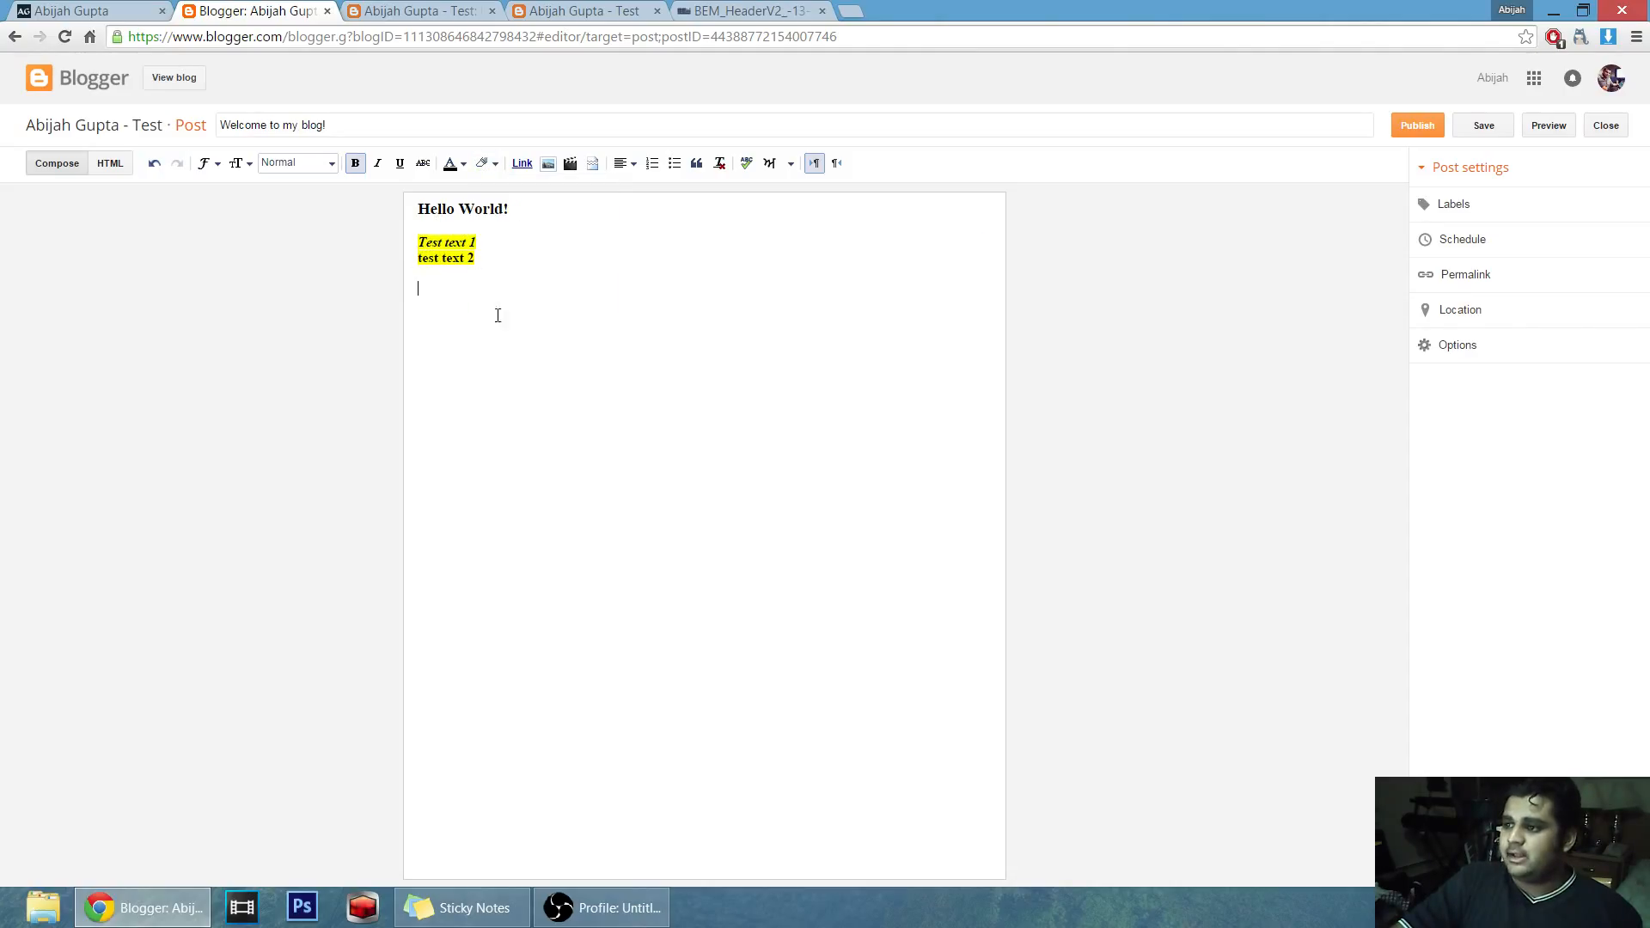
left_click(110, 165)
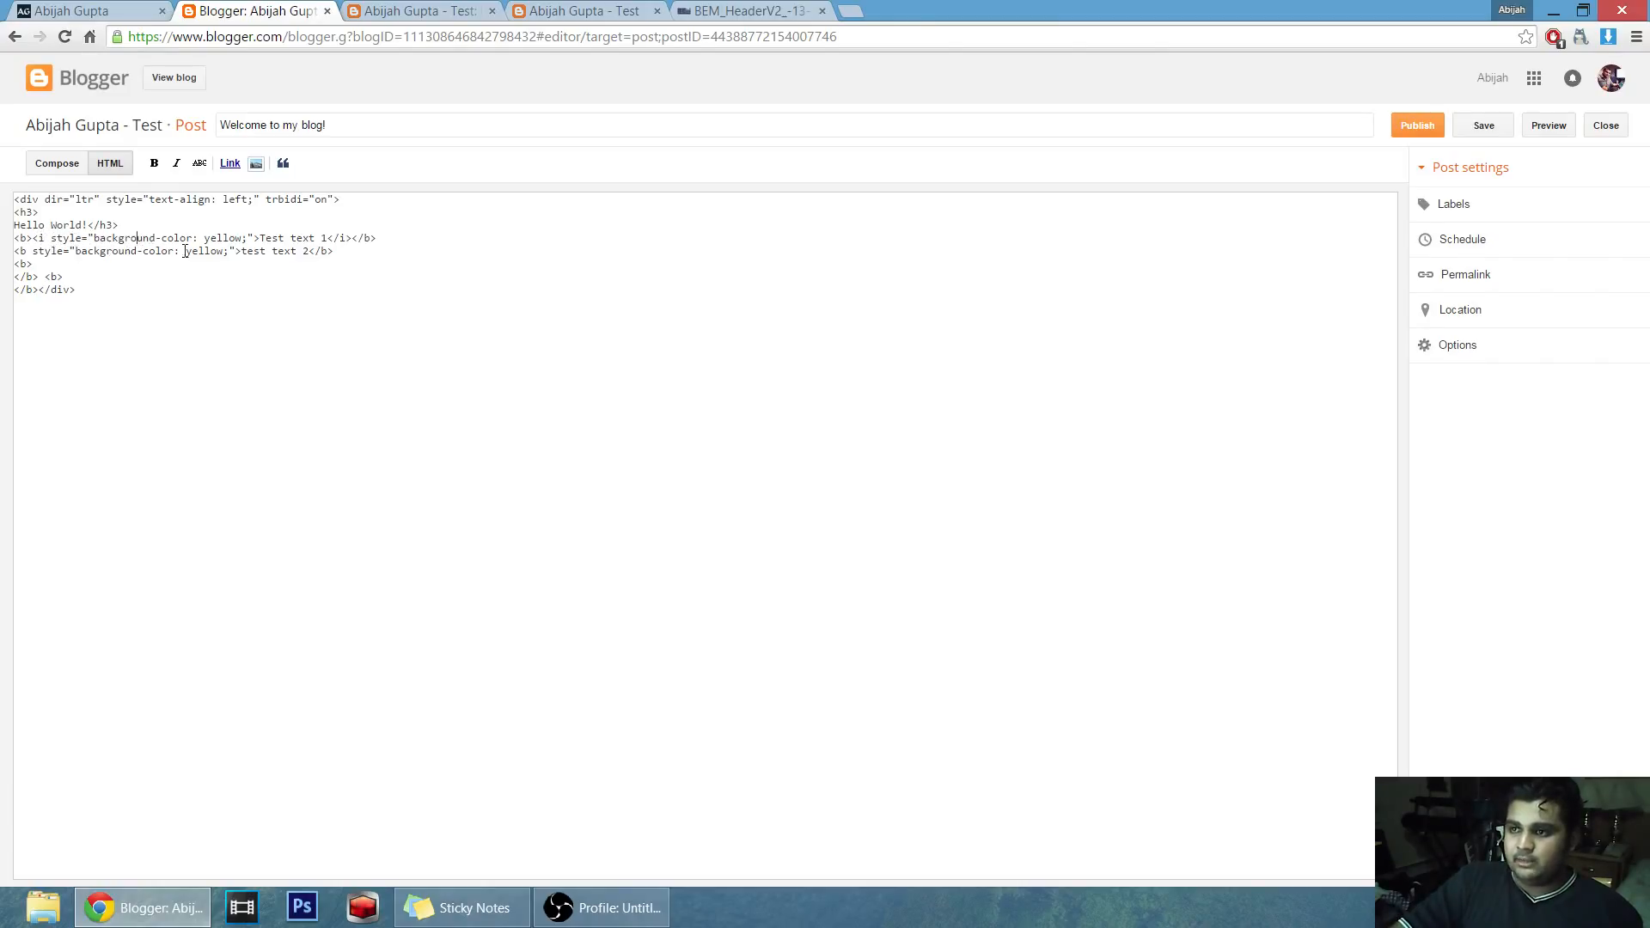
Compare the visual editor with the HTML source, and add the line "Visit my other website, click here." below the test text in the visual editor.
left_click(57, 163)
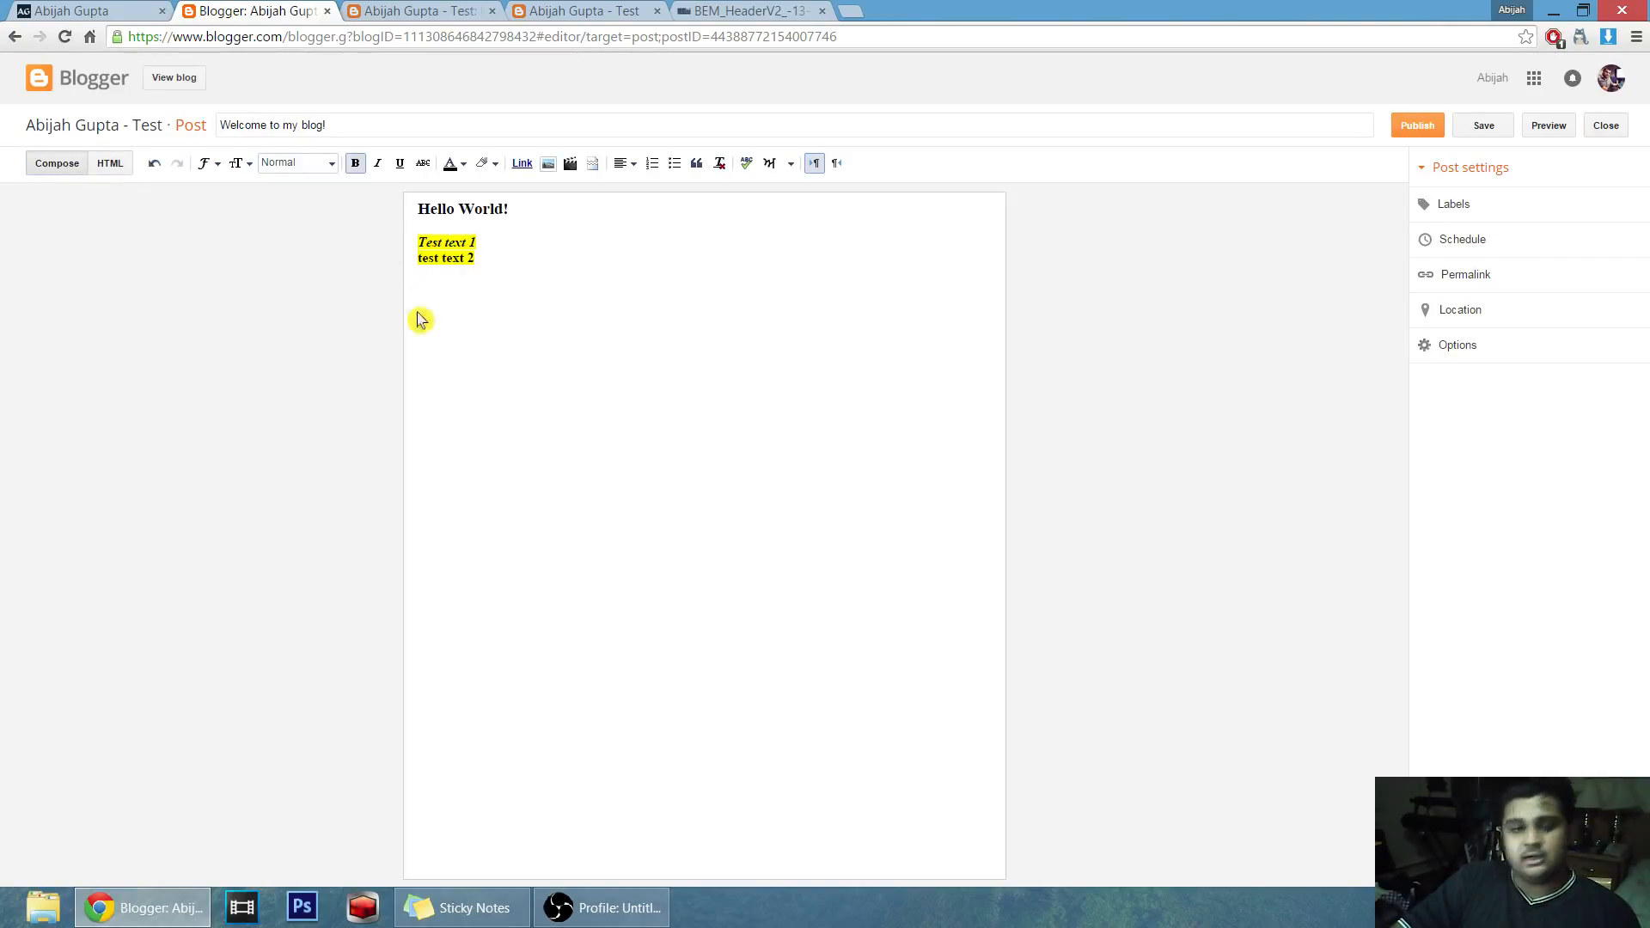
left_click(109, 163)
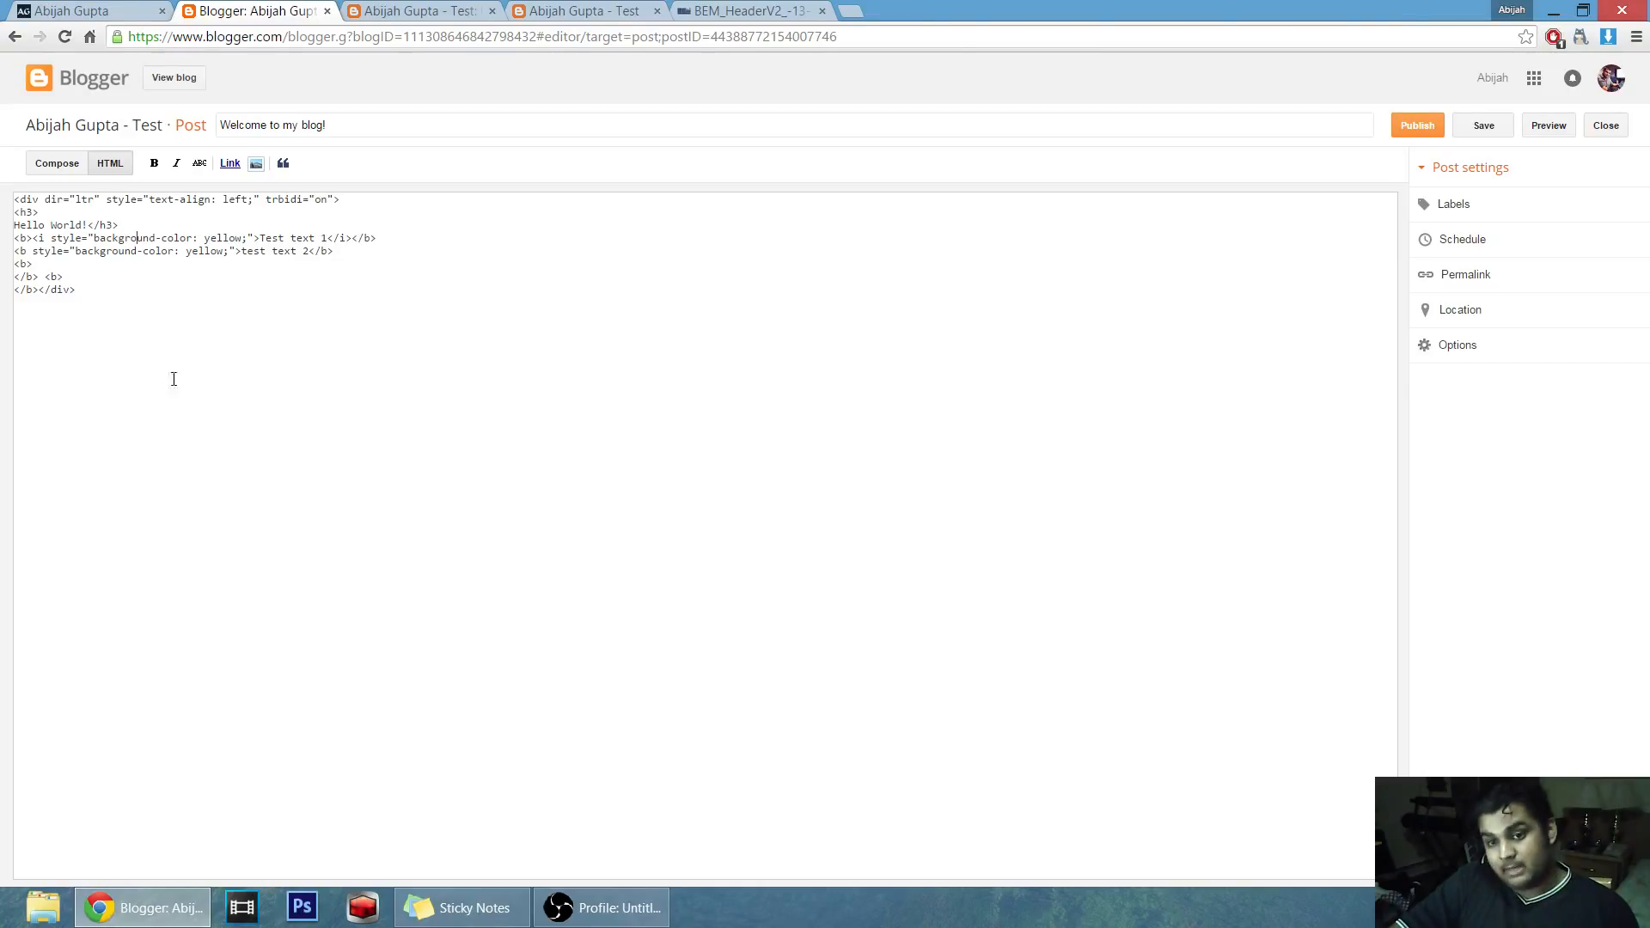
left_click(60, 167)
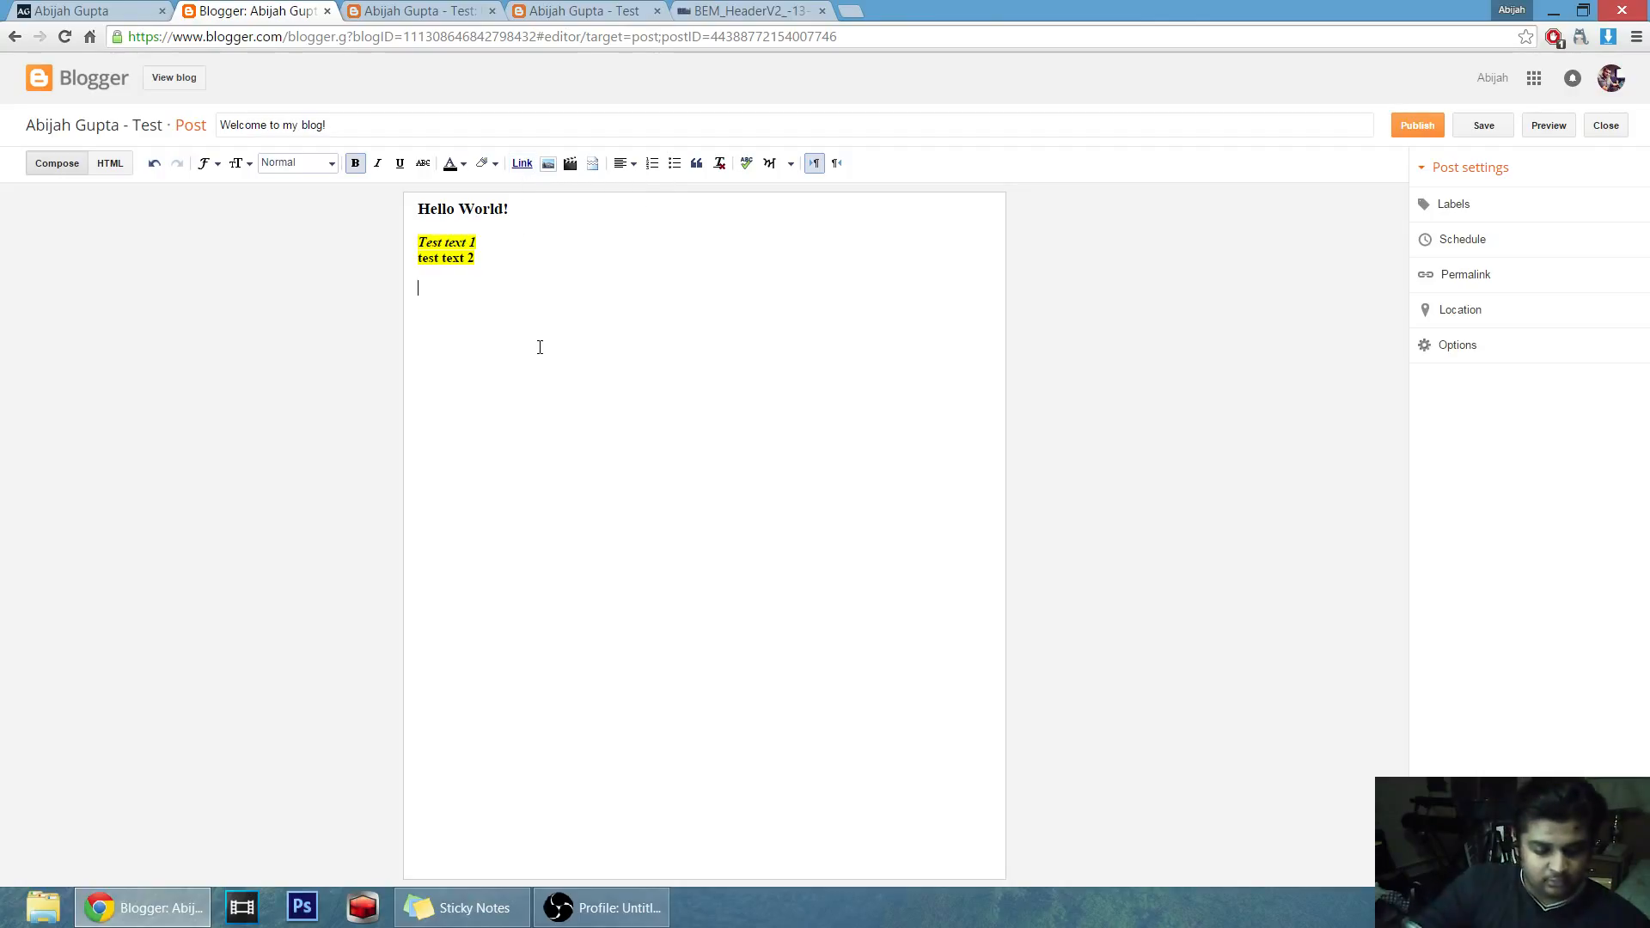
type("Visit my")
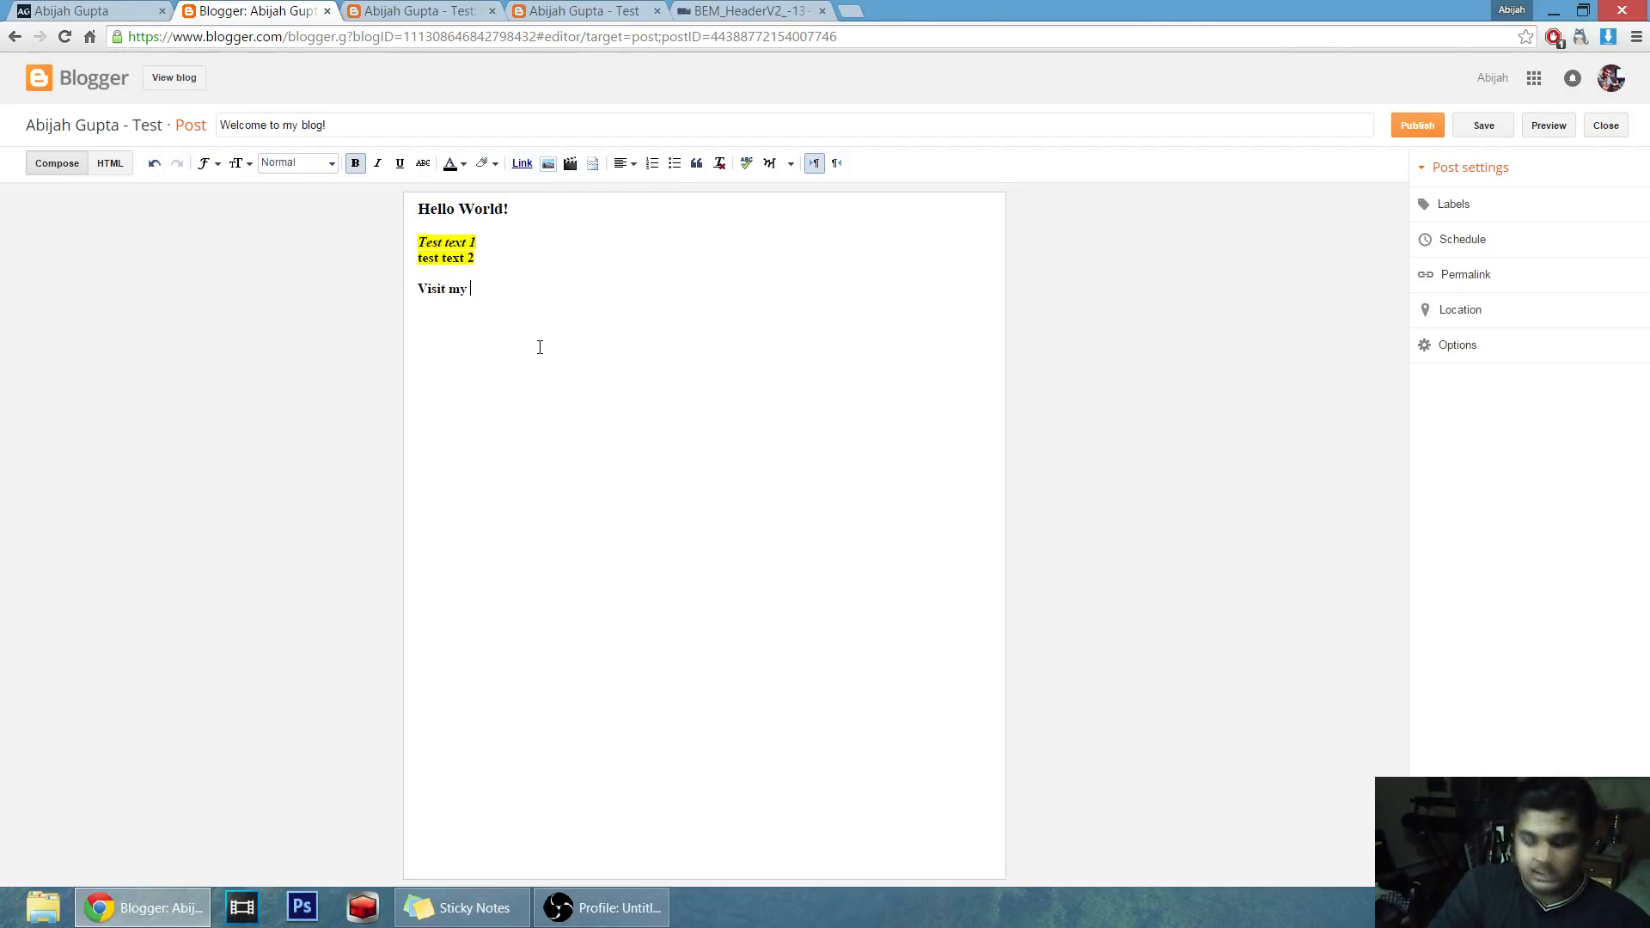
type(" other websi")
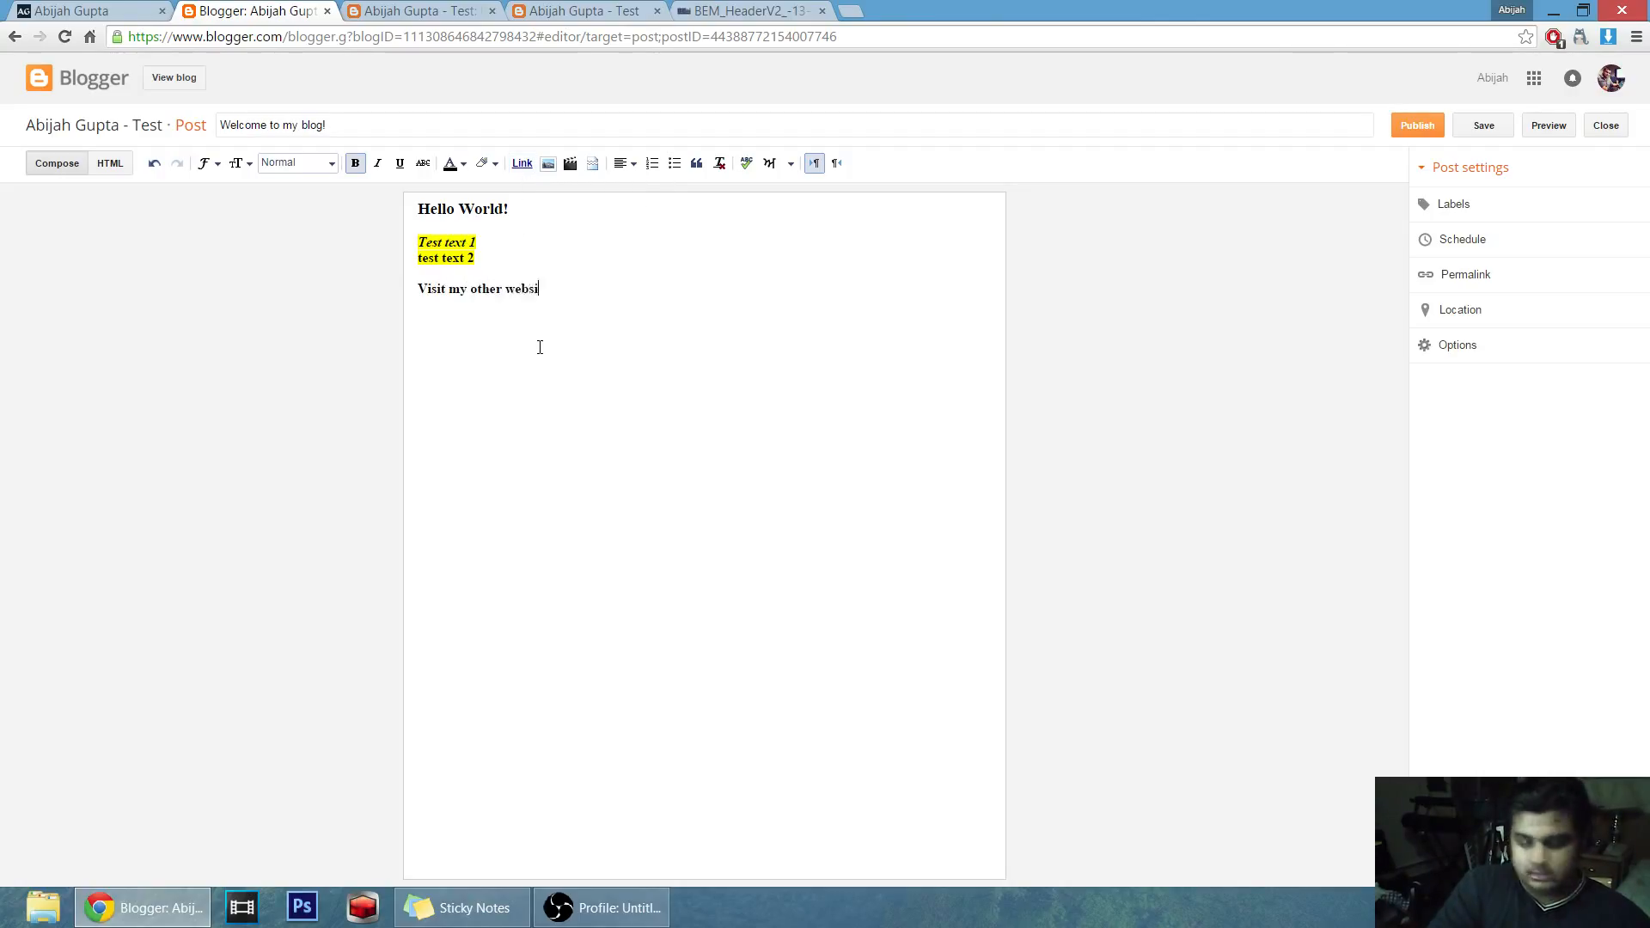
type("te, ")
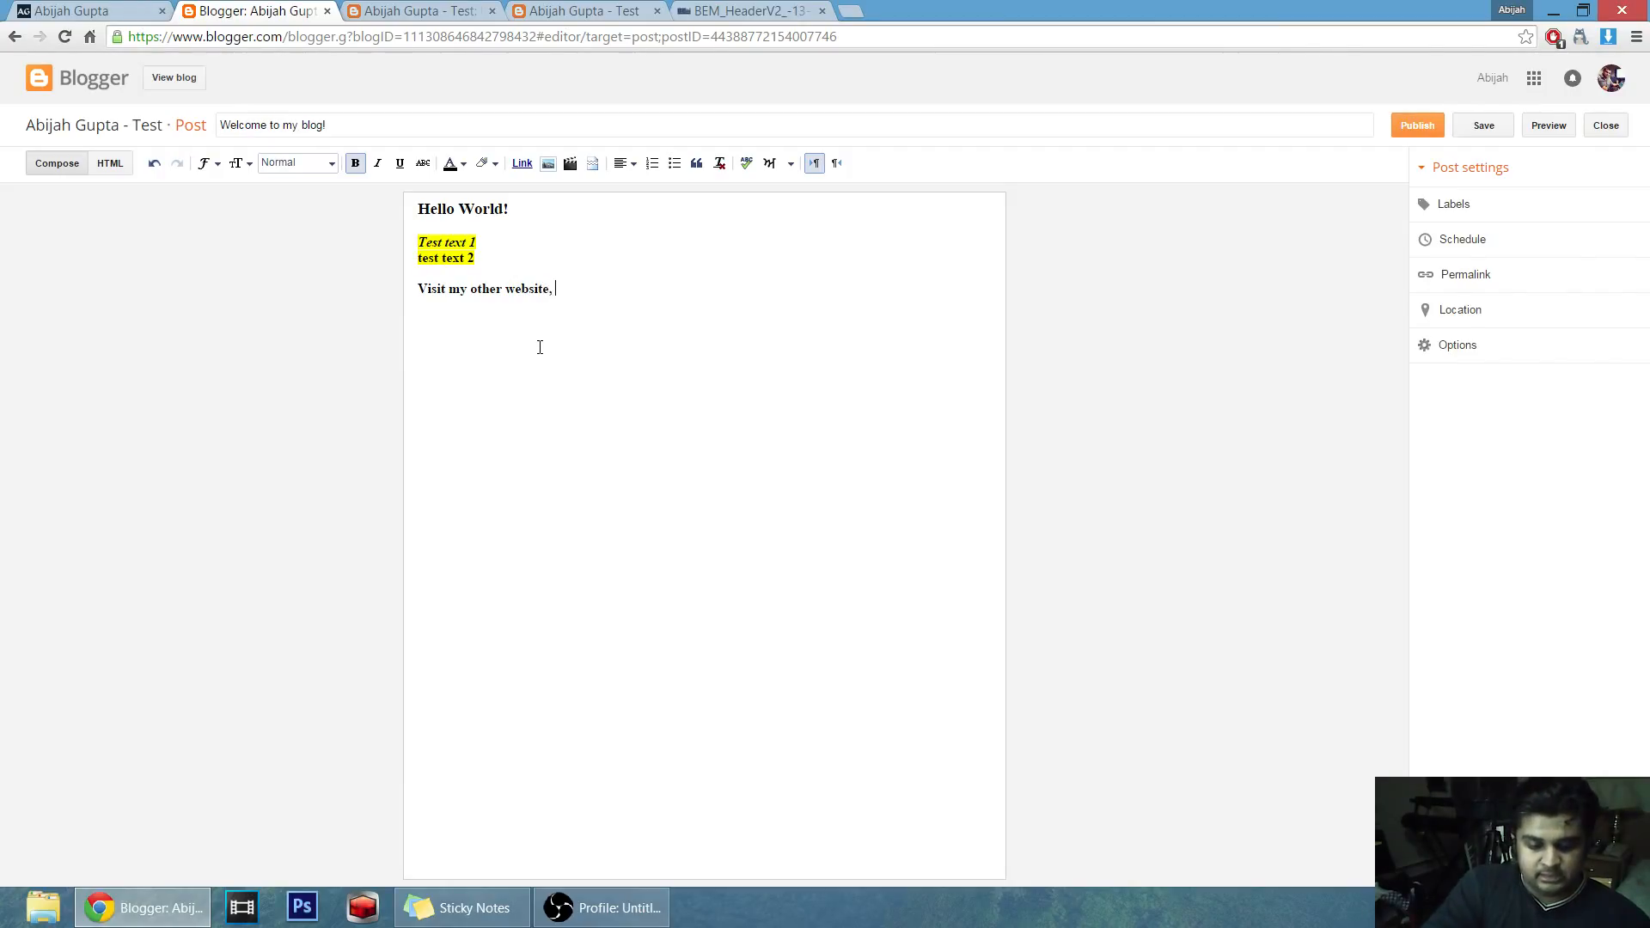
type("click here.")
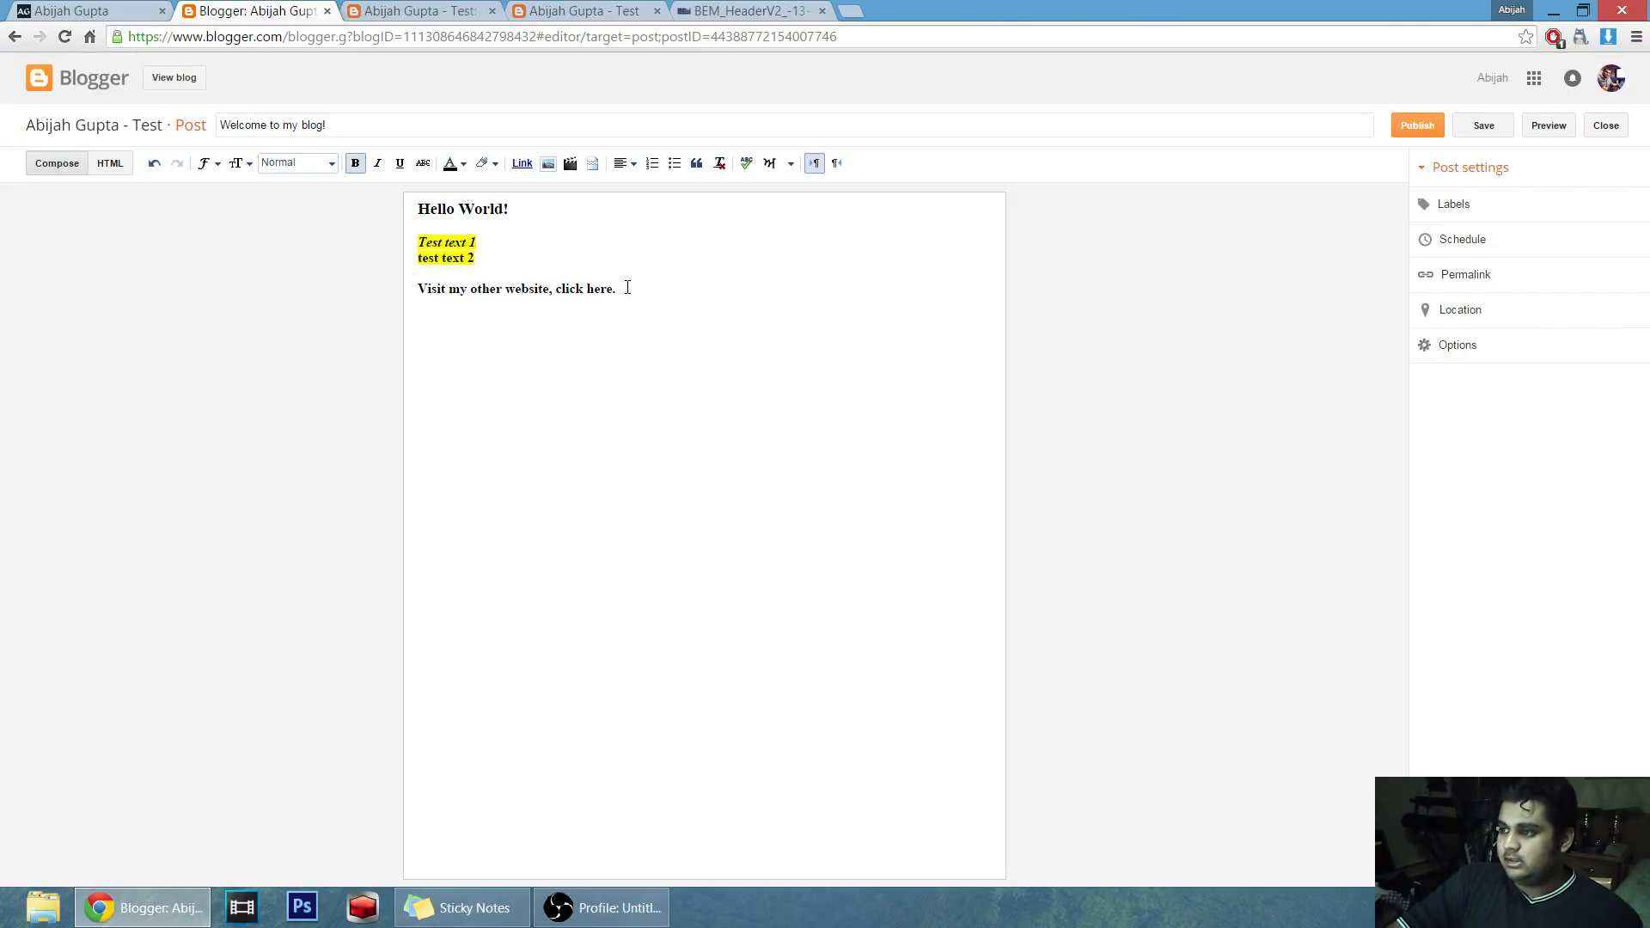
Link the words "click here." to the author's personal website address and set the link to open in a new window.
left_click_drag(627, 288, 557, 294)
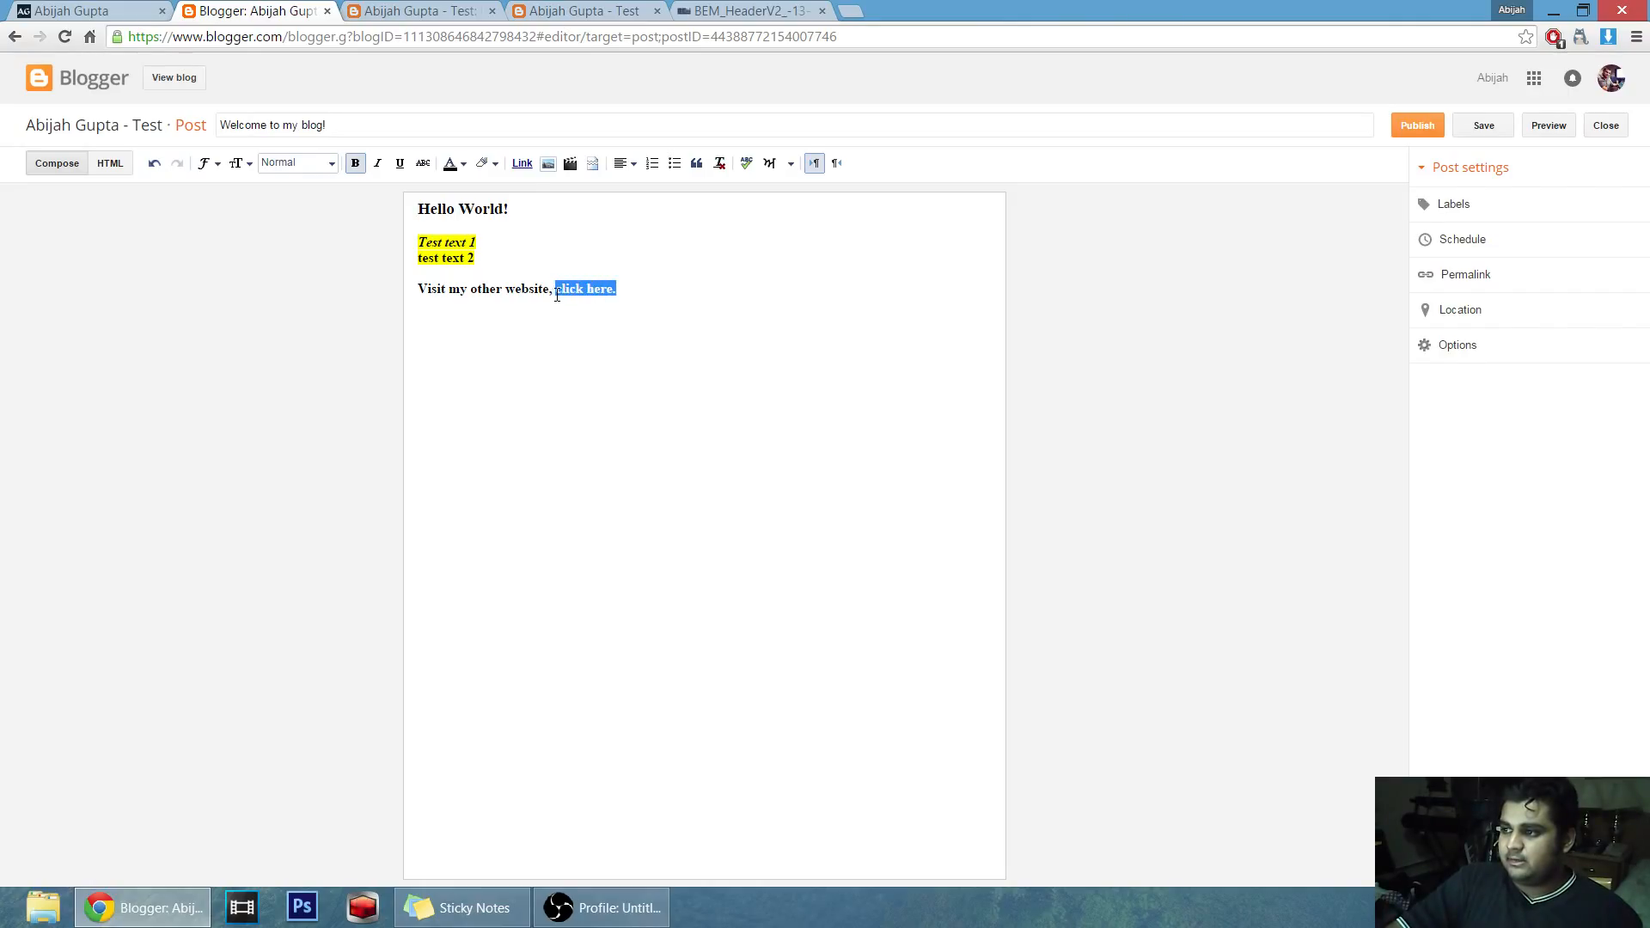
left_click(522, 163)
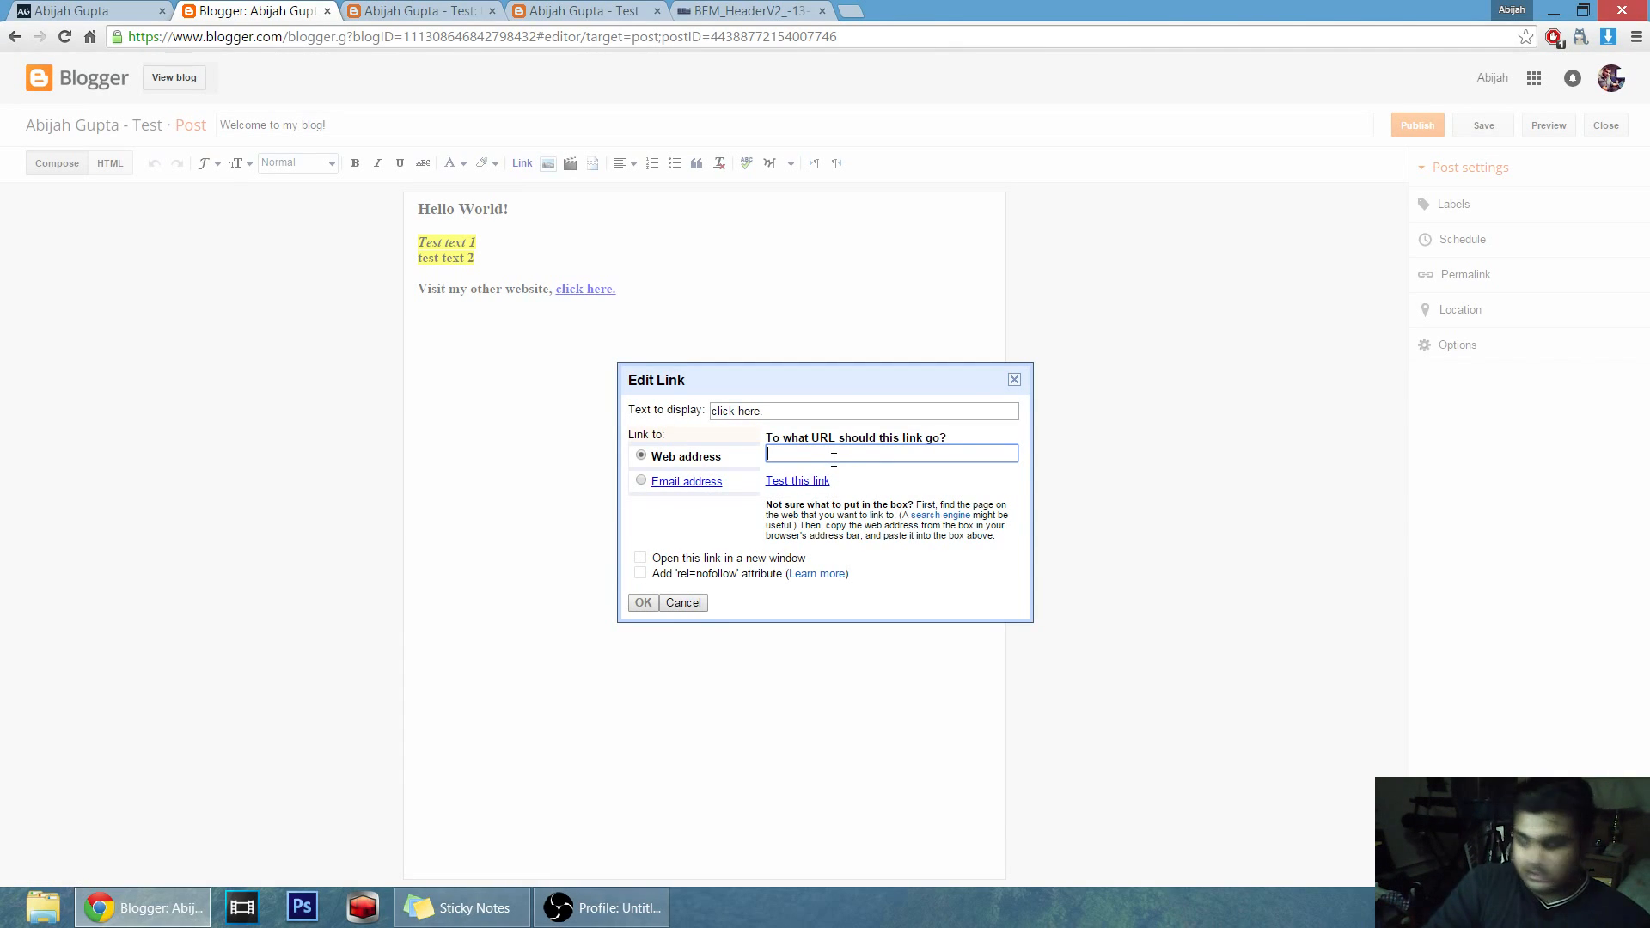
type("www.")
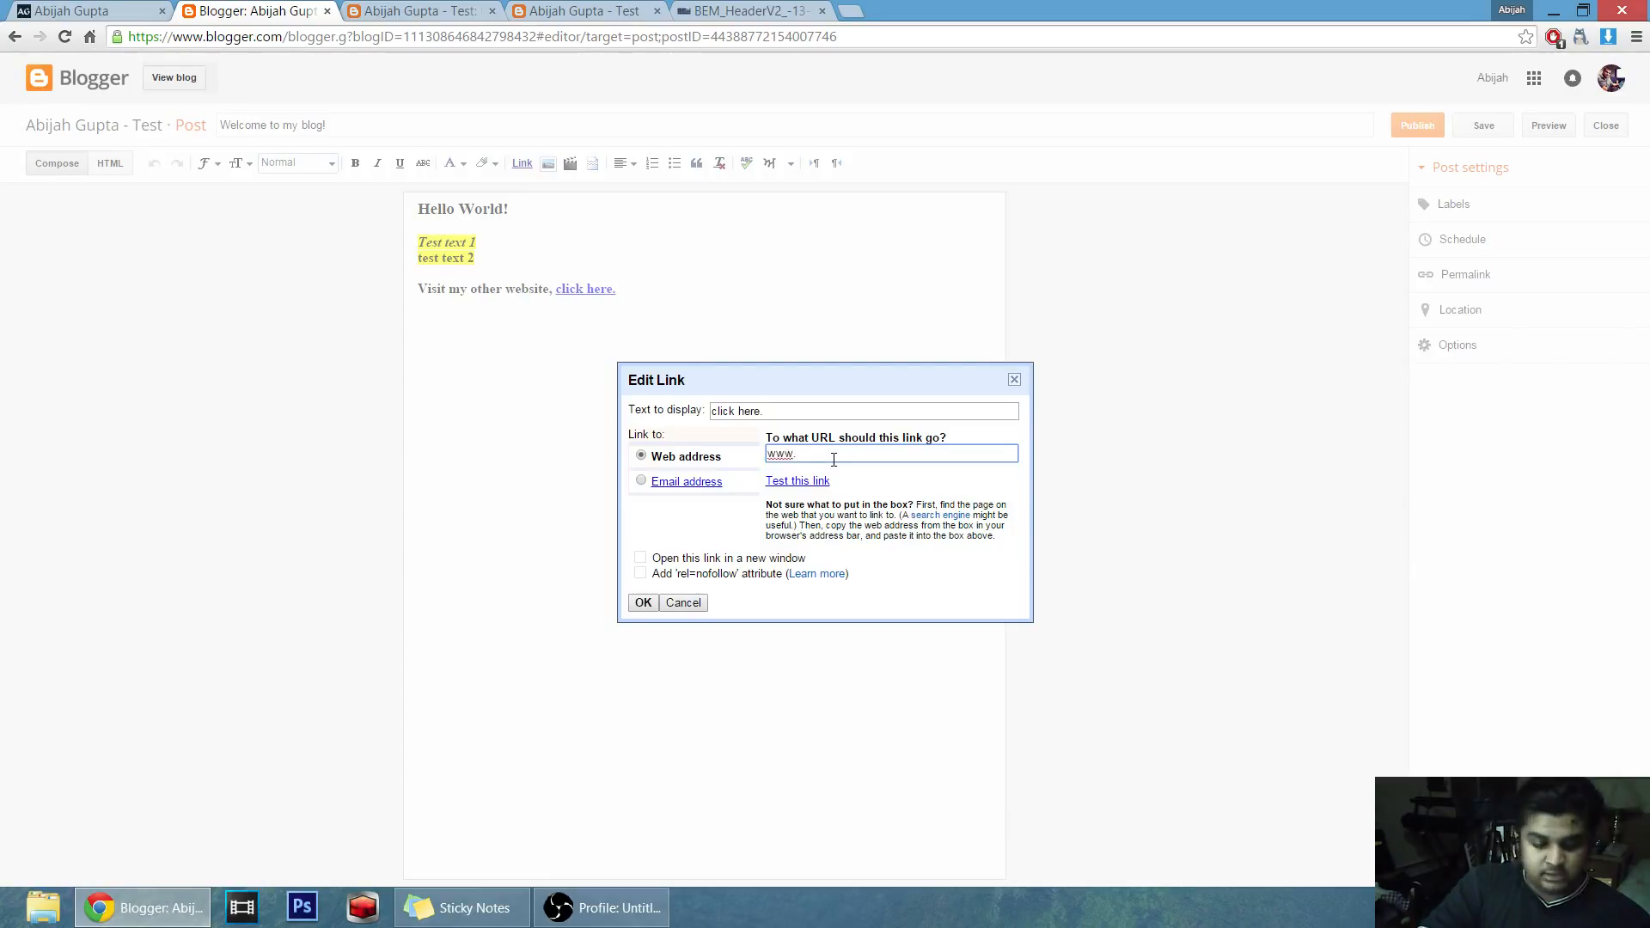
type("abijahgupta.com")
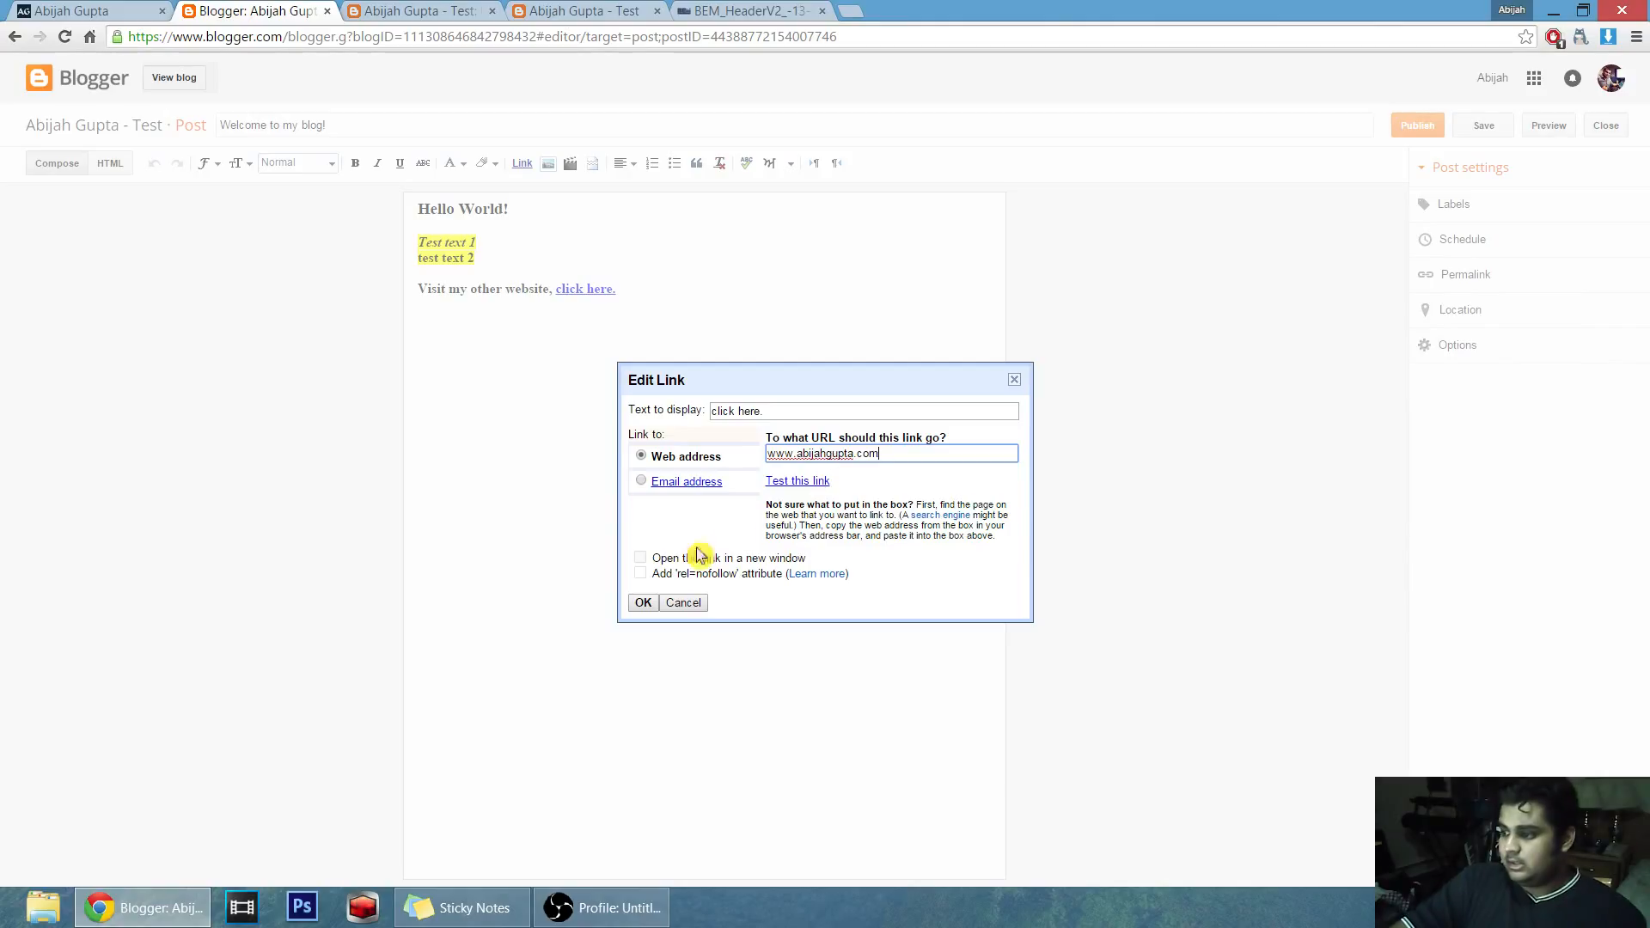
left_click(753, 561)
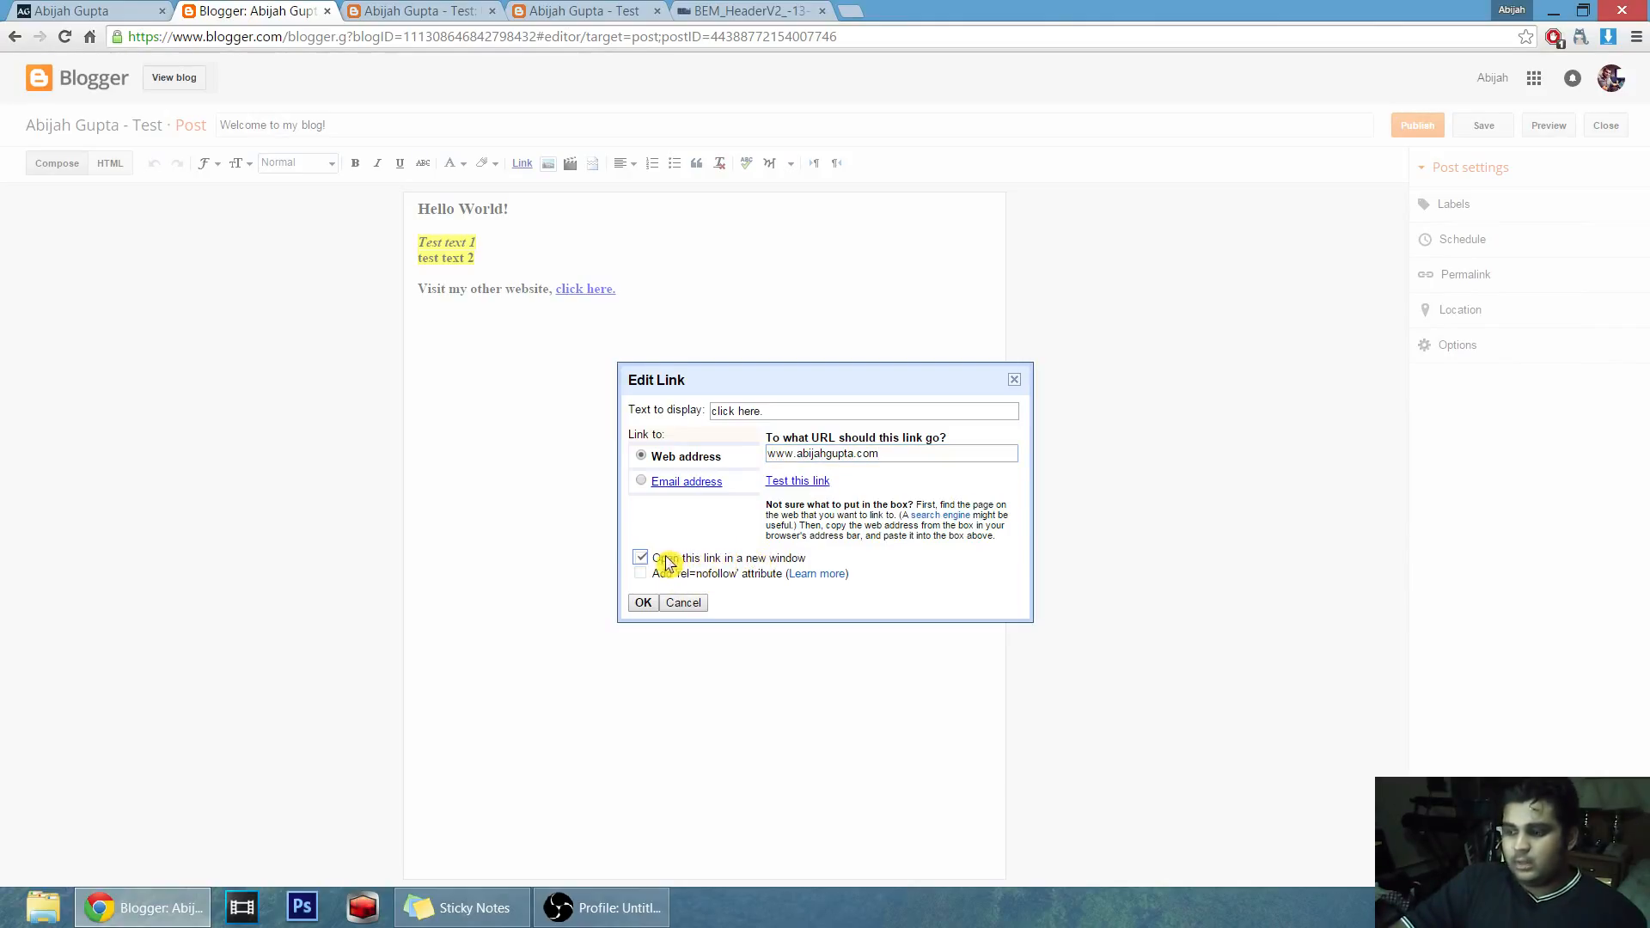
left_click(643, 603)
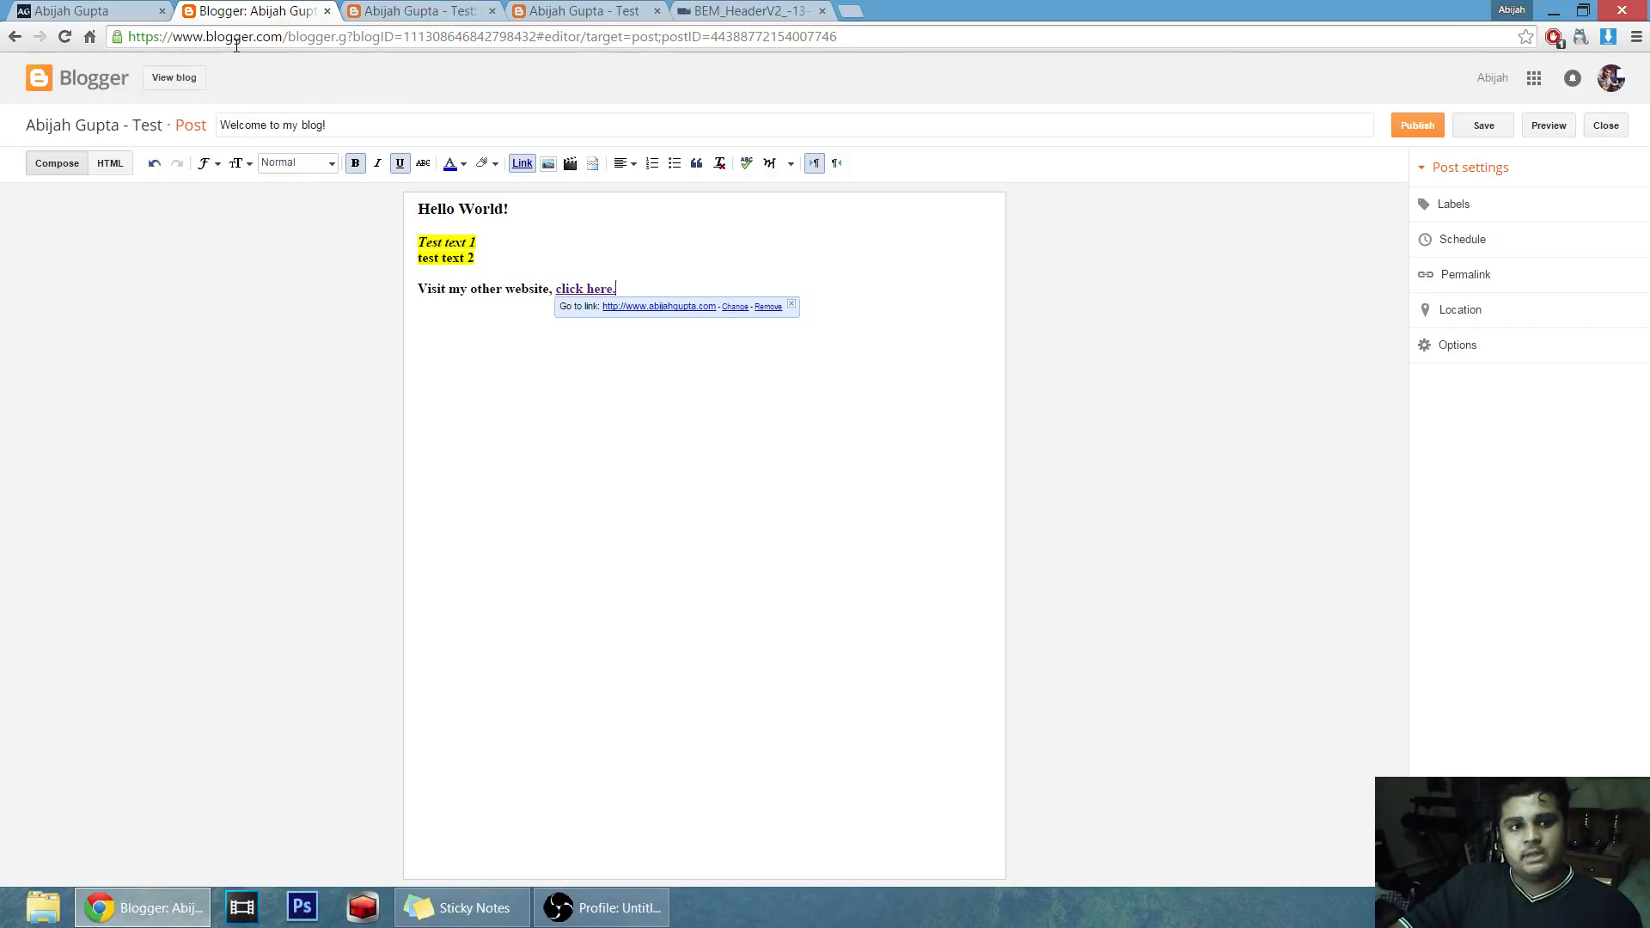
left_click(574, 324)
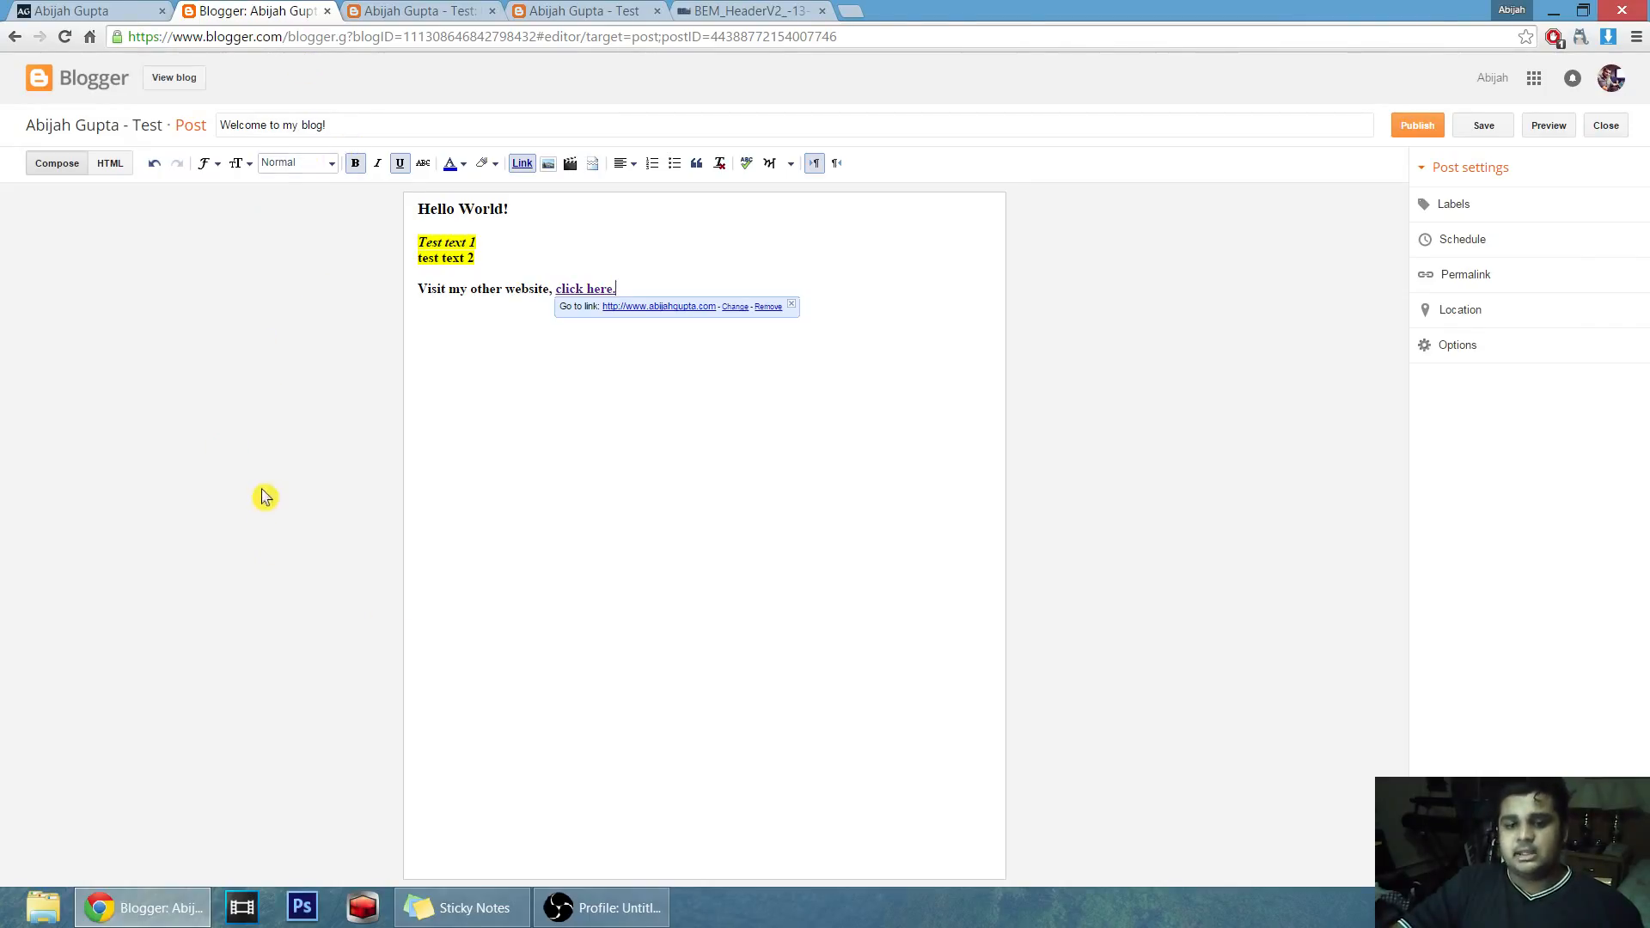
left_click(660, 522)
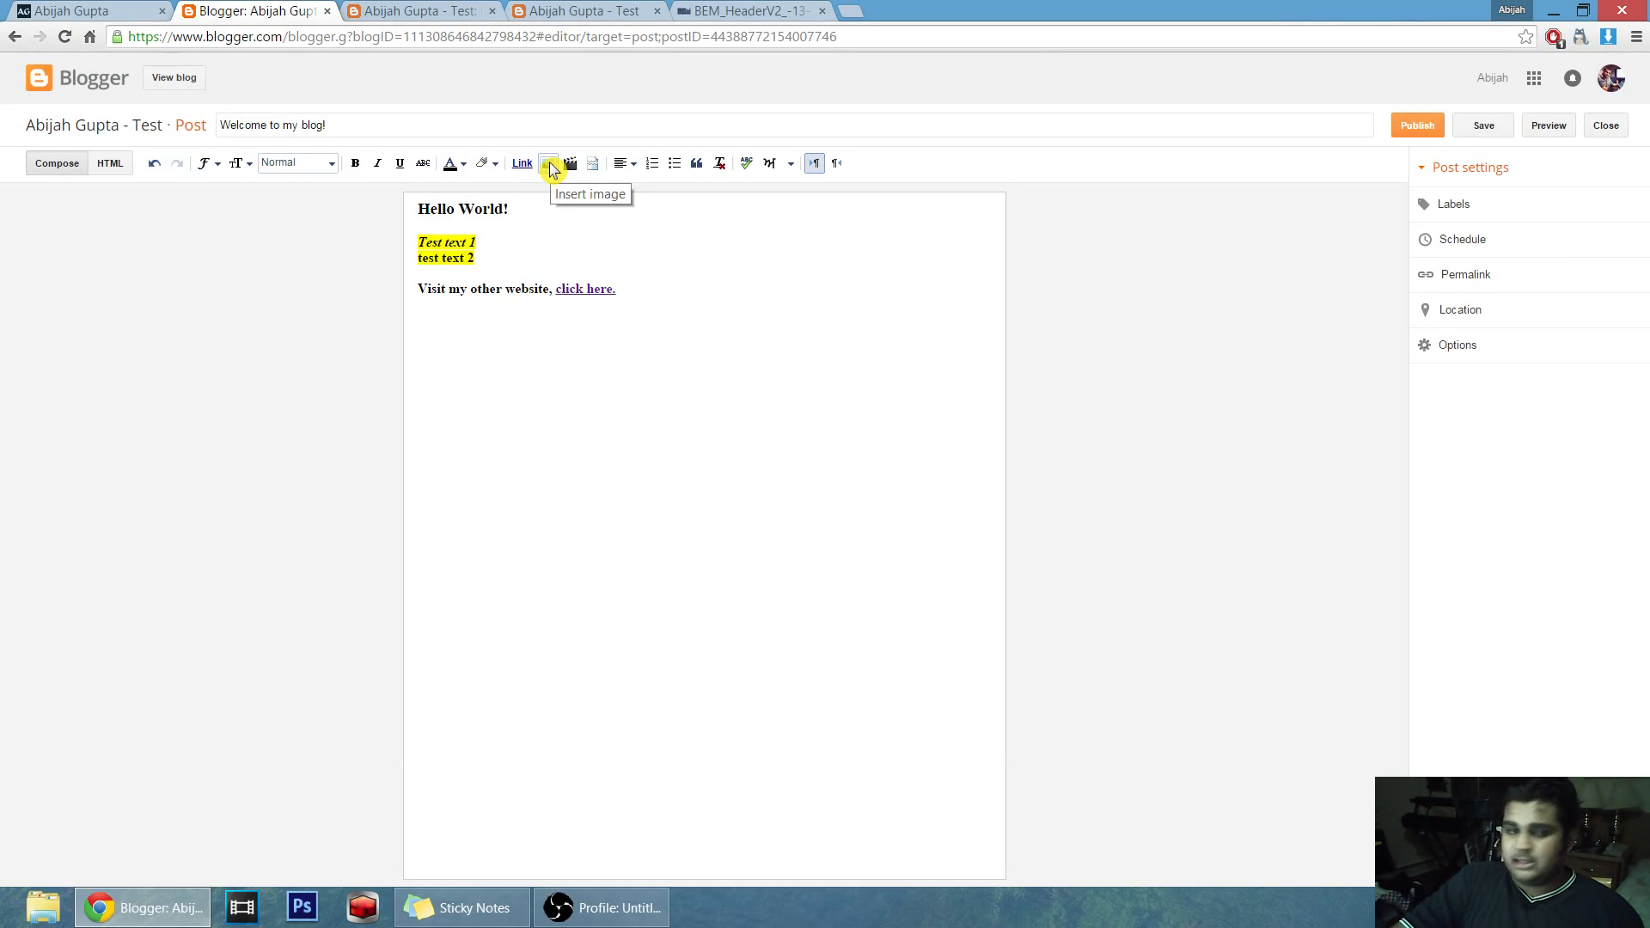
Start inserting an image from a URL, and copy the address of the Plato quote image music-header.jpg from the "music header" Google image results.
left_click(548, 165)
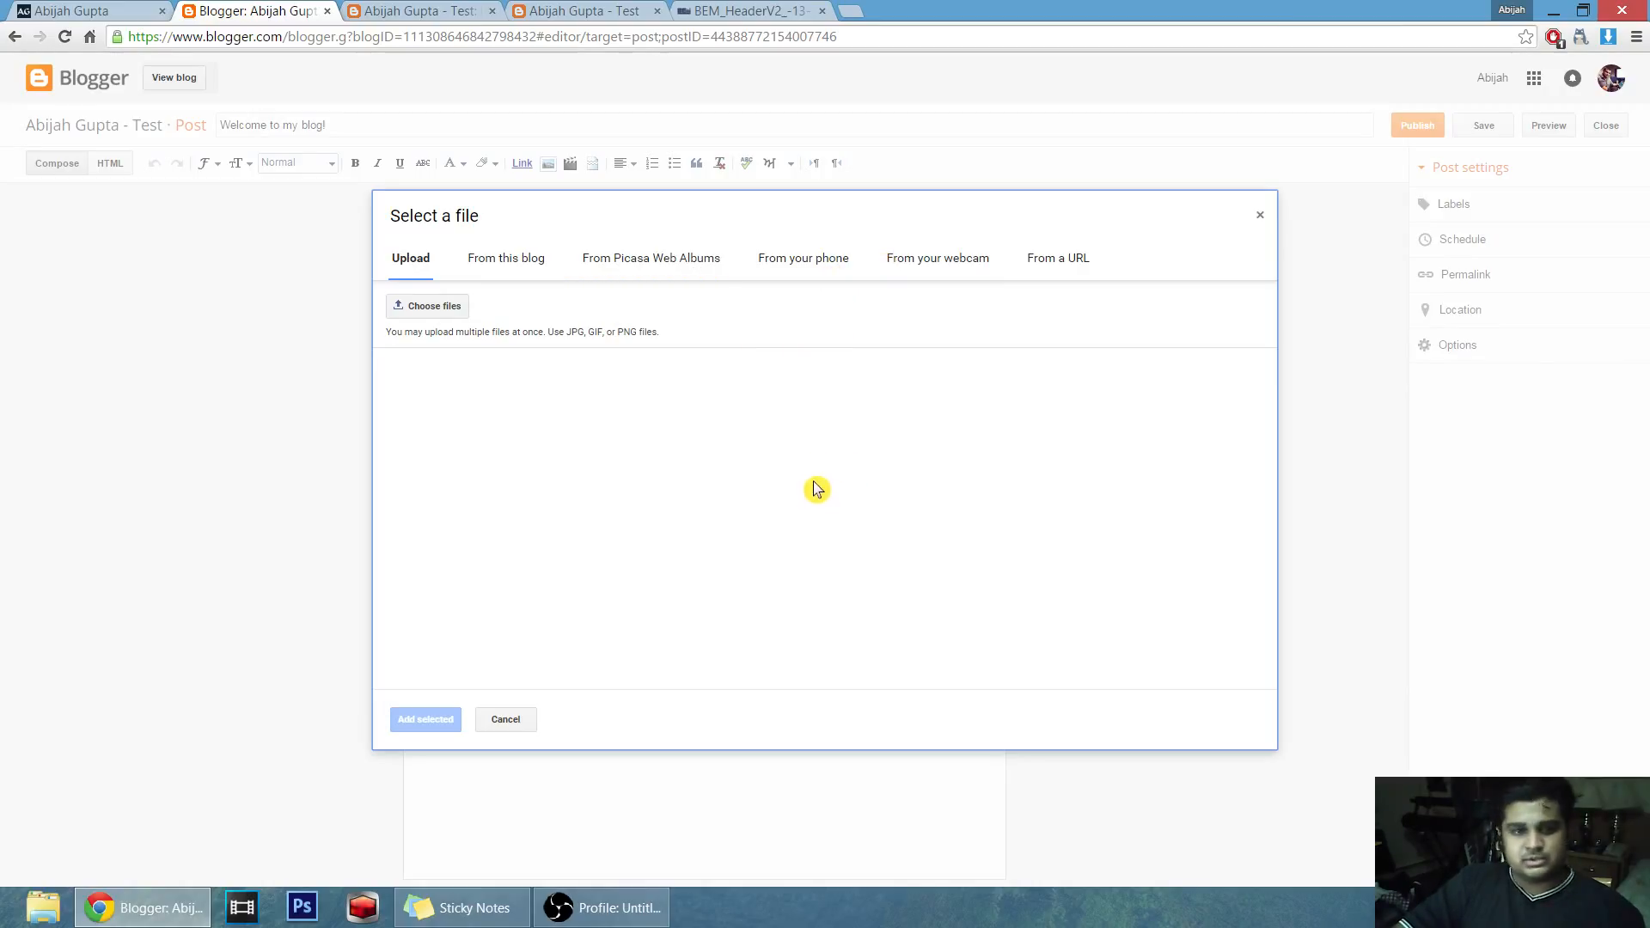
left_click(1059, 258)
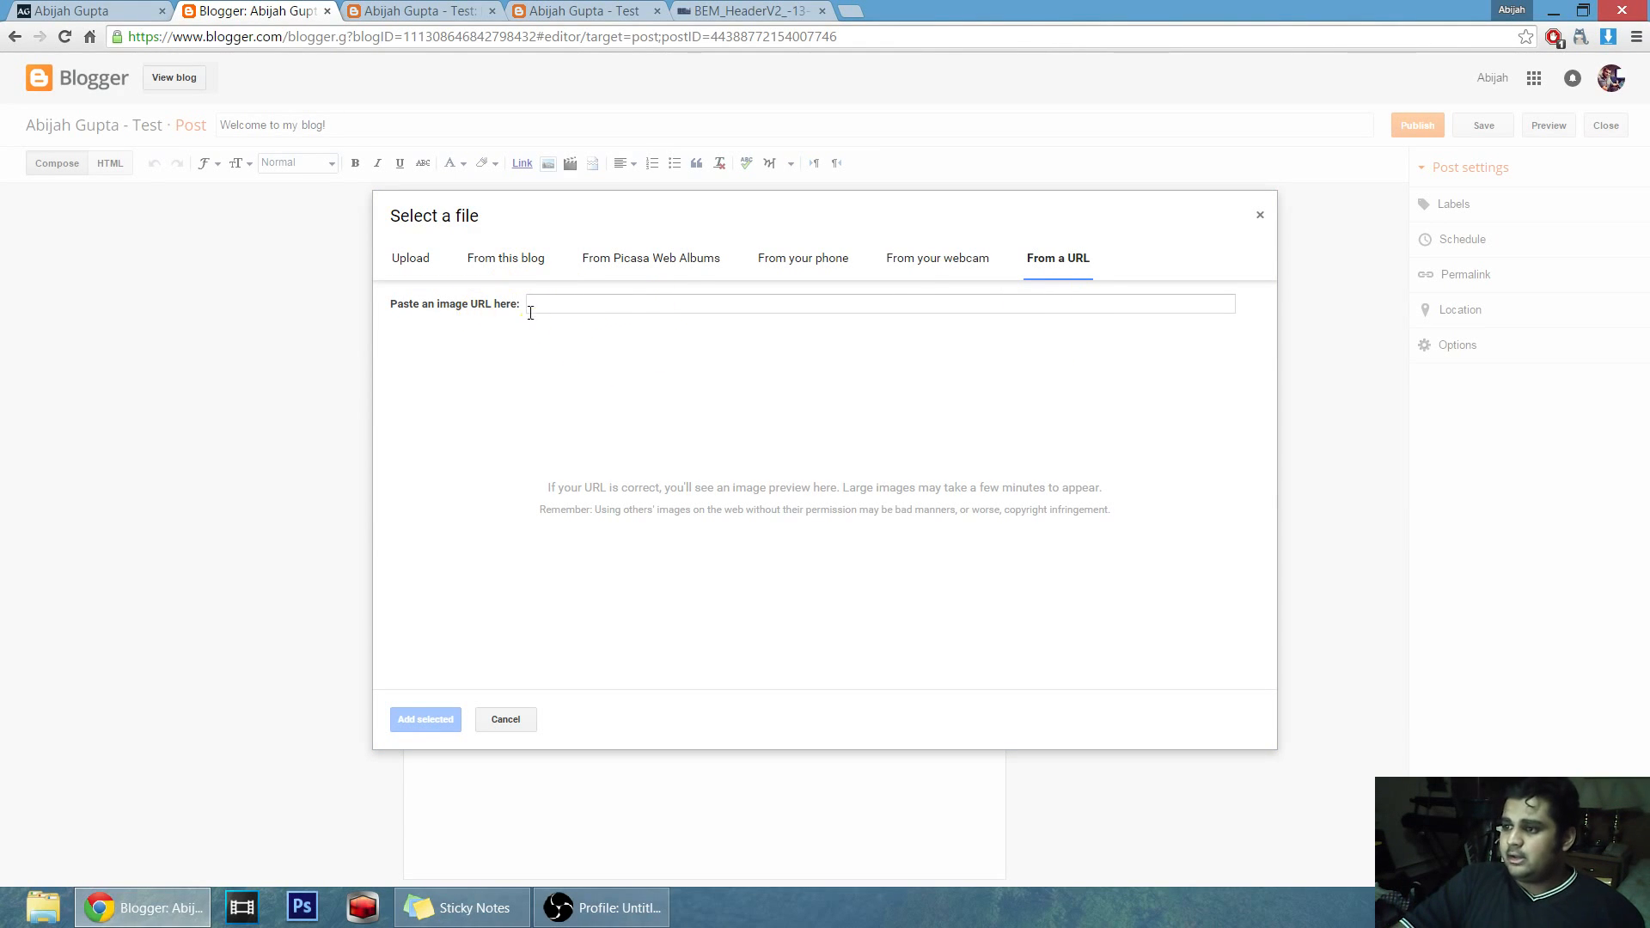
left_click(724, 11)
key("alt+Left")
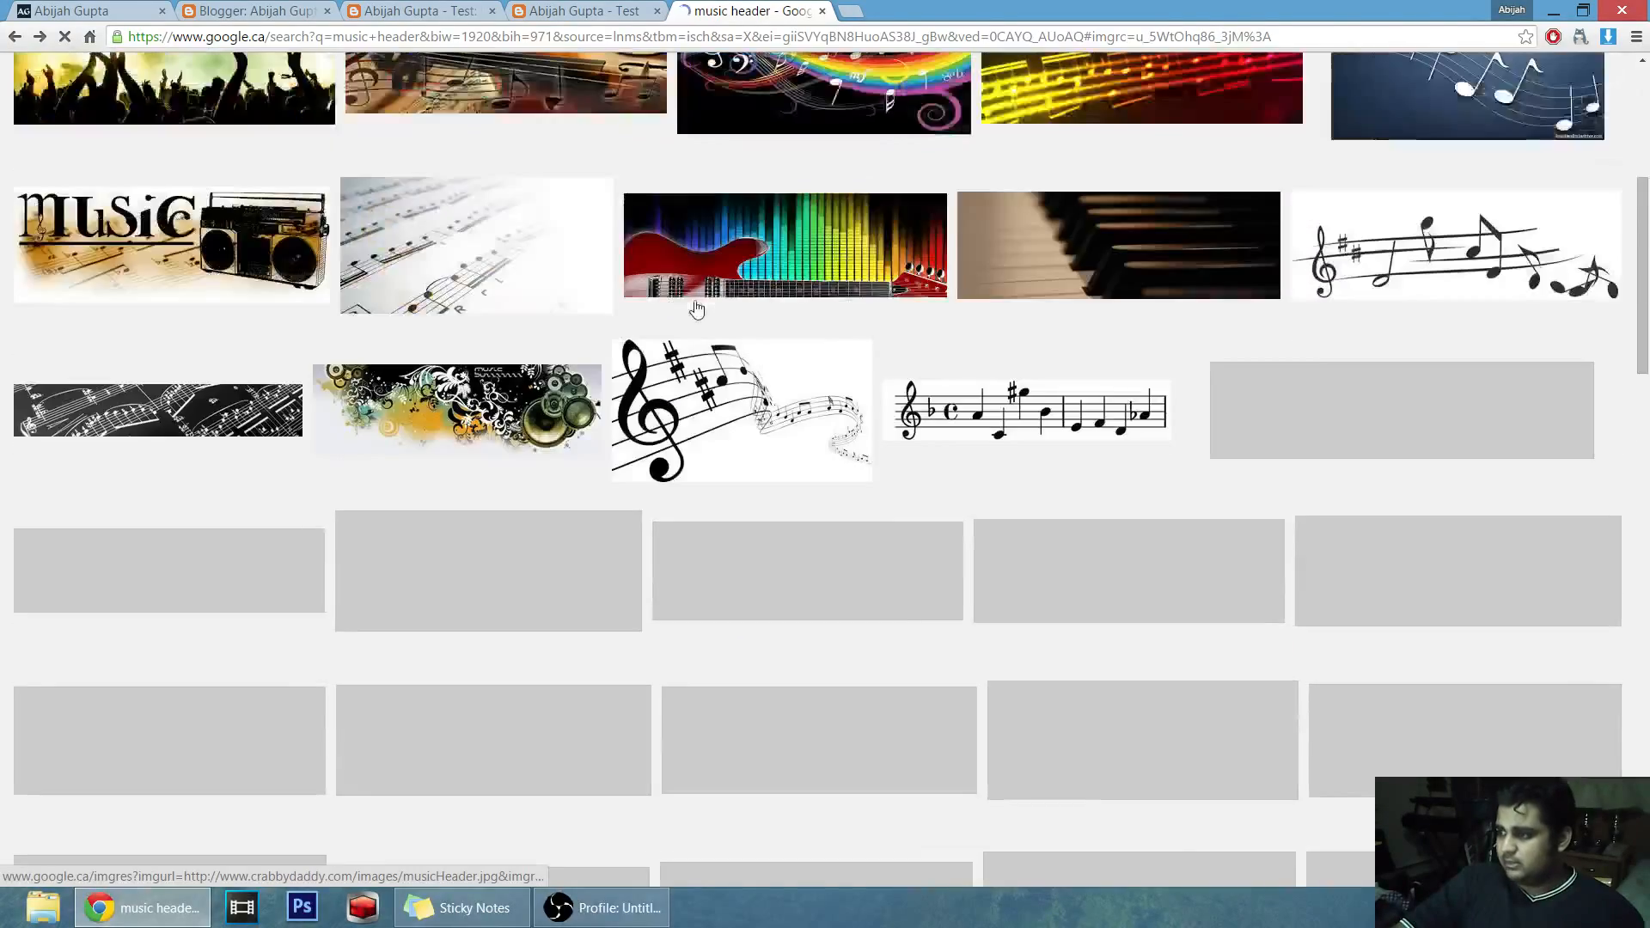
scroll(697, 309, "up", 6)
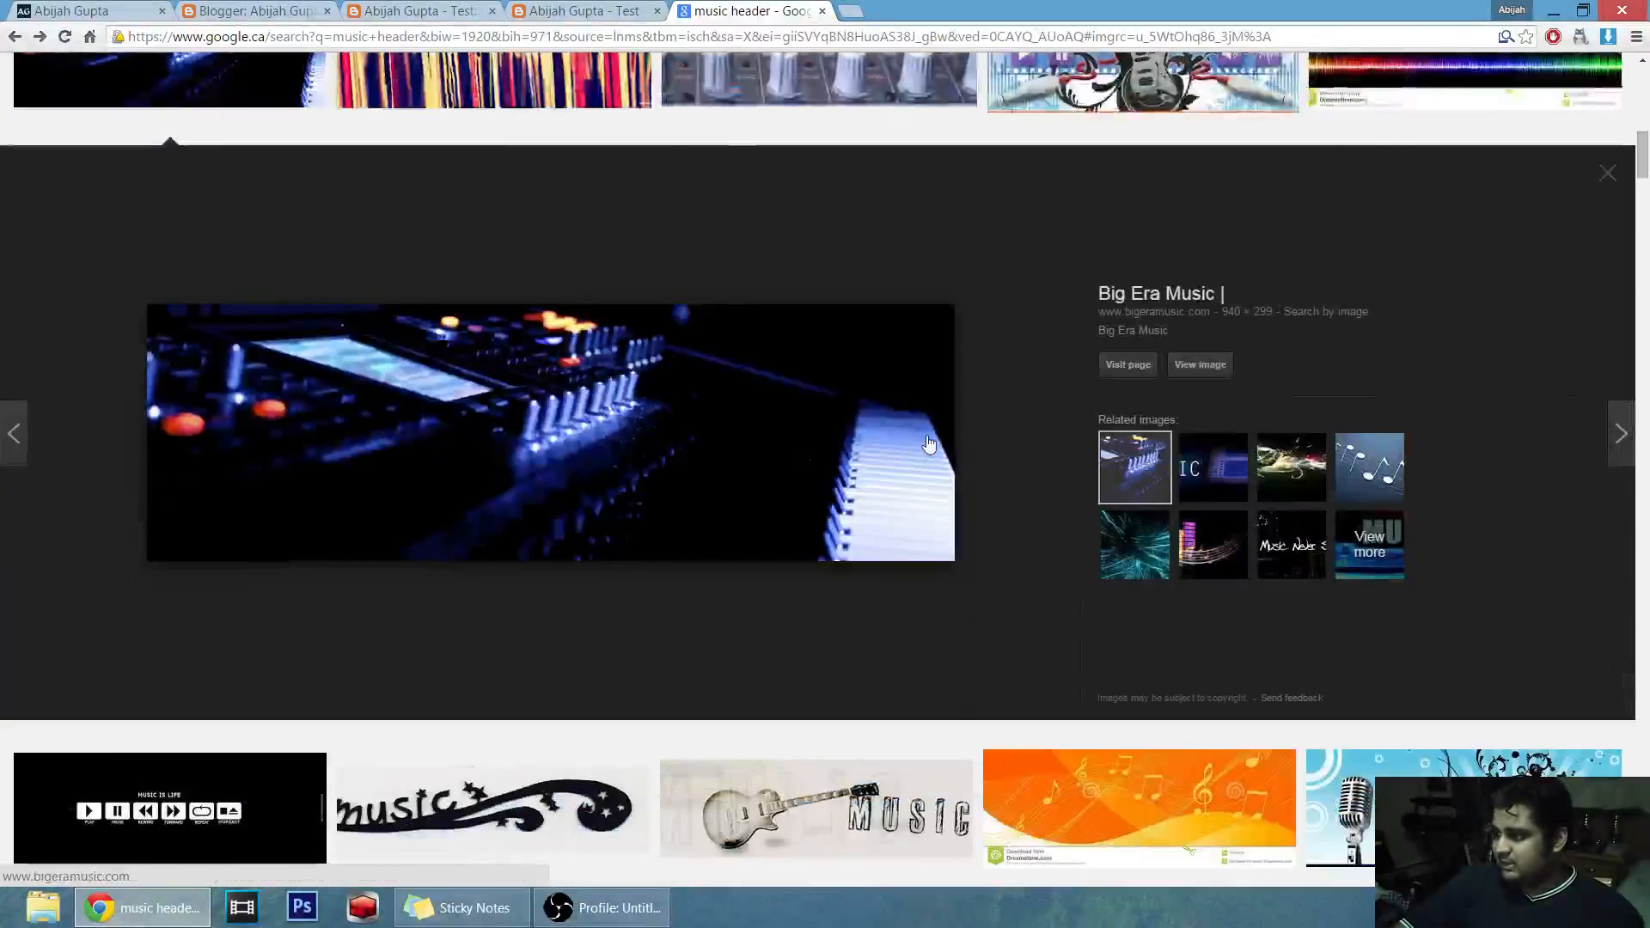
scroll(928, 443, "down", 5)
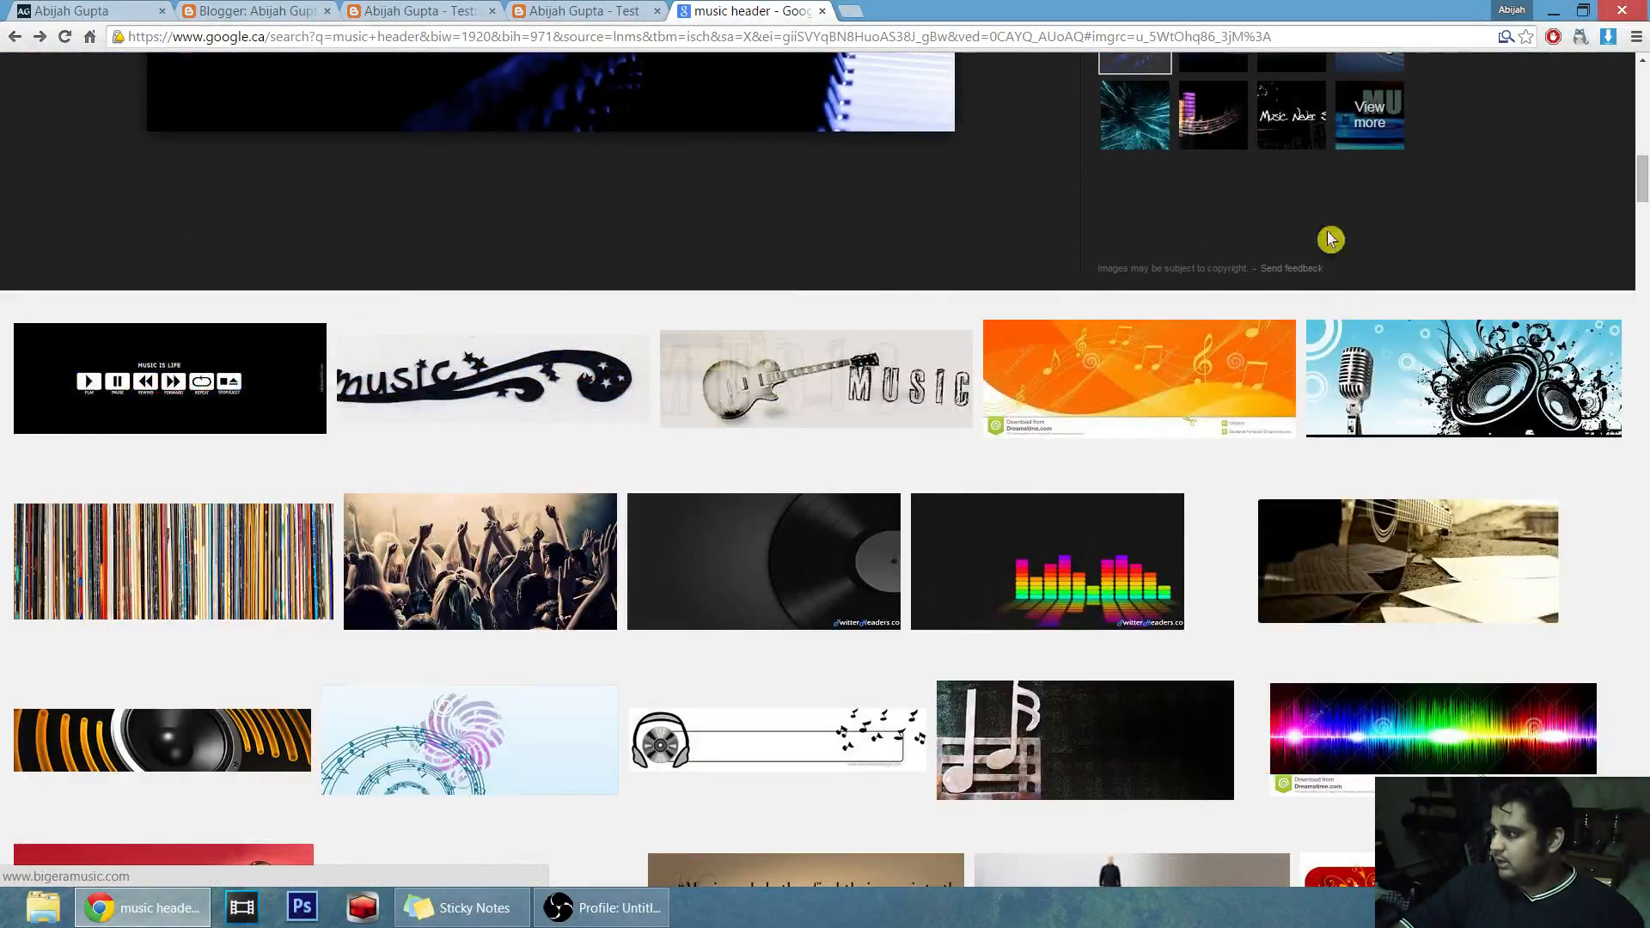
scroll(1330, 240, "down", 5)
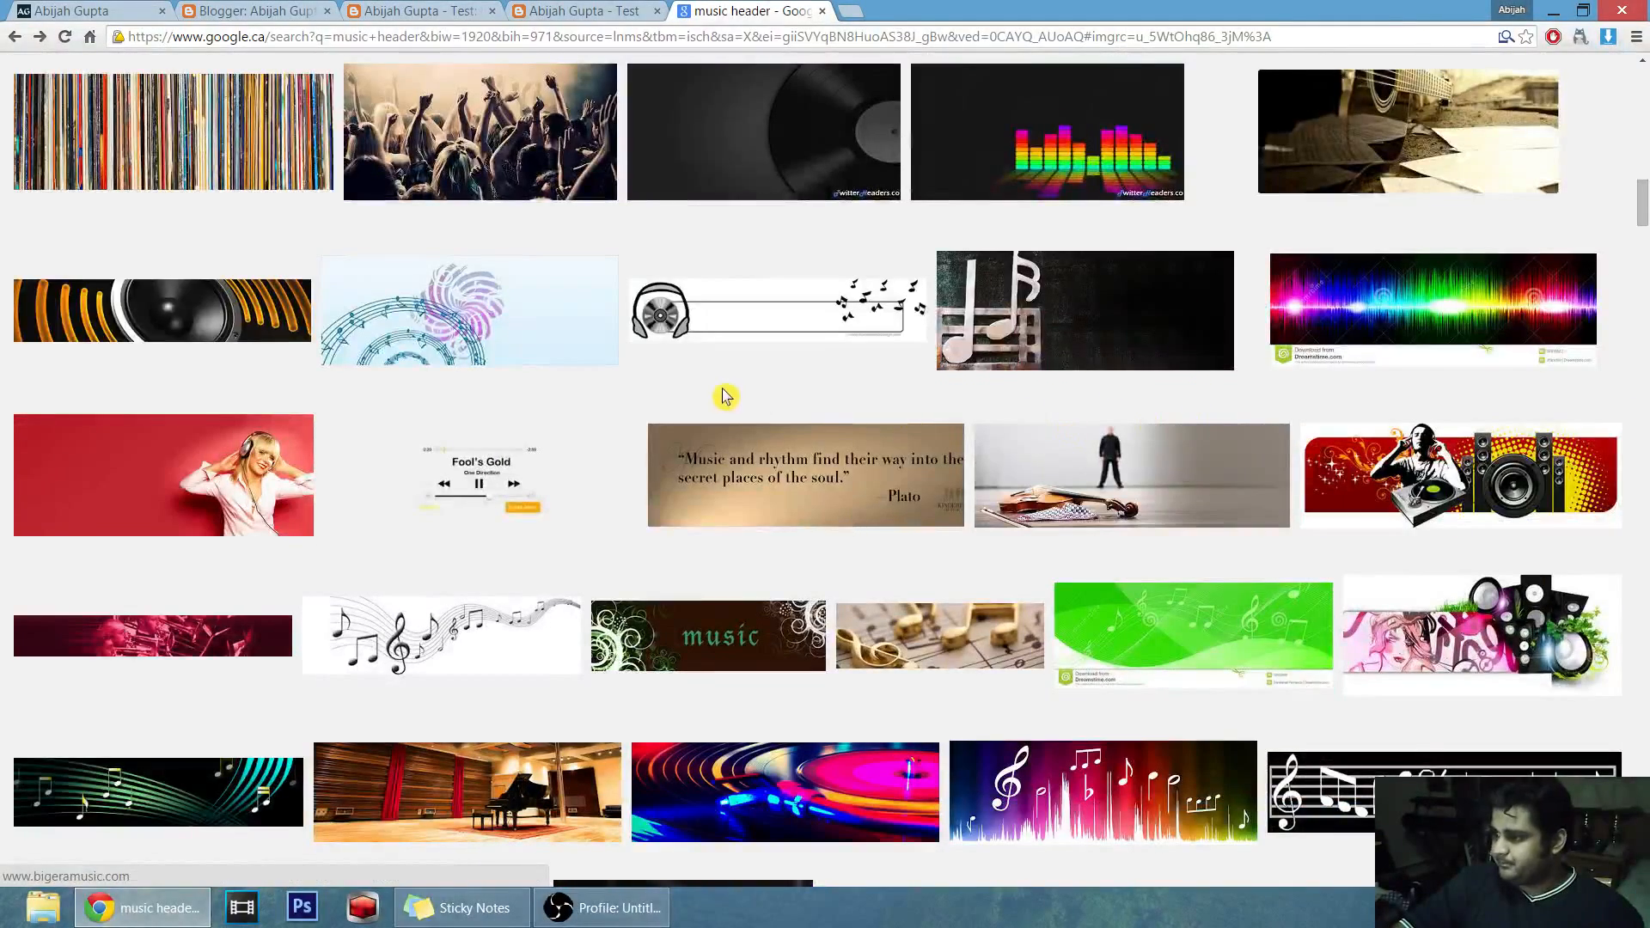
left_click(795, 456)
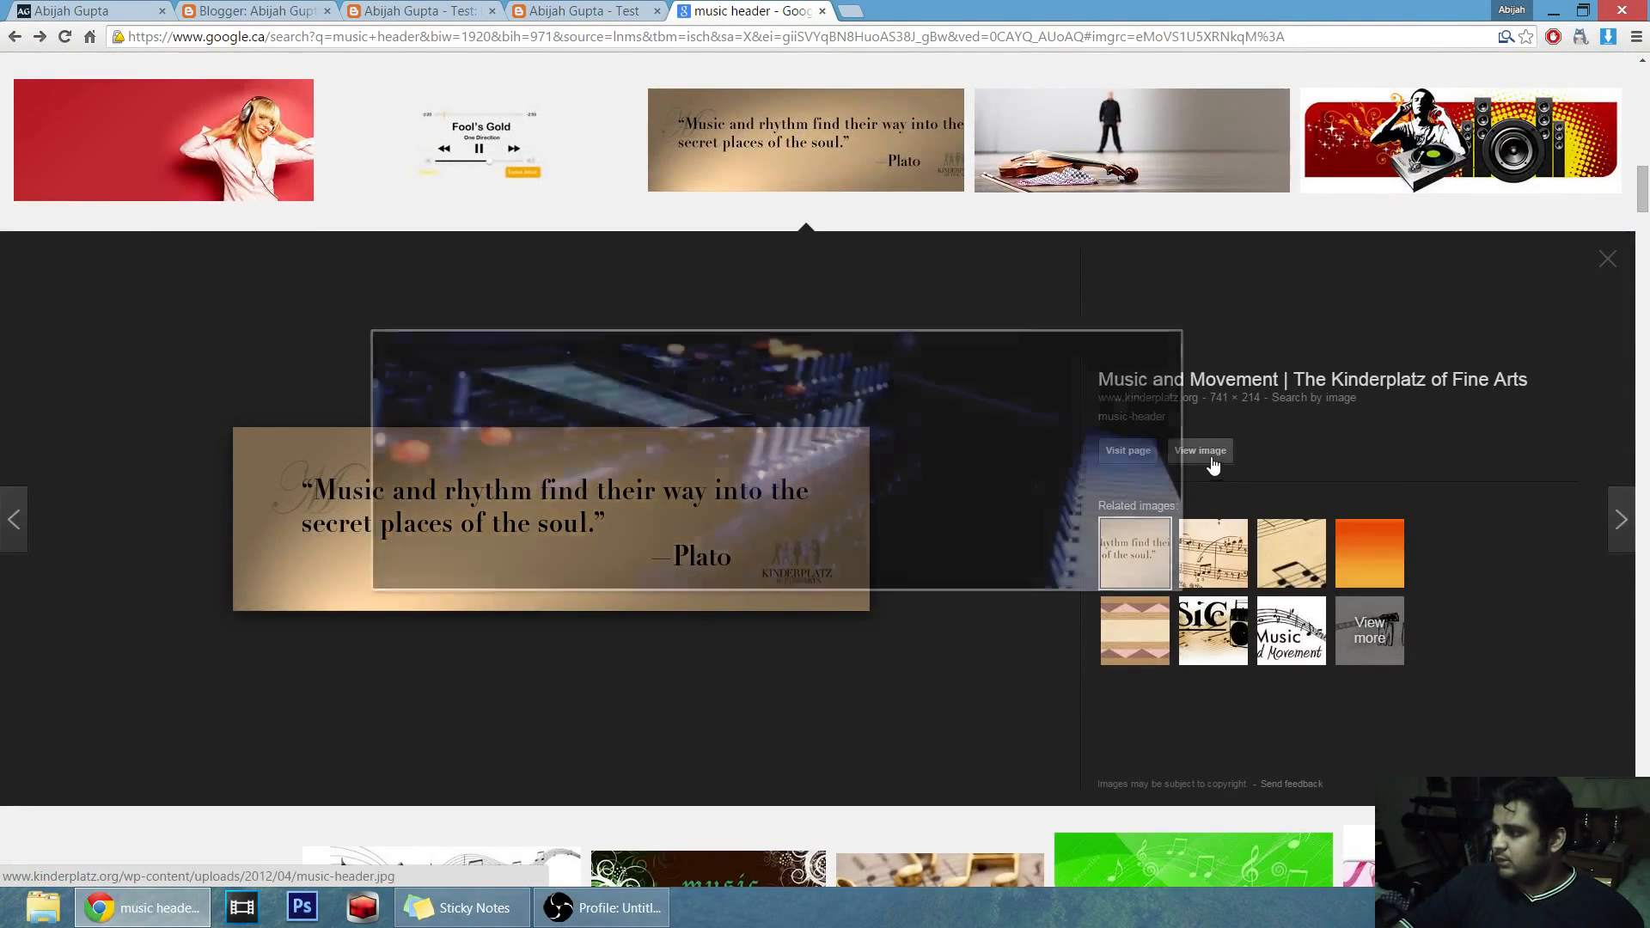
left_click(1201, 453)
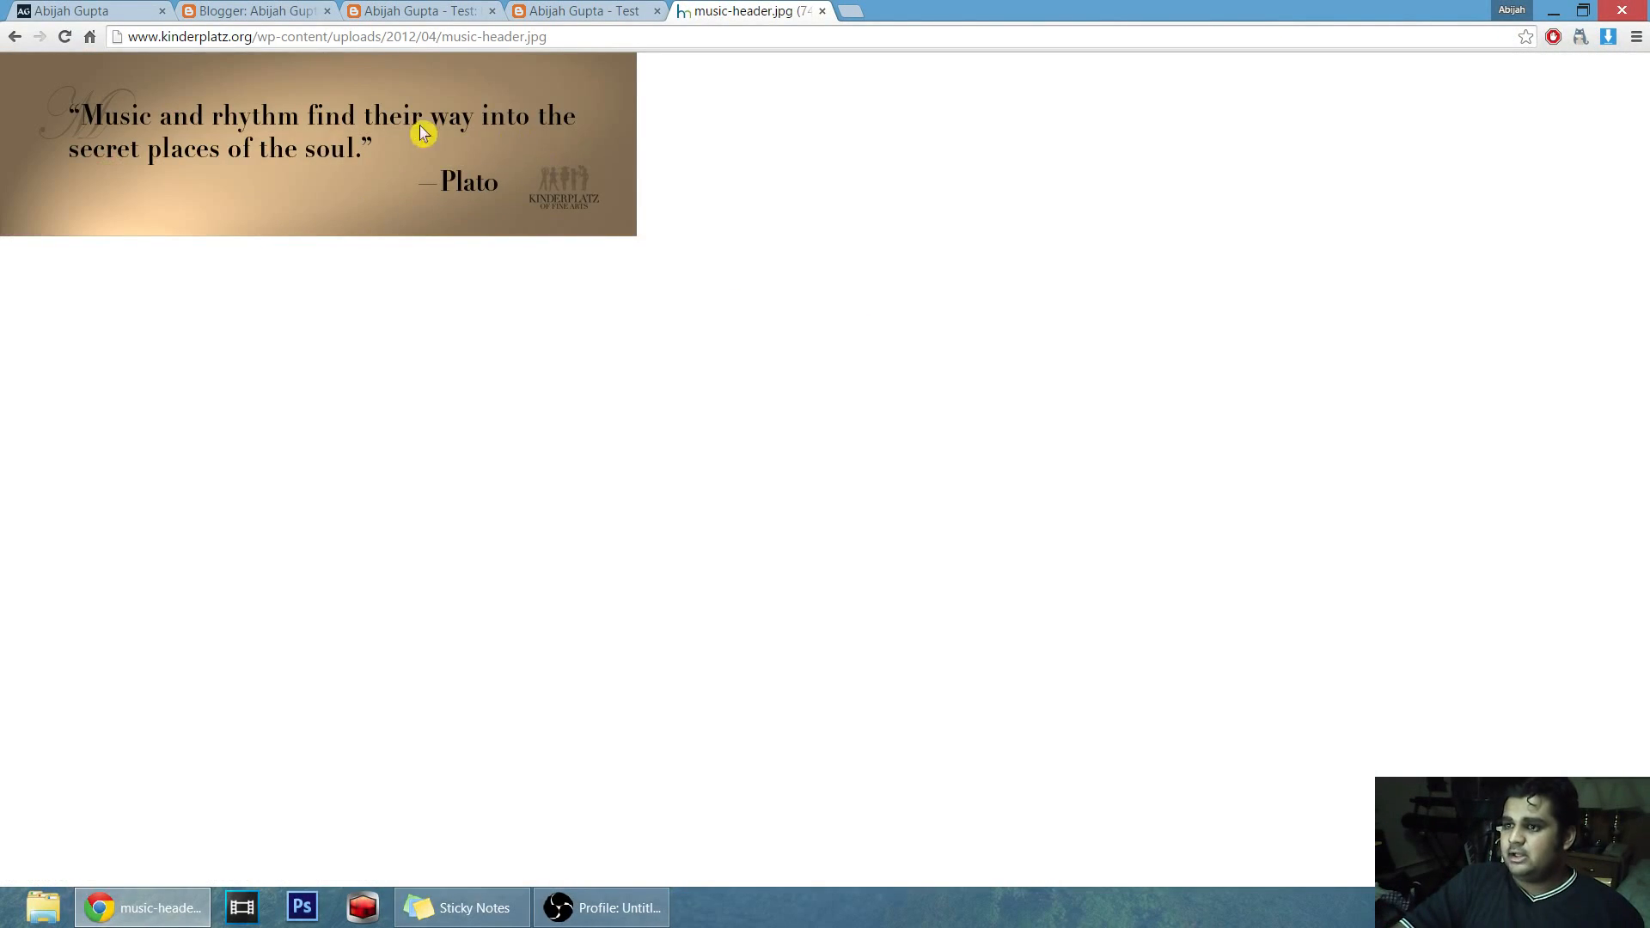
left_click(324, 33)
key("ctrl+c")
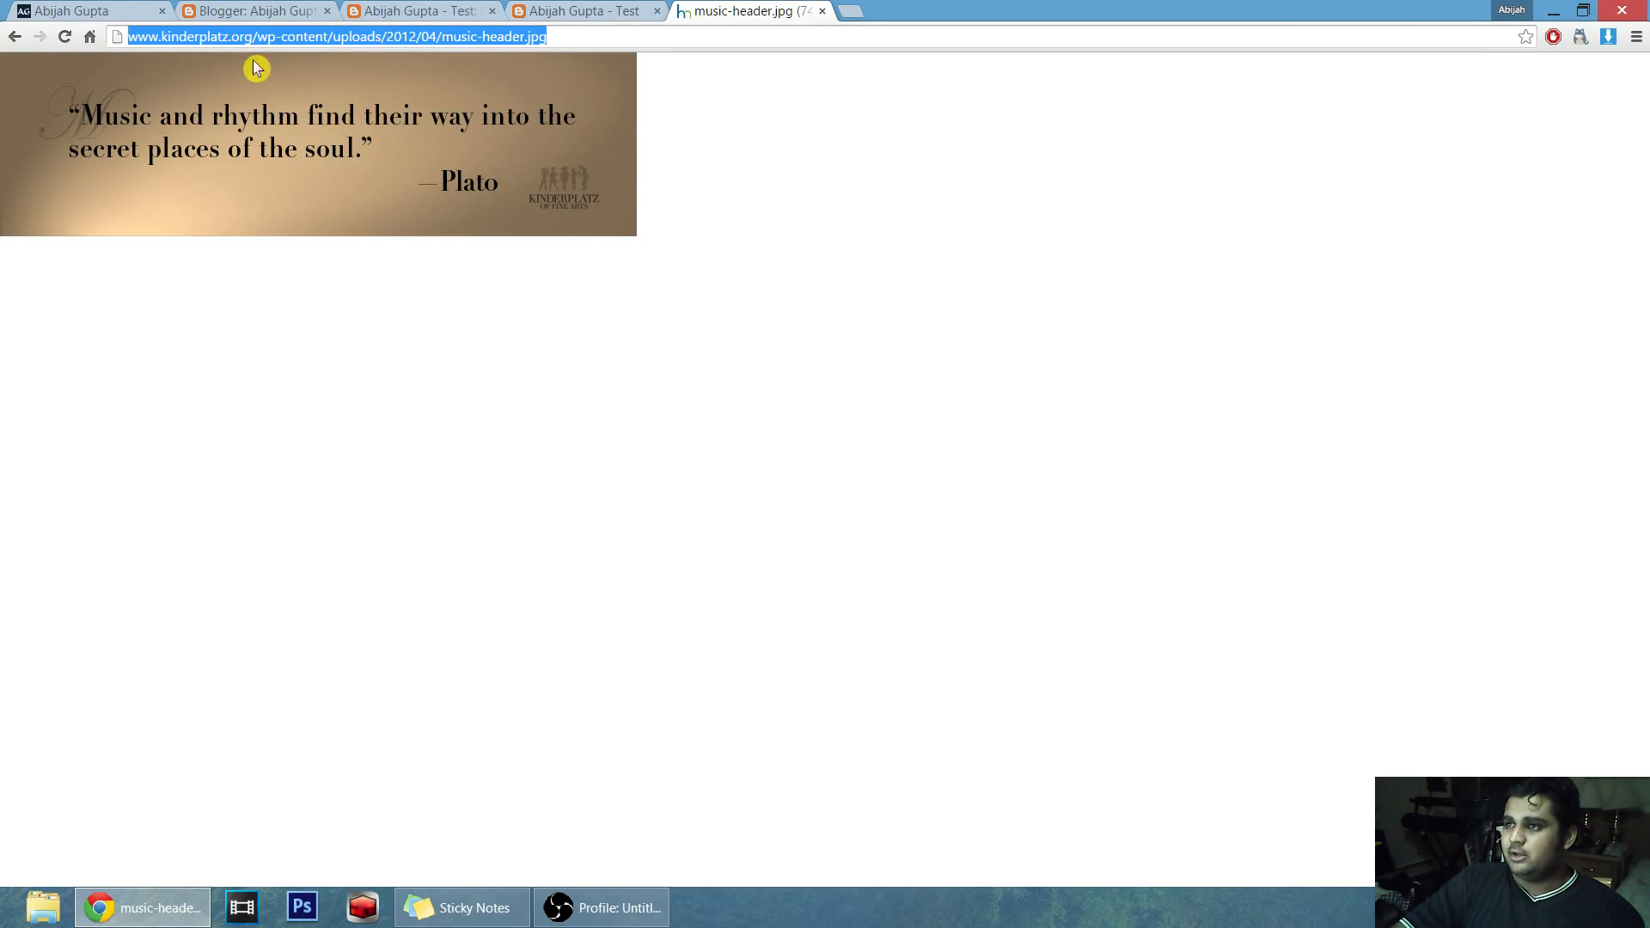
left_click(419, 11)
left_click(258, 11)
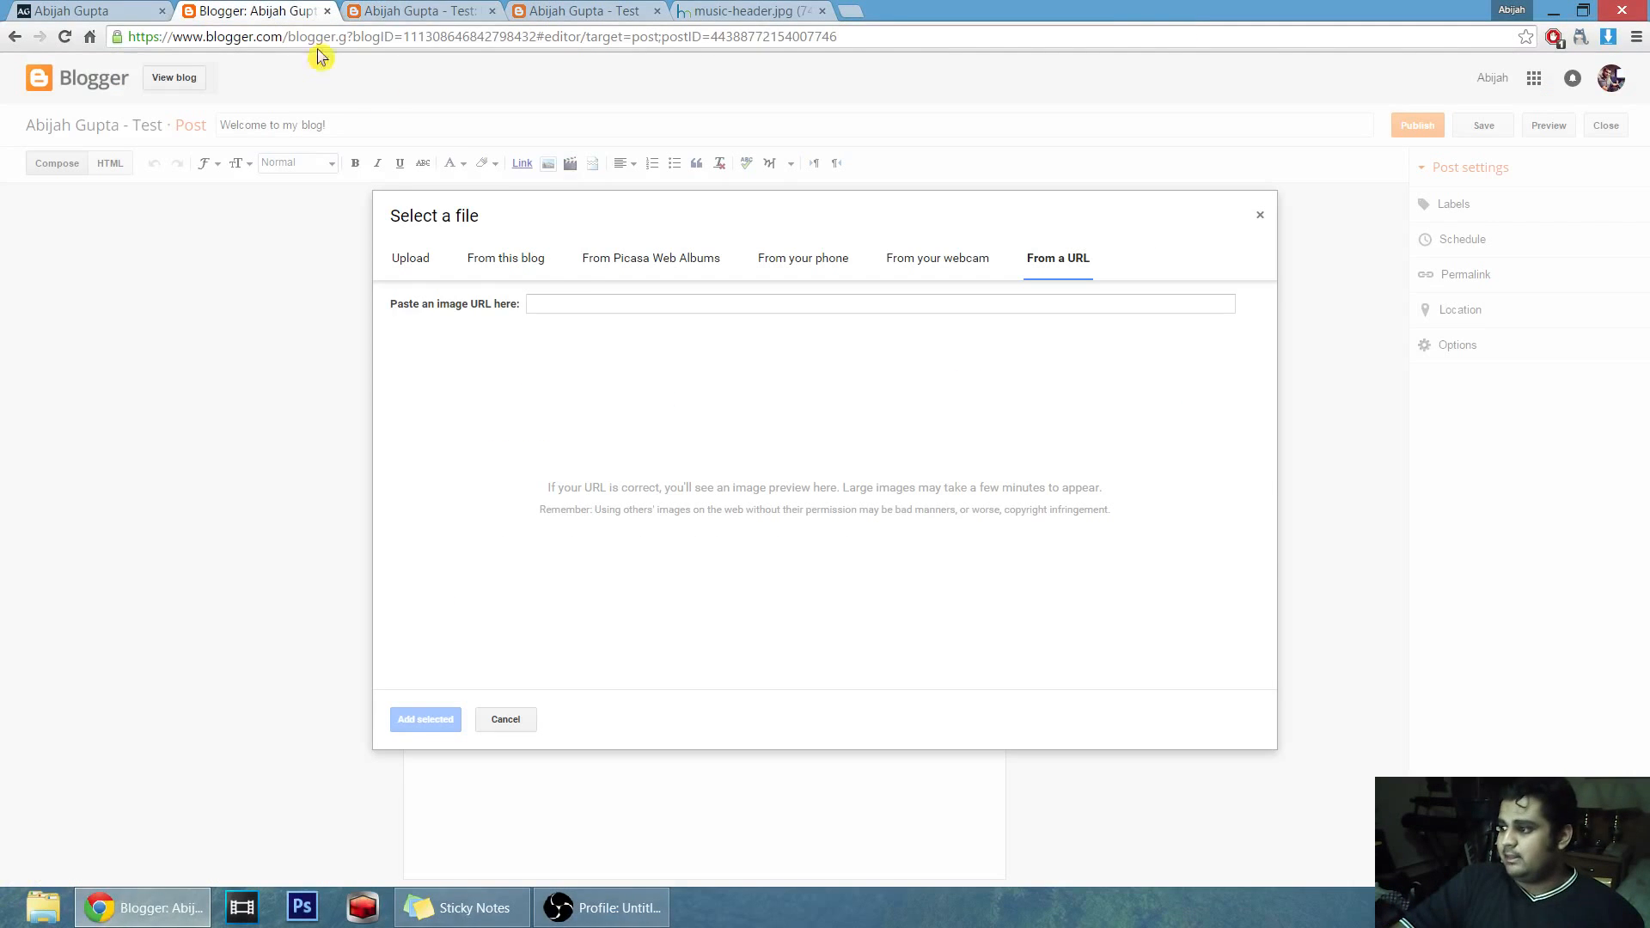
left_click(561, 306)
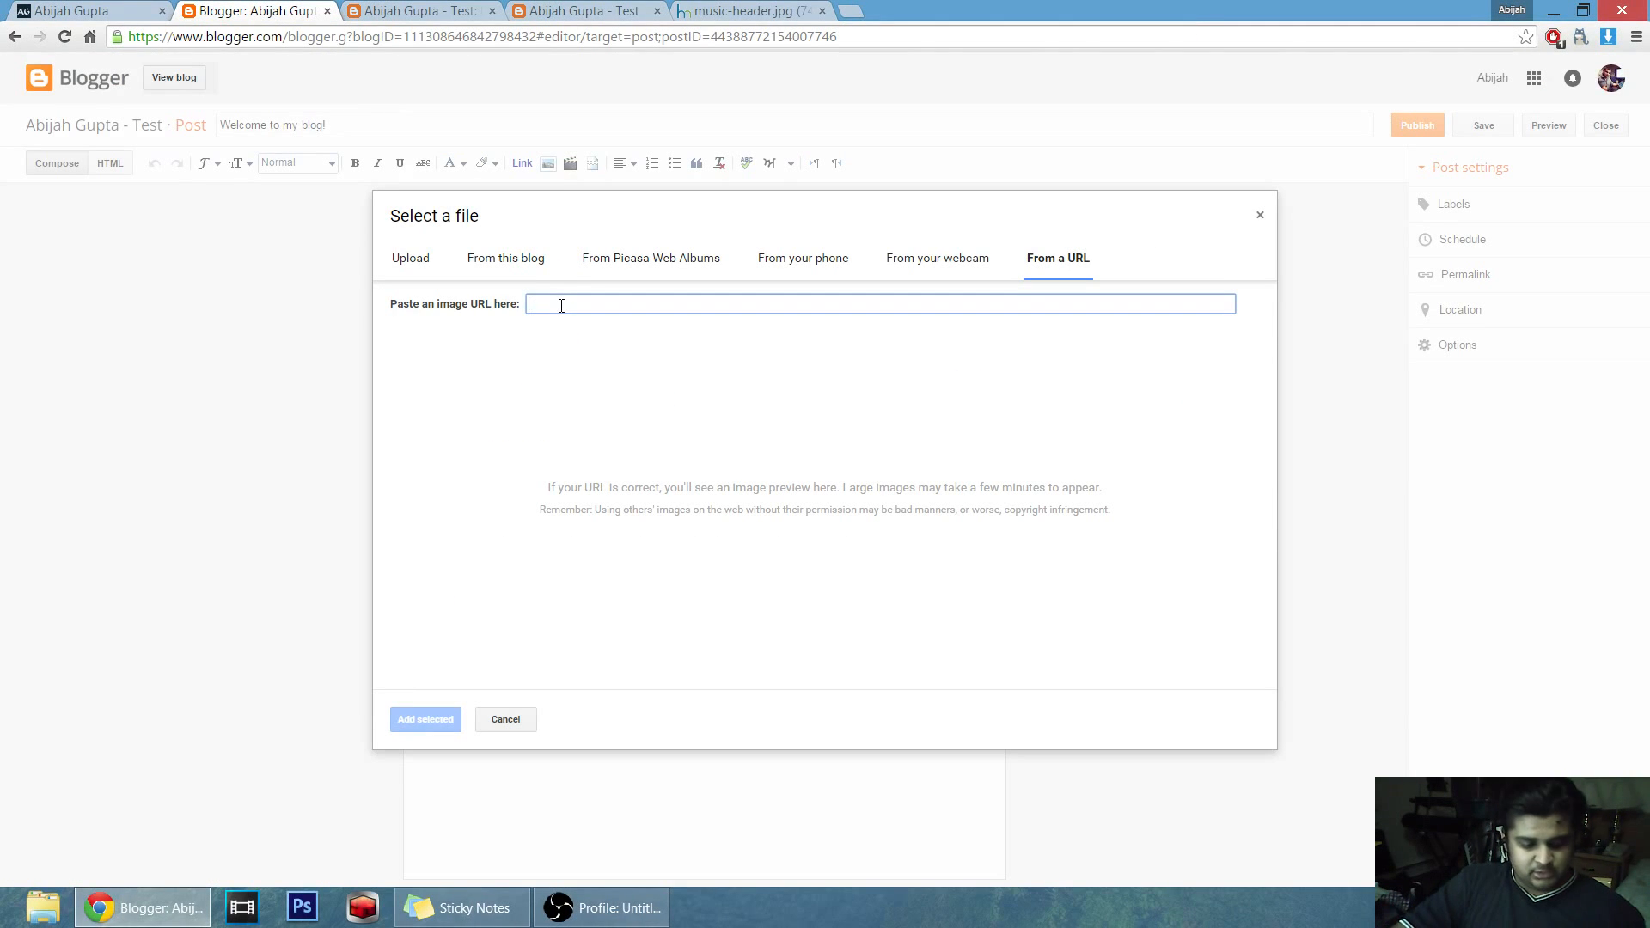
key("ctrl+v")
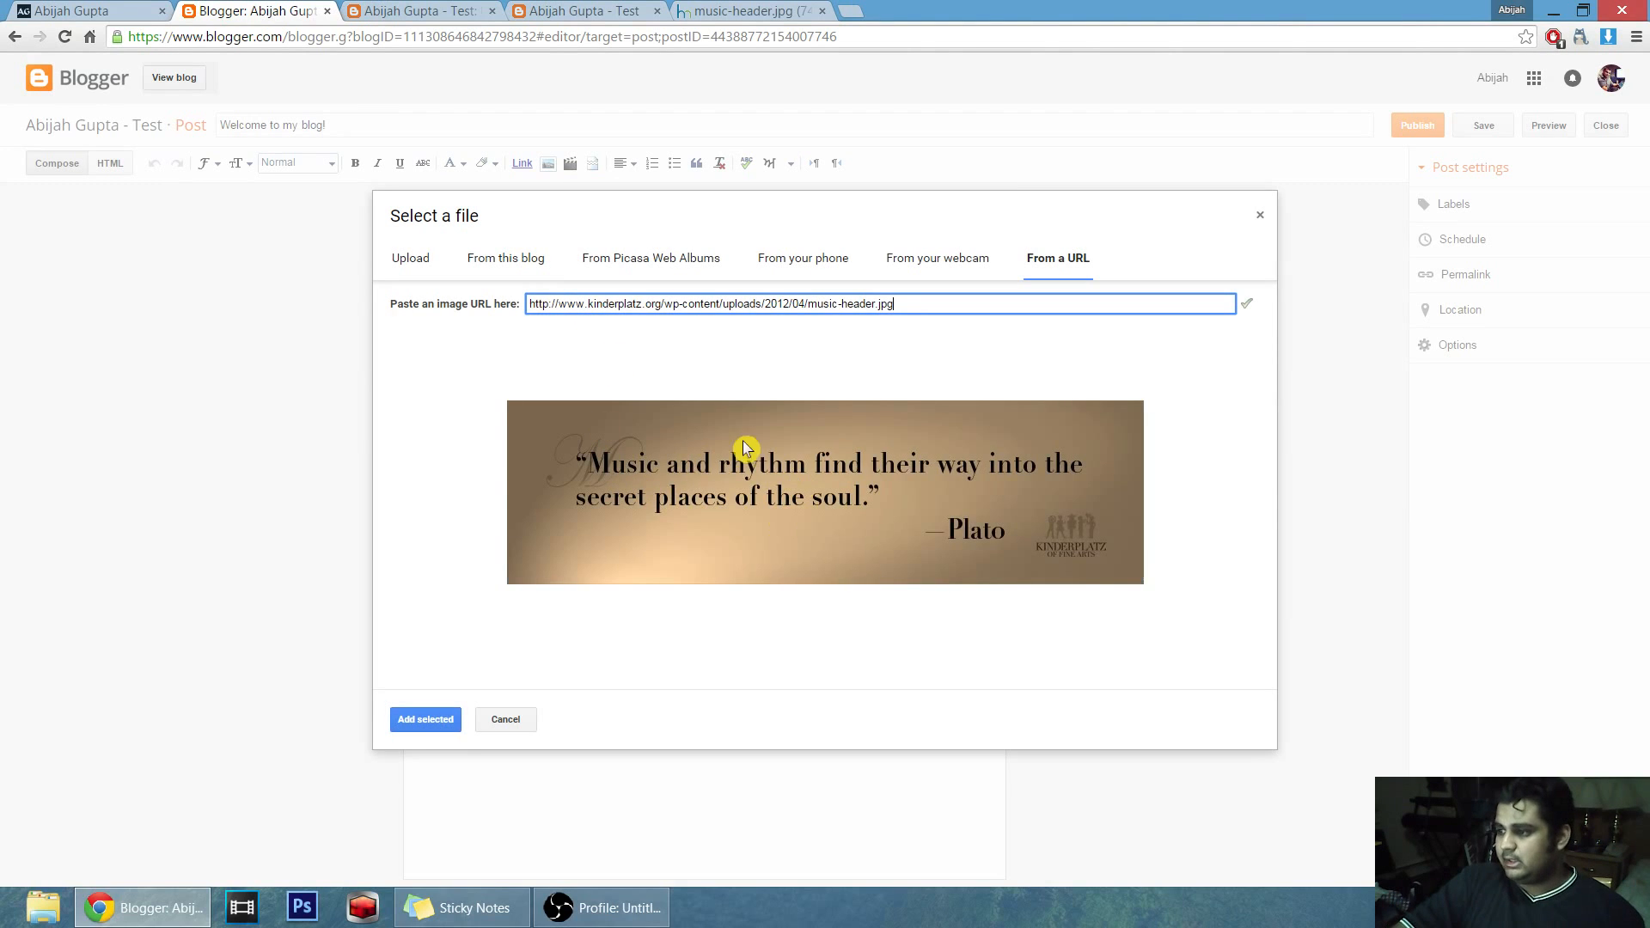
left_click(426, 720)
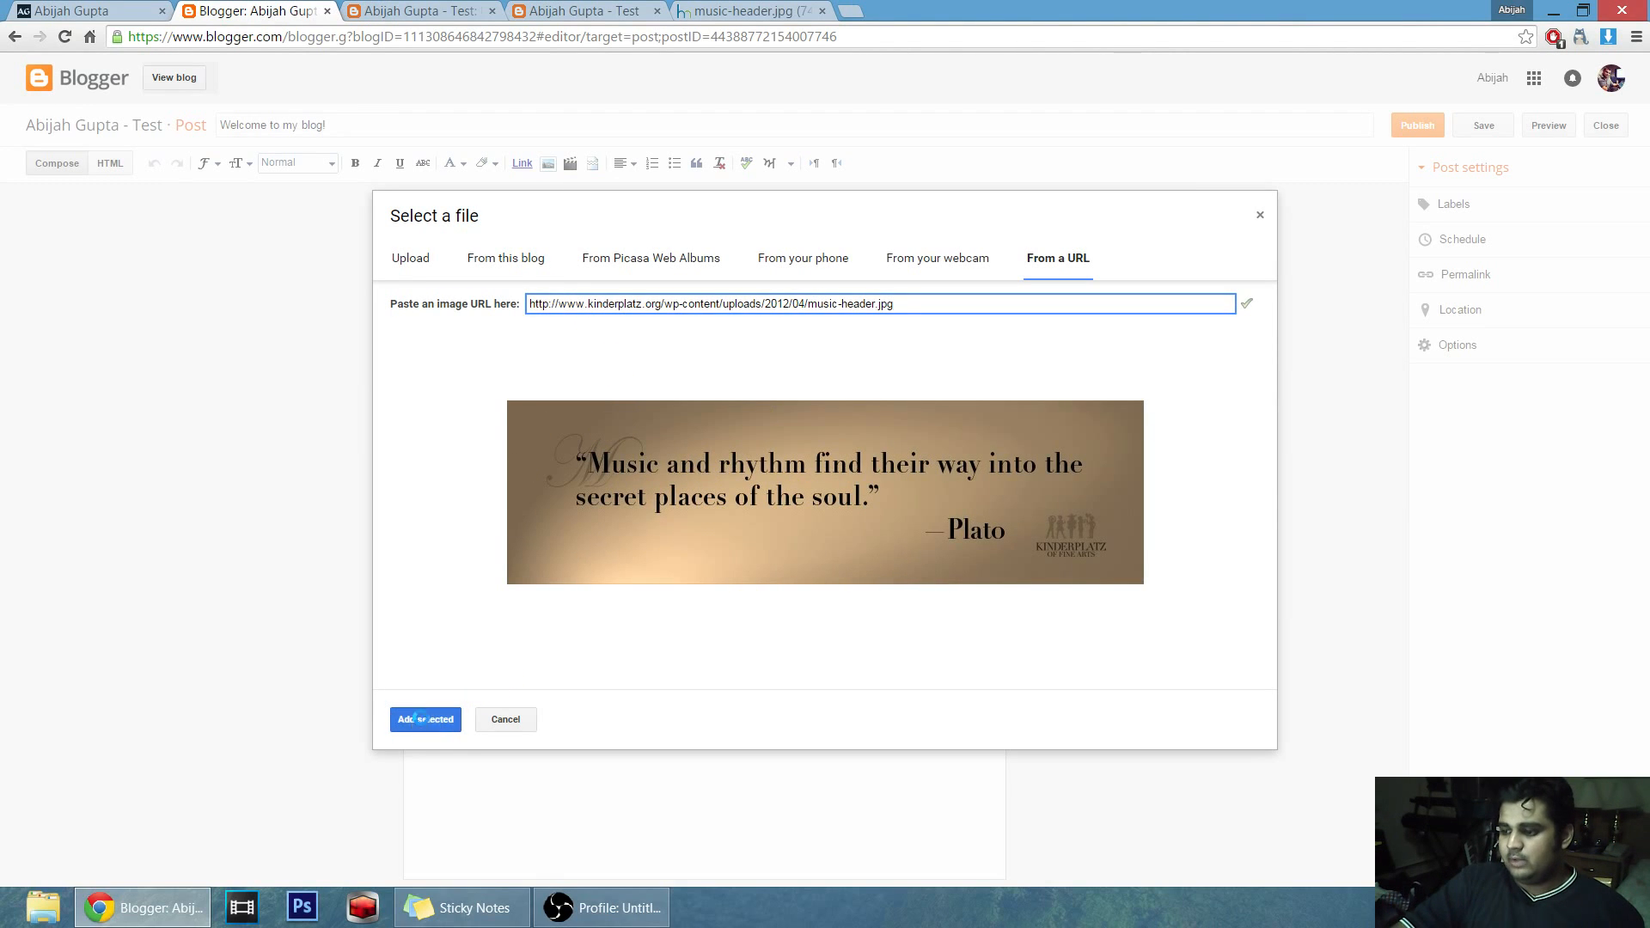
Set the inserted image's size to Large, try left and right alignment, and set it back to Center.
left_click(718, 353)
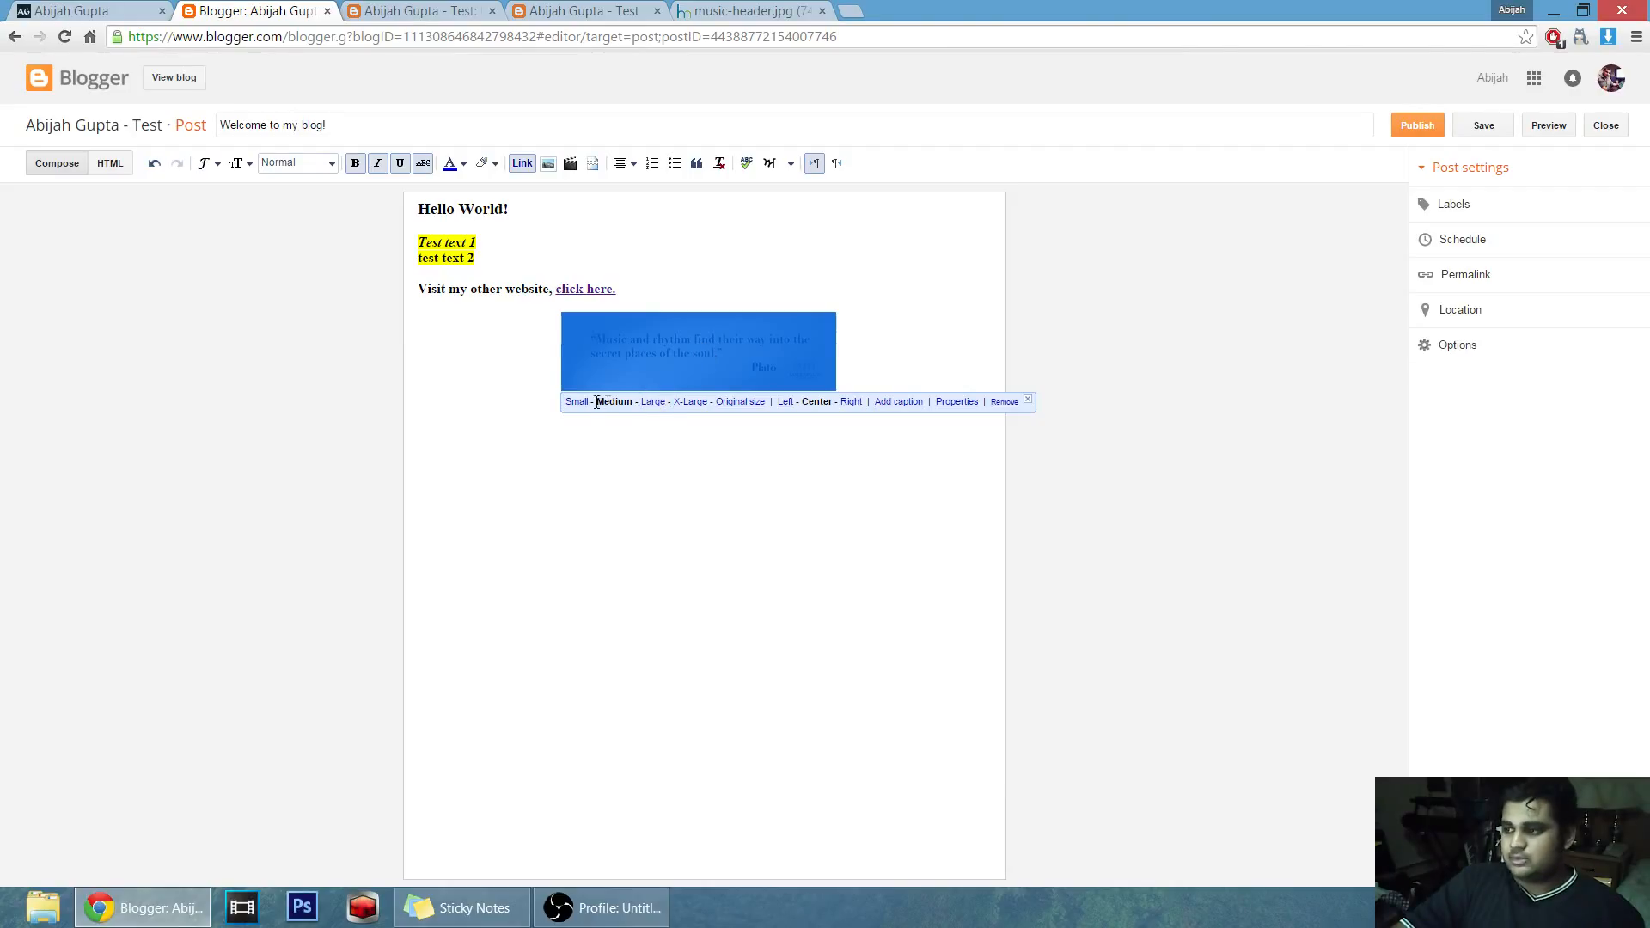
left_click(652, 402)
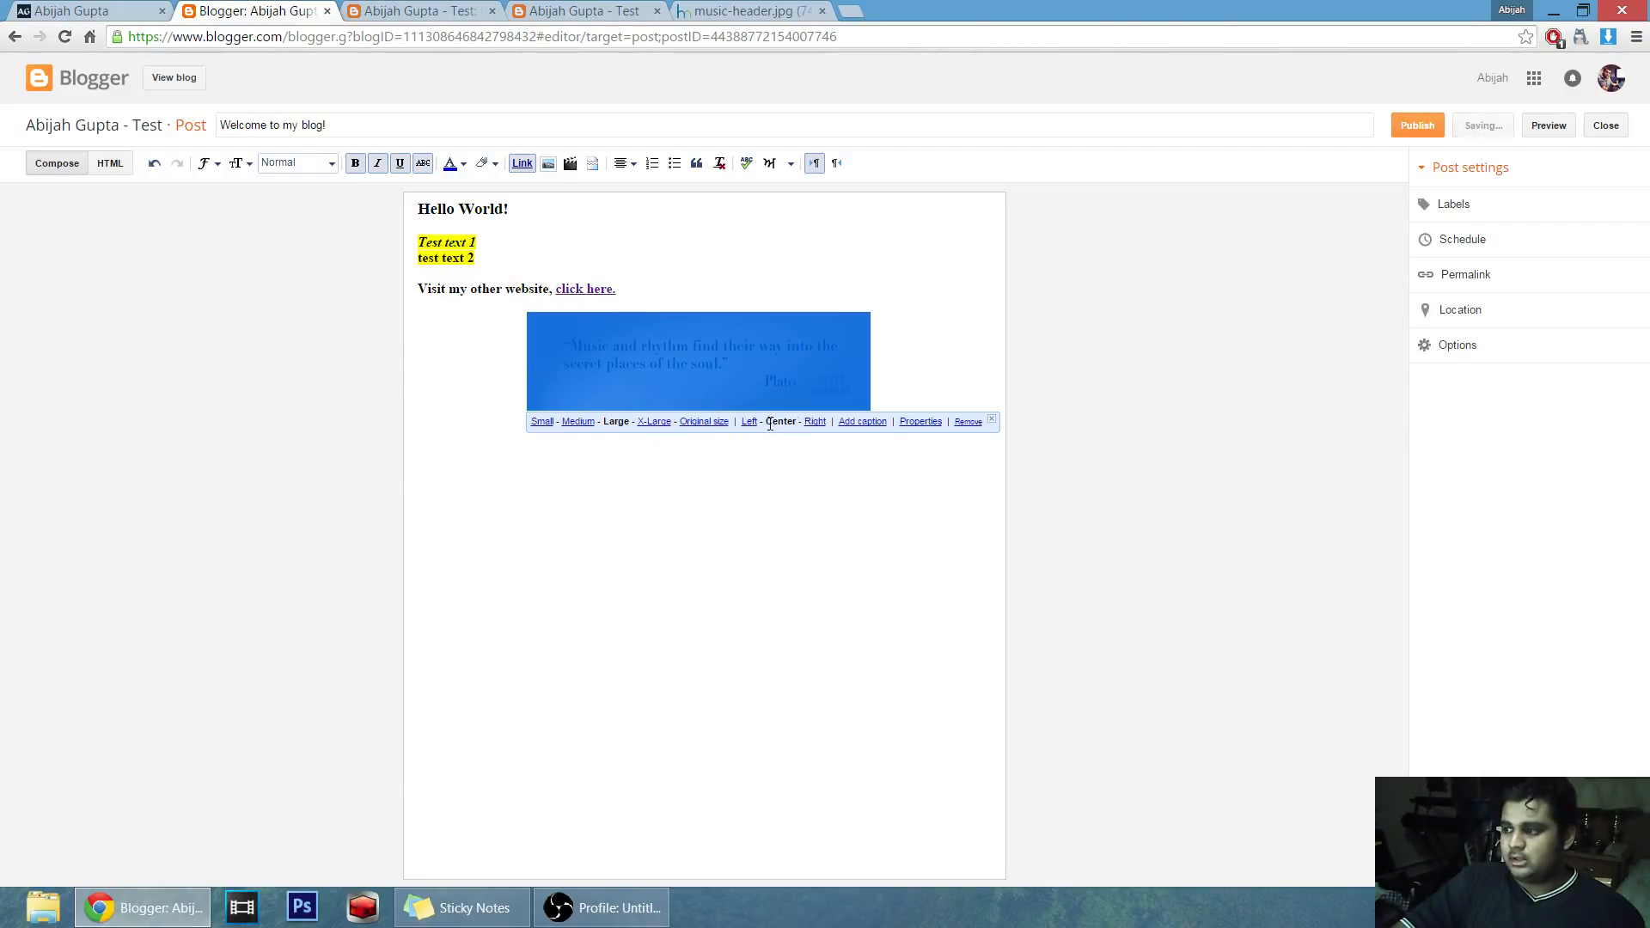
left_click(749, 422)
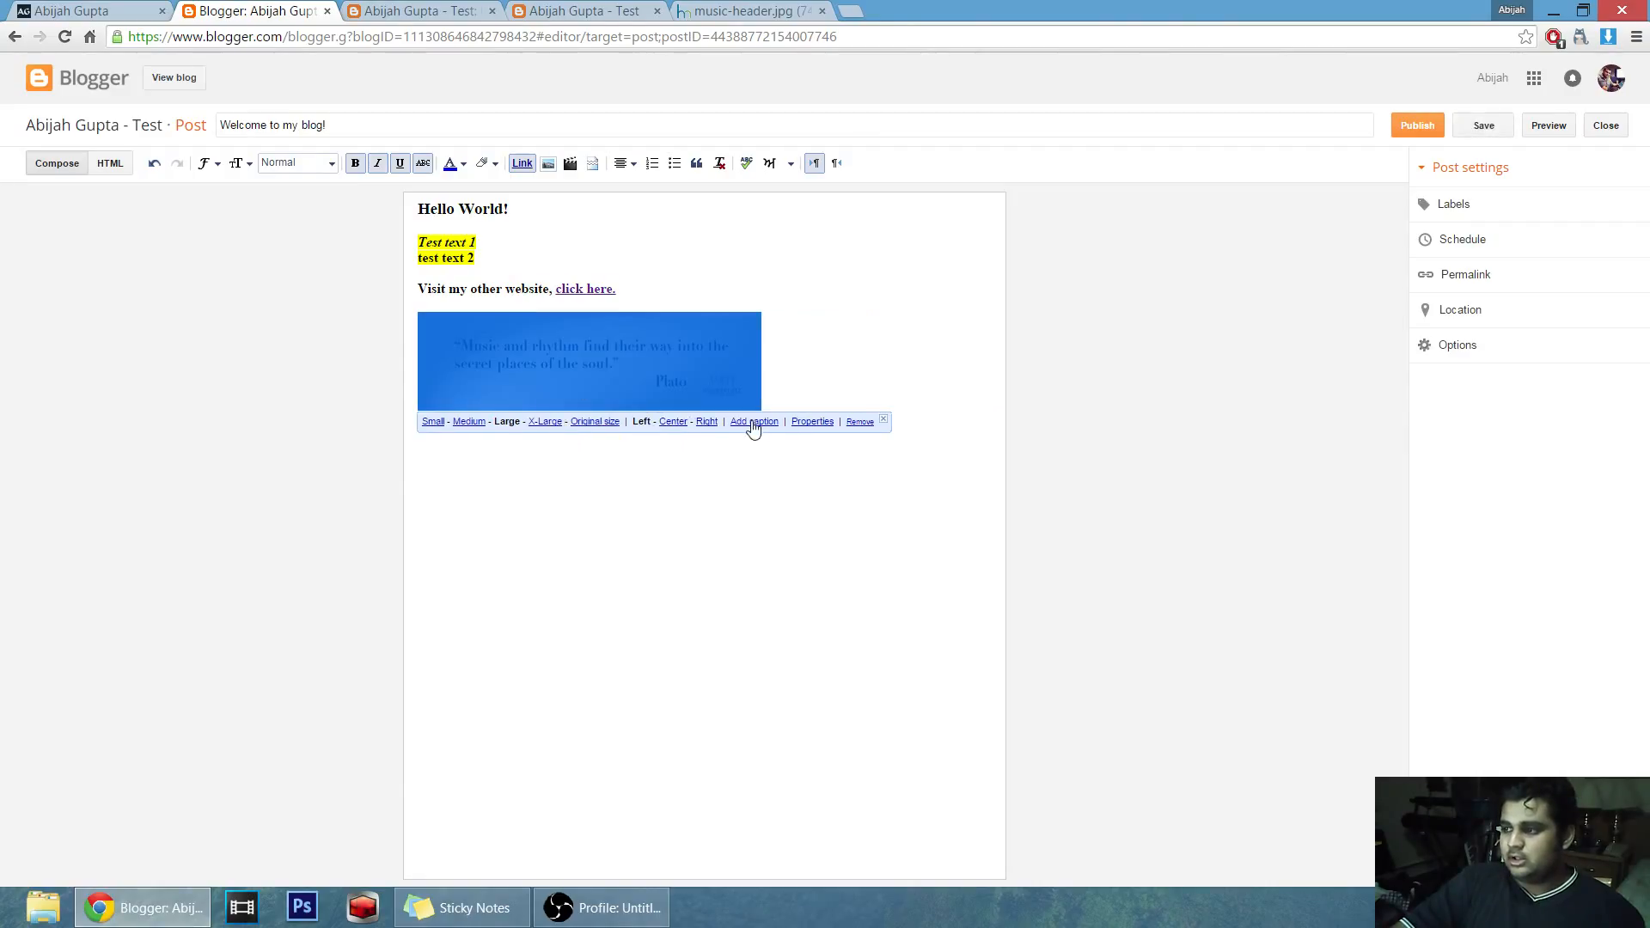
left_click(705, 424)
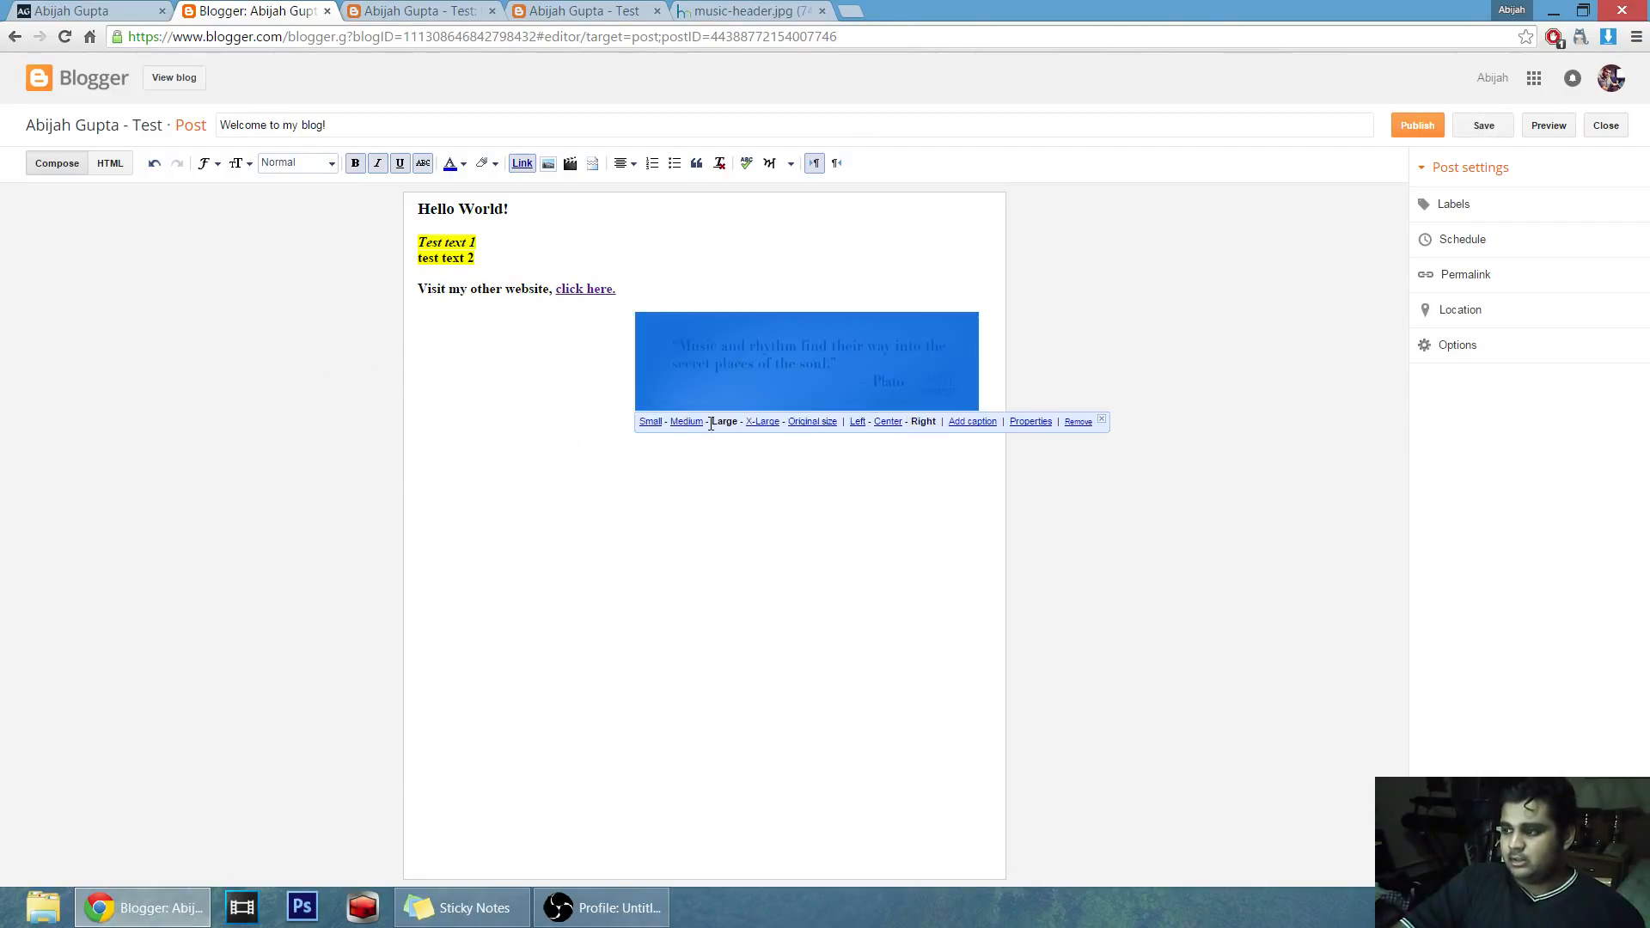
left_click(886, 422)
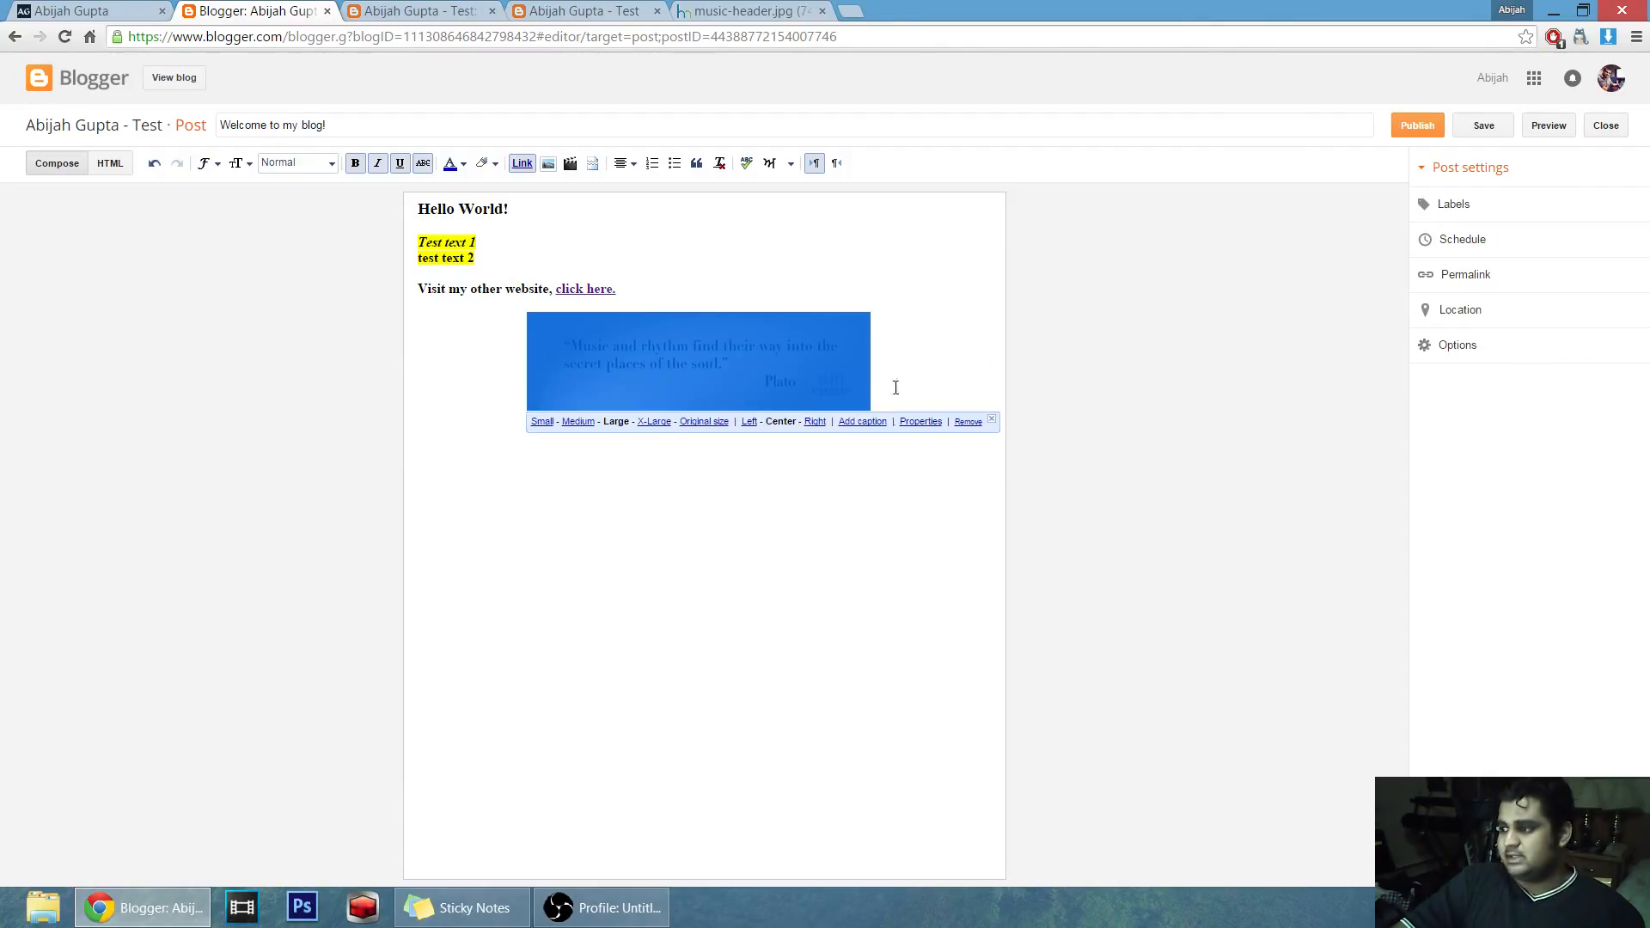
left_click(896, 387)
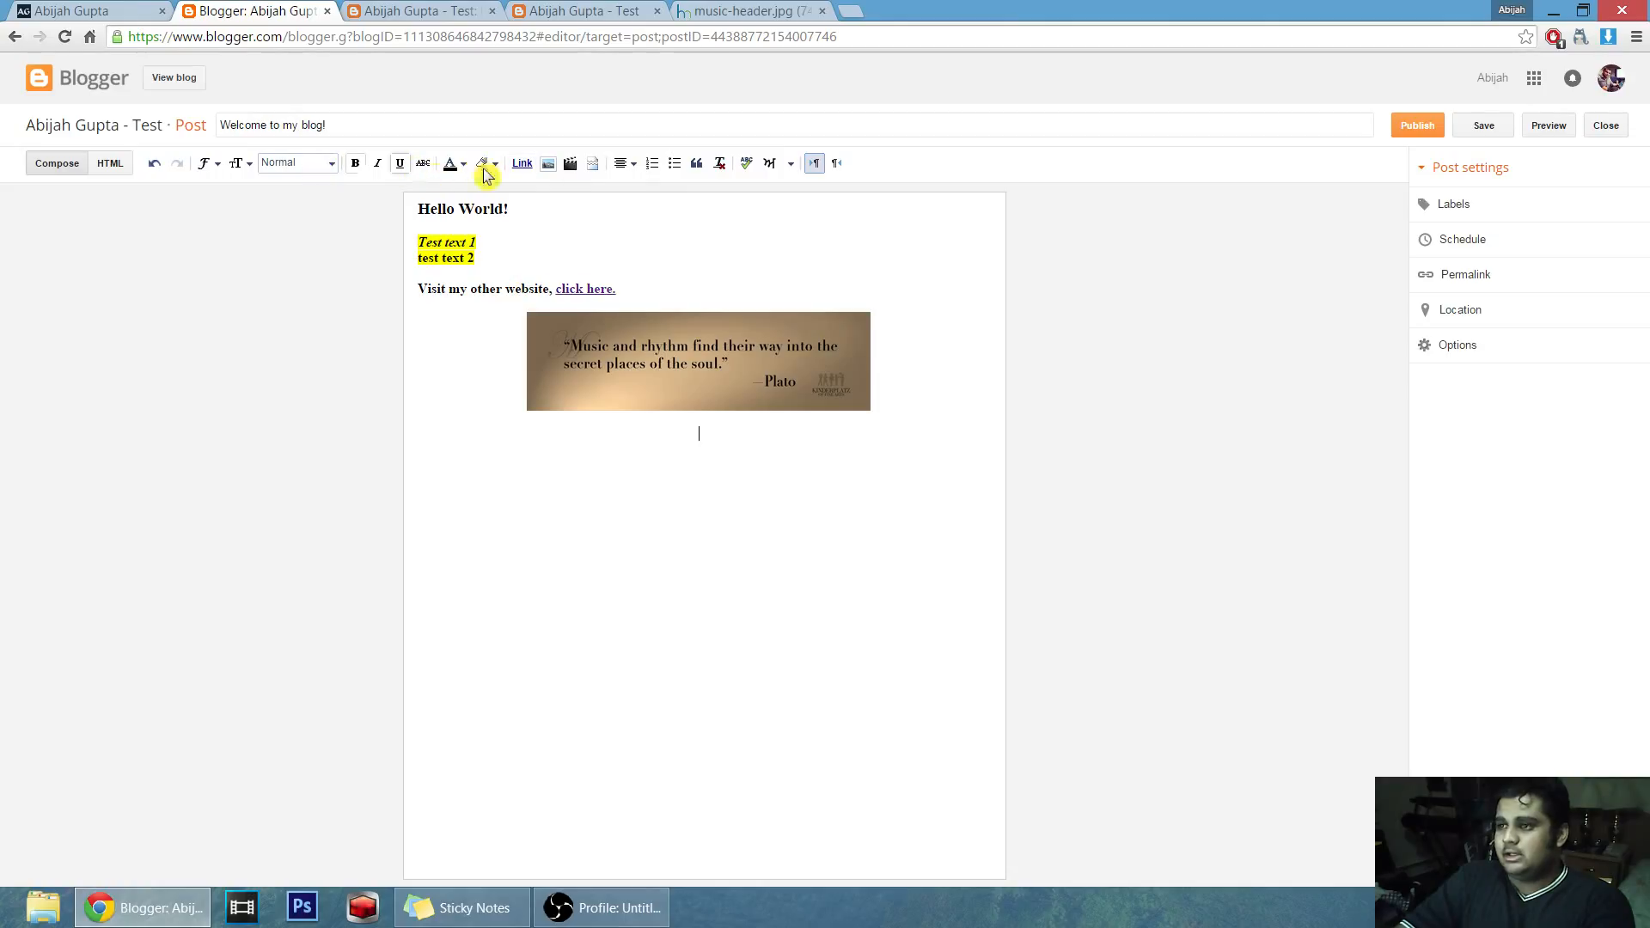
left_click(703, 530)
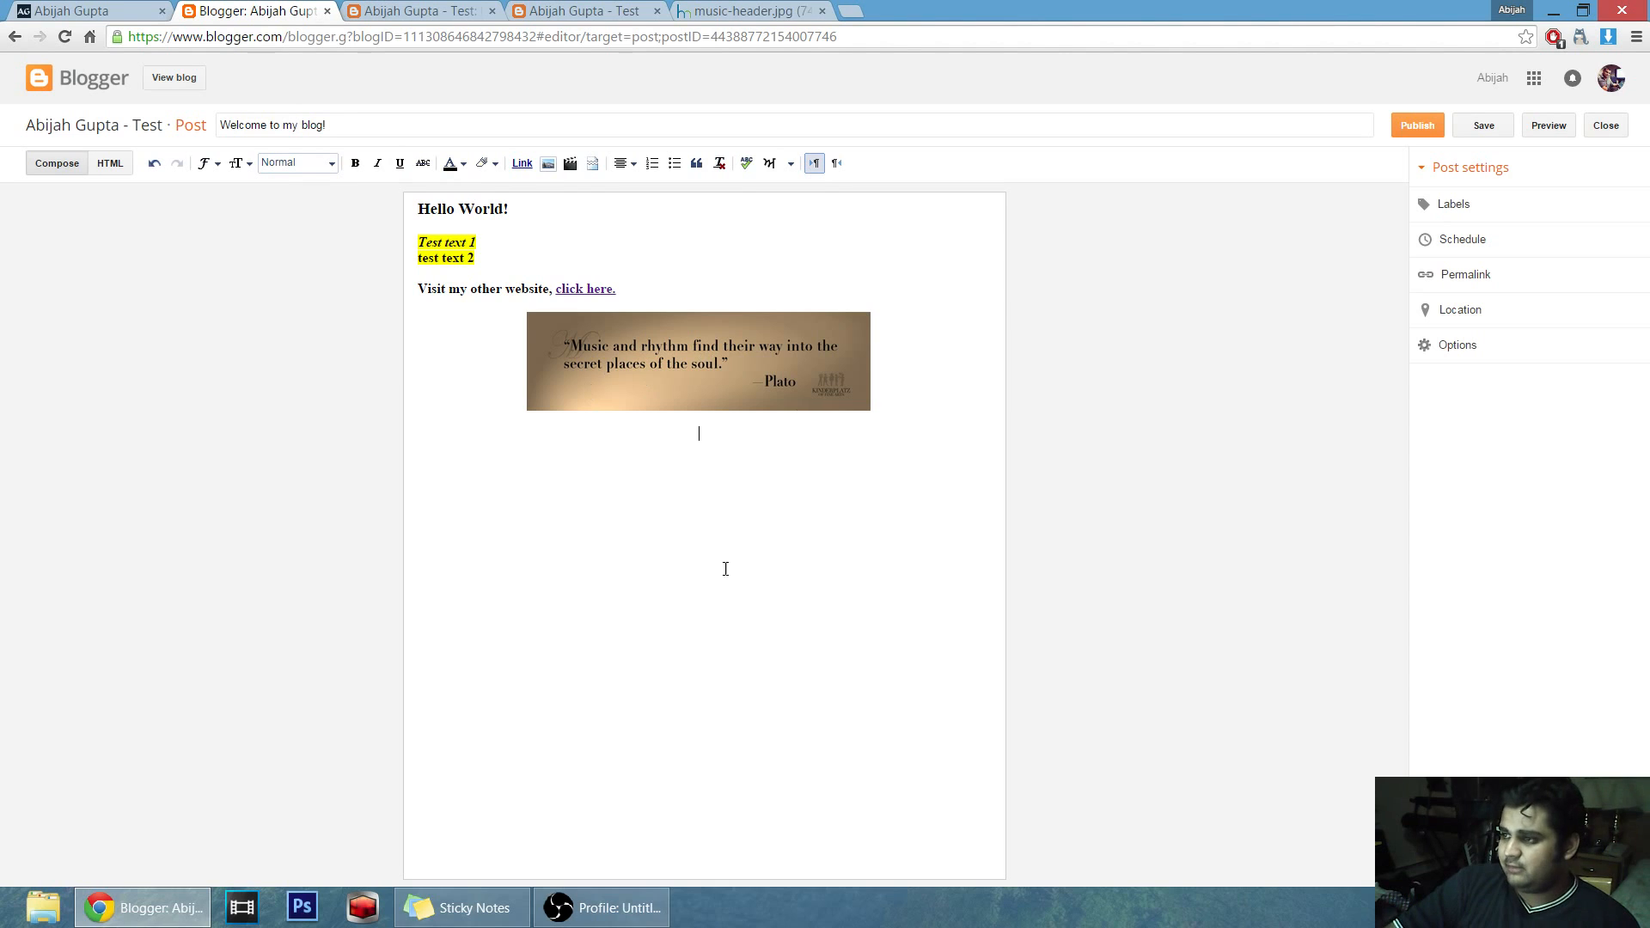
Preview the post, compare it with the reloaded live blog, and return to the post editor.
left_click(1549, 127)
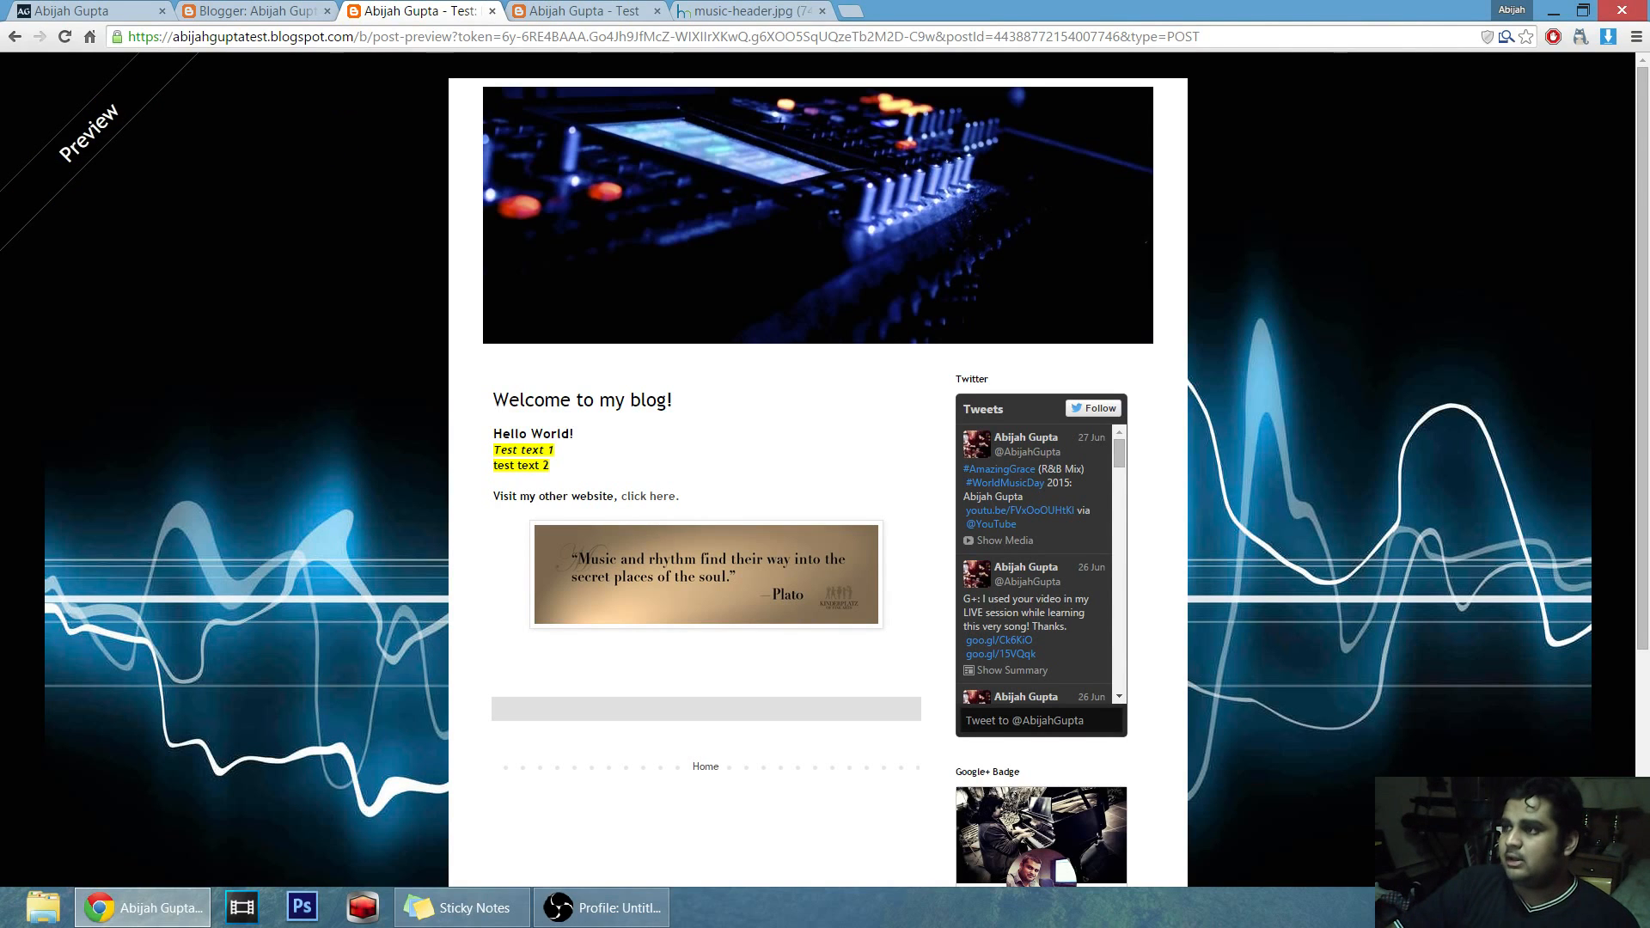
left_click(636, 10)
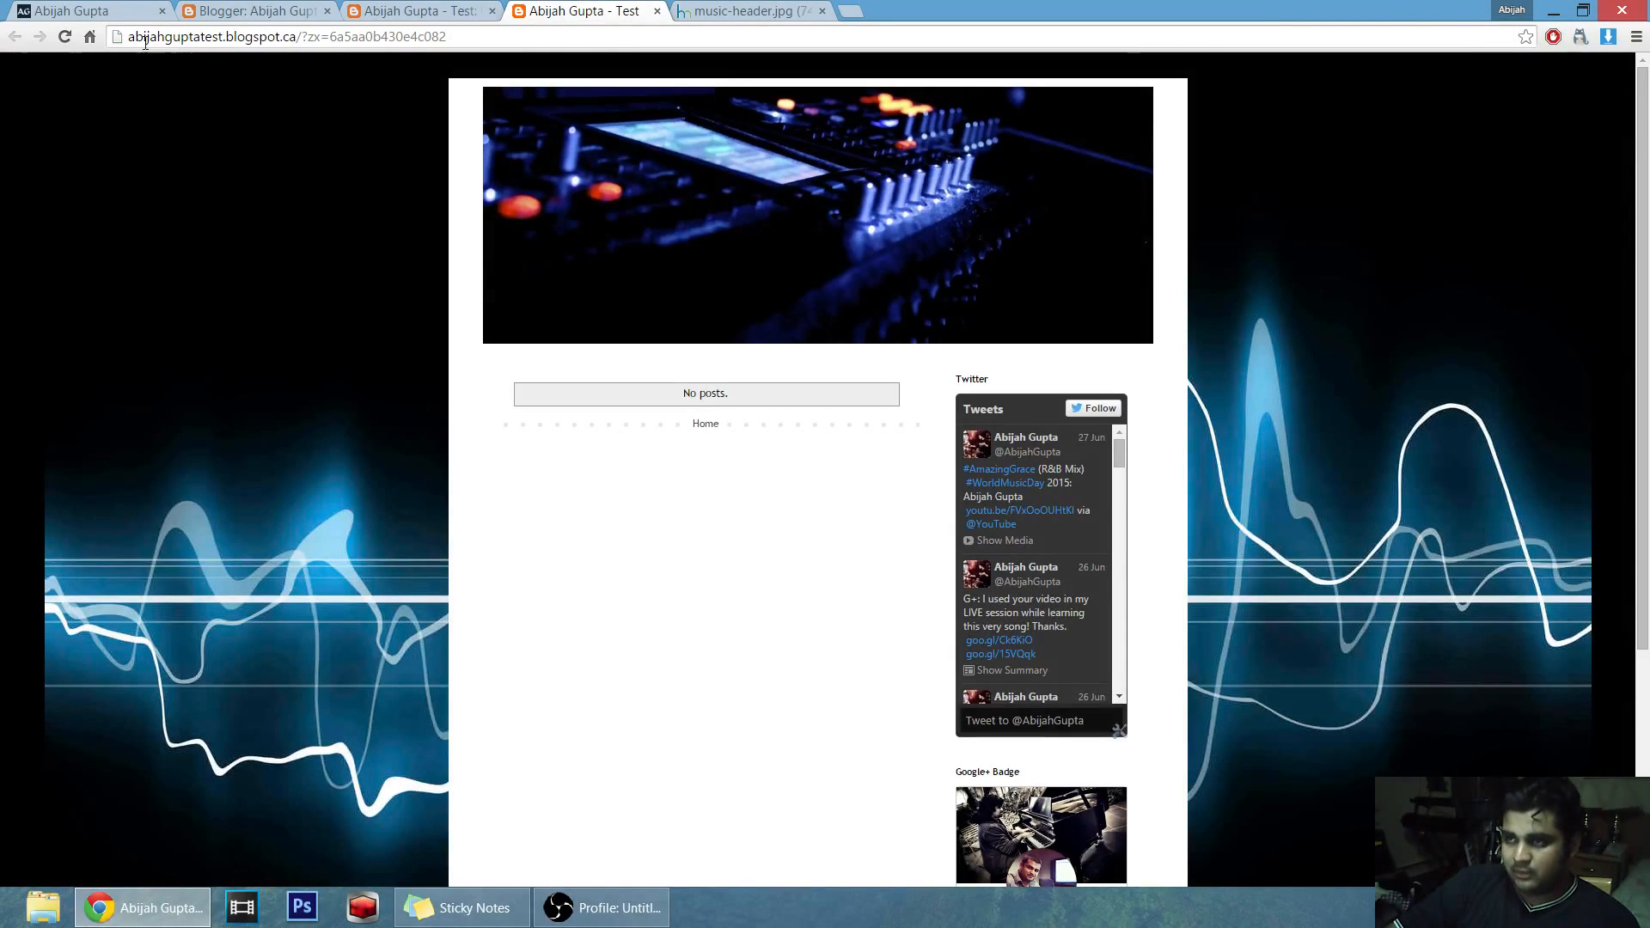
left_click(65, 36)
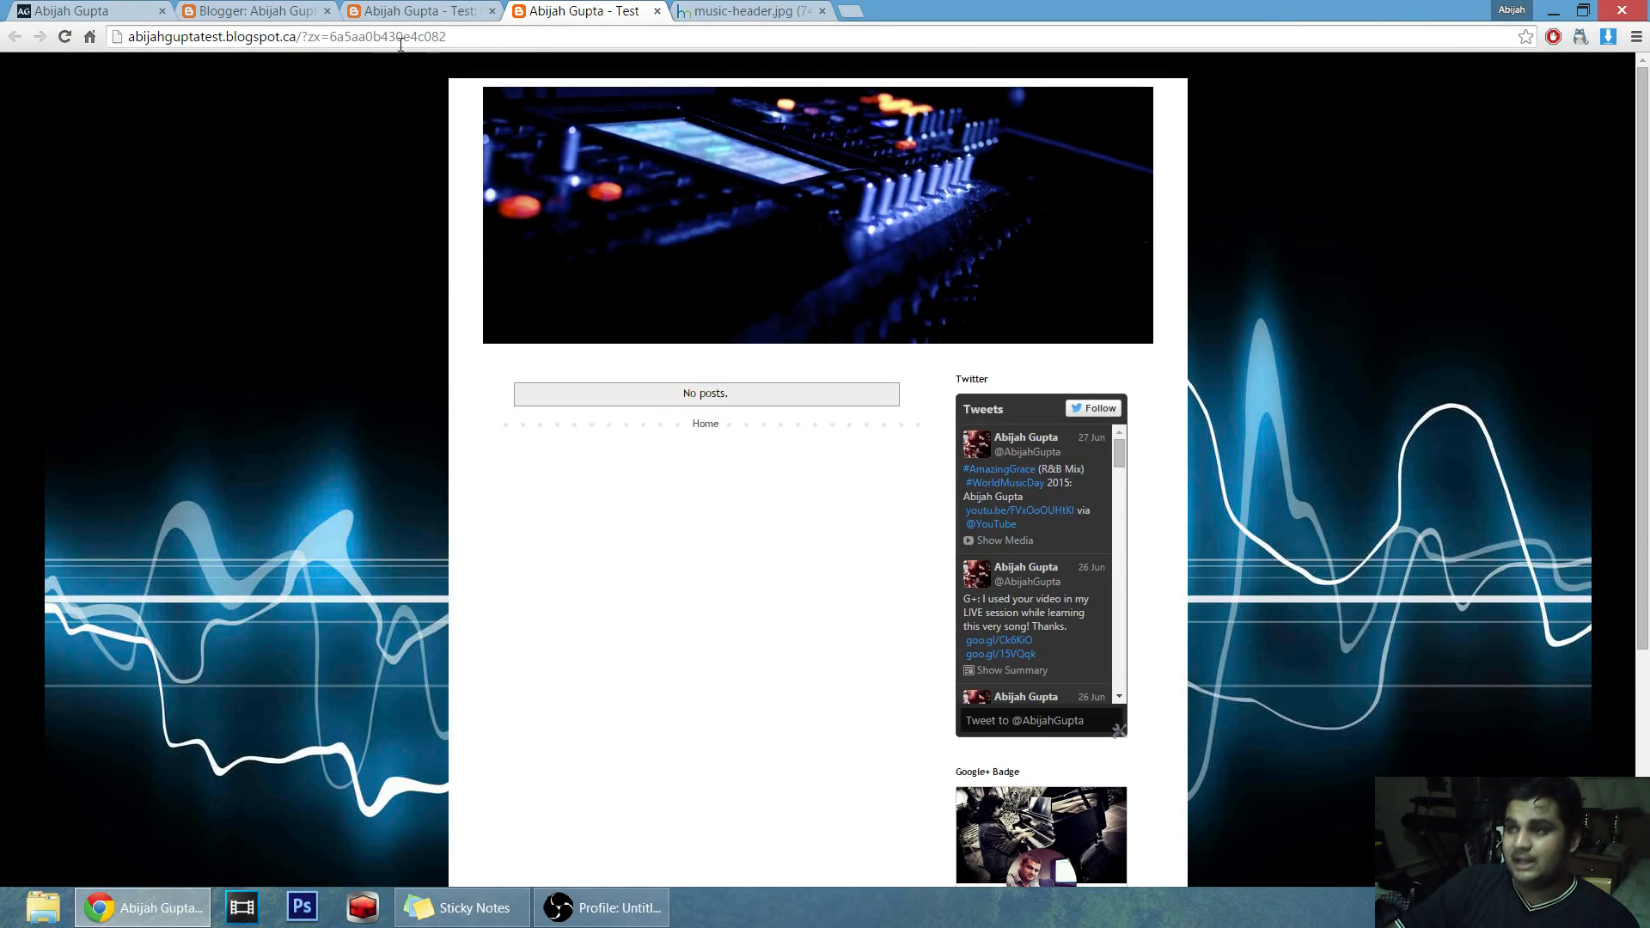
key("ctrl+shift+Tab")
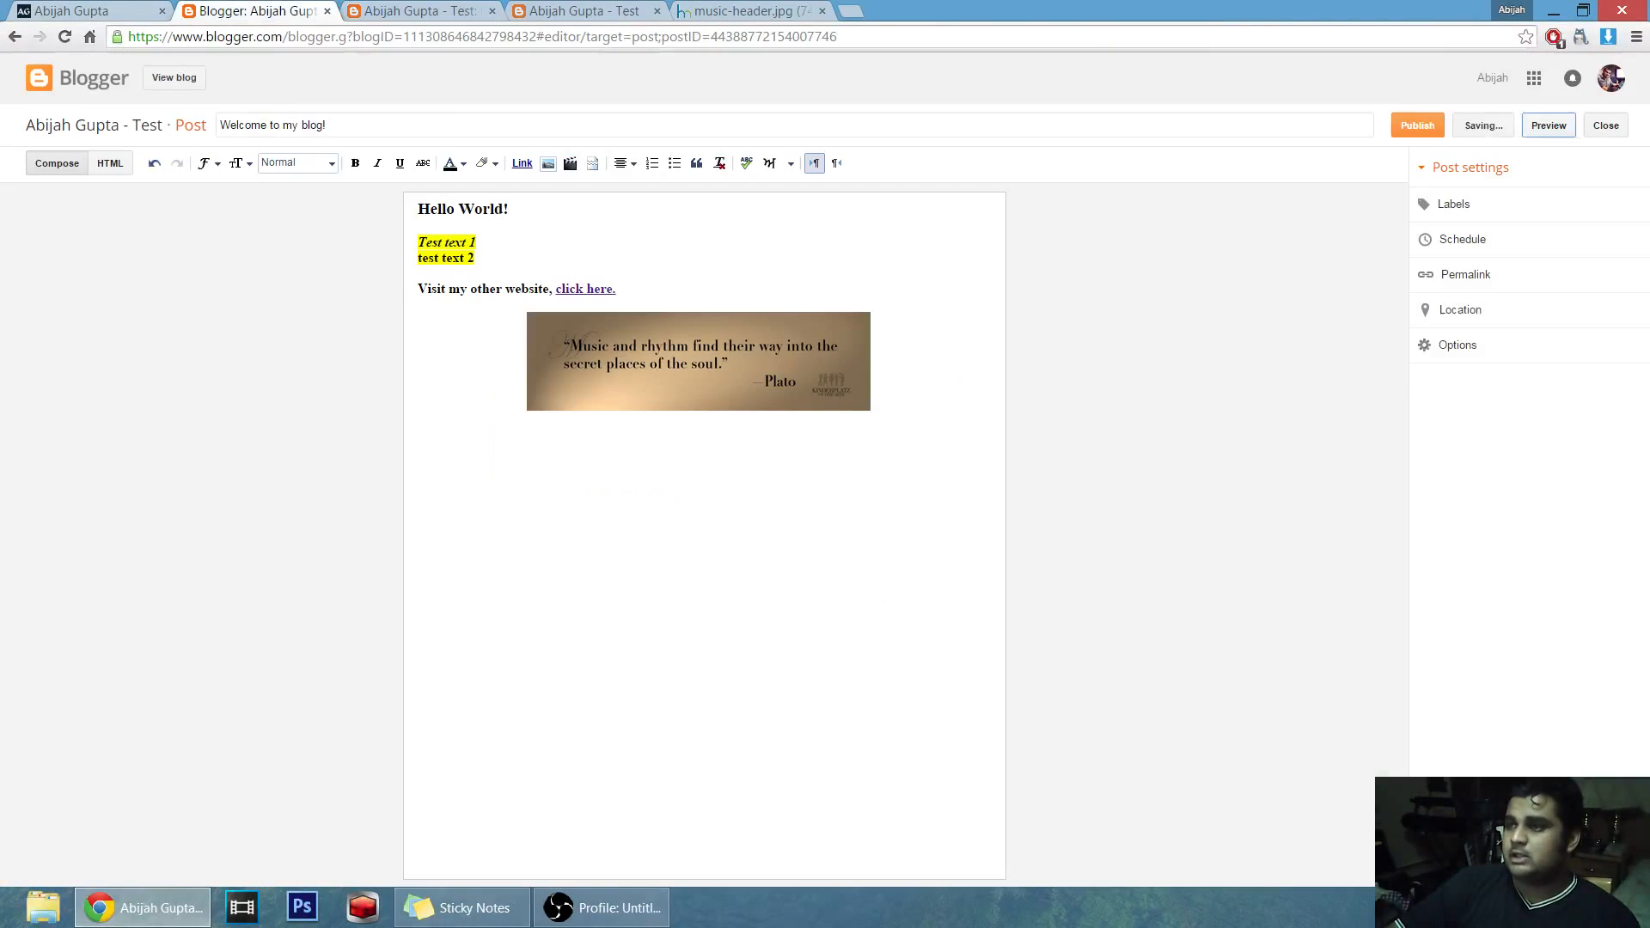
key("ctrl+shift+Tab")
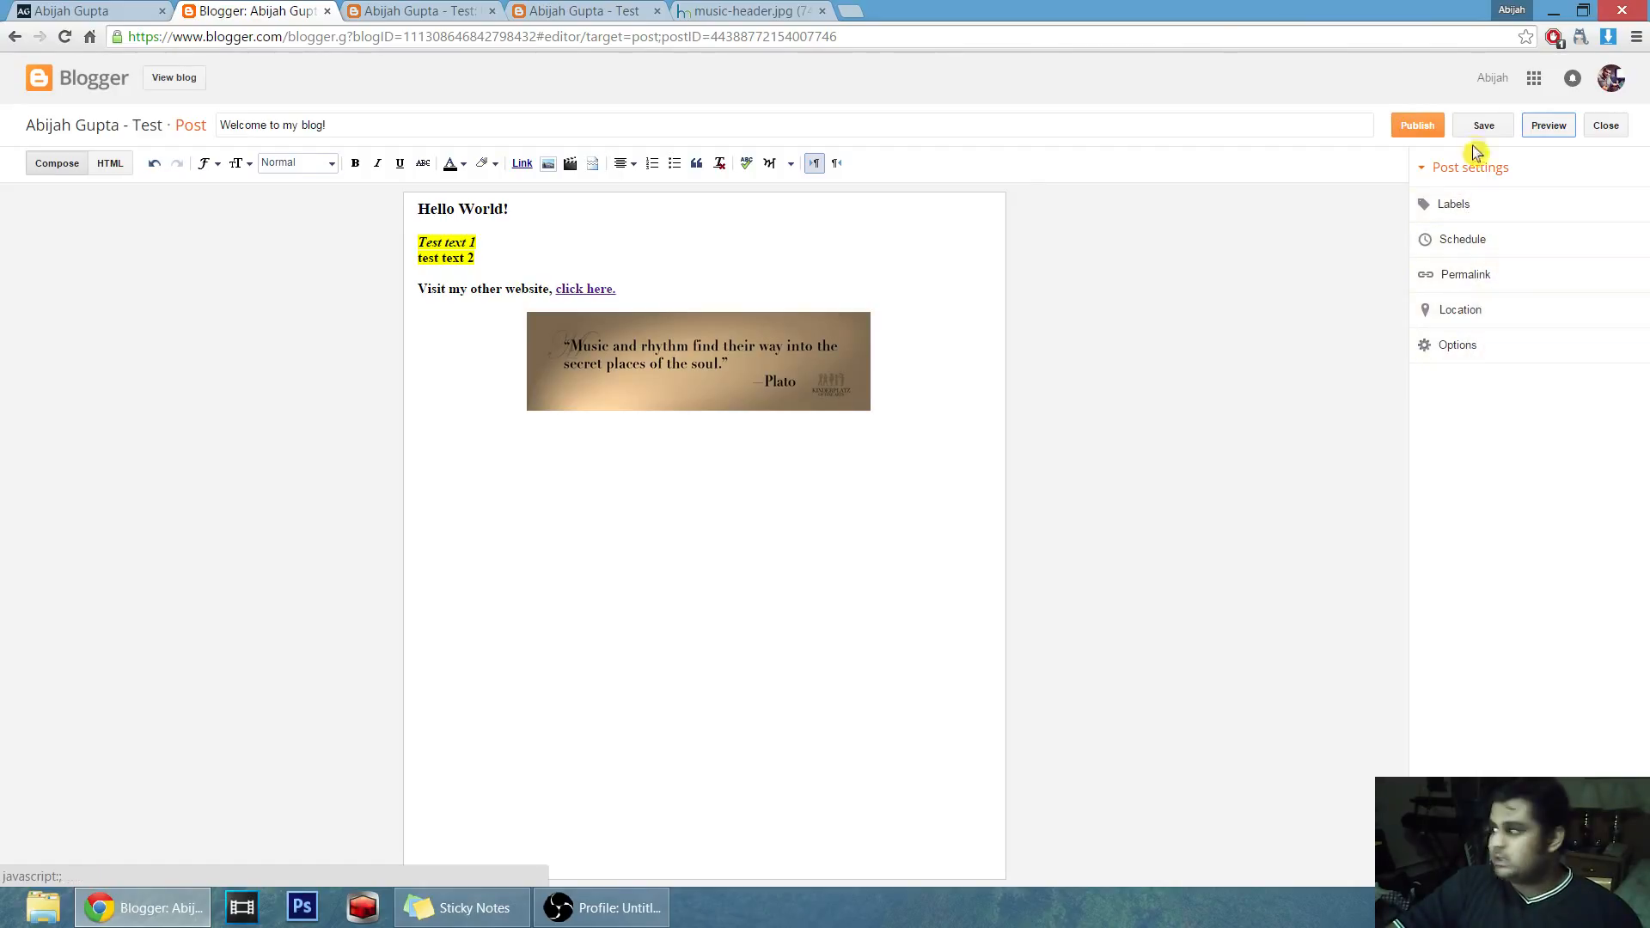
Add the labels Music, Introduction, Quotation to the post.
left_click(1423, 212)
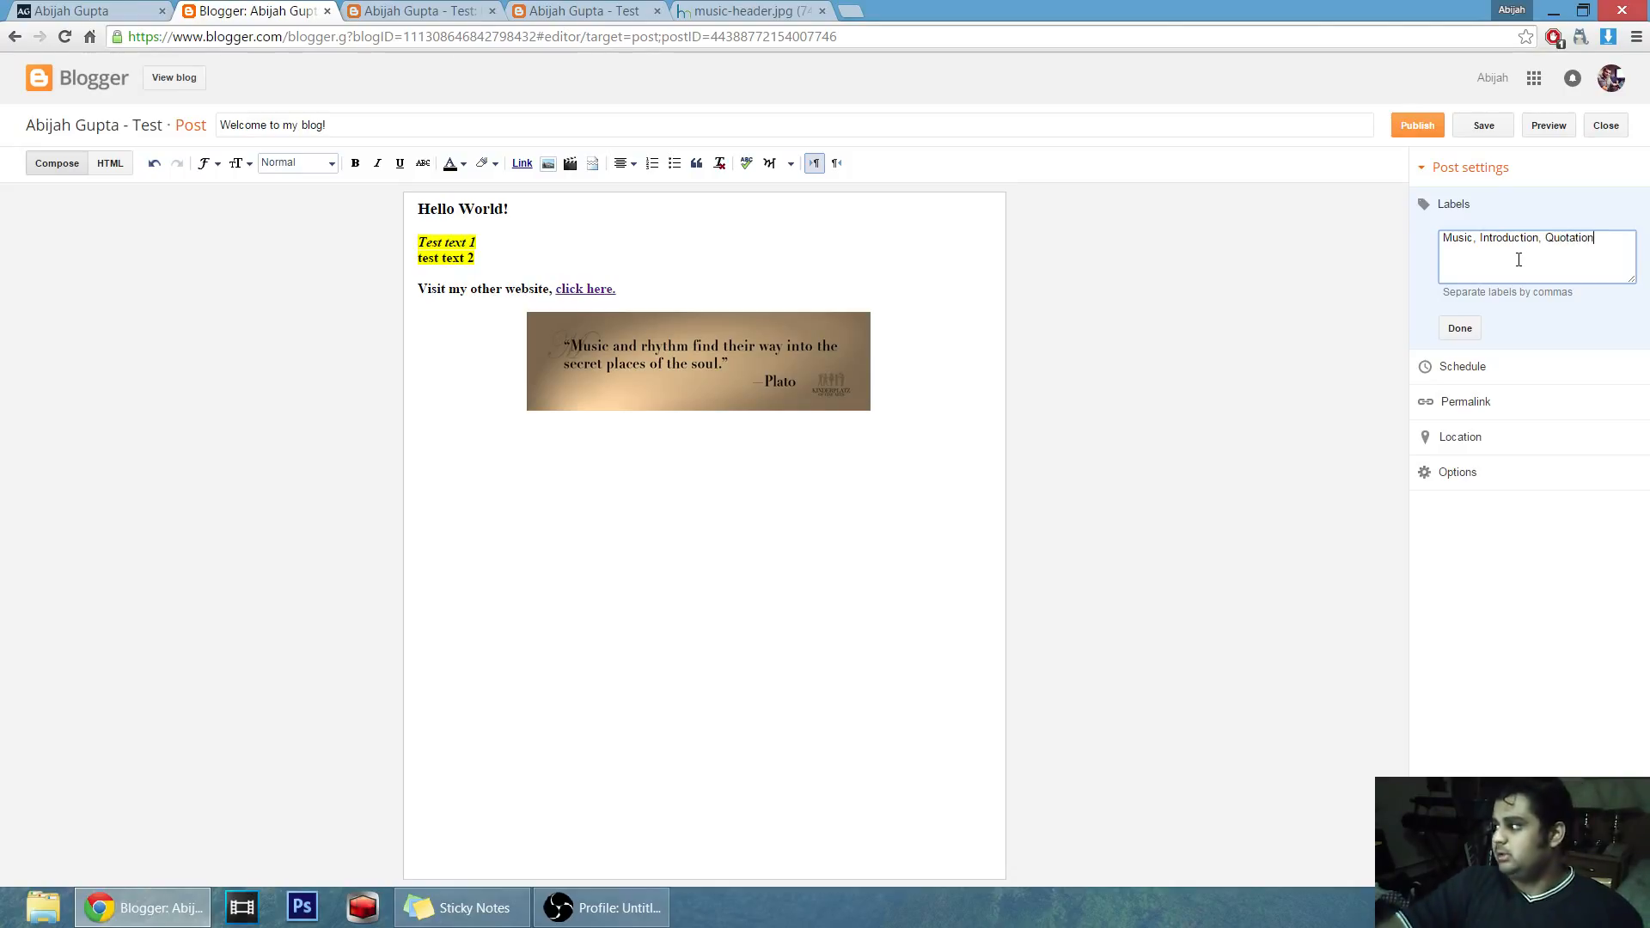
left_click(1463, 333)
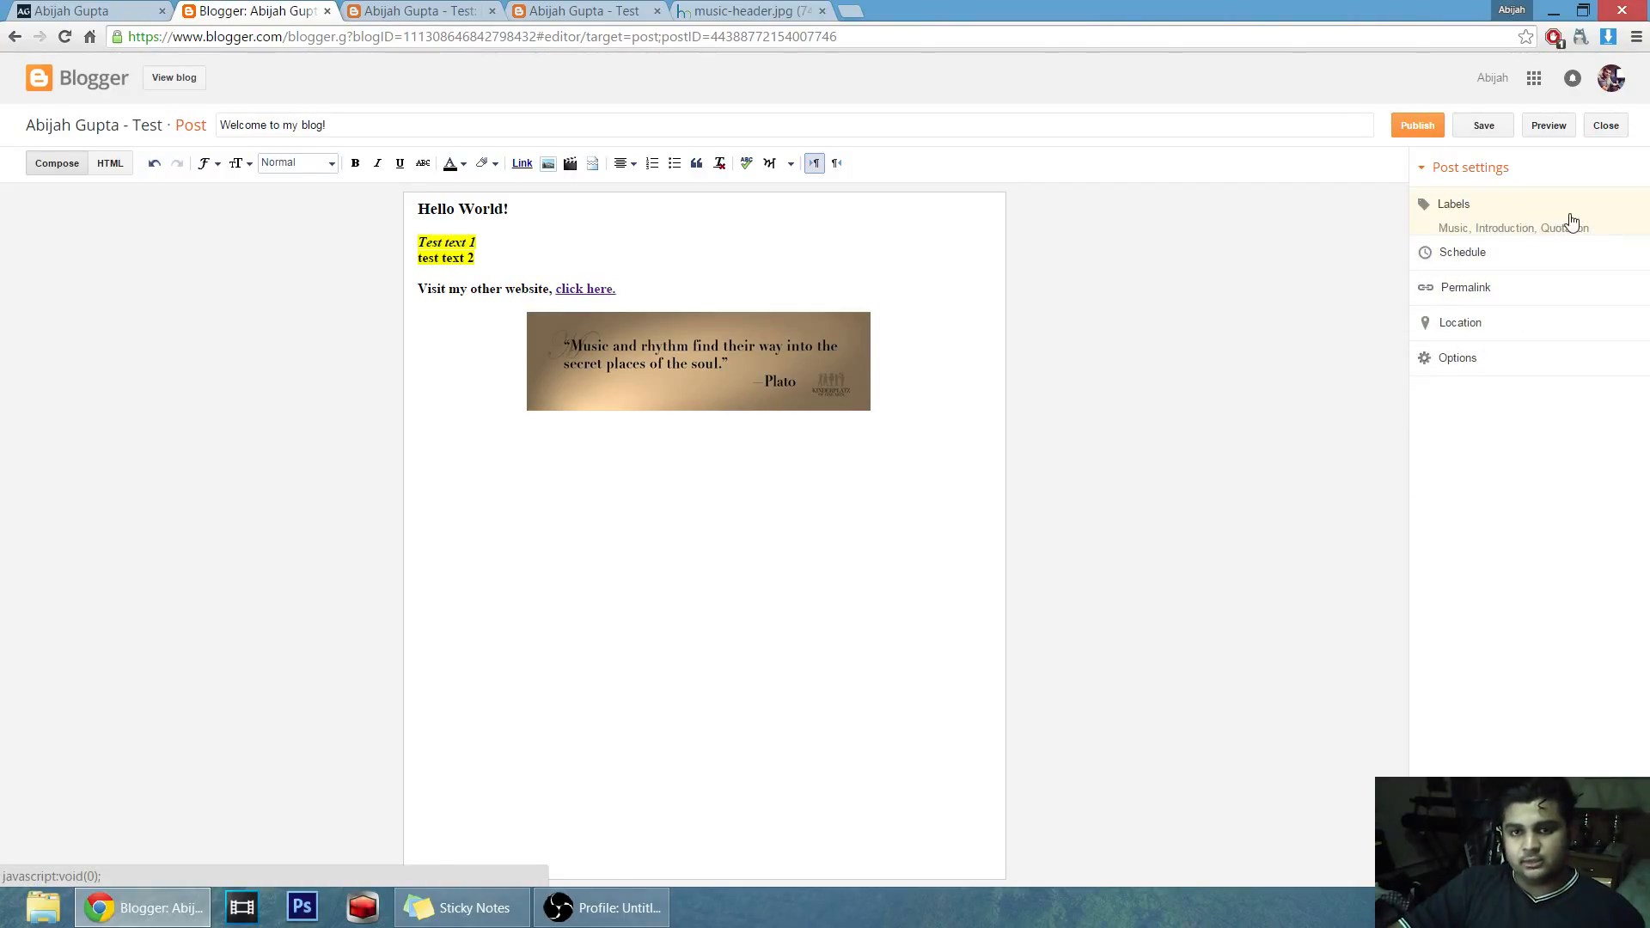
Schedule the post for a set date and time of Dec 31, 2015, 10:48 PM.
left_click(1427, 259)
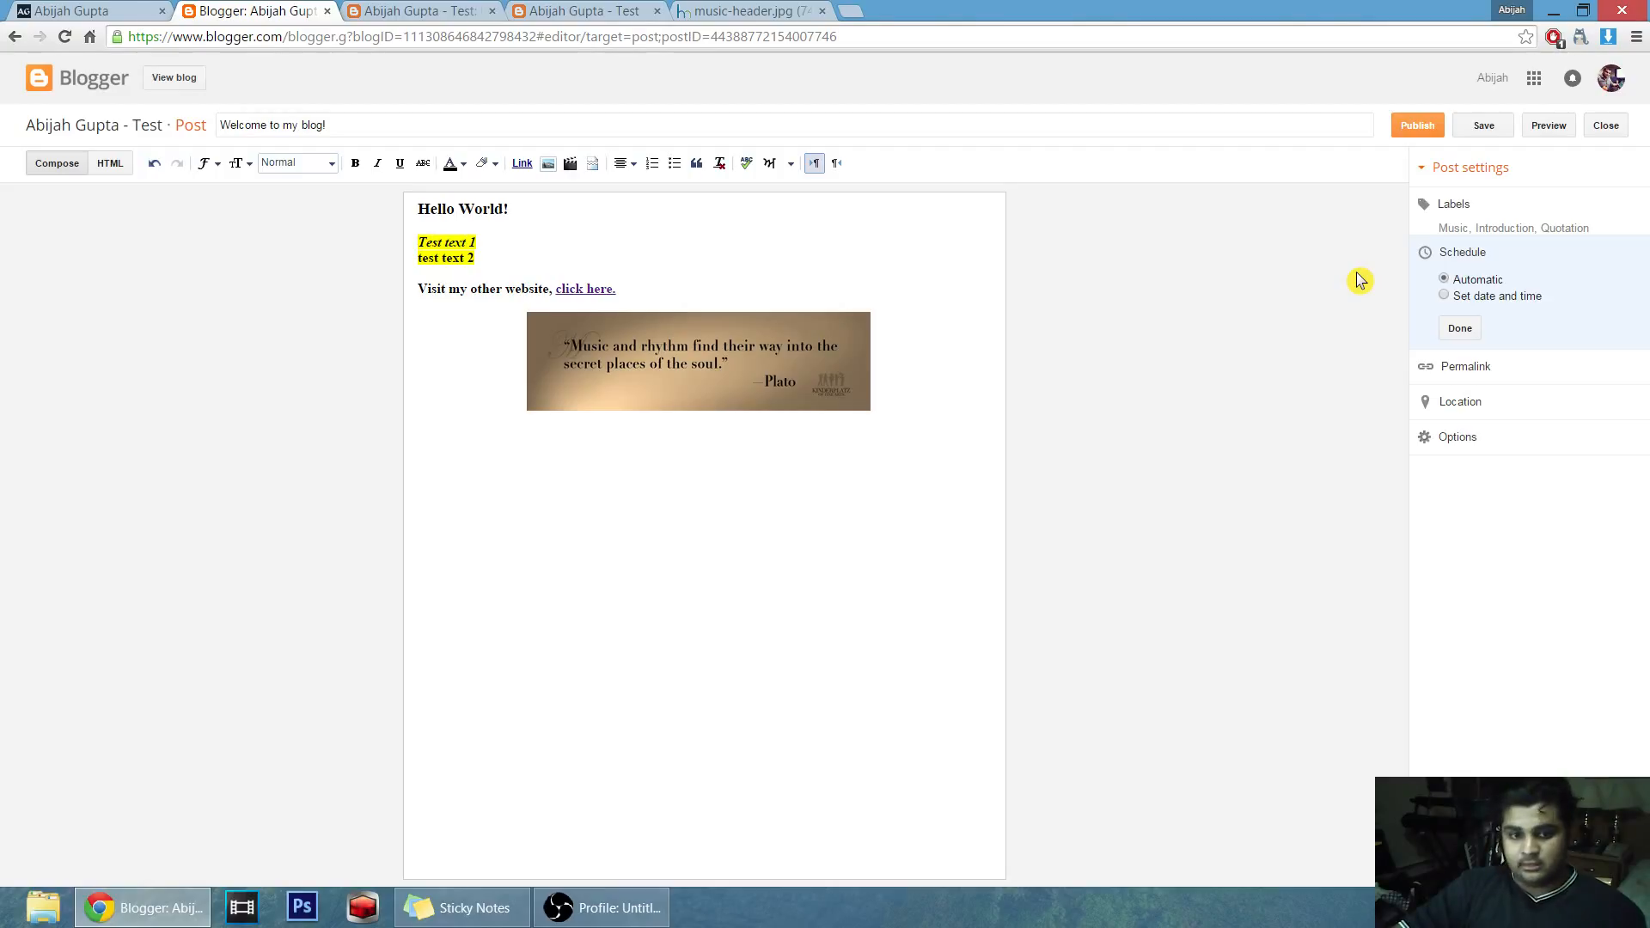
left_click(1502, 301)
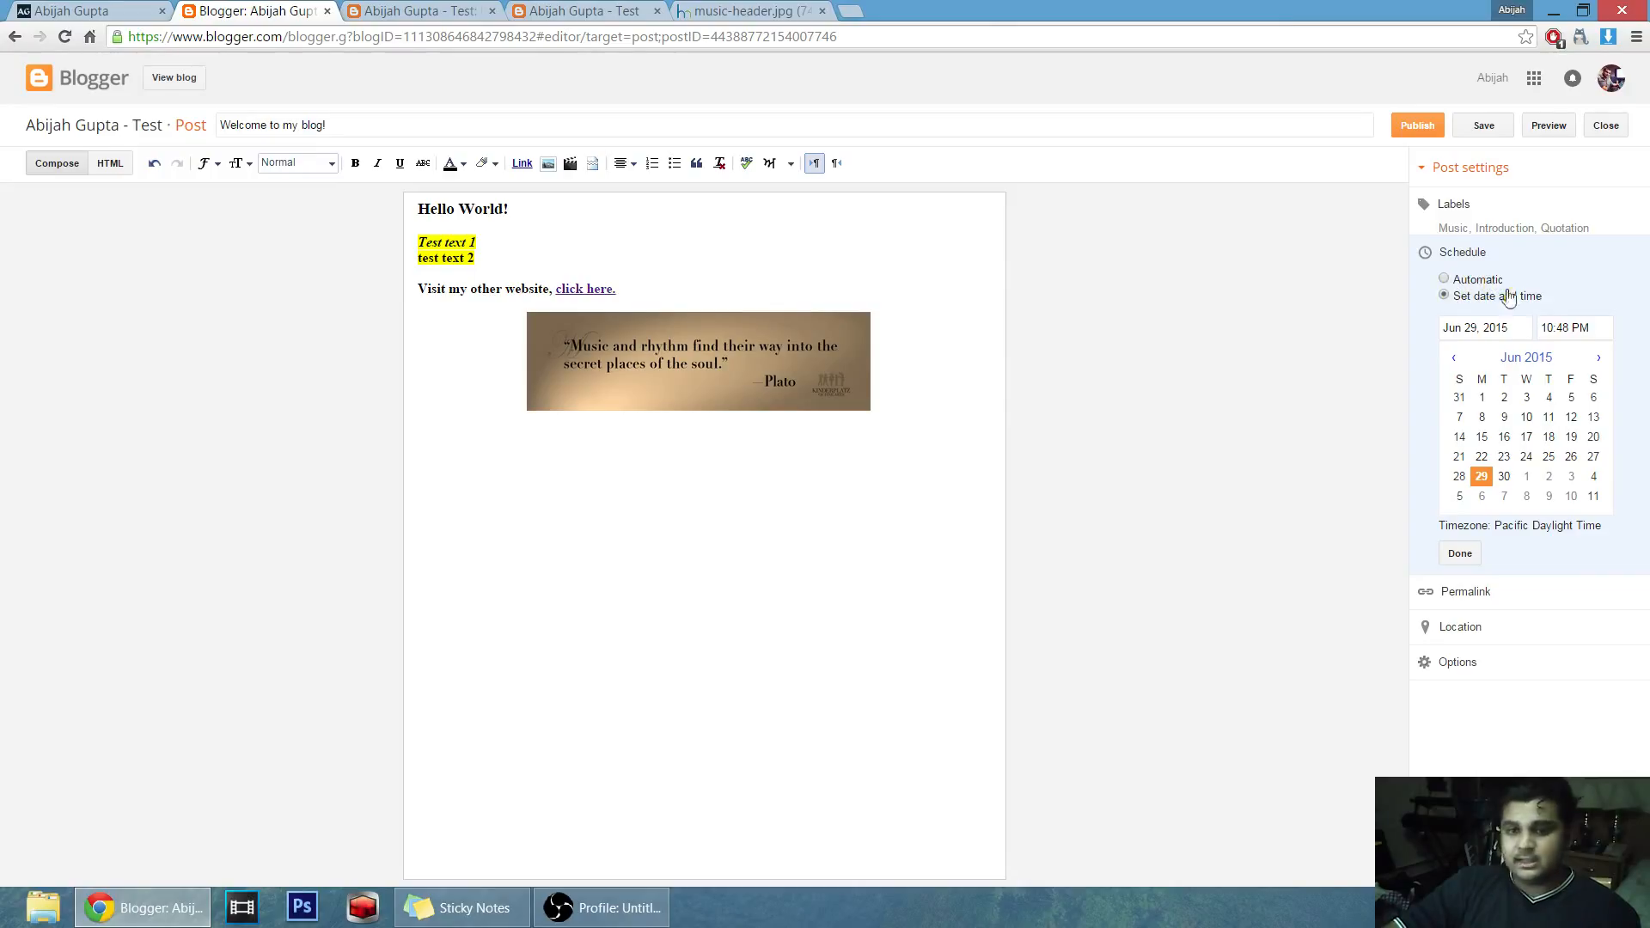
left_click(1512, 327)
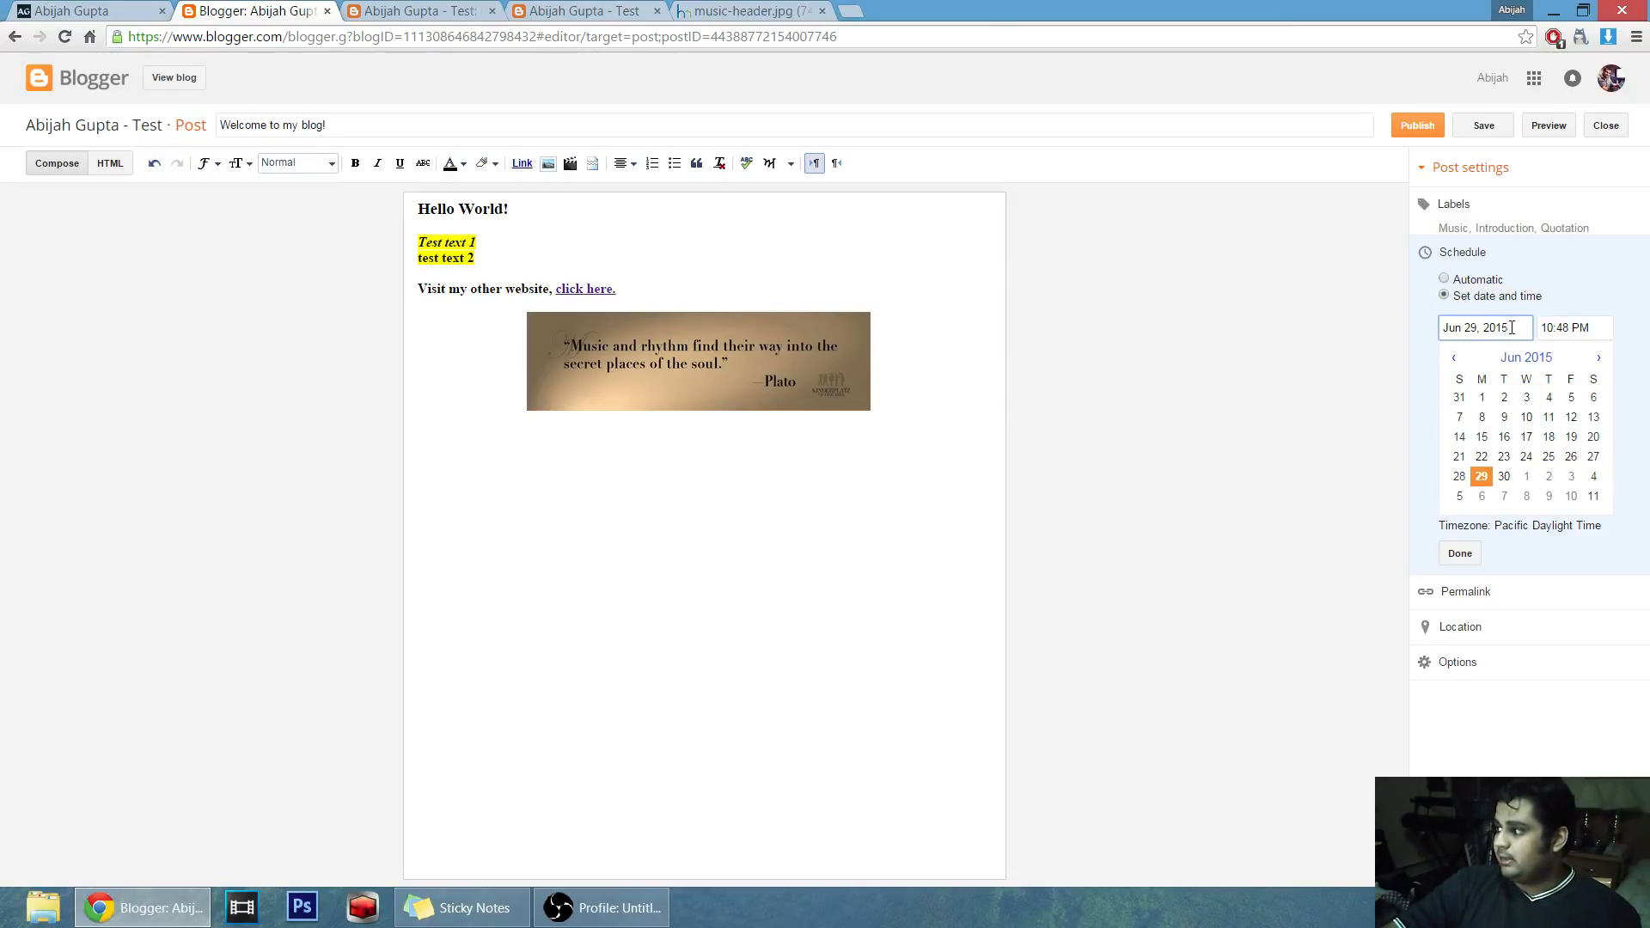
left_click(1599, 357)
left_click(1599, 358)
left_click(1599, 357)
left_click(1598, 358)
left_click(1599, 357)
left_click(1598, 358)
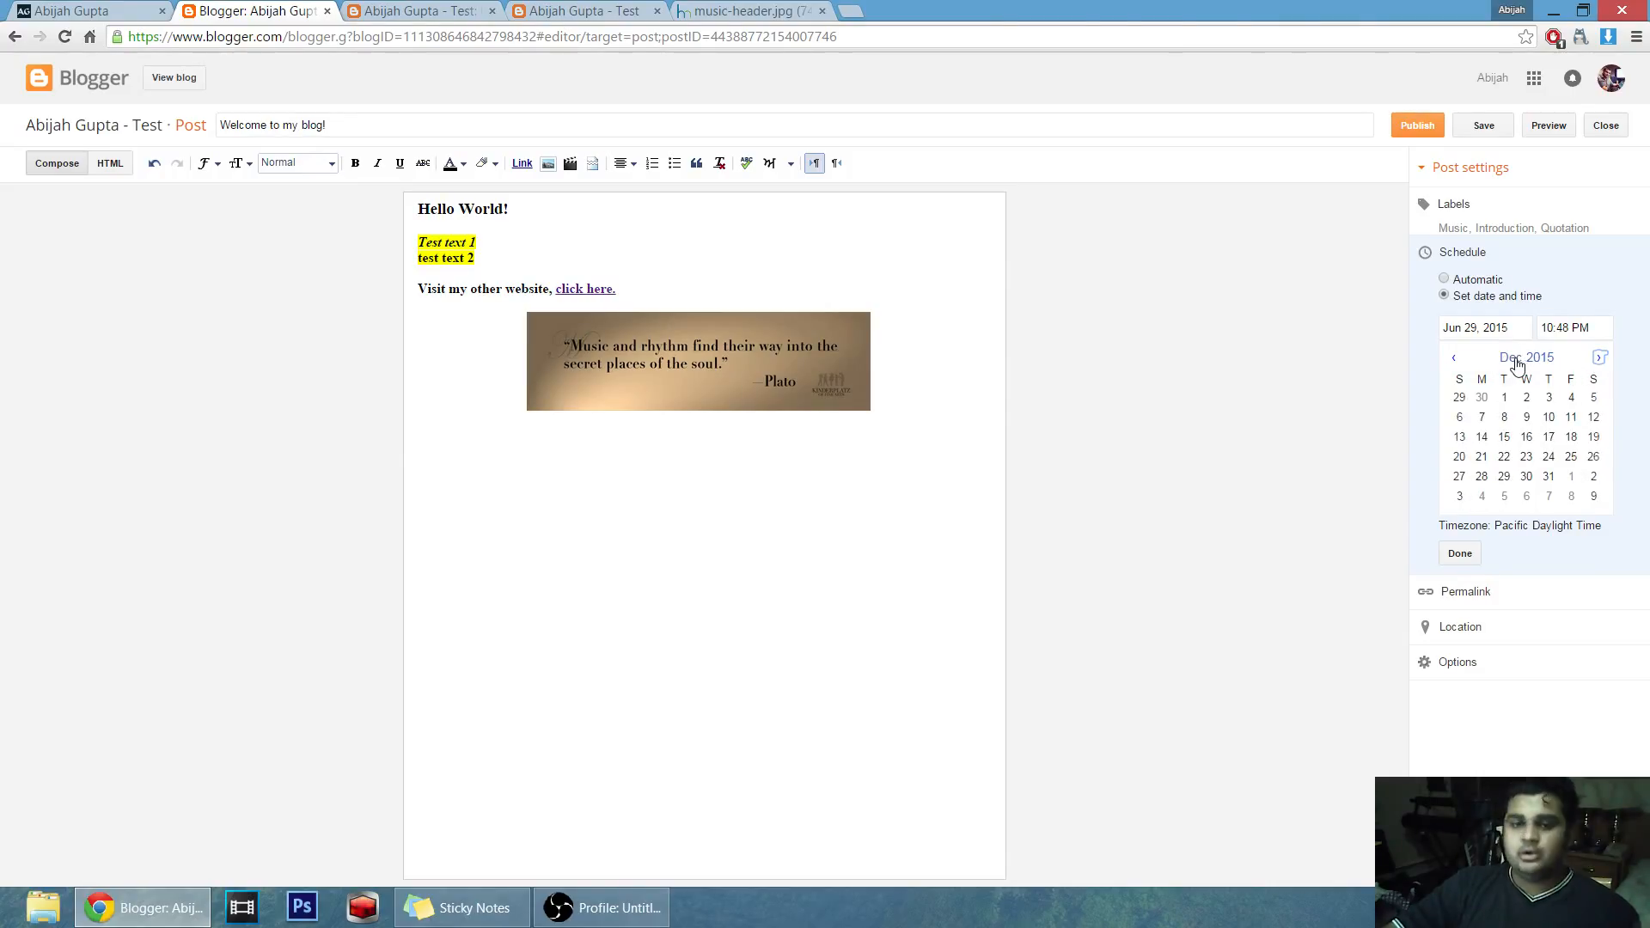
left_click(1550, 479)
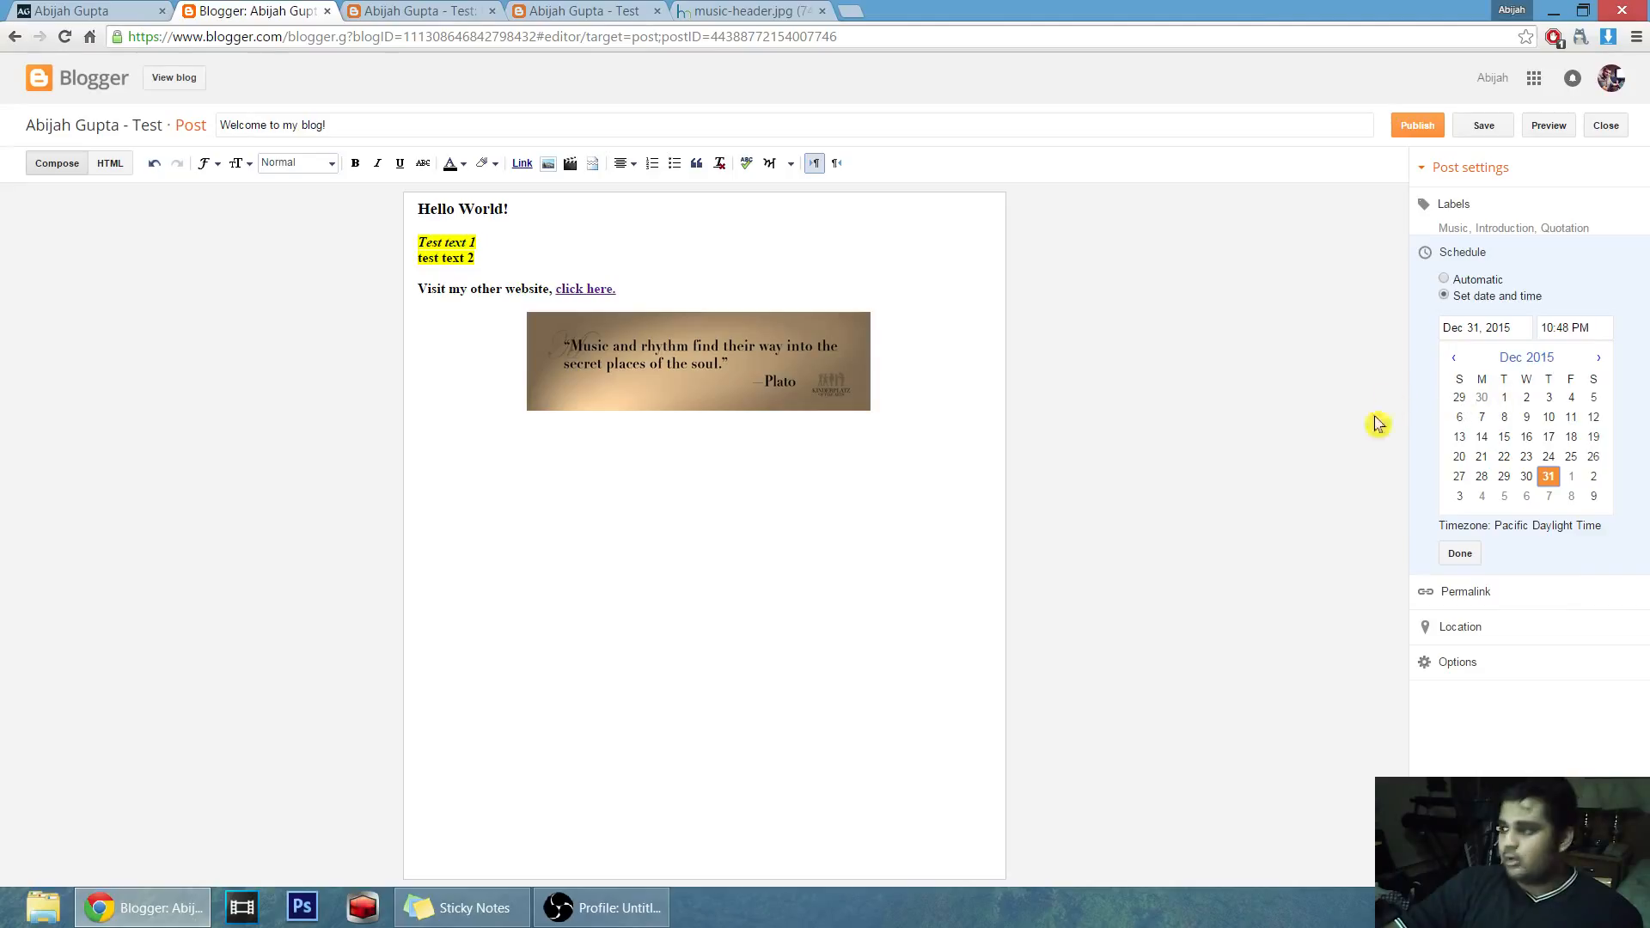
left_click(1460, 555)
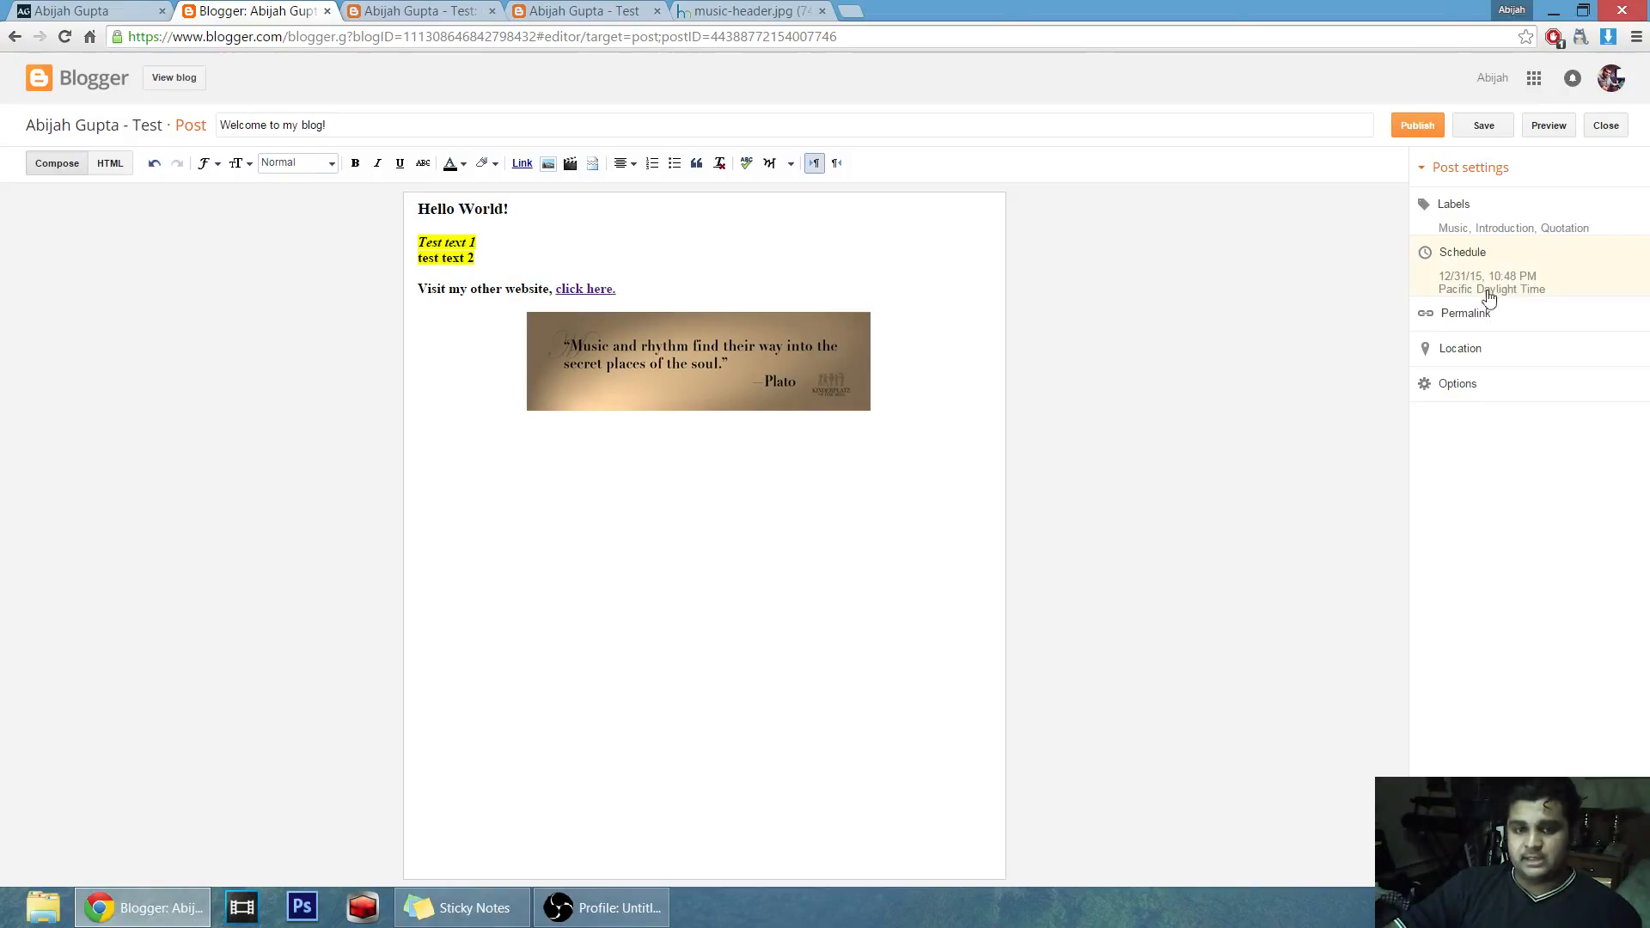
Look through the permalink, location and post options, enter the test lines "abc" and "wtf" below the image, and dismiss the location request.
left_click(1430, 324)
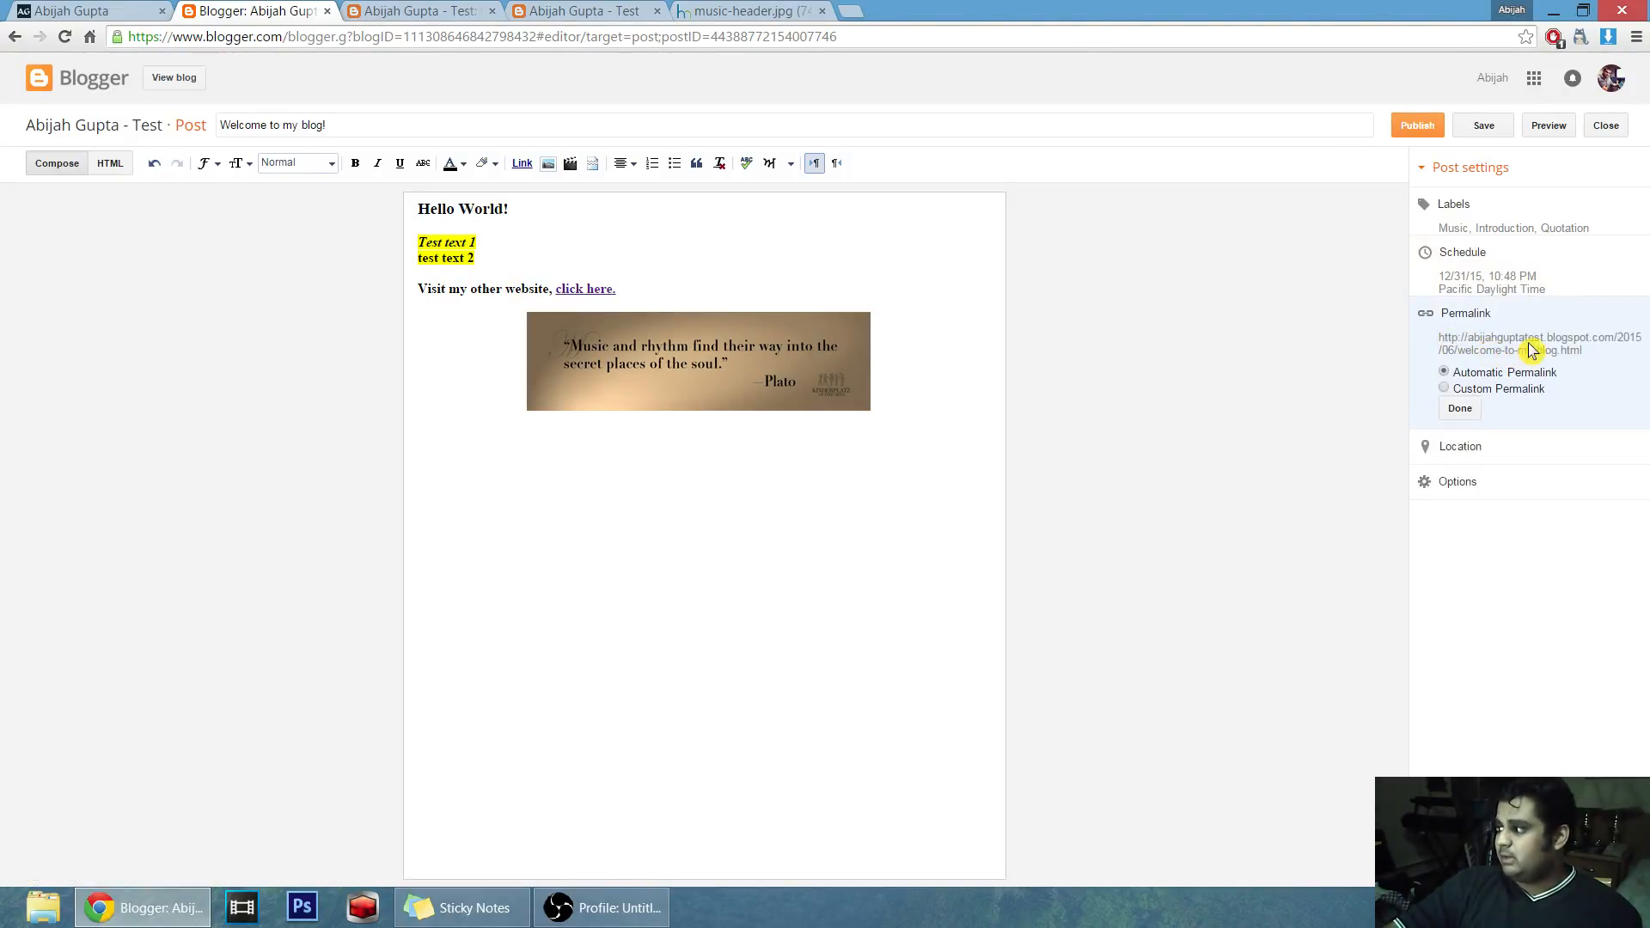
left_click(1418, 447)
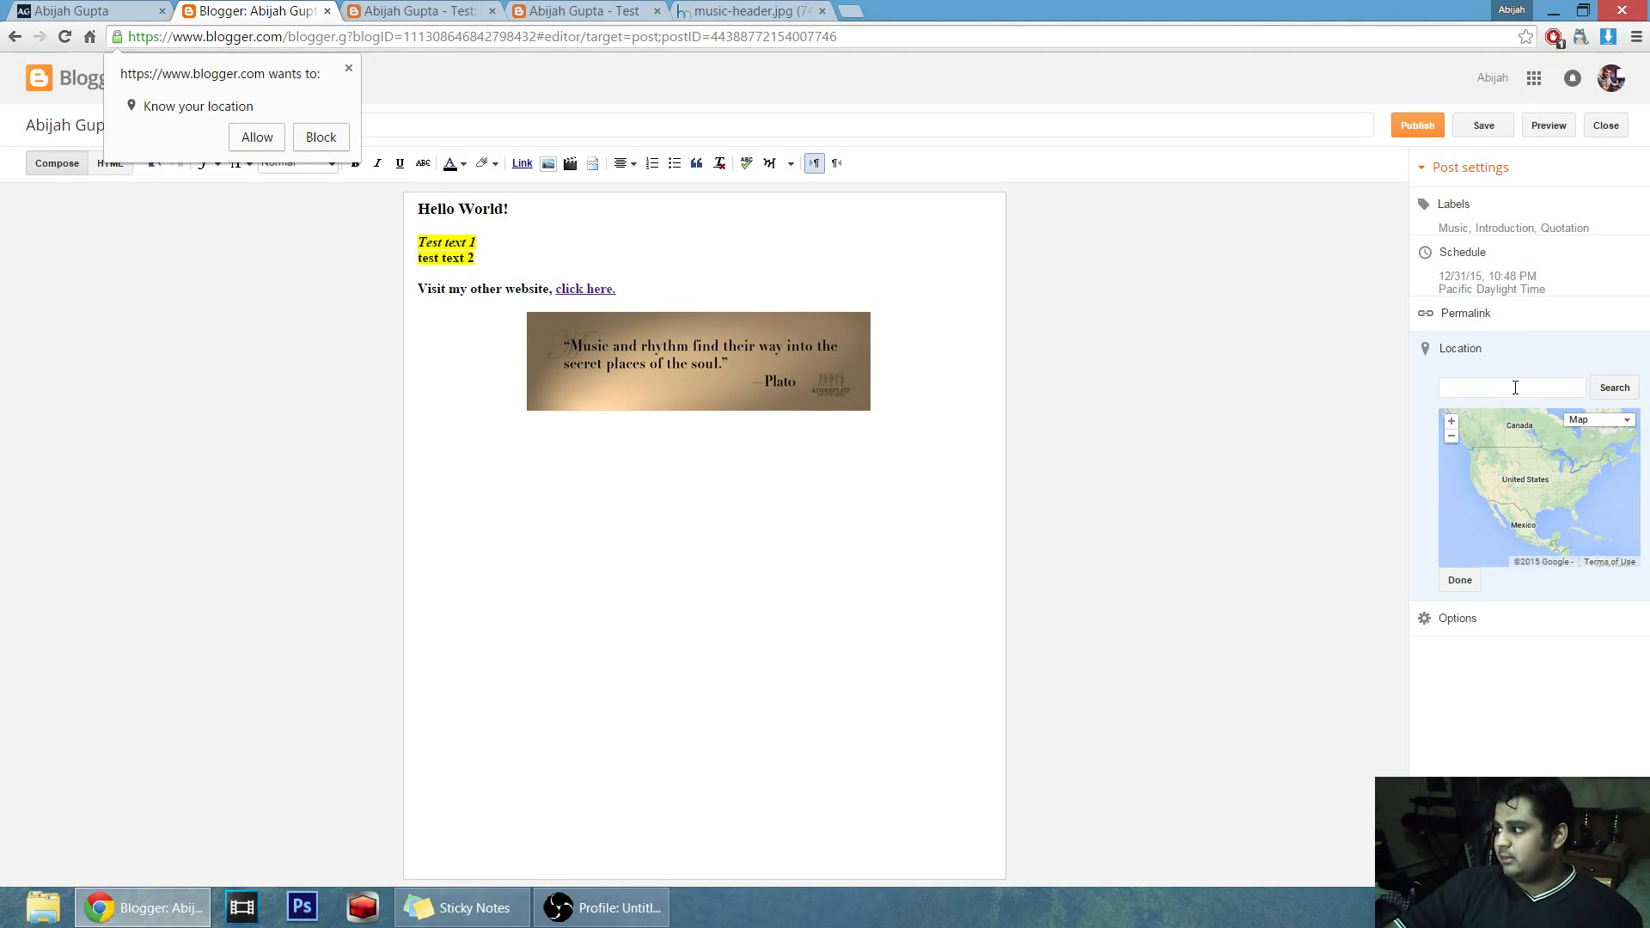
left_click(1424, 621)
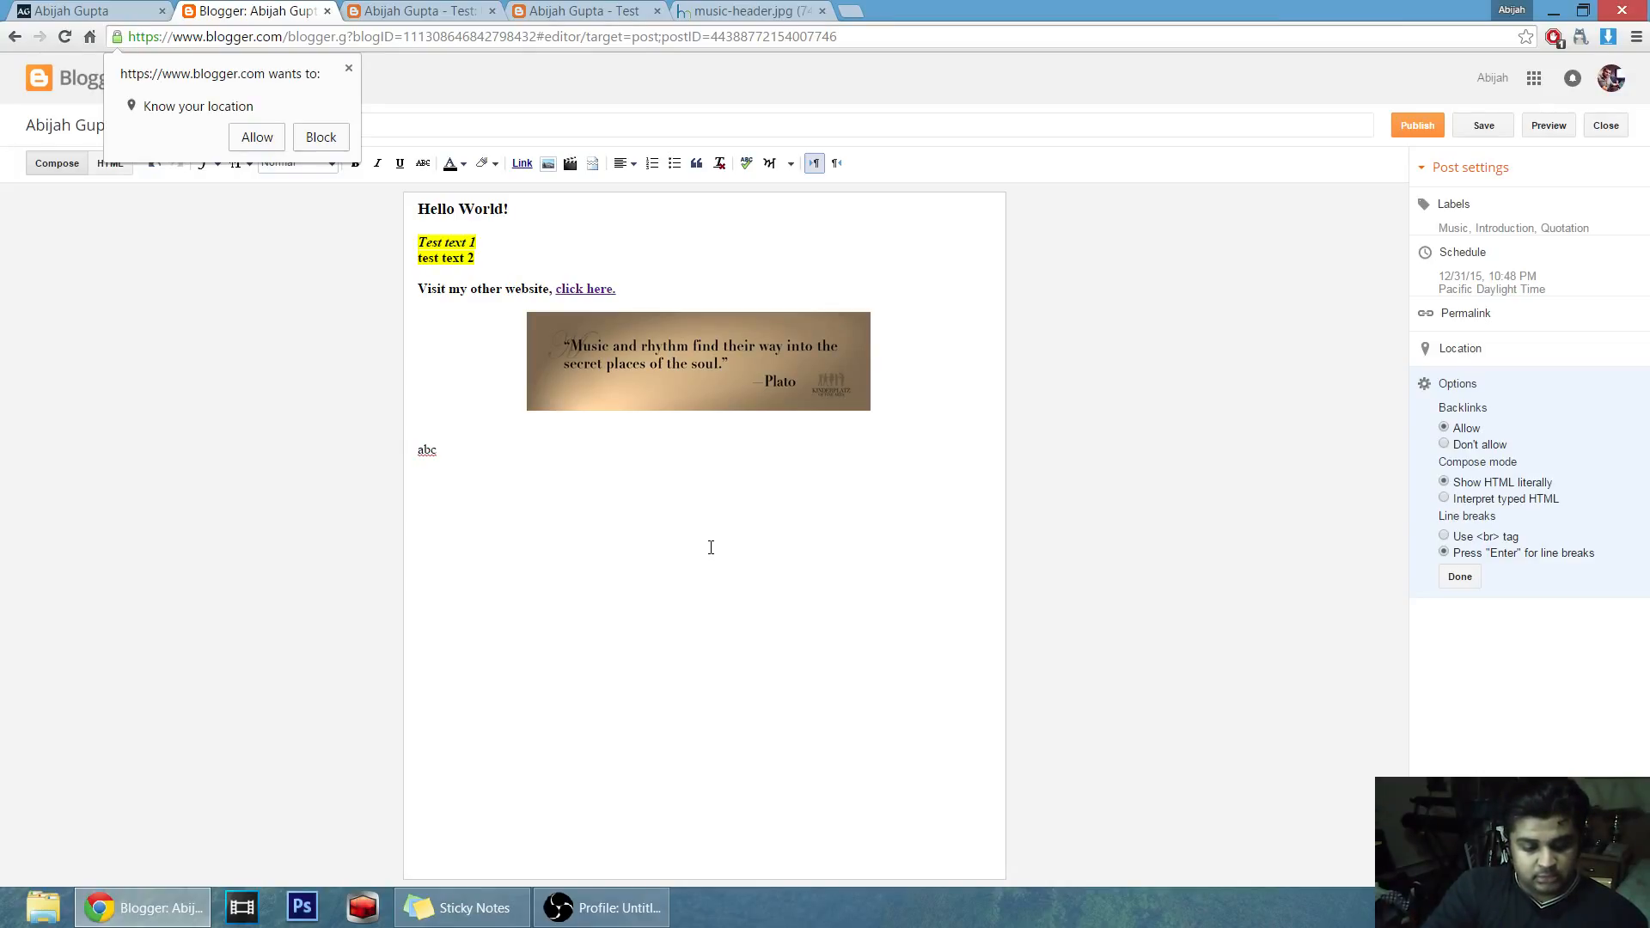
type("f")
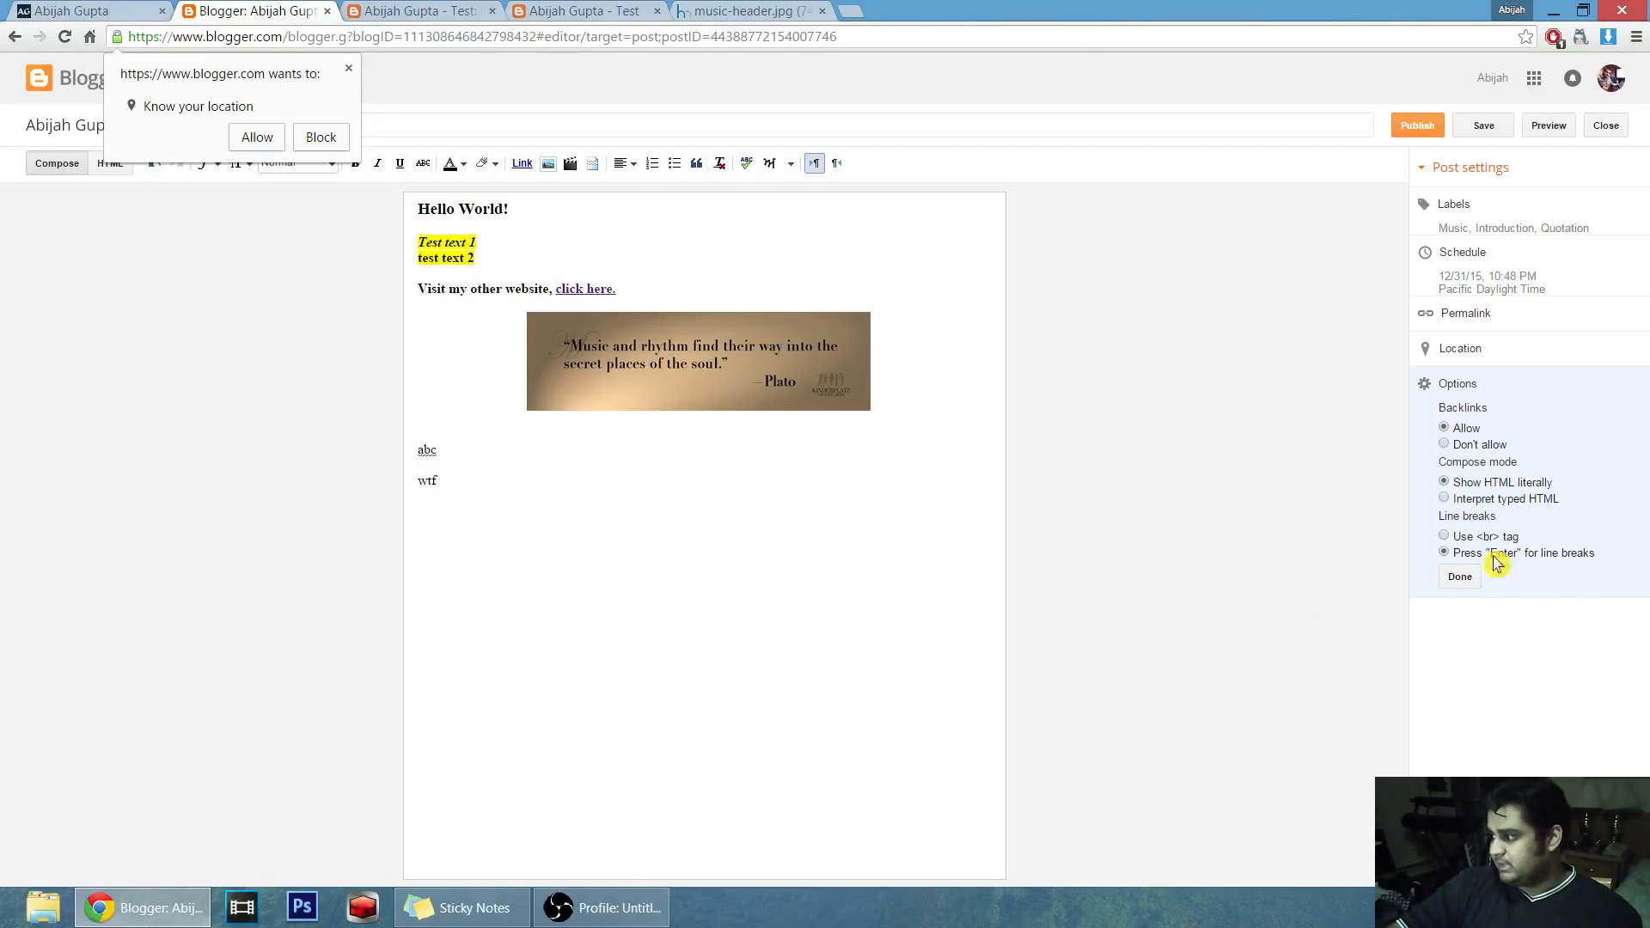
left_click(1461, 579)
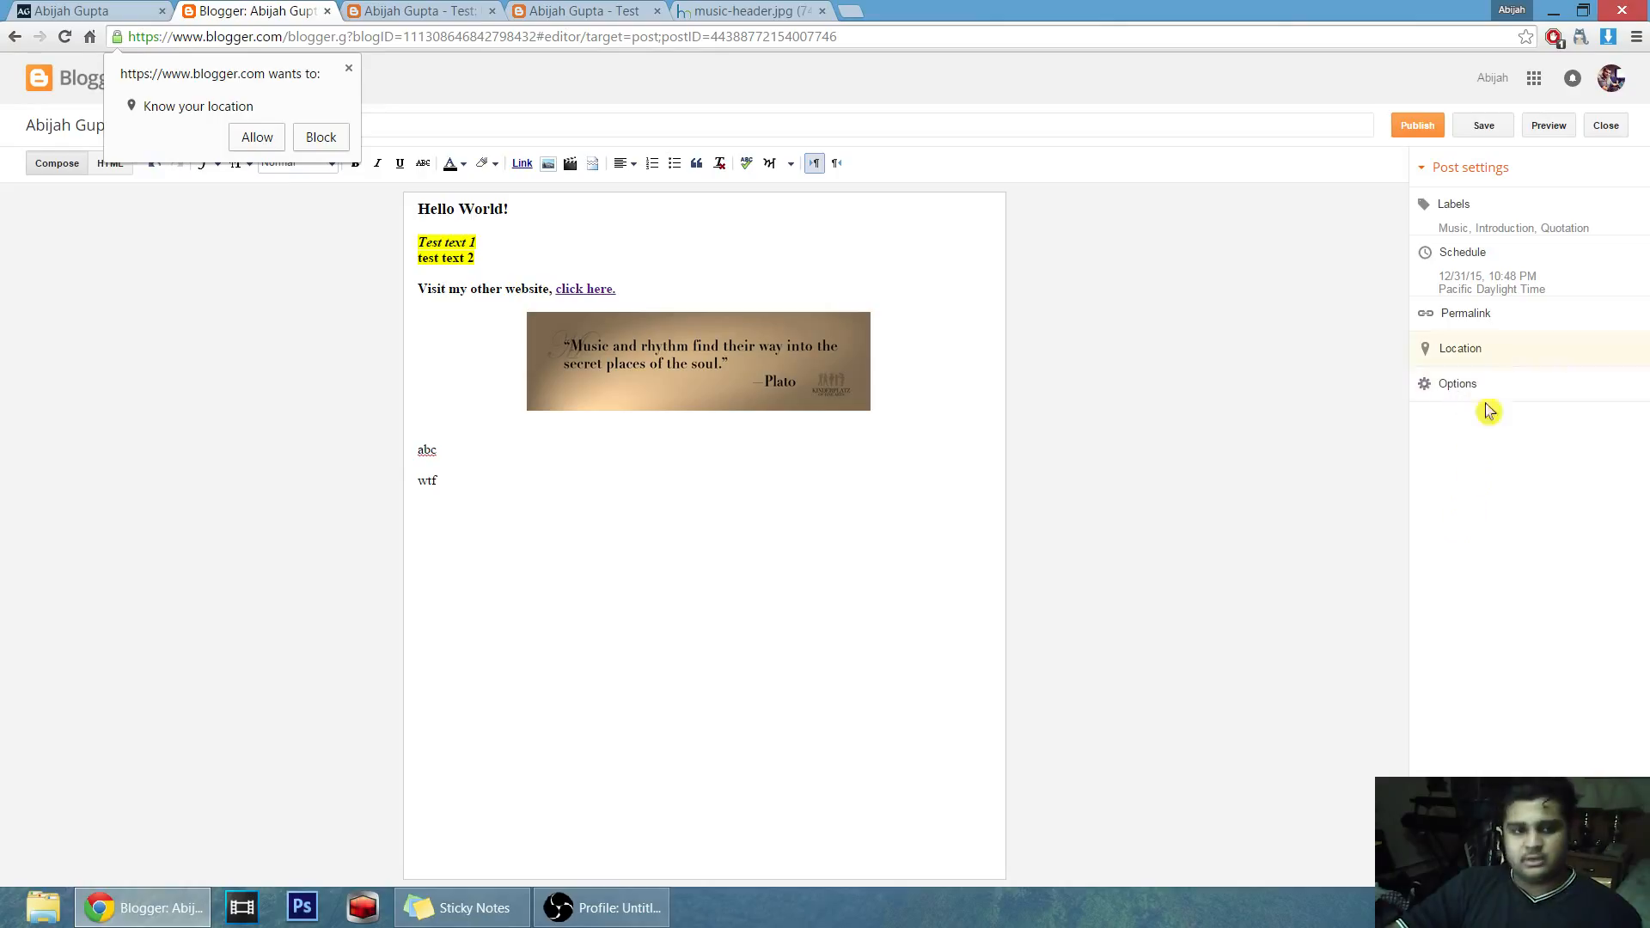
left_click(353, 71)
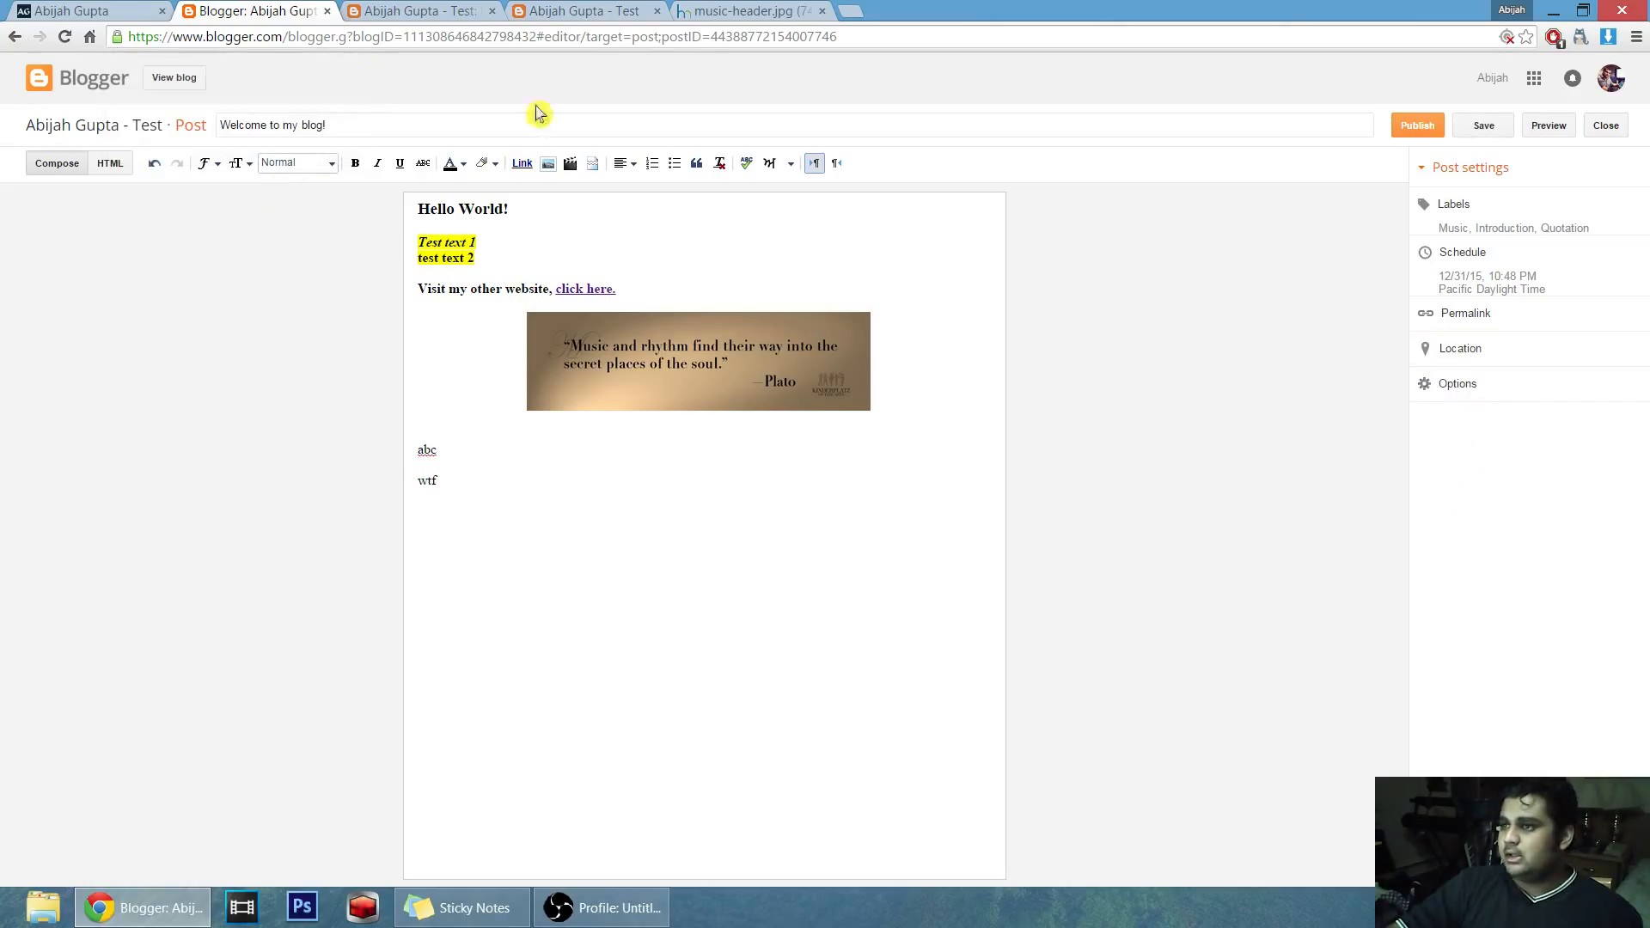
Set the post's schedule back to Automatic.
left_click(1428, 255)
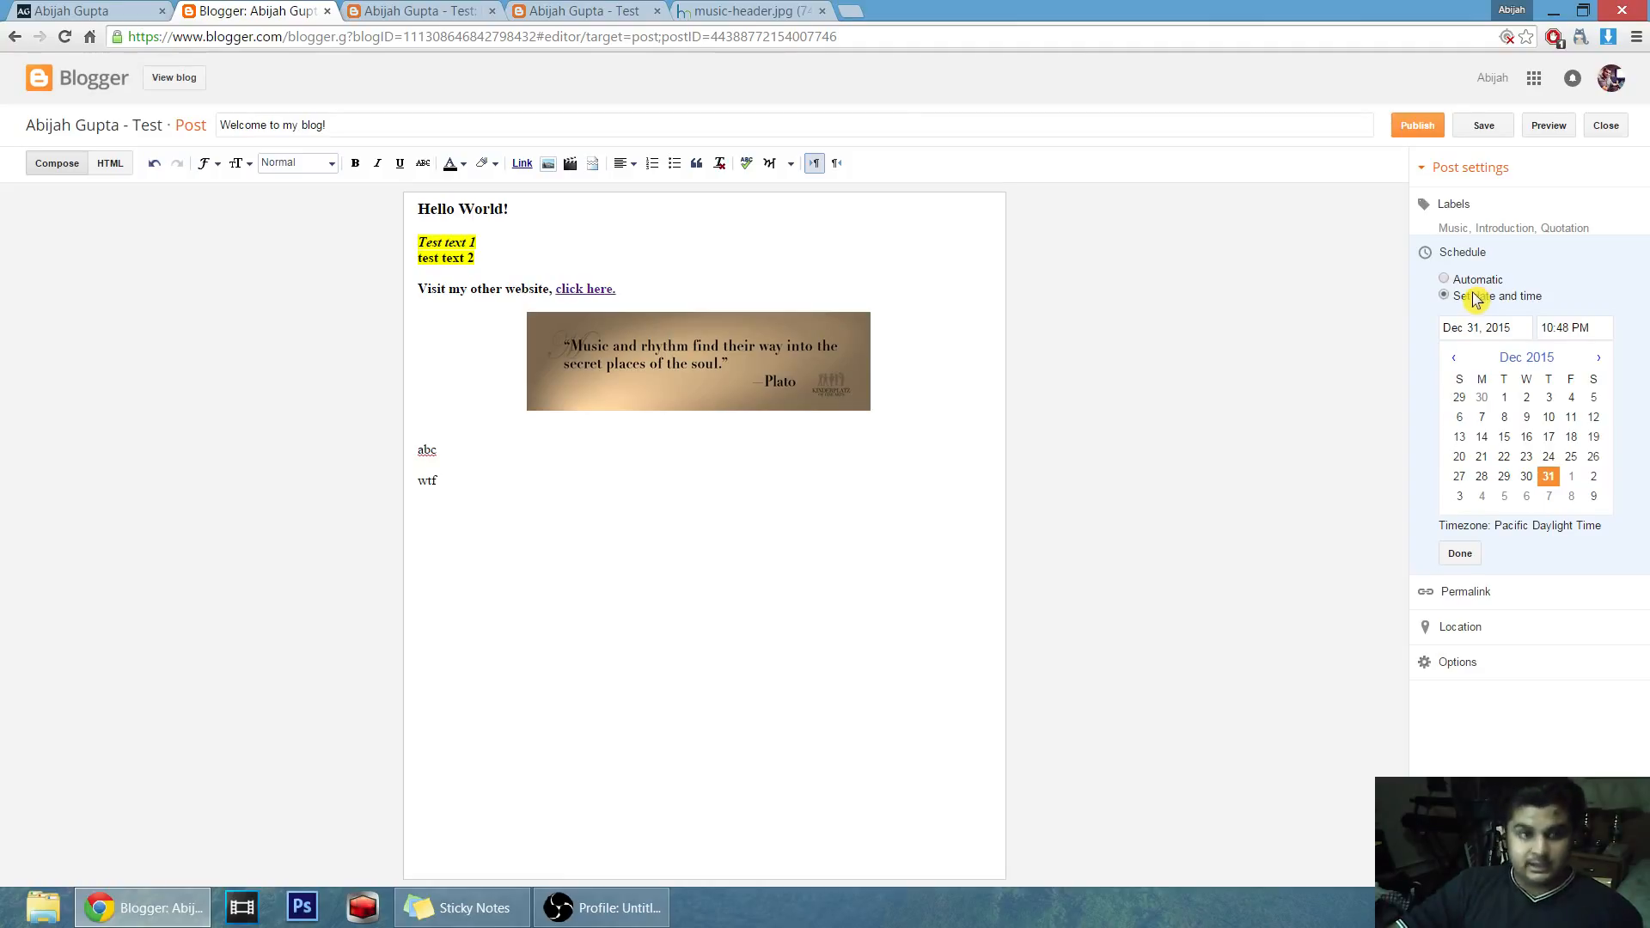
left_click(1480, 280)
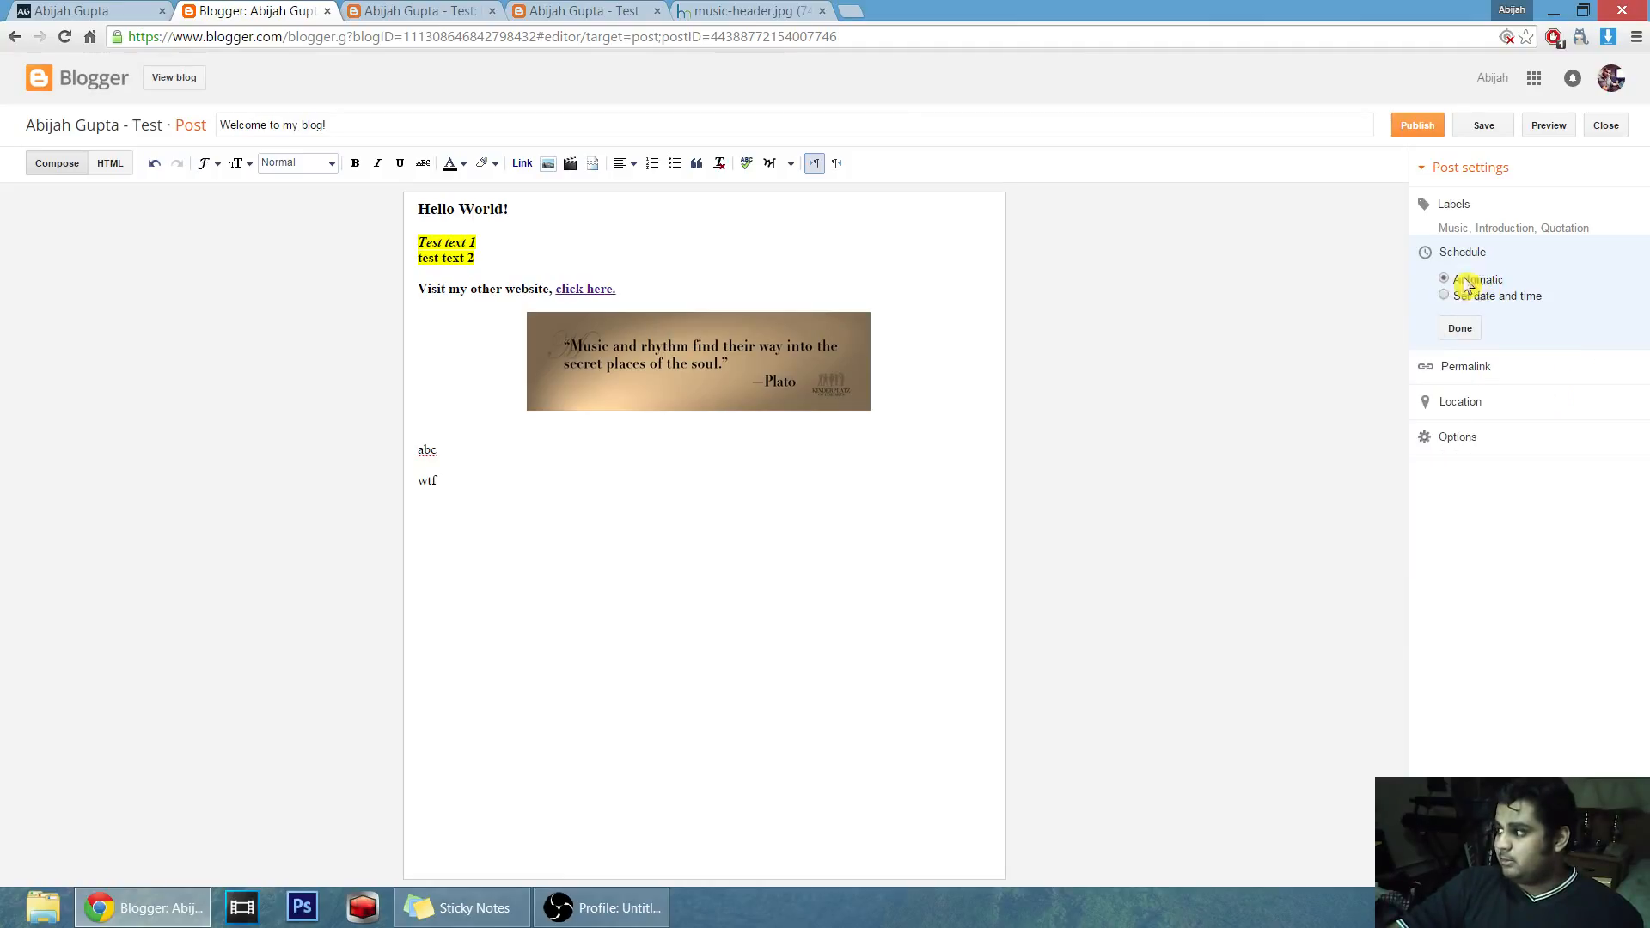
left_click(1460, 329)
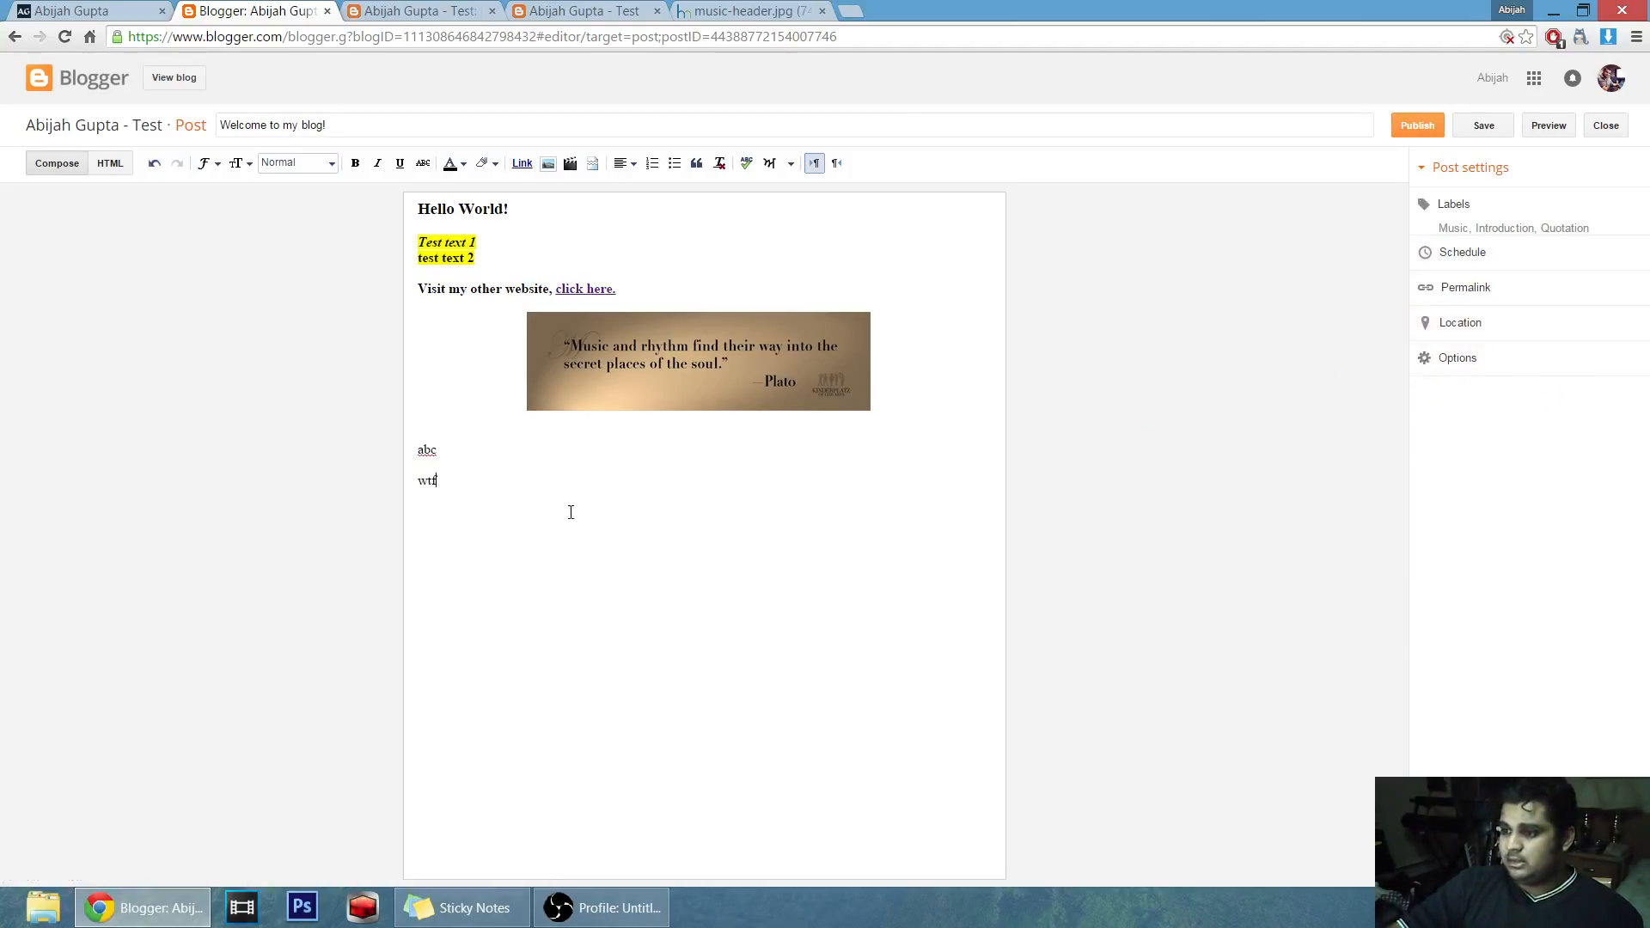
Delete the test lines "abc" and "wtf" below the image and publish the post.
left_click_drag(439, 482, 410, 462)
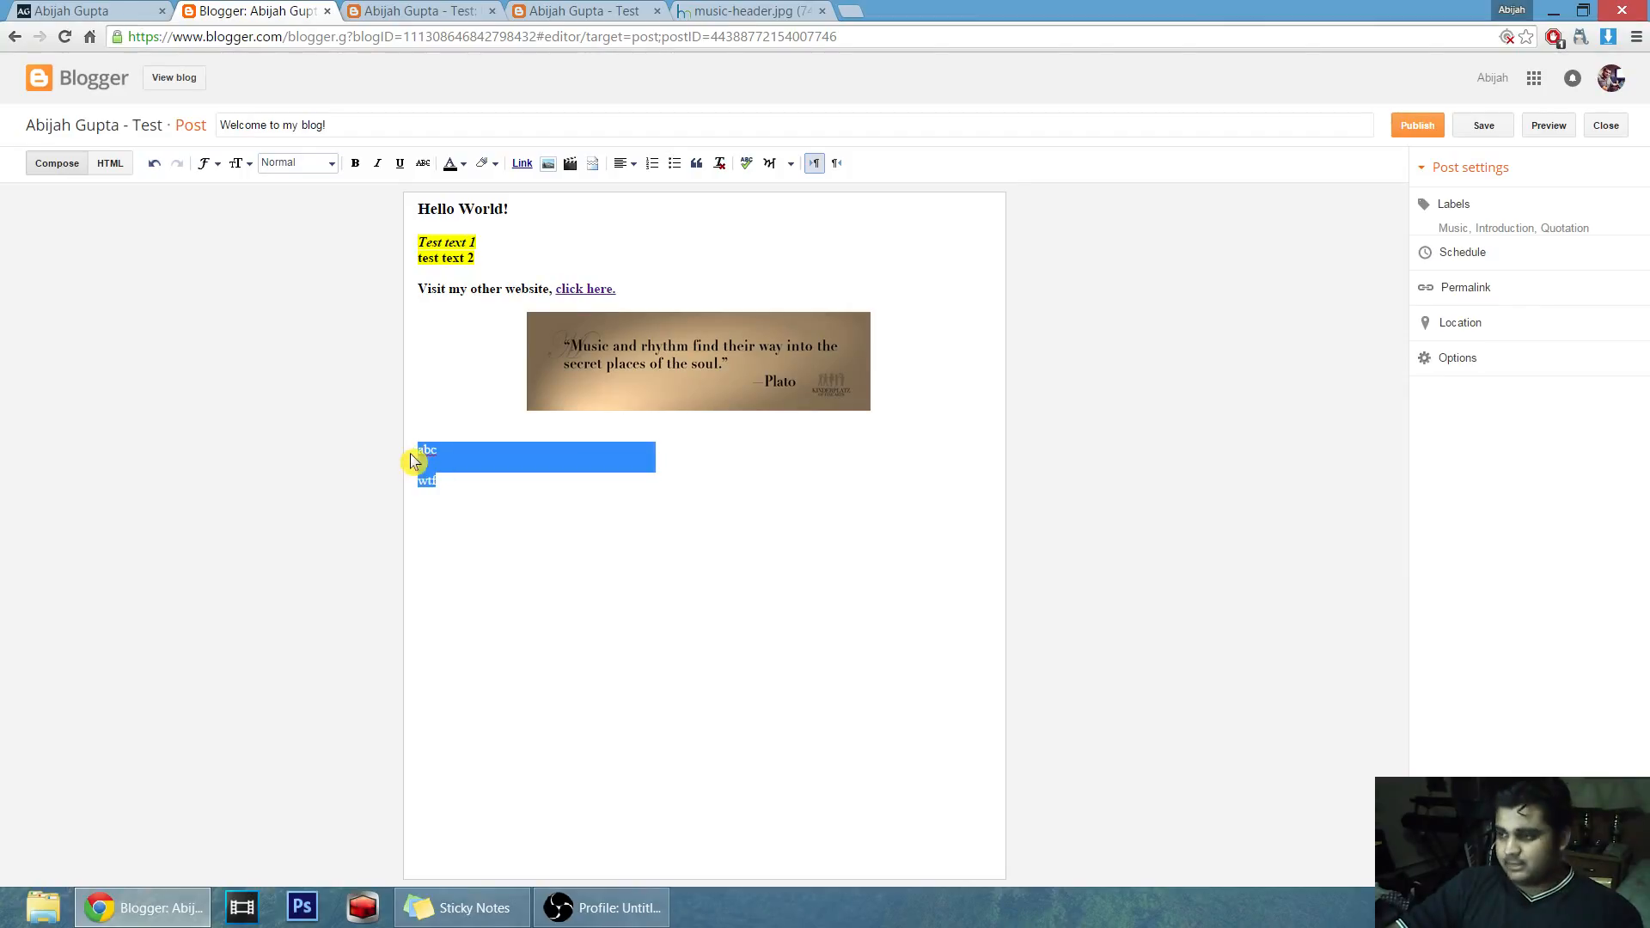
key("BackSpace")
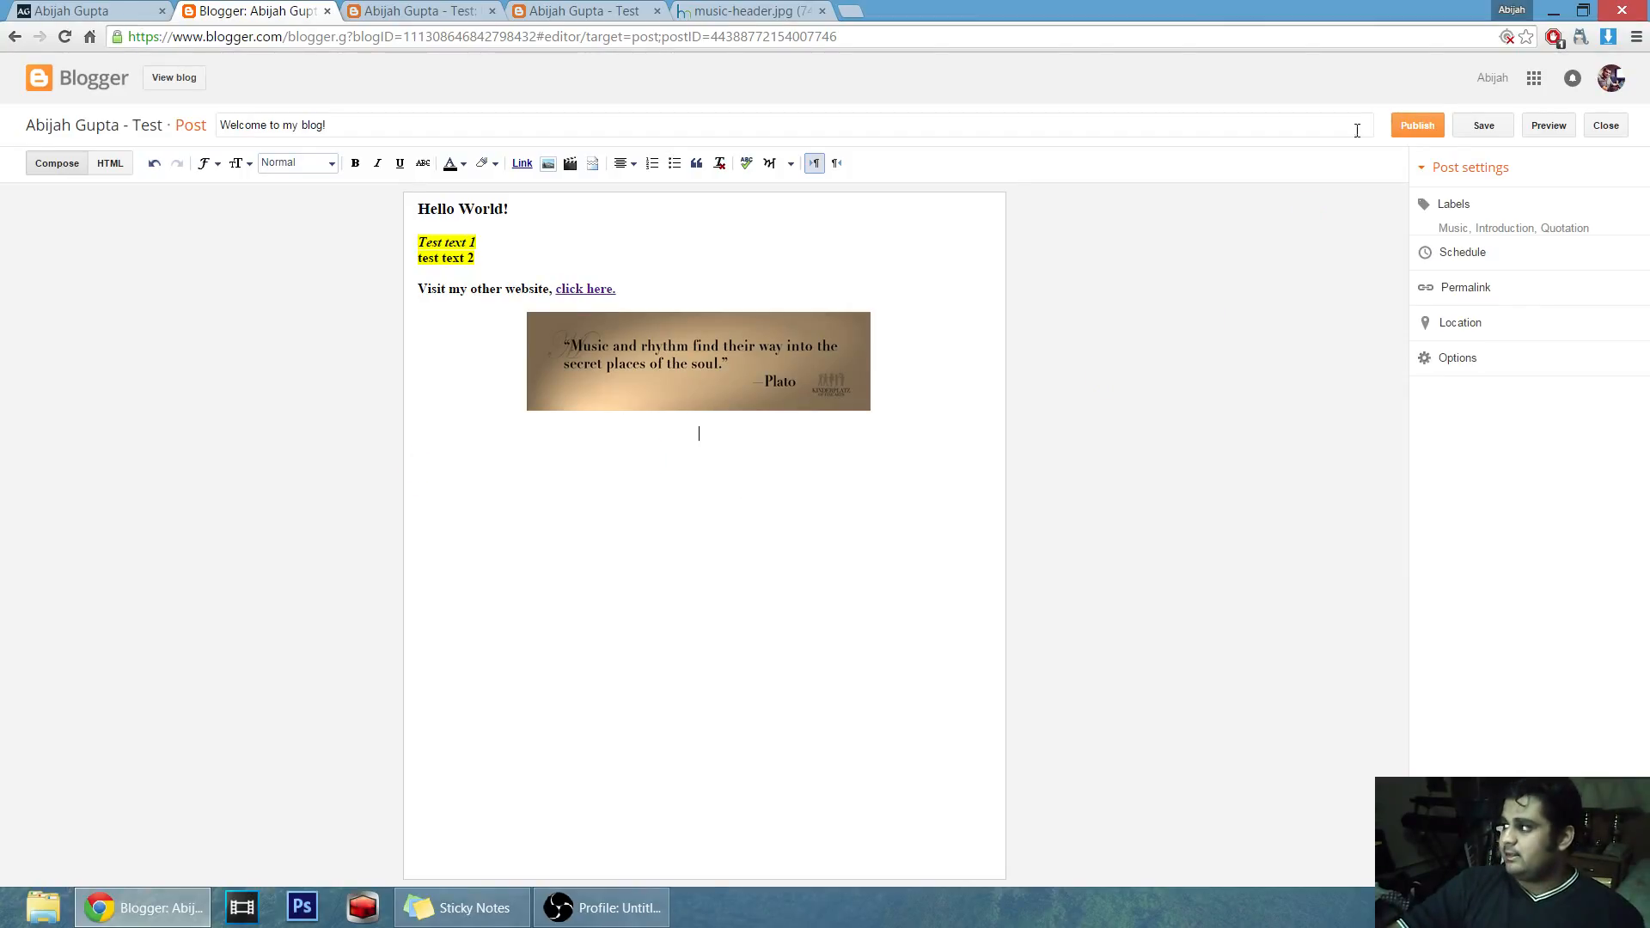
left_click(1417, 127)
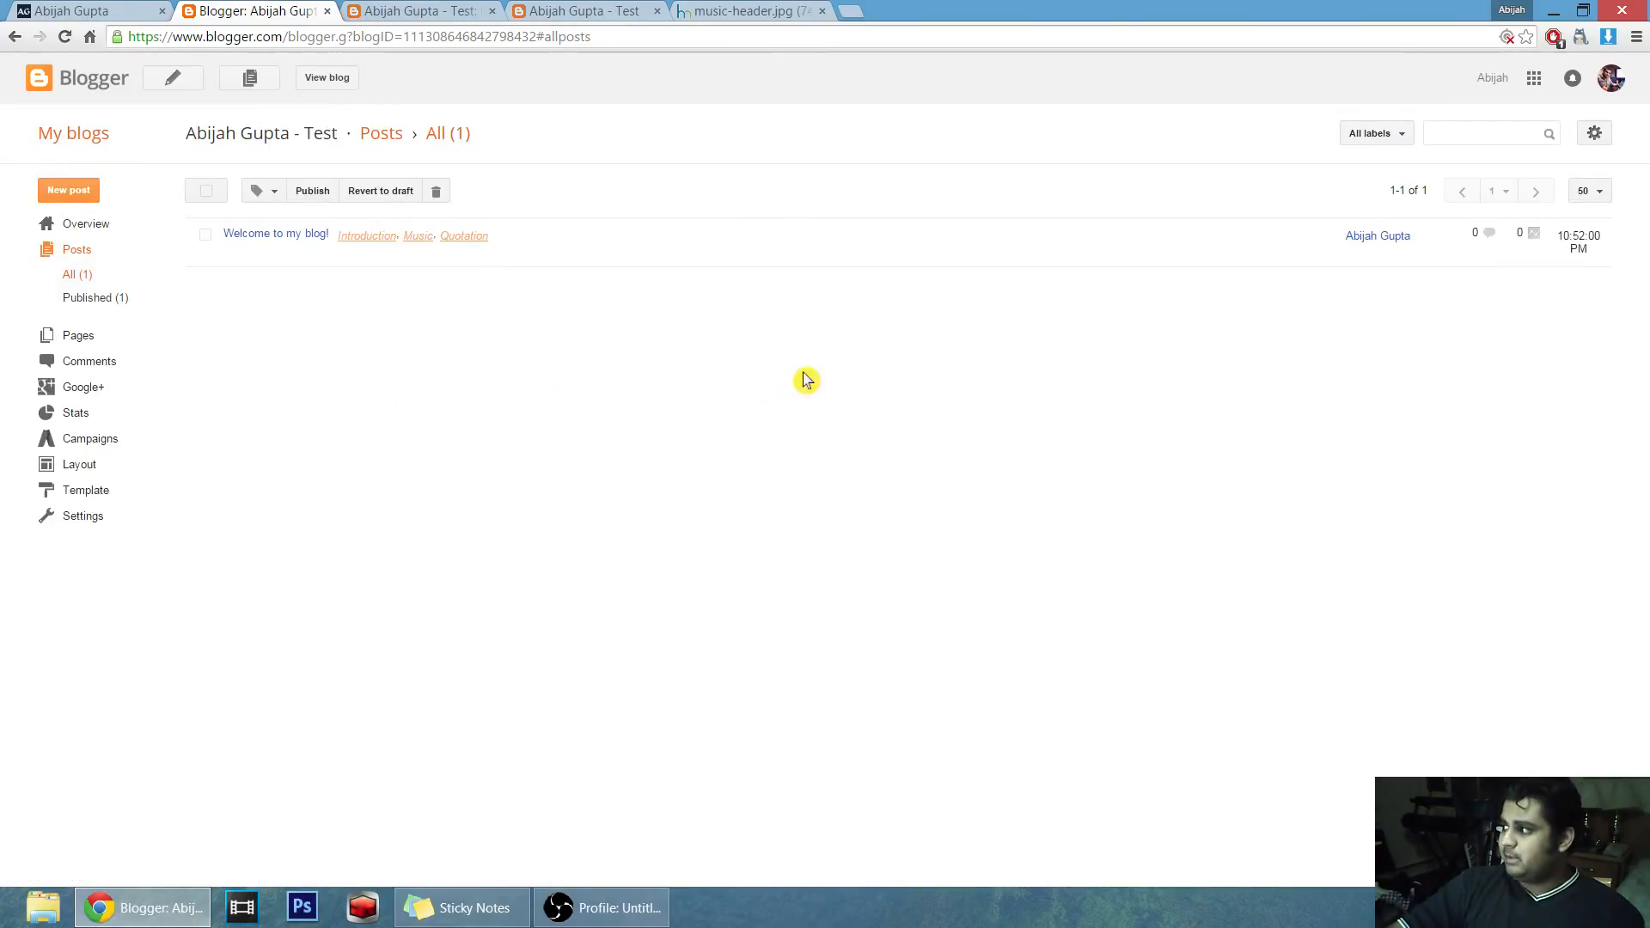
Check the post's entry in the posts list, close the preview page, and reload the live blog to view the published post.
mouse_move(297, 271)
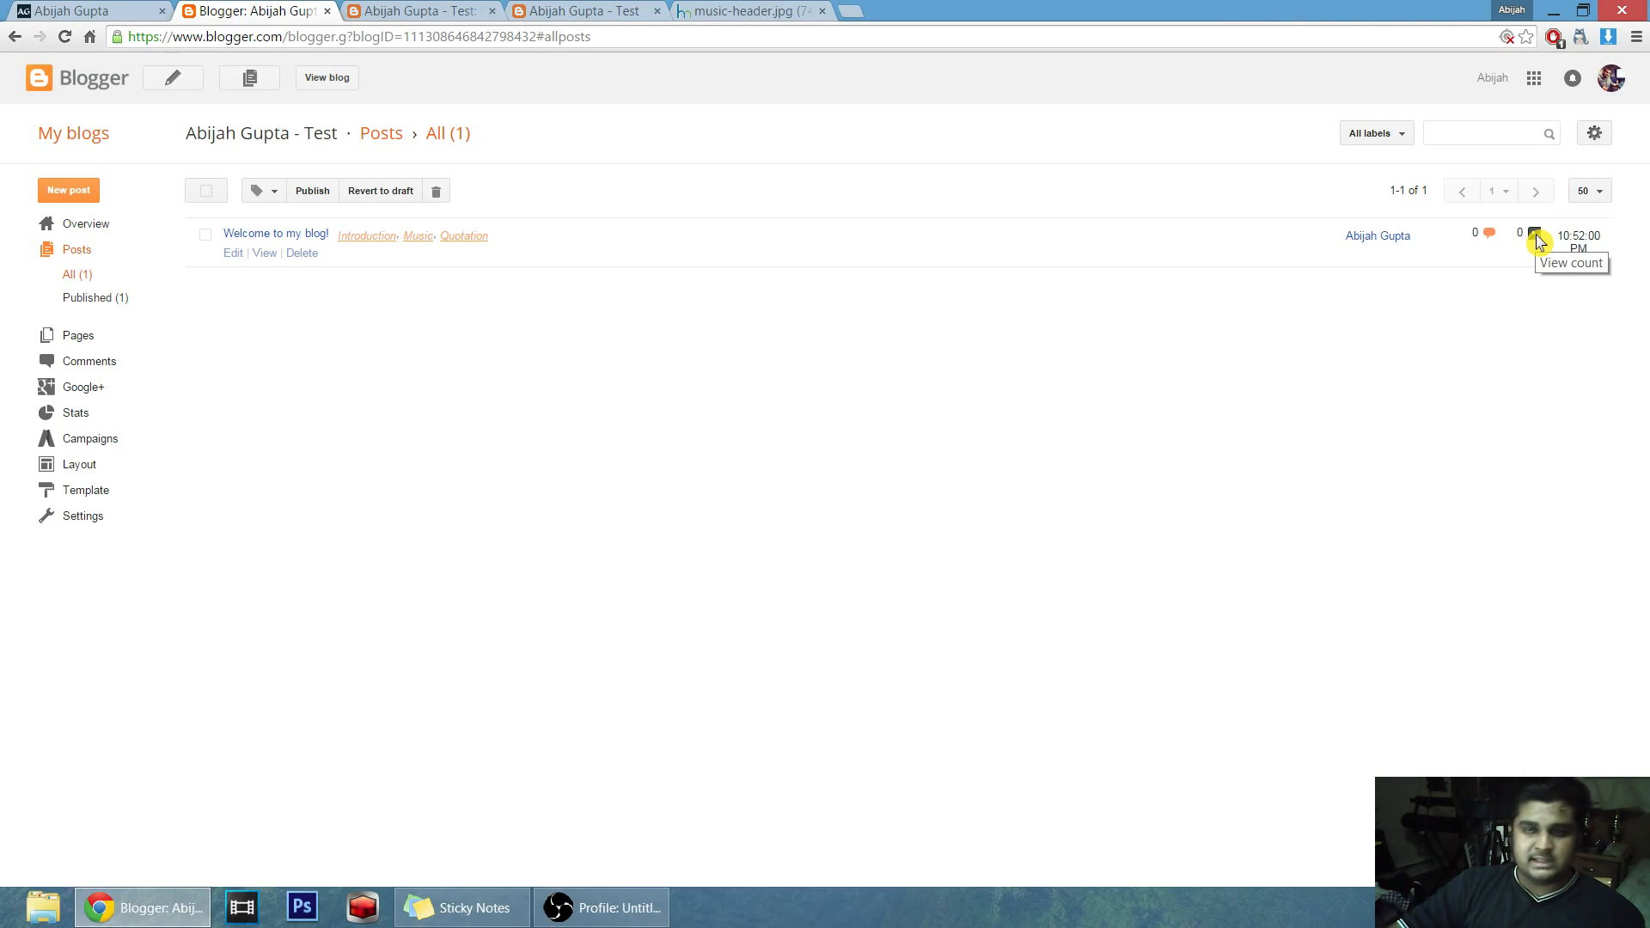
left_click(413, 13)
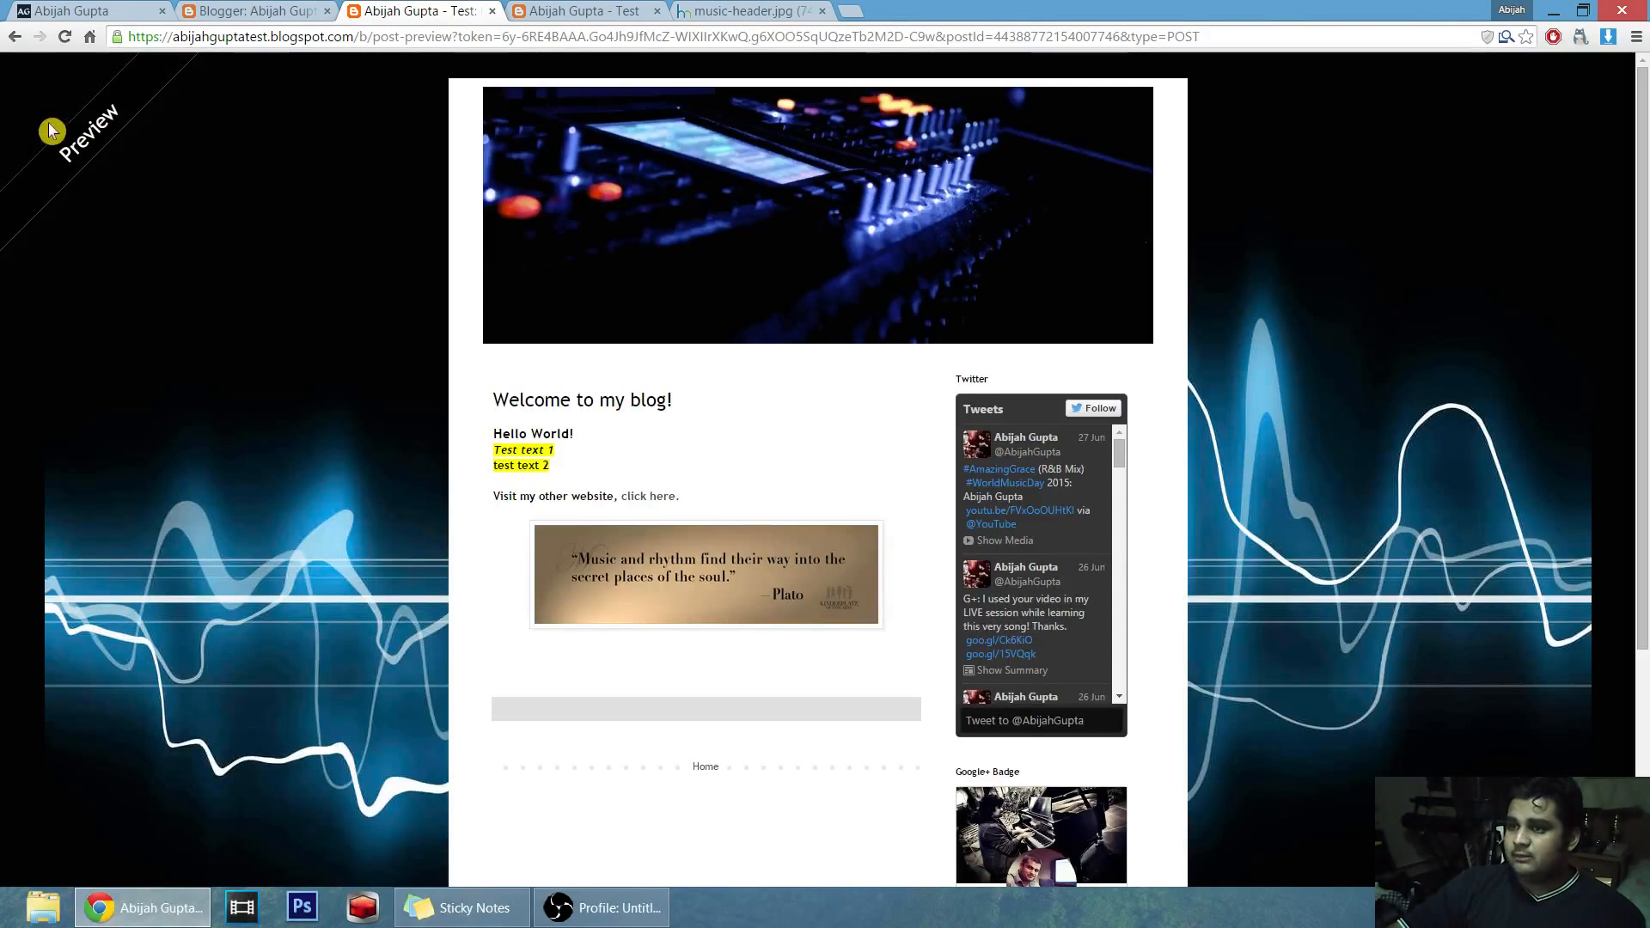
left_click(493, 12)
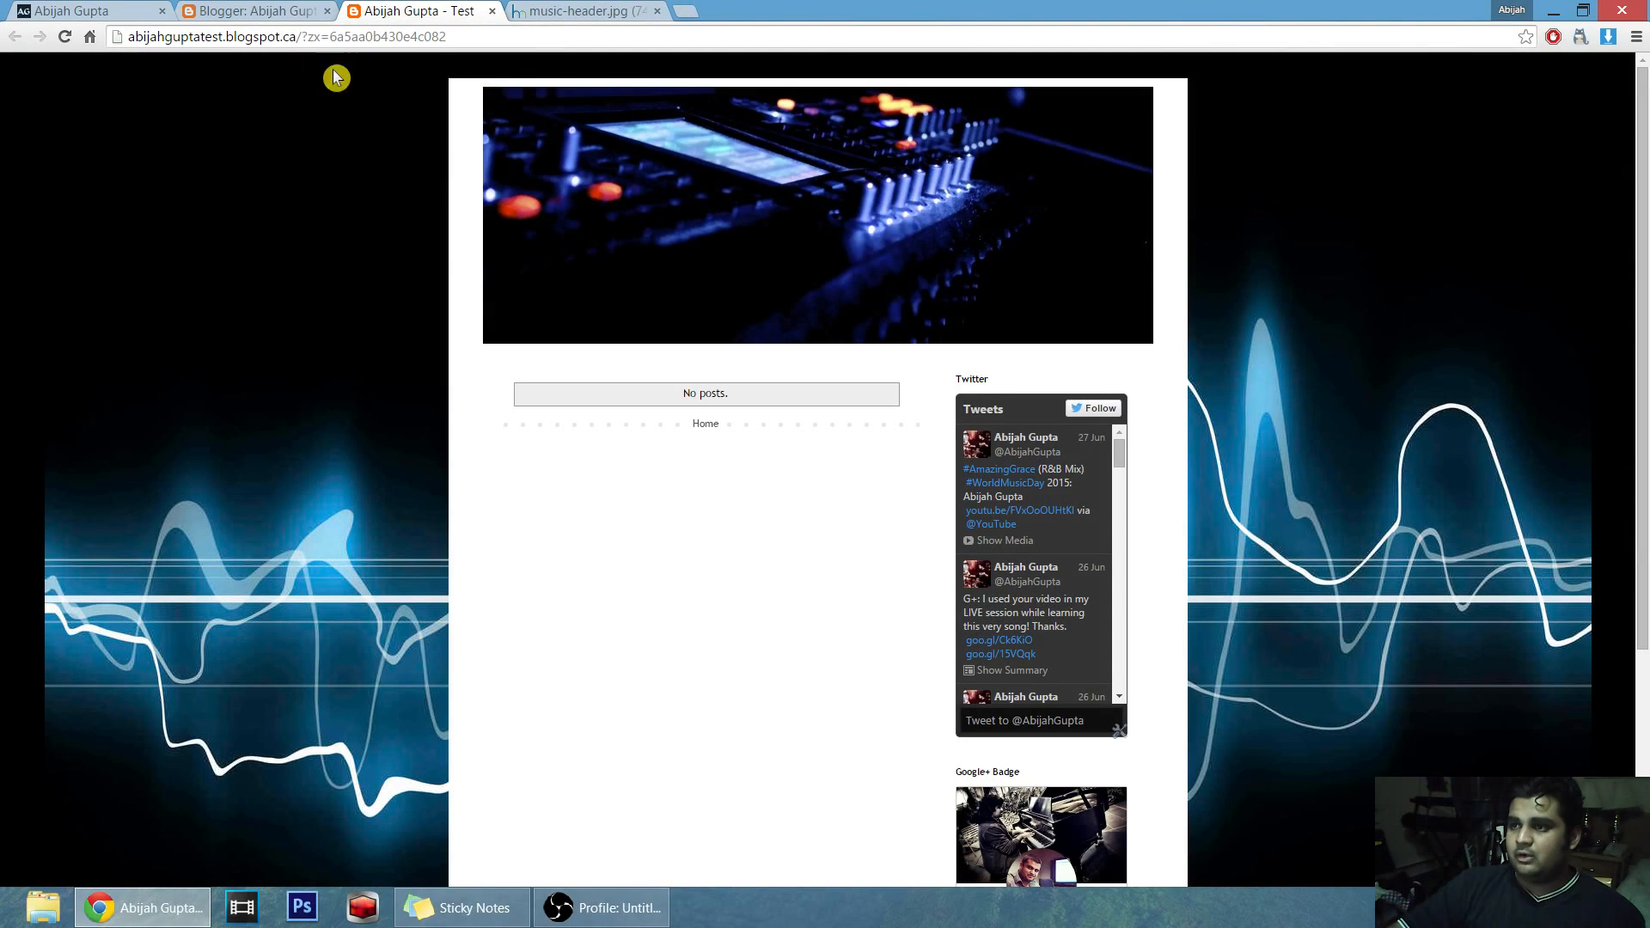
left_click(62, 38)
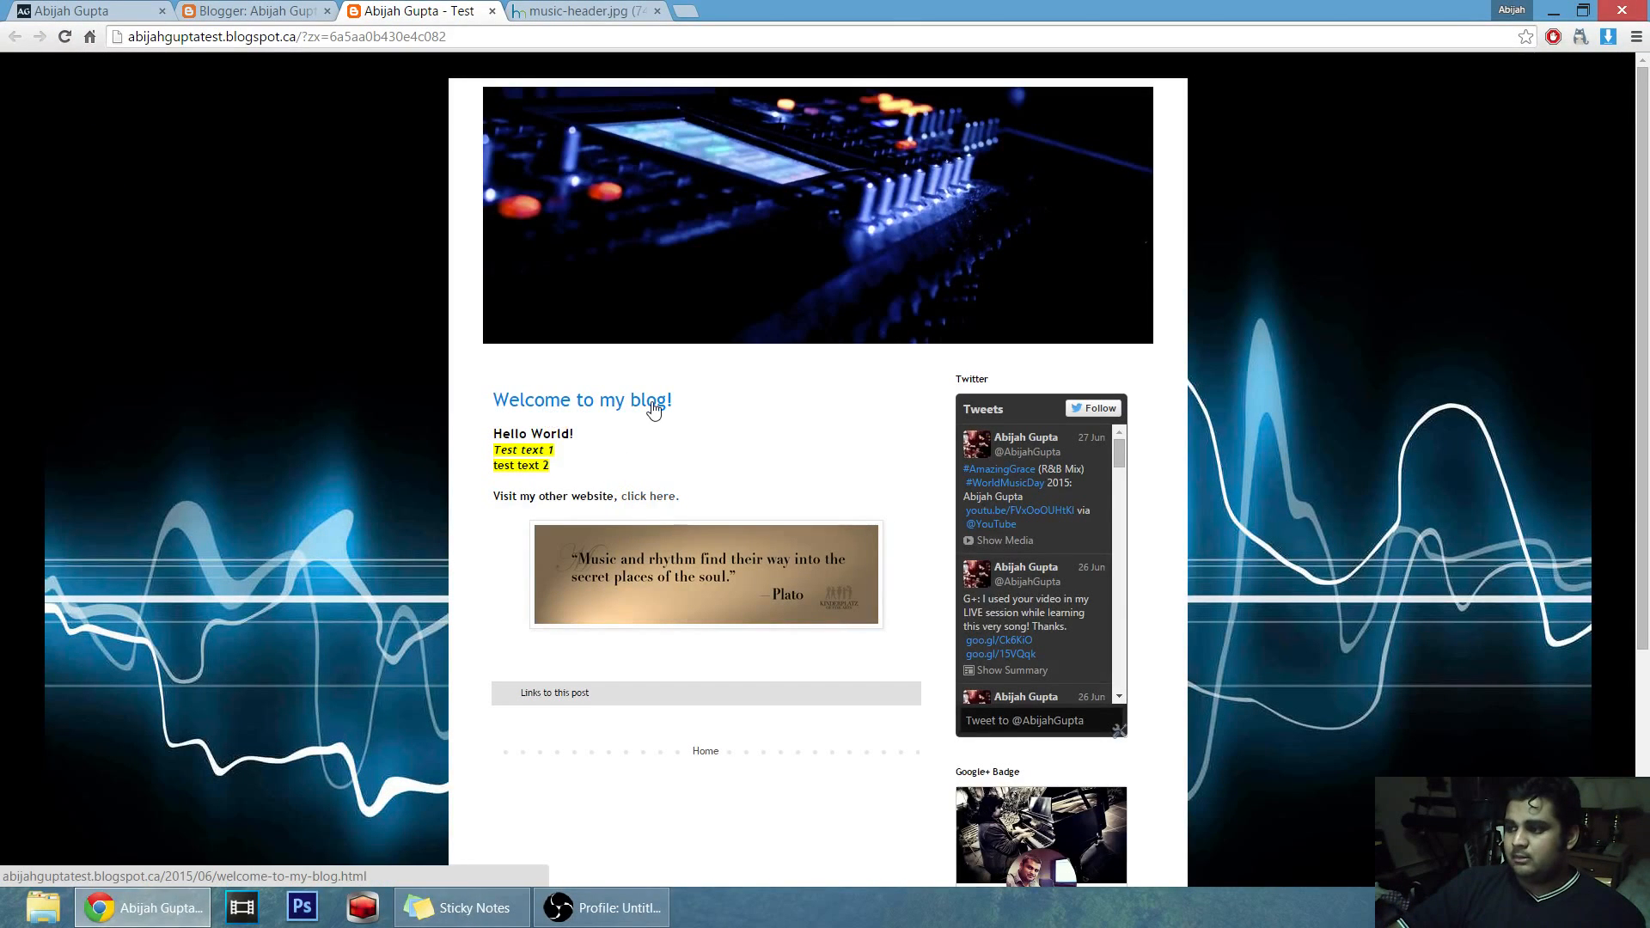
Test the "click here." link in the published post, look at the website it opens in a new window, and return to the blog.
left_click(652, 499)
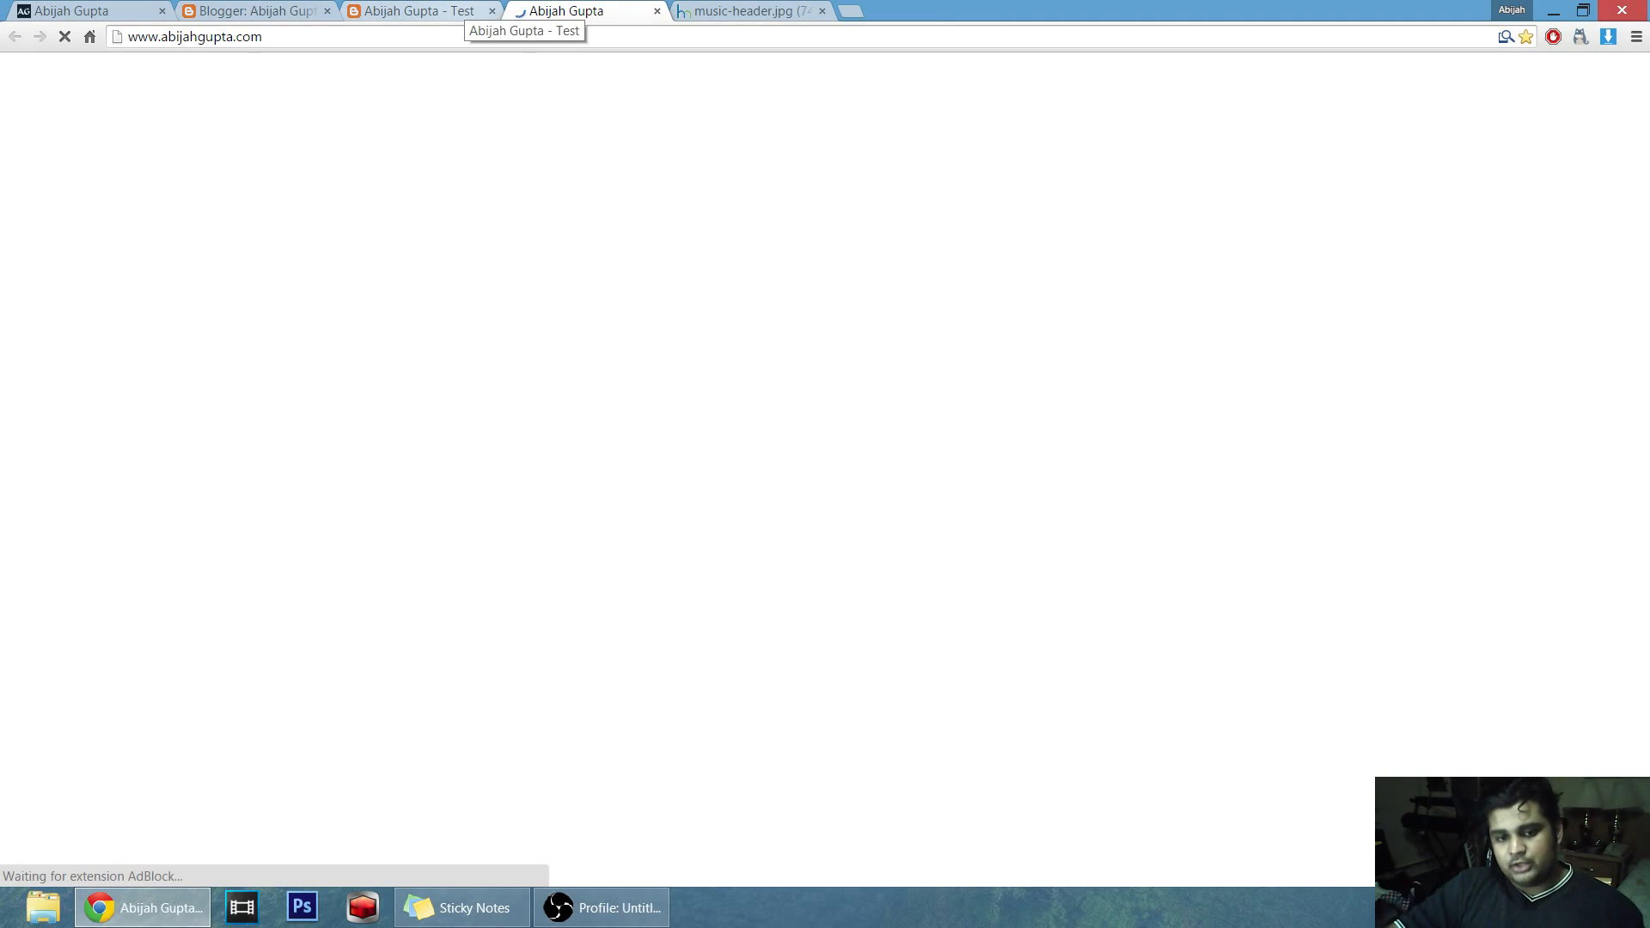
left_click(469, 12)
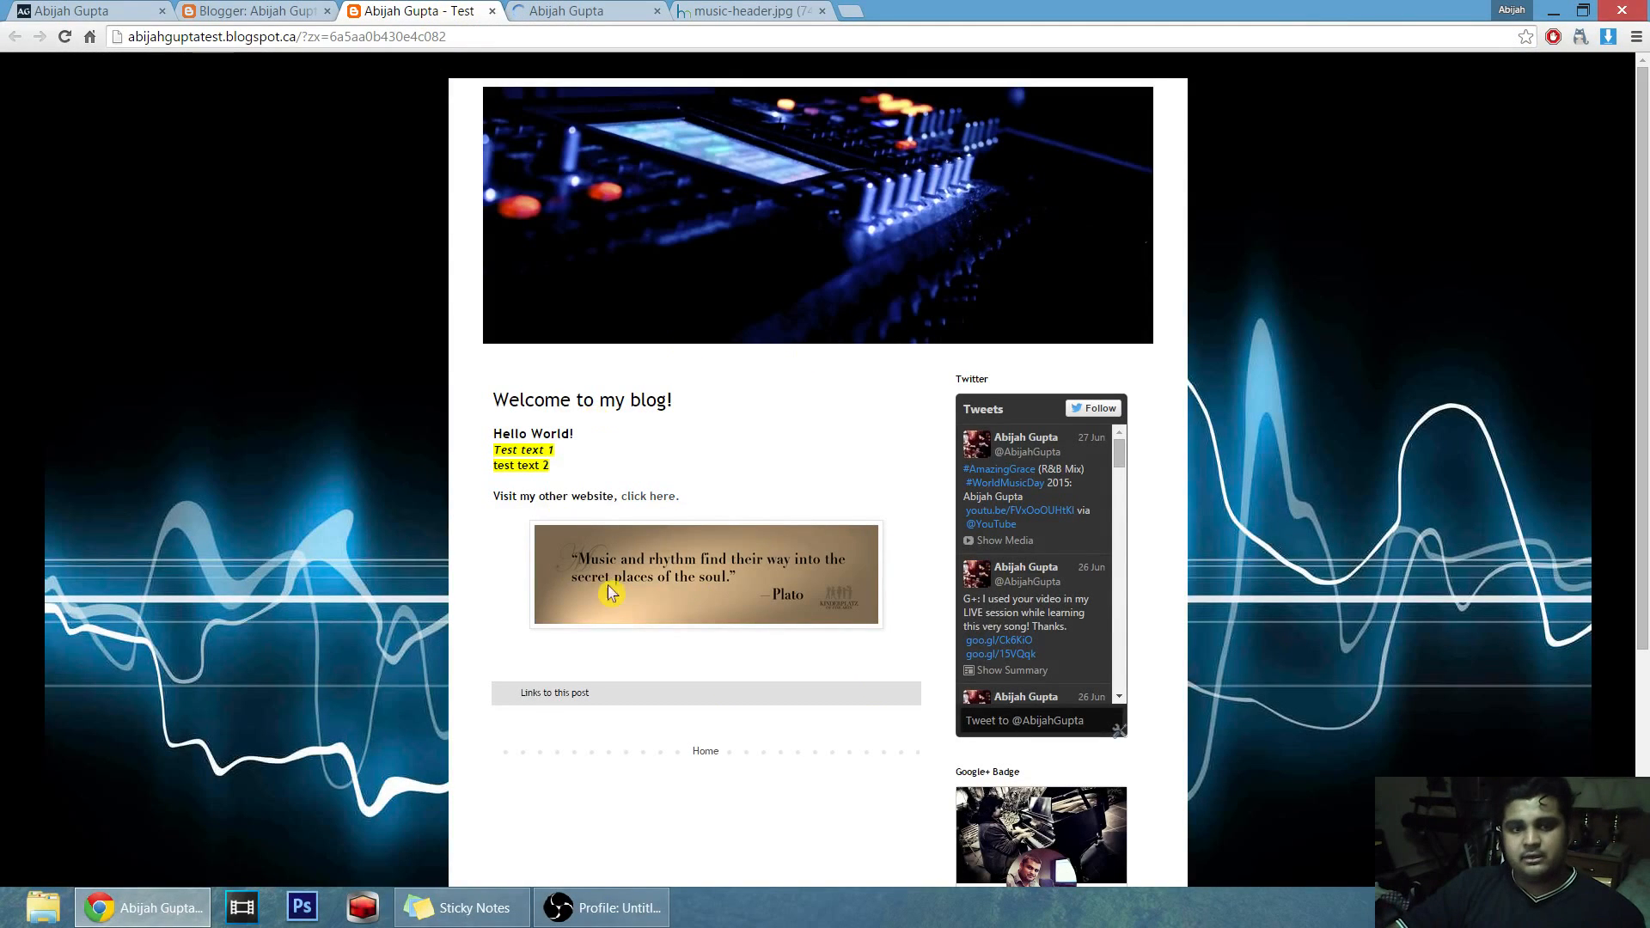
left_click(561, 14)
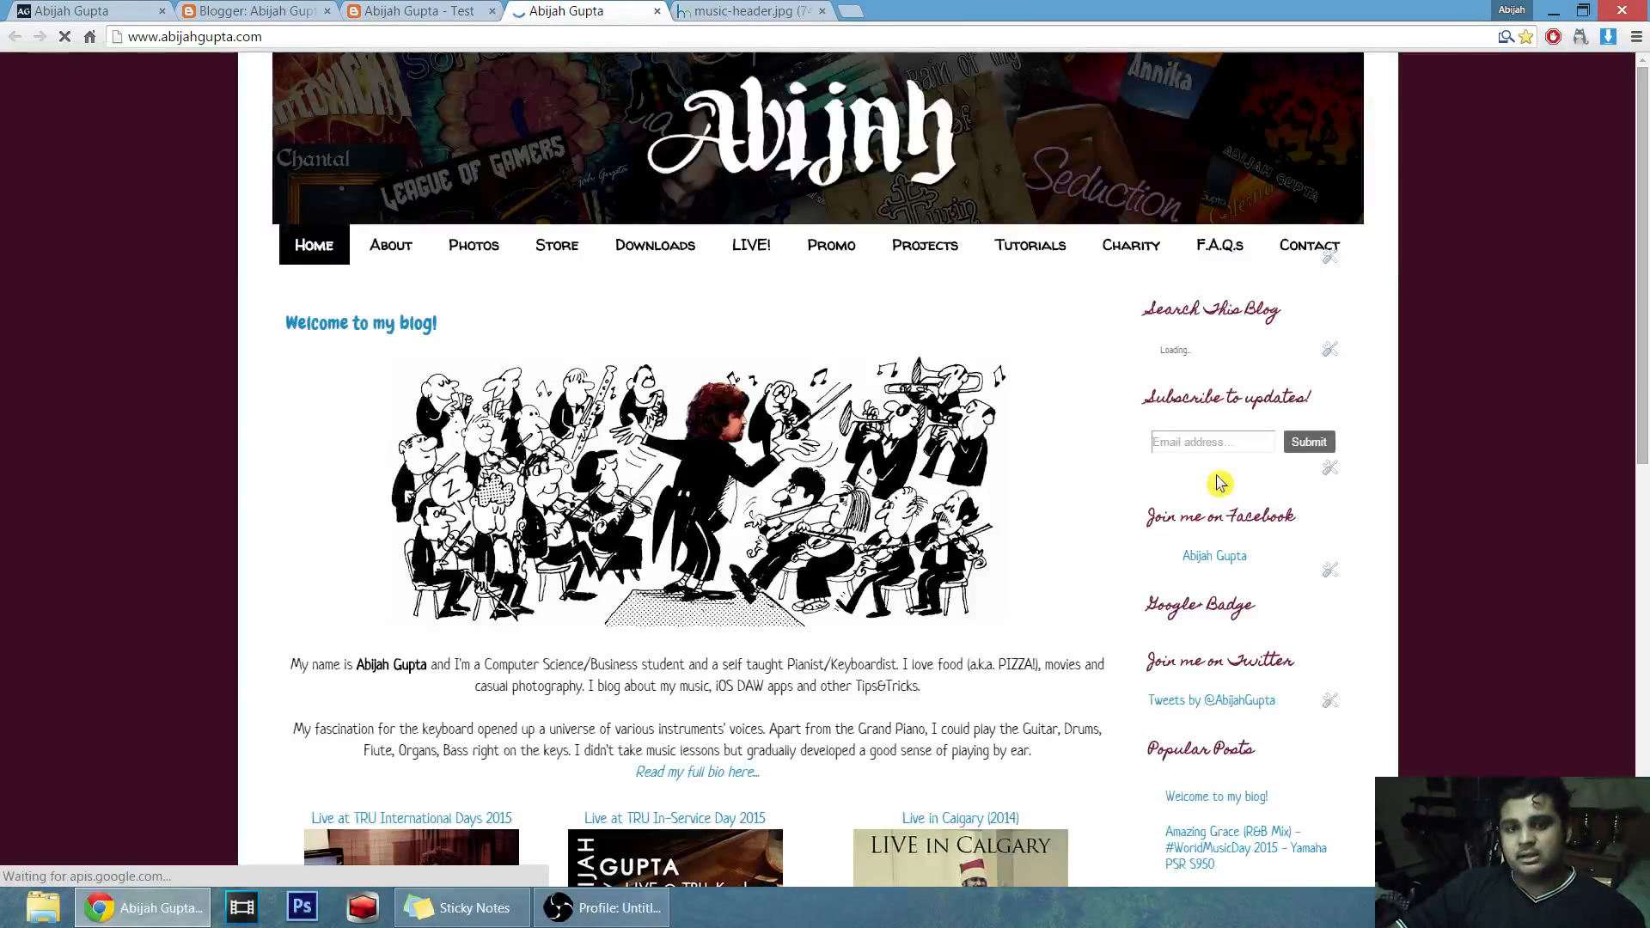
left_click(419, 11)
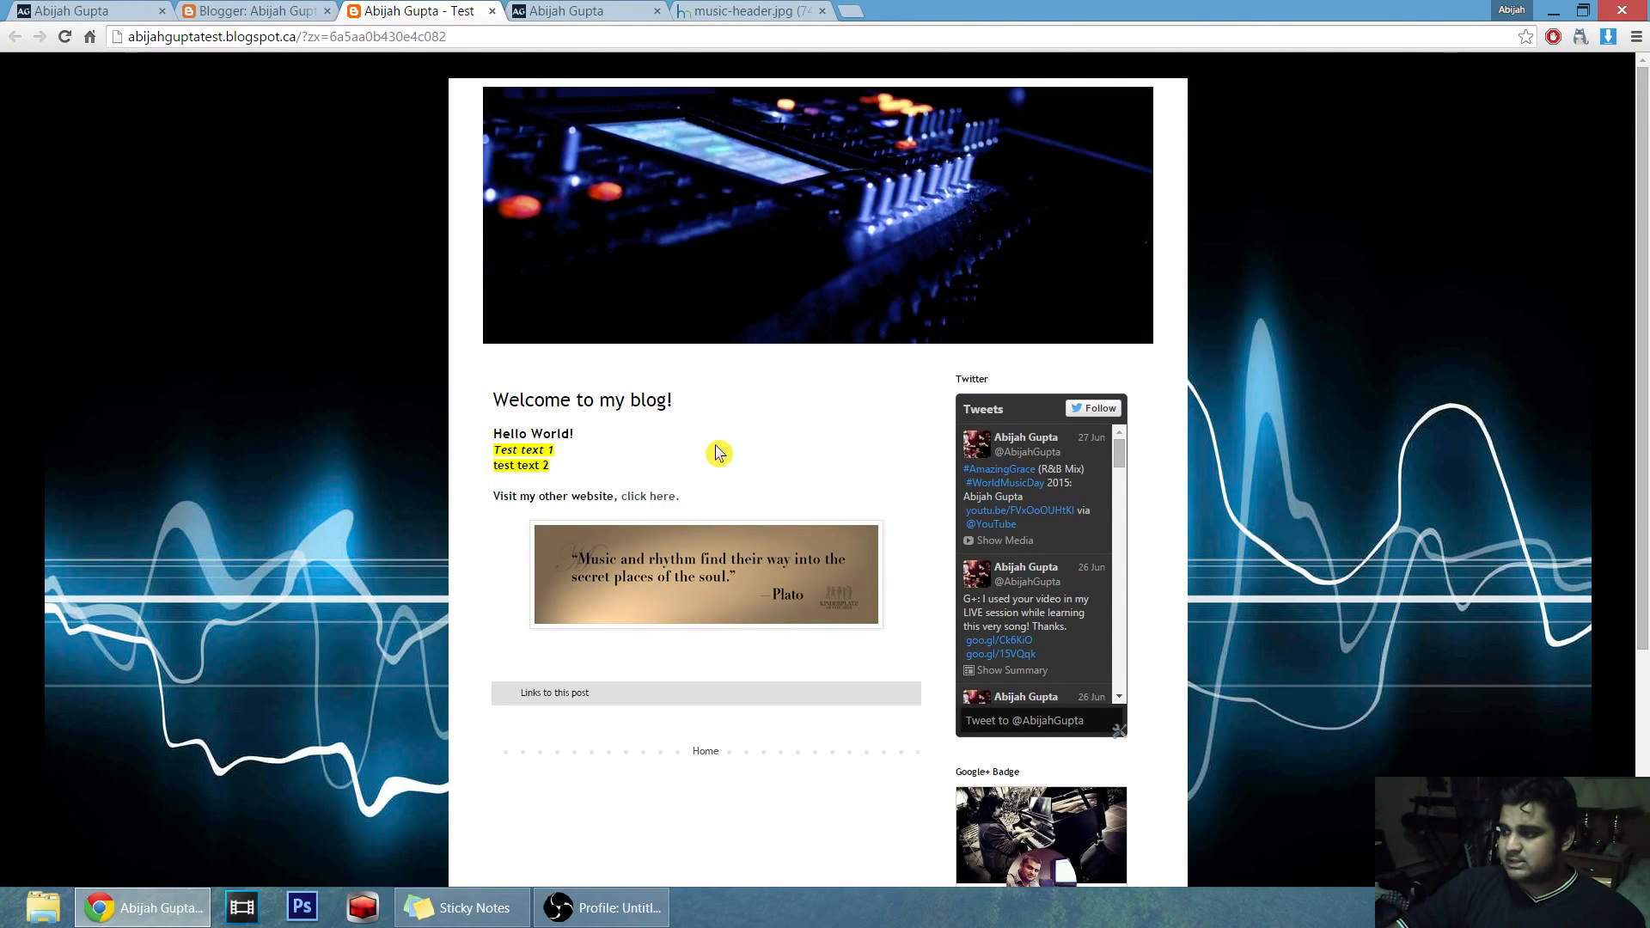
Look at the blog's Pages list, the blank page editor and the Posts list, and return to the Pages list.
left_click(249, 11)
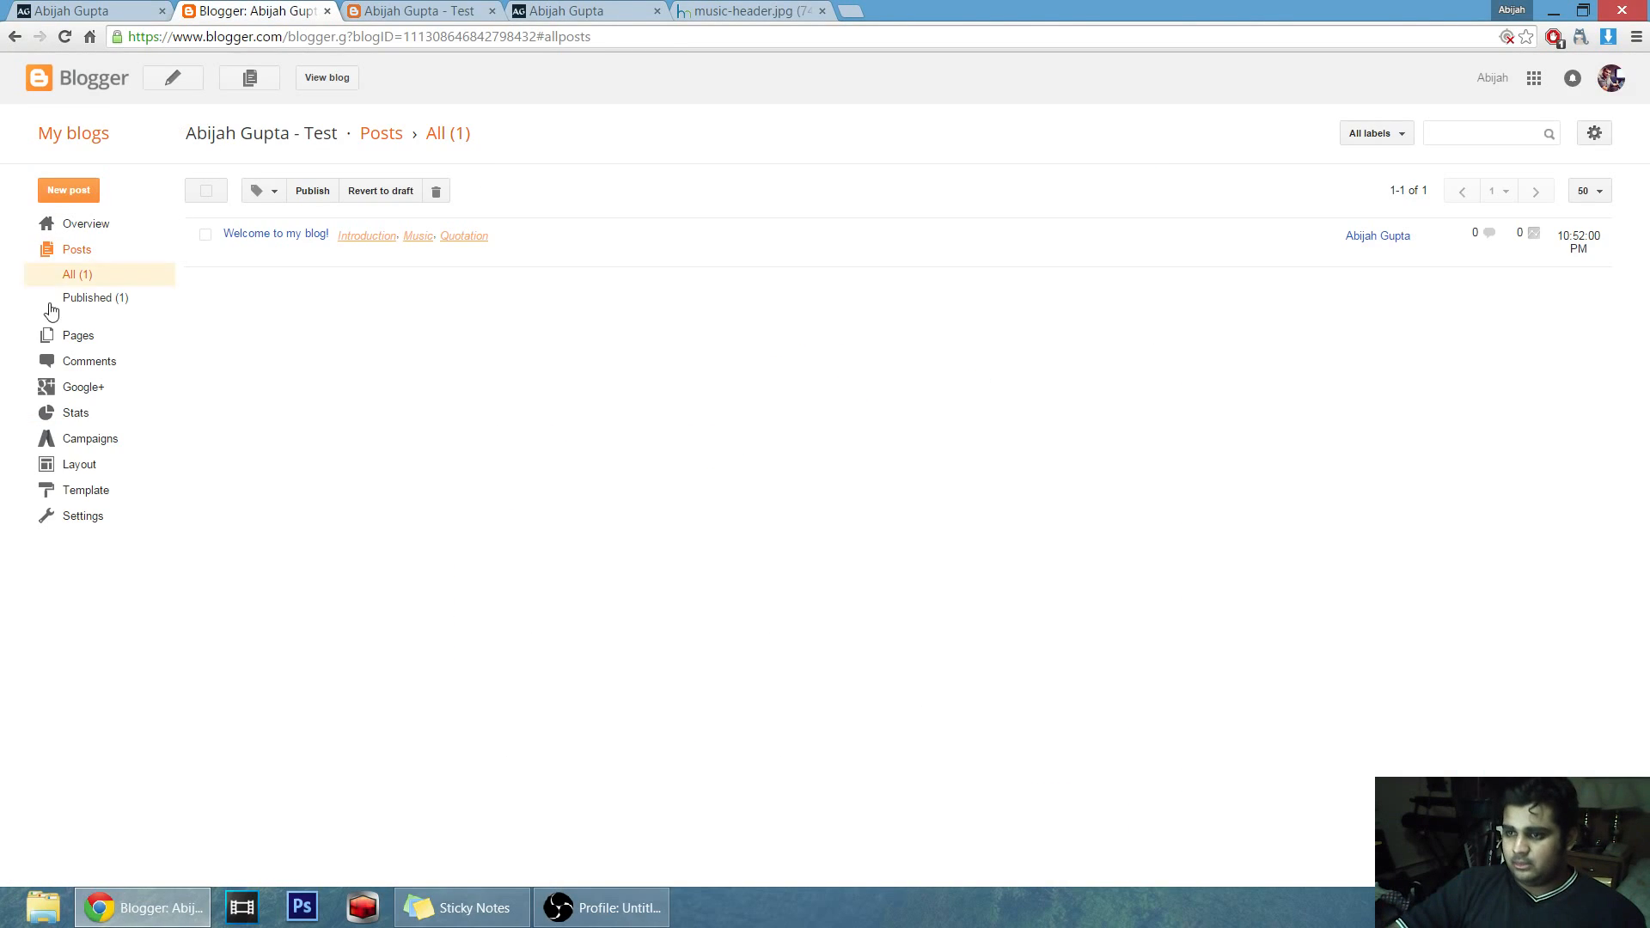
left_click(81, 335)
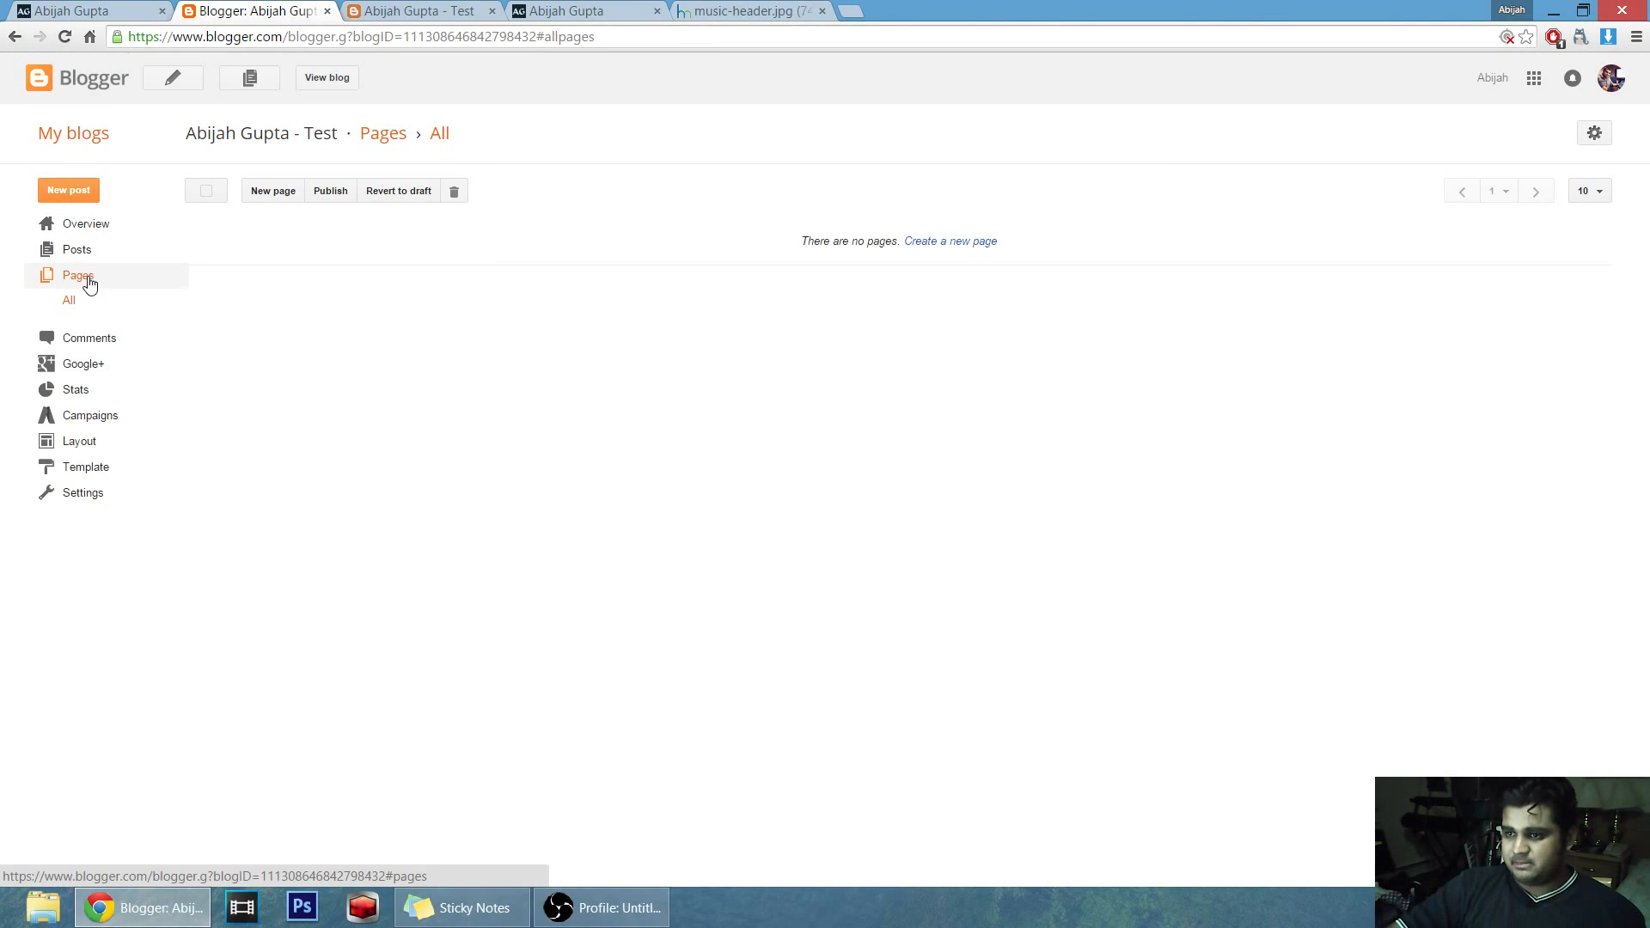
left_click(266, 191)
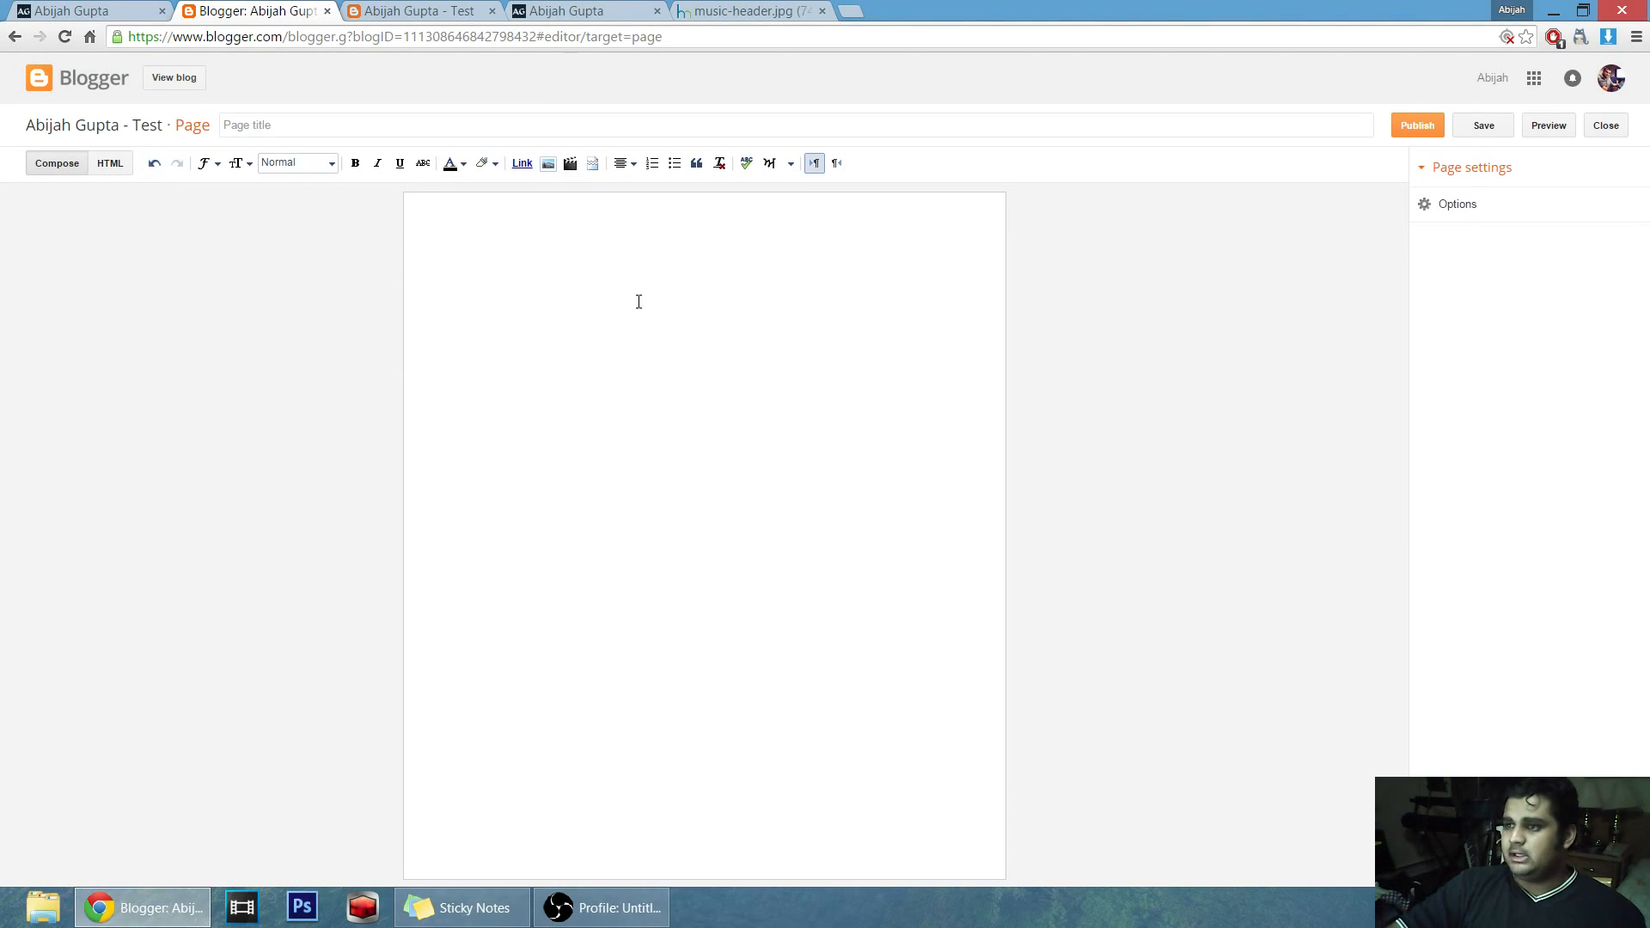
key("alt+Left")
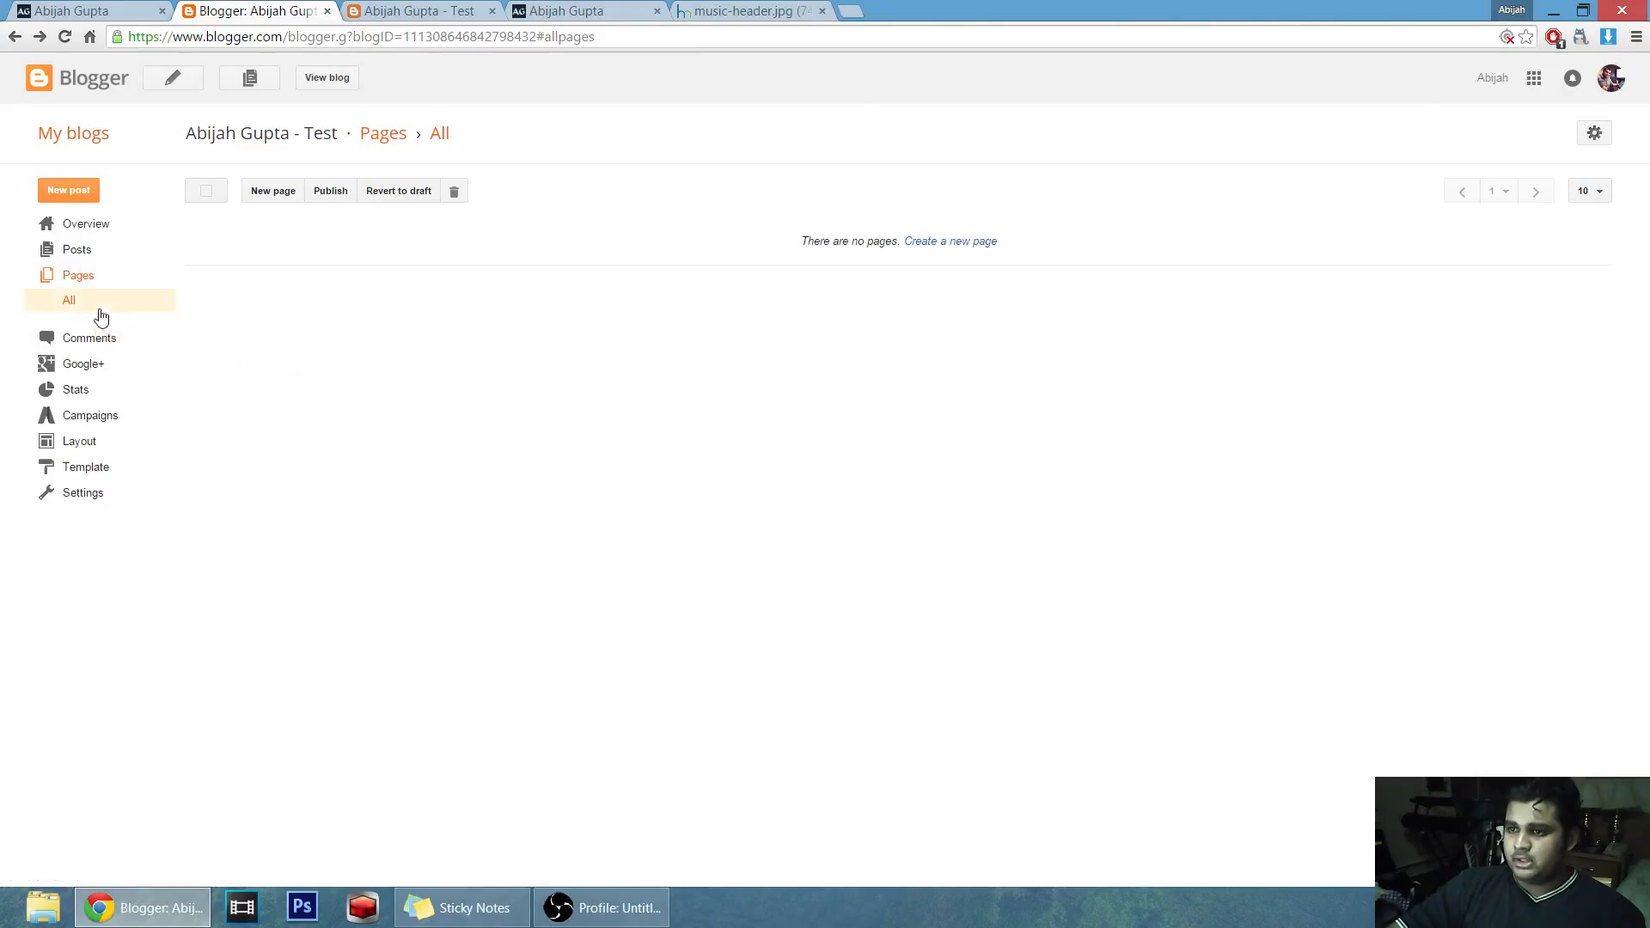
left_click(87, 257)
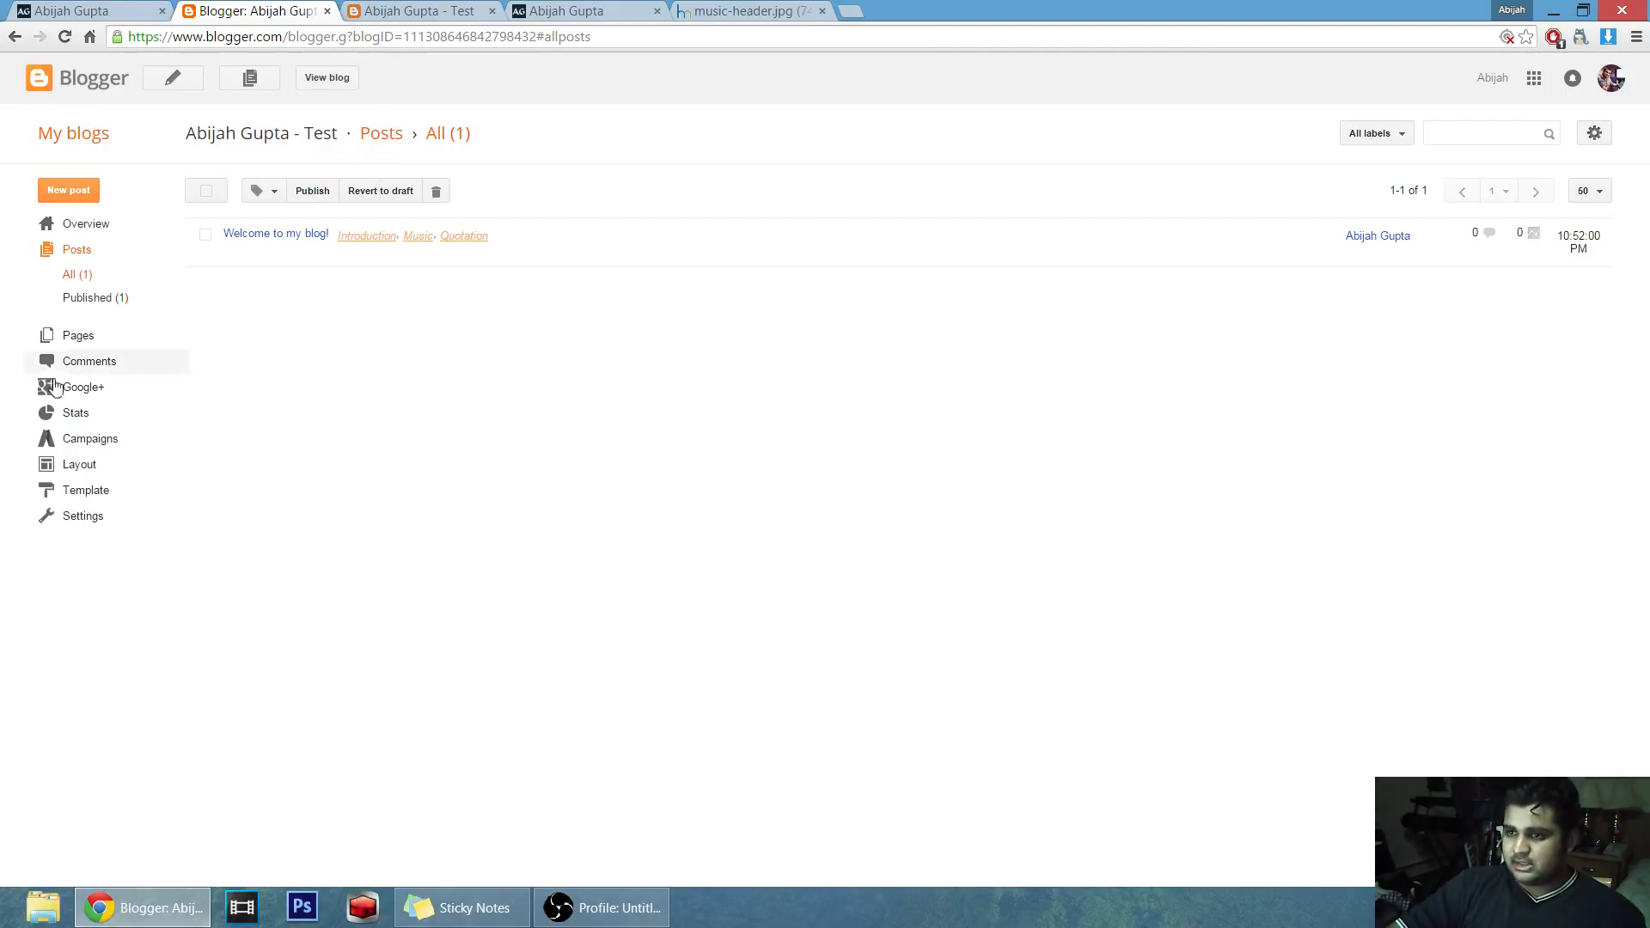
left_click(82, 338)
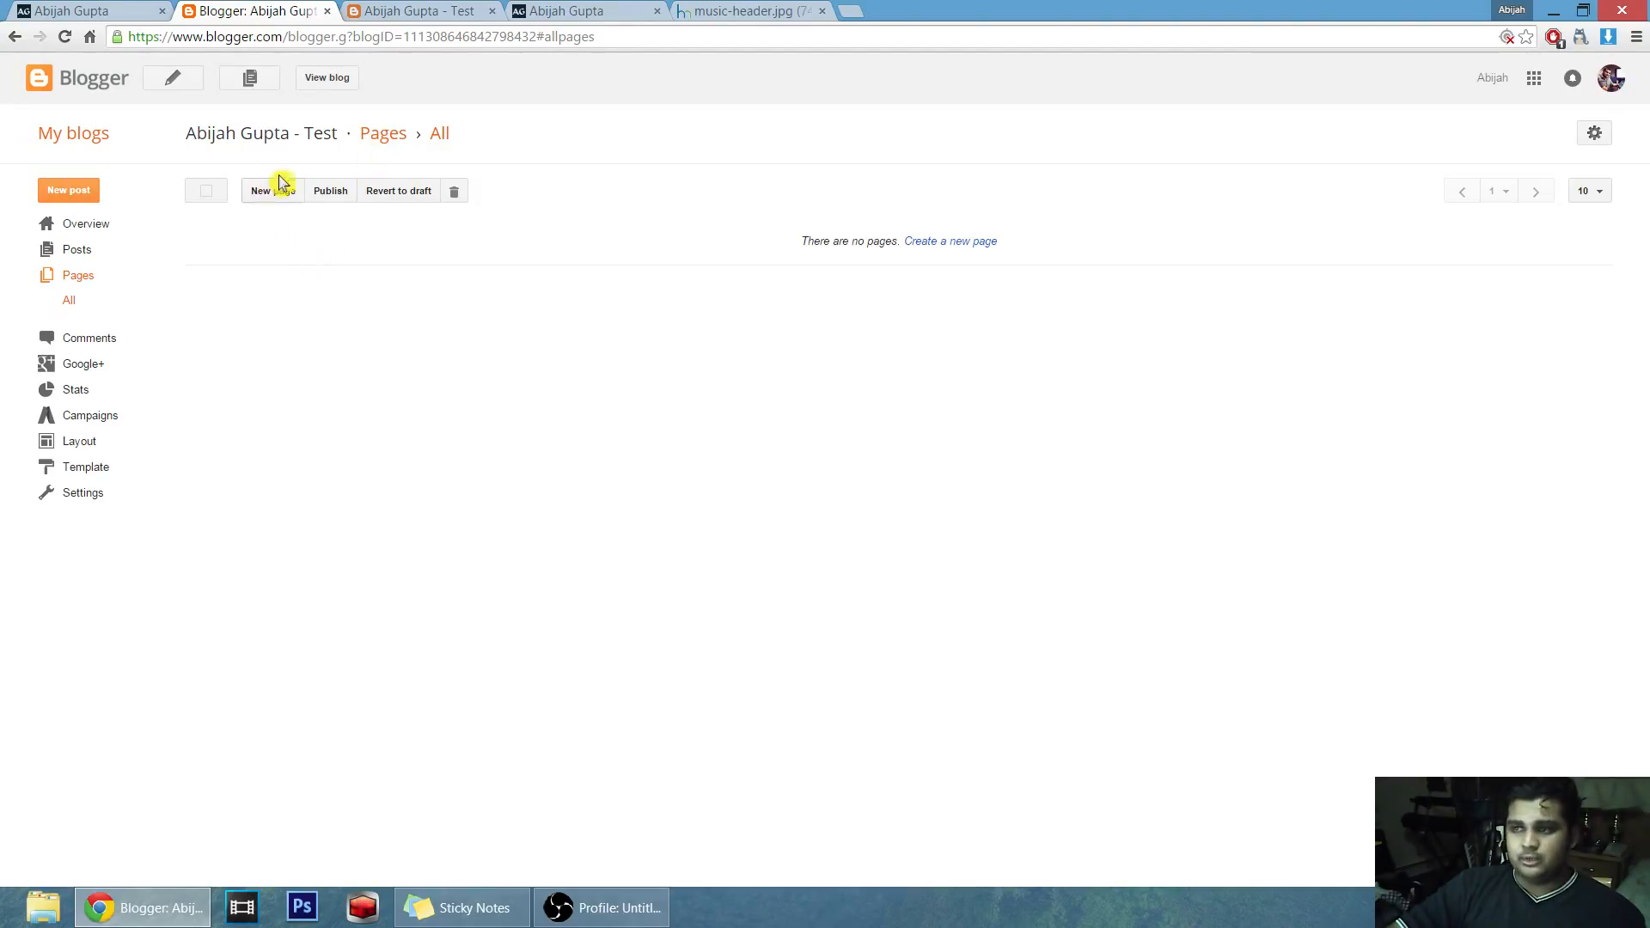
Create a new page and review its HTML view and its compose mode and line break options.
left_click(958, 248)
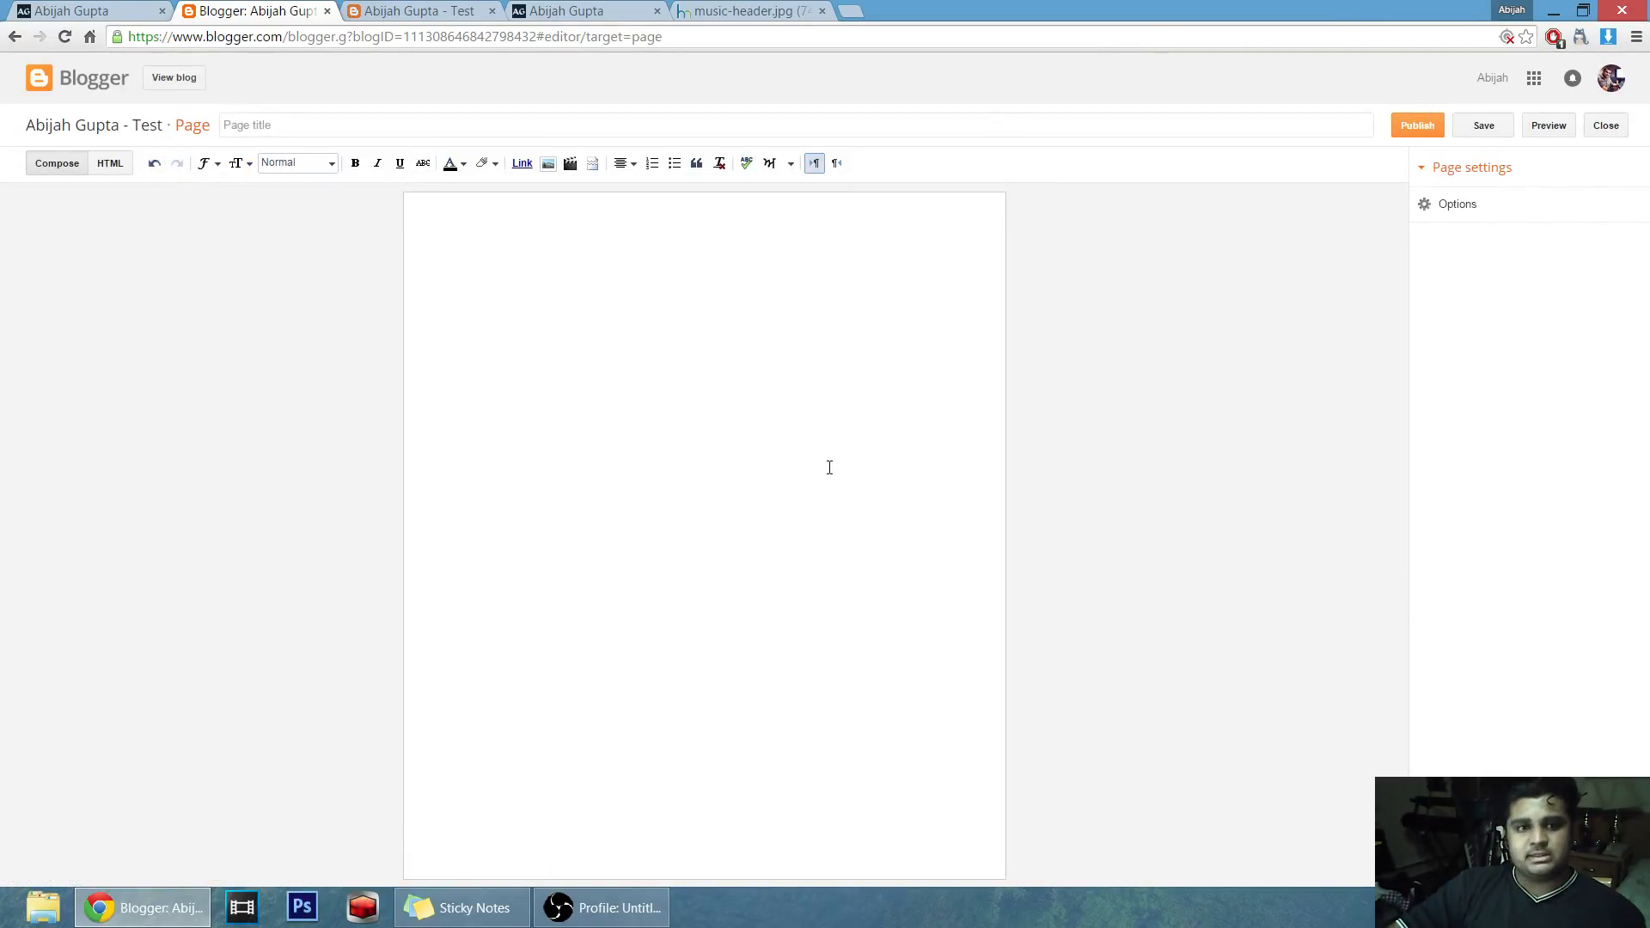
left_click(117, 167)
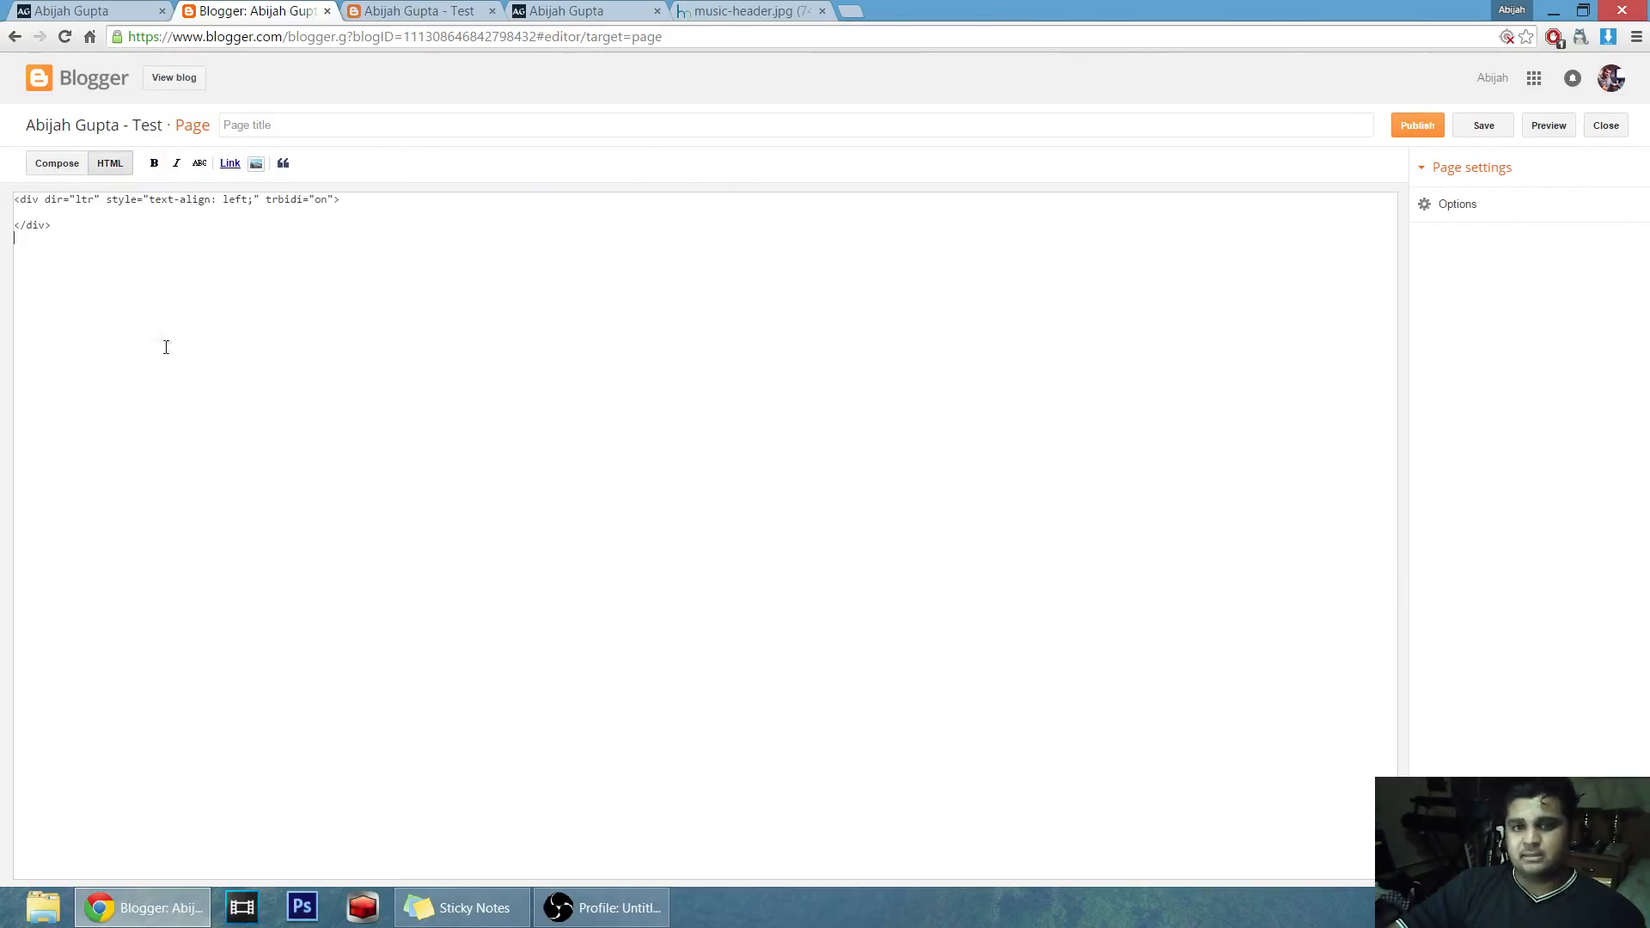
left_click(40, 173)
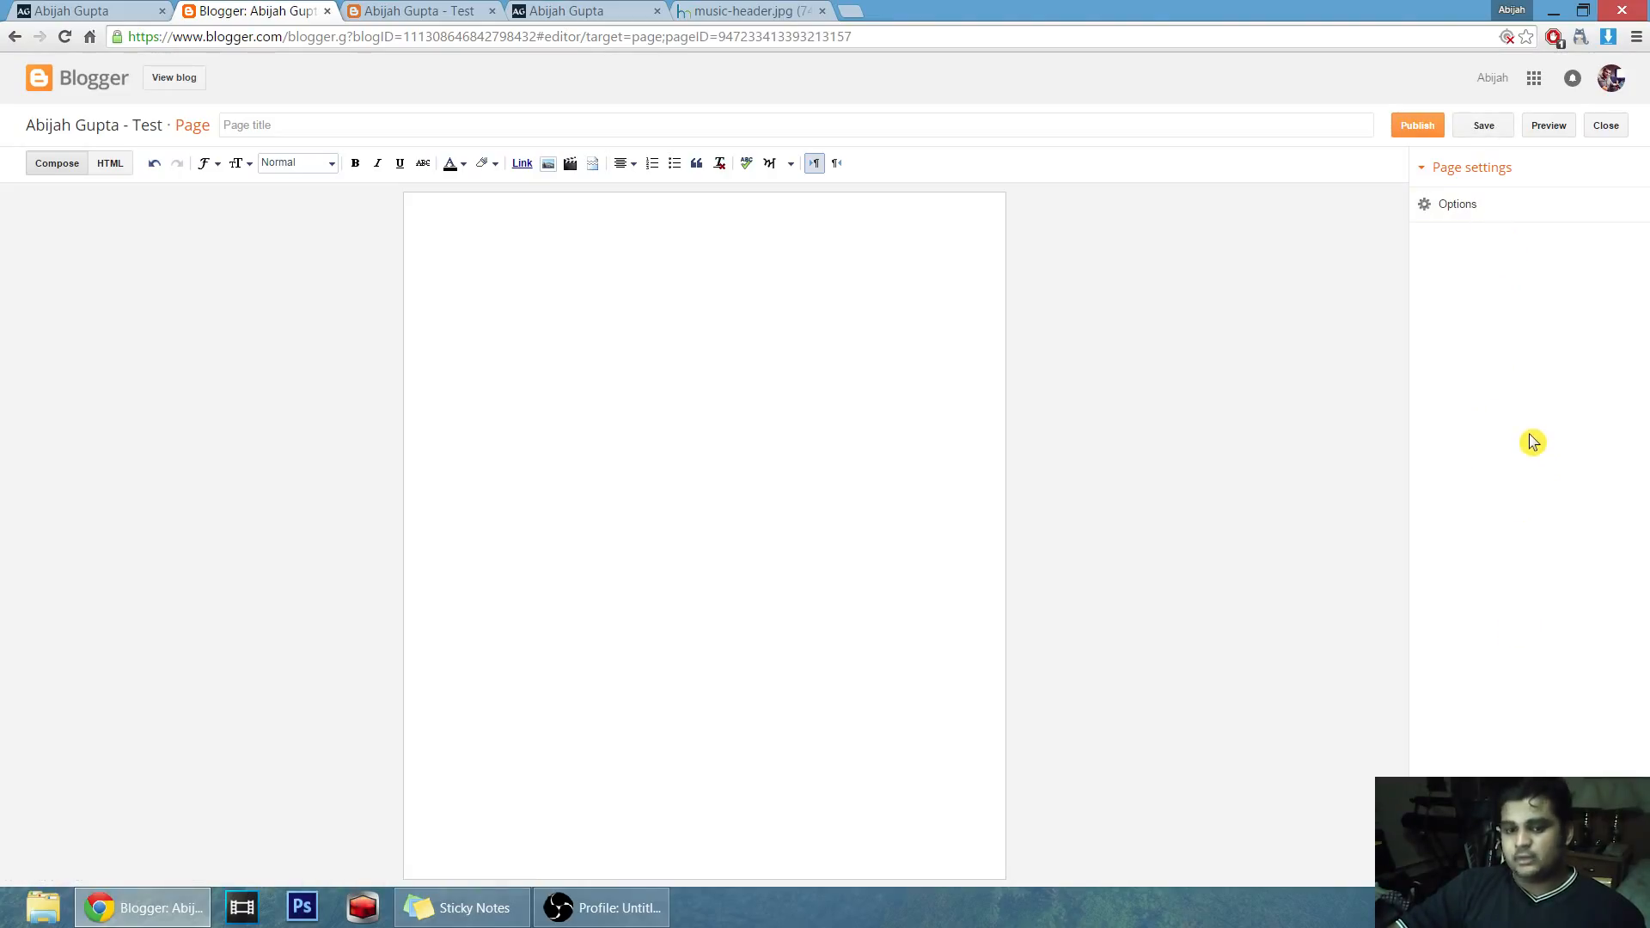
left_click(1420, 209)
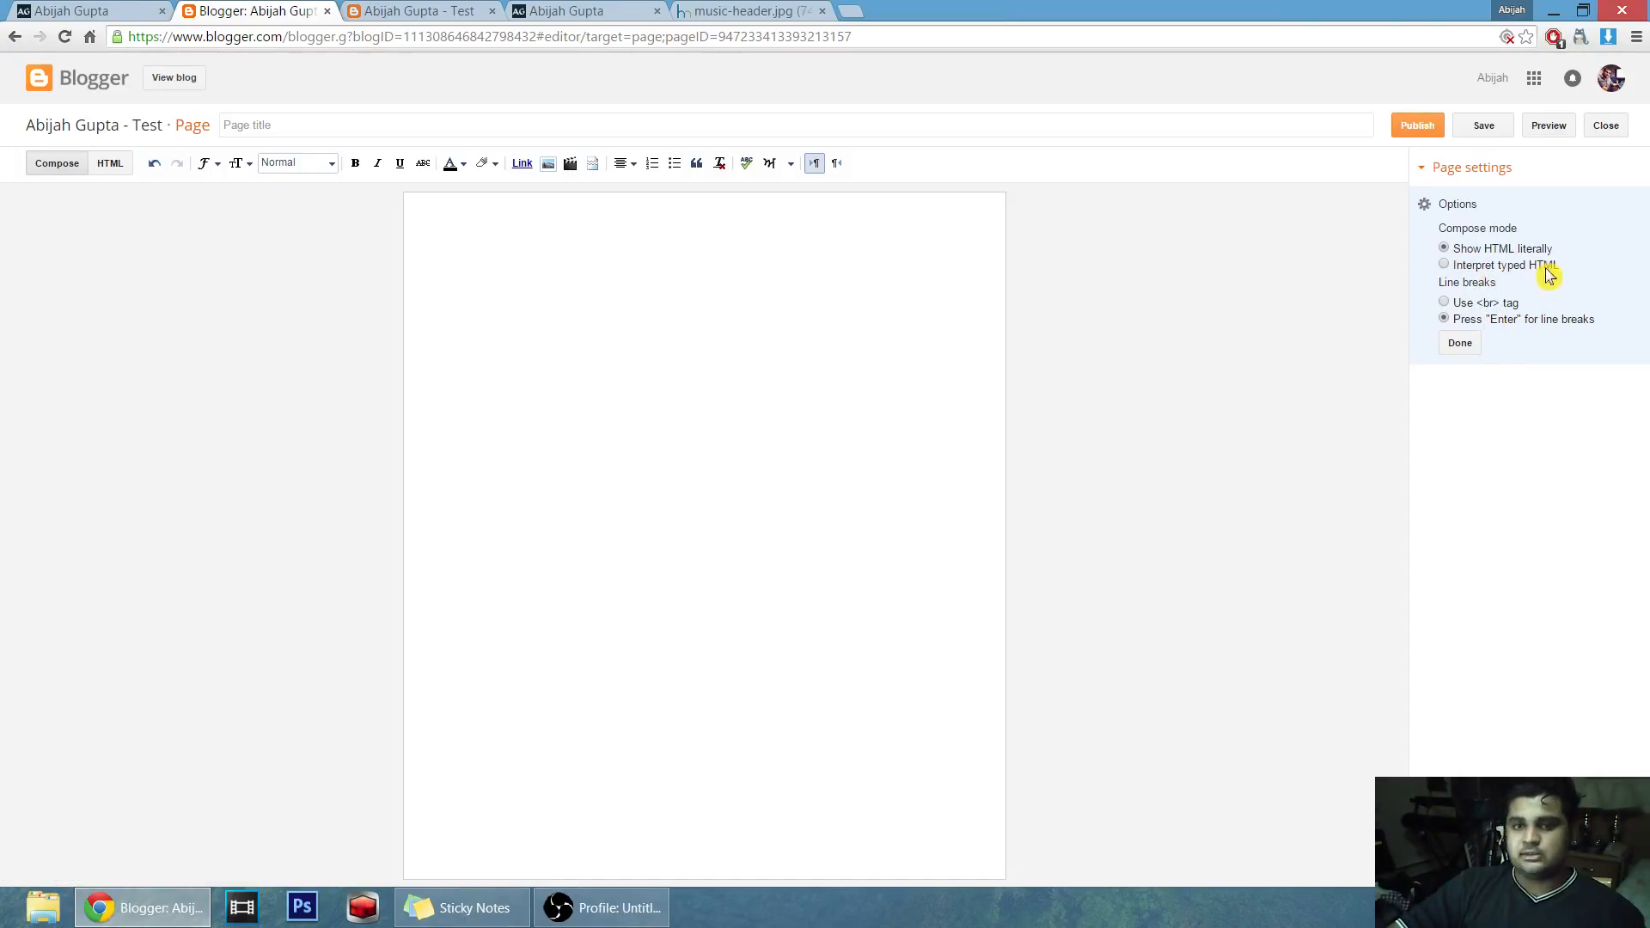
left_click(1462, 346)
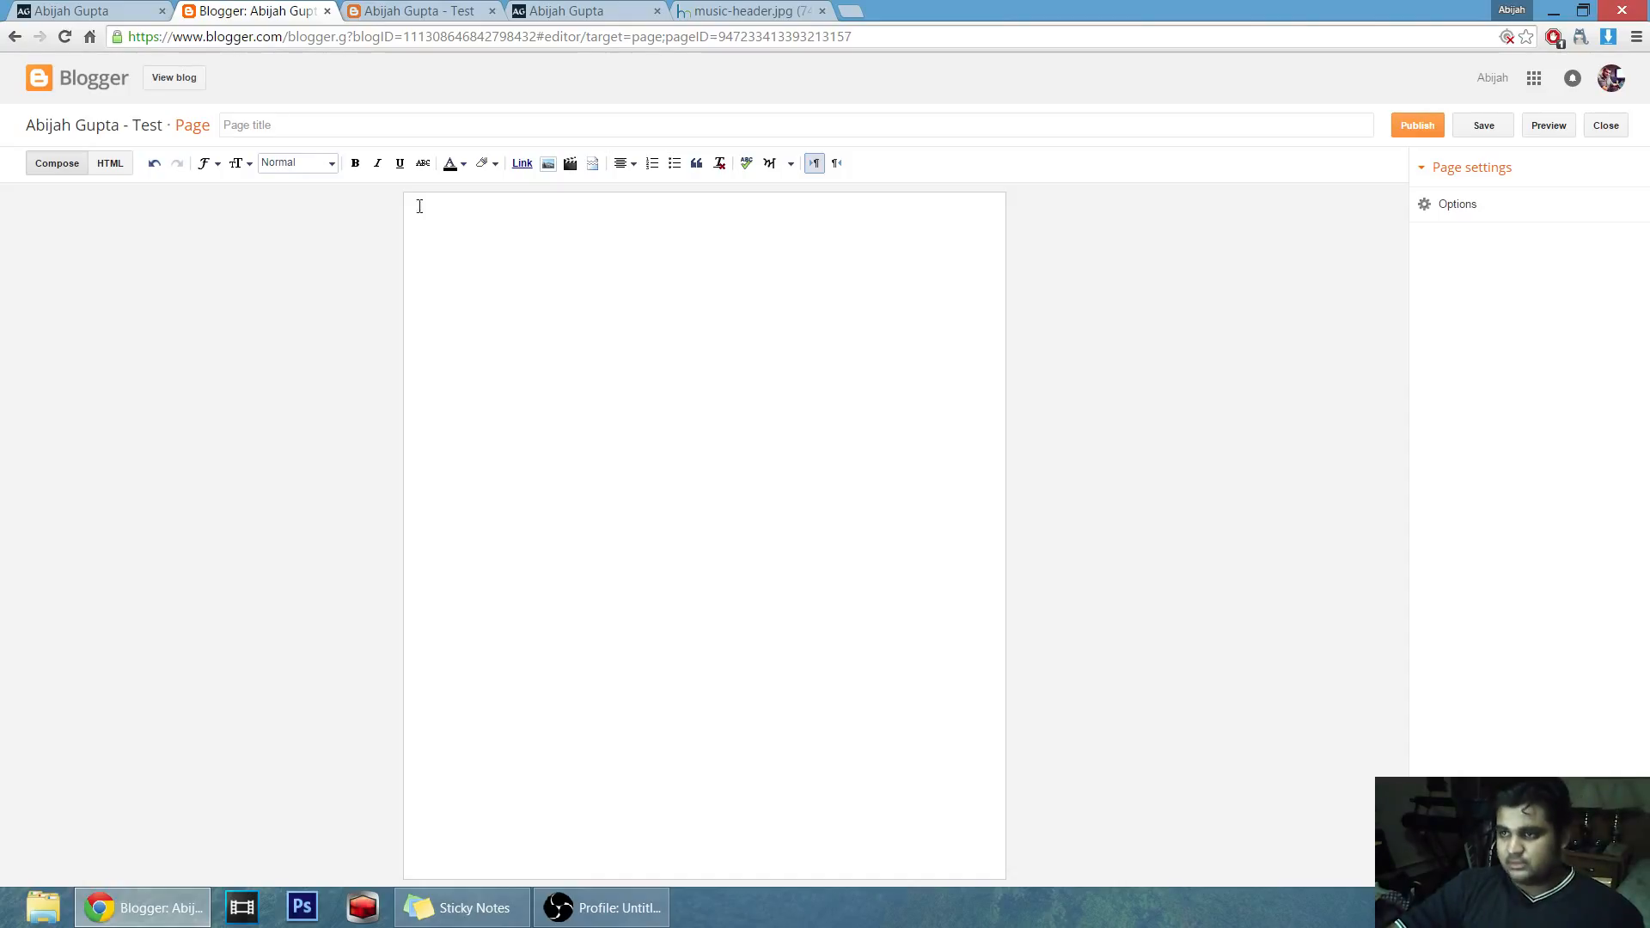
Title the new page "About".
left_click(365, 126)
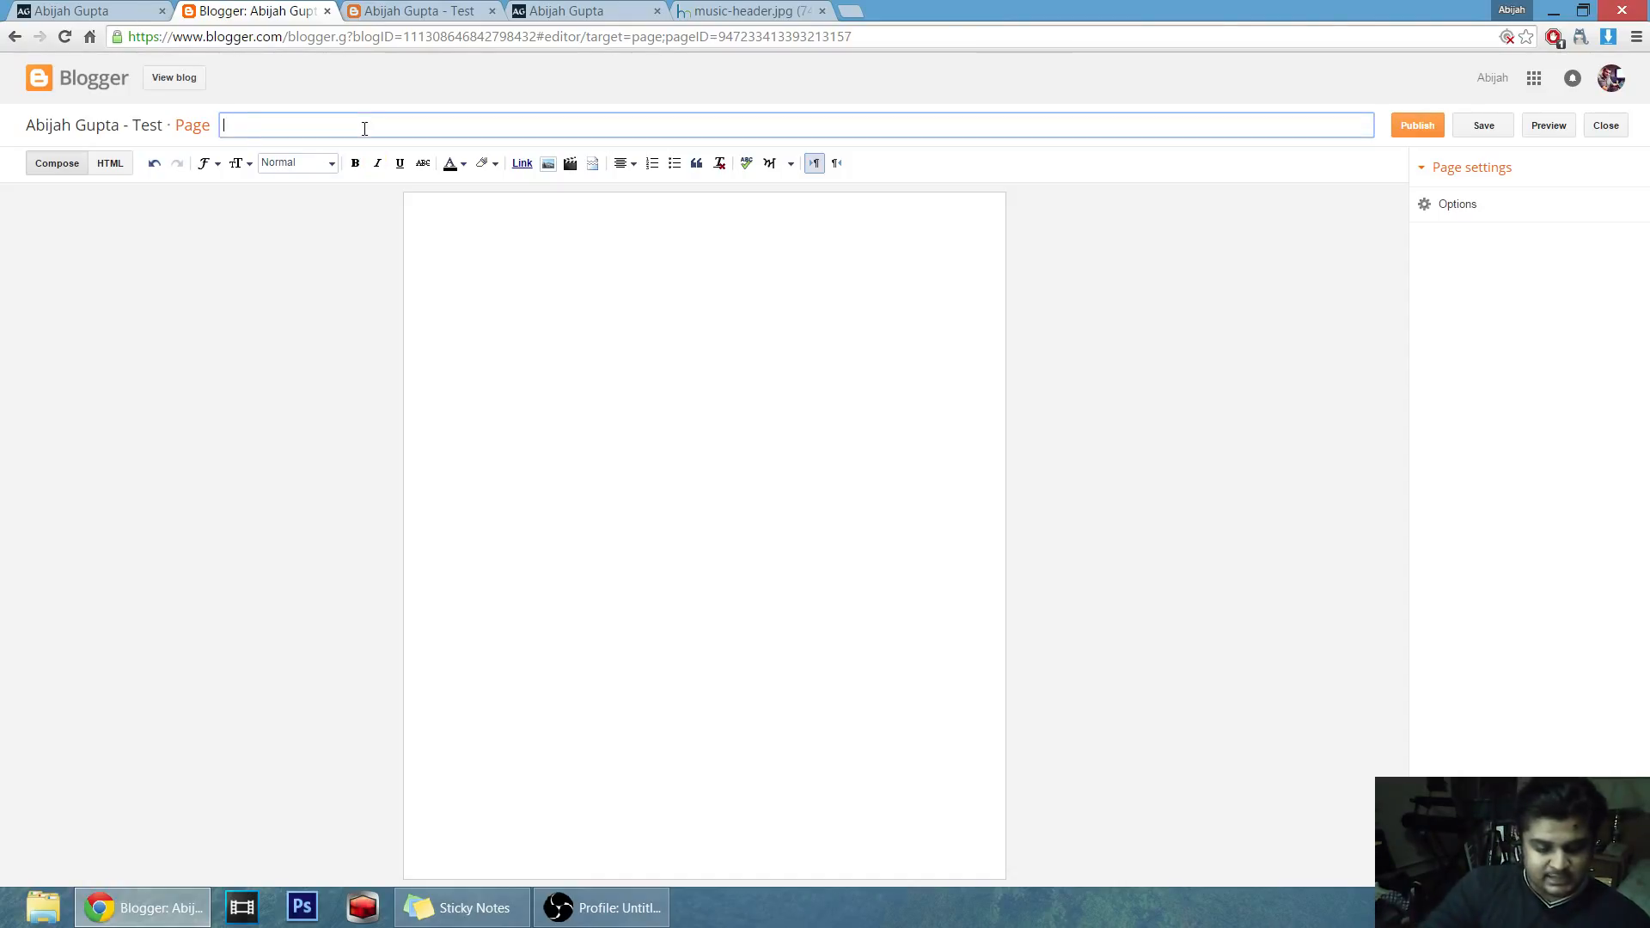
type("Abouyt")
key("BackSpace")
key("BackSpace")
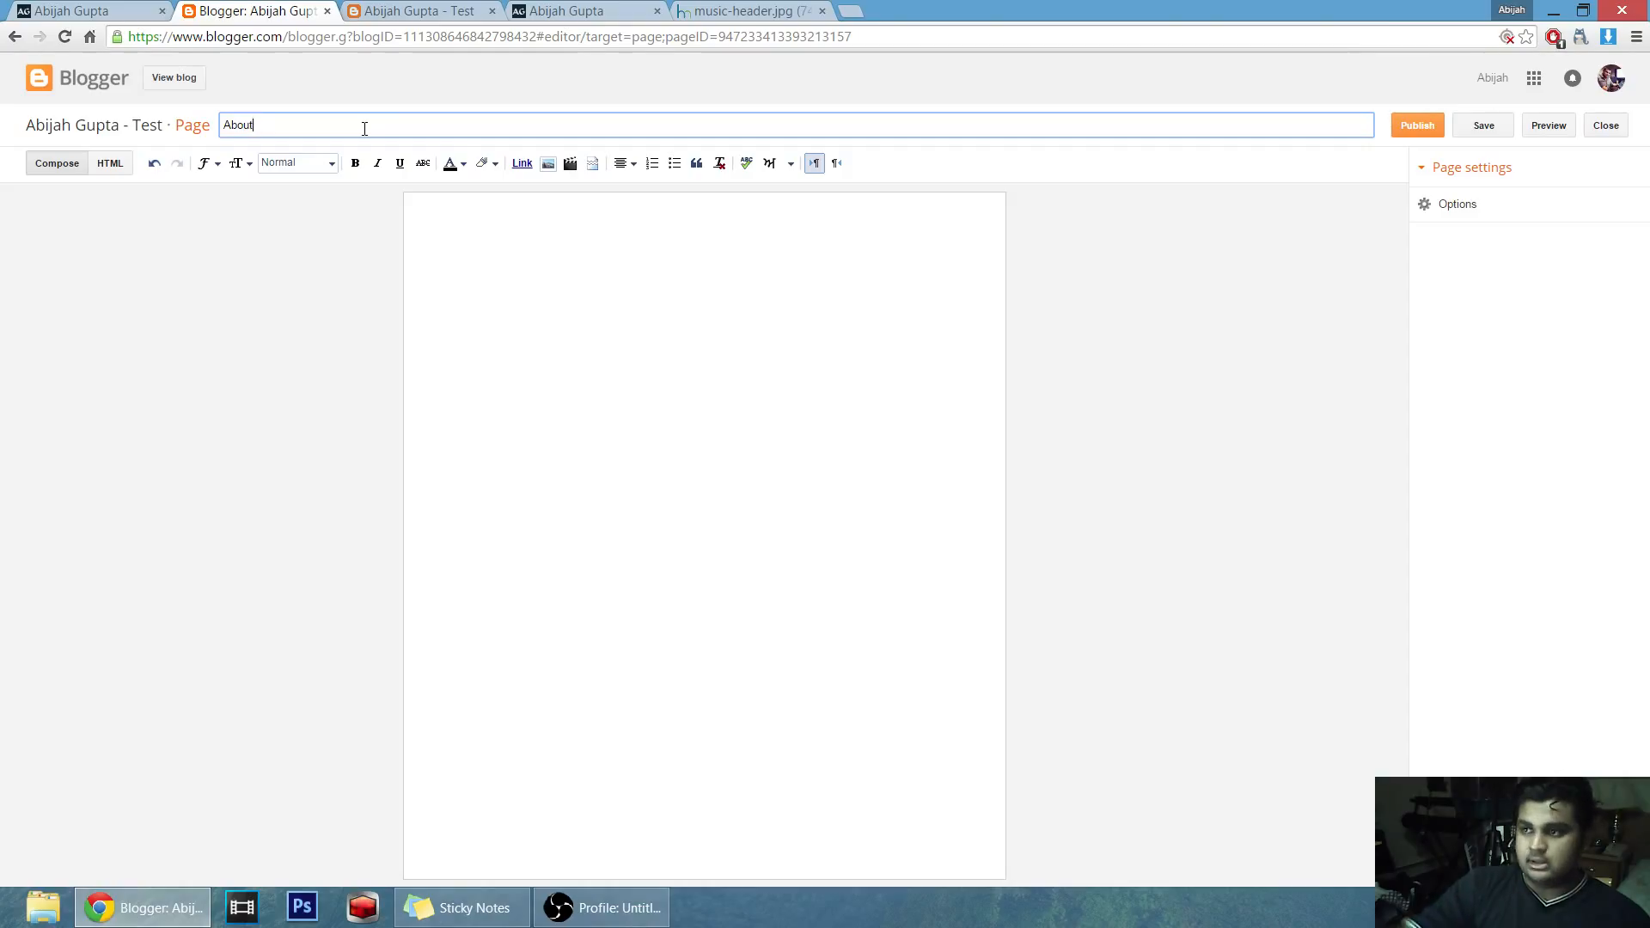
type("t")
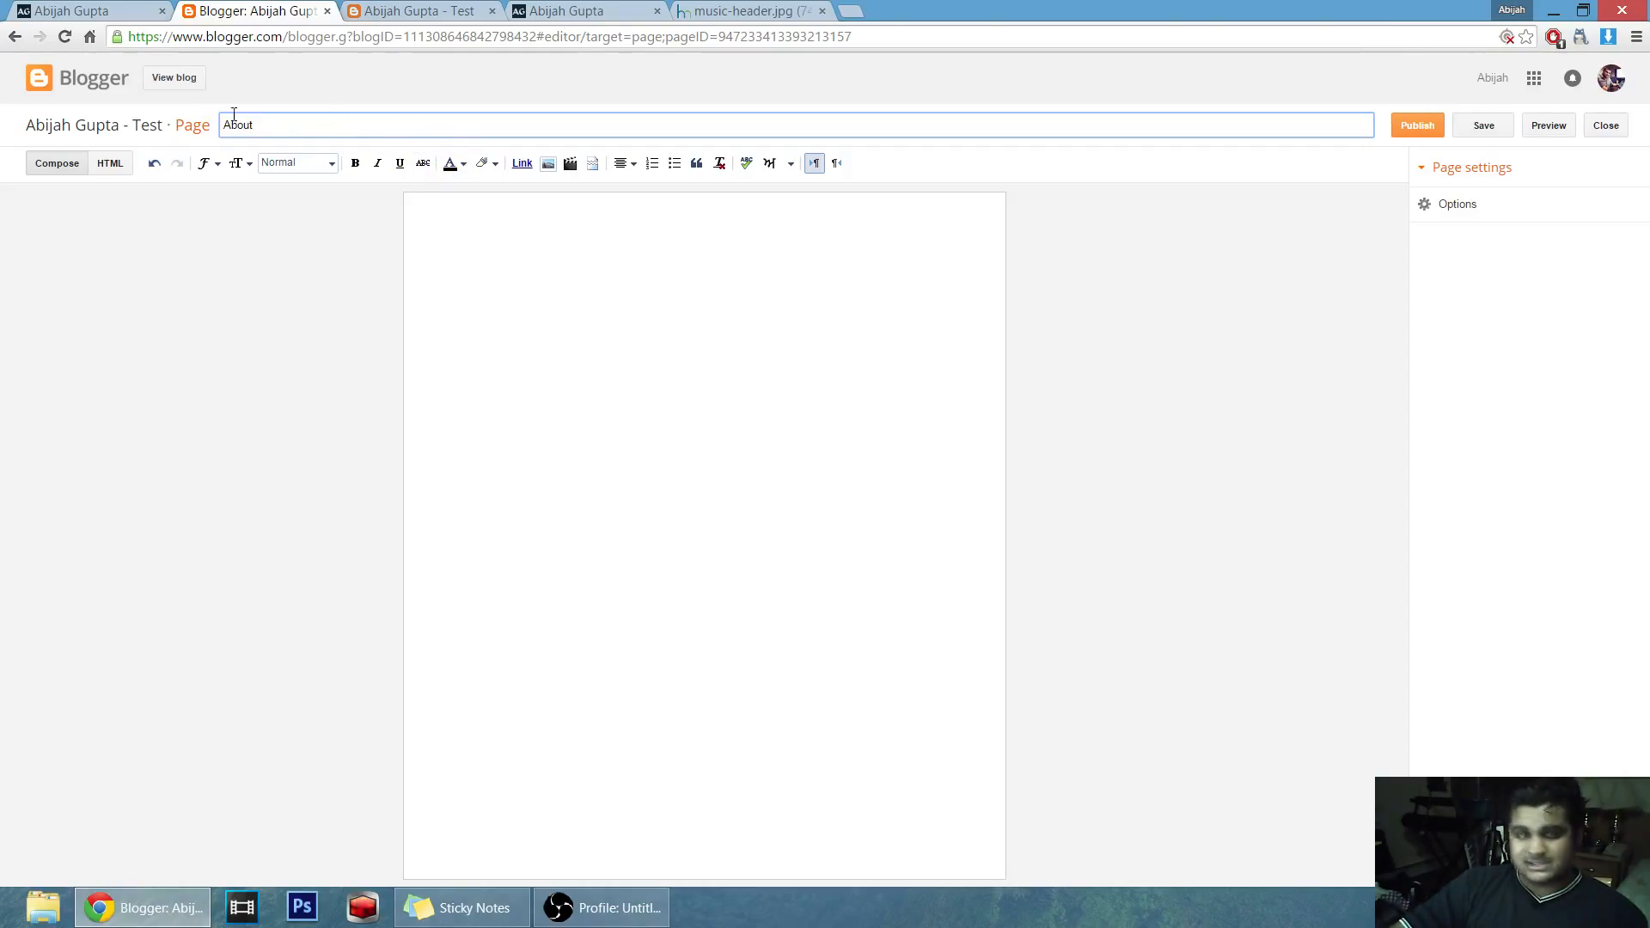
Write a one-sentence mock introduction with the author's first name, followed by the lines "abcdef", "qweerty" and "asdfgh".
left_click(591, 269)
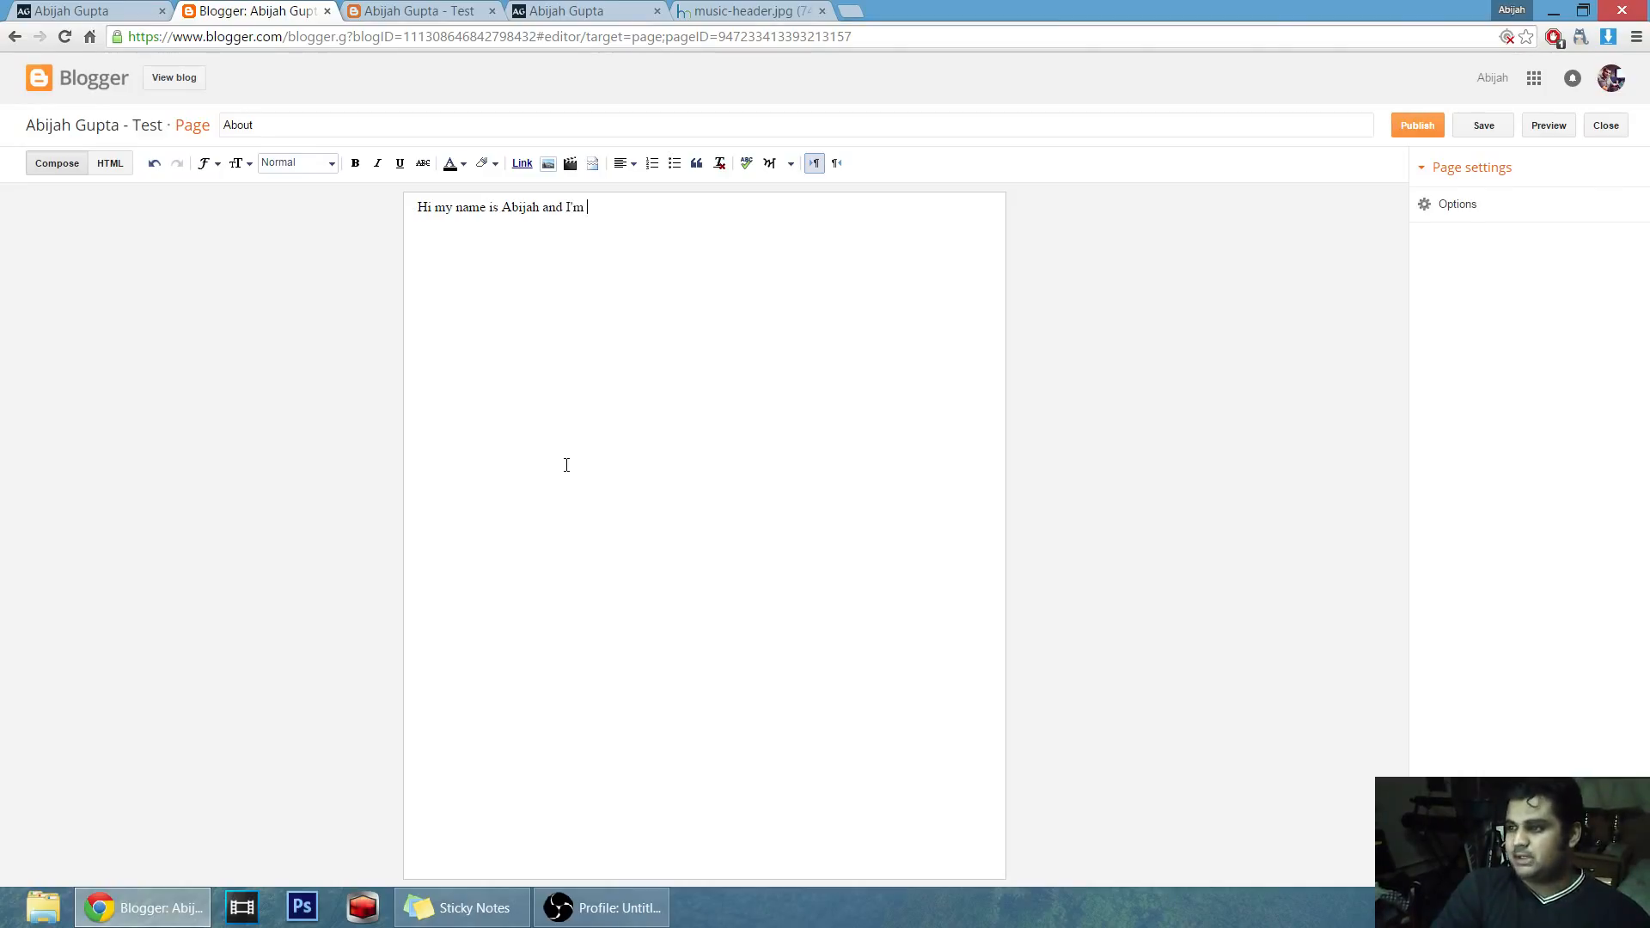
type("typing a mock introduction.")
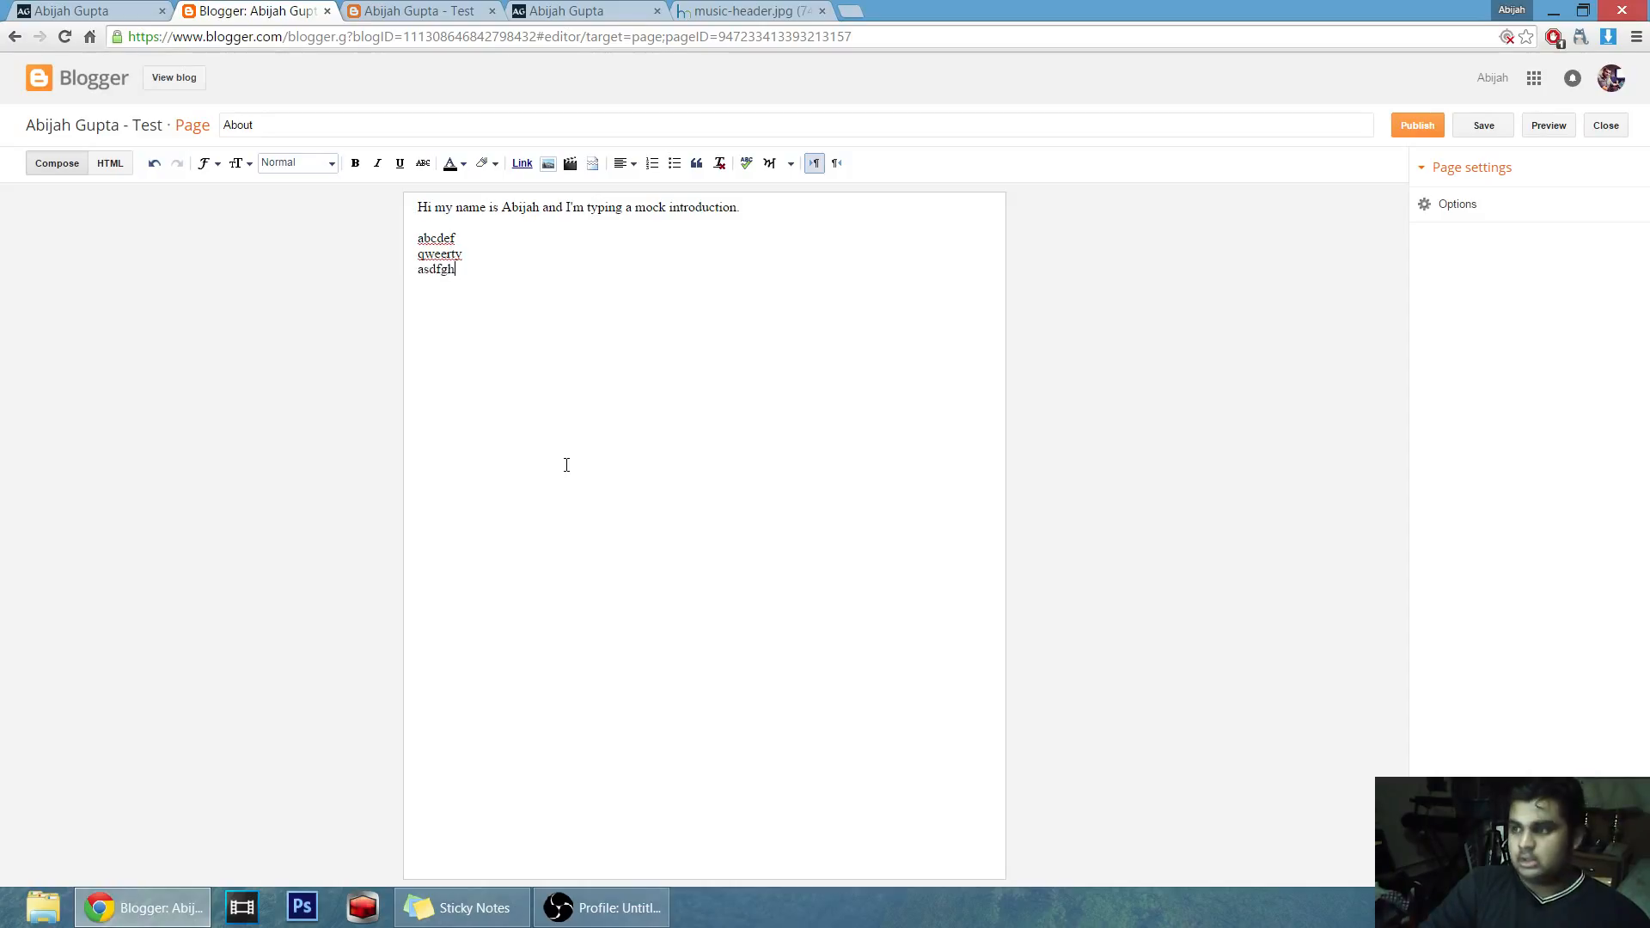
key("Return")
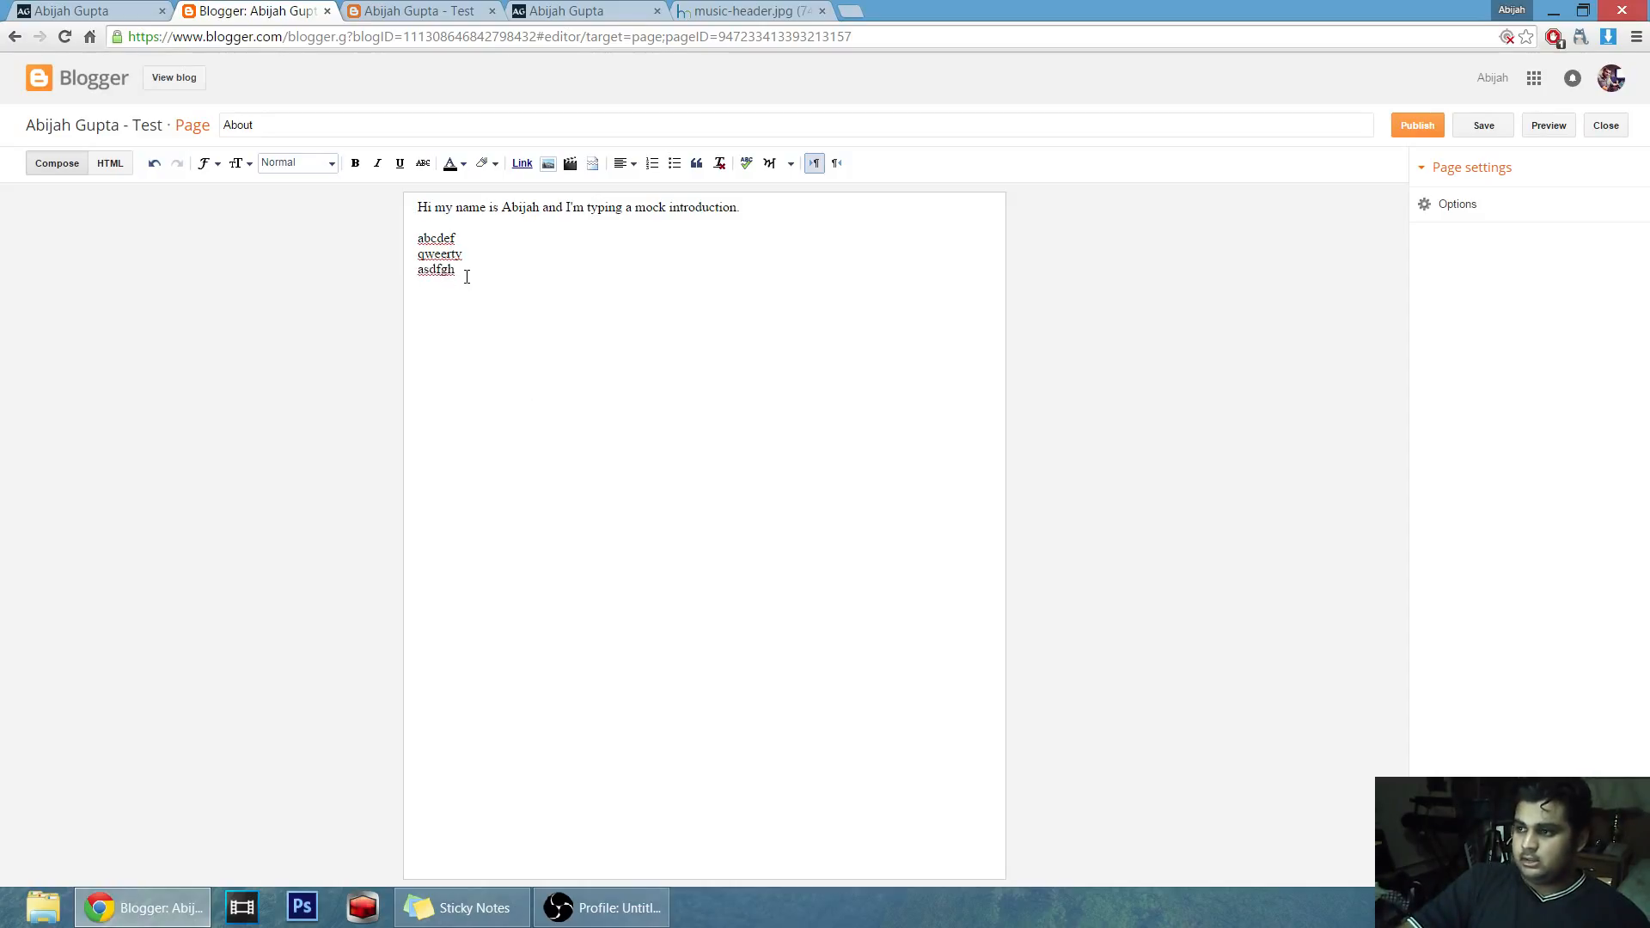
Turn the three lines below the introduction into a bulleted list and publish the page.
left_click_drag(441, 275, 408, 241)
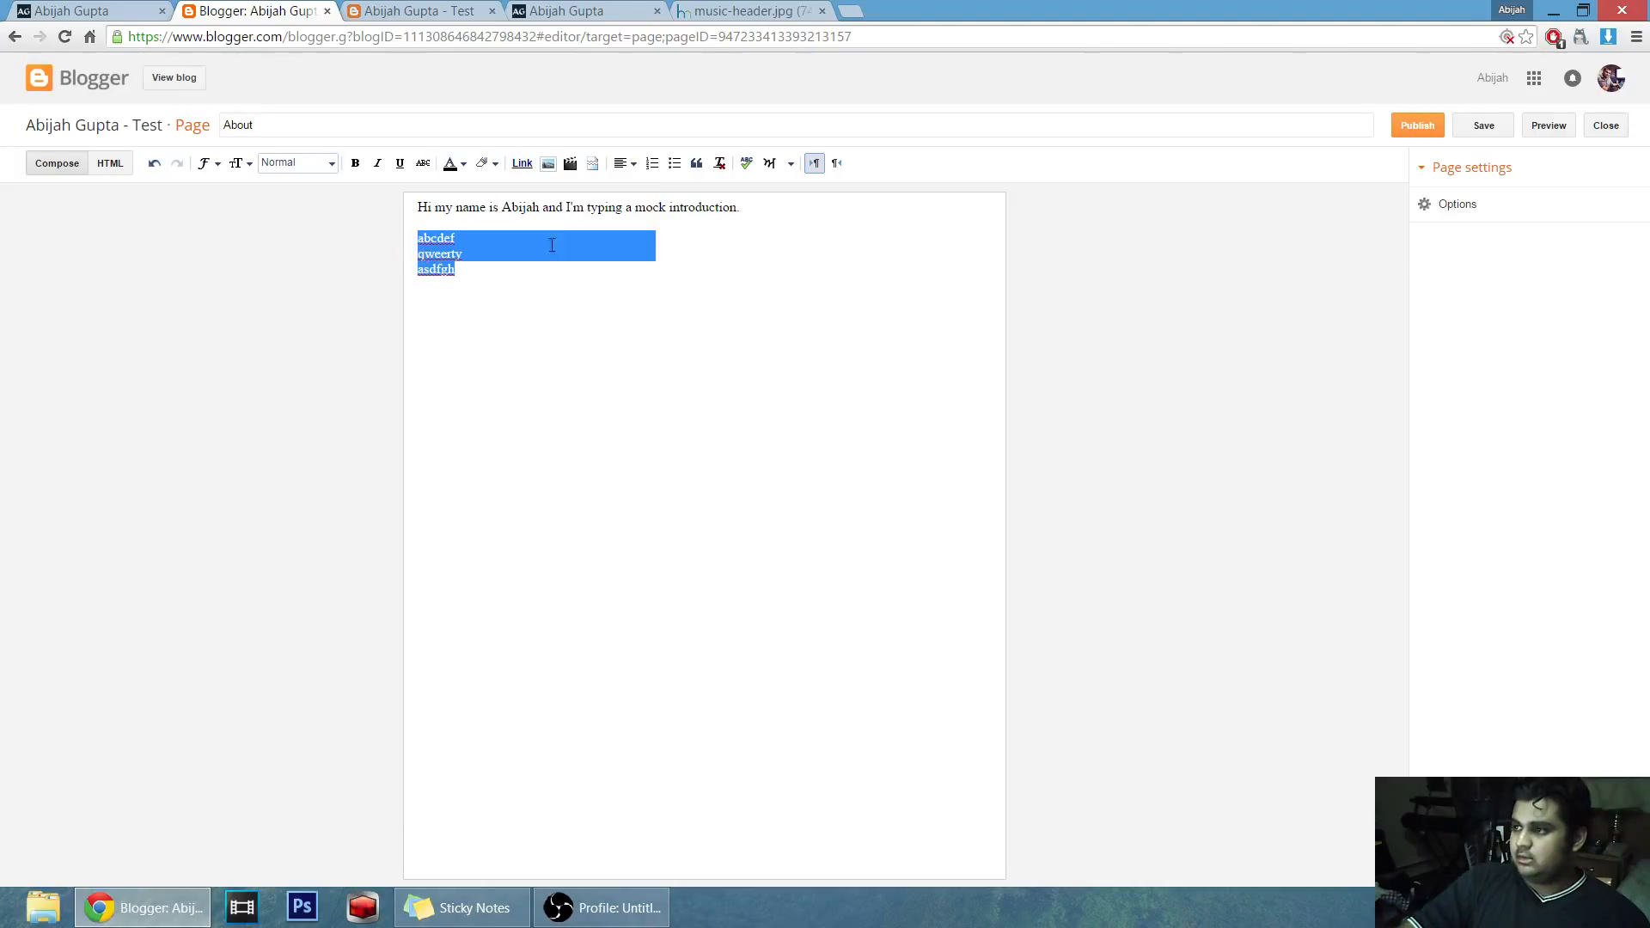
left_click(674, 165)
left_click(568, 298)
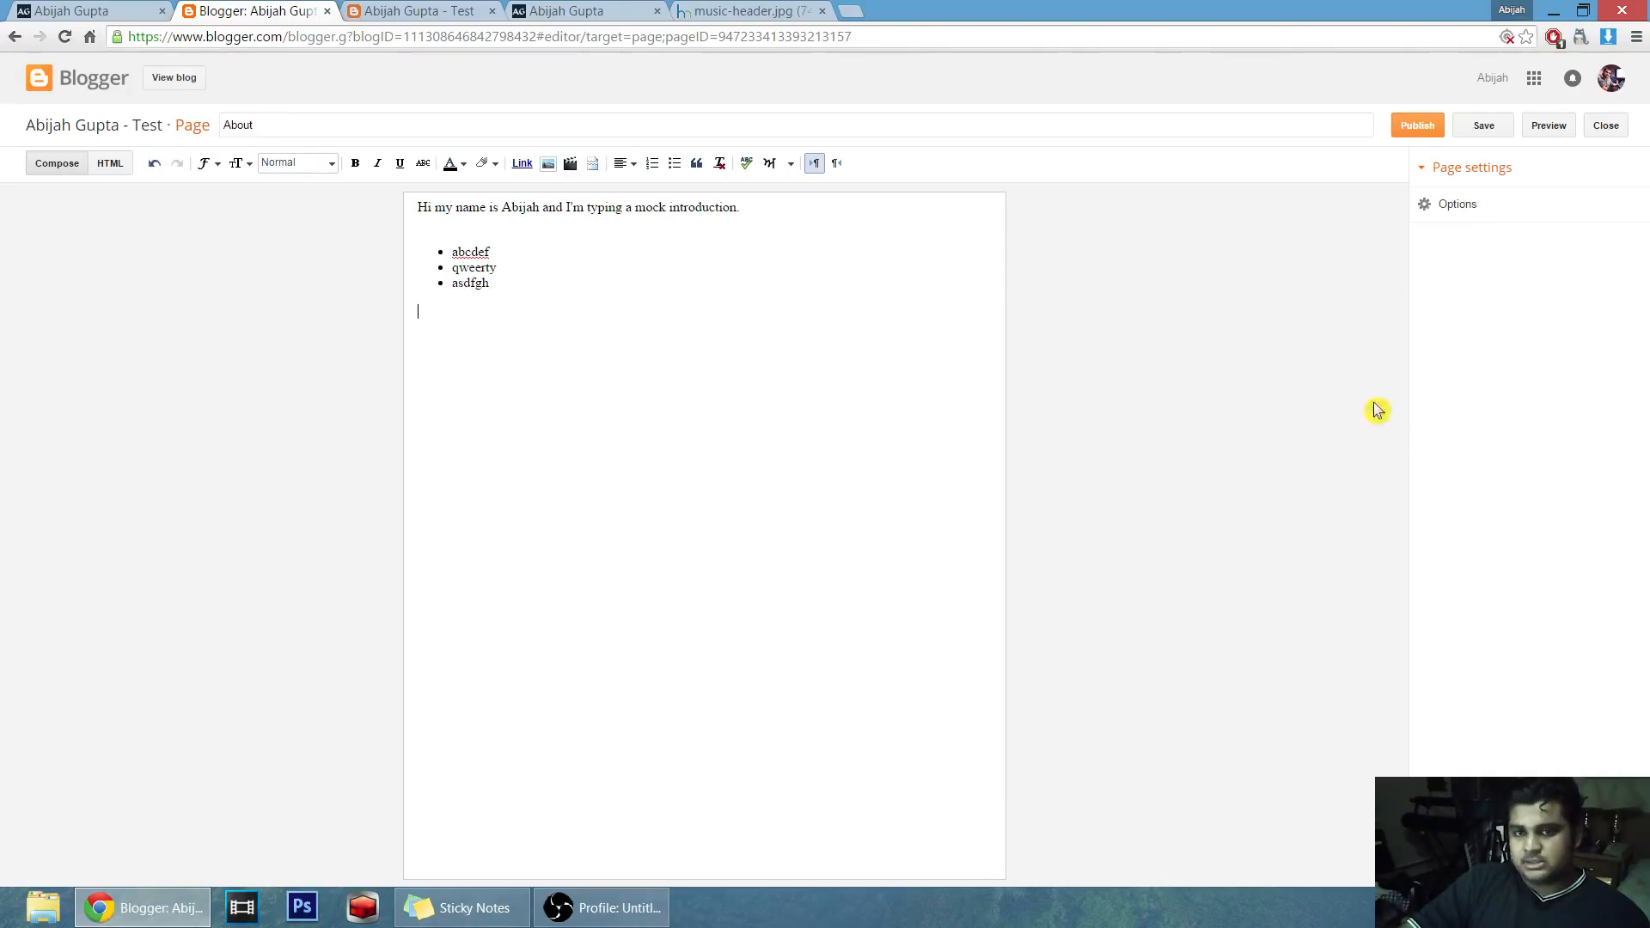
left_click(1404, 125)
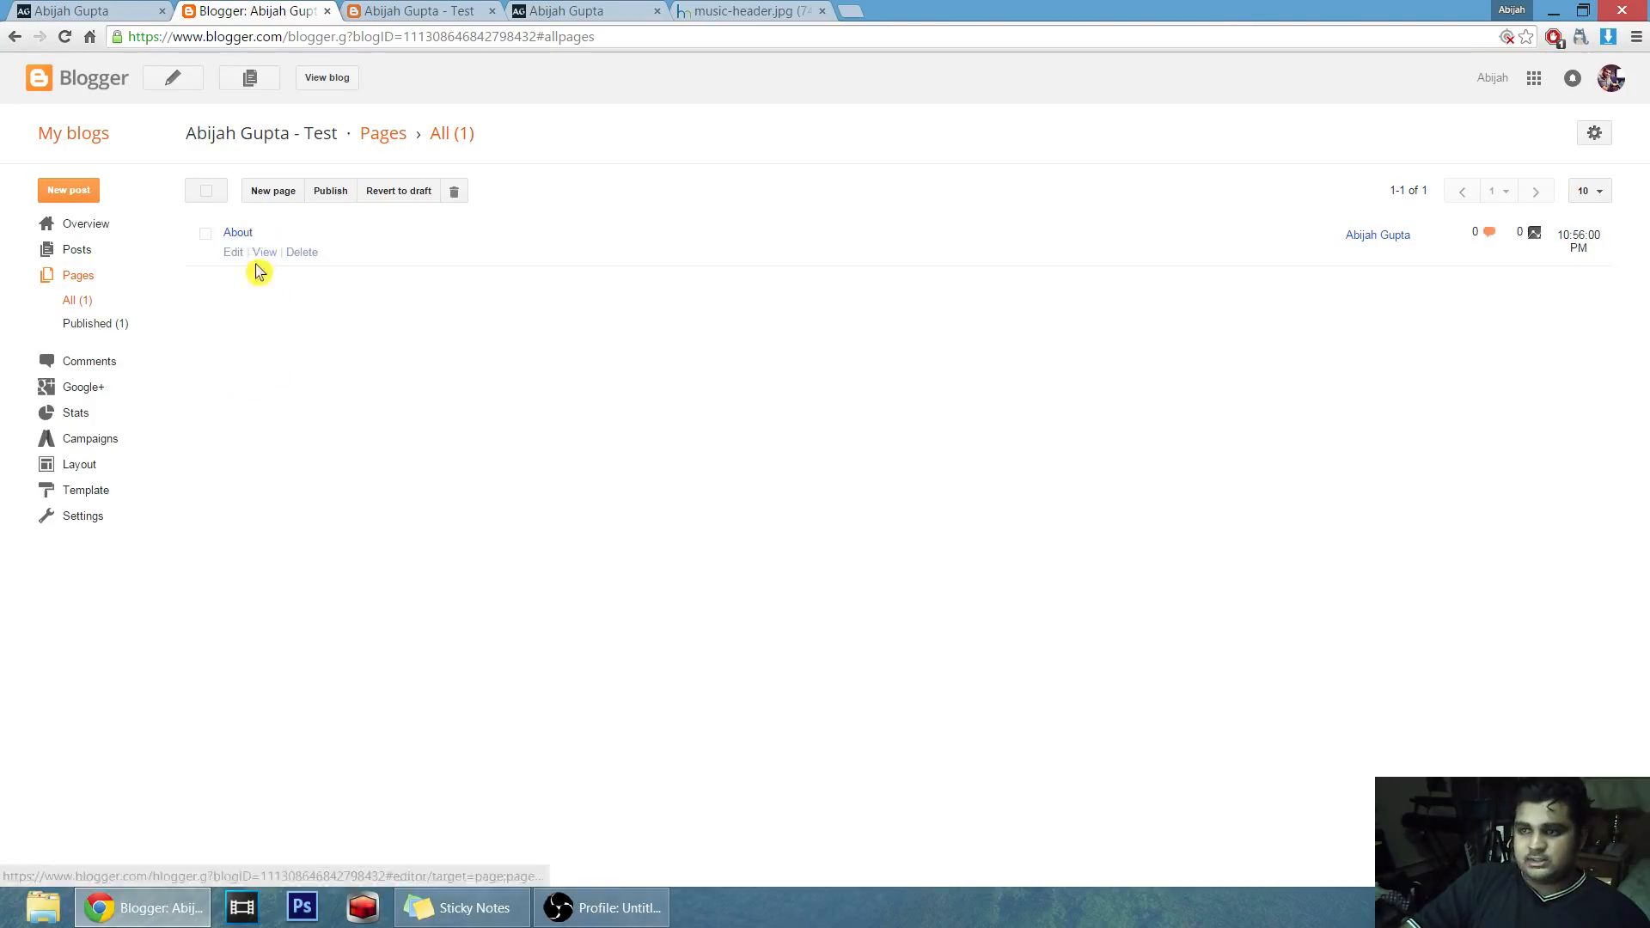
Compare the Posts and Pages lists and view the published About page on the live blog.
left_click(78, 251)
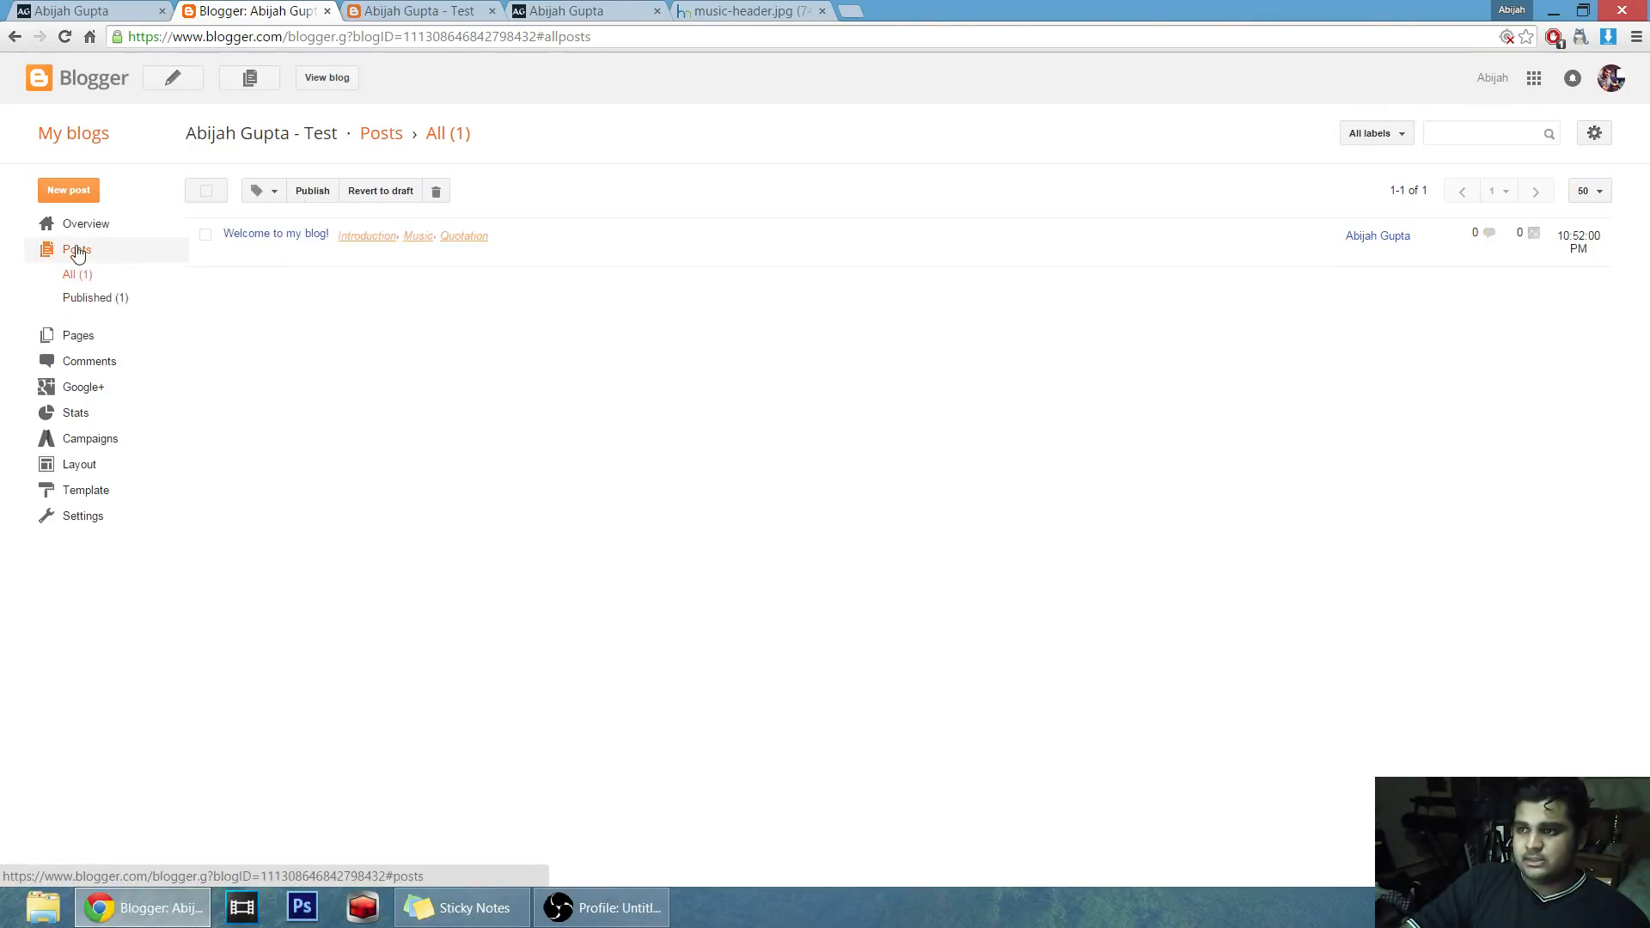
left_click(86, 337)
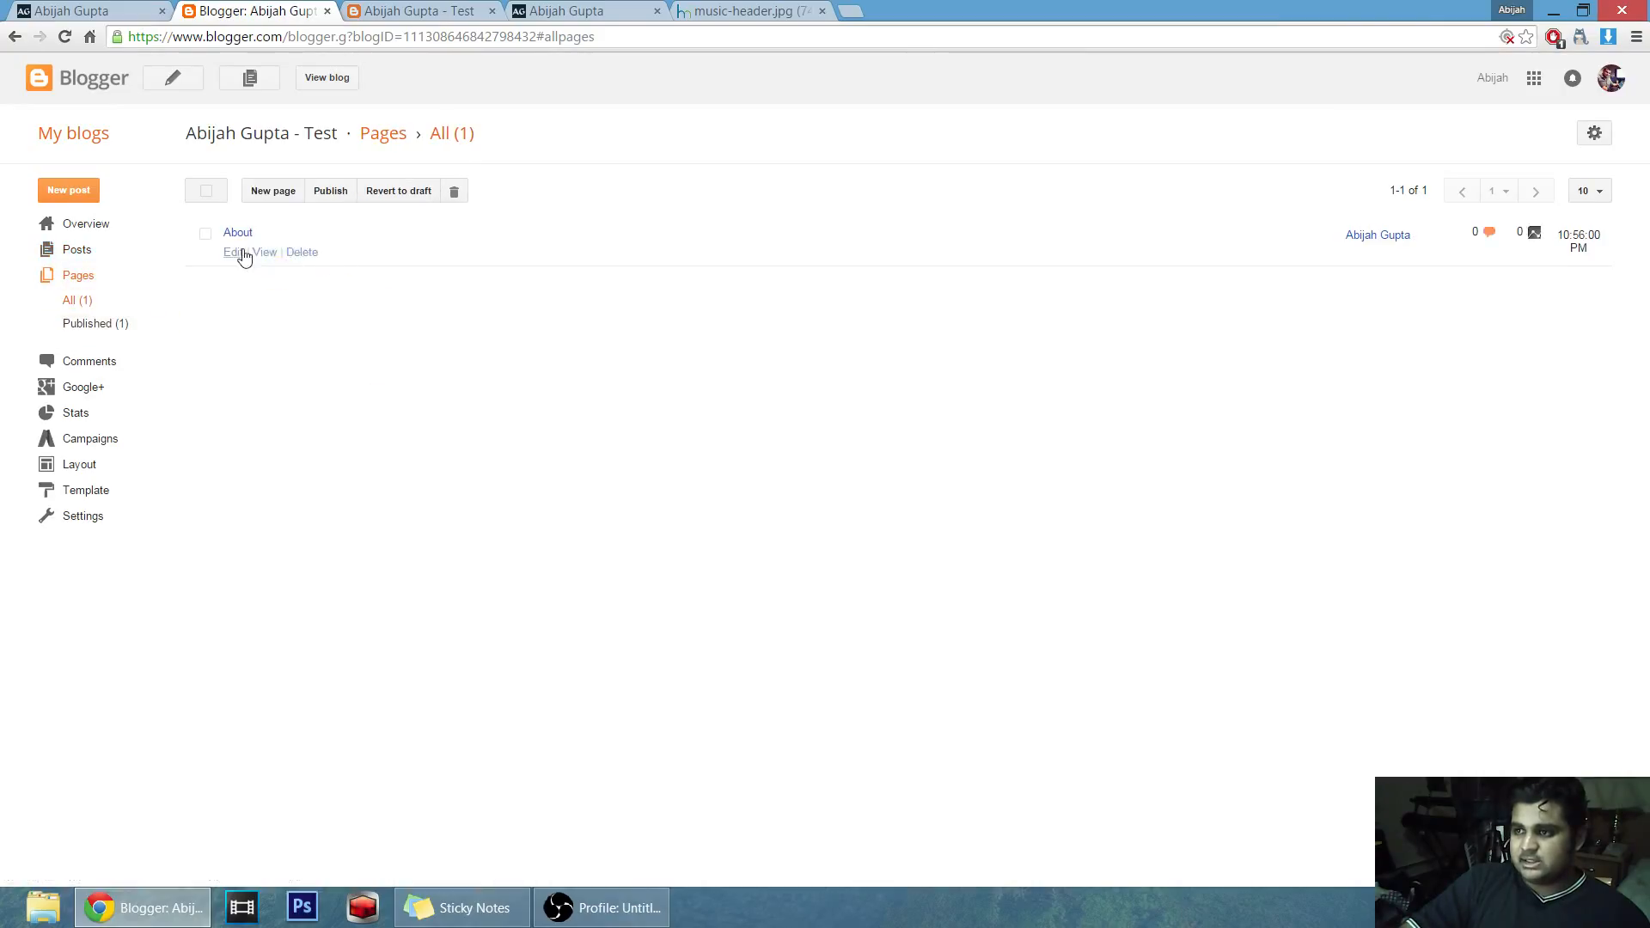
mouse_move(243, 258)
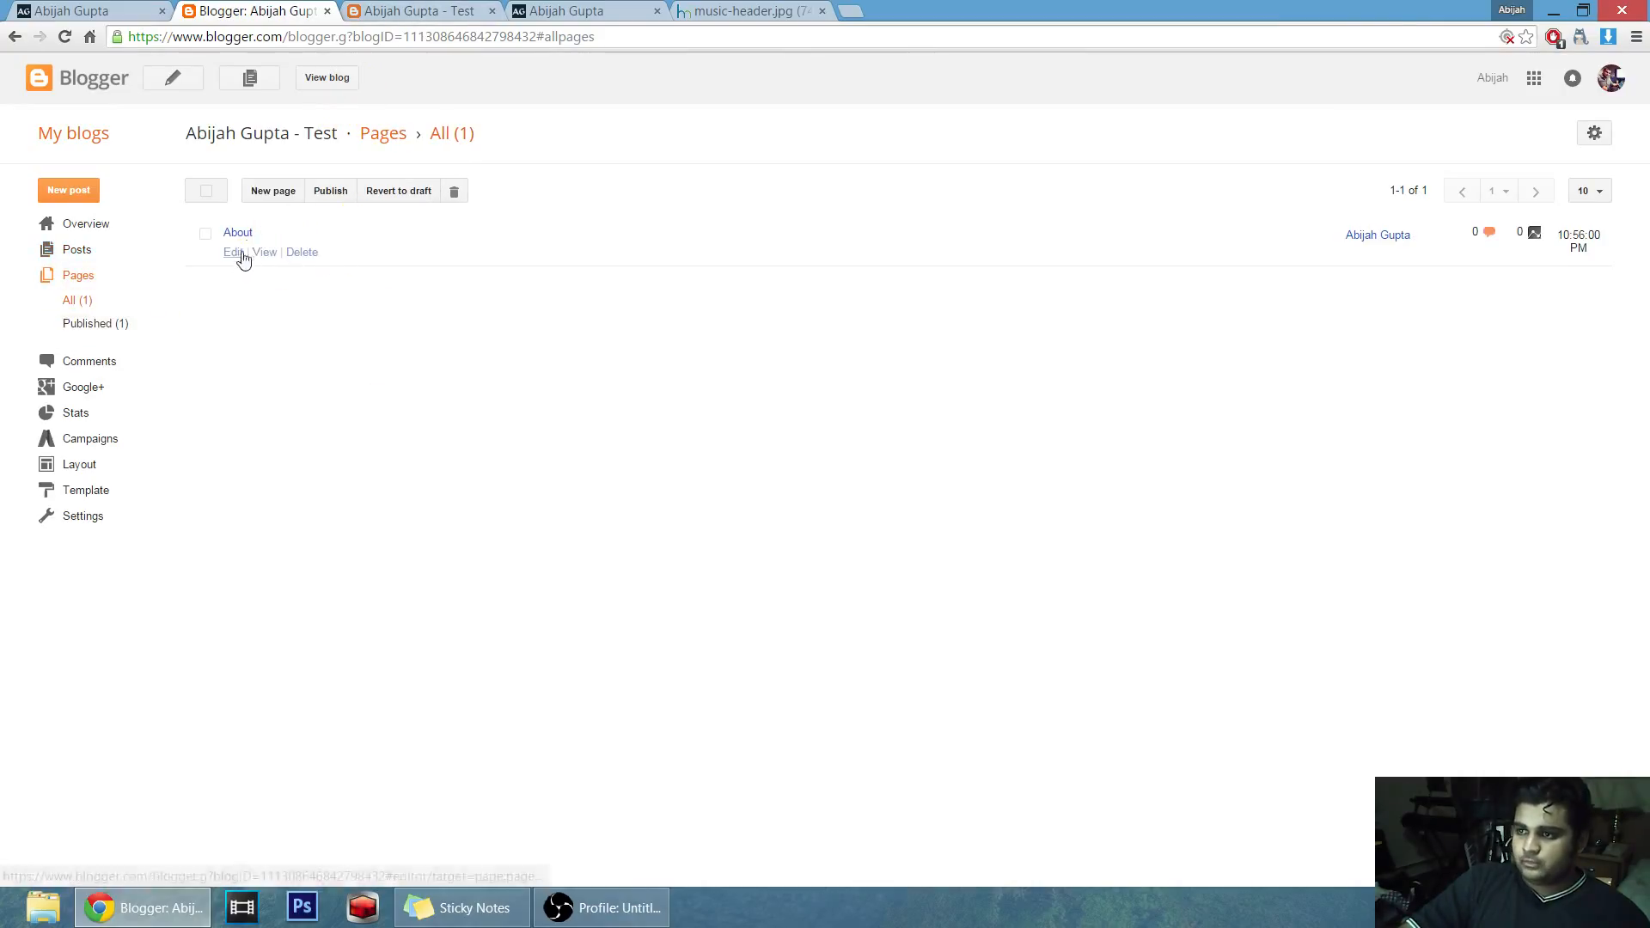
left_click(263, 254)
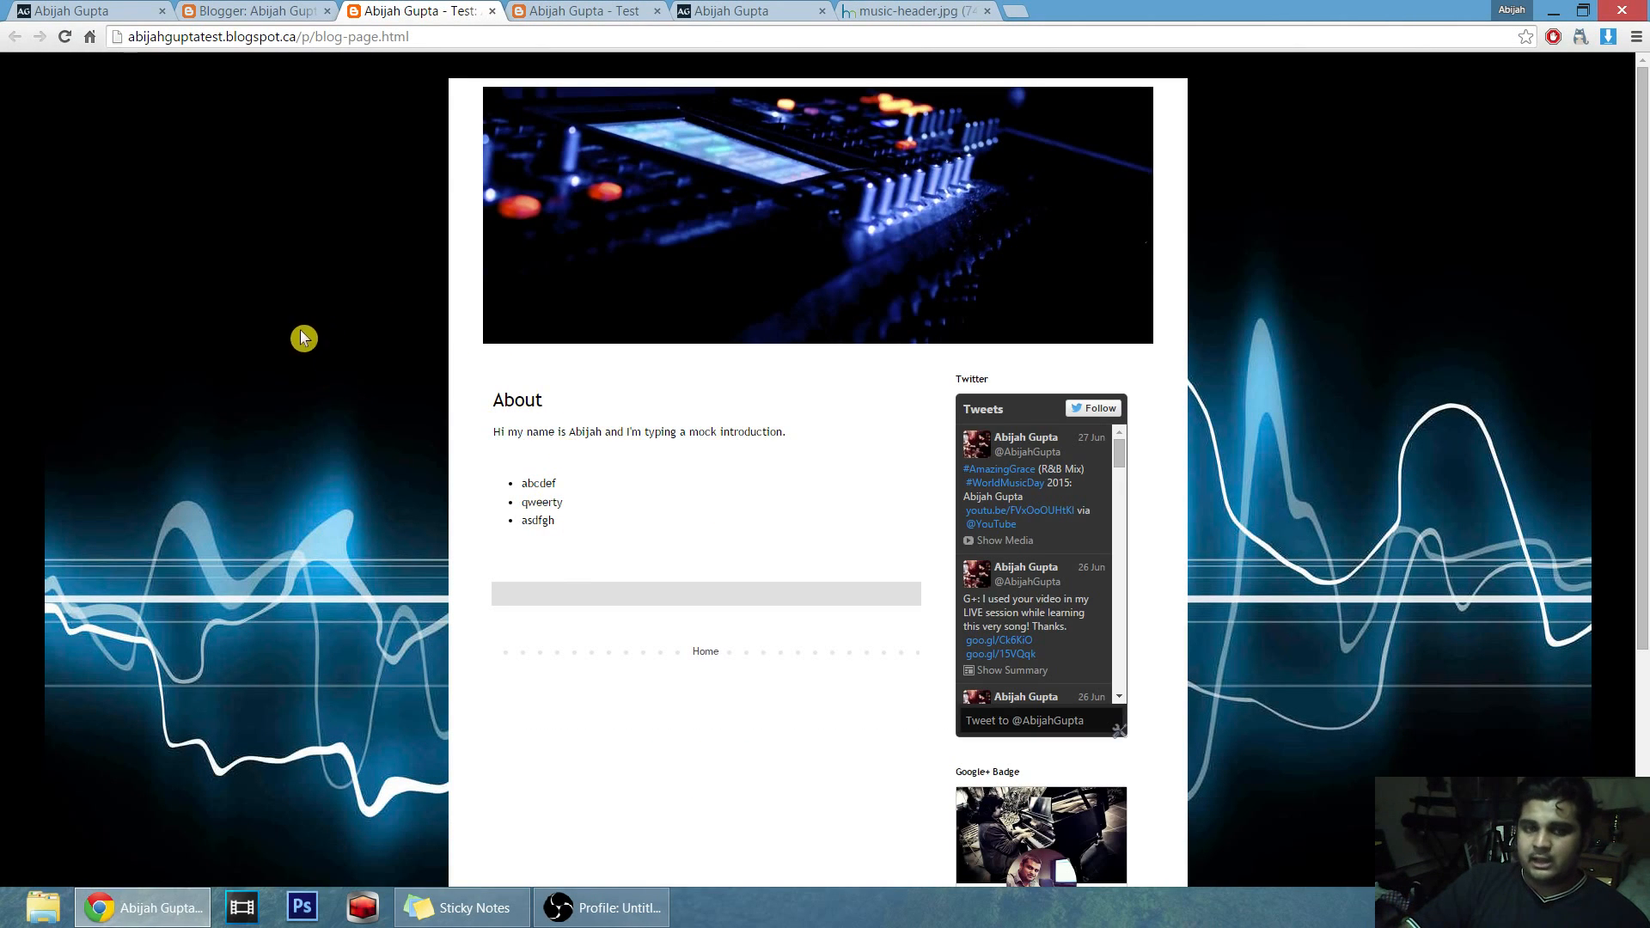
Open the "Welcome to my blog!" post on its own page and compare its web address with the About page's.
left_click(585, 10)
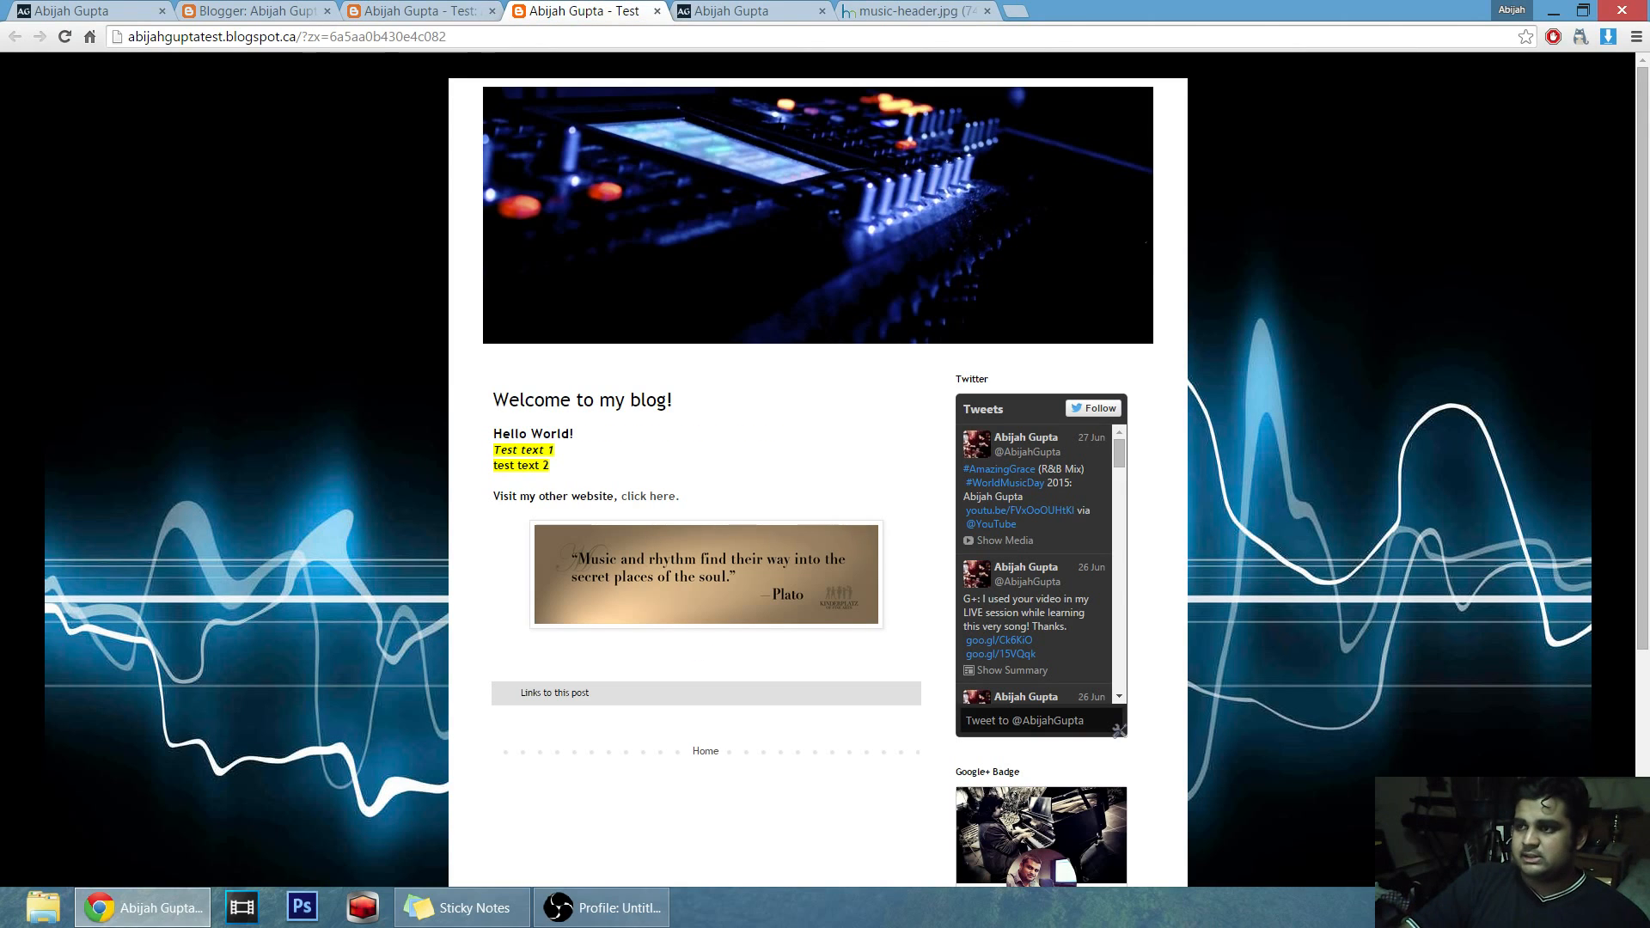
left_click(585, 400)
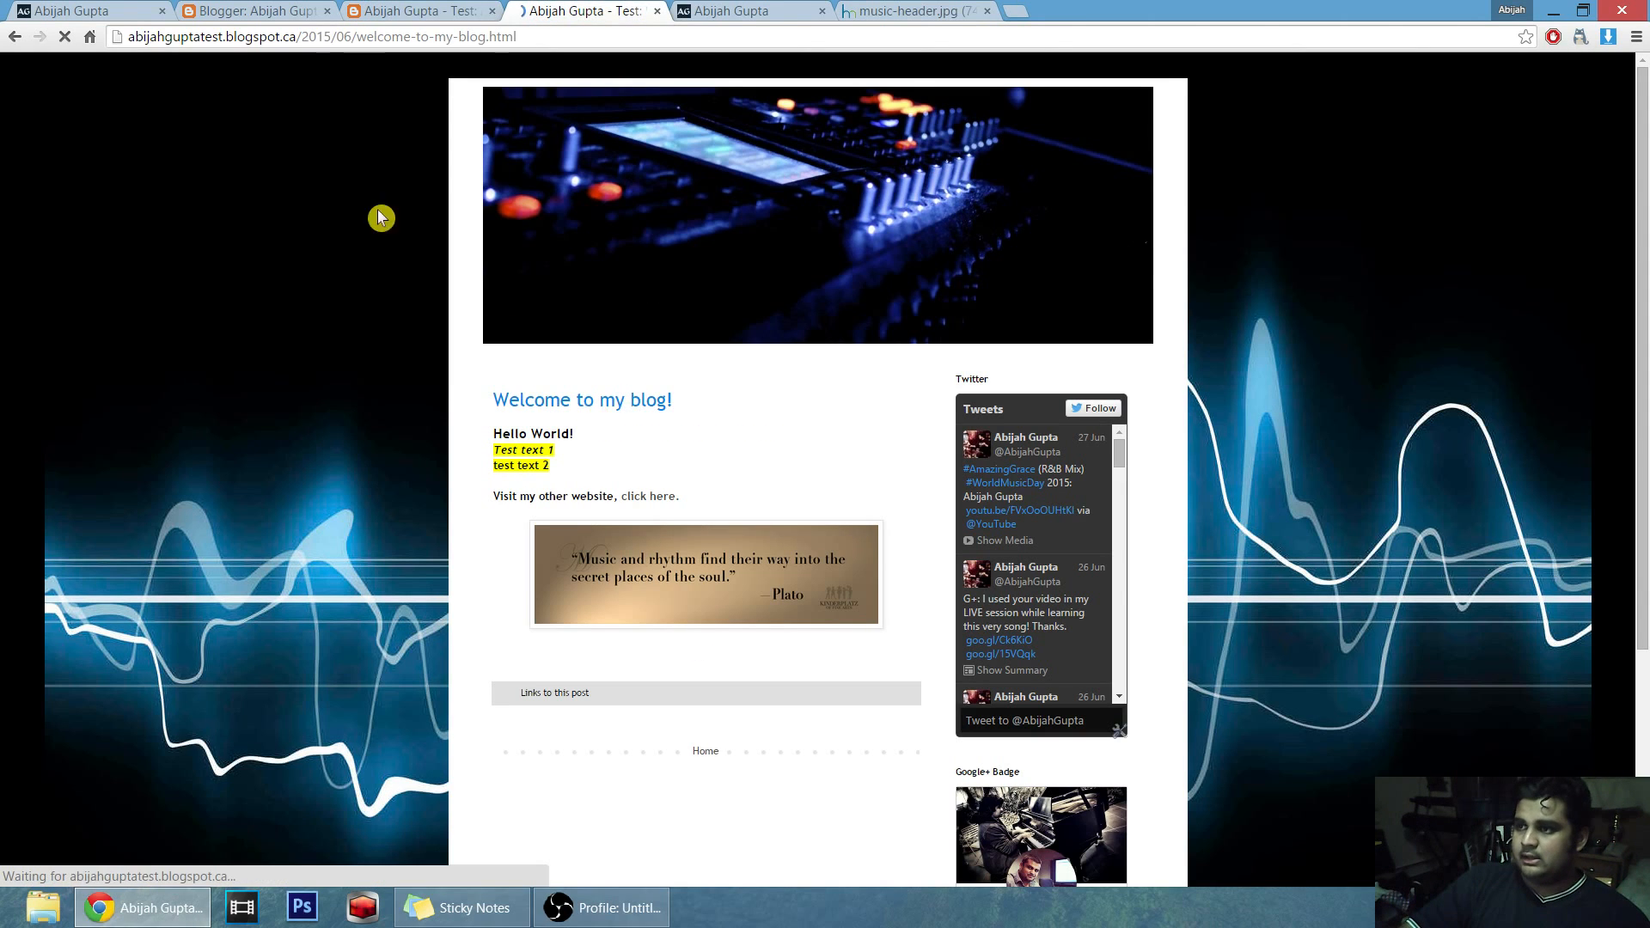
left_click(435, 12)
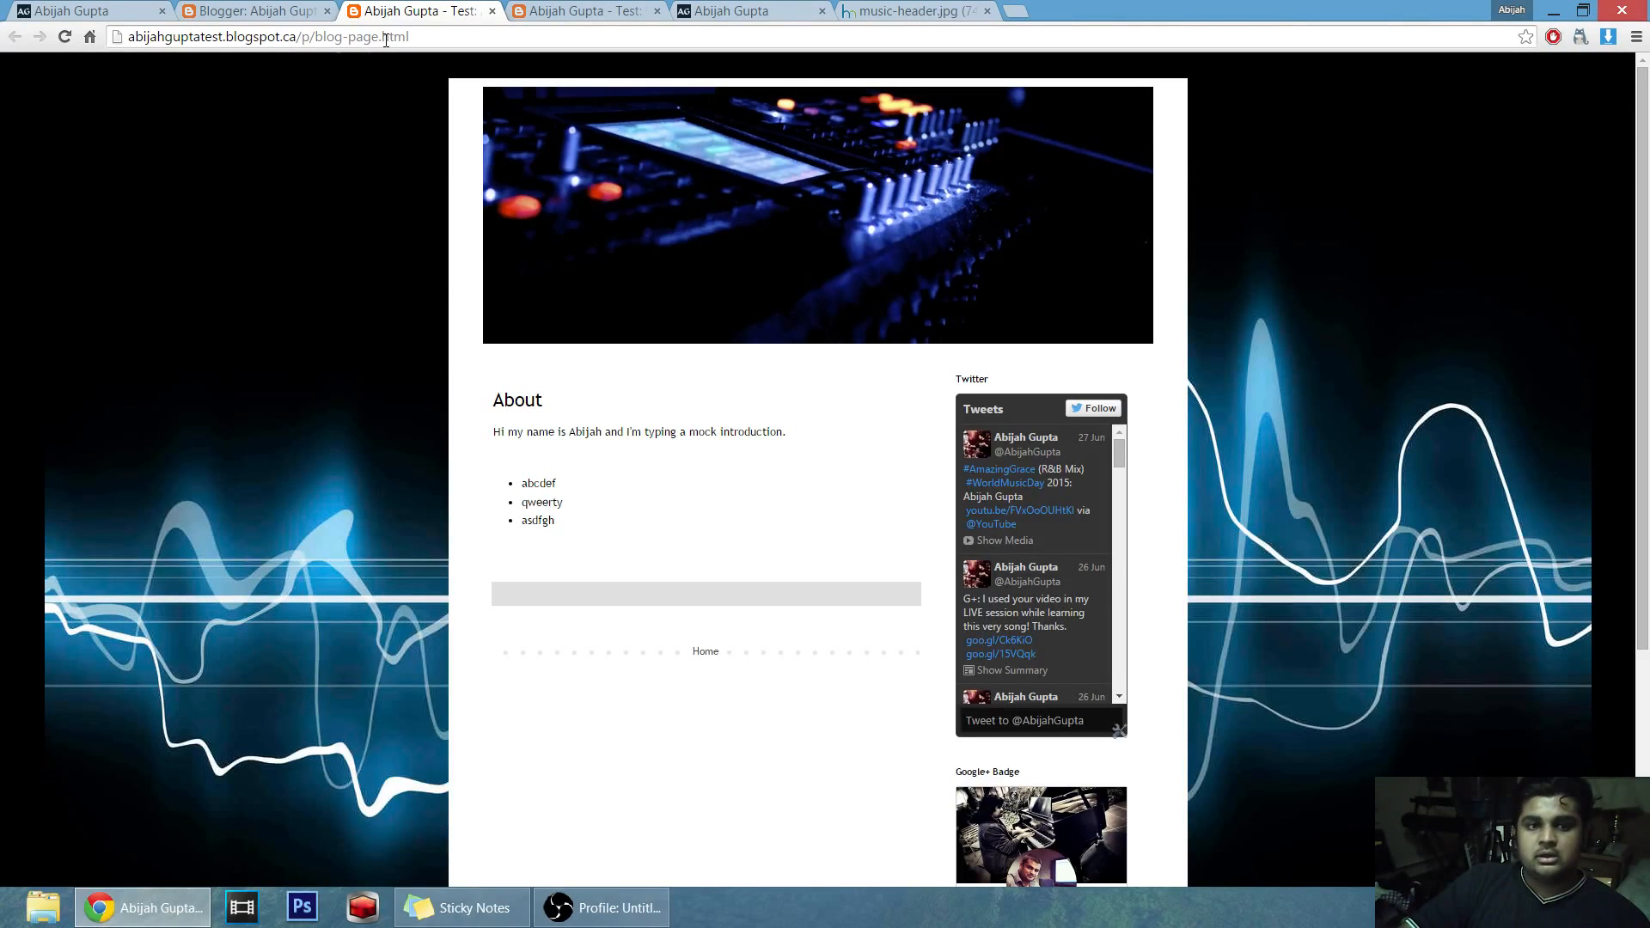
key("ctrl+Tab")
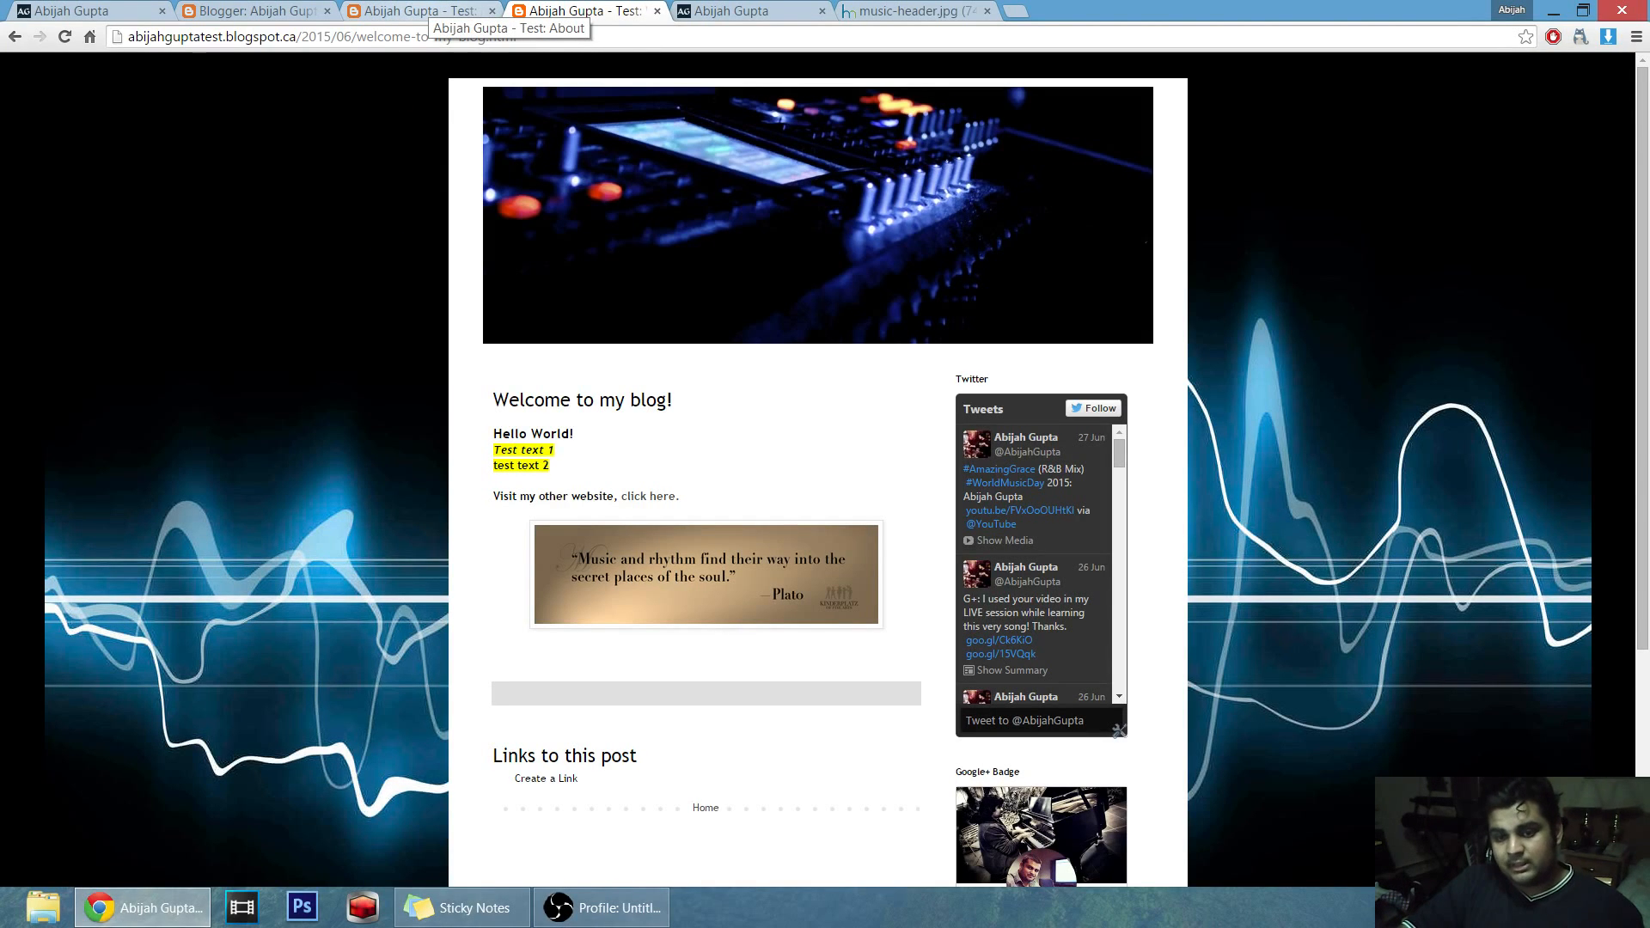
left_click(421, 12)
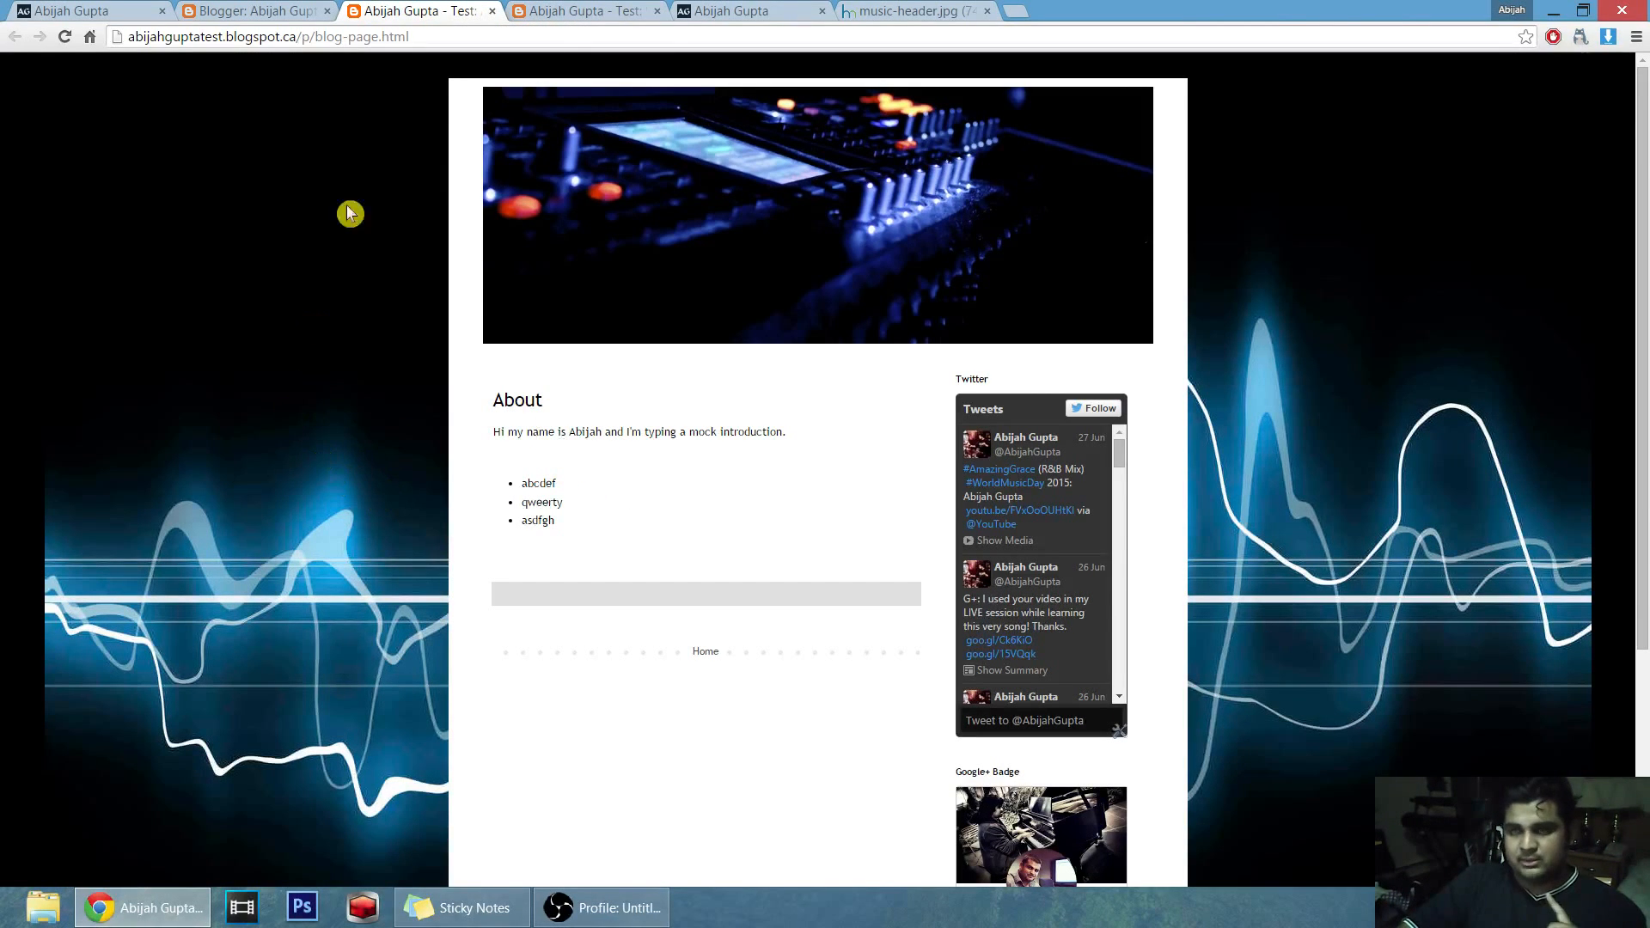
Examine the page navigation bar below the header of the abijahgupta.com website and return to the test blog's post.
left_click(50, 11)
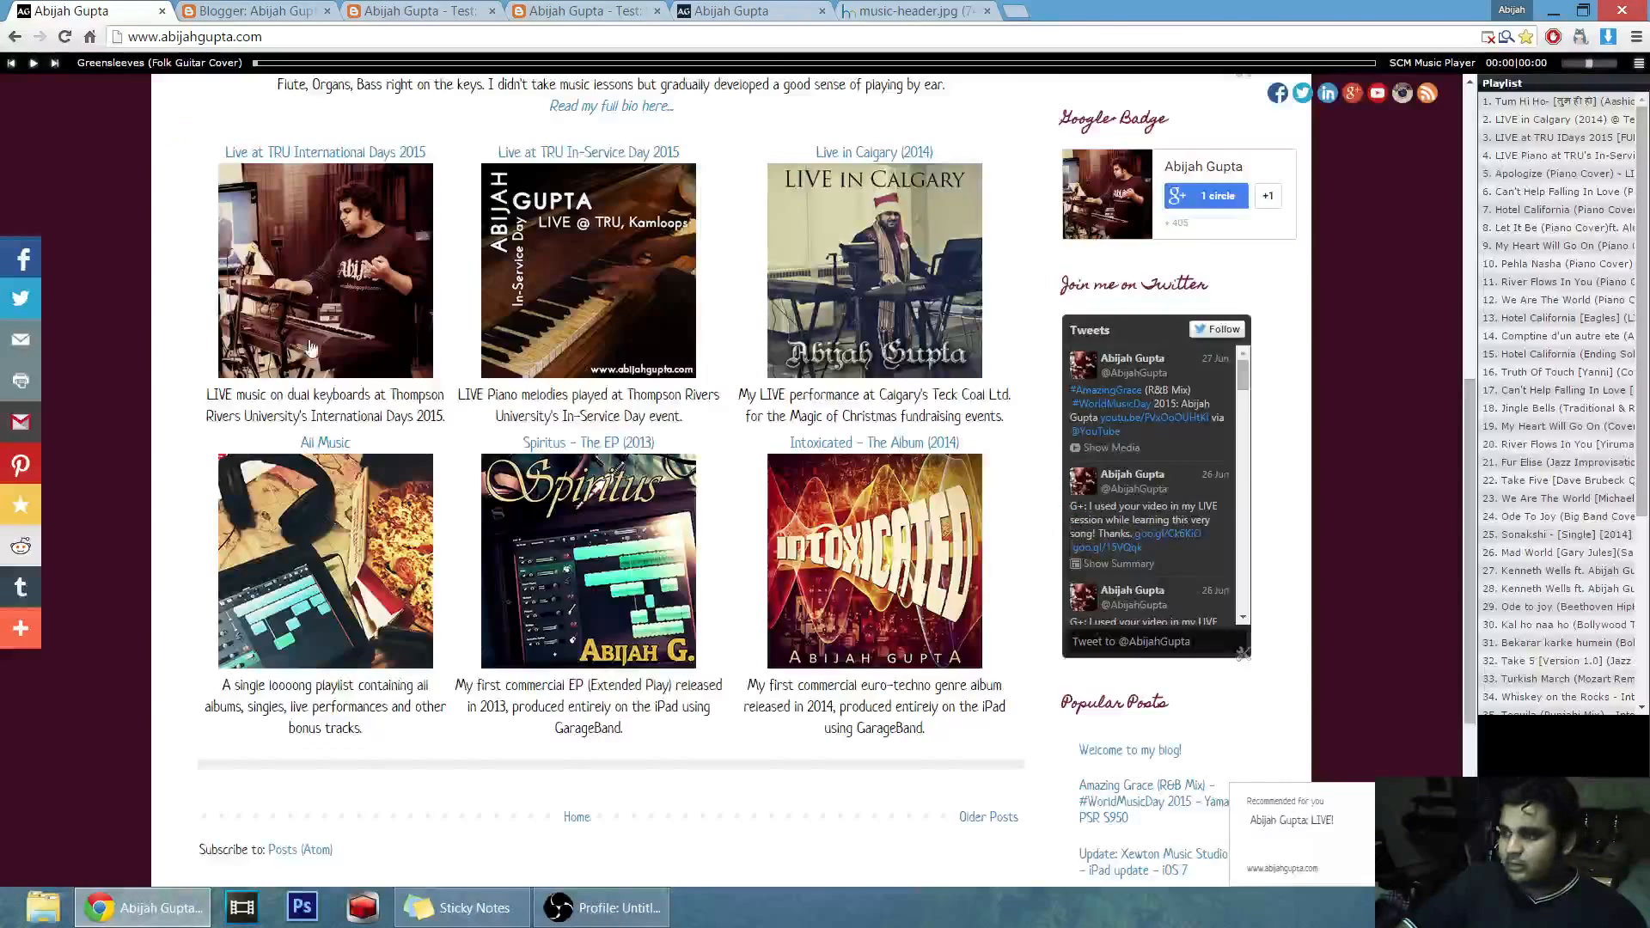
scroll(308, 354, "up", 8)
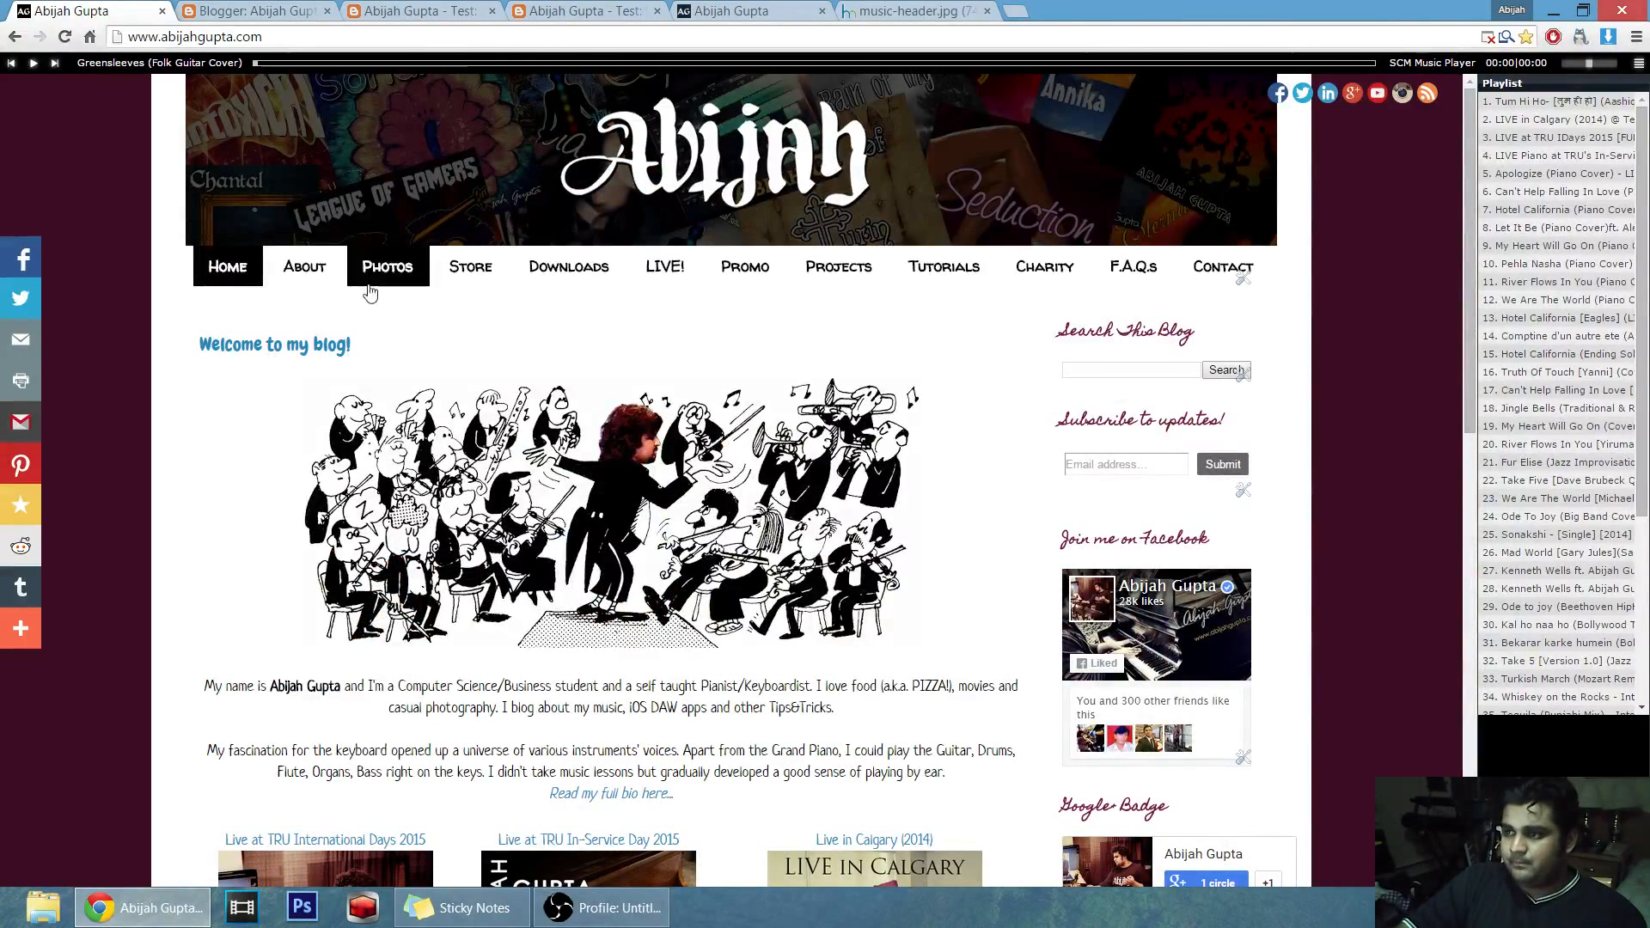
left_click(574, 12)
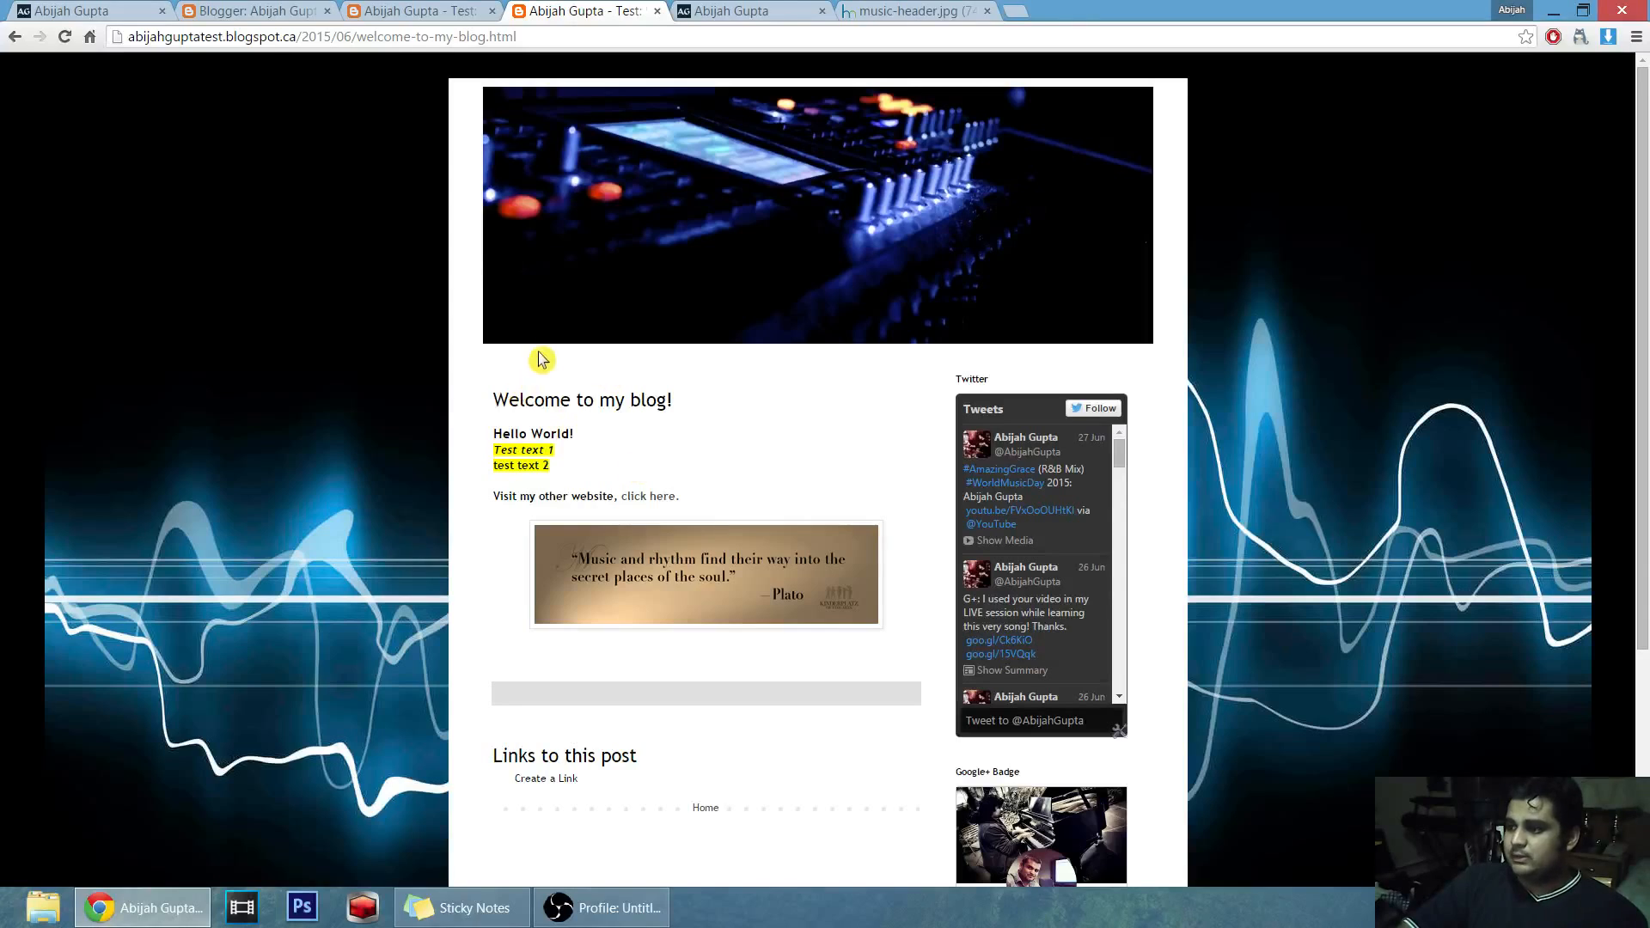
Add a Pages gadget to the layout's Cross-Column section, listing the Home and About pages, and save it.
left_click(253, 11)
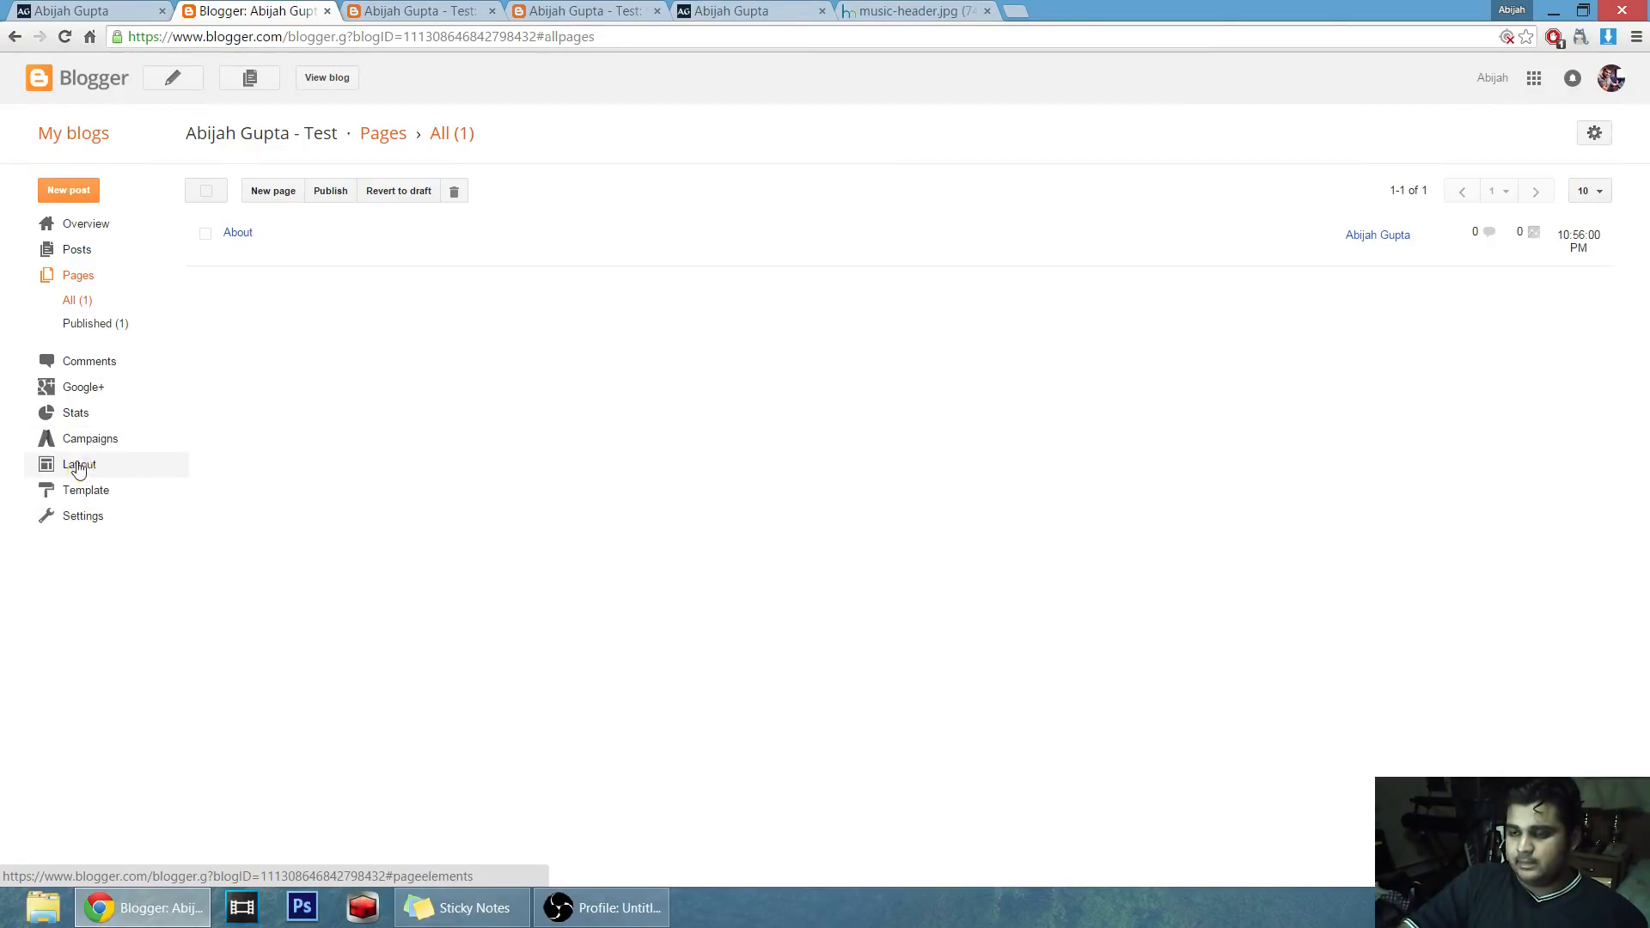
left_click(78, 465)
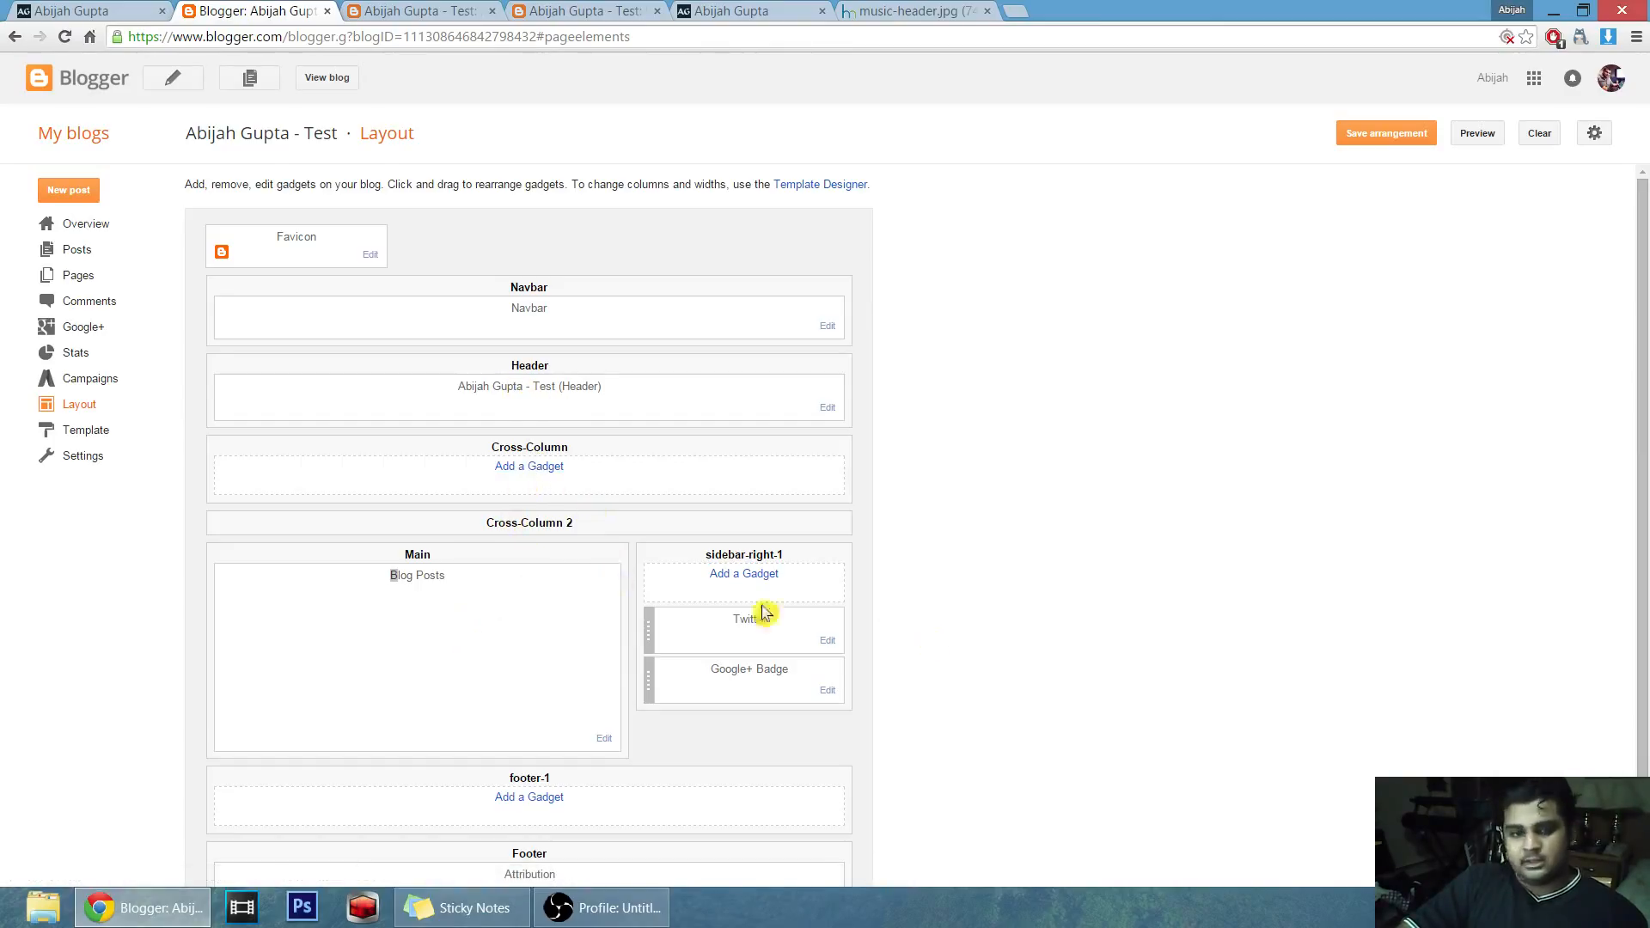
left_click(505, 467)
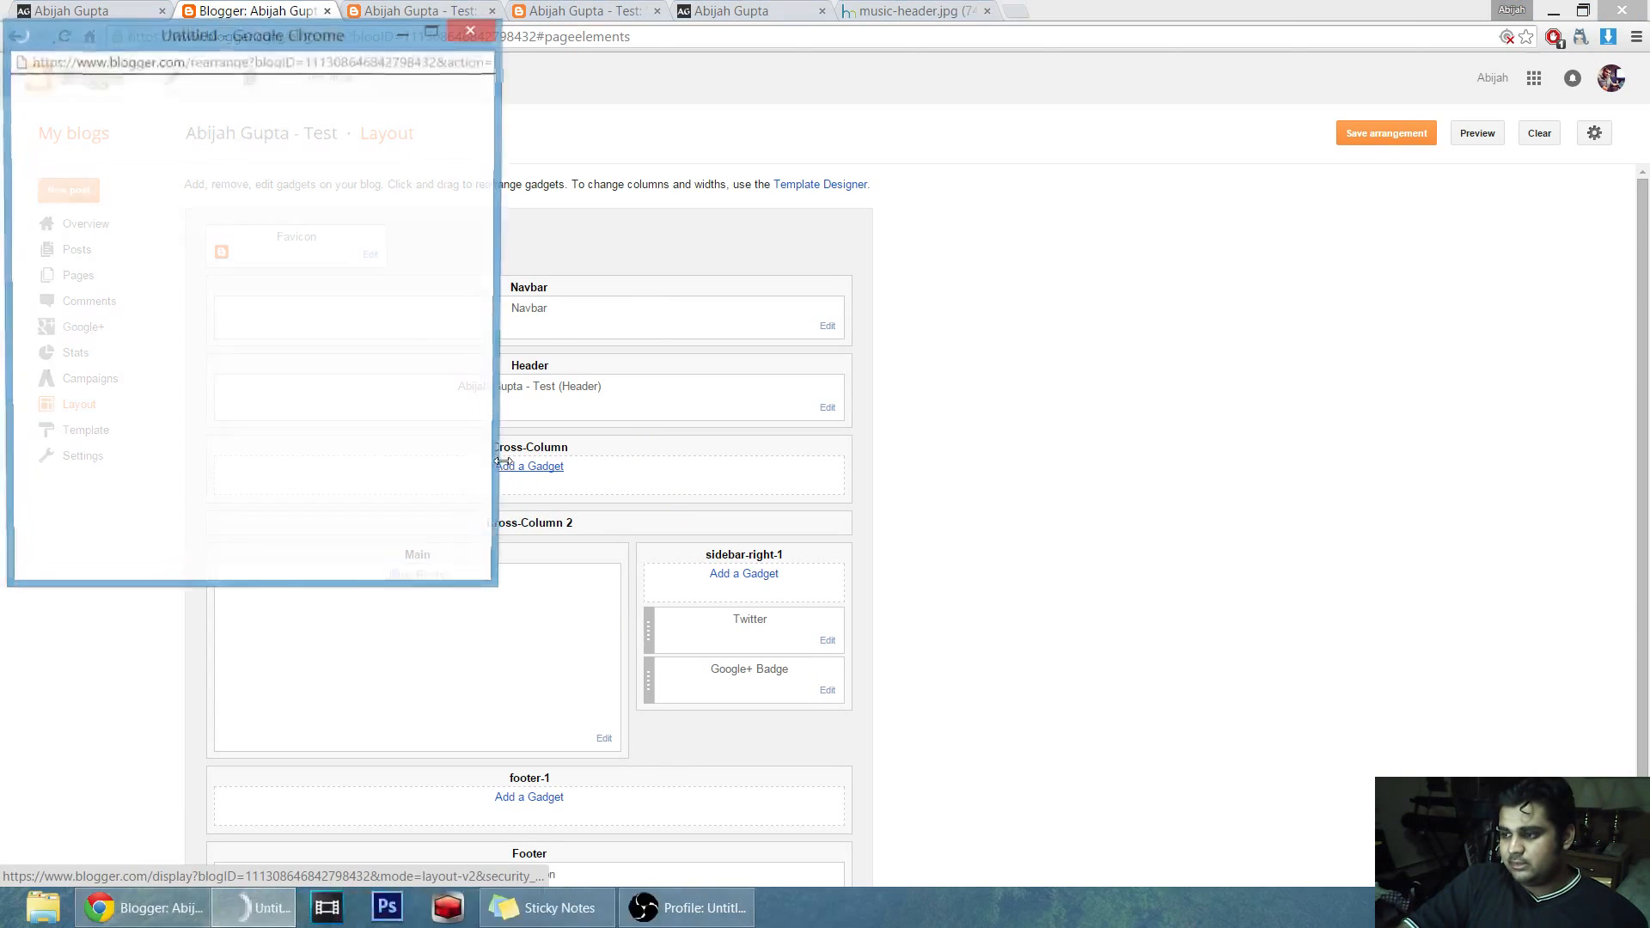
scroll(416, 332, "down", 6)
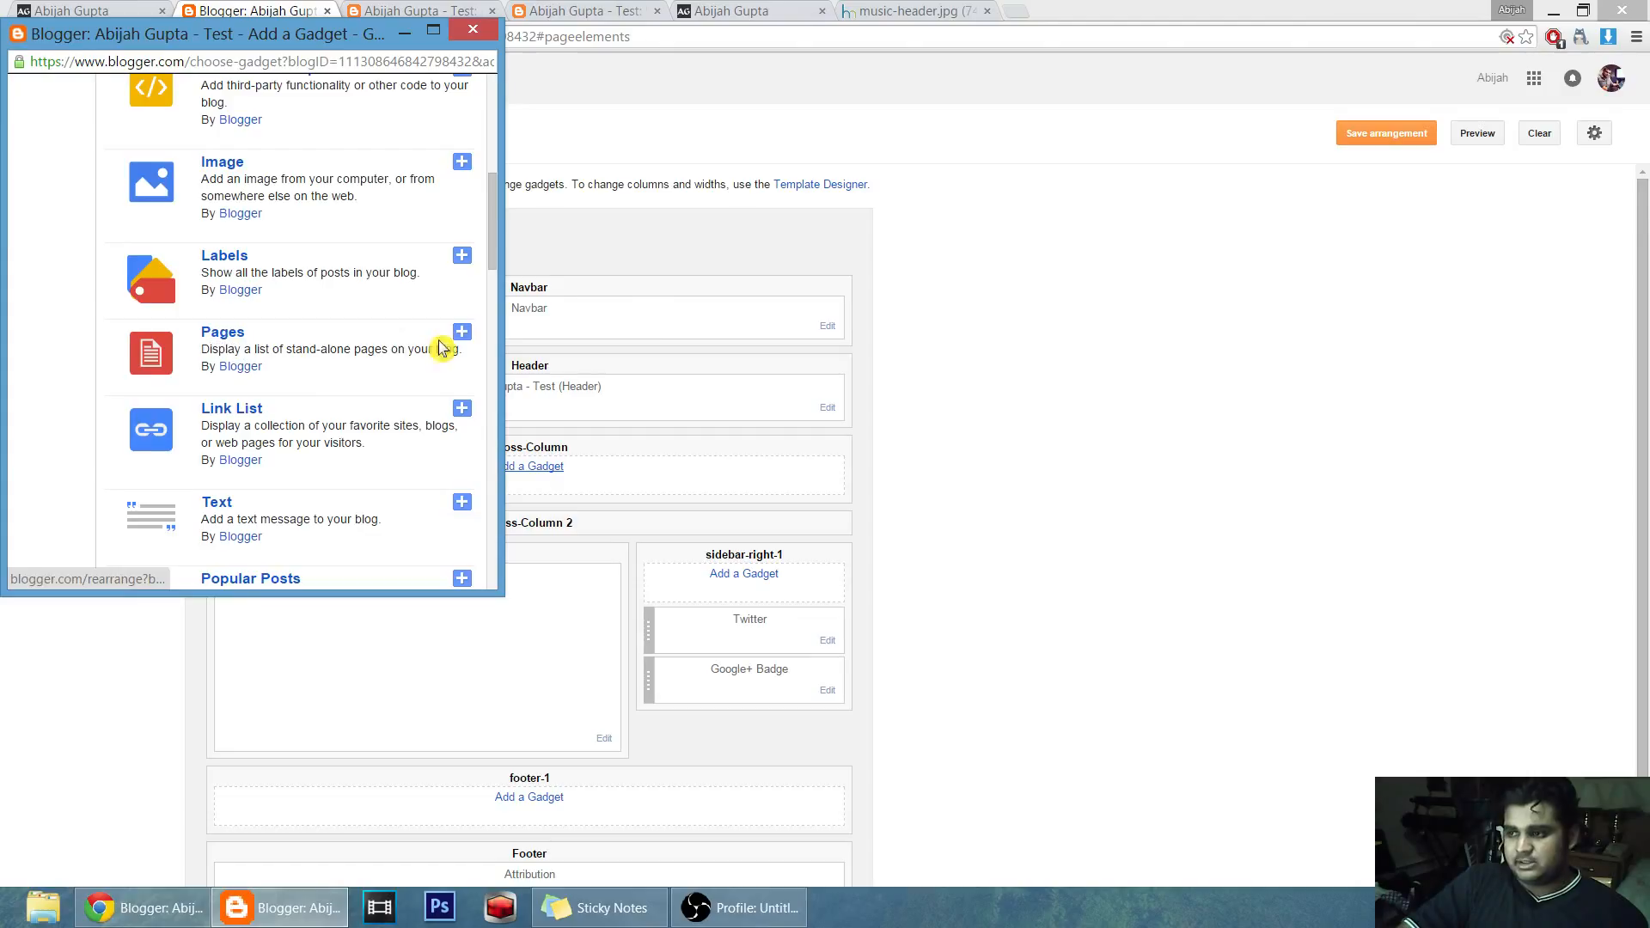
left_click(460, 333)
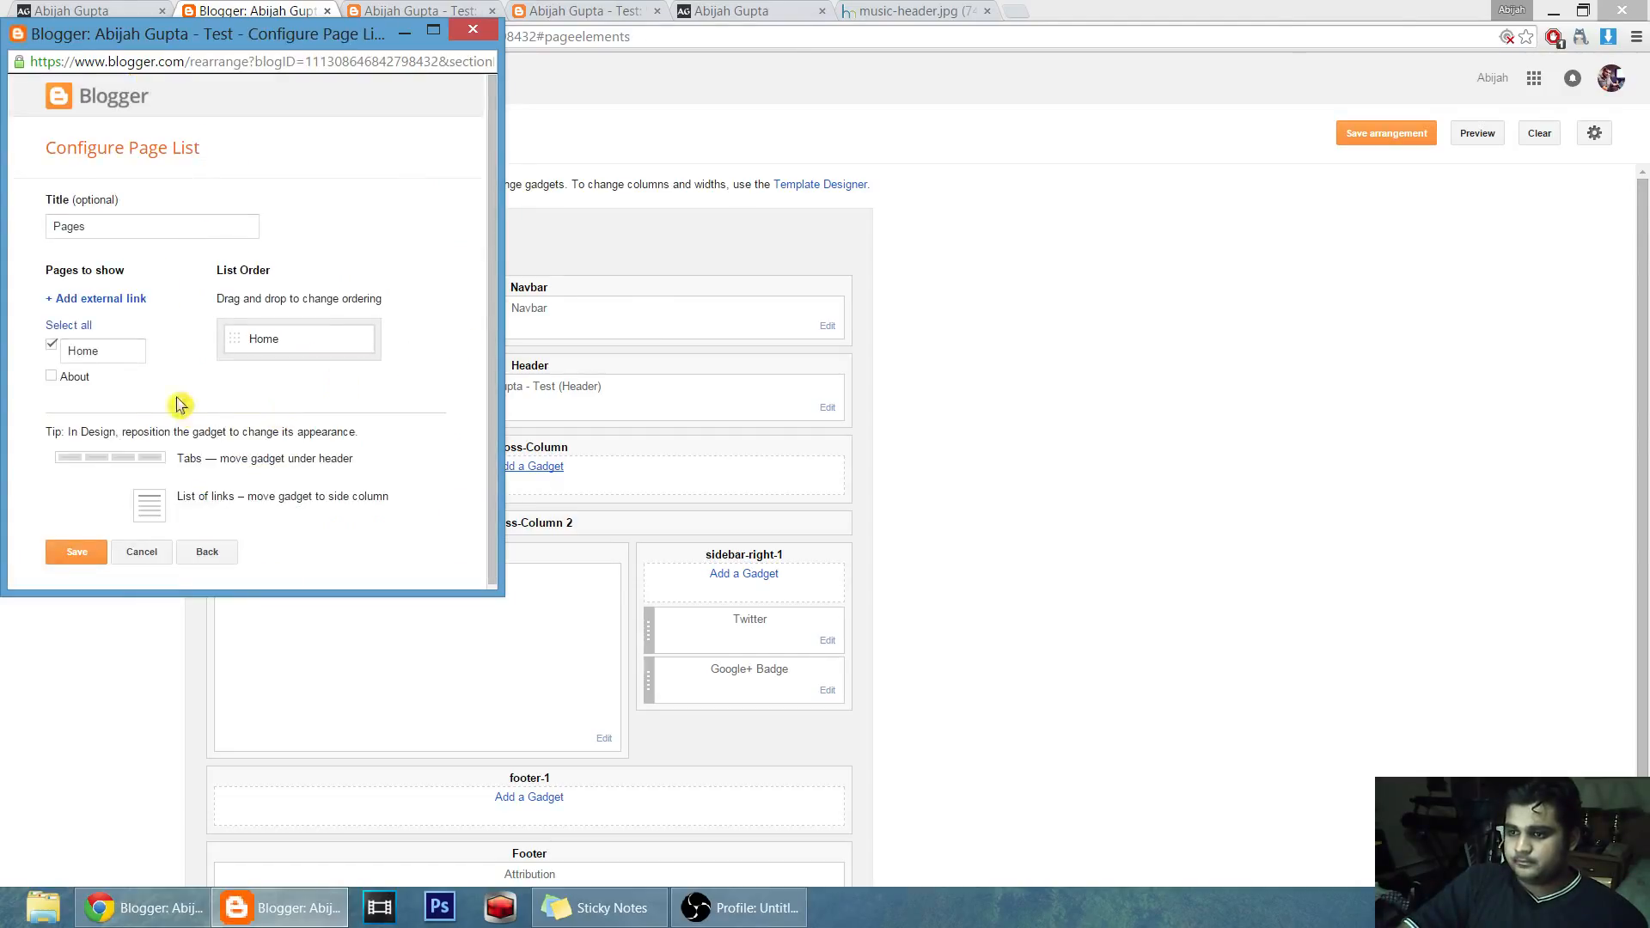
left_click(51, 376)
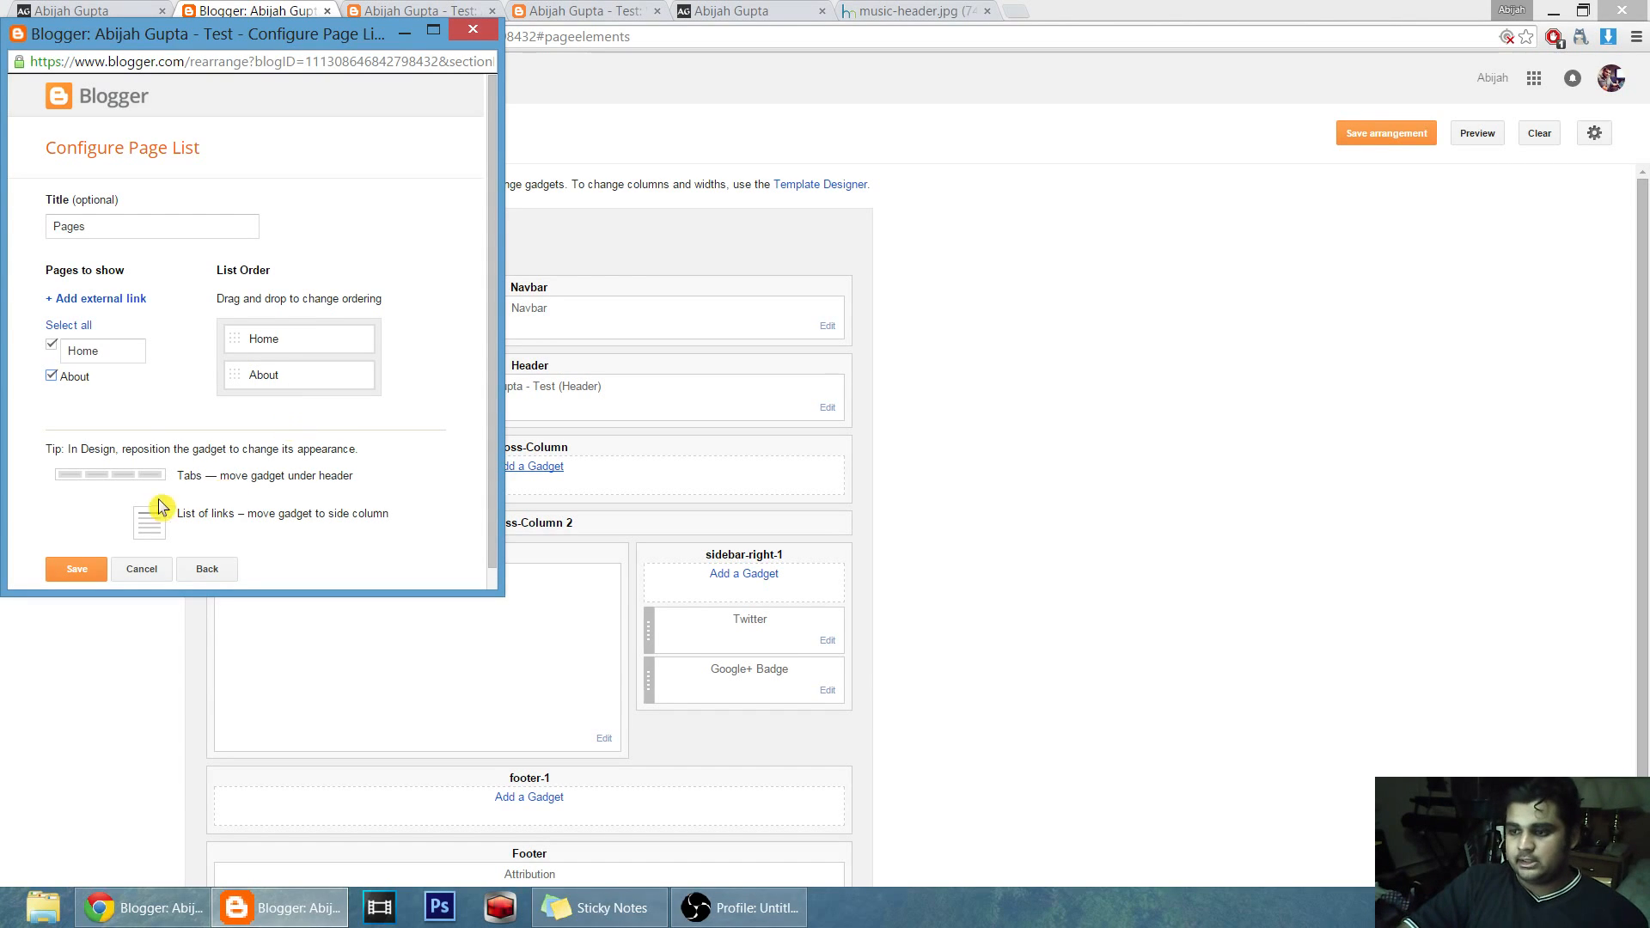
left_click(80, 570)
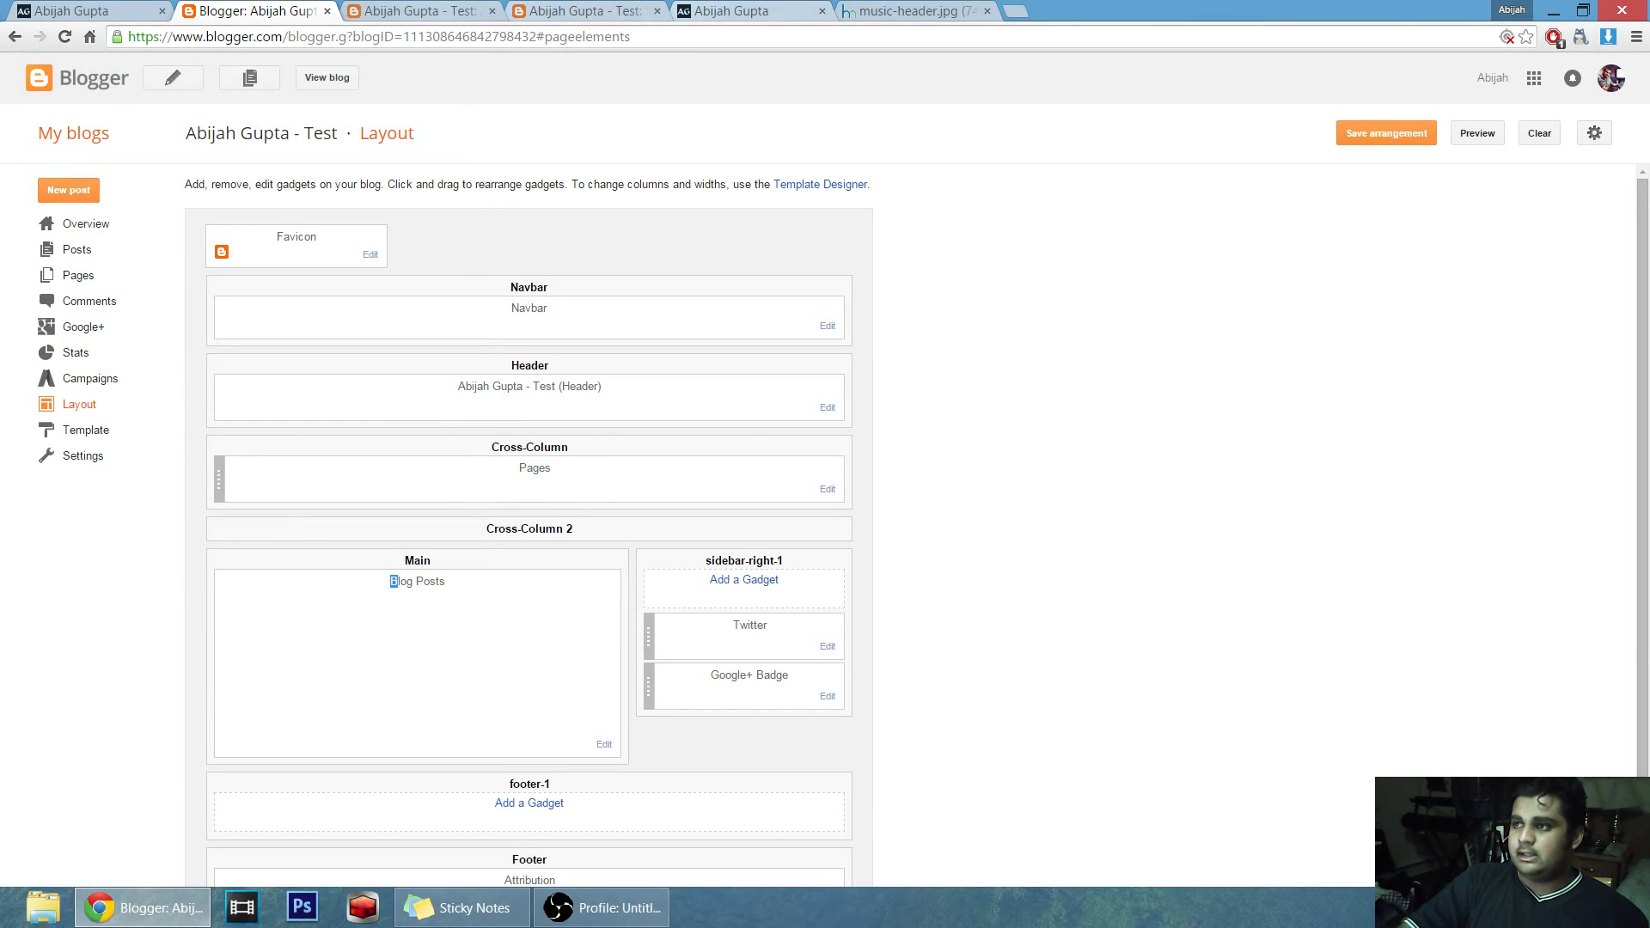
Reload the live About page and test the Home and About links in the navigation bar below the header.
key("ctrl+Tab")
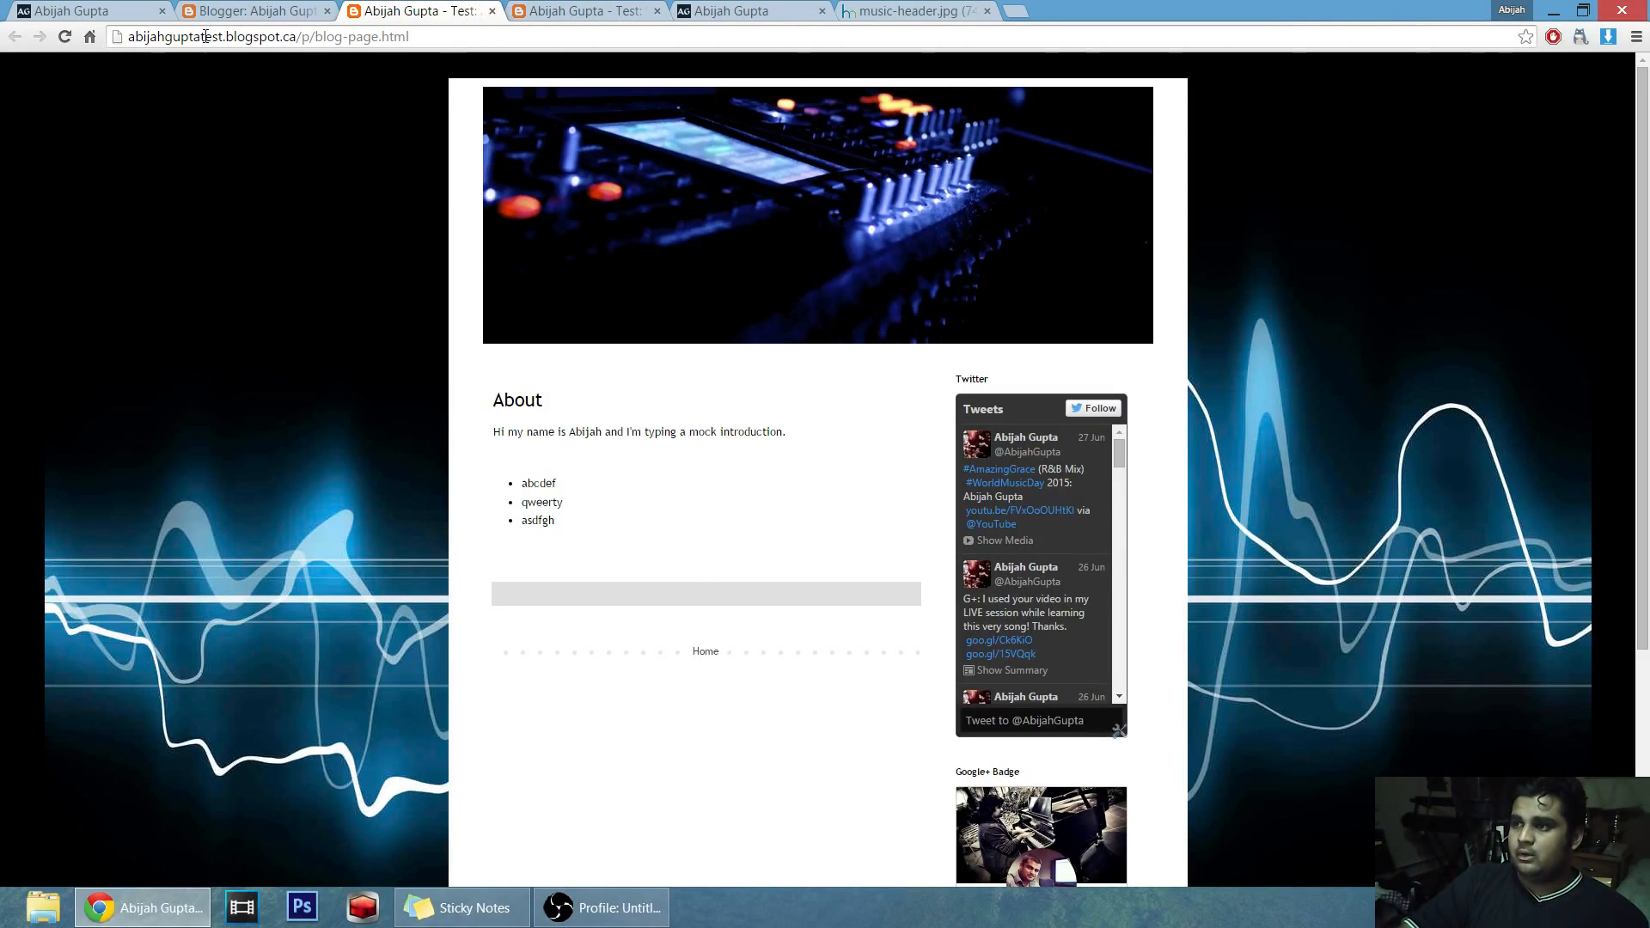
left_click(67, 37)
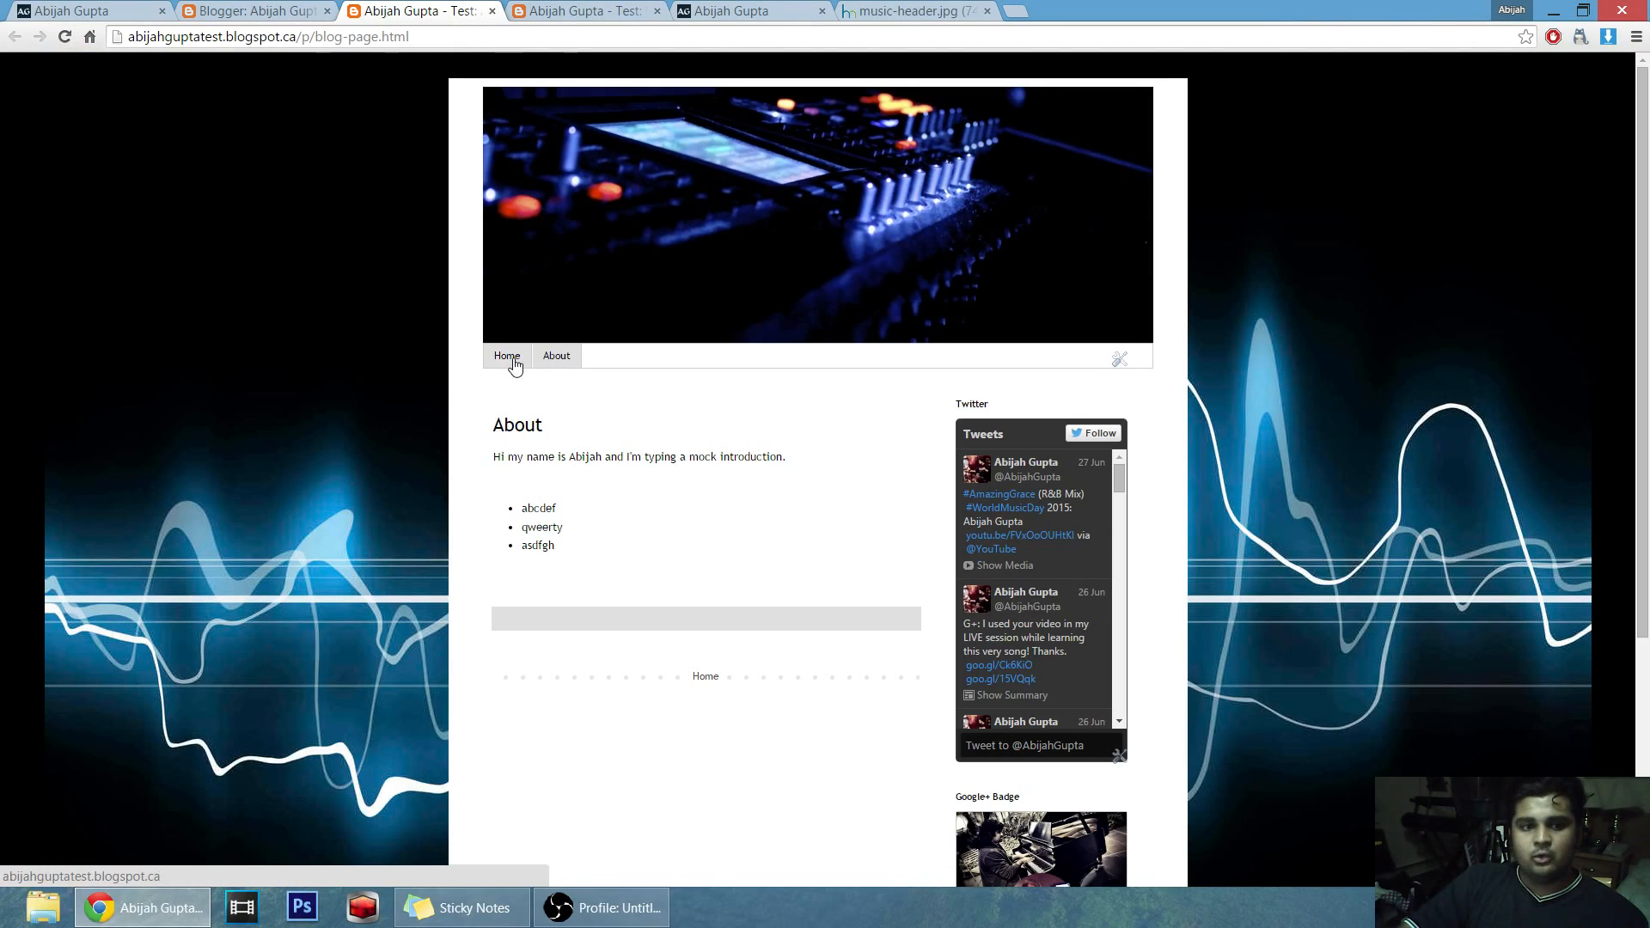
left_click(521, 361)
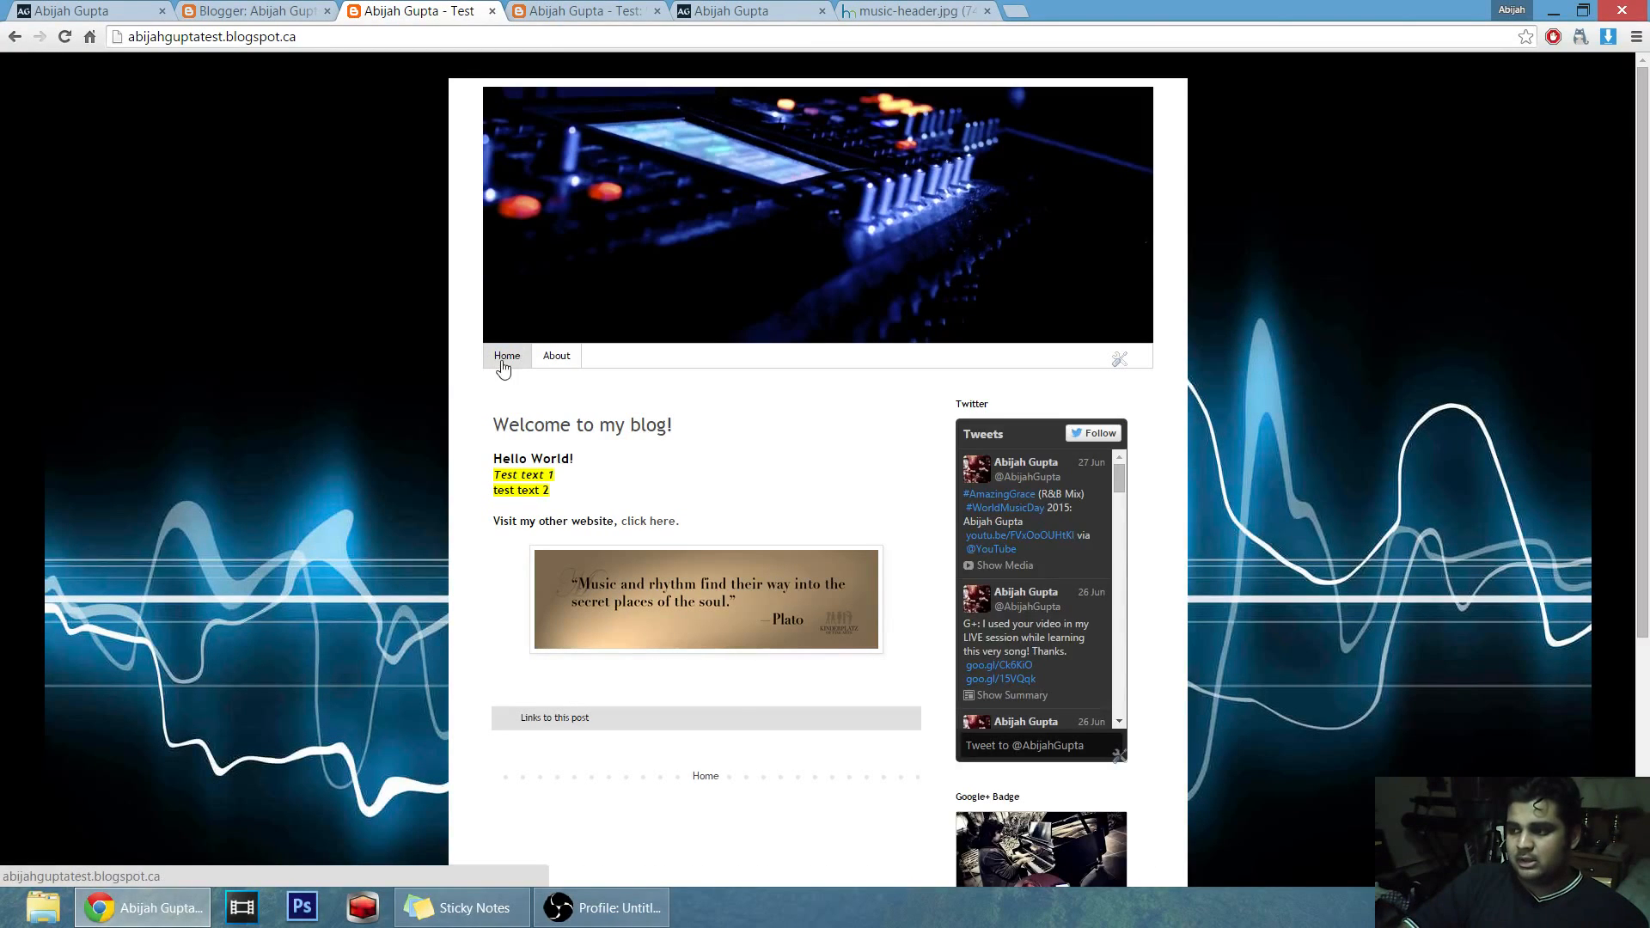
scroll(630, 755, "down", 4)
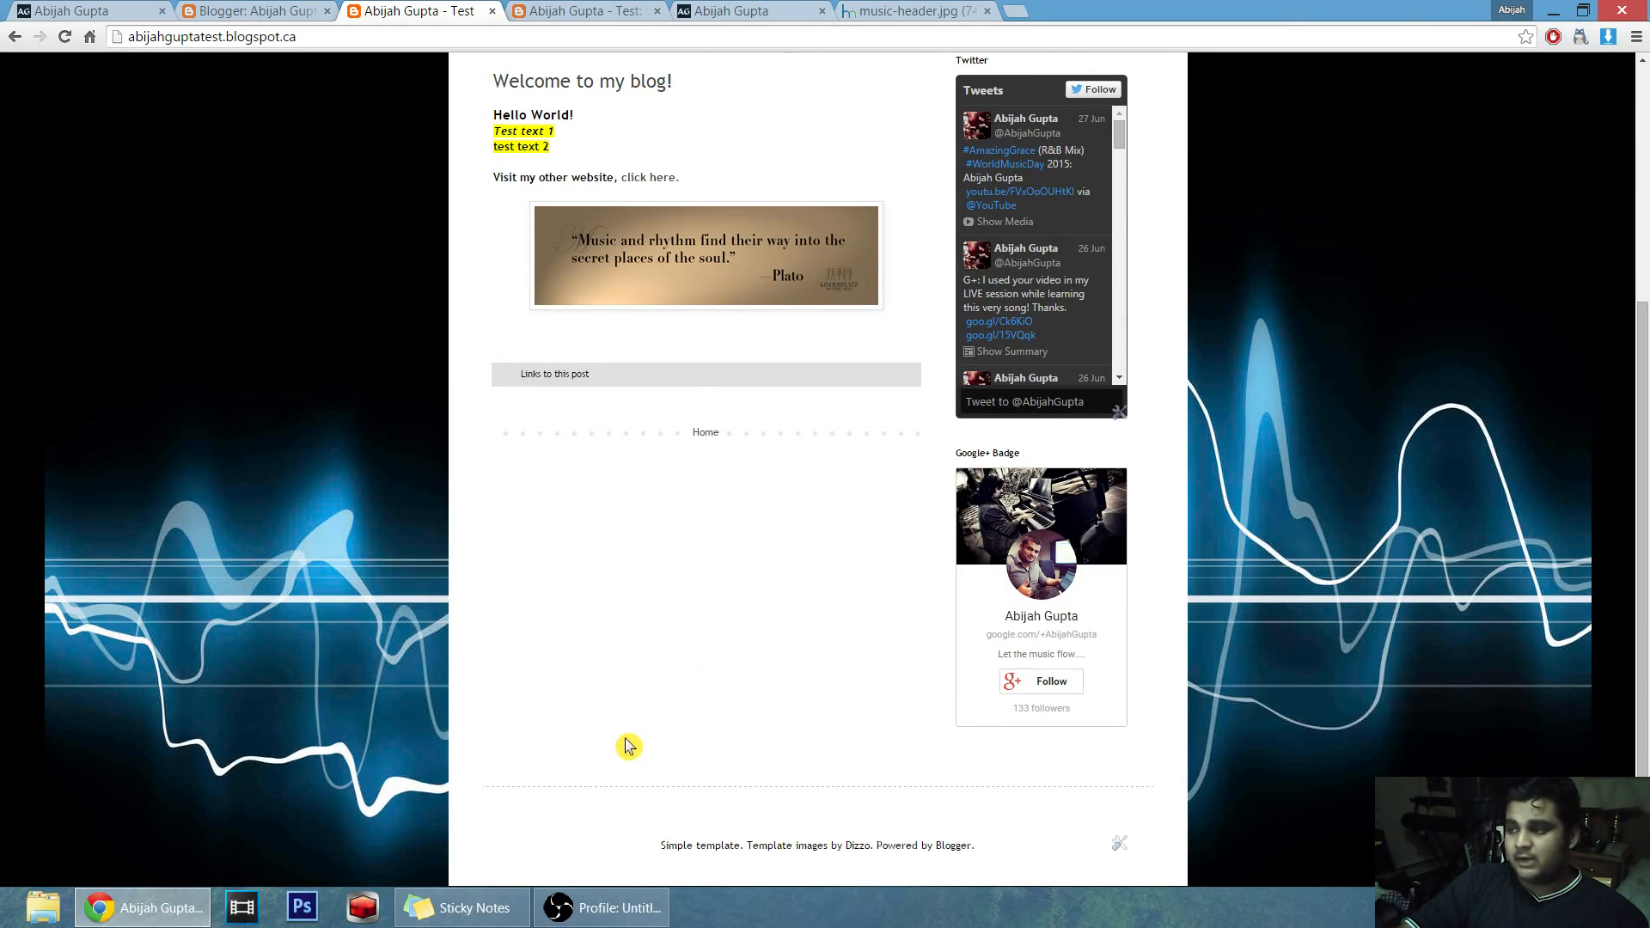
scroll(455, 622, "up", 4)
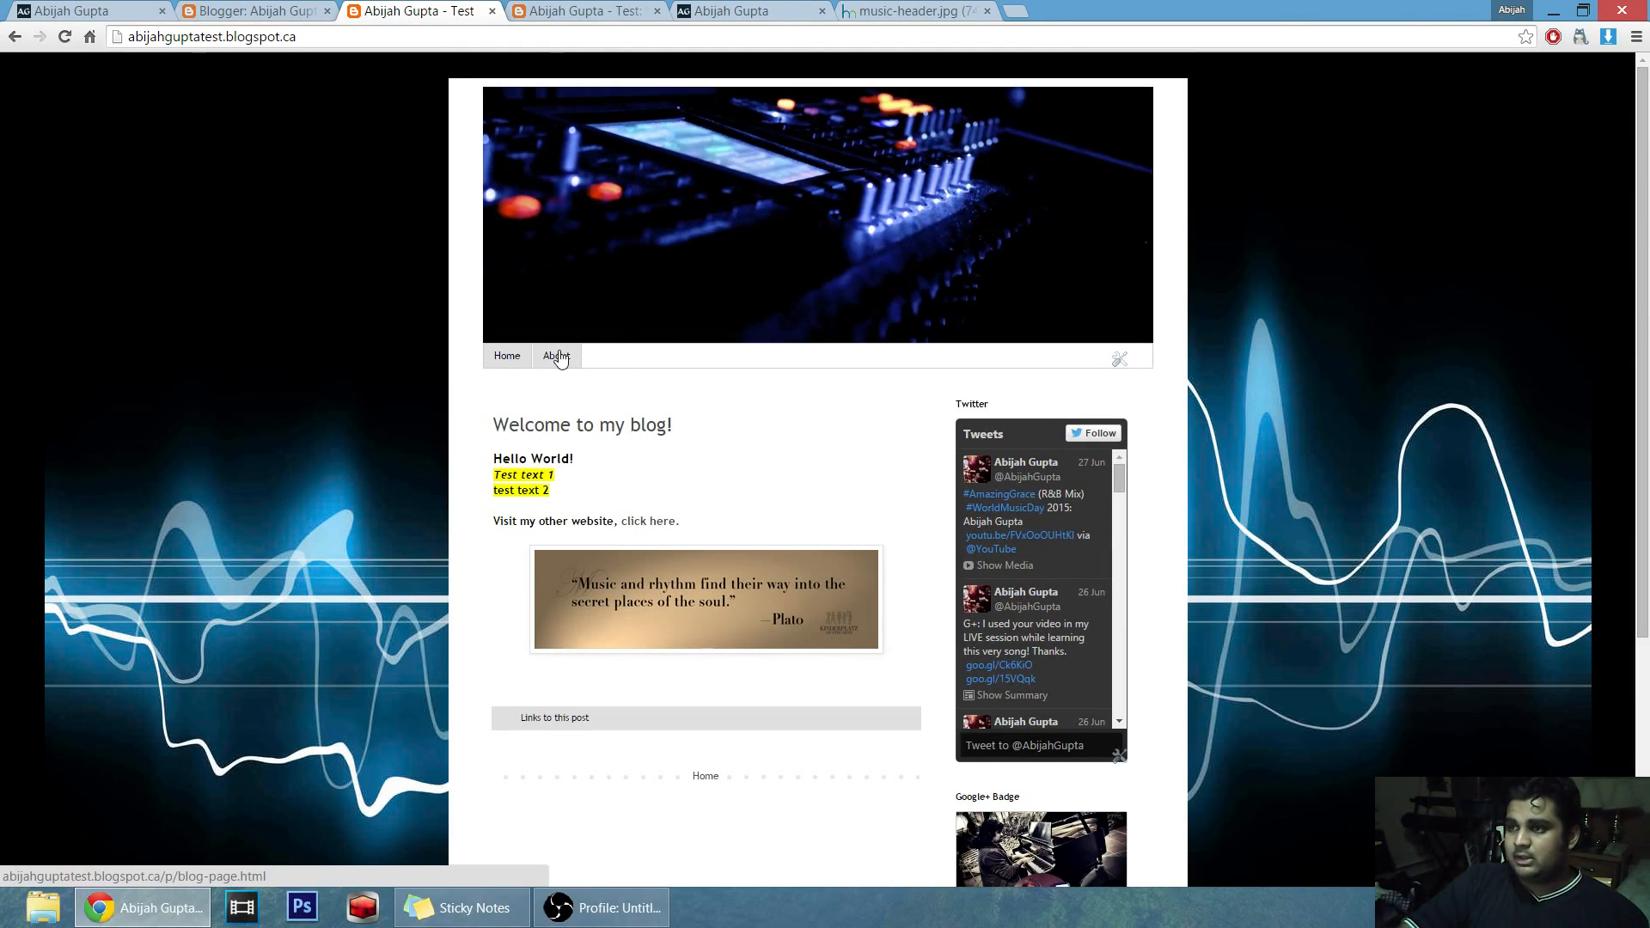
left_click(558, 357)
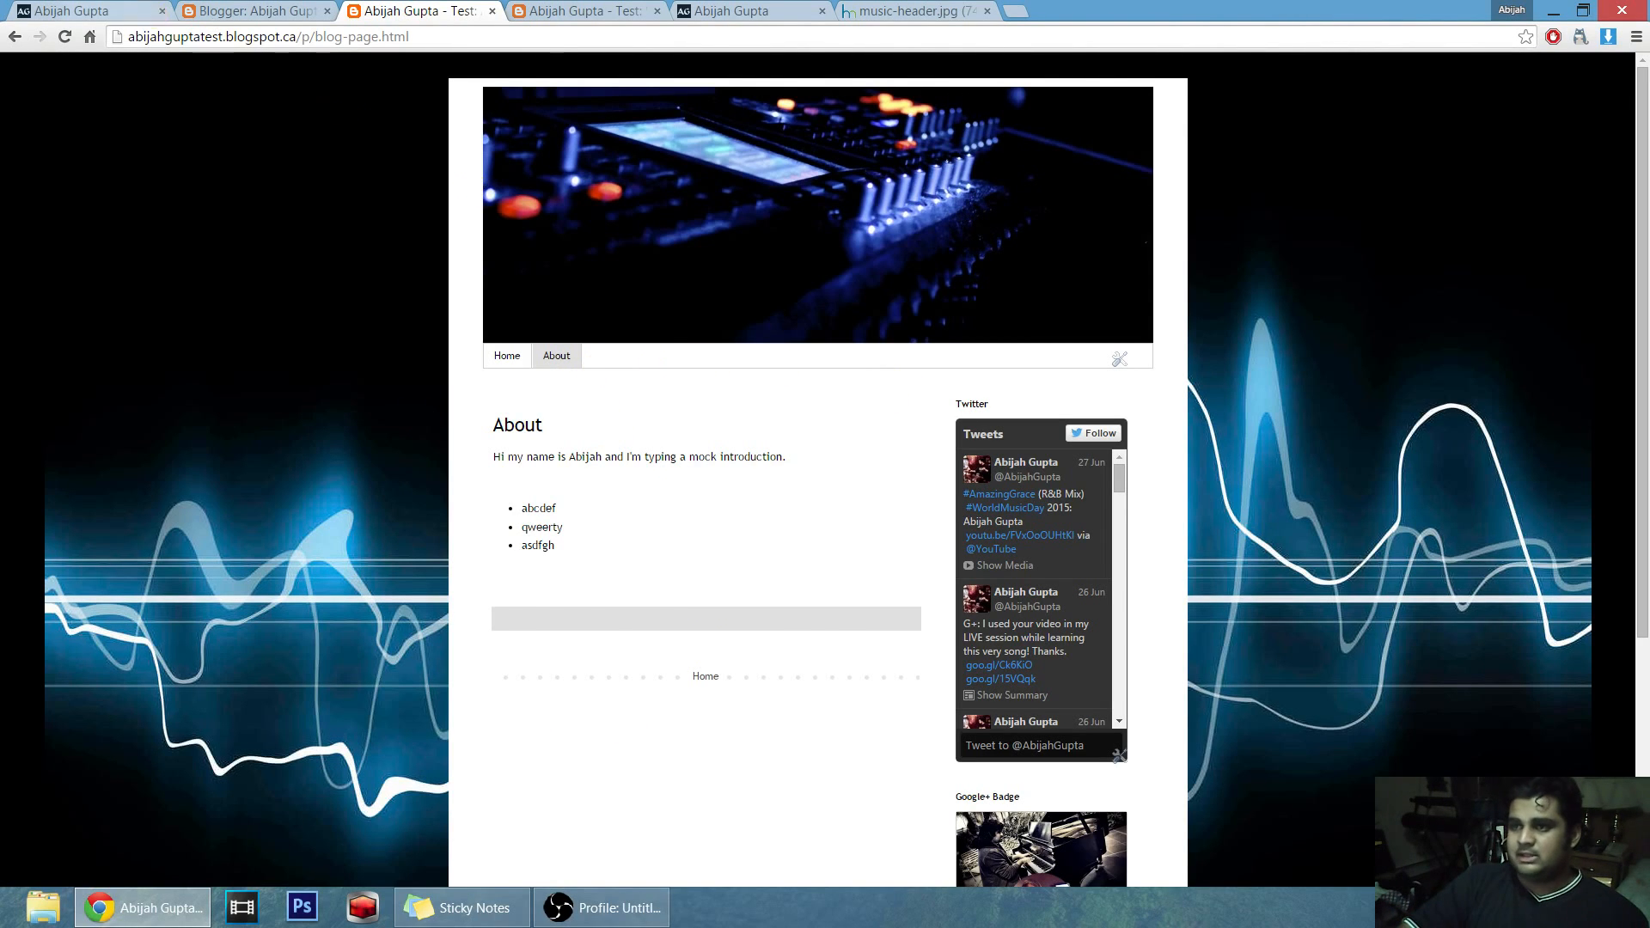
Compare the existing music website's navigation bar with the test blog's, and check the navigation bar on the reloaded "Welcome to my blog!" post.
left_click(90, 12)
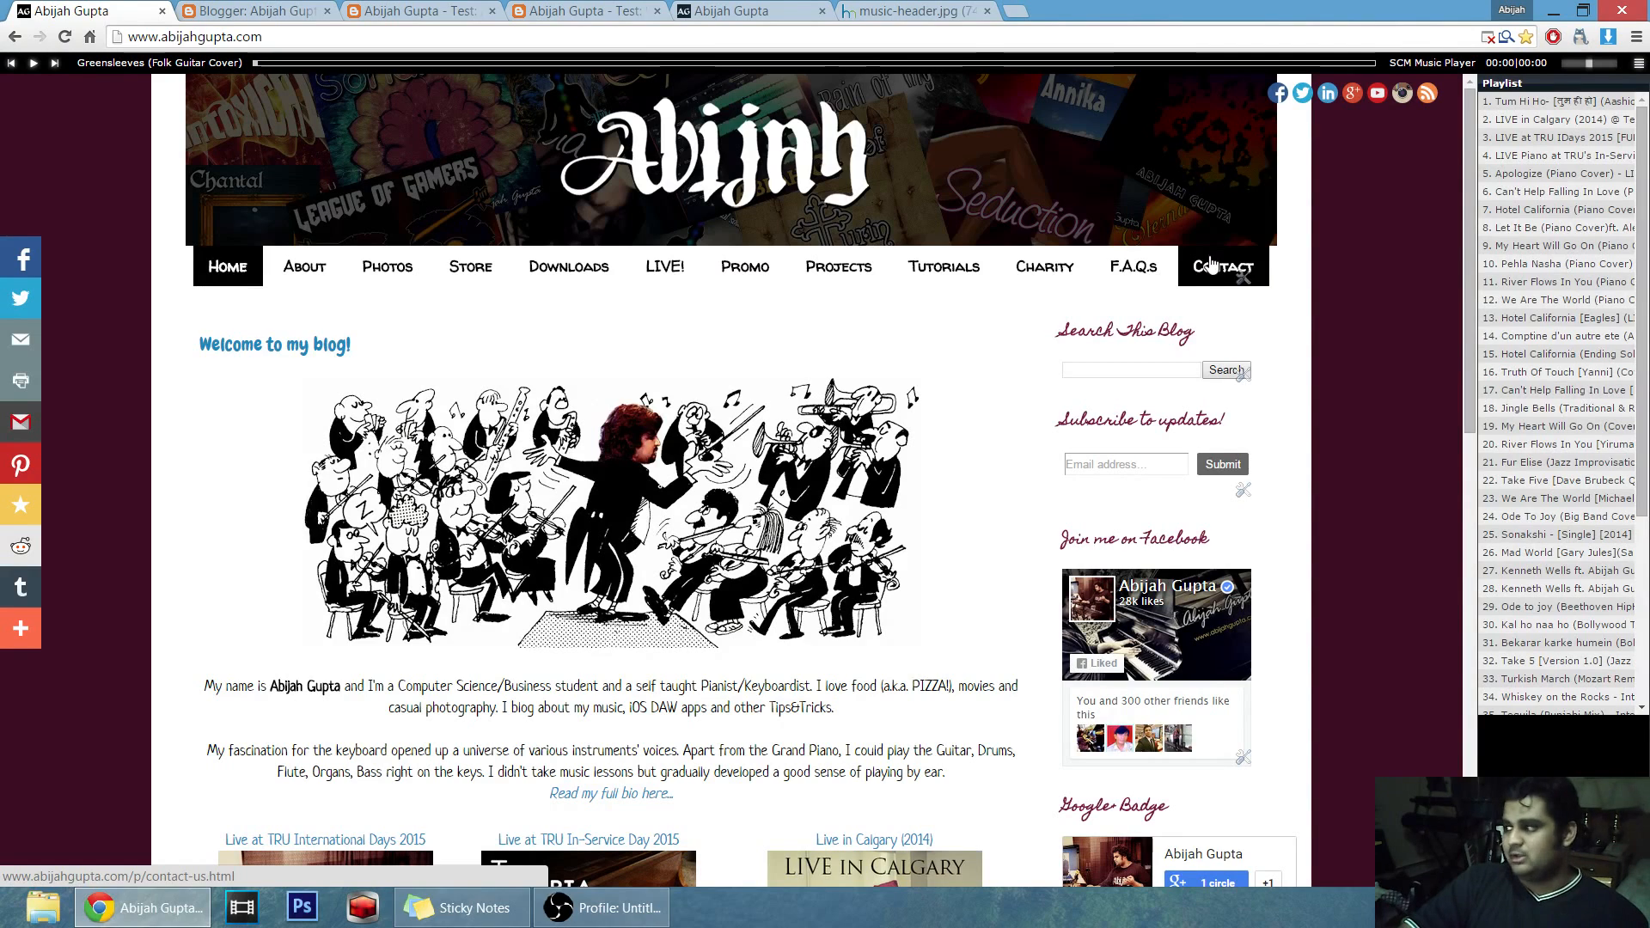
left_click(232, 10)
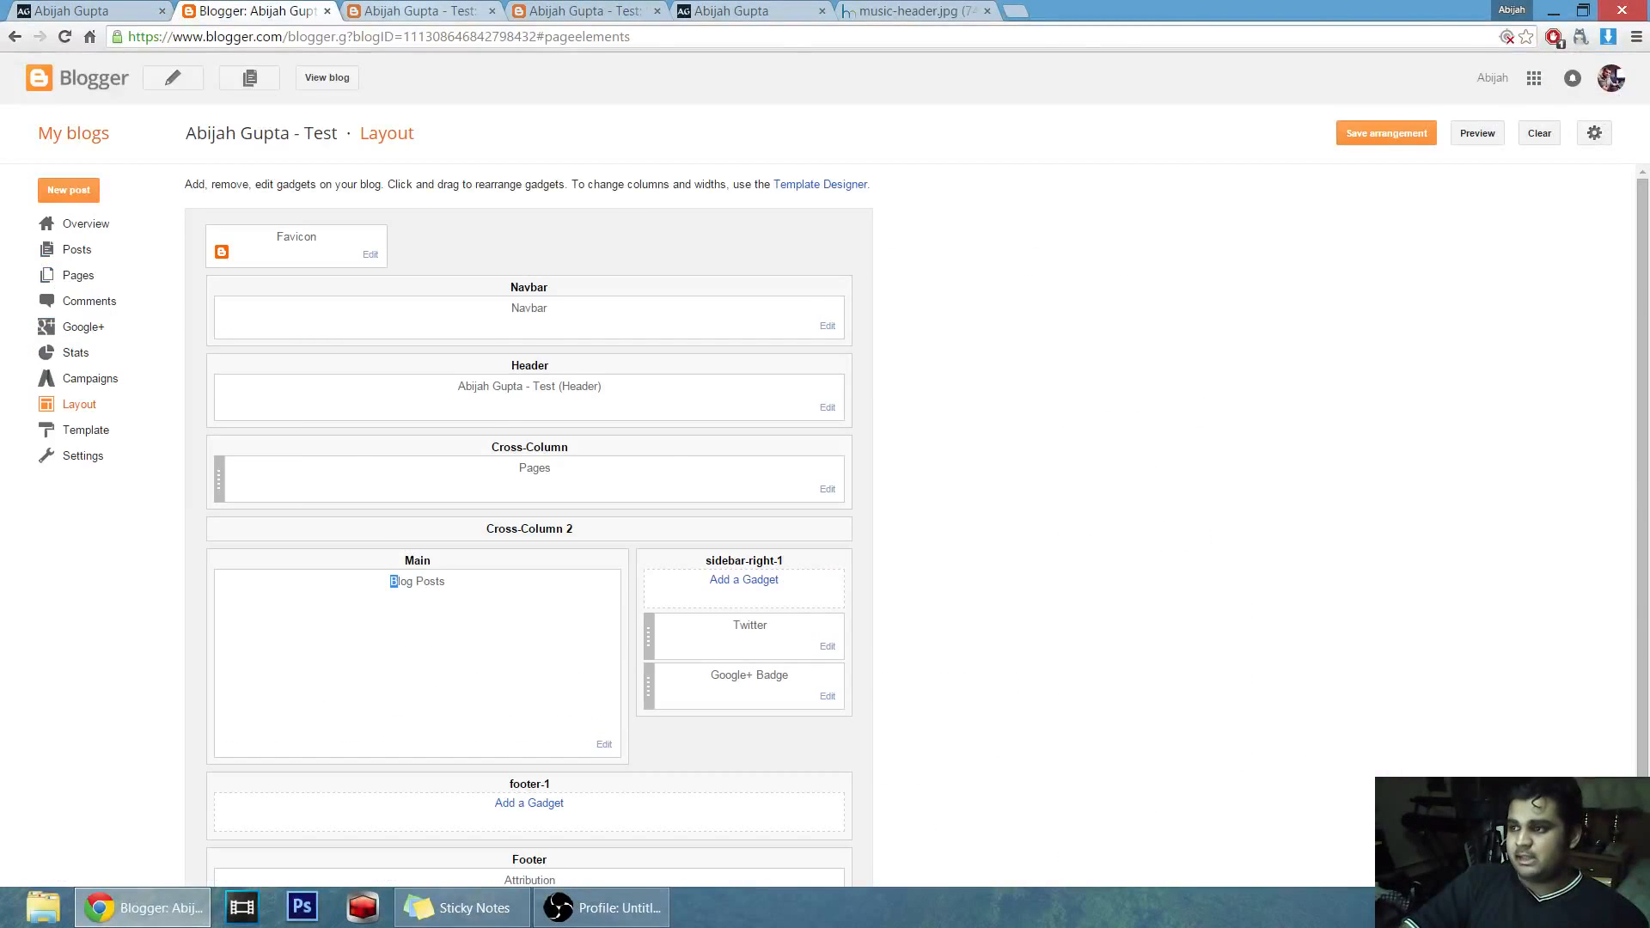
key("ctrl+Tab")
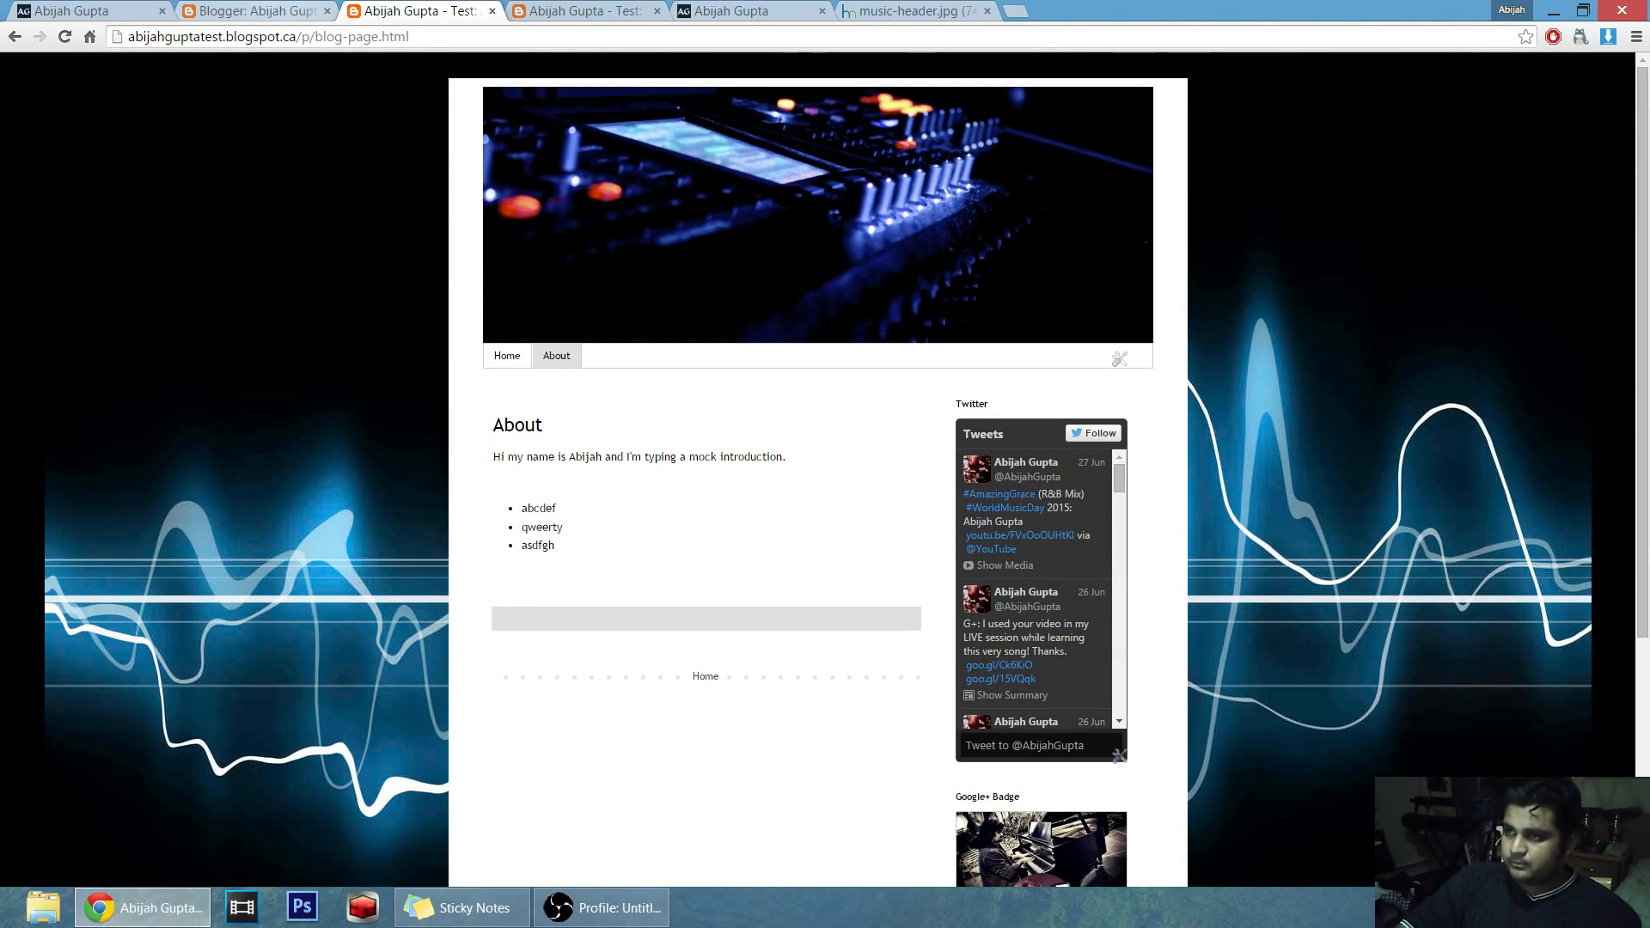
left_click(258, 10)
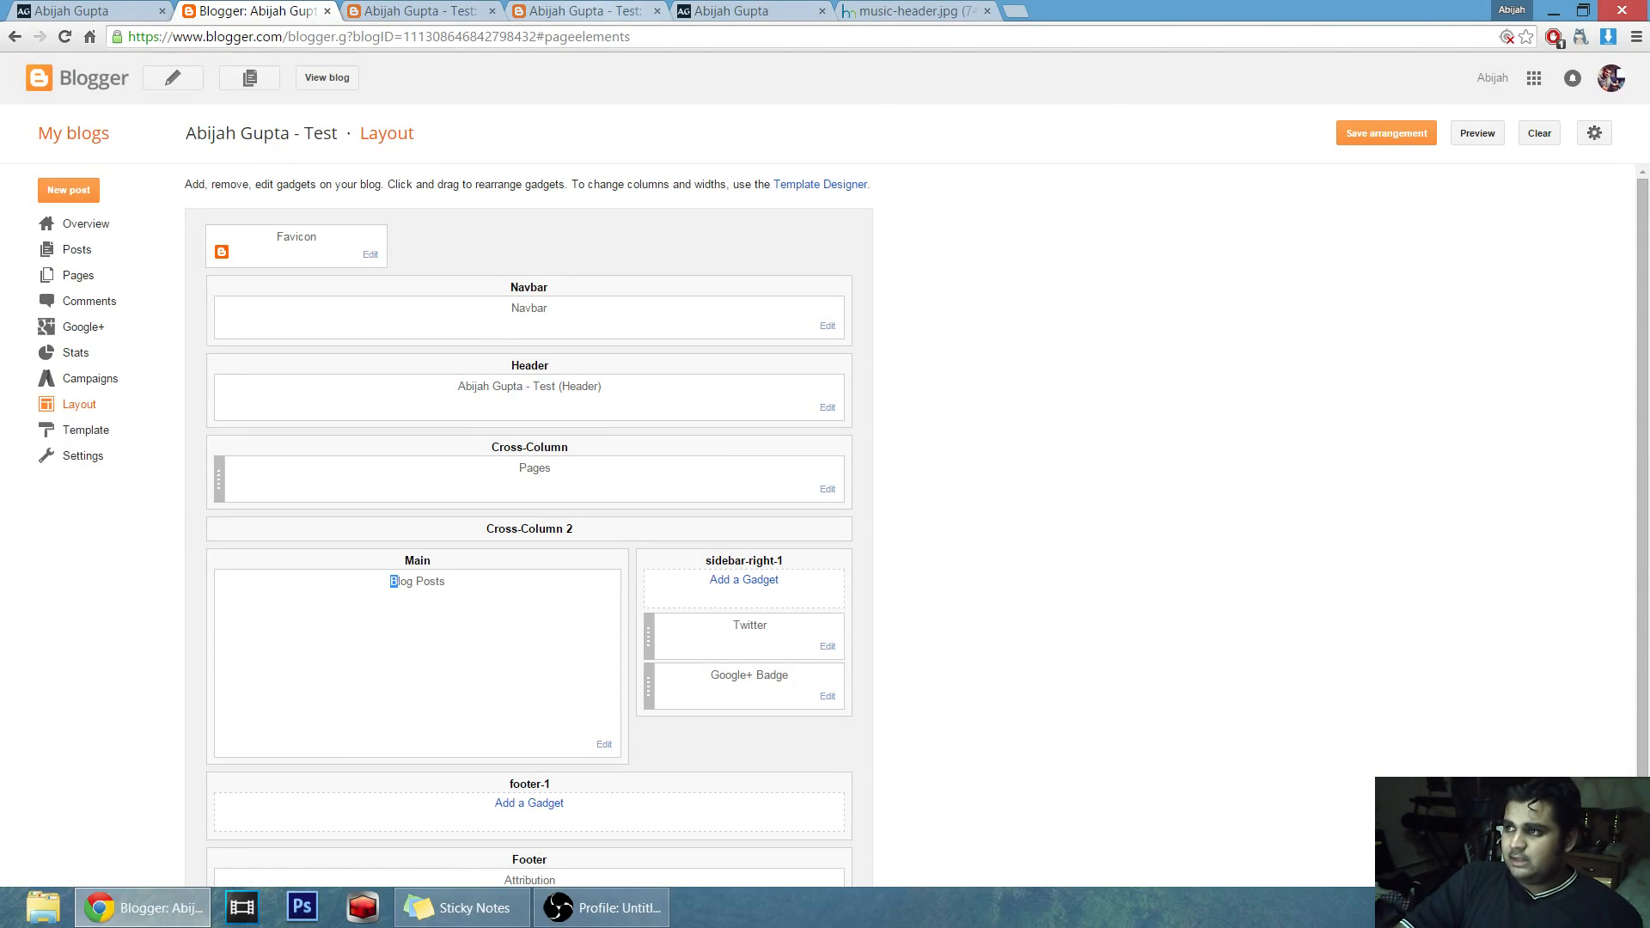
left_click(559, 12)
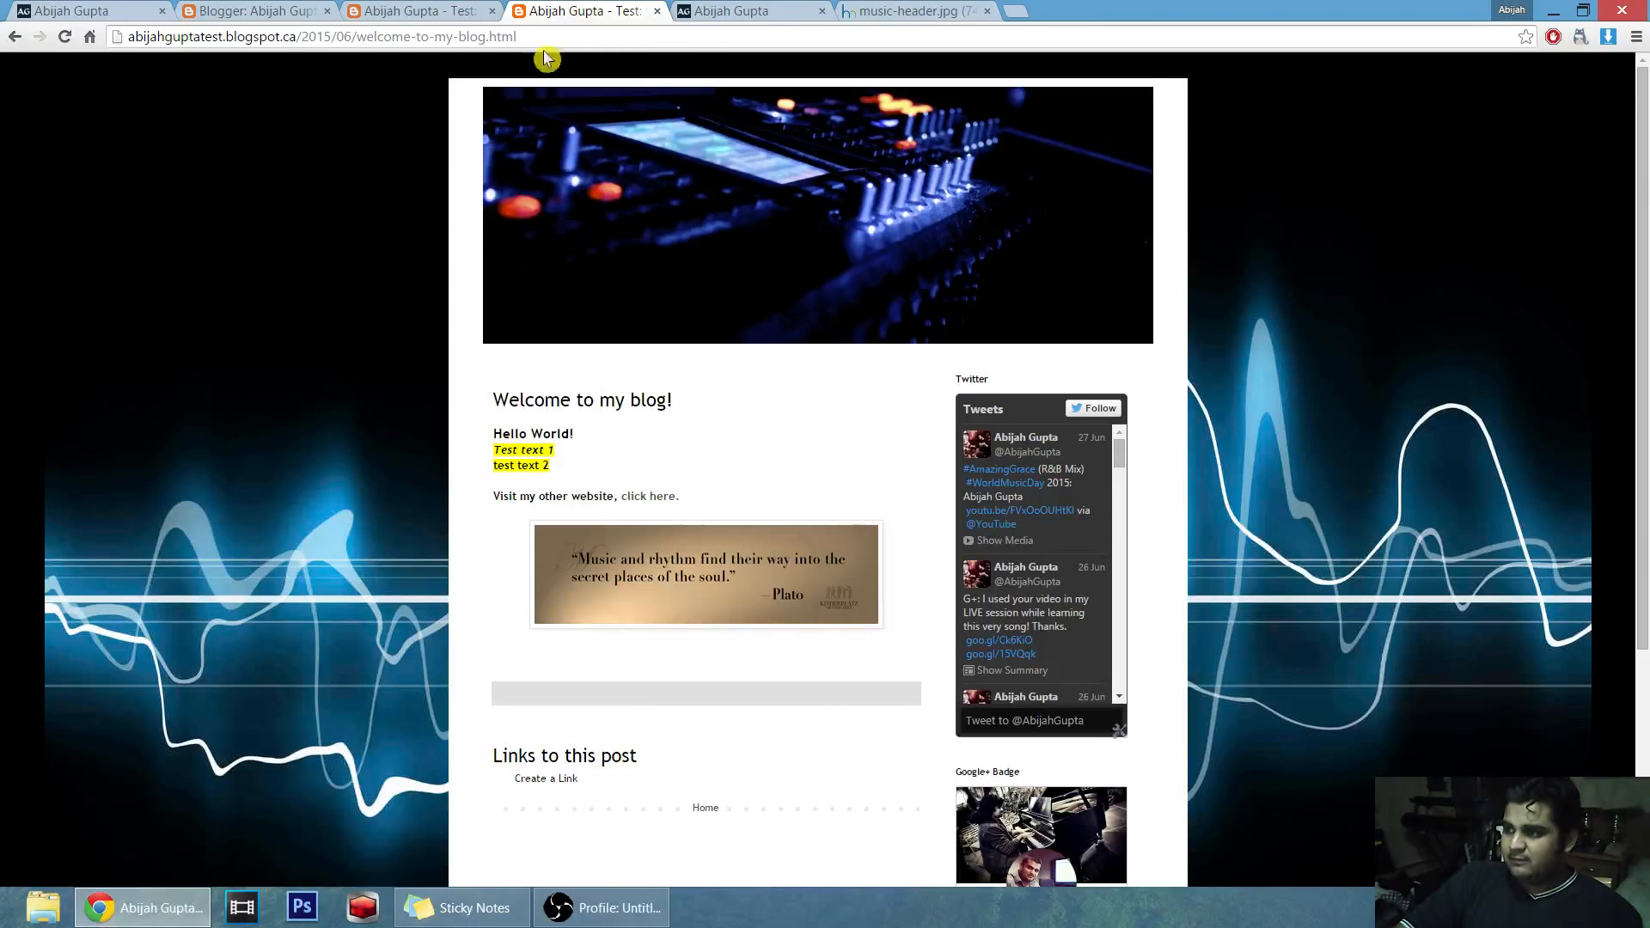
left_click(67, 37)
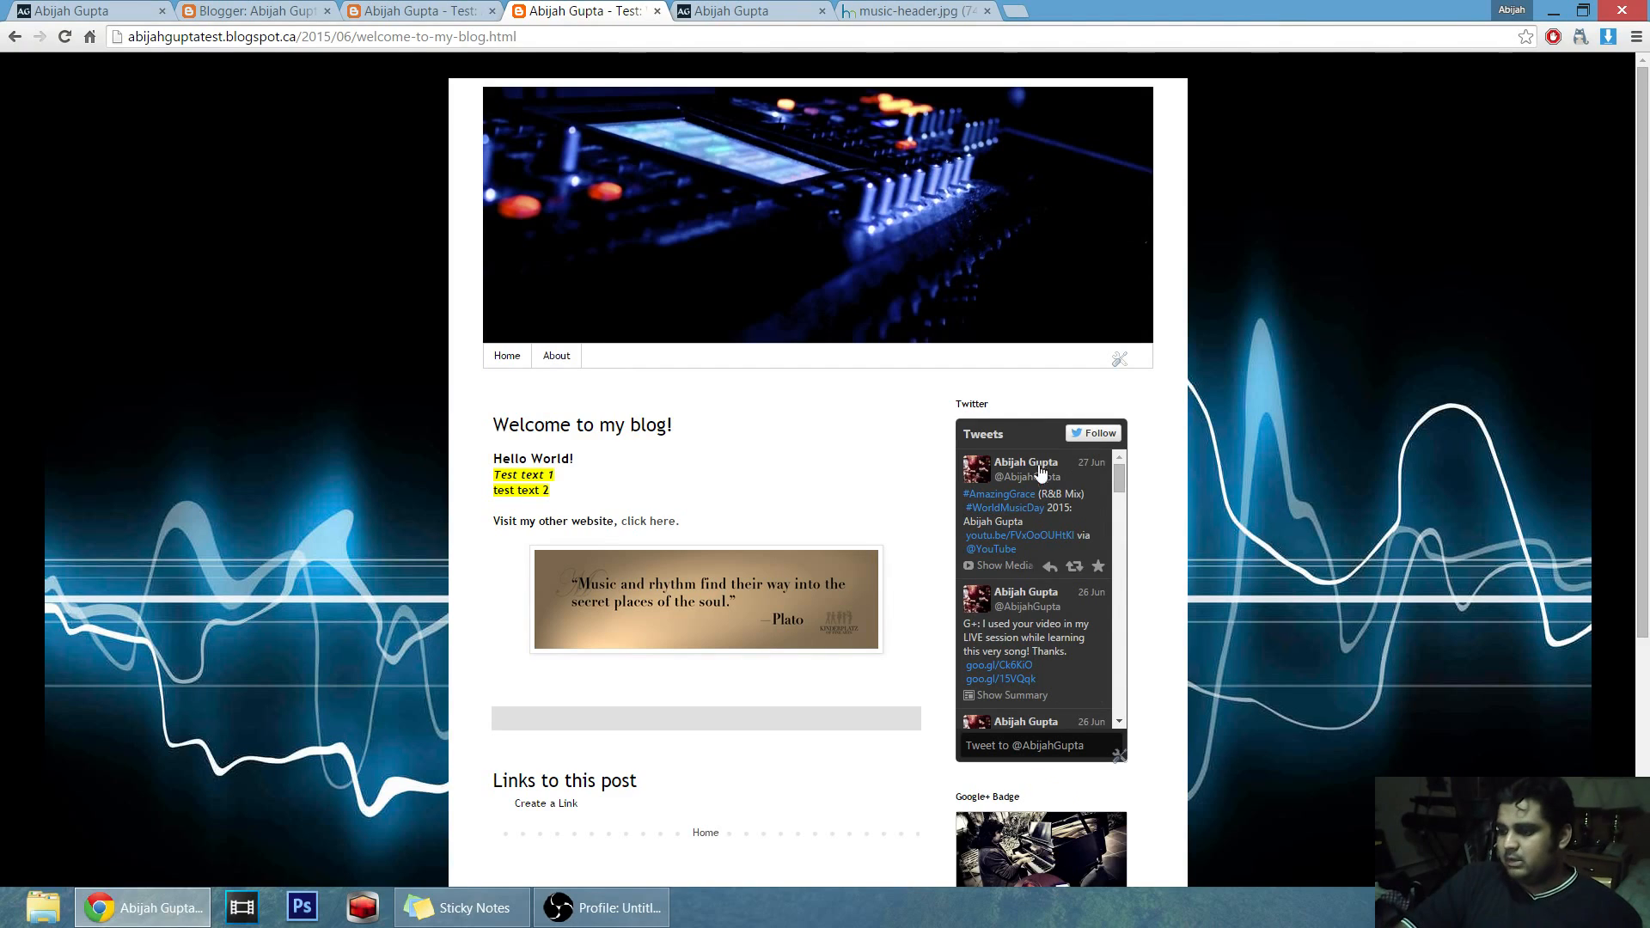
left_click(301, 11)
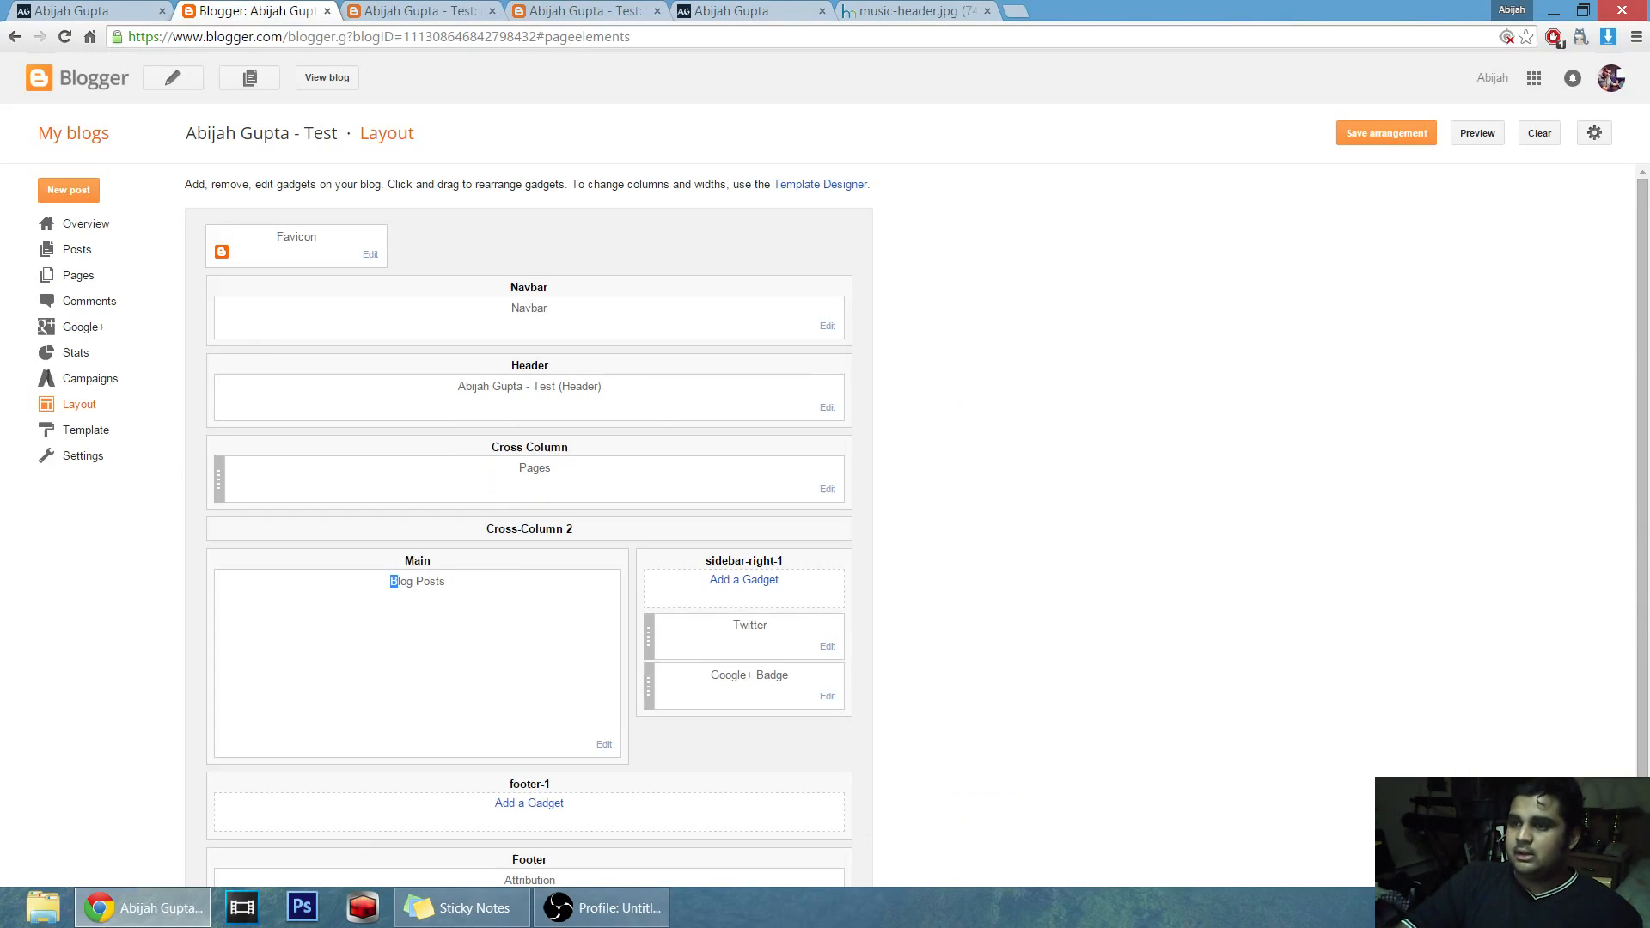
Open the test blog's template for customization and show the Template Designer's Advanced settings.
left_click(85, 429)
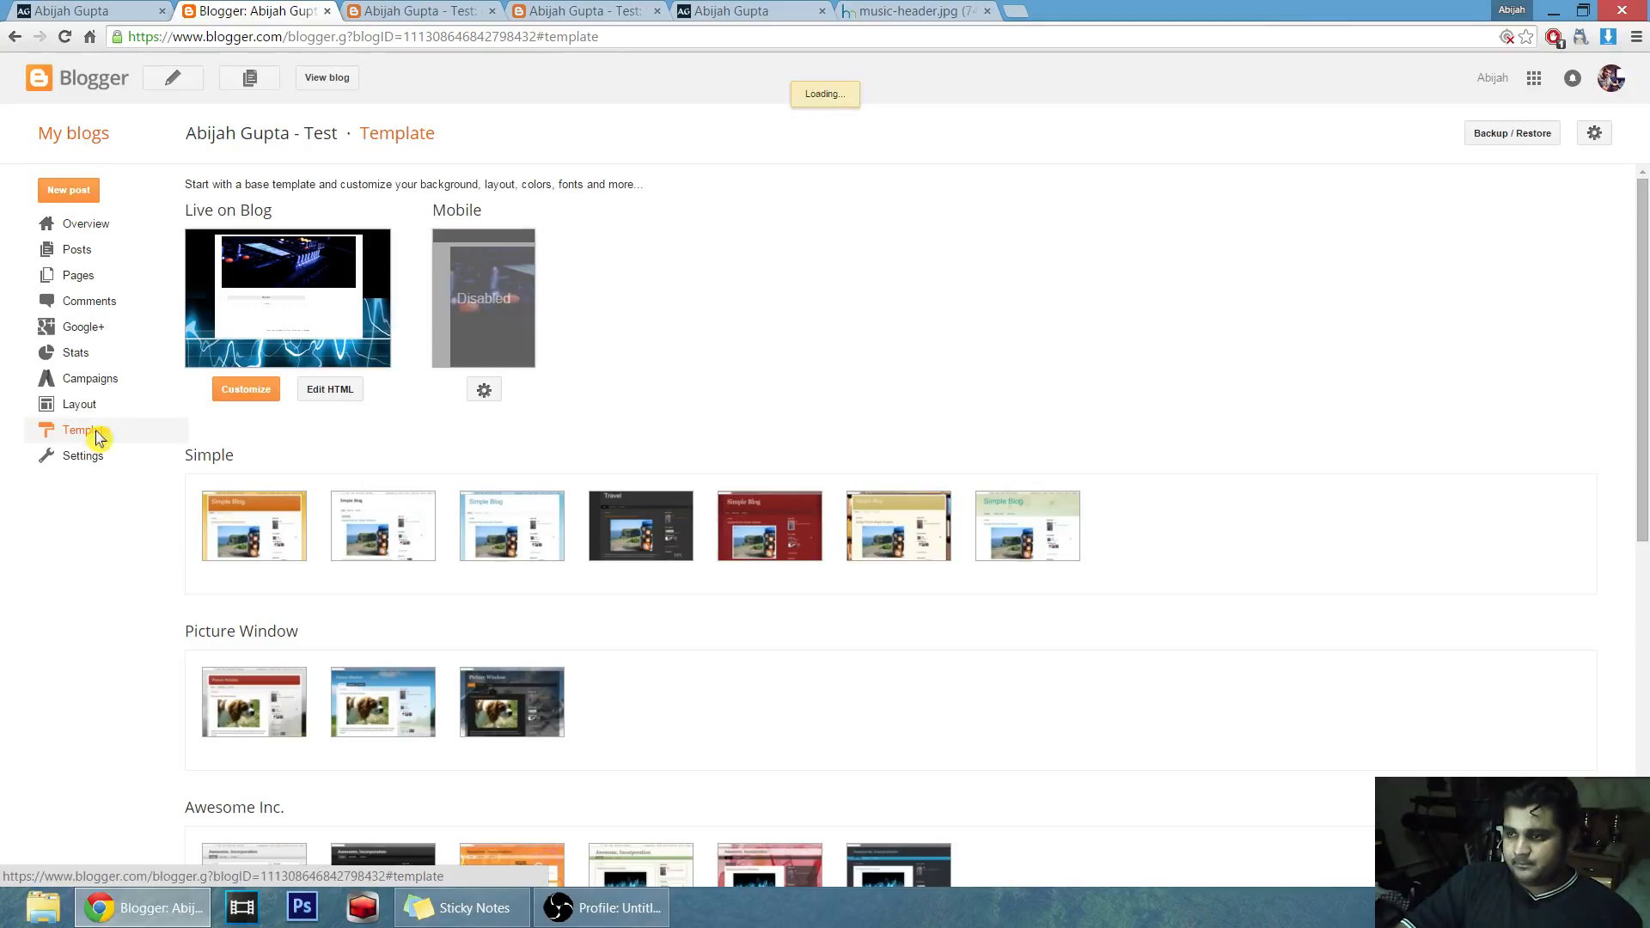
left_click(242, 394)
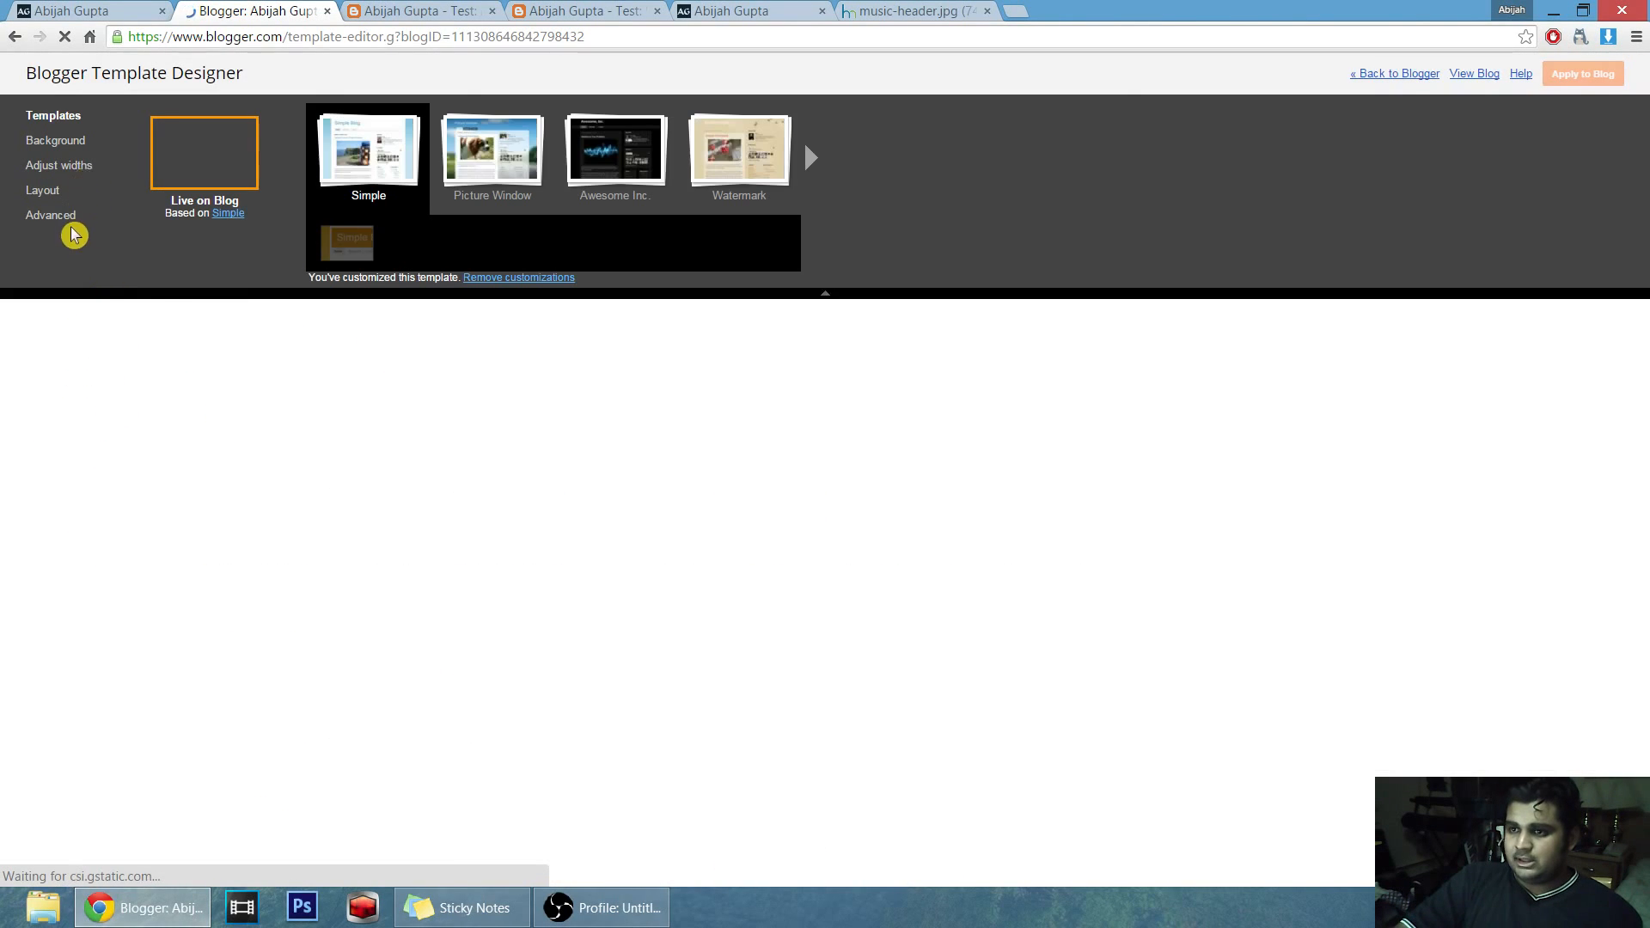
left_click(60, 218)
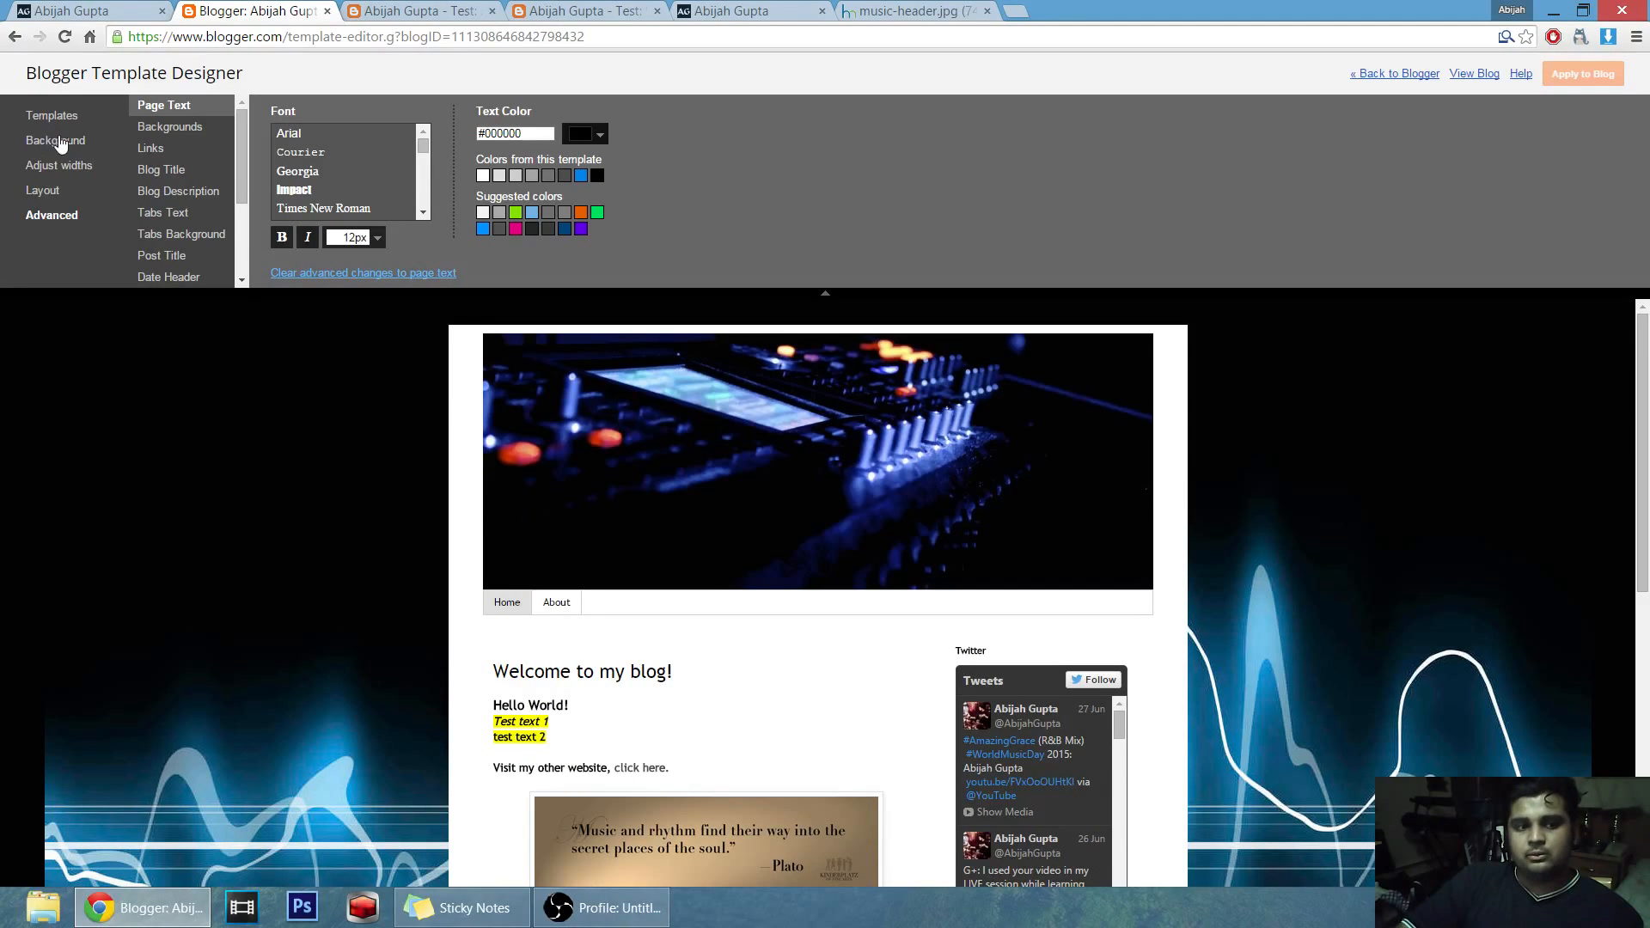
Try main background colors #0085e4, #5f00e4 and #e40084 in the blog preview, and restore the main background to #ffffff.
left_click(189, 133)
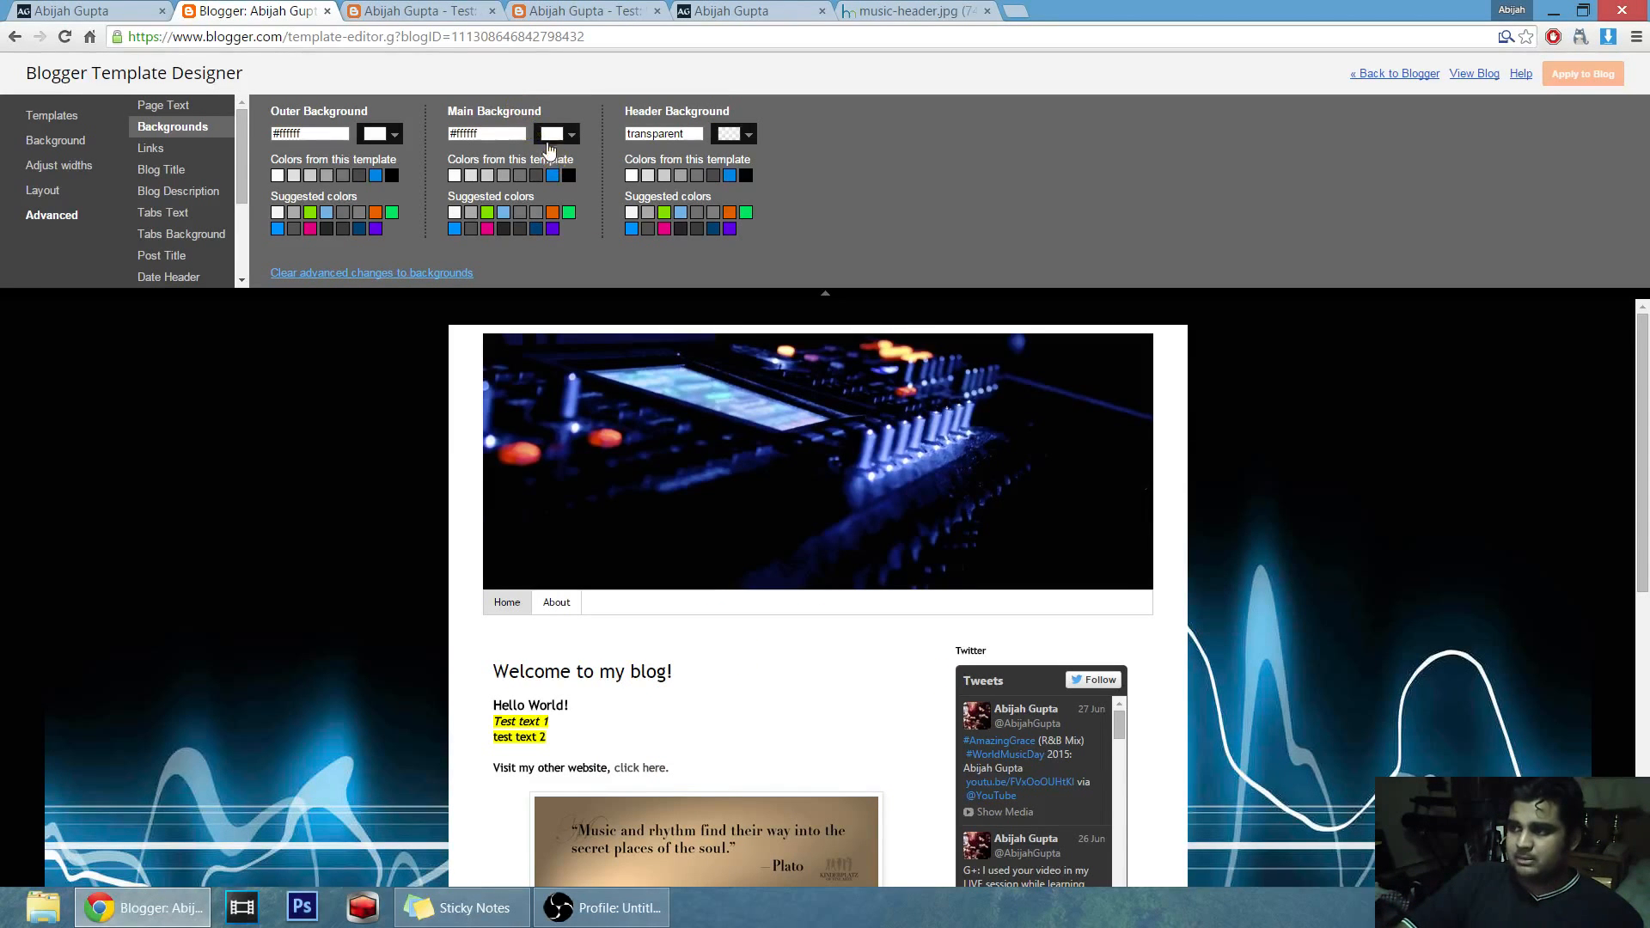
left_click(553, 176)
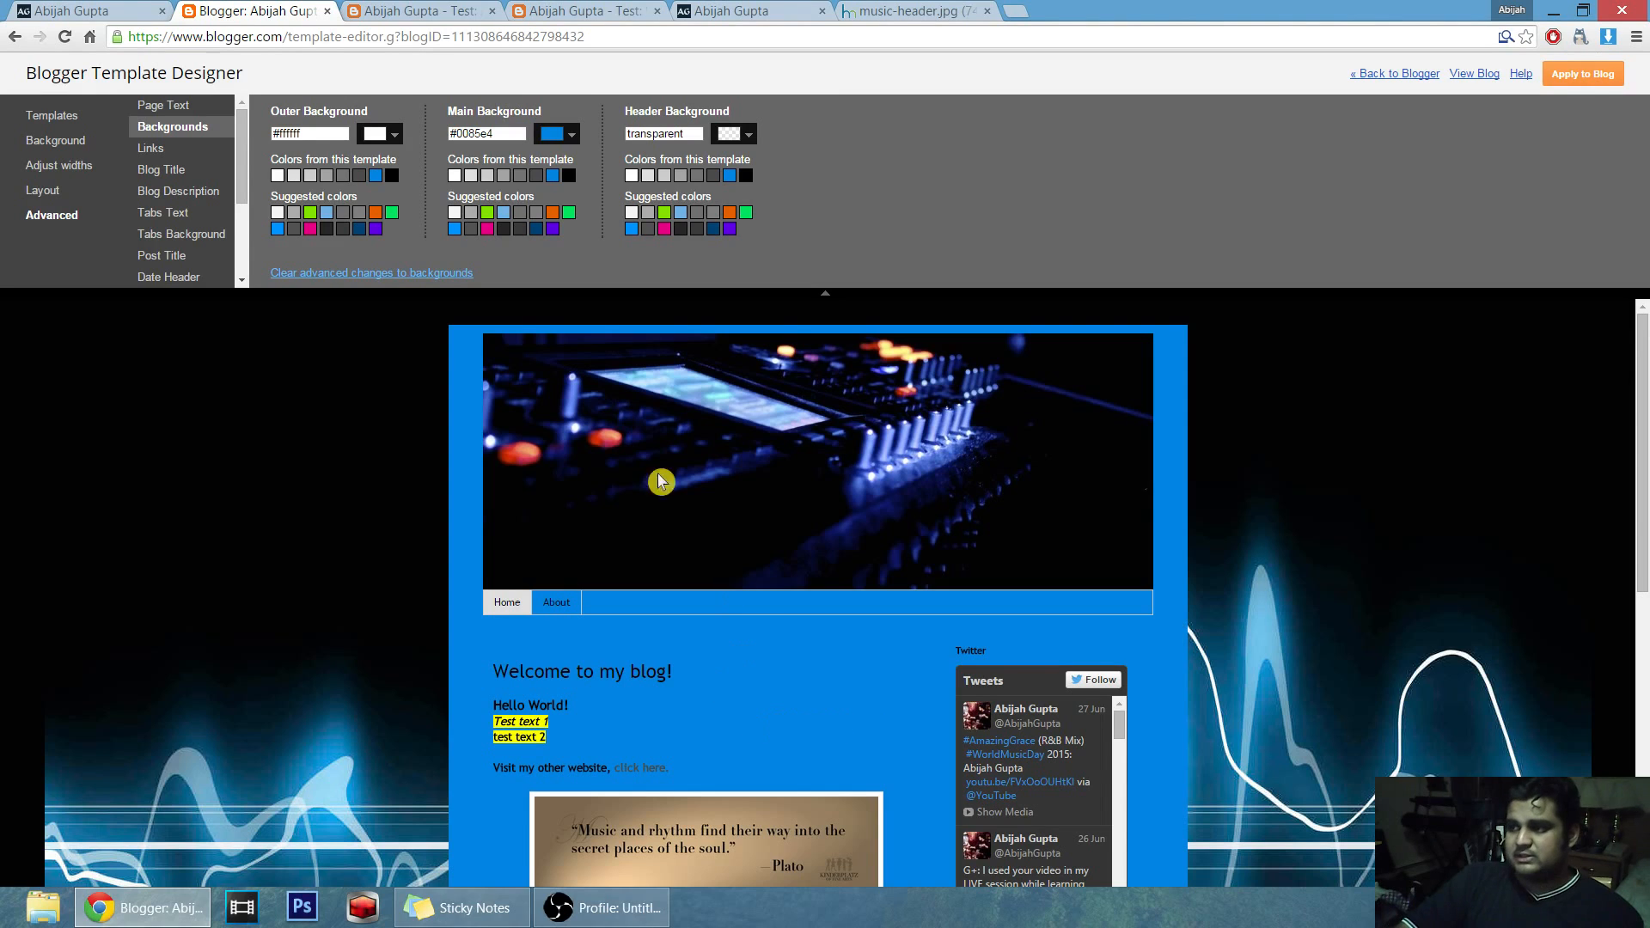
left_click(553, 230)
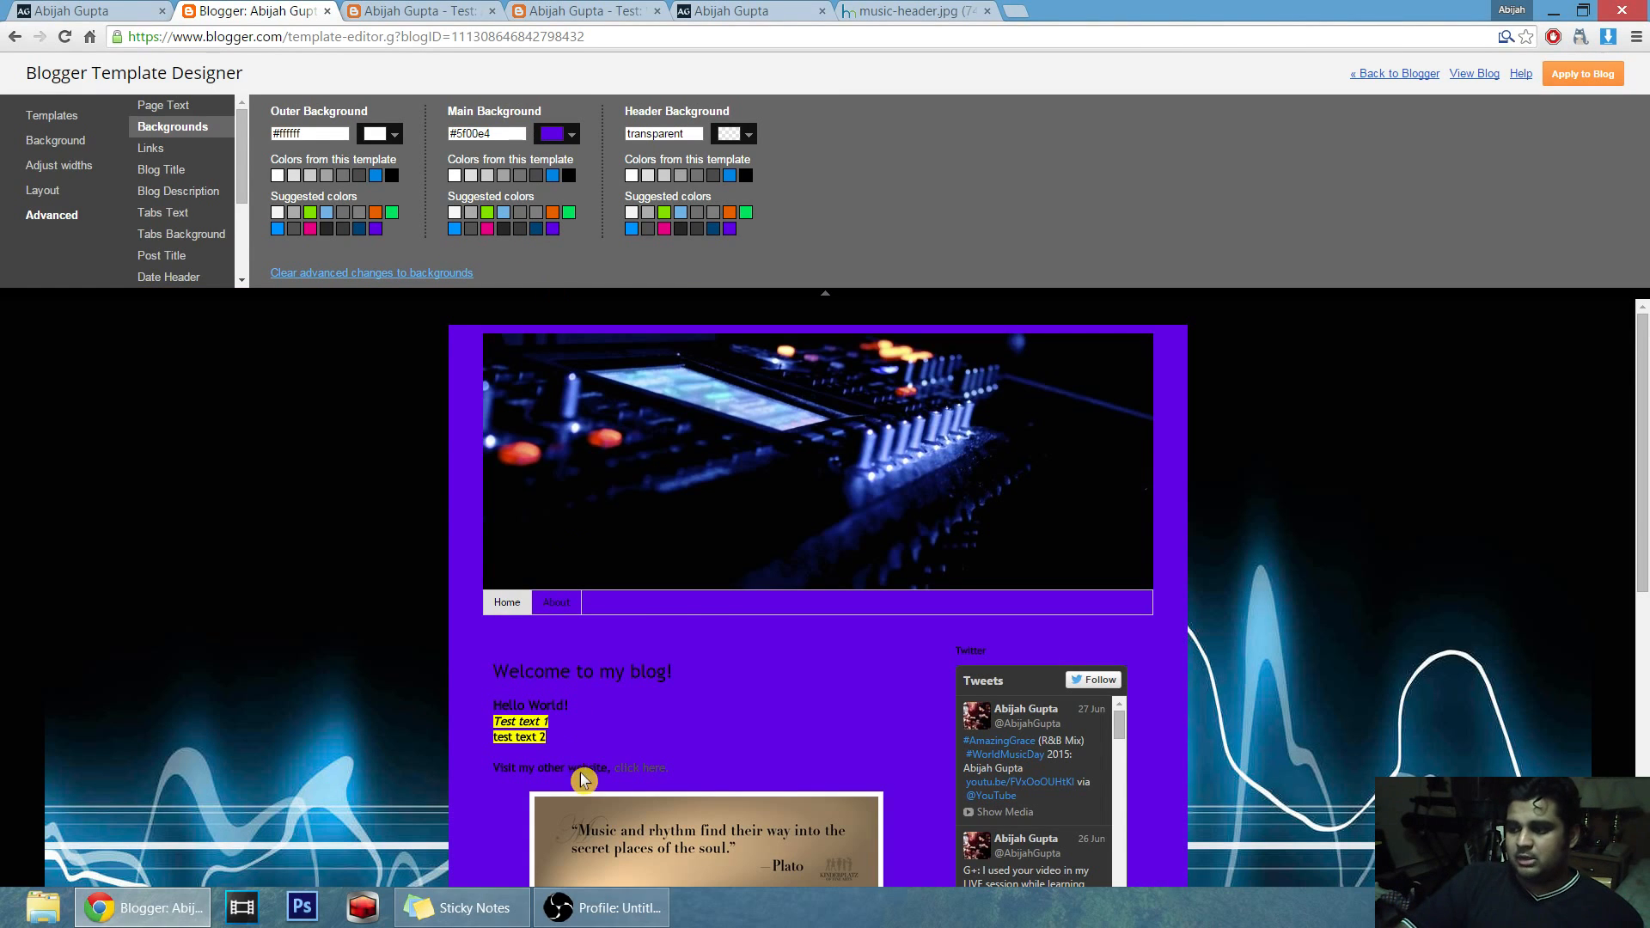
left_click(487, 229)
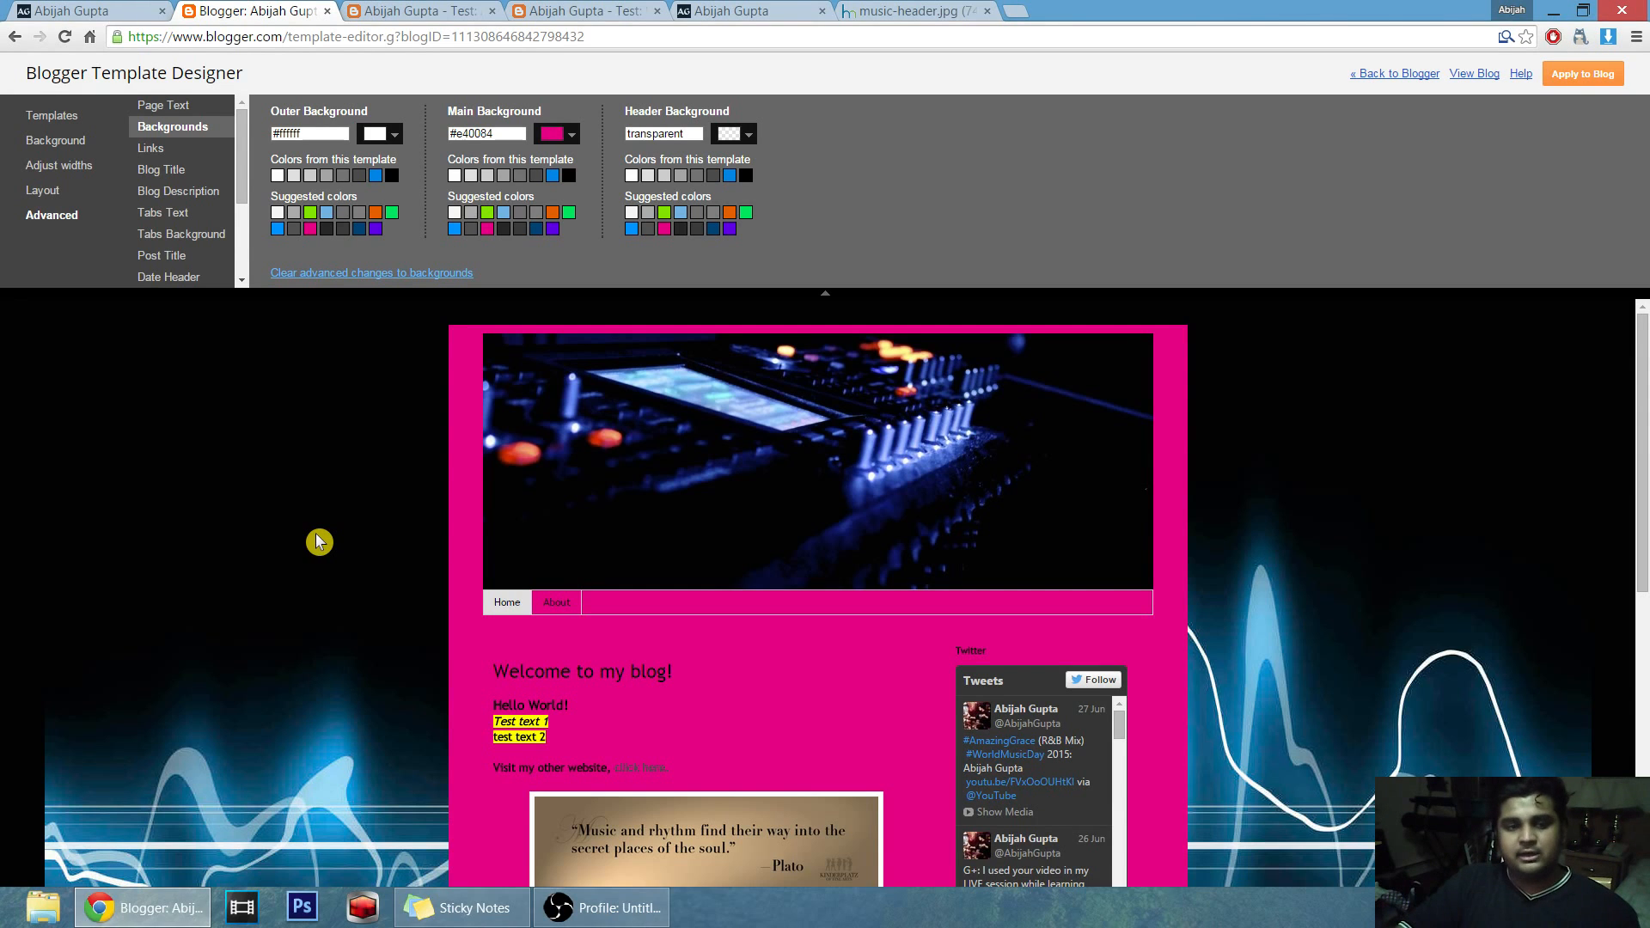
left_click(455, 175)
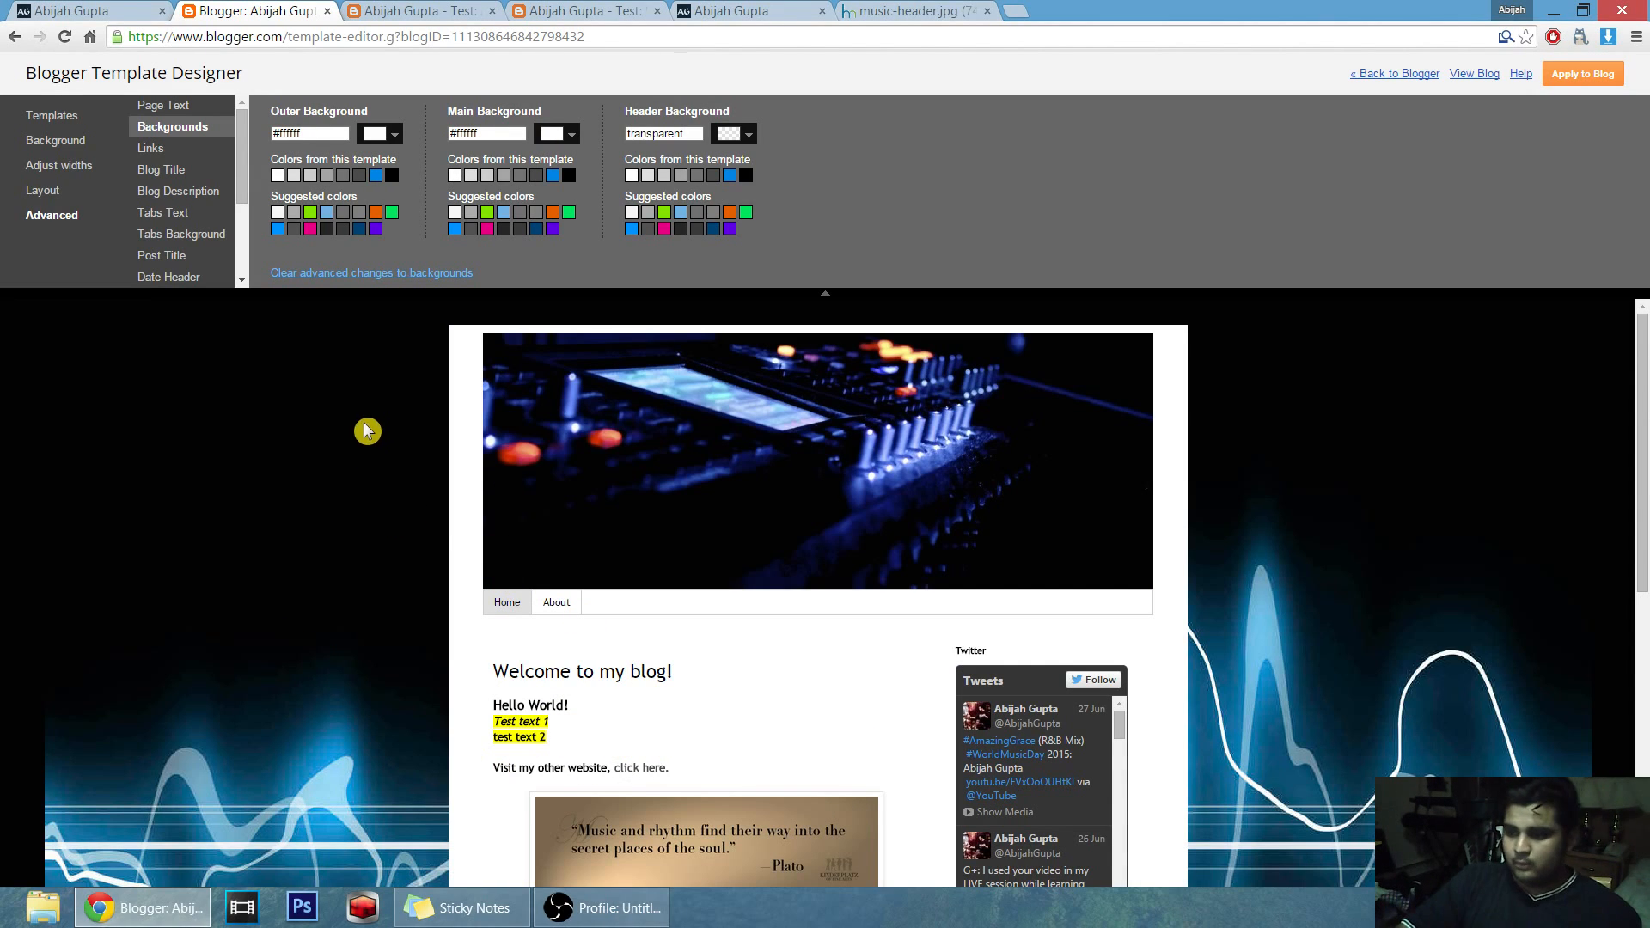
Set the template's link color and visited link color to the blue #0085e4.
left_click(175, 153)
scroll(476, 560, "down", 2)
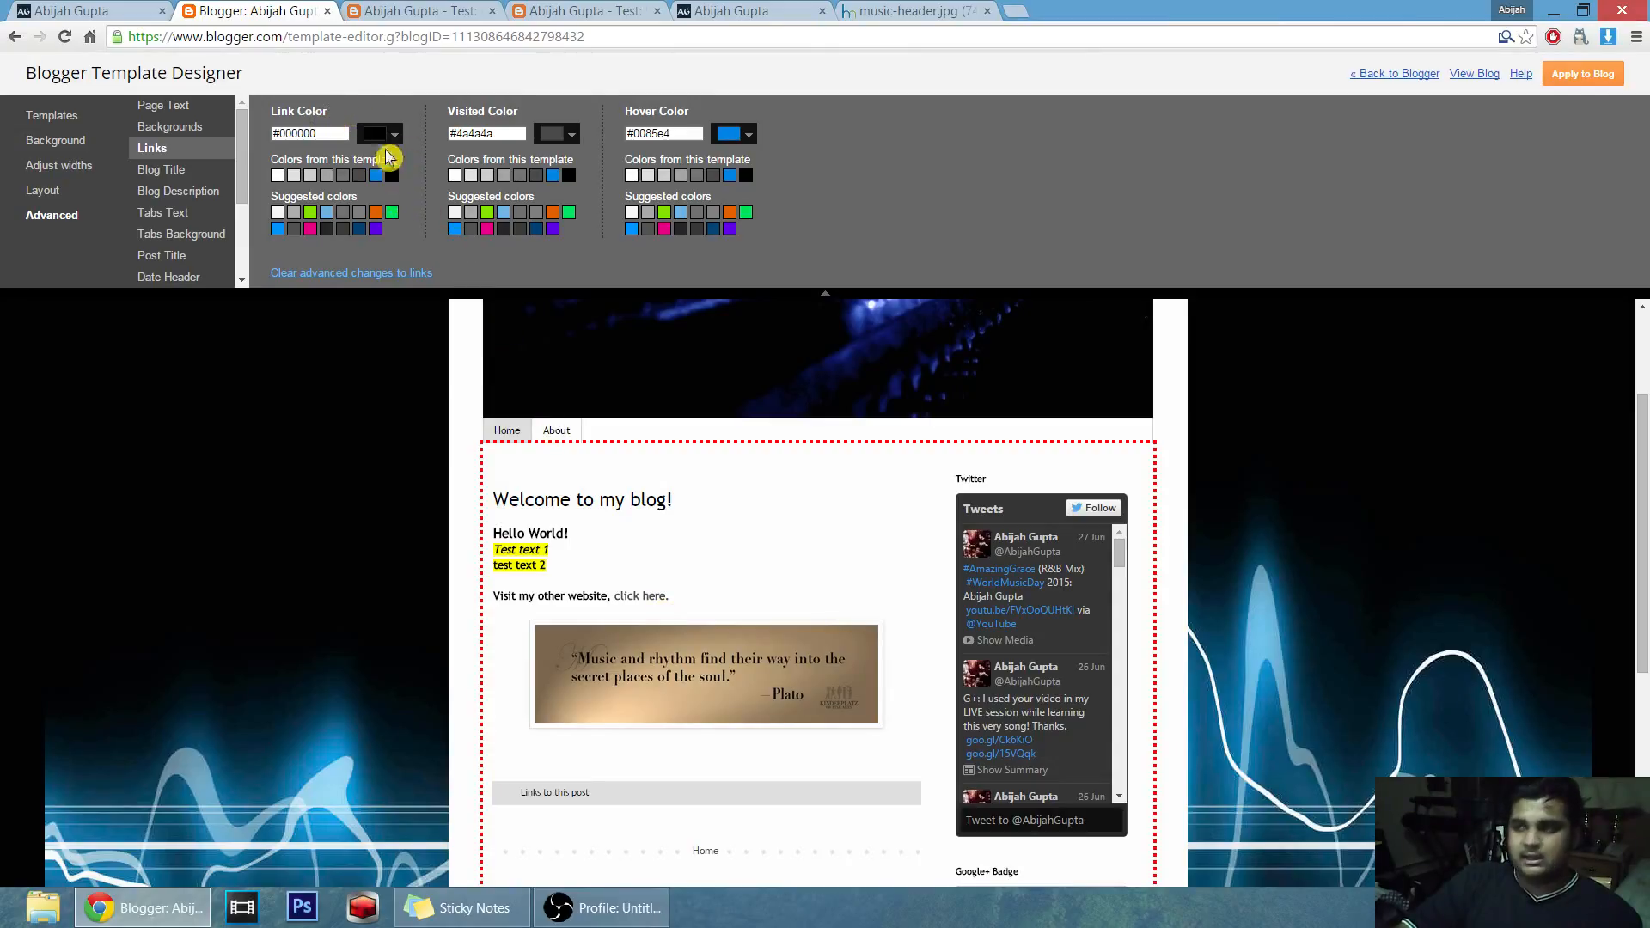
left_click(376, 176)
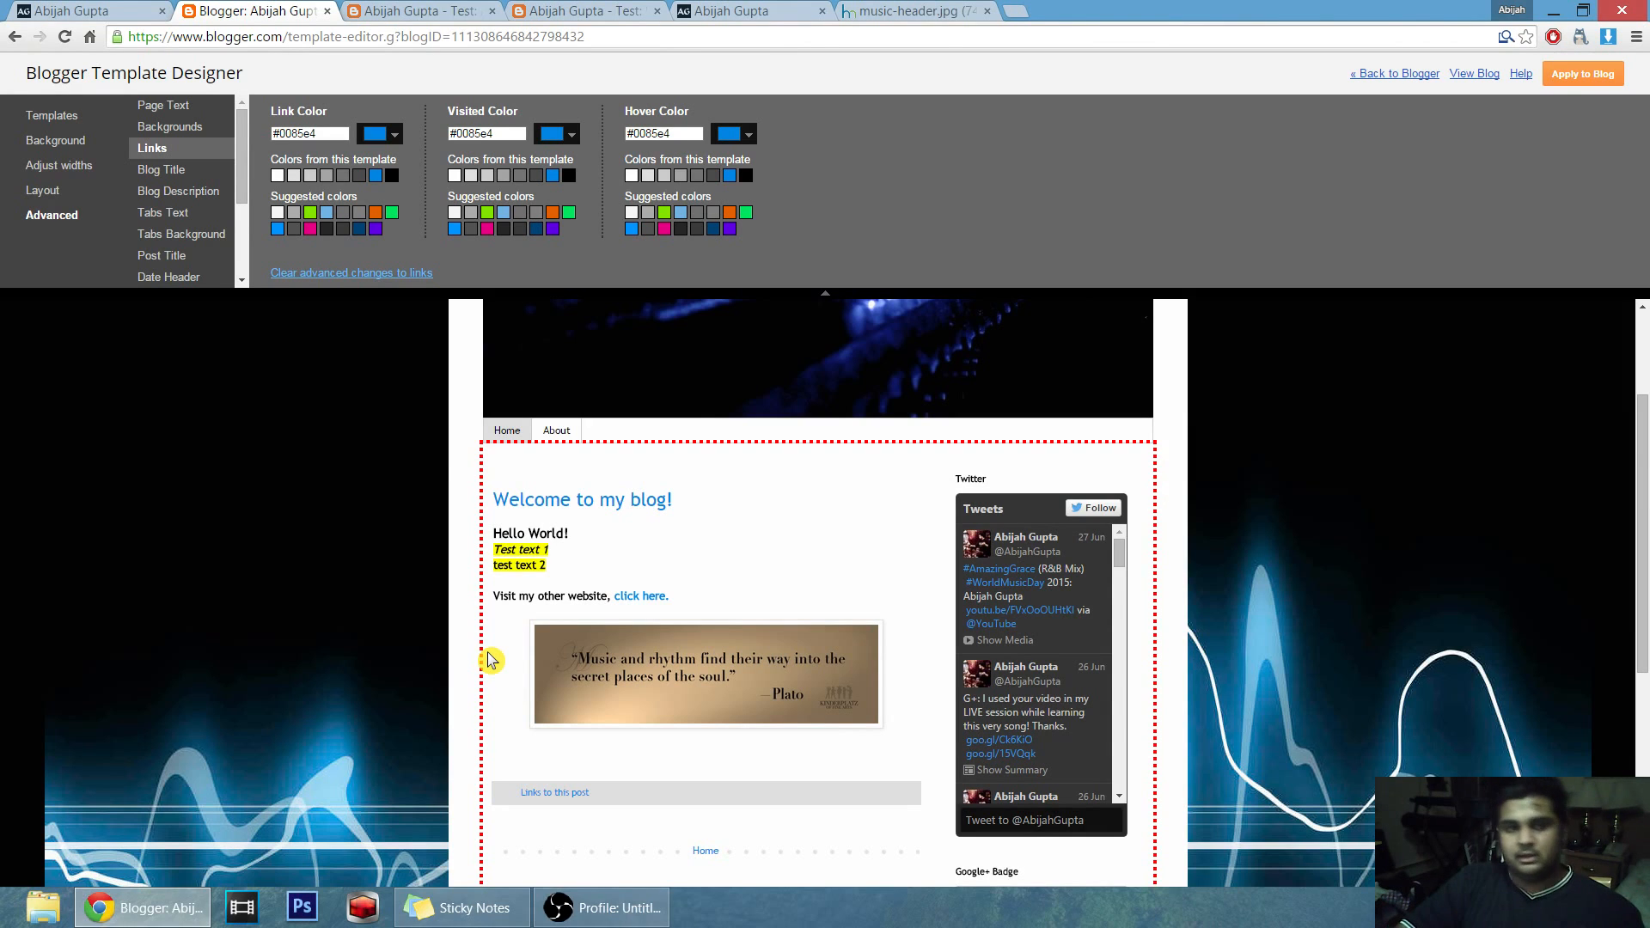
Try the fonts Cherry Cream Soda, Coming Soon and Chewy for the navigation tabs' text in the blog preview.
left_click(199, 176)
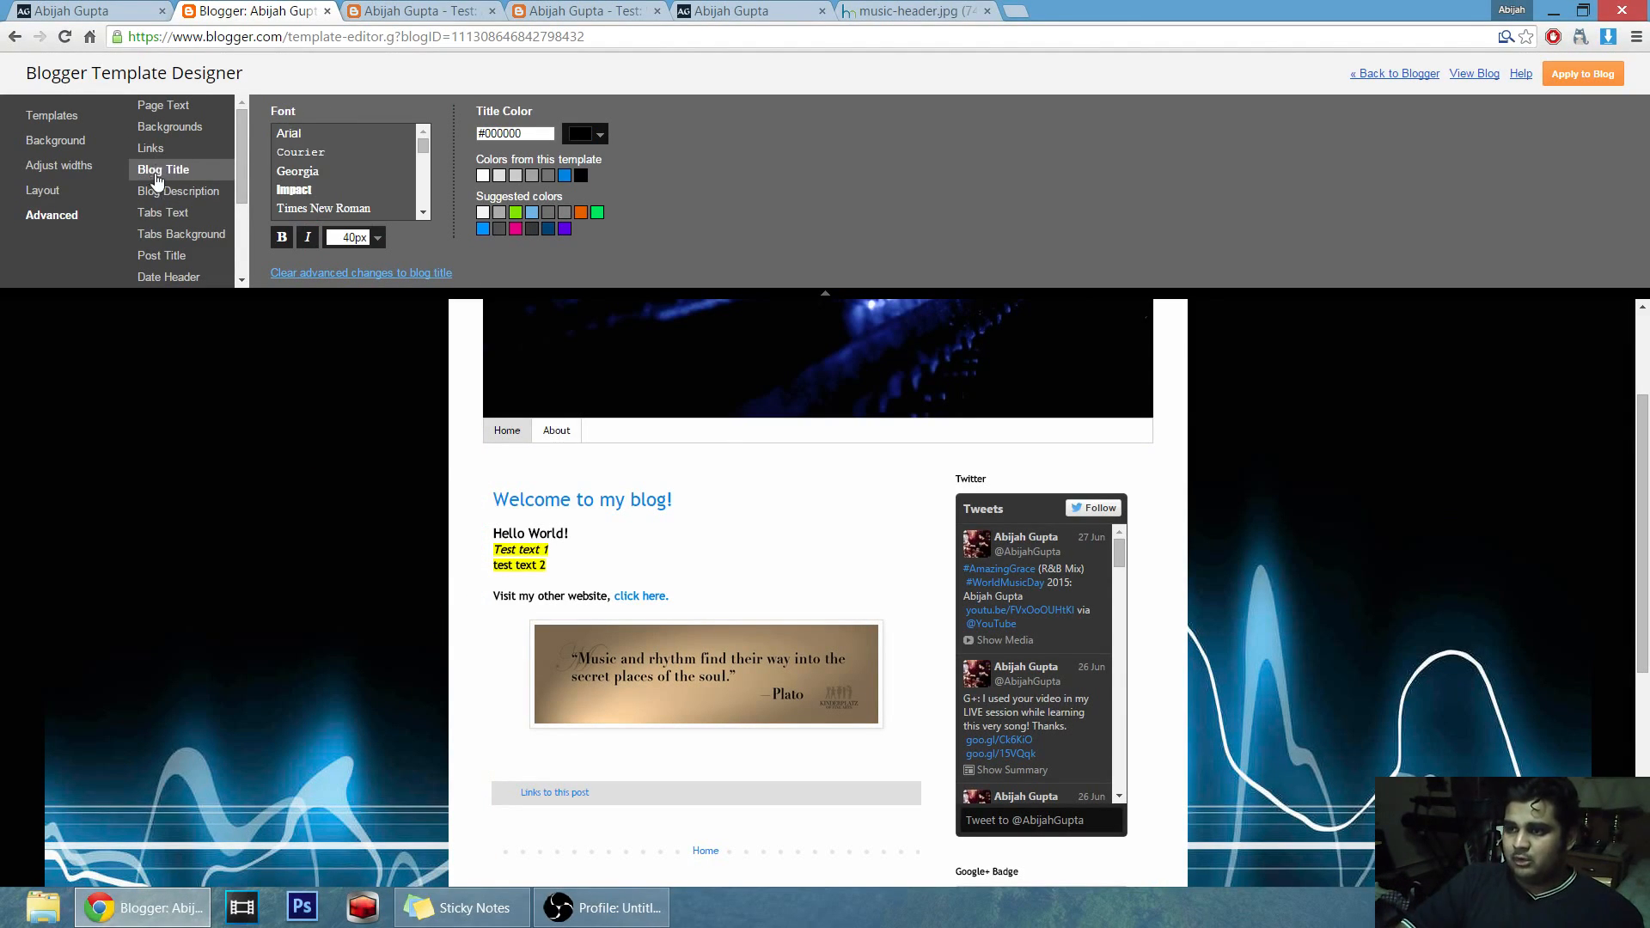
scroll(461, 461, "up", 2)
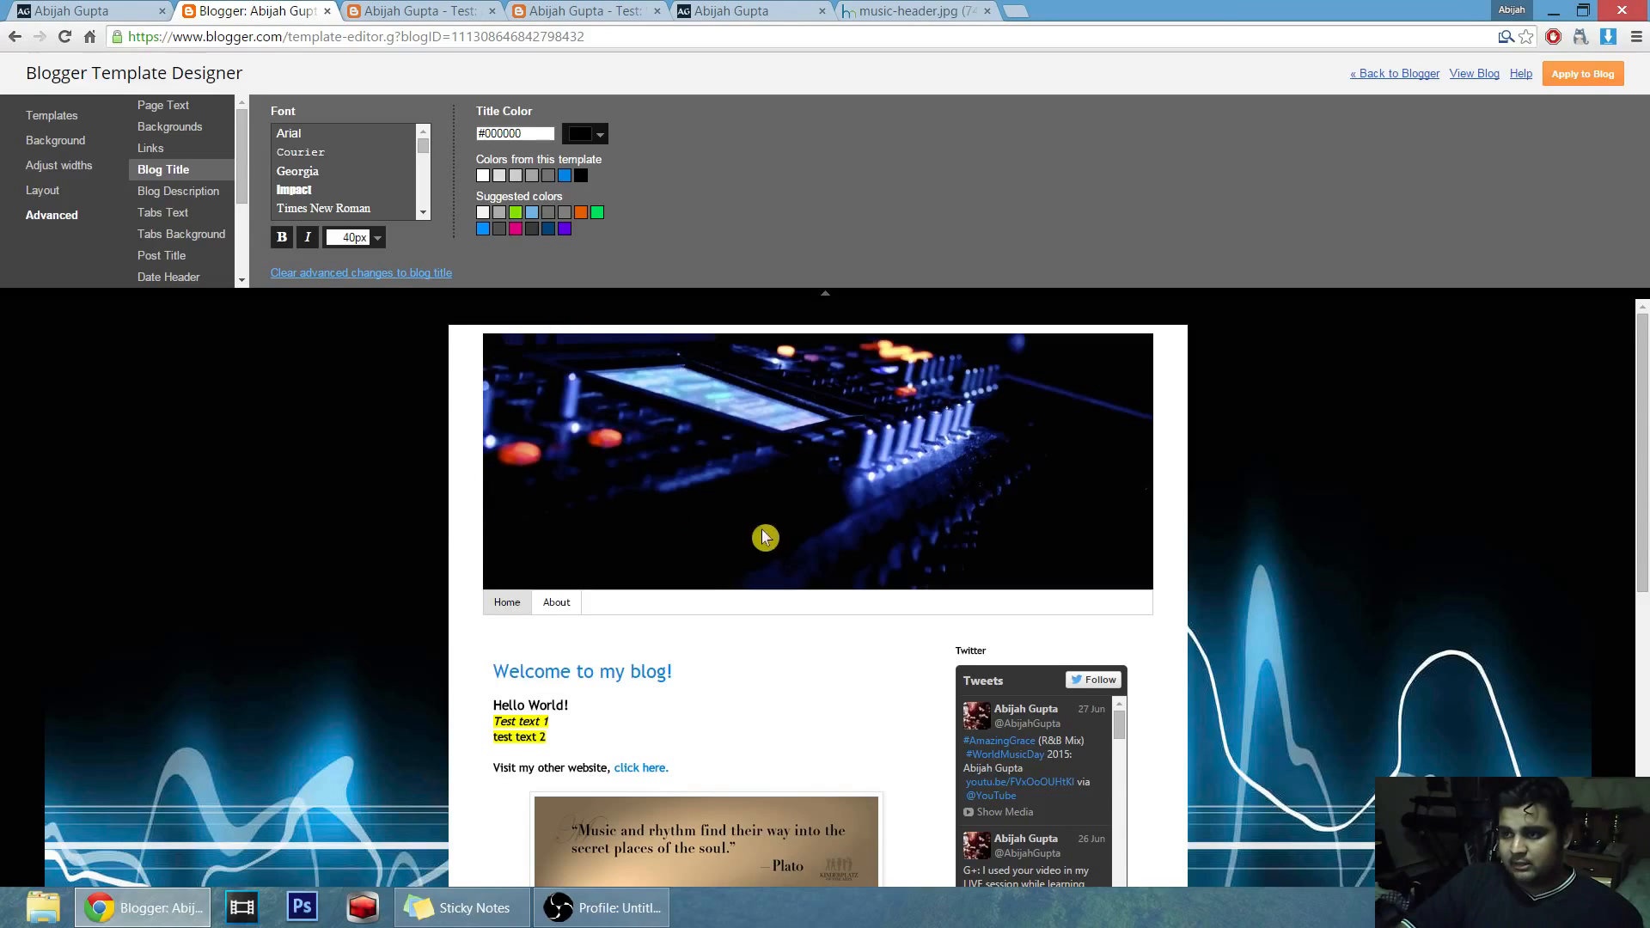
left_click(181, 223)
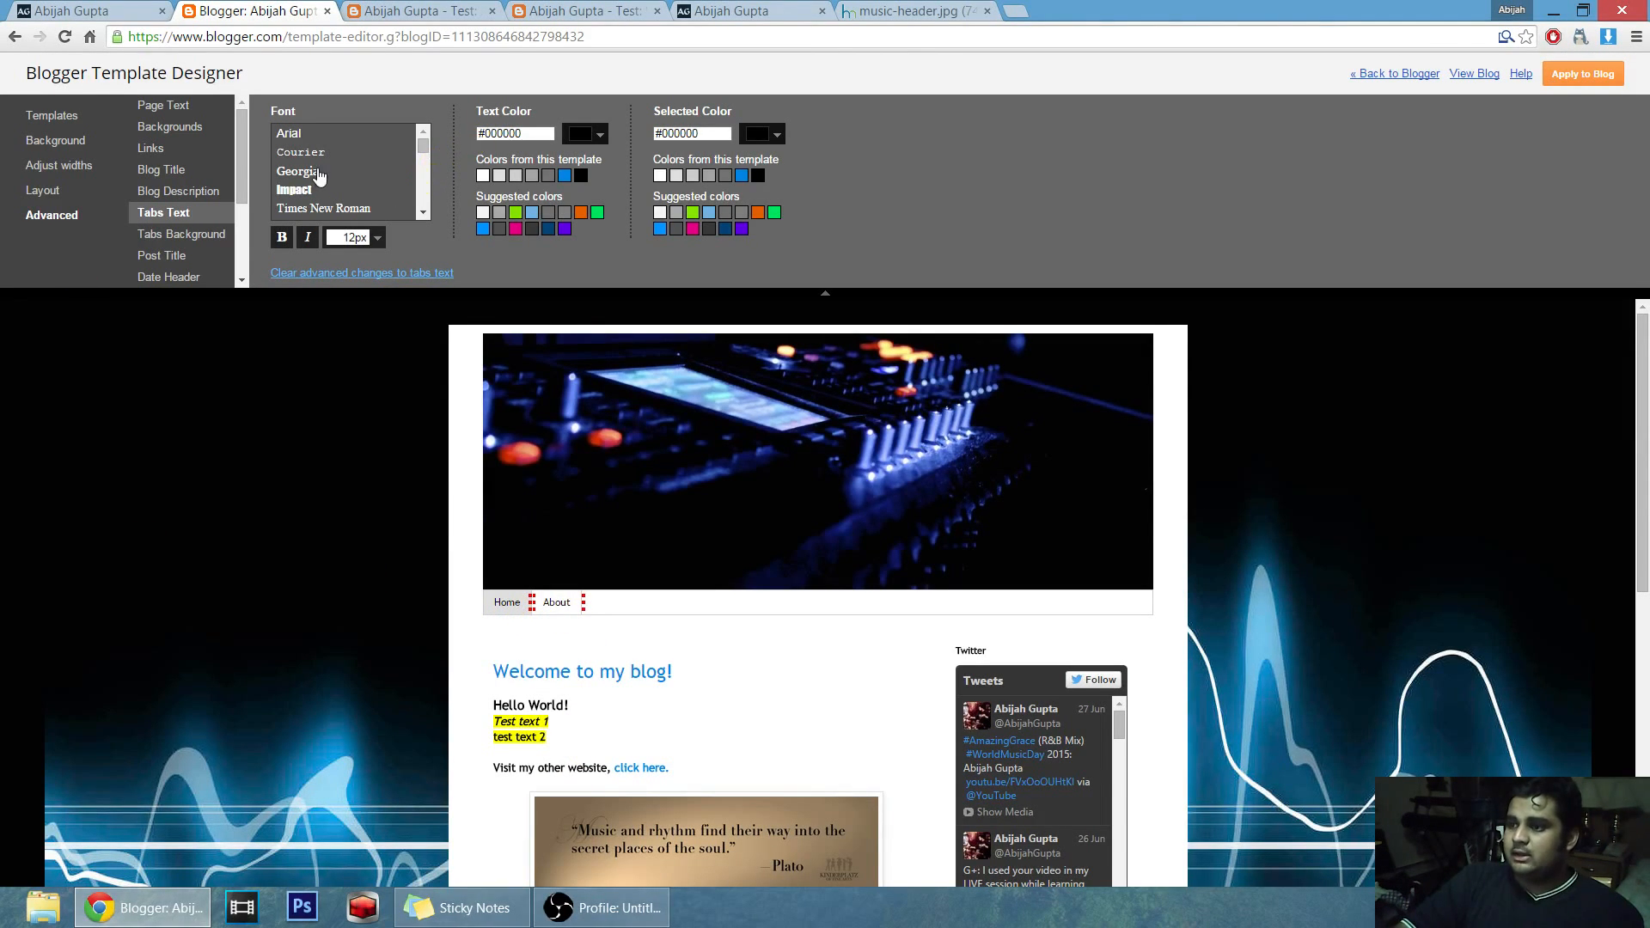
scroll(328, 172, "down", 1)
scroll(349, 207, "down", 2)
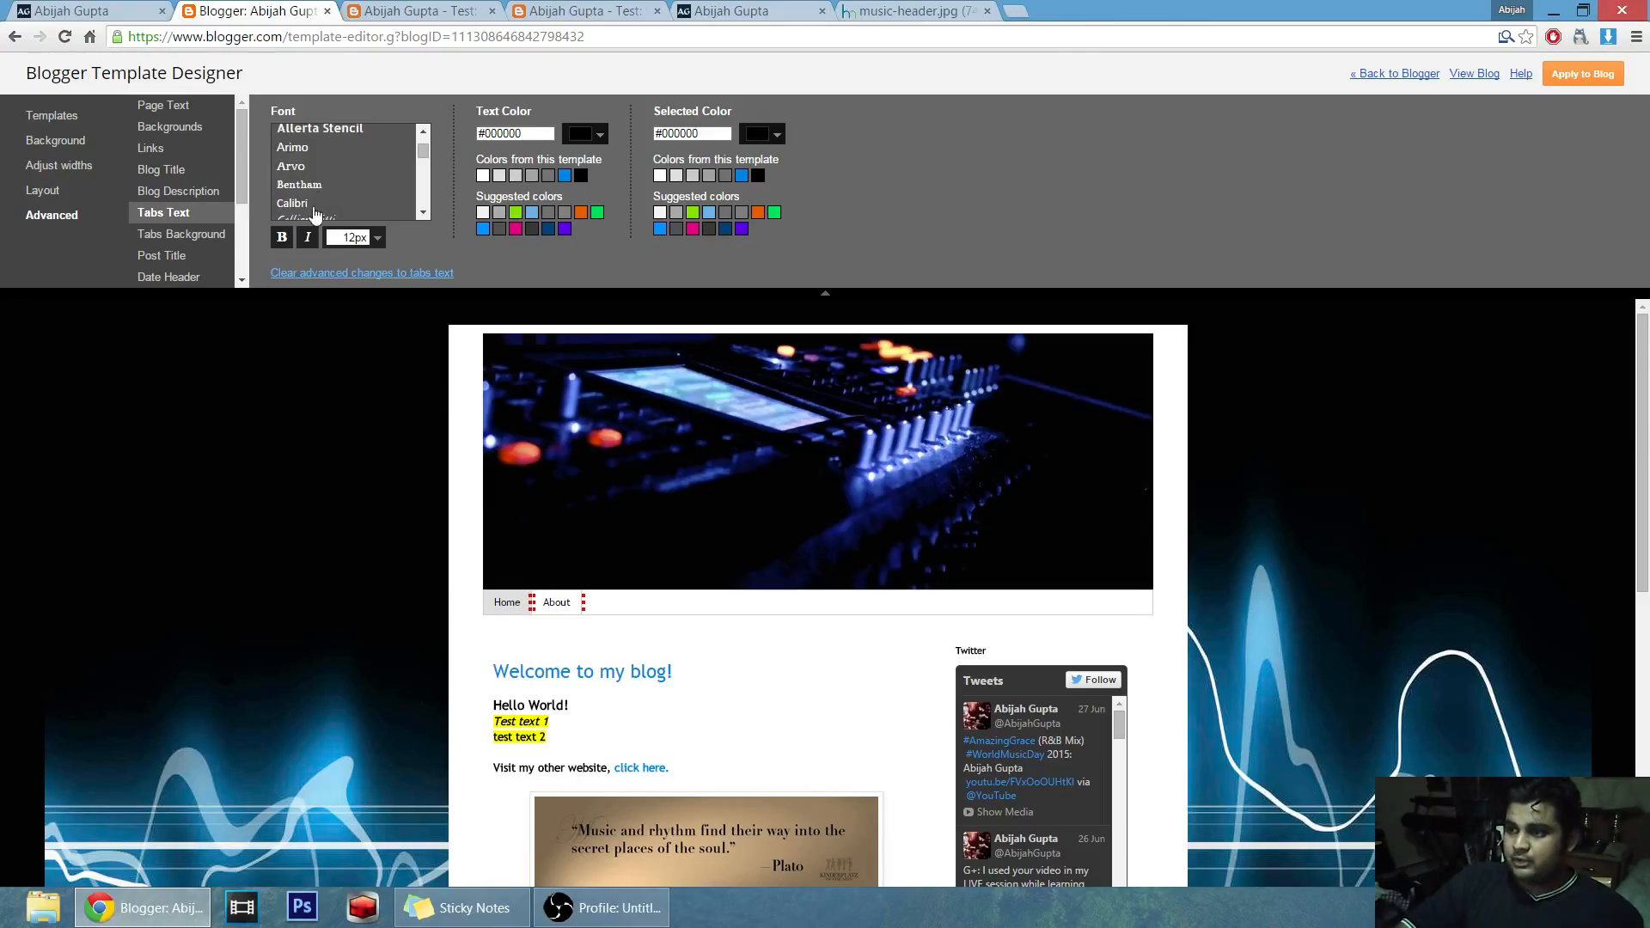
scroll(365, 172, "down", 2)
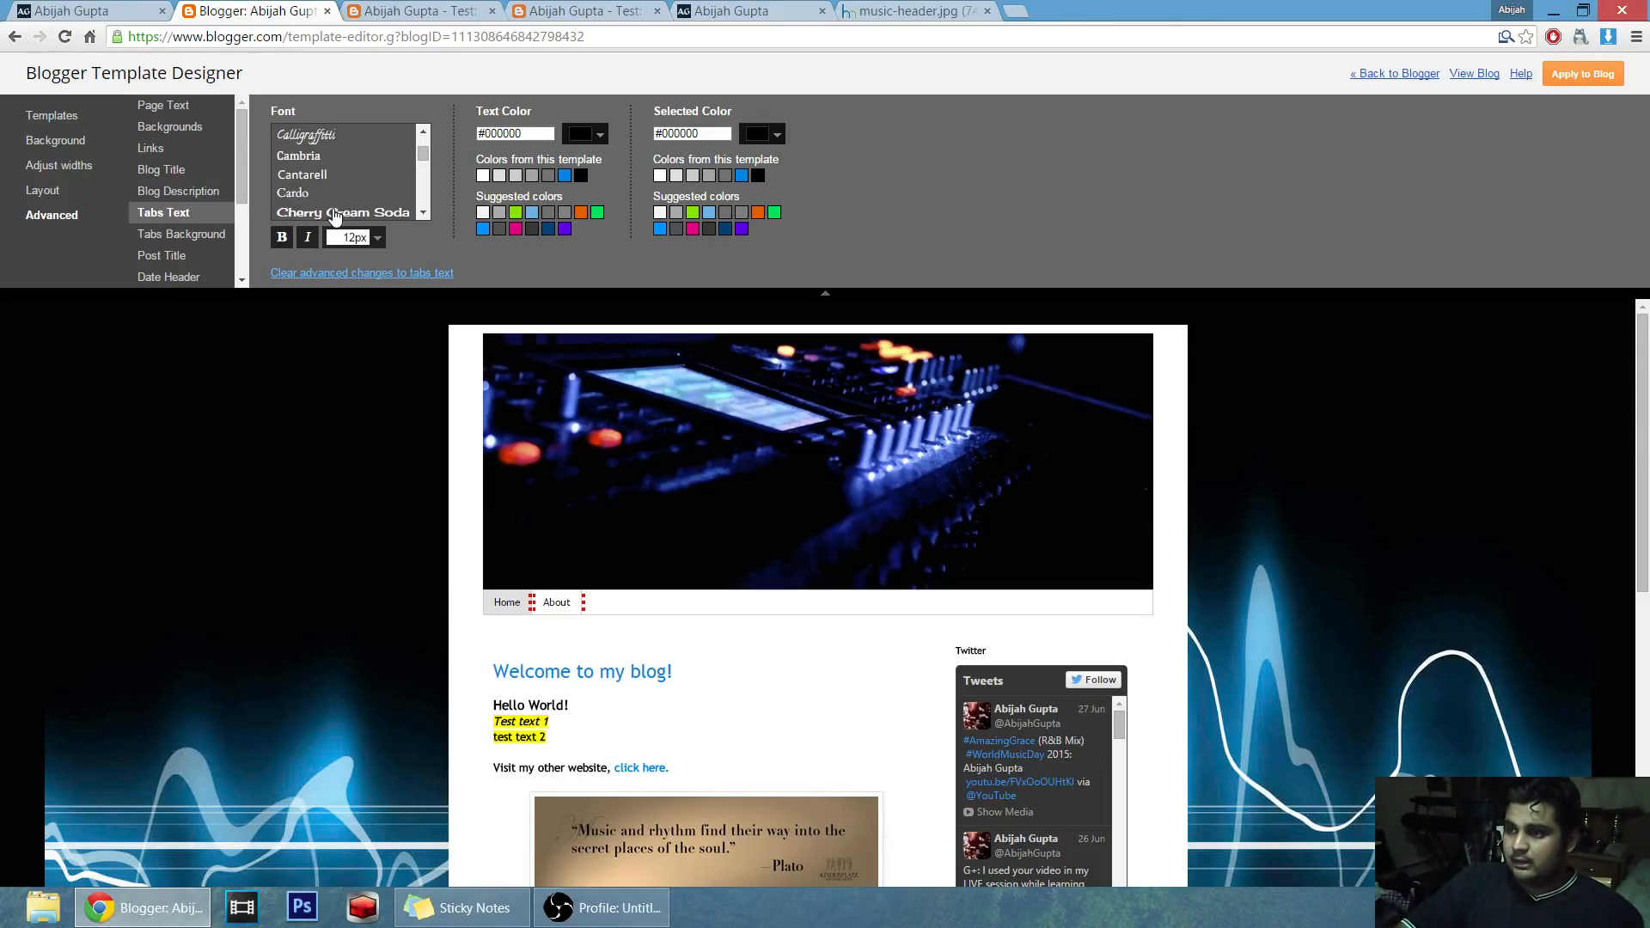
left_click(335, 213)
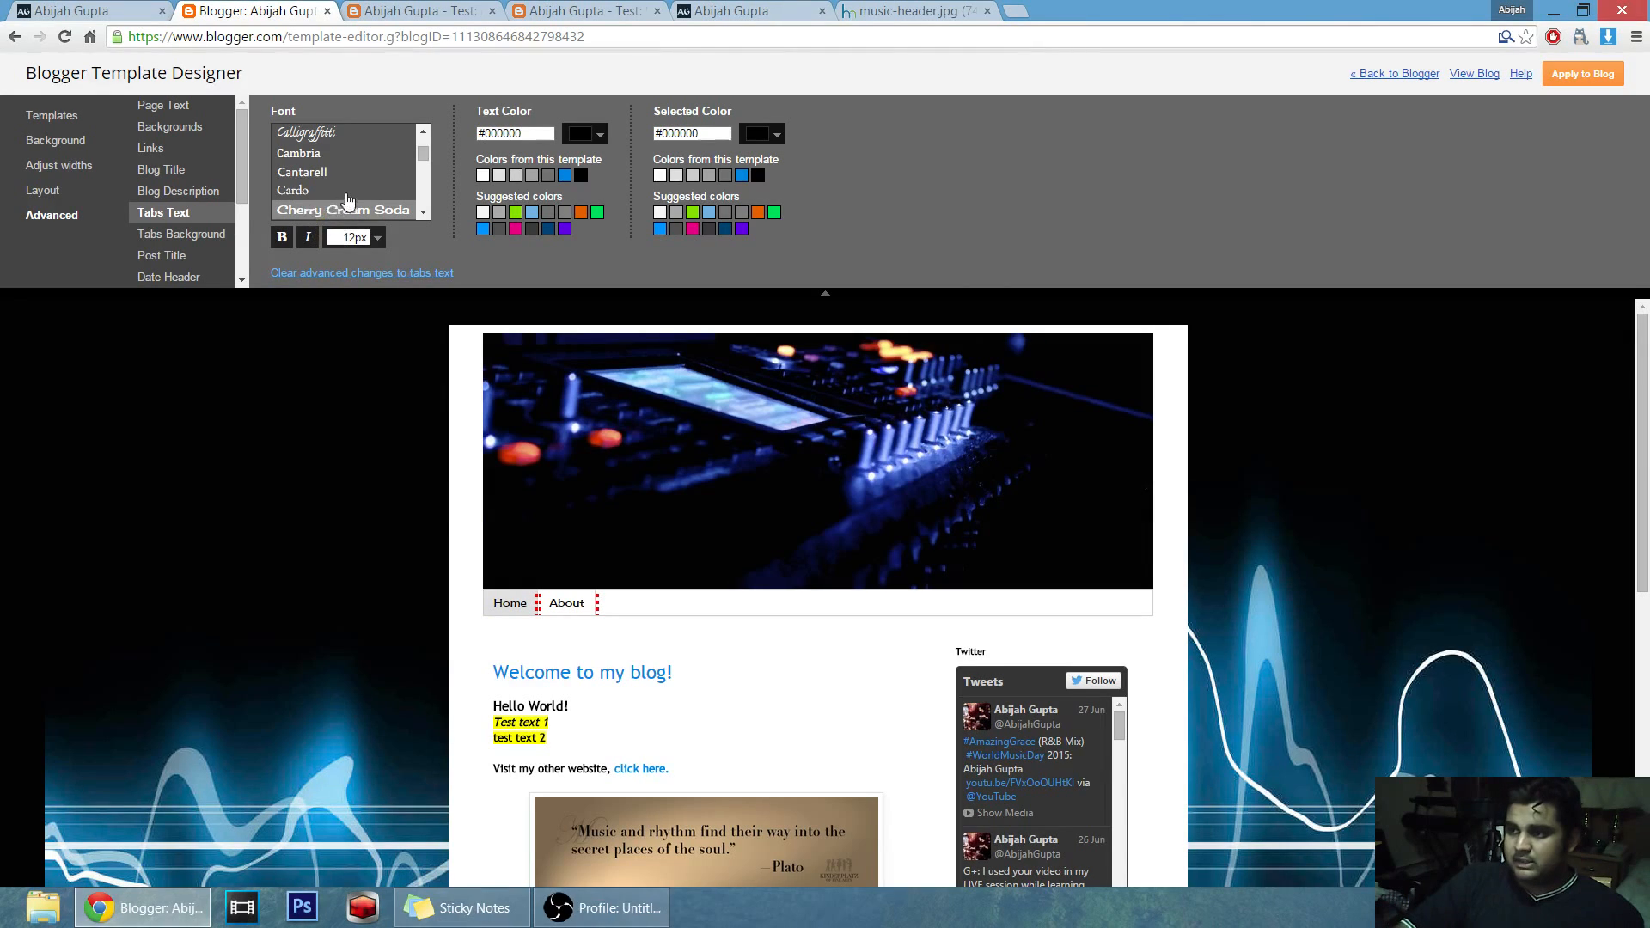
scroll(353, 194, "down", 2)
left_click(354, 165)
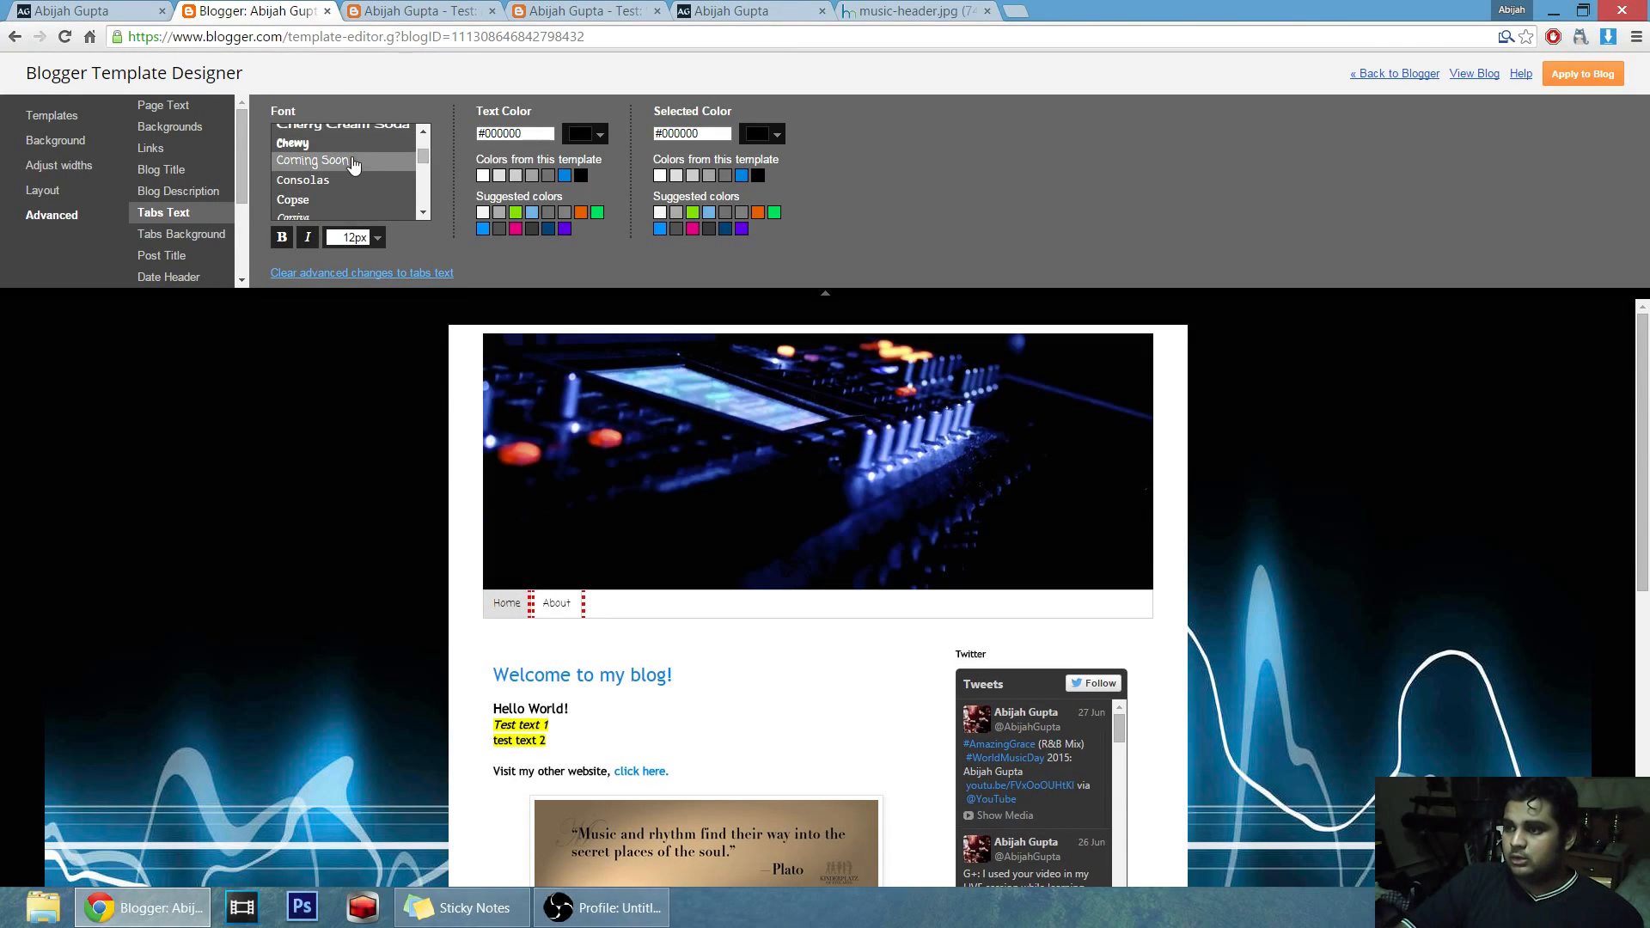
left_click(344, 145)
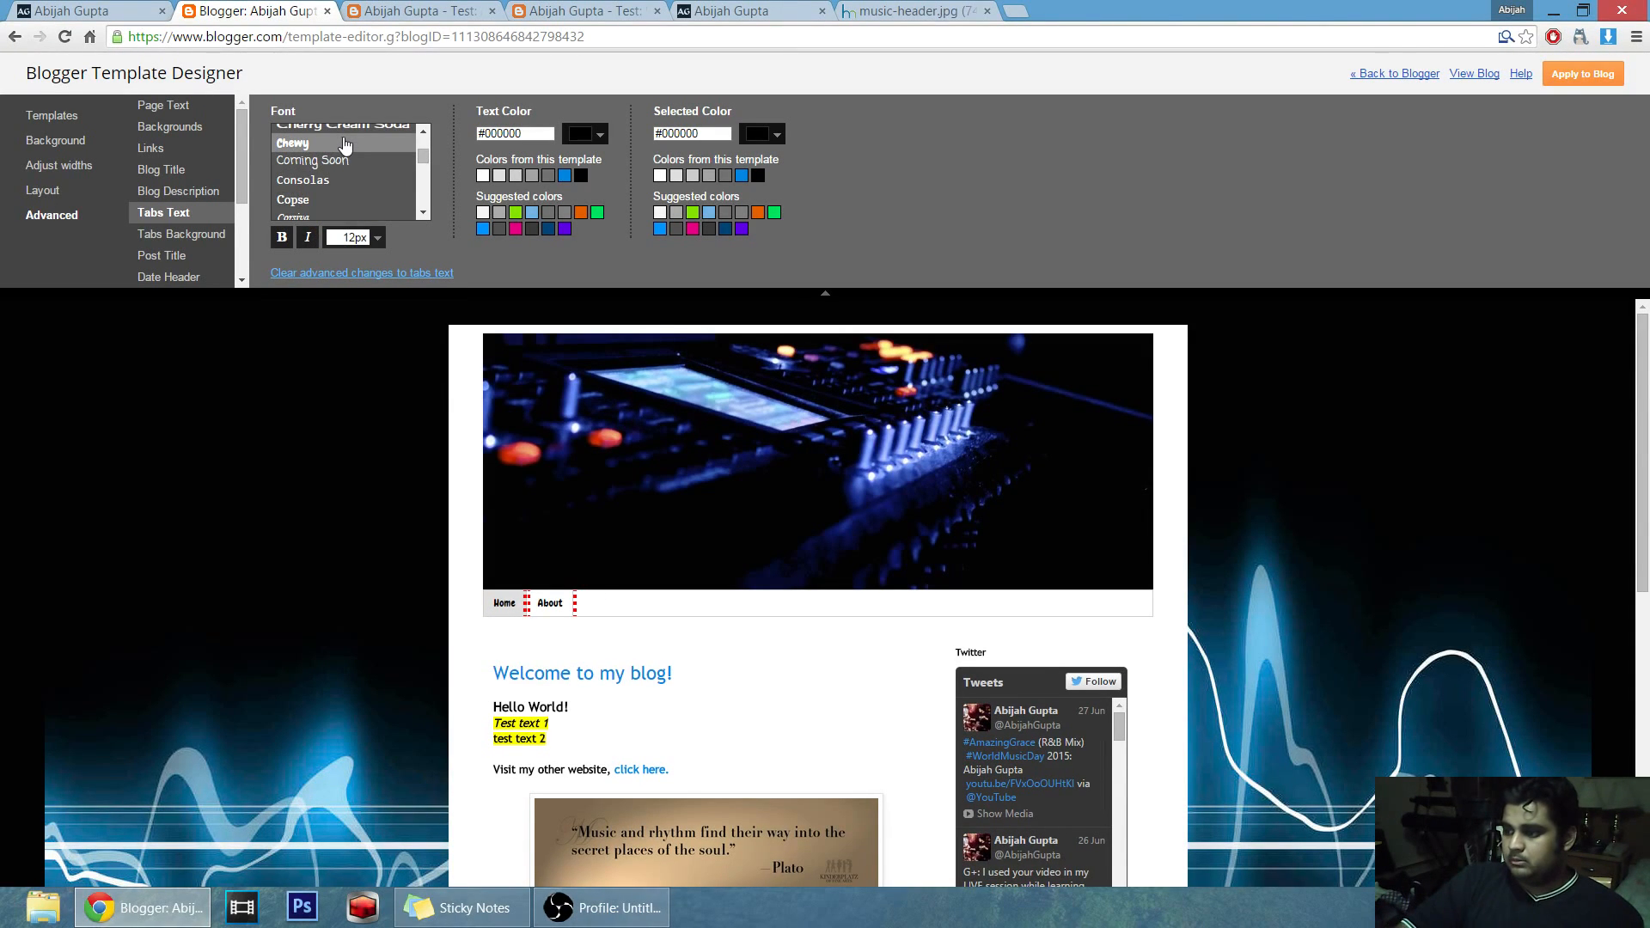
Set the navigation tabs' text to Dancing Script at 24px and the selected tab's background color to #0085e4.
scroll(362, 212, "down", 2)
scroll(362, 189, "down", 2)
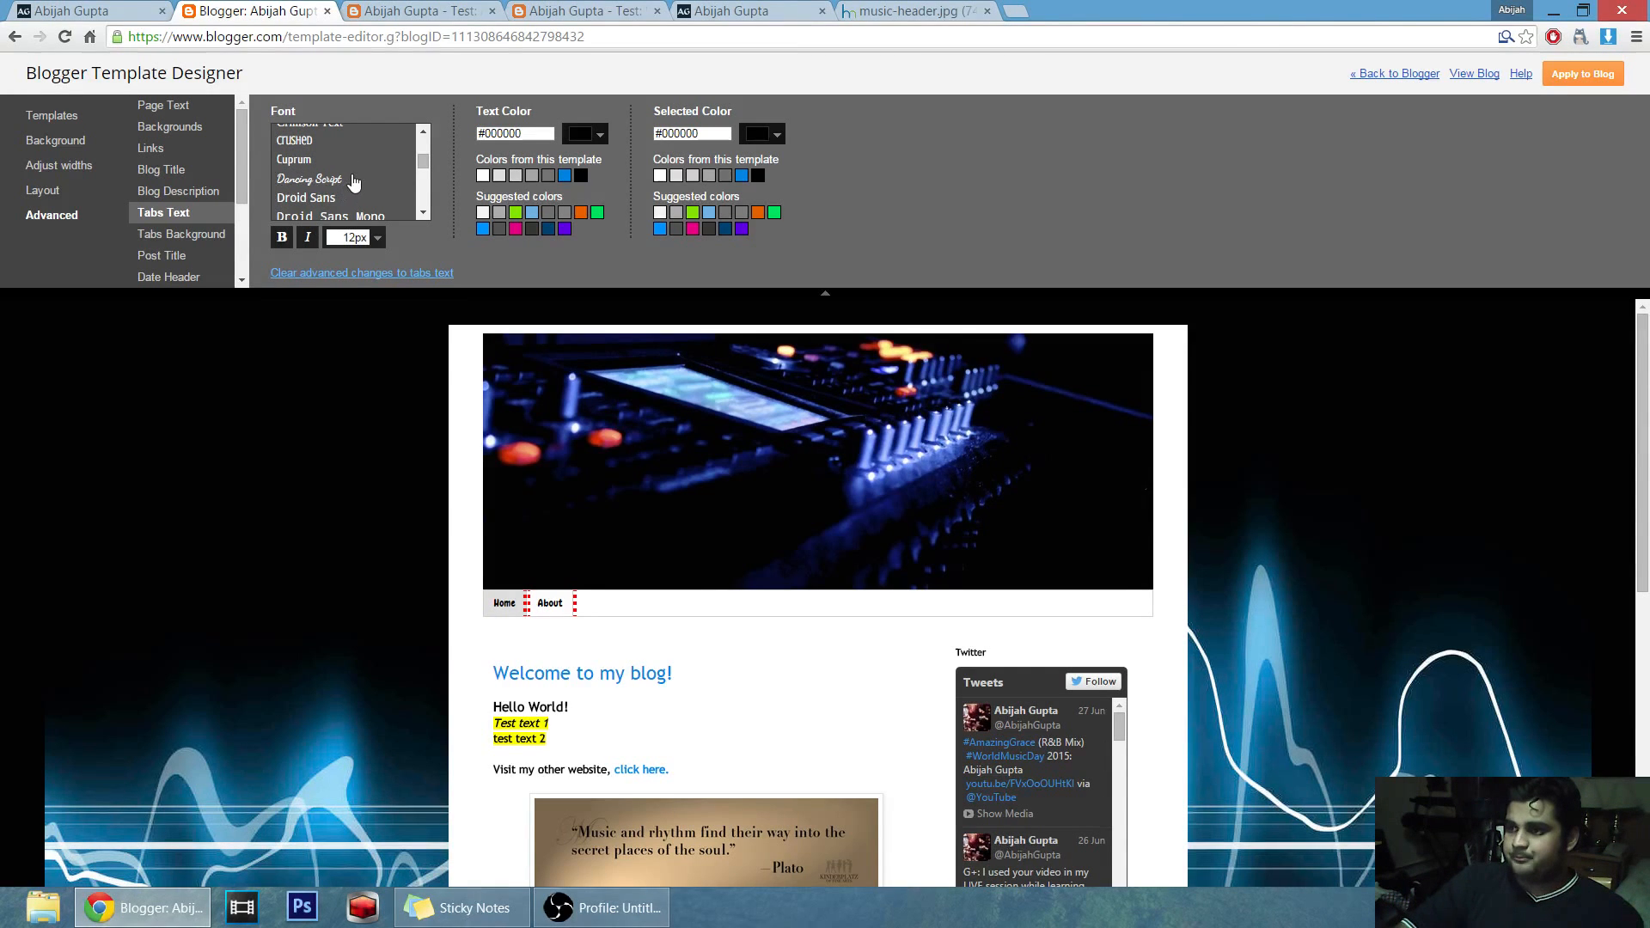
left_click(353, 181)
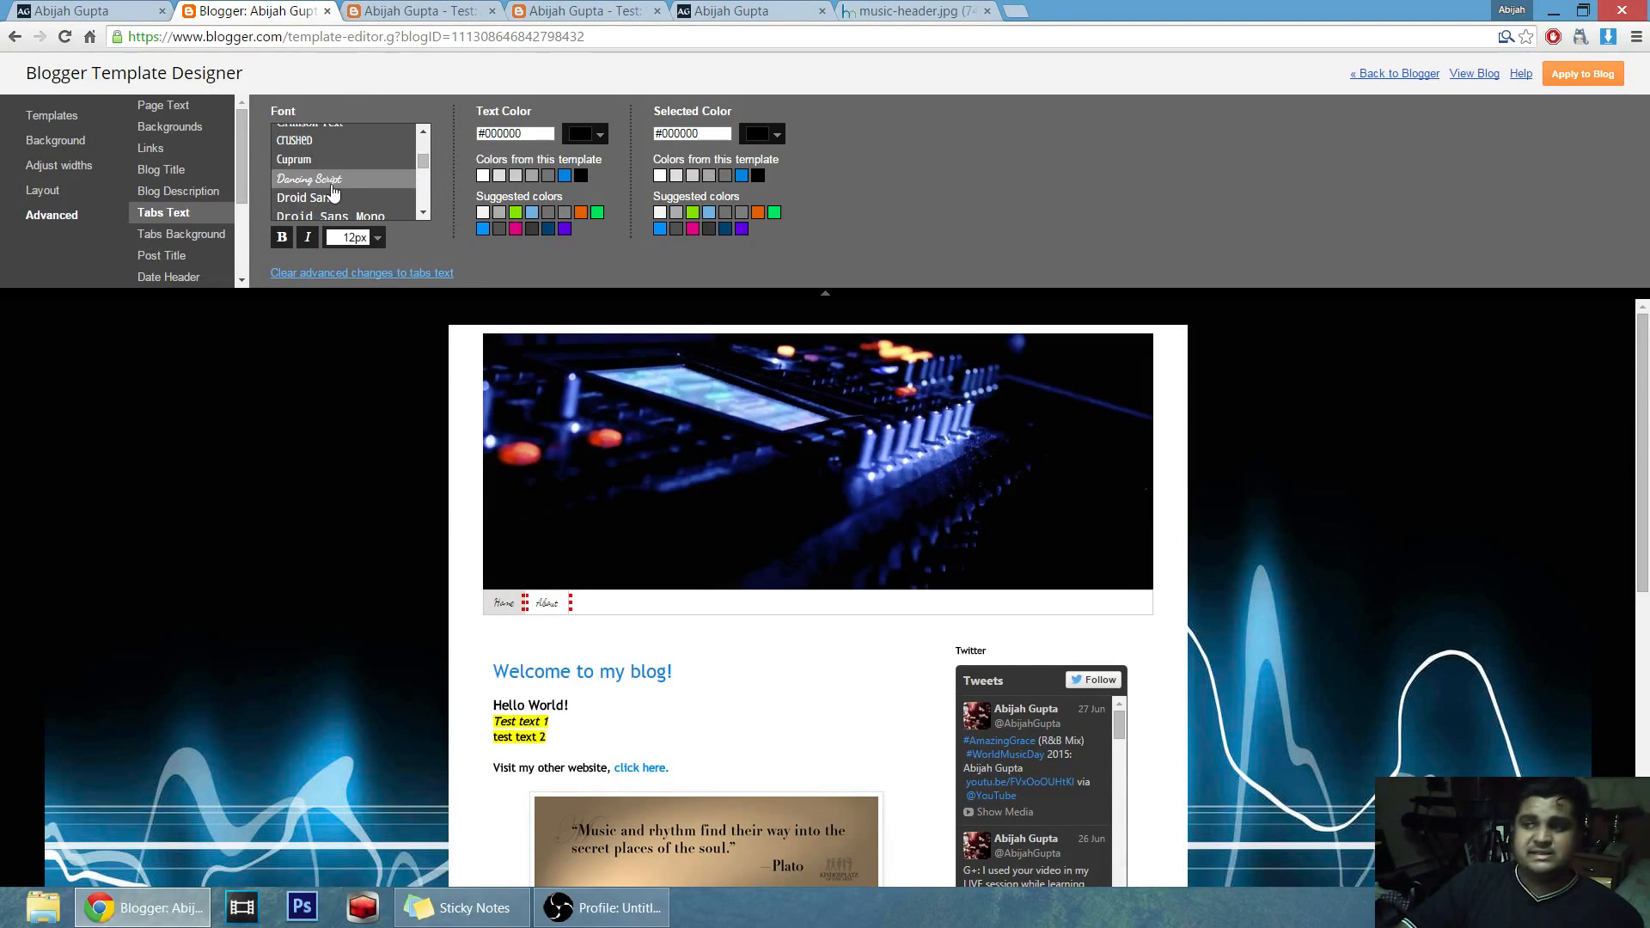
left_click(379, 244)
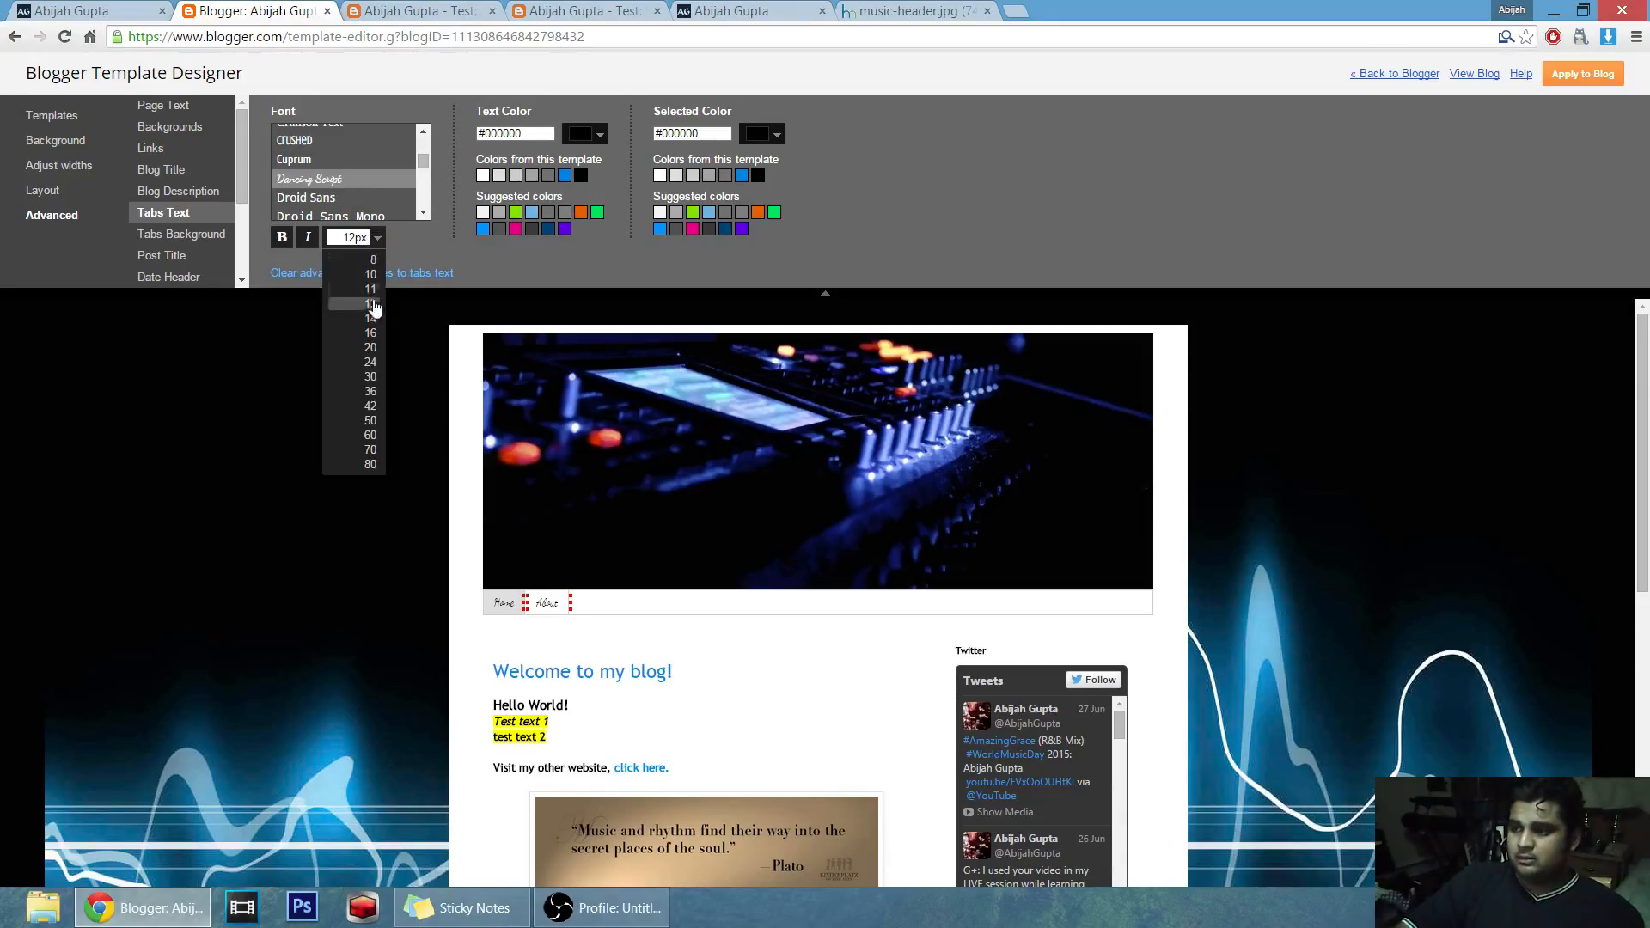
left_click(371, 356)
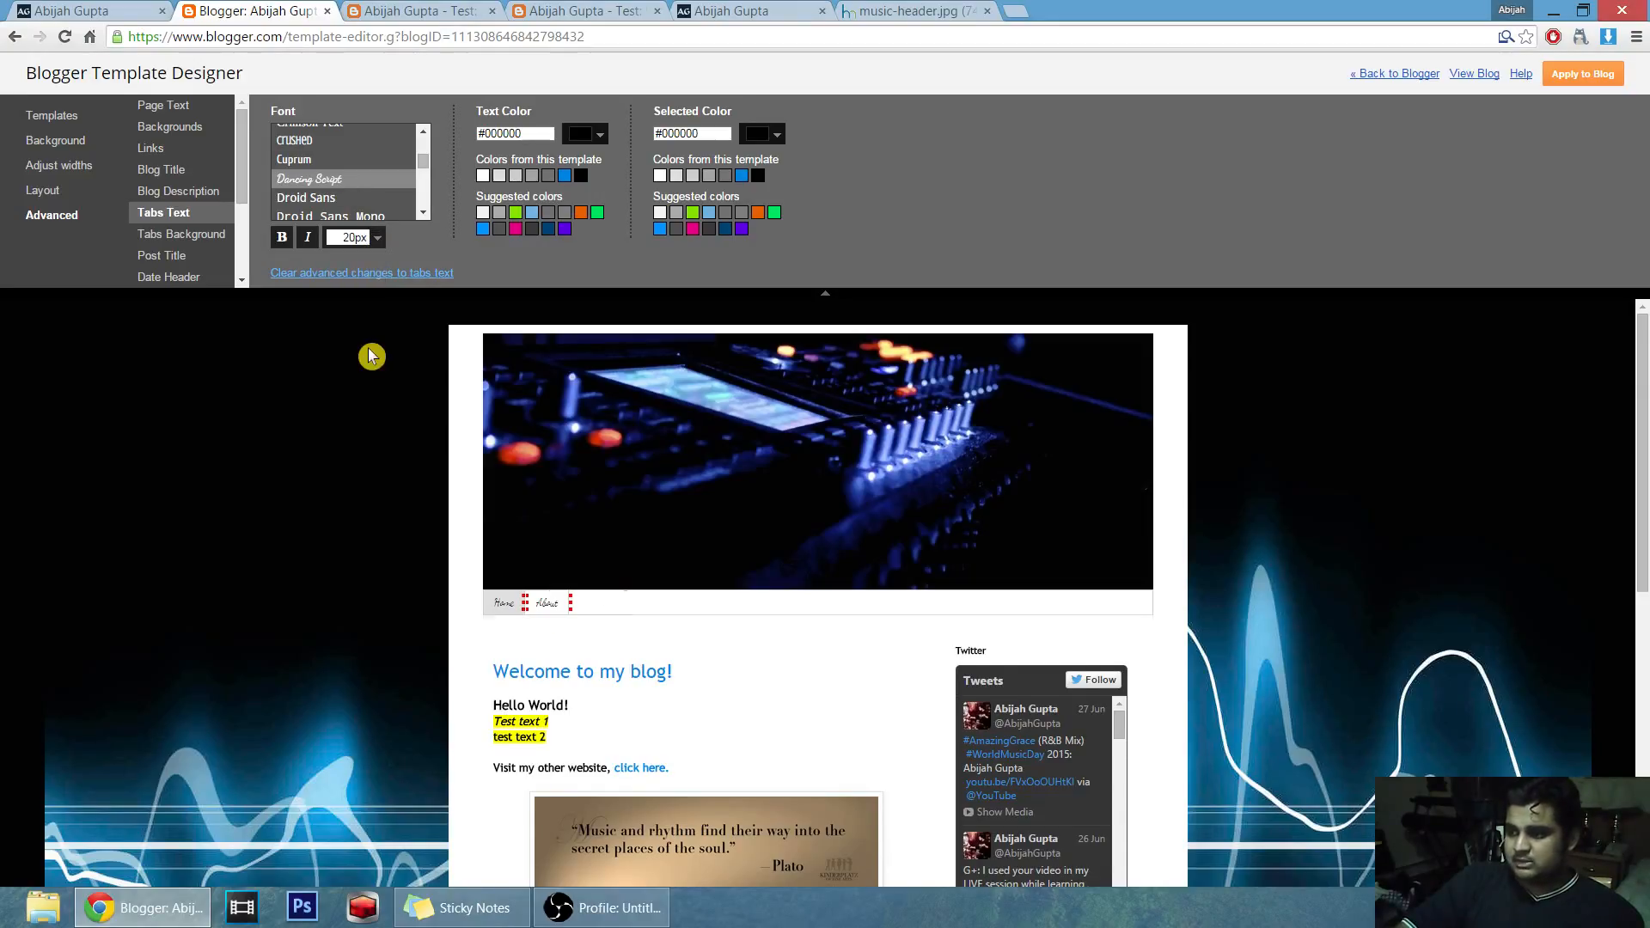
left_click(379, 244)
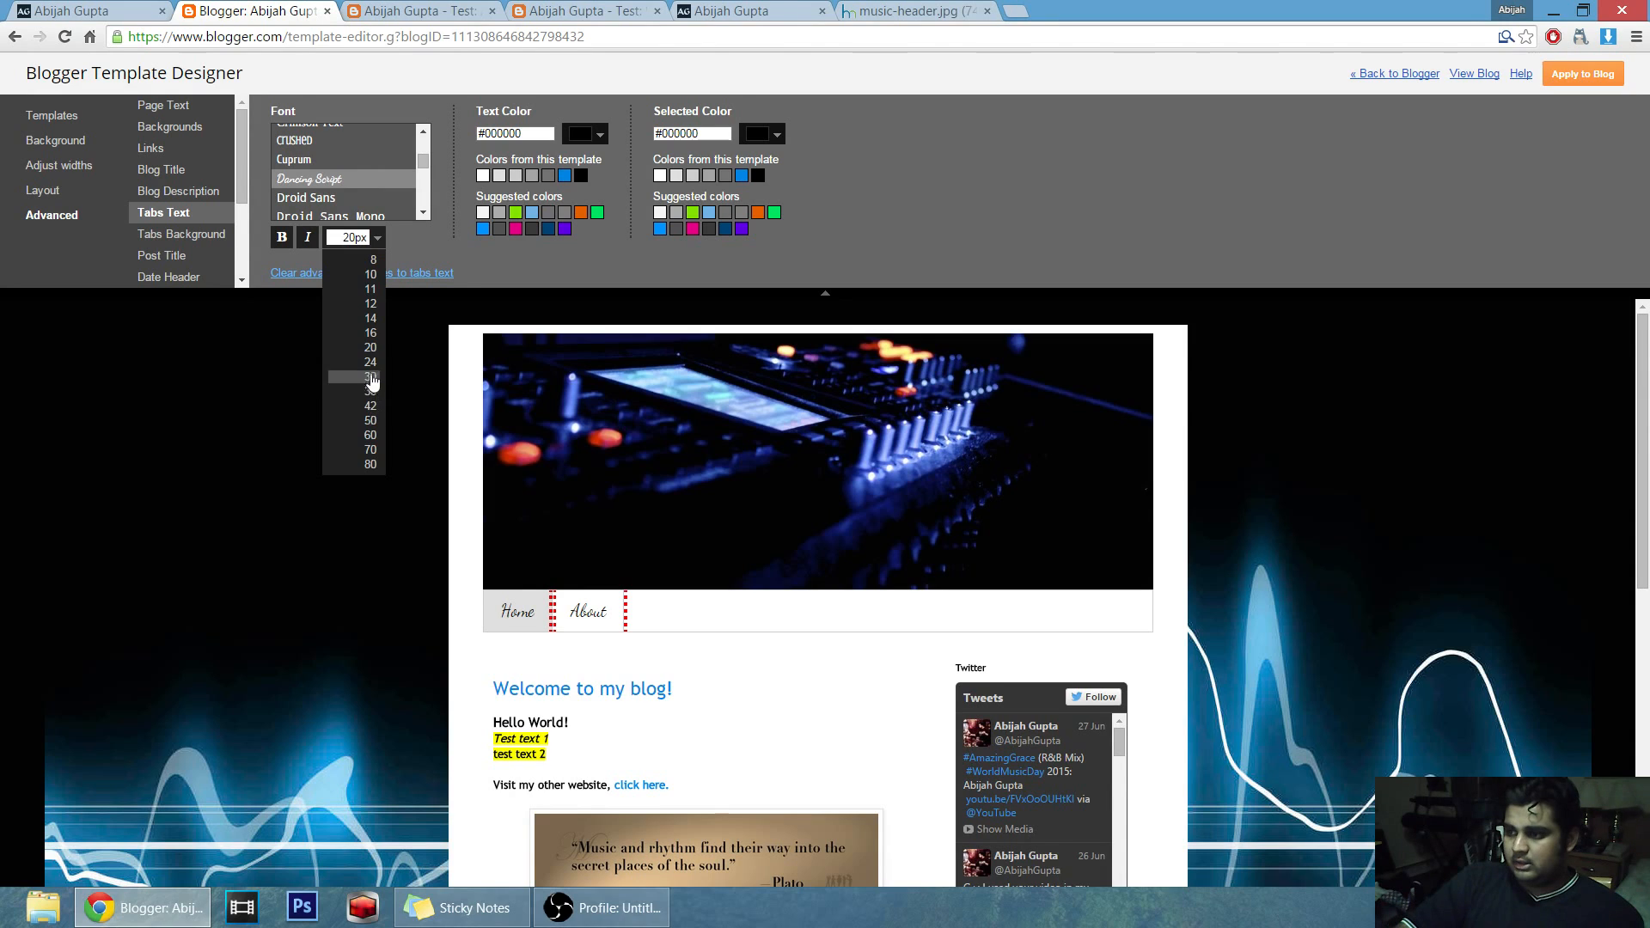
left_click(372, 377)
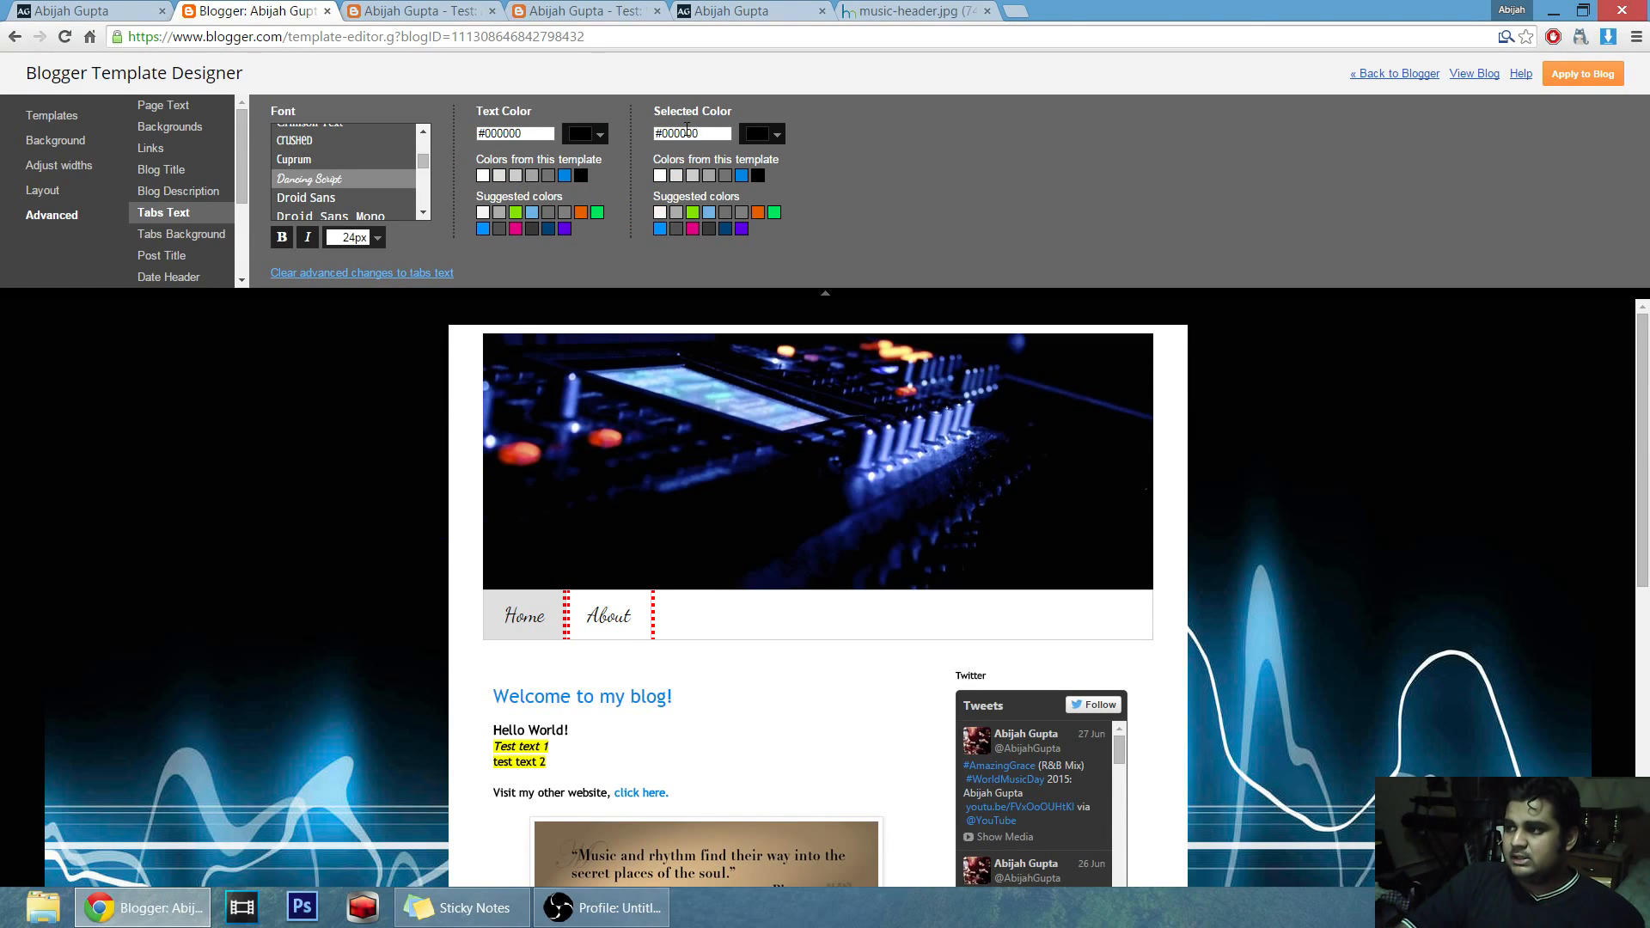
left_click(186, 241)
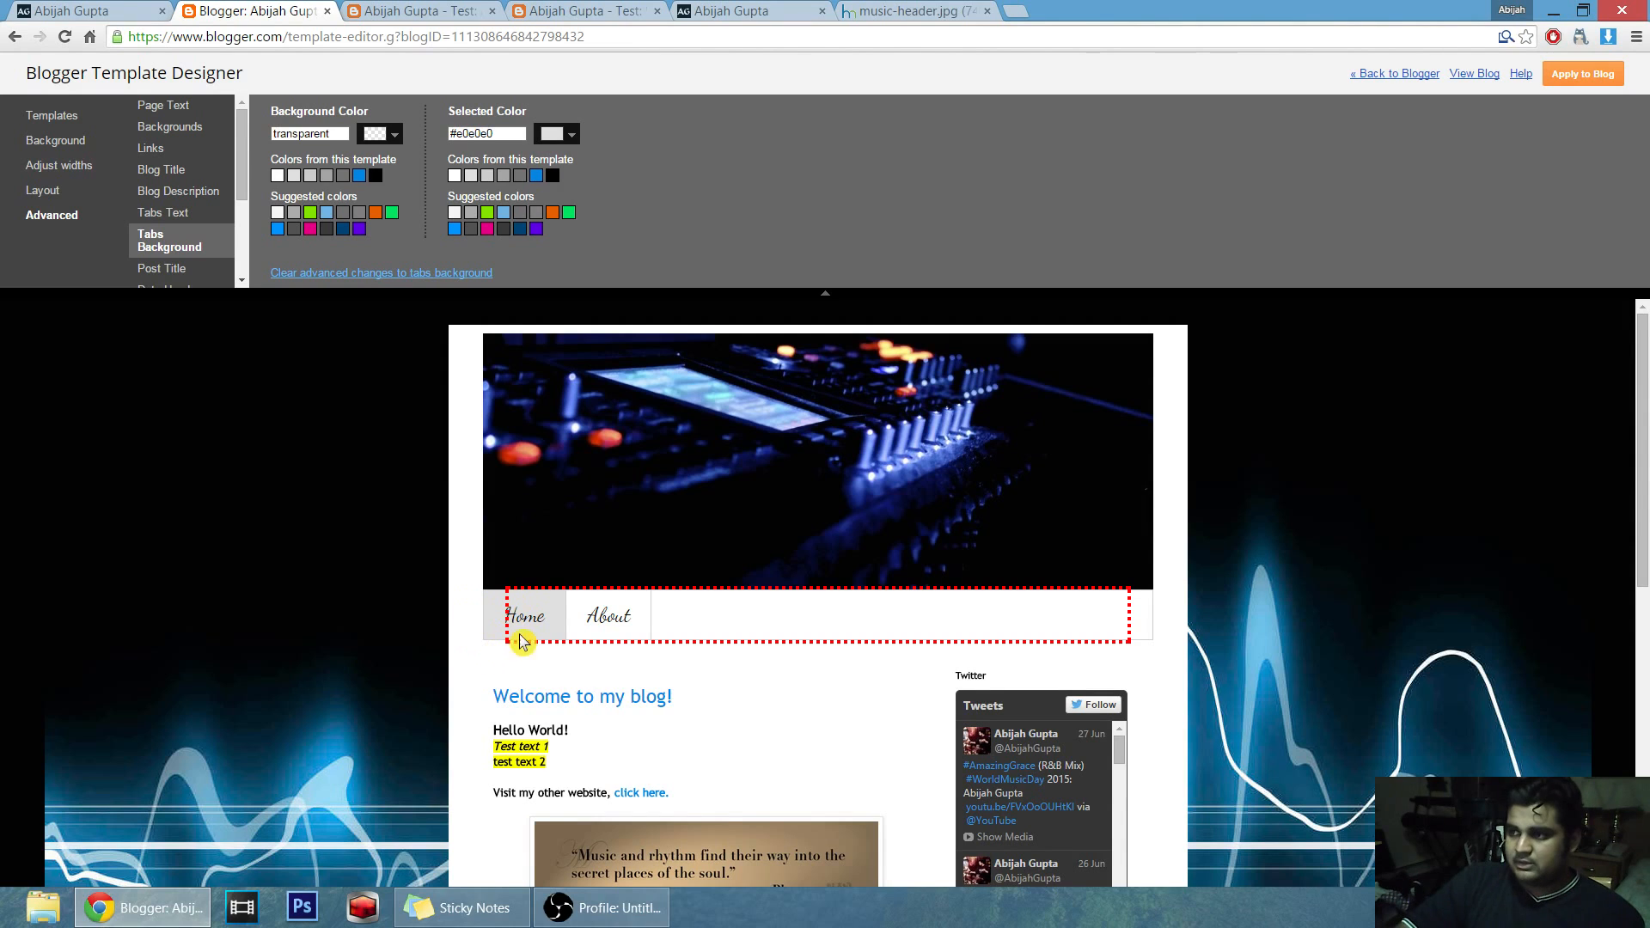
left_click(537, 175)
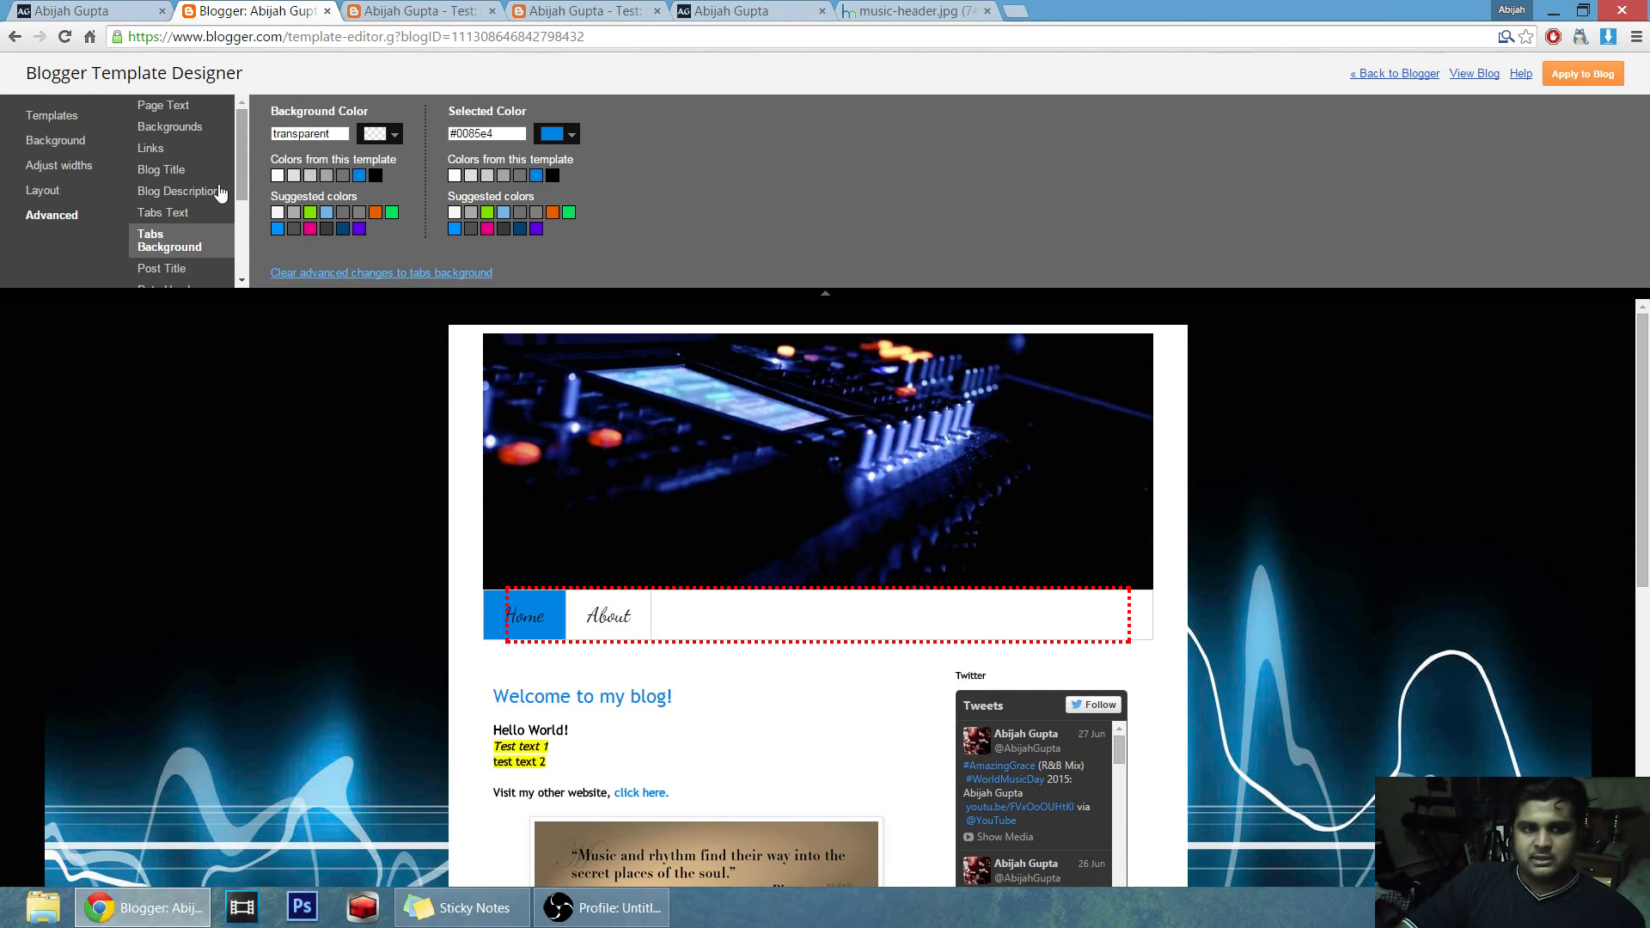
Try Georgia for the post title font, and set the font to Impact.
scroll(186, 213, "down", 1)
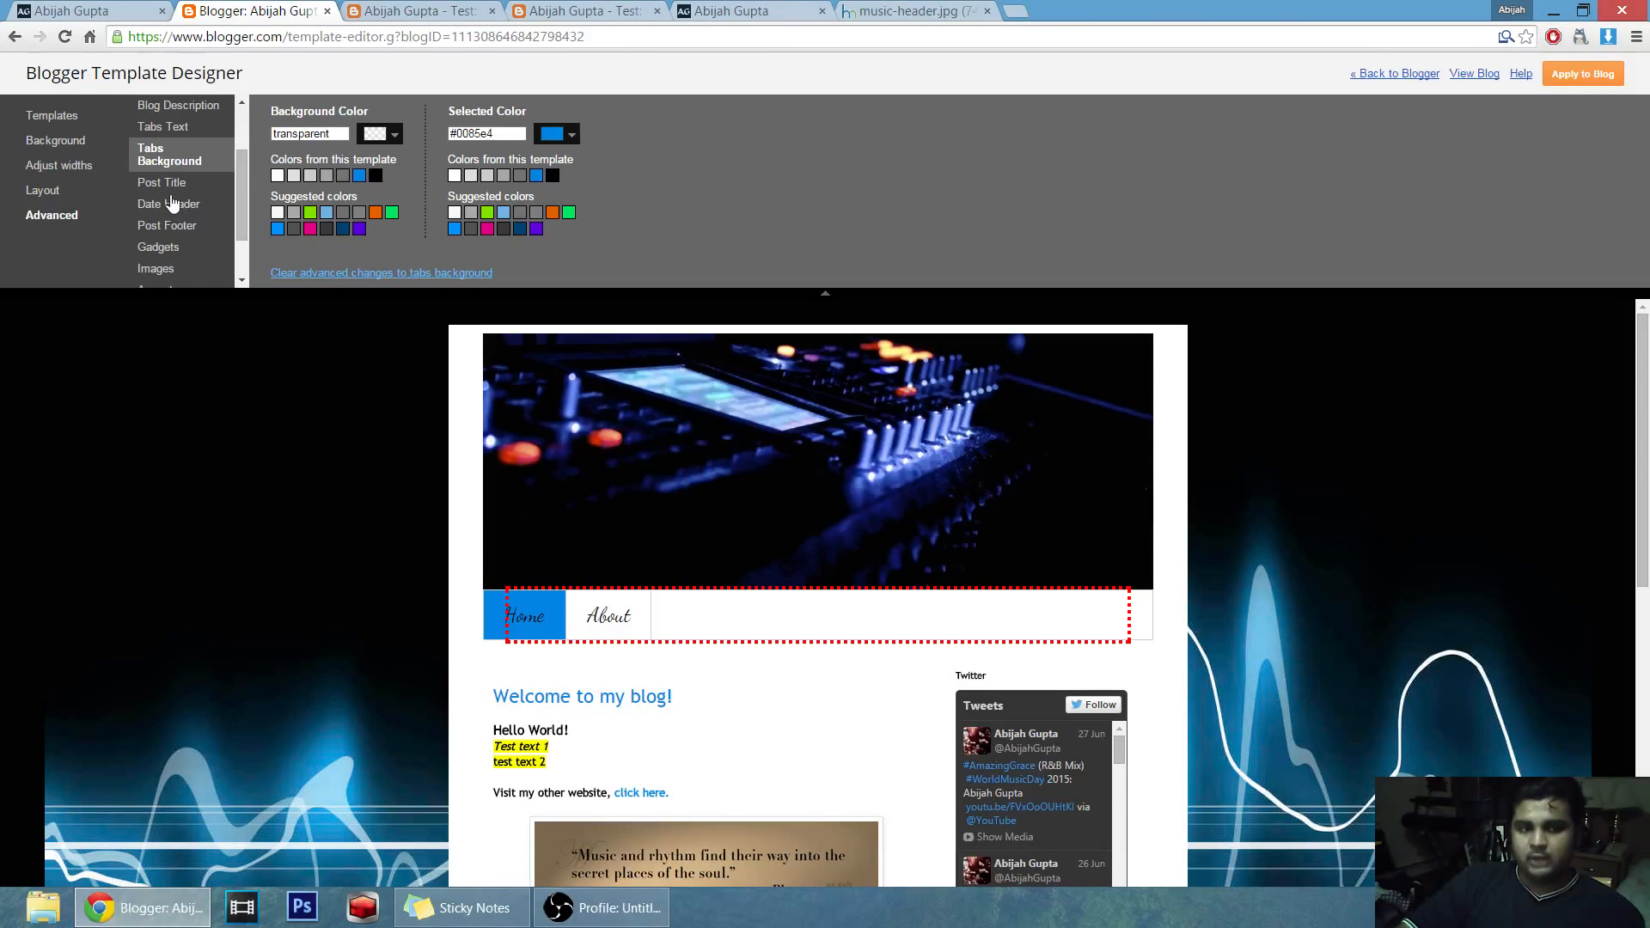
left_click(177, 185)
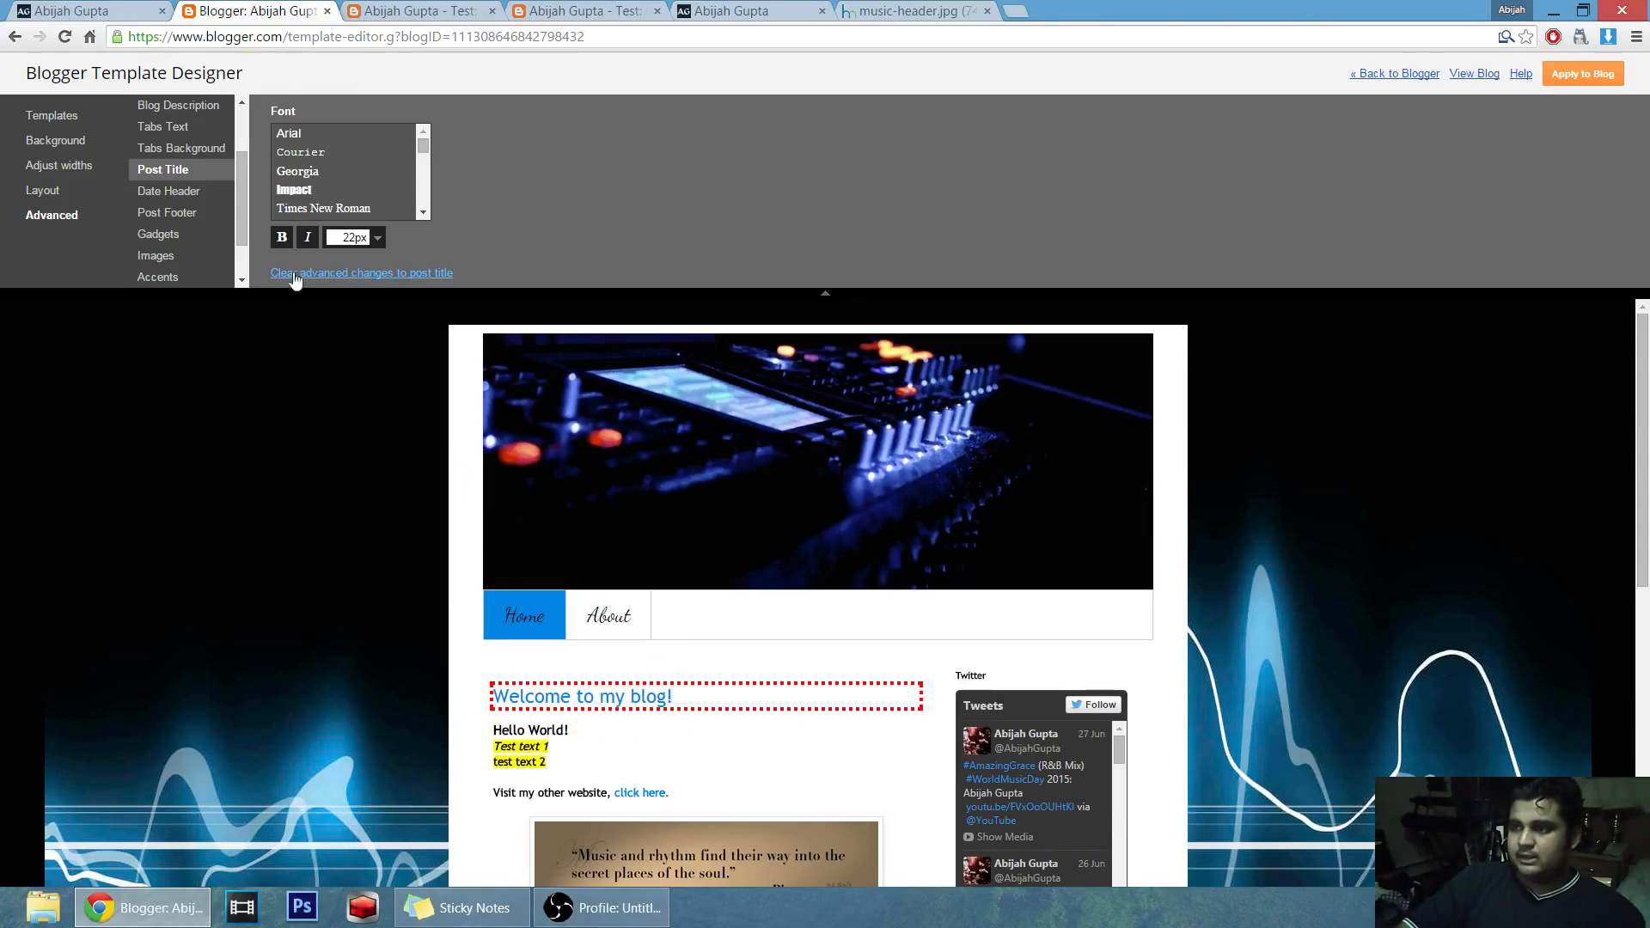
left_click(325, 177)
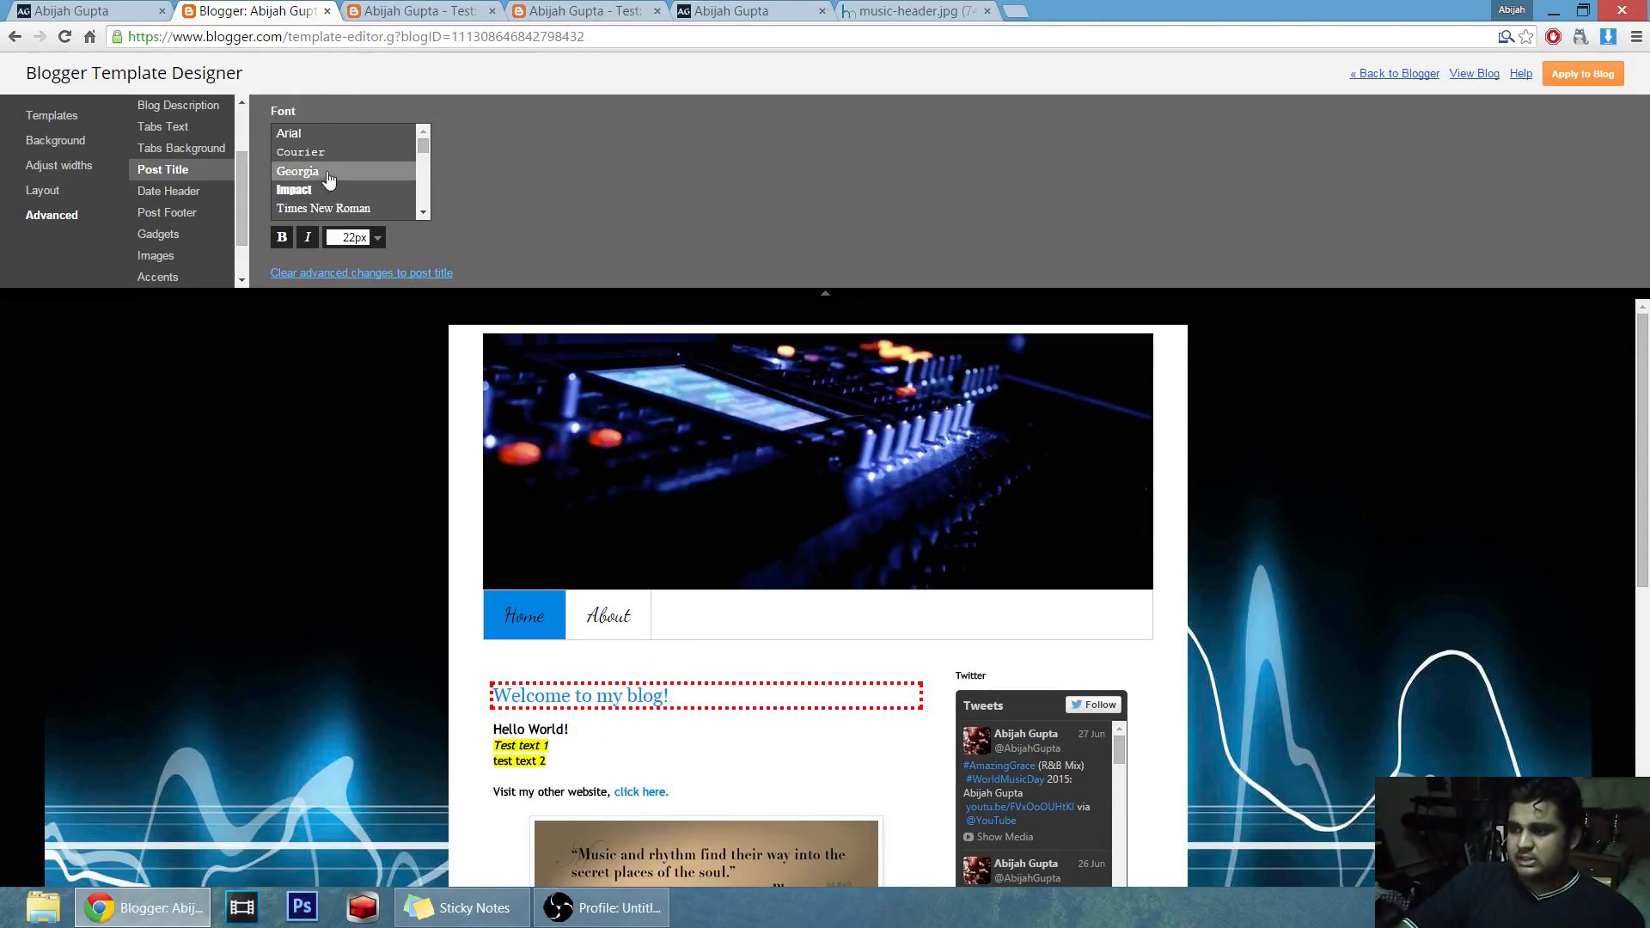
left_click(316, 191)
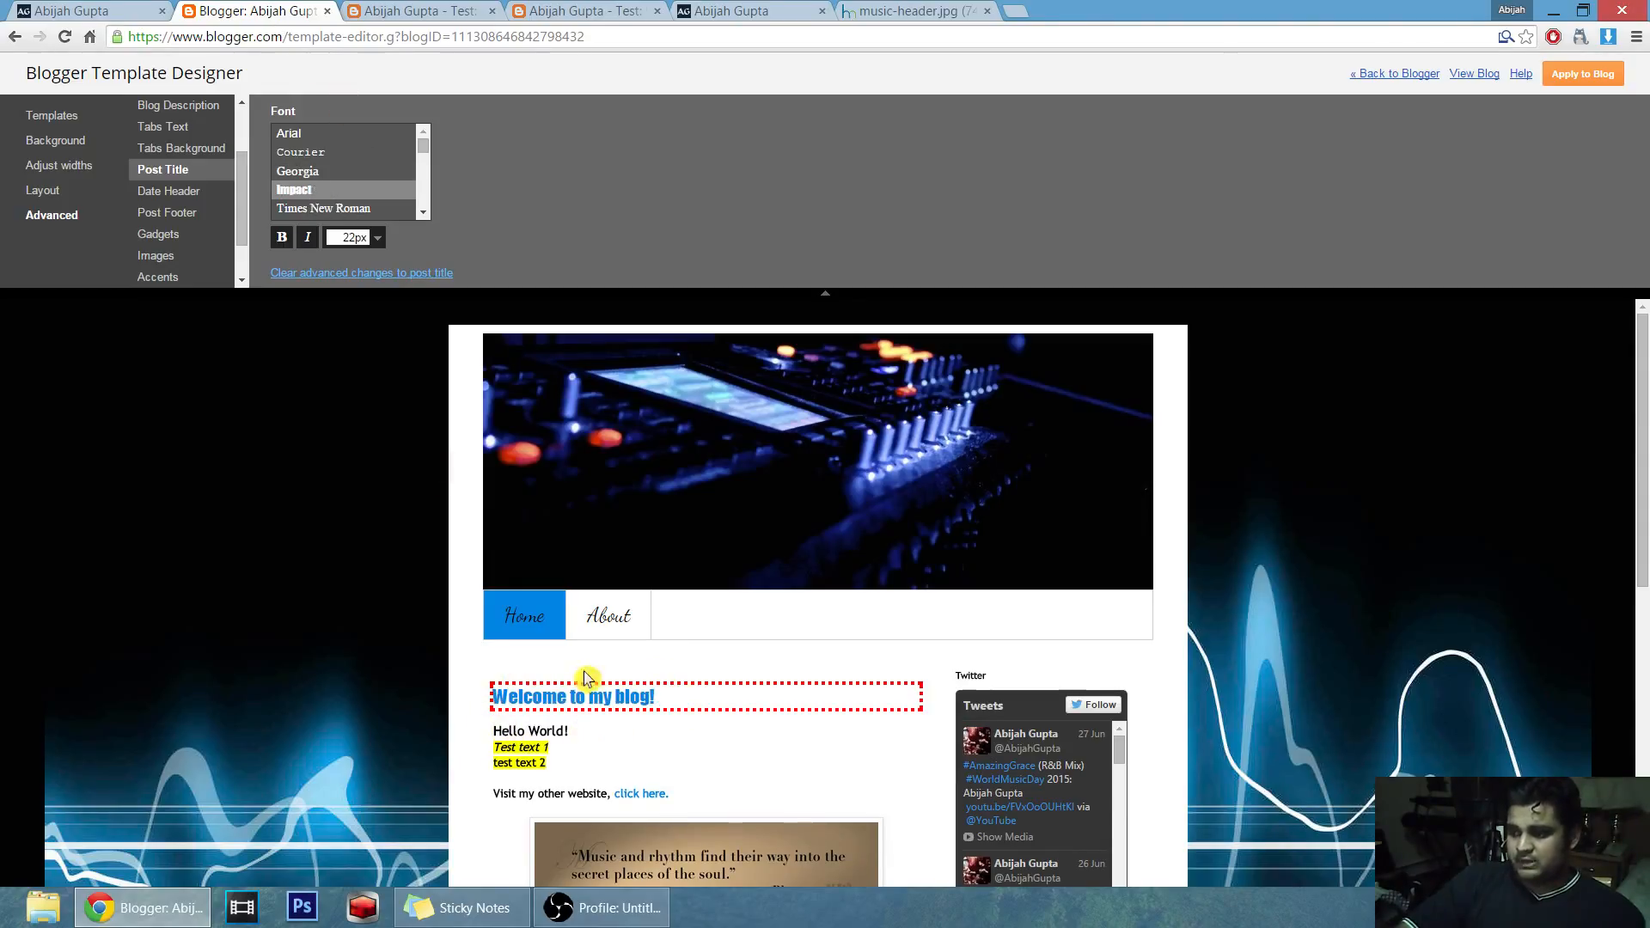
Show the Date Header settings and look for a date header in the blog preview.
left_click(169, 197)
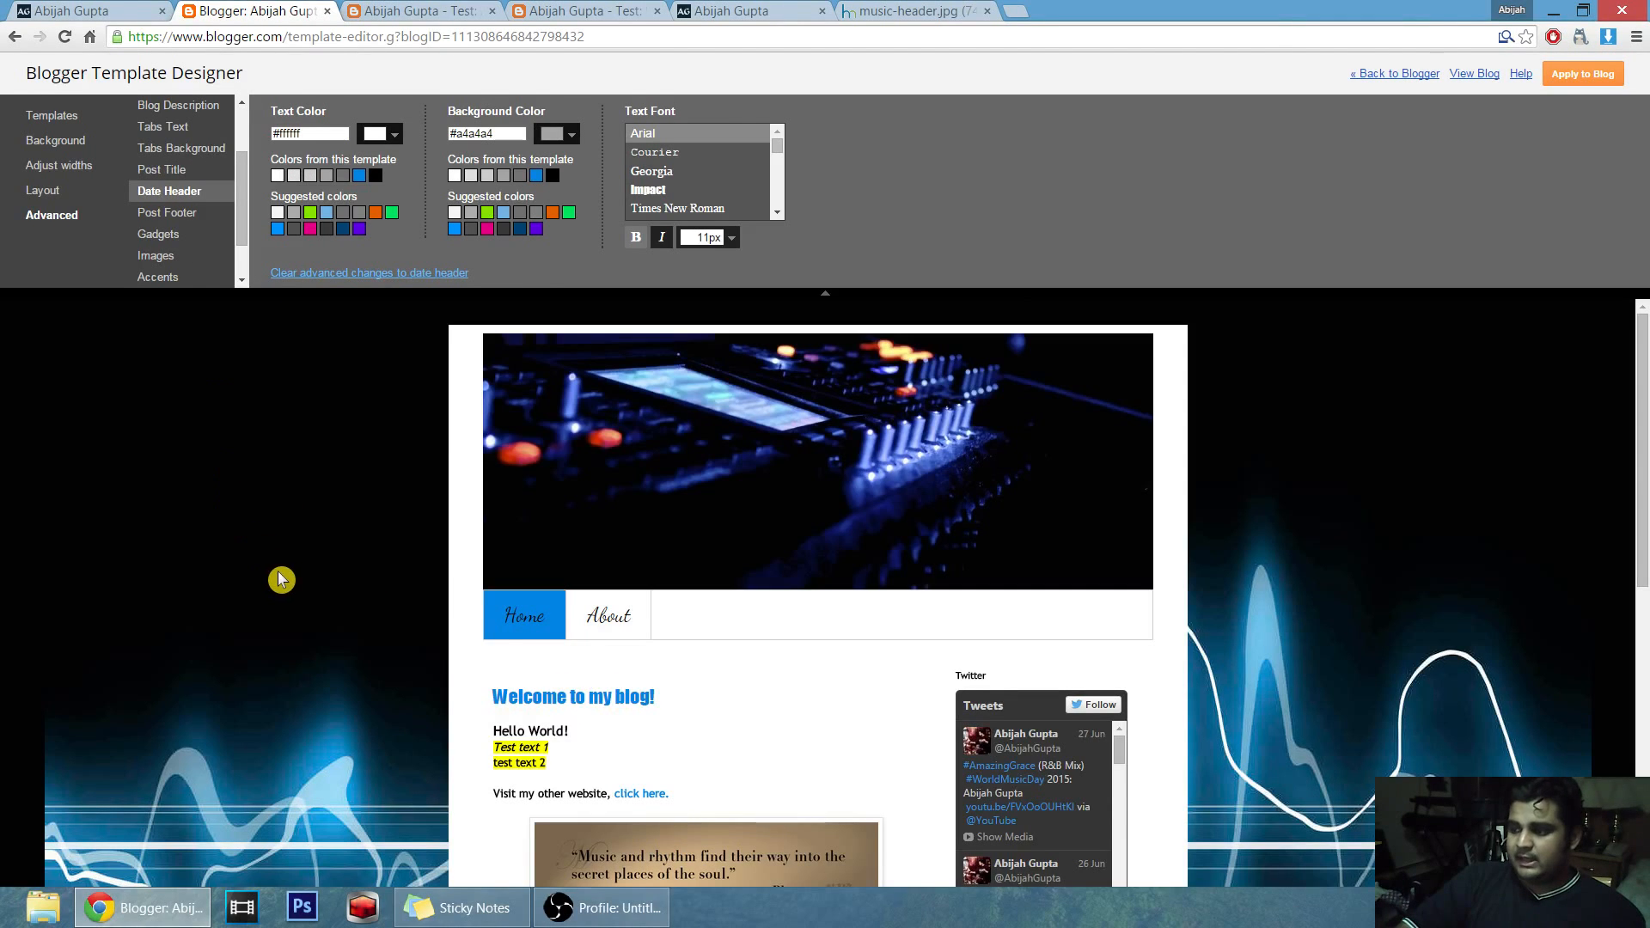
scroll(305, 591, "down", 5)
scroll(786, 602, "up", 1)
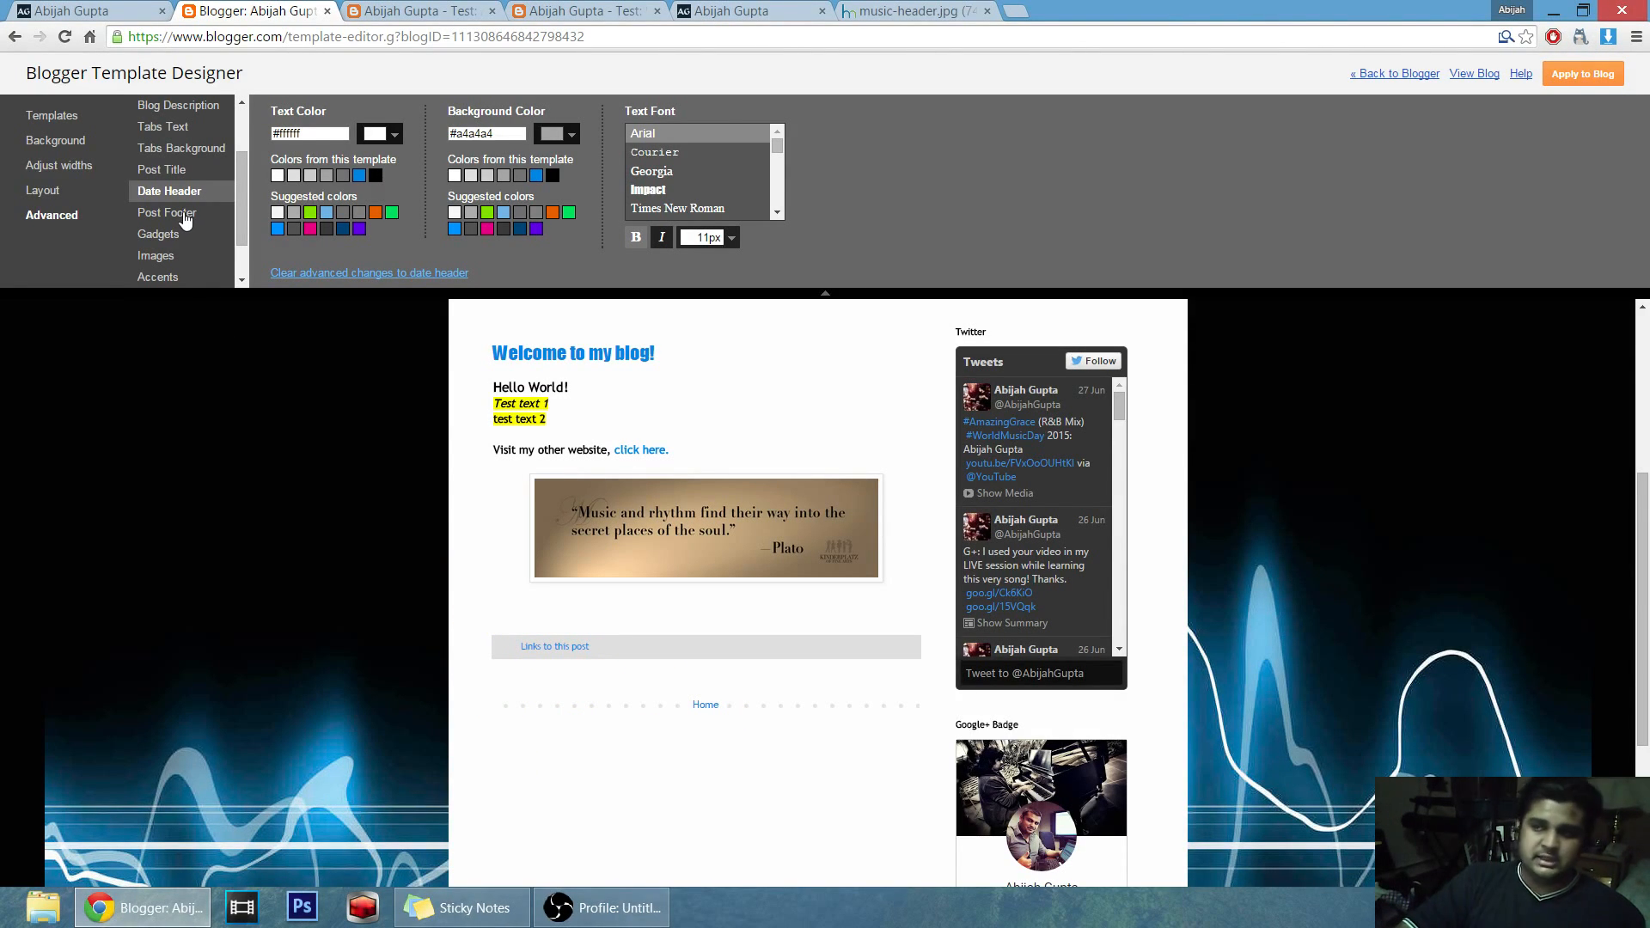
Set the gadget titles to the Fontdiner Swanky font at 20px with the pink title color #e40084.
left_click(153, 239)
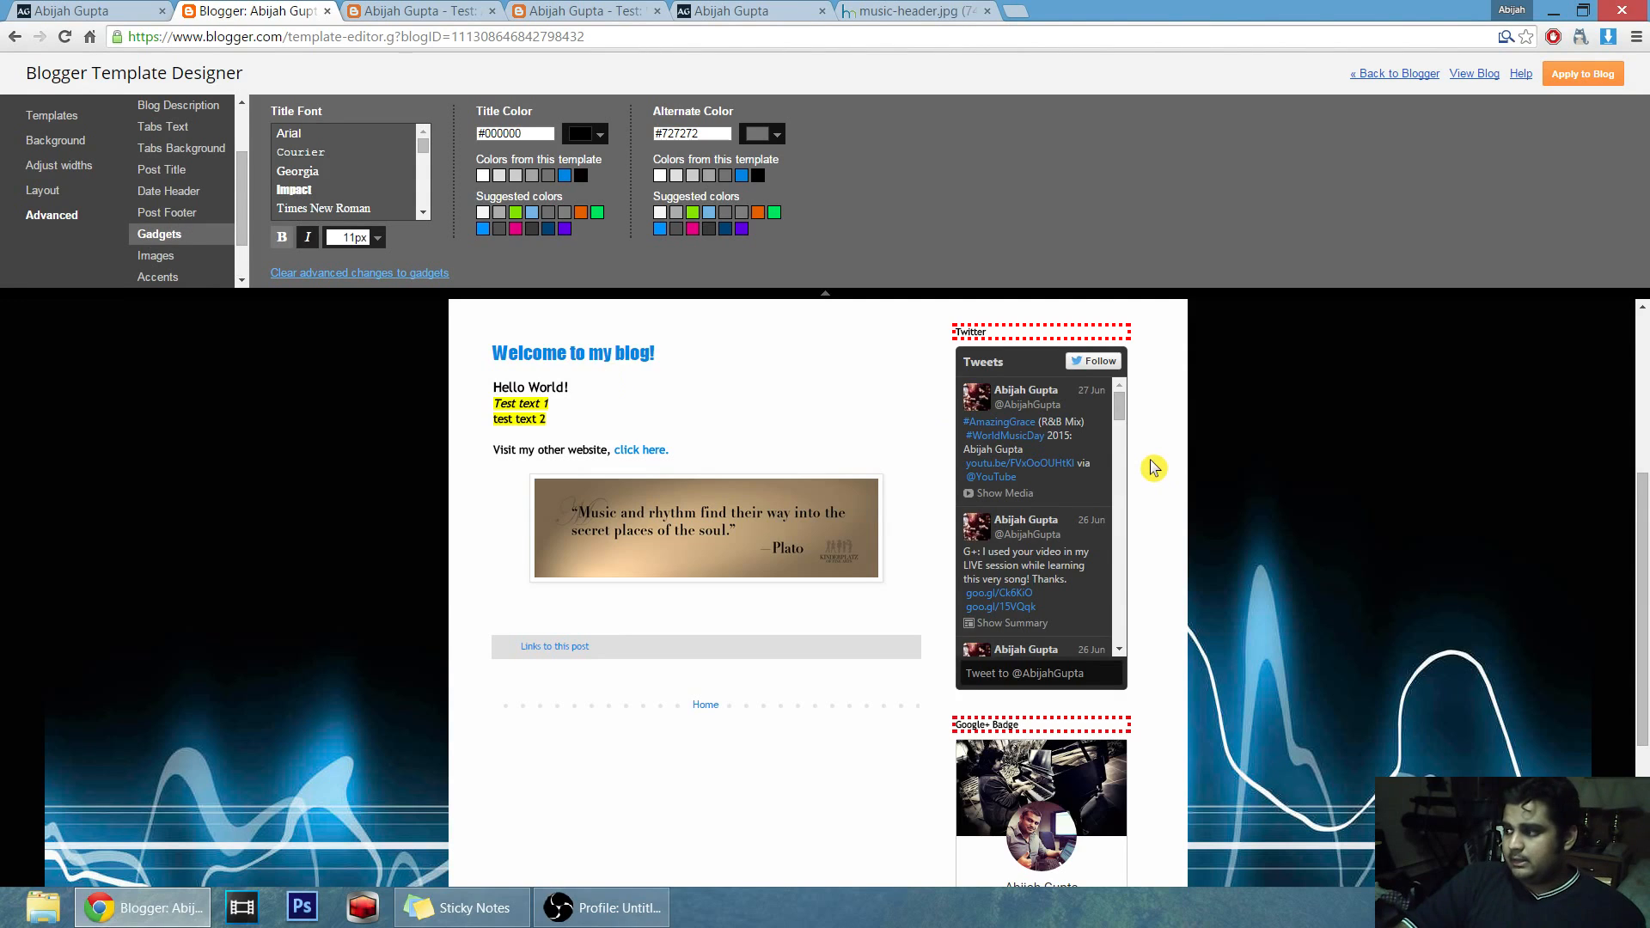
scroll(1157, 482, "up", 2)
scroll(1157, 482, "up", 1)
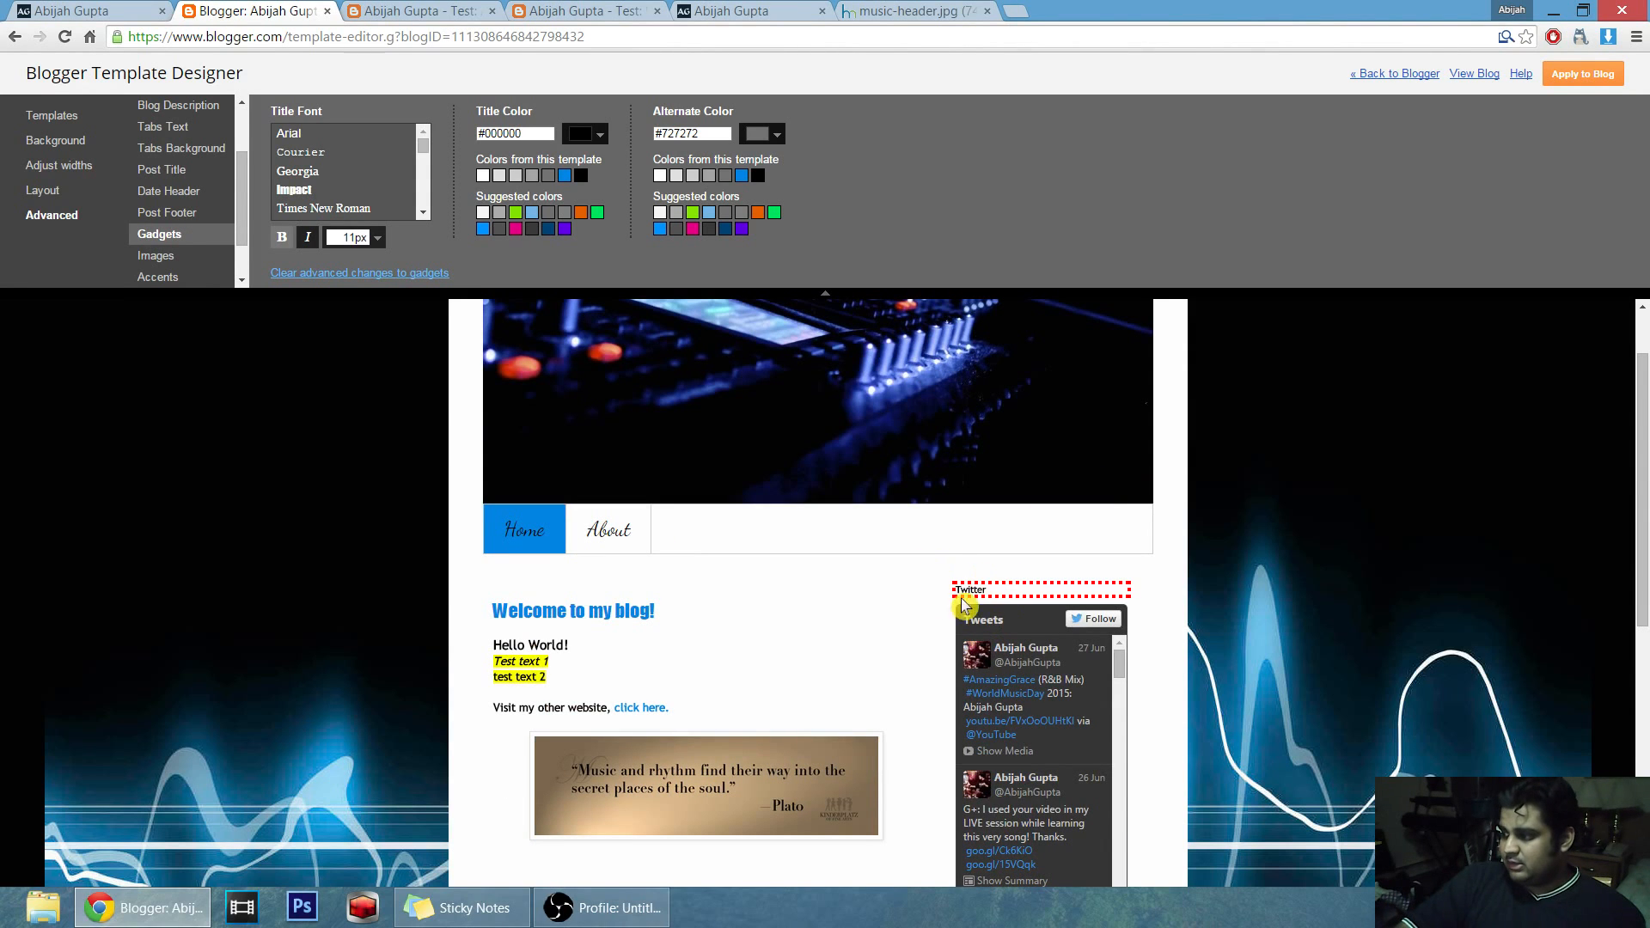
scroll(963, 601, "down", 3)
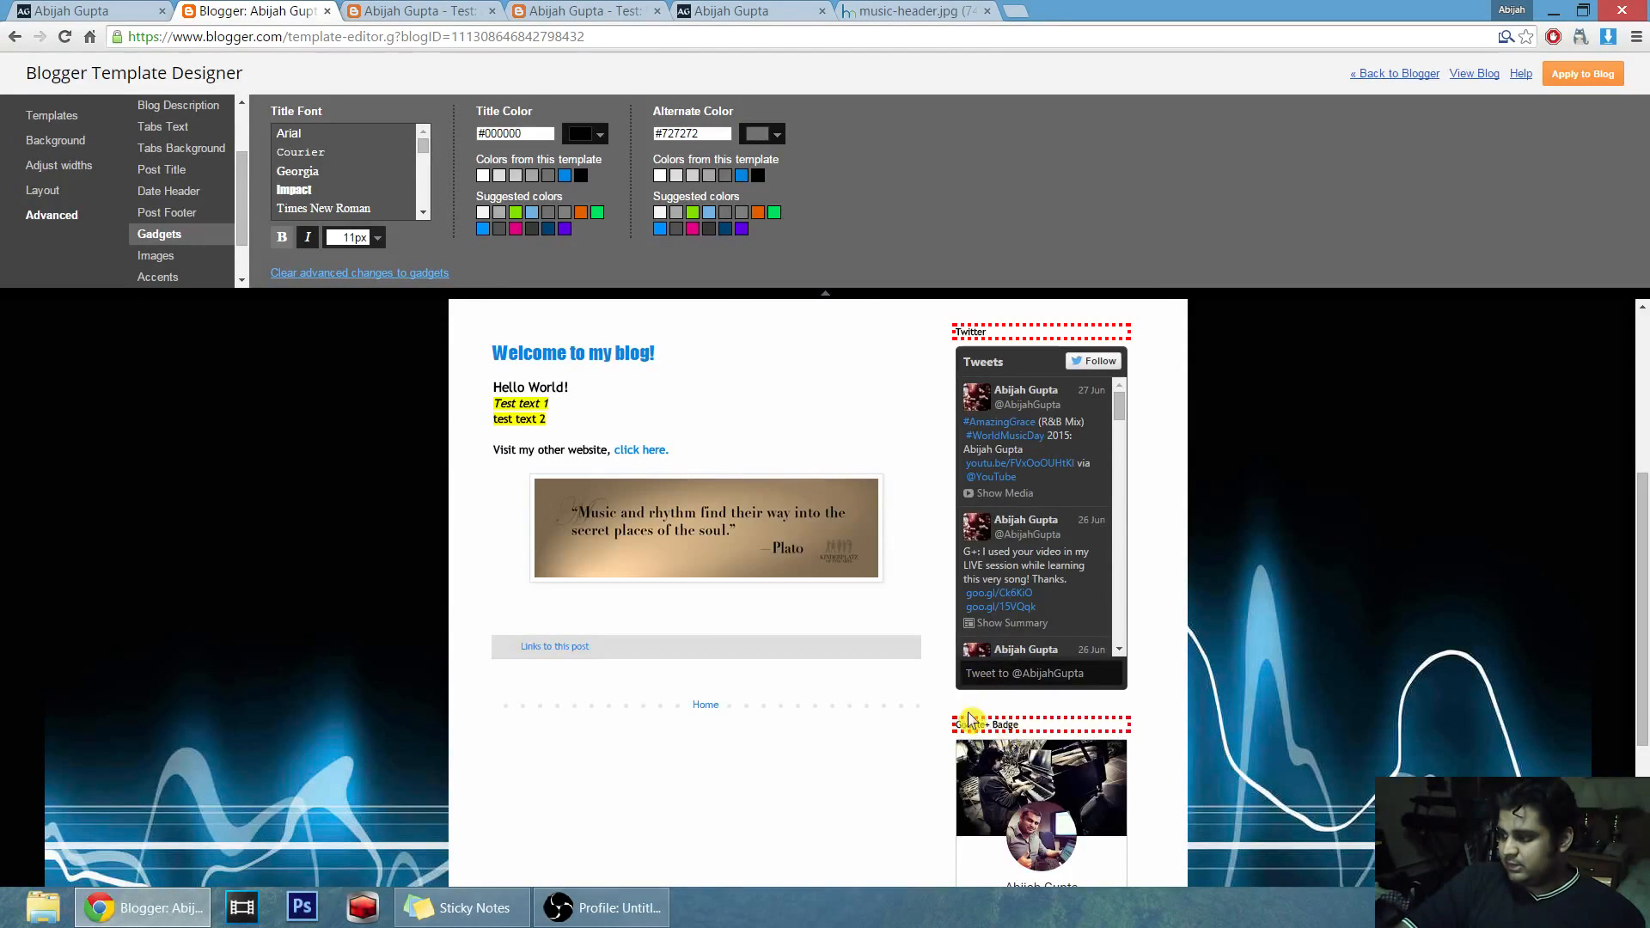
scroll(988, 637, "up", 1)
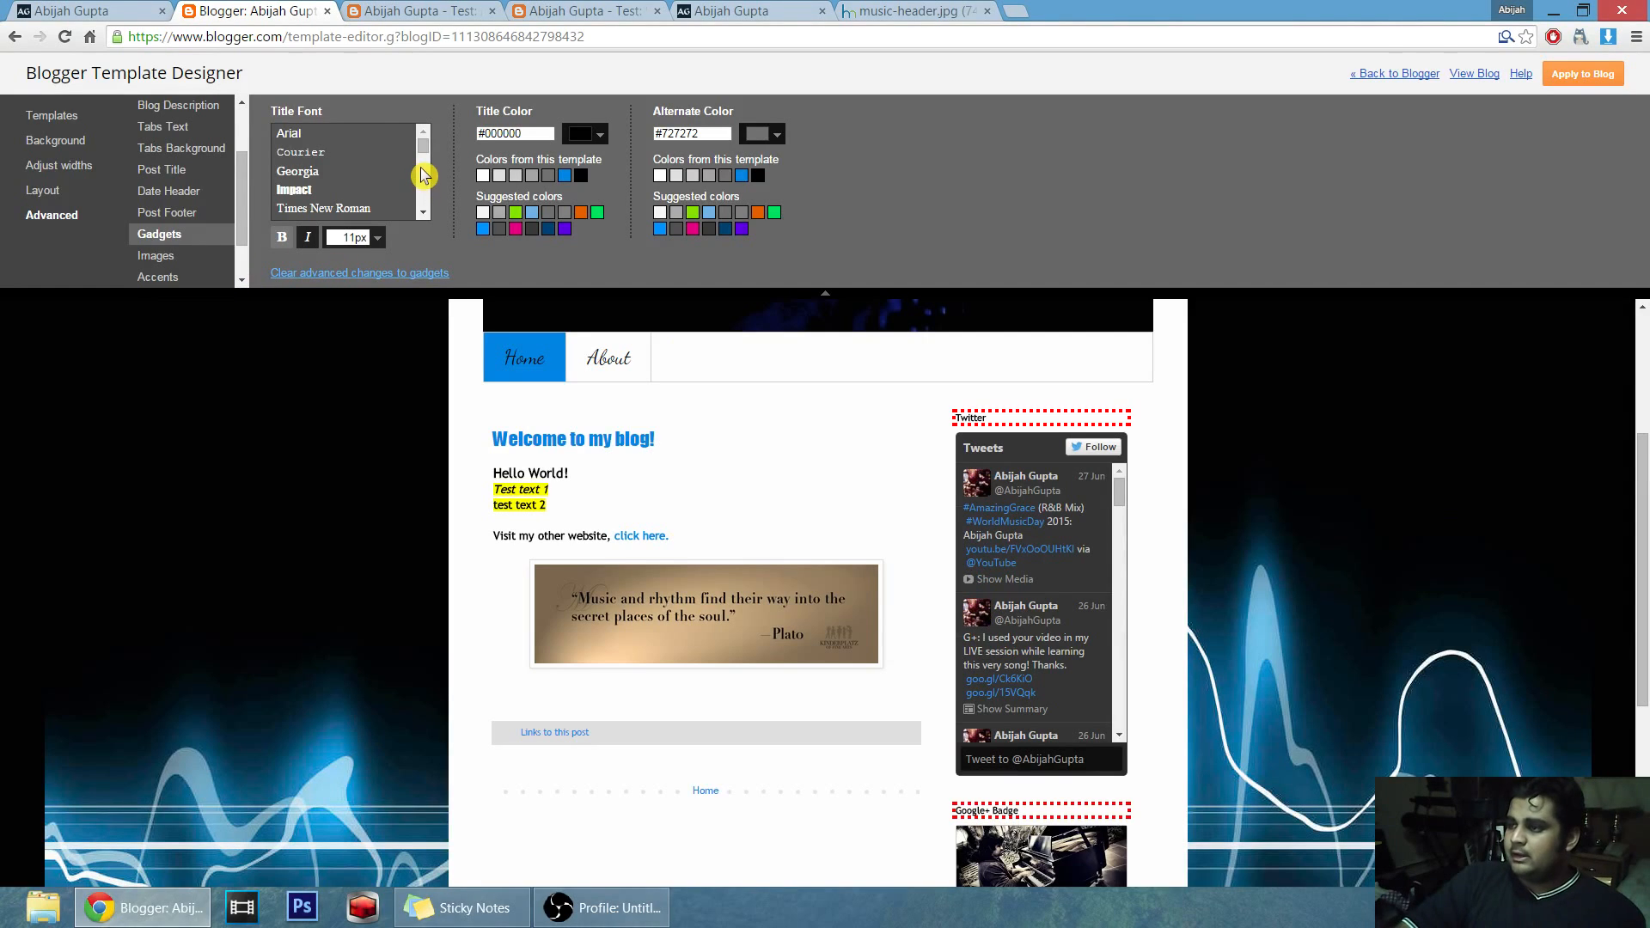
scroll(356, 202, "down", 4)
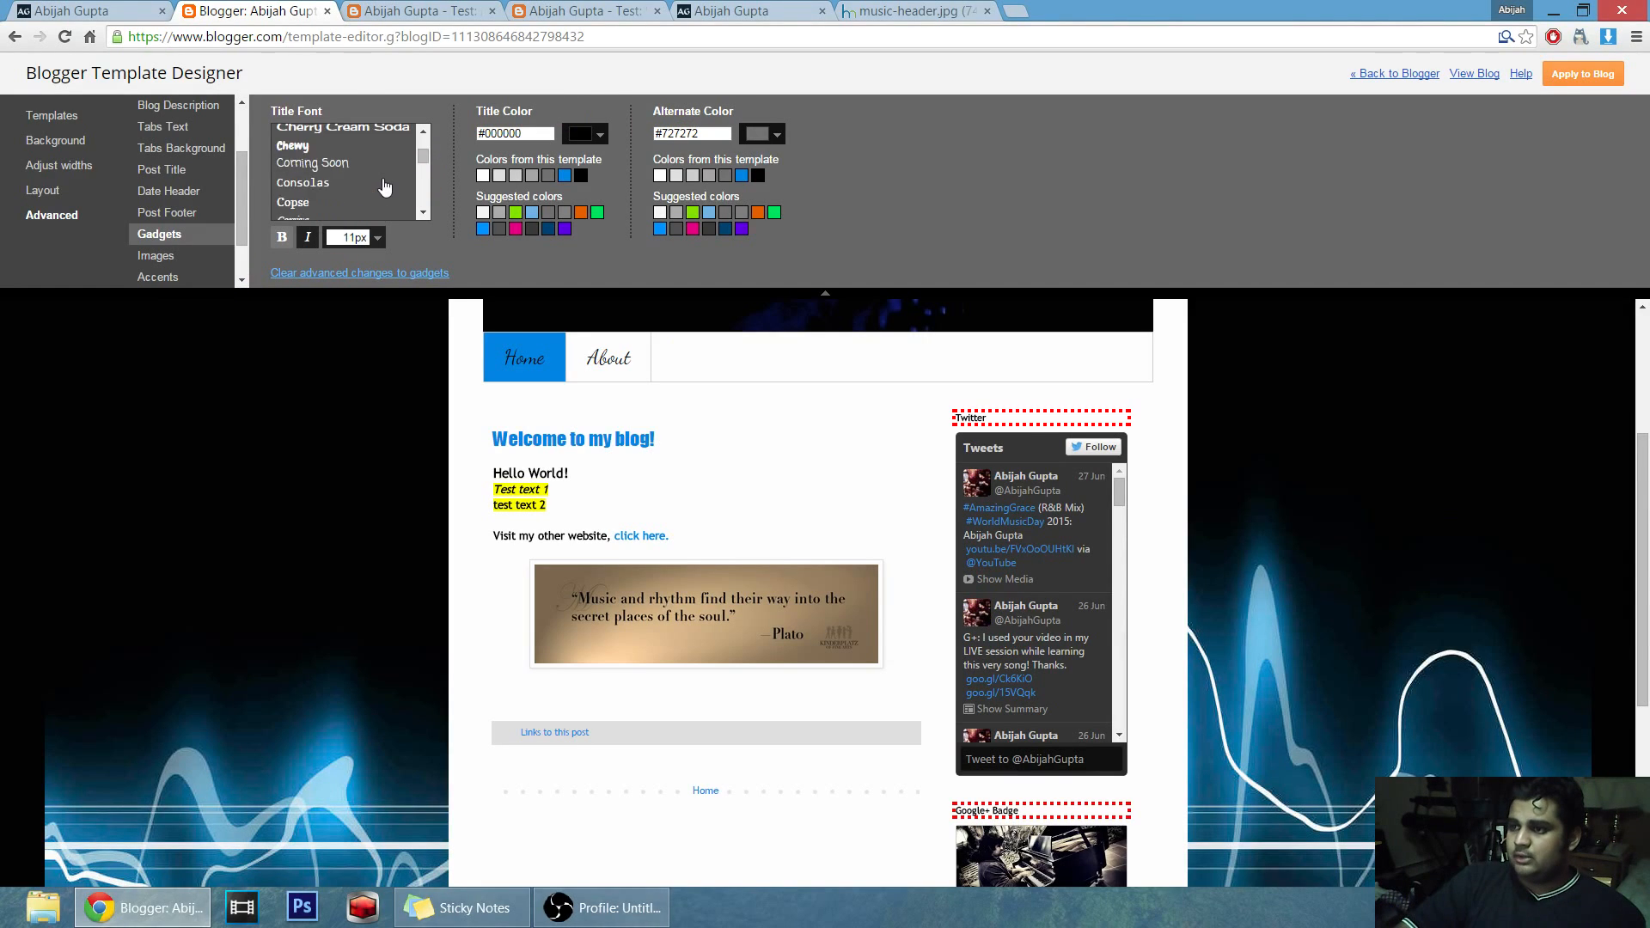
left_click(391, 172)
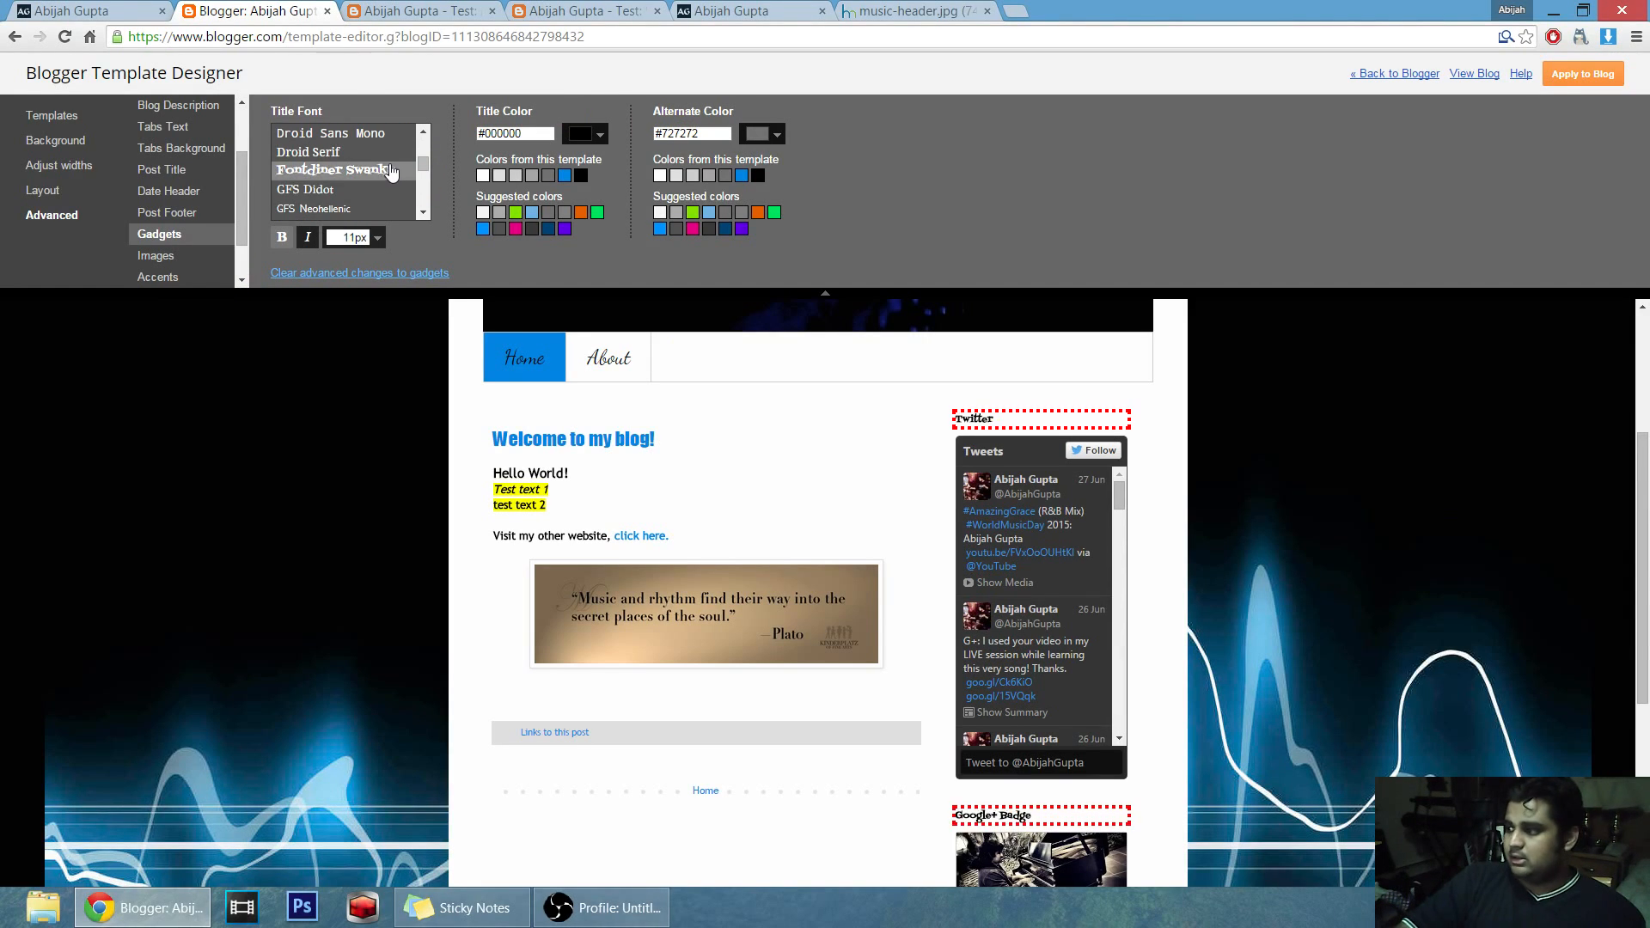
left_click(378, 242)
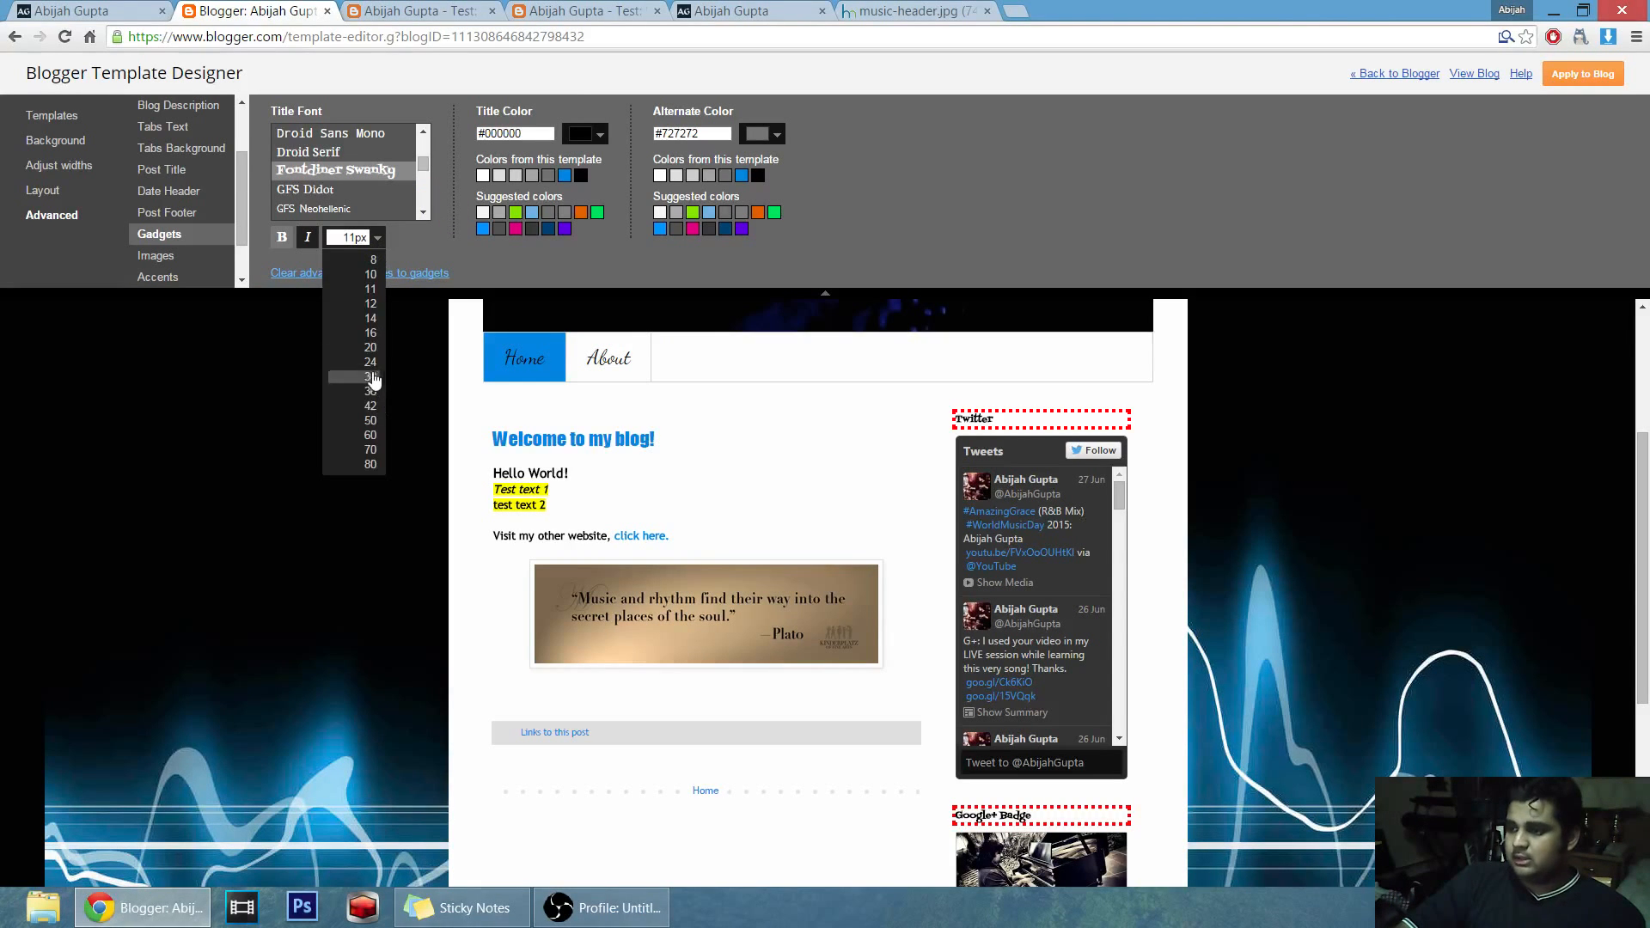
left_click(367, 335)
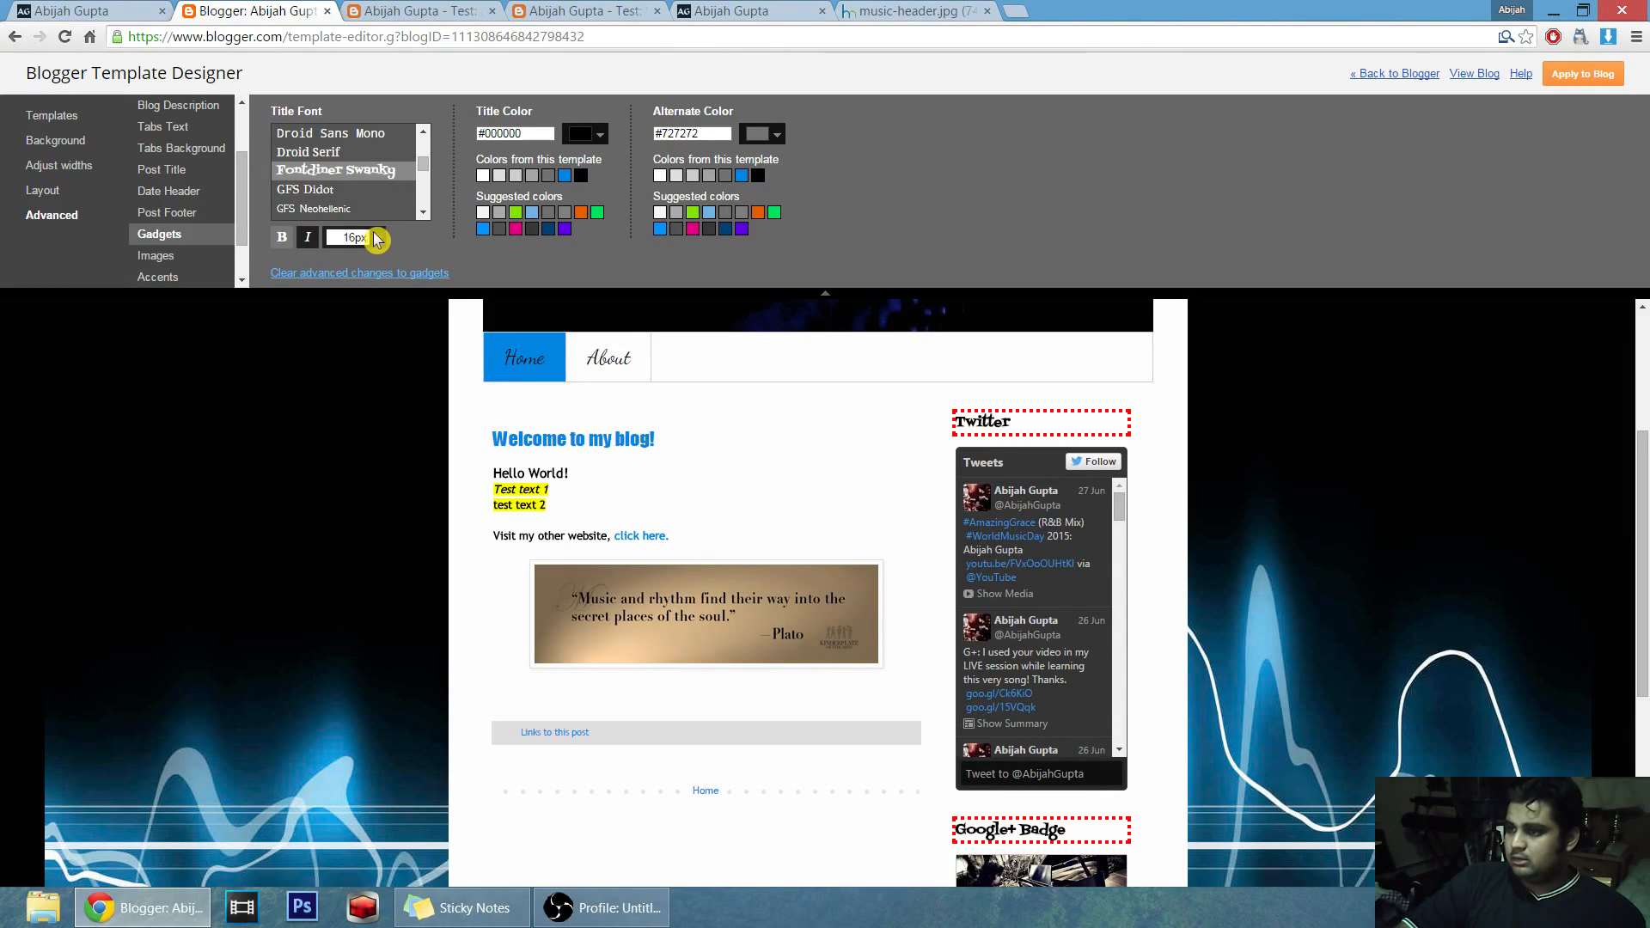
left_click(379, 242)
left_click(370, 348)
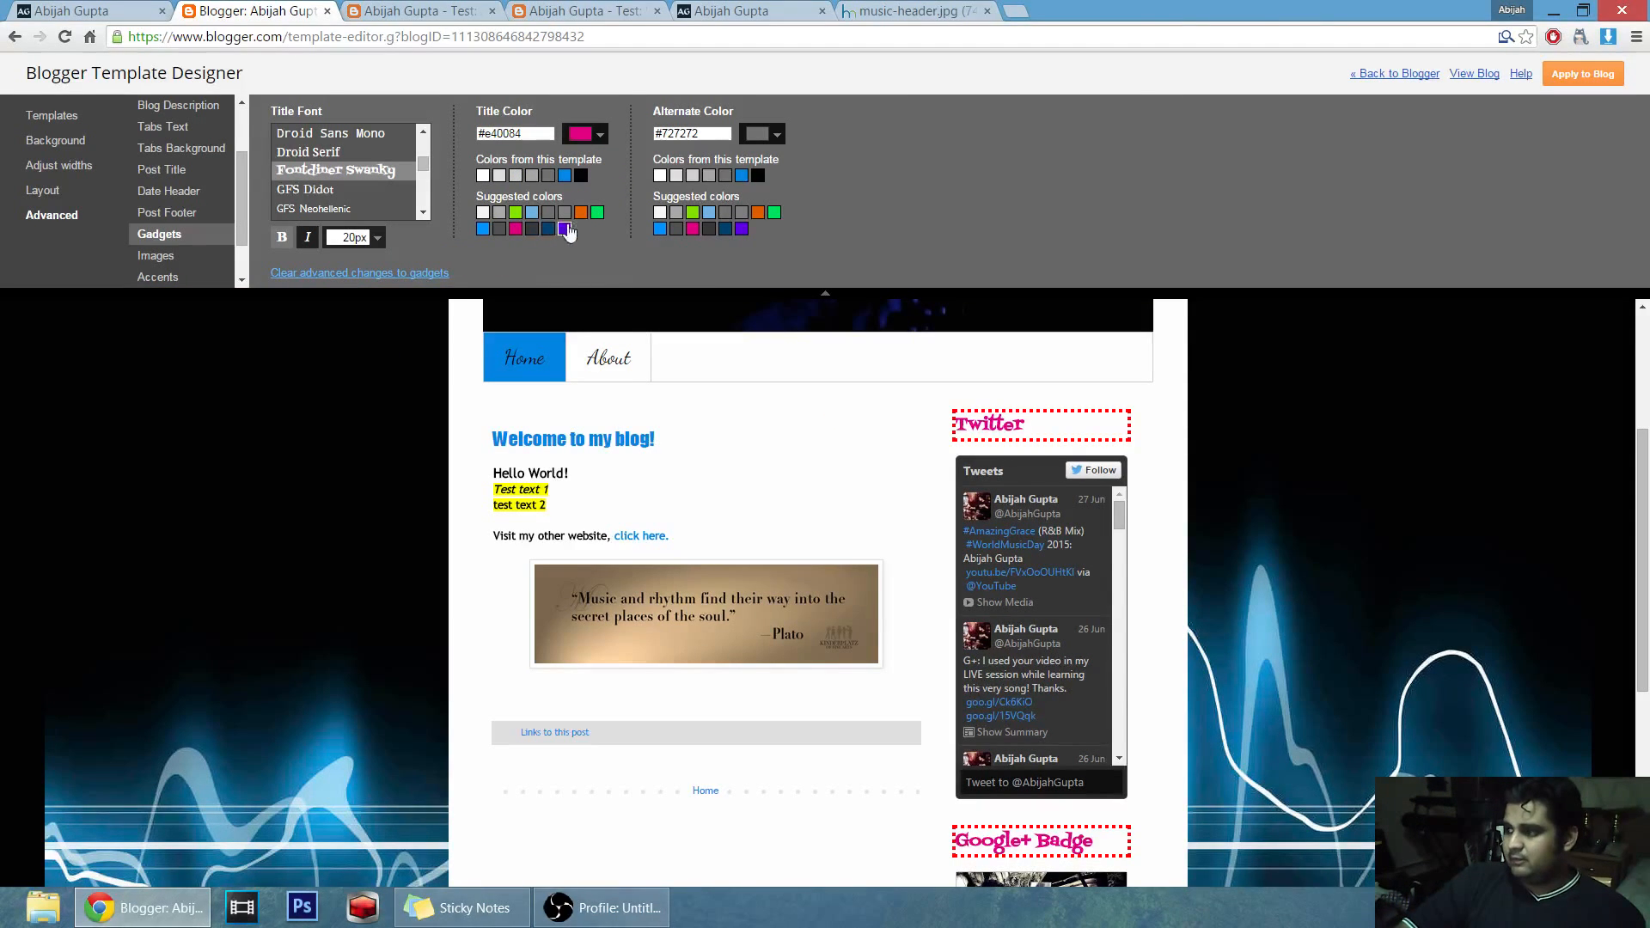
Make the border color of the template's images transparent.
left_click(158, 255)
scroll(338, 478, "down", 1)
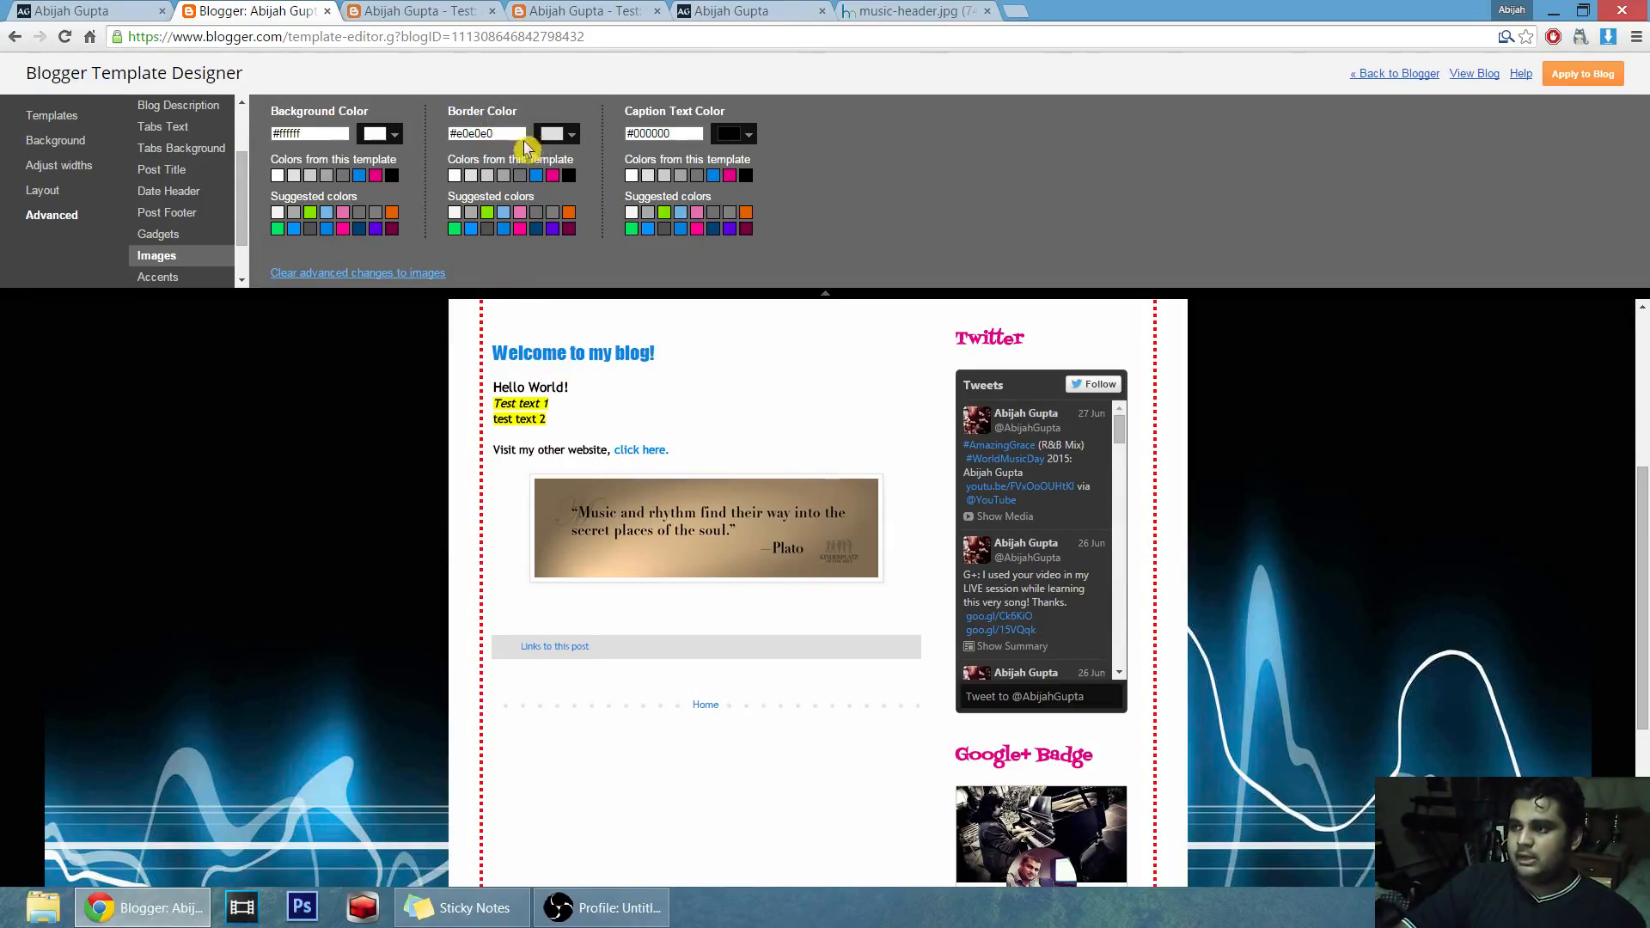
left_click(572, 135)
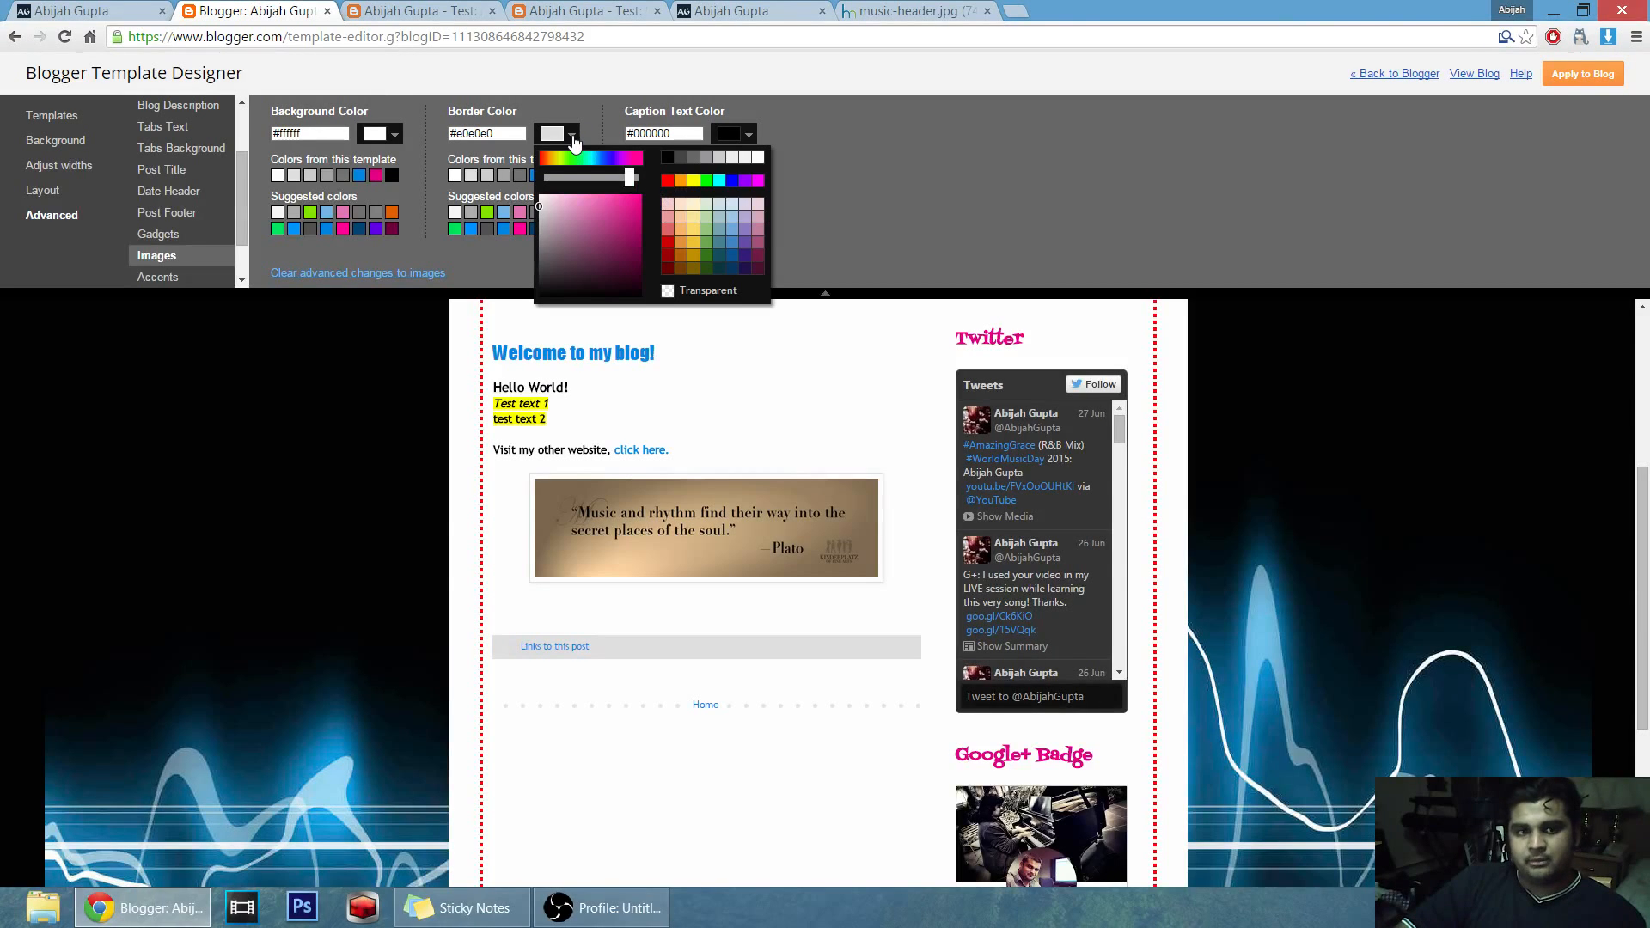
left_click(668, 292)
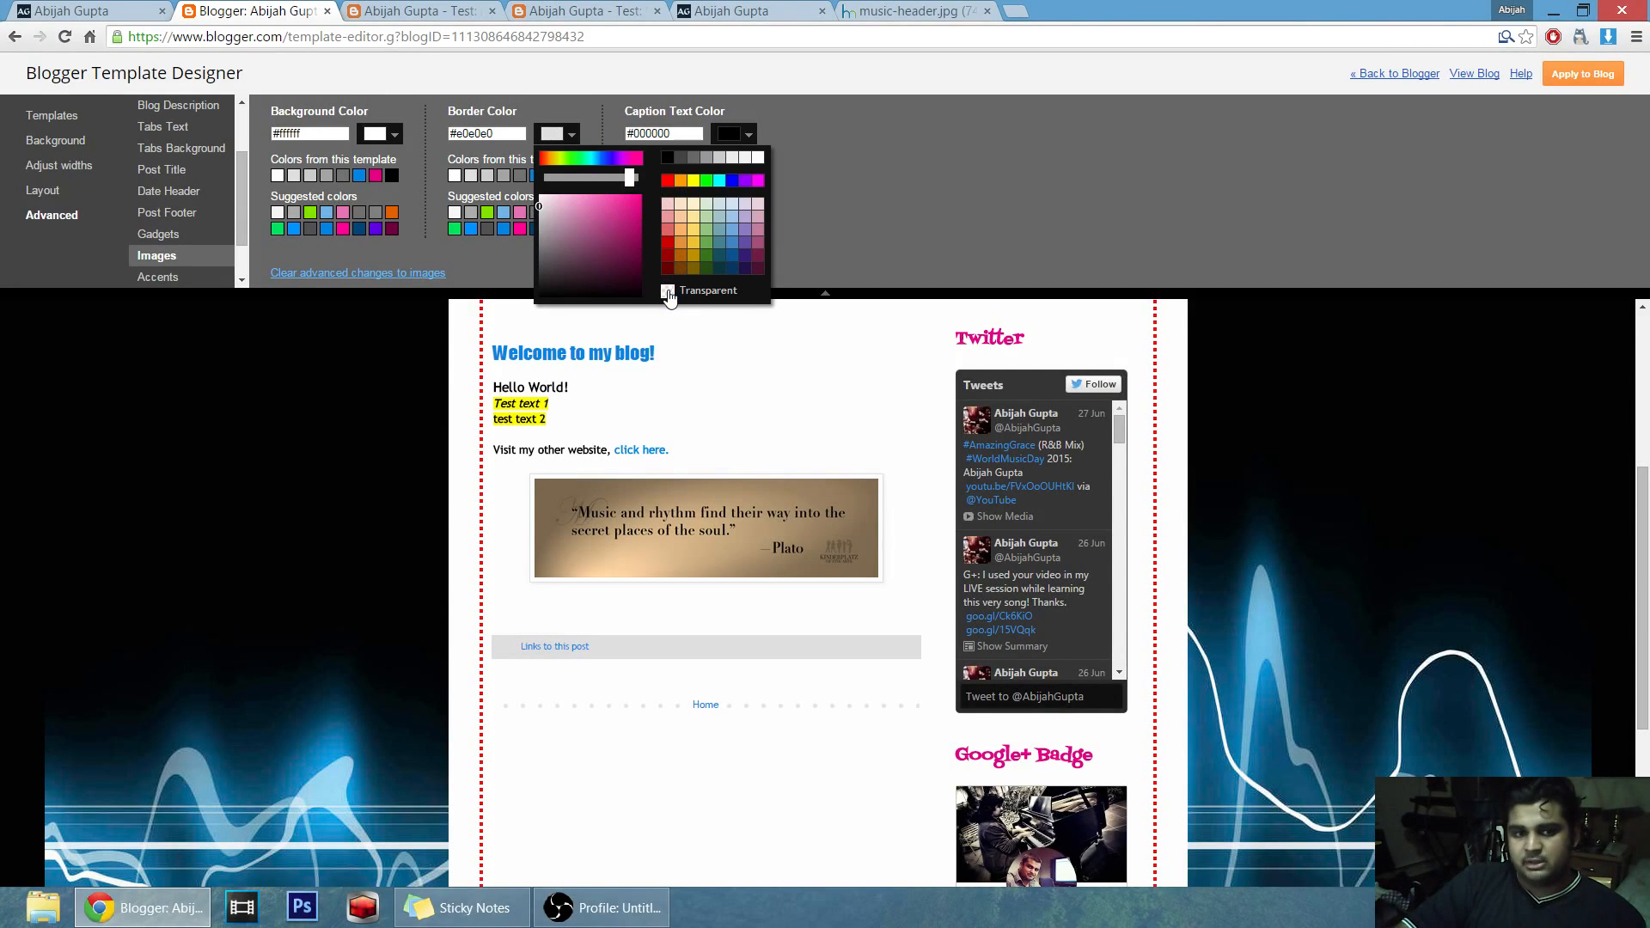
left_click(668, 292)
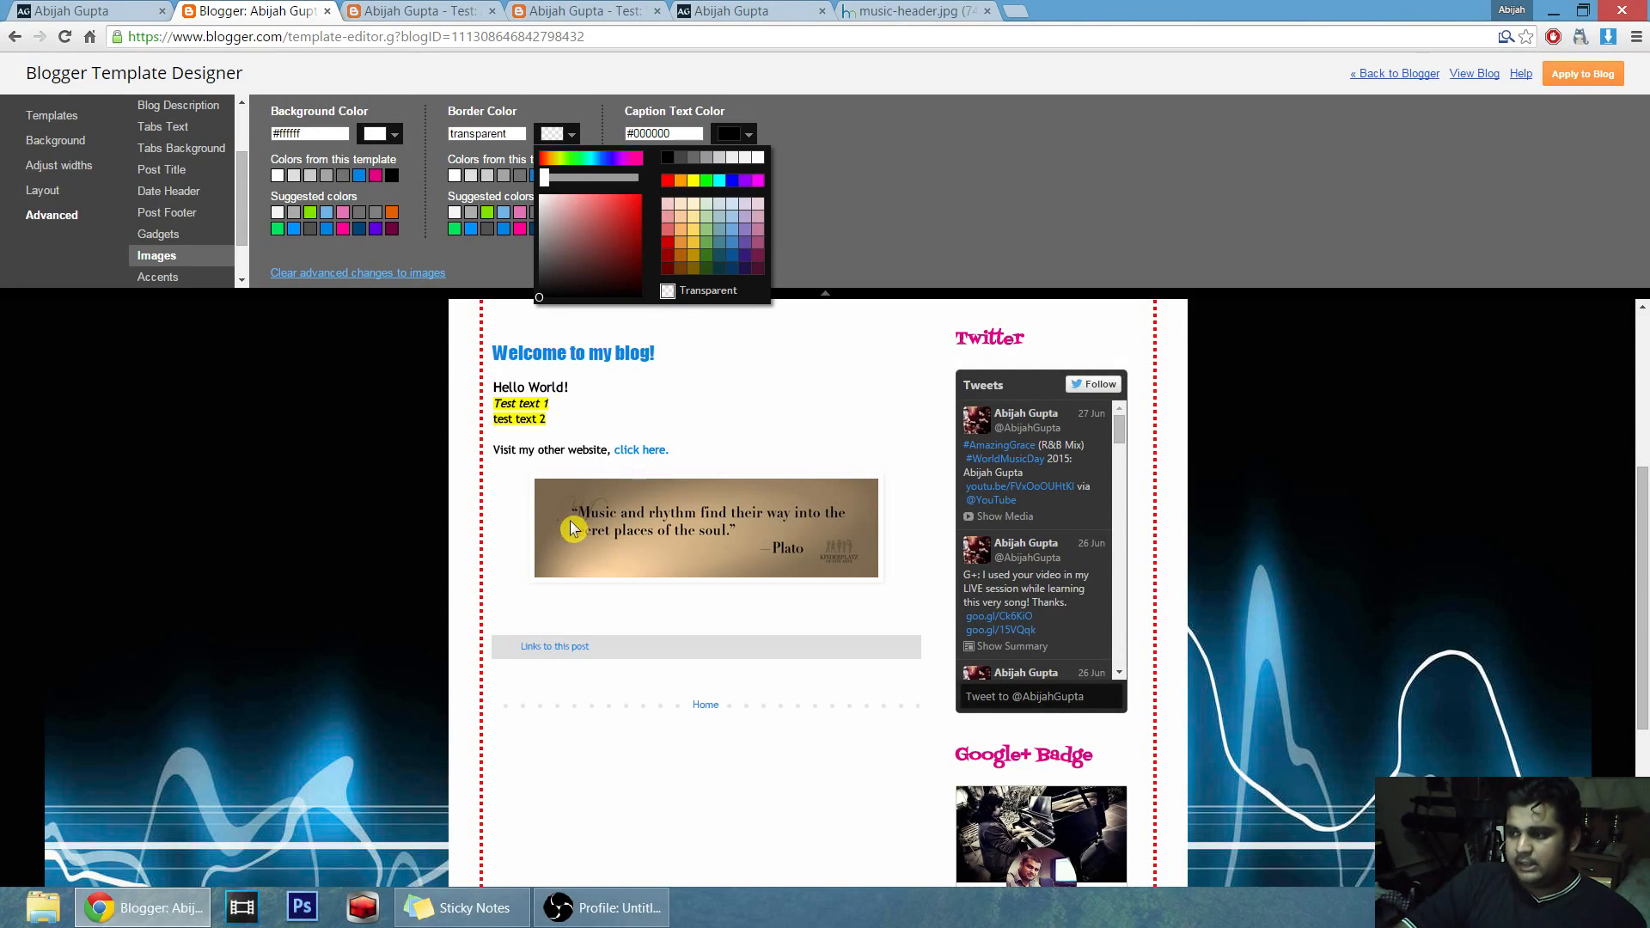
Make the background color of the template's images transparent.
left_click(864, 176)
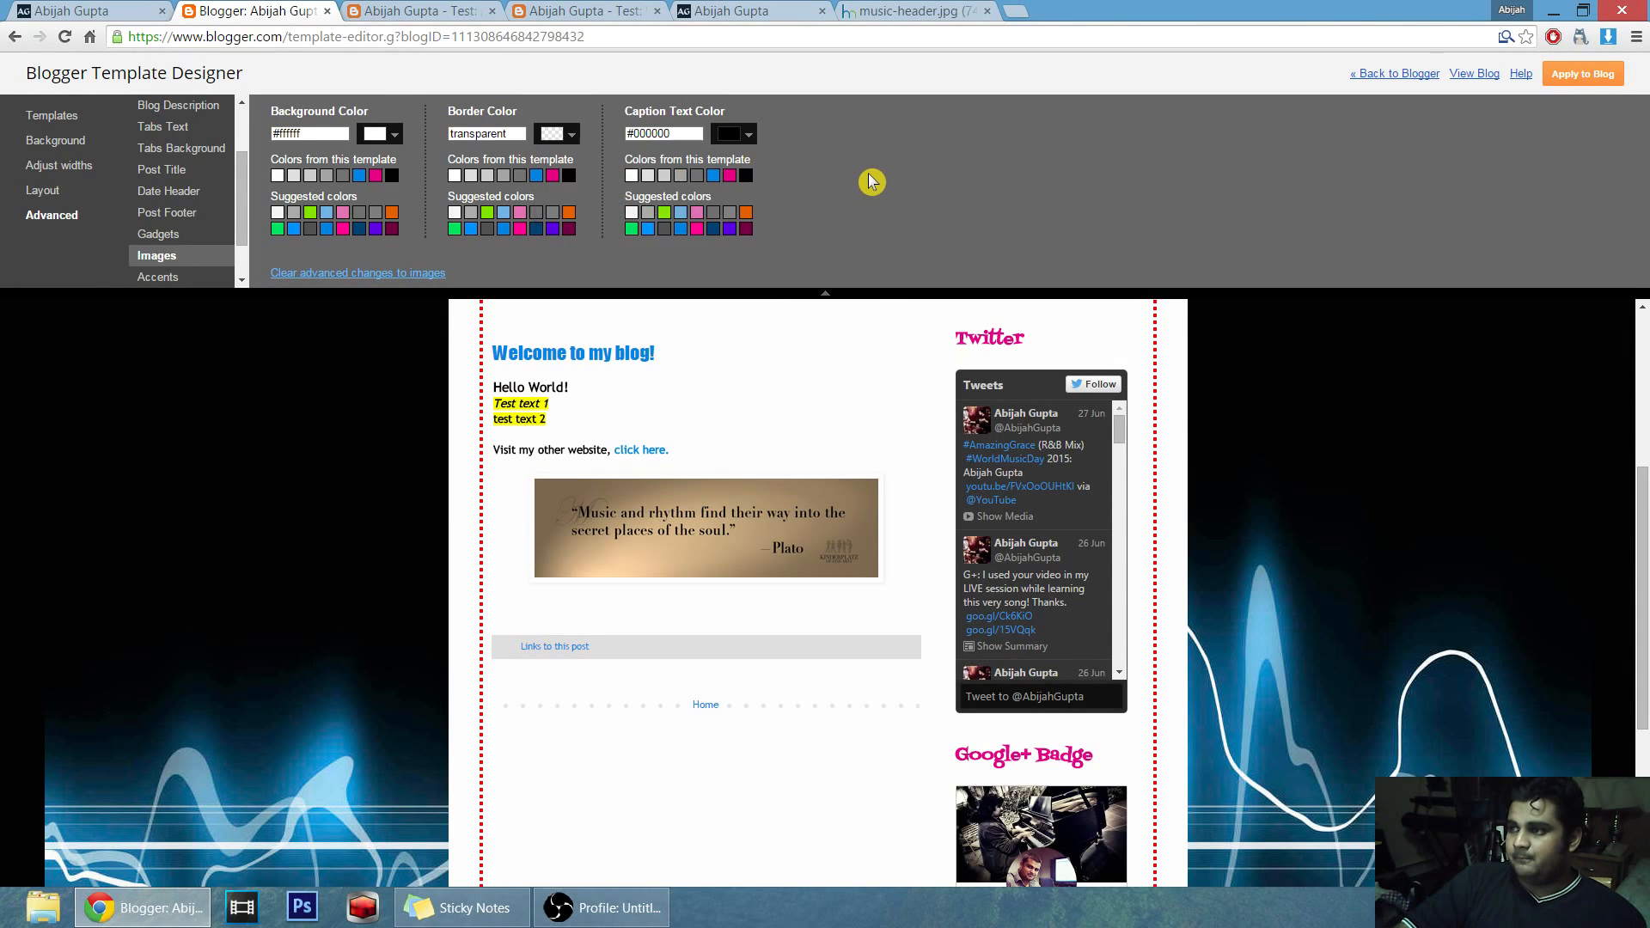
left_click(395, 135)
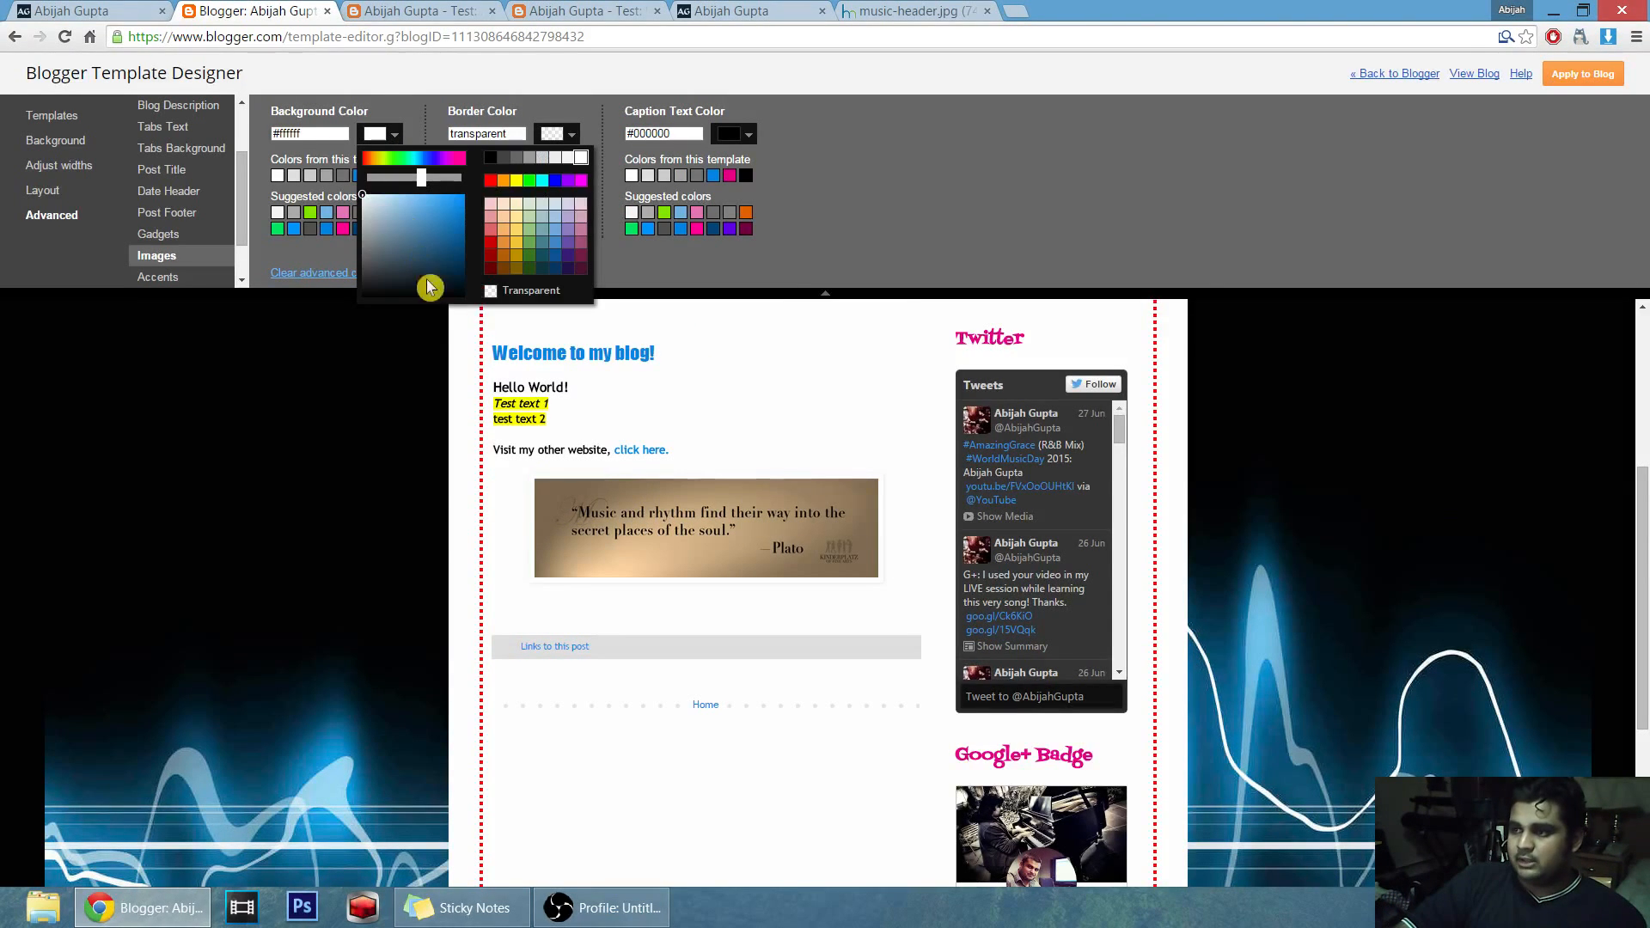
left_click(490, 291)
left_click(963, 207)
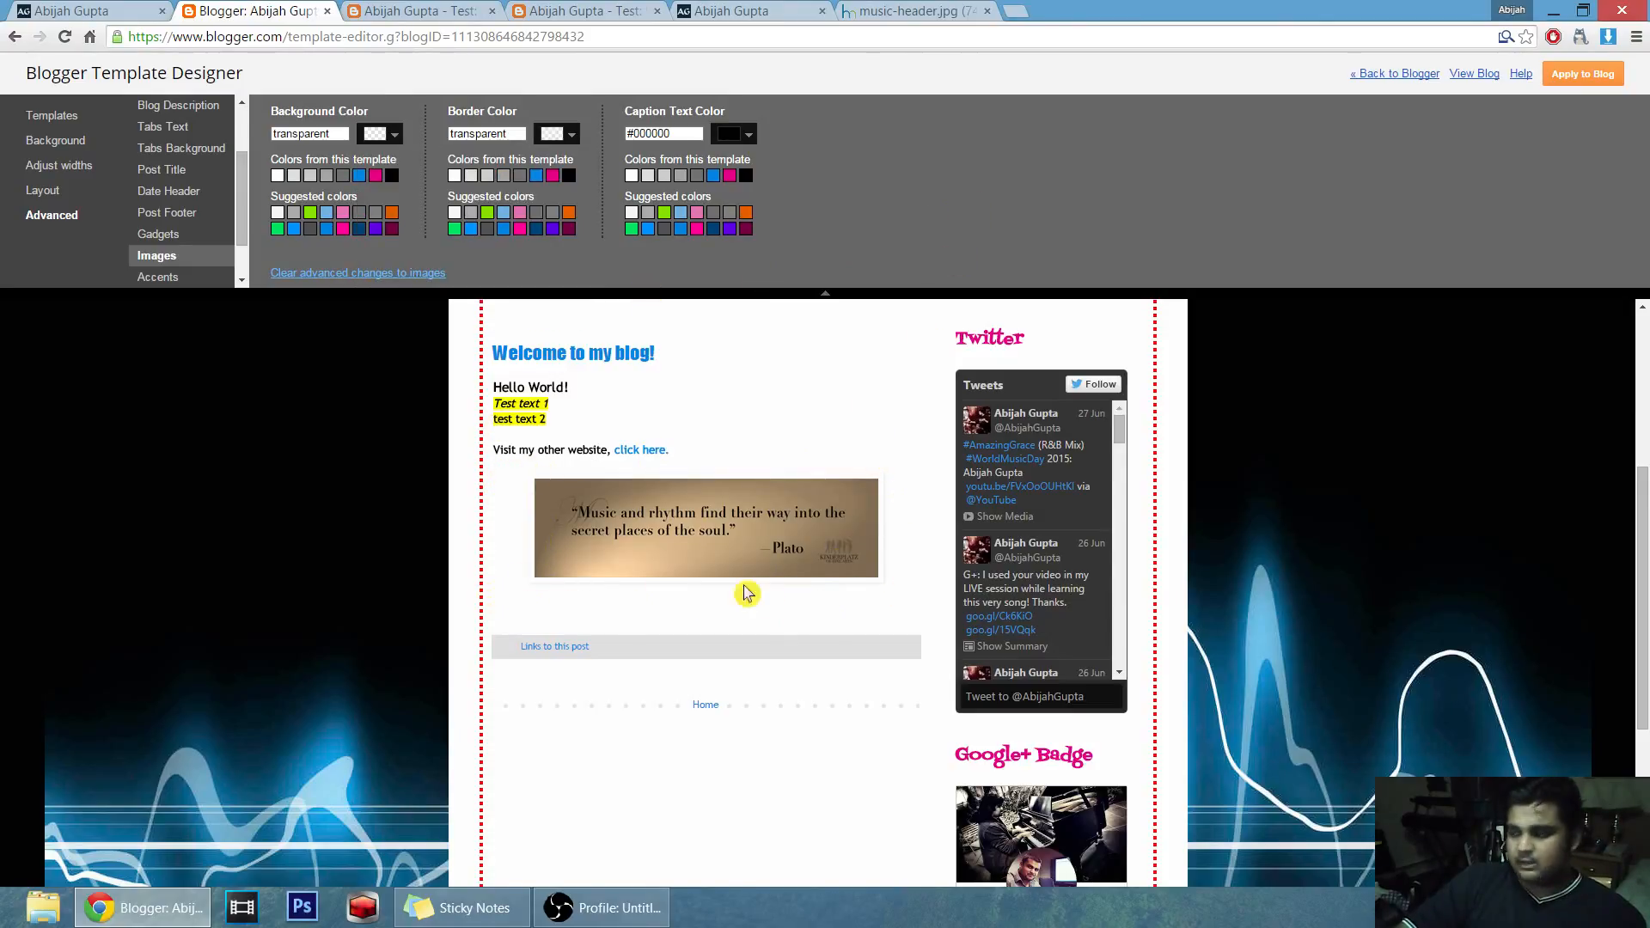
Look through the Accents and Mobile Button Color settings and check the blog preview for the elements they affect.
scroll(183, 230, "down", 2)
left_click(183, 225)
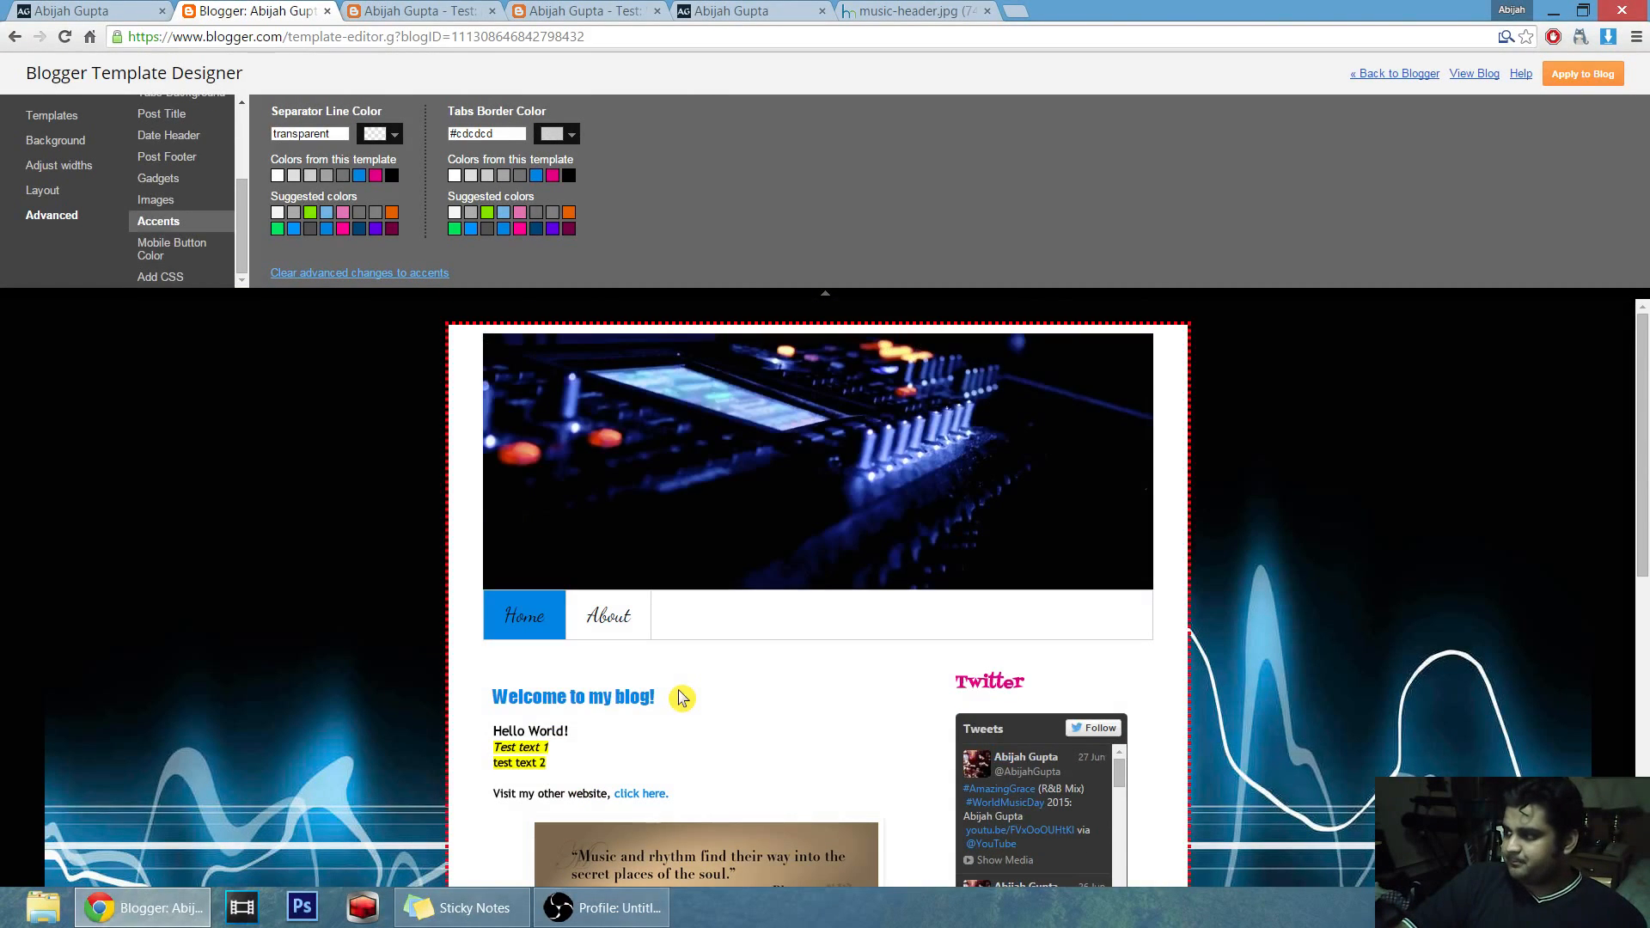
scroll(842, 682, "down", 8)
scroll(462, 588, "up", 7)
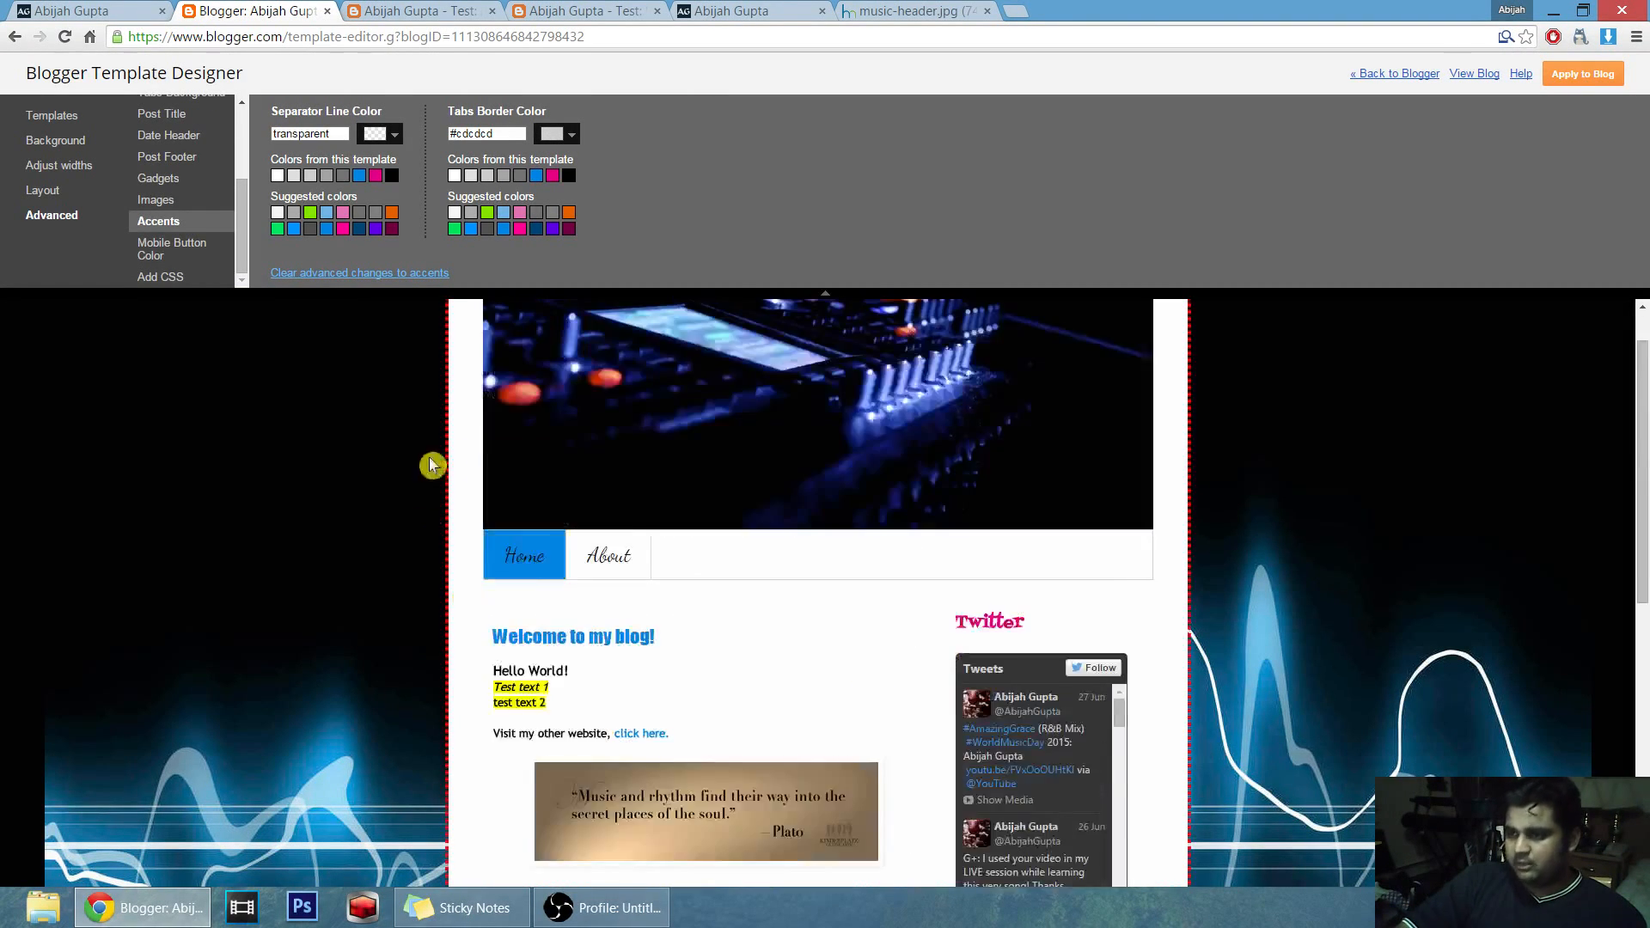
scroll(432, 465, "up", 1)
left_click(204, 256)
scroll(395, 617, "down", 10)
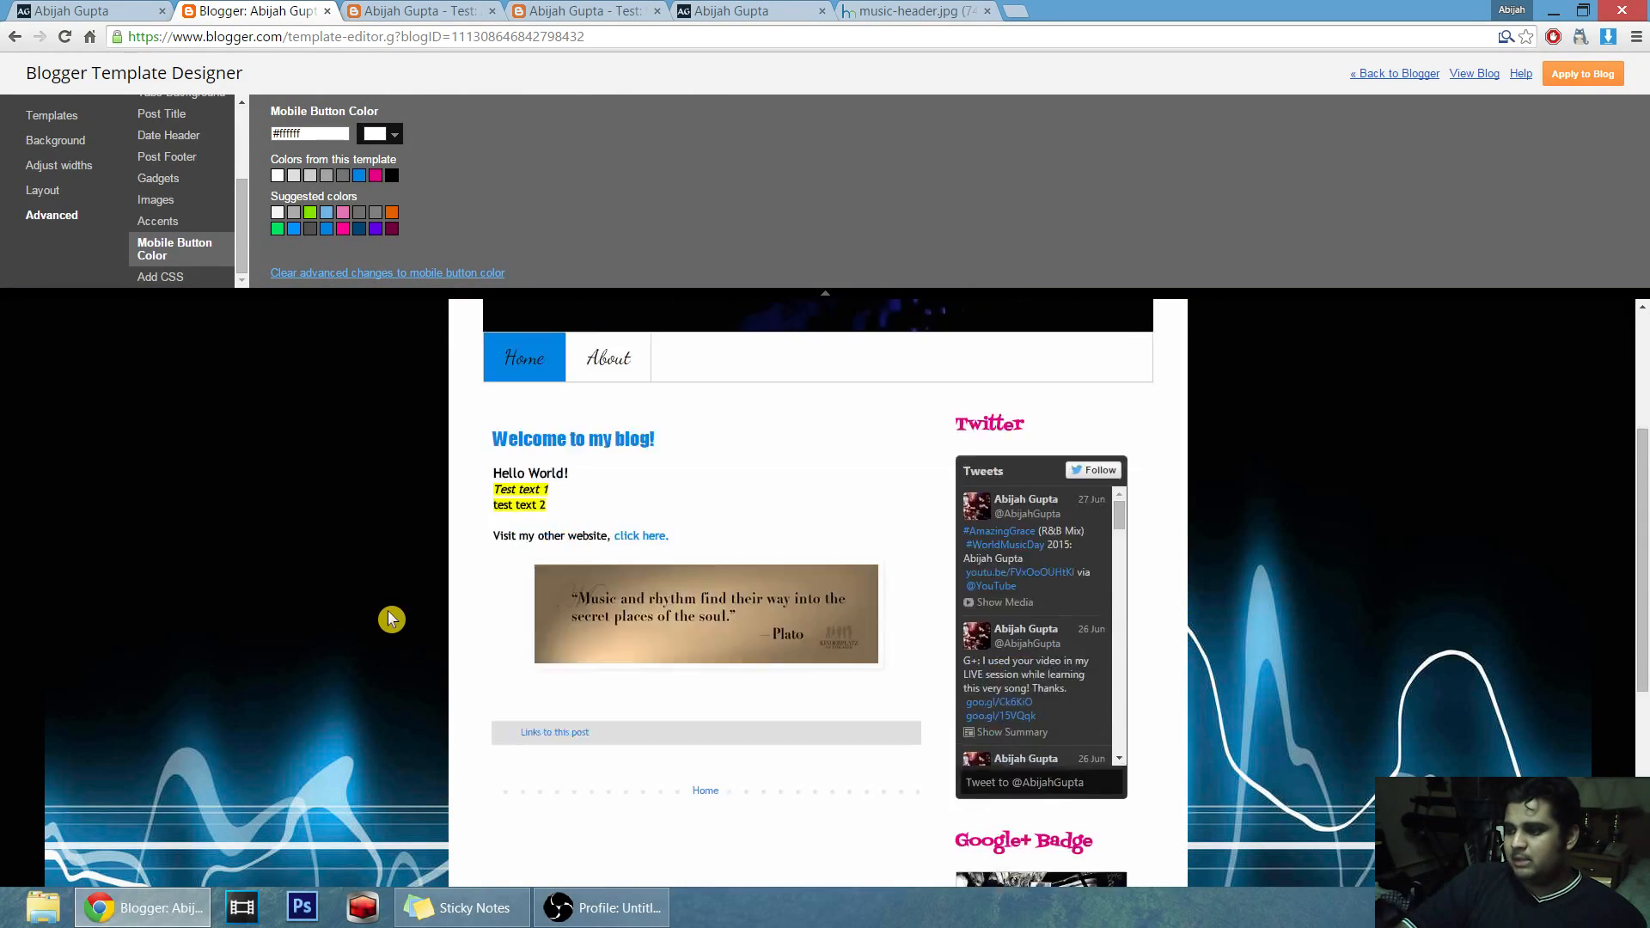
scroll(395, 617, "up", 10)
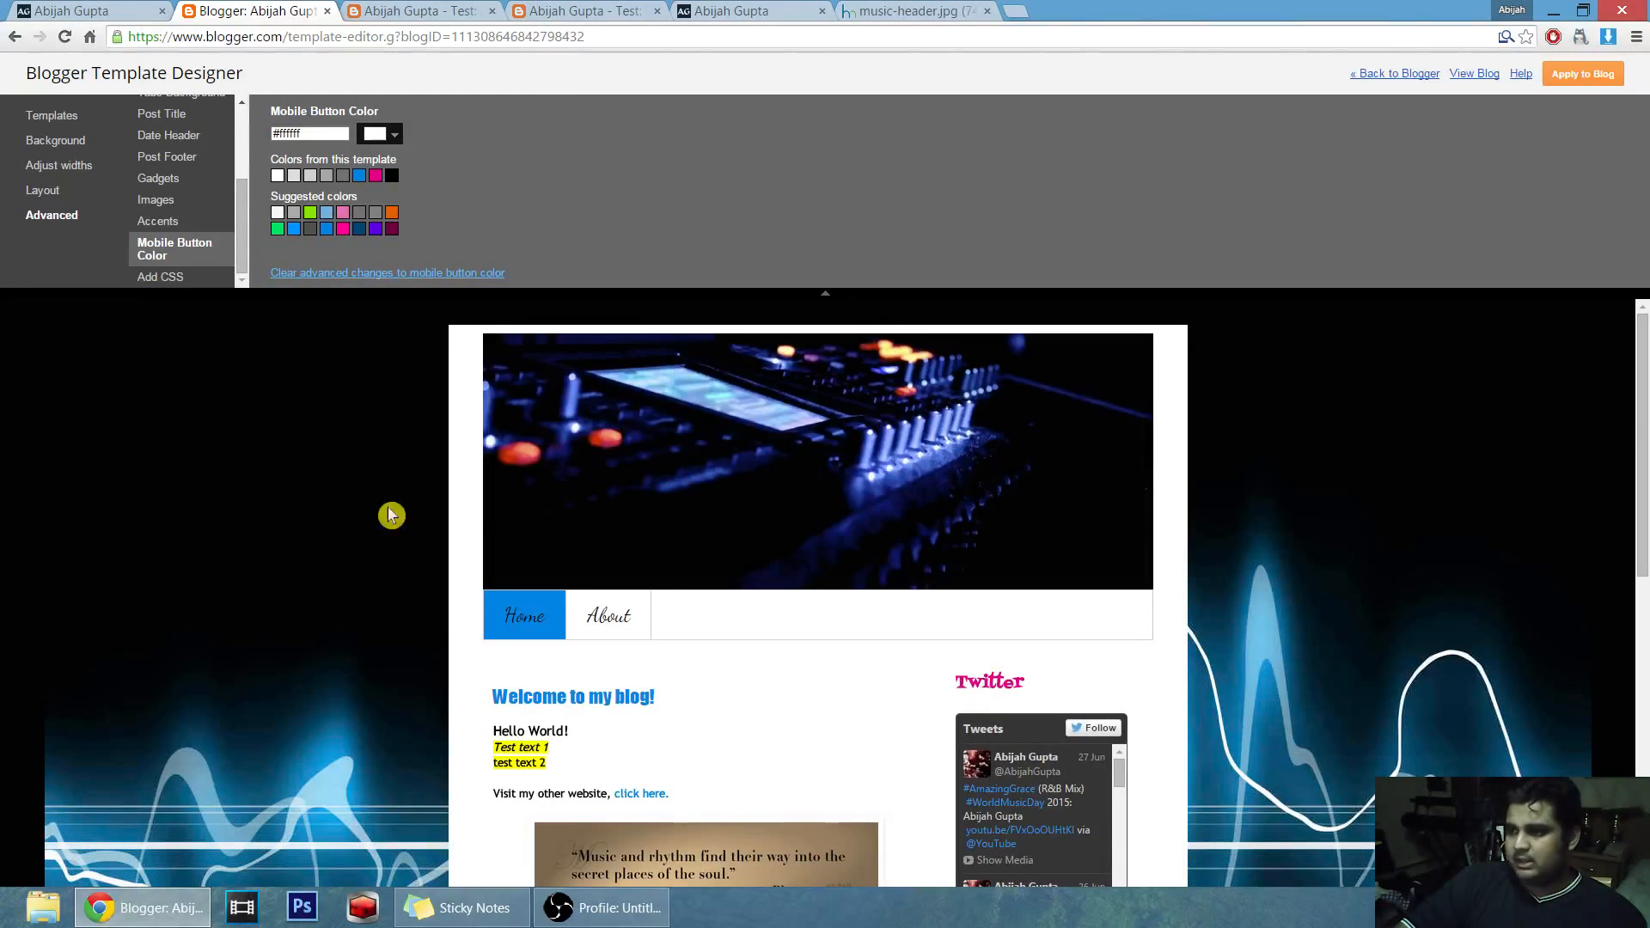
Add a custom CSS rule that gives .content-inner a margin-top of -70px !important.
left_click(172, 277)
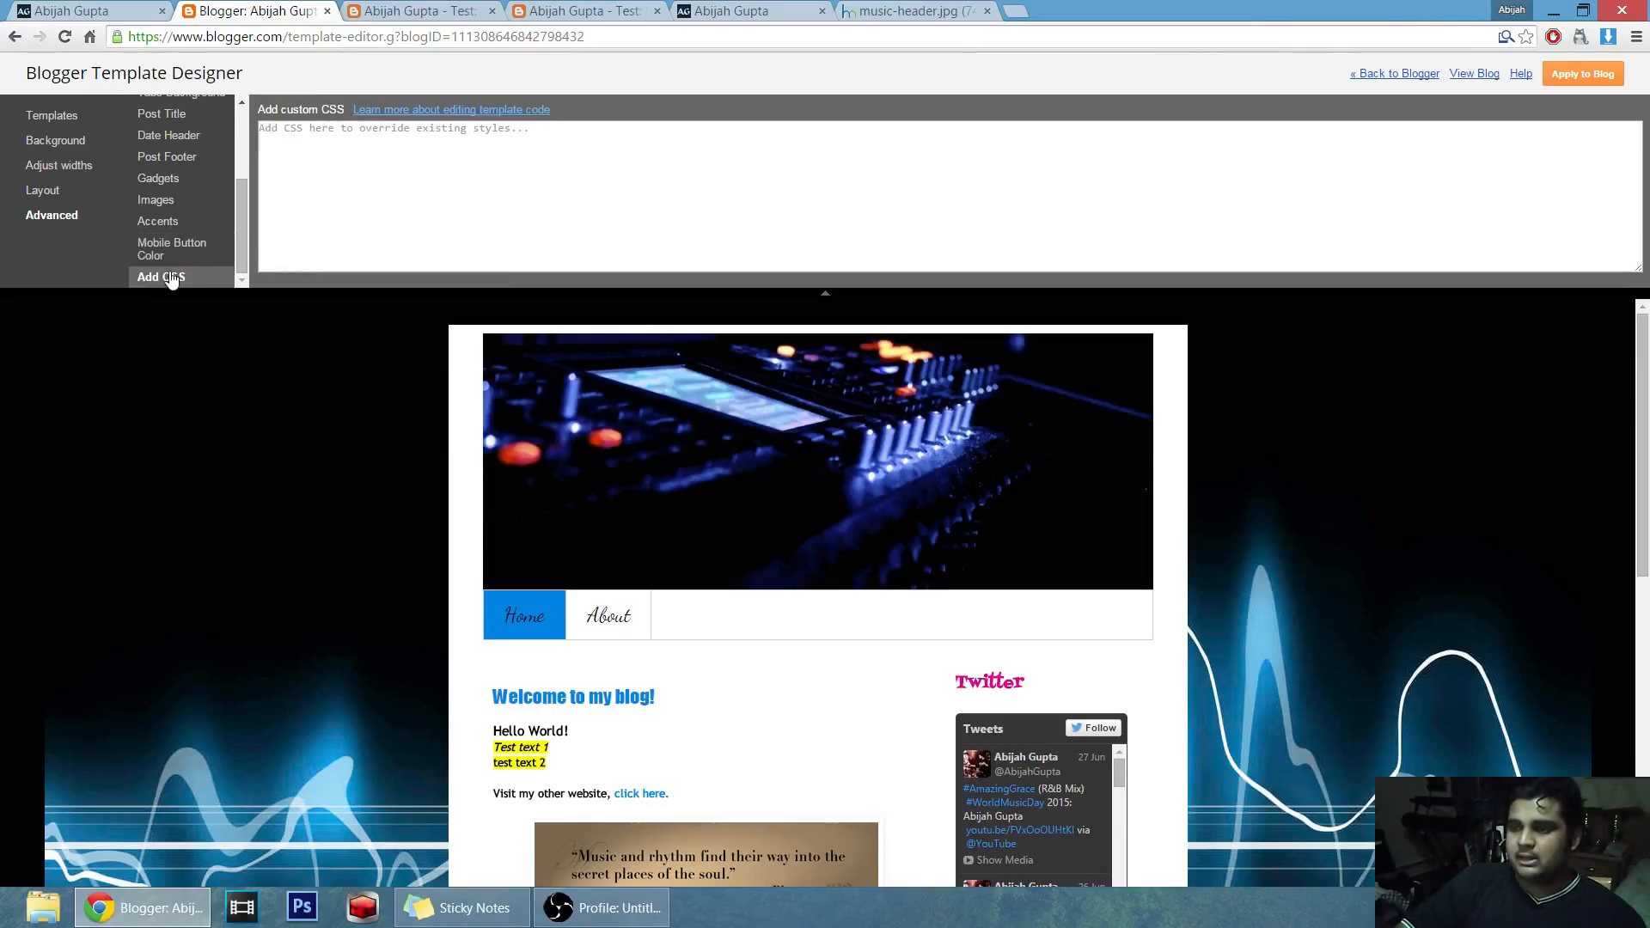
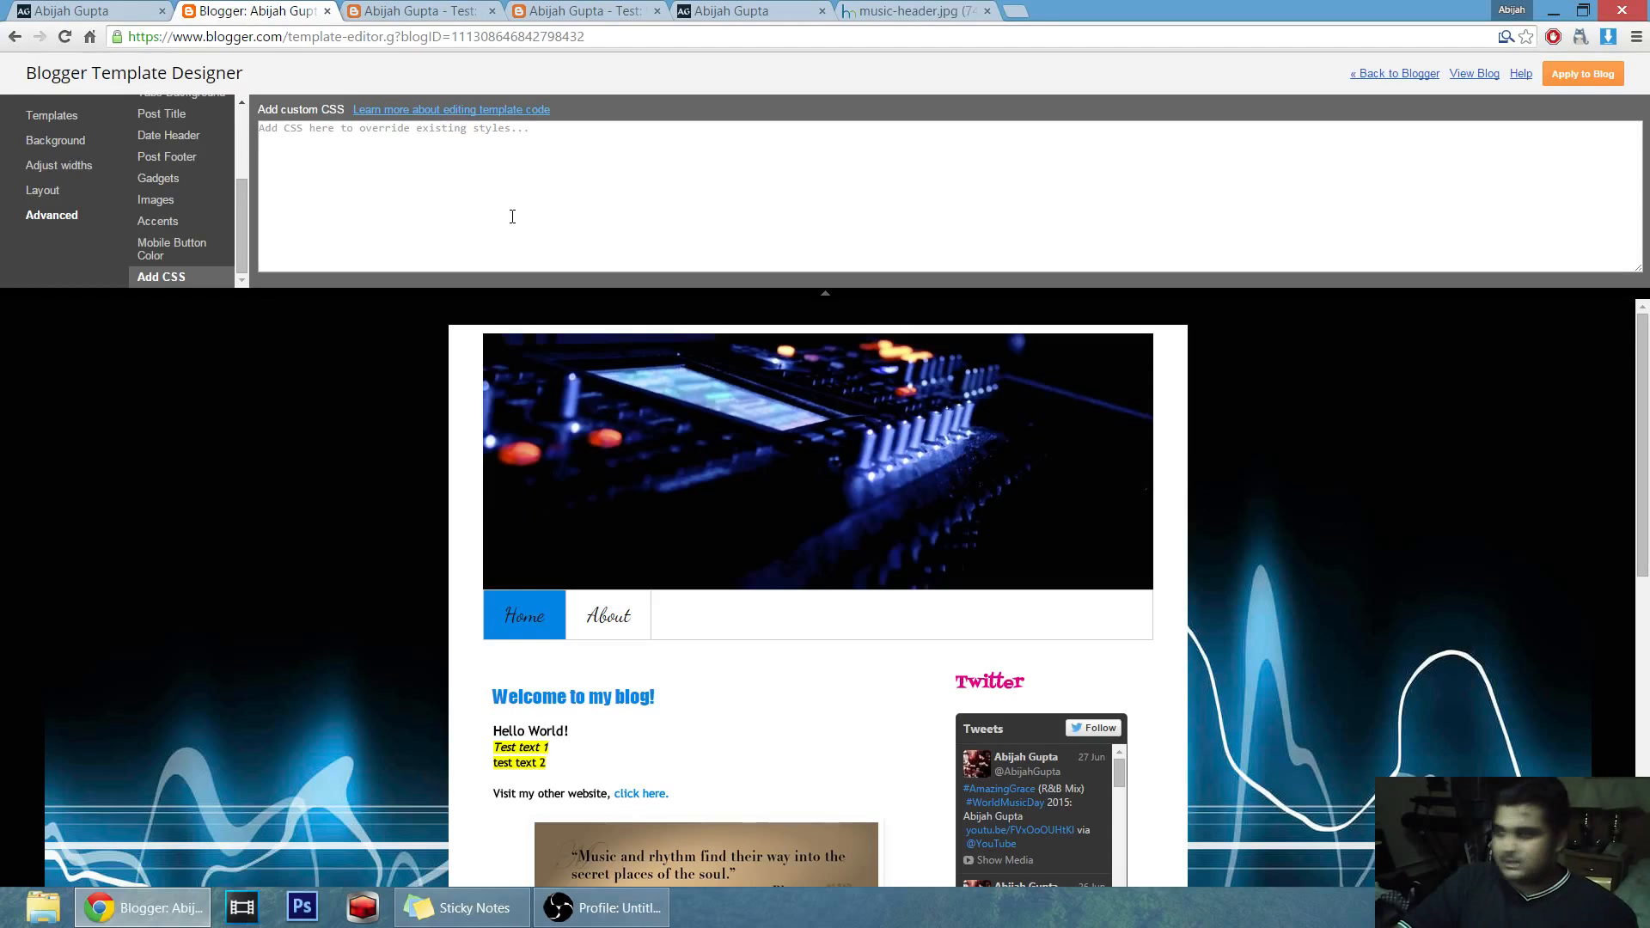
left_click(603, 202)
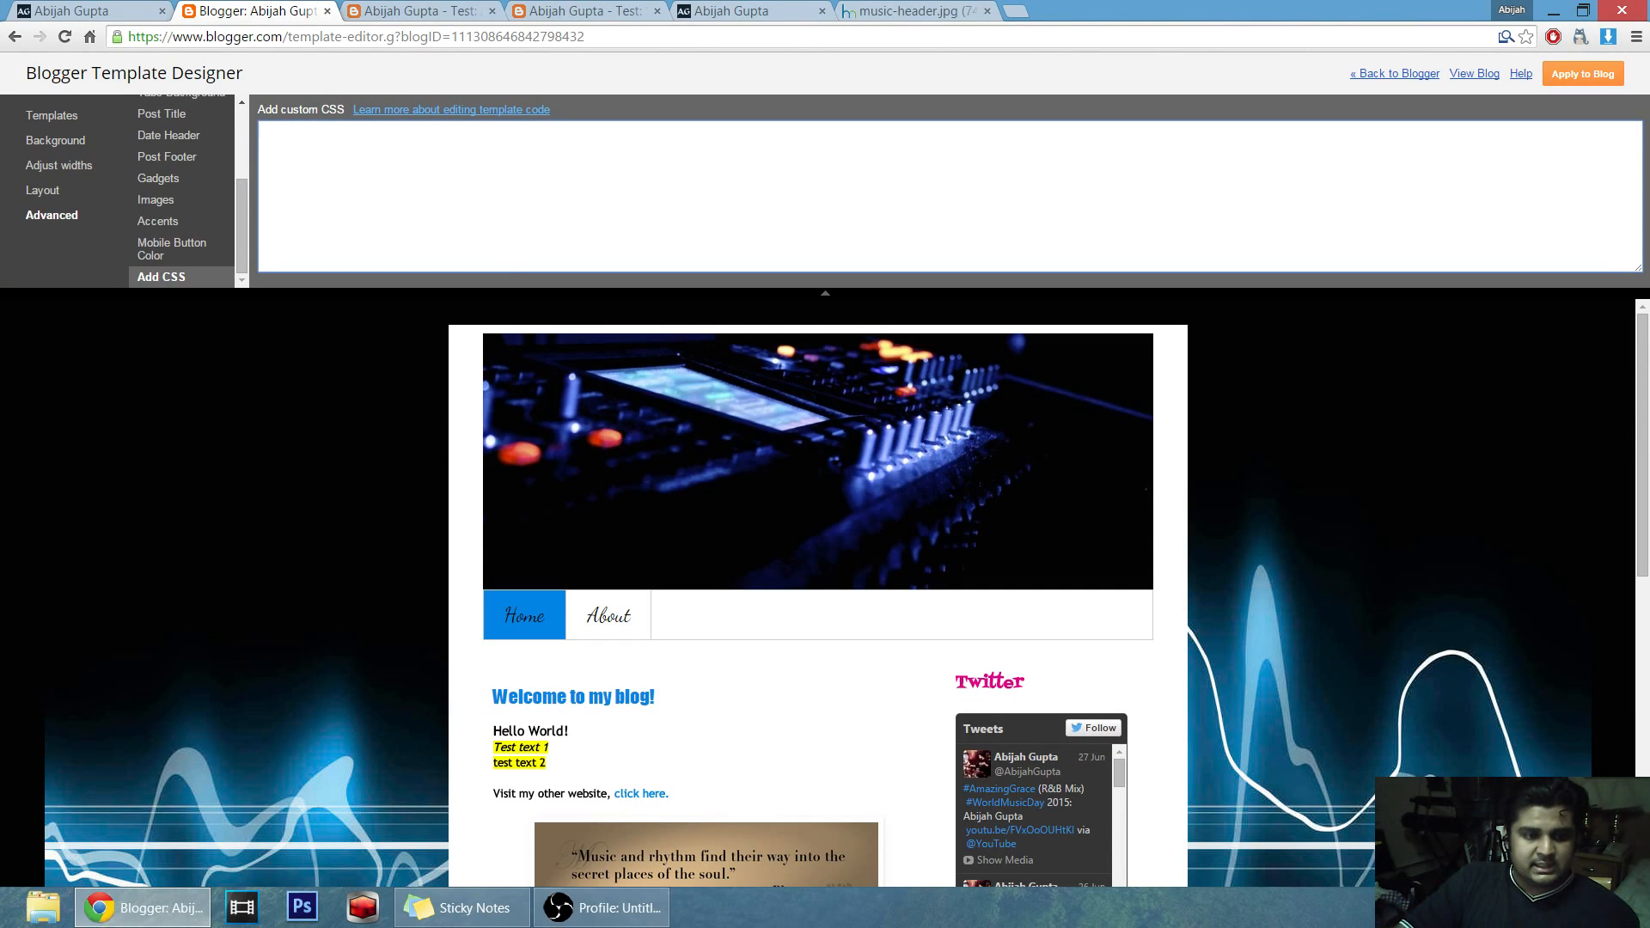
key("alt+Tab")
key("alt+Tab")
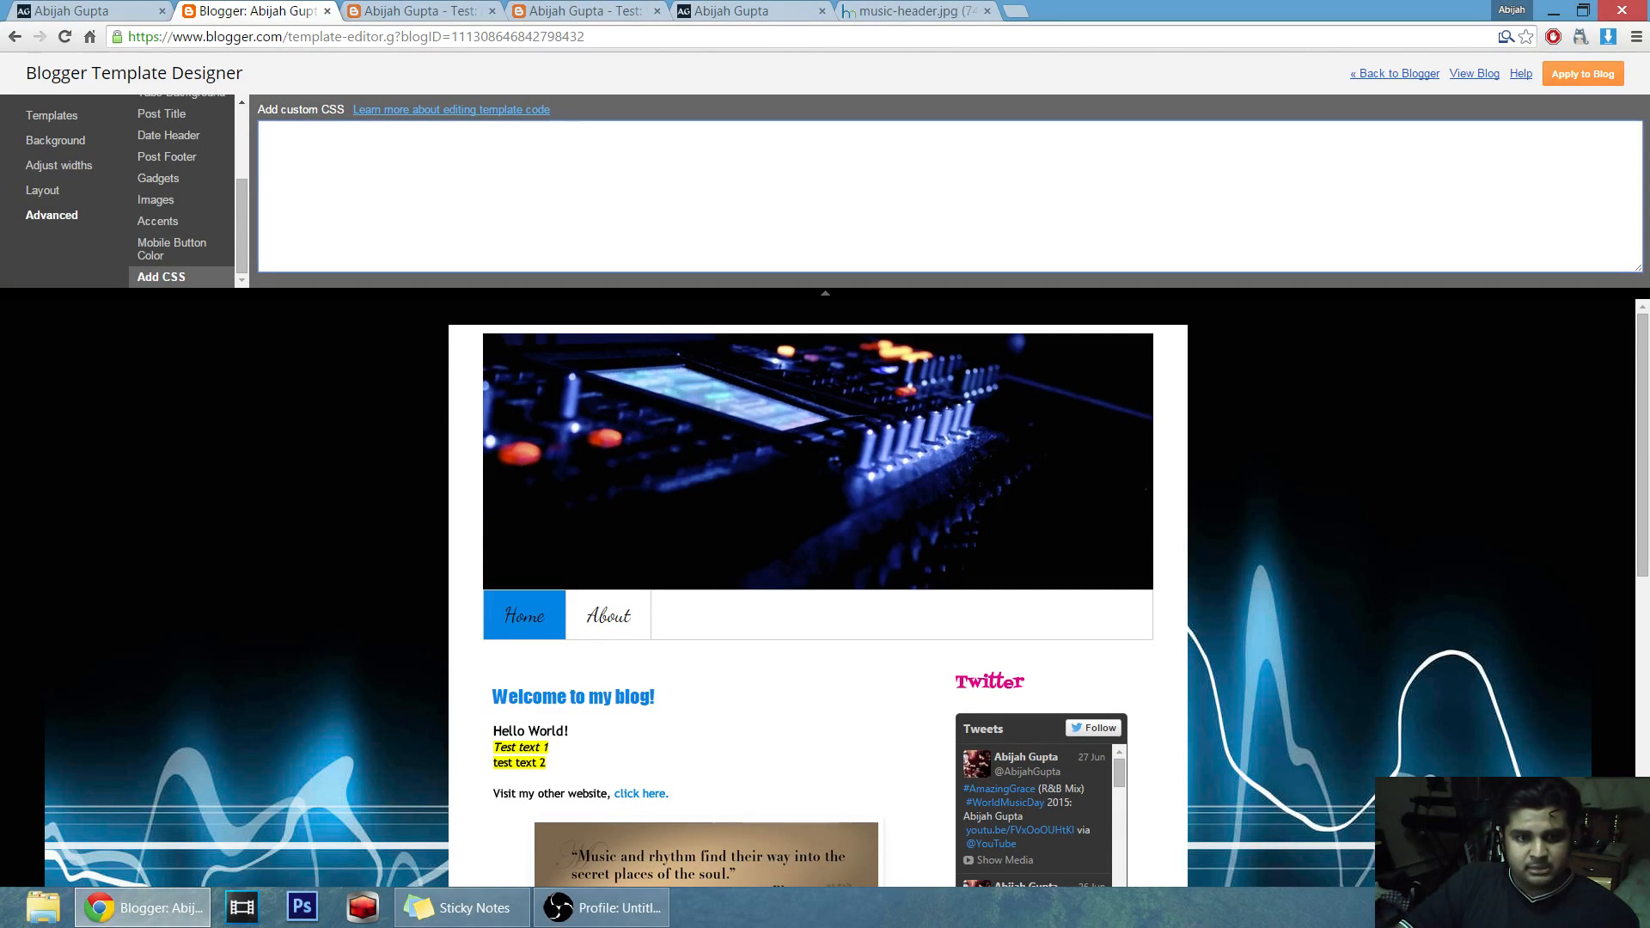
key("alt+Tab")
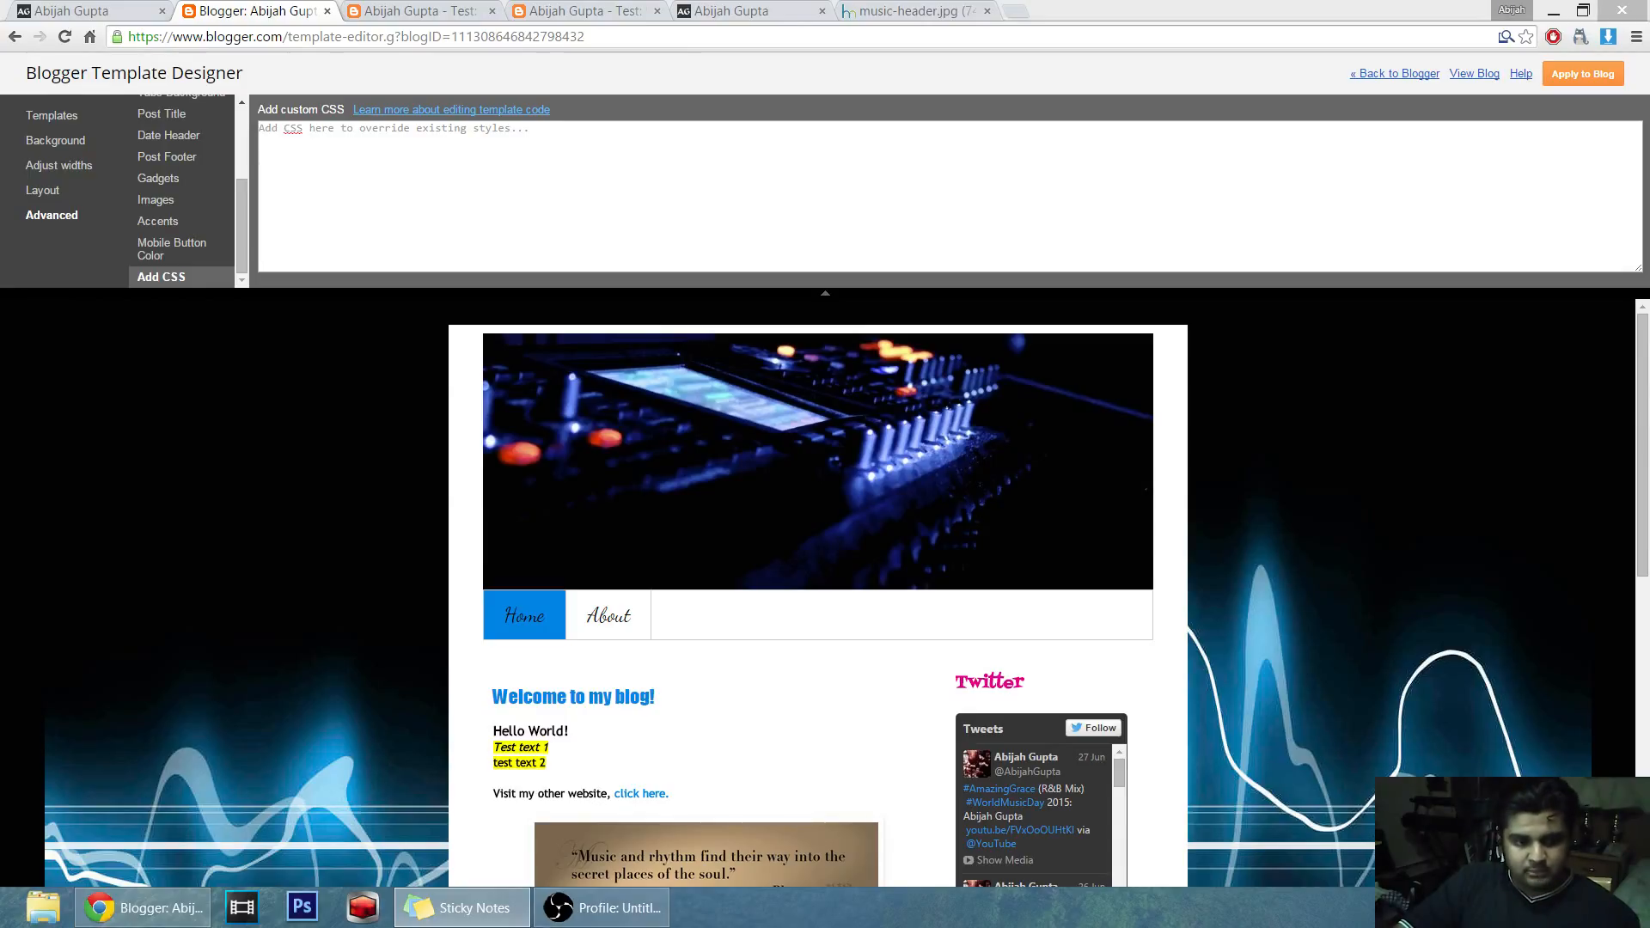
key("alt+Tab")
left_click(399, 159)
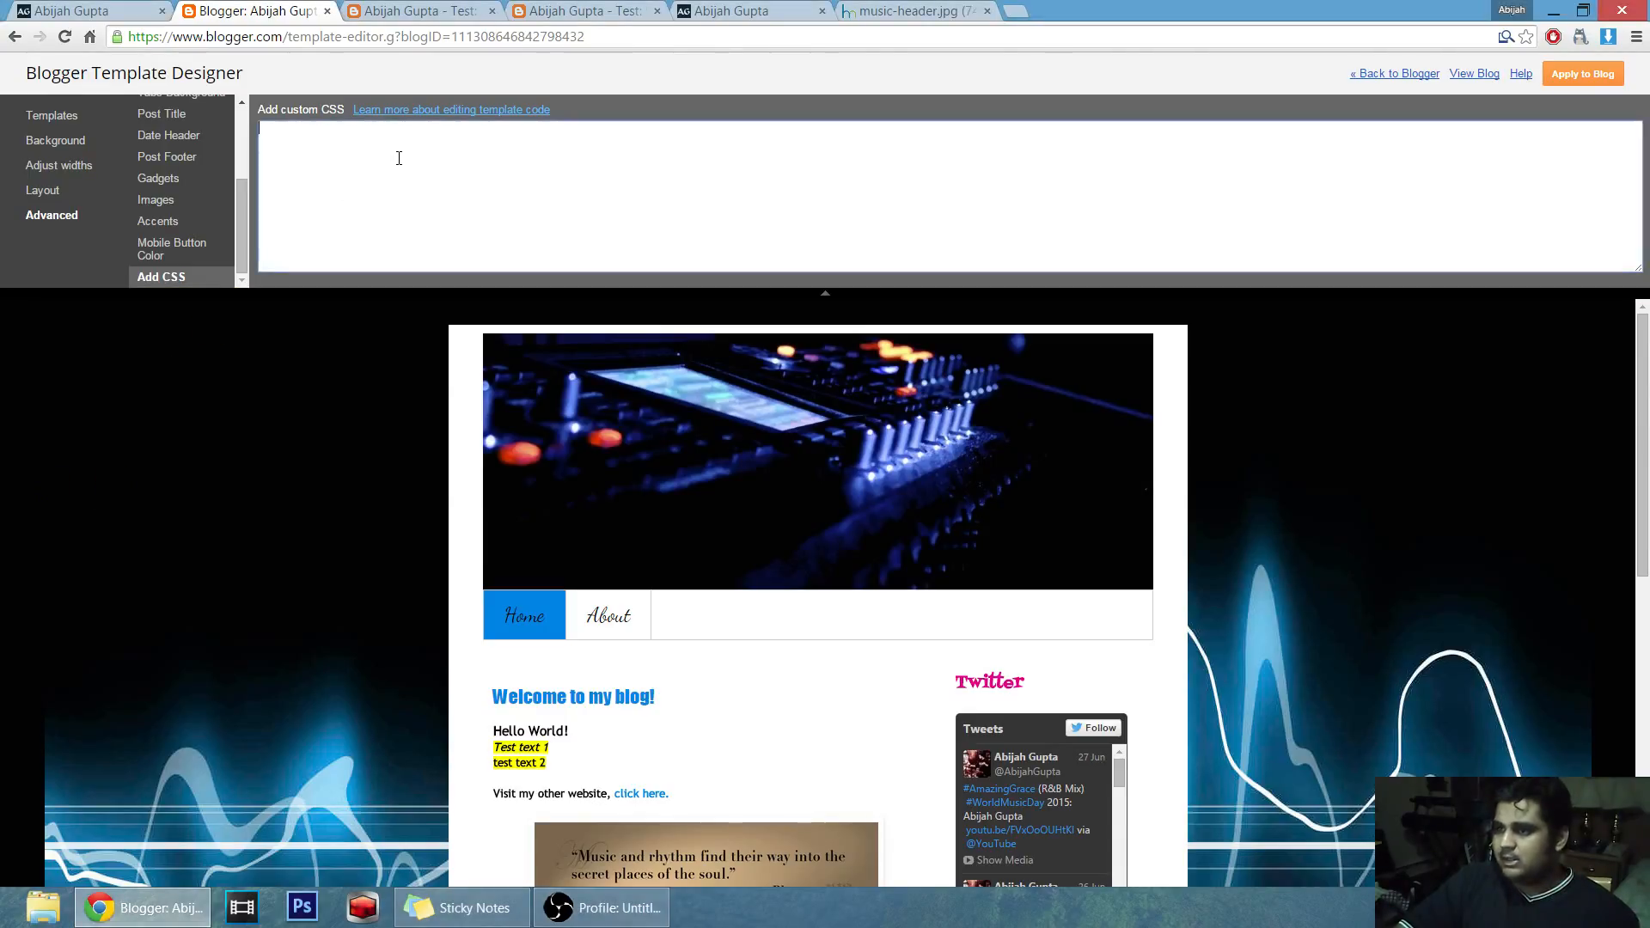
type(".content-inner { margin-top: -70px !important; }")
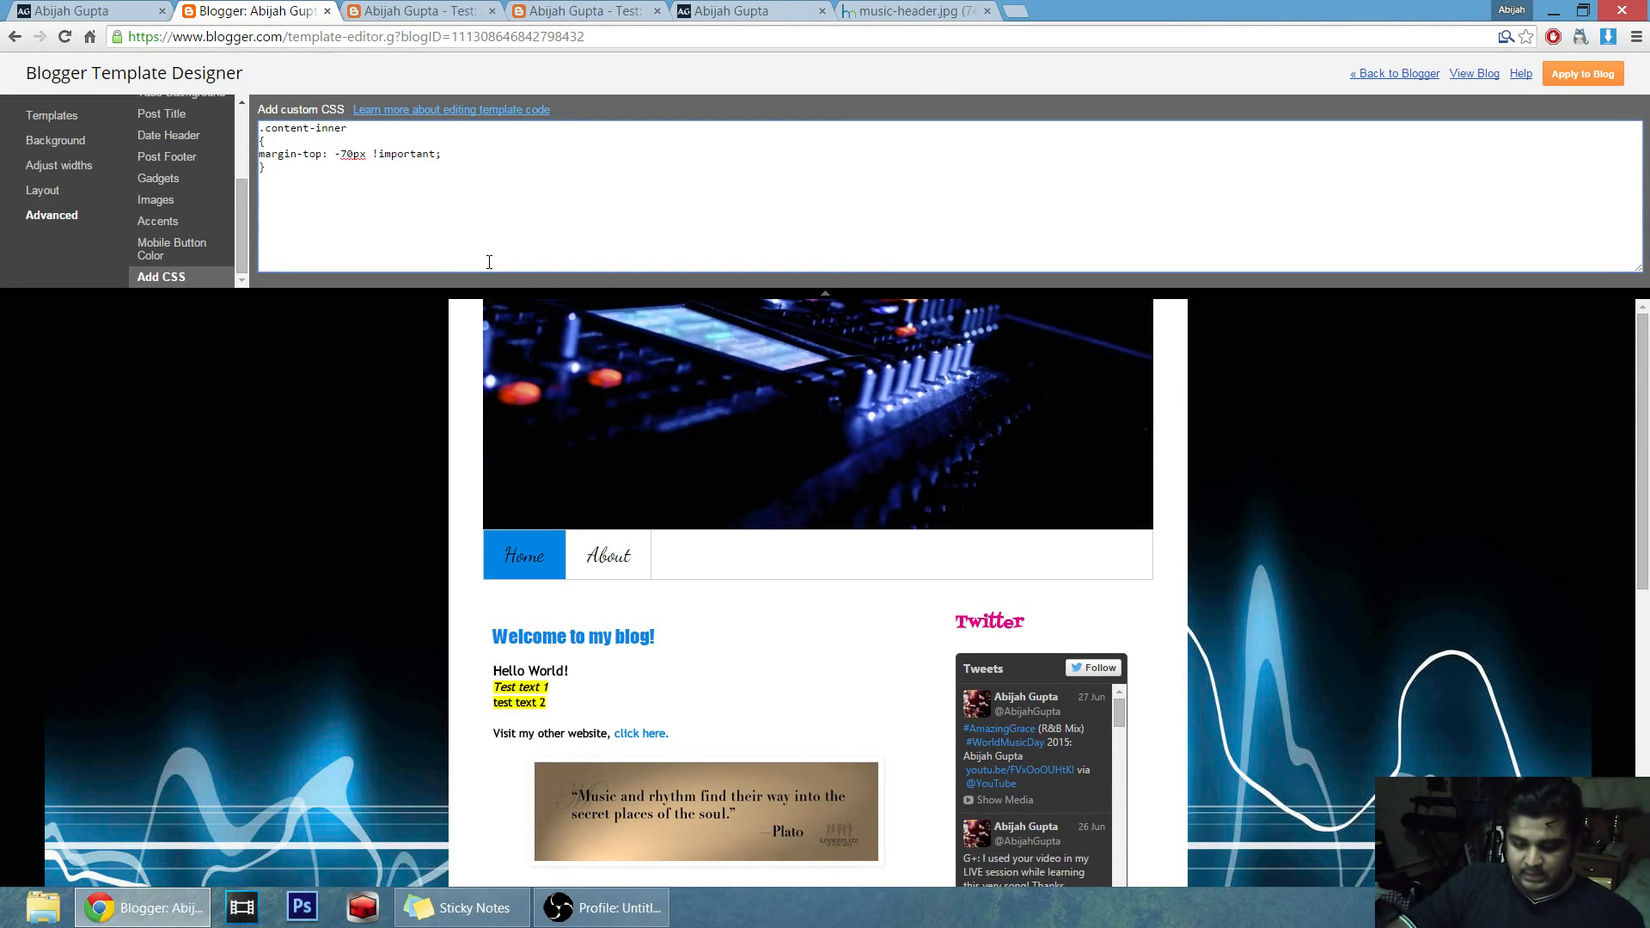
Set the .content-inner top margin to -40px in the custom CSS and apply the template to the blog.
key("BackSpace")
type("4")
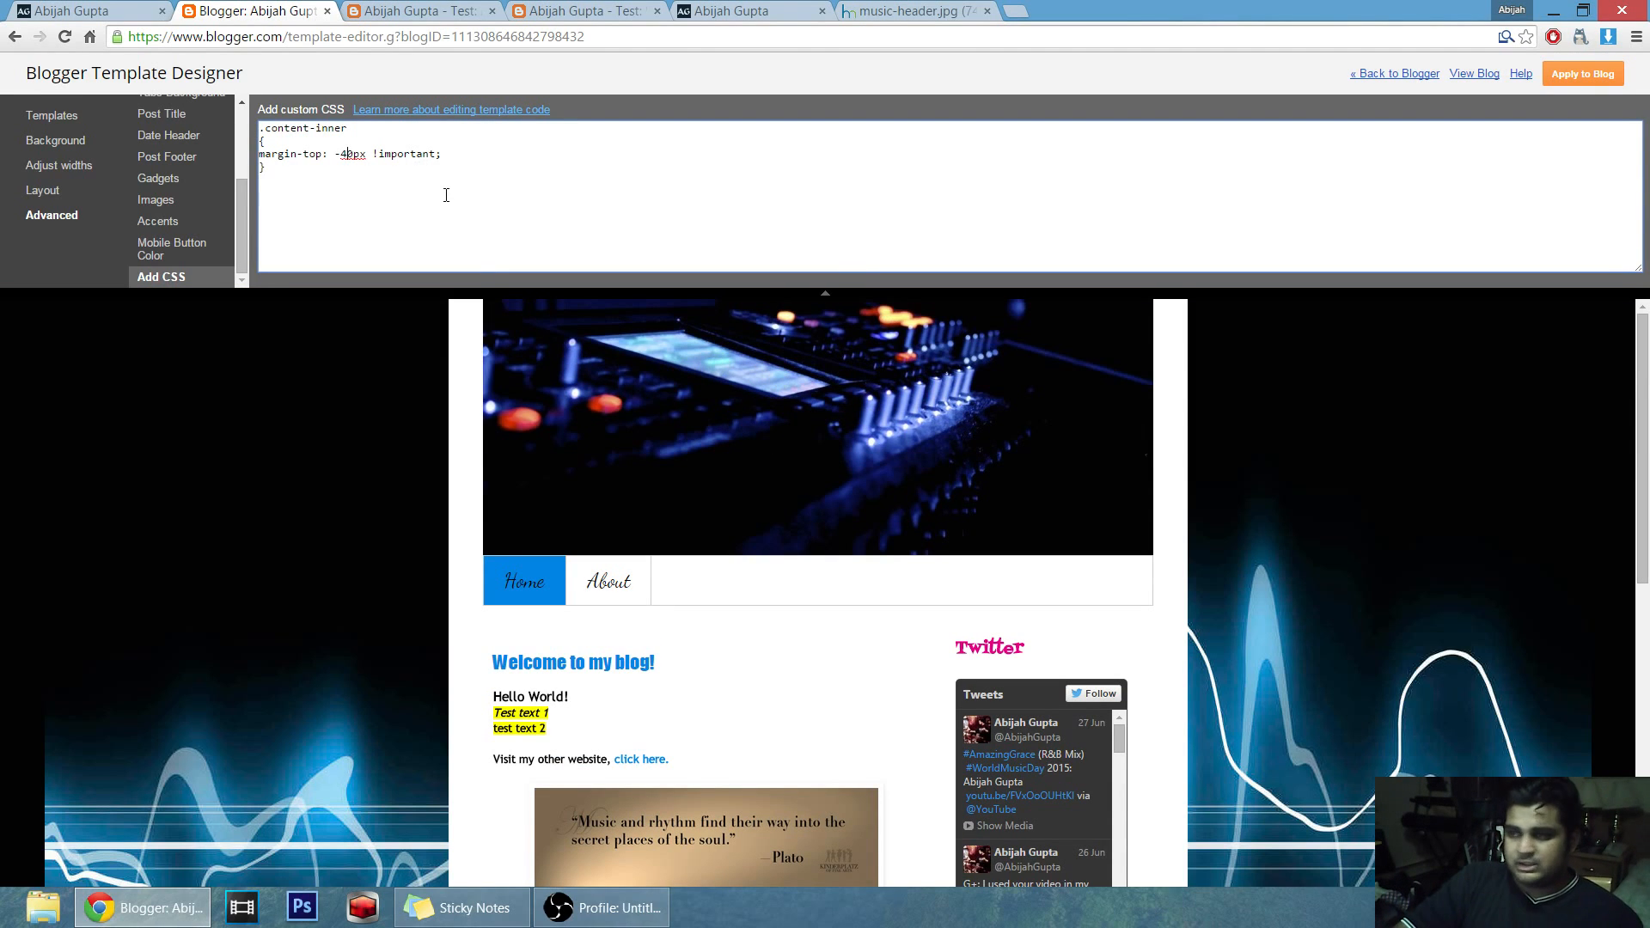
key("BackSpace")
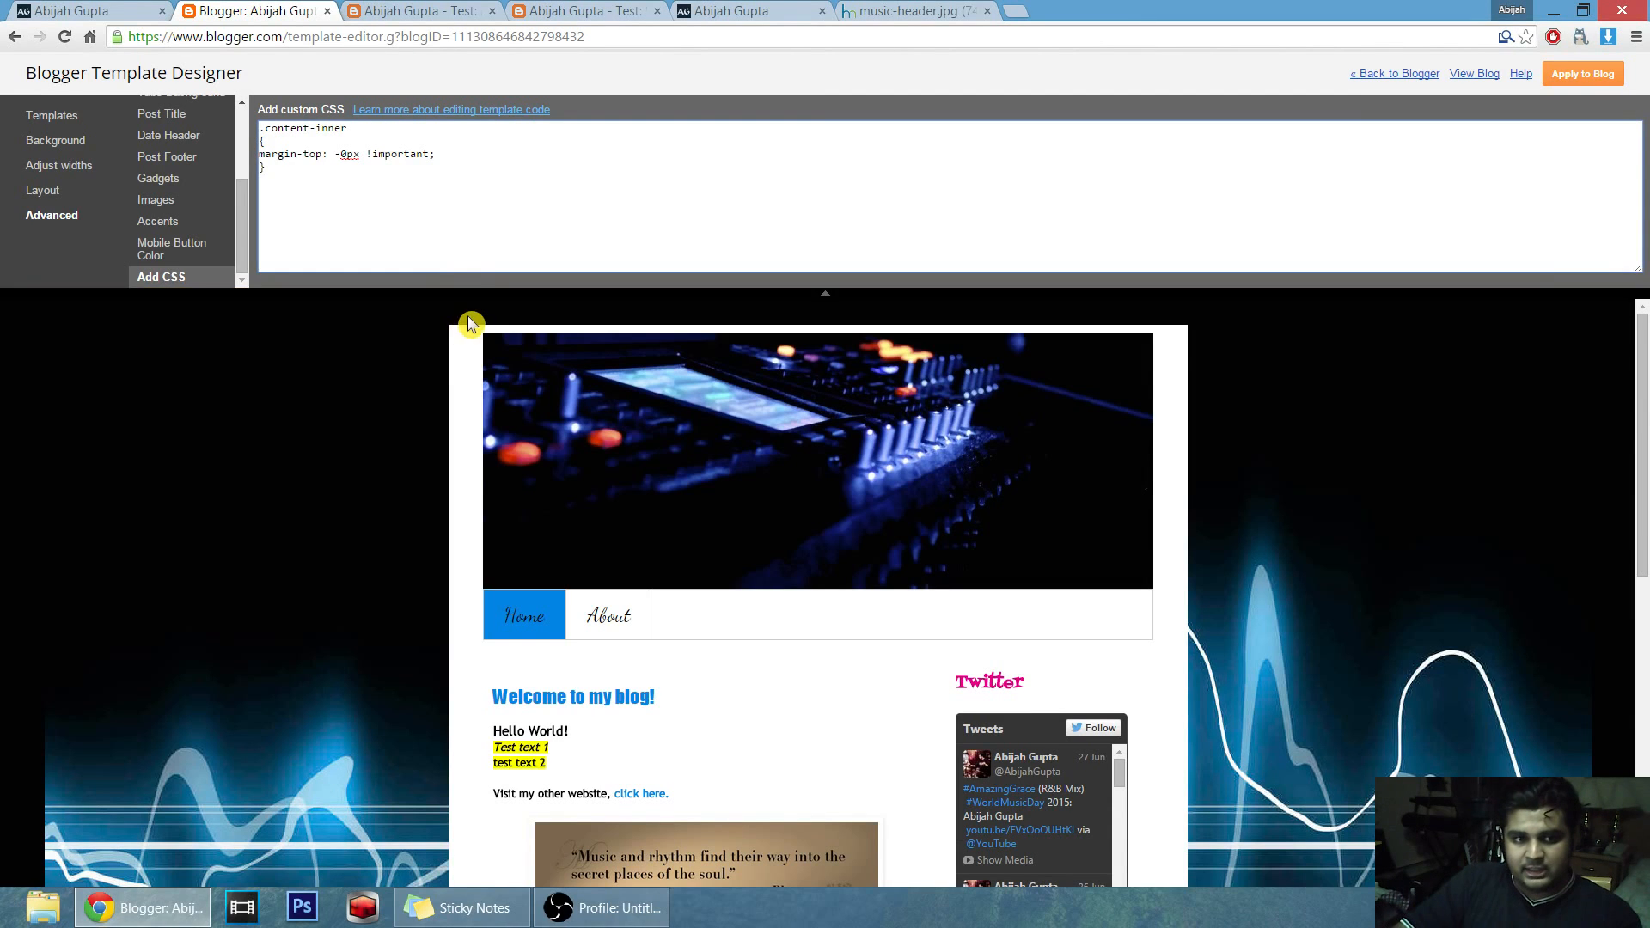
left_click(583, 8)
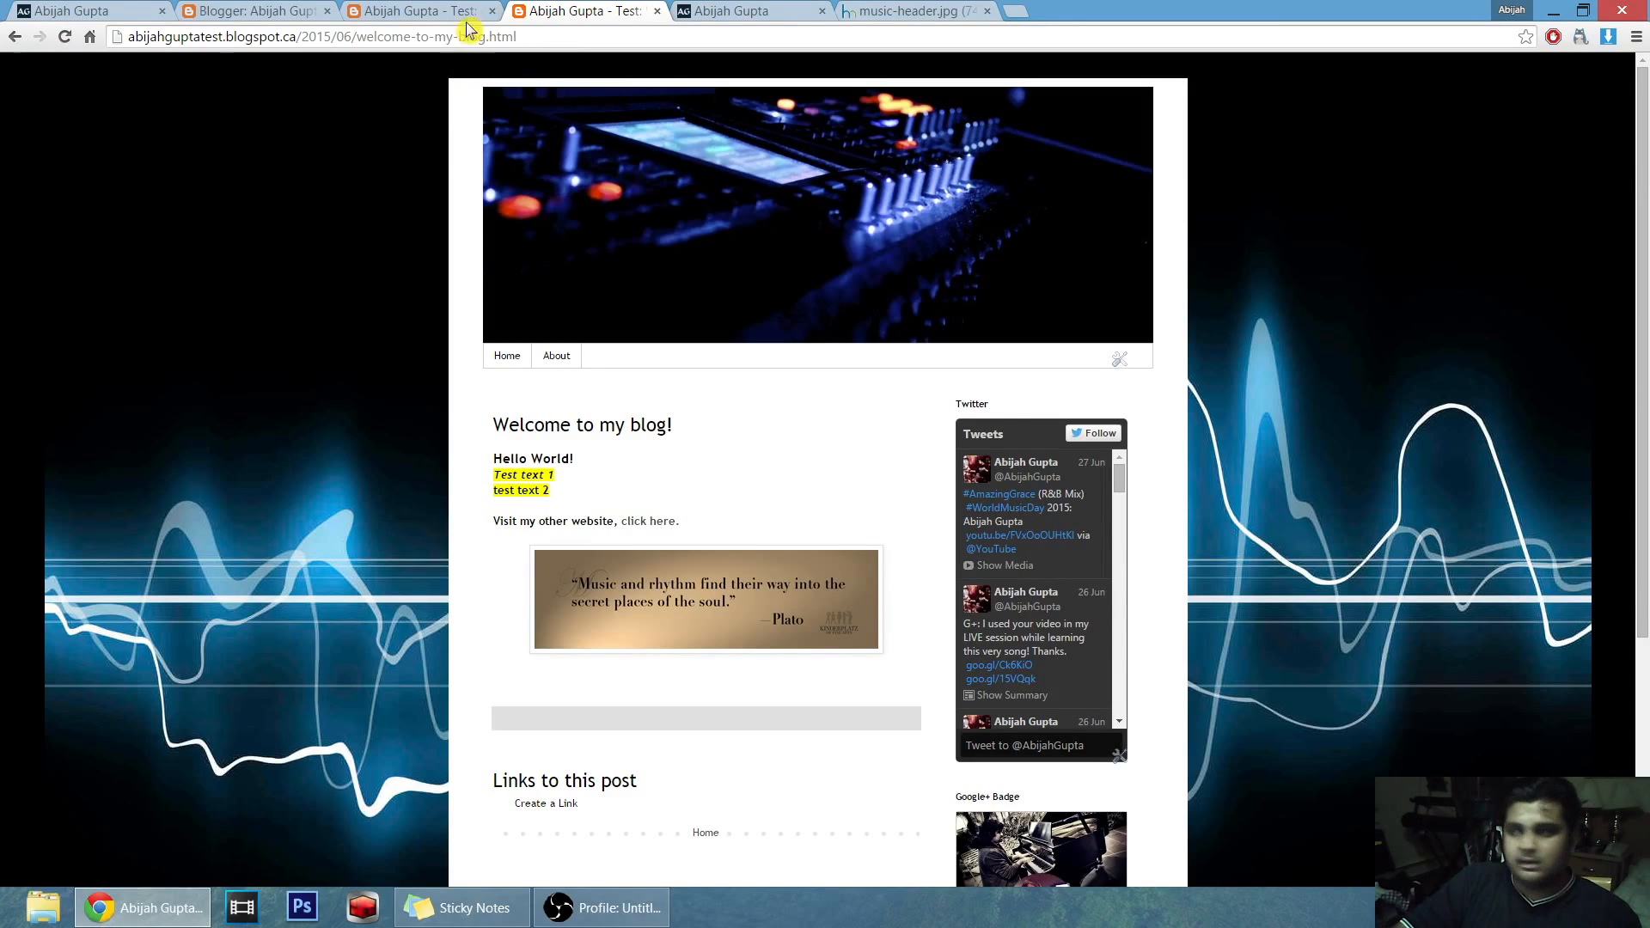
left_click(254, 10)
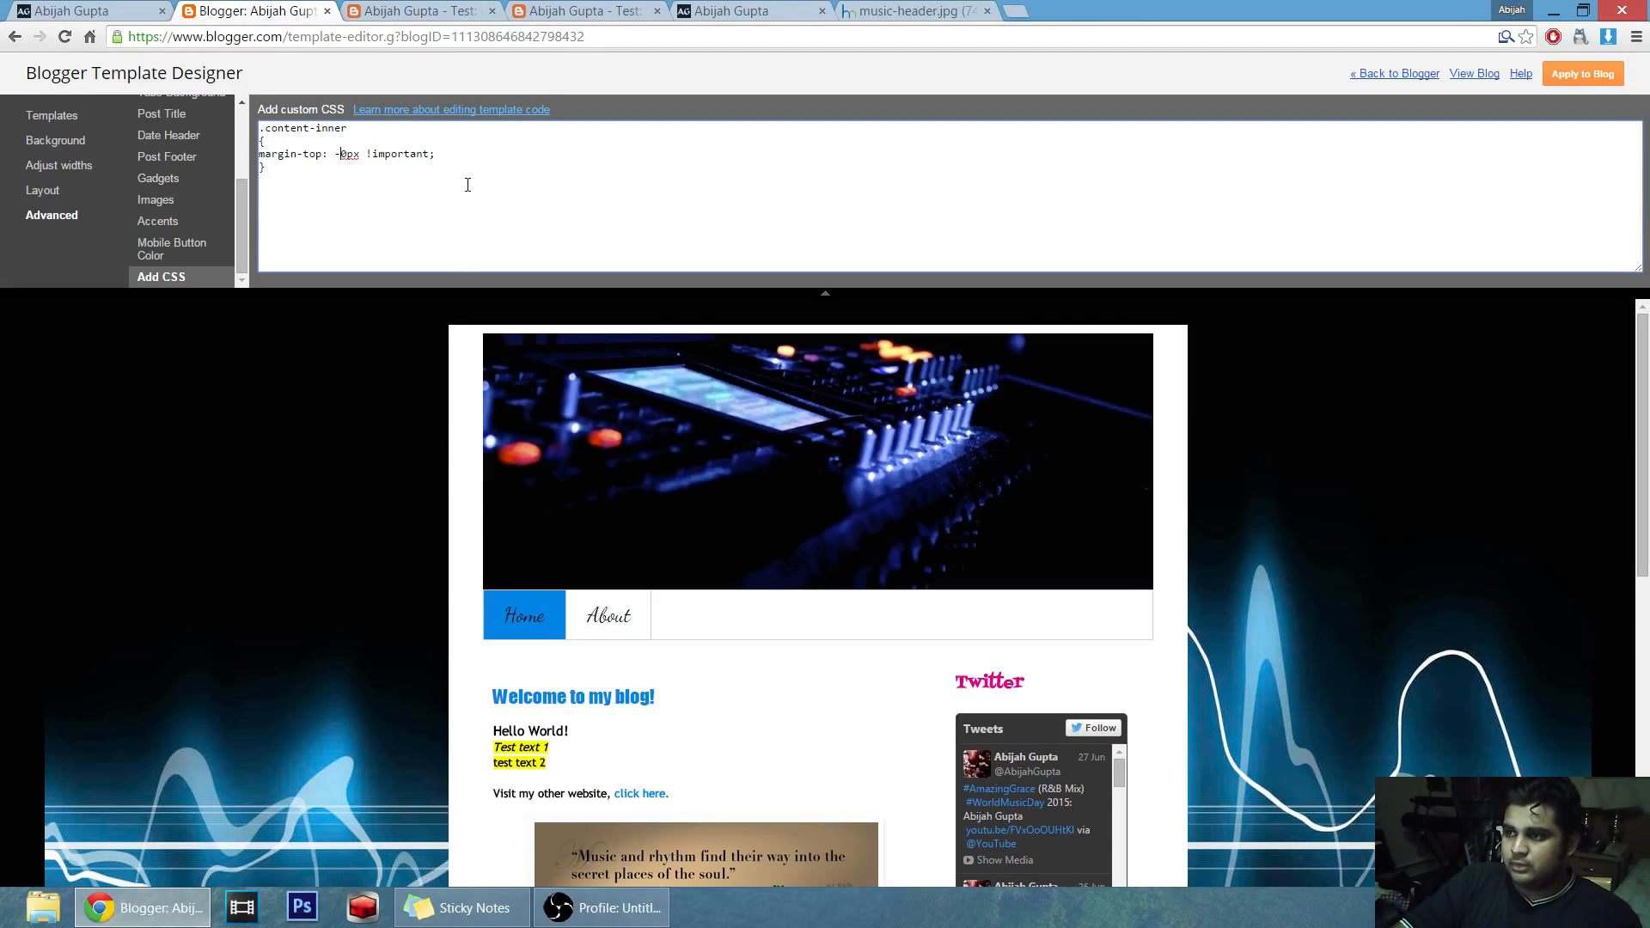
type("4")
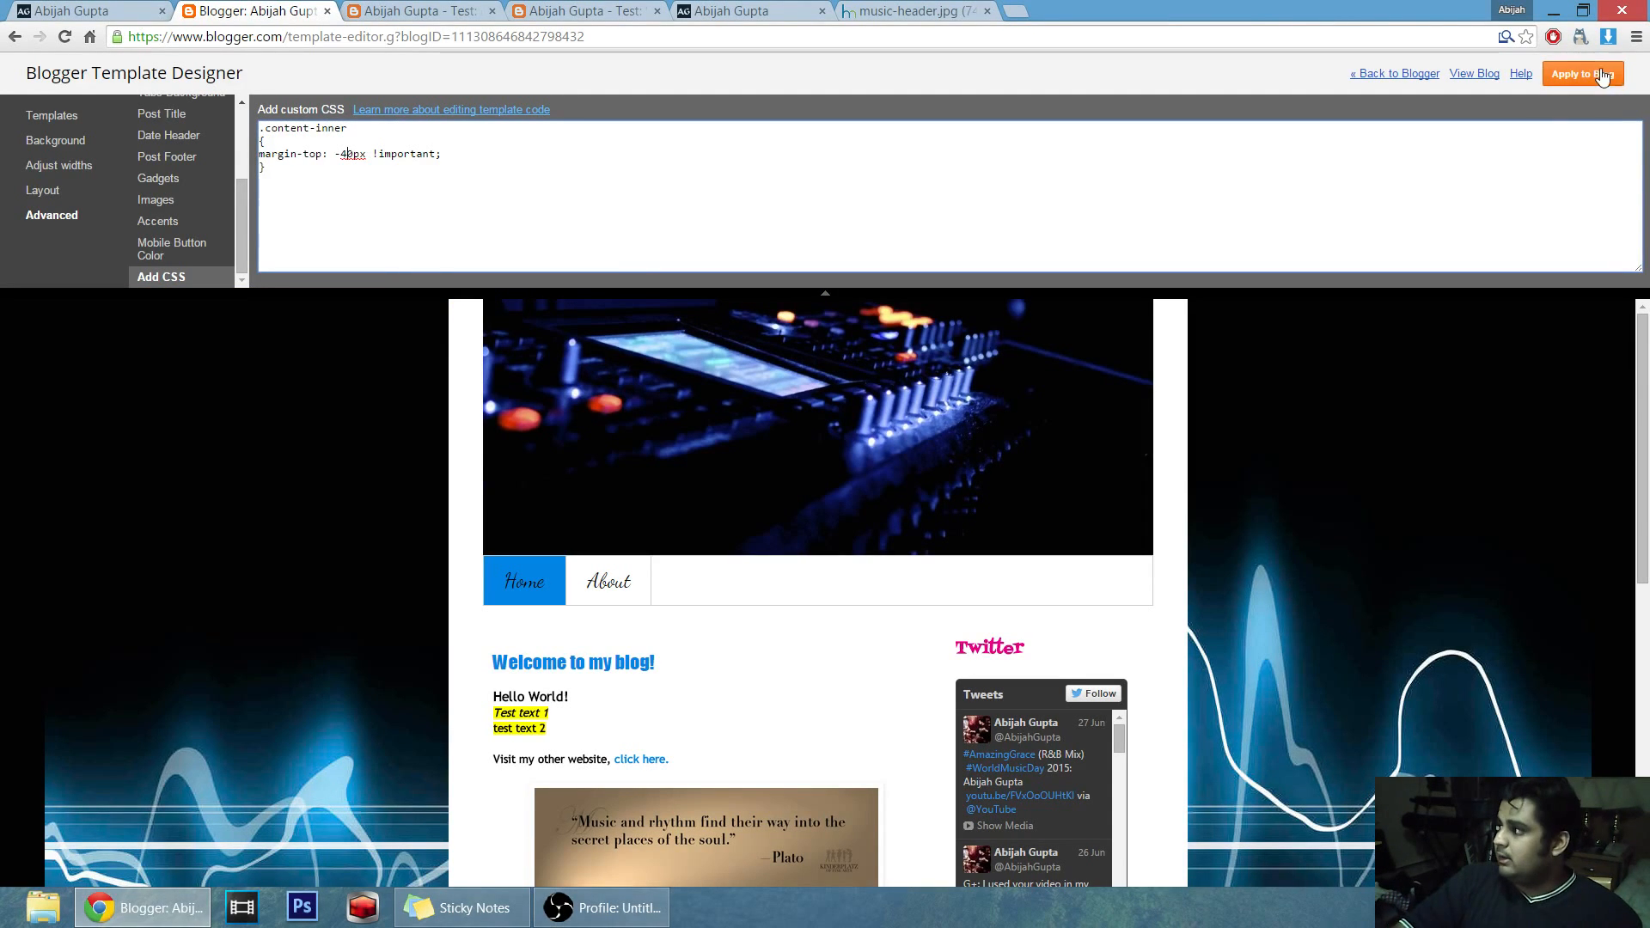
left_click(1570, 75)
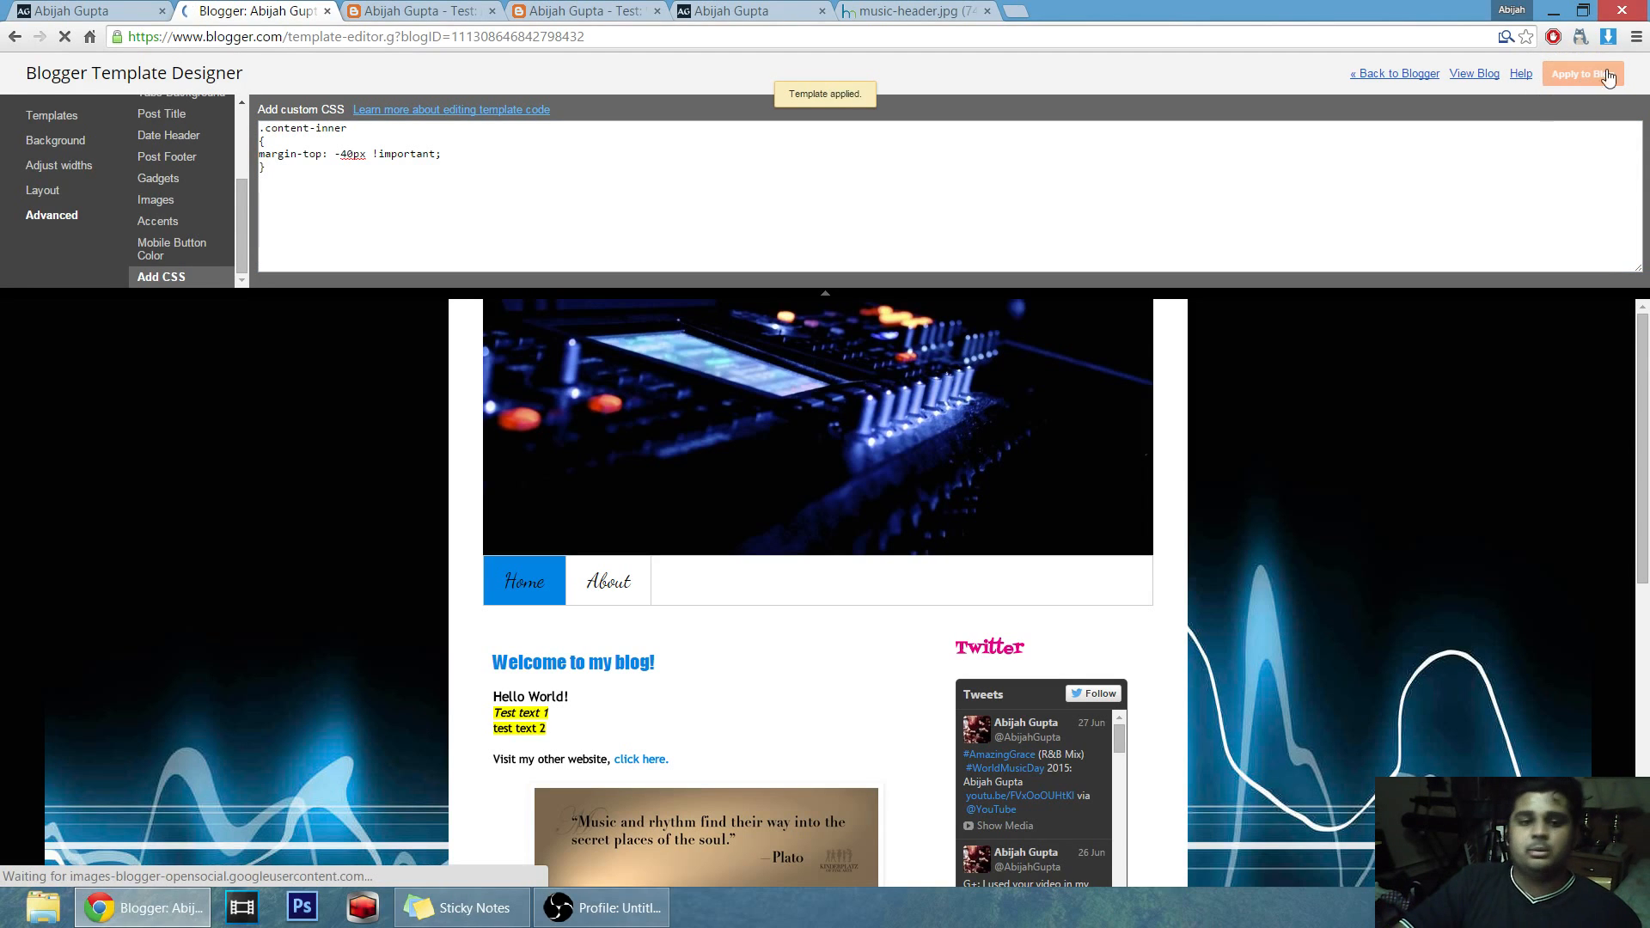
Open the published blog's home page and compare its styling with the previously loaded post page.
key("ctrl+Tab")
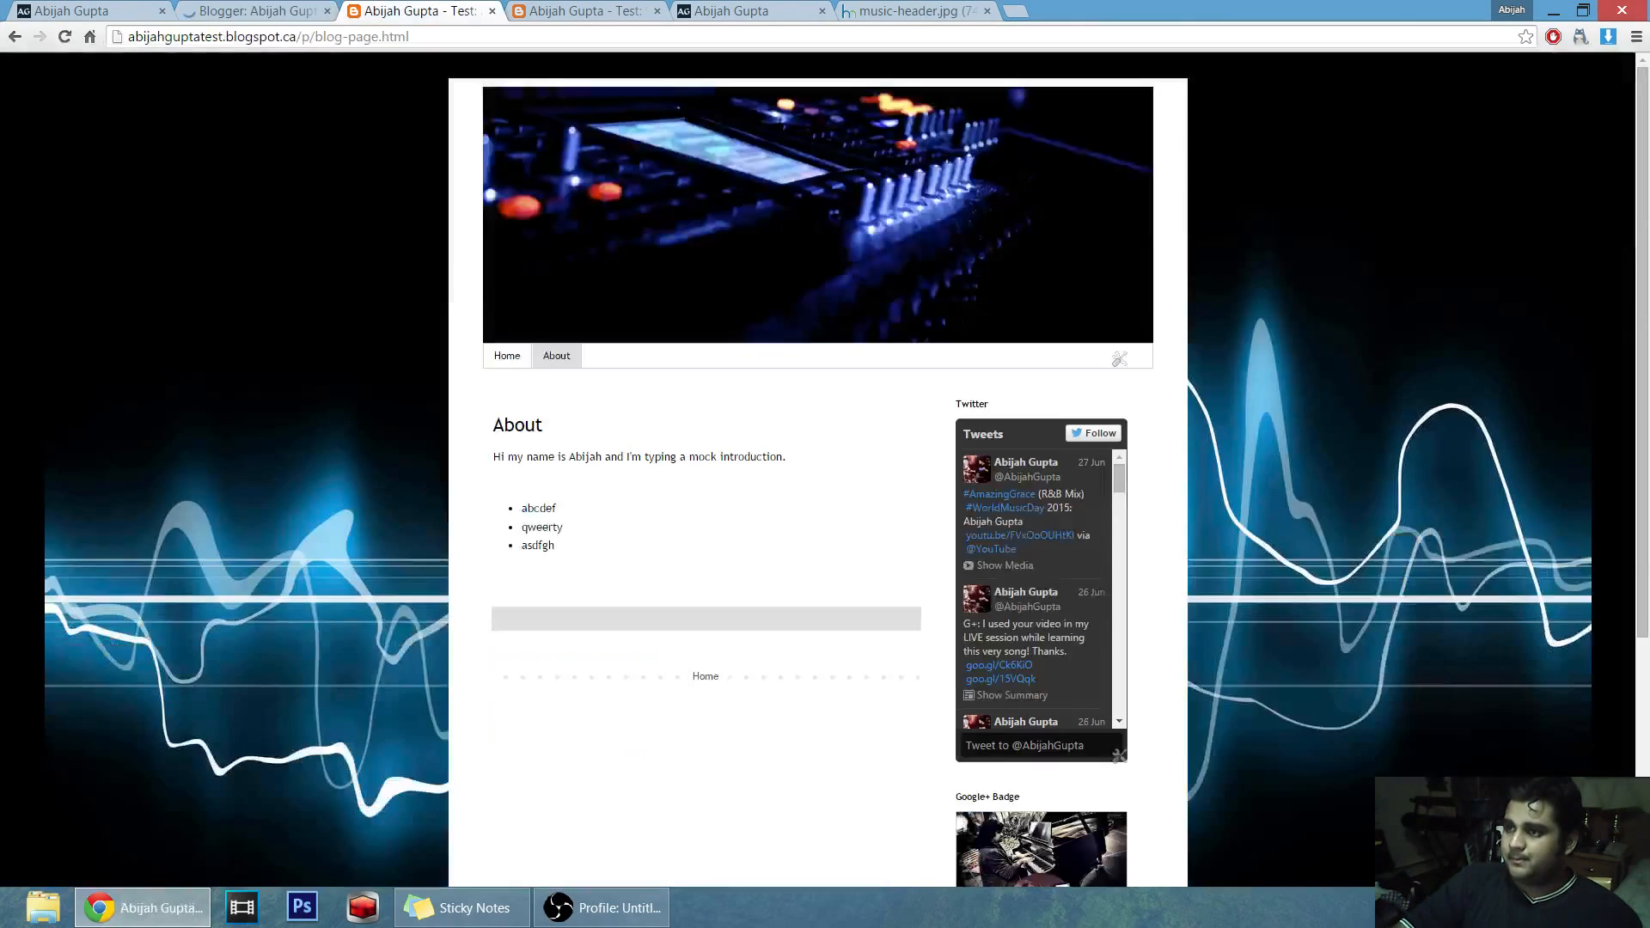
left_click(506, 356)
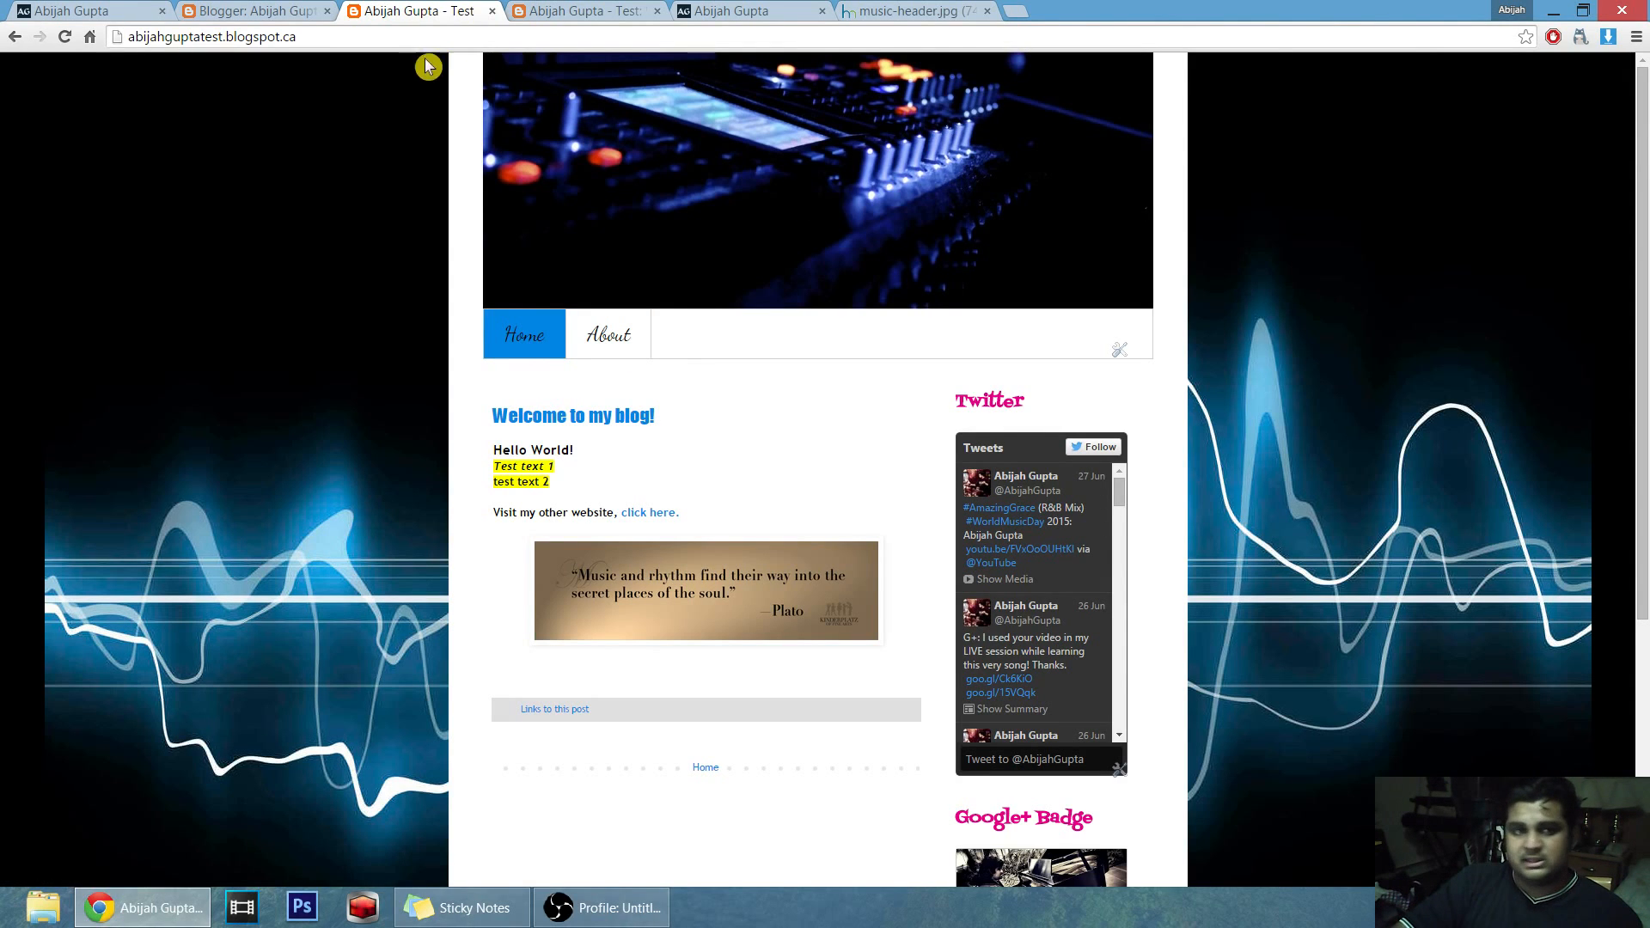
left_click(586, 12)
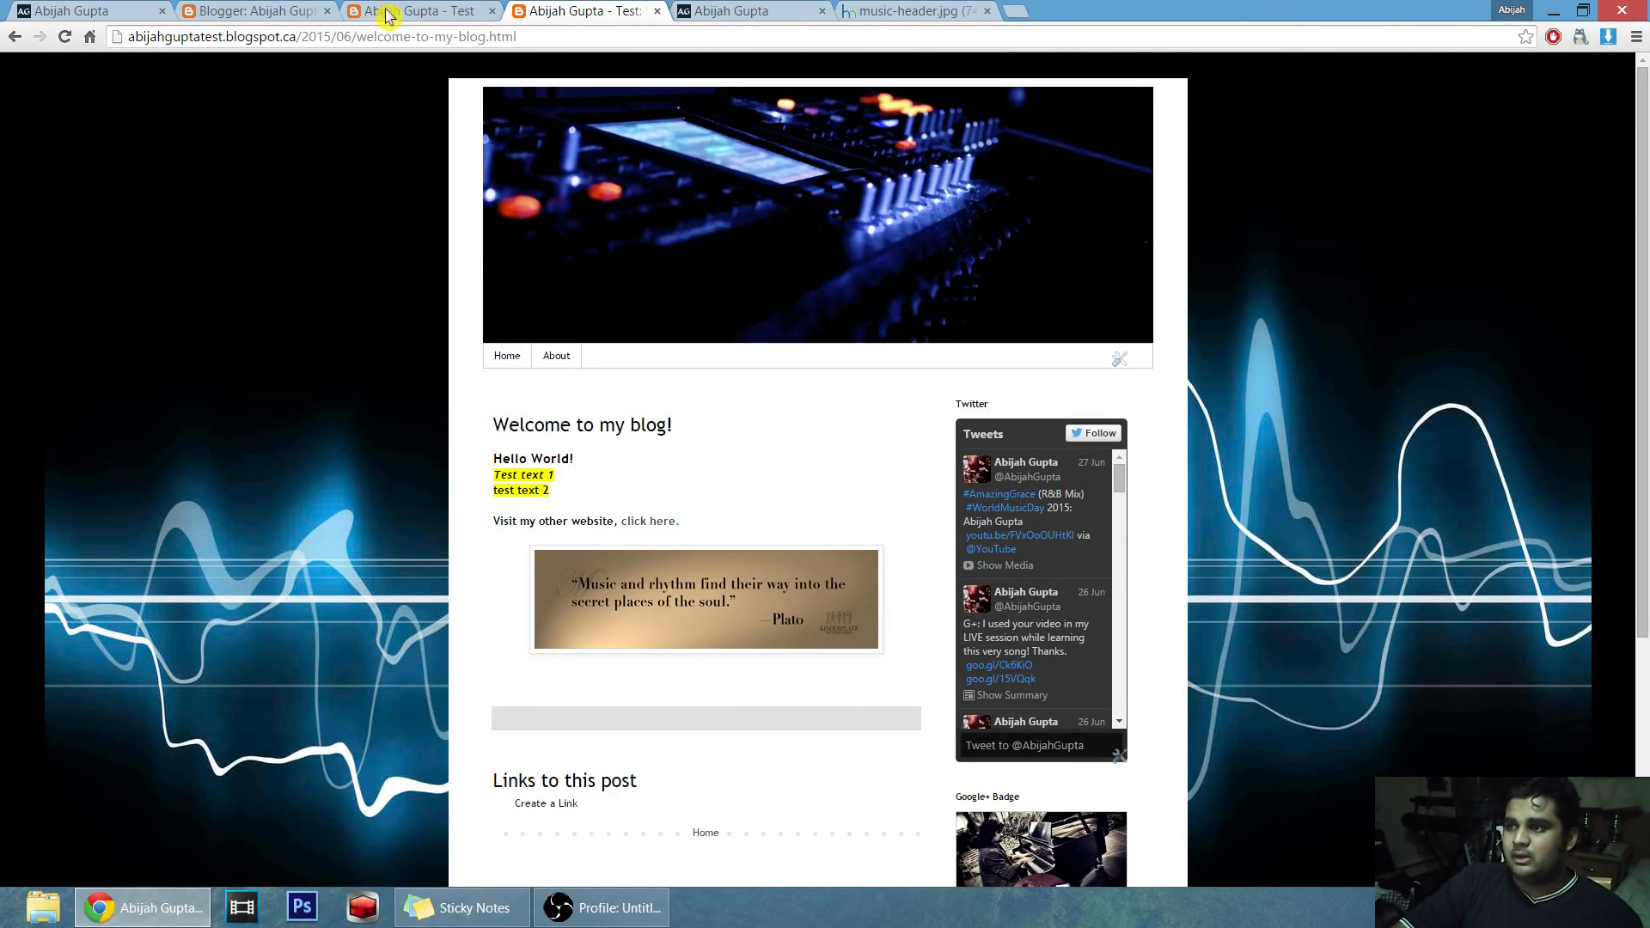
left_click(421, 11)
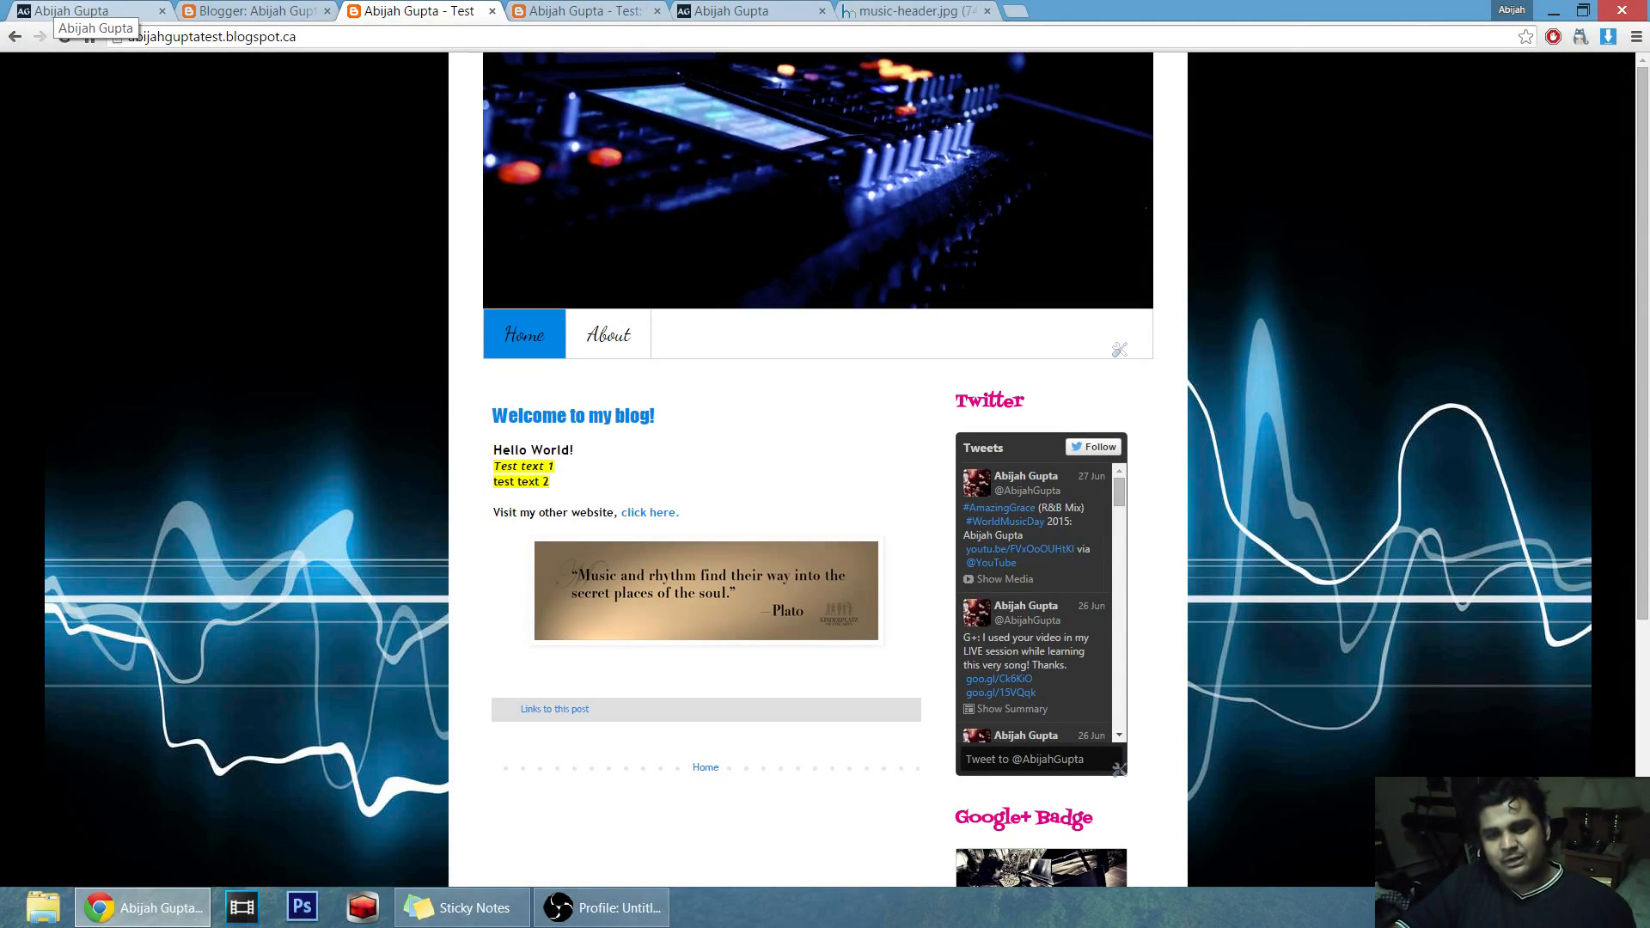
Compare the published test blog with the finished personal website and the template preview.
left_click(64, 10)
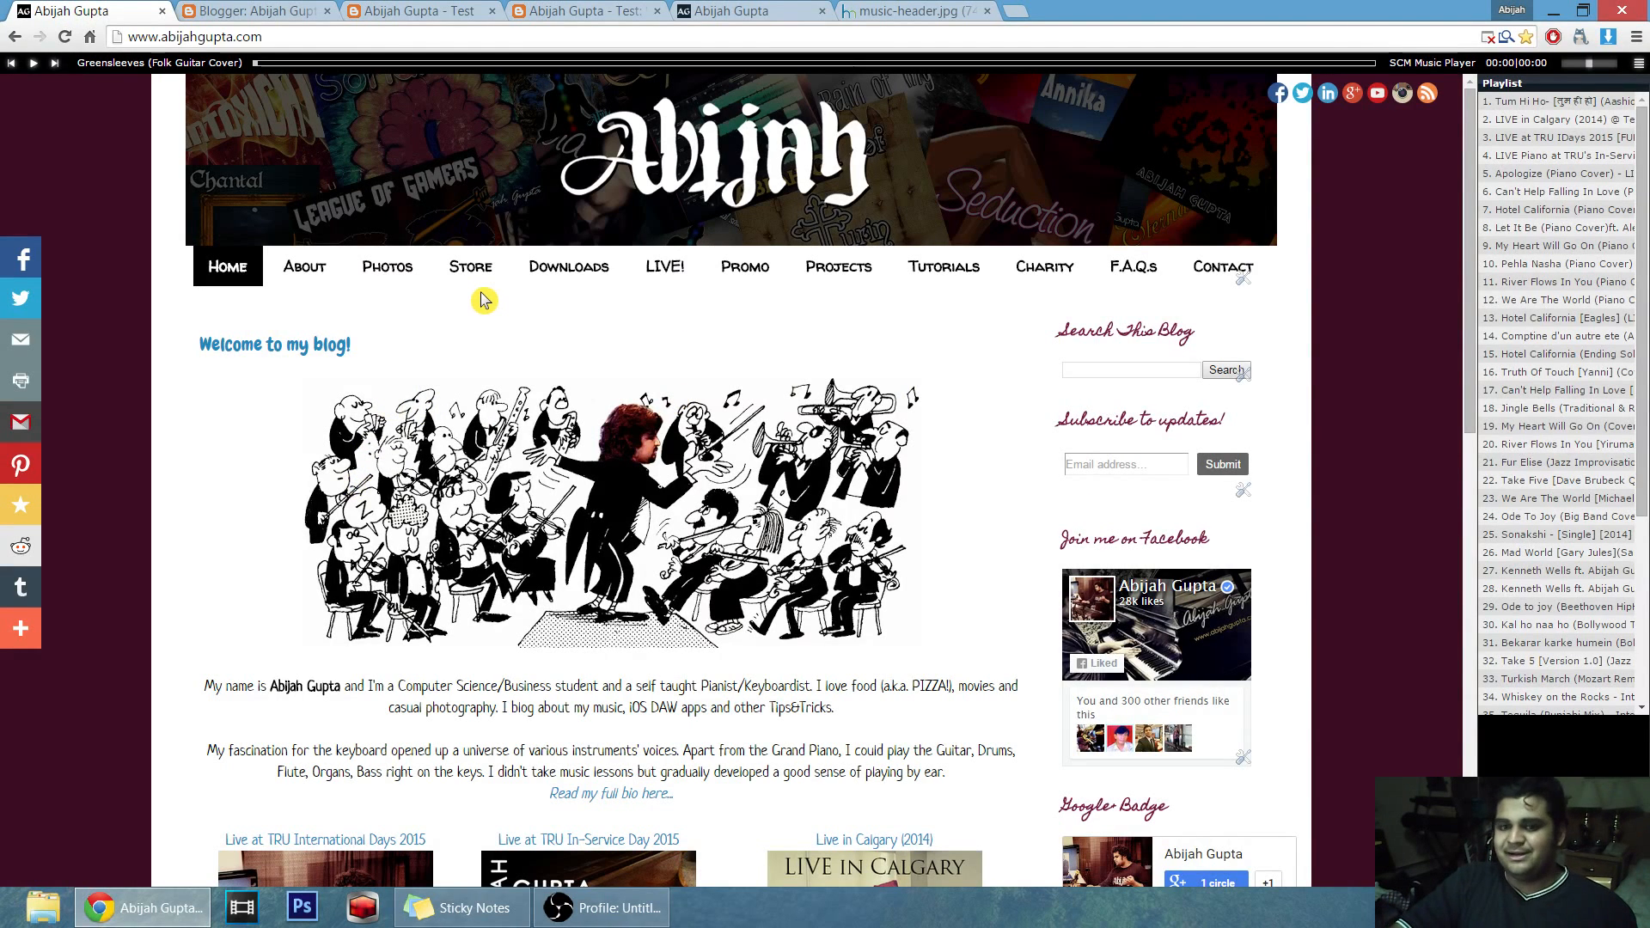
left_click(258, 11)
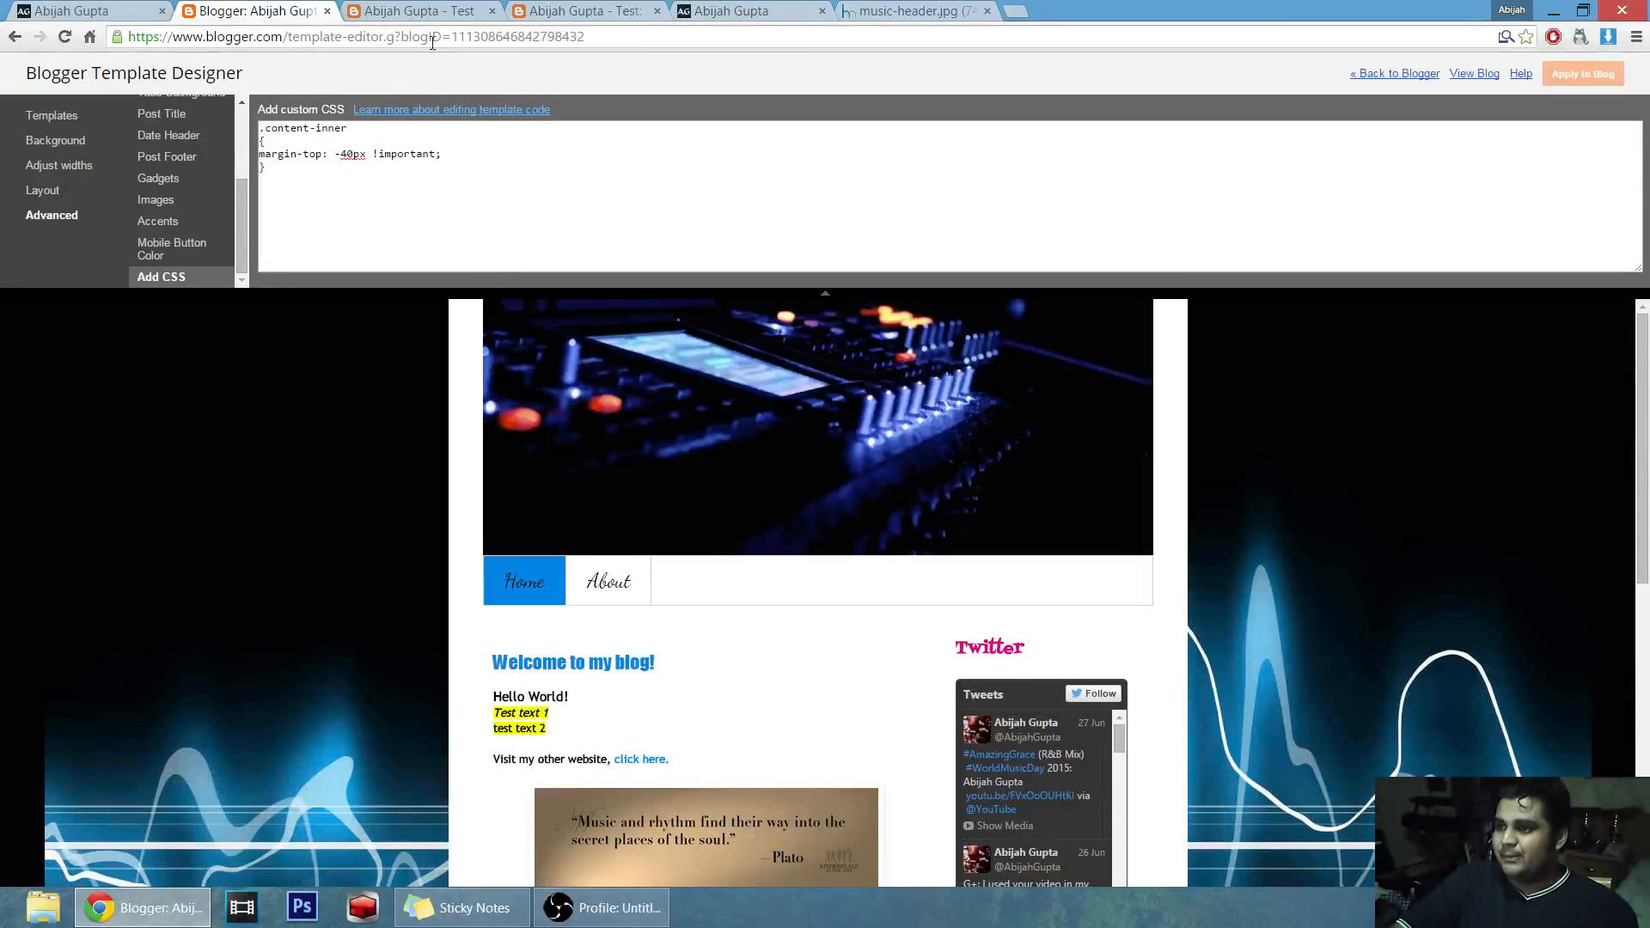
left_click(414, 10)
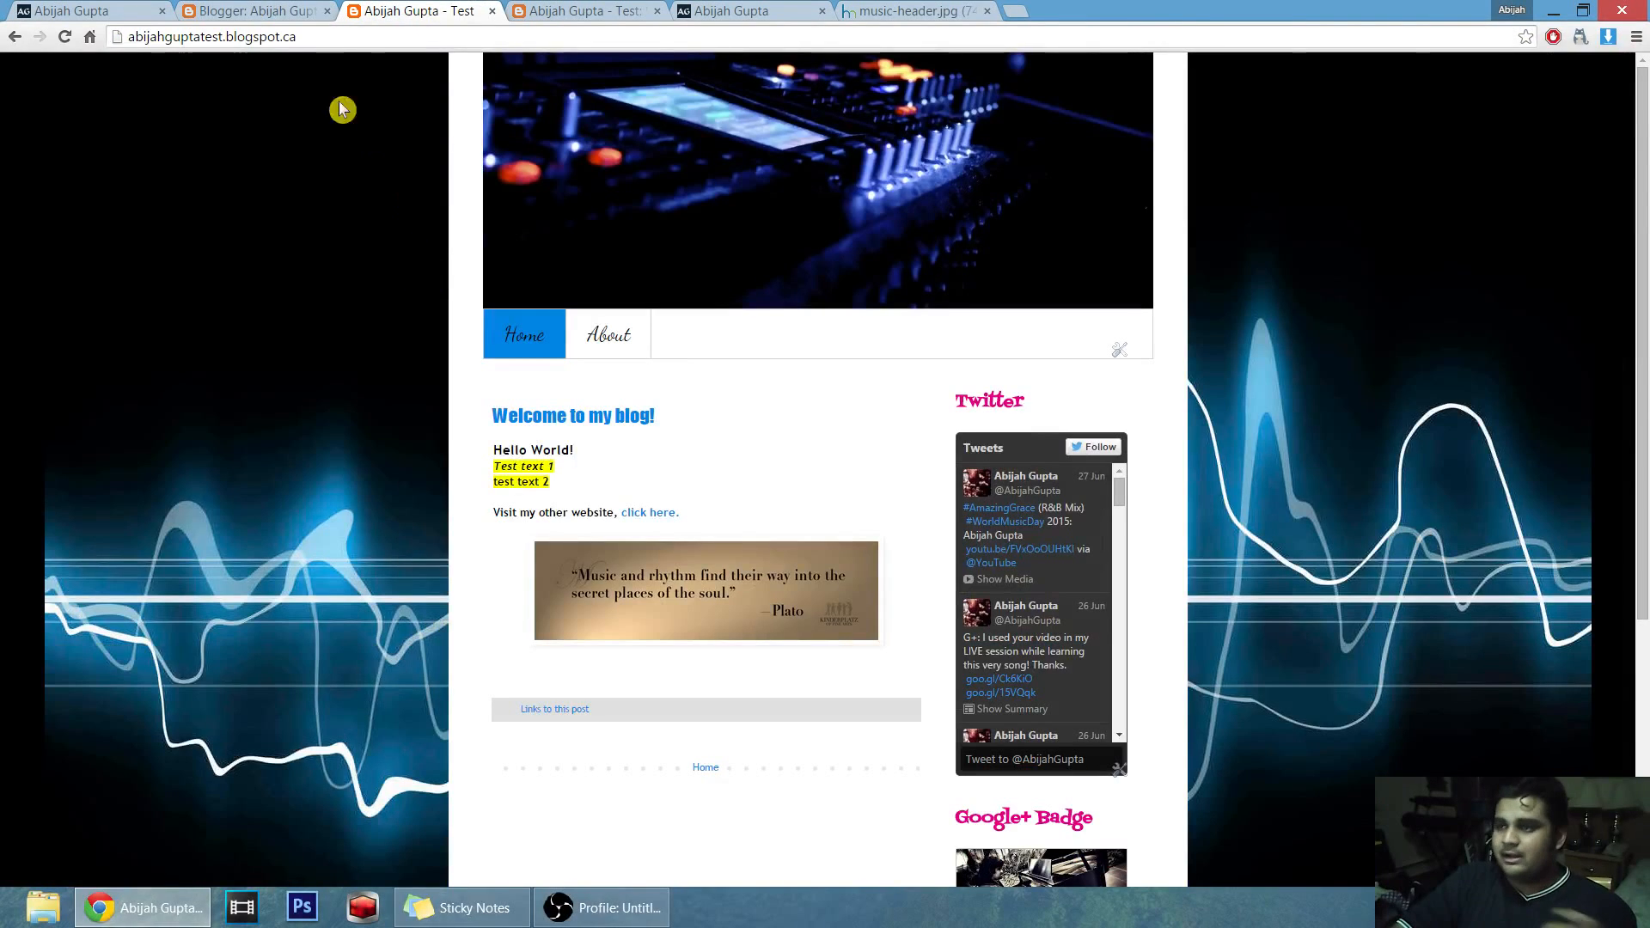
left_click(258, 10)
scroll(220, 213, "up", 2)
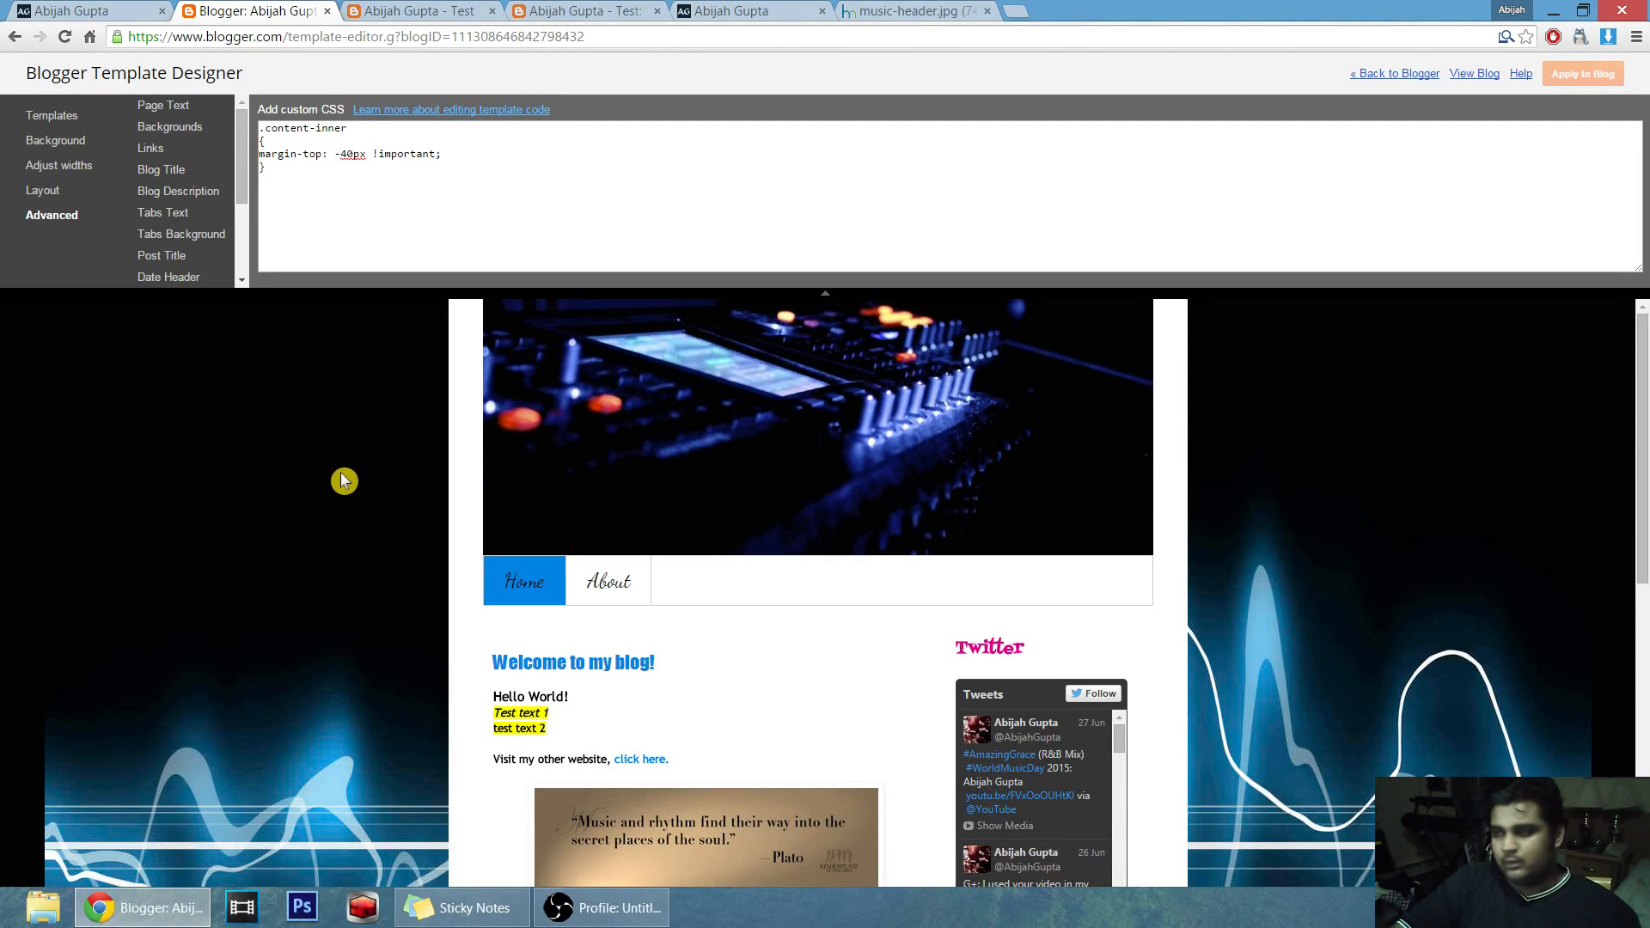
left_click(414, 12)
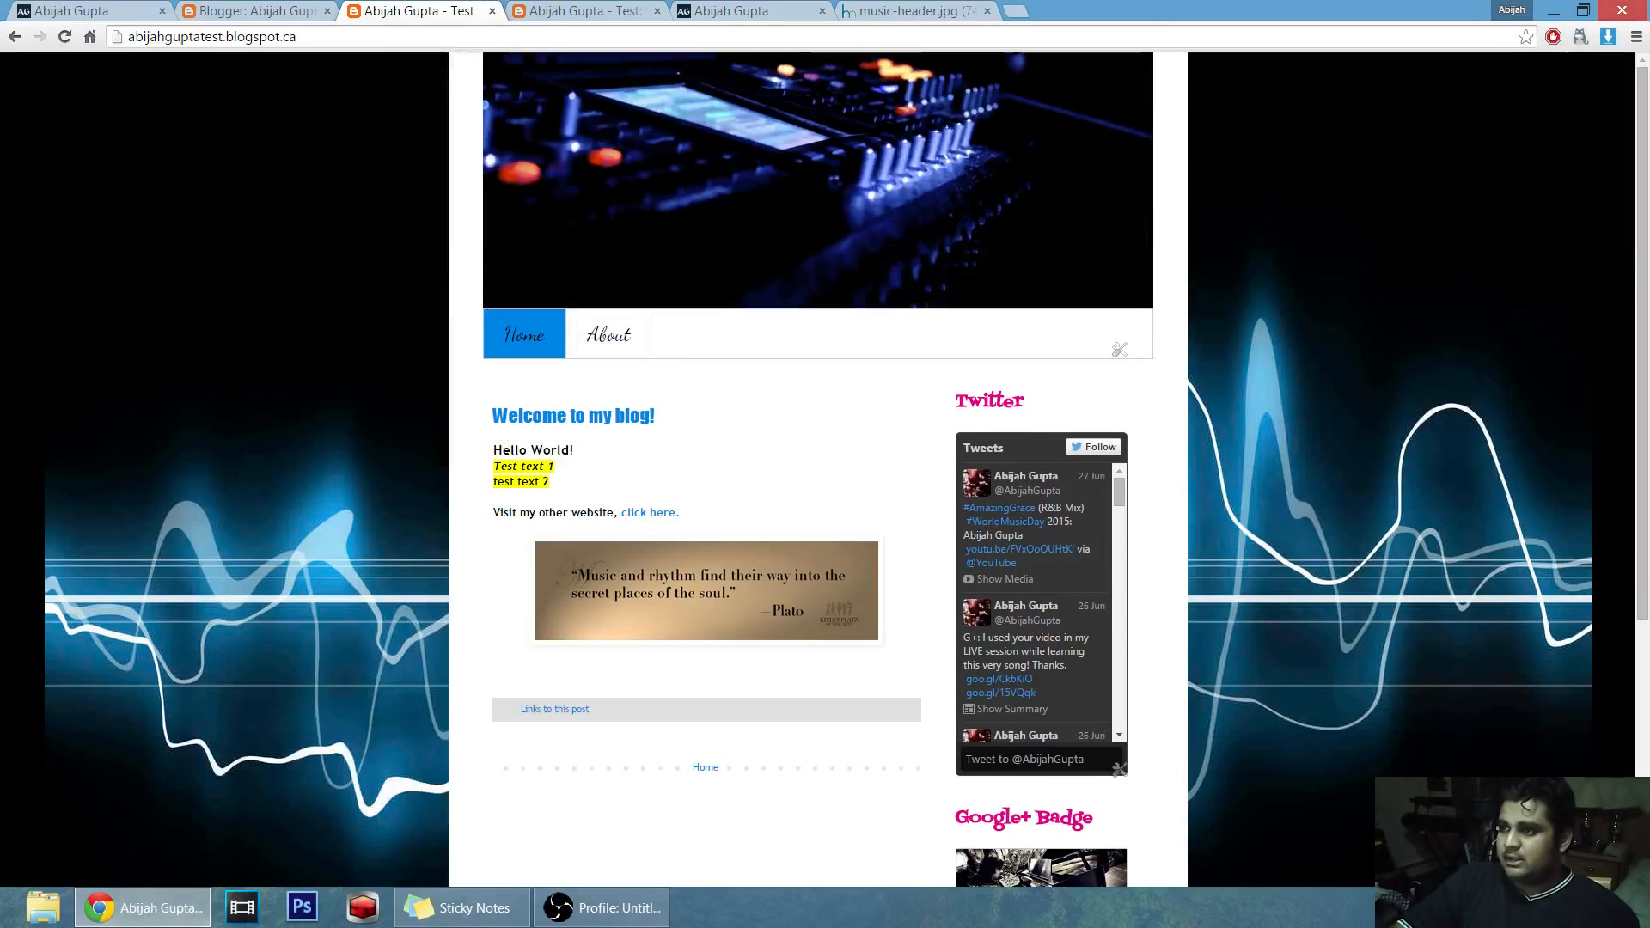
left_click(257, 12)
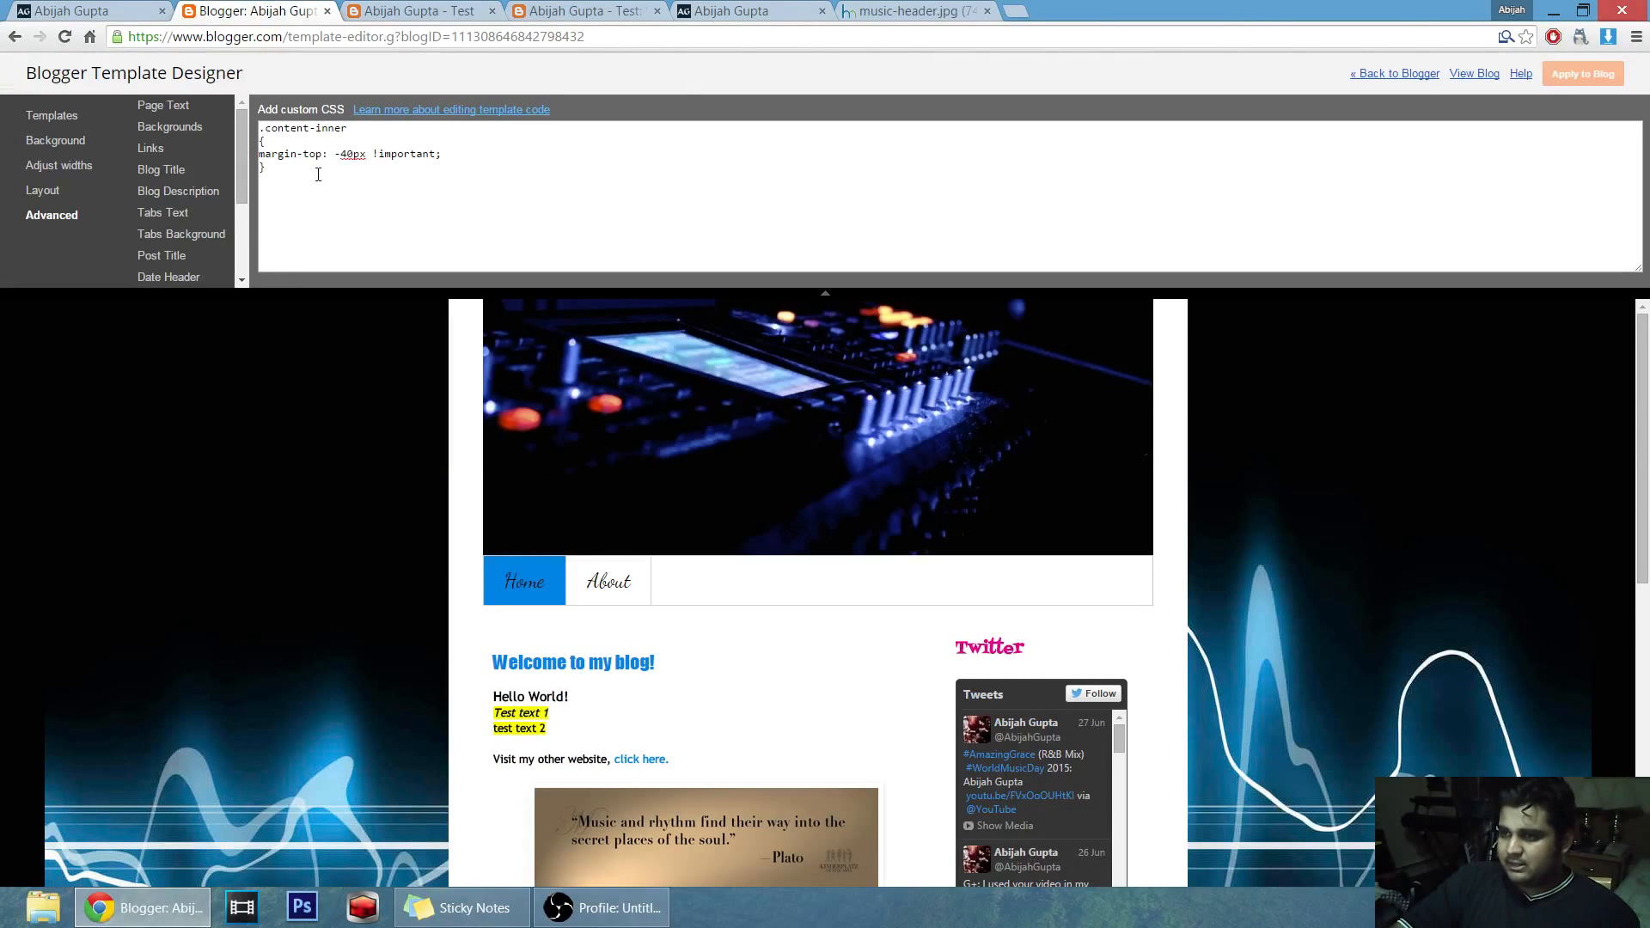
Return to the blog's dashboard, open the template's HTML and look through its code.
left_click(1397, 74)
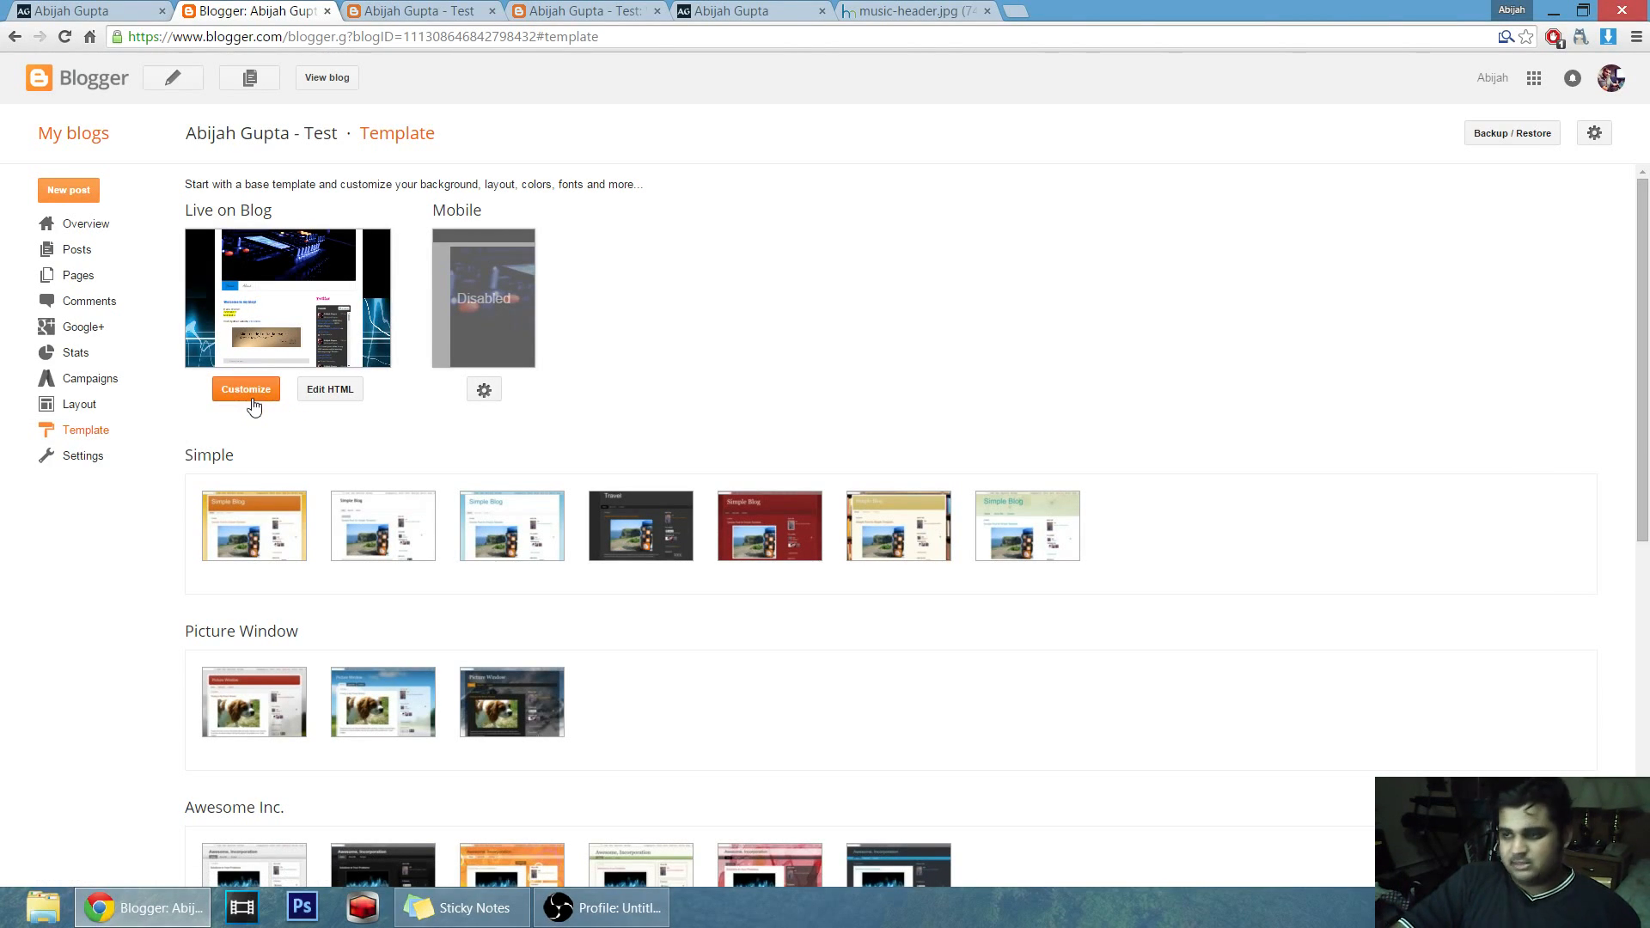
left_click(329, 391)
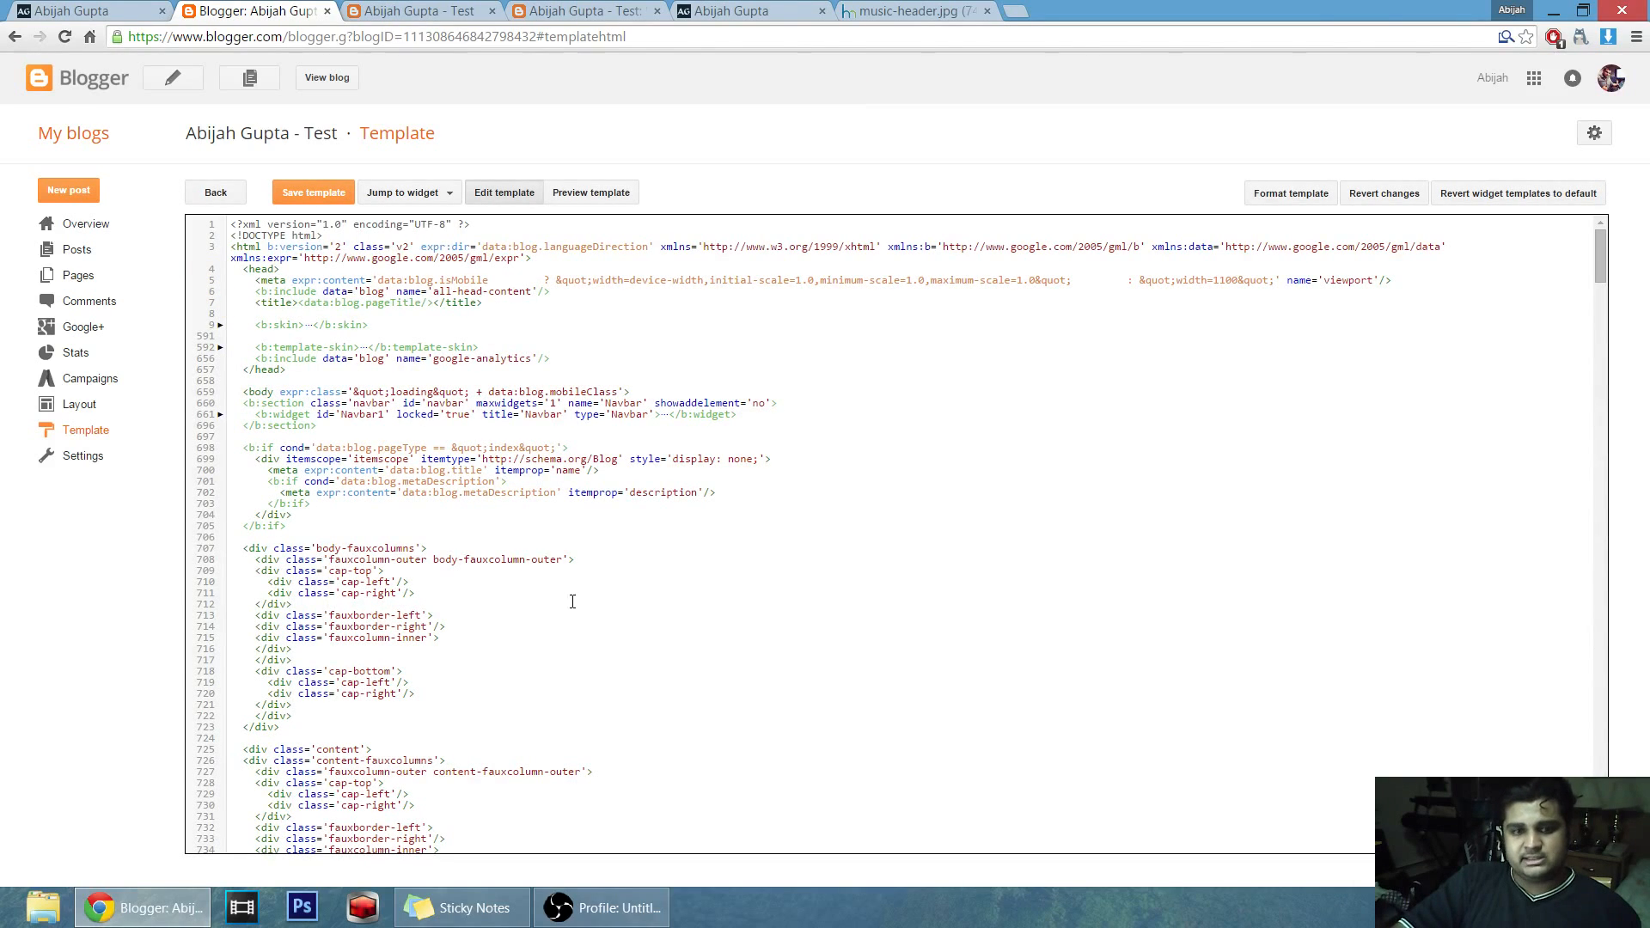
scroll(718, 619, "down", 20)
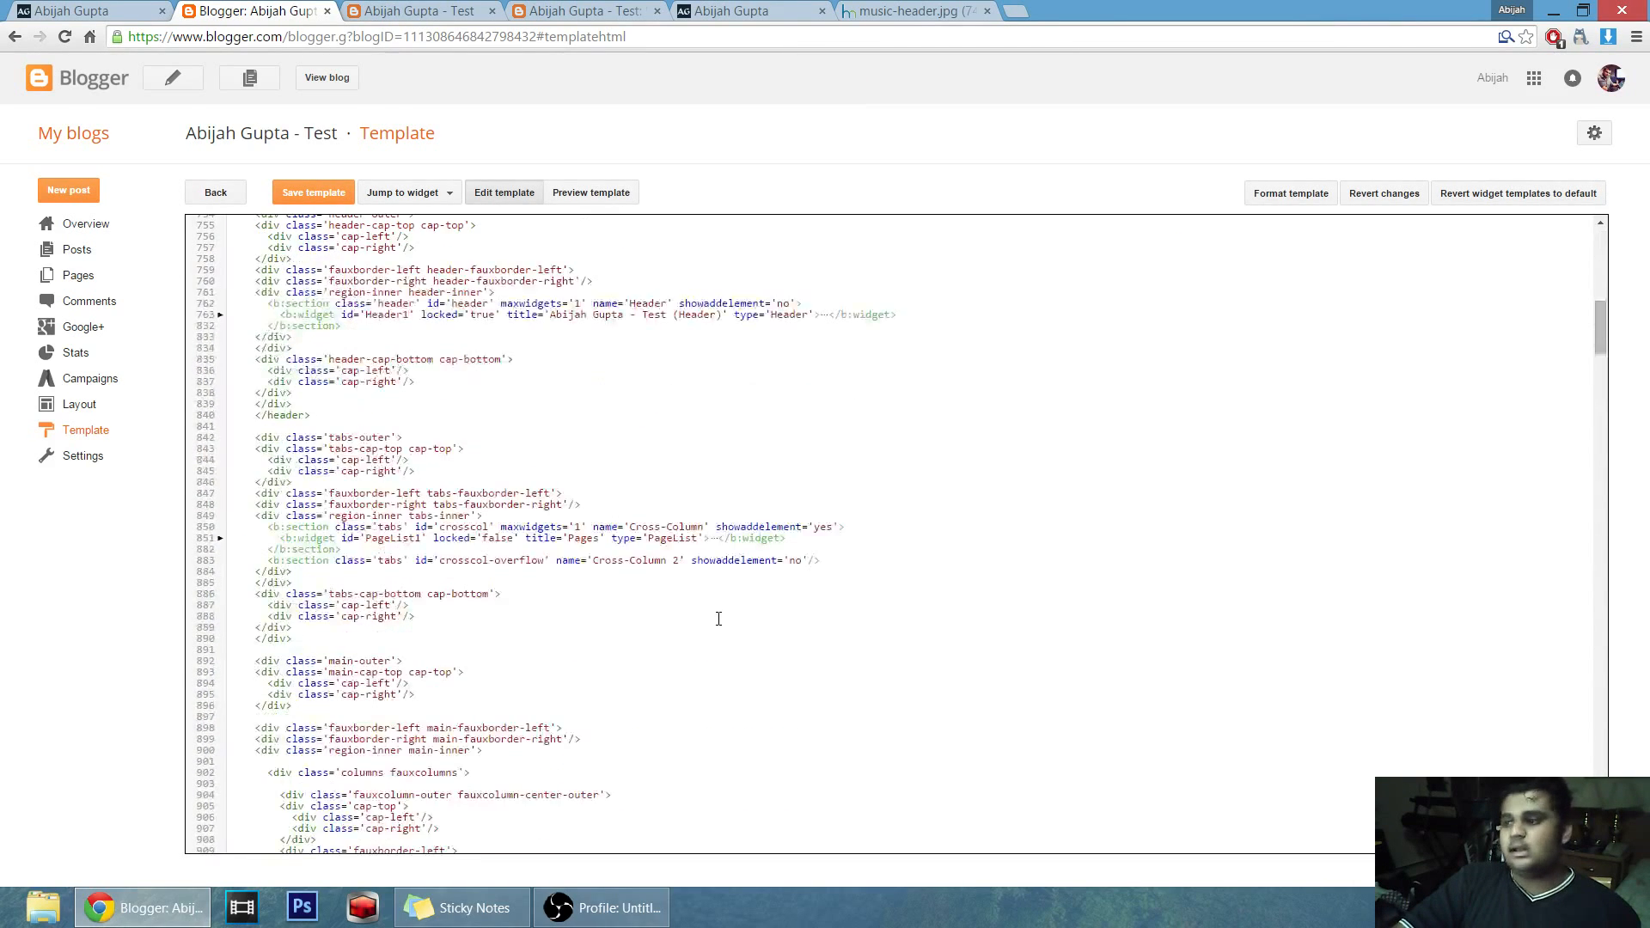
scroll(719, 619, "down", 15)
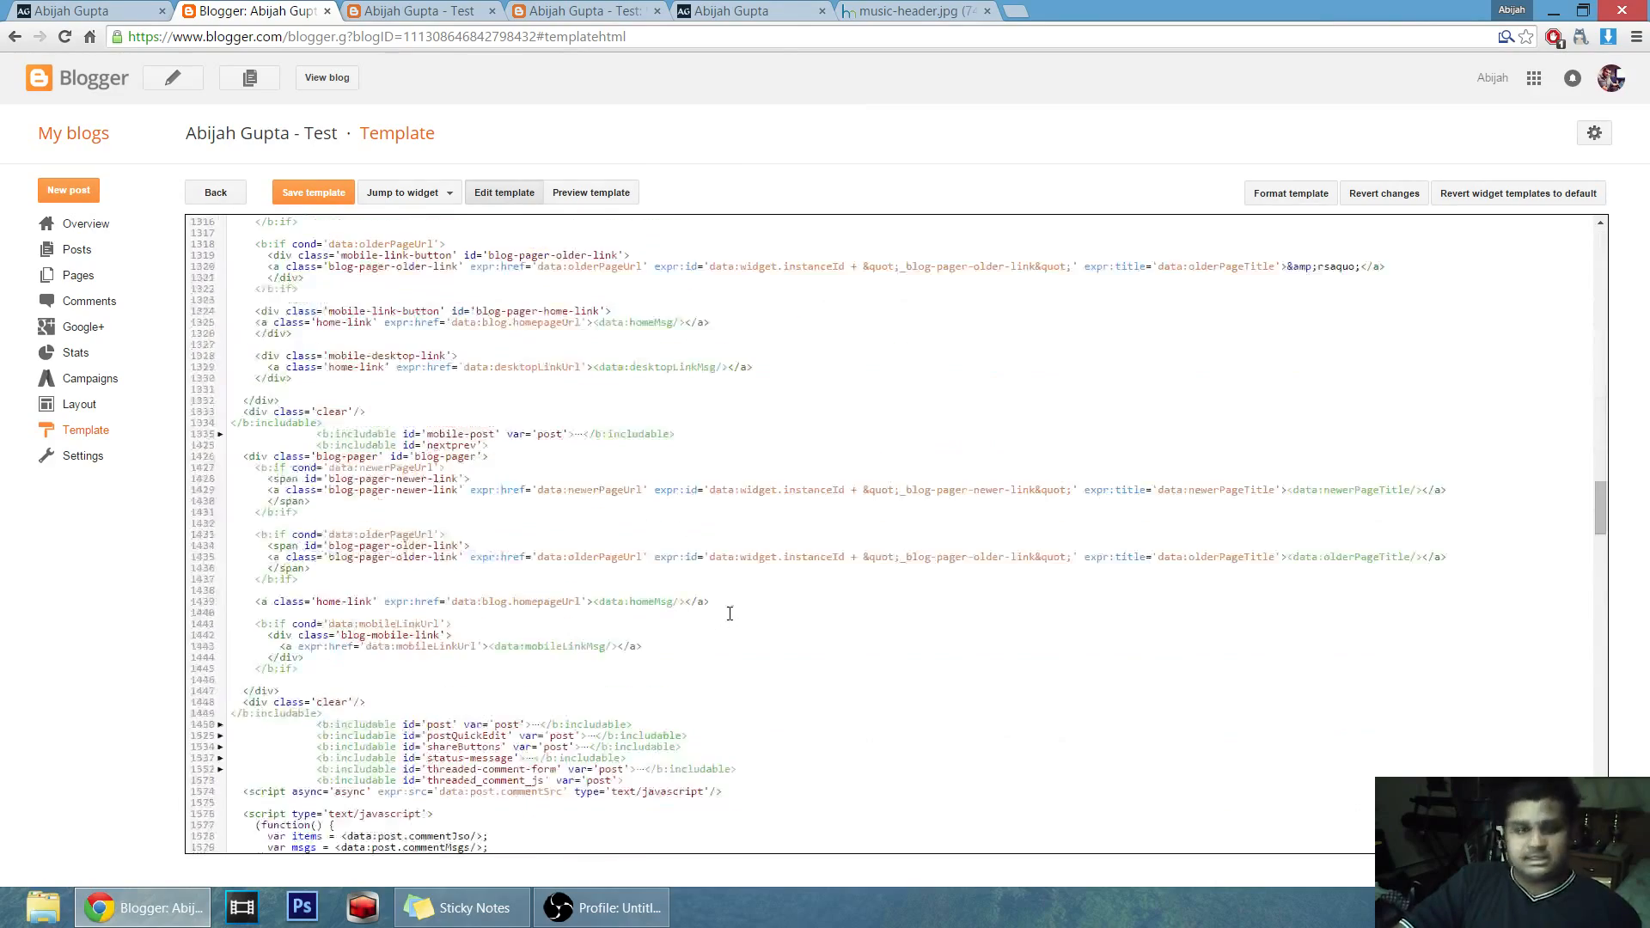
scroll(729, 614, "down", 15)
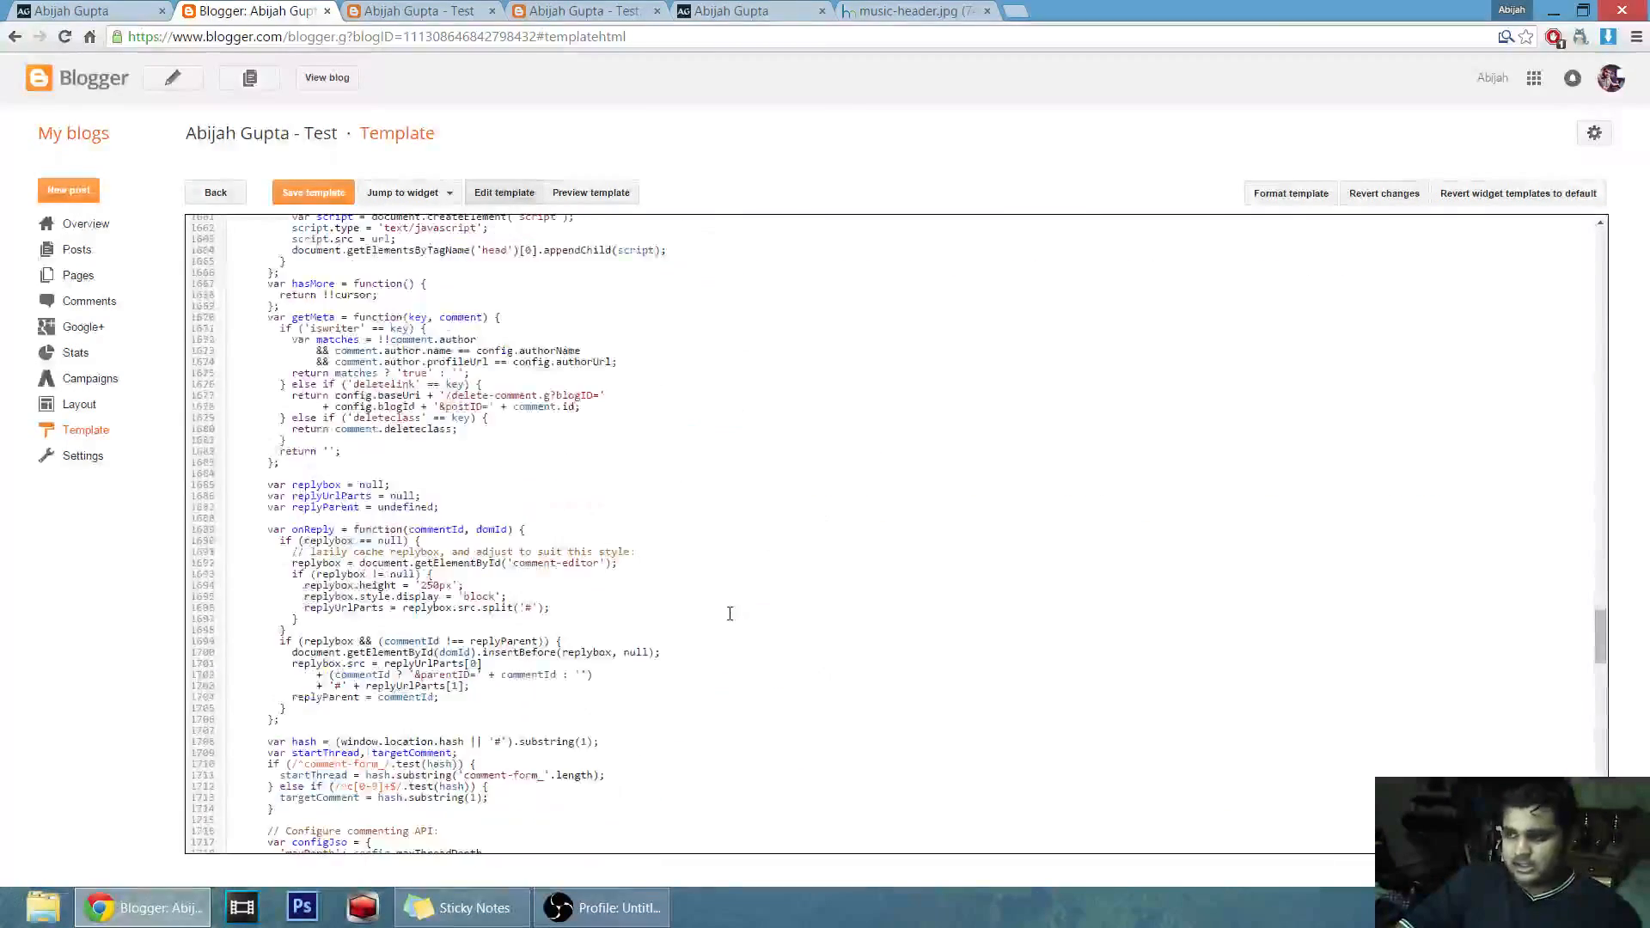
Look through the template's HTML down to its last line and back up to the head section.
scroll(730, 614, "down", 10)
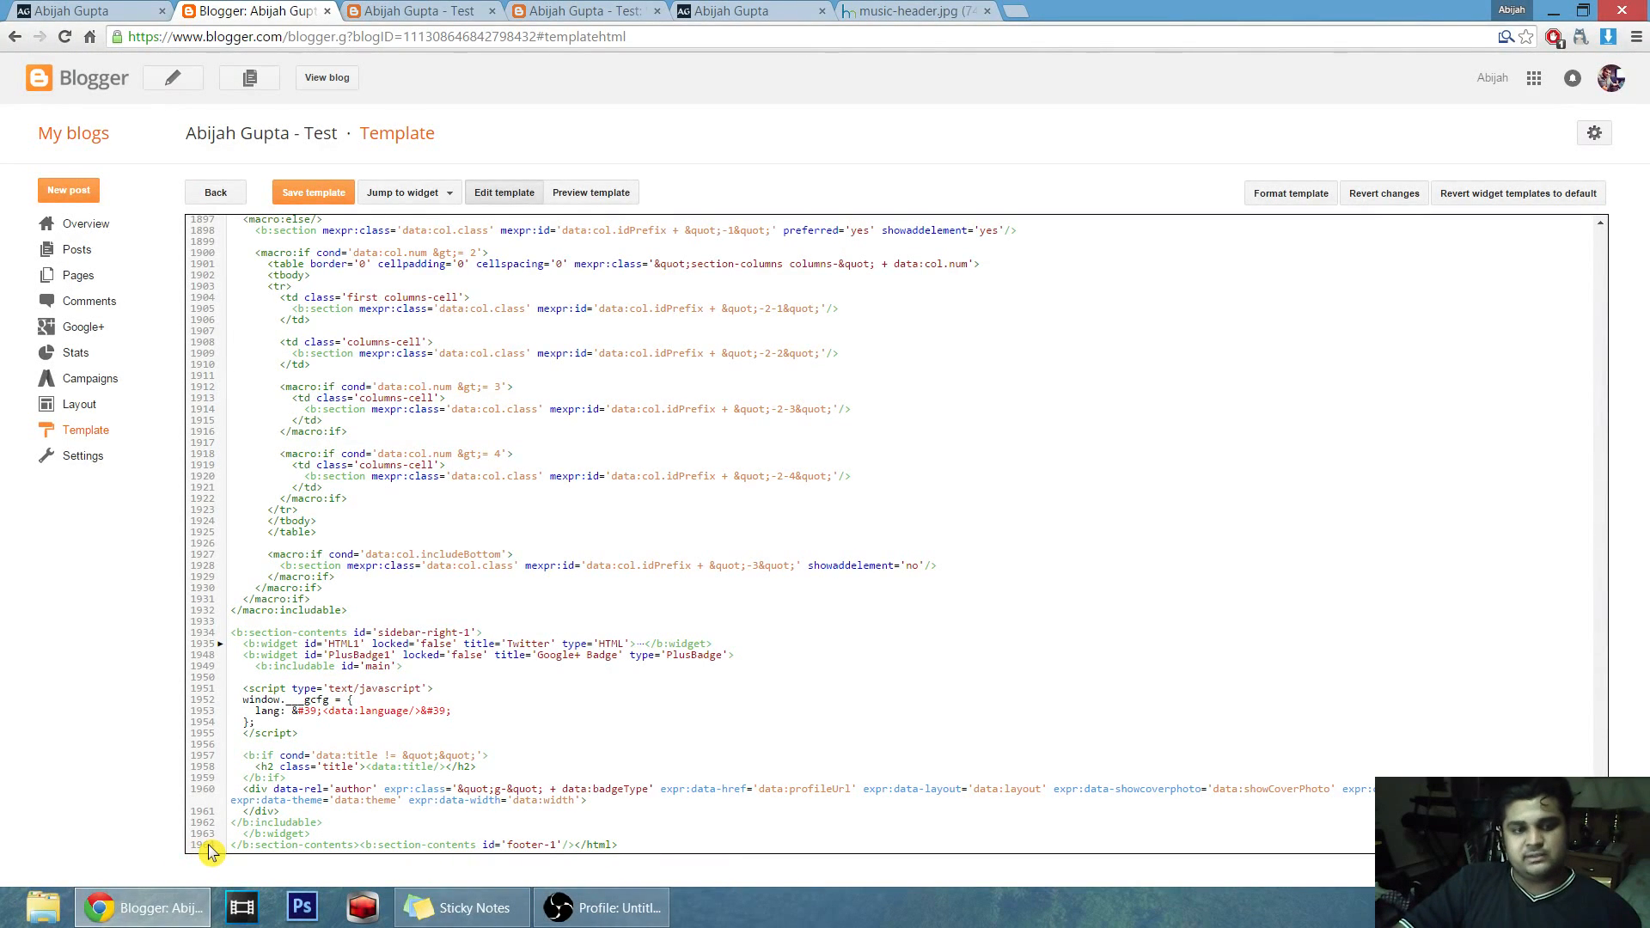
scroll(720, 489, "up", 10)
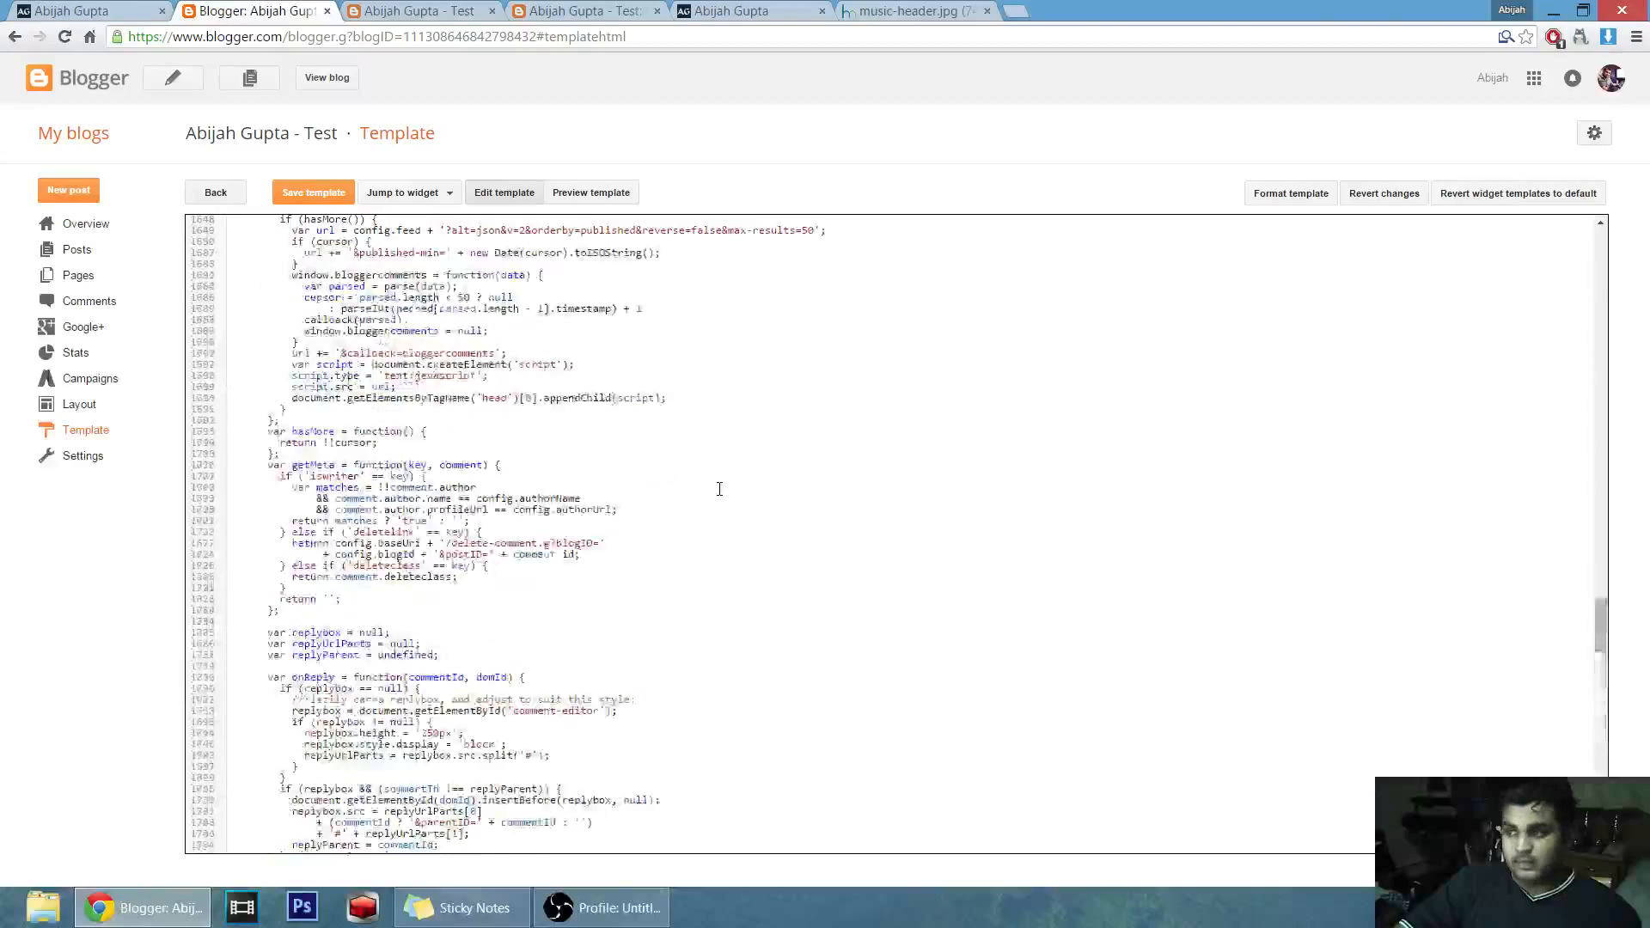
scroll(720, 489, "up", 15)
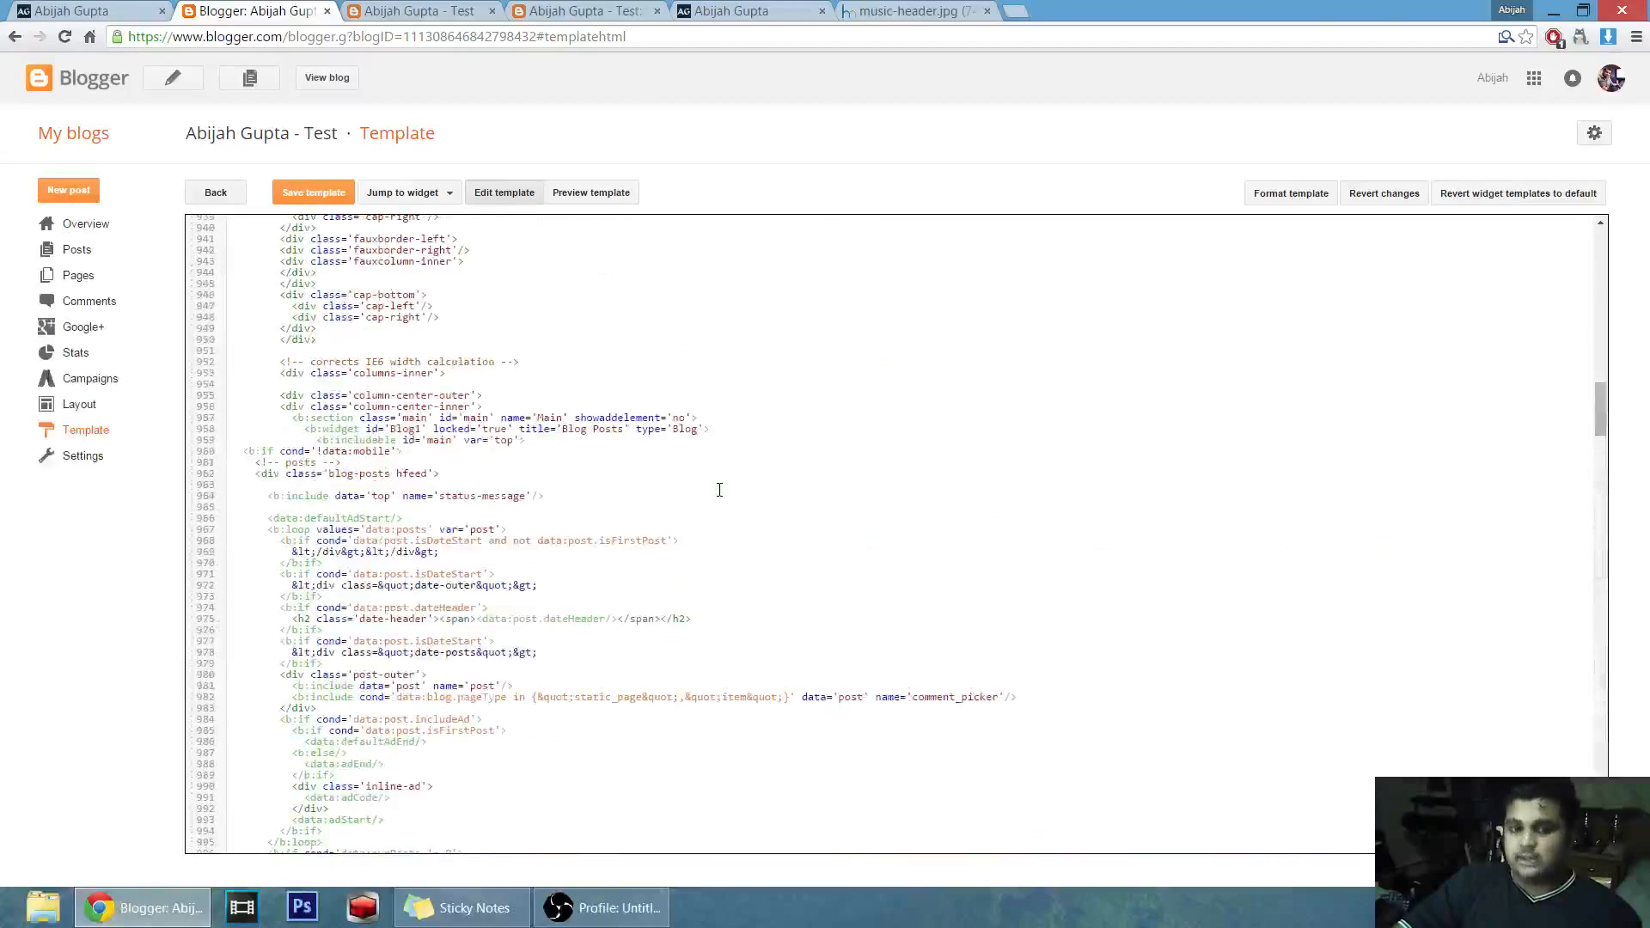
scroll(720, 489, "up", 6)
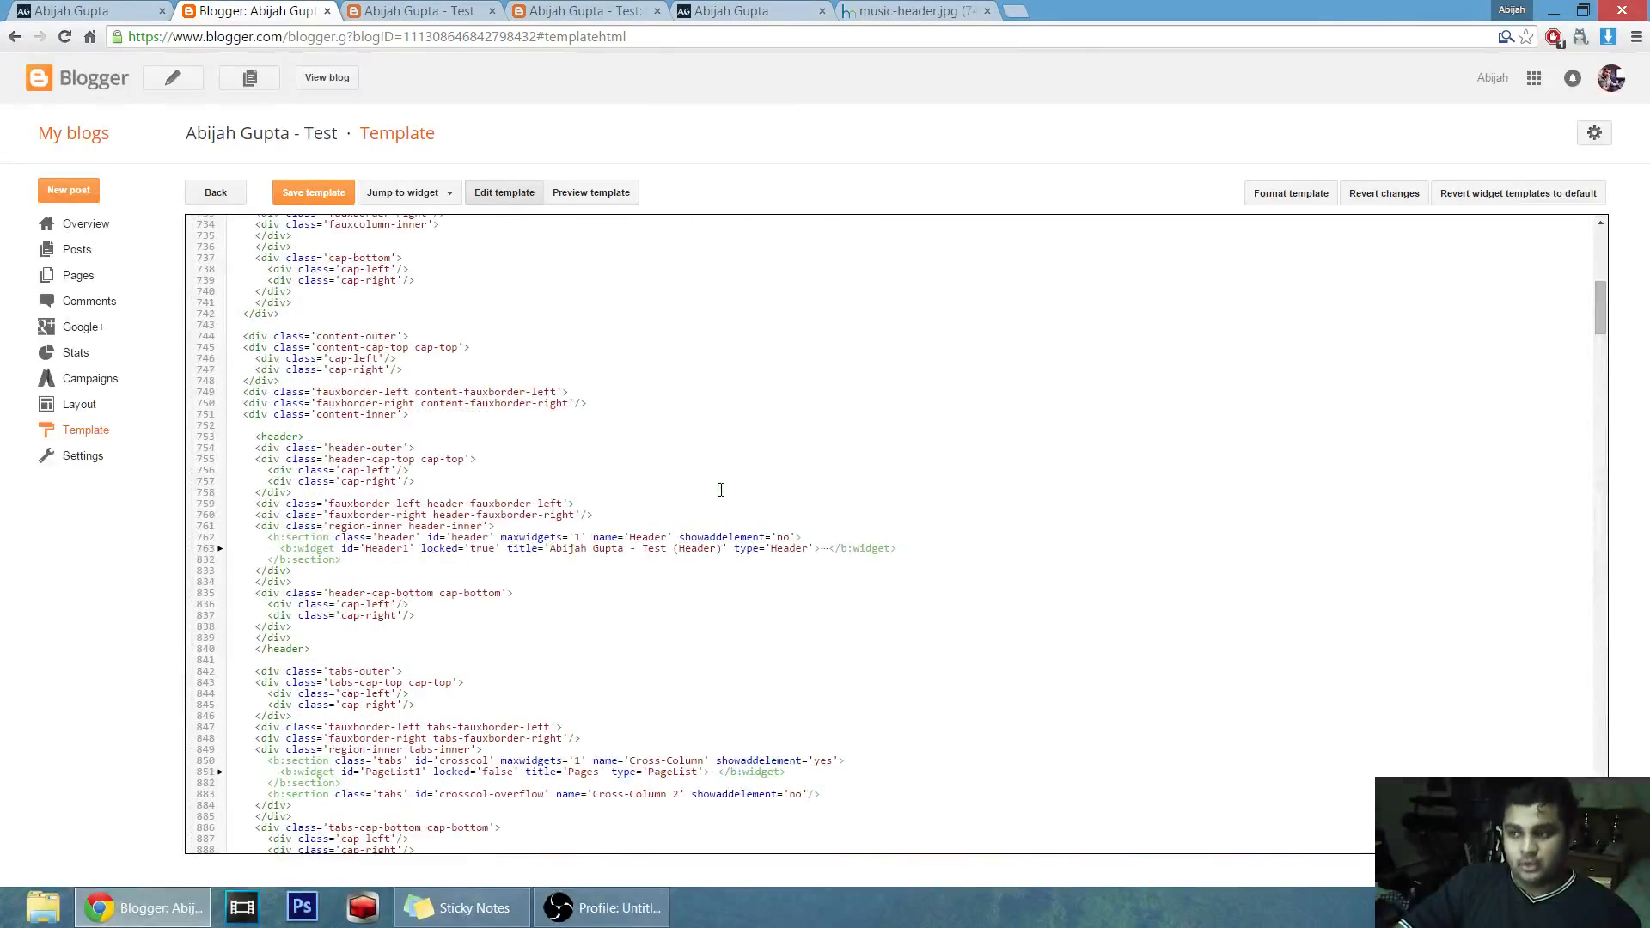
scroll(721, 489, "up", 4)
scroll(721, 489, "up", 4)
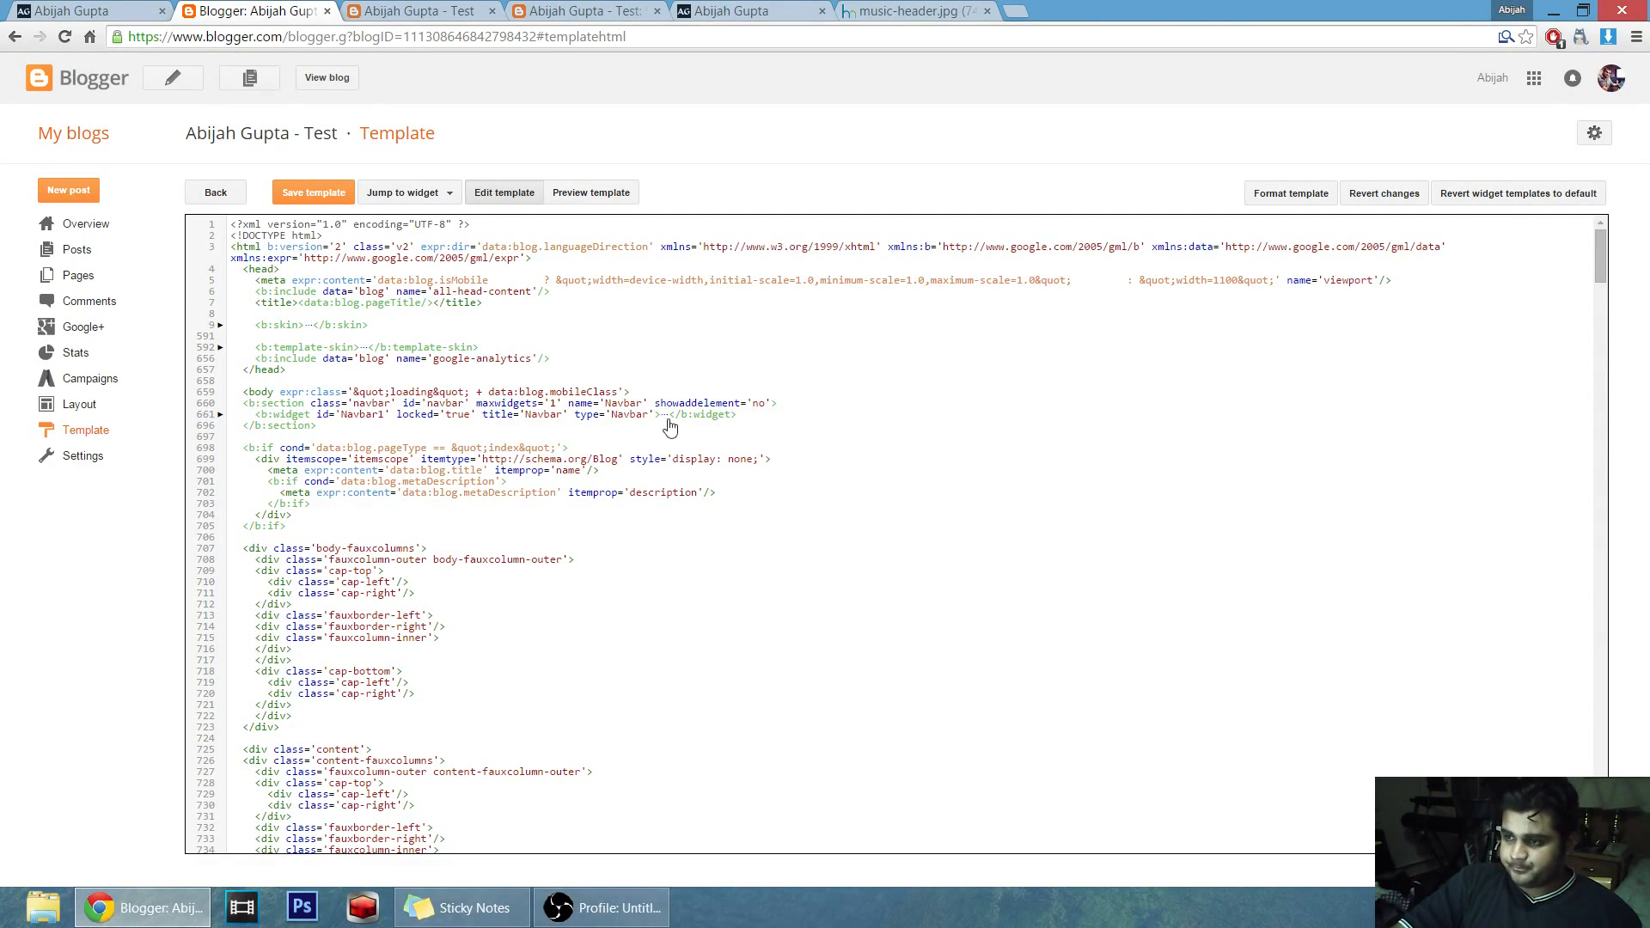
scroll(670, 427, "down", 3)
scroll(663, 428, "up", 3)
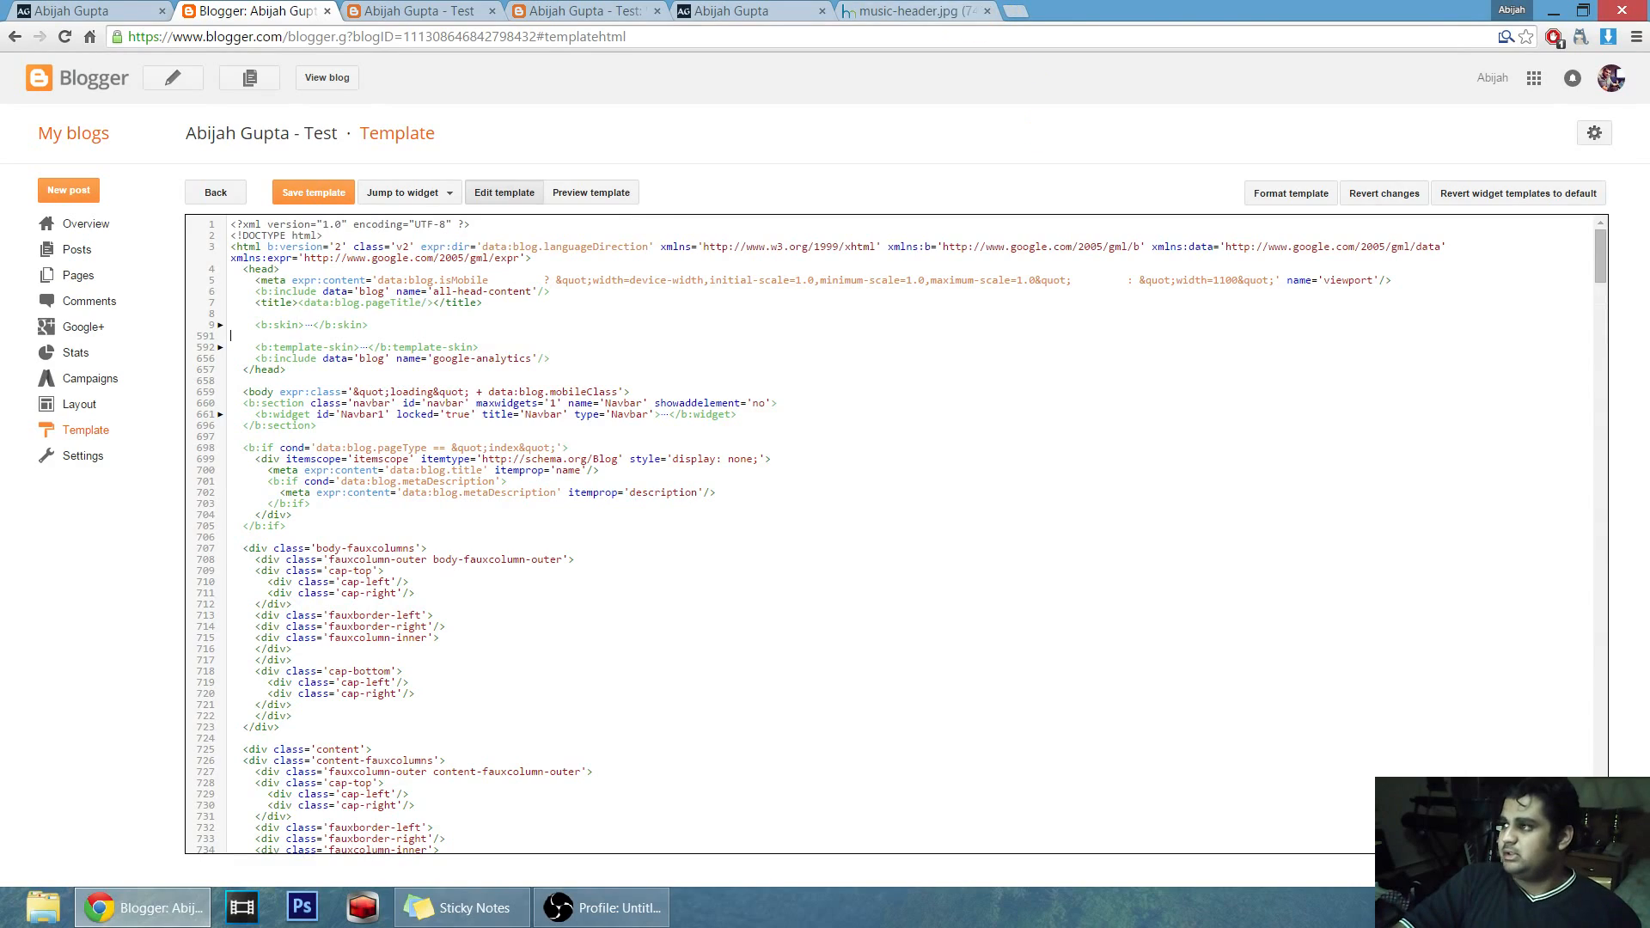
Load the SCM Music Player website, scmplayer.net, in place of the music-header.jpg image.
left_click(946, 10)
left_click(952, 38)
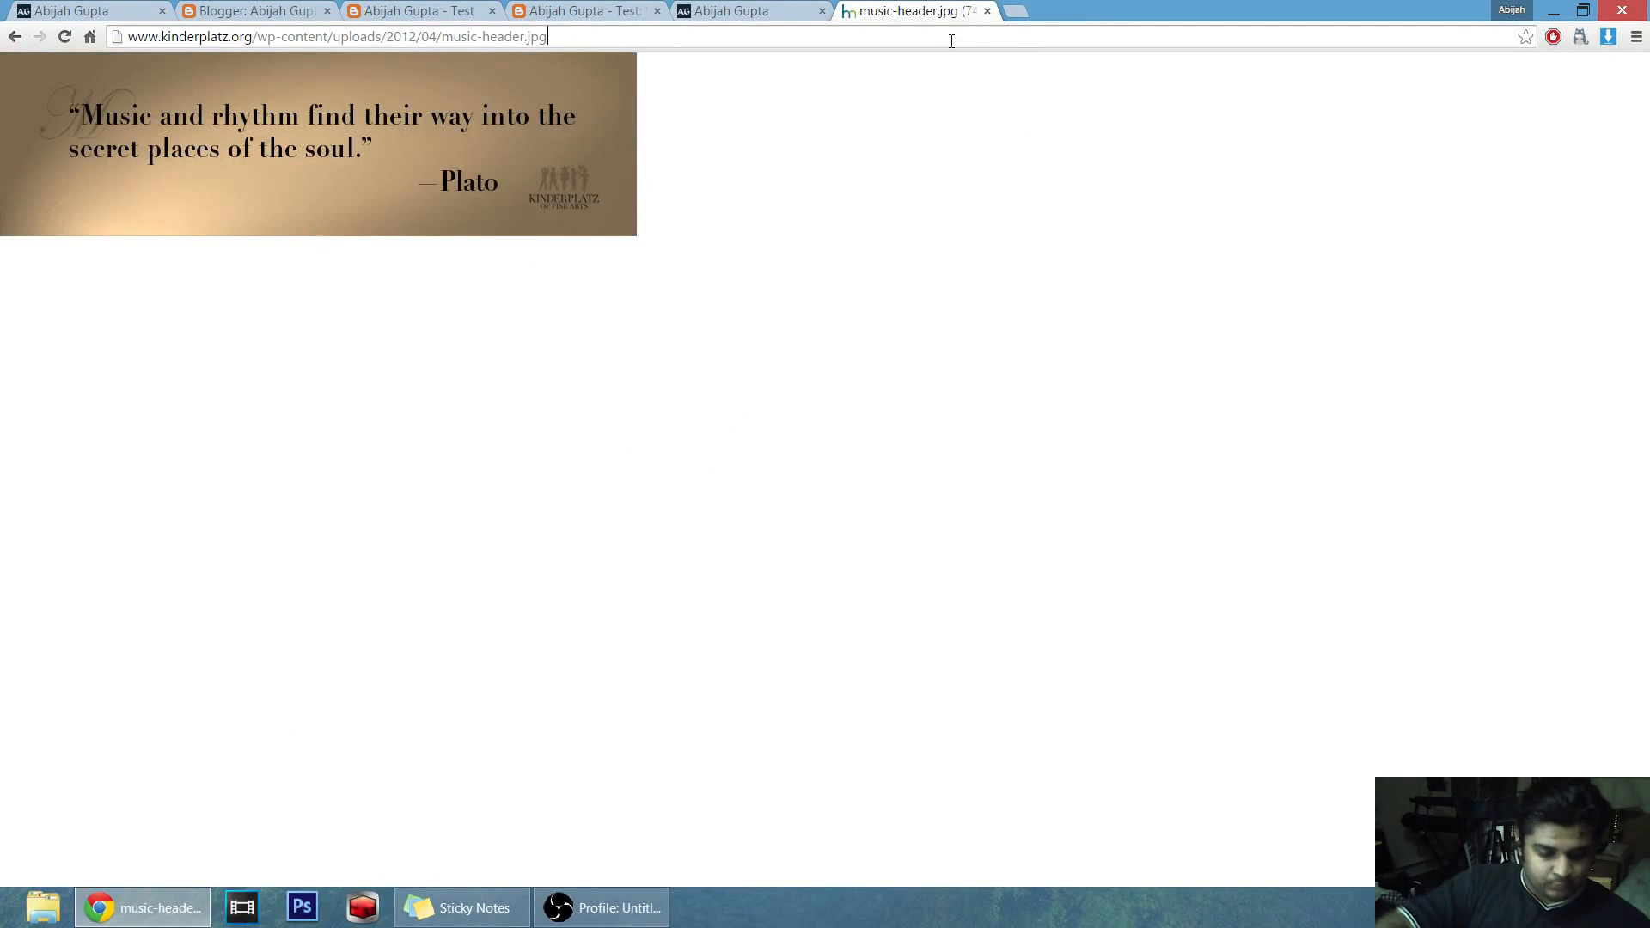
key("ctrl+a")
type("scm")
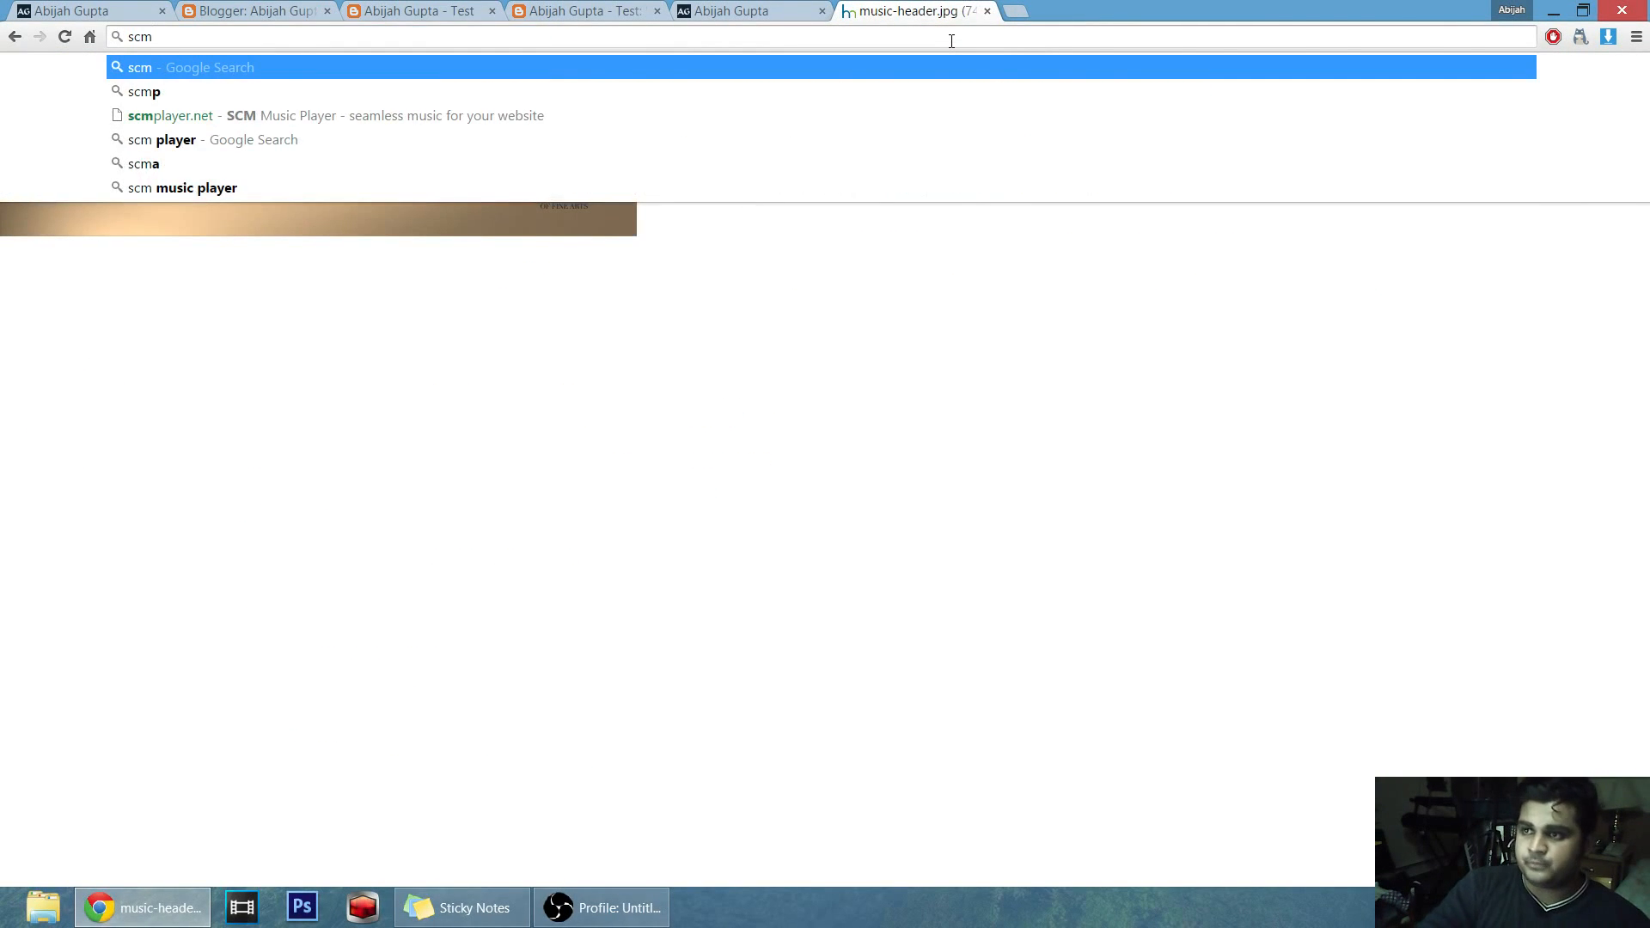
key("Down")
key("Down")
key("Return")
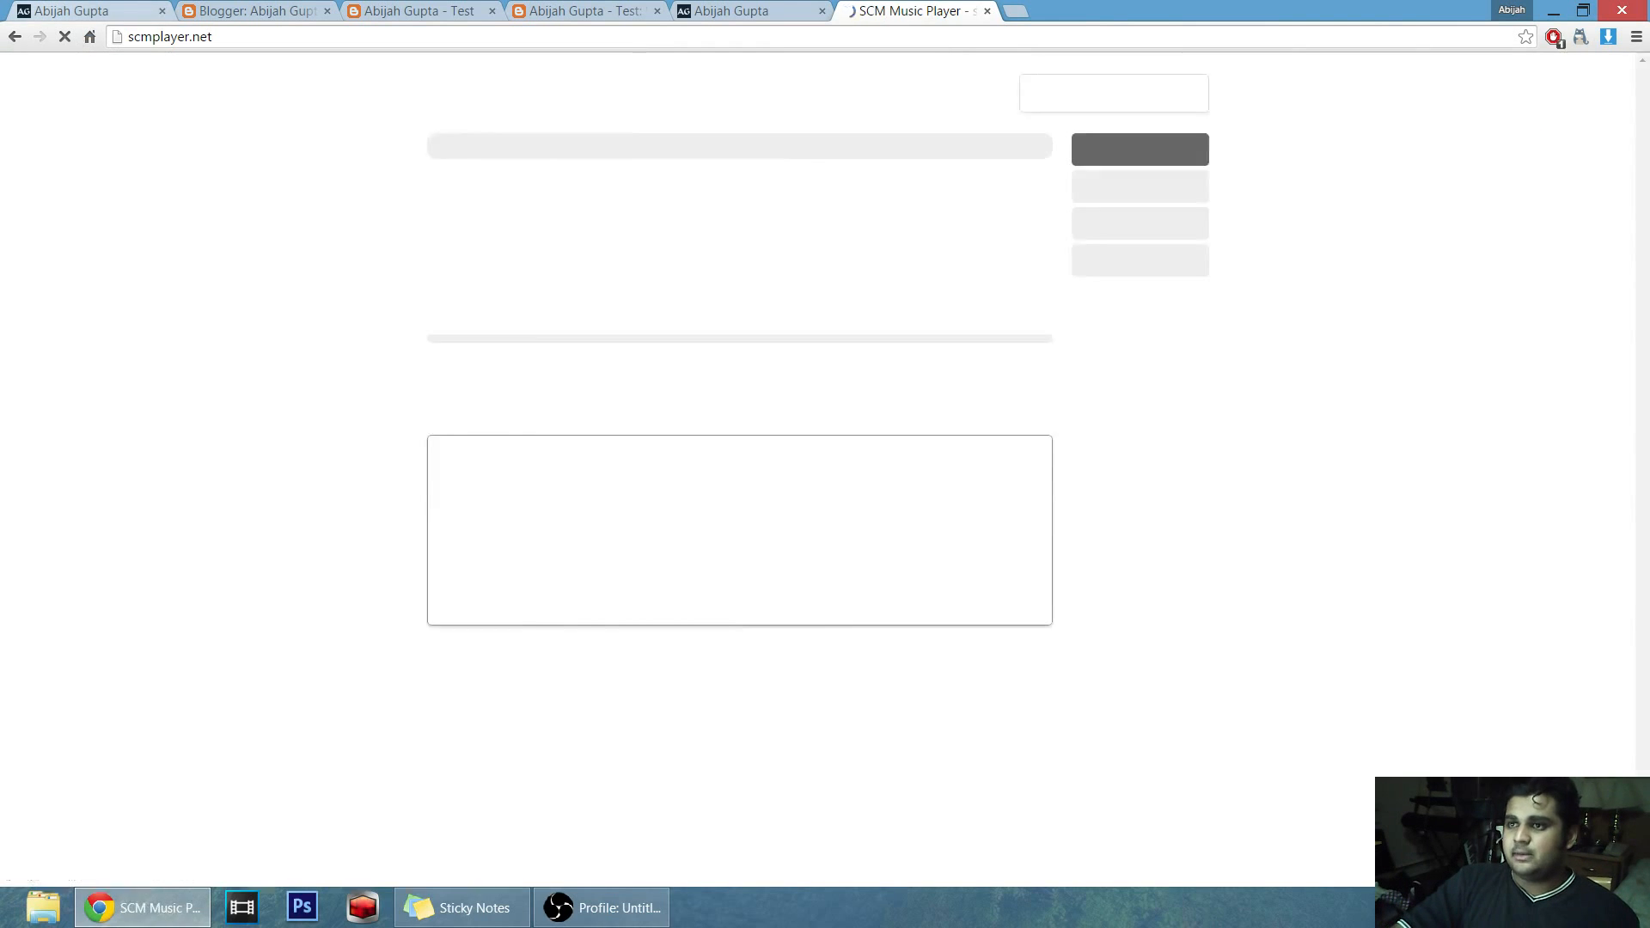
Compare the music player on the finished personal website with the SCM Music Player site and the test blog.
left_click(112, 11)
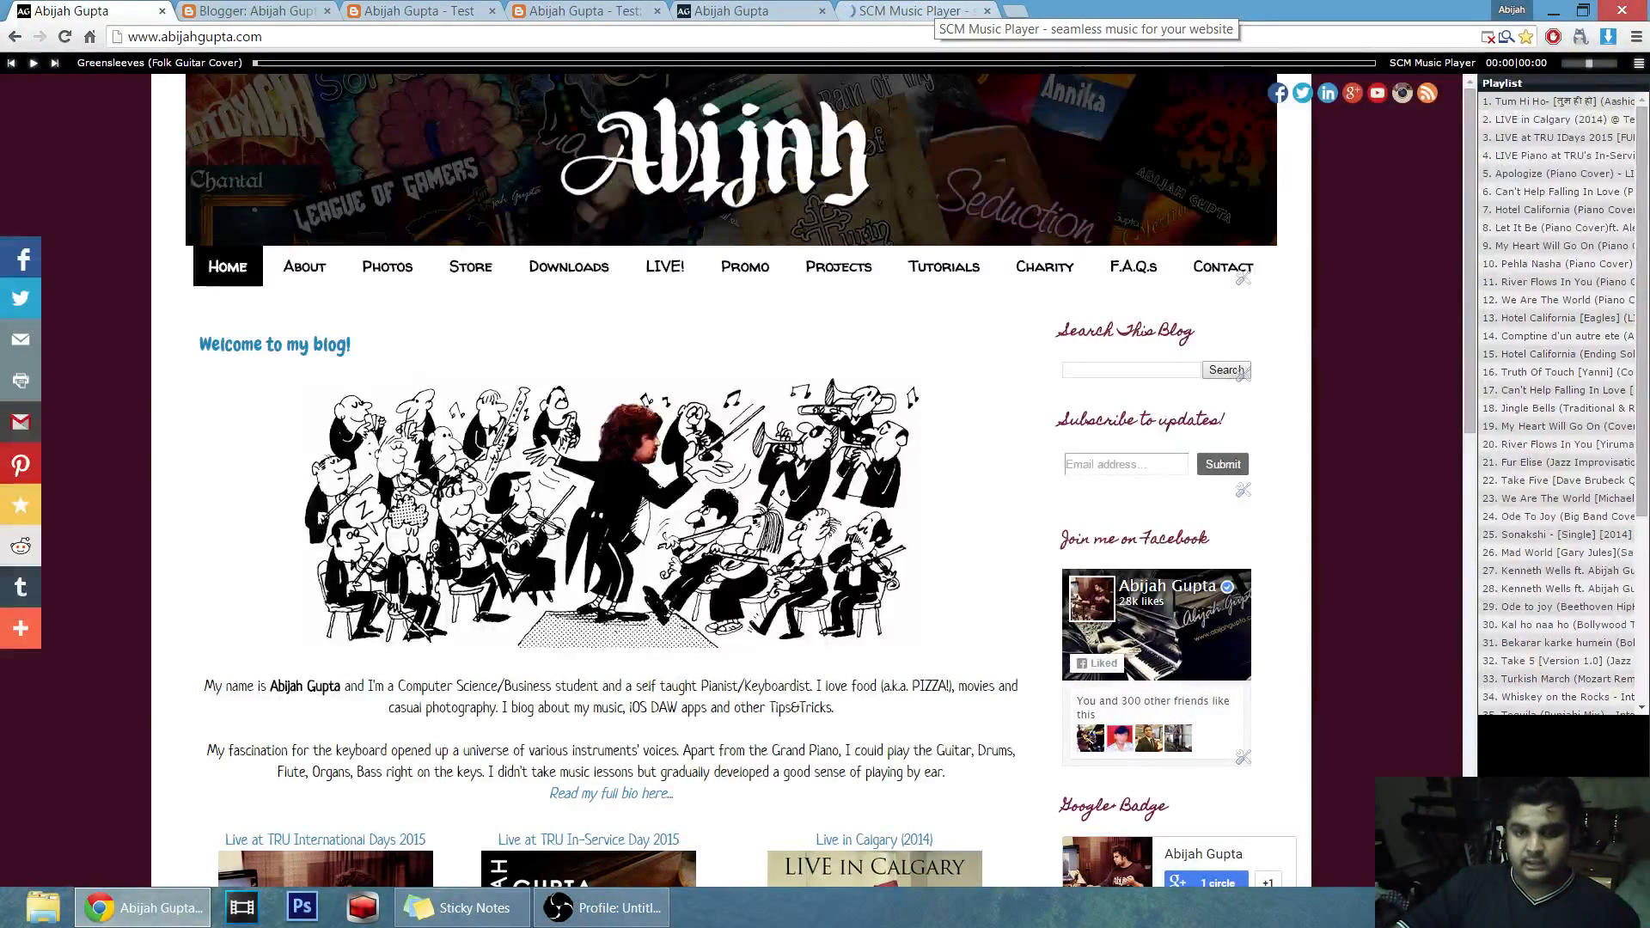
left_click(919, 10)
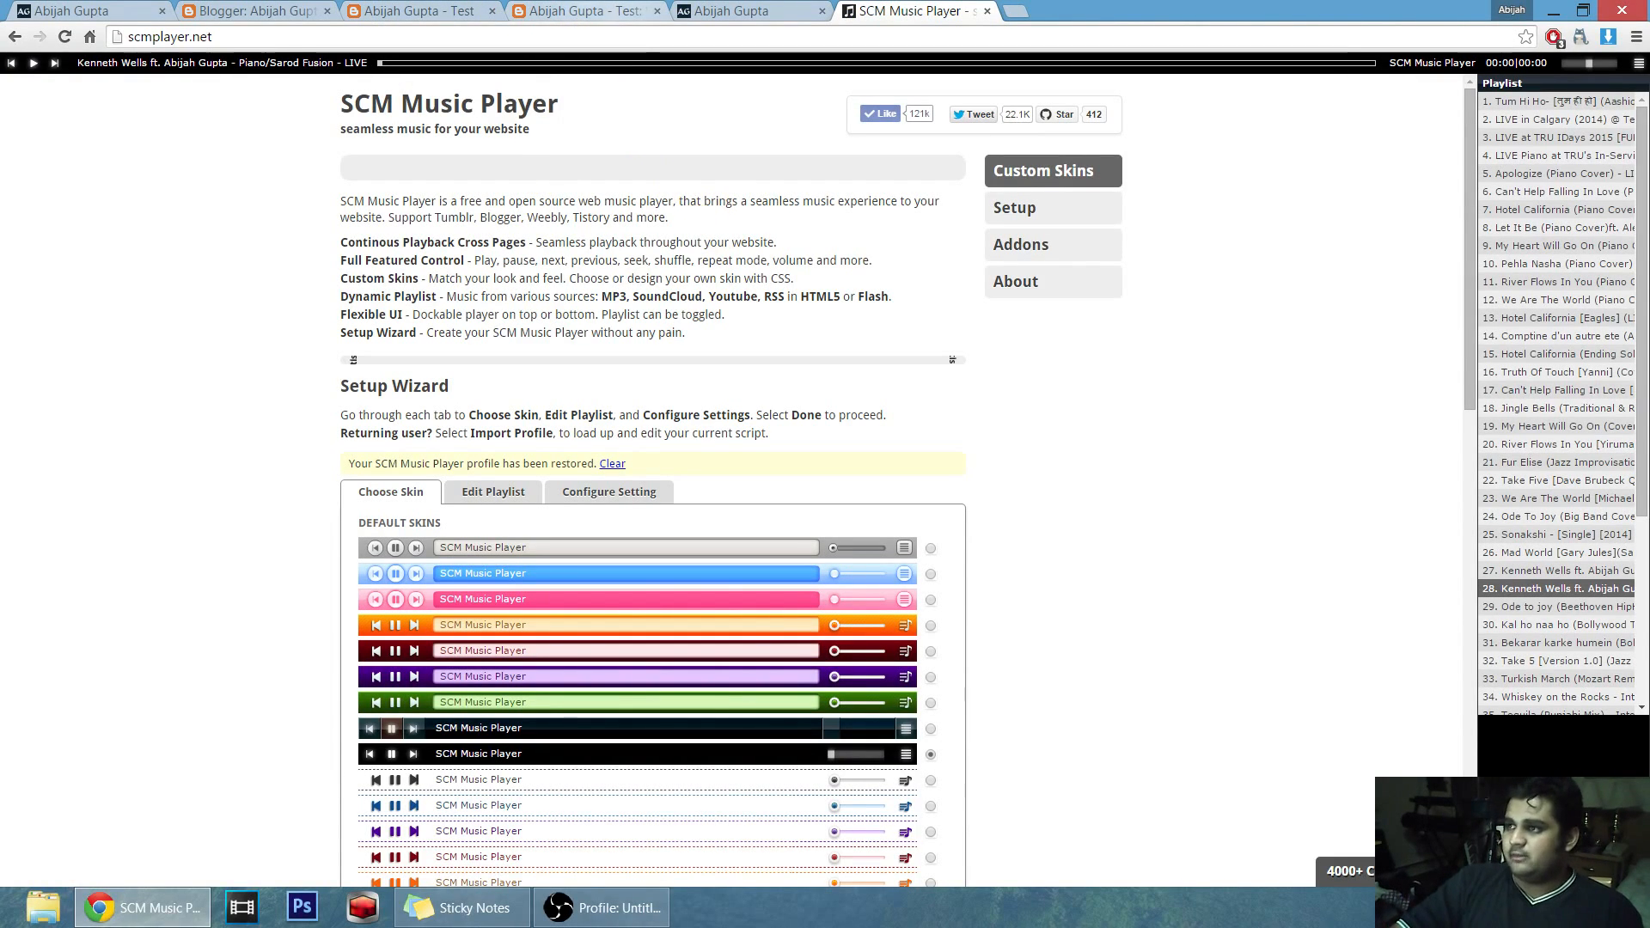
left_click(602, 12)
left_click(404, 11)
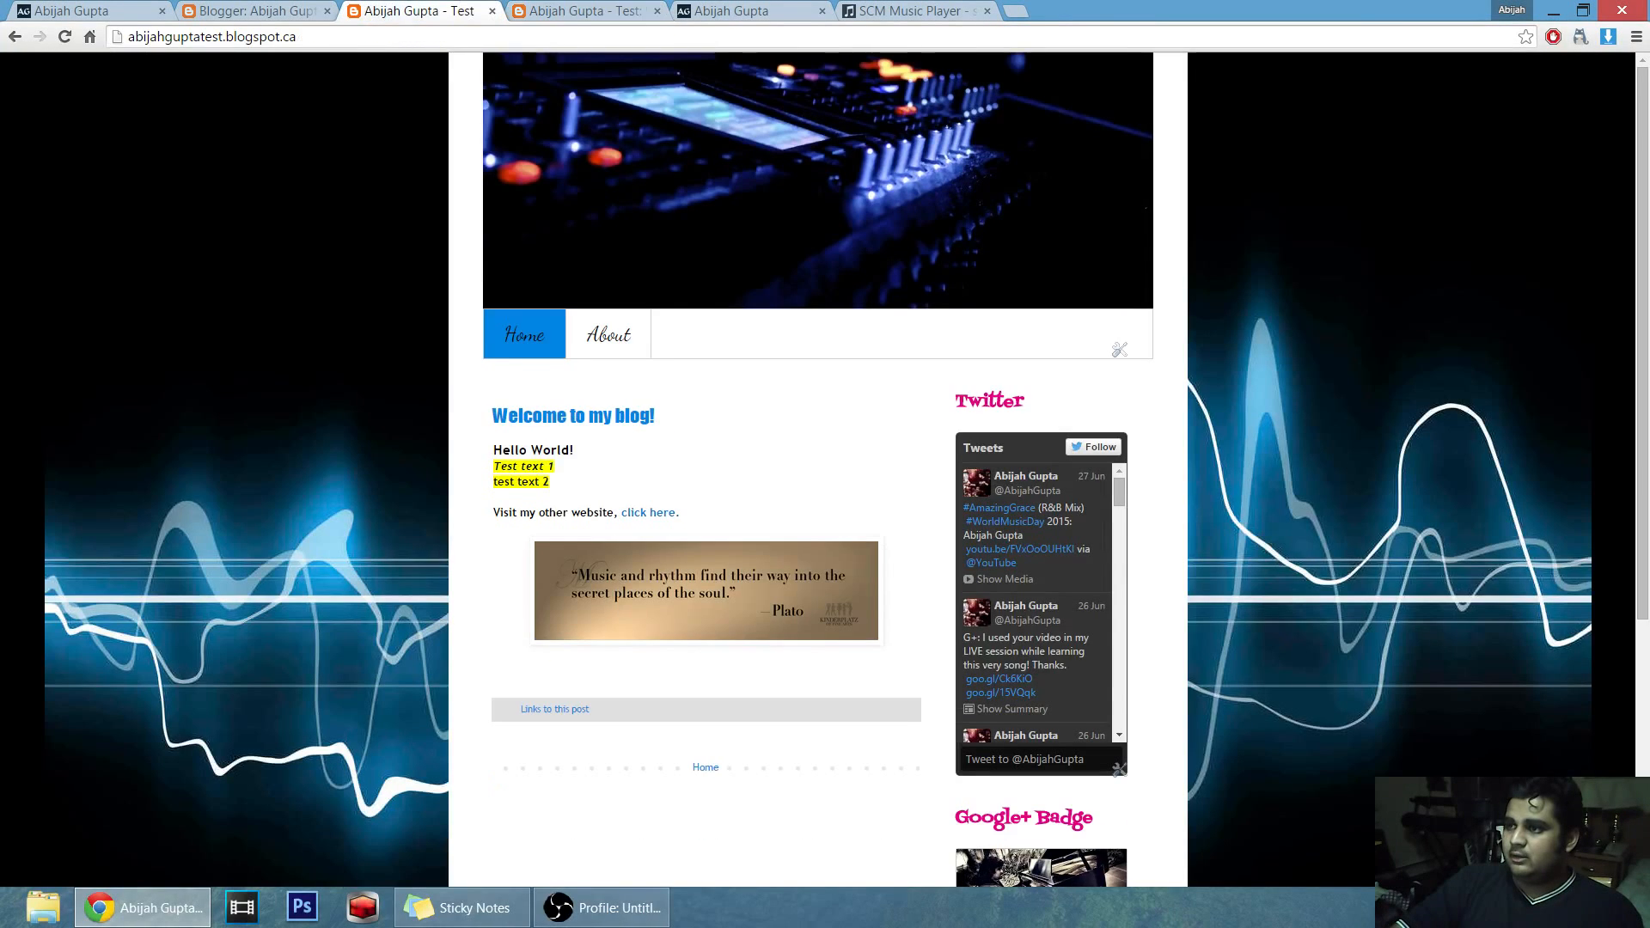
Return to the Blogger dashboard and open the "Welcome to my blog!" post for editing.
left_click(254, 10)
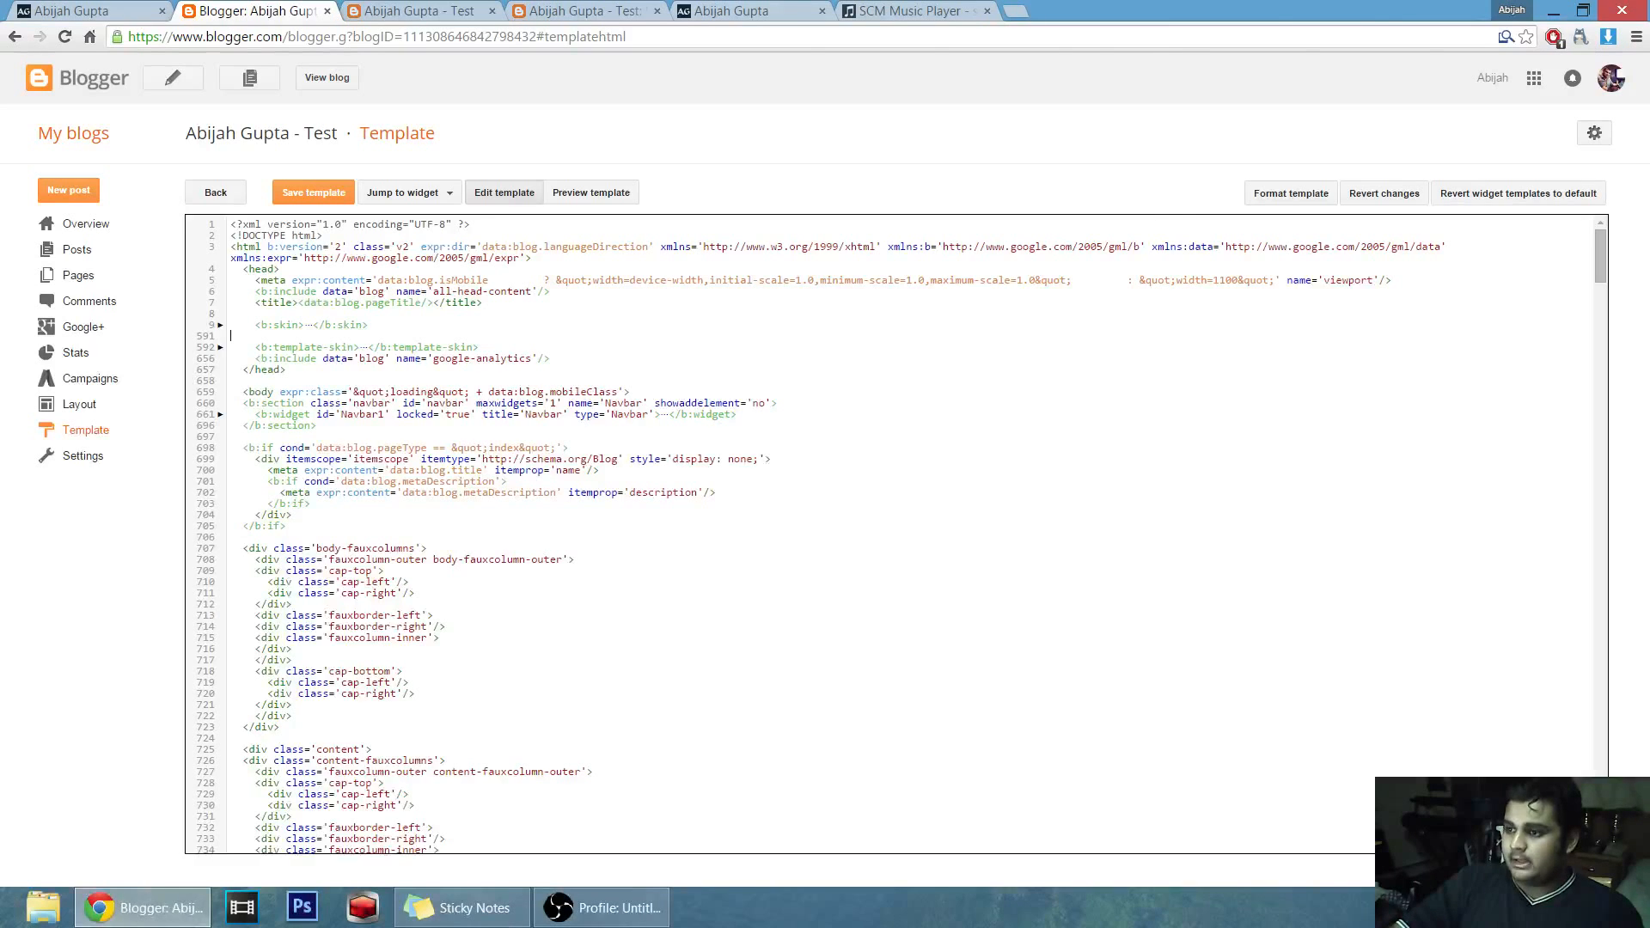
left_click(75, 254)
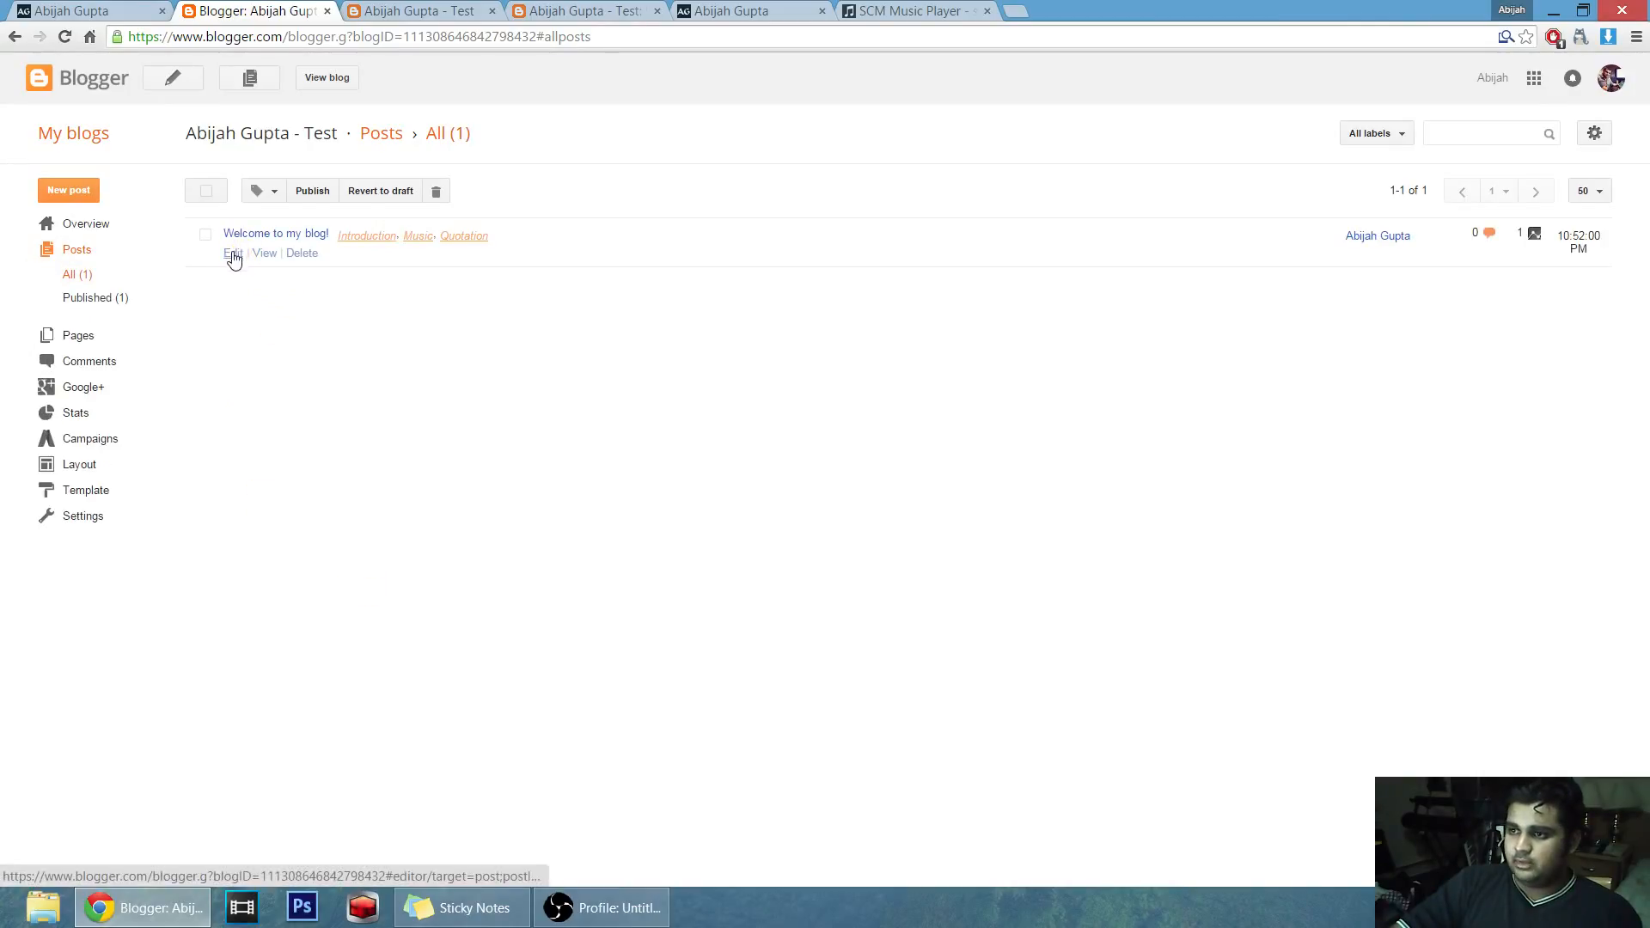
left_click(233, 255)
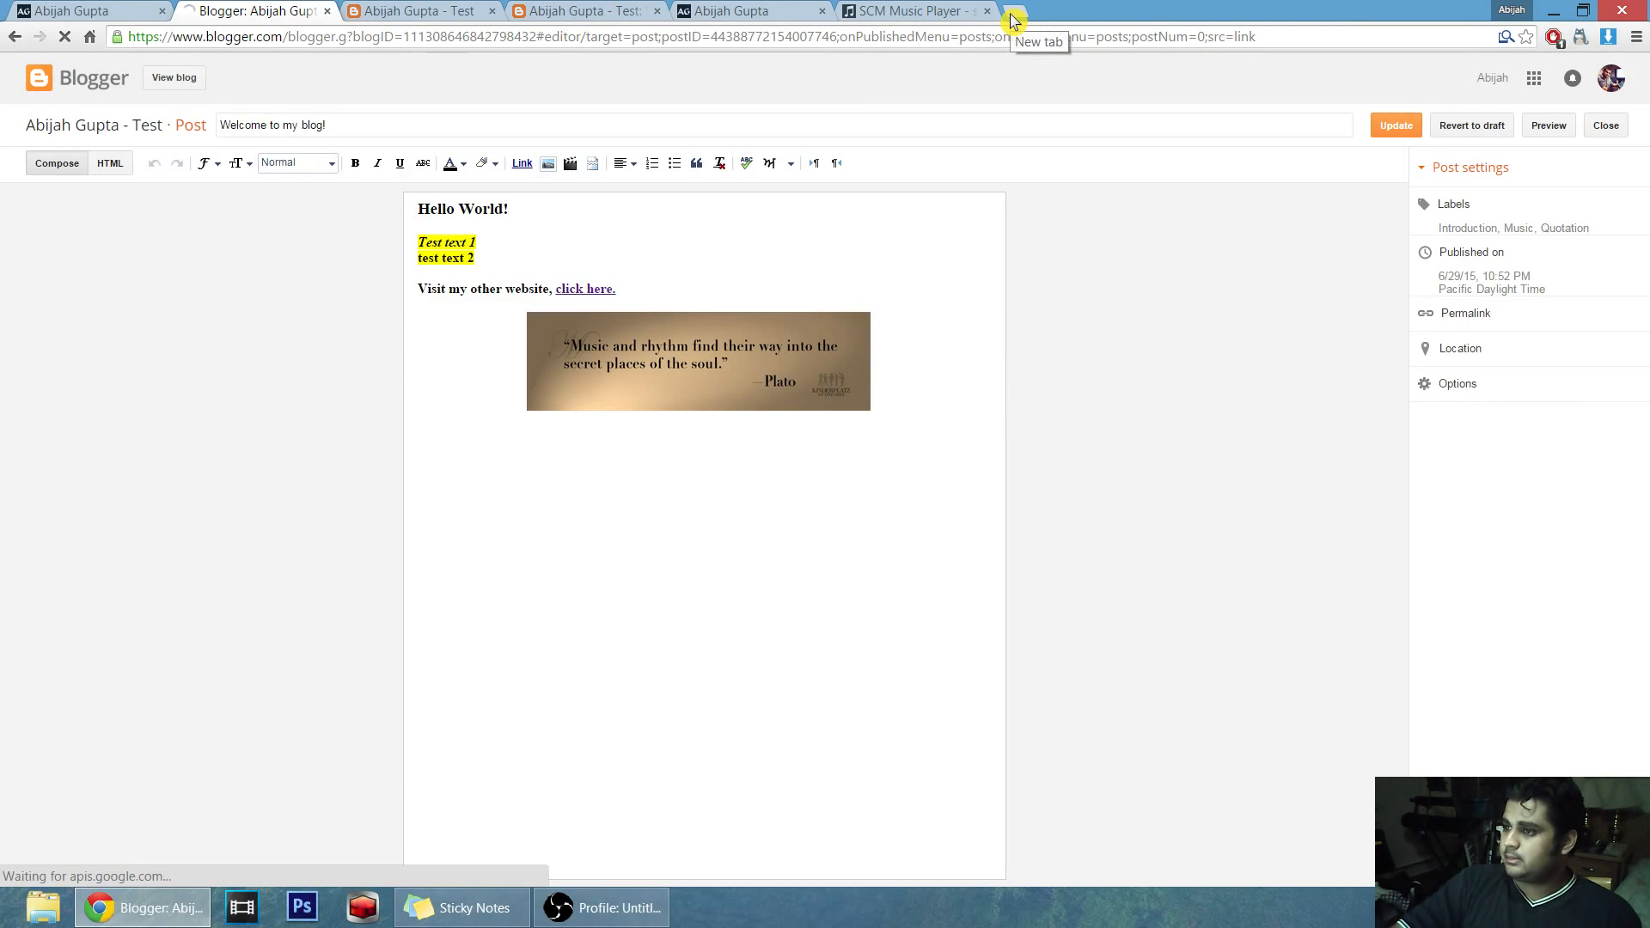
Open the blog owner's SoundCloud profile page in a new browser tab.
left_click(1014, 12)
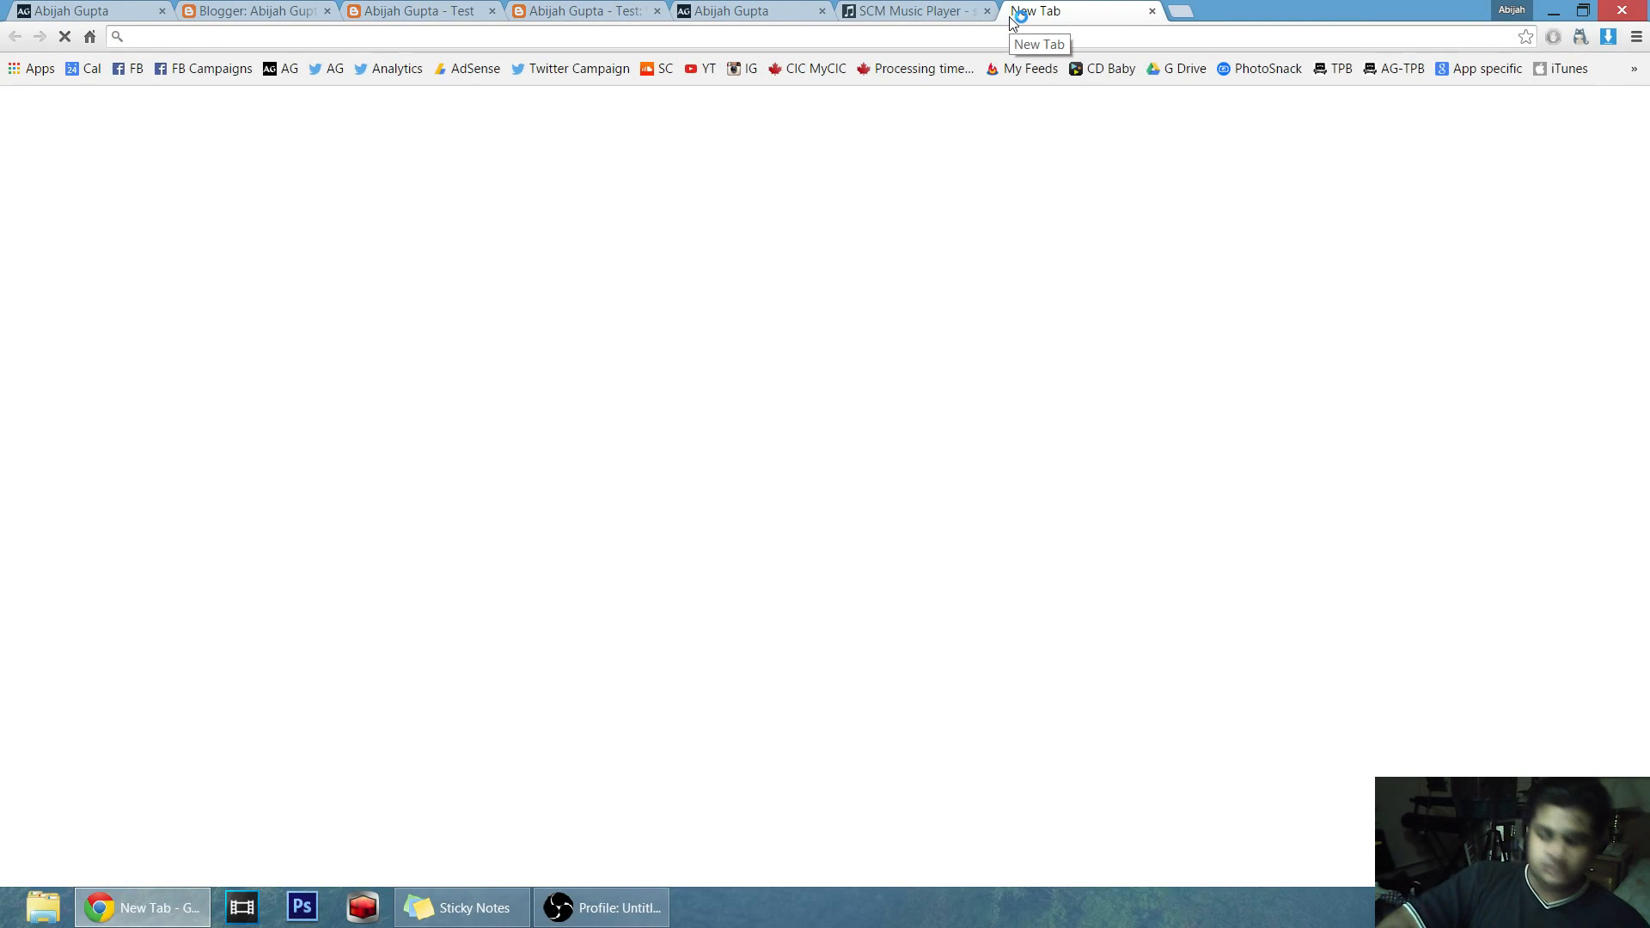
type("soundcloud.com/abijahgupta")
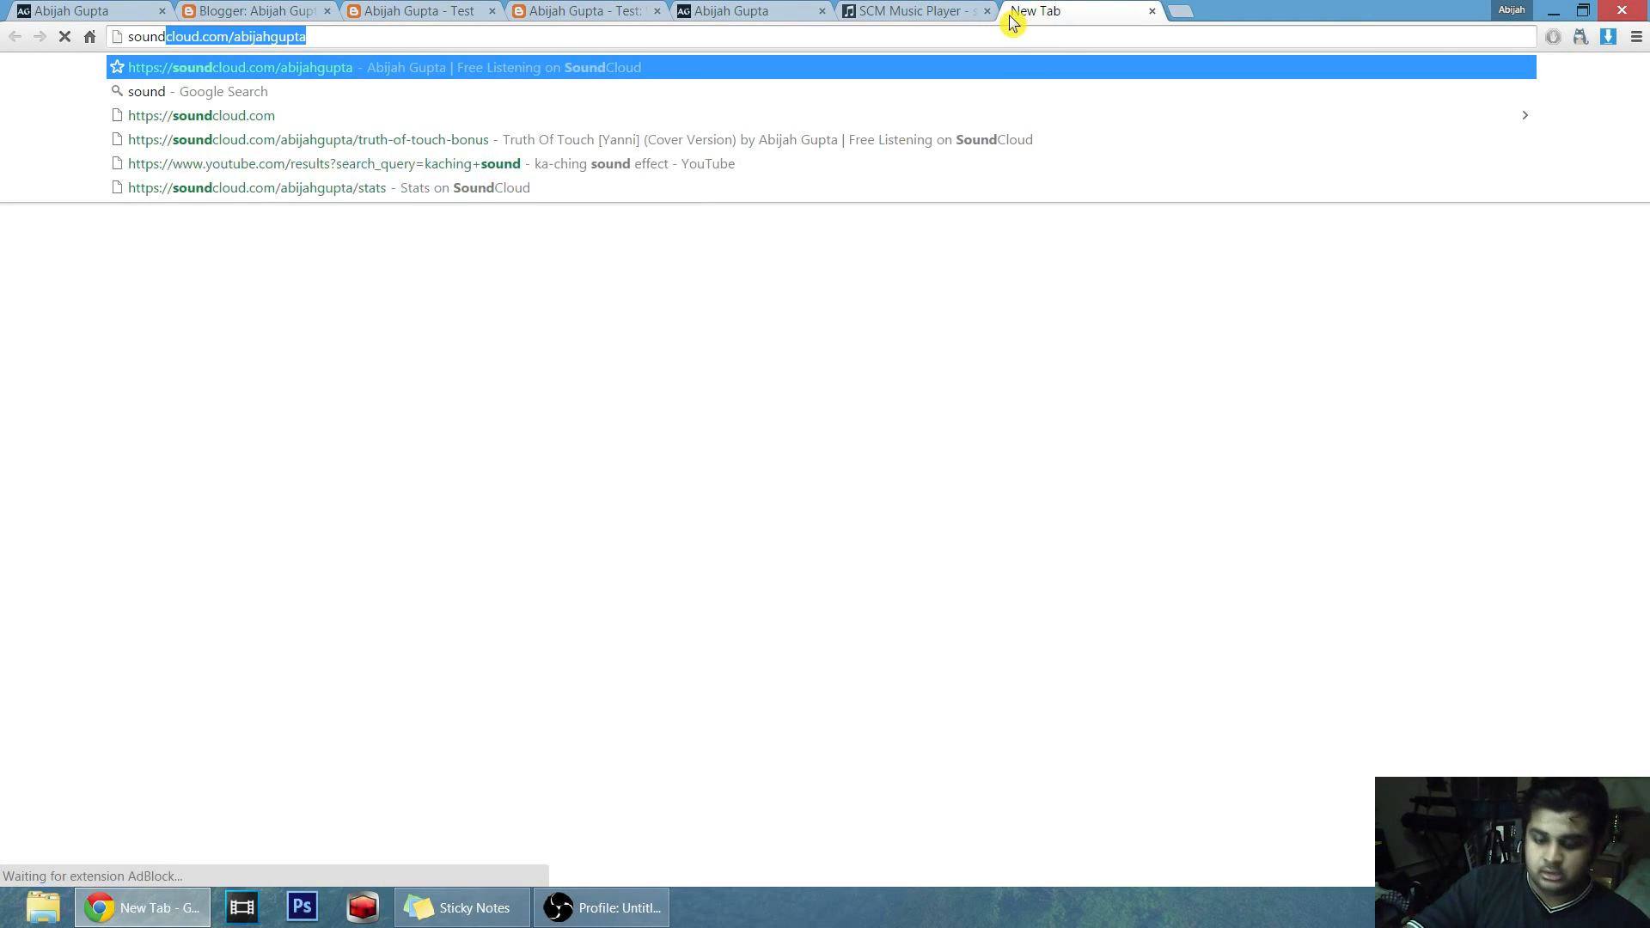
key("Return")
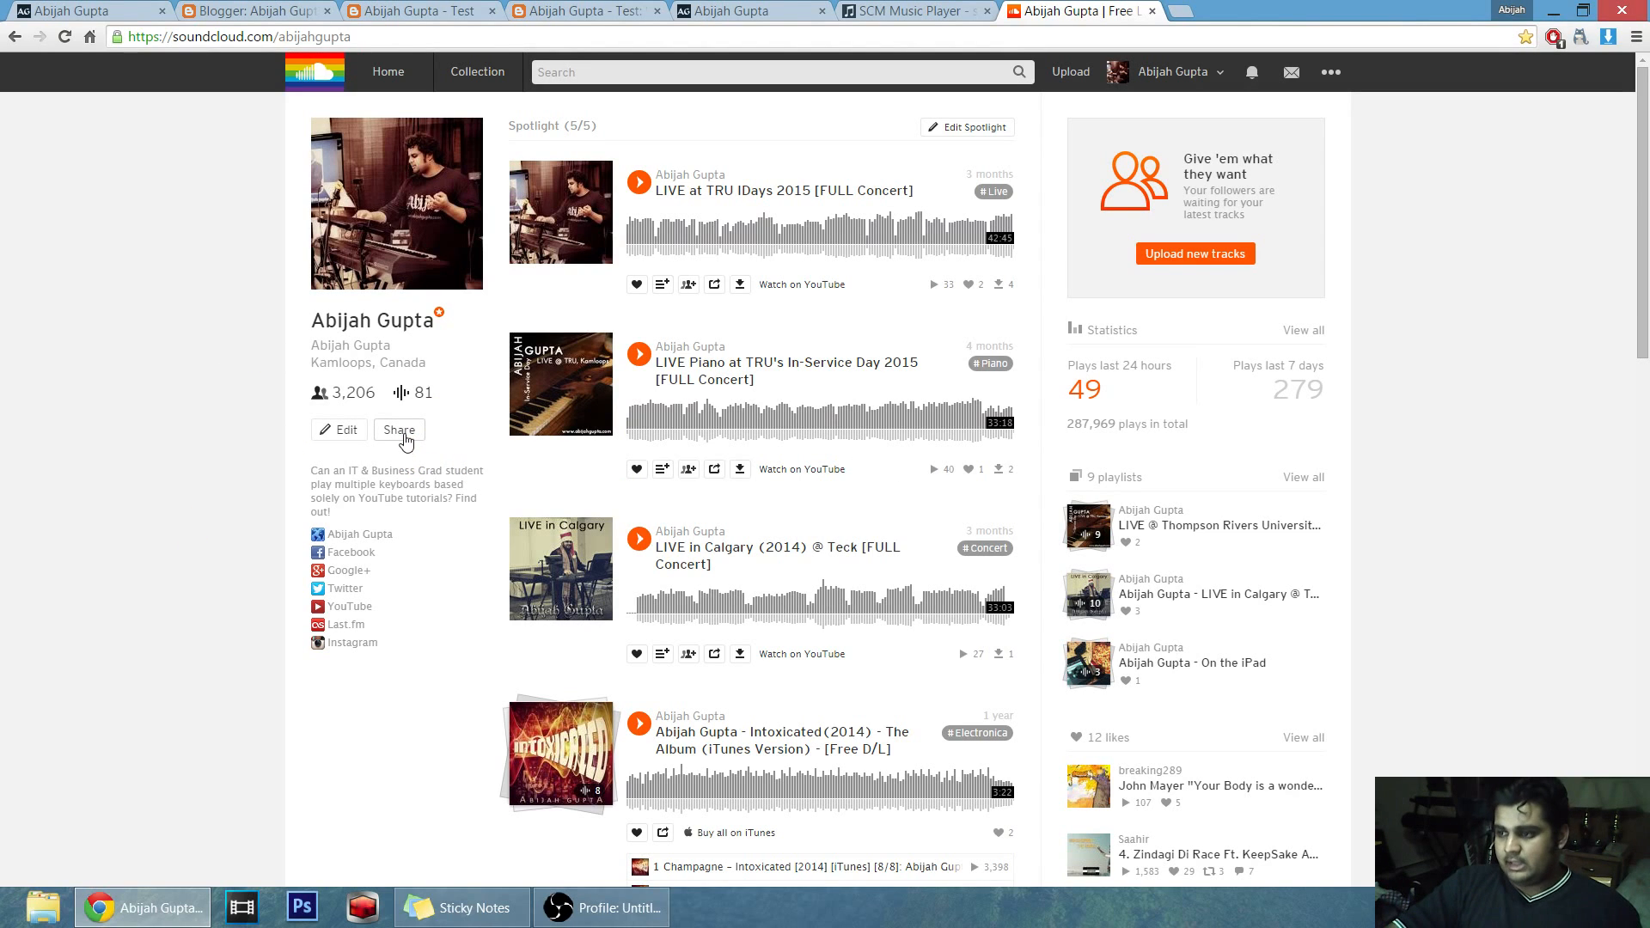
Copy the SoundCloud profile's embed code using the second player style, with the artwork beside the waveform, and close the sharing dialog.
left_click(405, 440)
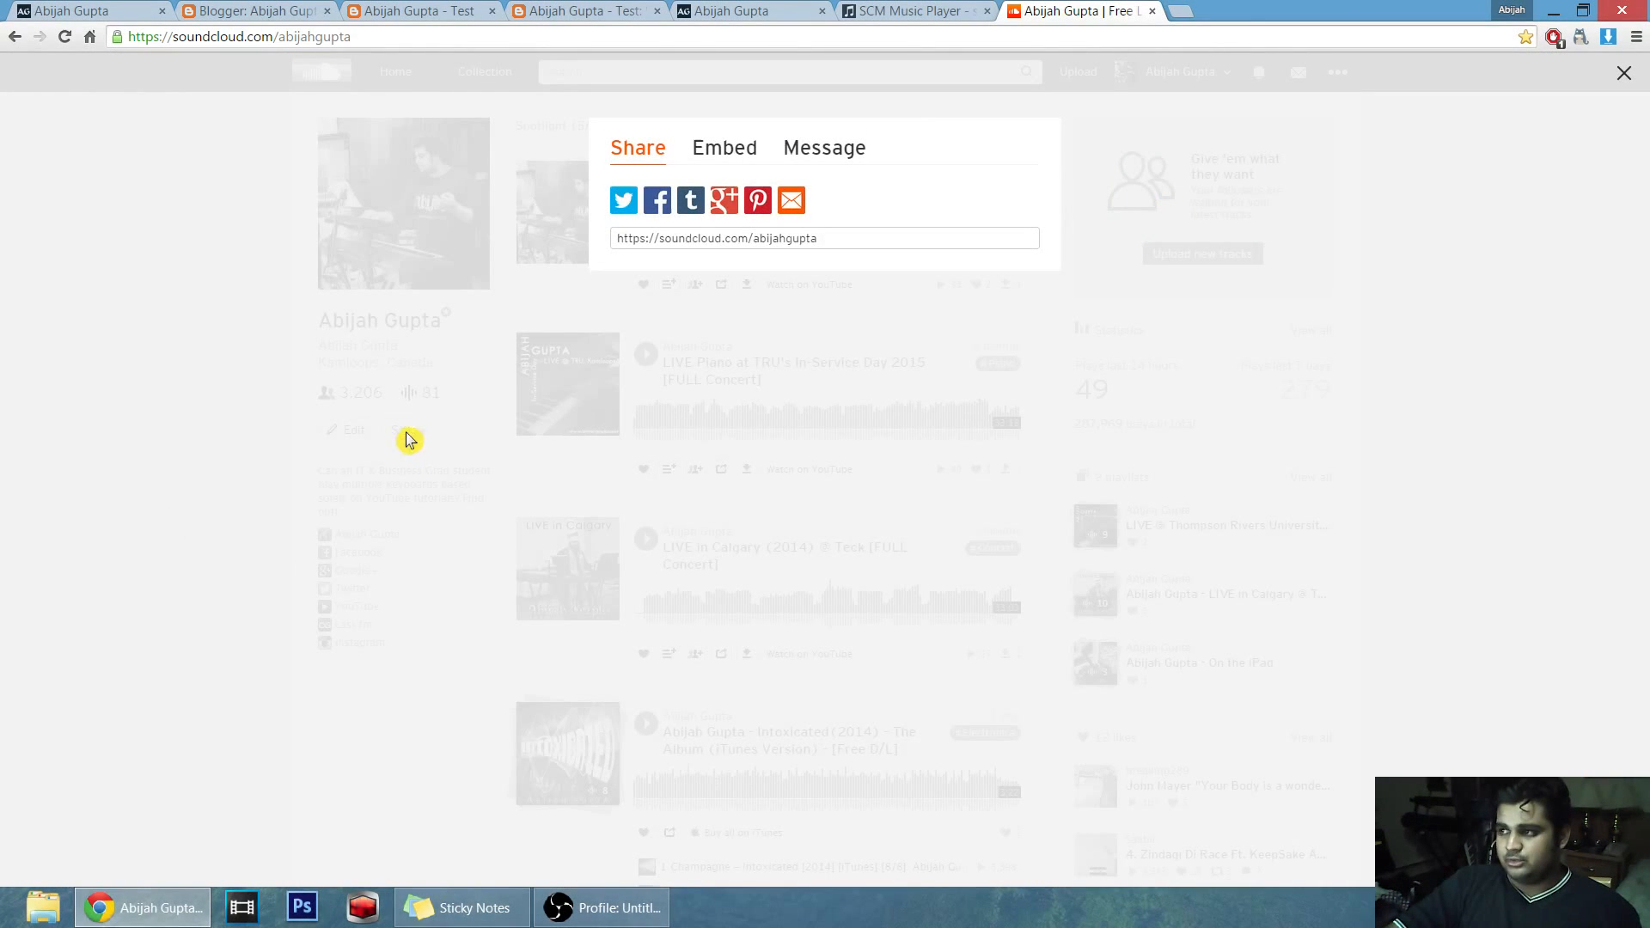
left_click(721, 148)
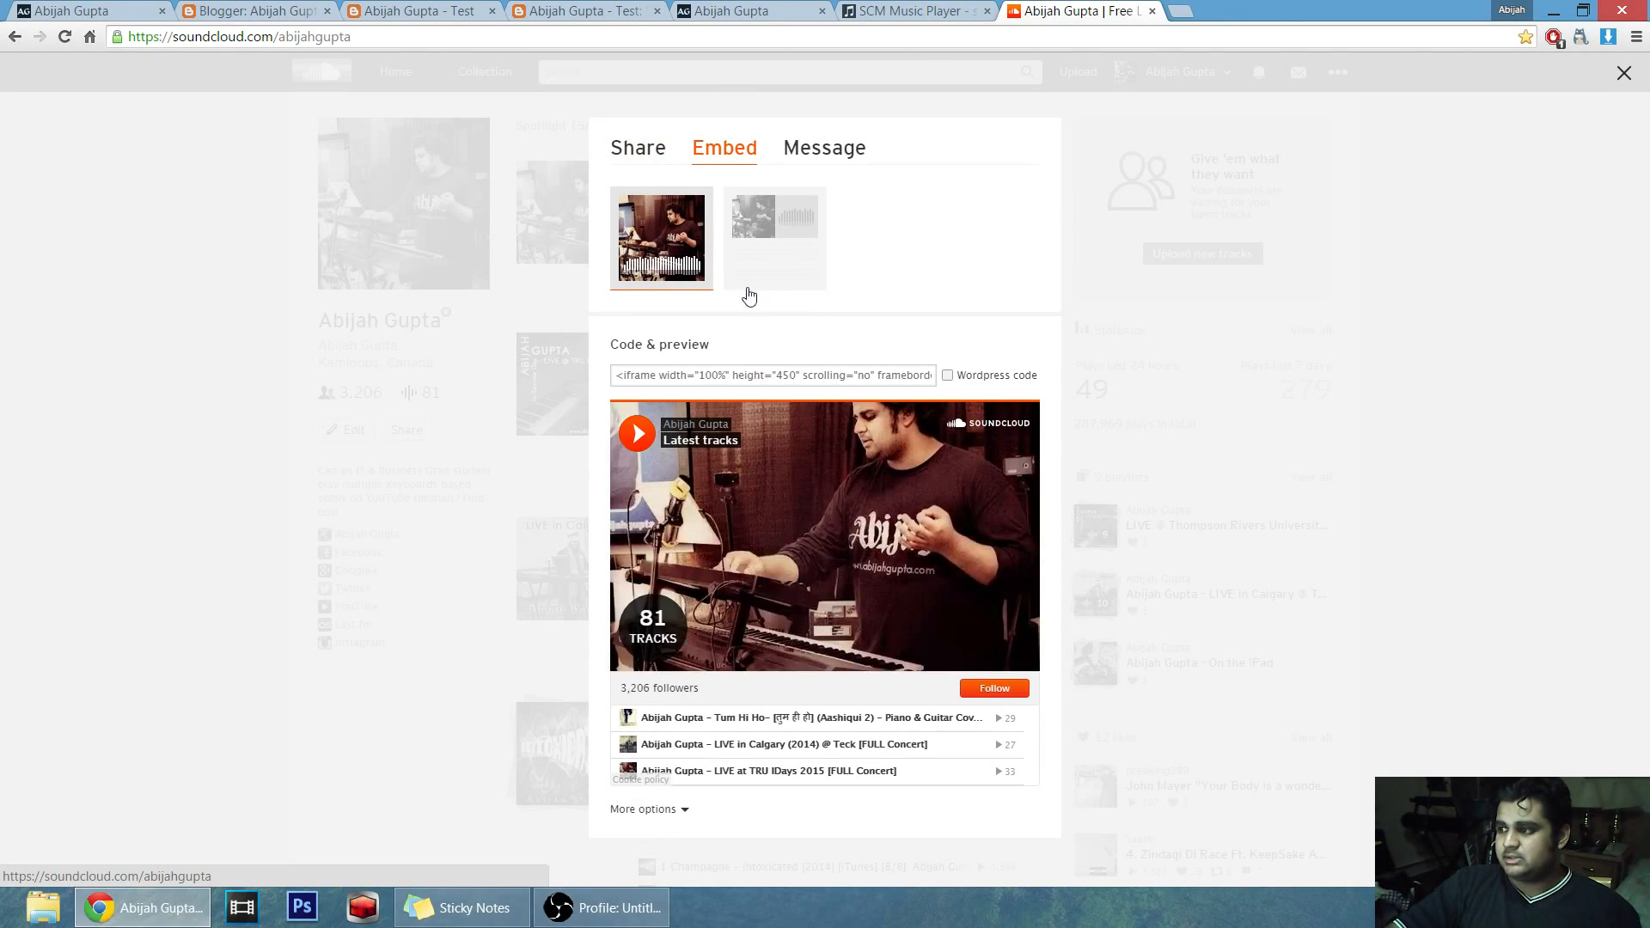
left_click(768, 252)
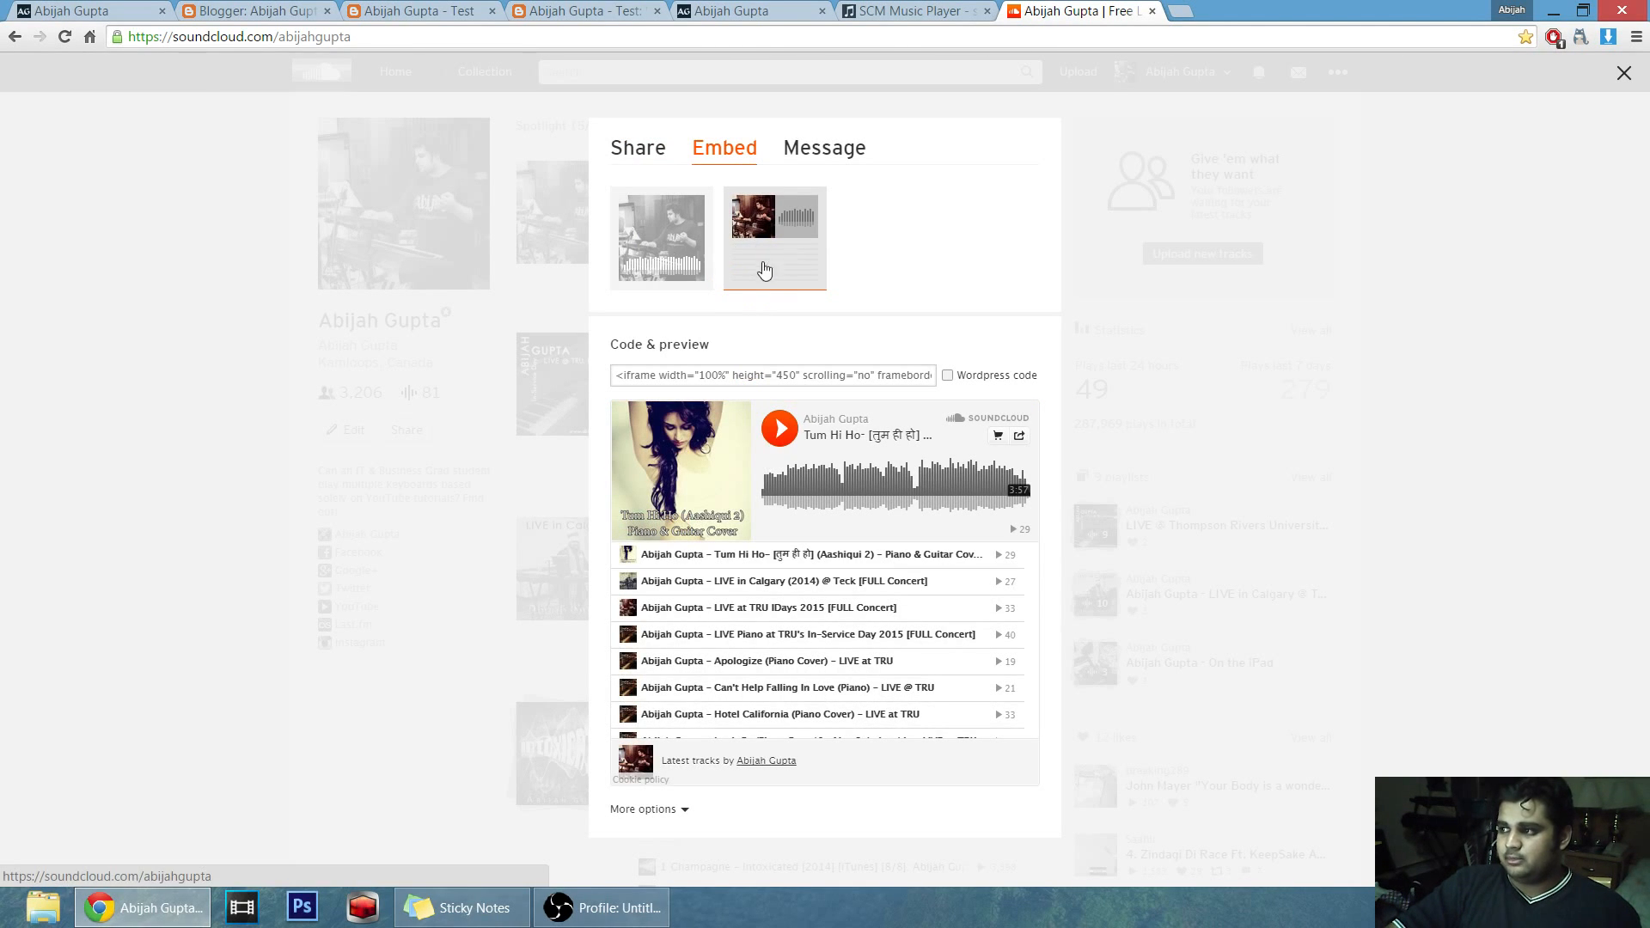
left_click(789, 382)
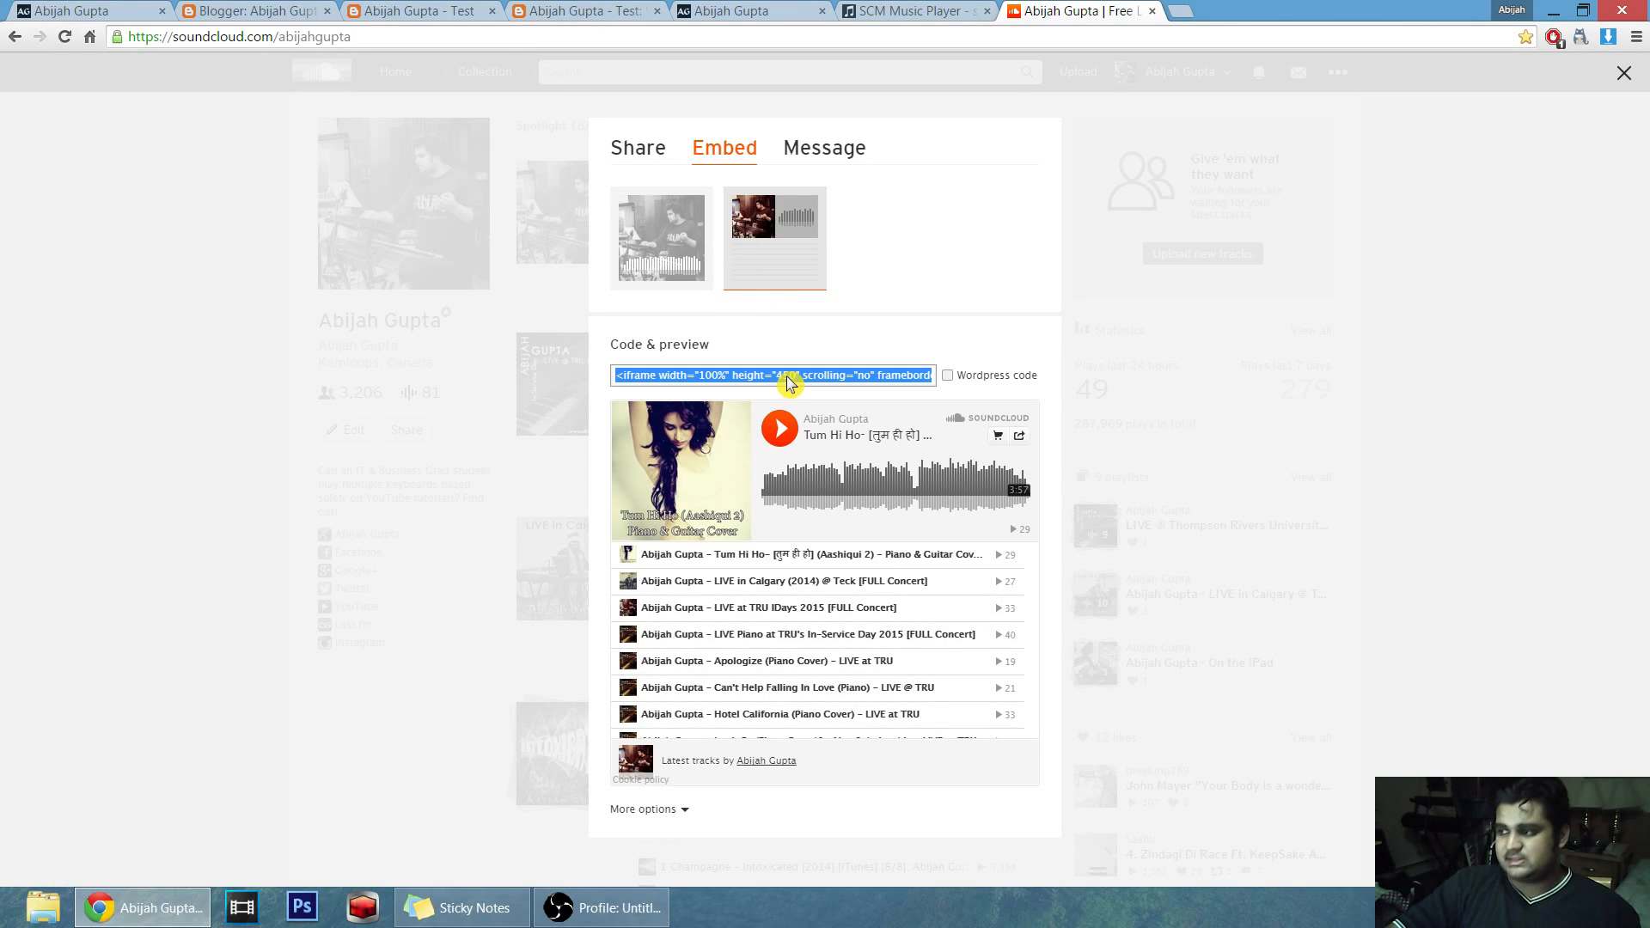
right_click(789, 383)
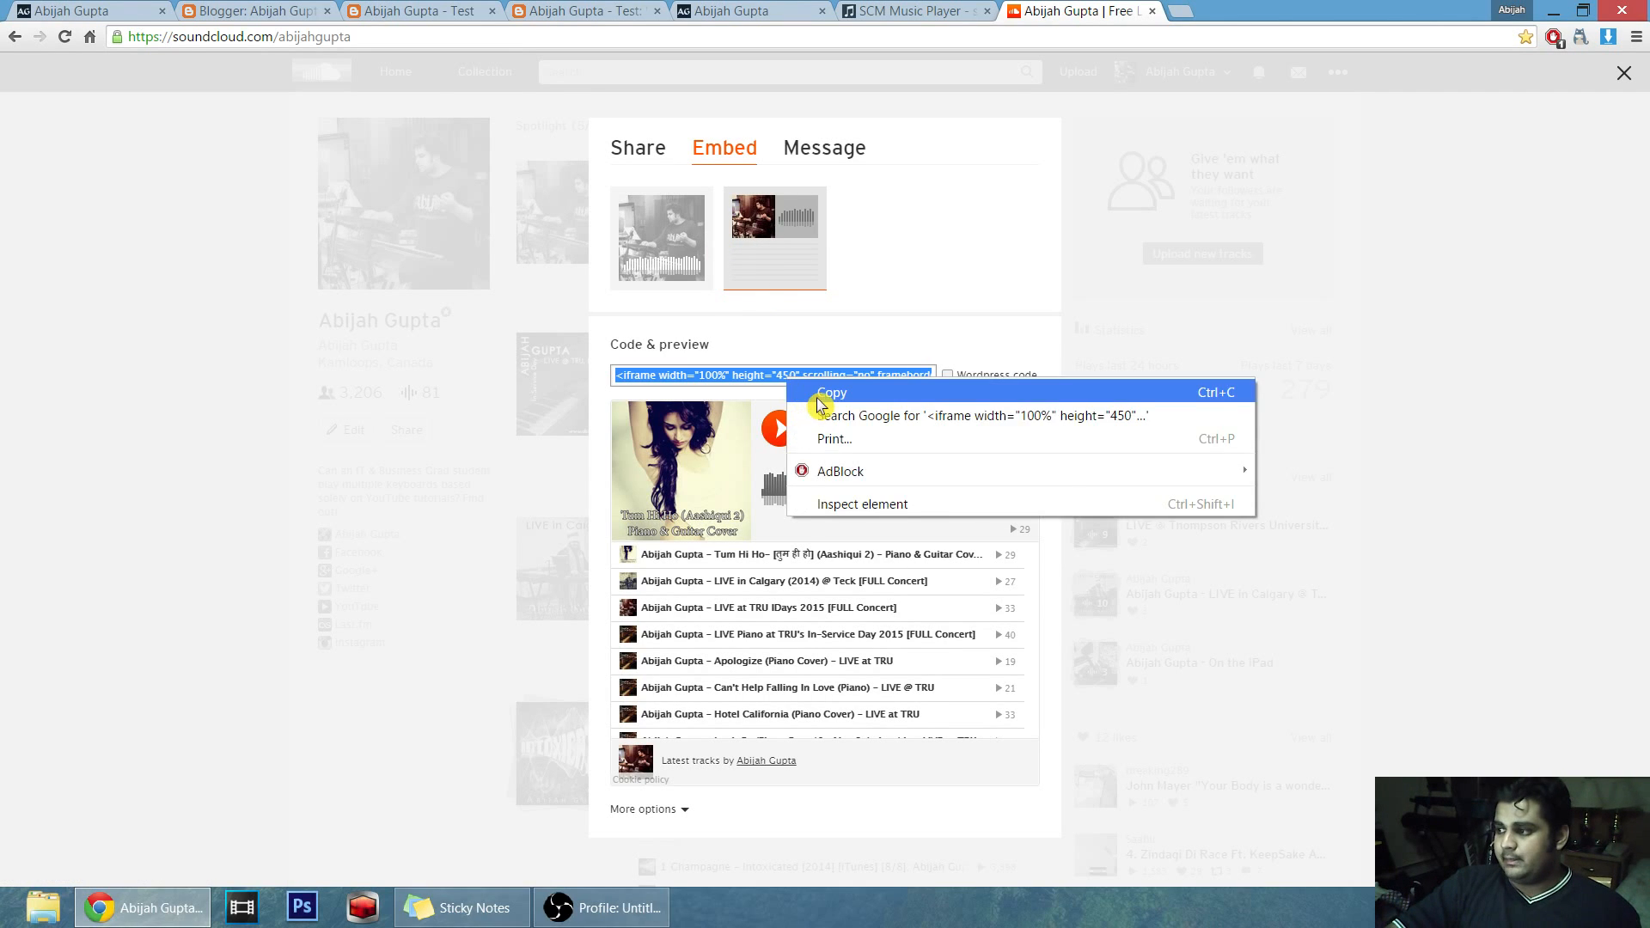
left_click(795, 391)
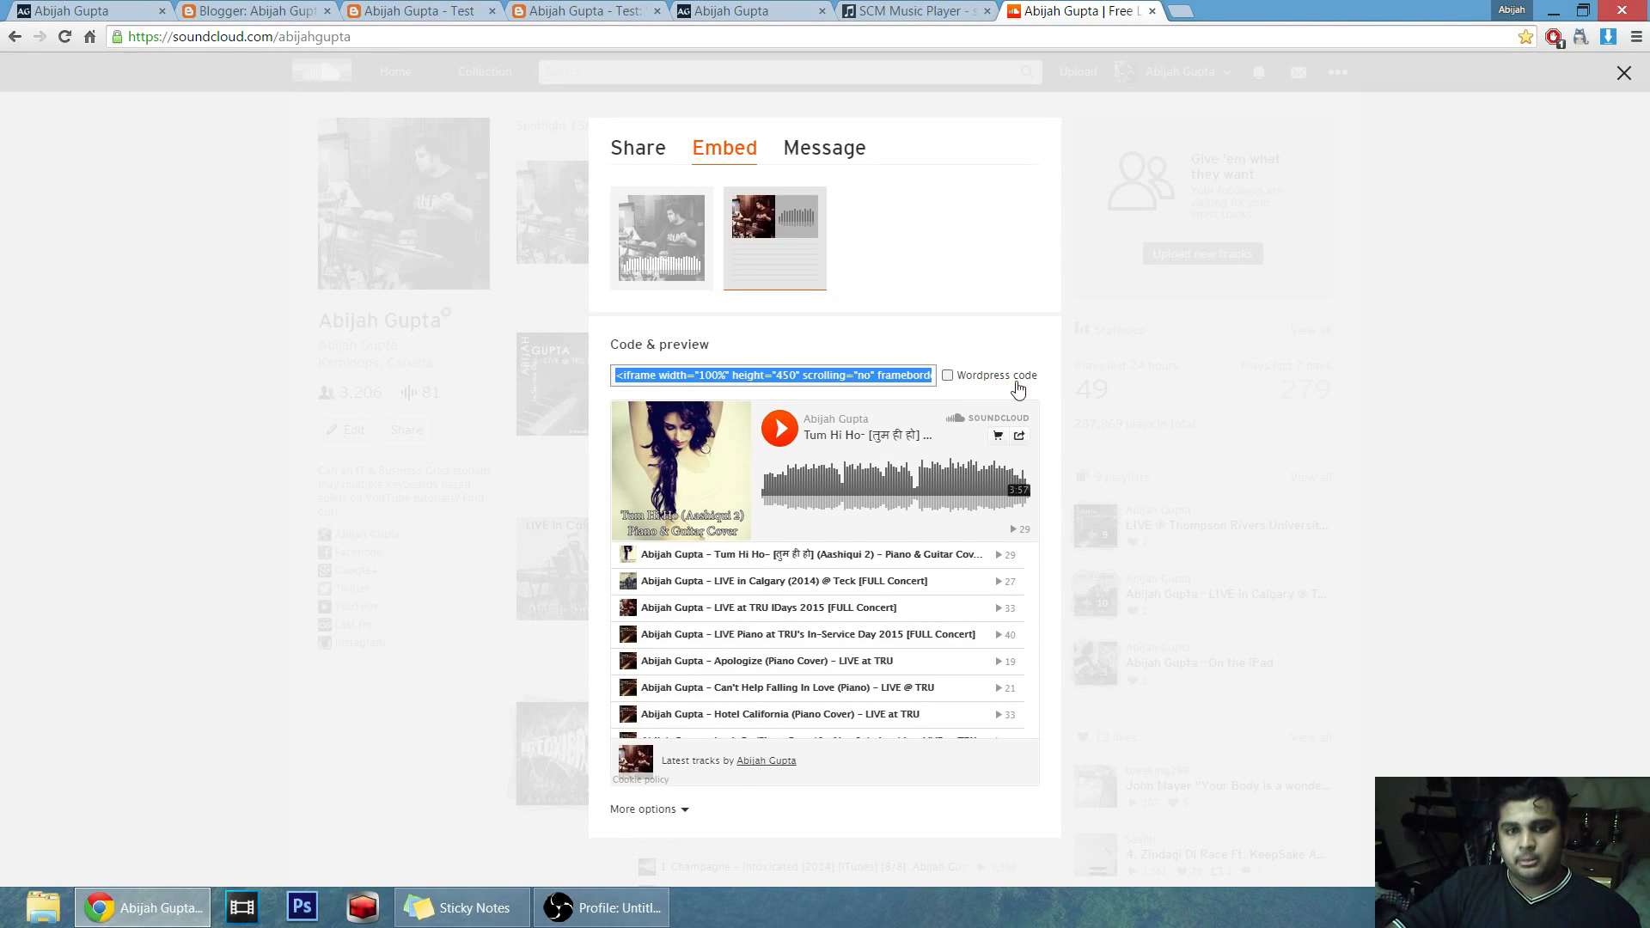
left_click(1468, 378)
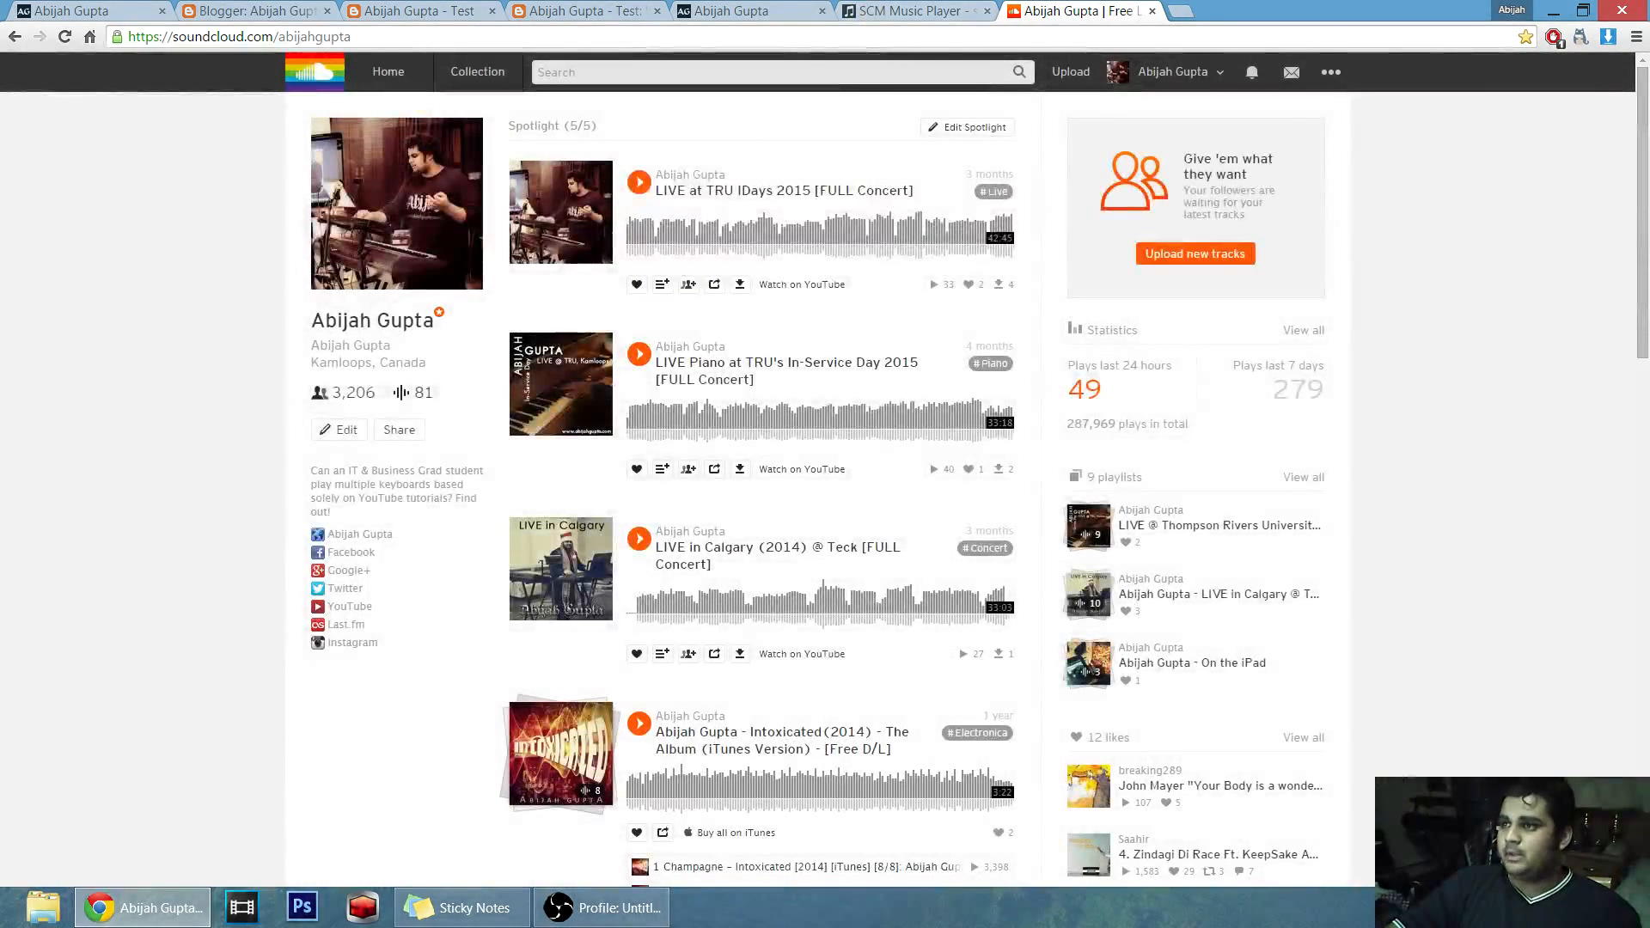
Paste the SoundCloud iframe code inside the last separator div of the "Welcome to my blog!" post's HTML and update the post.
left_click(419, 11)
left_click(589, 12)
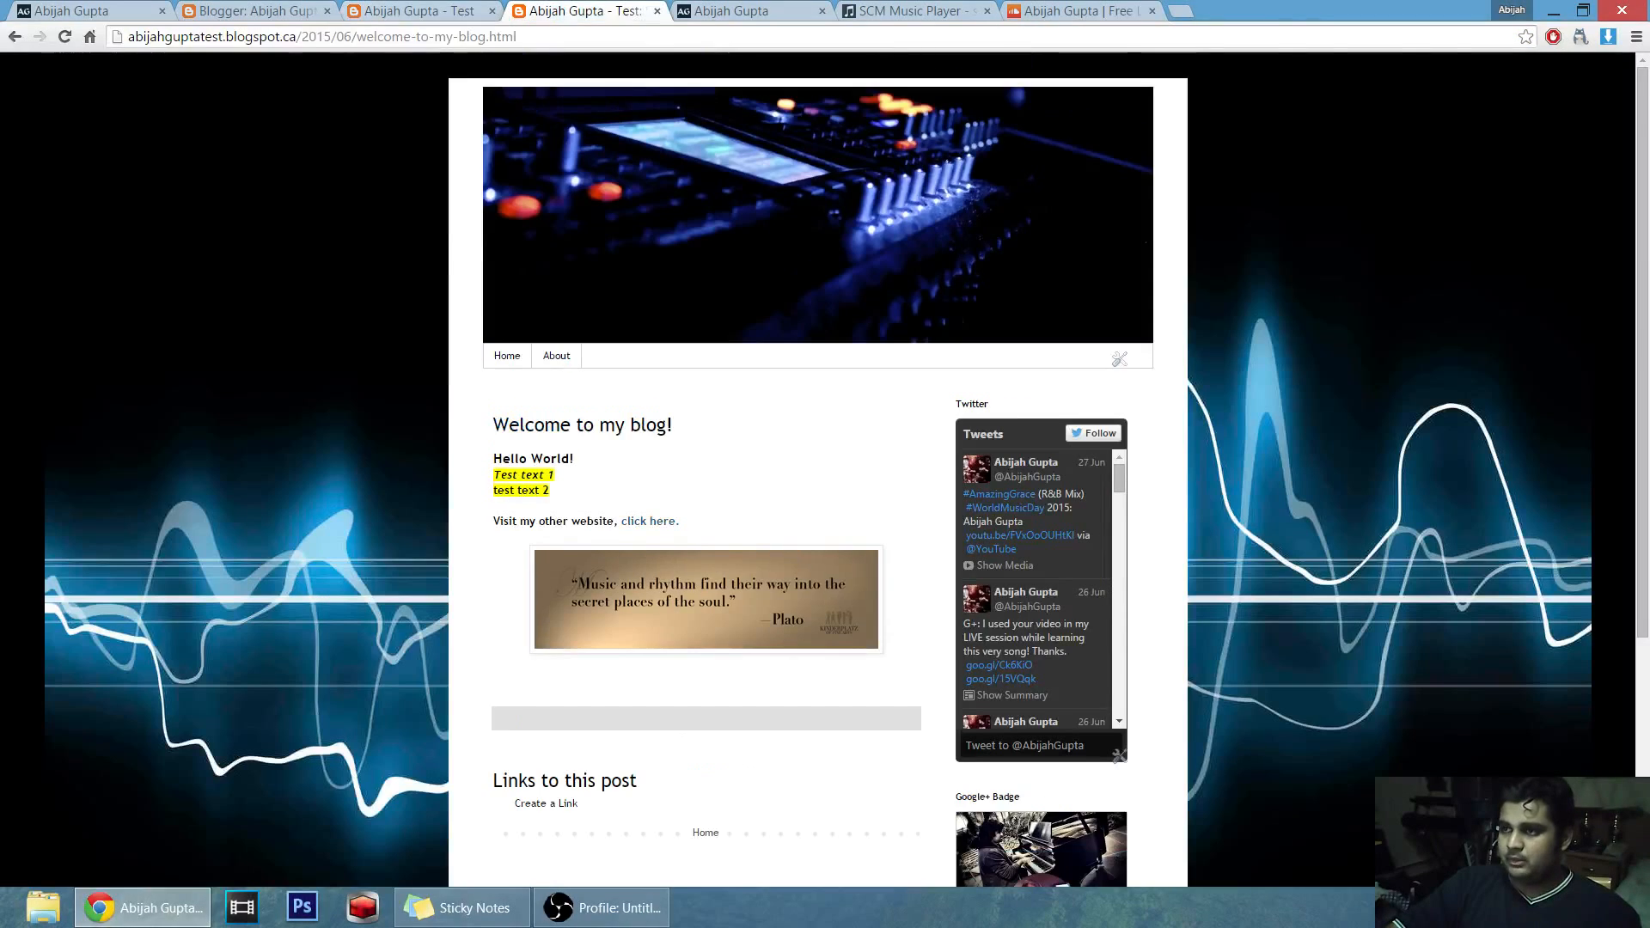
left_click(282, 11)
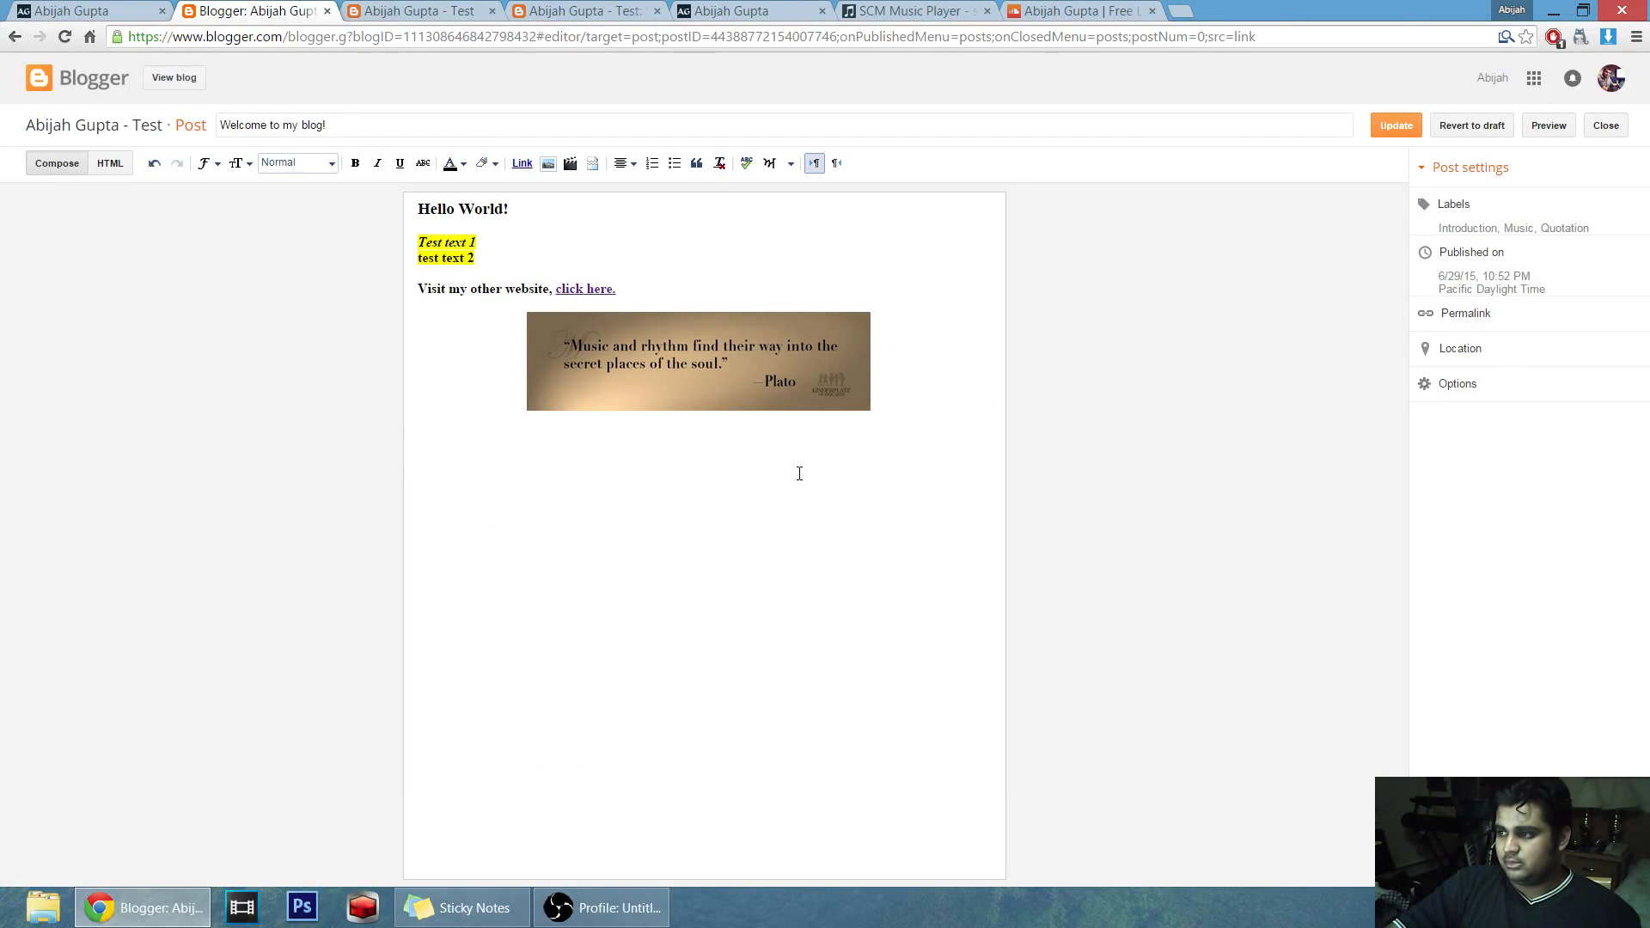
left_click(111, 164)
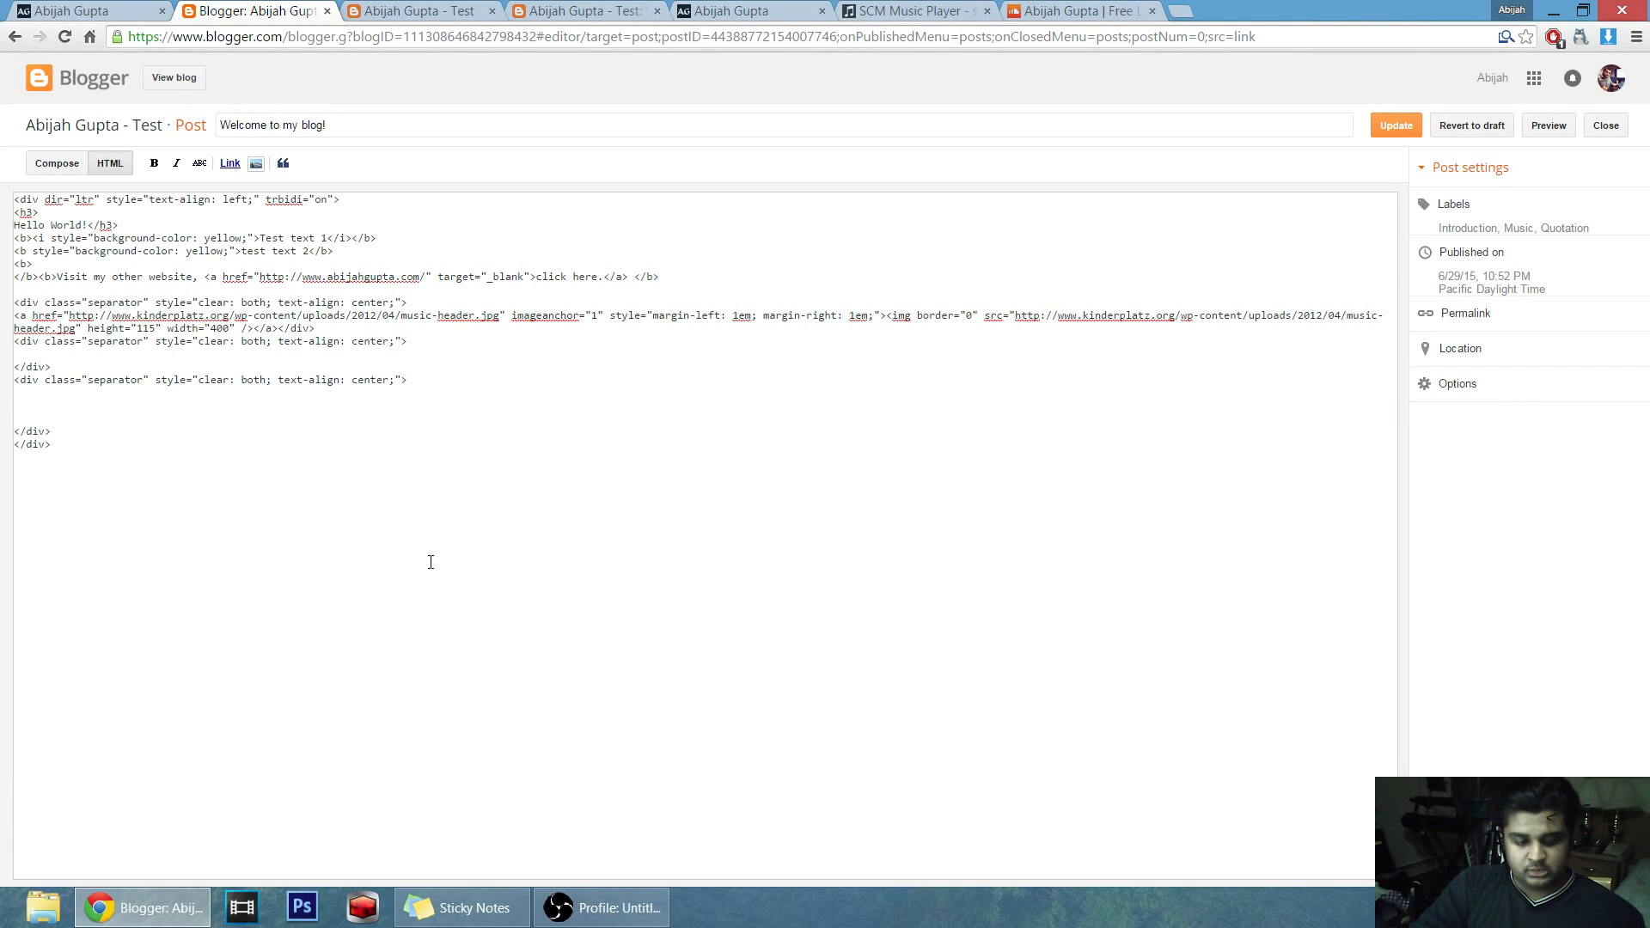
key("ctrl+v")
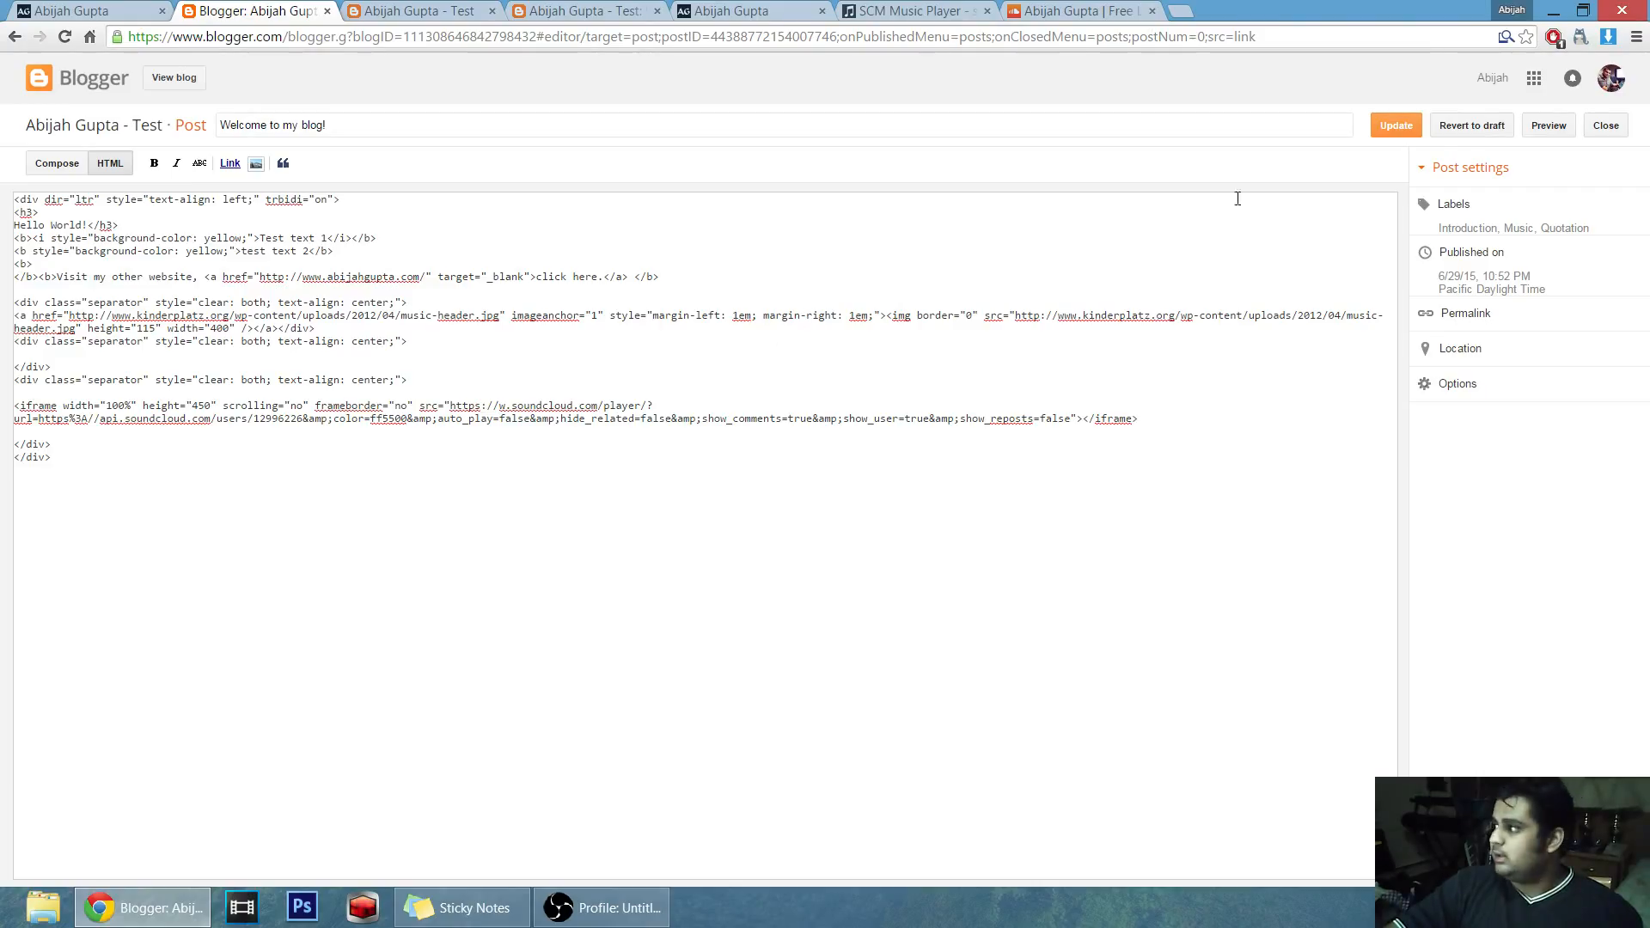
left_click(1397, 126)
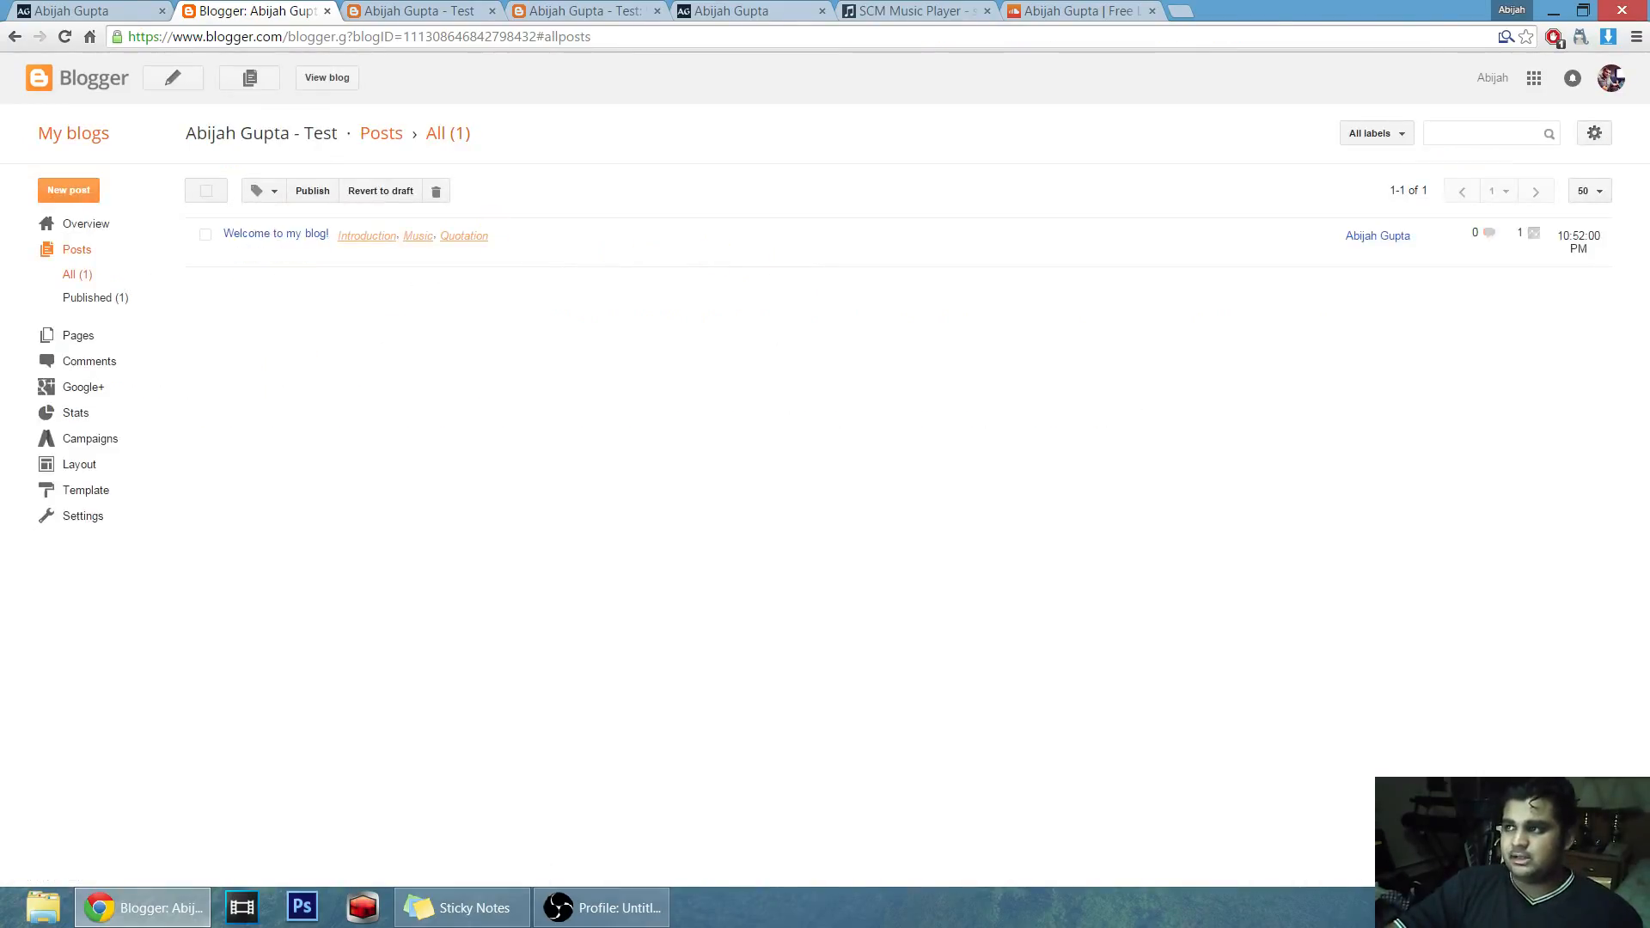
Reload the published "Welcome to my blog!" post and check the embedded SoundCloud player and its track list.
left_click(593, 11)
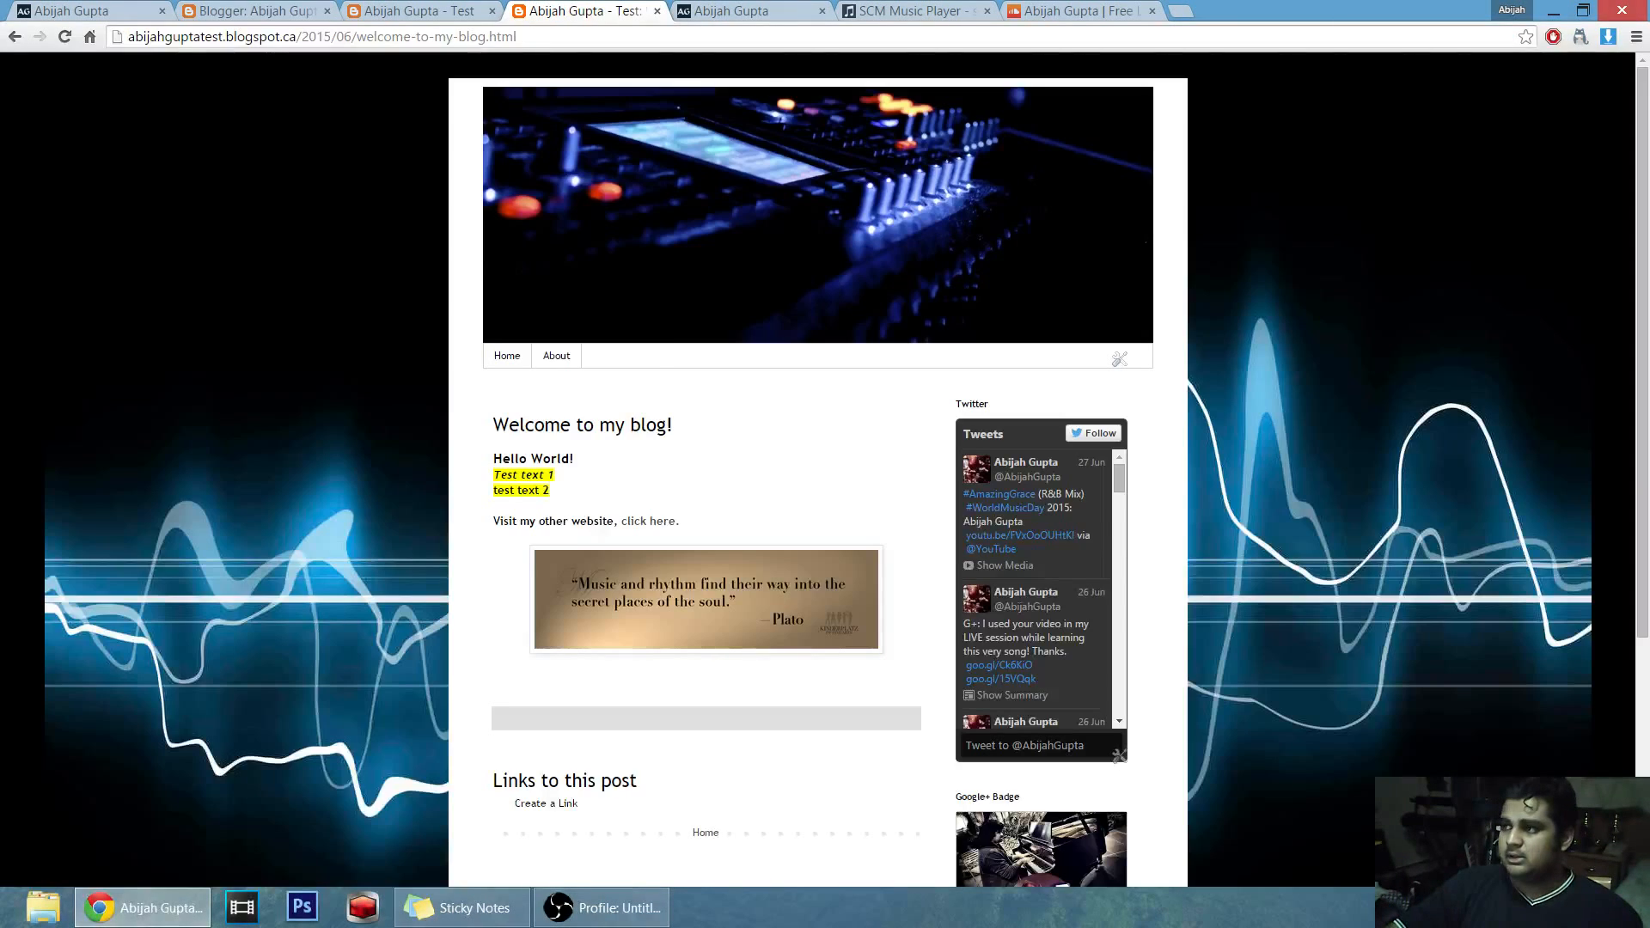
left_click(74, 37)
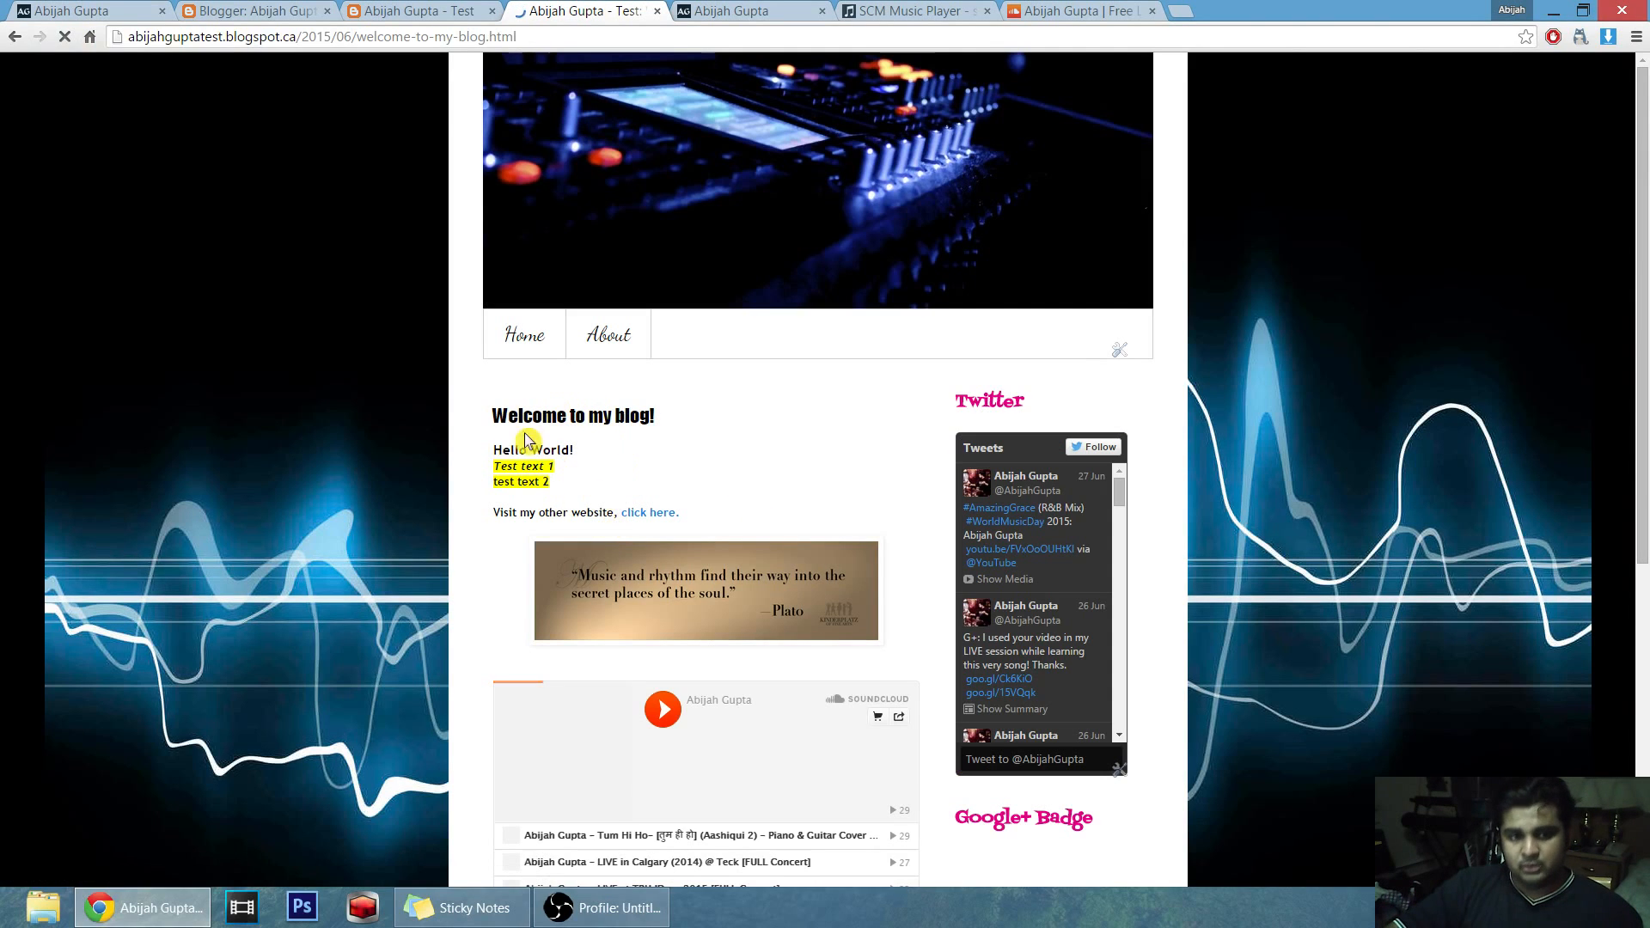
scroll(404, 524, "down", 4)
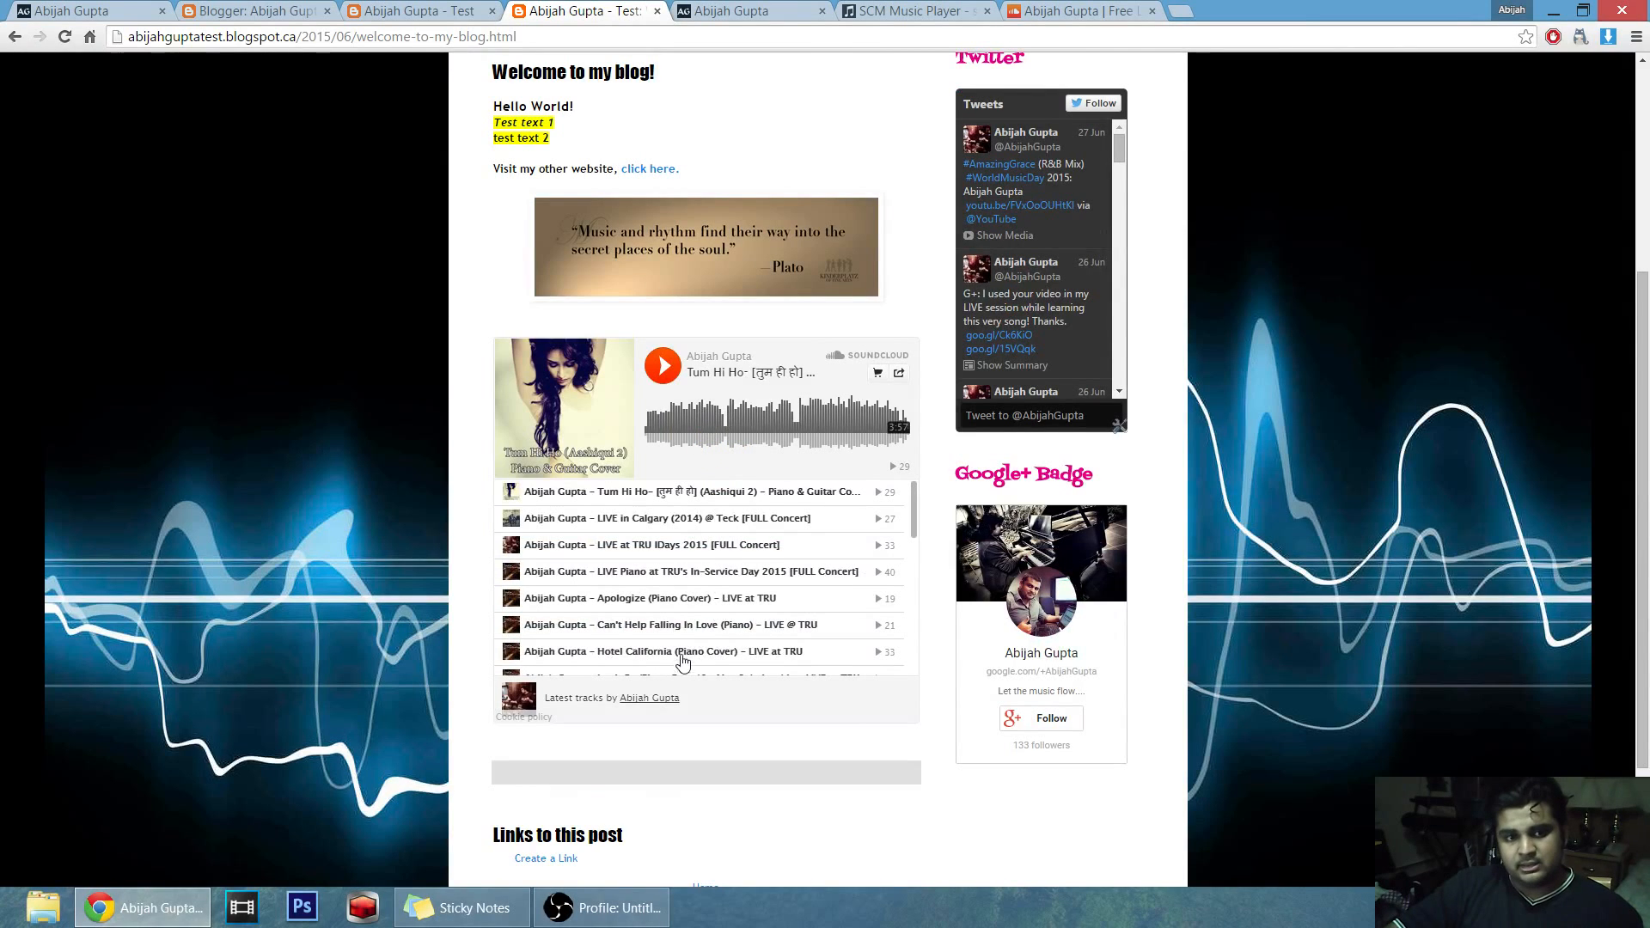
scroll(676, 599, "down", 10)
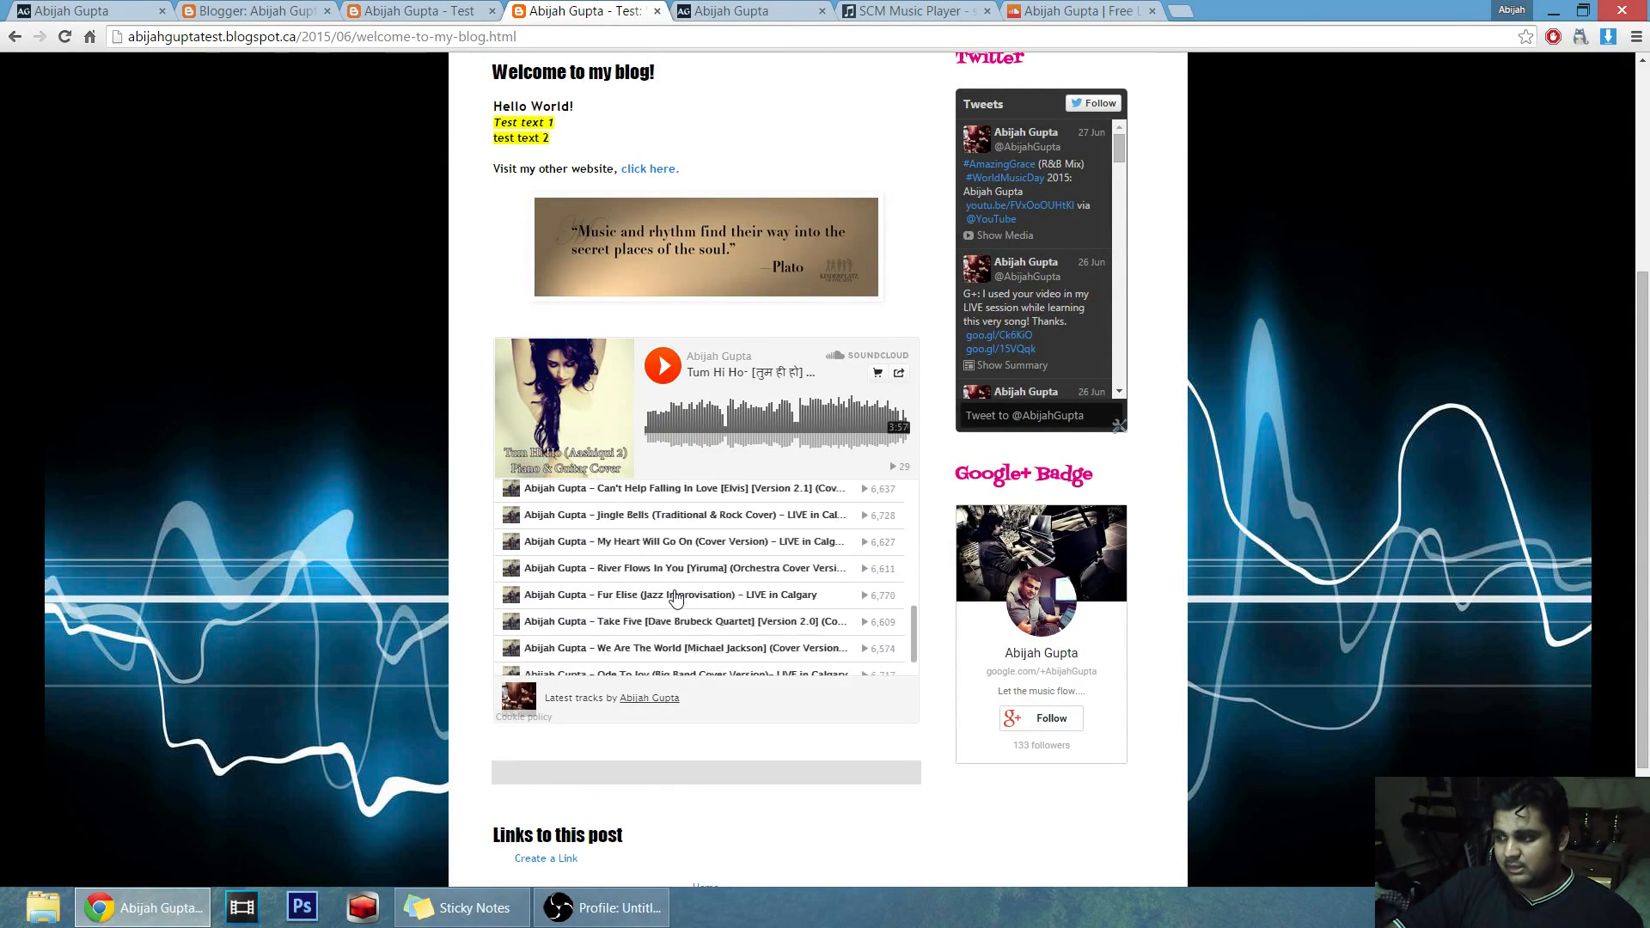
scroll(719, 480, "up", 10)
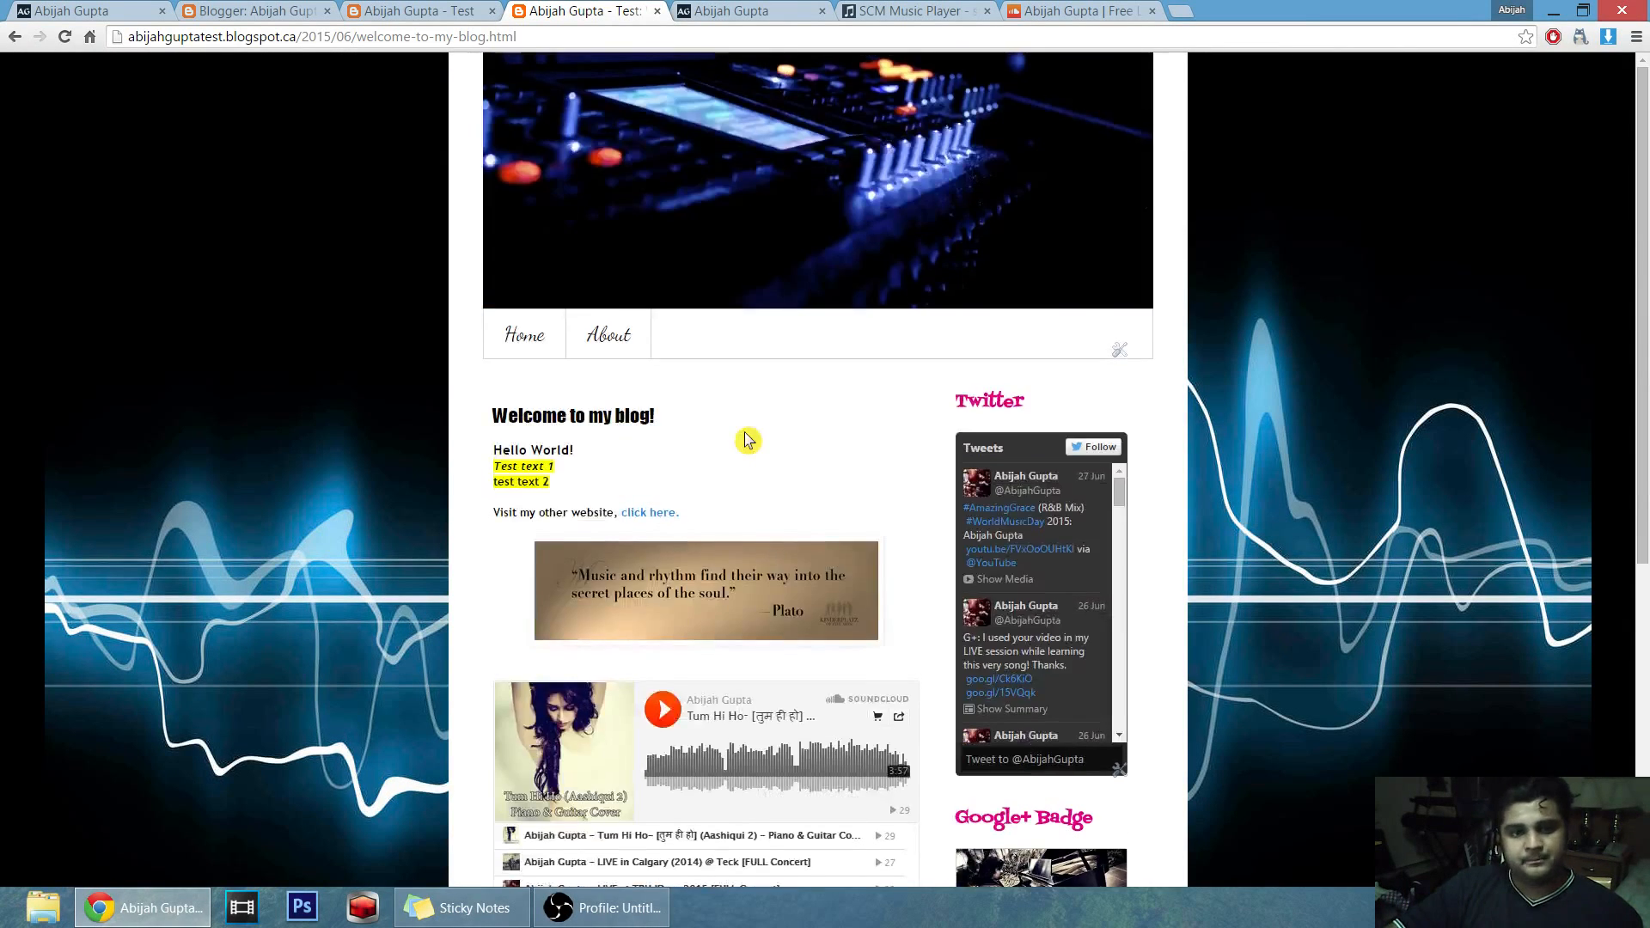
Switch to the SCM Music Player website and open the playlist settings of its Setup Wizard.
scroll(724, 707, "down", 1)
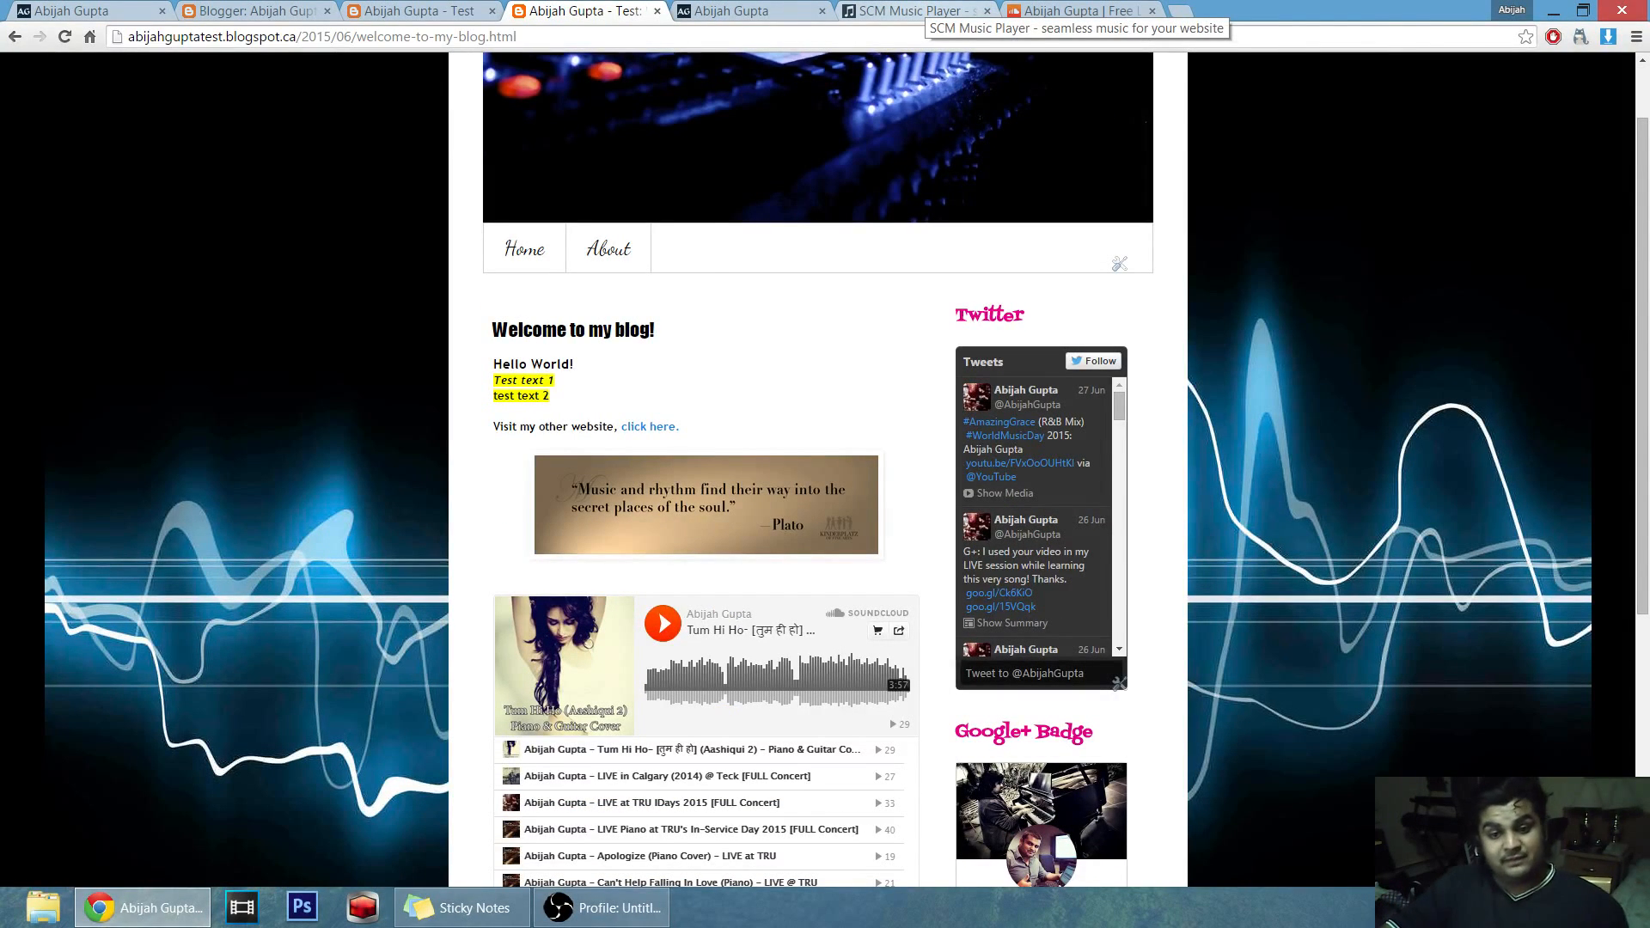
left_click(916, 11)
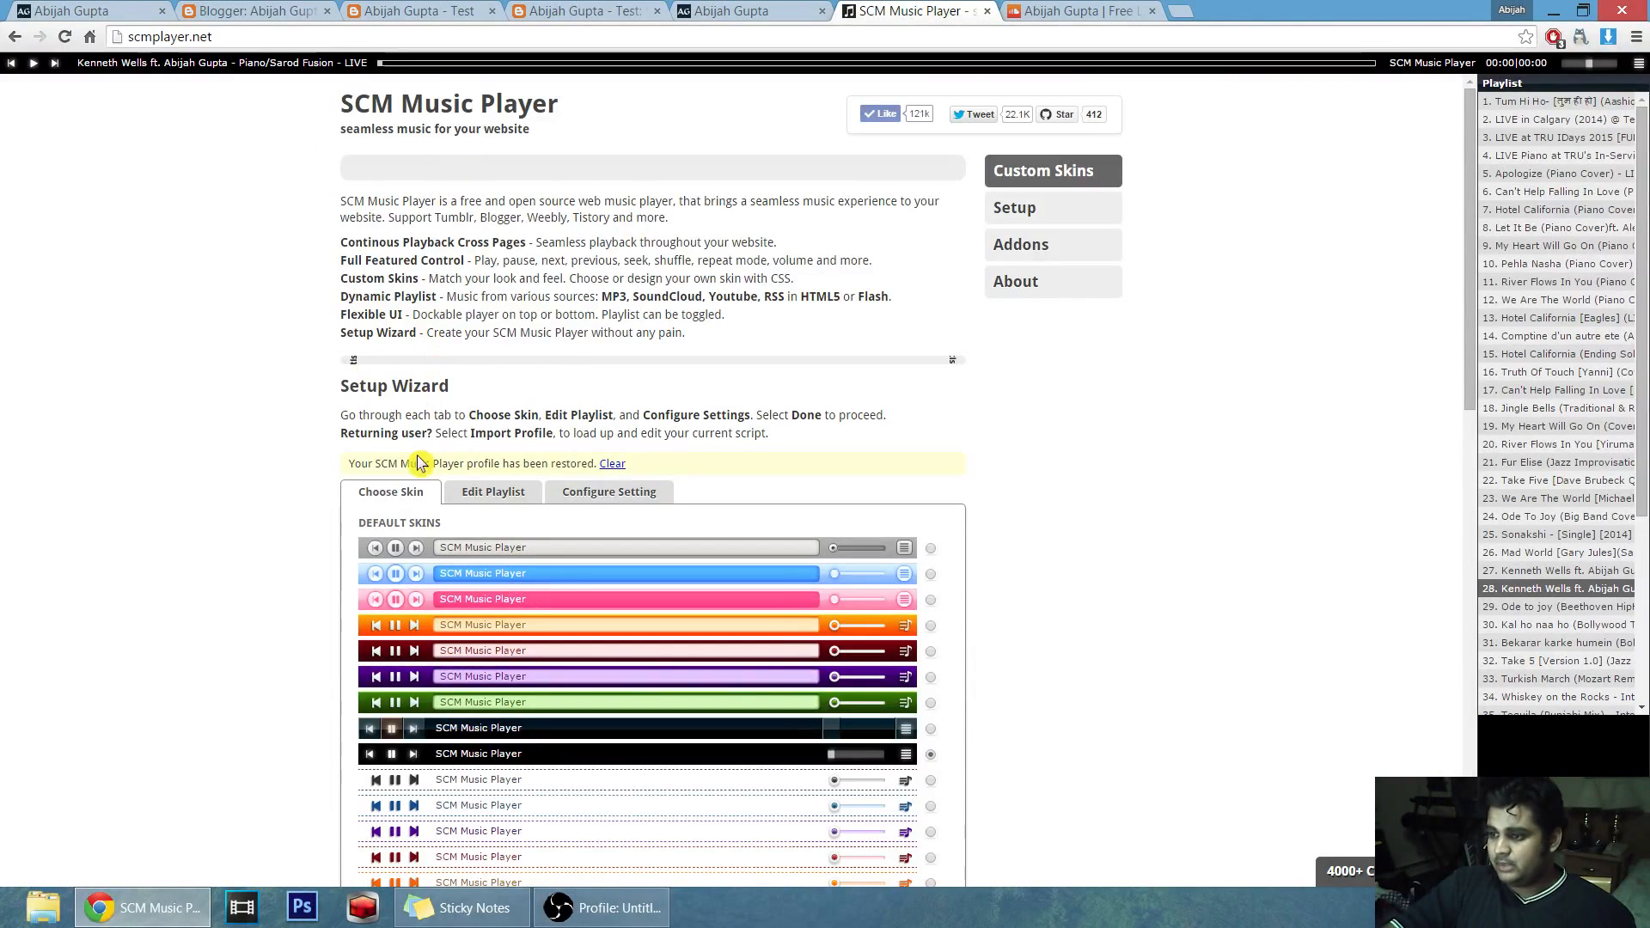
scroll(249, 490, "down", 2)
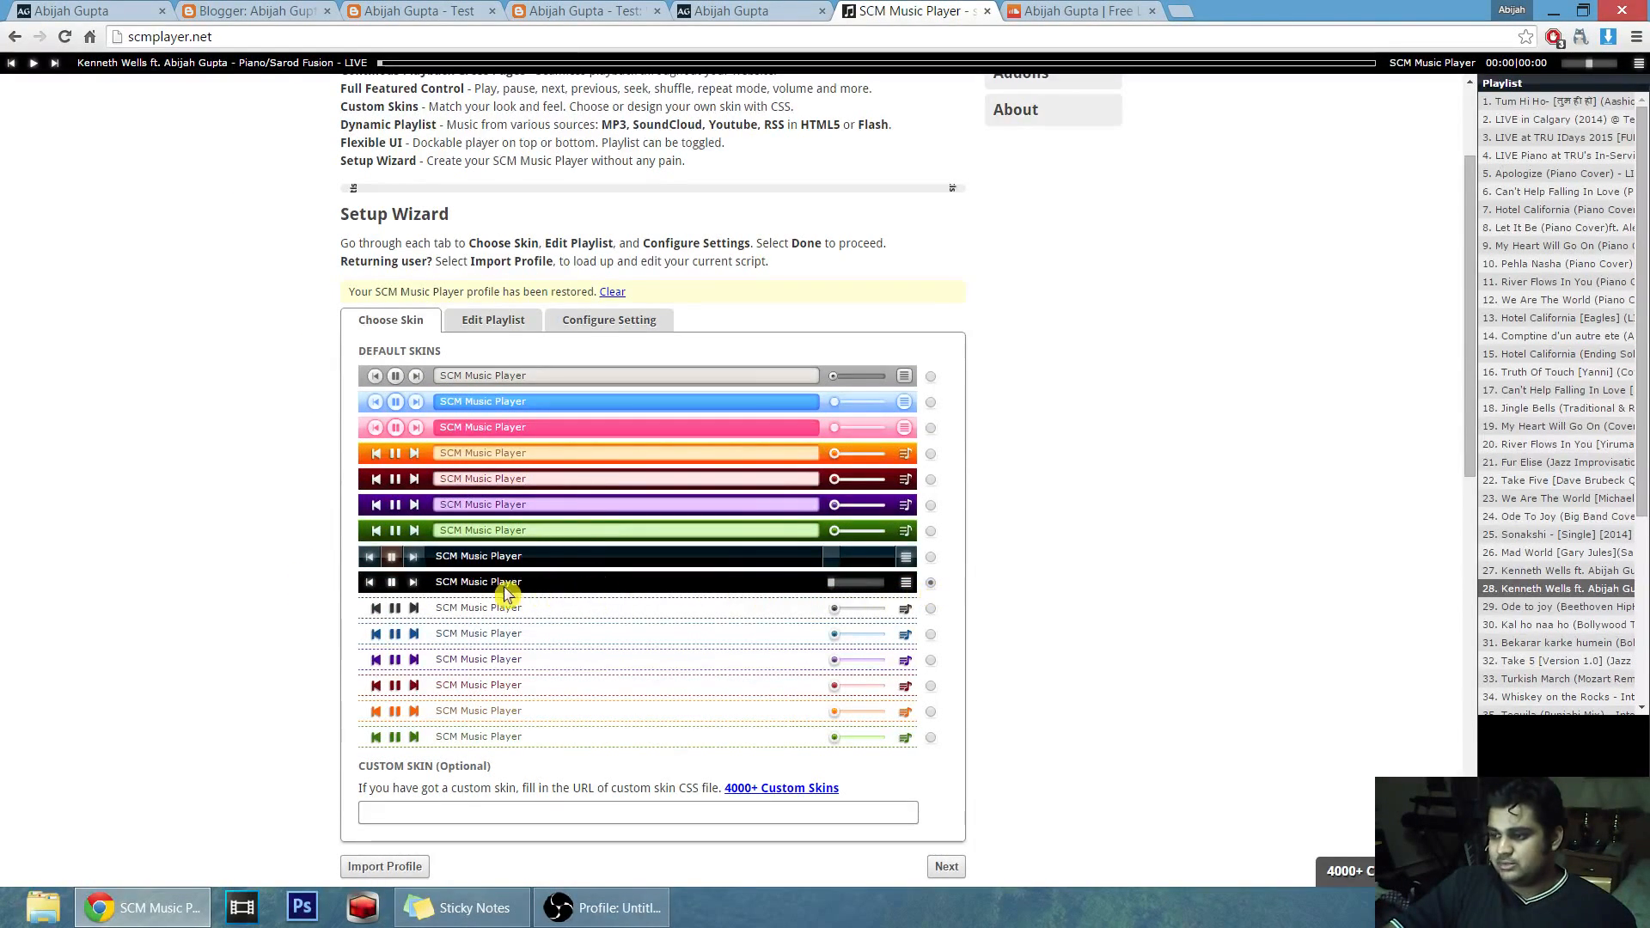
left_click(511, 324)
scroll(513, 325, "down", 1)
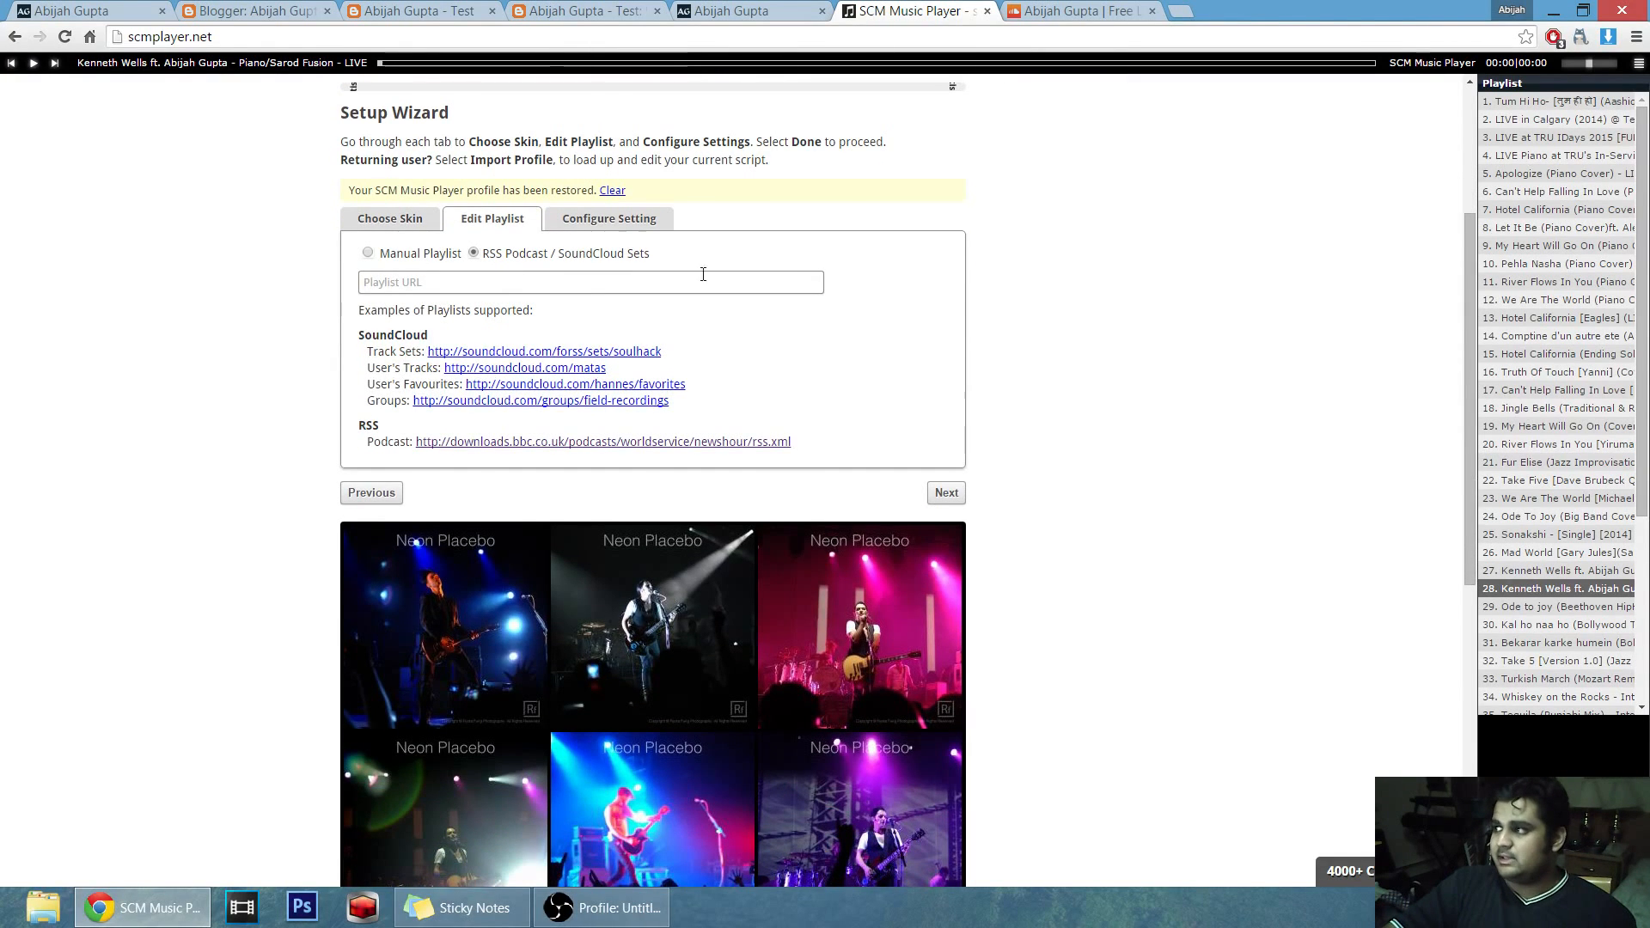
Copy the SoundCloud profile's URL and enter it as the playlist URL in the SCM Music Player Setup Wizard.
left_click(1079, 10)
left_click(321, 37)
key("ctrl+c")
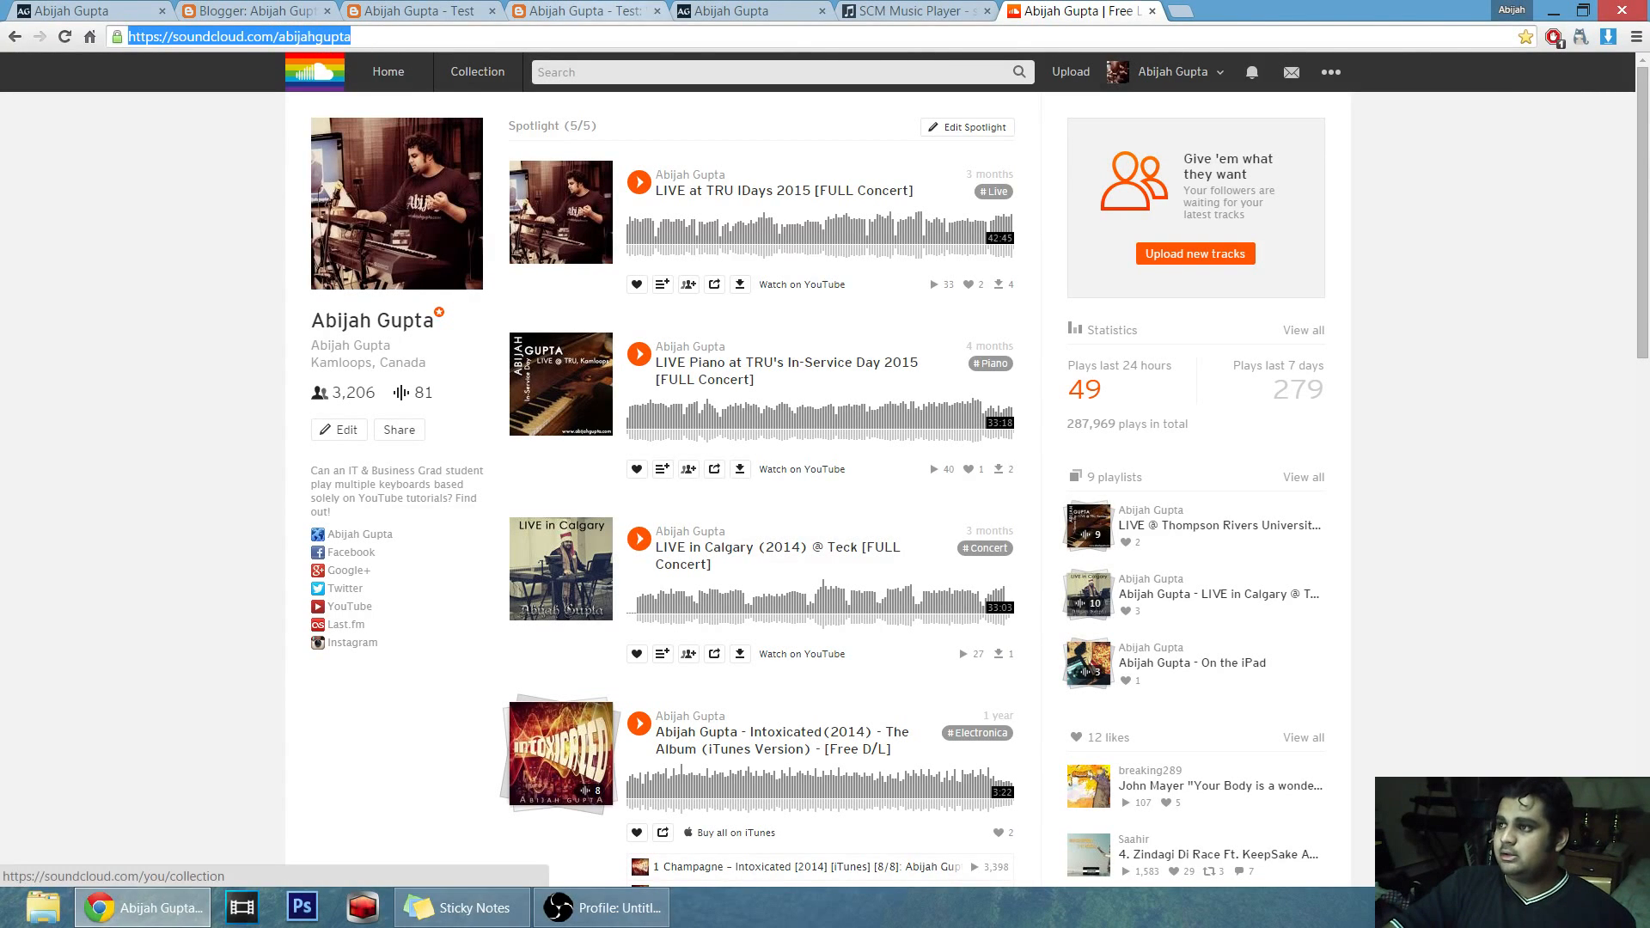
left_click(915, 10)
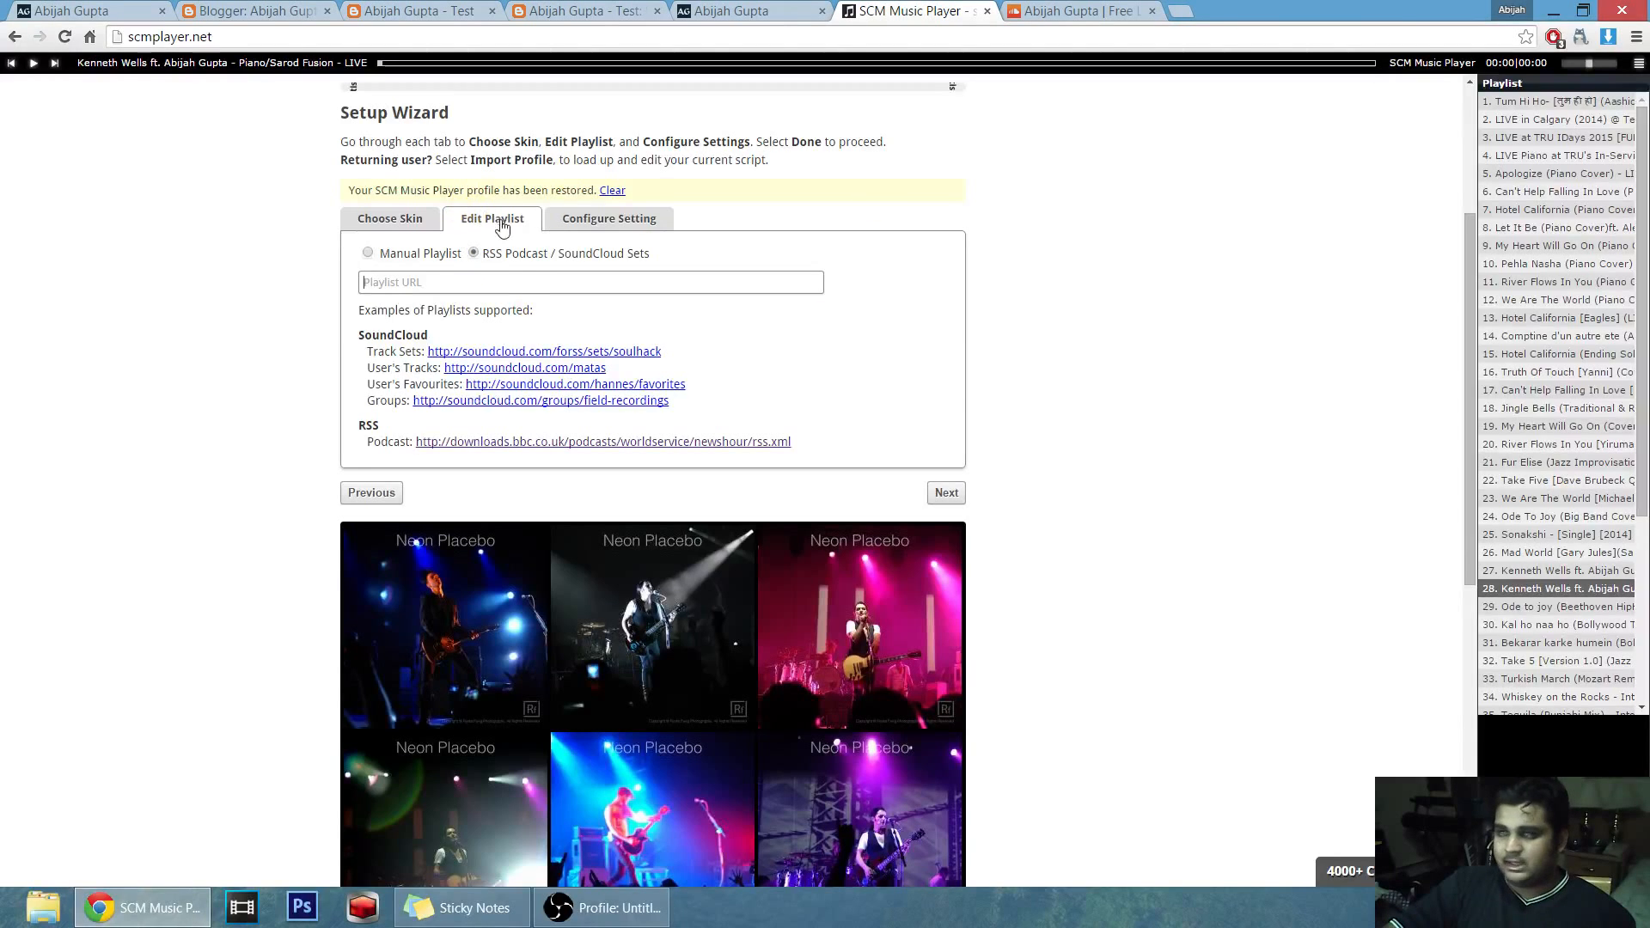
left_click(475, 213)
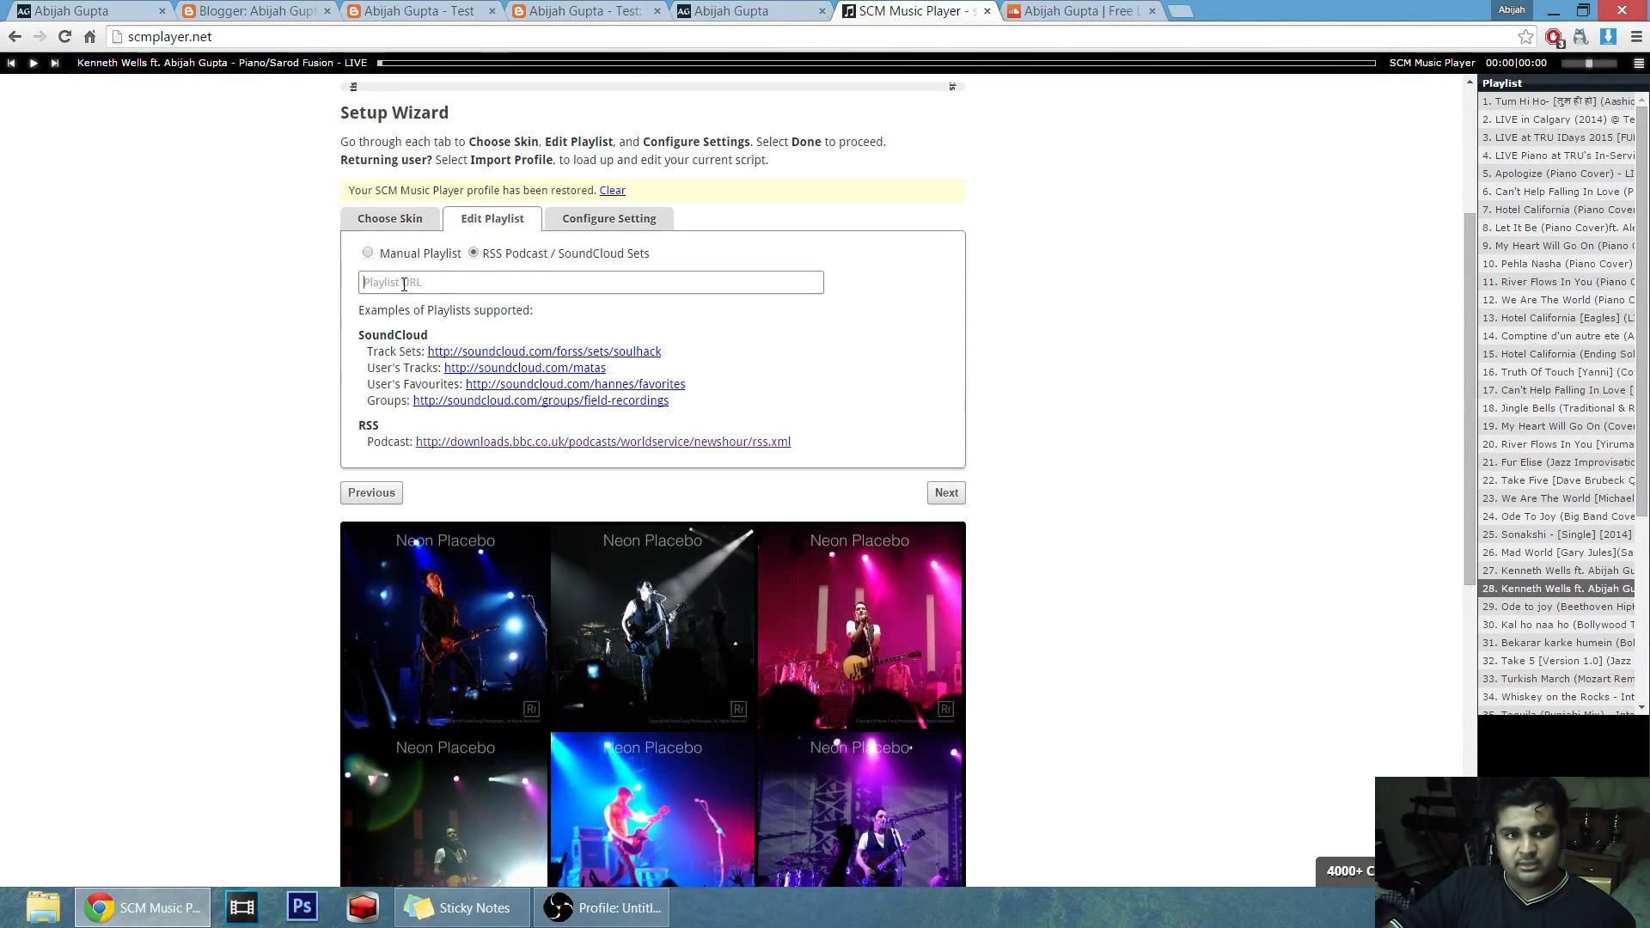
key("ctrl+v")
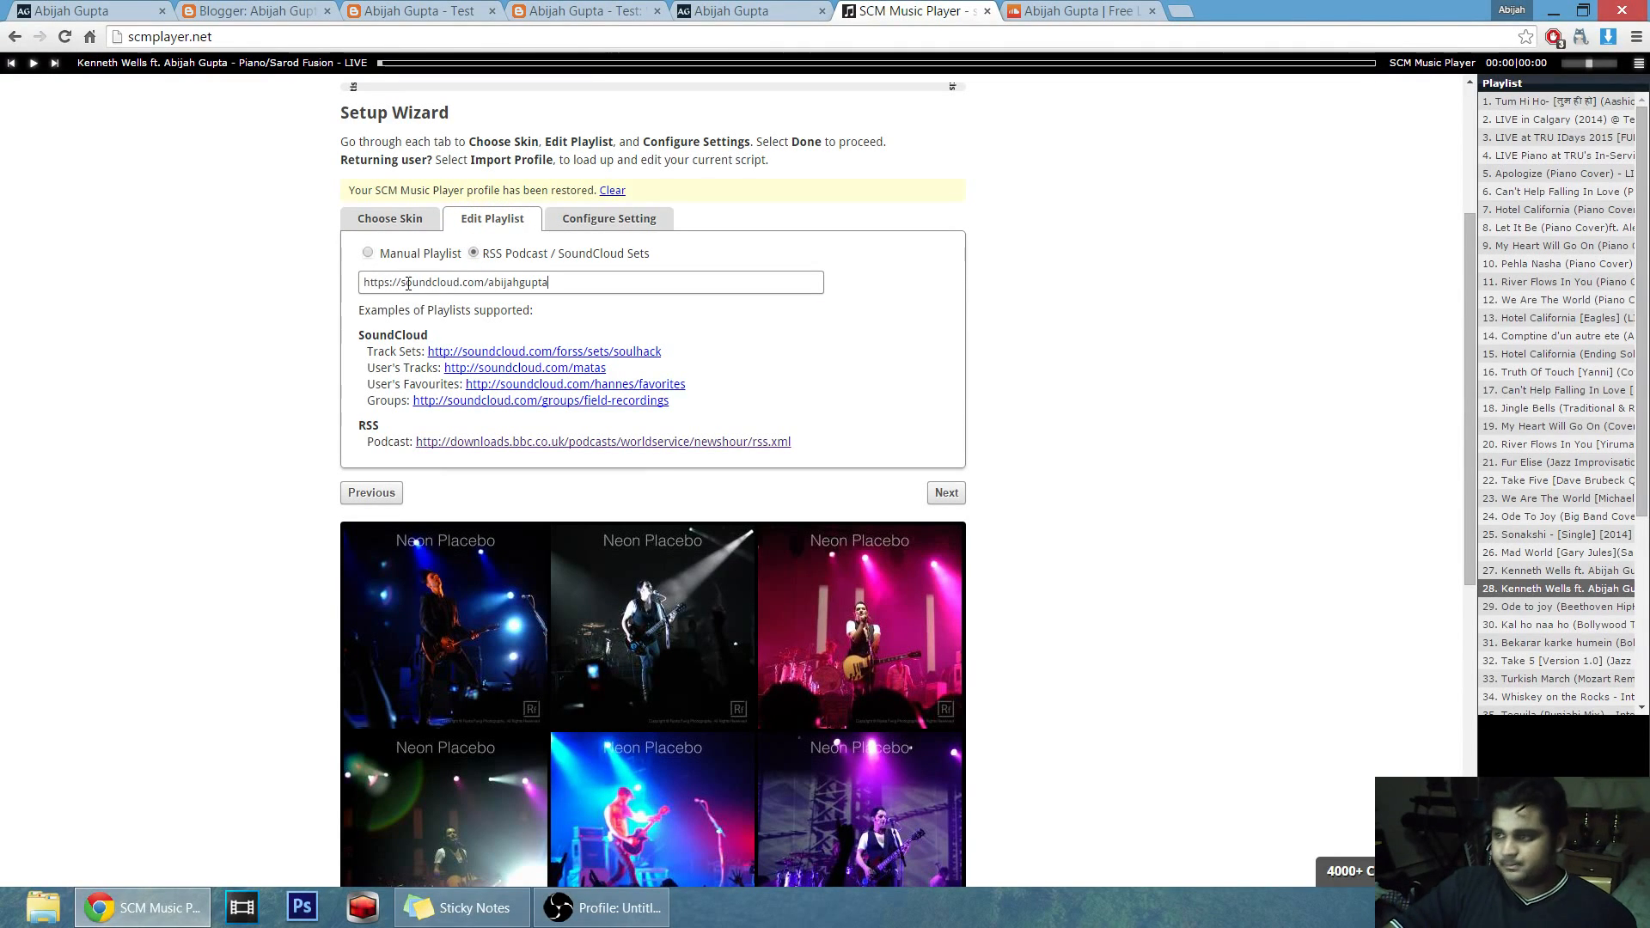
Configure the music player's playback with Shuffle Playback on and the repeat mode set to Repeat Playlist.
left_click(608, 222)
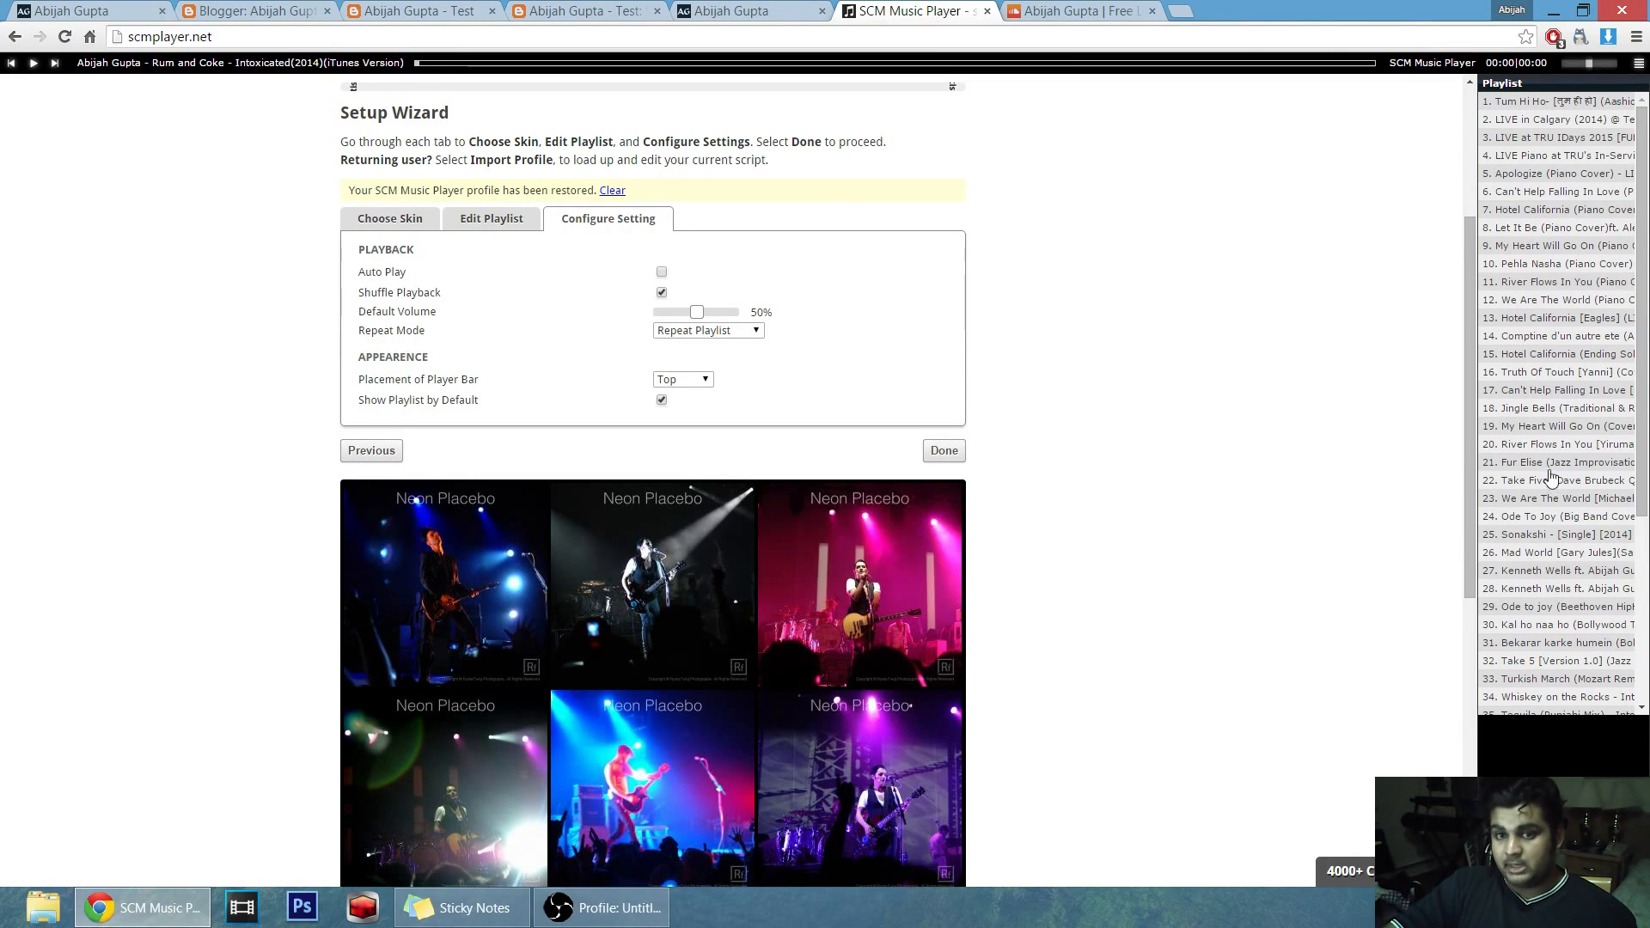
left_click(662, 292)
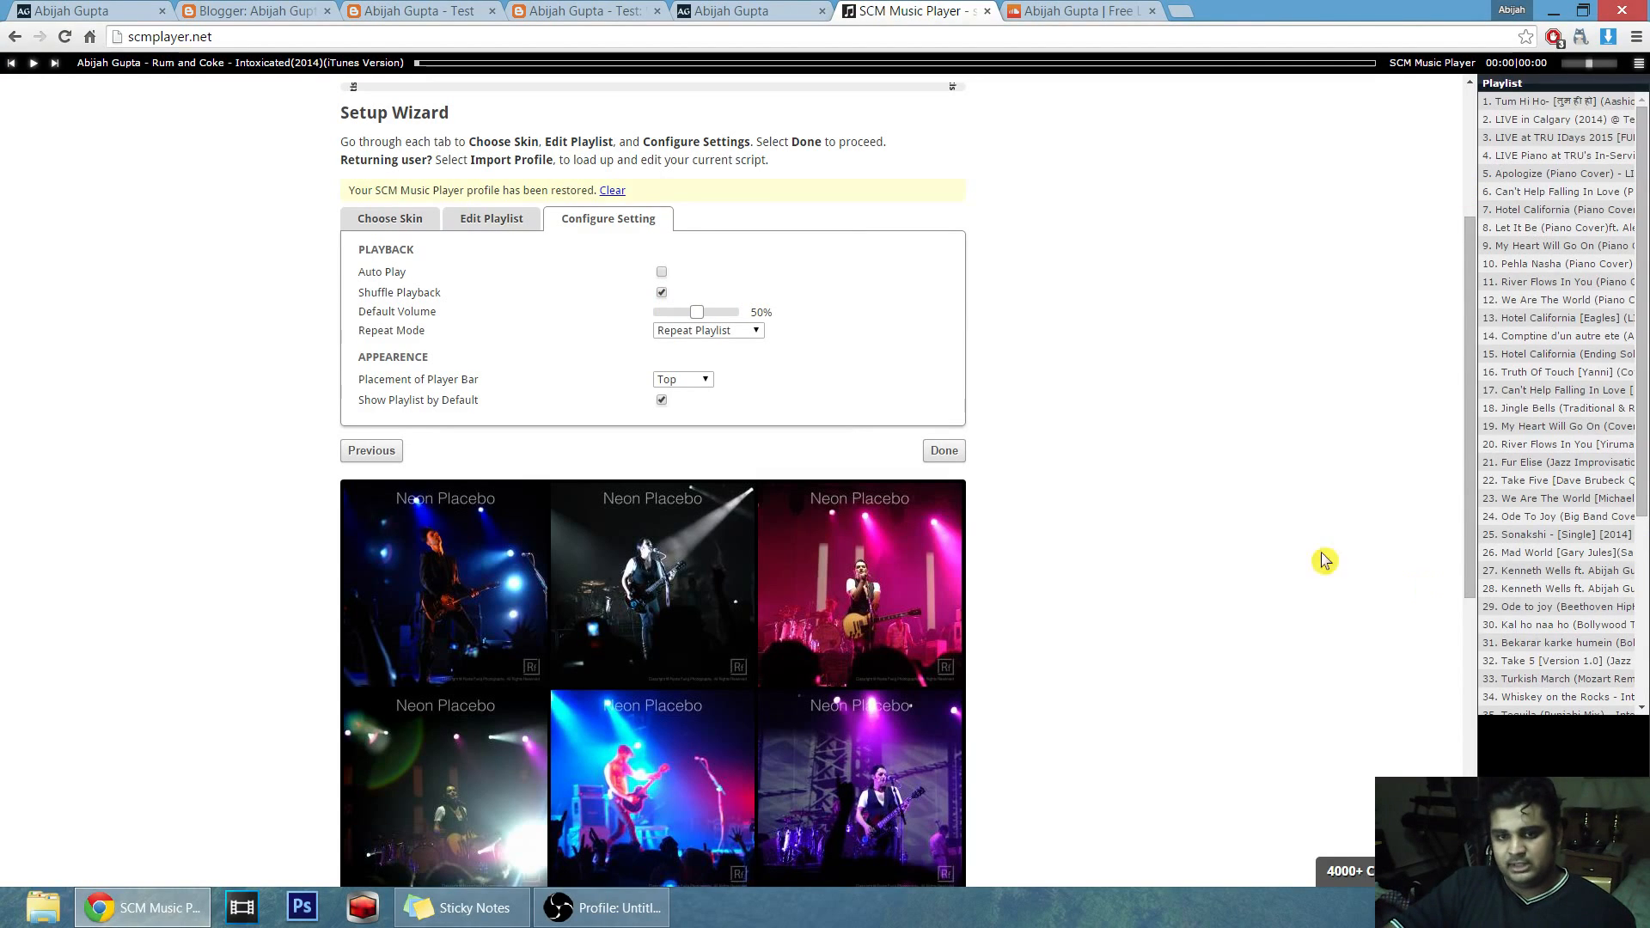
left_click(750, 333)
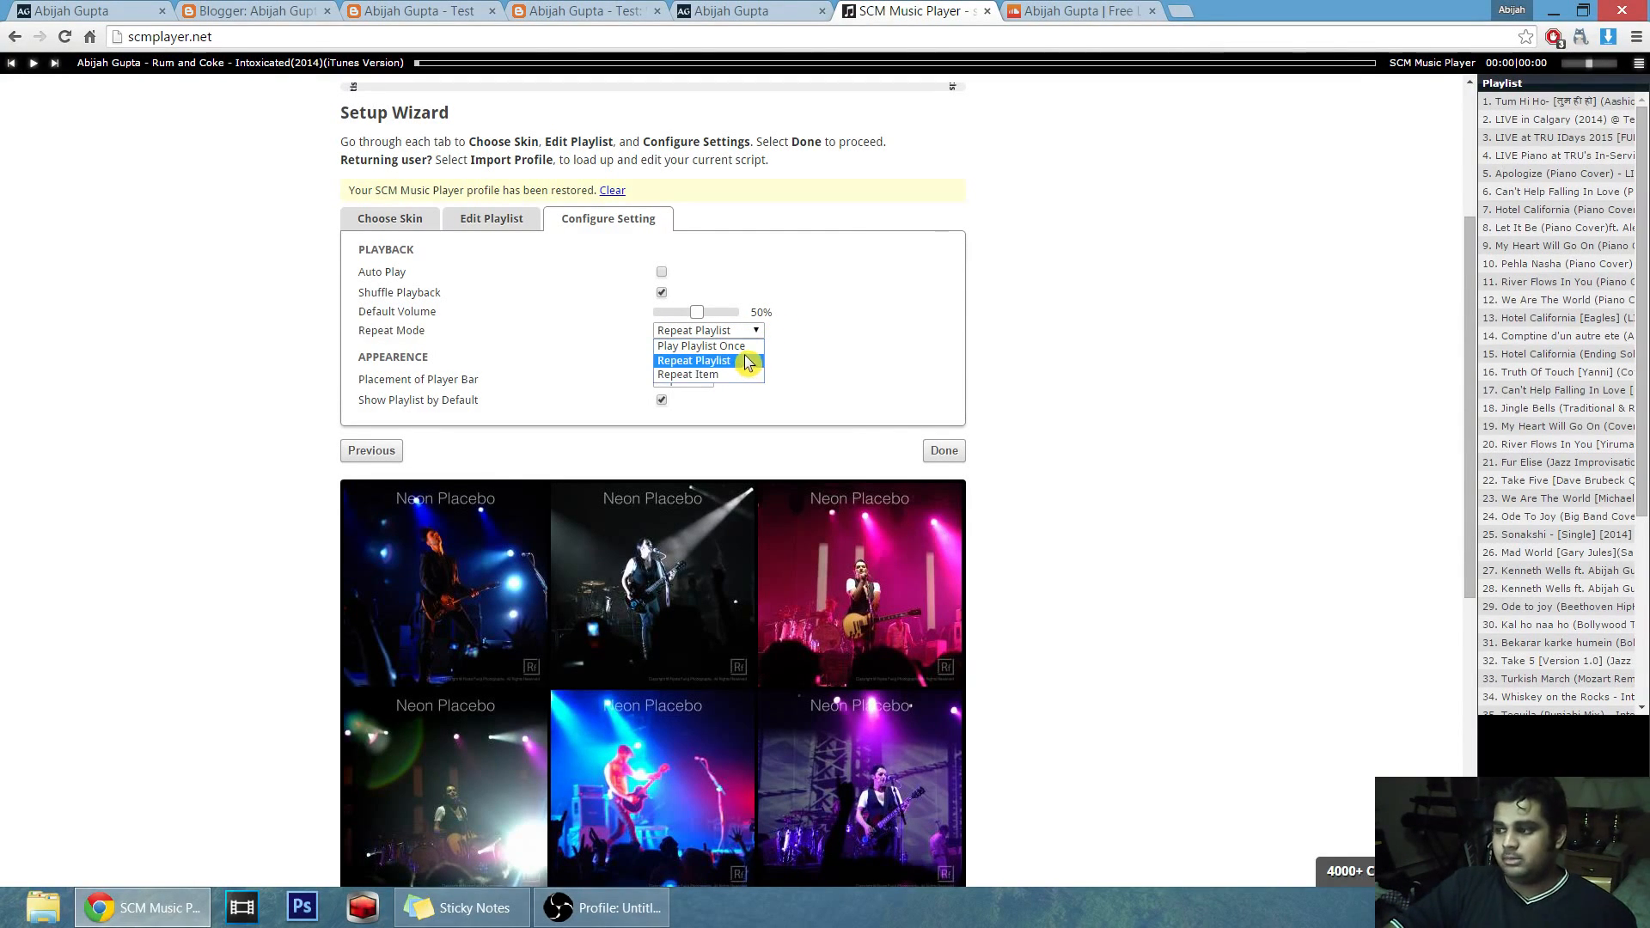
left_click(746, 362)
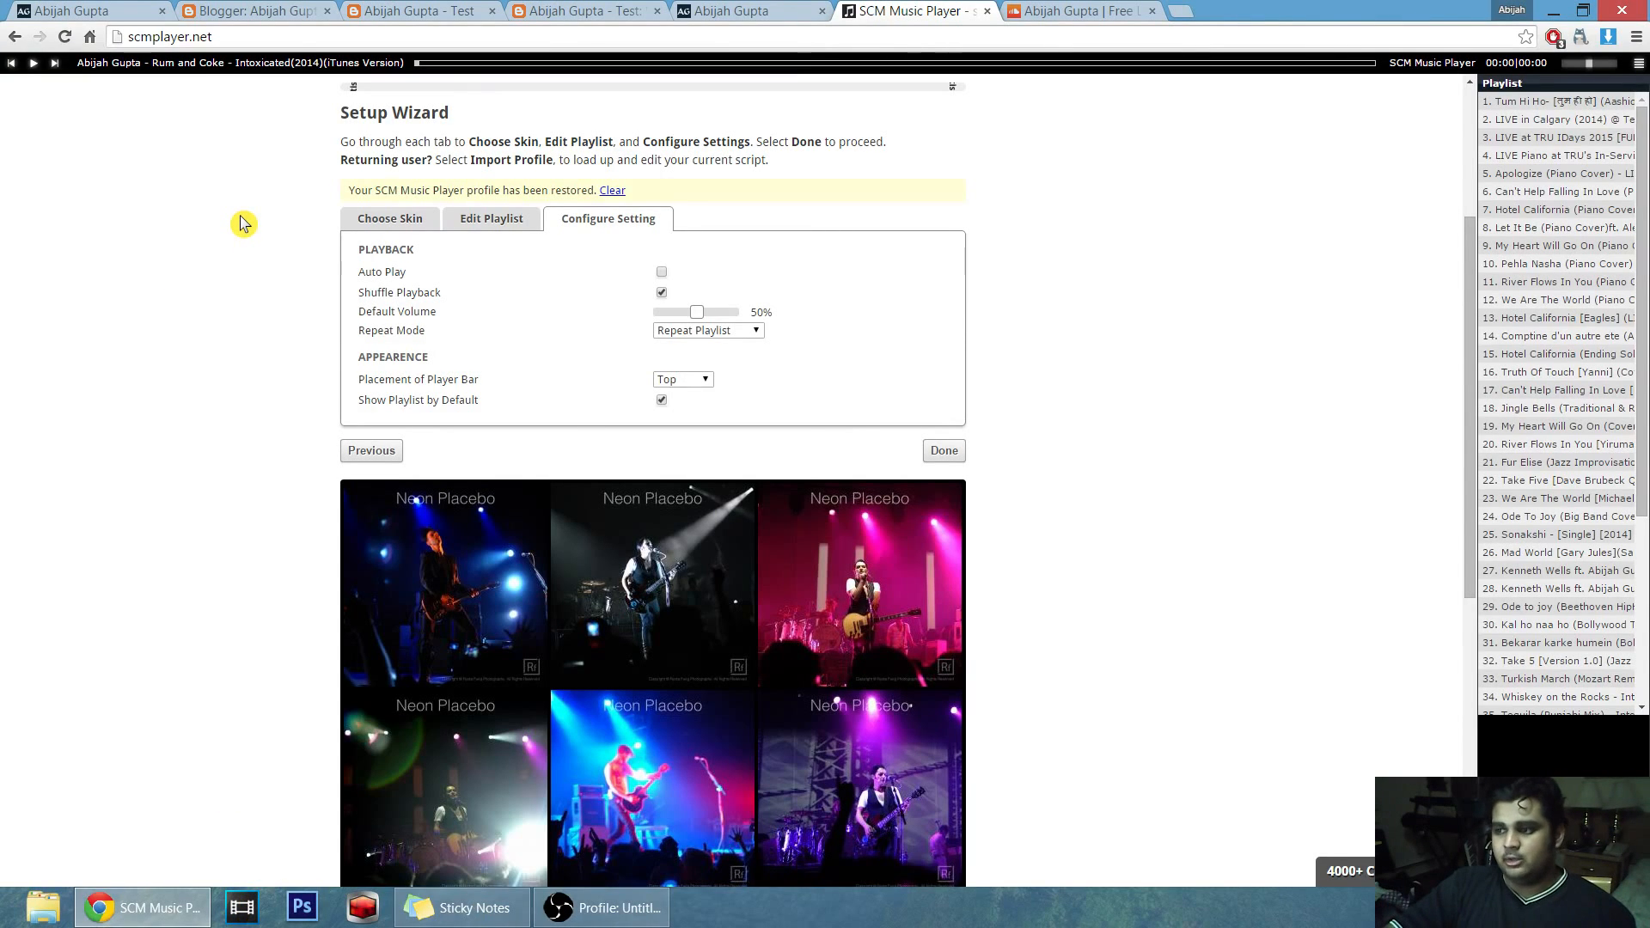
Finish the Setup Wizard and copy the complete generated SCM Music Player script code.
left_click(937, 452)
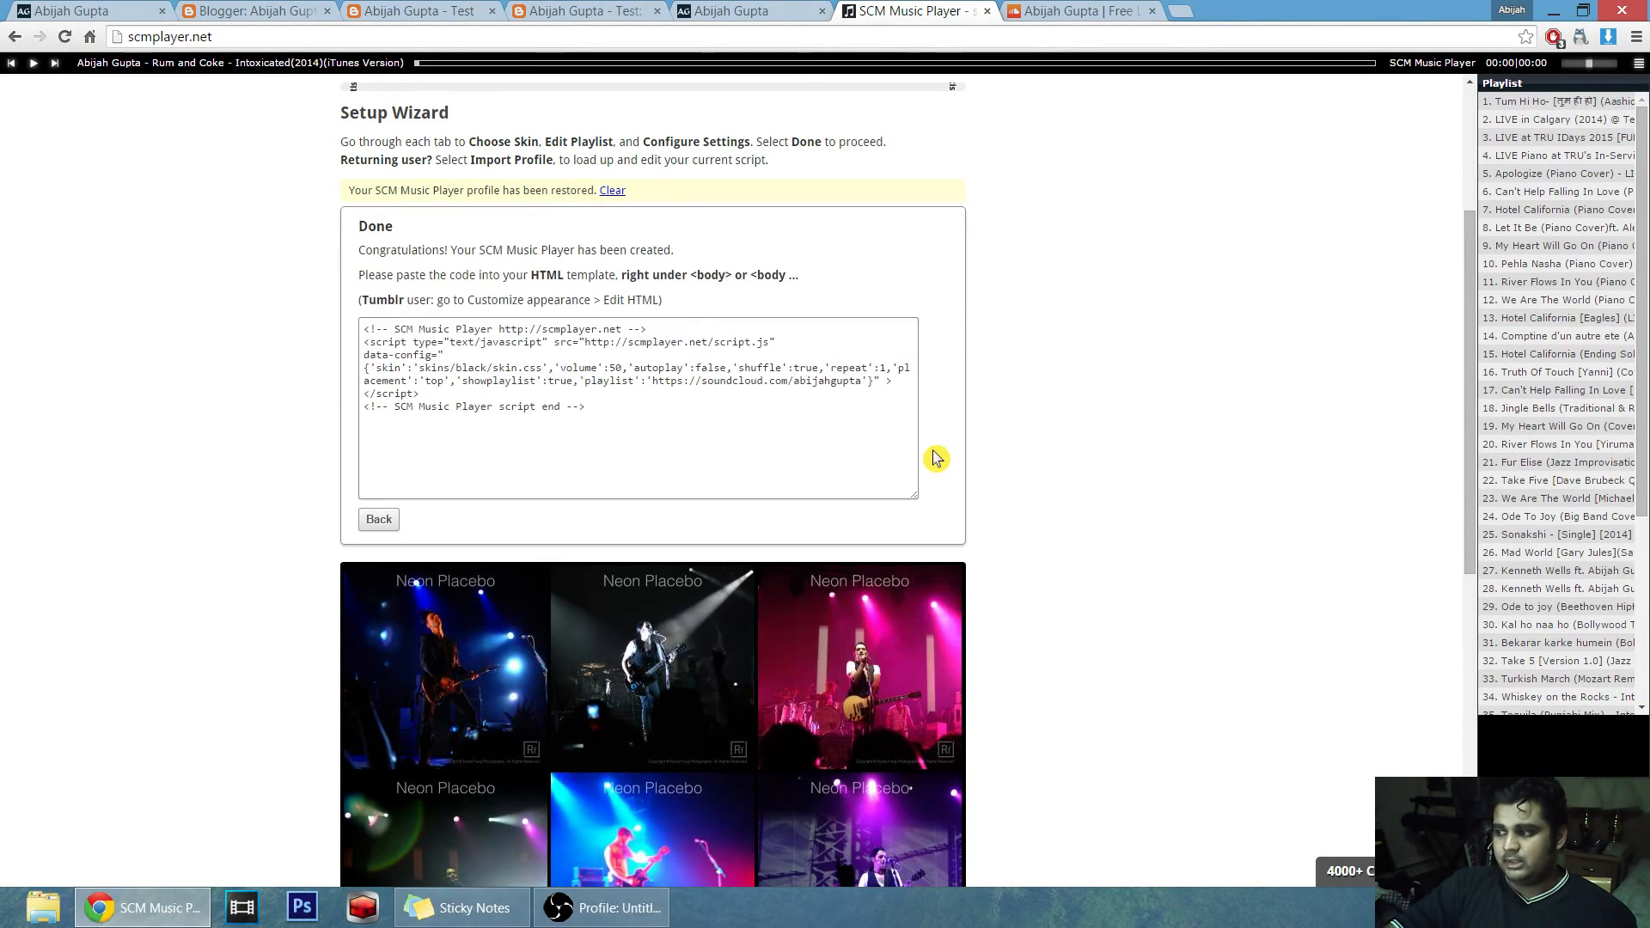
left_click(492, 345)
right_click(492, 344)
left_click(532, 362)
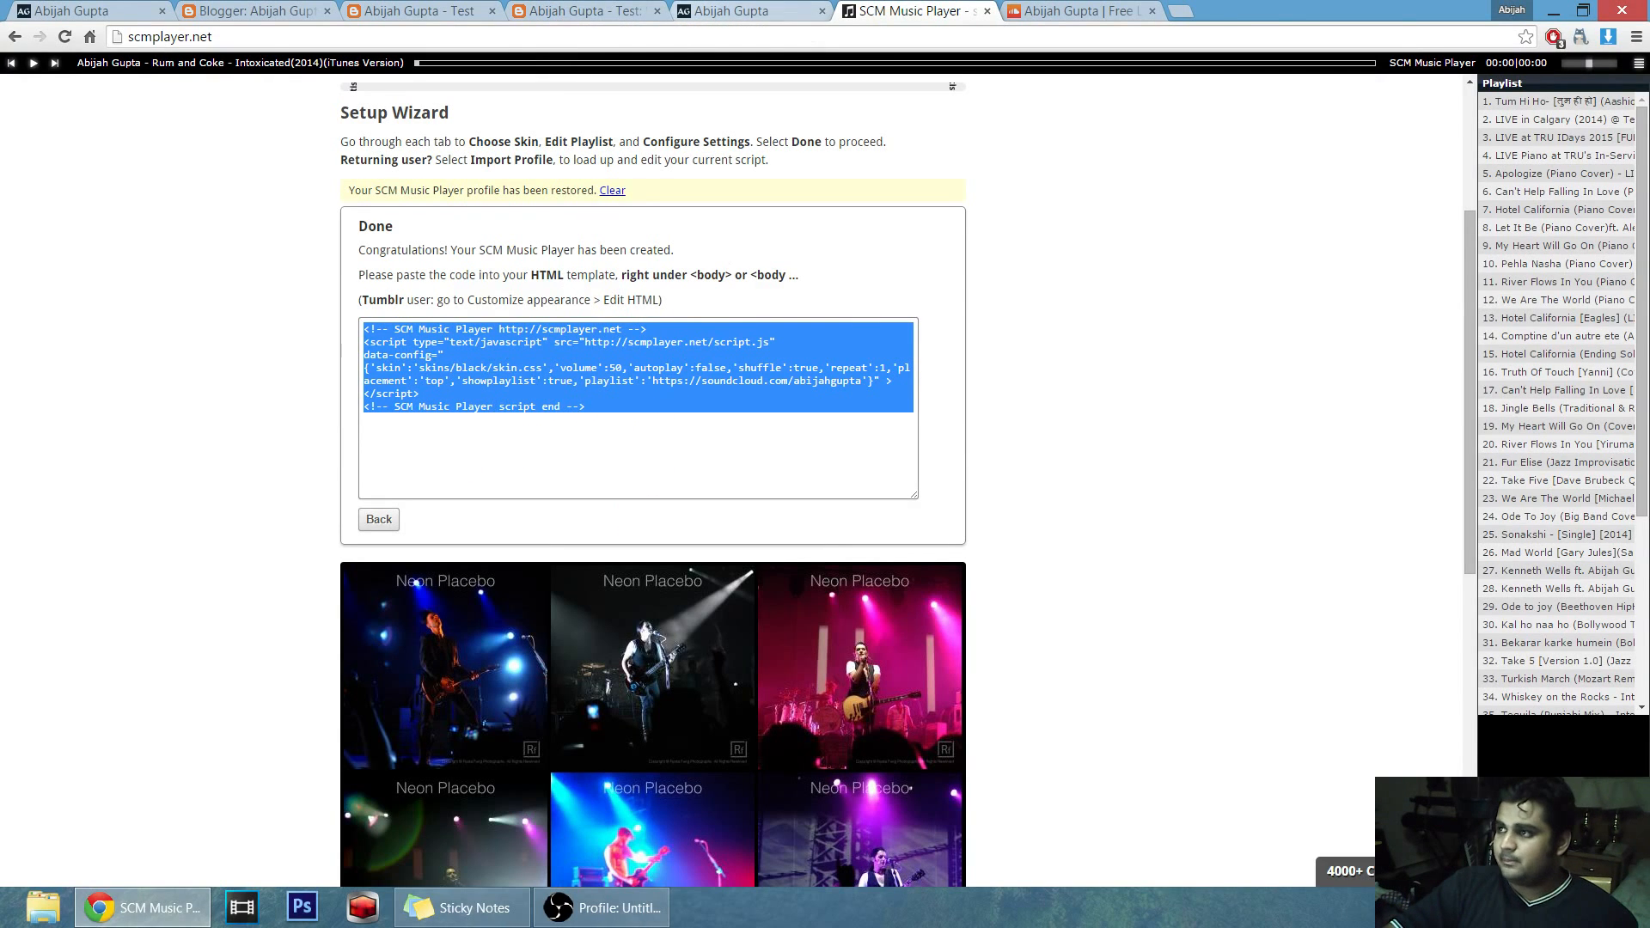
Return to the Blogger dashboard and open the blog template's HTML for editing.
key("ctrl+3")
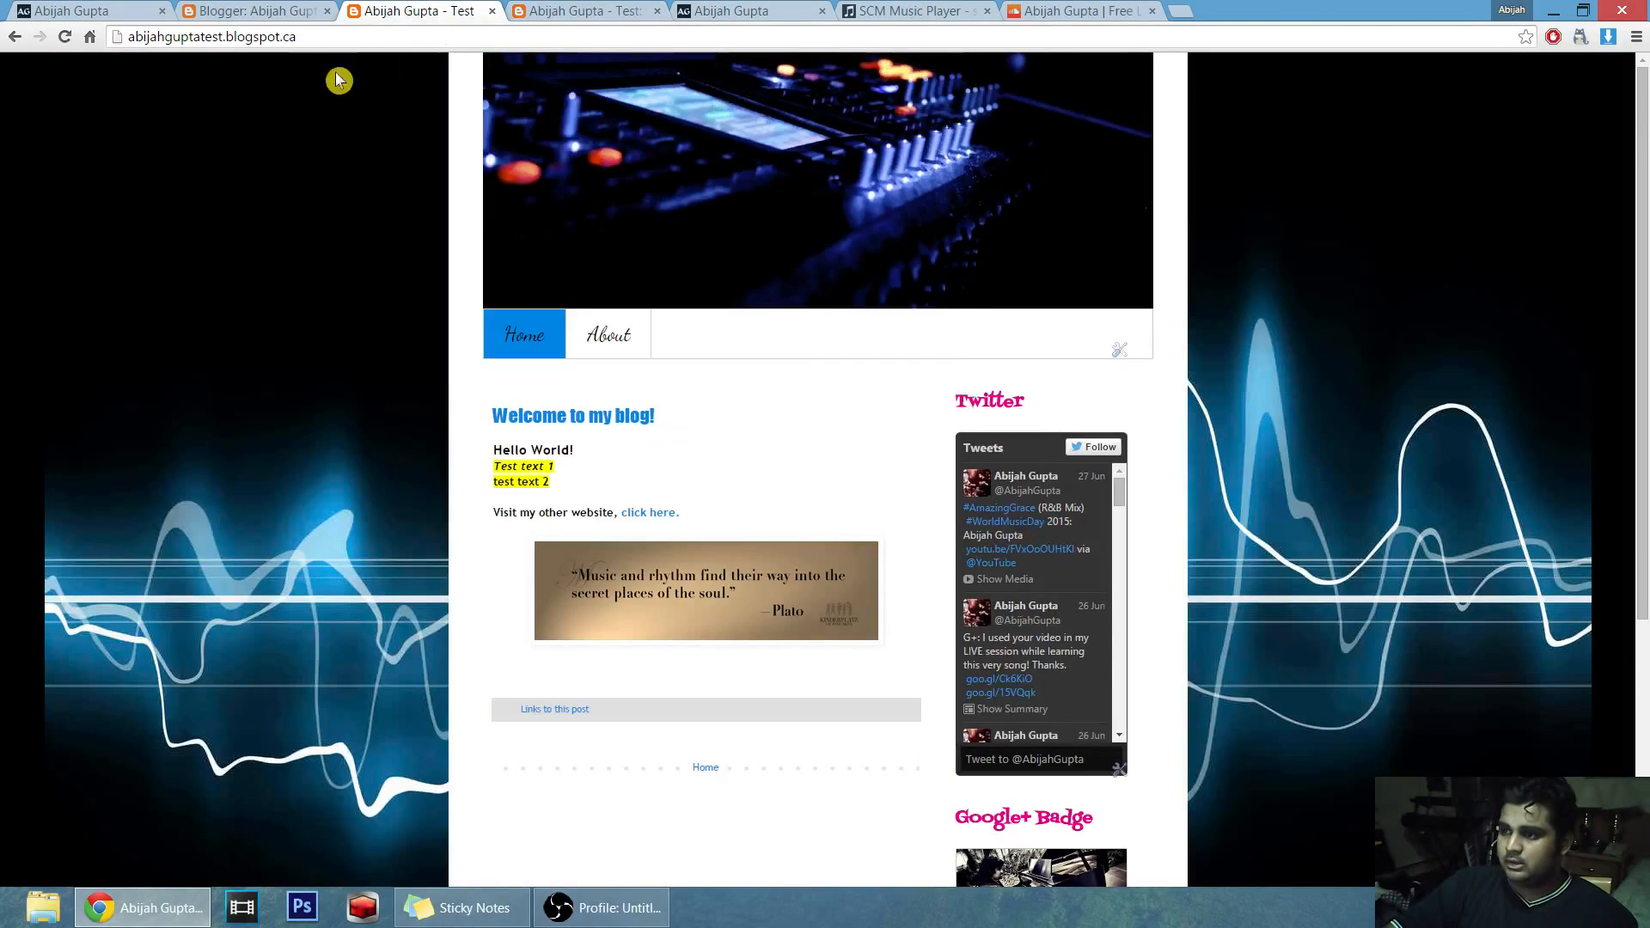
left_click(283, 11)
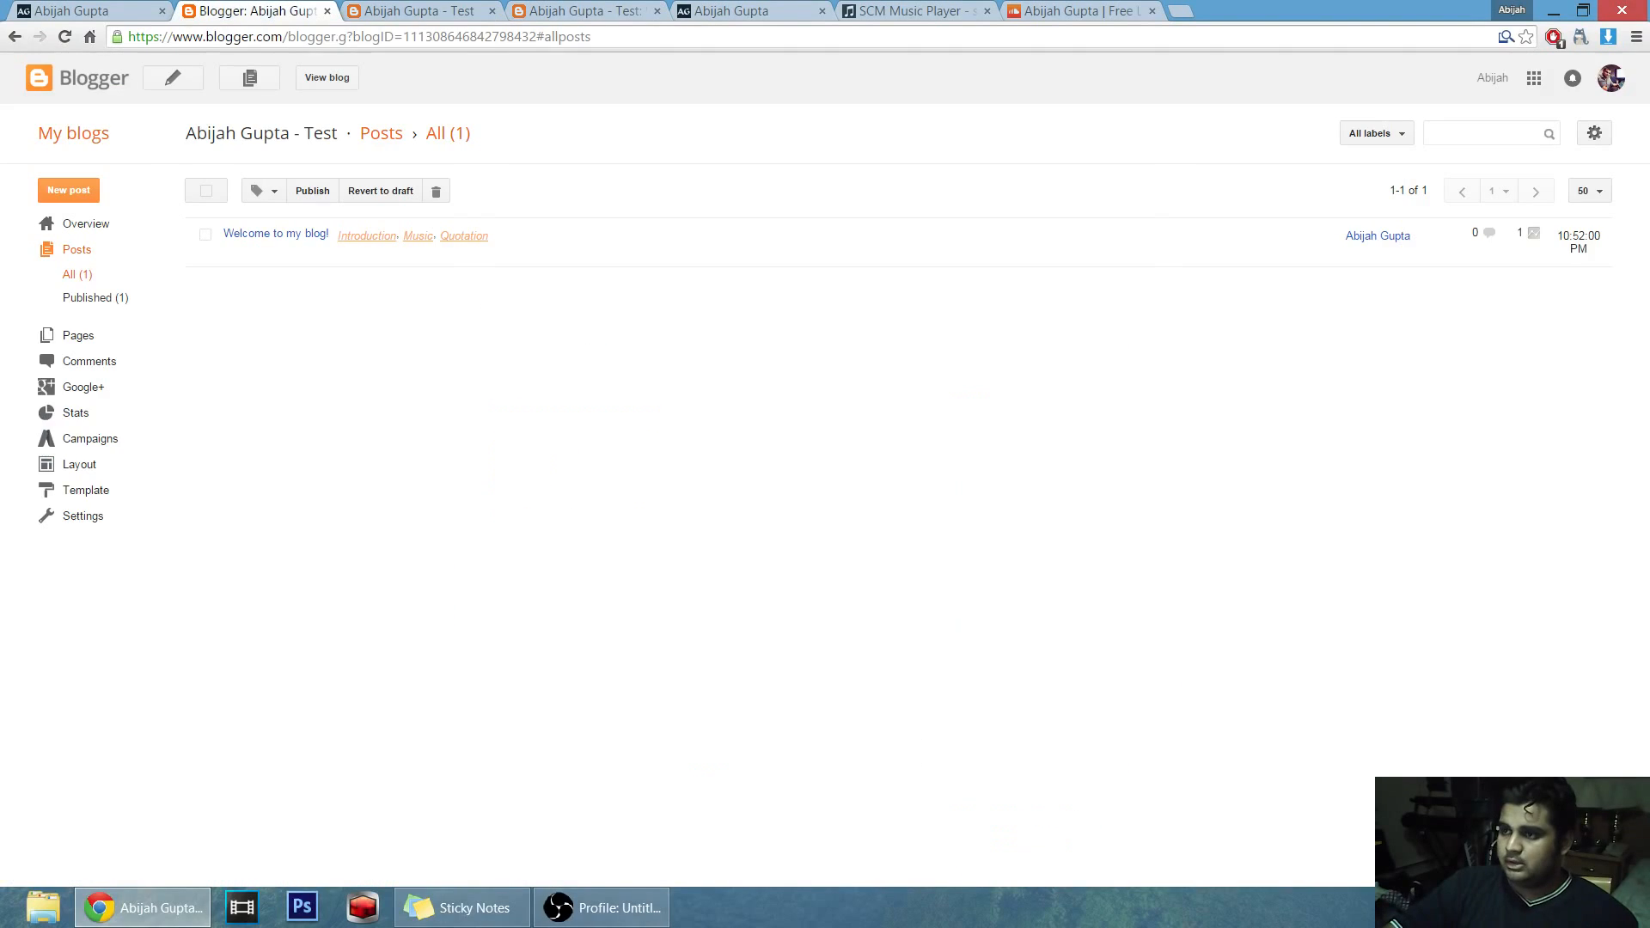
left_click(95, 476)
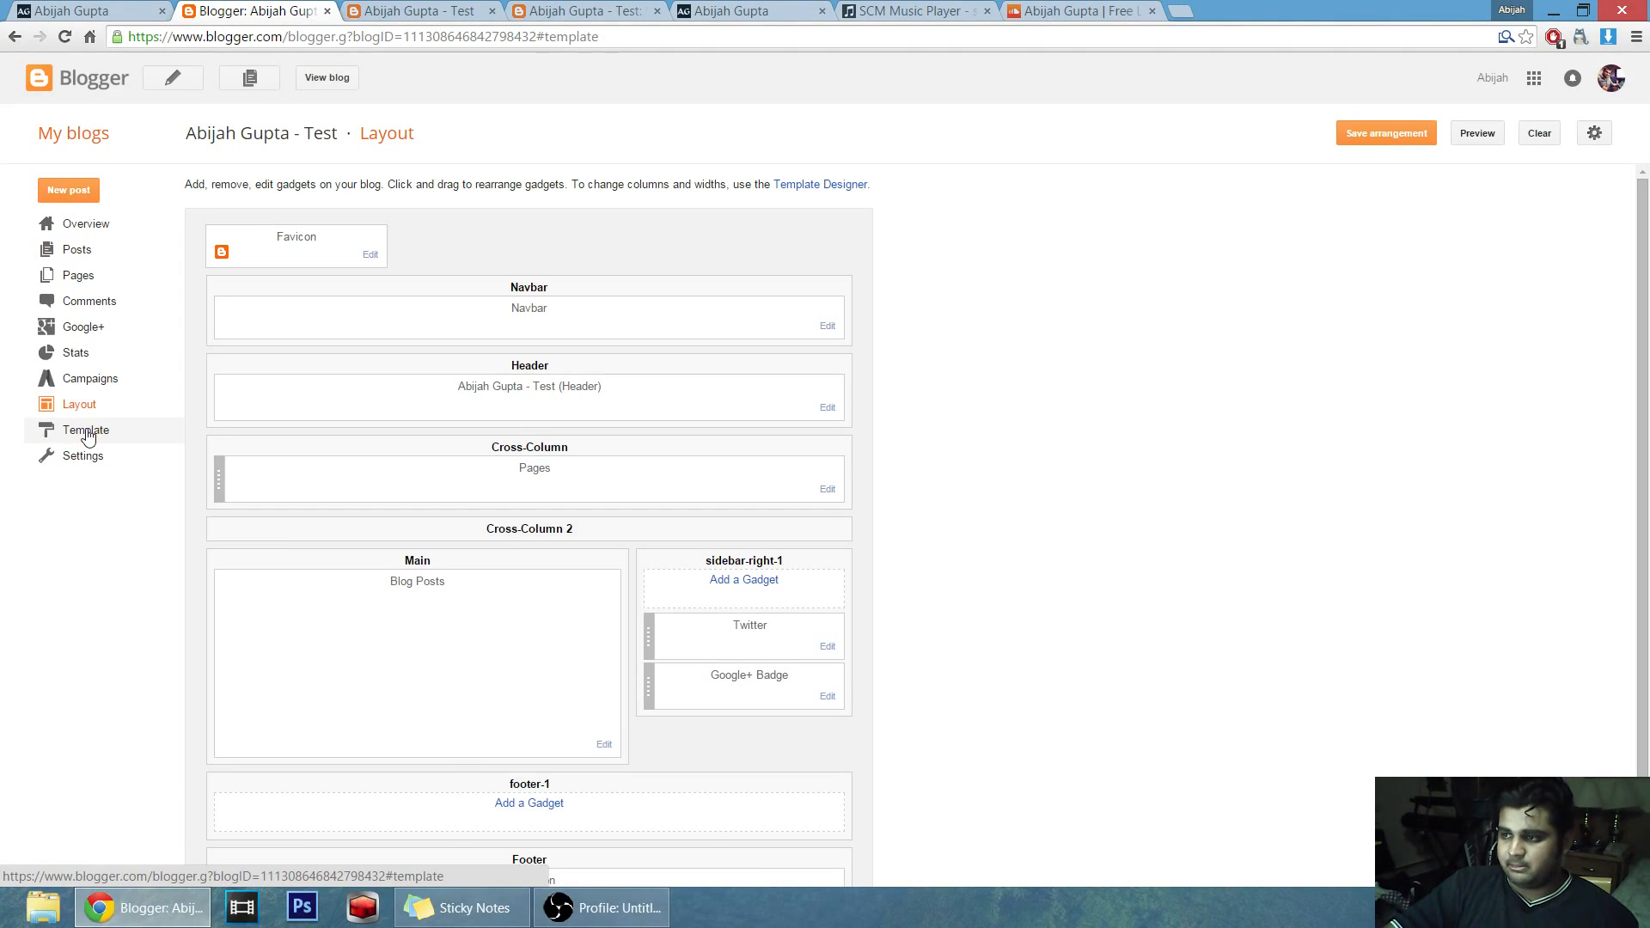
left_click(85, 431)
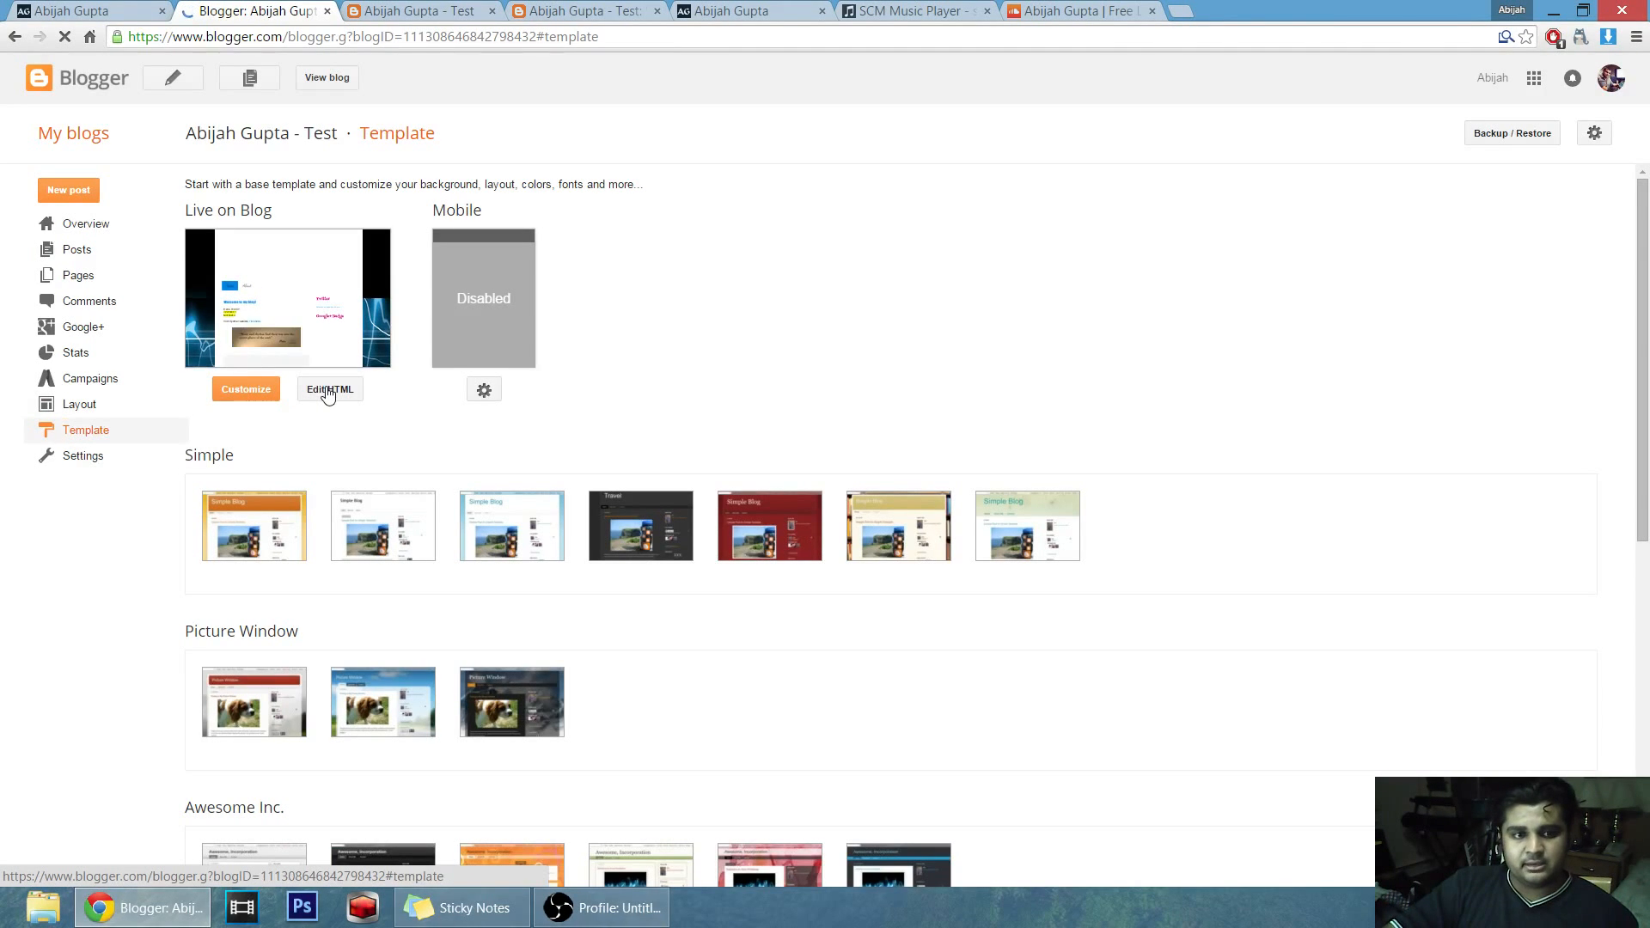
left_click(328, 392)
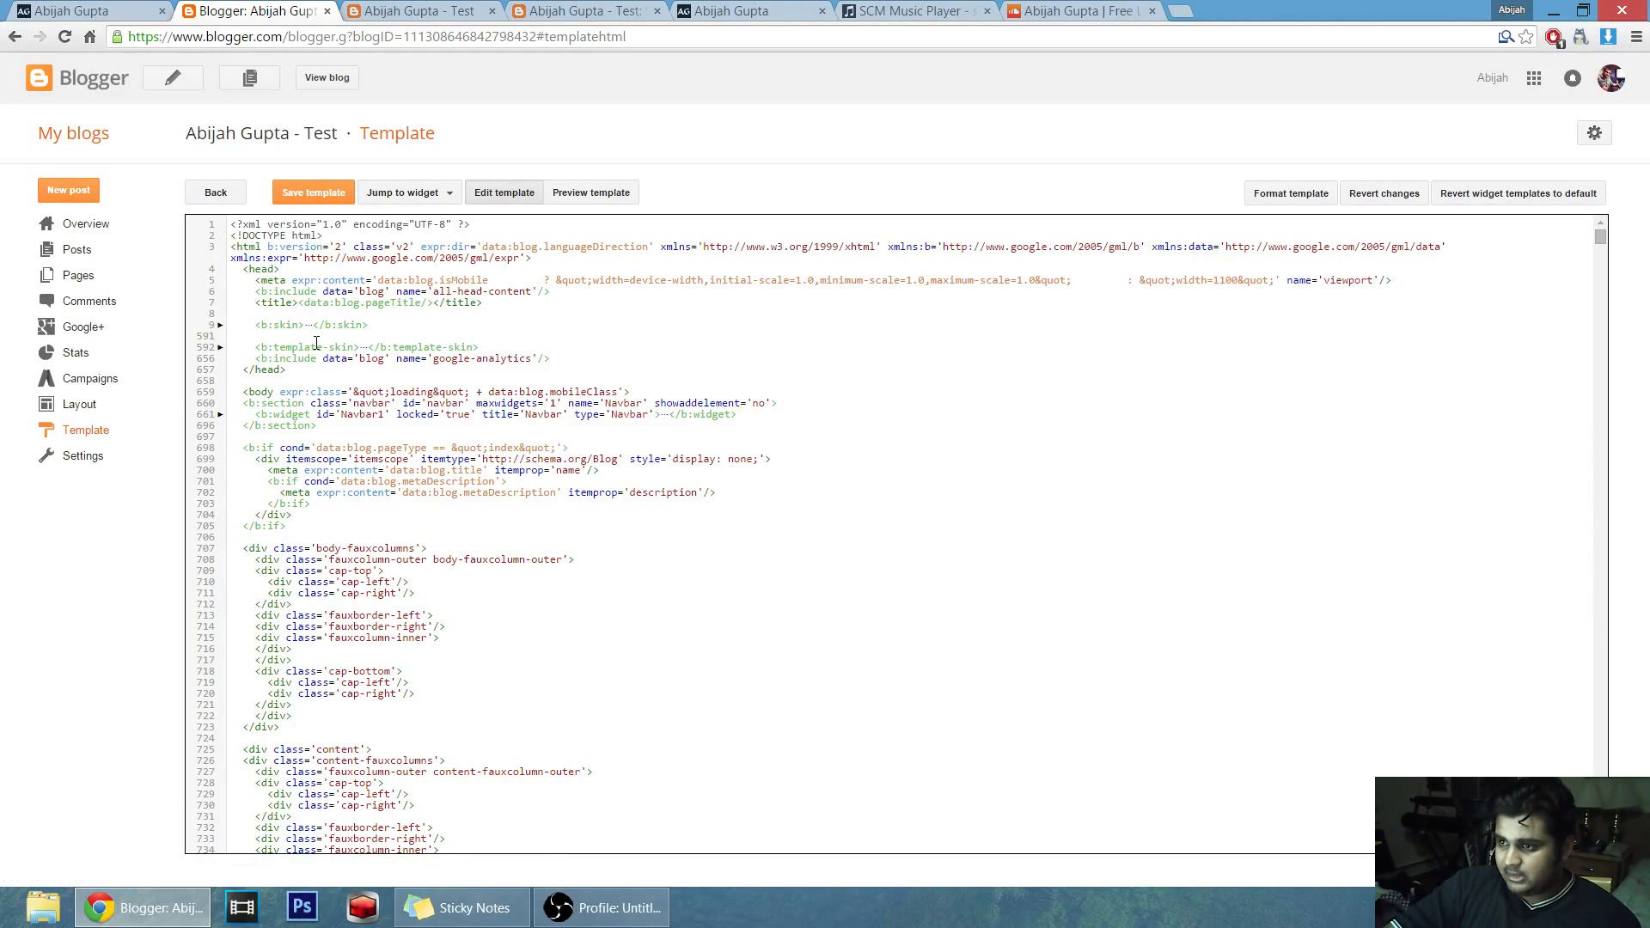
Look through the template HTML and search it for "<body" to locate the opening body tag.
scroll(314, 343, "down", 7)
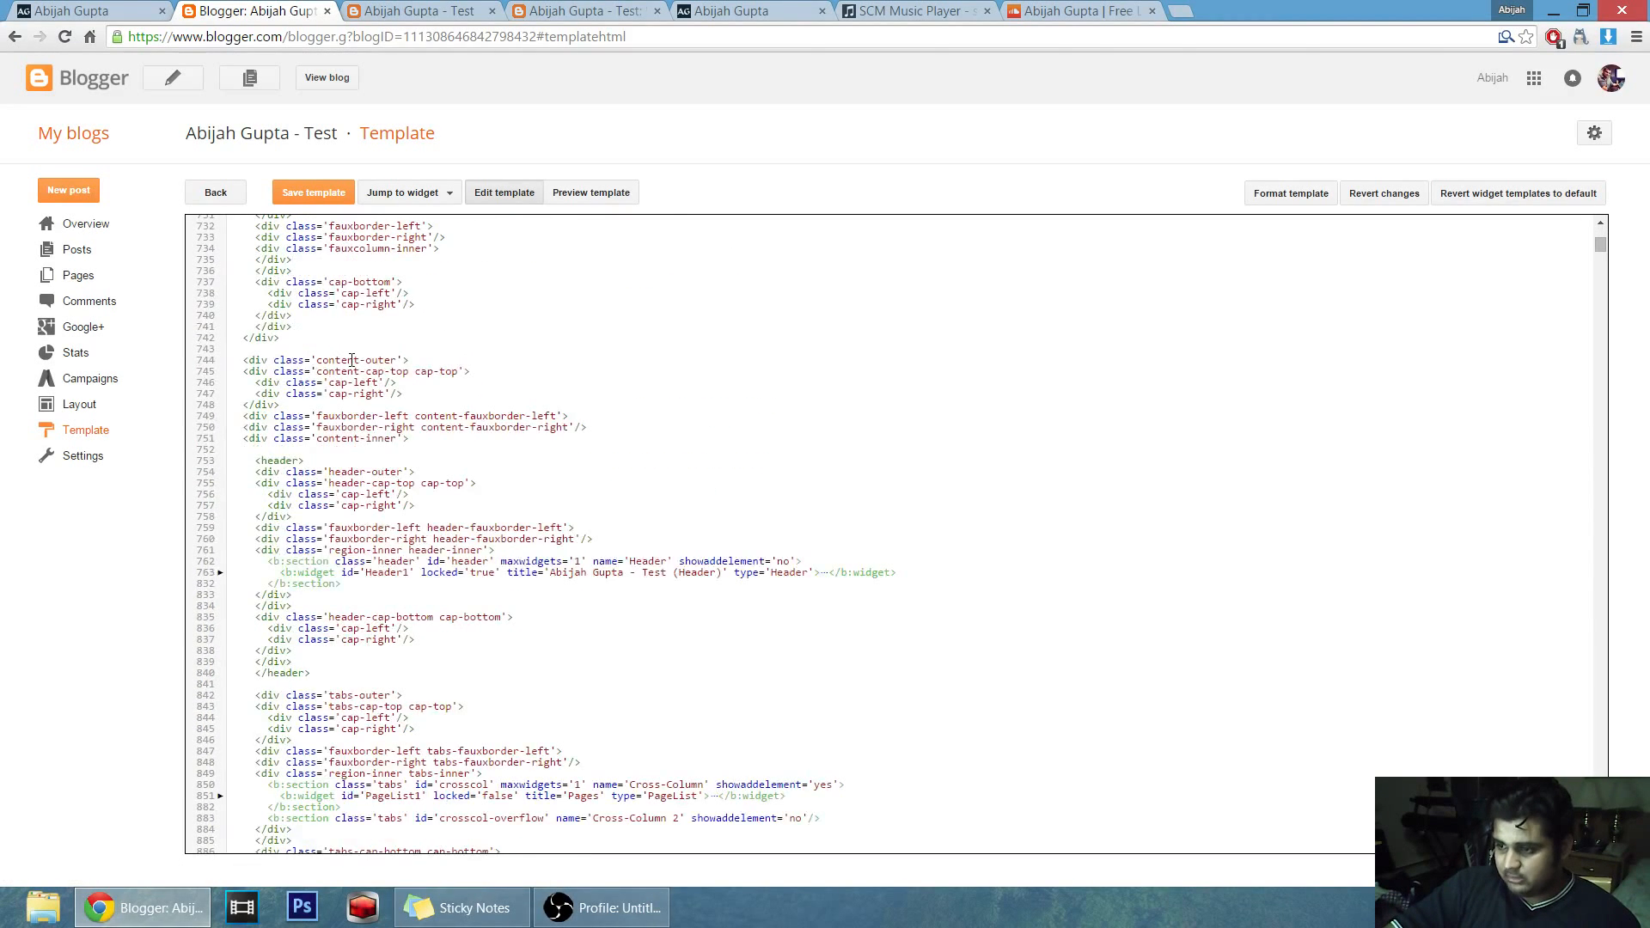
scroll(482, 516, "down", 20)
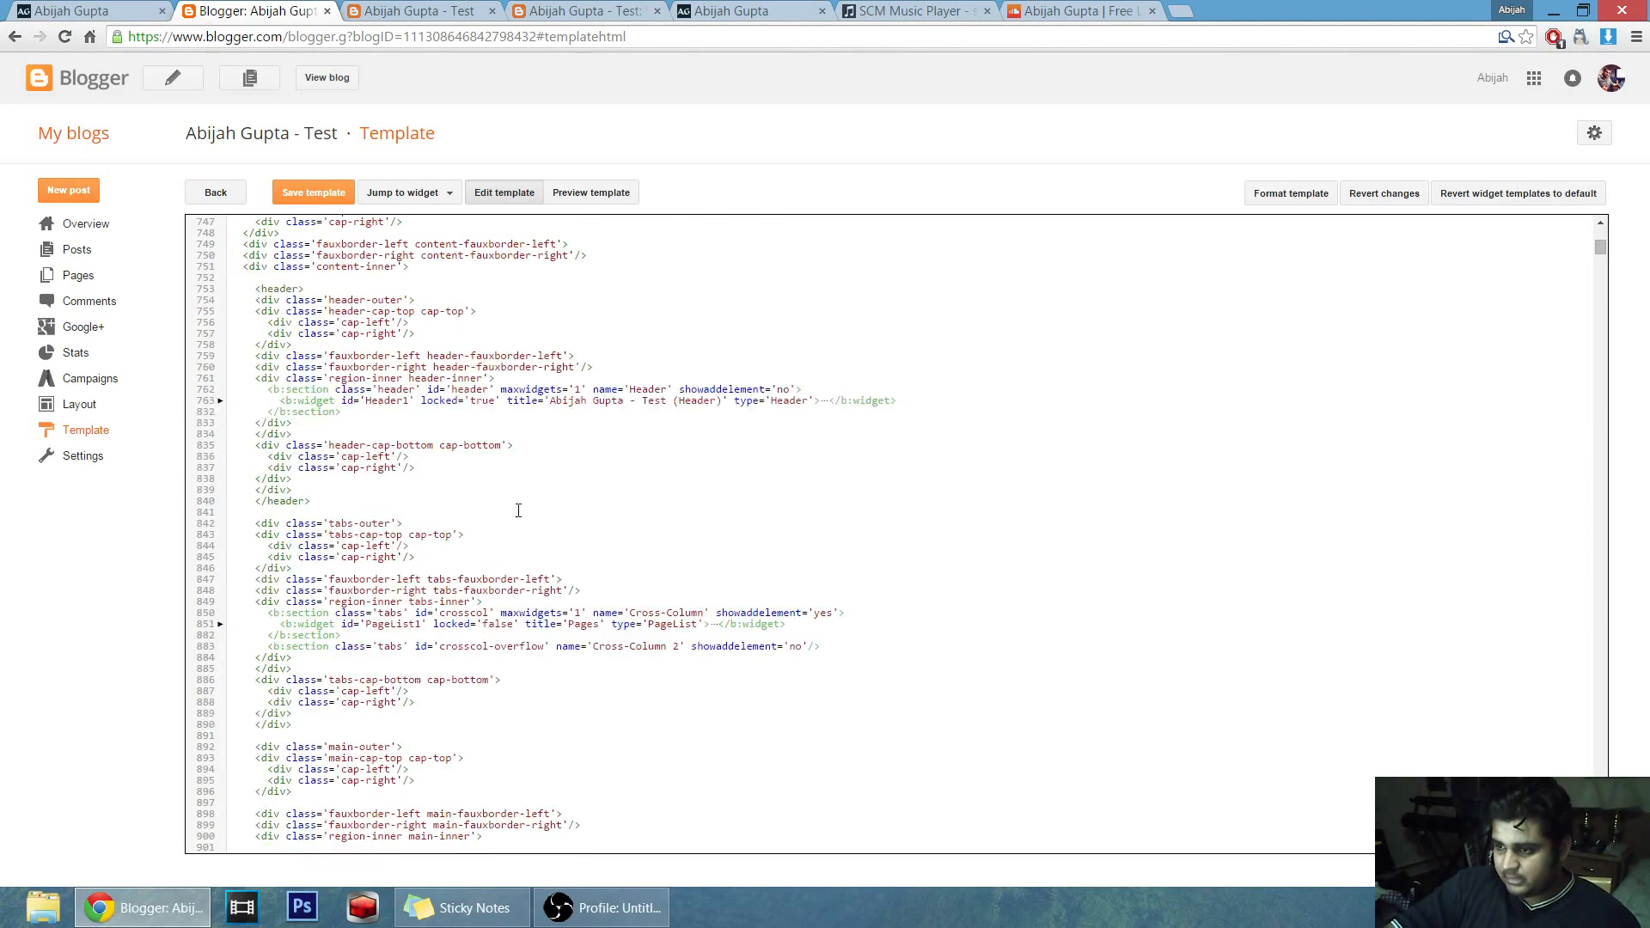
scroll(546, 501, "down", 5)
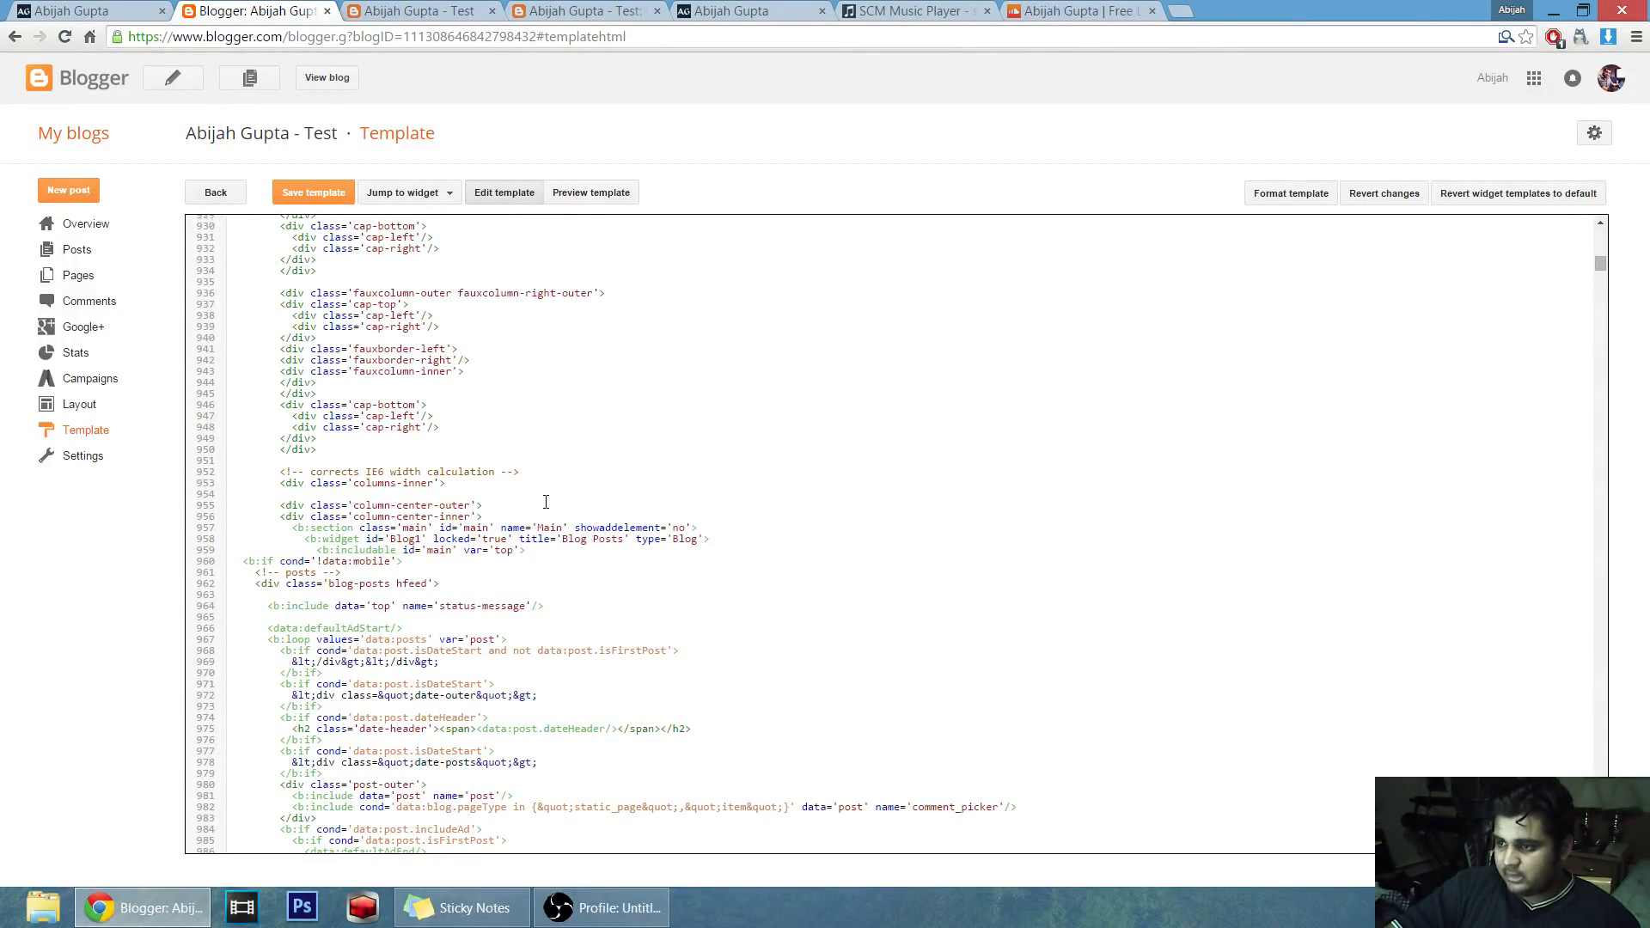
scroll(546, 502, "down", 4)
scroll(546, 502, "down", 6)
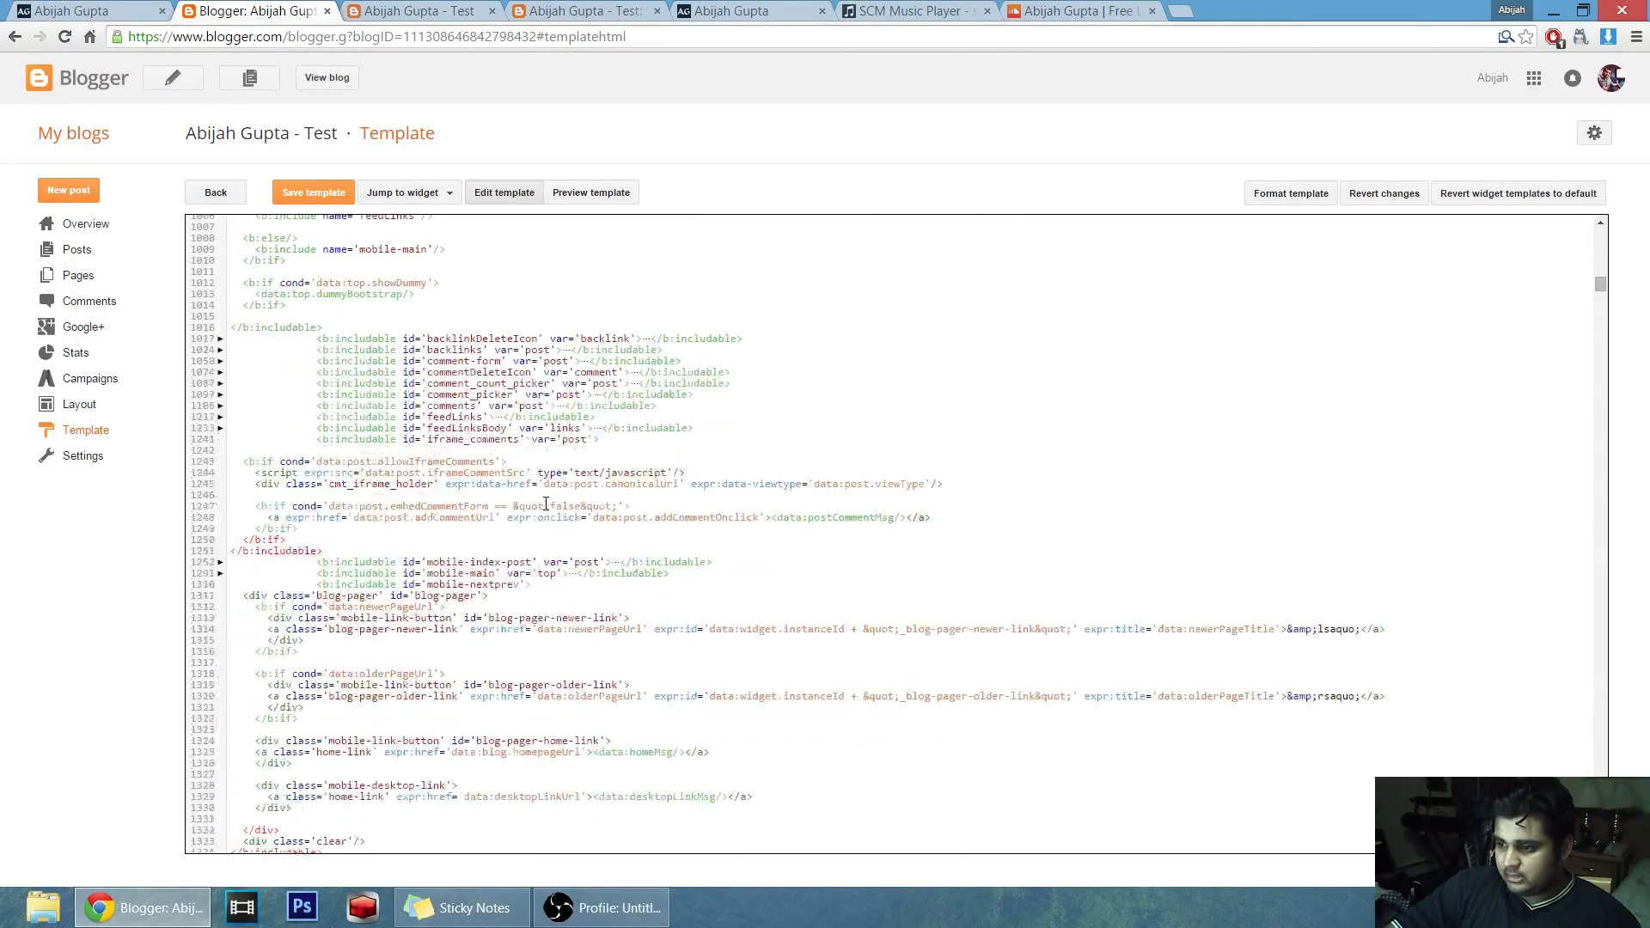
scroll(546, 504, "up", 15)
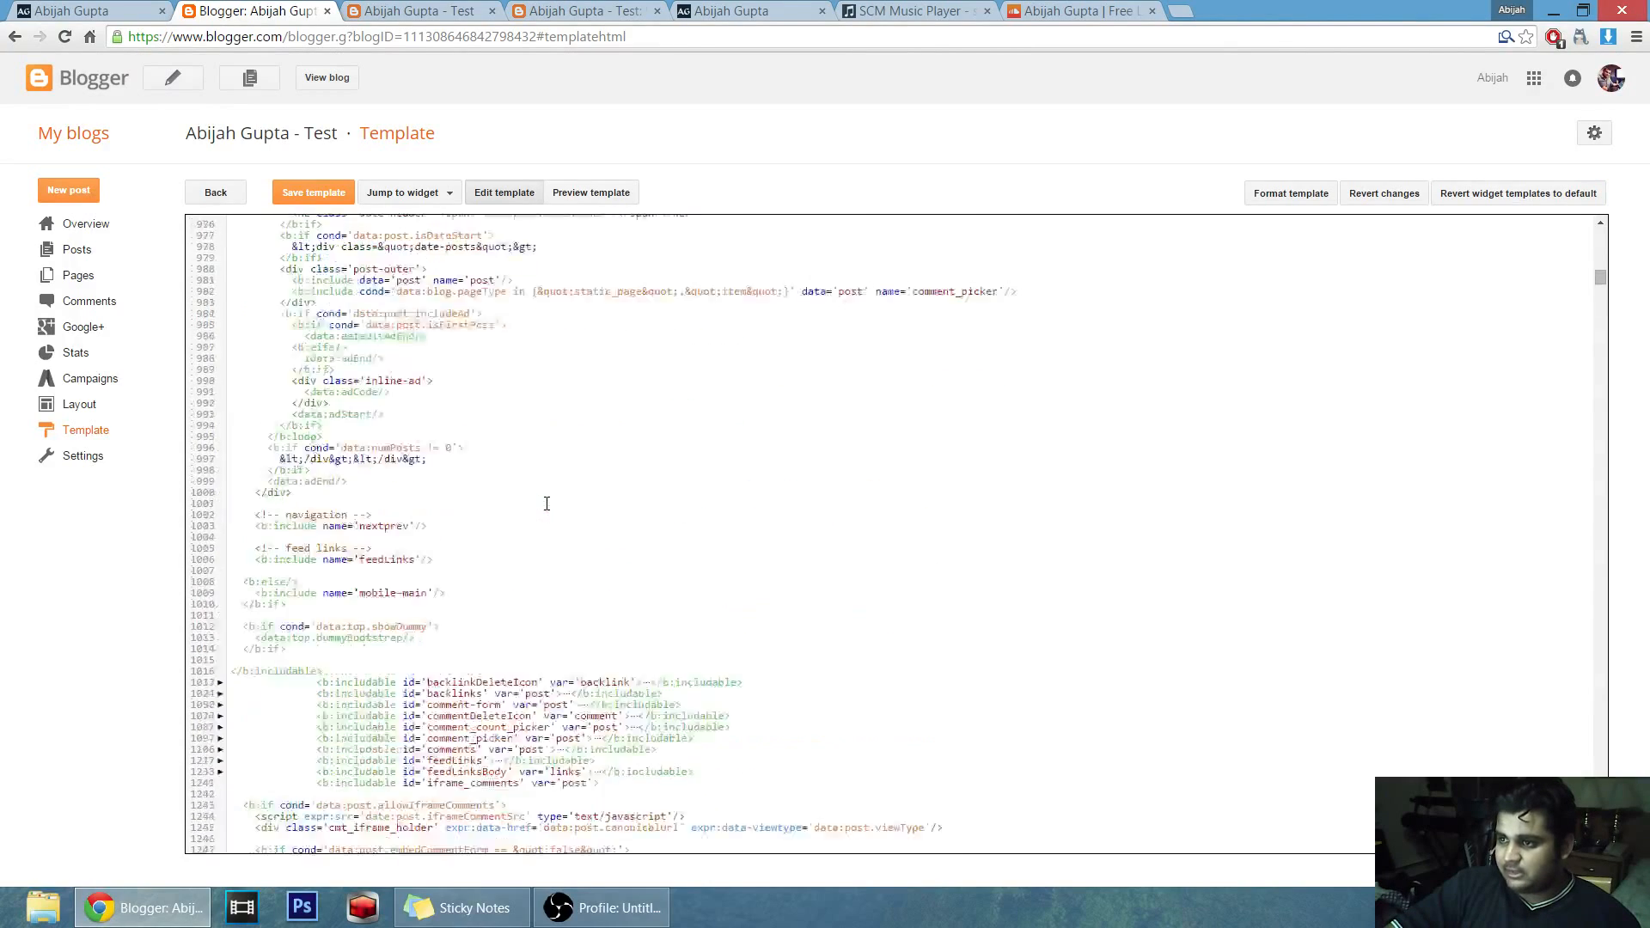
scroll(546, 503, "up", 20)
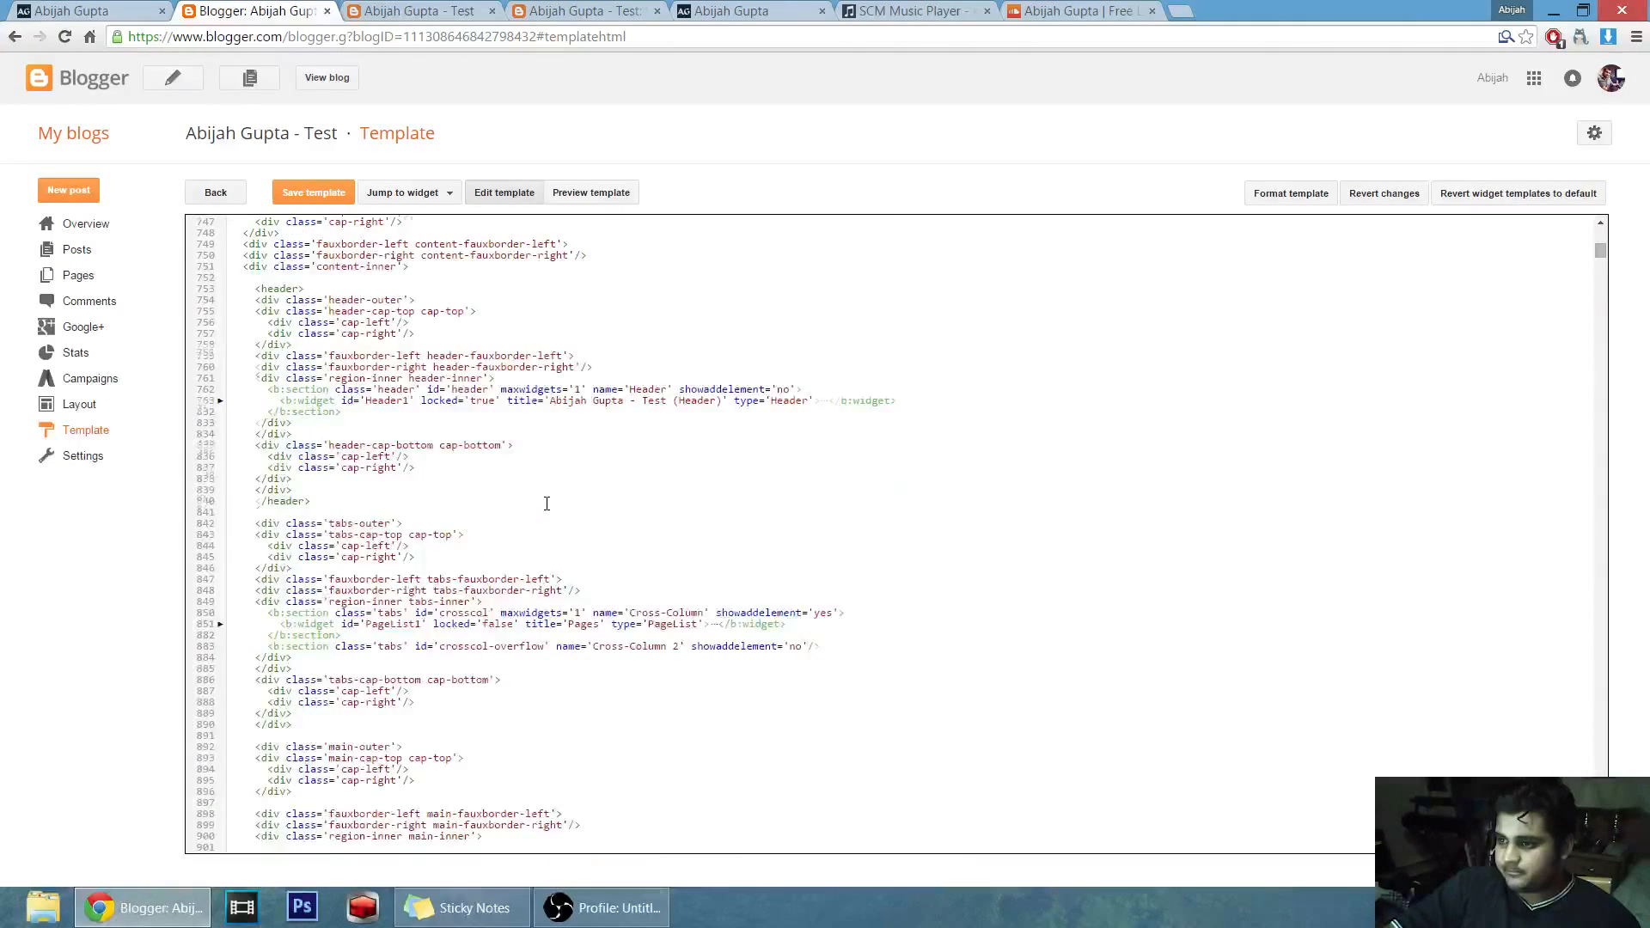
scroll(547, 504, "up", 3)
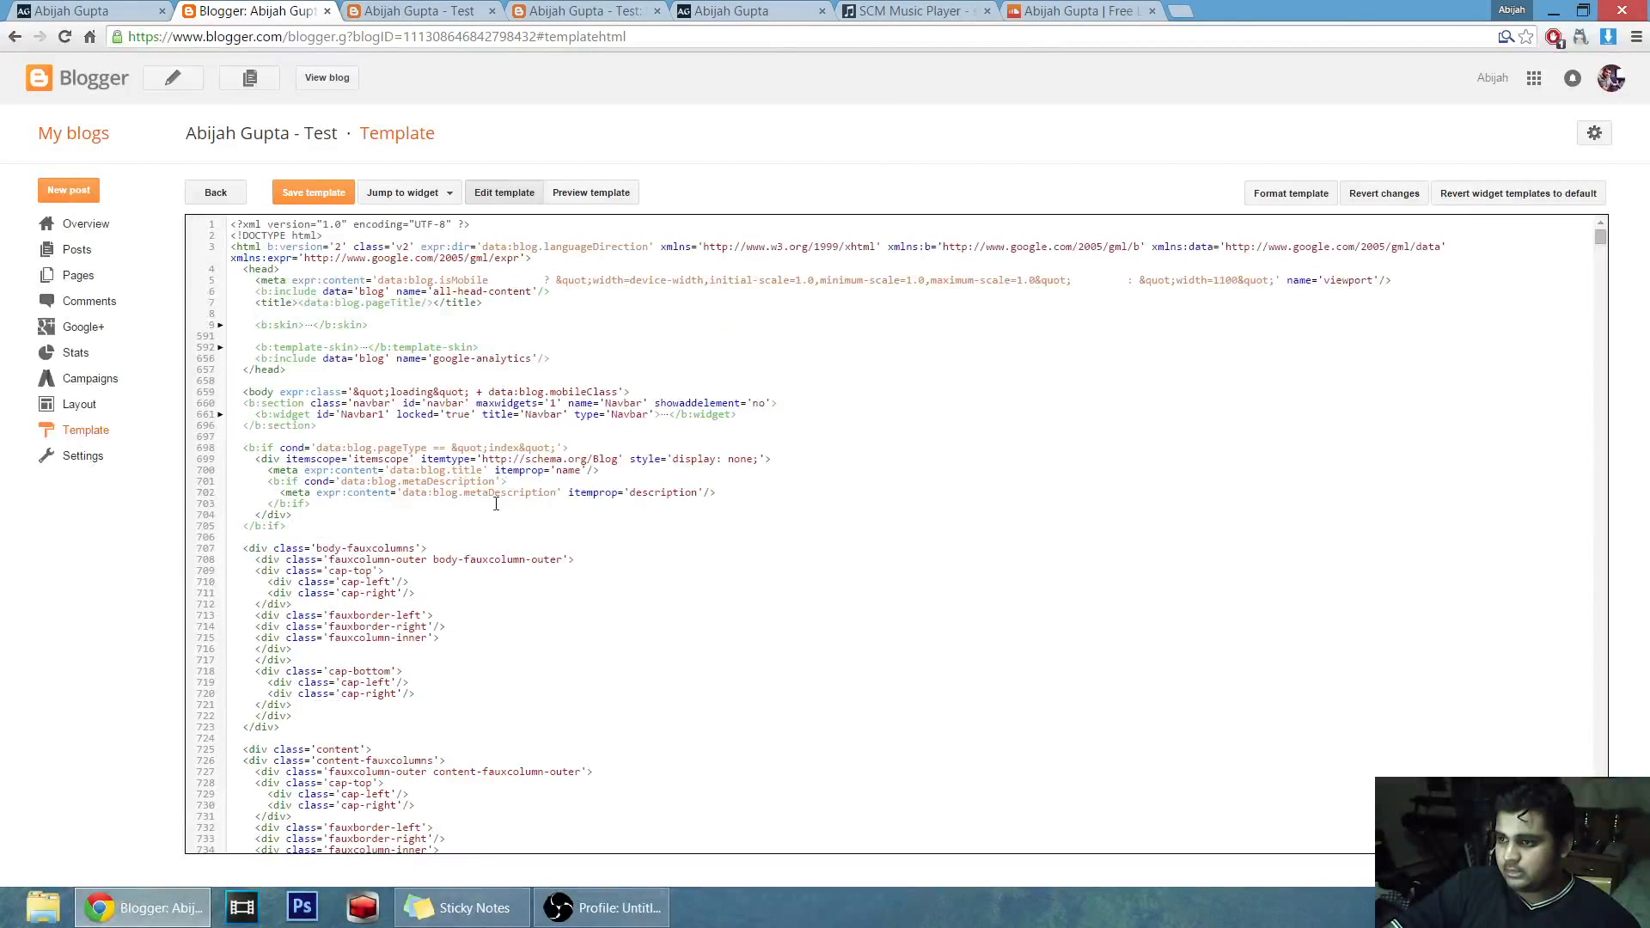
left_click(237, 393)
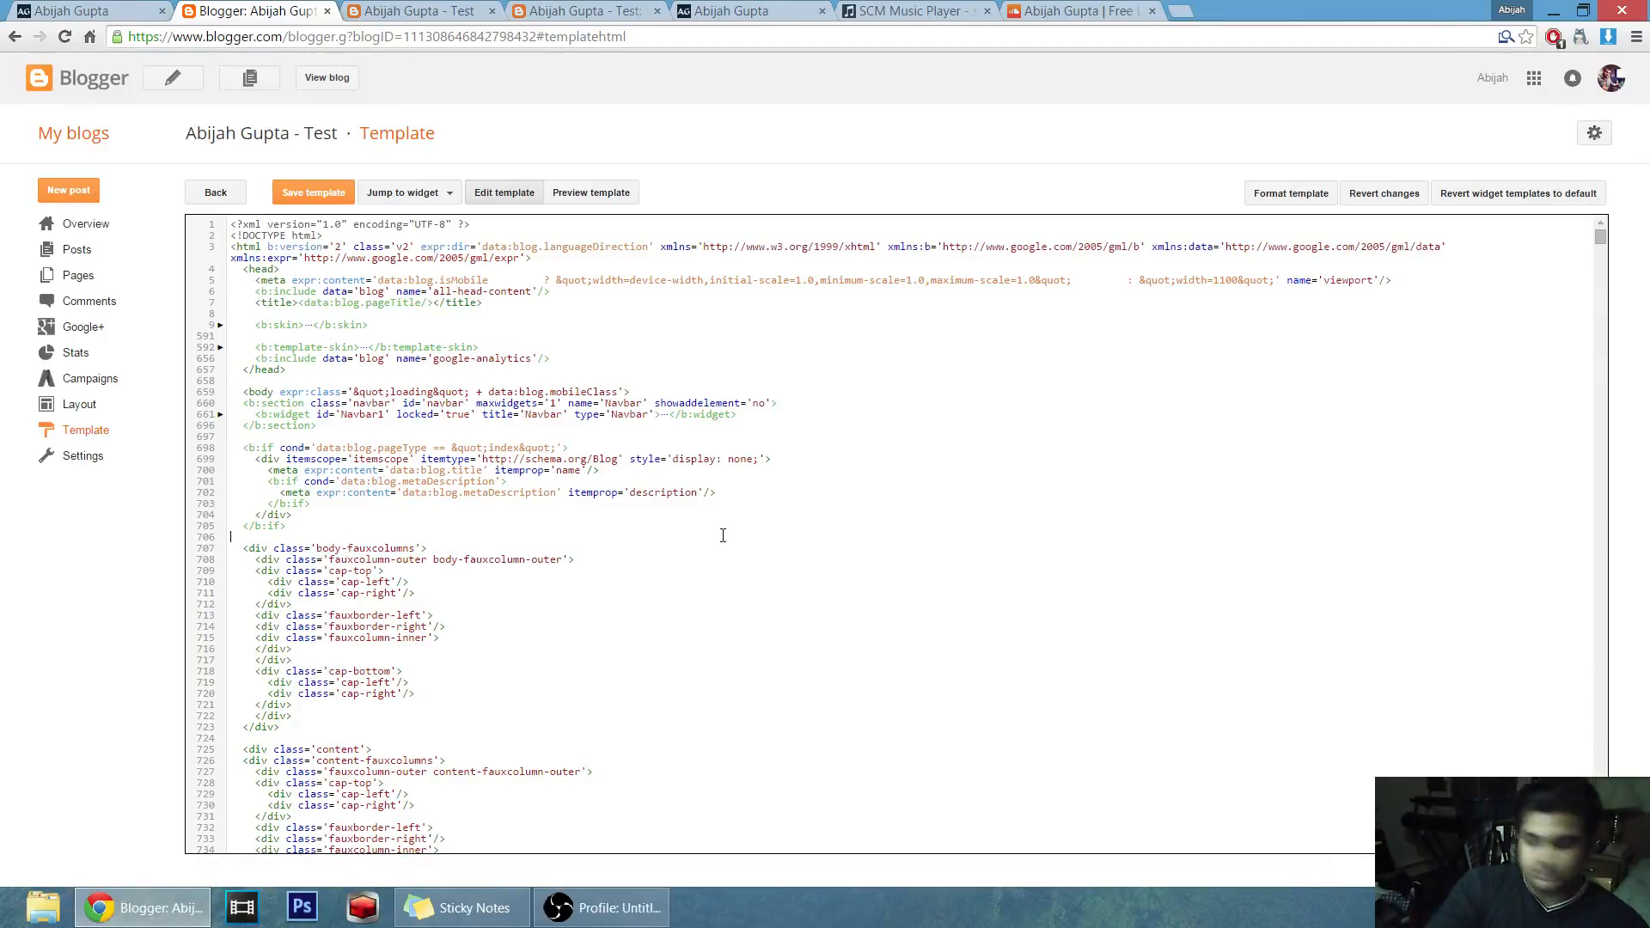
key("ctrl+f")
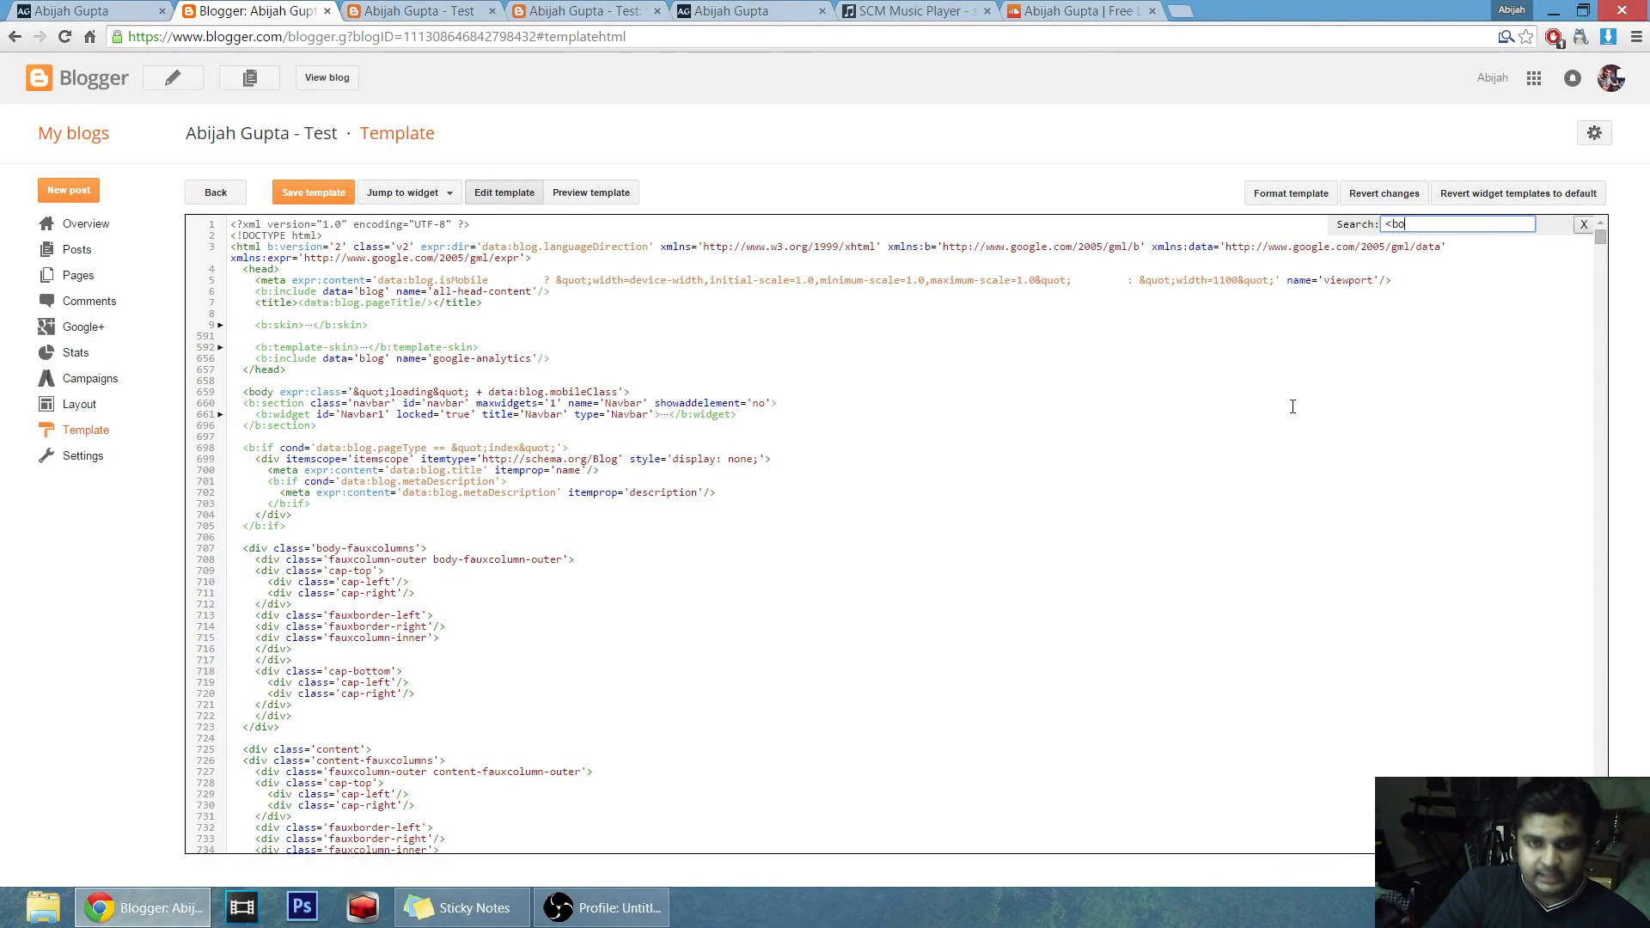
key("Return")
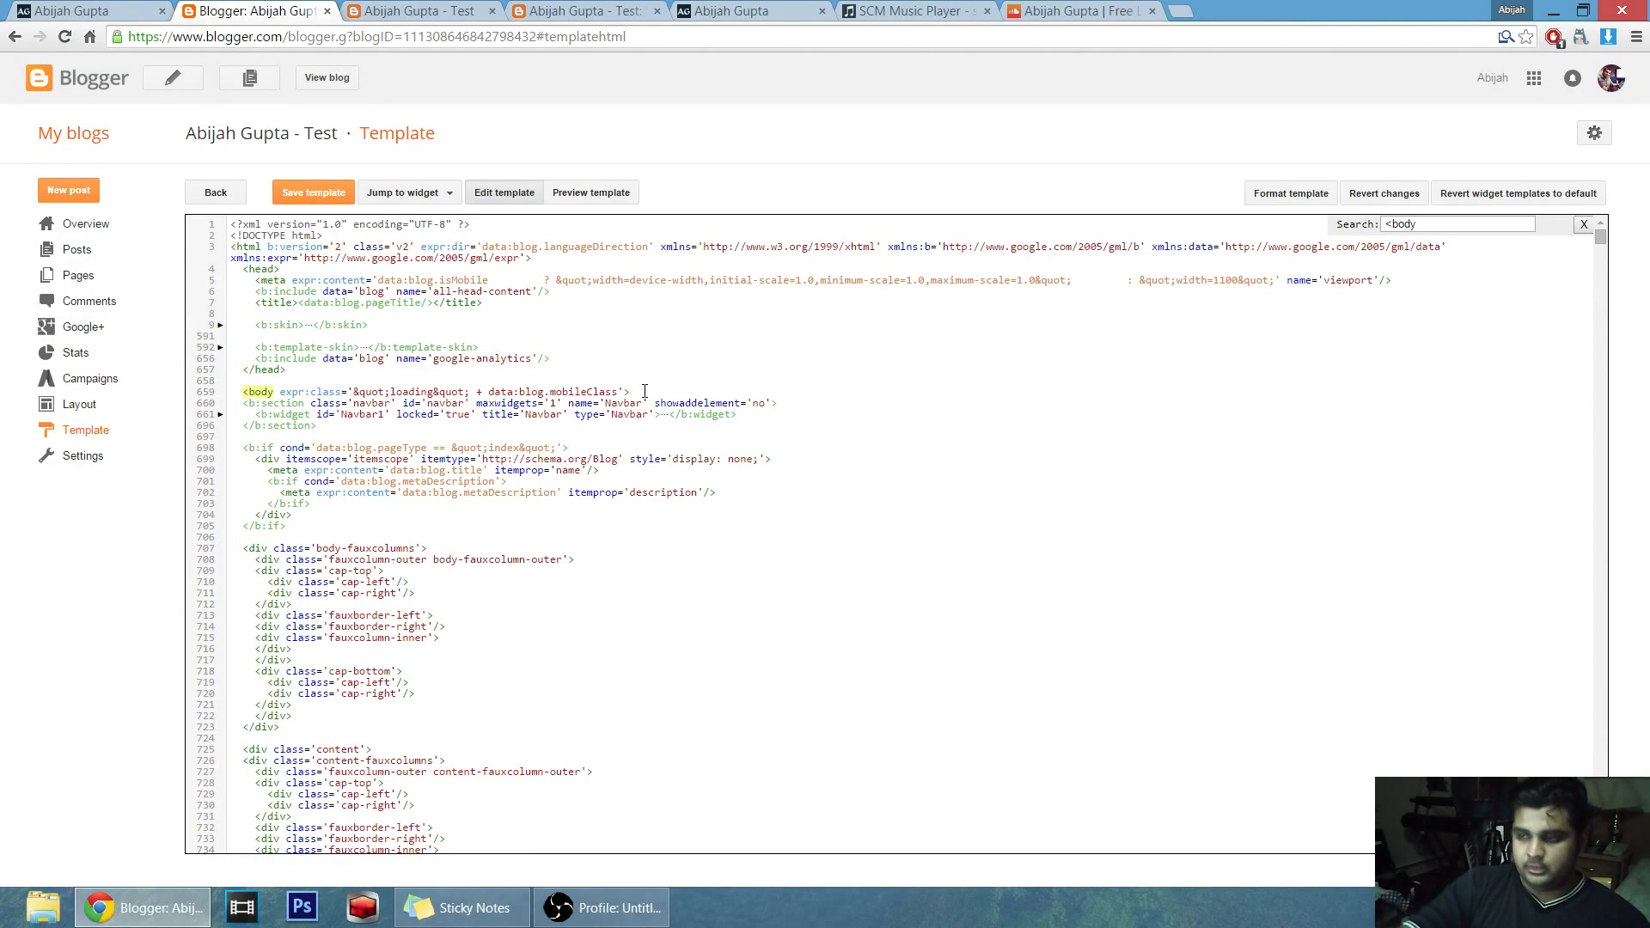
Paste the SCM Music Player script below the opening body tag, with a blank line between, and save the template.
key("ctrl+v")
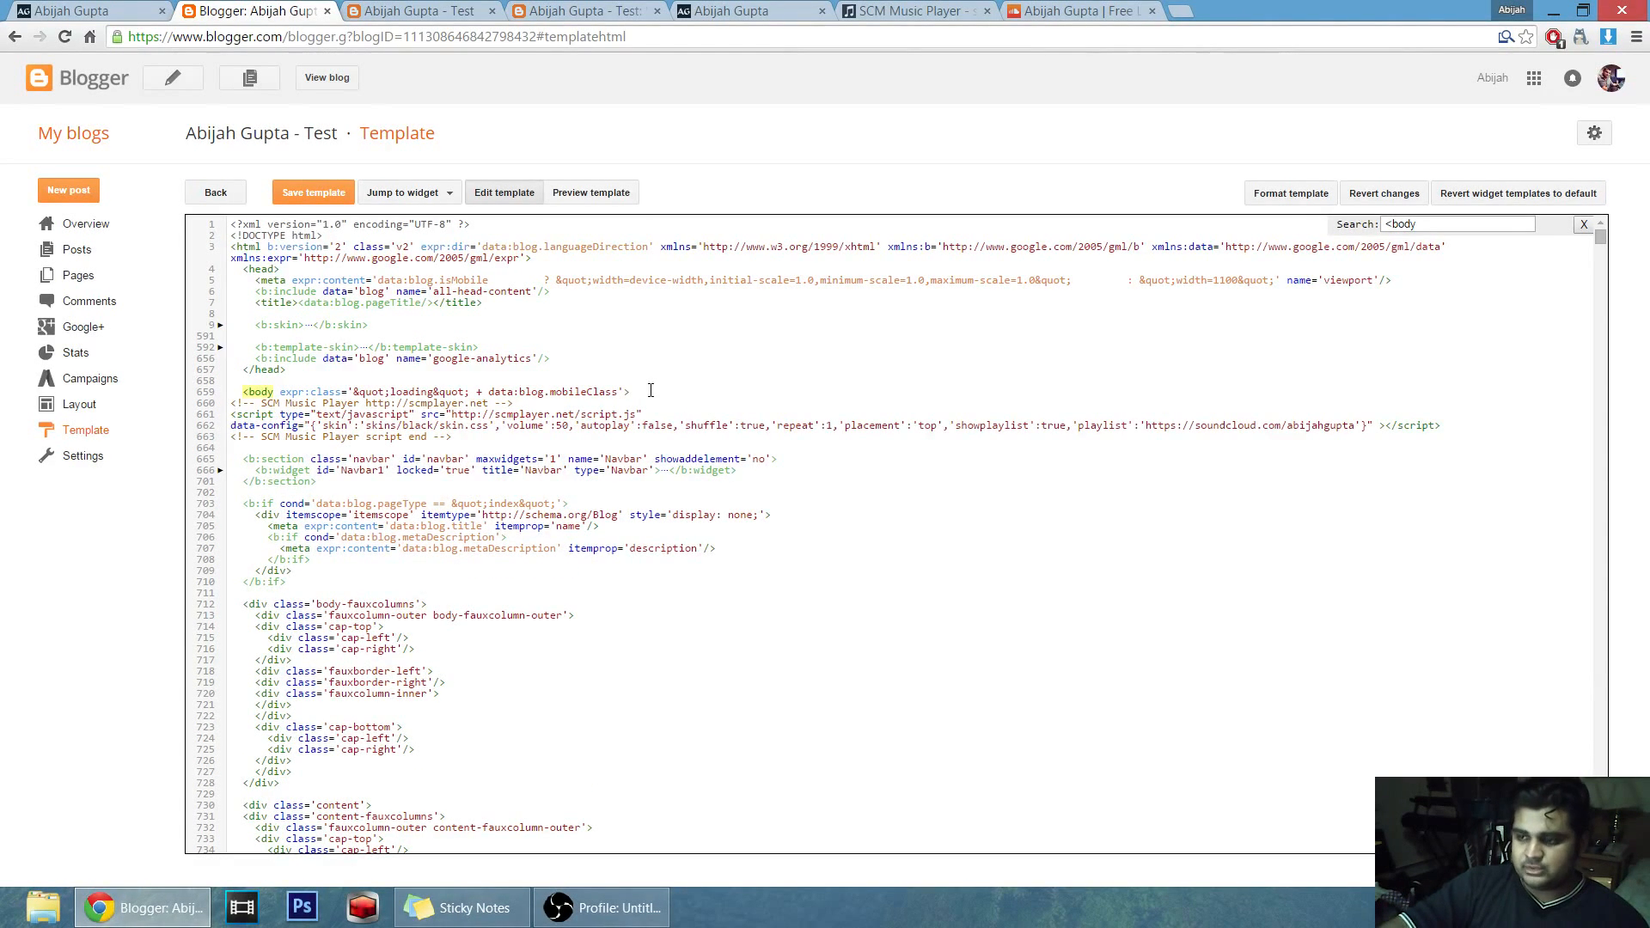
key("Return")
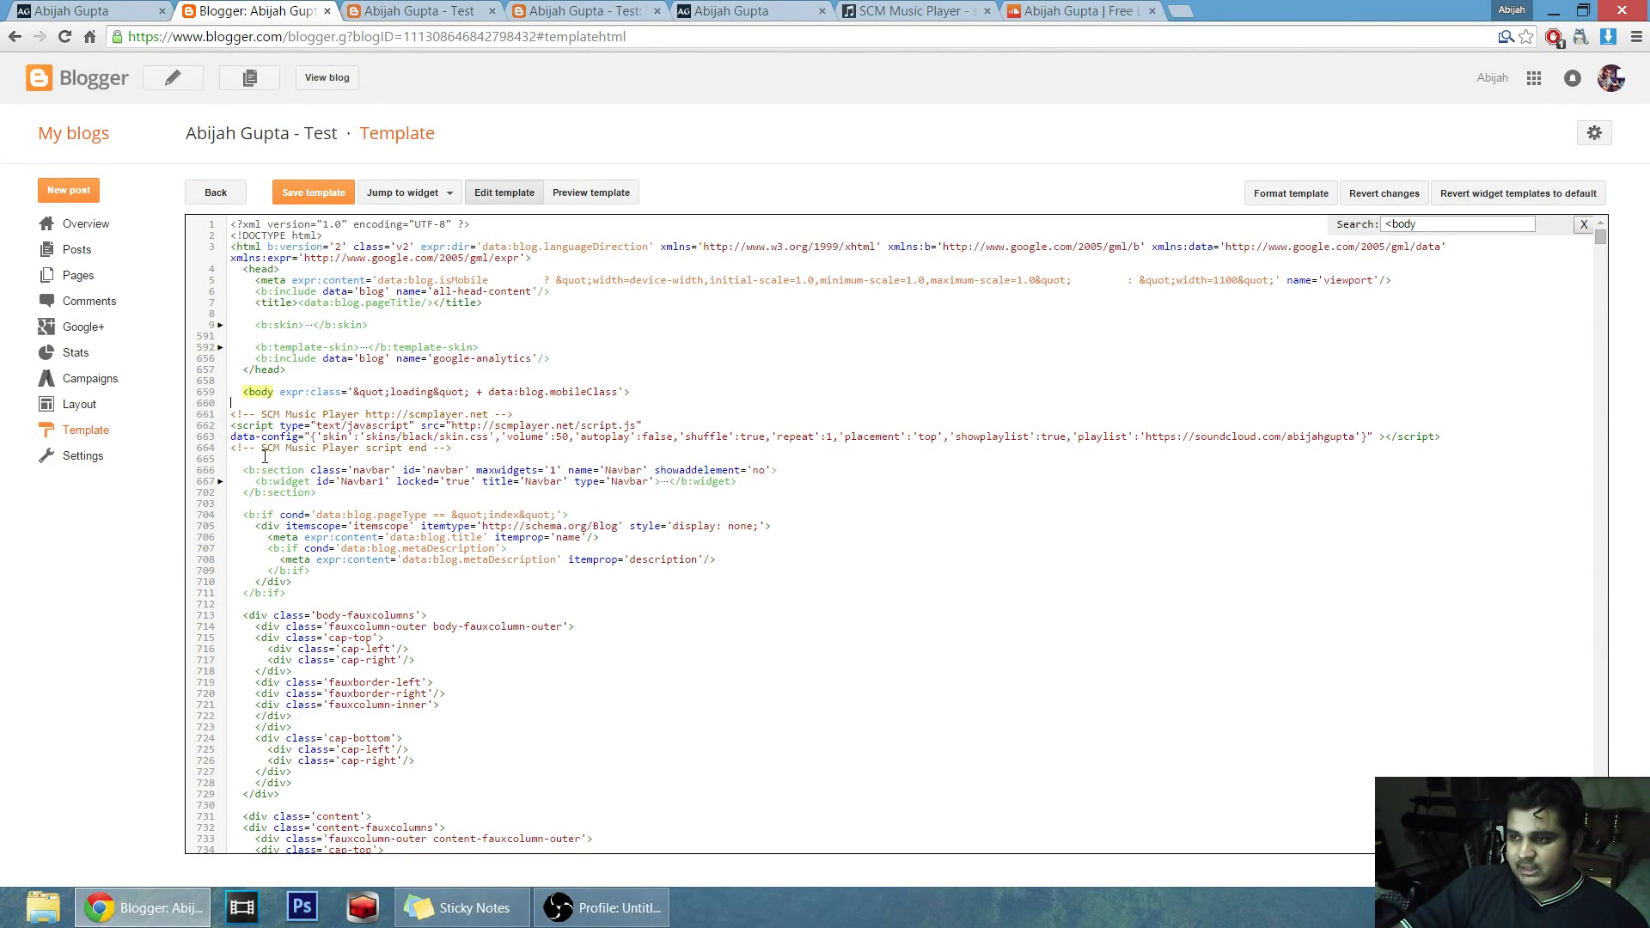
left_click(319, 195)
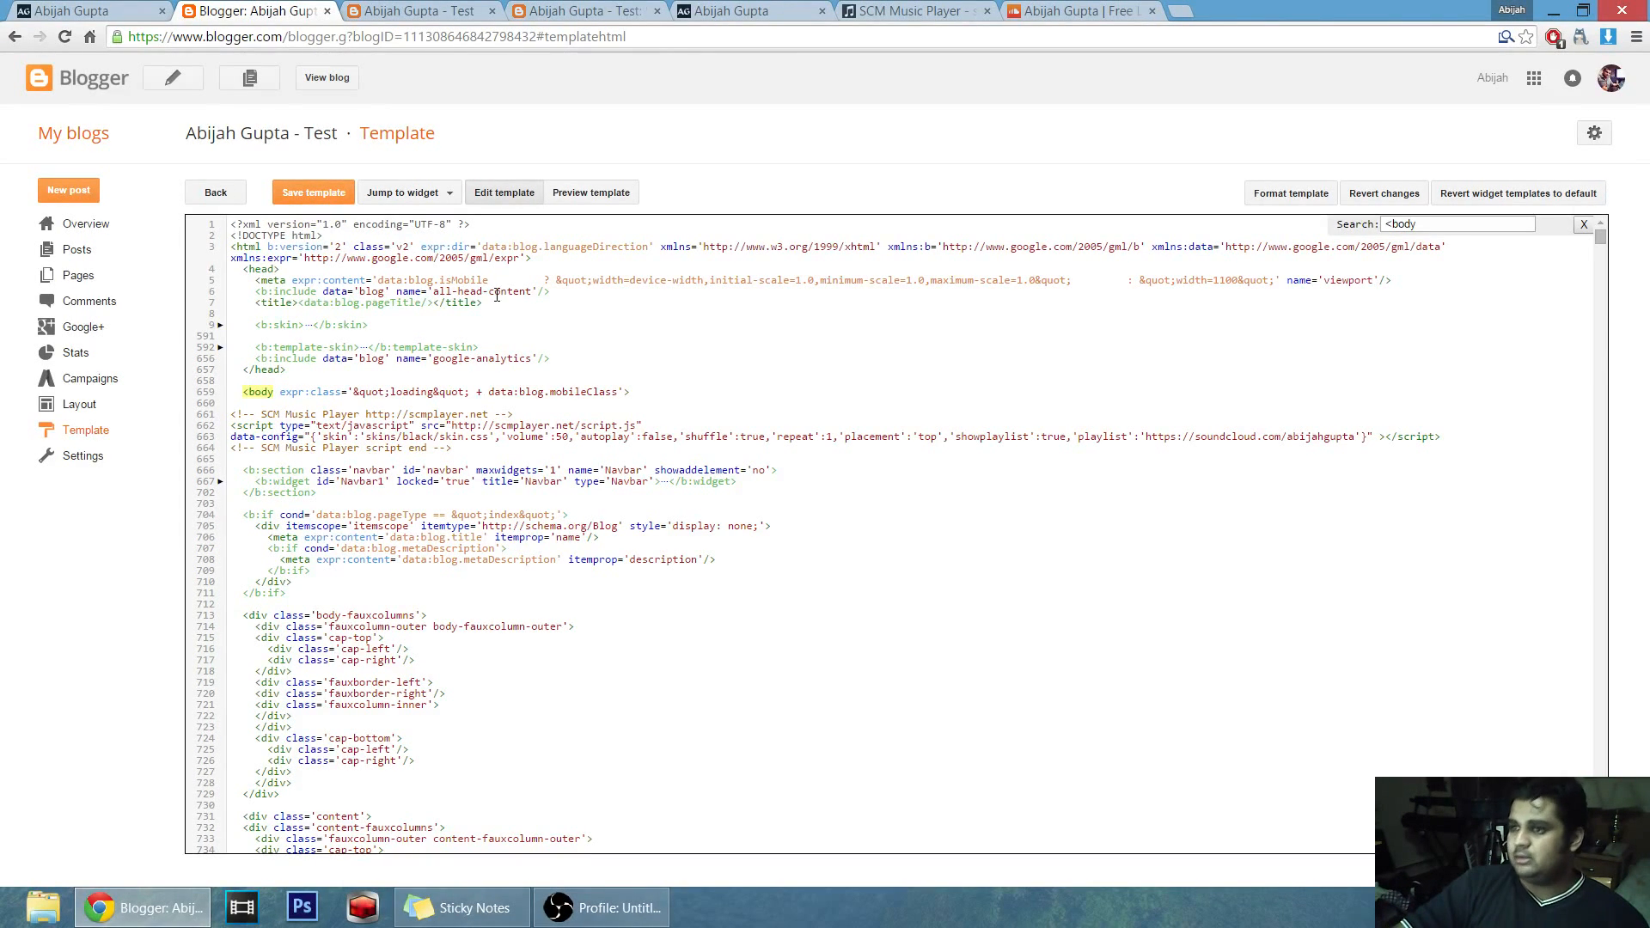
Reload the blog's home page and check the SCM Music Player bar and its playlist.
left_click(602, 12)
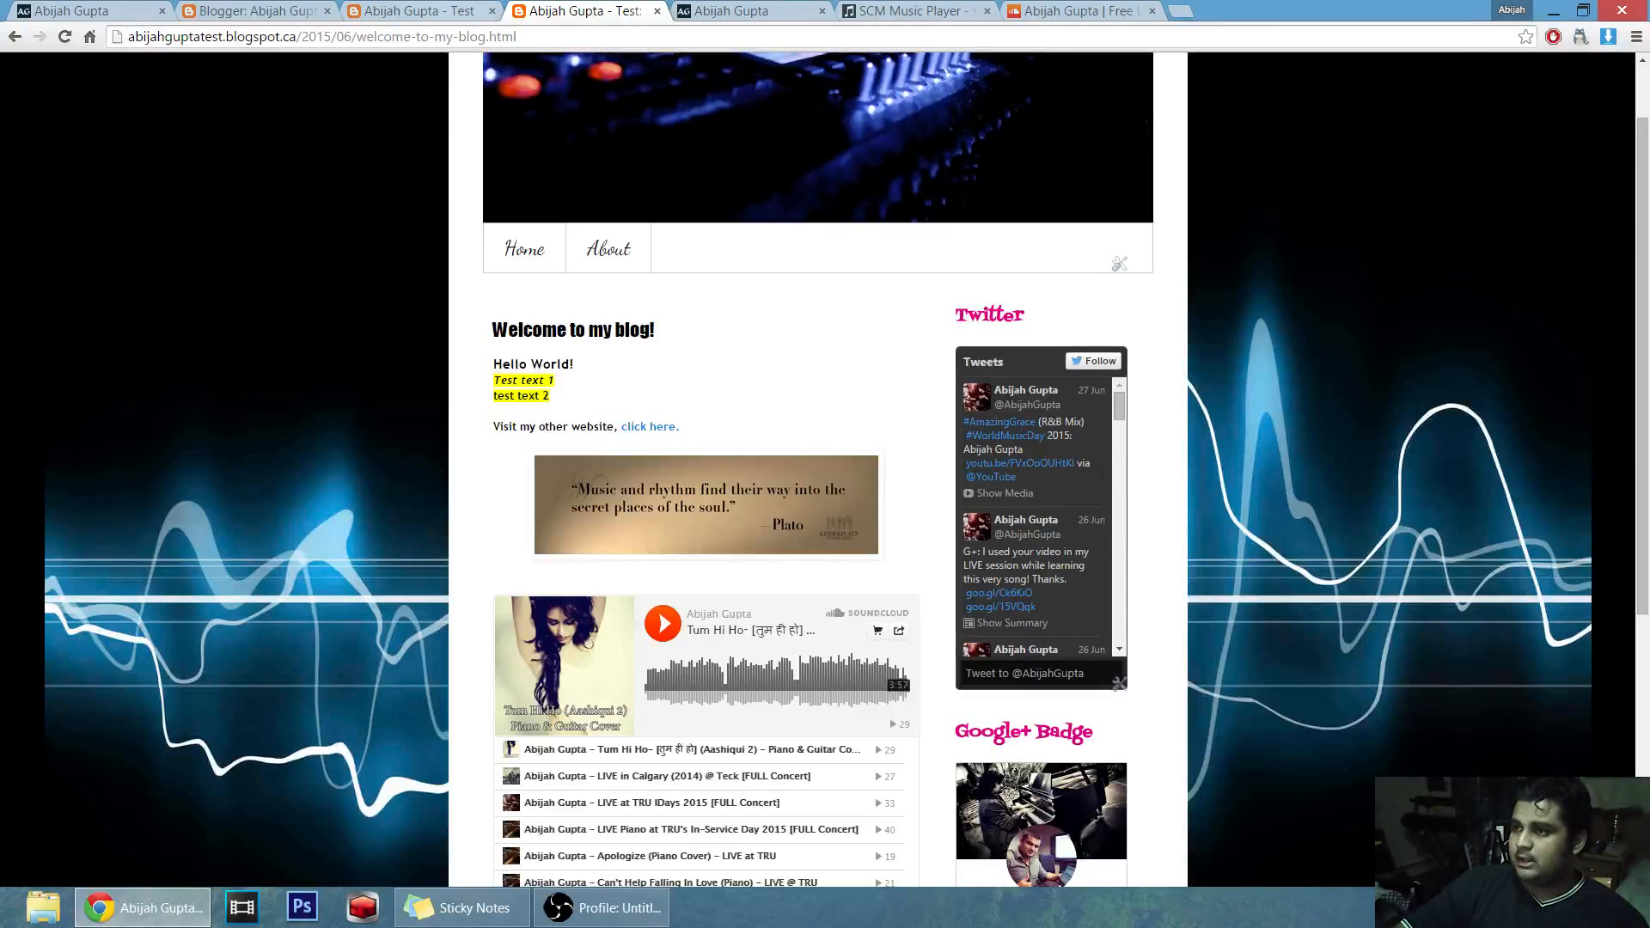
left_click(418, 12)
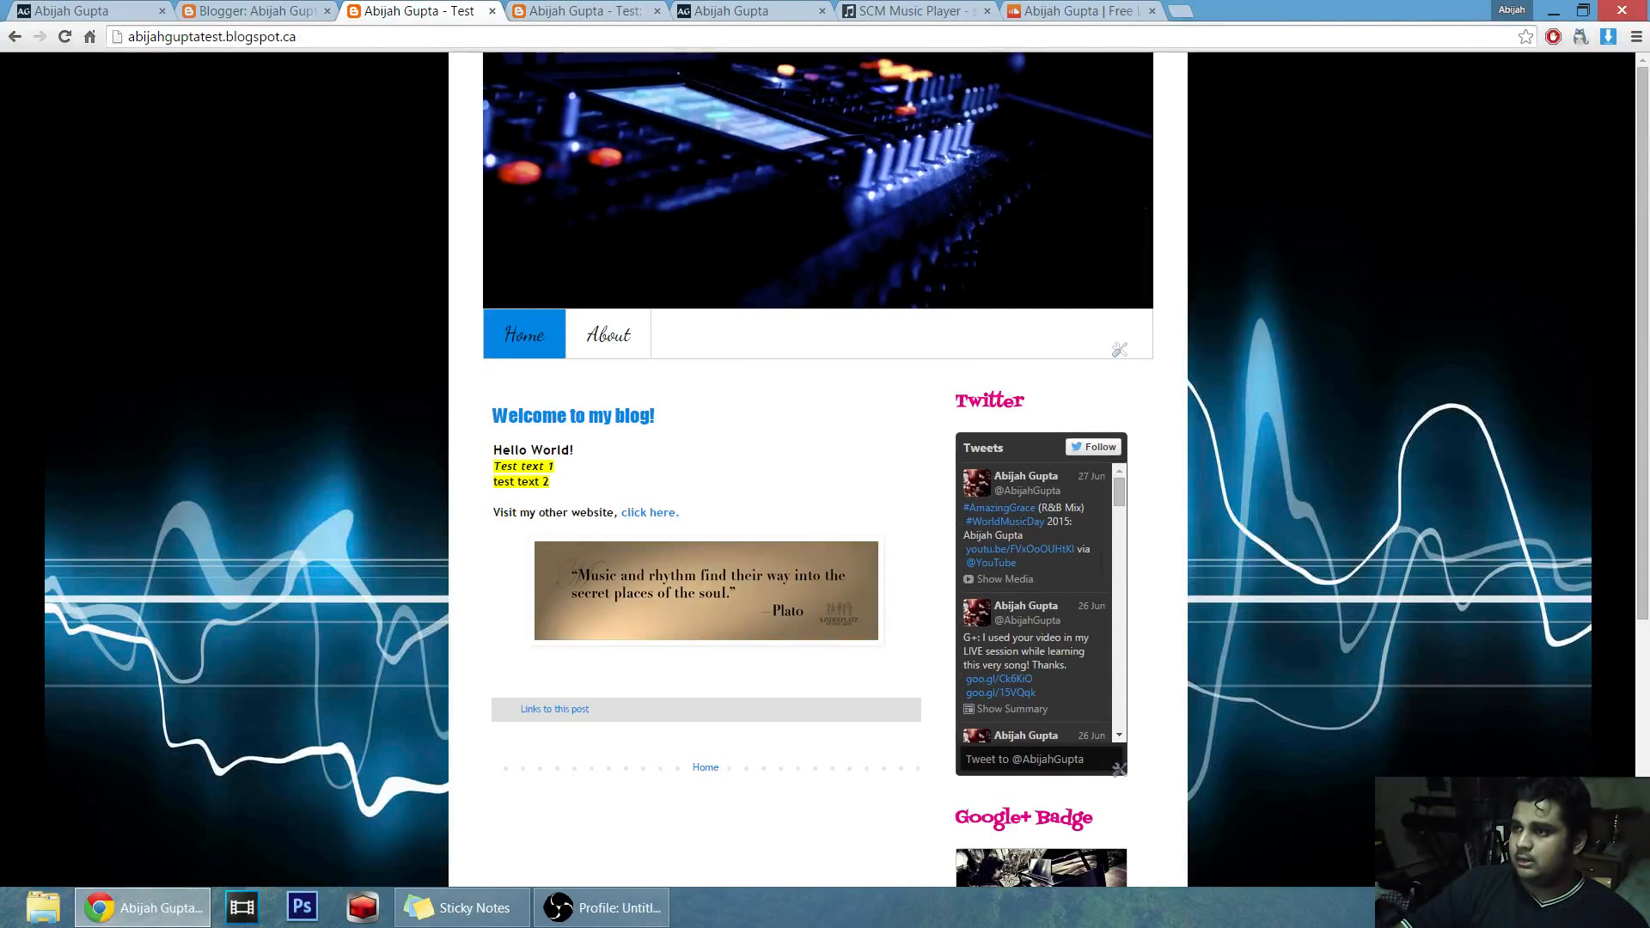
left_click(63, 37)
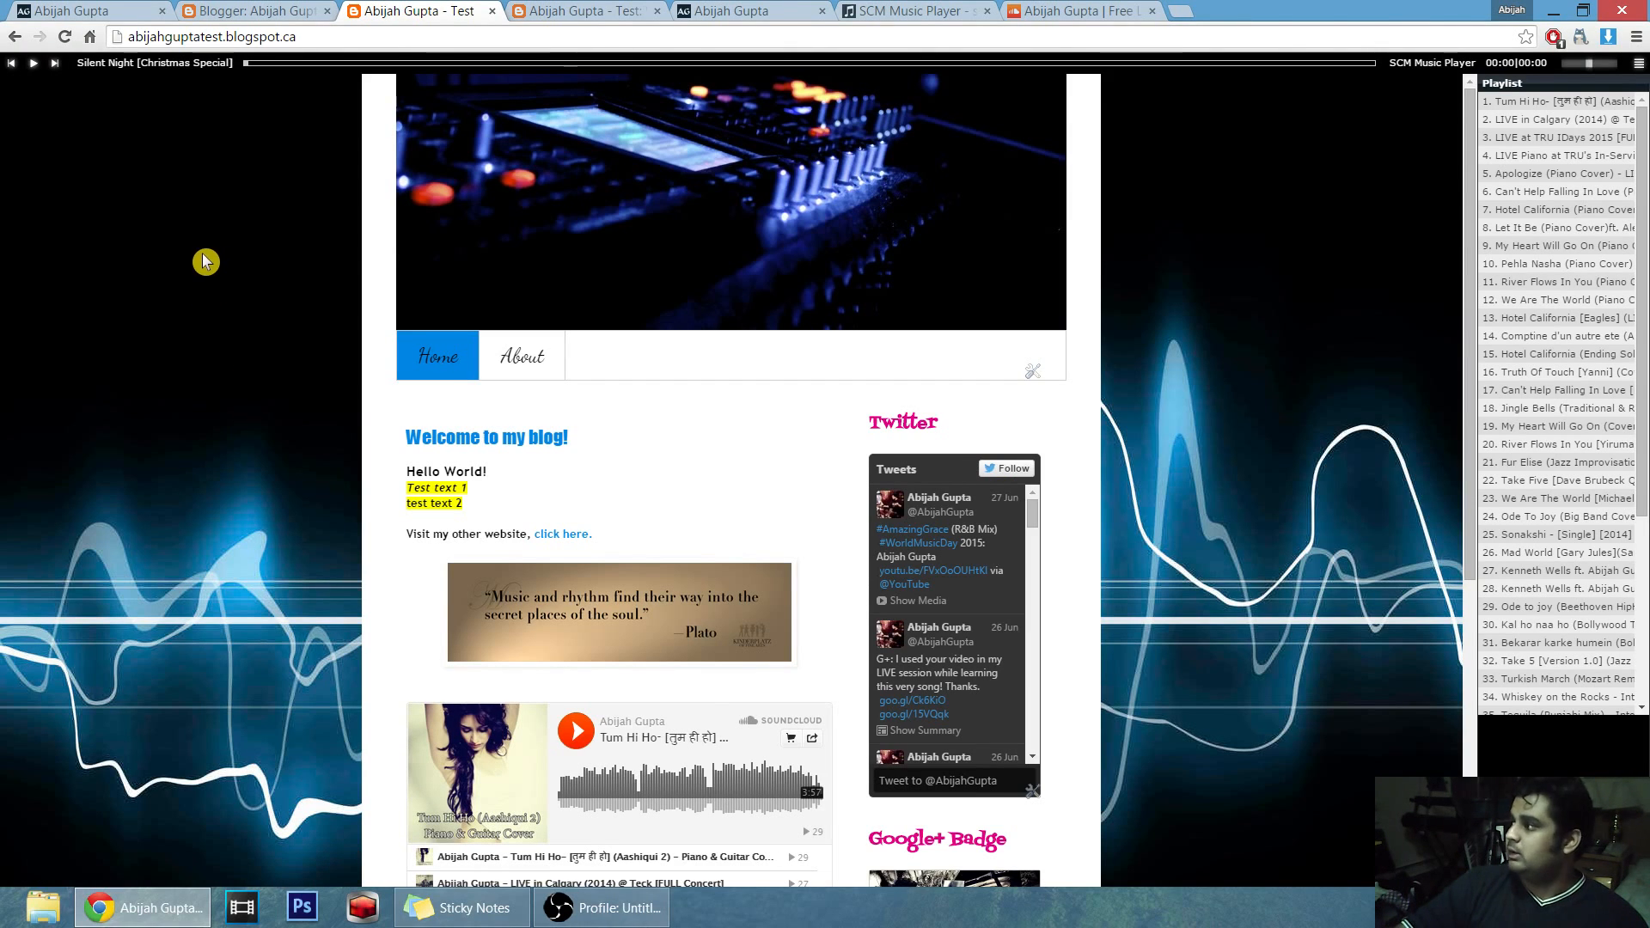
Review the test blog's home page, including the music player playlist, welcome post, SoundCloud embed, Twitter feed and Google+ badge.
scroll(1568, 344, "down", 3)
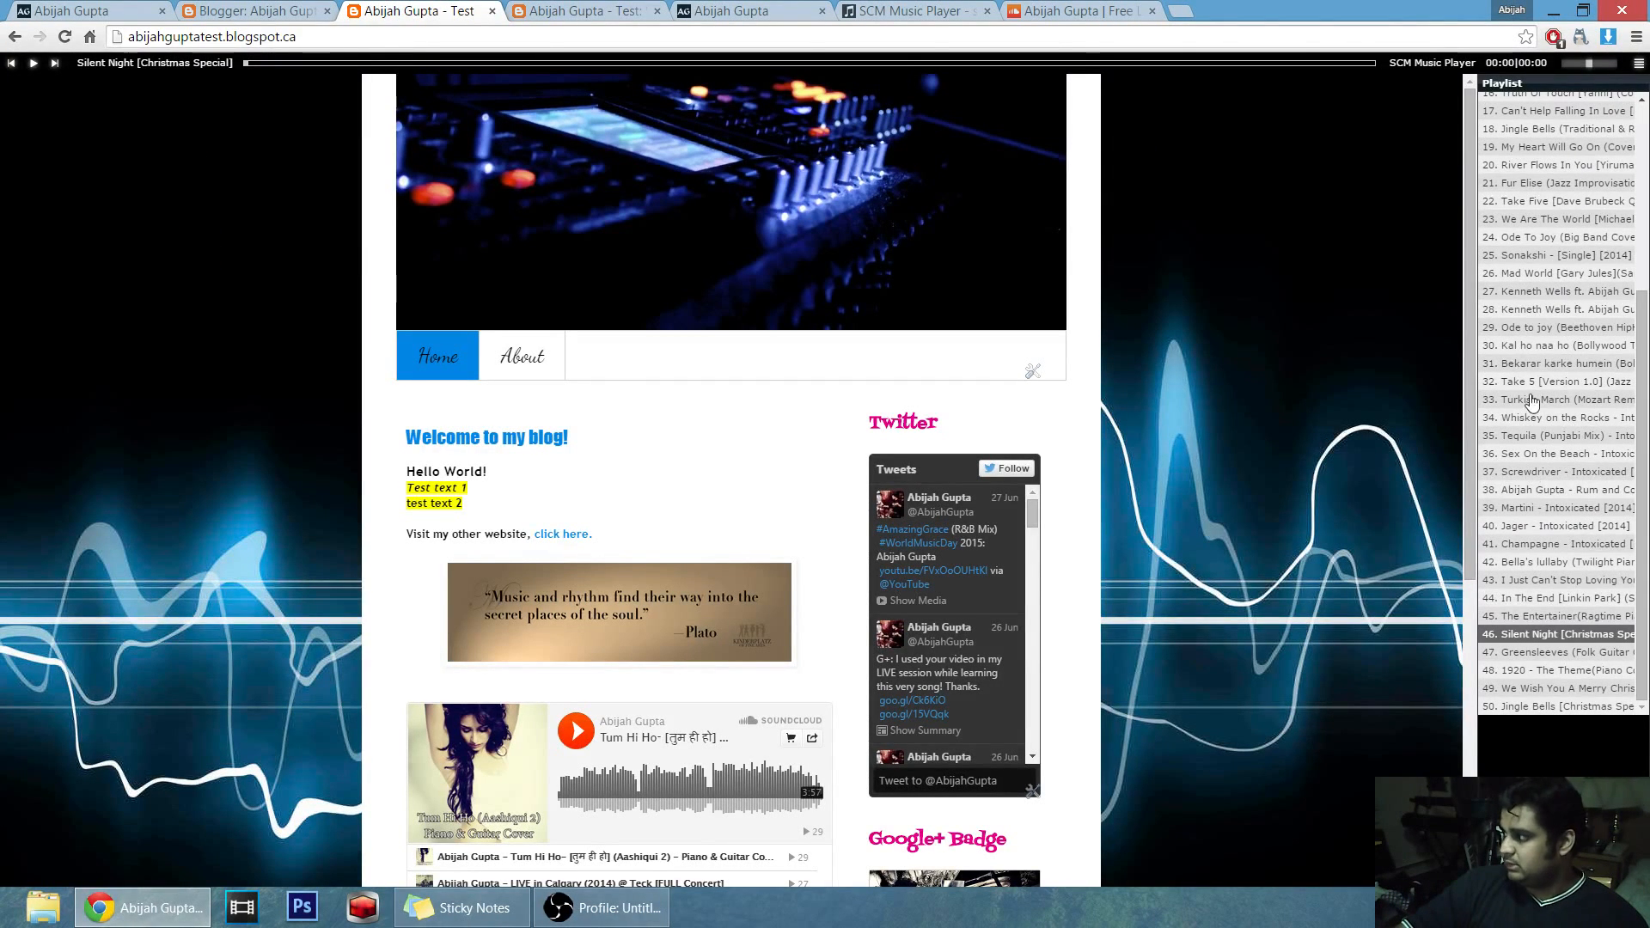
scroll(1554, 500, "up", 3)
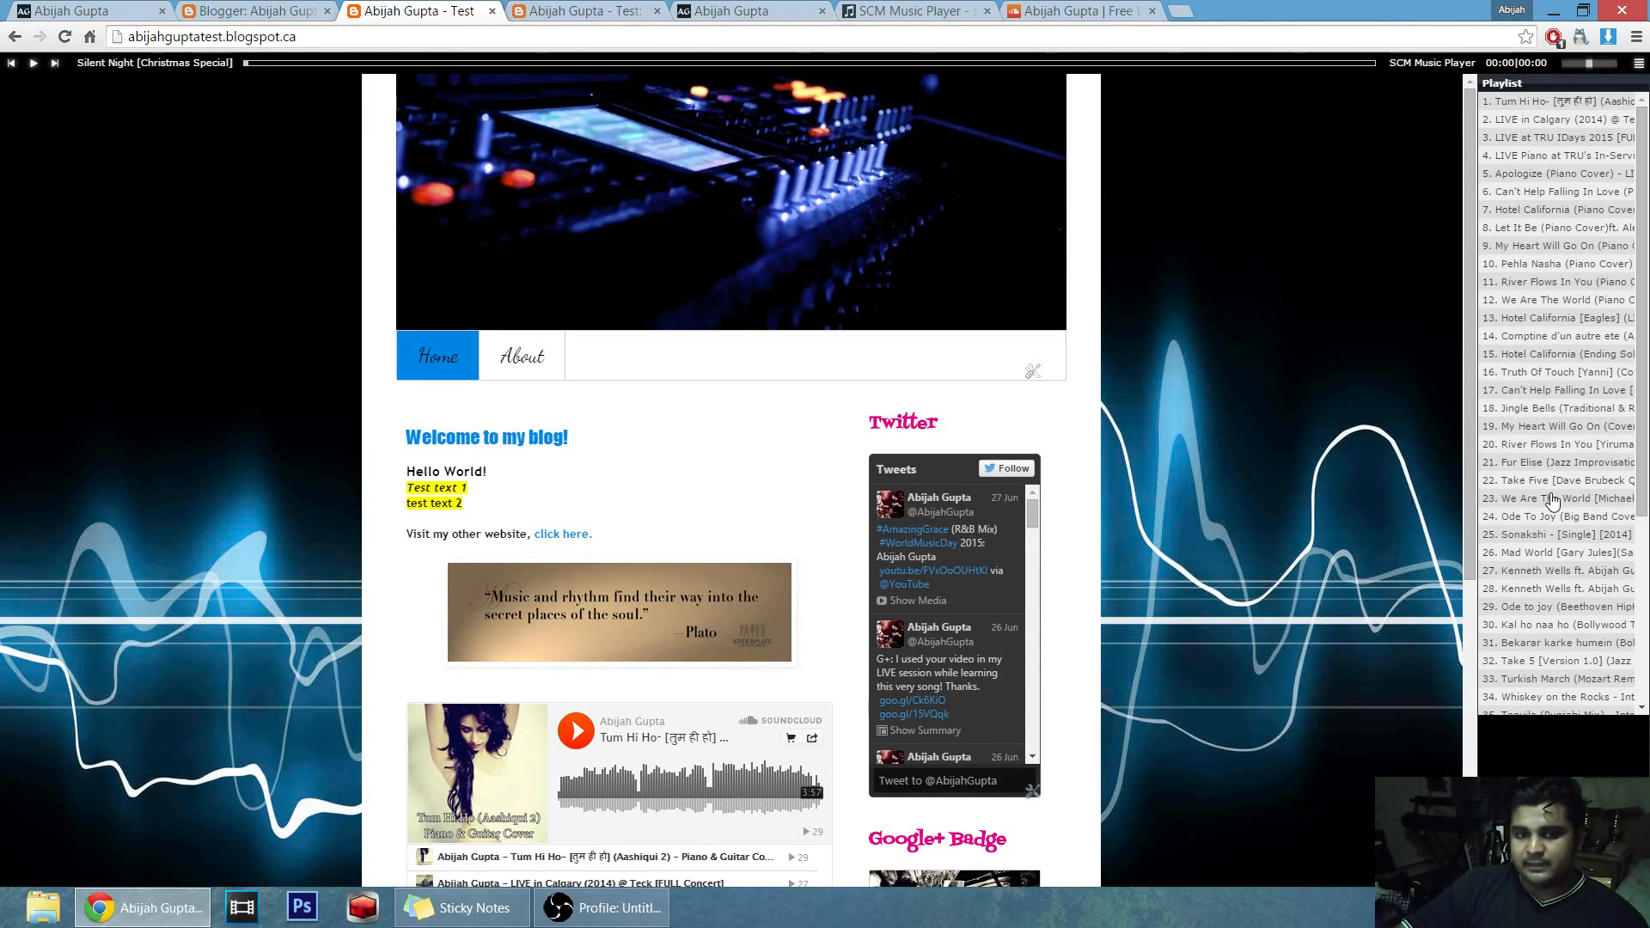
scroll(597, 735, "down", 5)
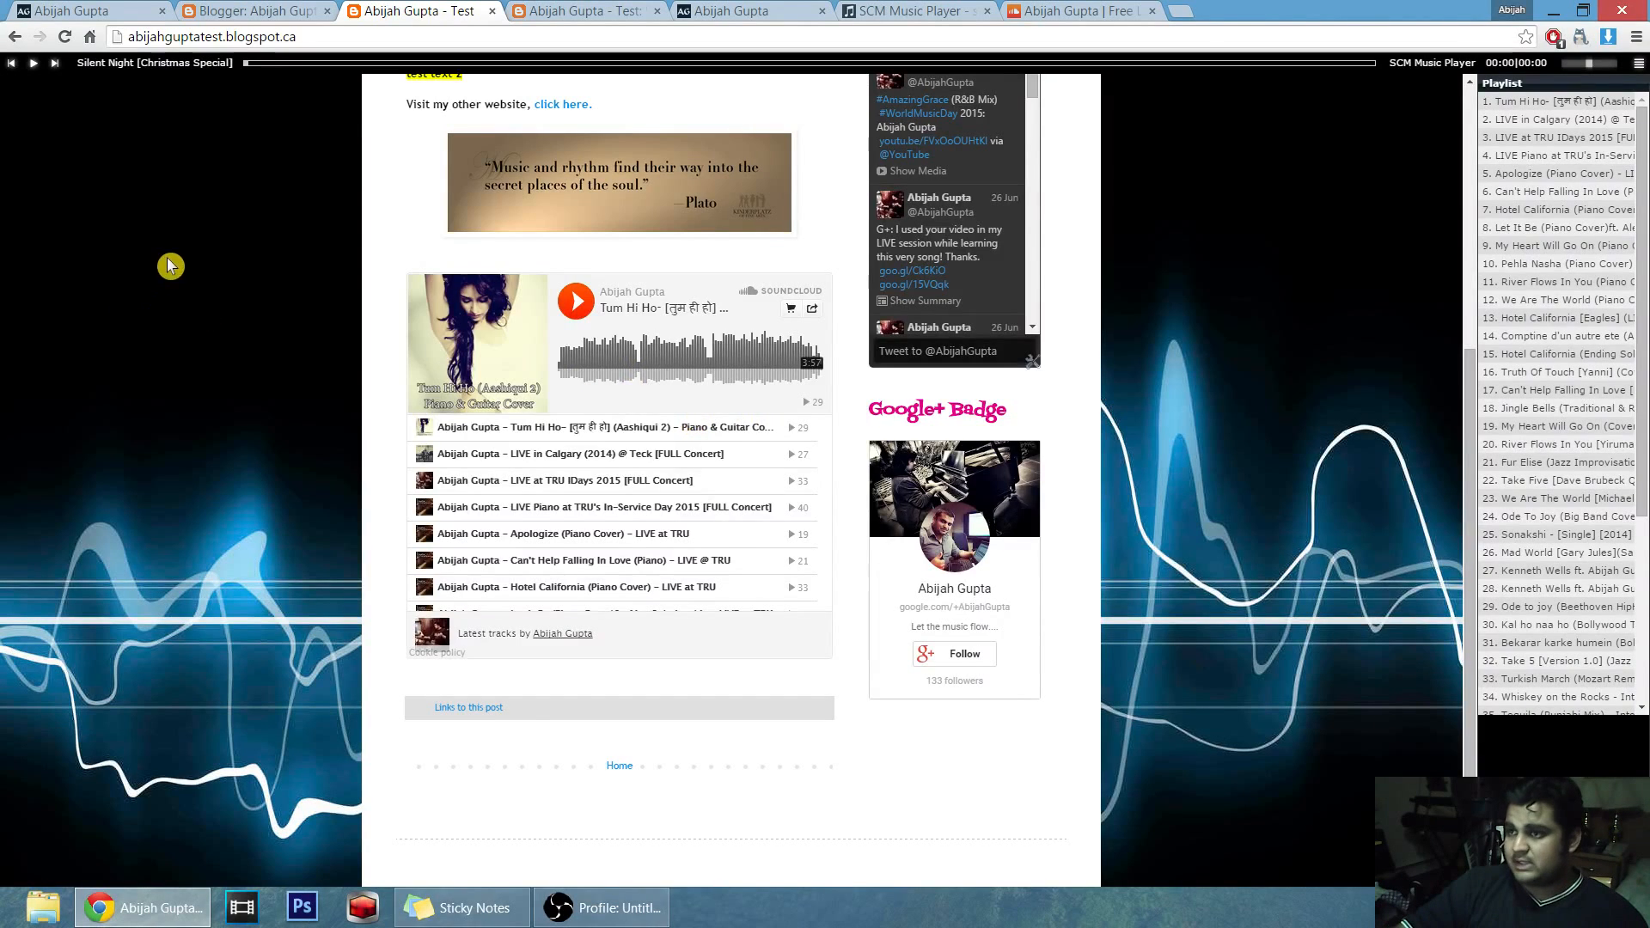
scroll(170, 267, "up", 3)
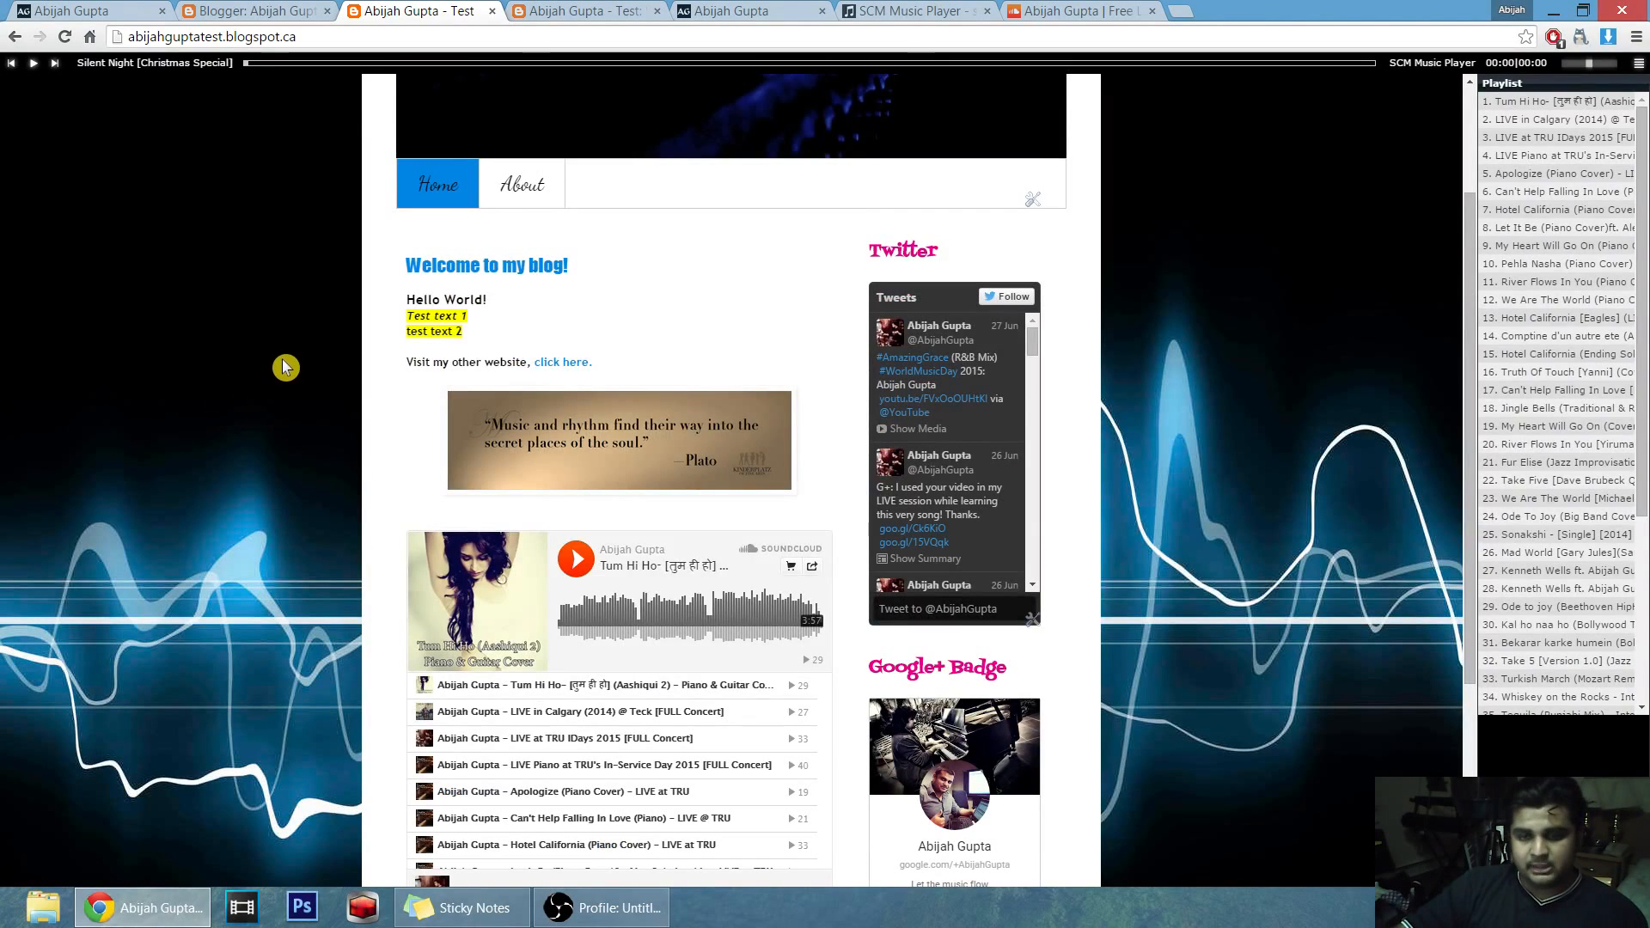
scroll(288, 369, "up", 2)
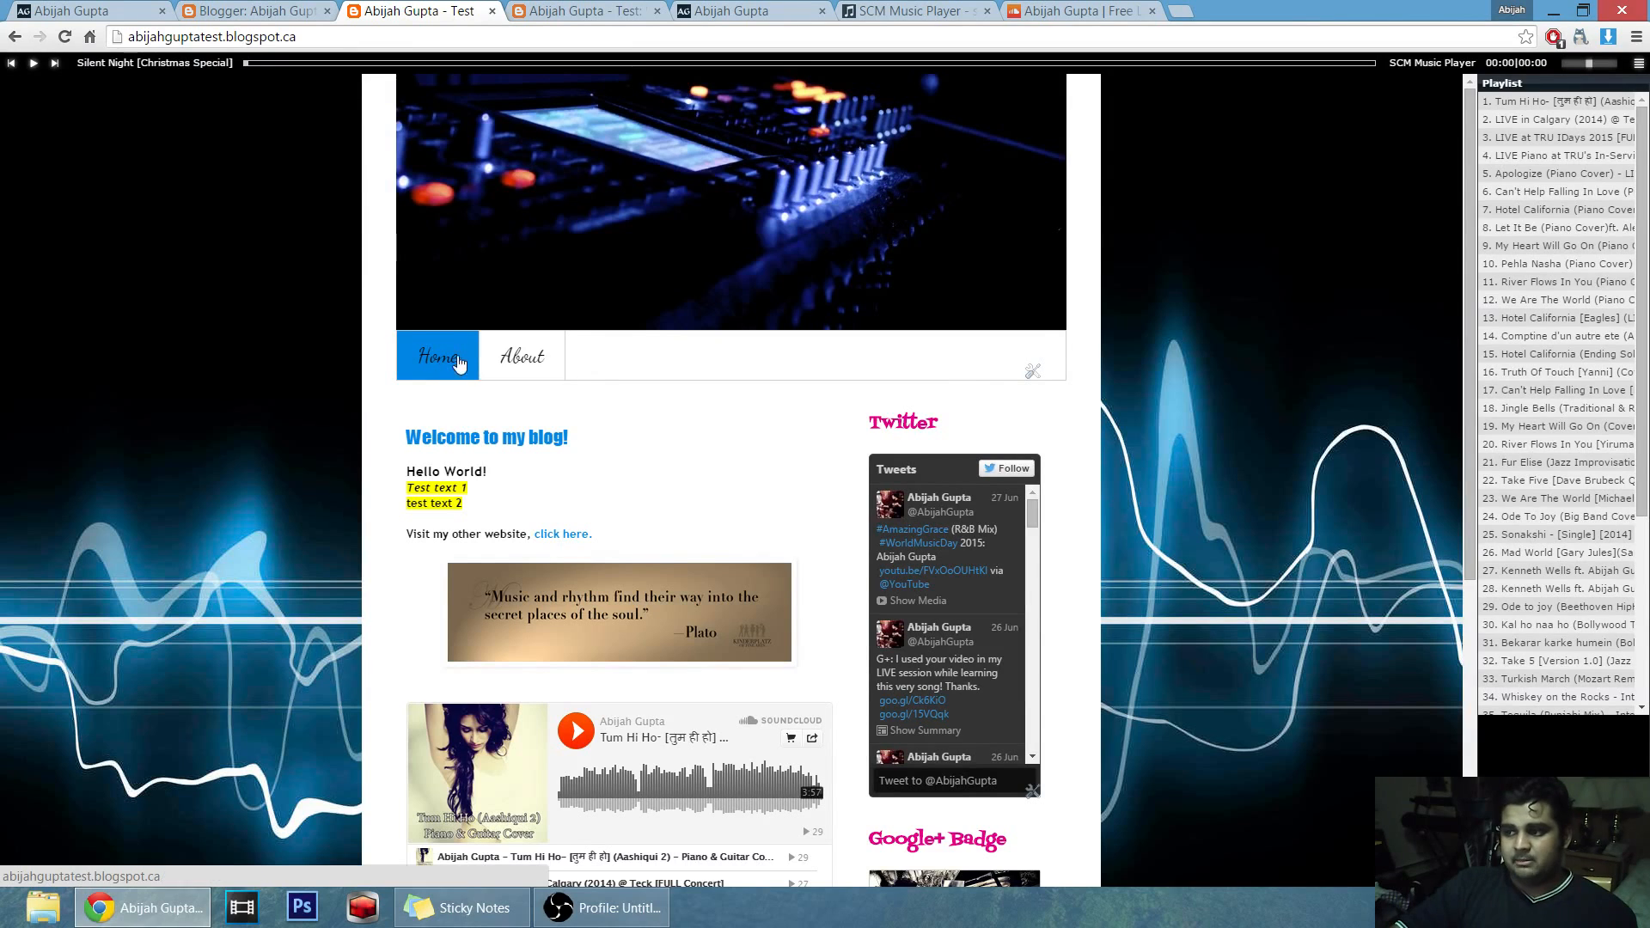
scroll(597, 488, "down", 2)
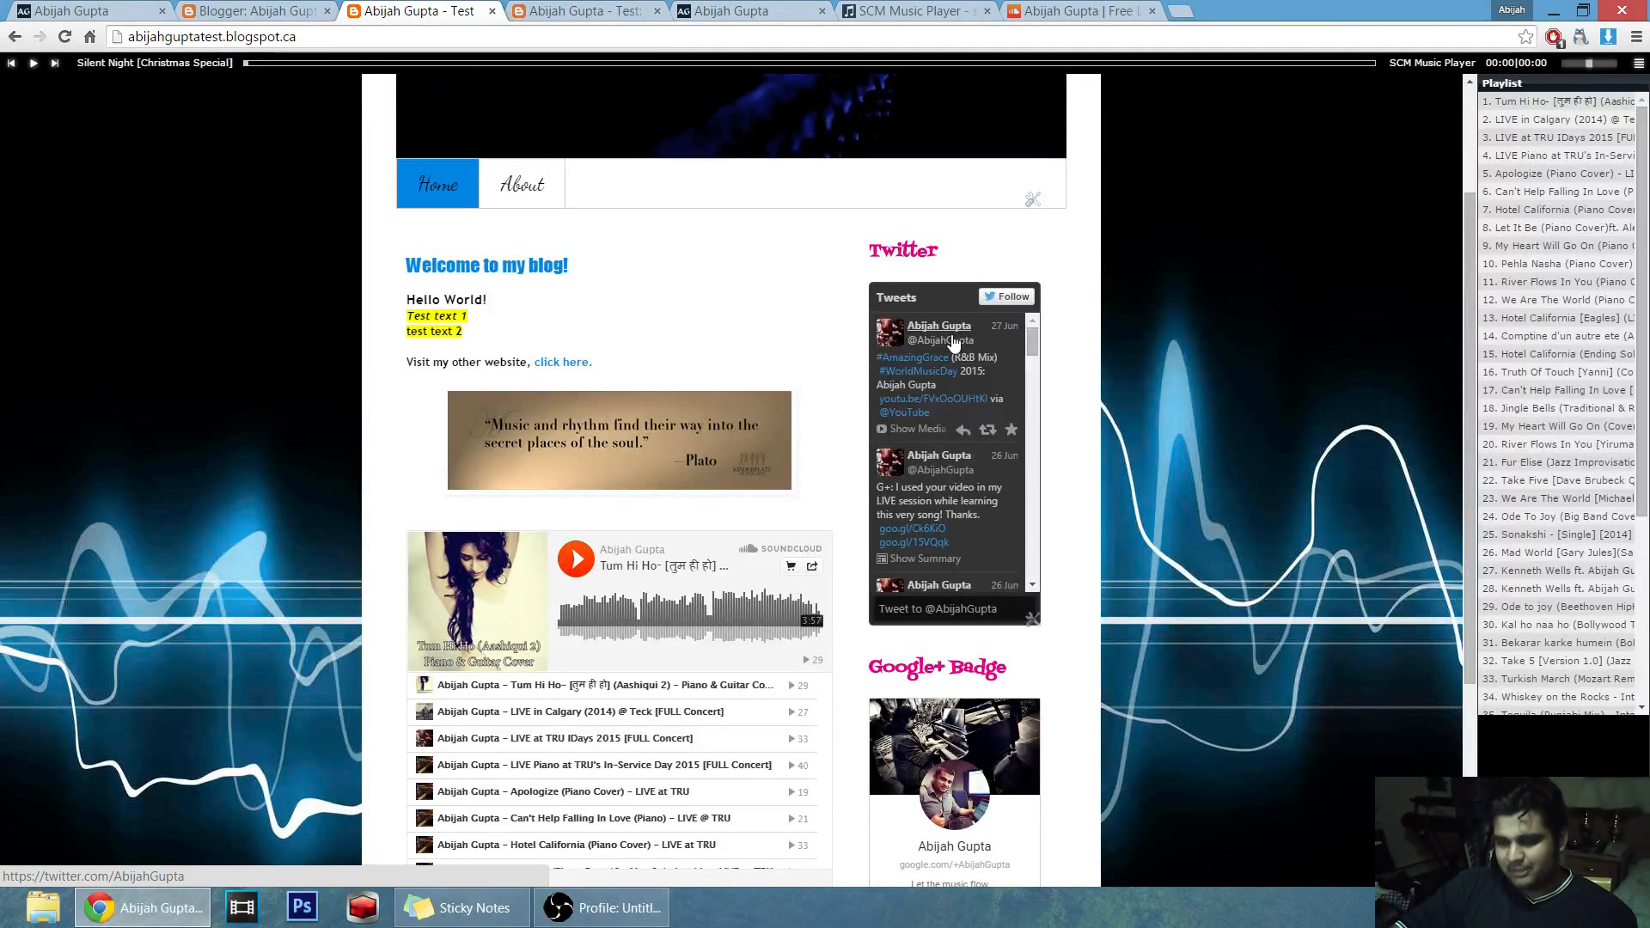
scroll(959, 460, "down", 3)
scroll(1042, 462, "down", 3)
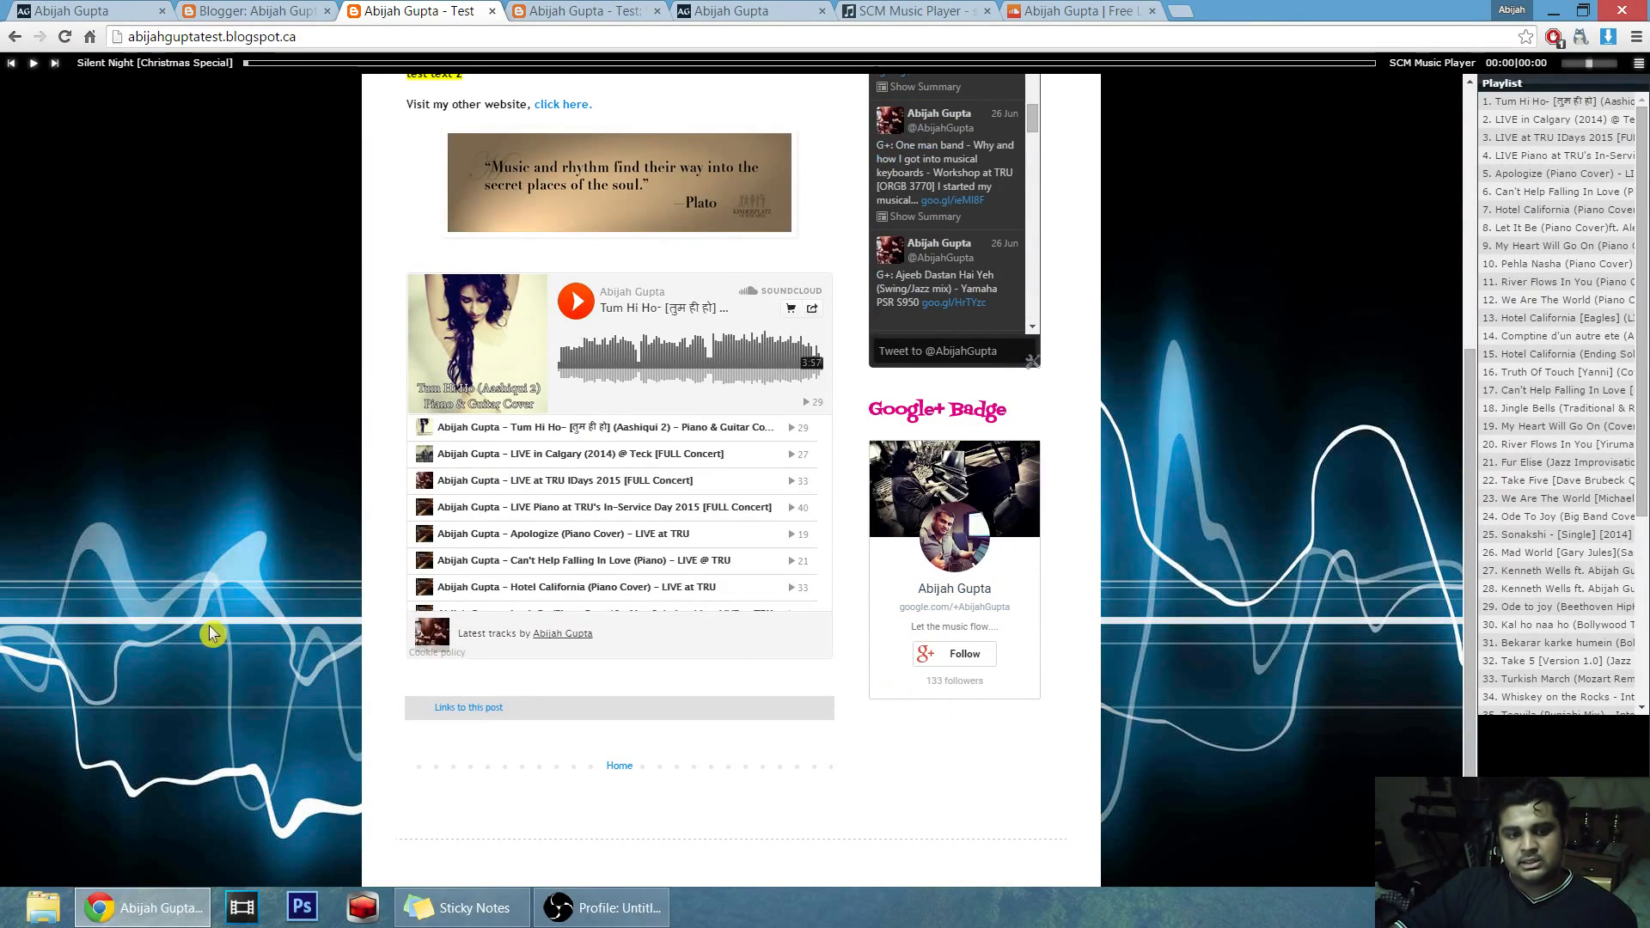
scroll(271, 606, "up", 3)
scroll(271, 606, "up", 2)
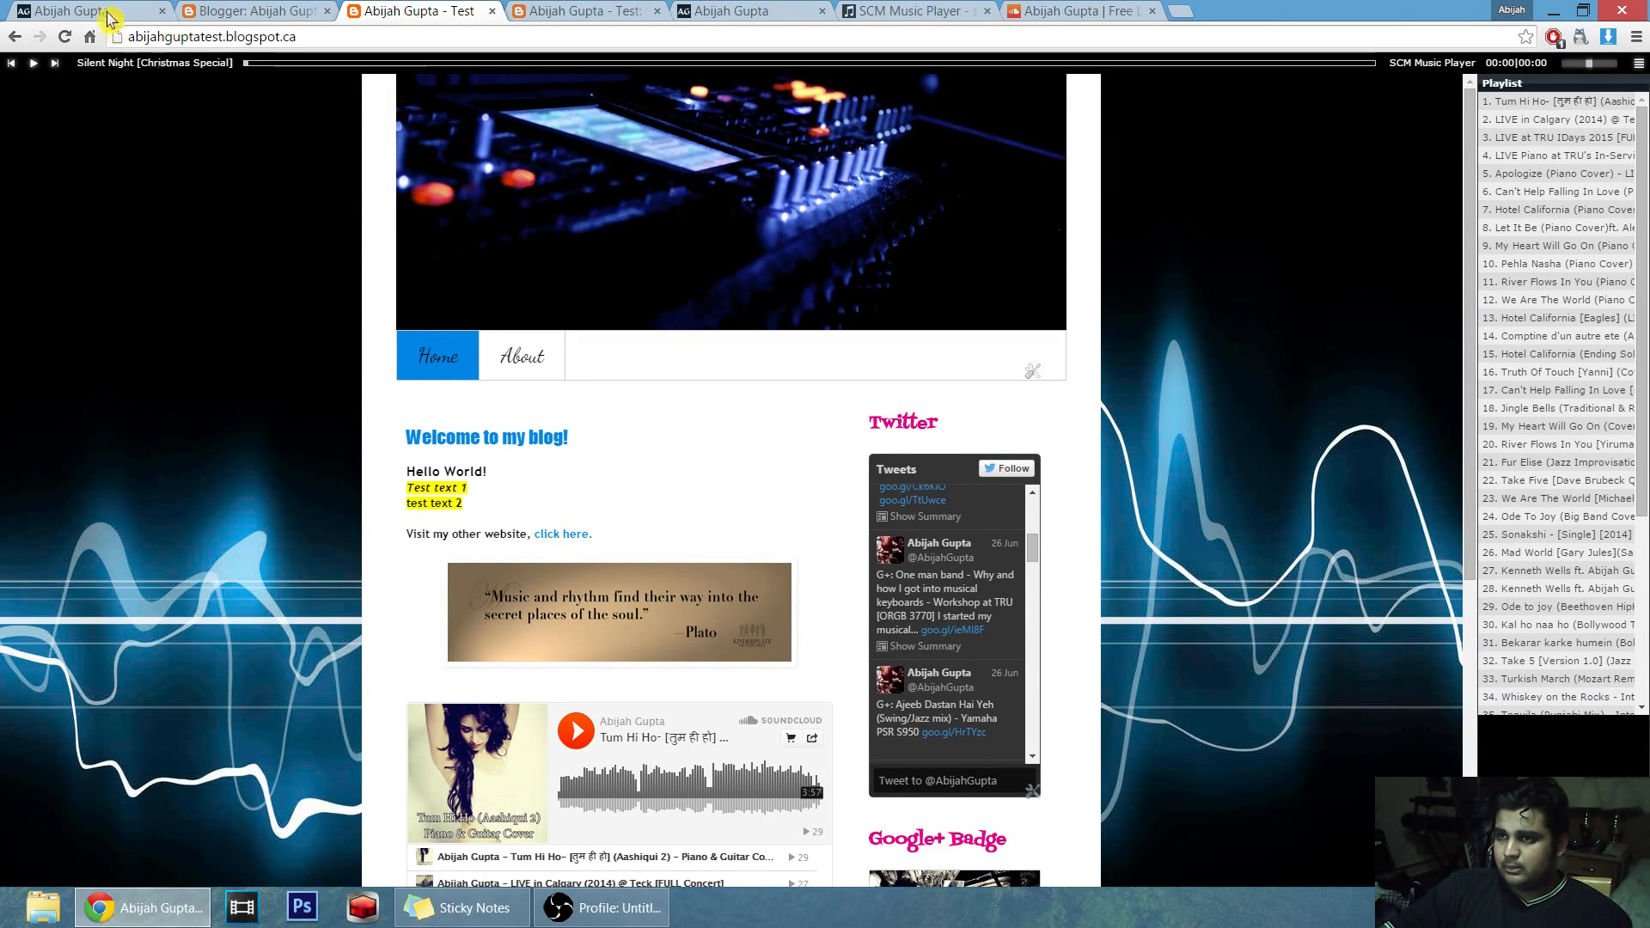
scroll(262, 439, "down", 4)
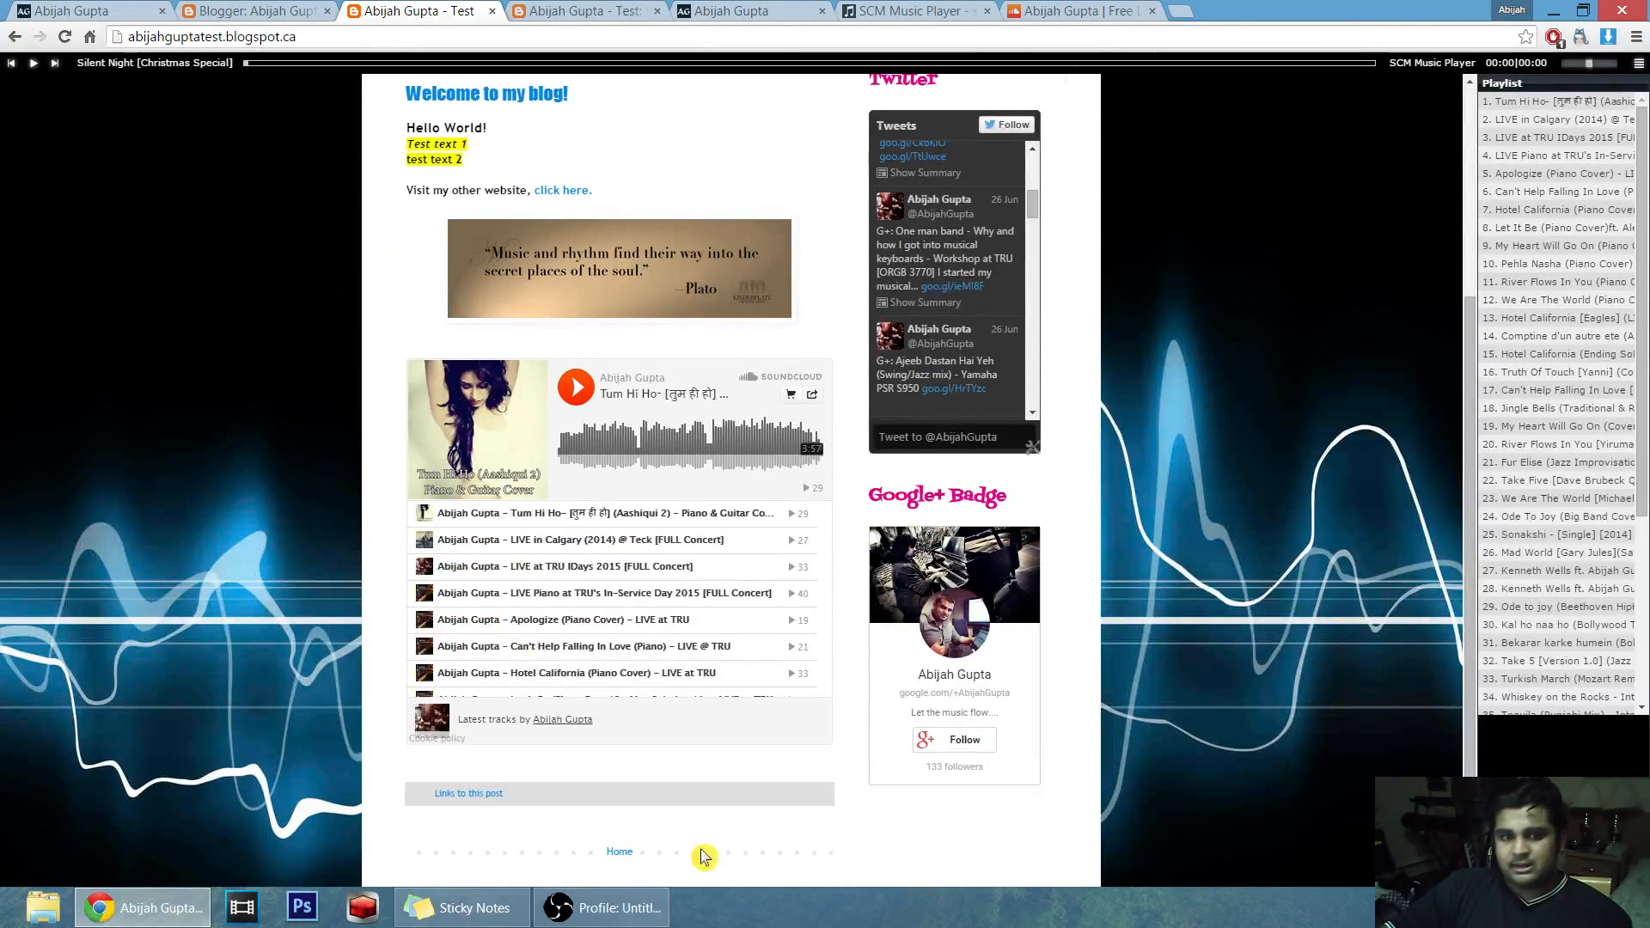
scroll(243, 516, "up", 4)
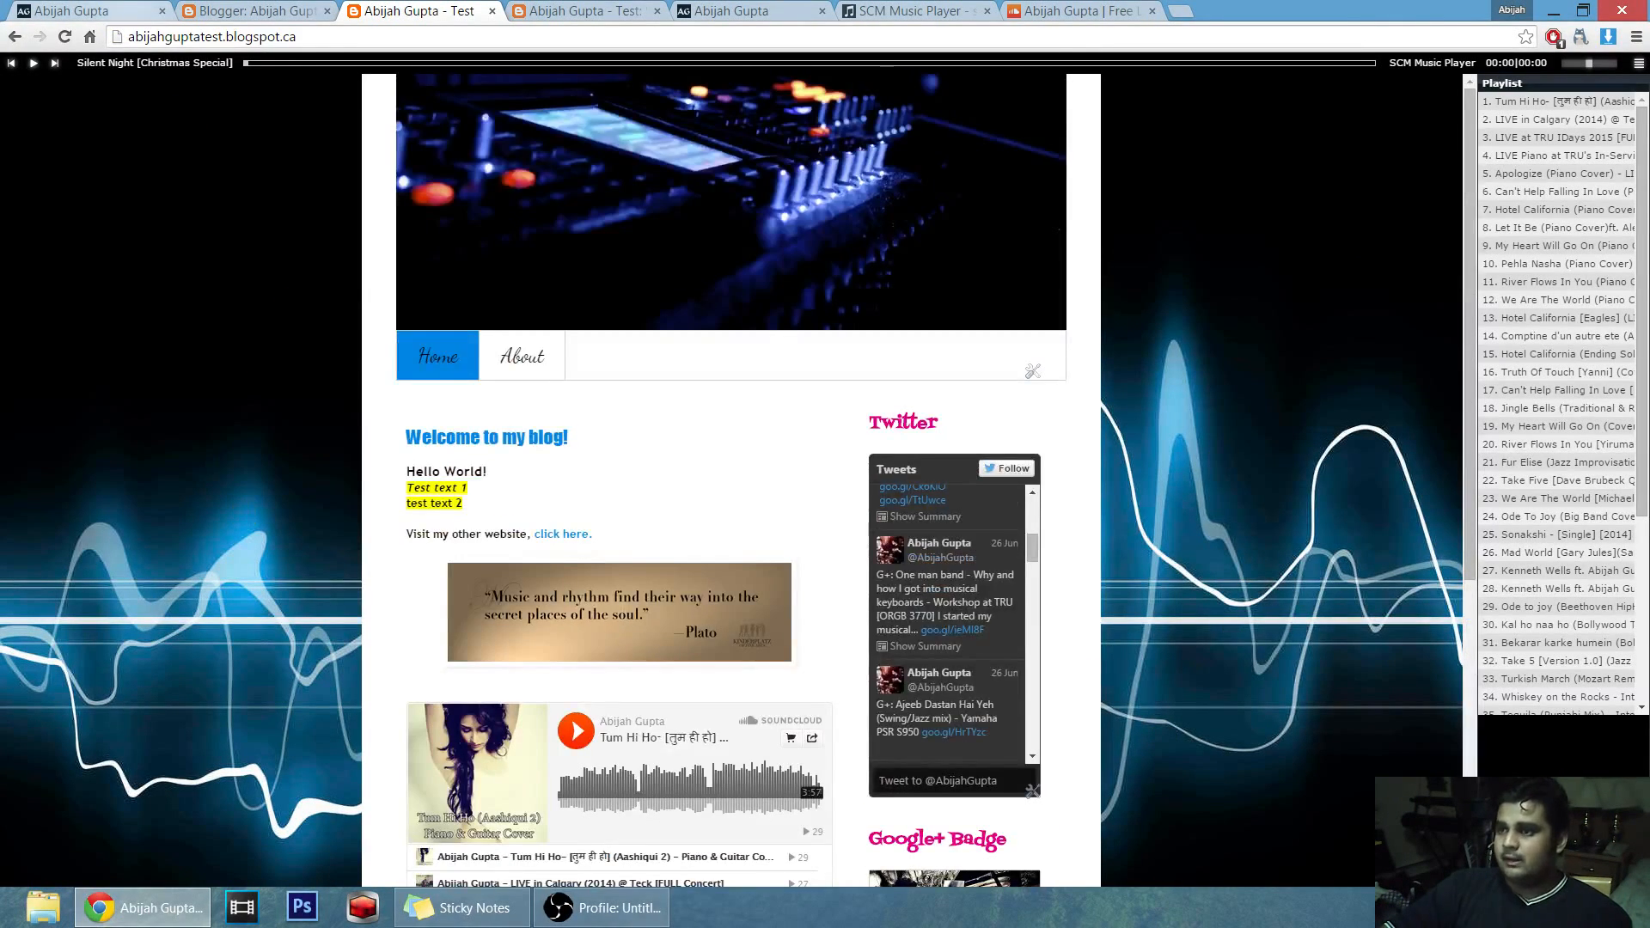
Switch to the author's finished website and examine its navigation bar, home page gallery and sidebar widgets as a comparison.
key("ctrl+1")
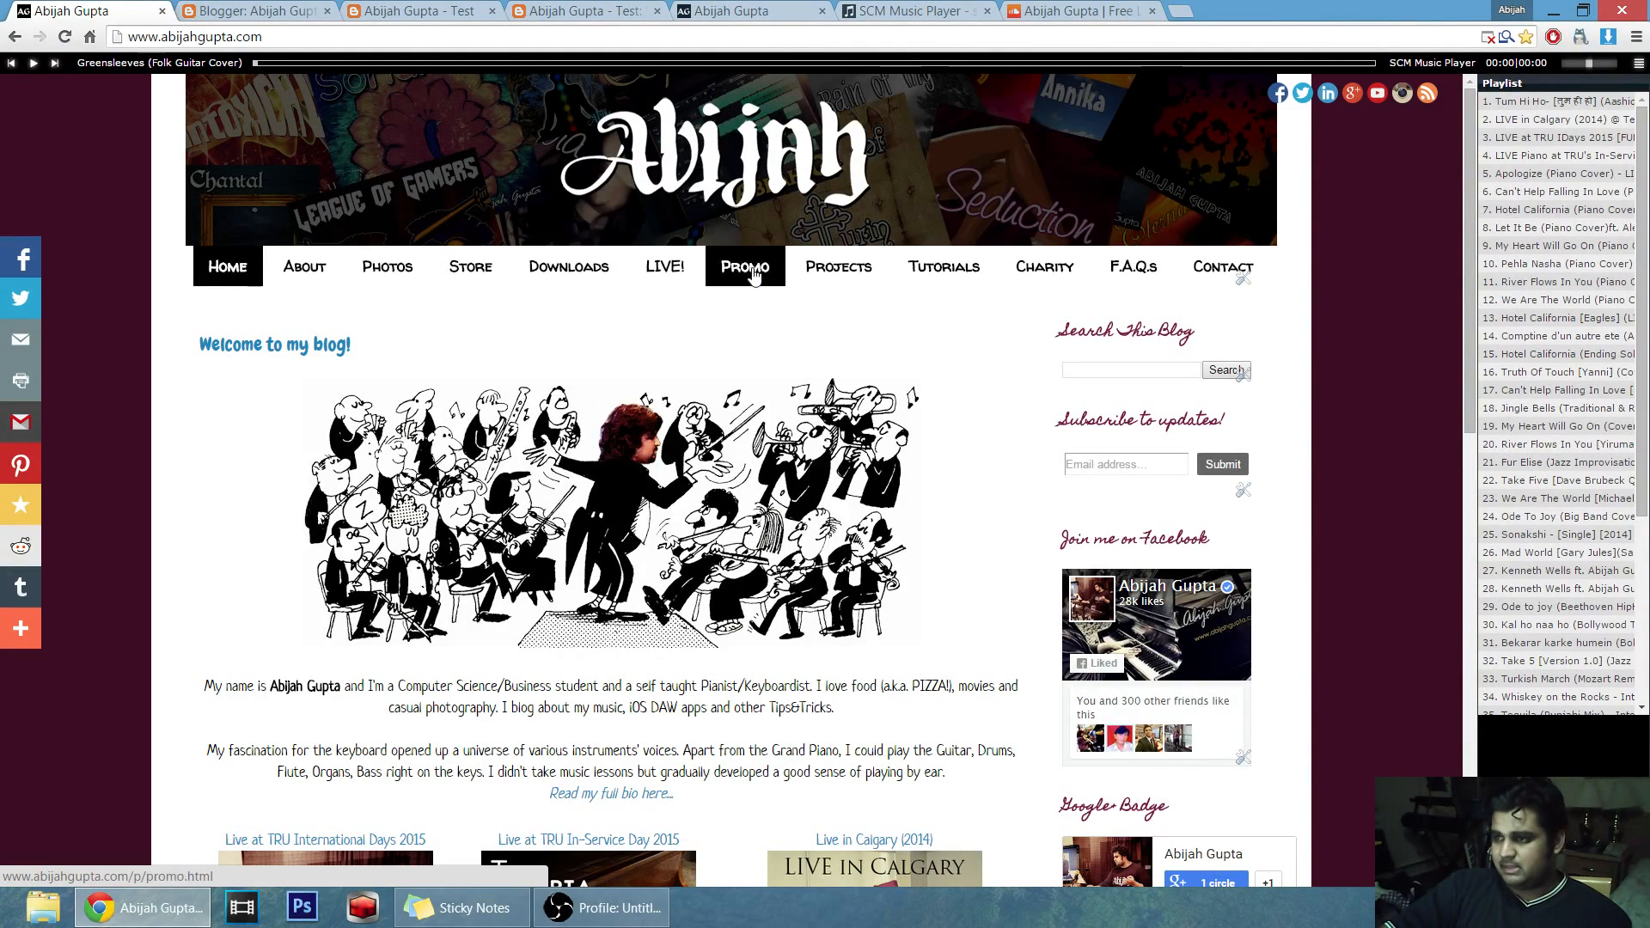
scroll(1358, 421, "down", 1)
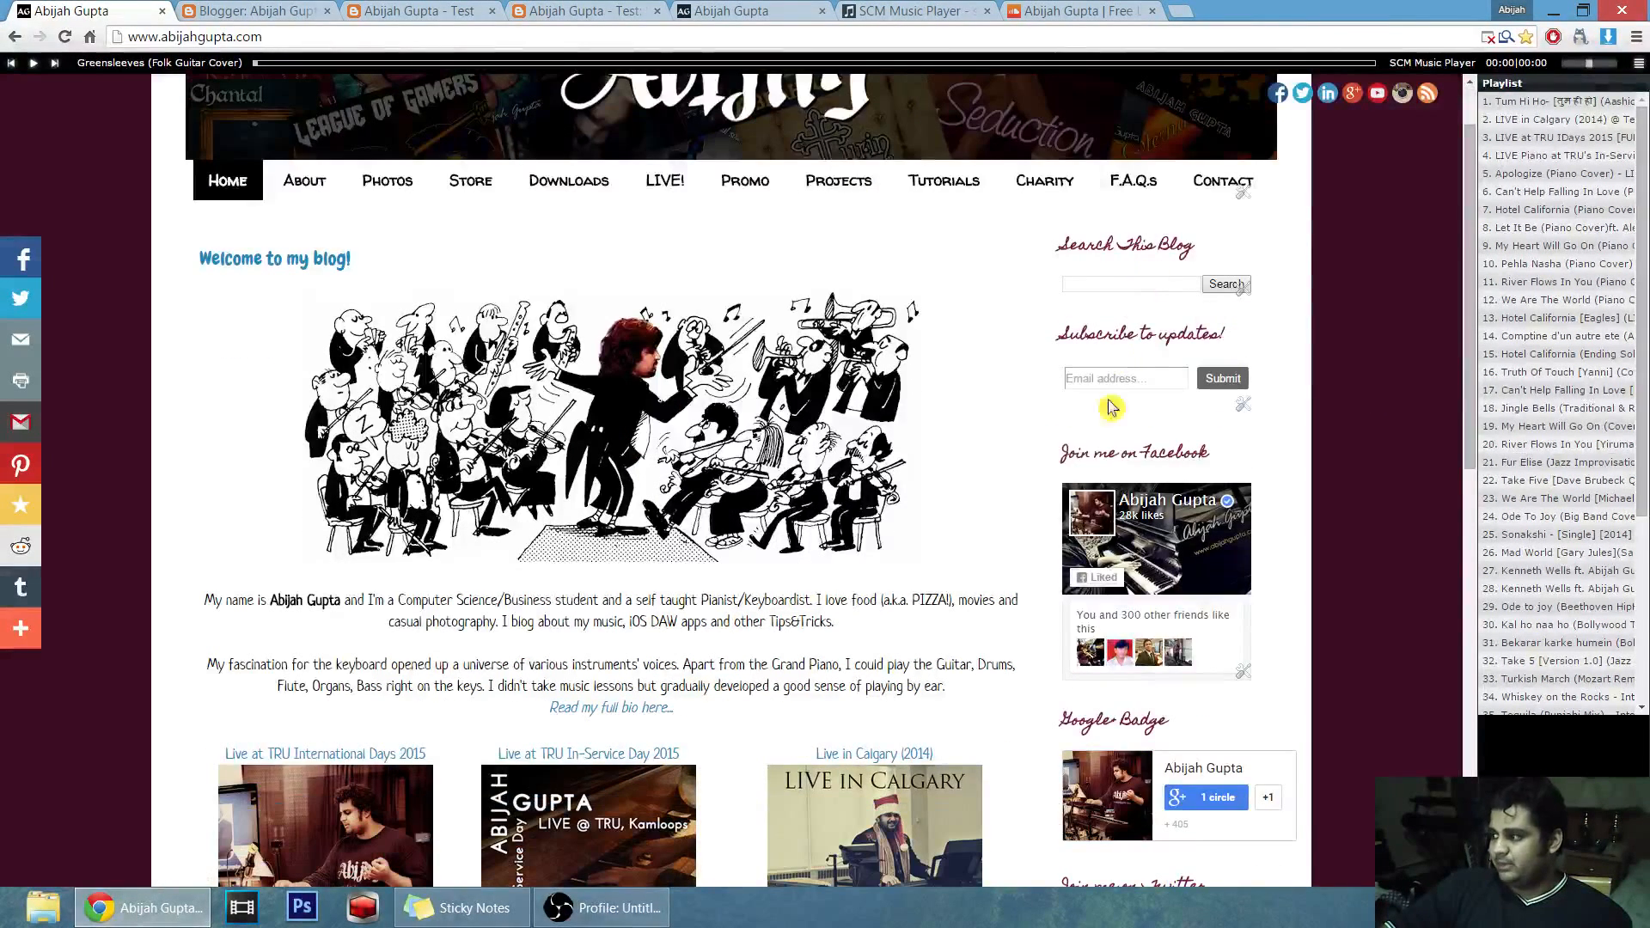
scroll(688, 318, "down", 2)
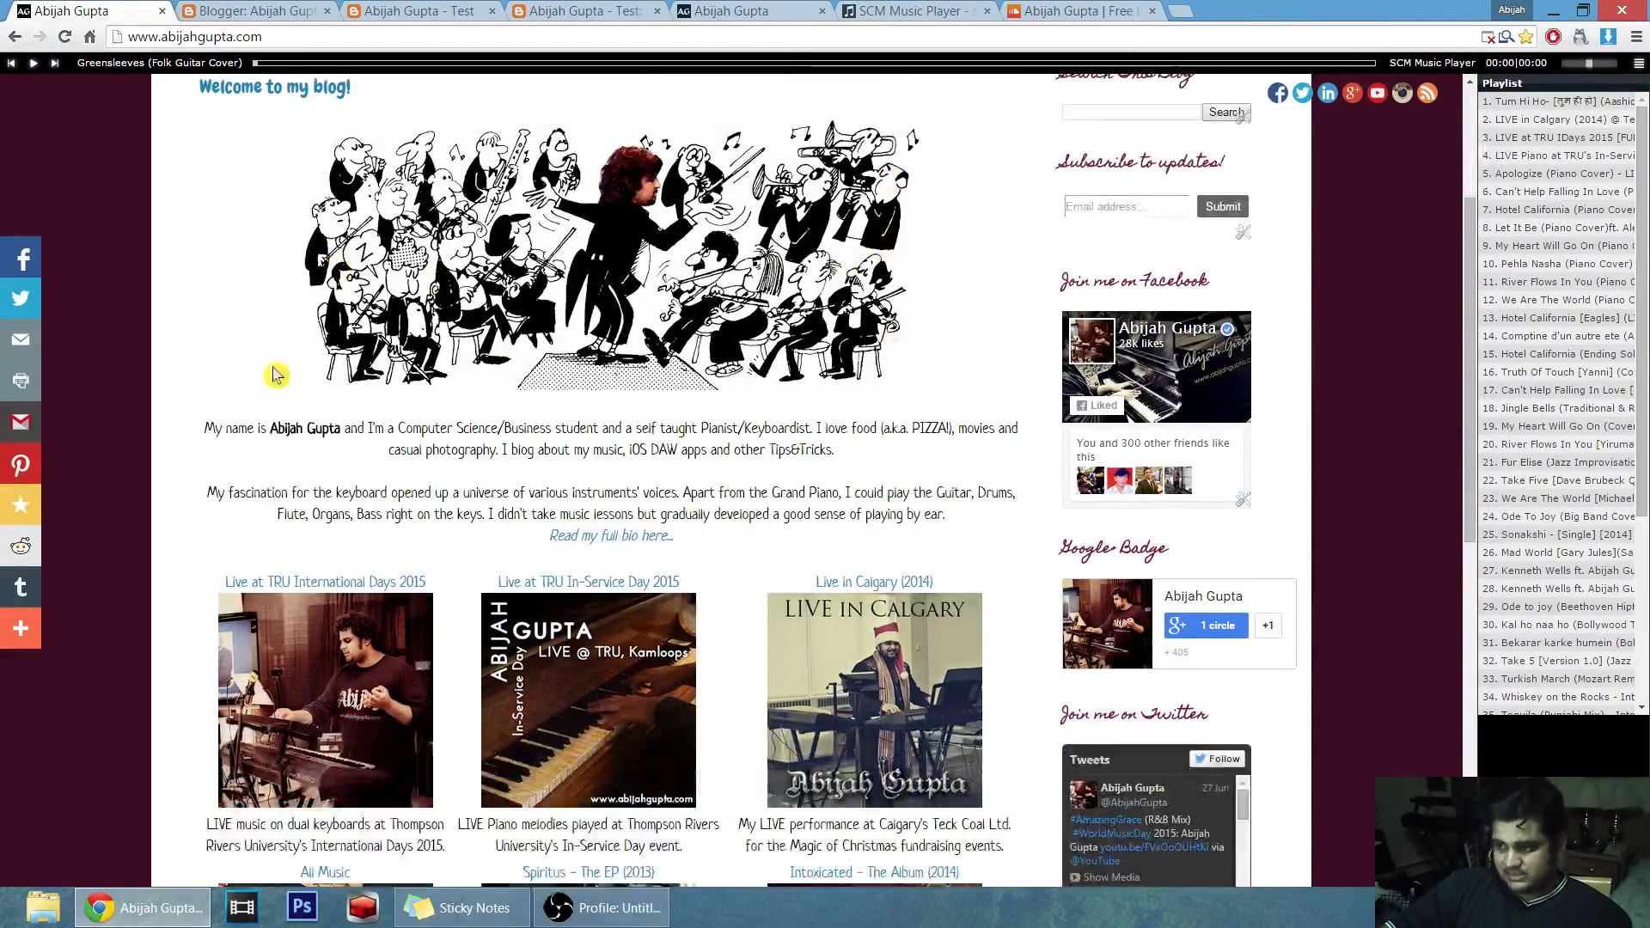
scroll(732, 413, "down", 3)
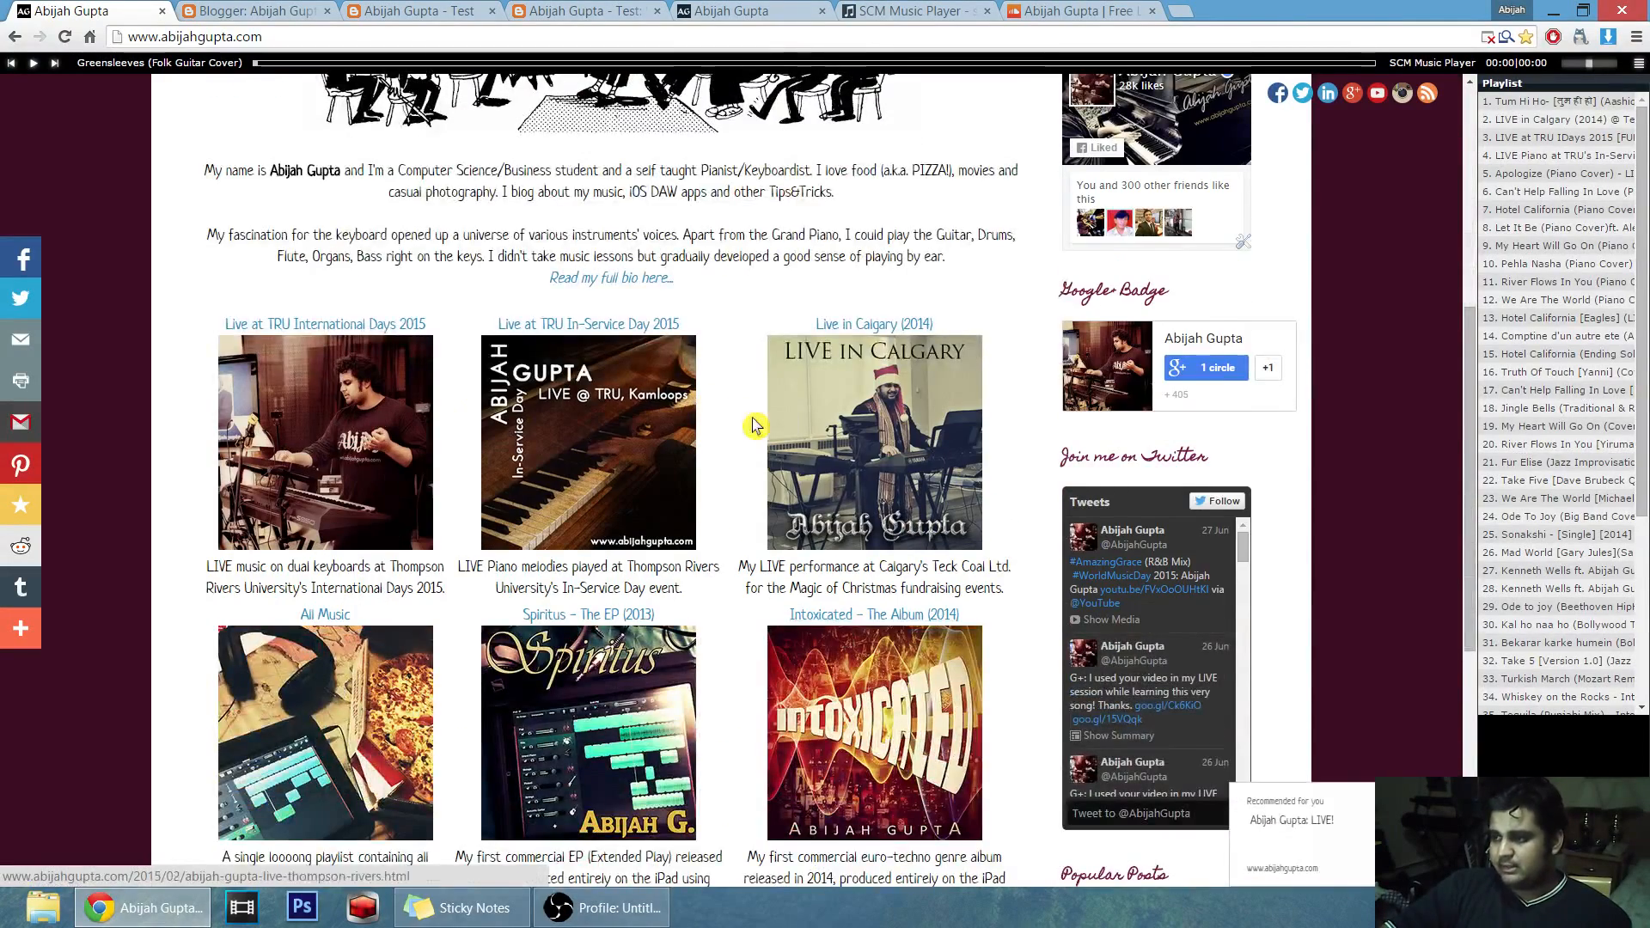
scroll(748, 306, "down", 2)
scroll(1392, 462, "up", 5)
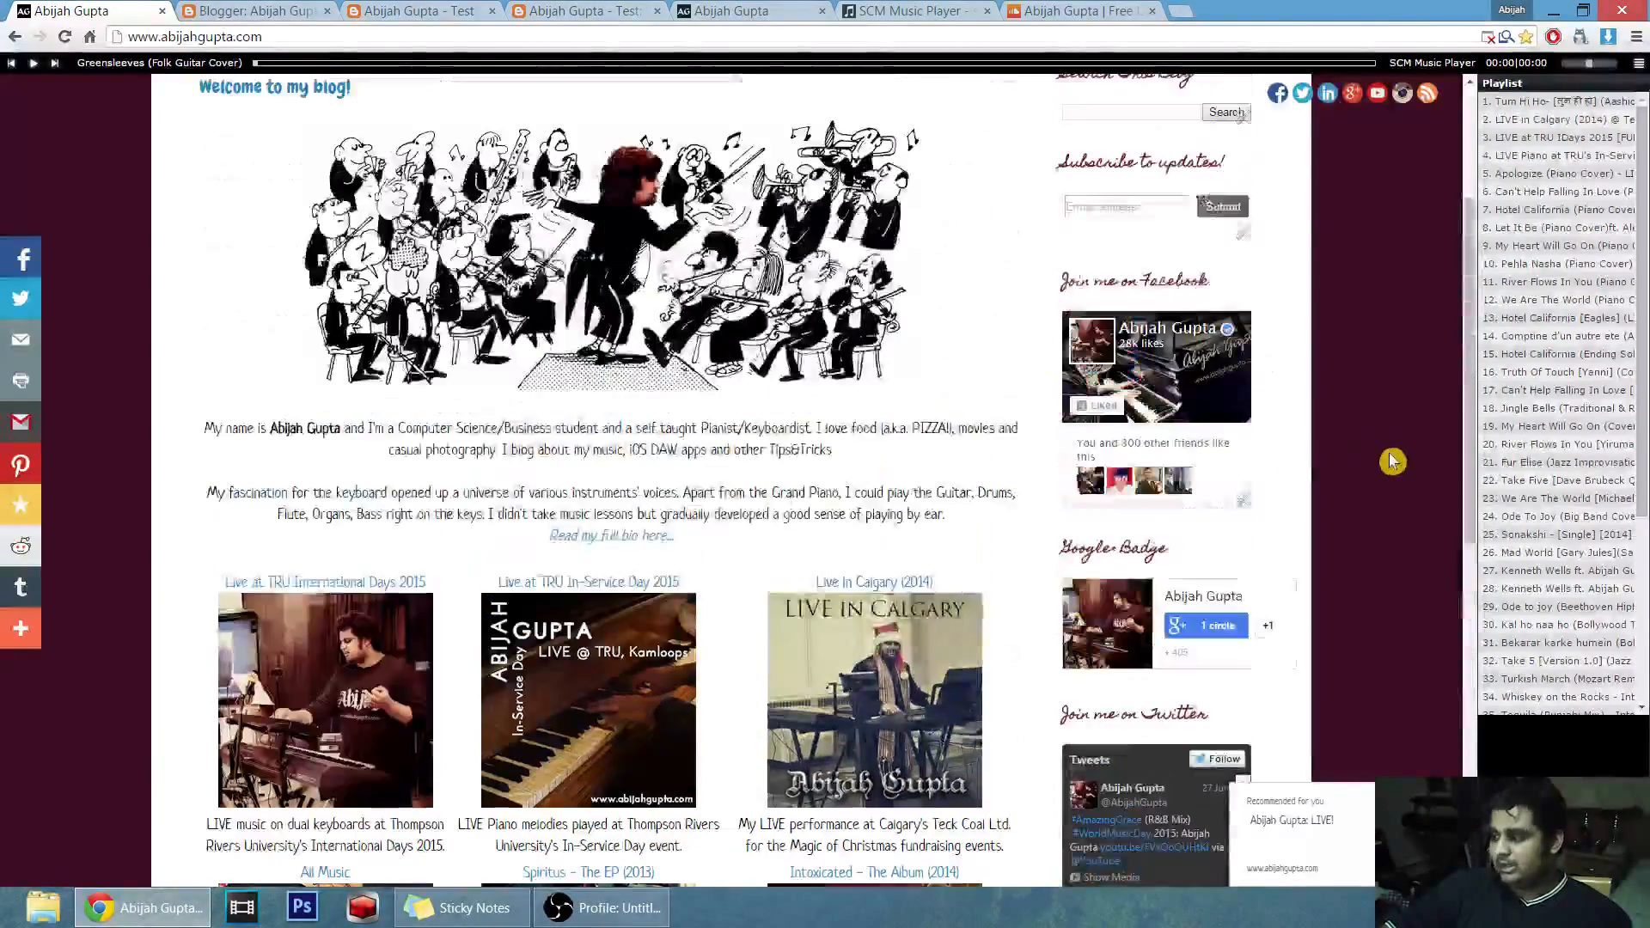
scroll(1393, 462, "up", 3)
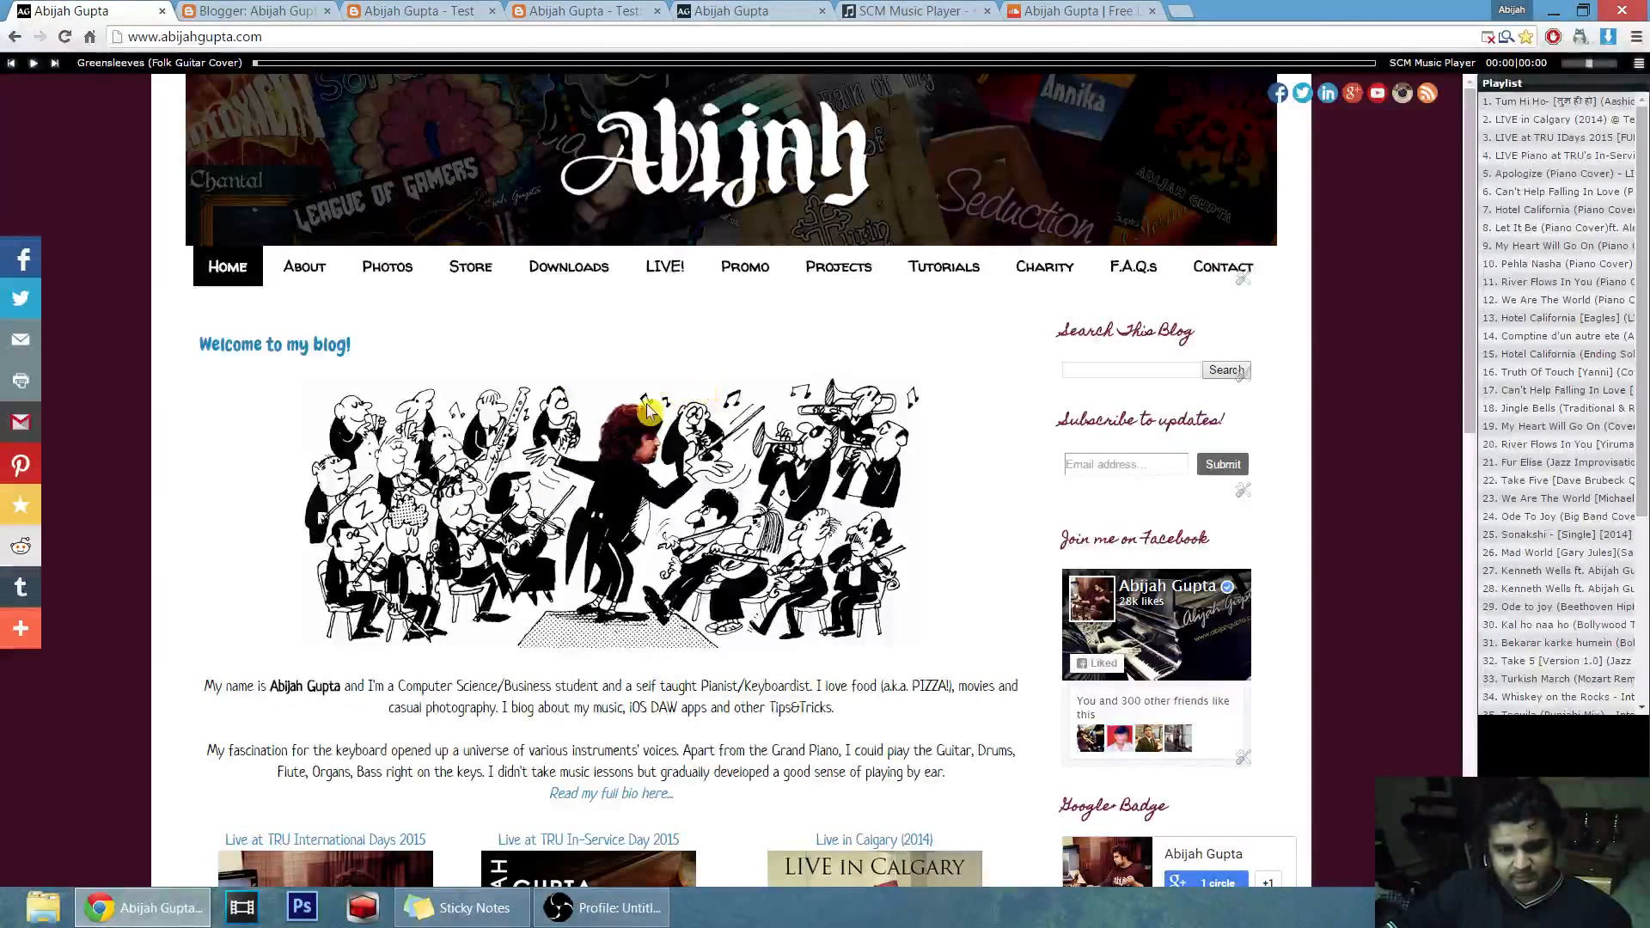
Return to the test blog's home page.
left_click(443, 12)
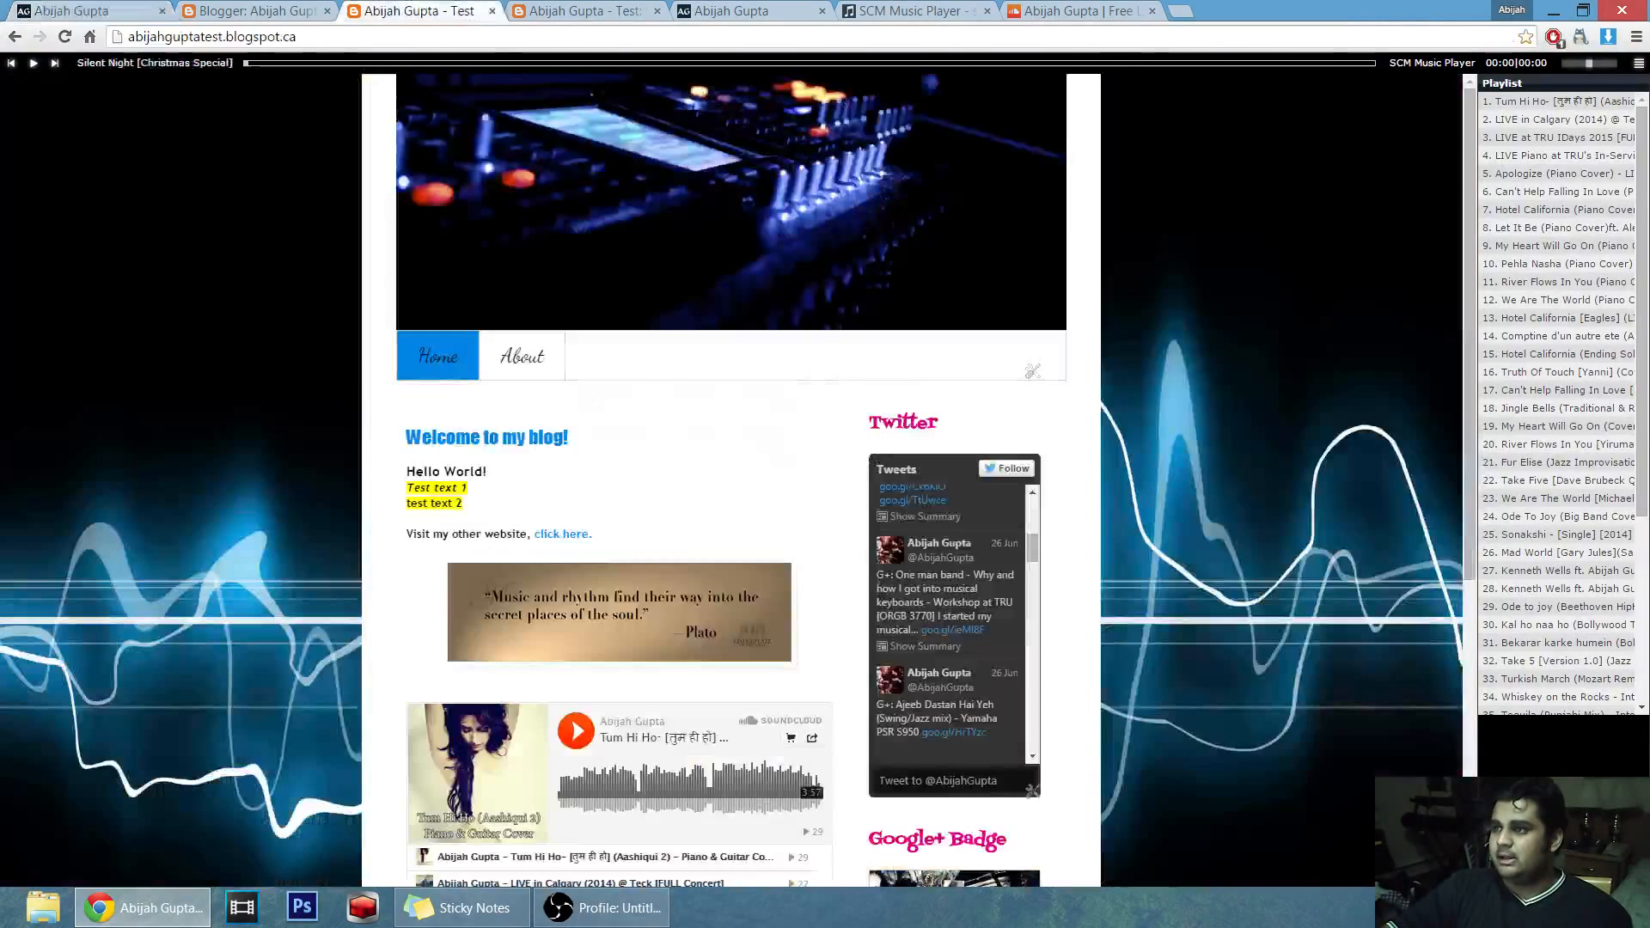
left_click(559, 12)
left_click(442, 11)
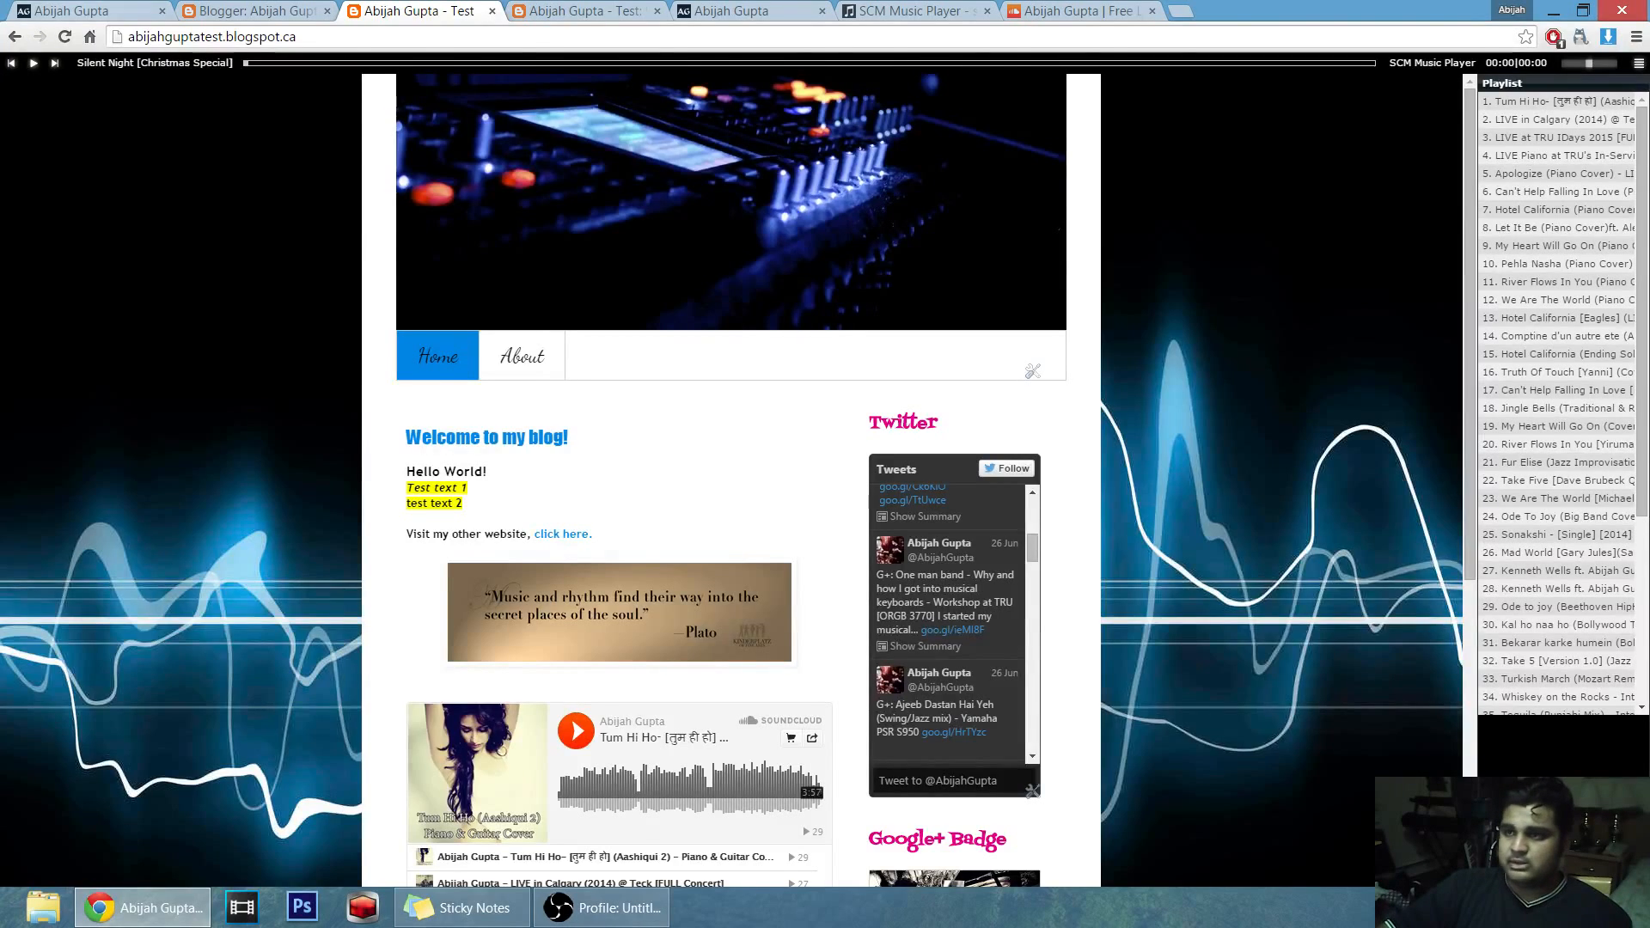
Open the musician's Facebook page from the finished website's Facebook widget and return to the test blog's home page.
left_click(86, 11)
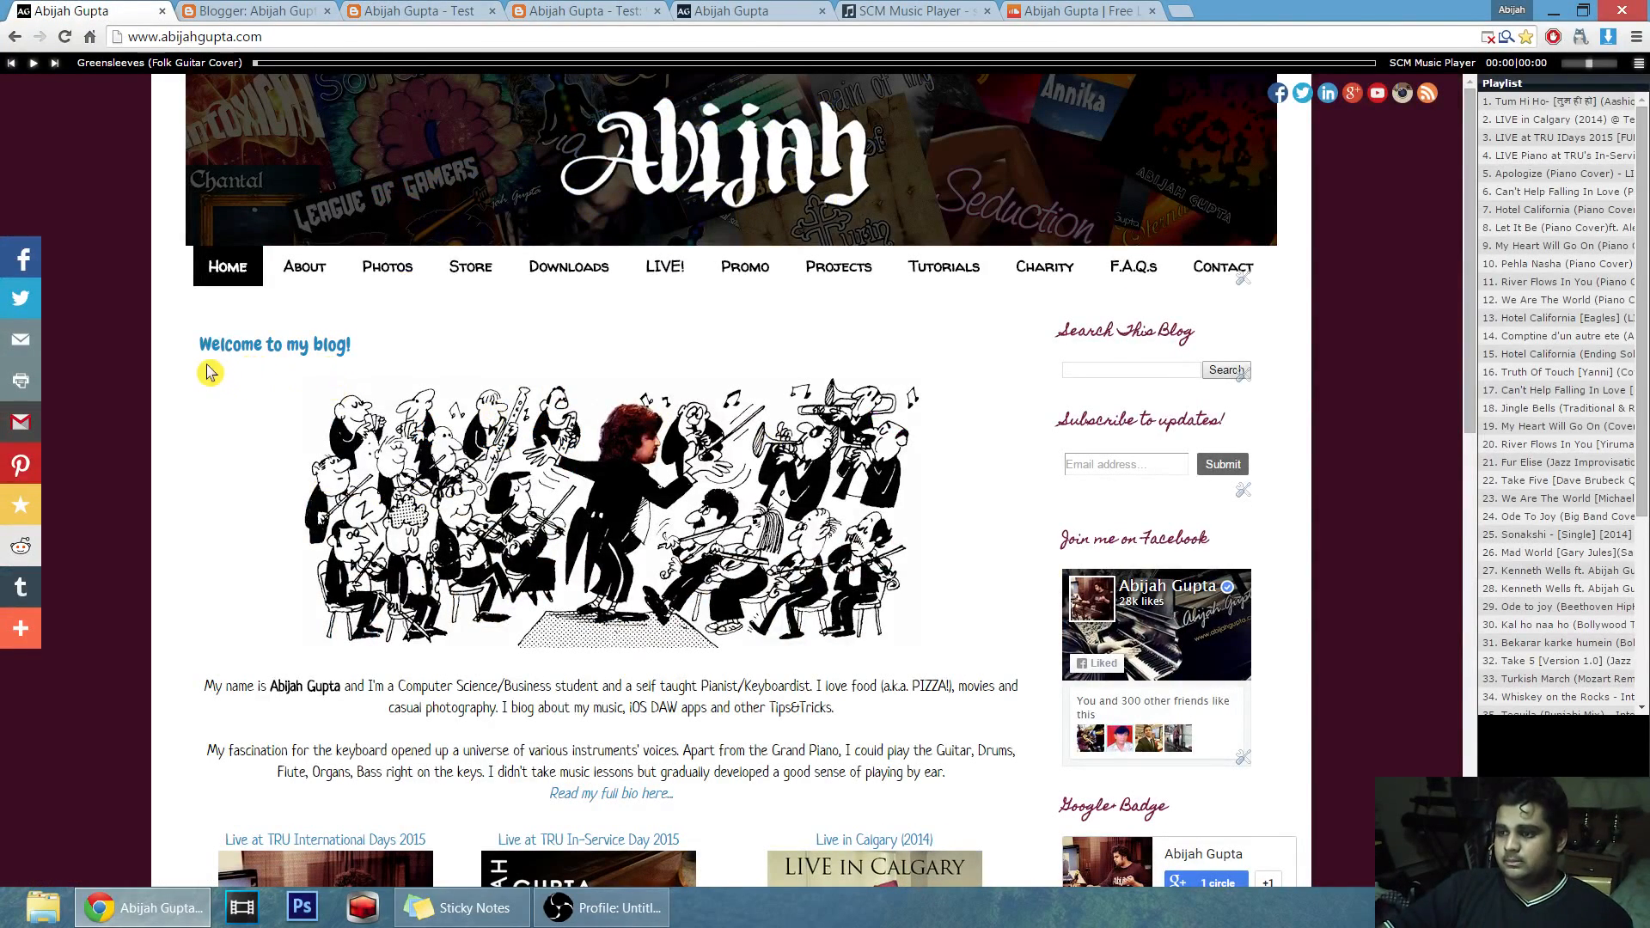
left_click(1169, 589)
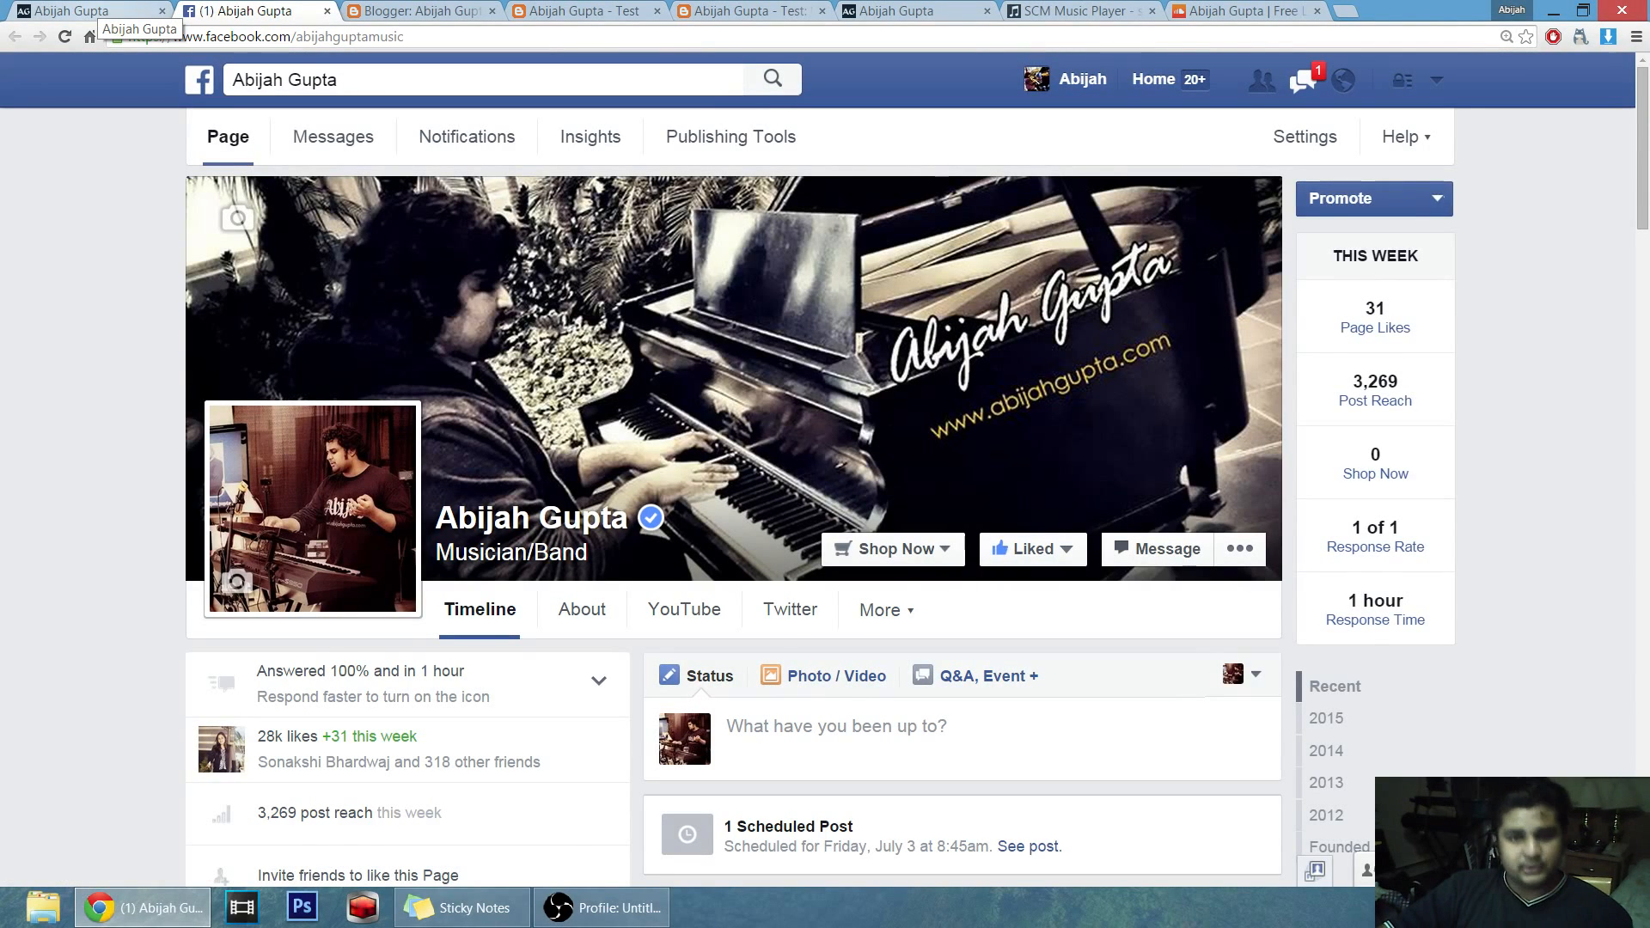
left_click(395, 11)
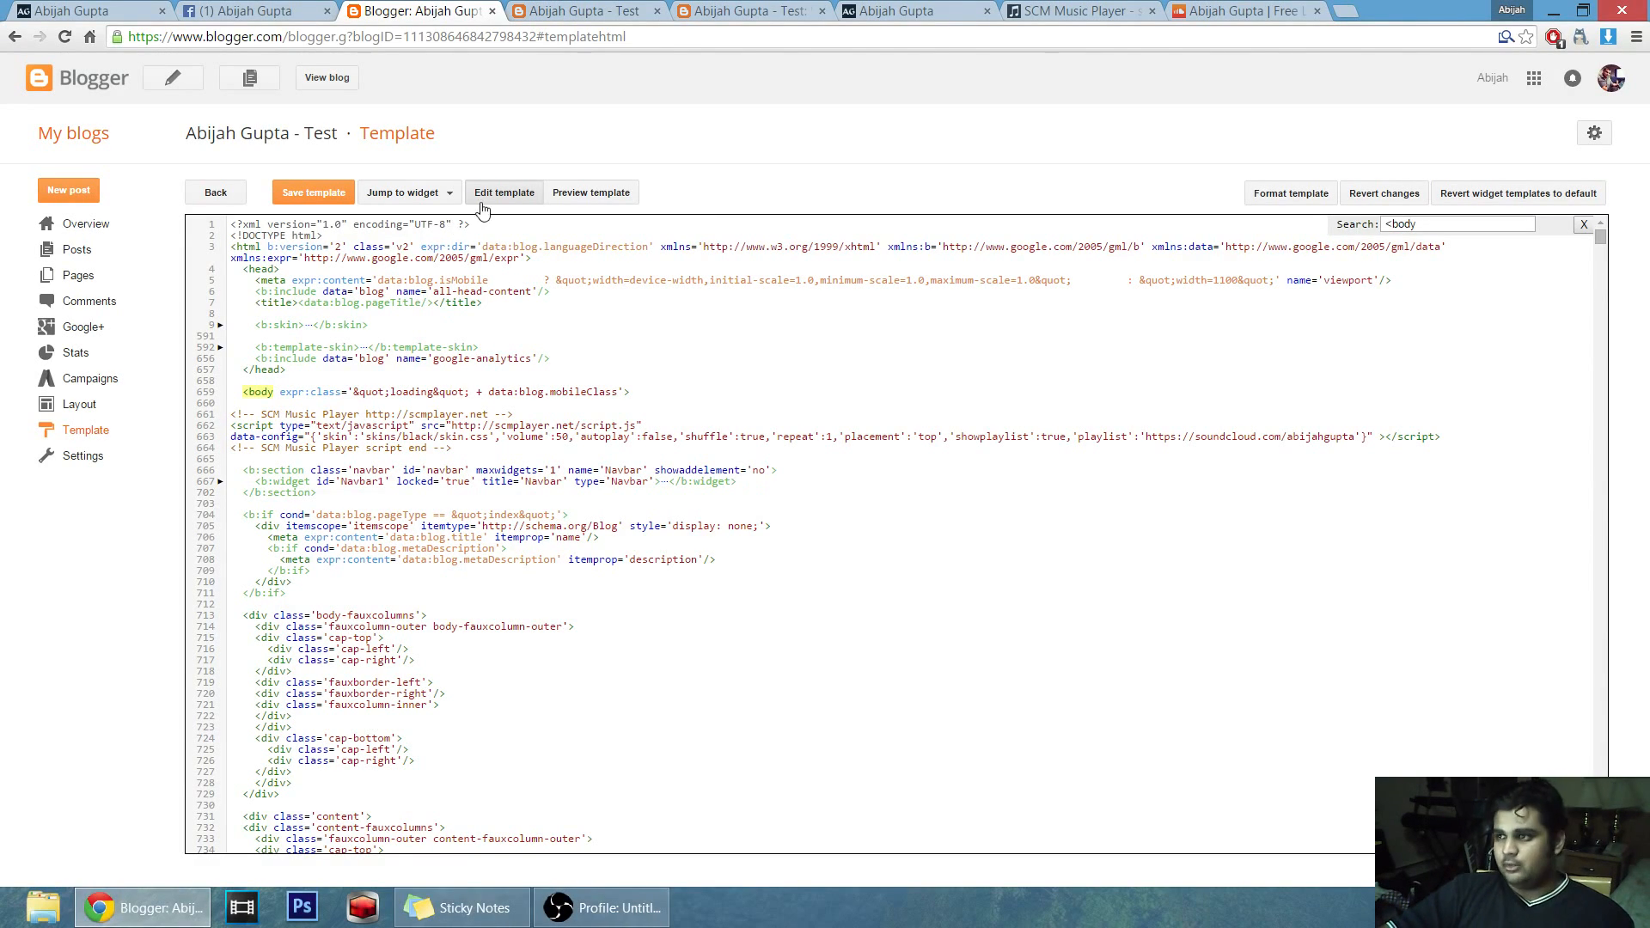
key("ctrl+Tab")
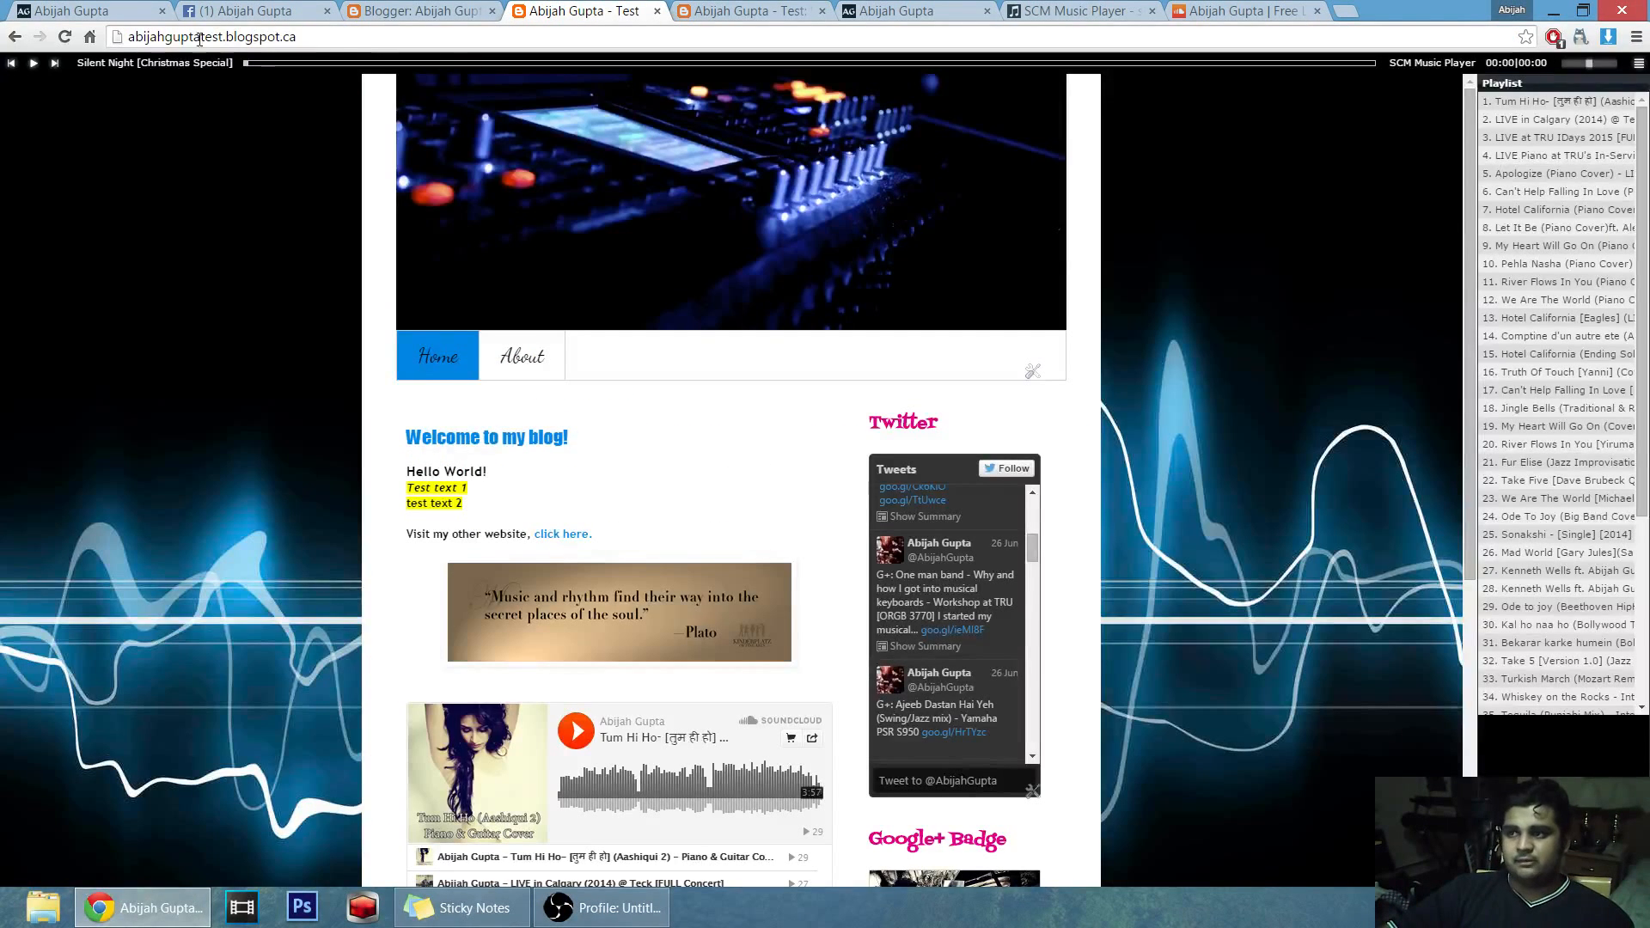